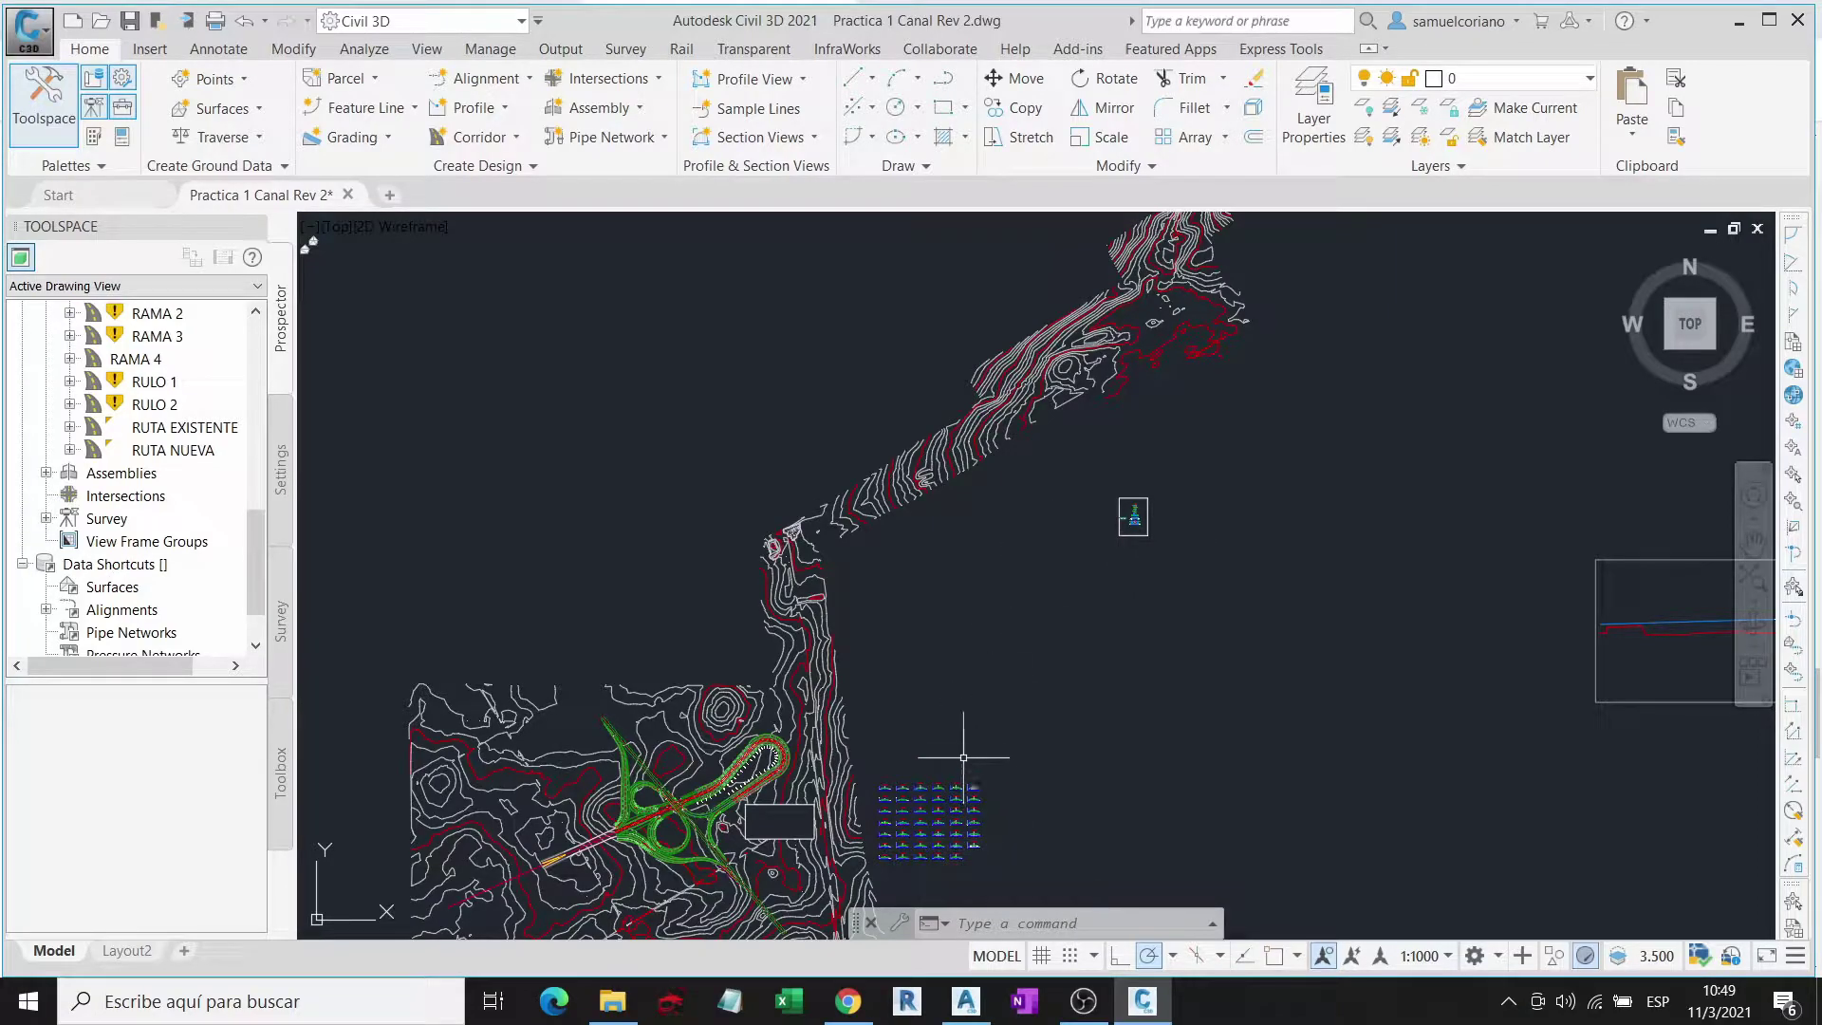
# Step: Zoom in and pick the 0+000.00 corridor cross-section showing the barrier post
pyautogui.scroll(3, 1129, 514)
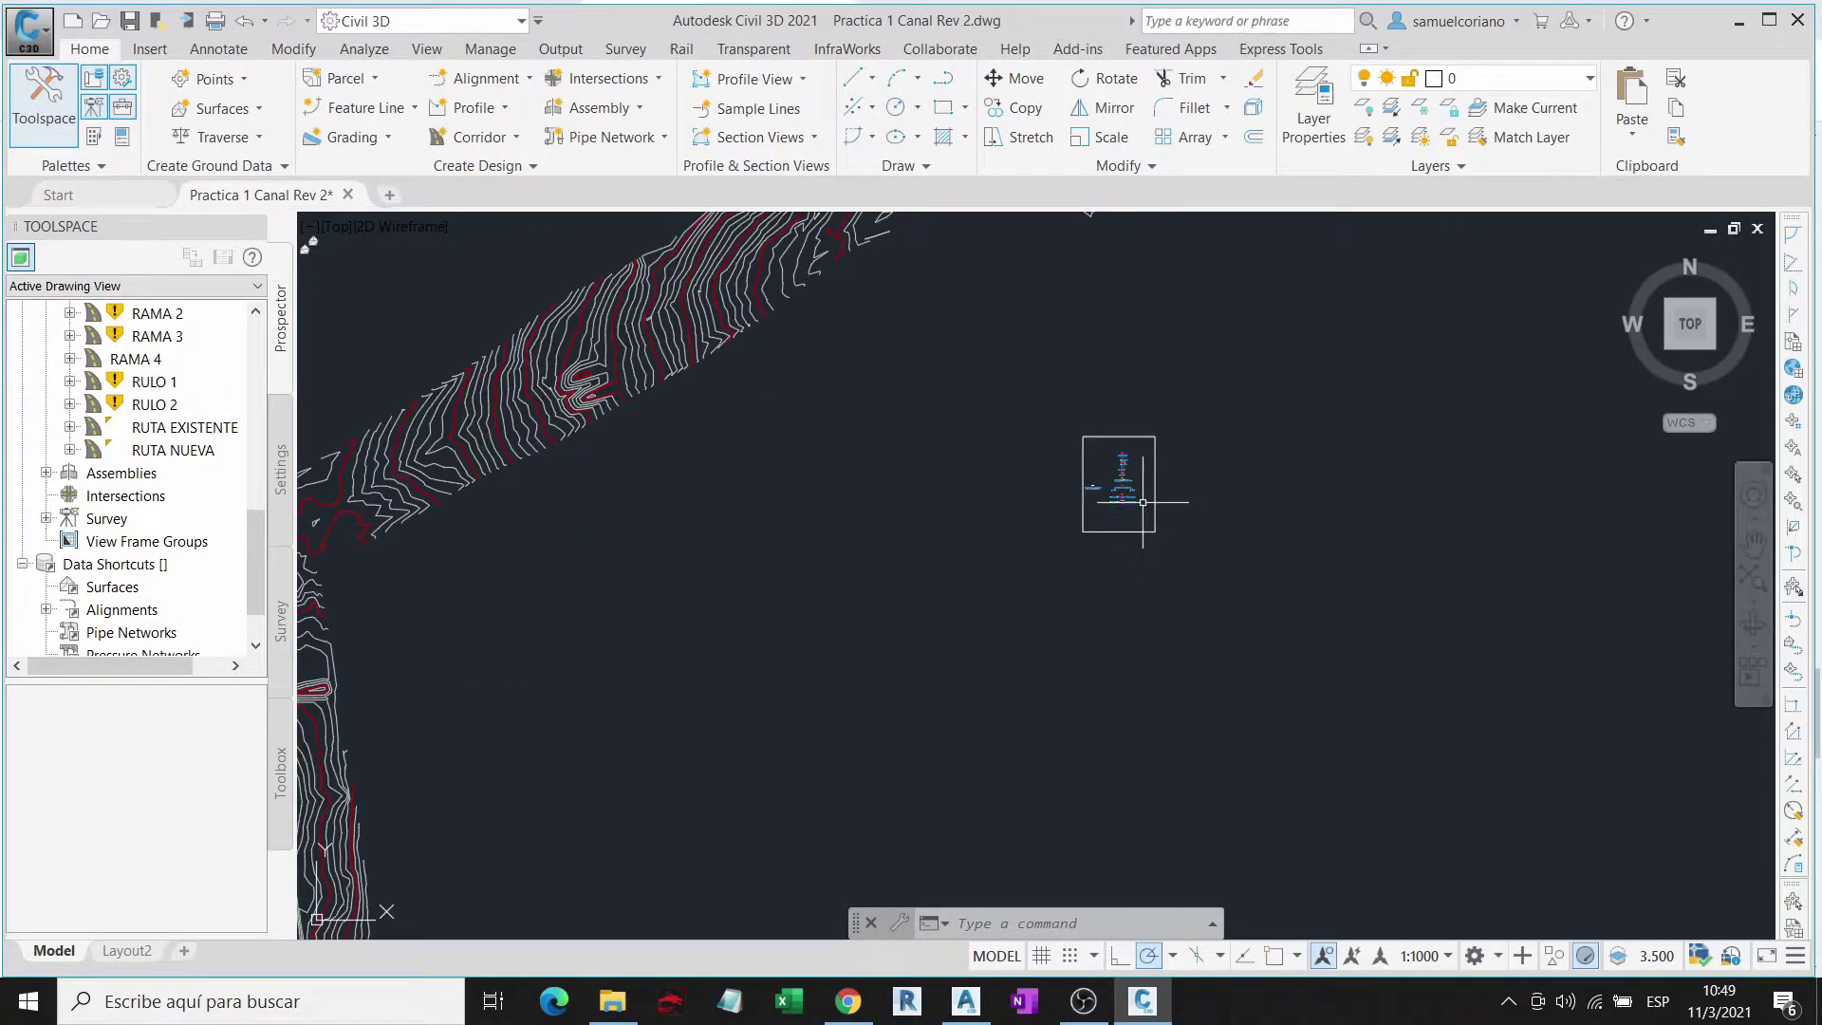
pyautogui.scroll(3, 1143, 502)
pyautogui.scroll(5, 1124, 489)
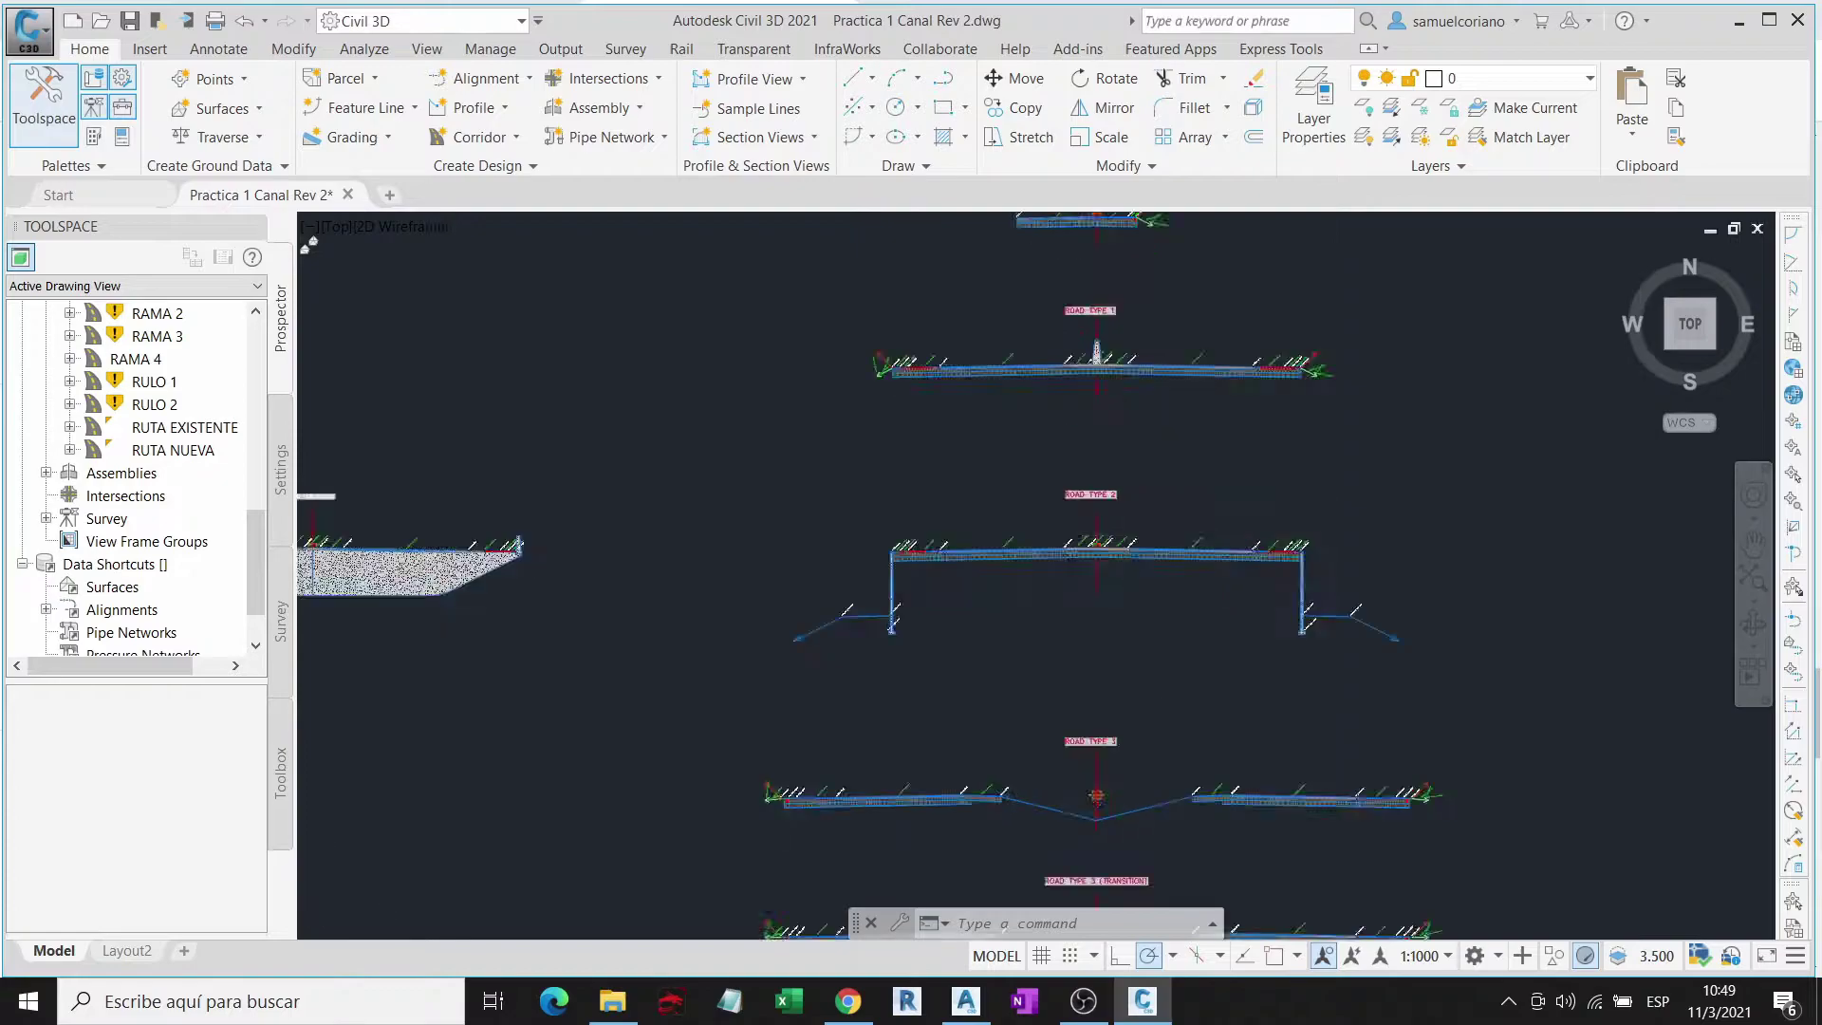
pyautogui.scroll(3, 1096, 356)
pyautogui.scroll(-3, 1078, 448)
pyautogui.scroll(4, 1011, 439)
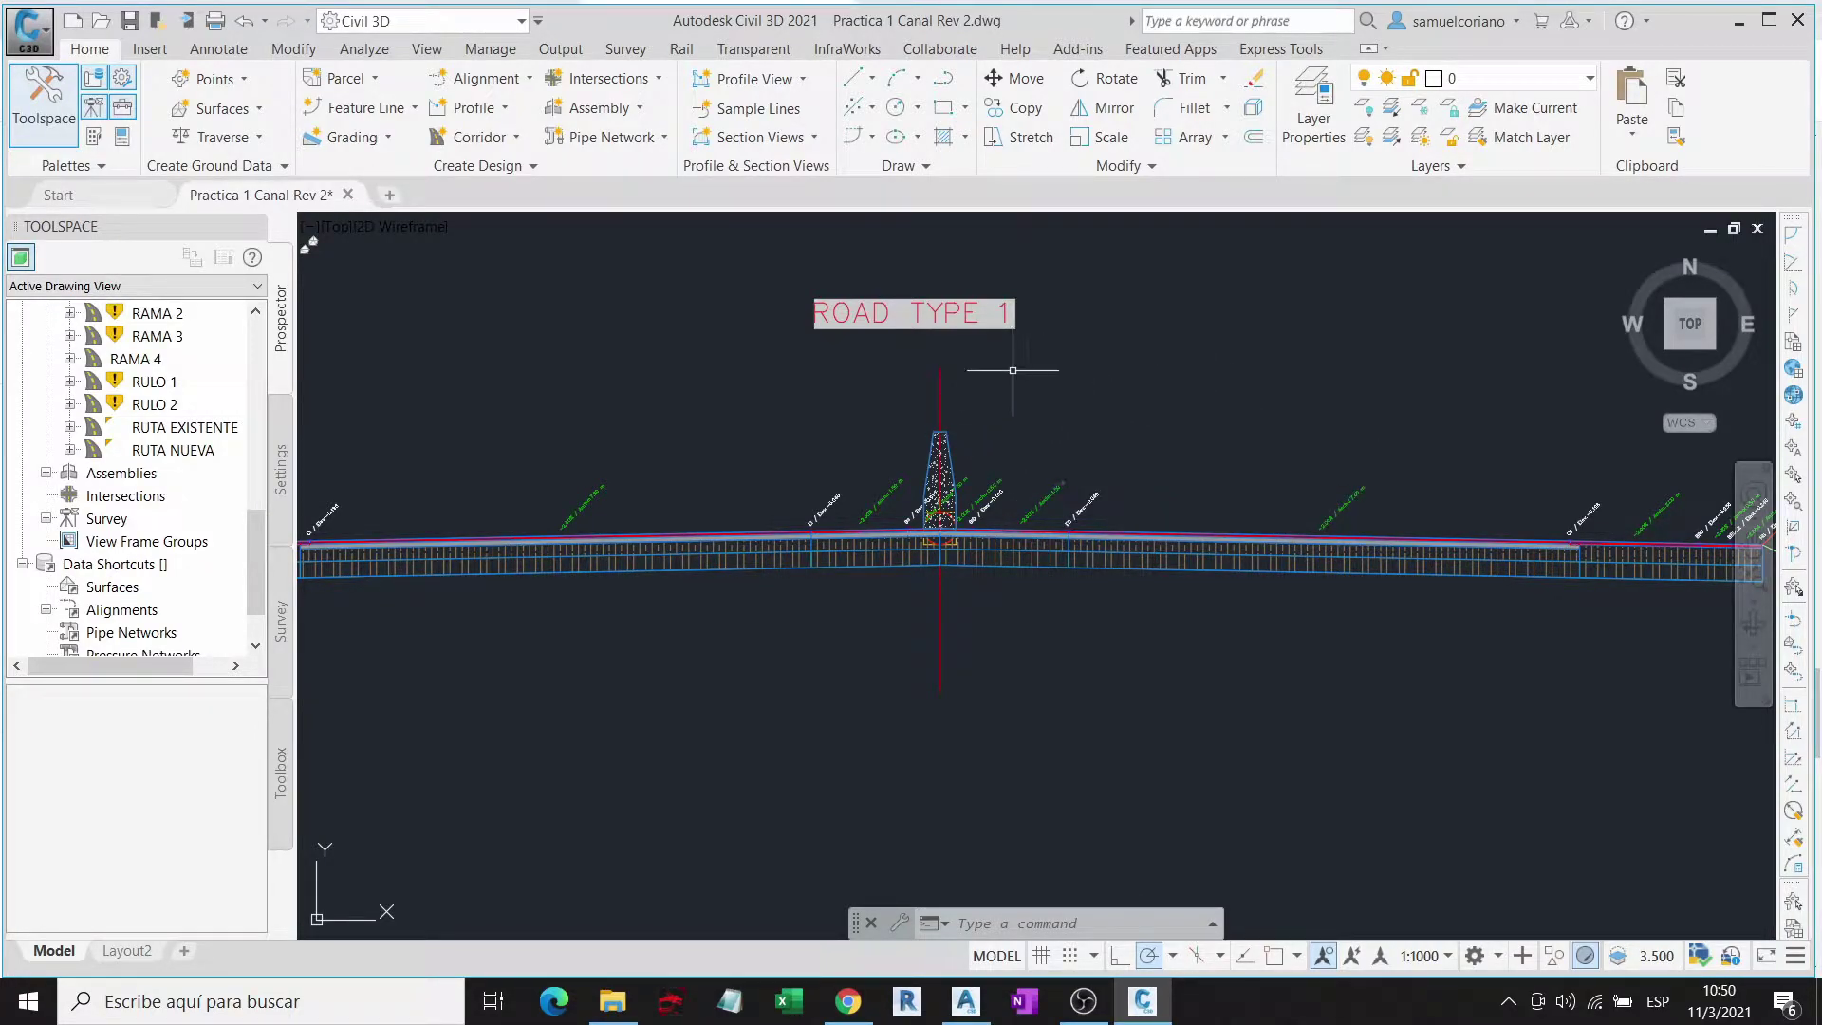
pyautogui.scroll(-9, 1292, 406)
pyautogui.scroll(-8, 1292, 406)
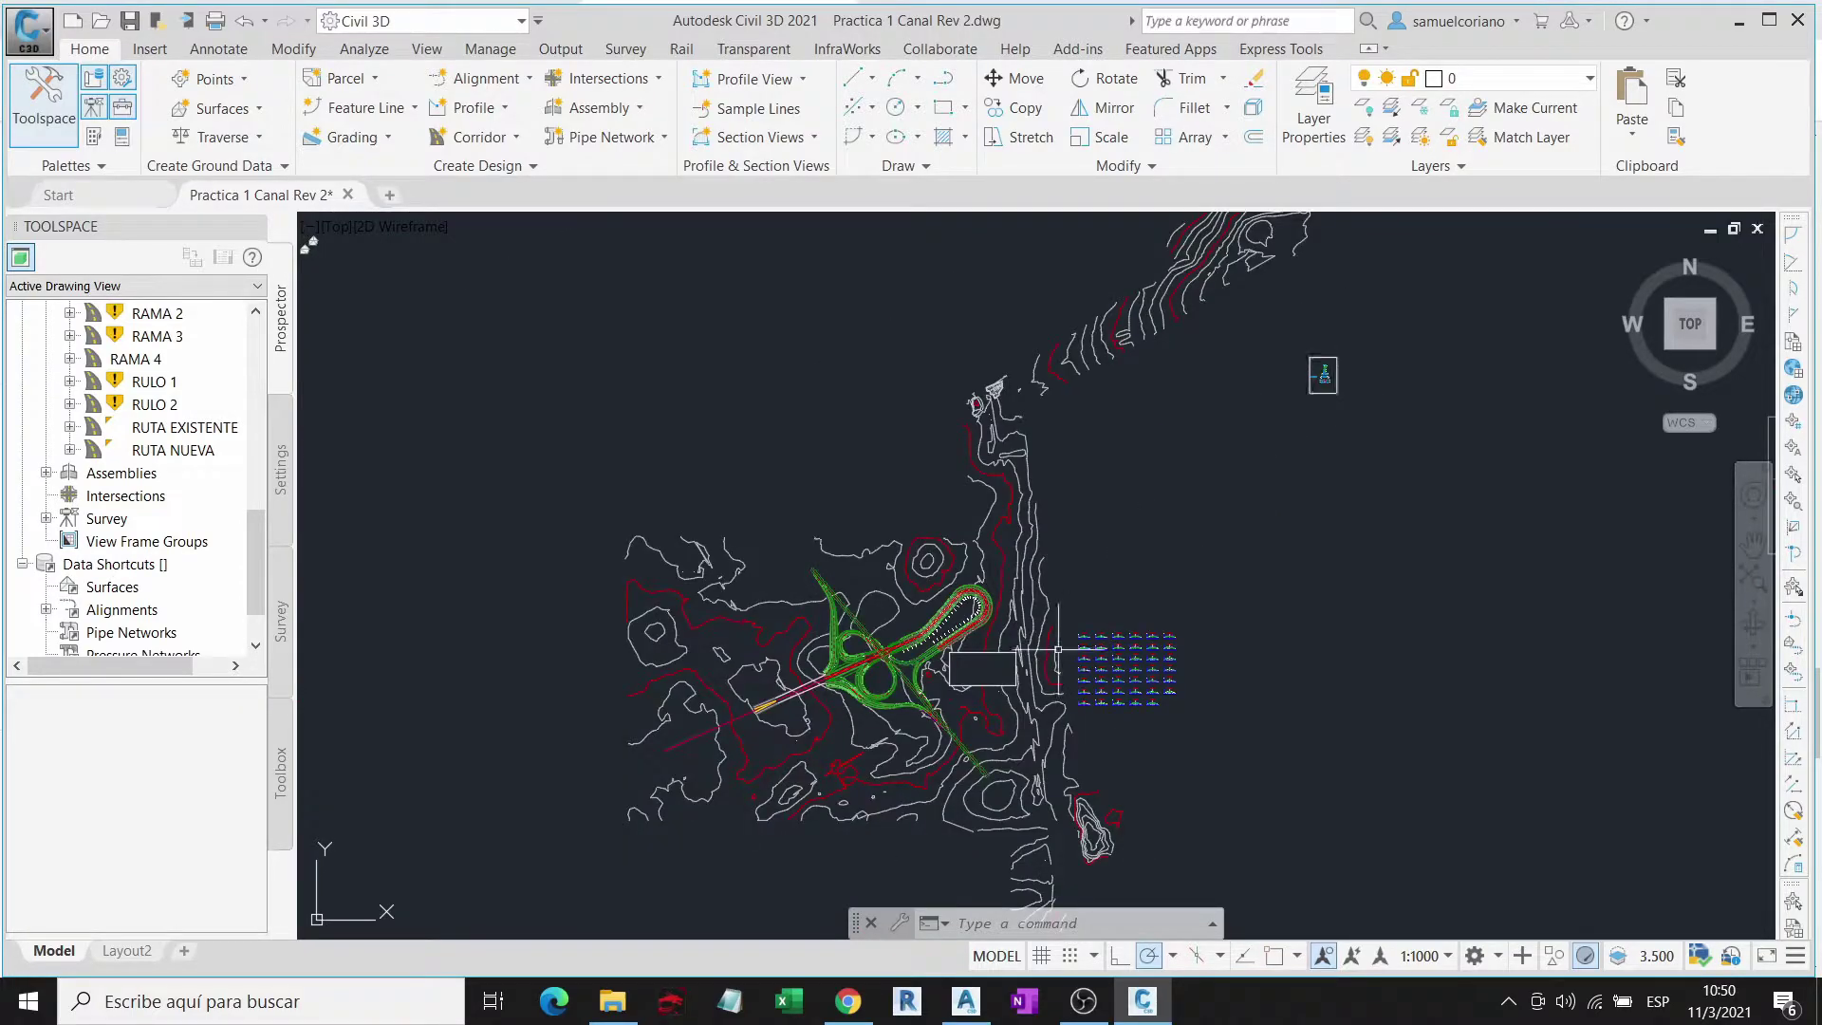
pyautogui.scroll(3, 1057, 649)
pyautogui.scroll(3, 1053, 626)
pyautogui.scroll(3, 1119, 645)
pyautogui.scroll(3, 1058, 543)
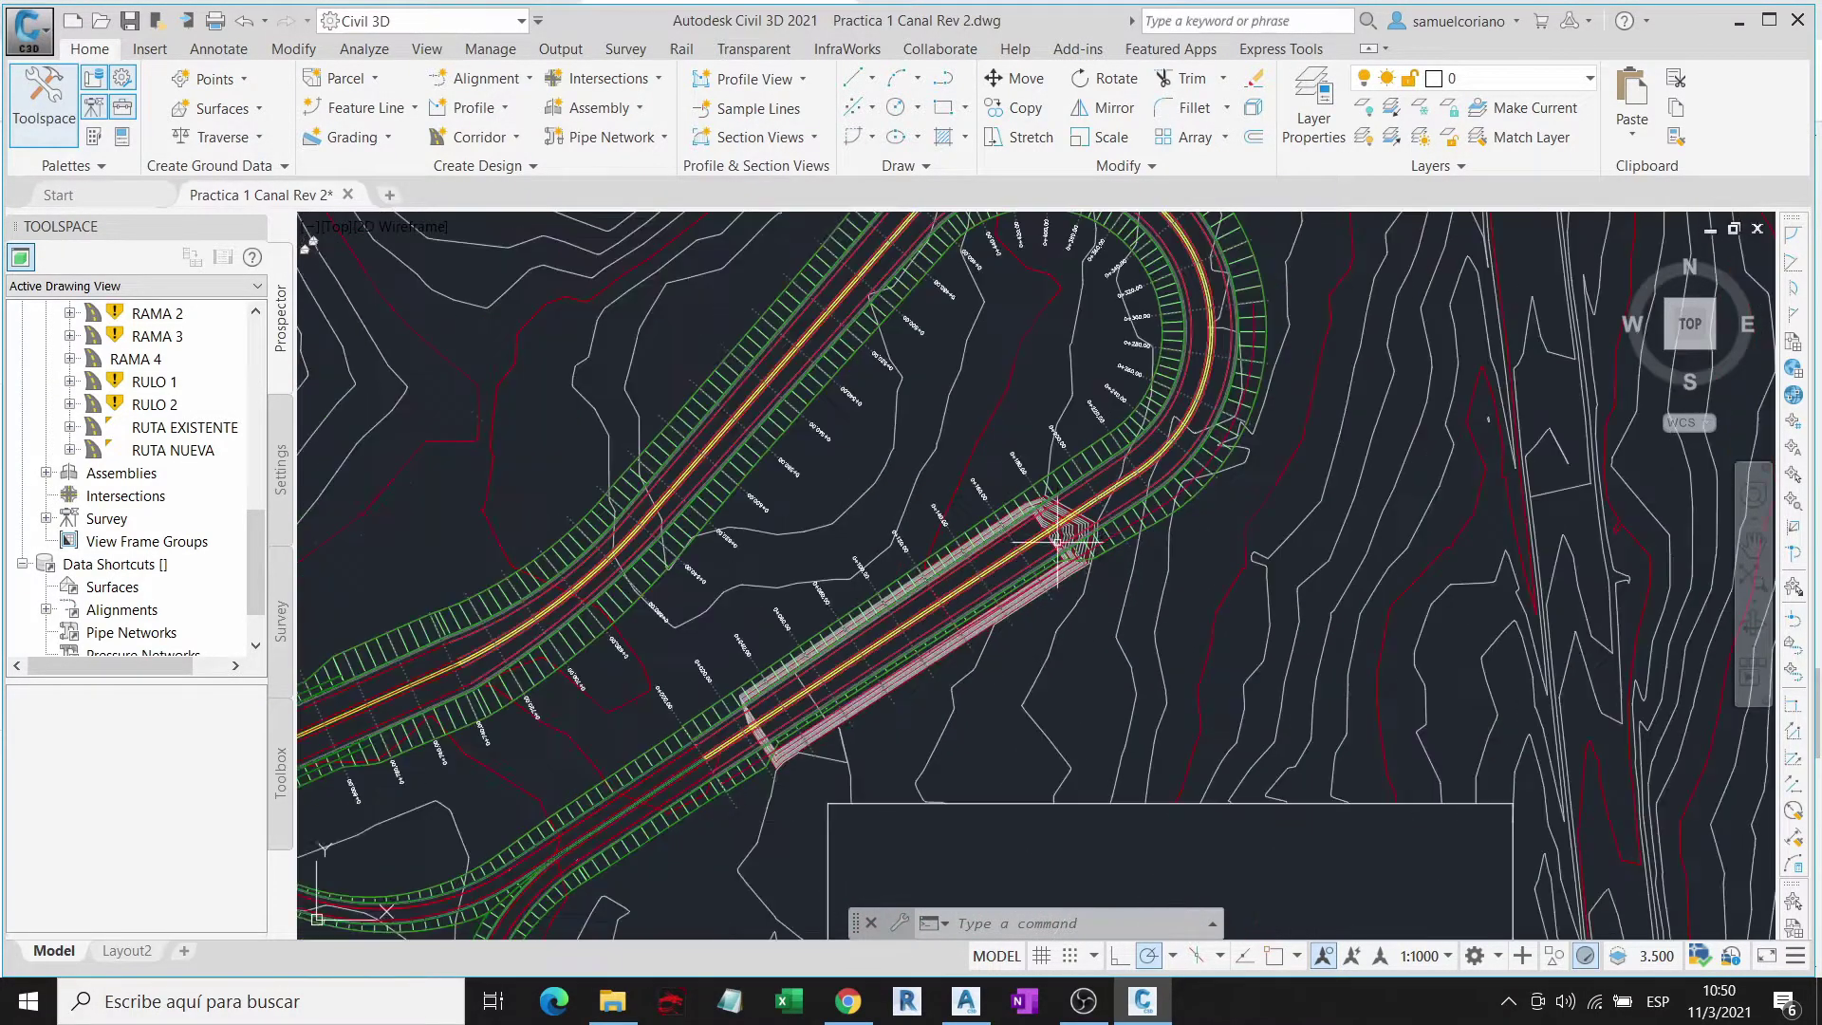
pyautogui.scroll(-5, 1058, 543)
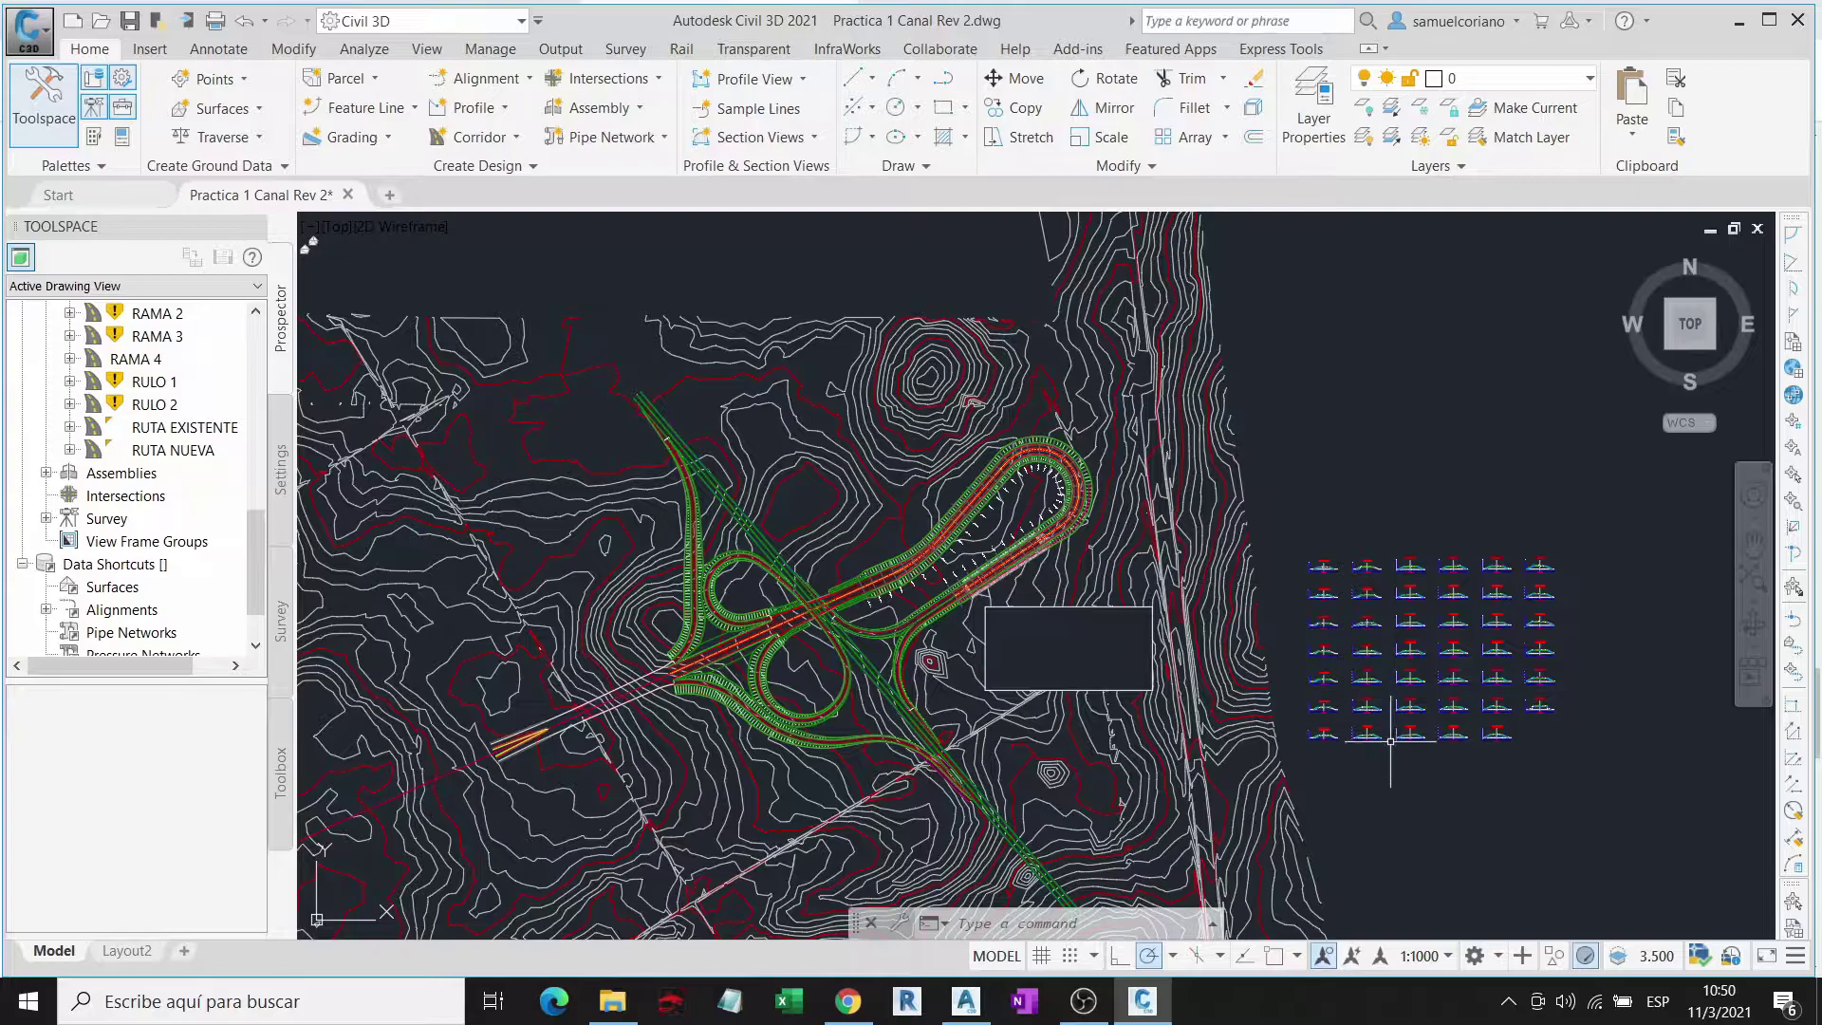
pyautogui.scroll(3, 1411, 597)
pyautogui.scroll(3, 1233, 550)
pyautogui.scroll(3, 1251, 569)
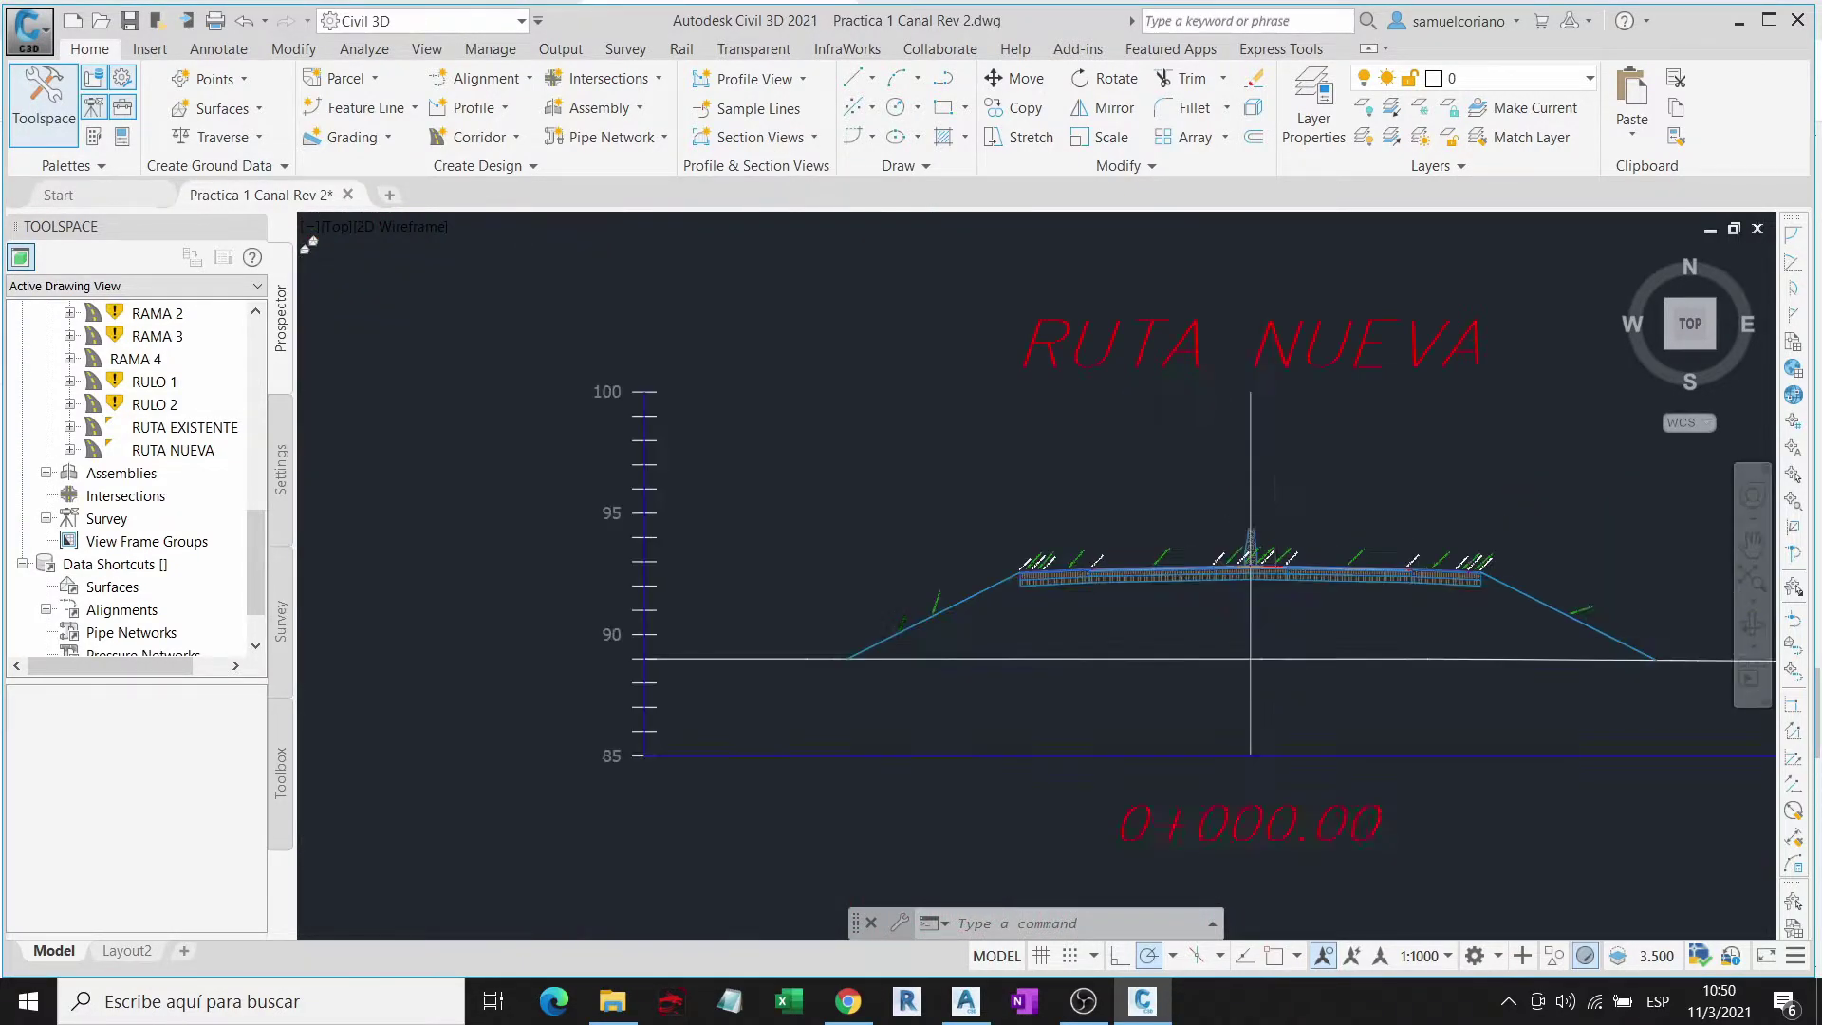
pyautogui.scroll(5, 1277, 521)
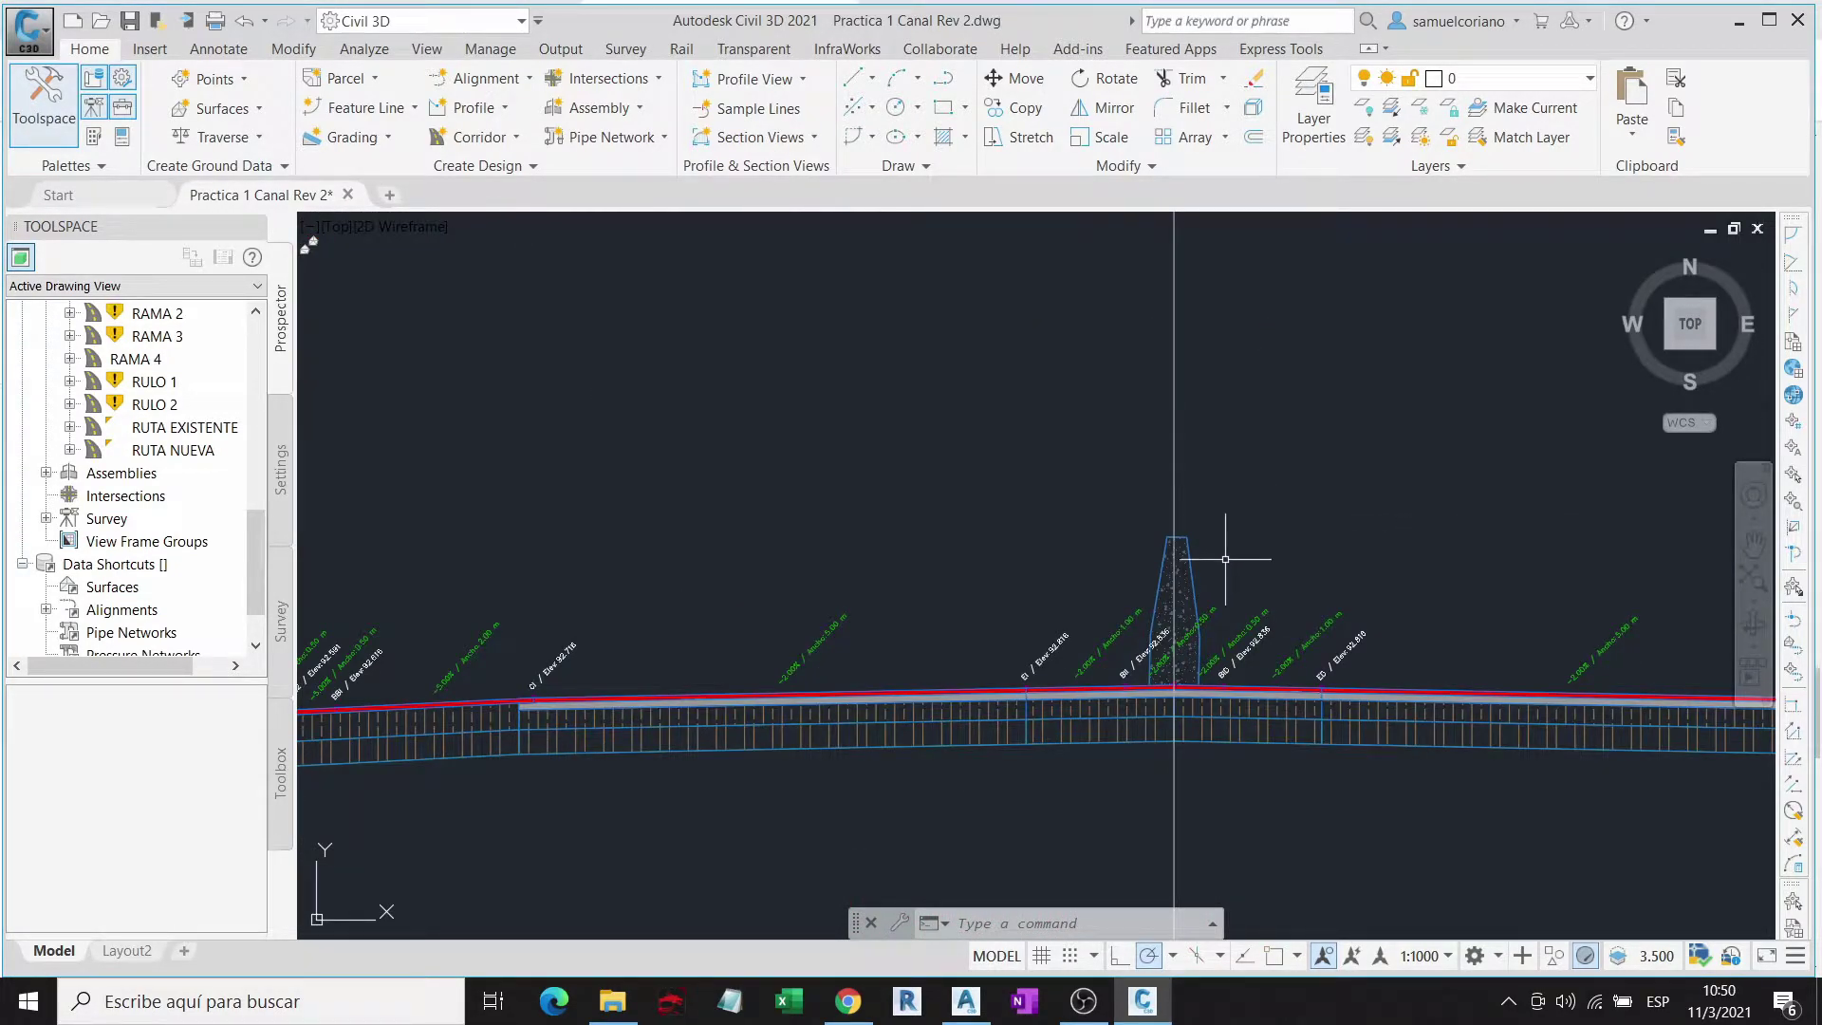
pyautogui.click(1194, 590)
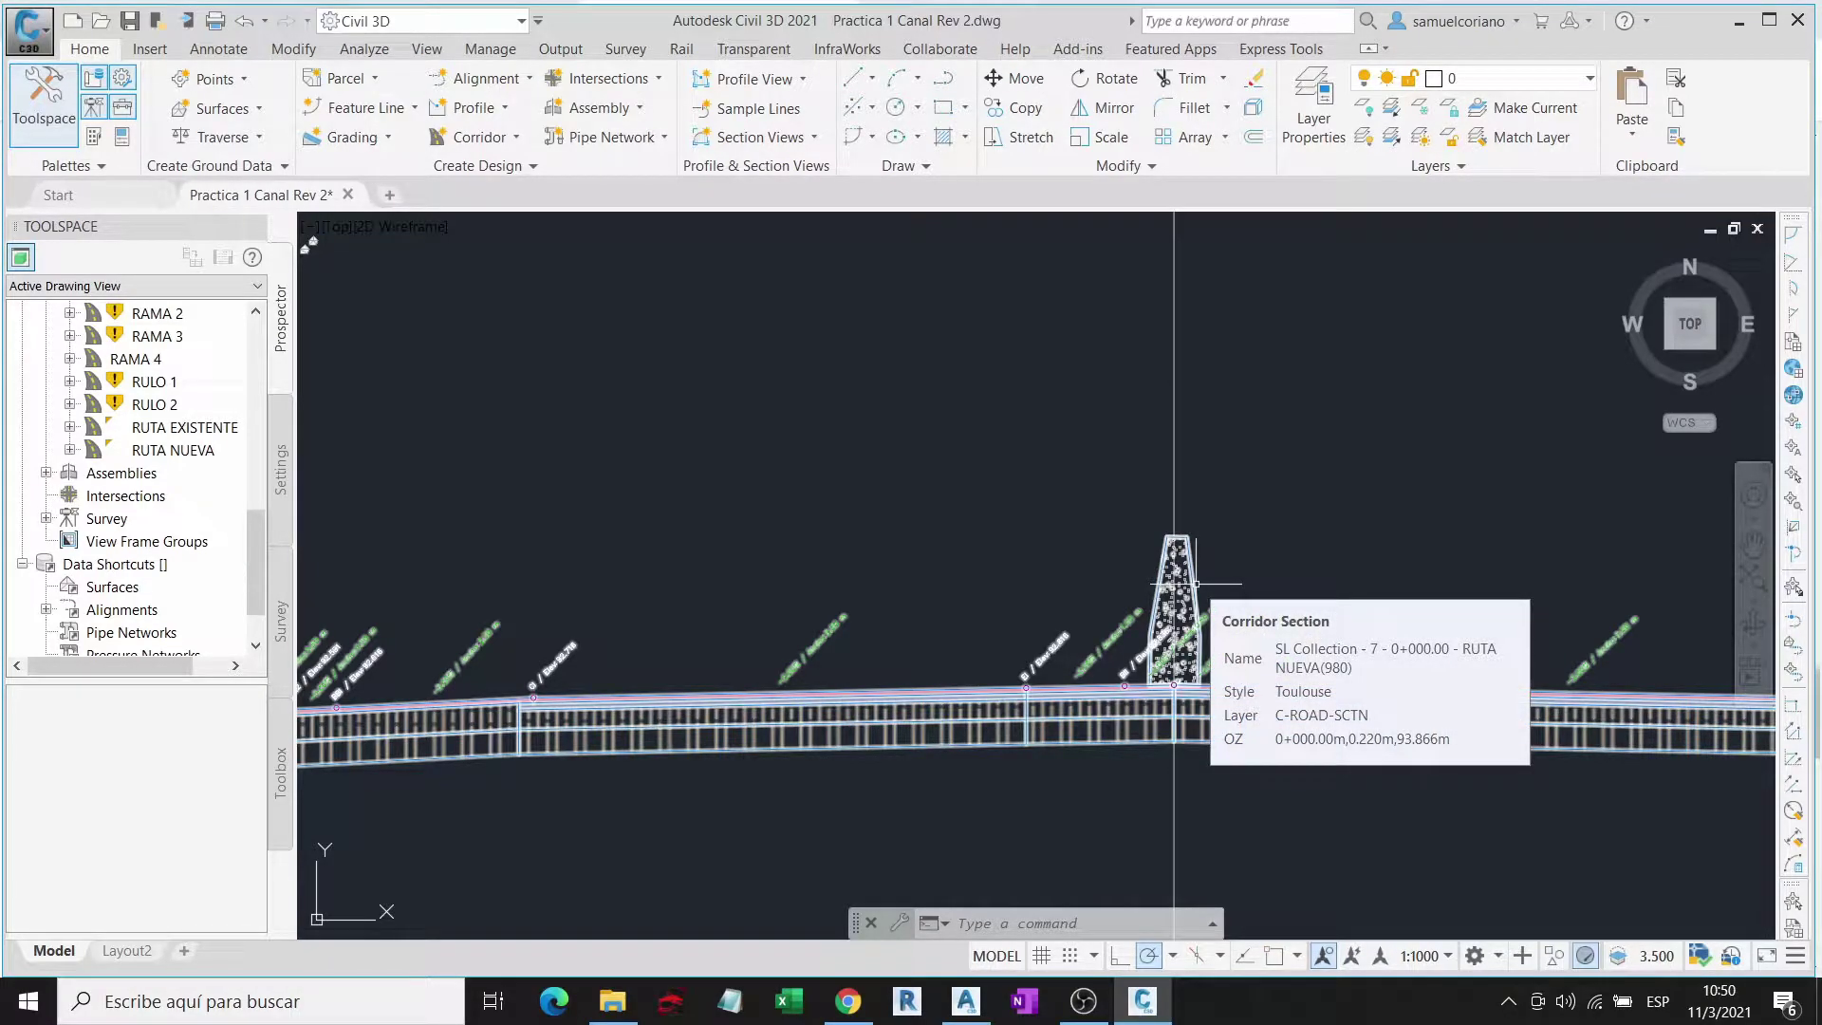
# Step: Zoom out to the corridor loop and select the RUTA NUEVA corridor in plan
pyautogui.scroll(-5, 1195, 583)
pyautogui.scroll(-5, 1281, 492)
pyautogui.scroll(-5, 1281, 492)
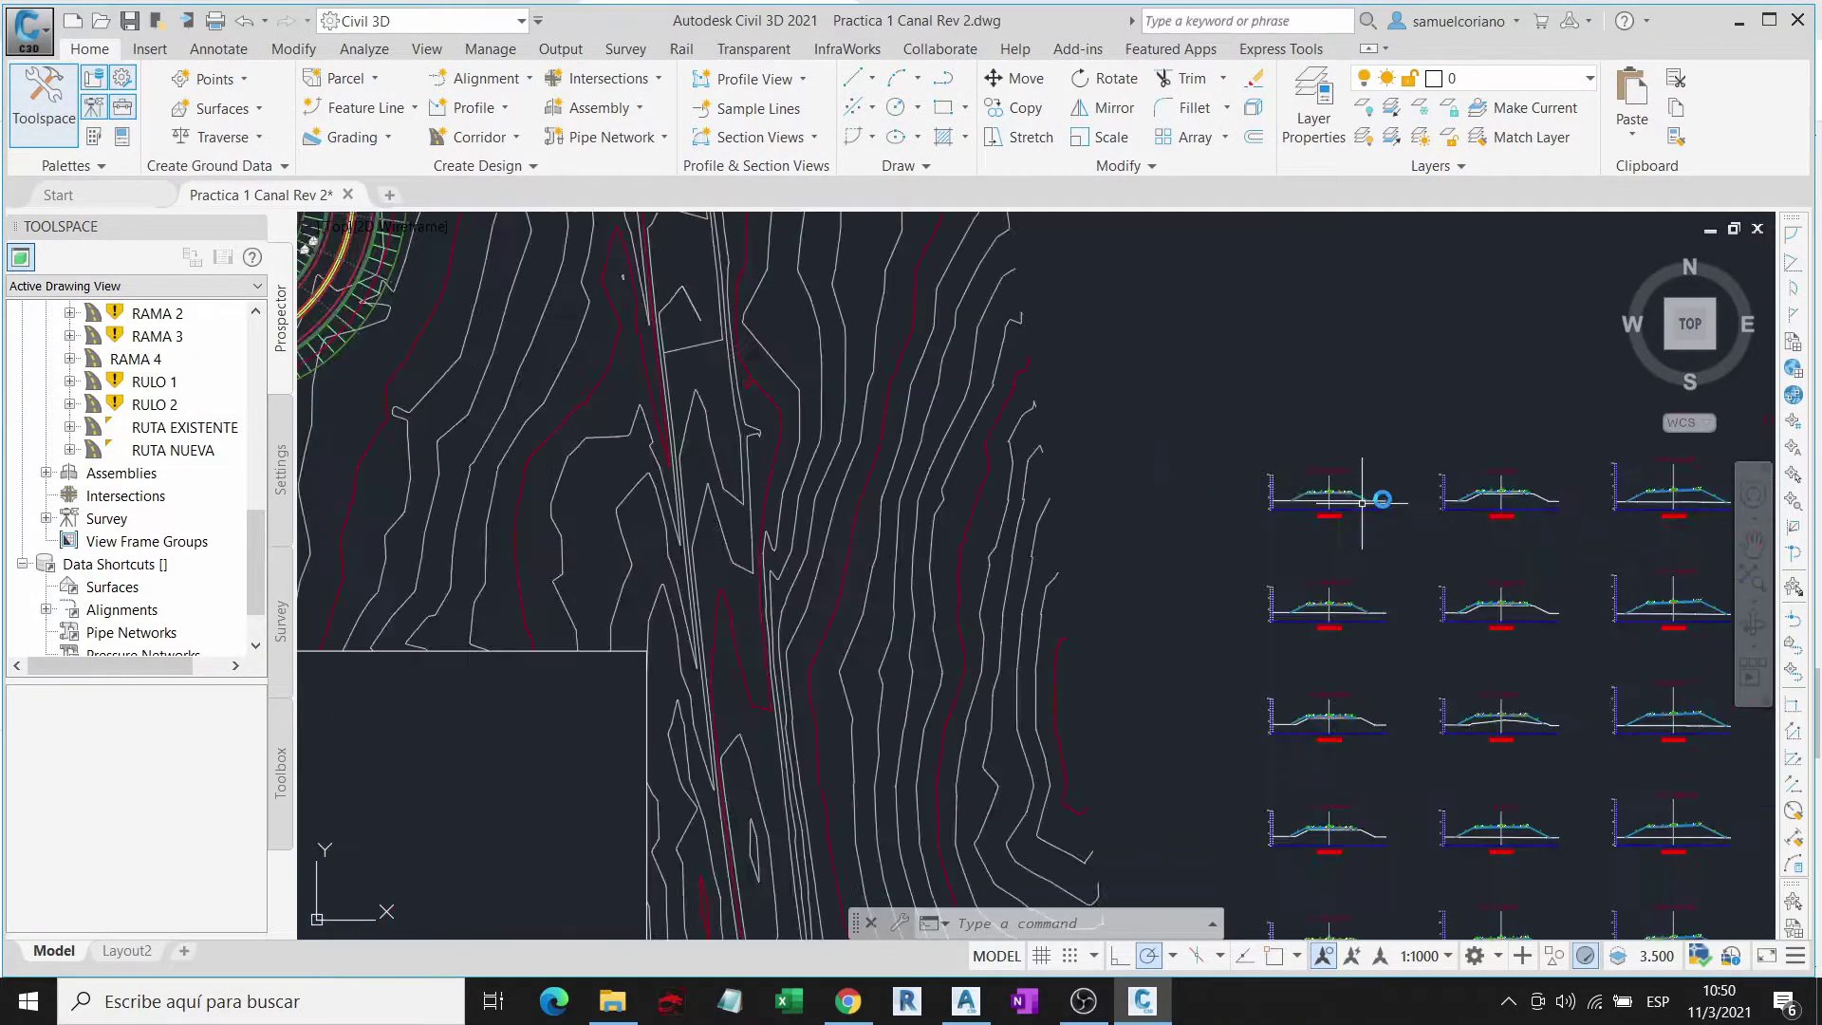
pyautogui.scroll(-2, 716, 417)
pyautogui.moveTo(717, 417); pyautogui.dragTo(958, 420, button='middle')
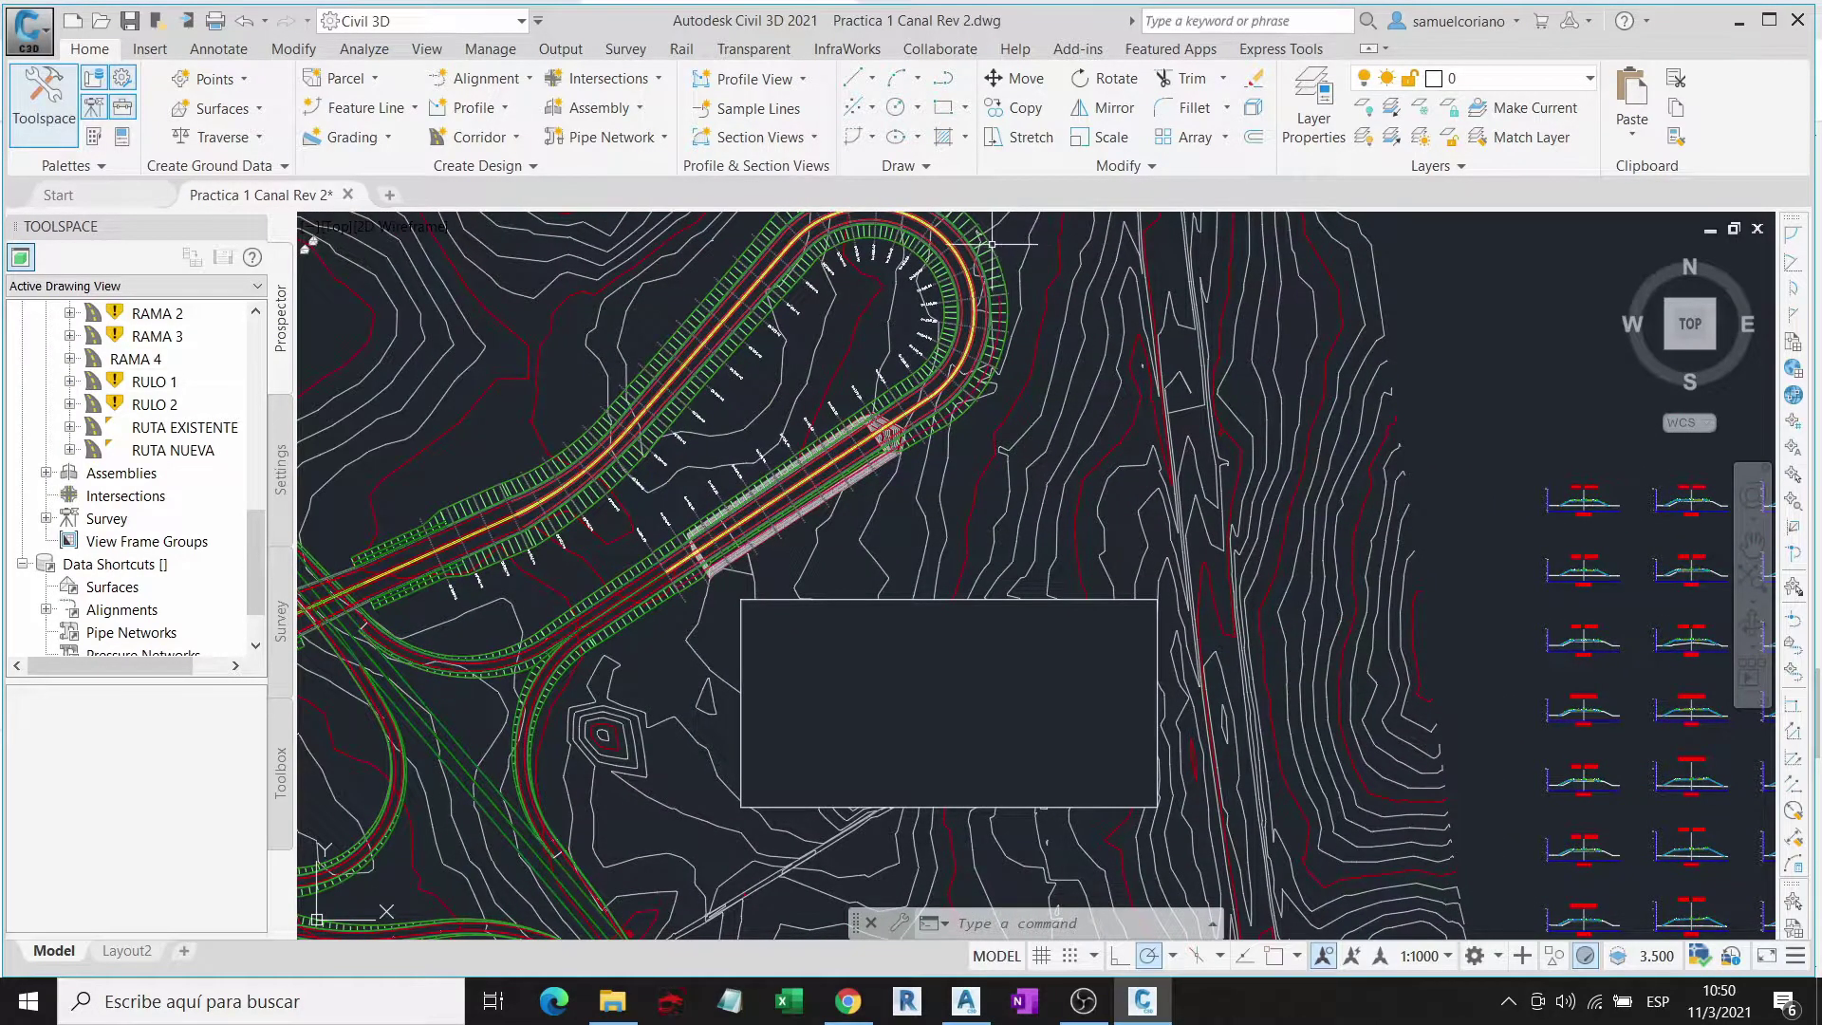
pyautogui.click(992, 243)
pyautogui.moveTo(666, 570); pyautogui.dragTo(785, 580, button='middle')
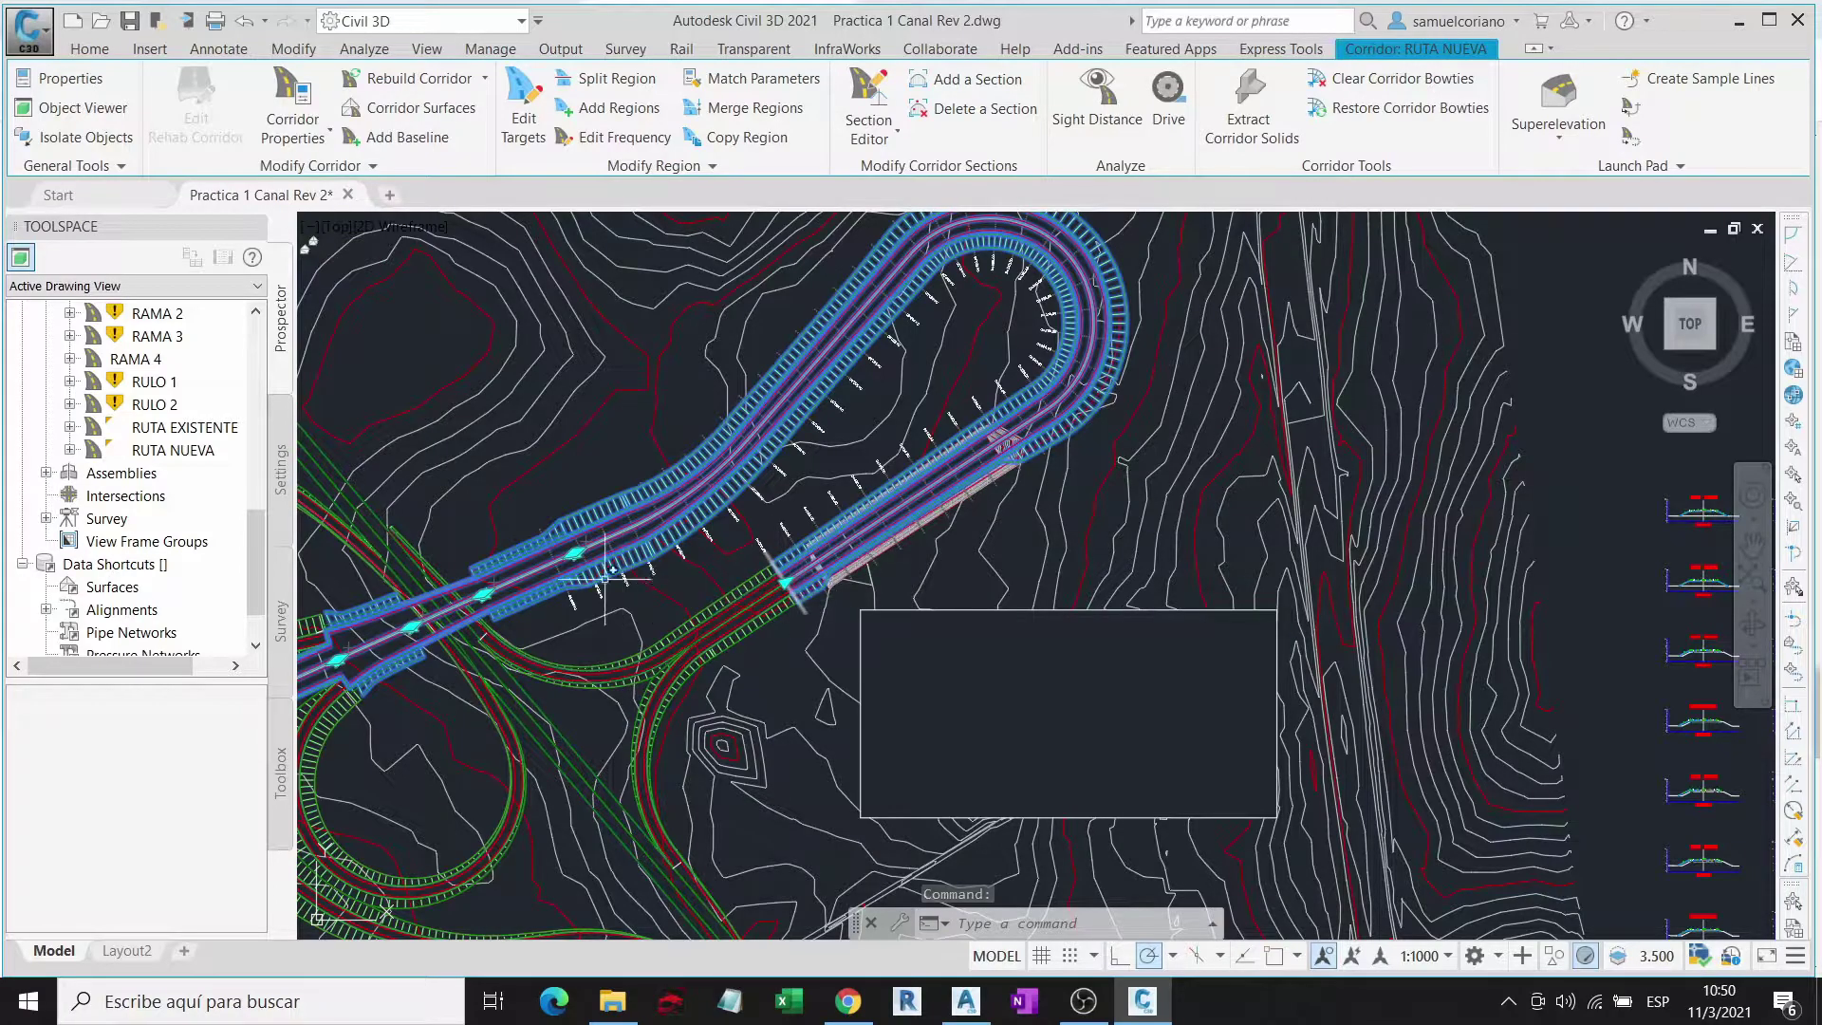
pyautogui.scroll(3, 604, 577)
pyautogui.scroll(3, 617, 474)
pyautogui.scroll(2, 707, 474)
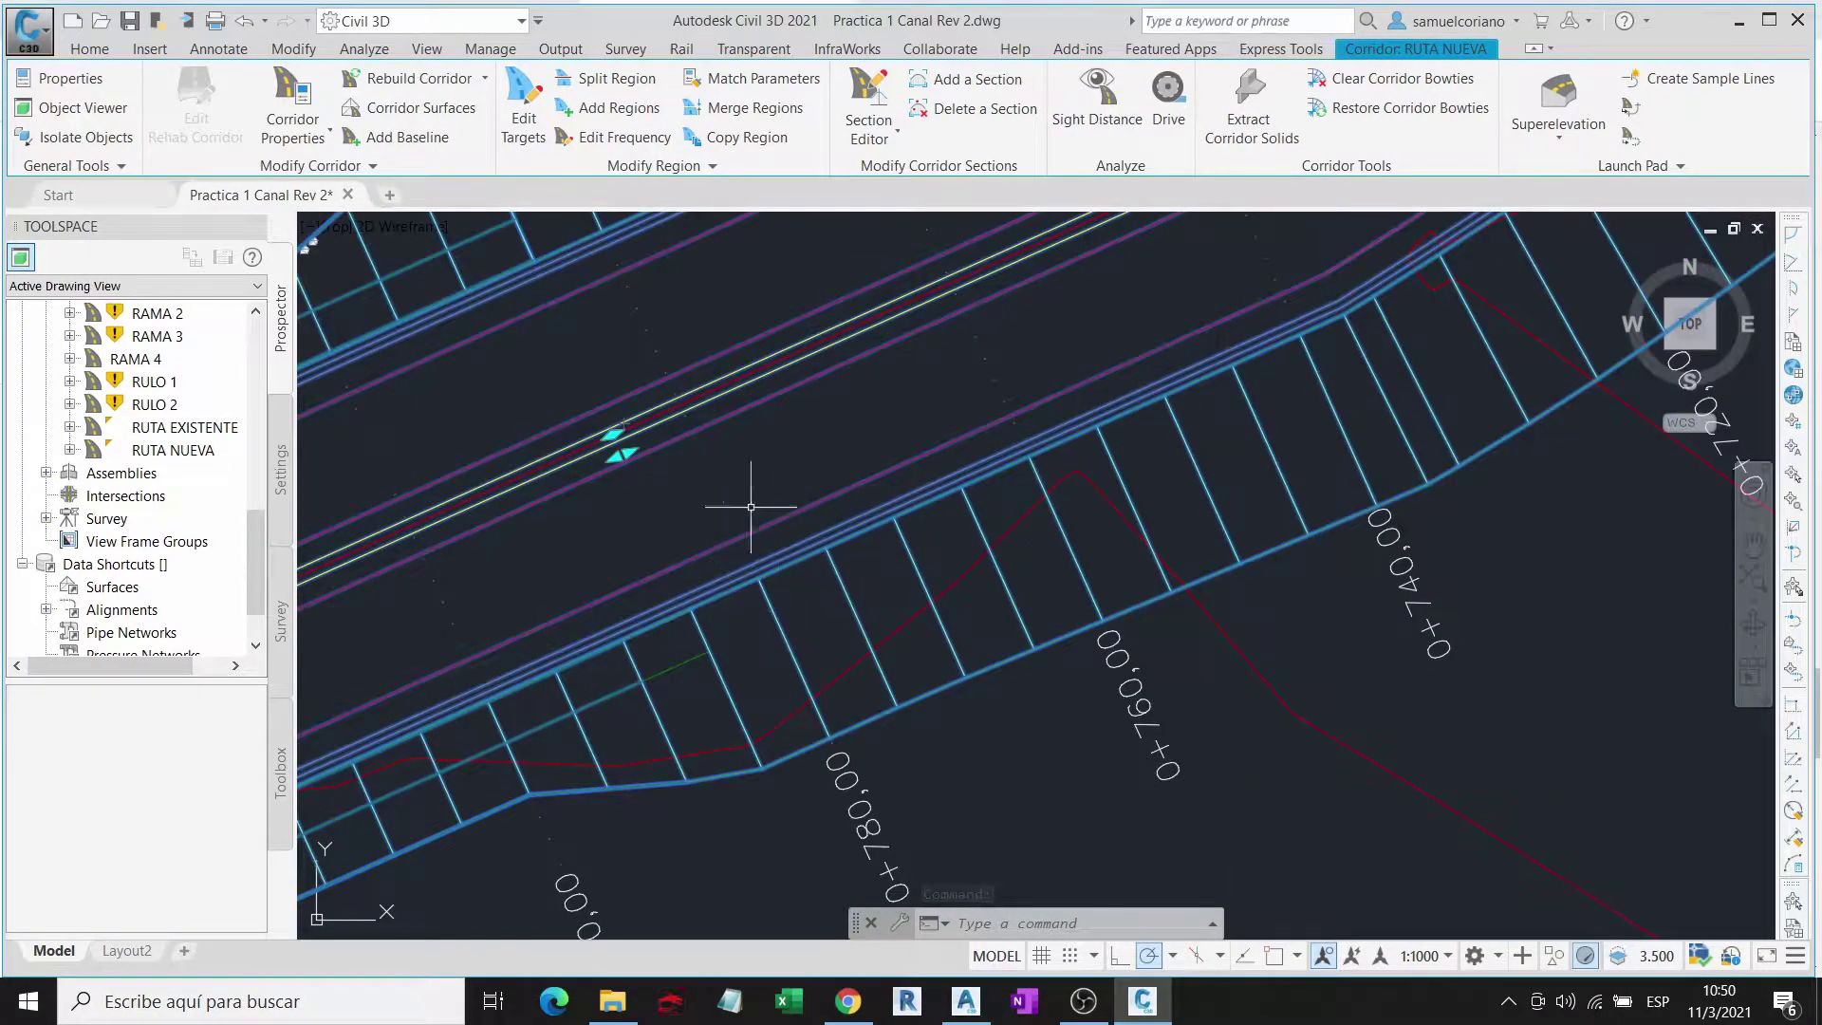
pyautogui.scroll(-2, 750, 506)
pyautogui.scroll(-3, 732, 480)
pyautogui.scroll(-3, 699, 496)
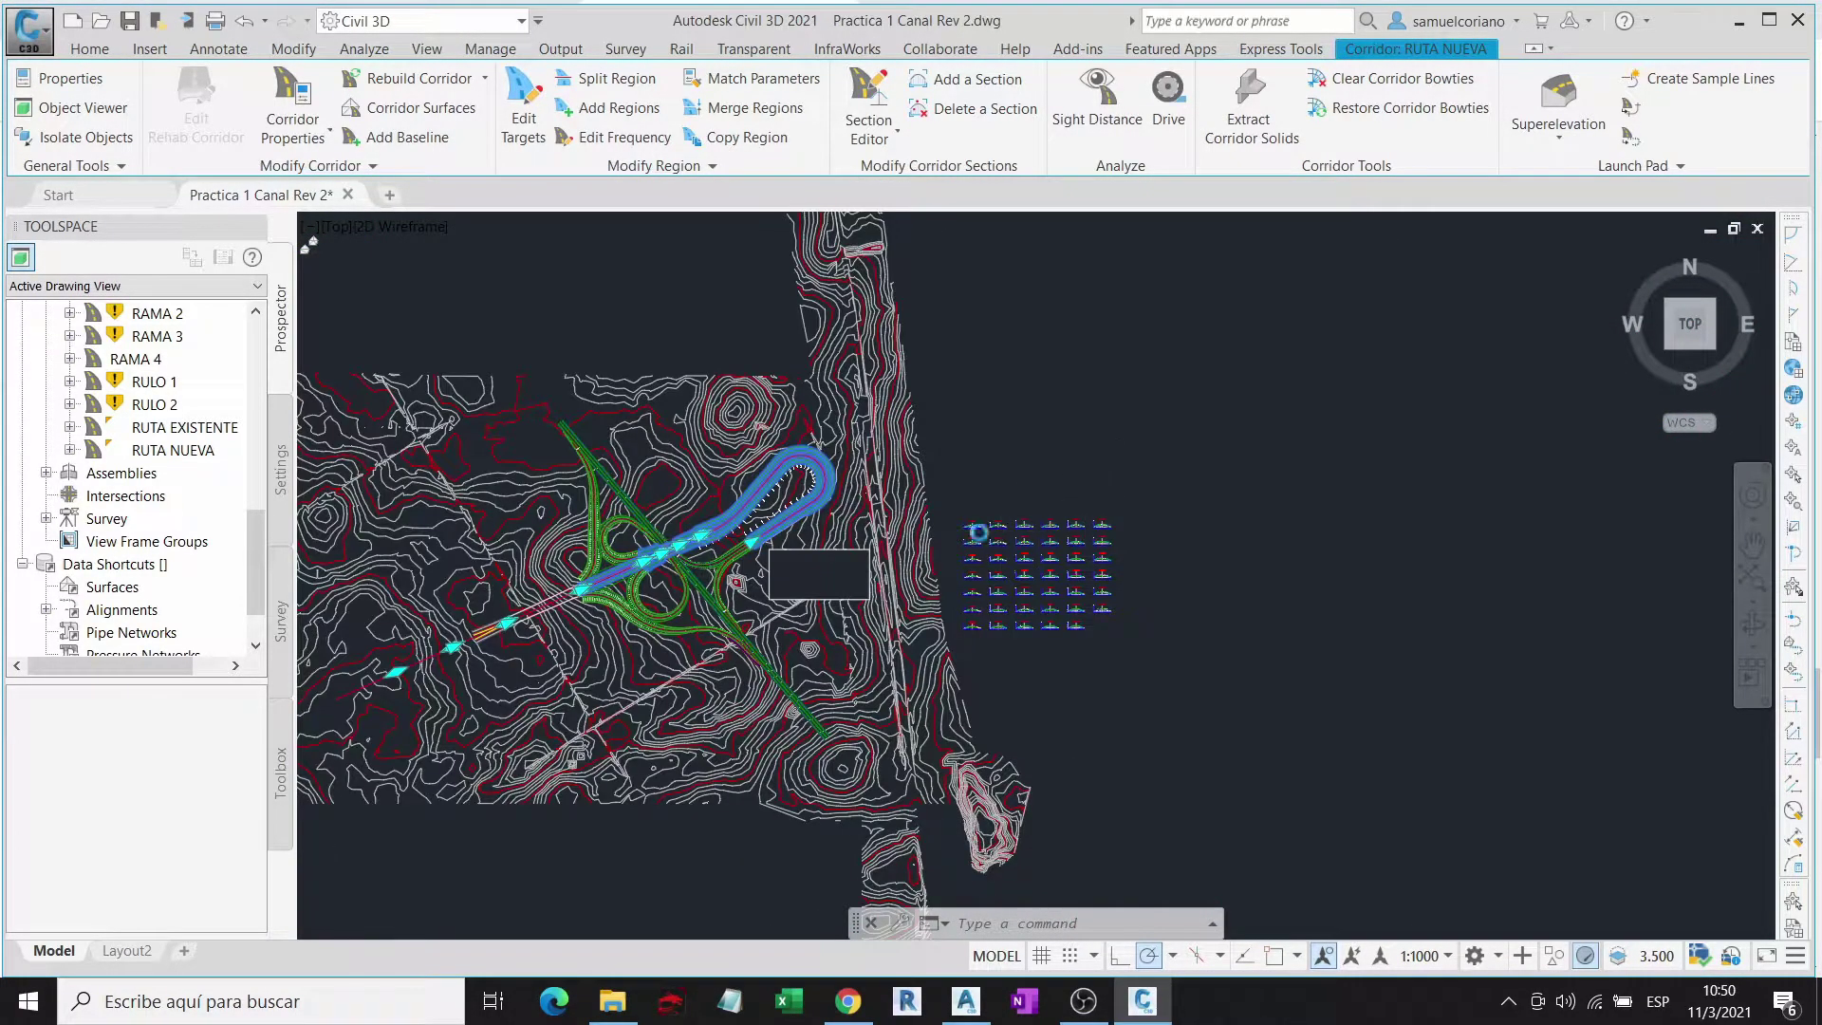
pyautogui.scroll(3, 979, 533)
pyautogui.scroll(3, 958, 526)
pyautogui.scroll(2, 929, 512)
pyautogui.scroll(2, 900, 499)
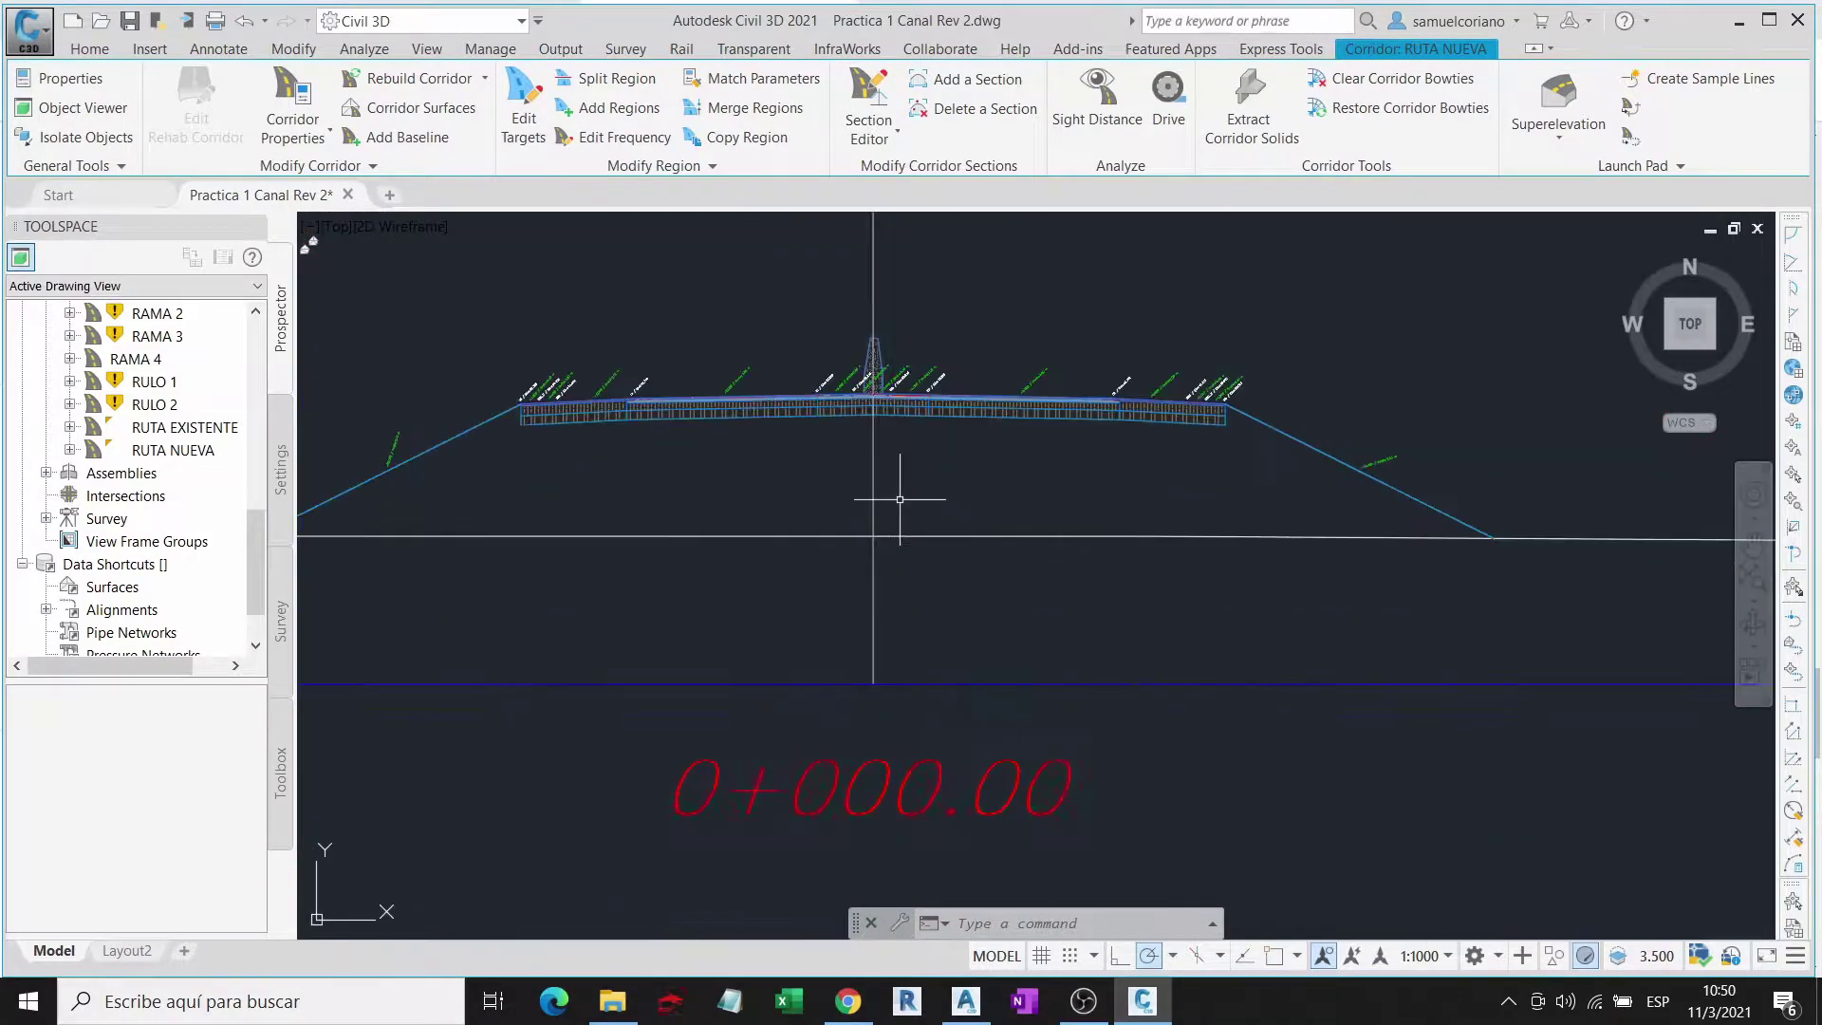
pyautogui.scroll(-1, 899, 499)
pyautogui.scroll(-2, 900, 499)
pyautogui.scroll(-2, 899, 499)
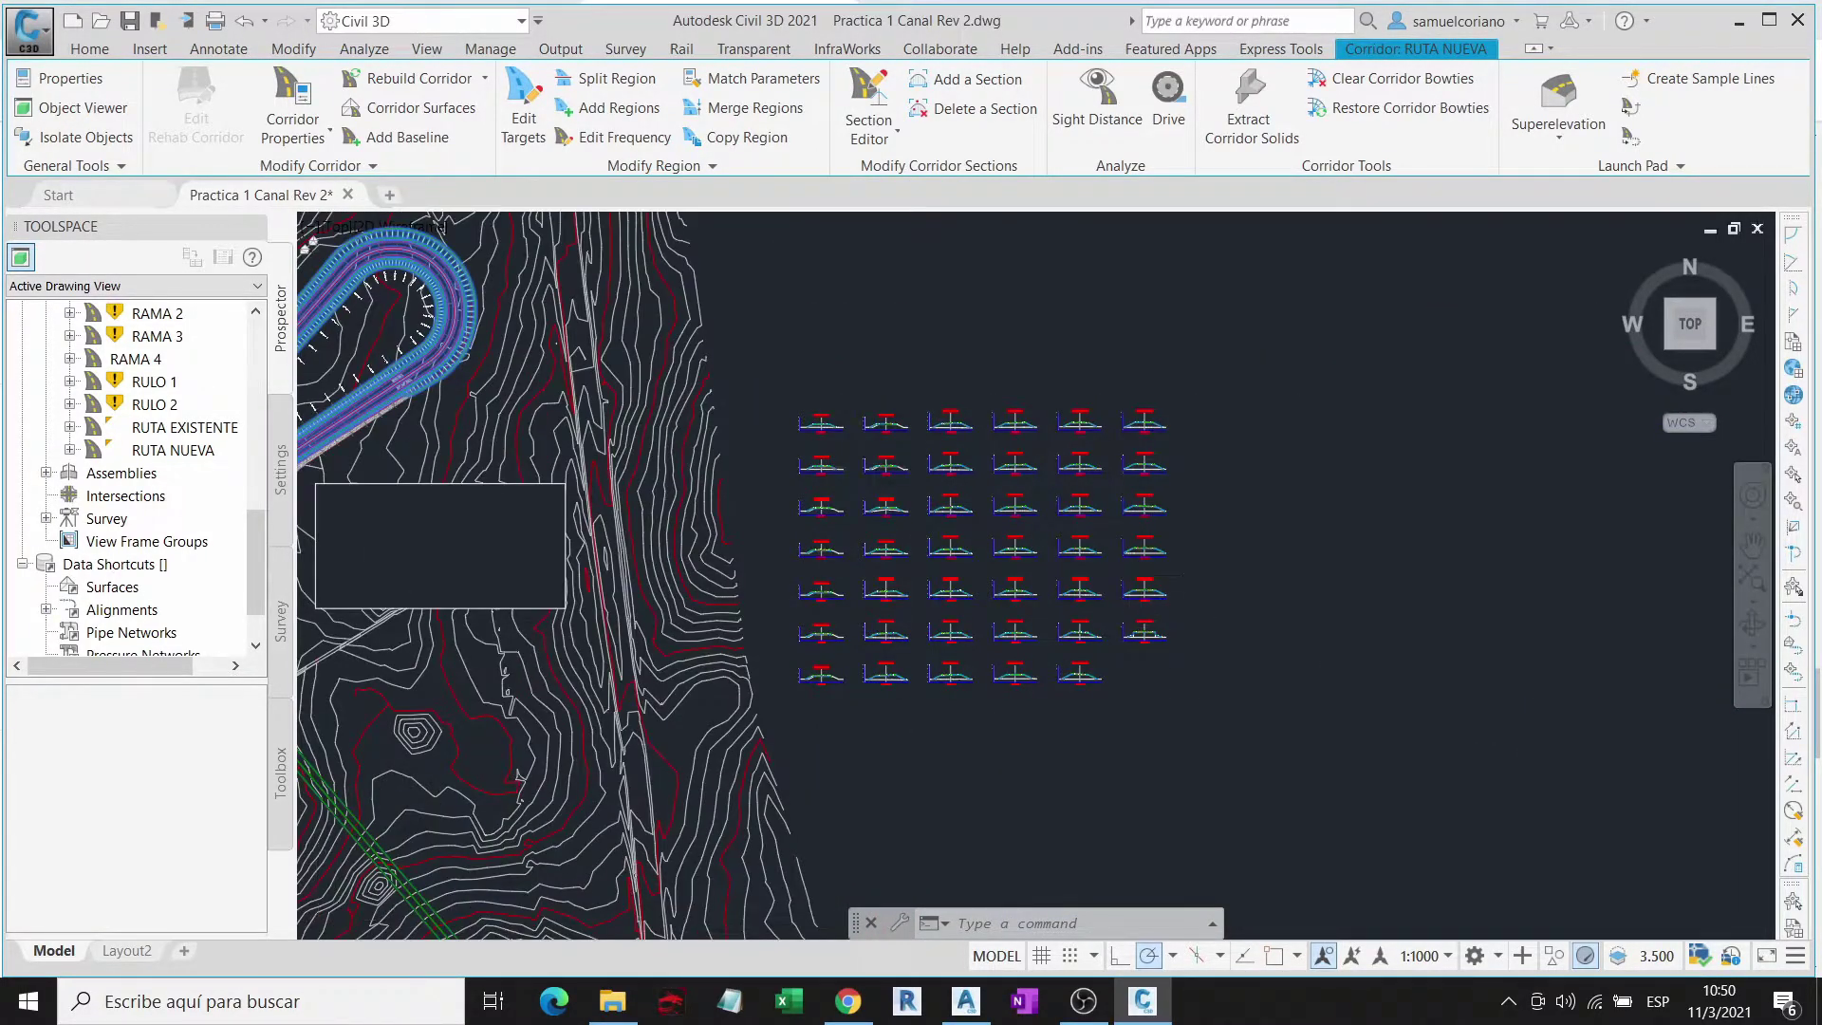
pyautogui.scroll(3, 1281, 630)
pyautogui.scroll(2, 1415, 692)
pyautogui.scroll(2, 1234, 607)
pyautogui.scroll(2, 1056, 517)
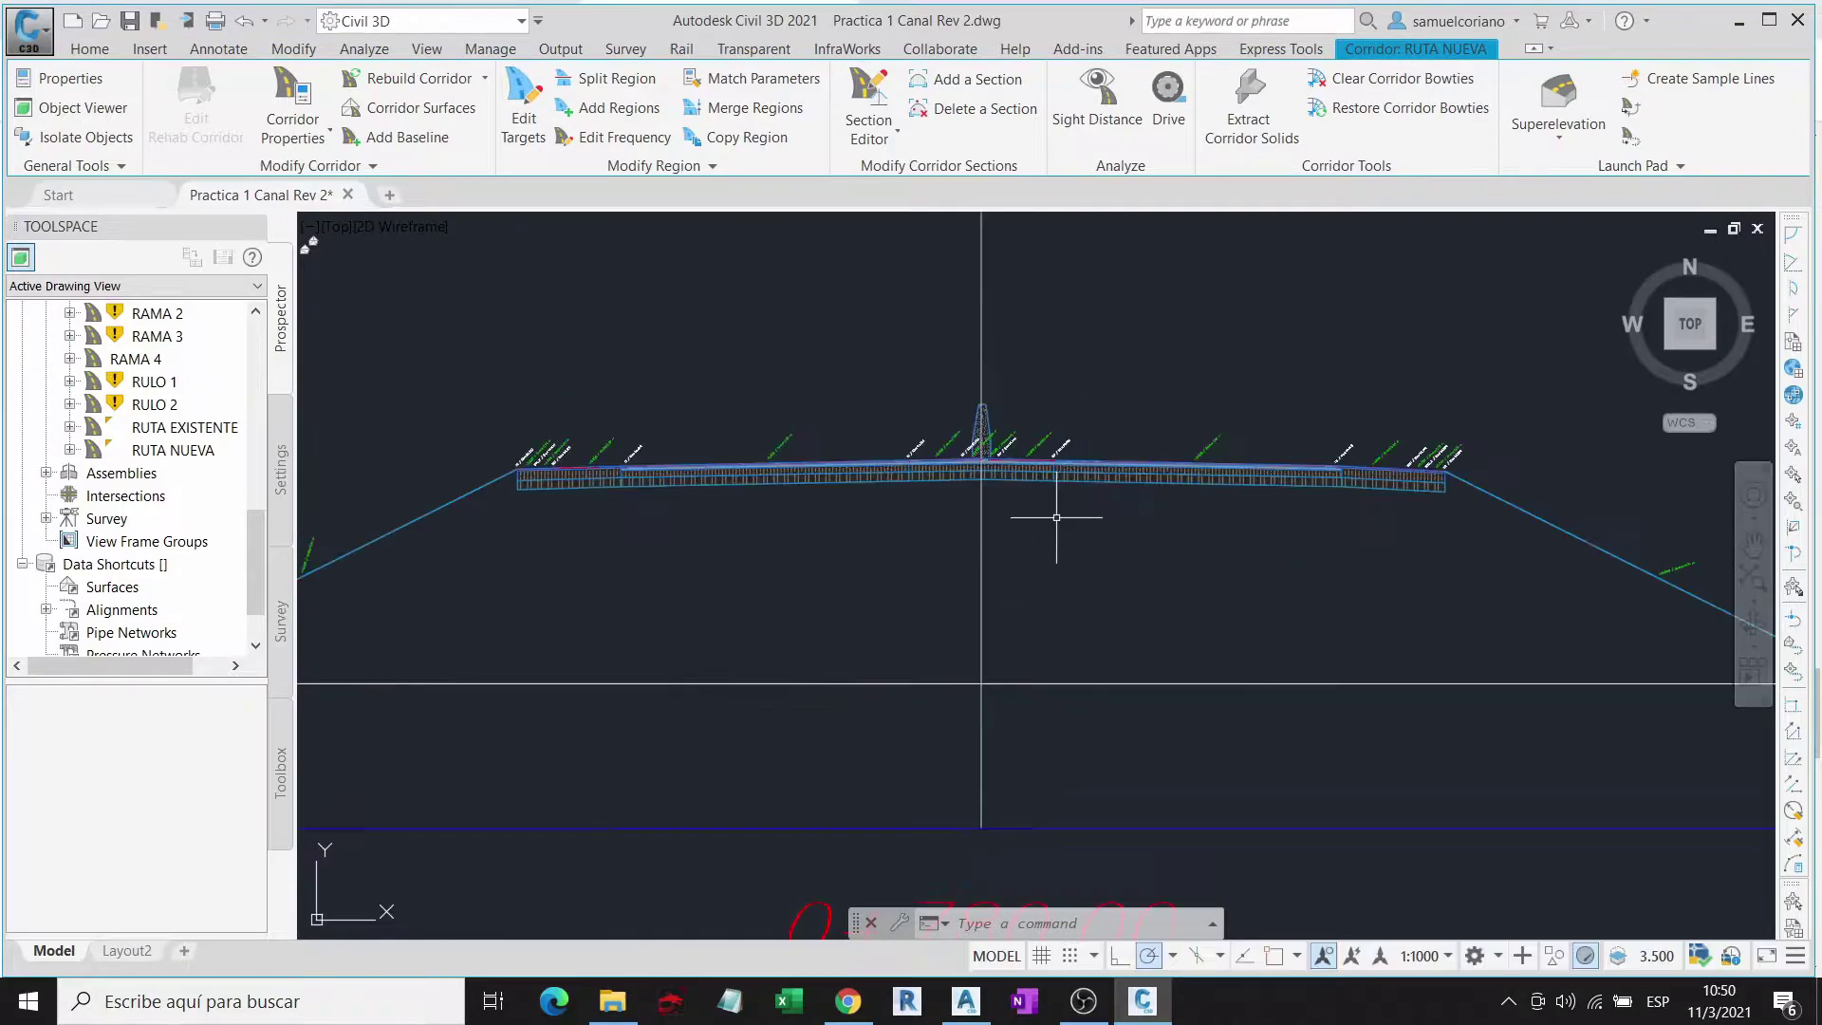
pyautogui.scroll(-3, 1053, 456)
pyautogui.scroll(2, 1082, 474)
pyautogui.scroll(2, 1100, 448)
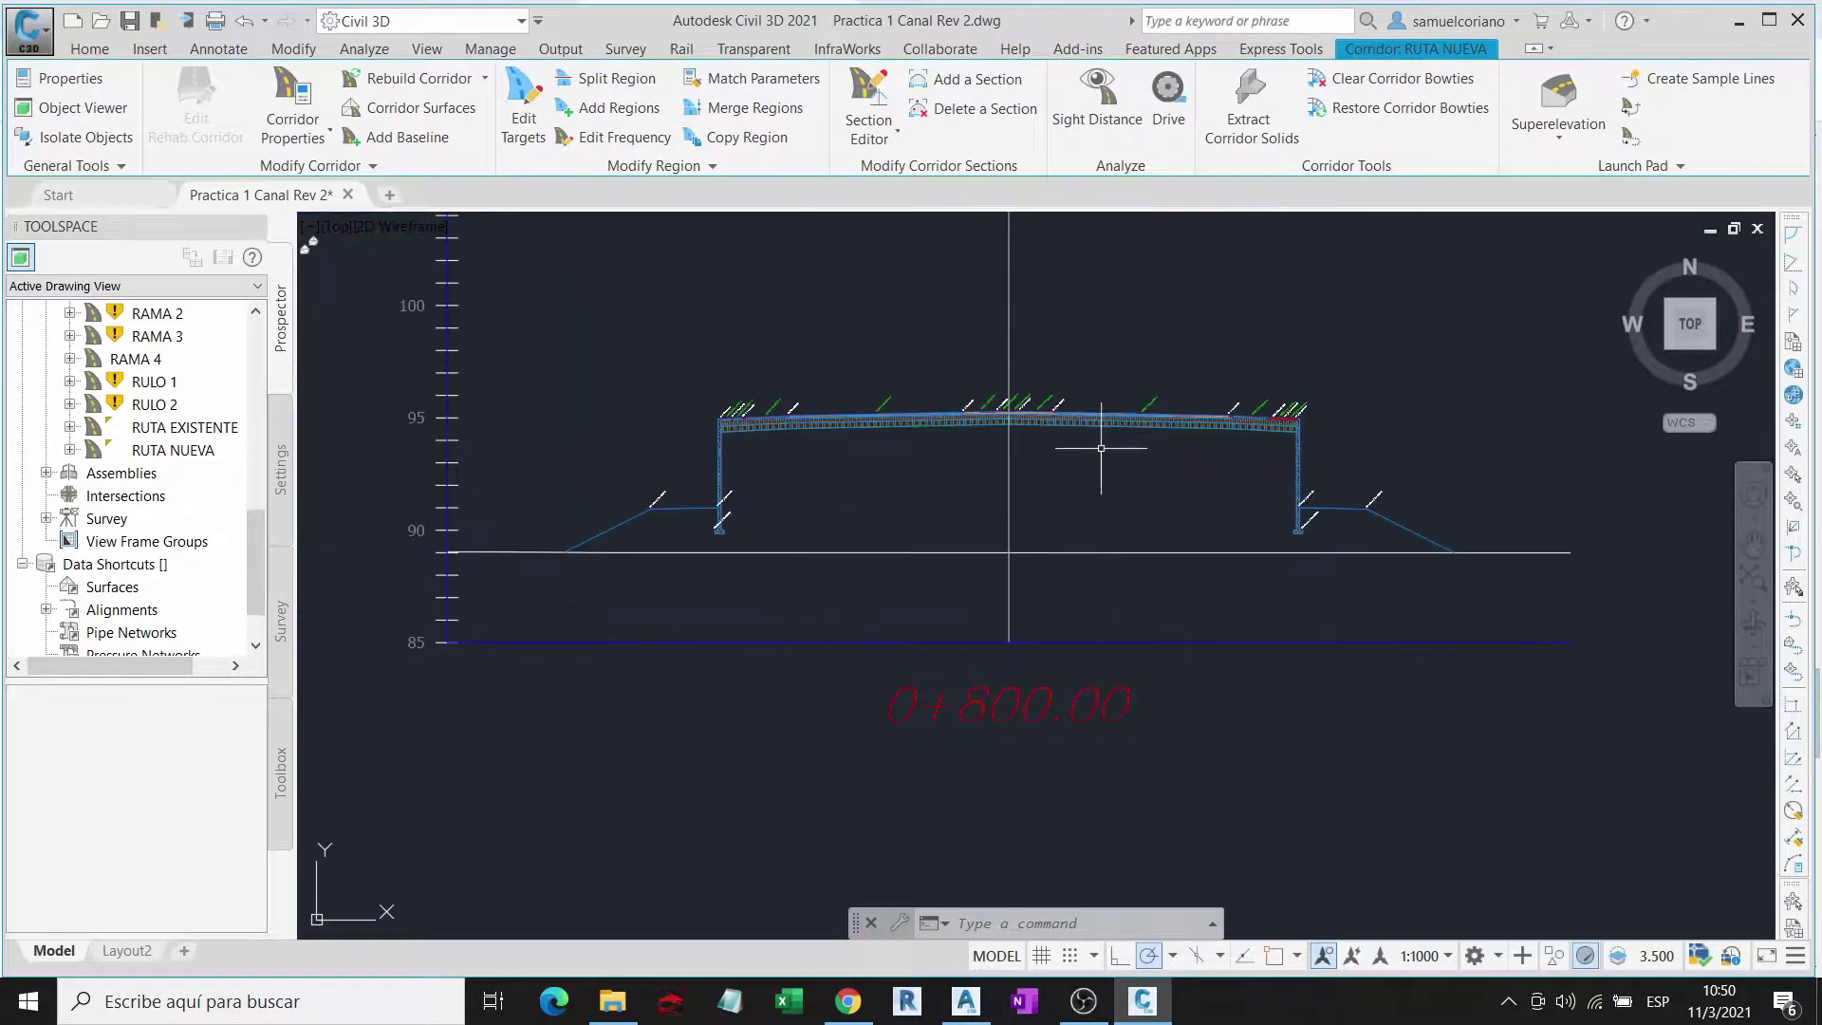
pyautogui.scroll(3, 1101, 448)
pyautogui.scroll(-4, 1053, 588)
pyautogui.scroll(-5, 1221, 603)
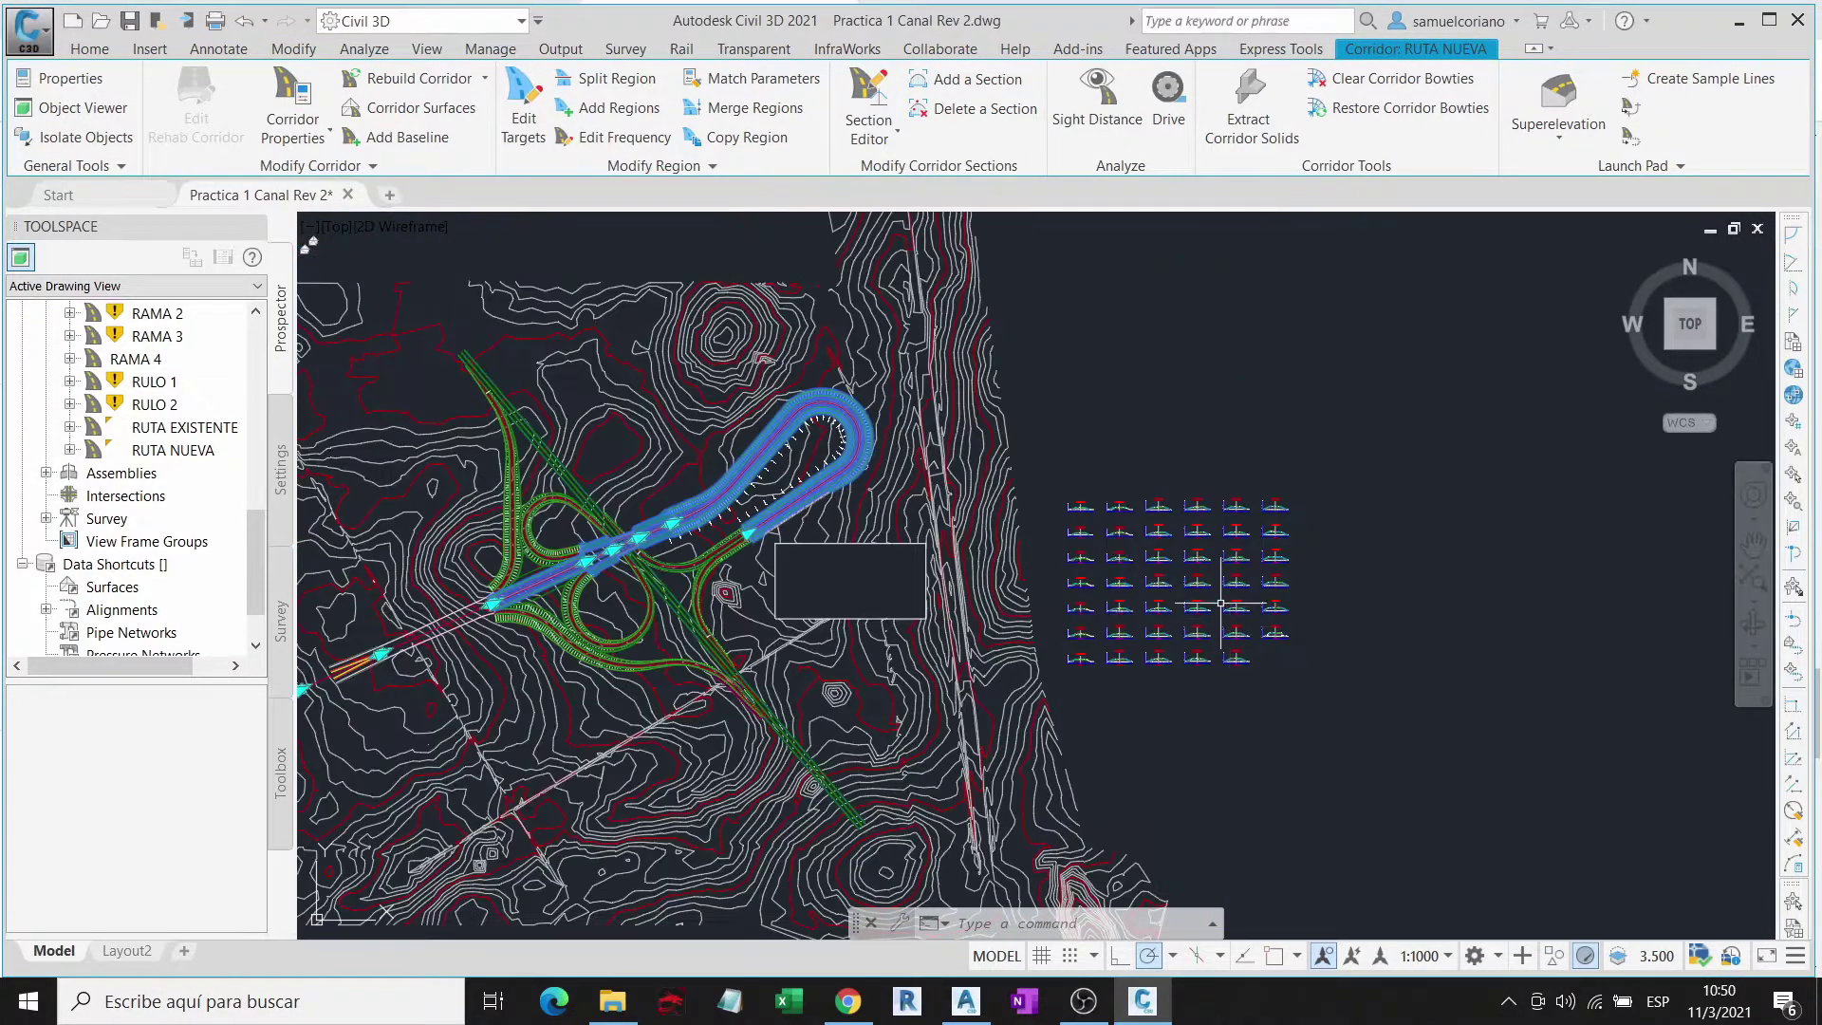
# Step: Deselect the corridor, then zoom in and select the blue barrier alignment on layer BARRERA
pyautogui.press('Escape')
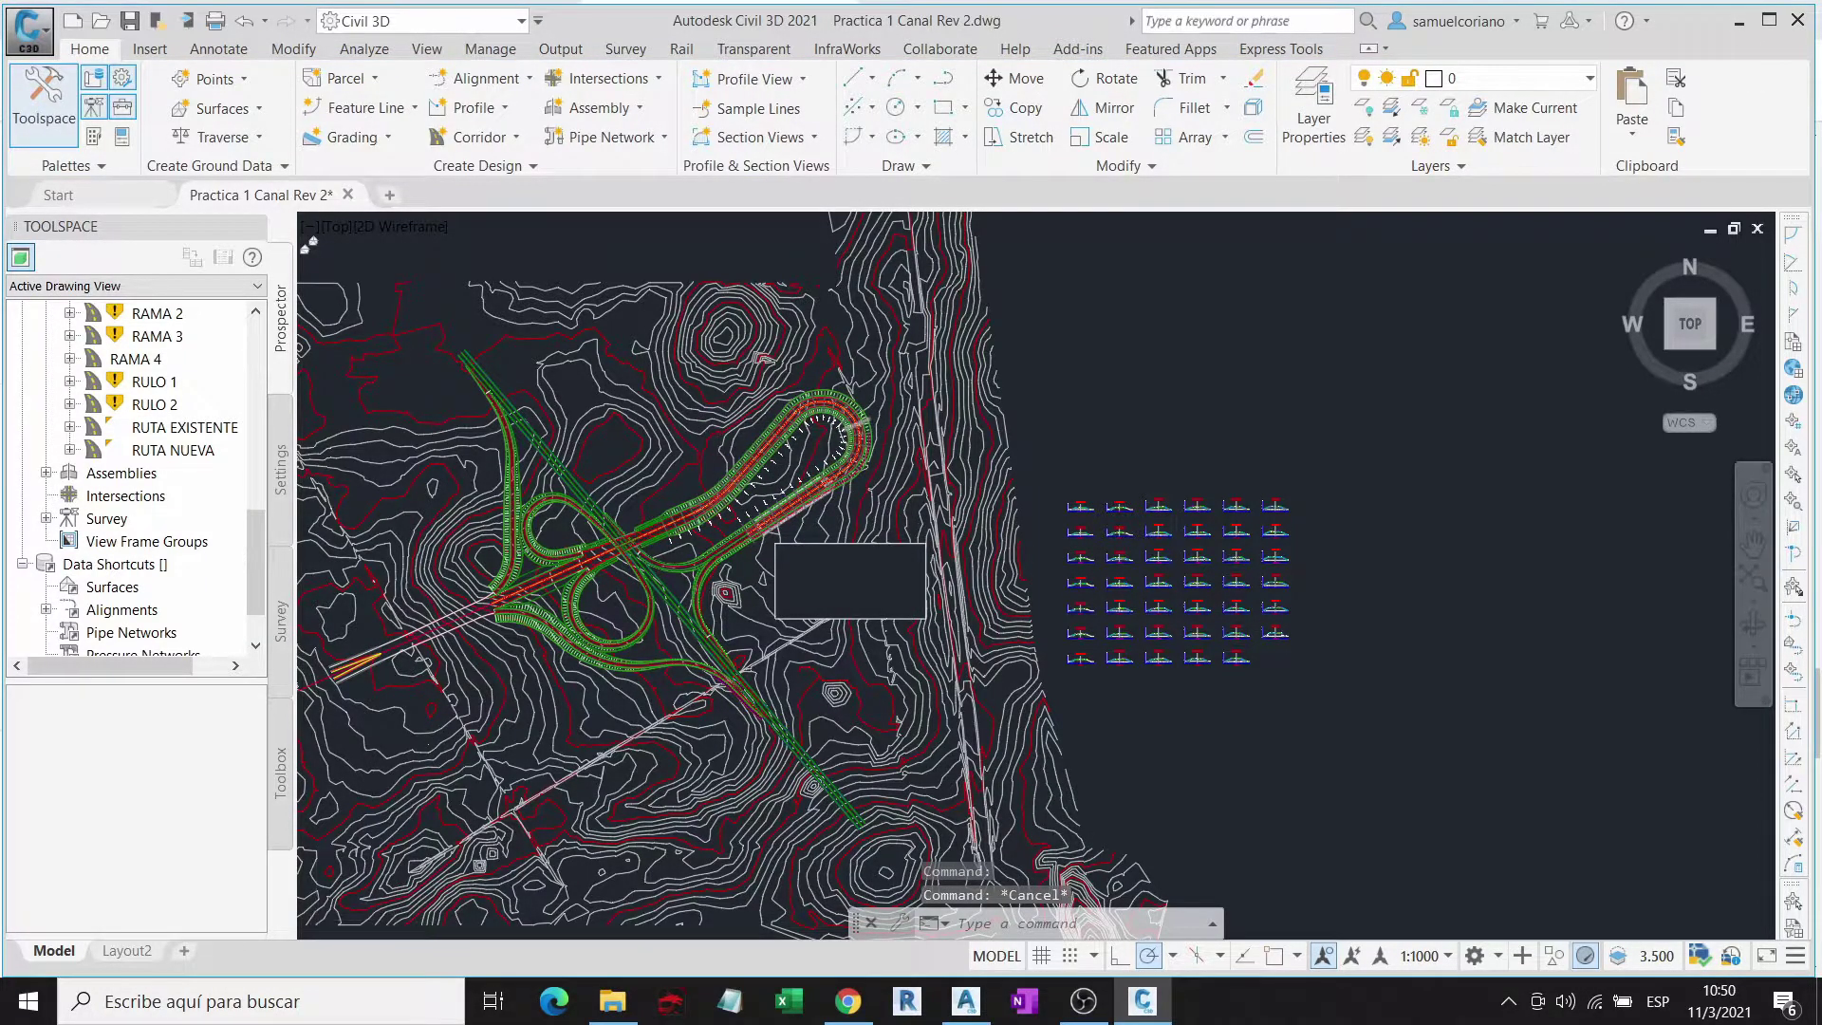
pyautogui.scroll(2, 721, 484)
pyautogui.scroll(5, 942, 398)
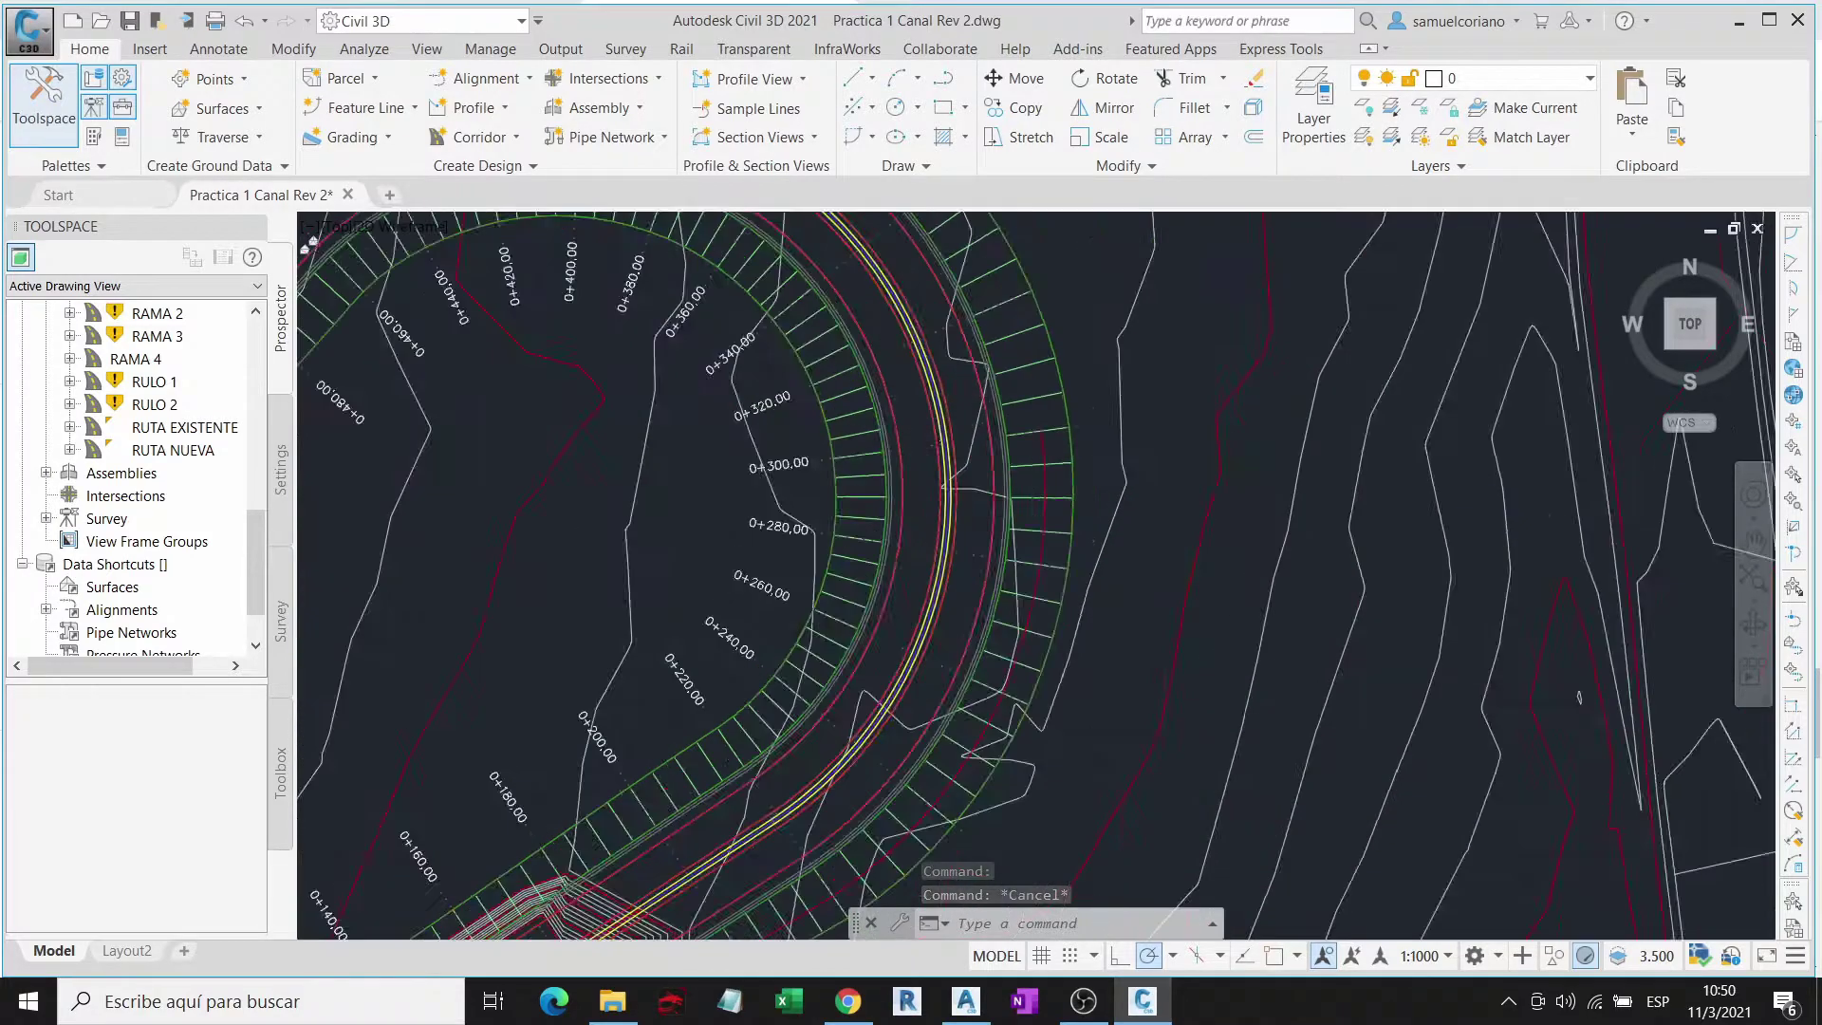
pyautogui.scroll(3, 934, 394)
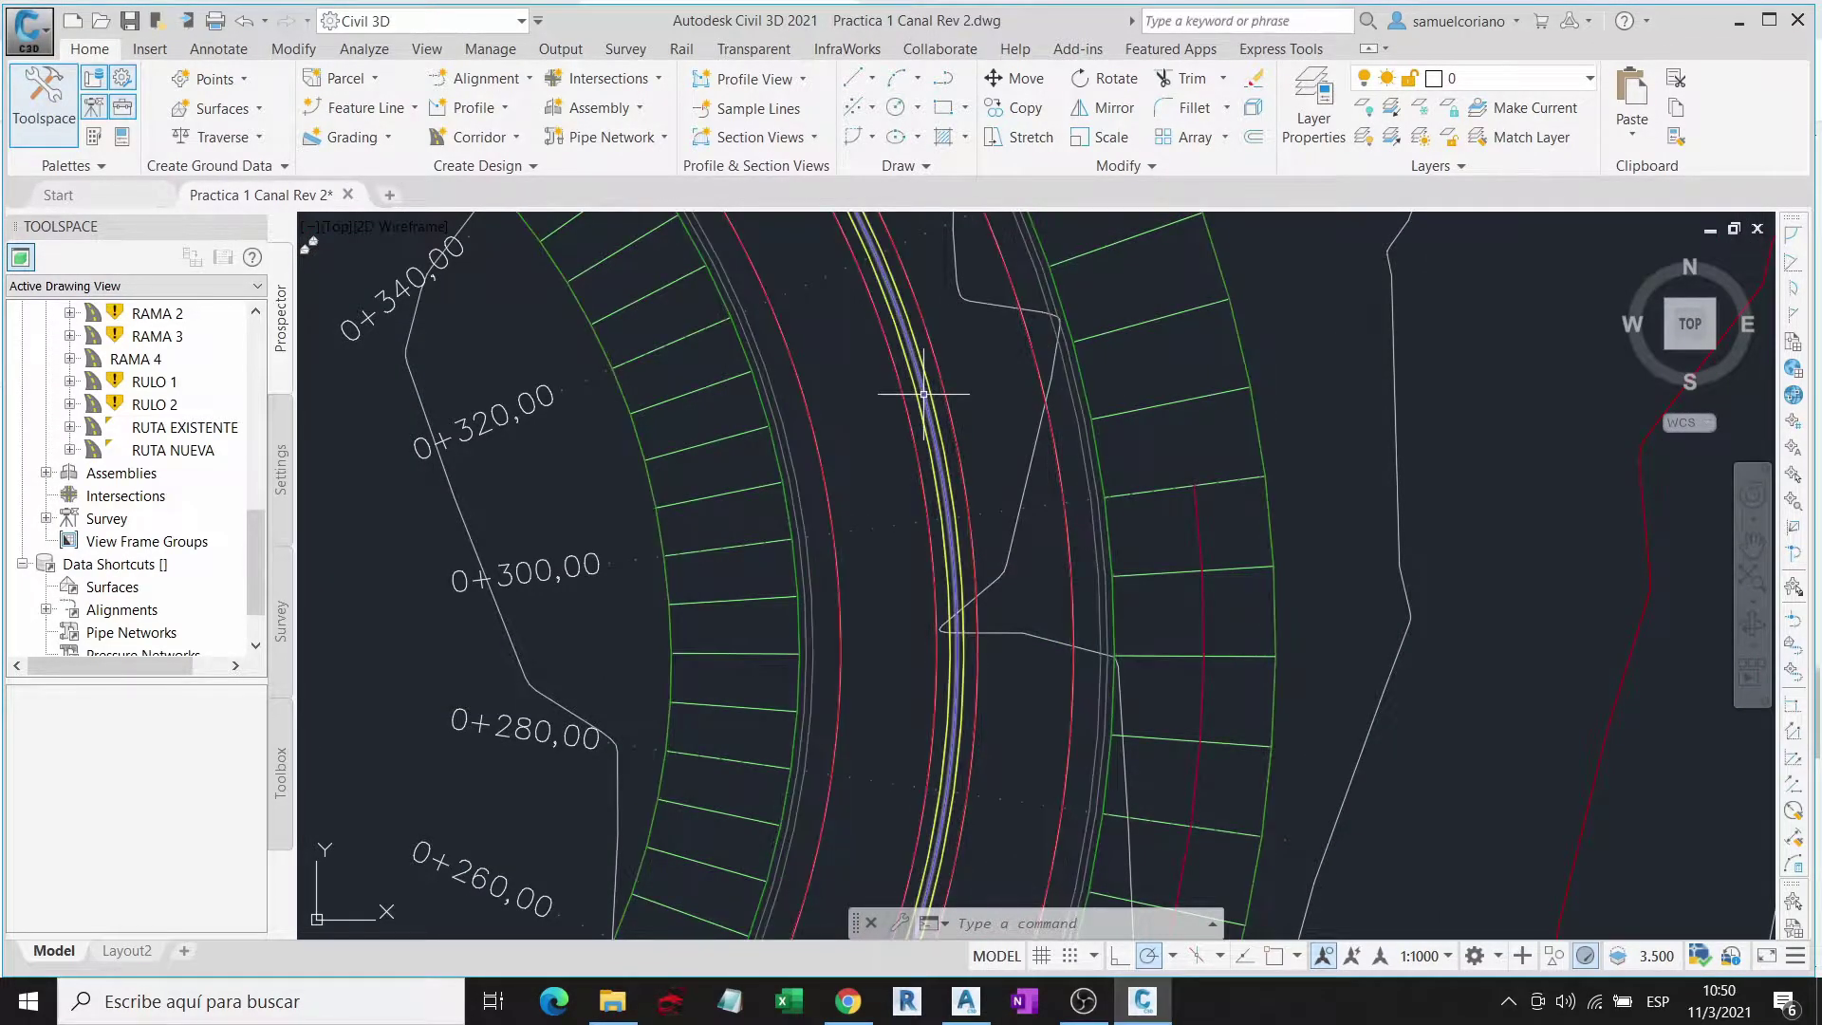
pyautogui.scroll(4, 925, 394)
pyautogui.click(914, 387)
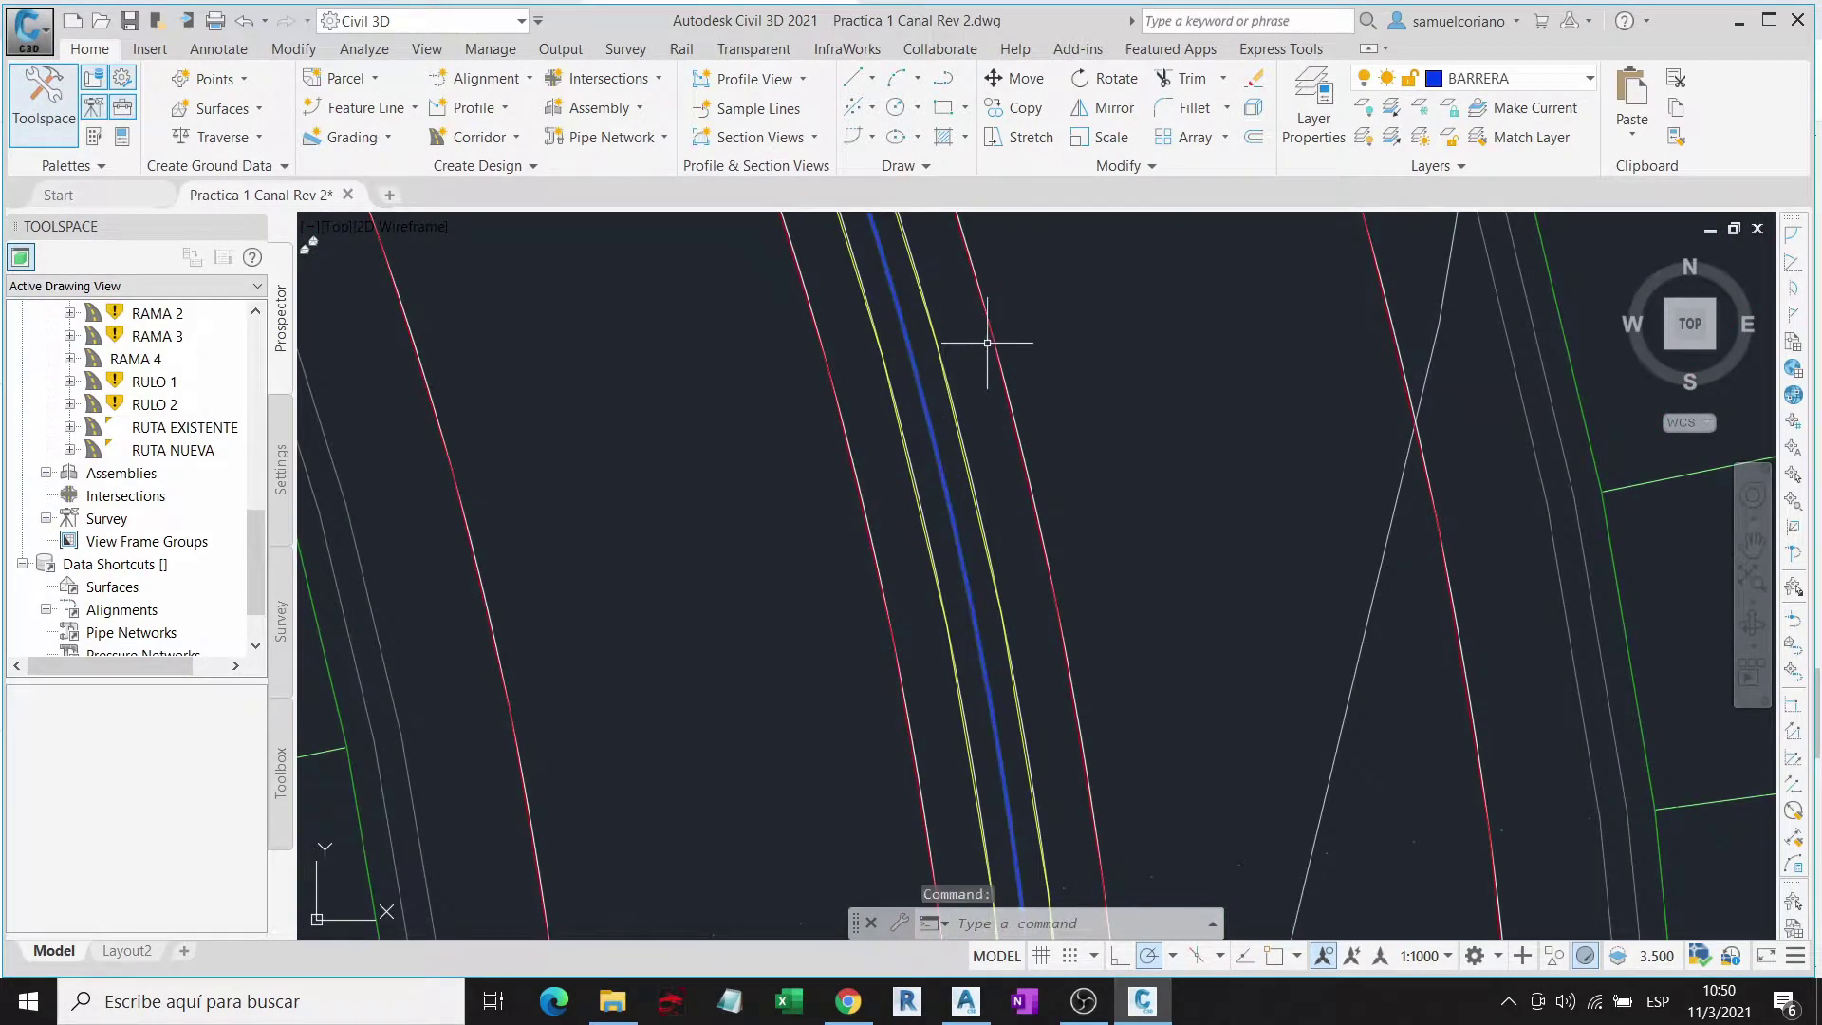
# Step: Add the RUTA NUEVA corridor to the selection
pyautogui.scroll(-4, 992, 345)
pyautogui.scroll(-3, 1032, 377)
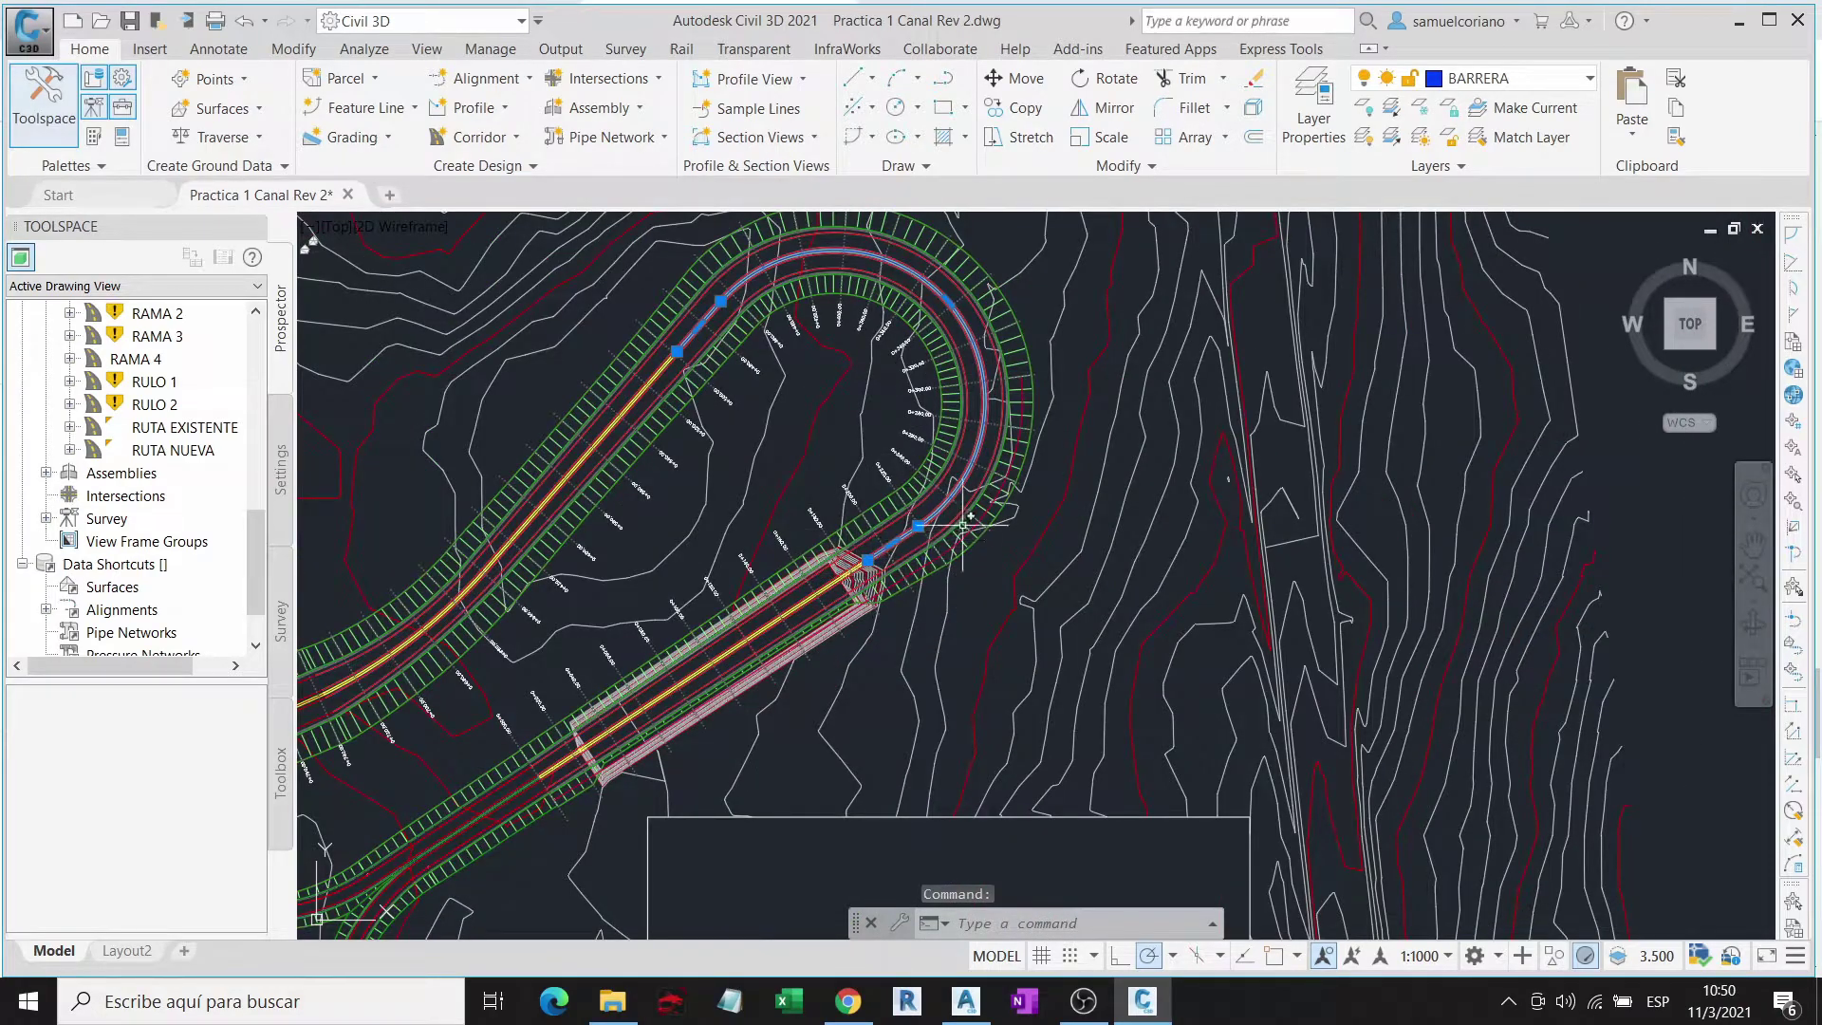
pyautogui.click(942, 311)
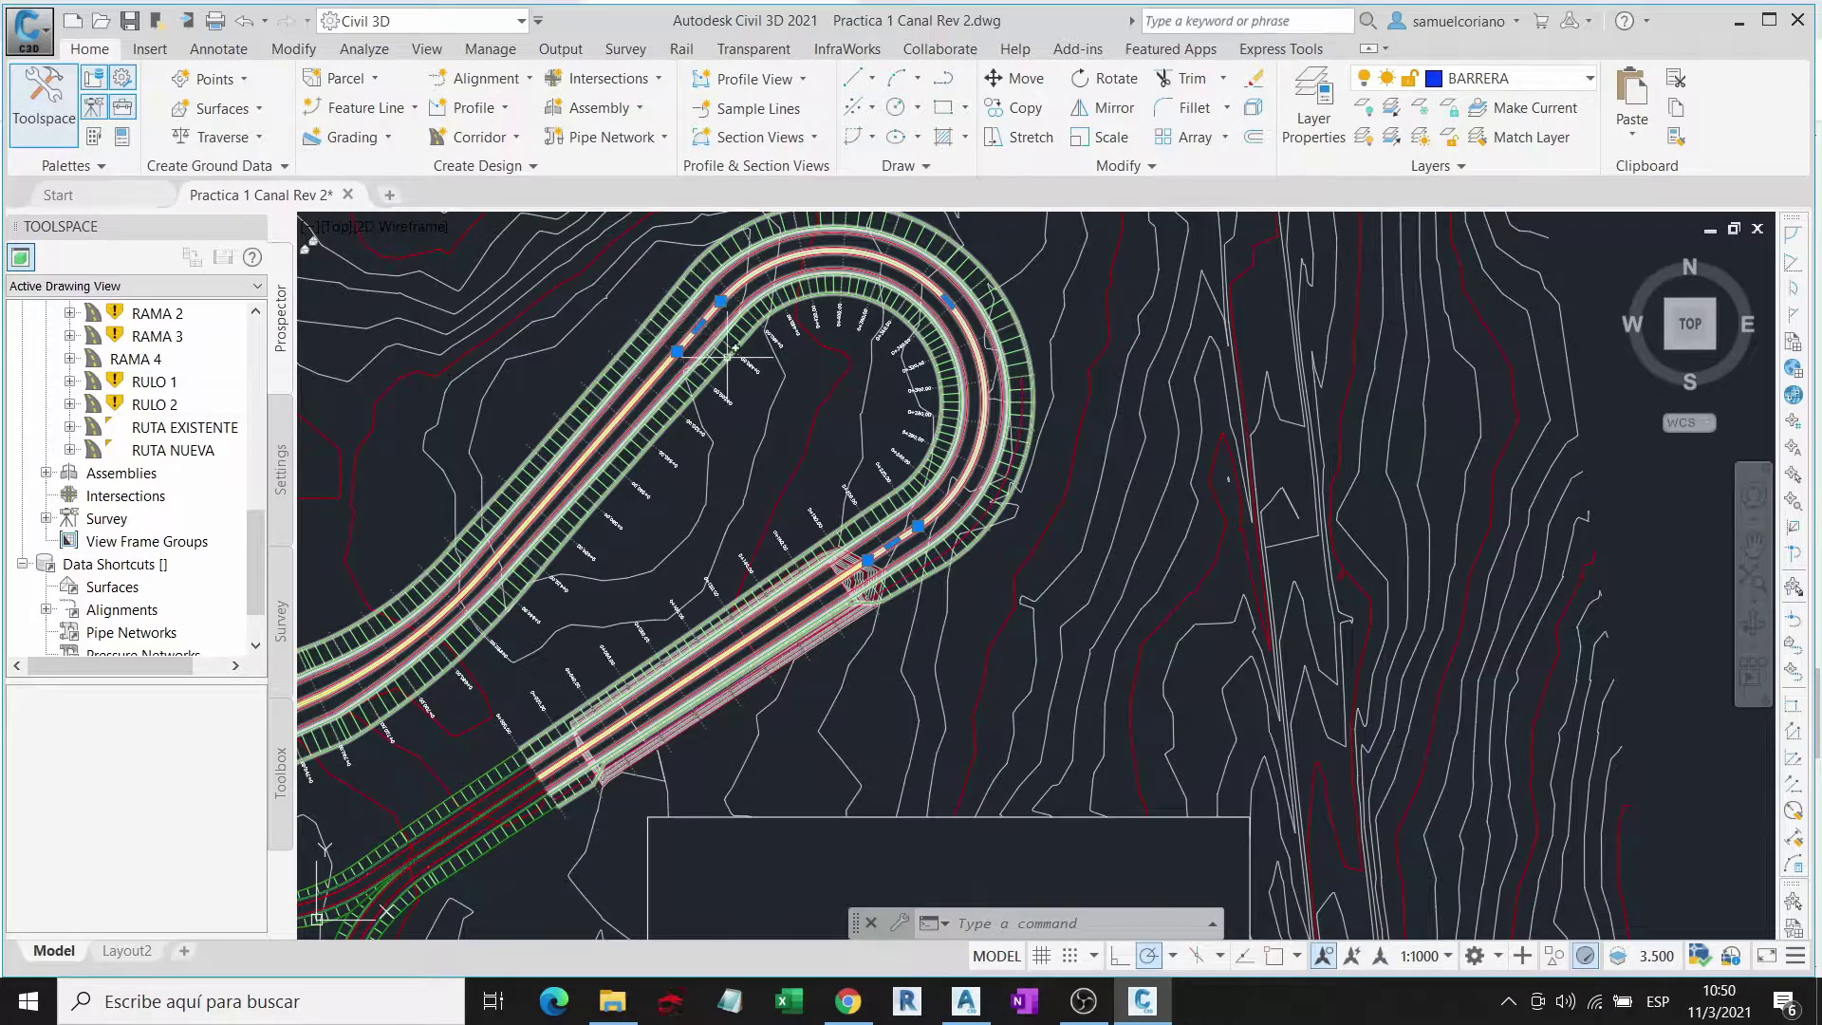
# Step: Clear the selection and bring the grid of cross-section views into view
pyautogui.scroll(-1, 749, 399)
pyautogui.scroll(-1, 754, 398)
pyautogui.scroll(-1, 757, 398)
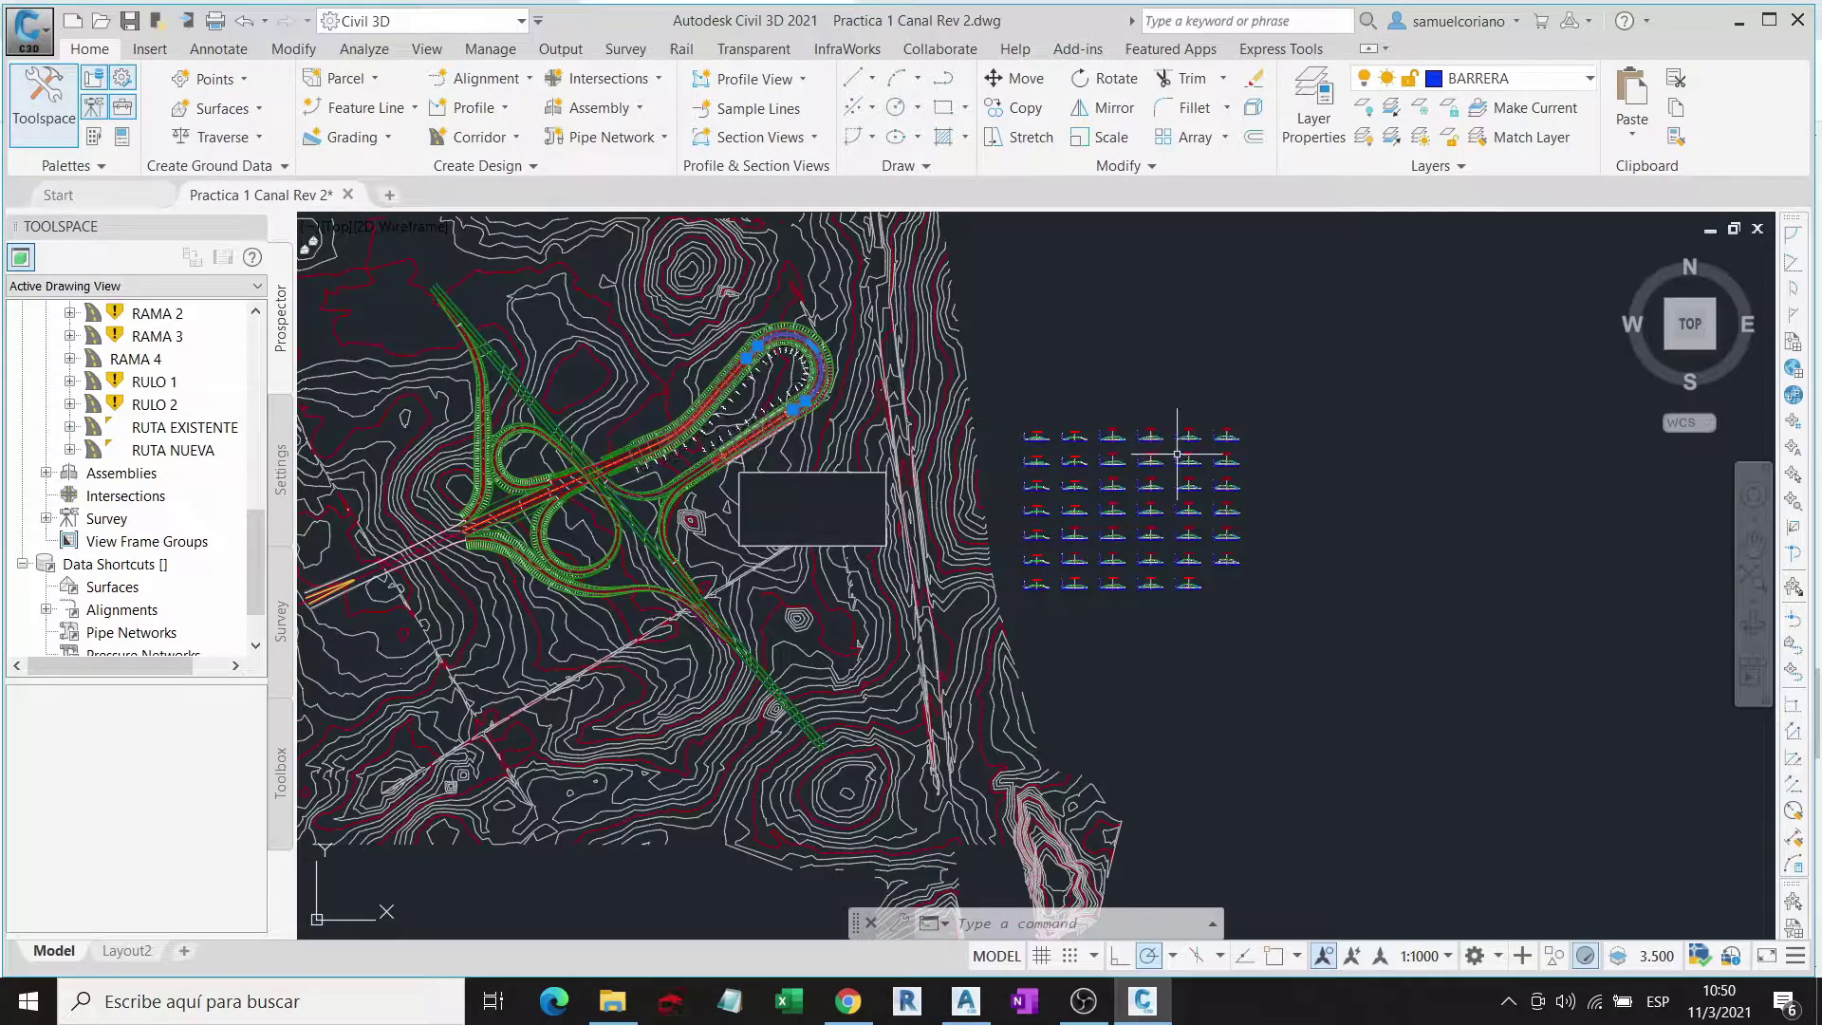
pyautogui.press('Escape')
pyautogui.scroll(3, 1107, 430)
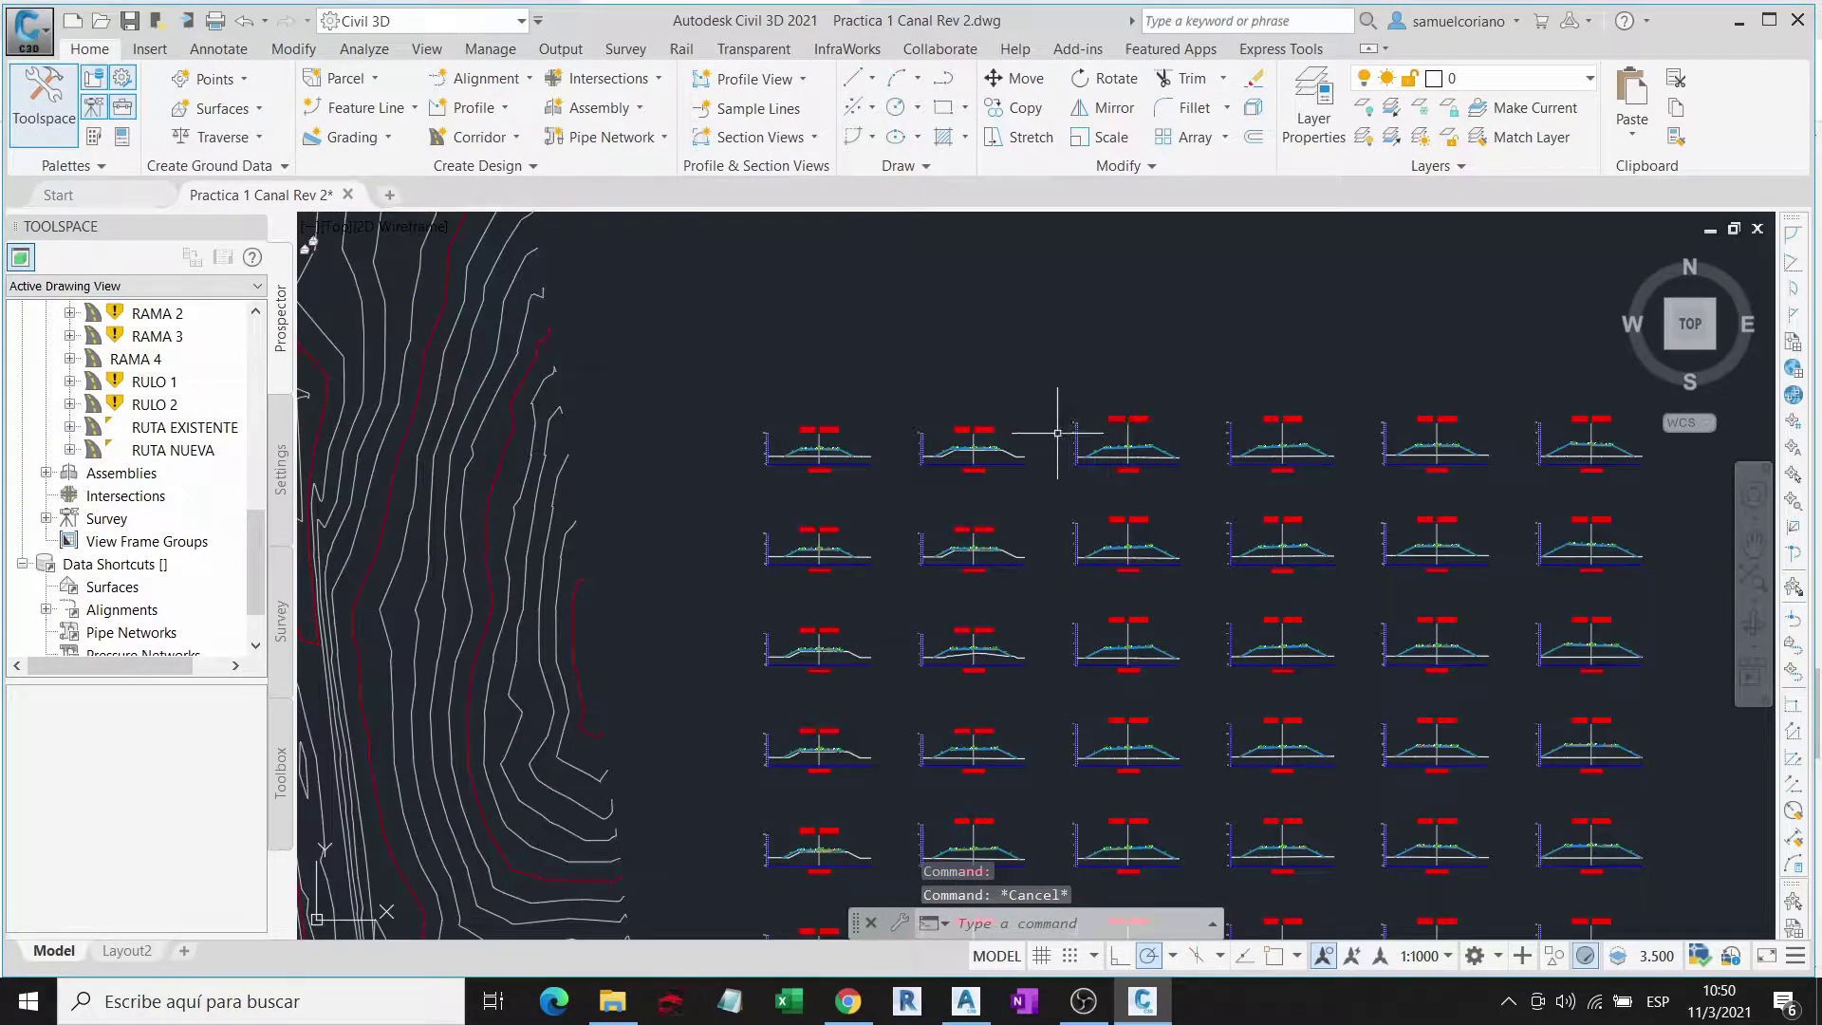
pyautogui.scroll(2, 991, 470)
pyautogui.scroll(2, 992, 456)
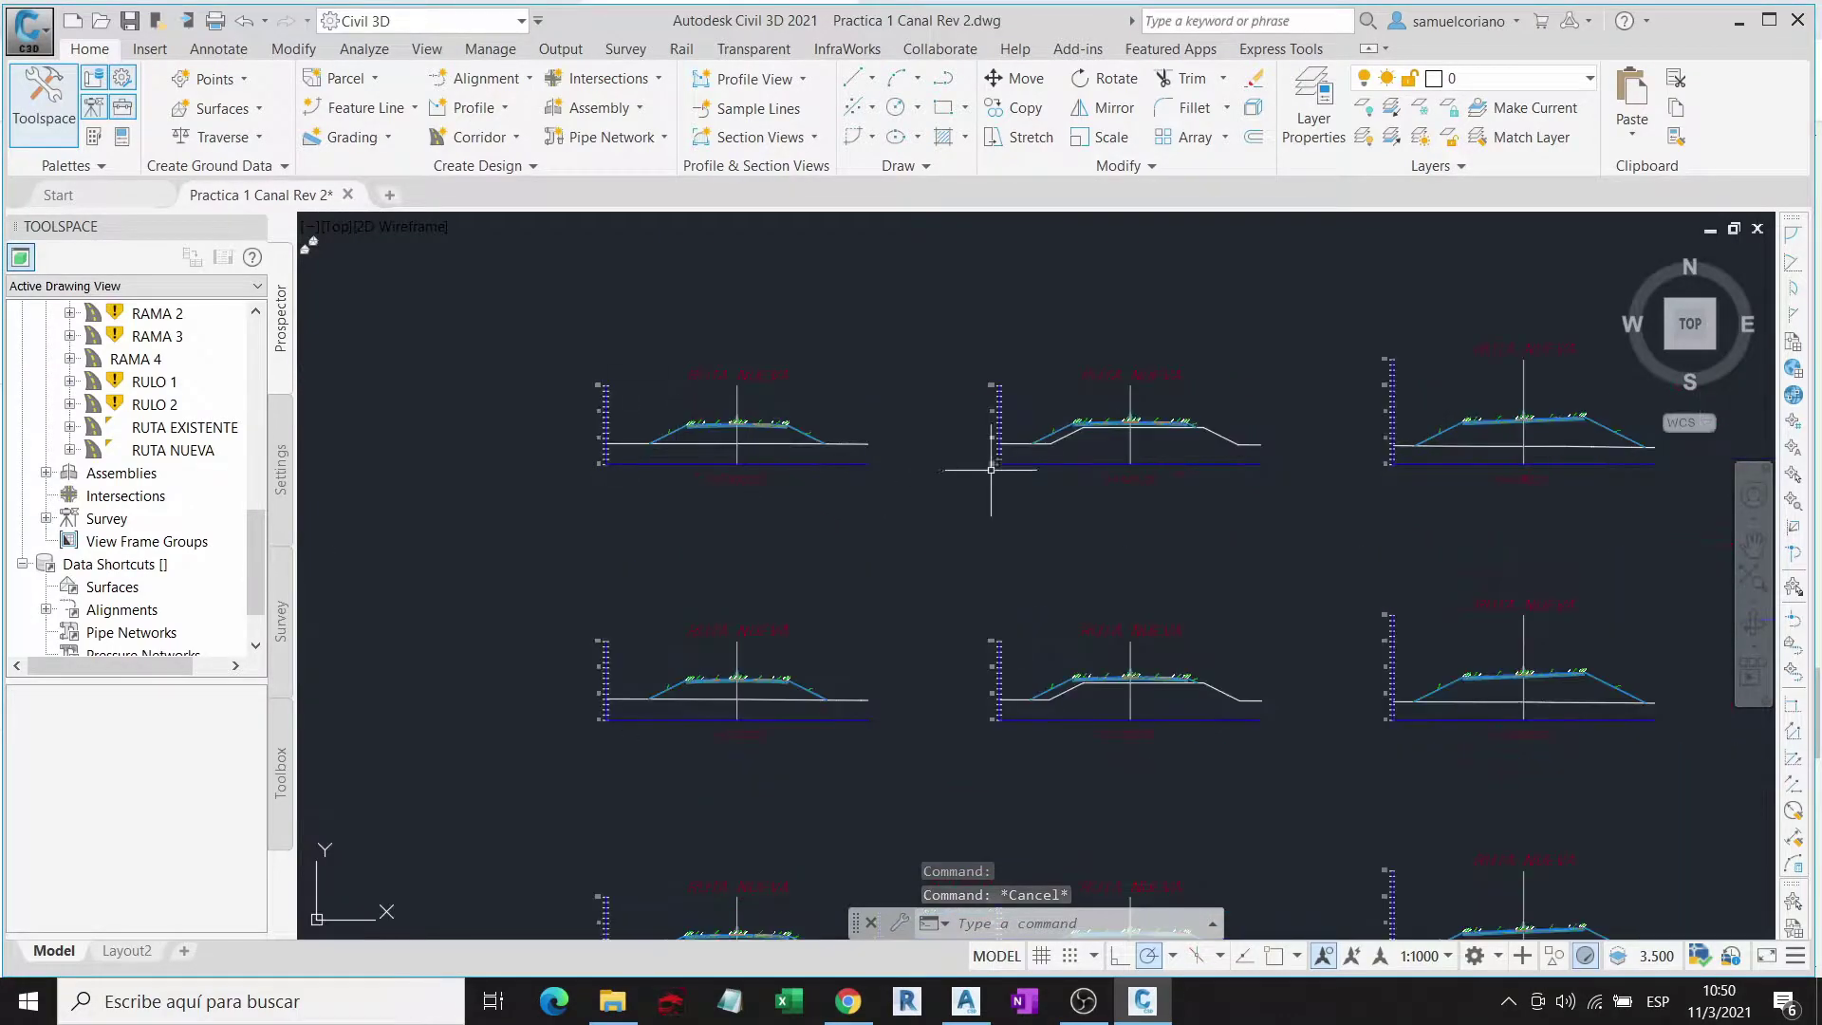
pyautogui.scroll(2, 770, 419)
pyautogui.scroll(2, 631, 421)
pyautogui.scroll(2, 631, 422)
pyautogui.scroll(2, 622, 421)
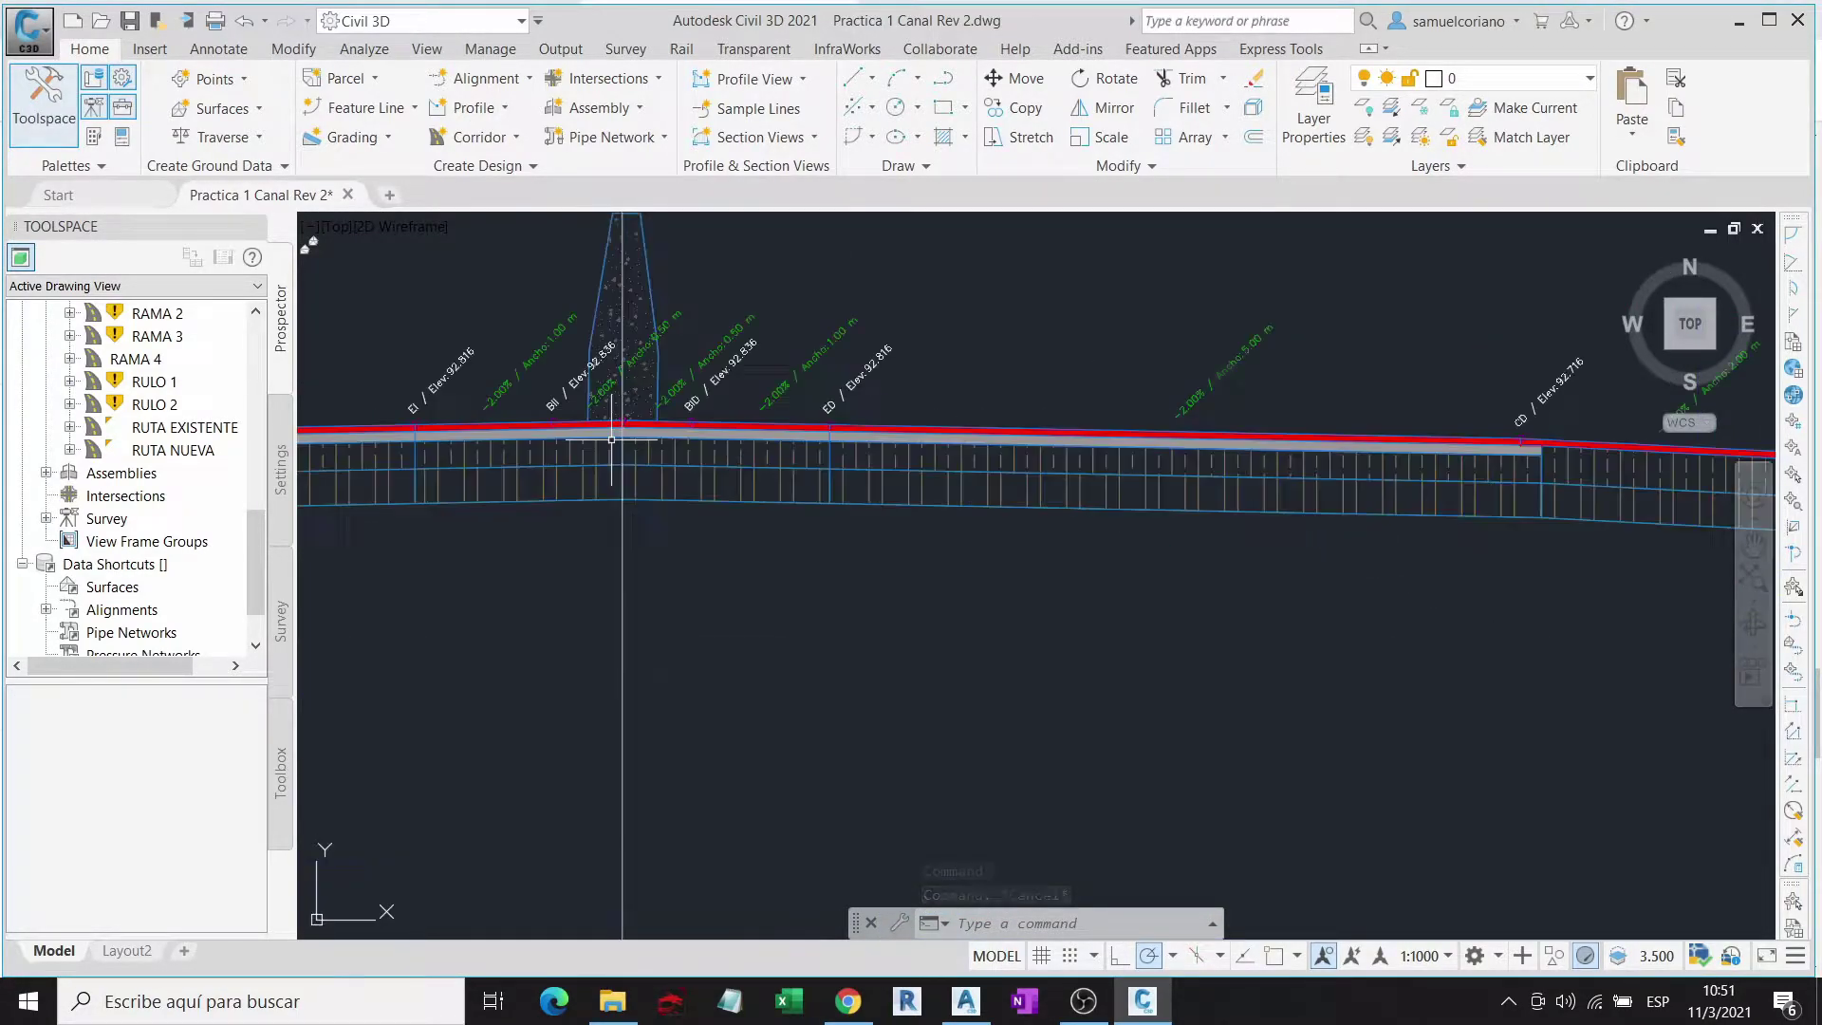
pyautogui.scroll(1, 626, 423)
pyautogui.scroll(-3, 645, 426)
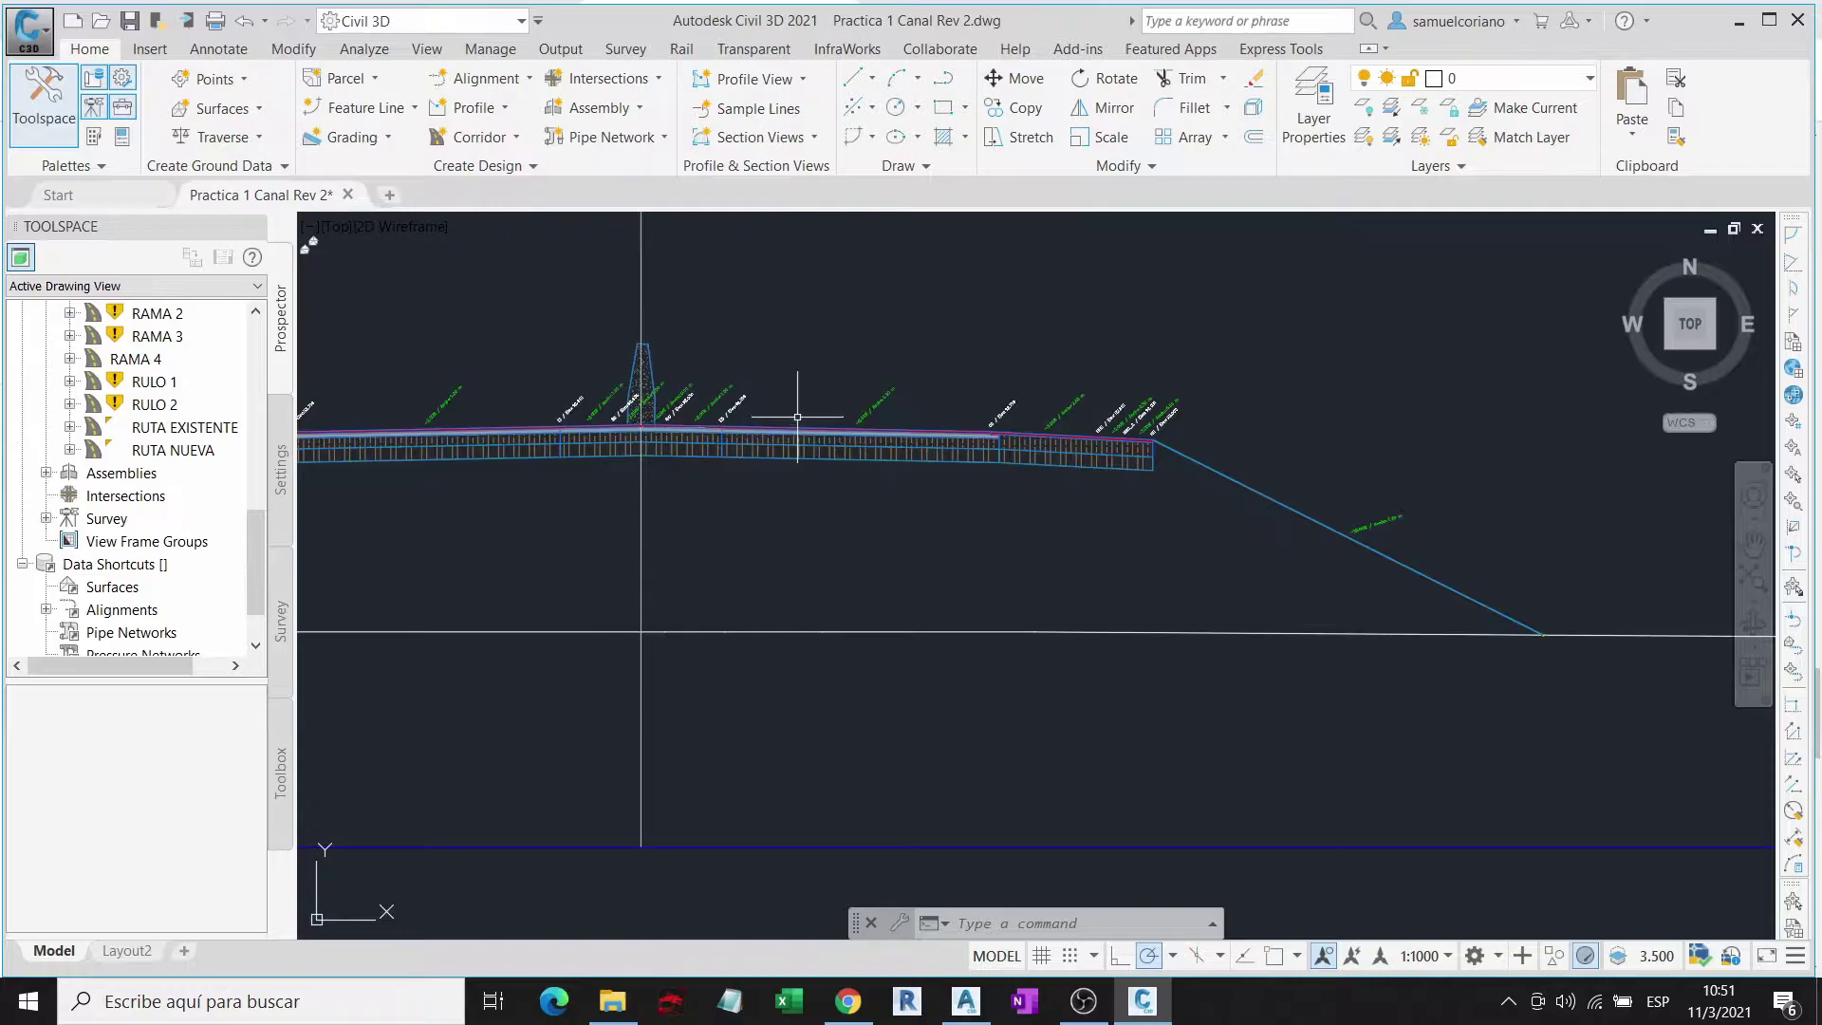
pyautogui.scroll(-4, 513, 399)
pyautogui.scroll(3, 513, 400)
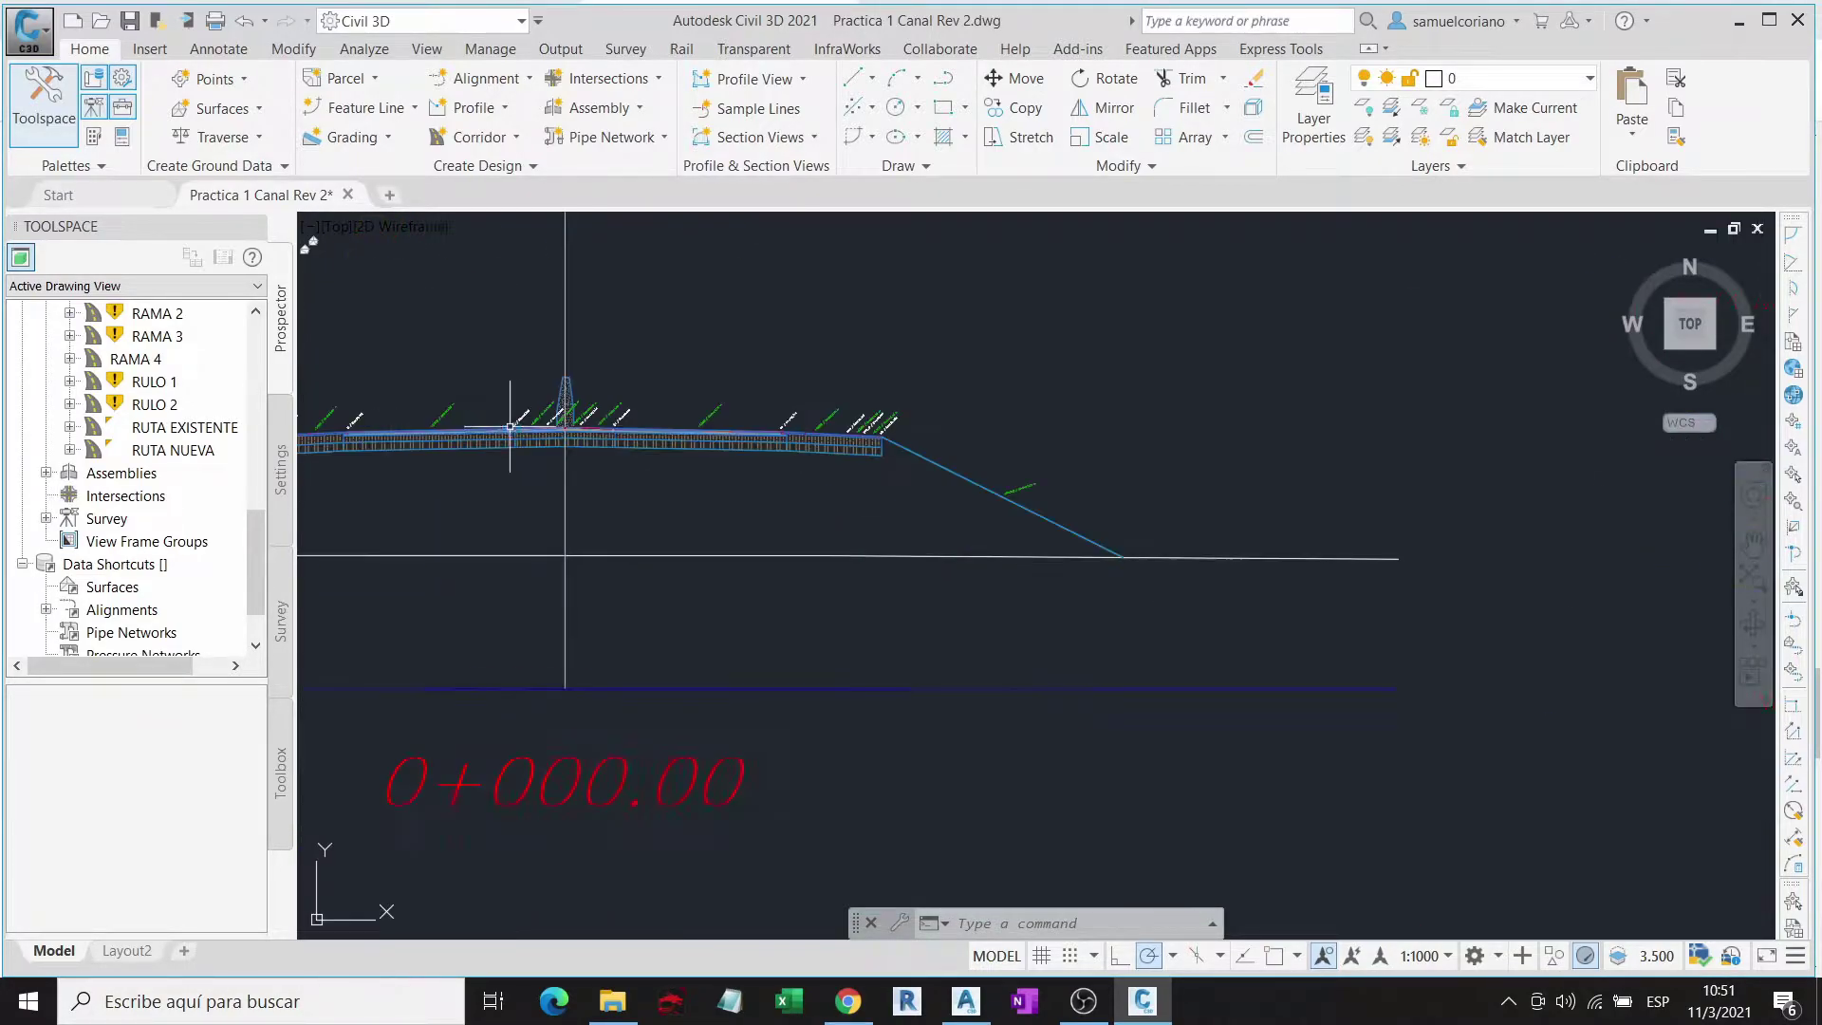
pyautogui.scroll(2, 513, 399)
pyautogui.scroll(2, 664, 418)
pyautogui.scroll(2, 904, 413)
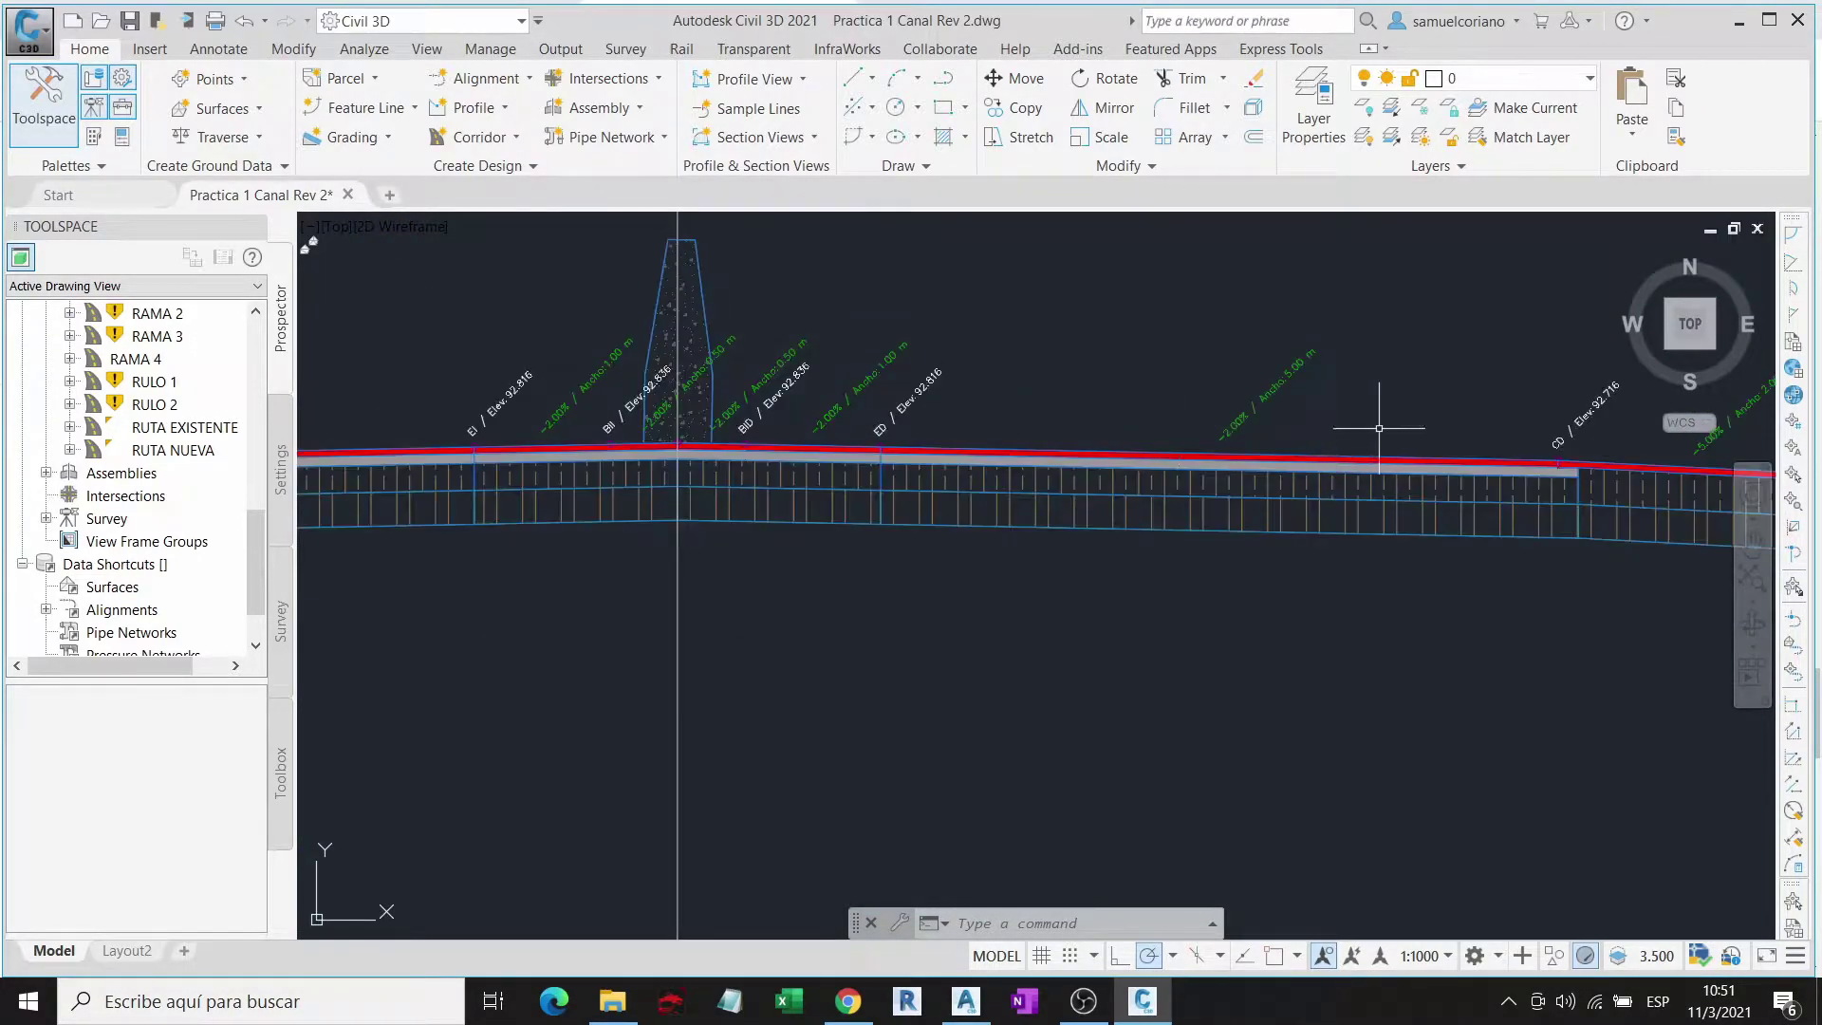
pyautogui.scroll(-3, 664, 398)
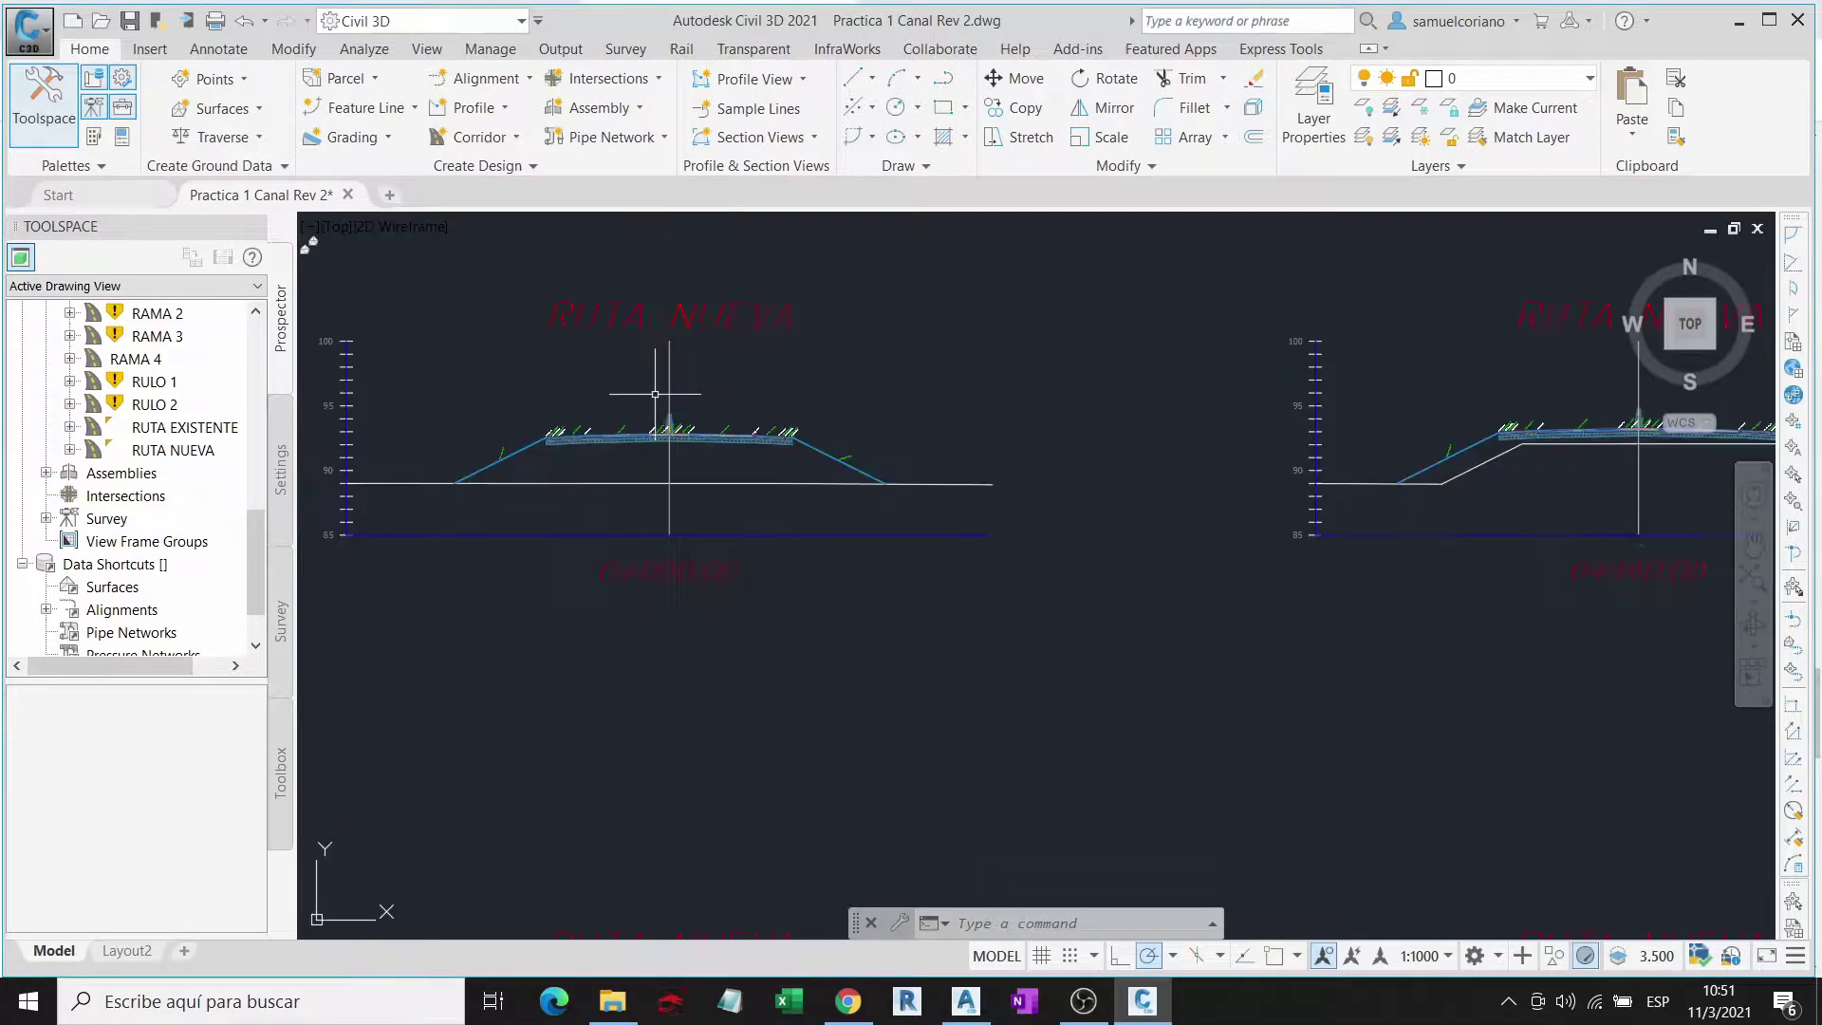
pyautogui.scroll(-2, 653, 394)
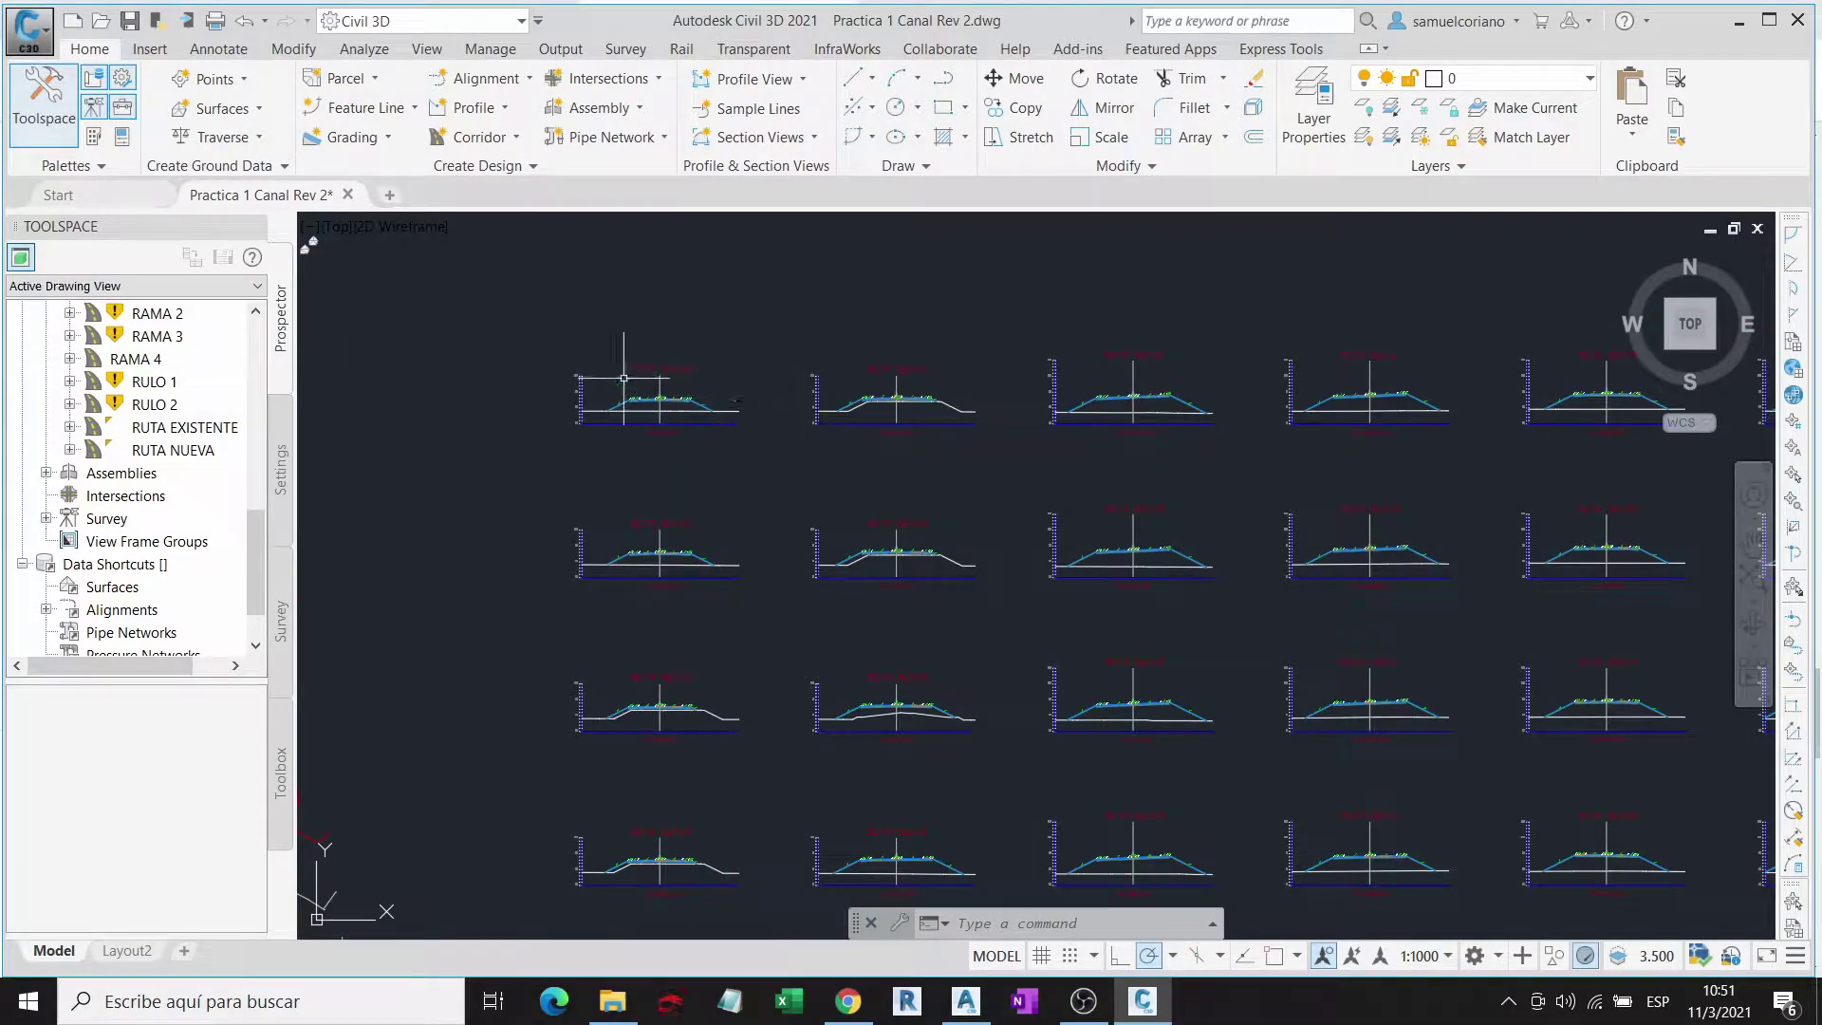
pyautogui.scroll(3, 1130, 413)
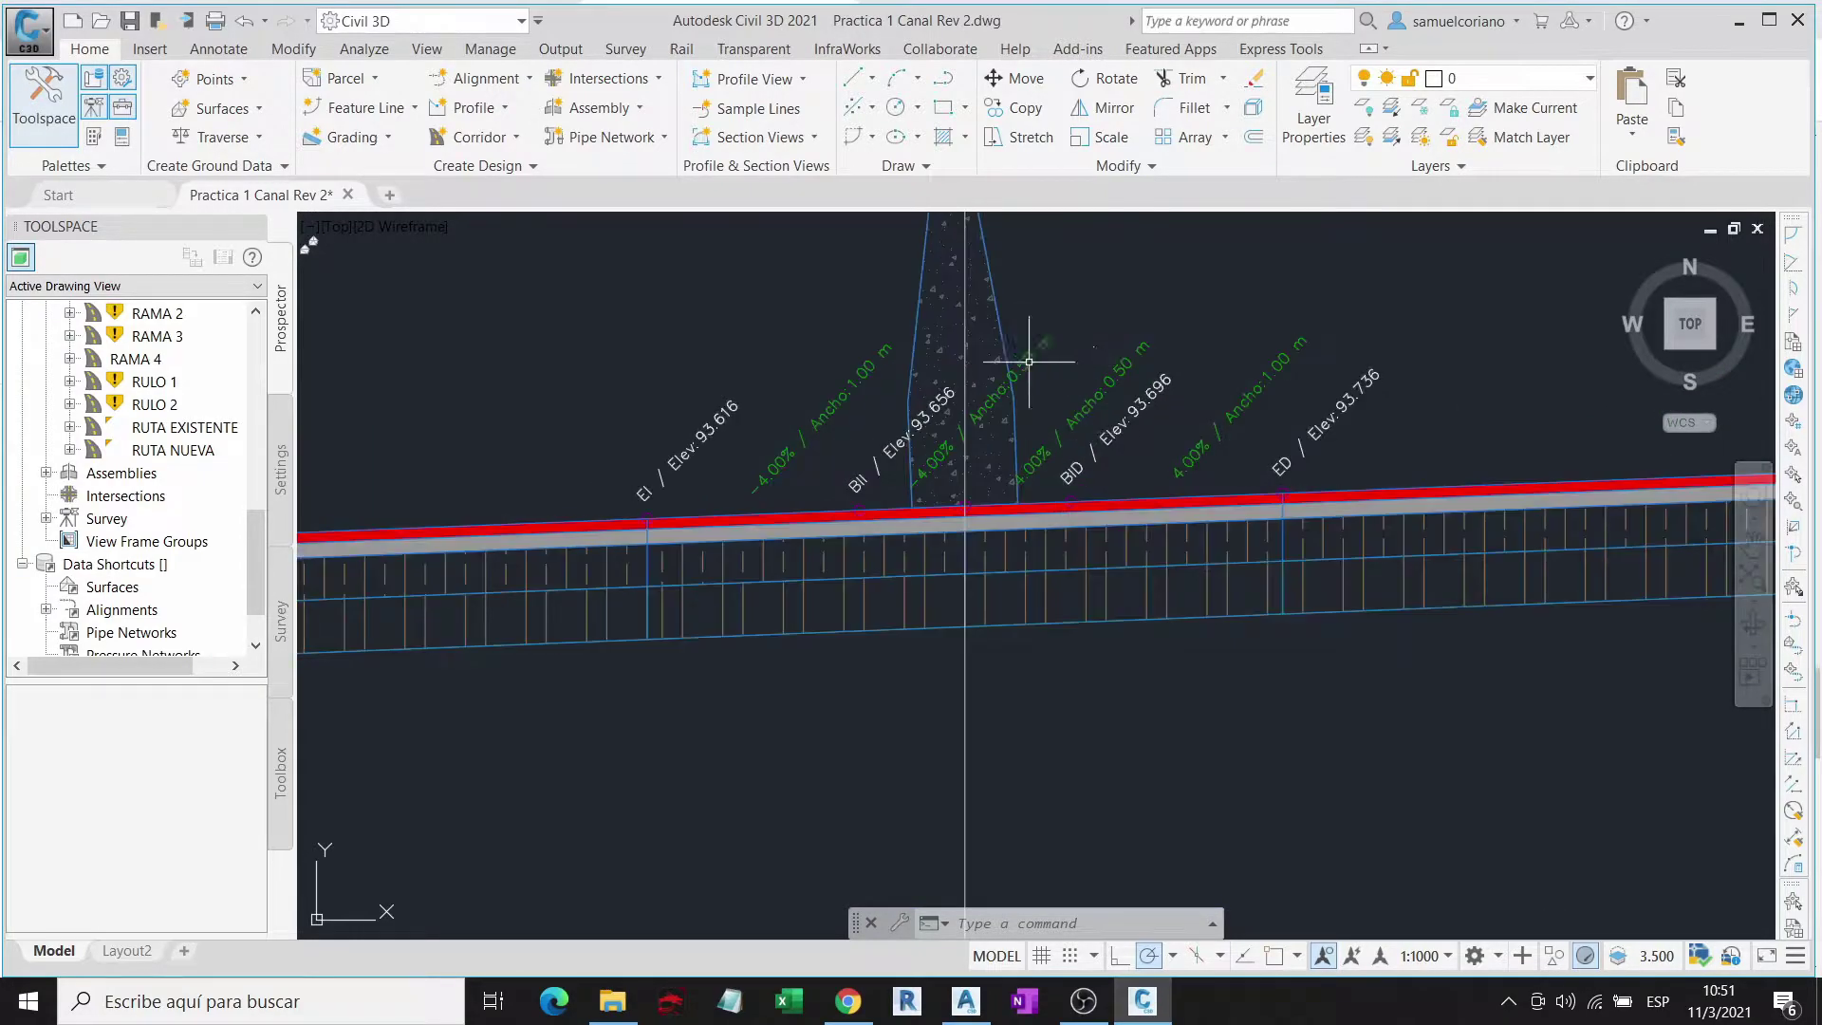
pyautogui.scroll(-1, 1053, 365)
pyautogui.scroll(-1, 986, 322)
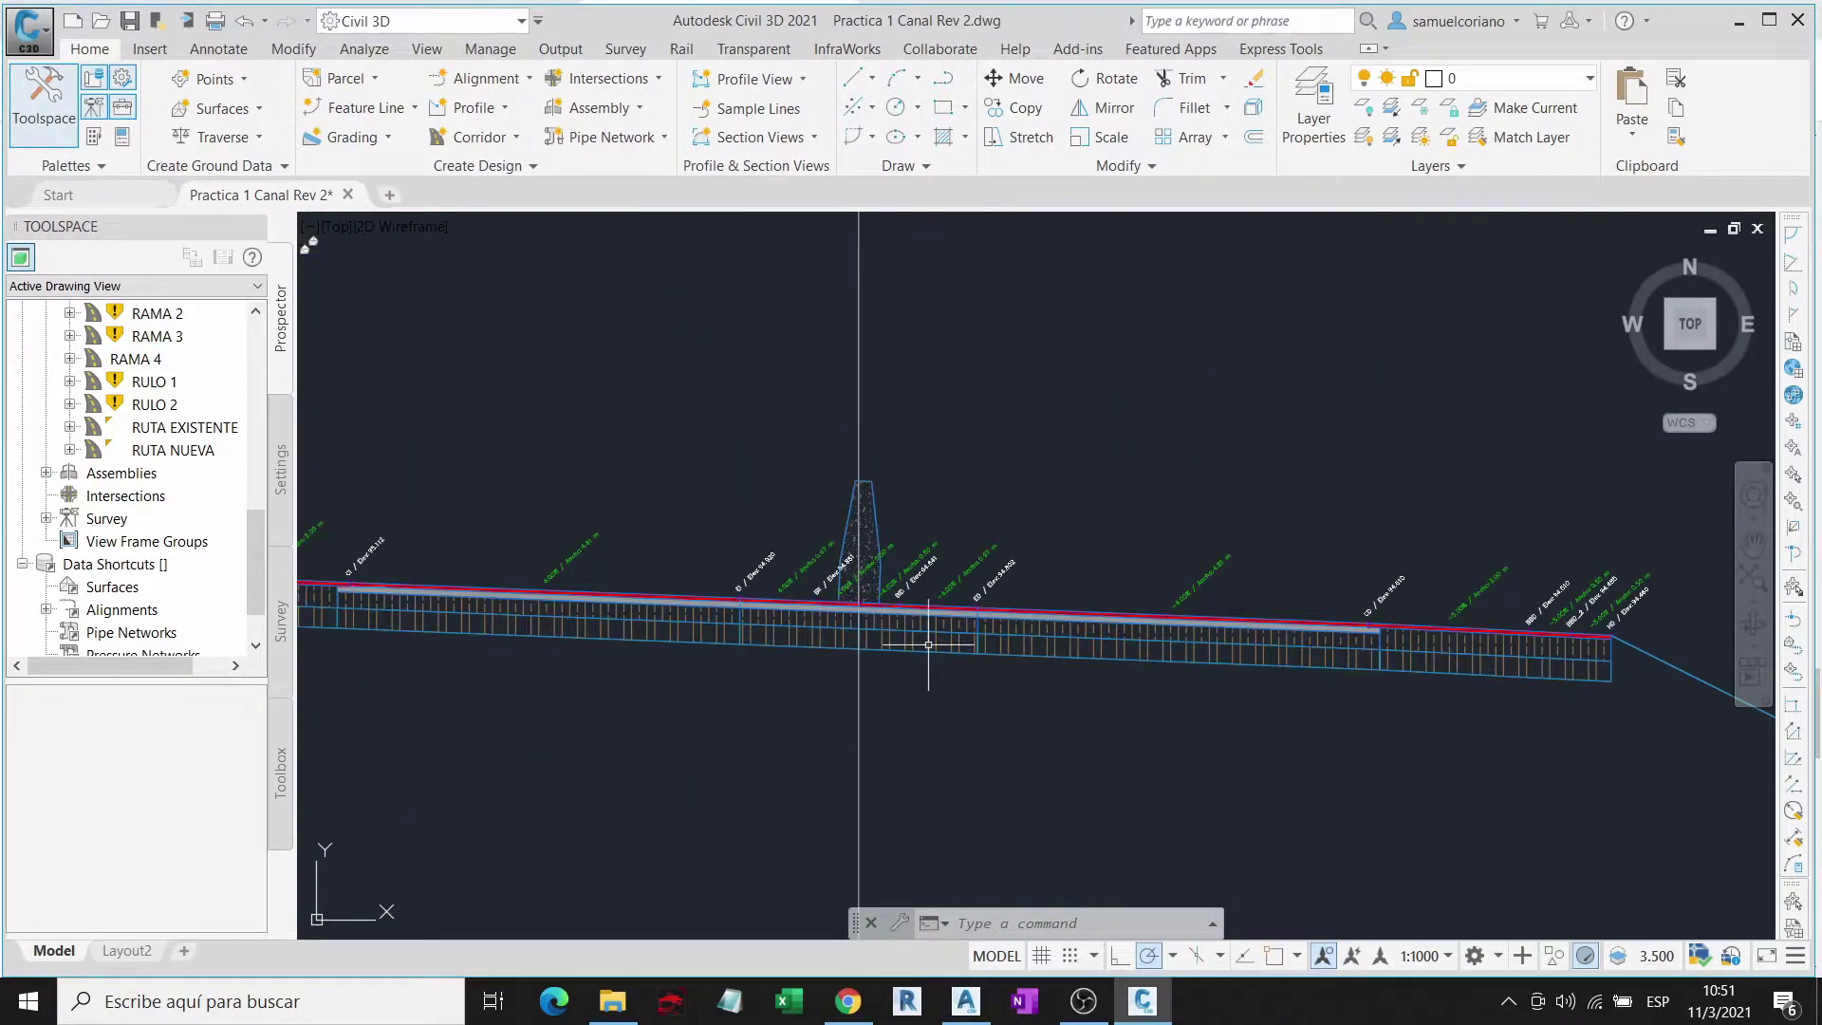
pyautogui.scroll(5, 835, 569)
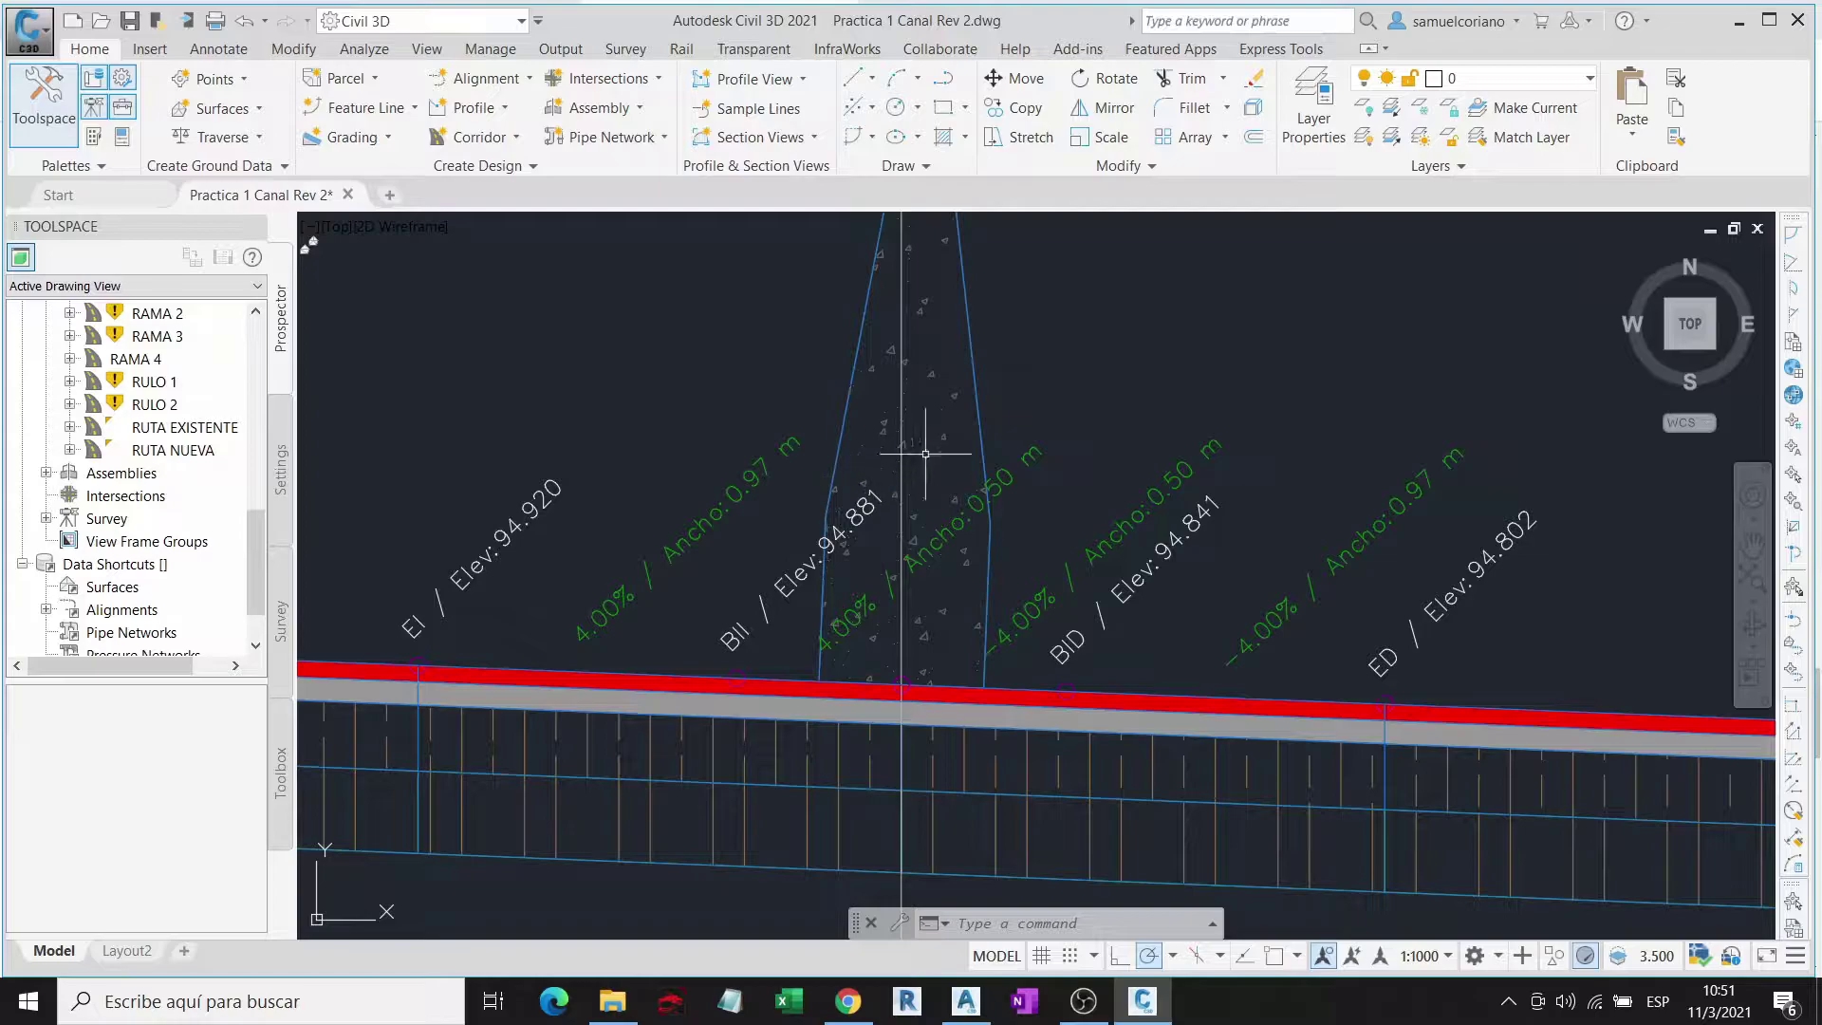
pyautogui.scroll(-5, 928, 455)
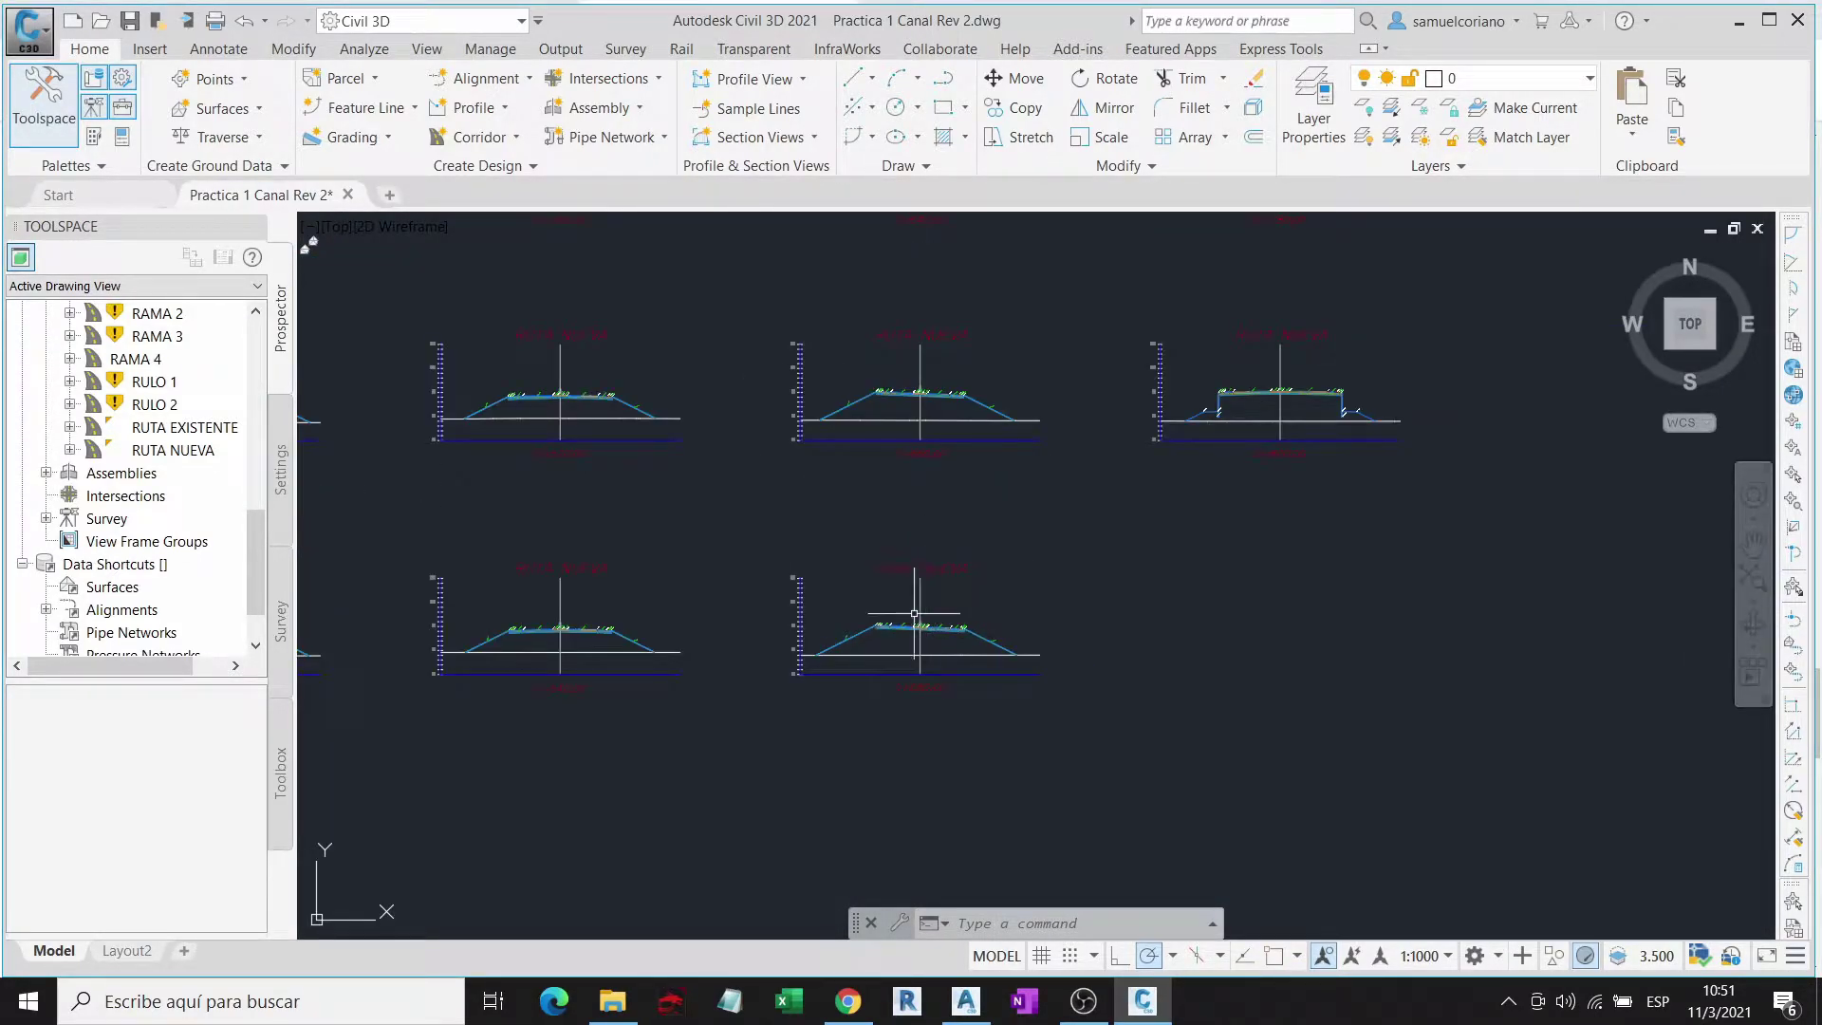
pyautogui.scroll(3, 914, 614)
pyautogui.scroll(-5, 913, 614)
pyautogui.scroll(-3, 914, 614)
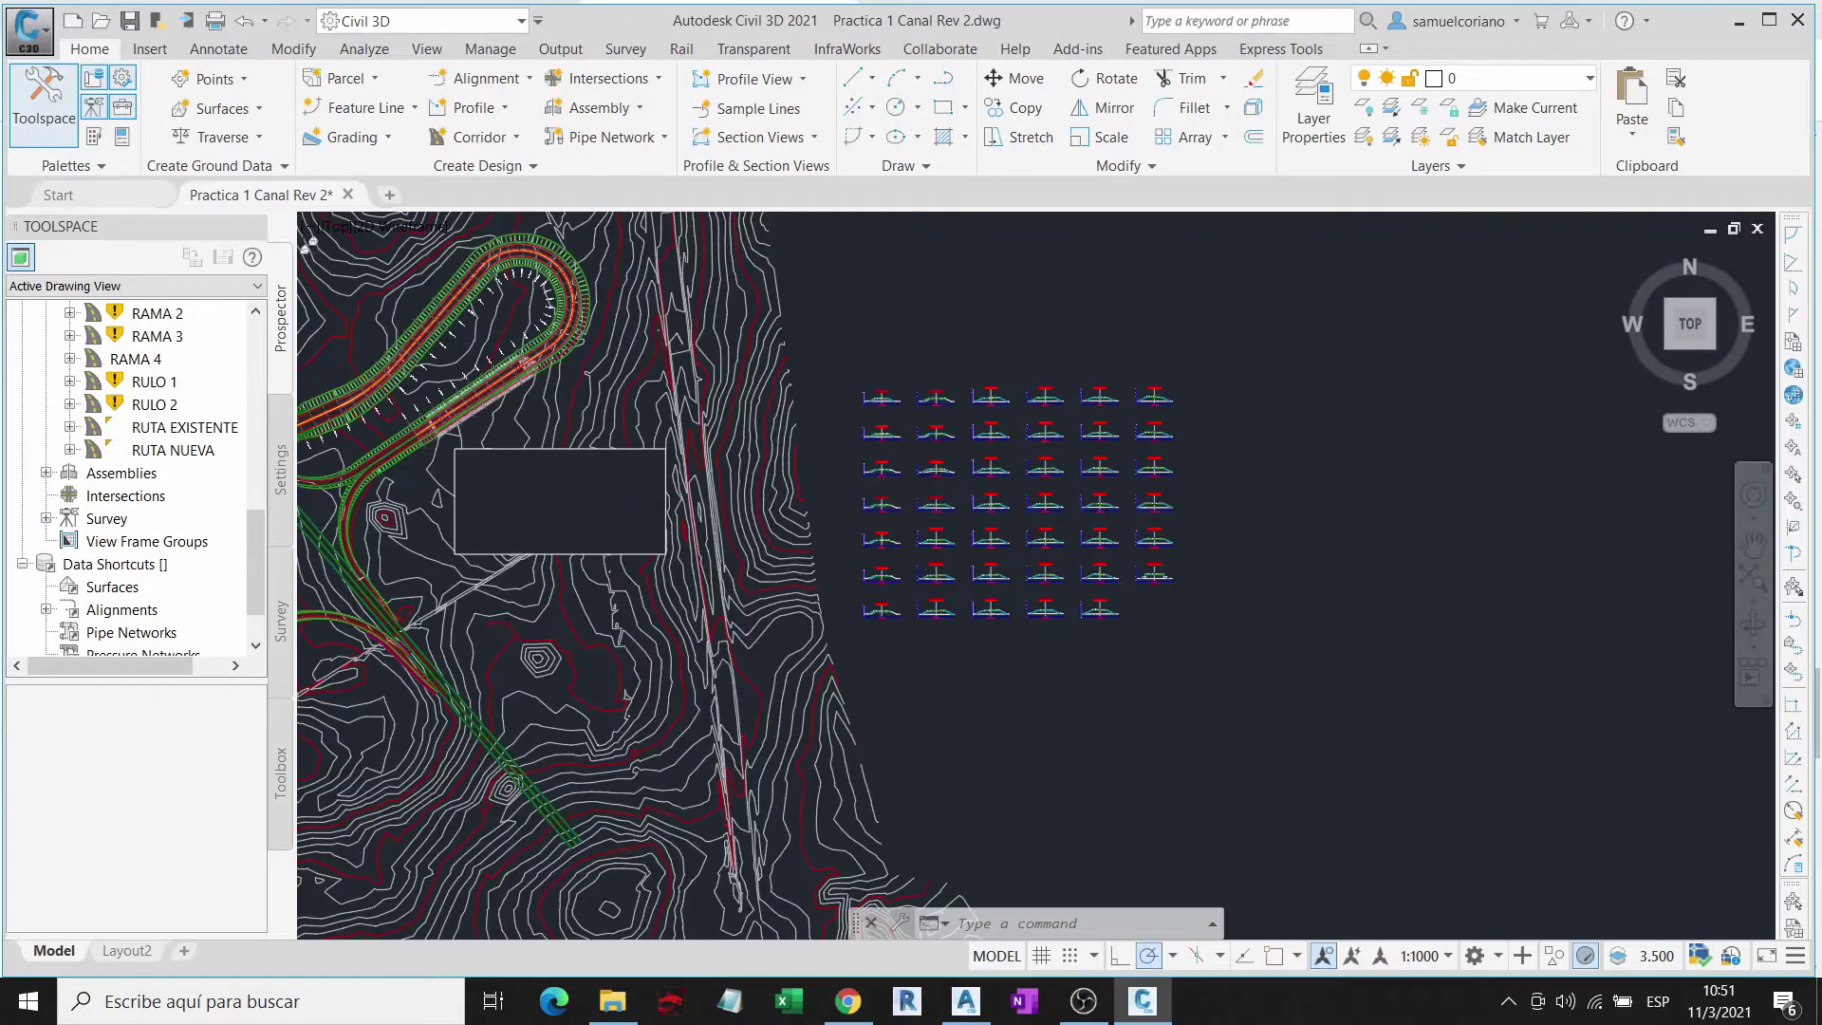
pyautogui.scroll(-2, 1224, 536)
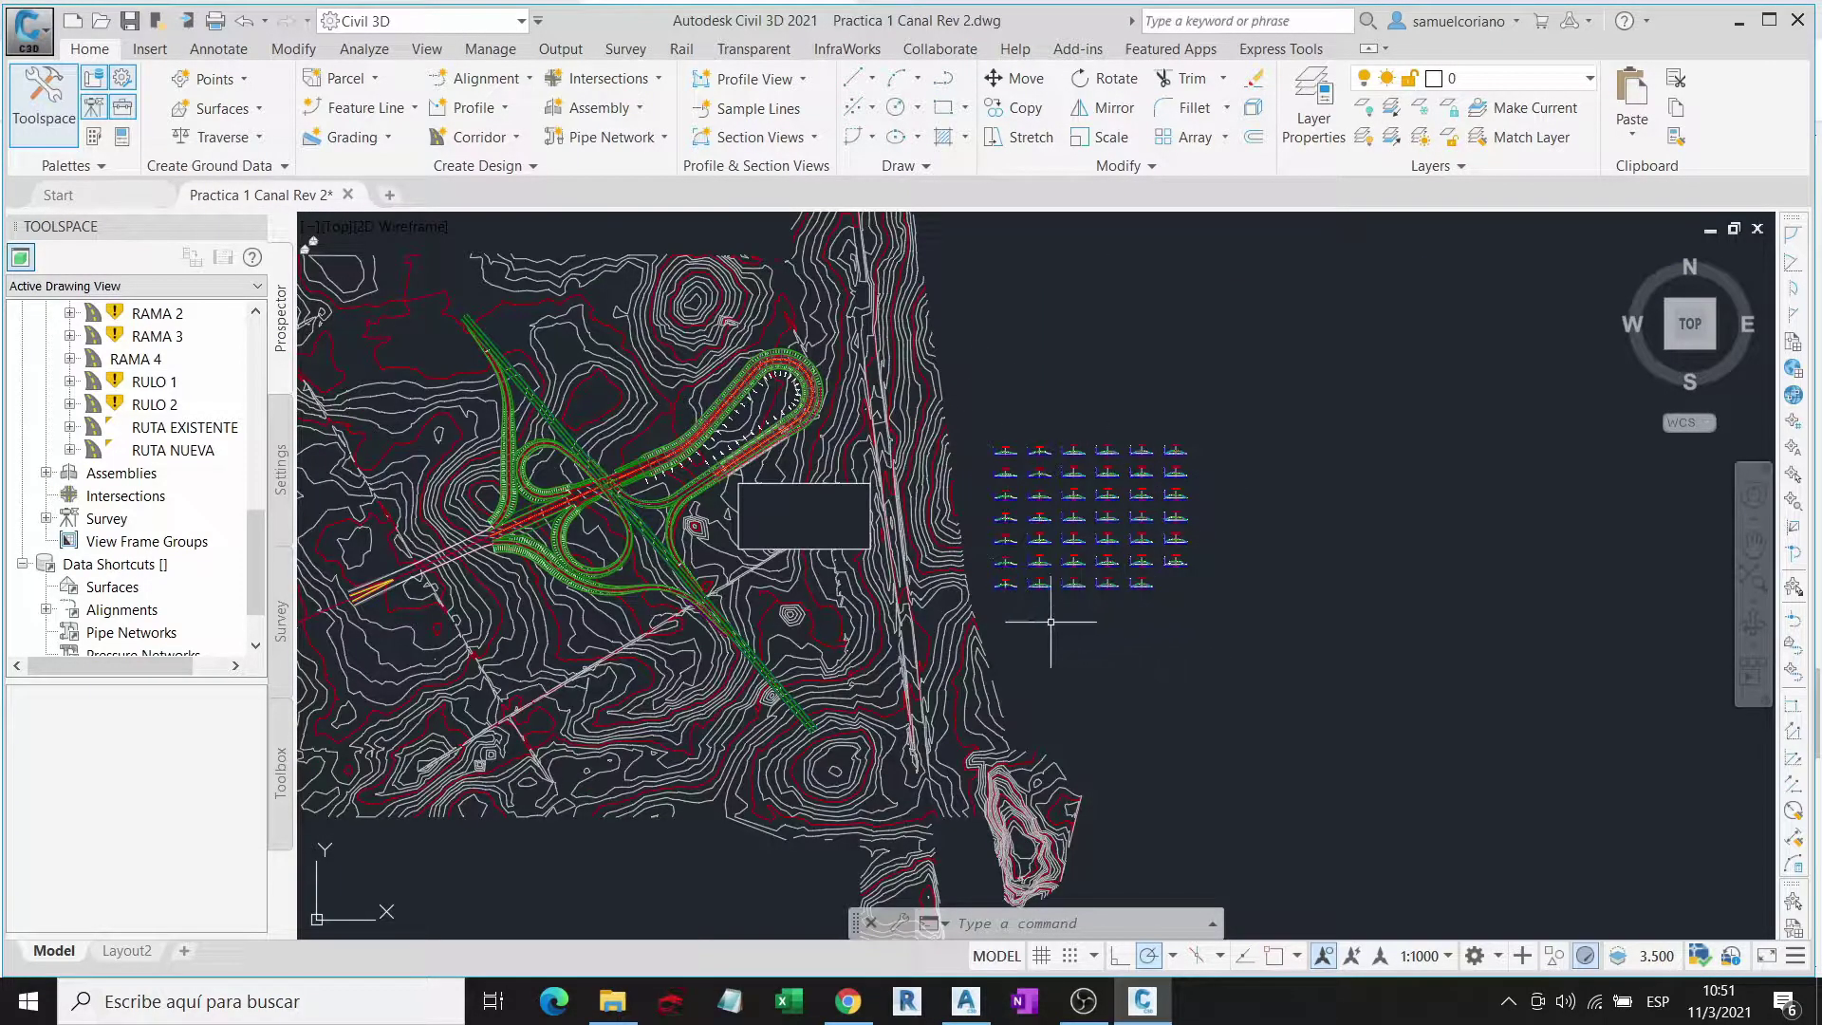
pyautogui.scroll(2, 1134, 548)
pyautogui.scroll(3, 1137, 553)
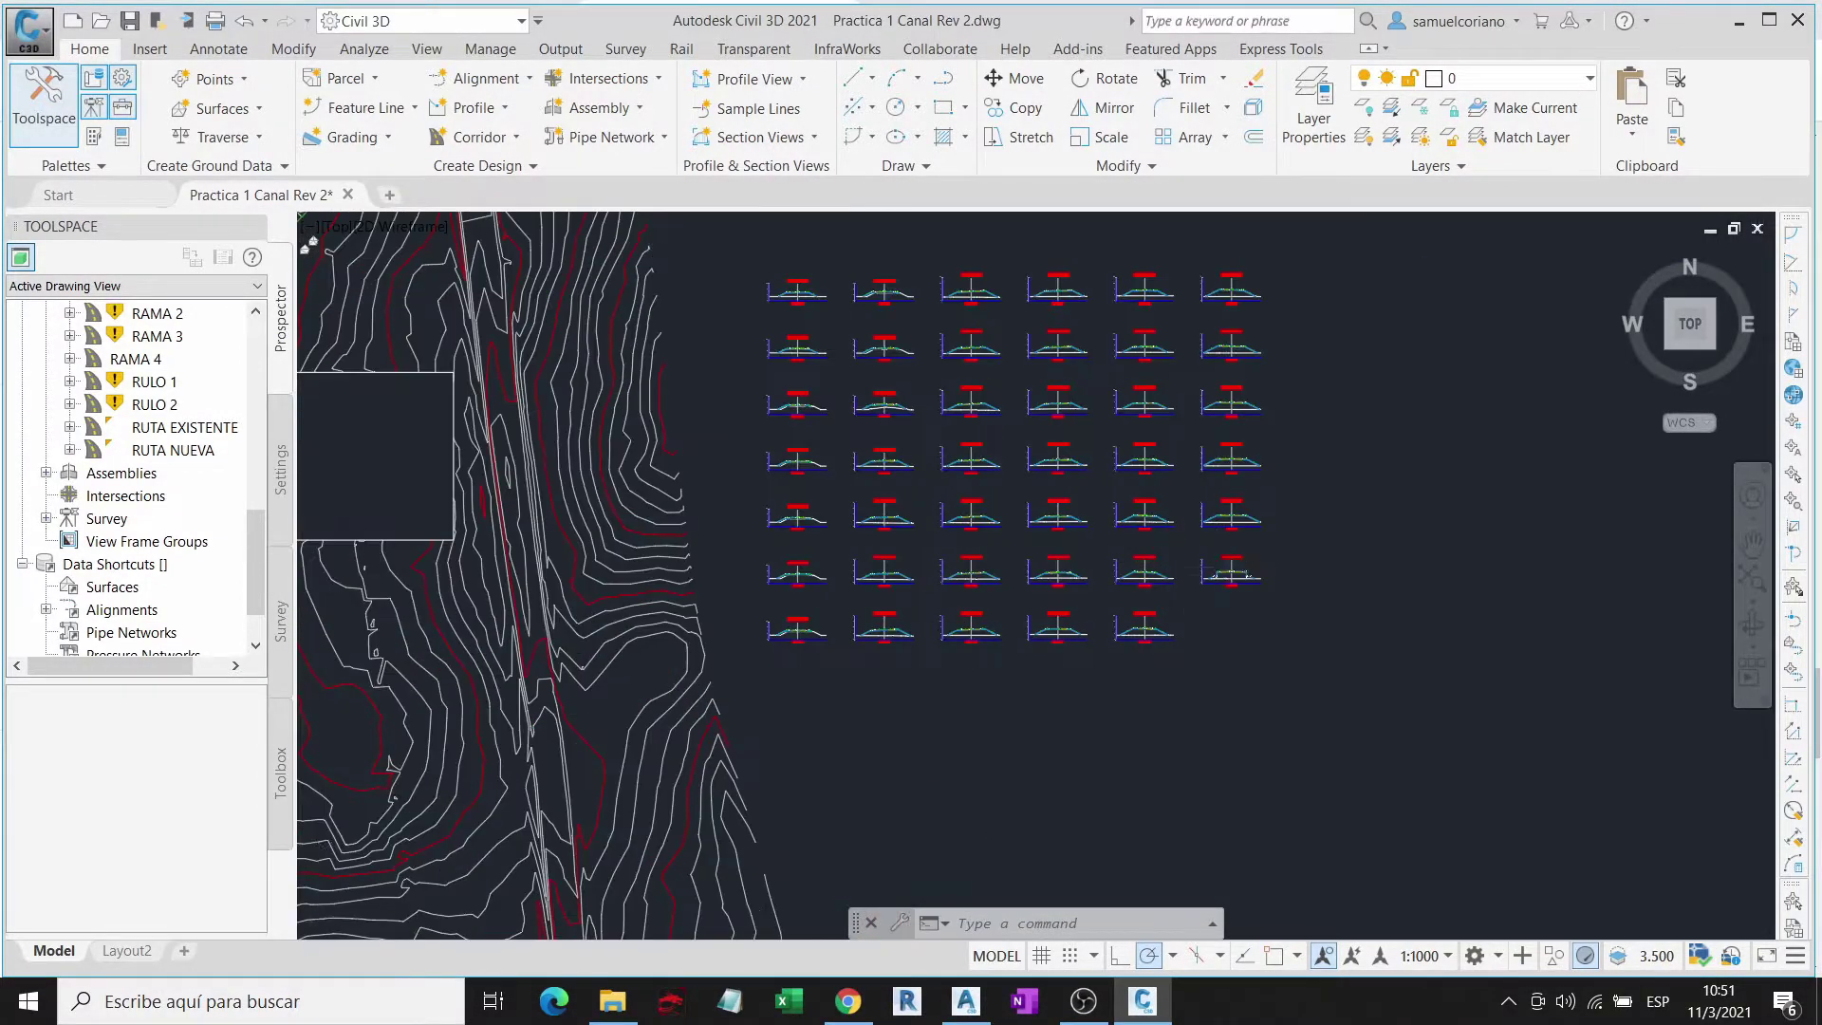
pyautogui.scroll(3, 1231, 572)
pyautogui.scroll(2, 1025, 651)
pyautogui.scroll(-1, 1070, 761)
pyautogui.scroll(-2, 1303, 524)
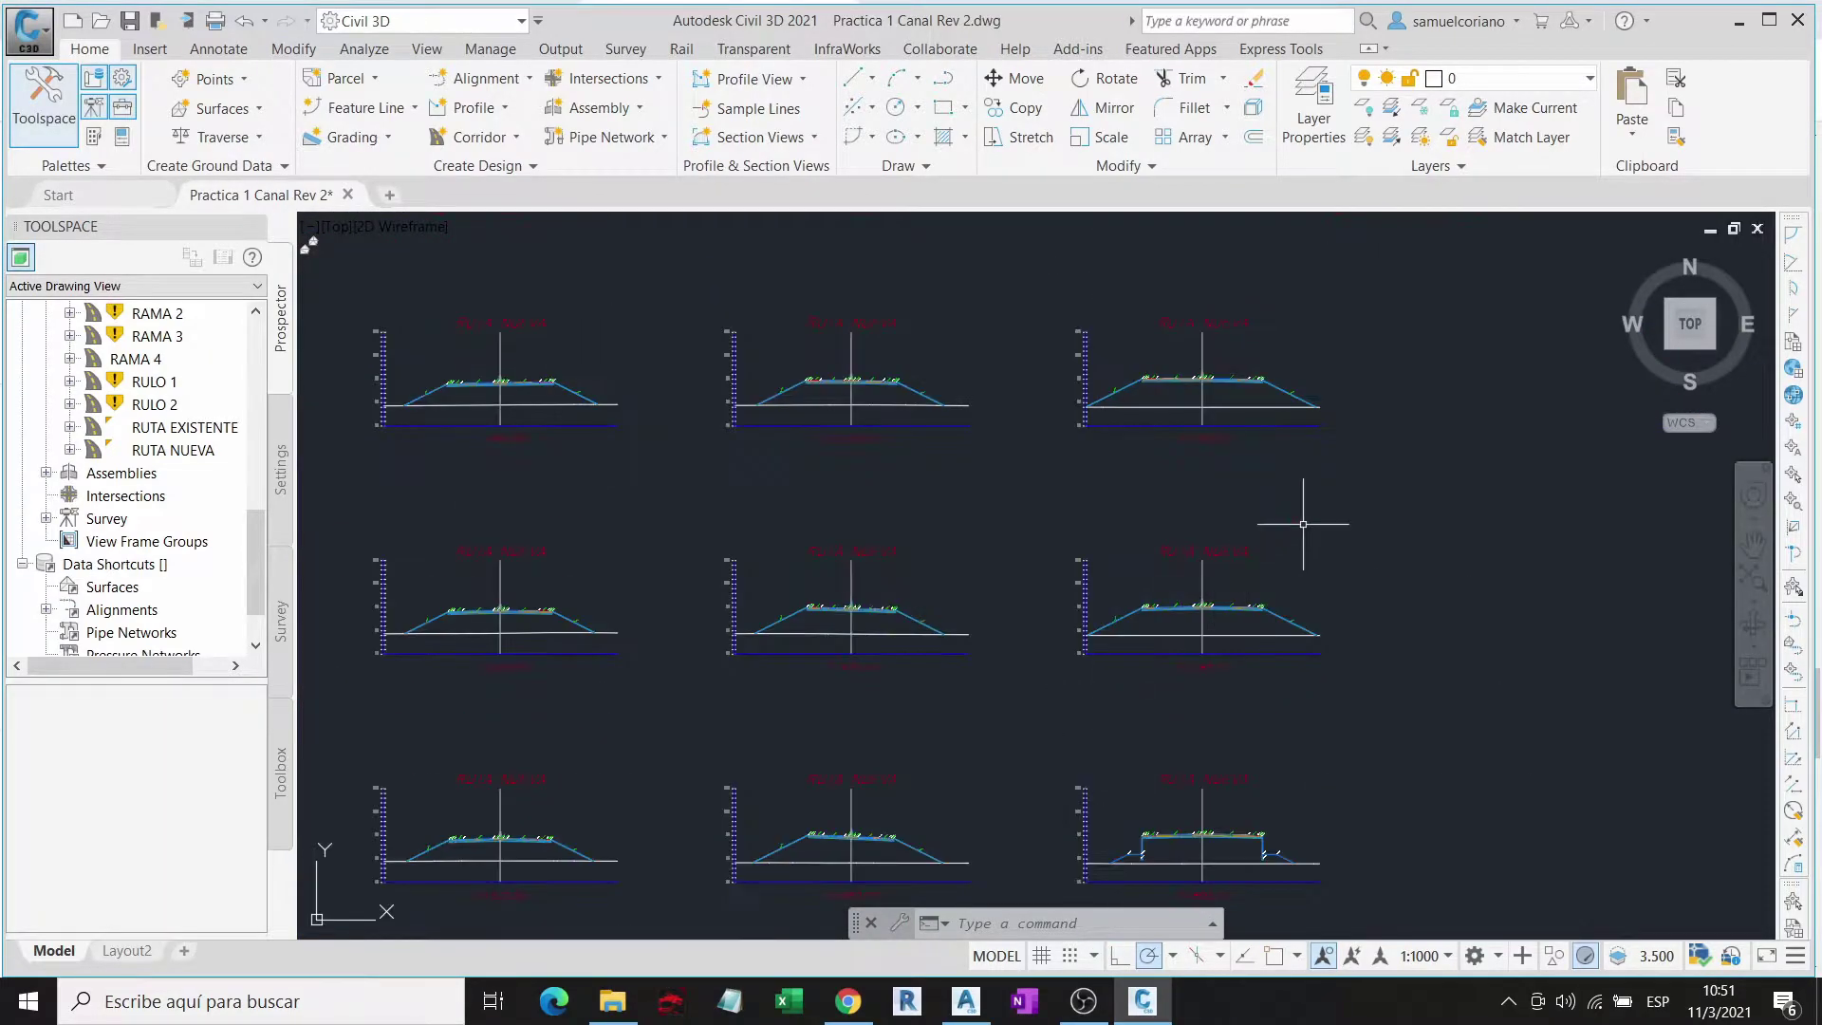
pyautogui.scroll(-3, 1170, 532)
pyautogui.scroll(-3, 1019, 431)
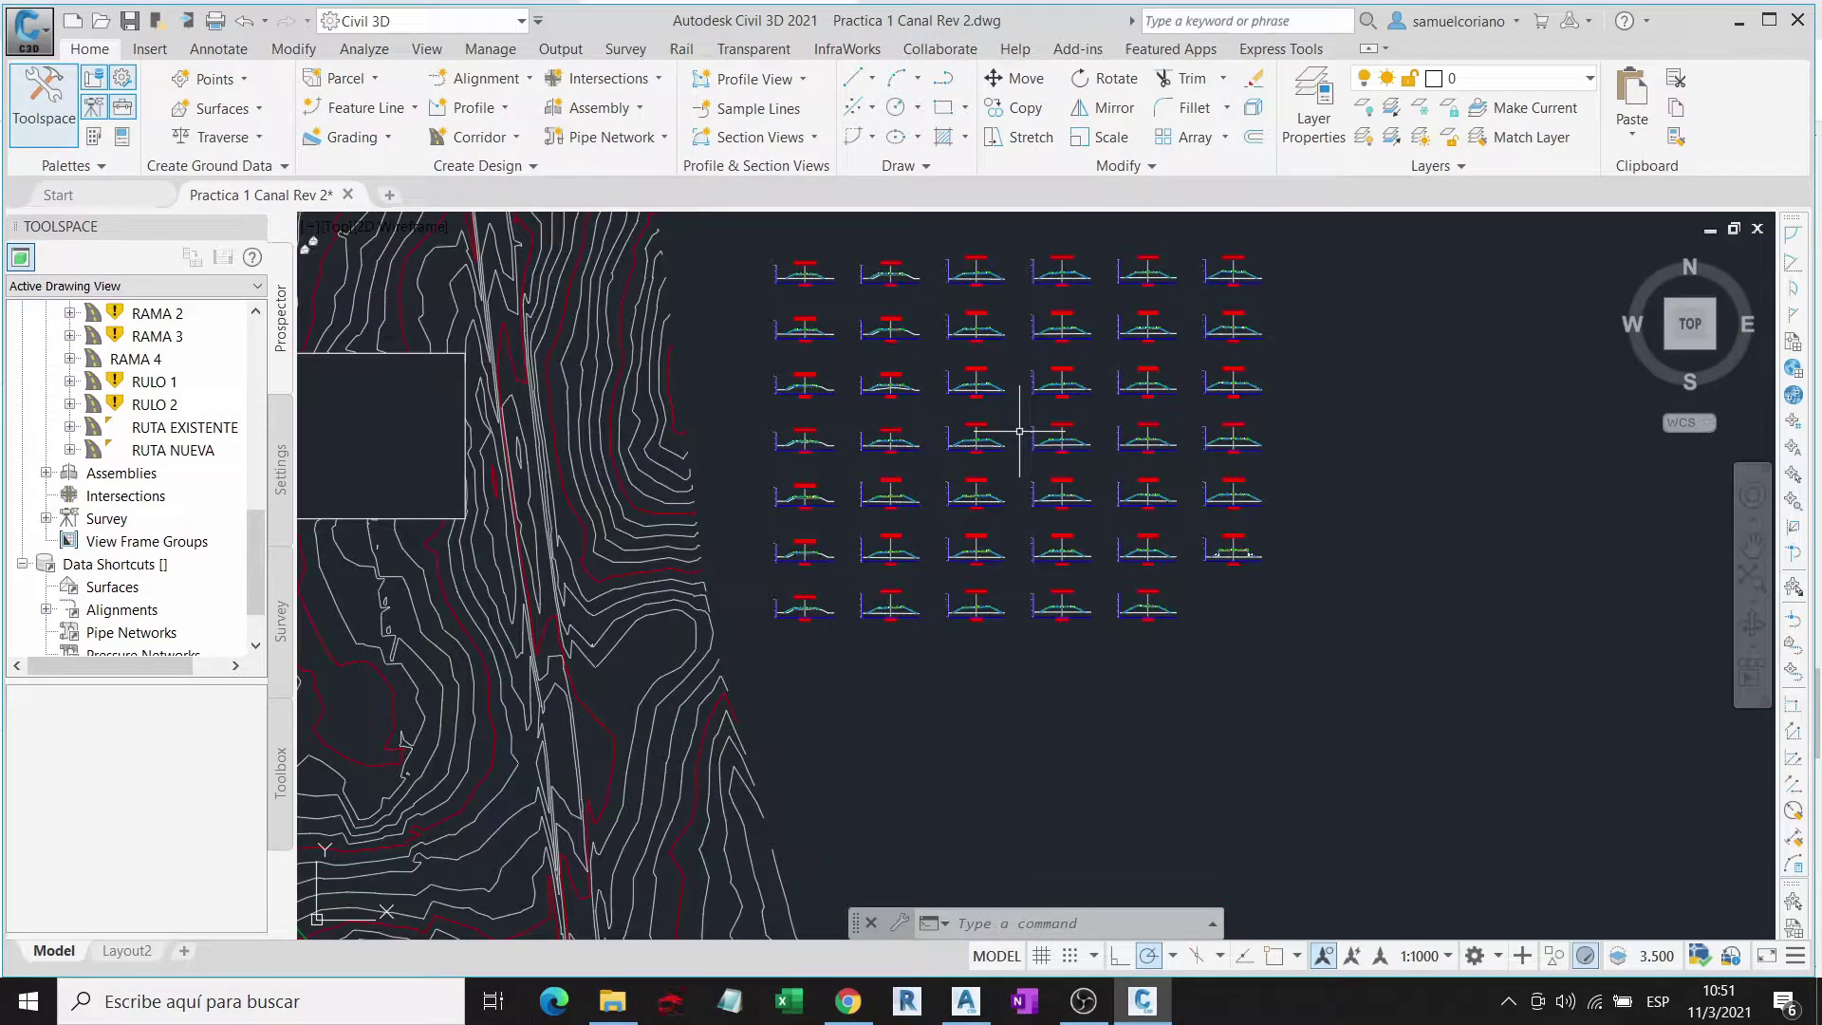
pyautogui.scroll(3, 1011, 431)
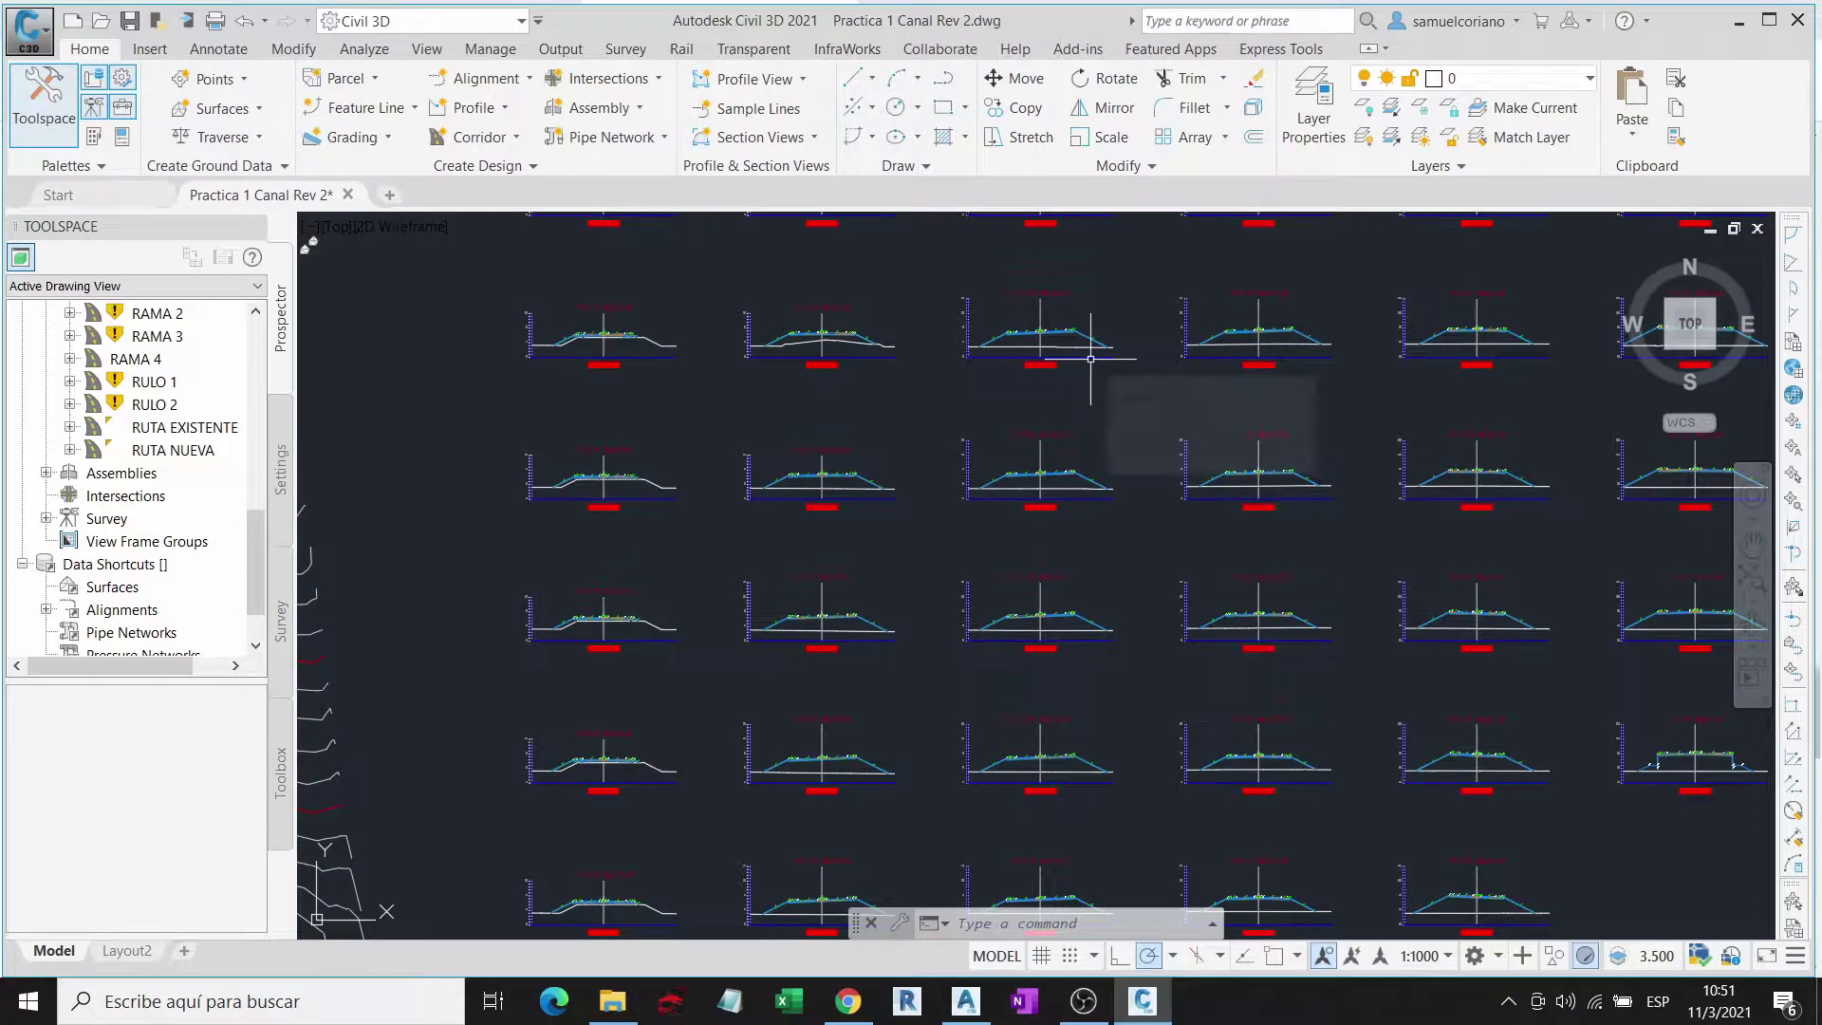
pyautogui.scroll(4, 1072, 462)
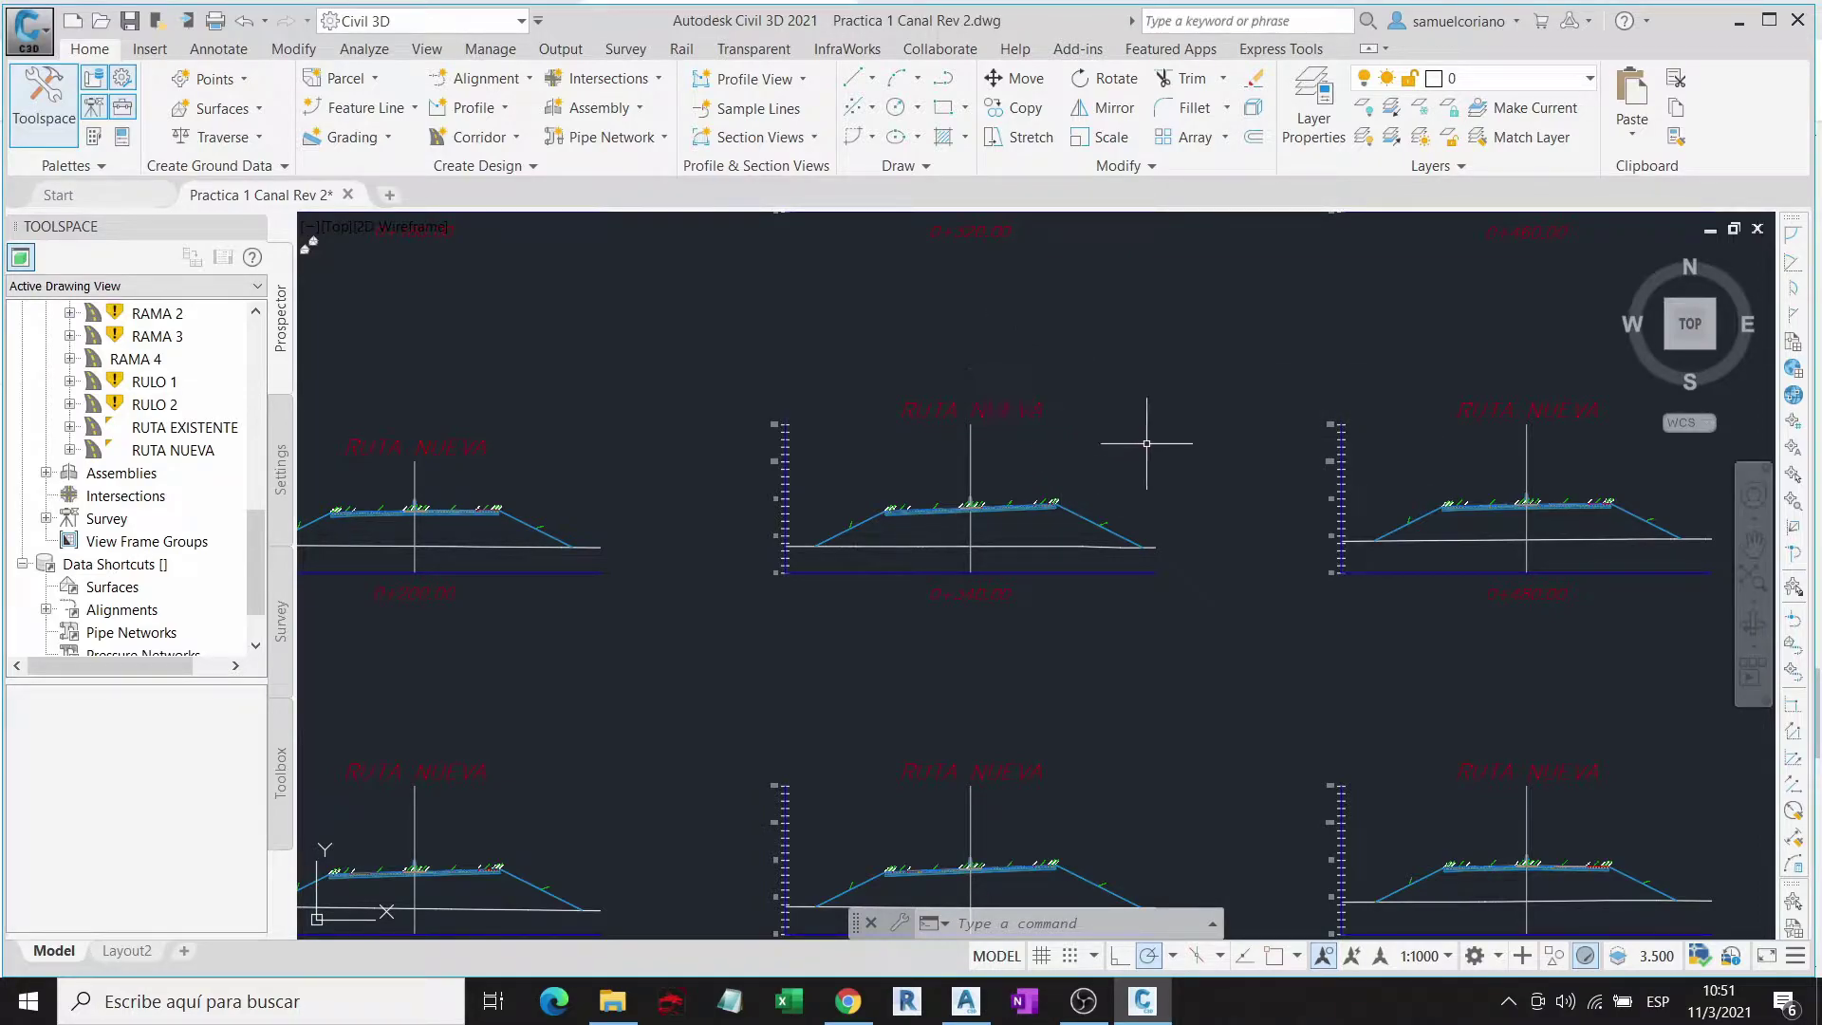
pyautogui.scroll(-4, 1020, 444)
pyautogui.scroll(7, 1019, 445)
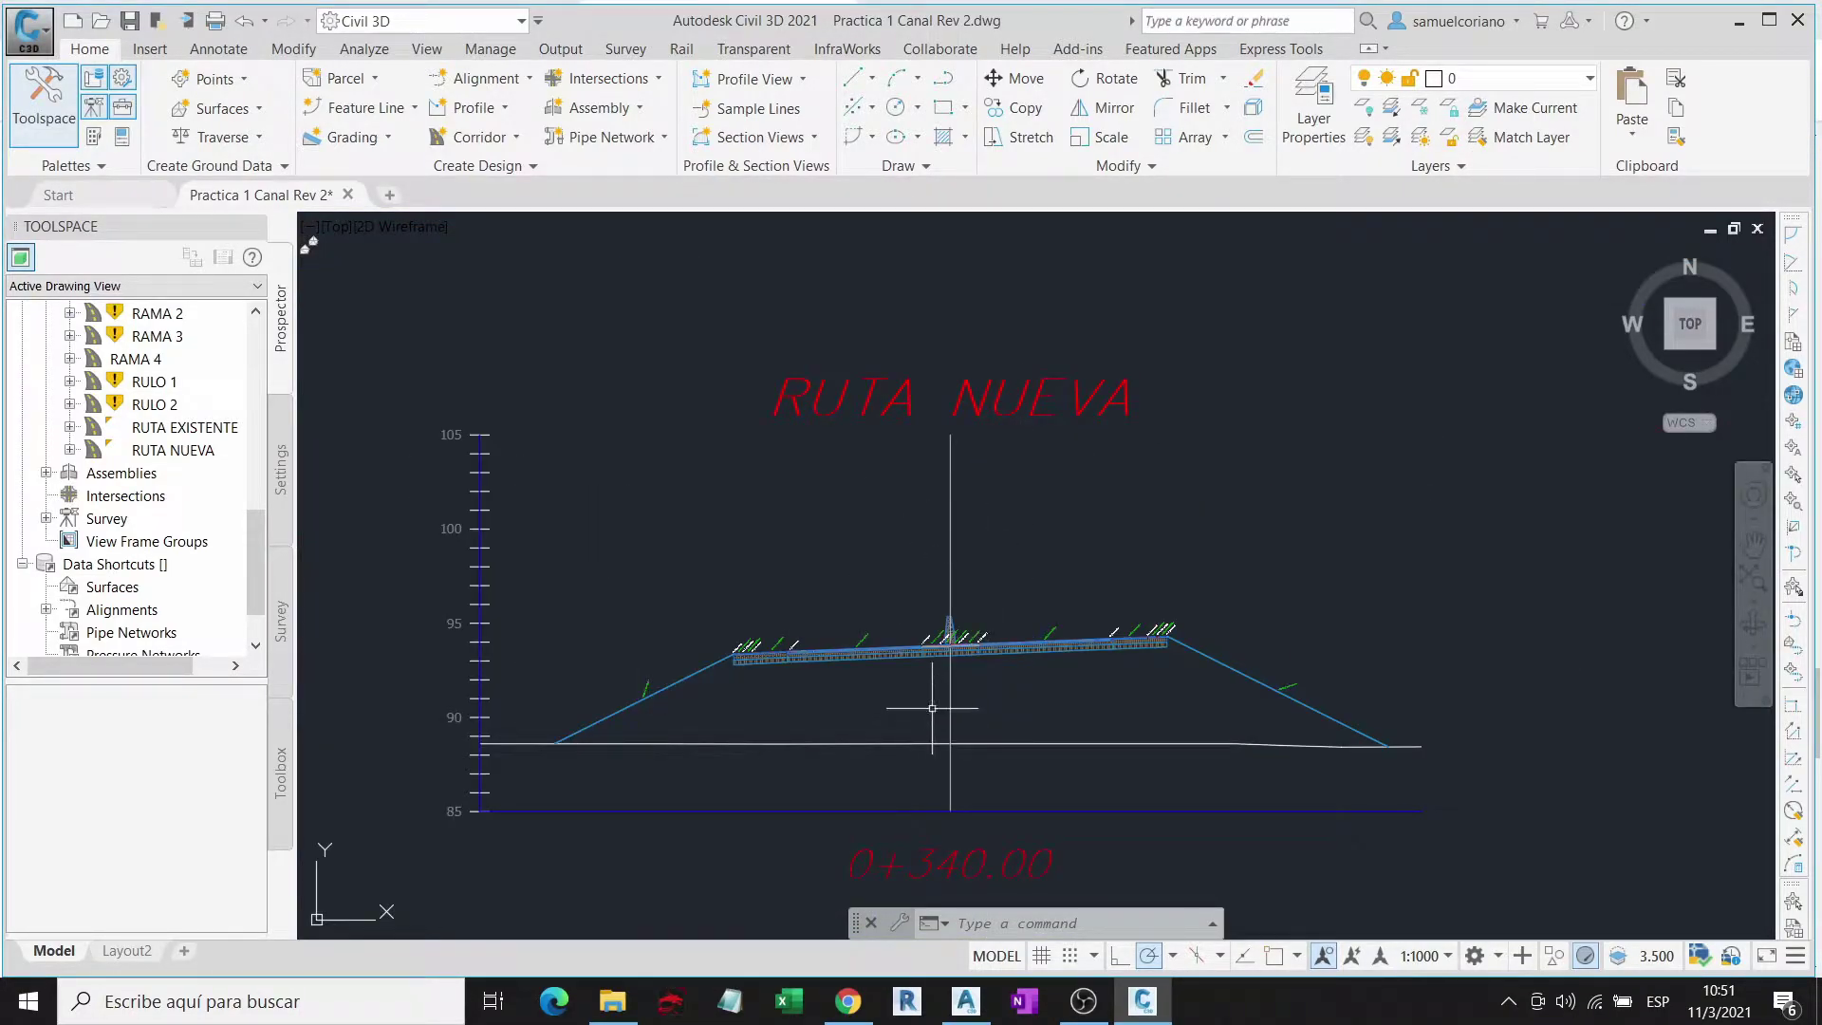
pyautogui.scroll(5, 938, 682)
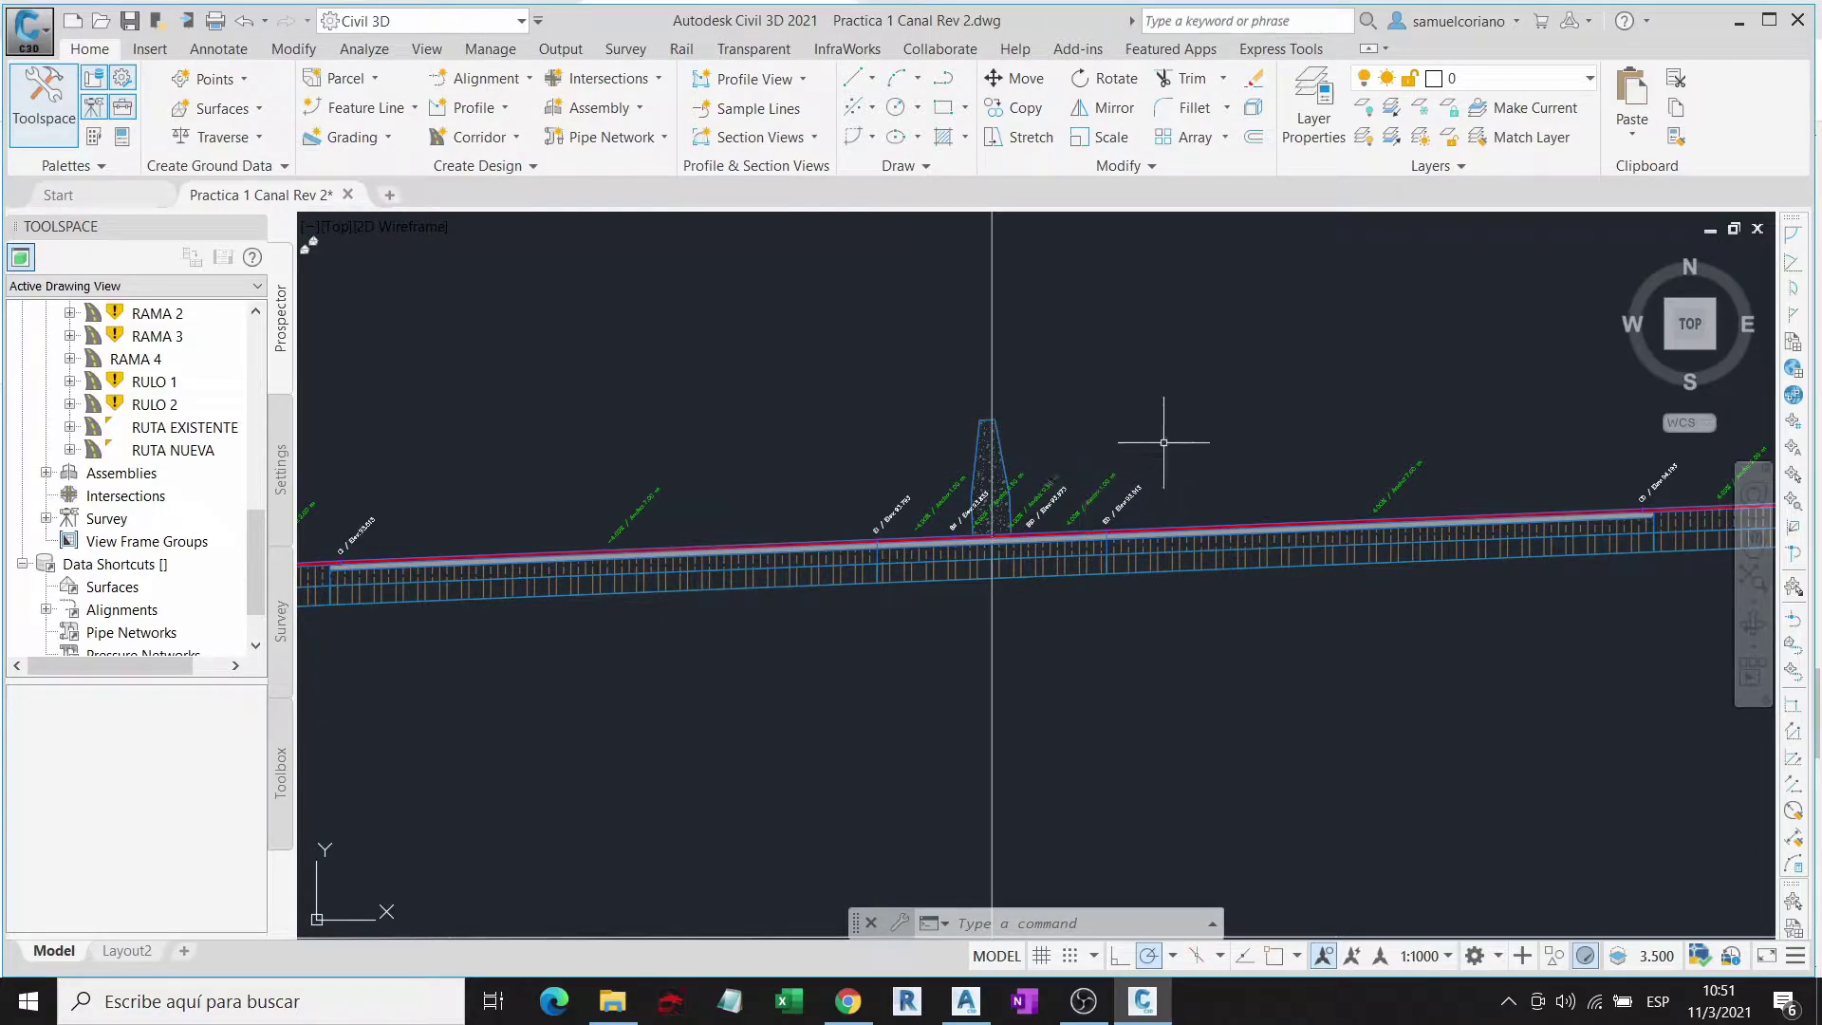
pyautogui.scroll(-3, 1163, 443)
pyautogui.moveTo(1130, 394)
pyautogui.mouseDown(button='middle')
pyautogui.moveTo(1223, 633)
pyautogui.moveTo(1144, 643)
pyautogui.mouseUp(button='middle')
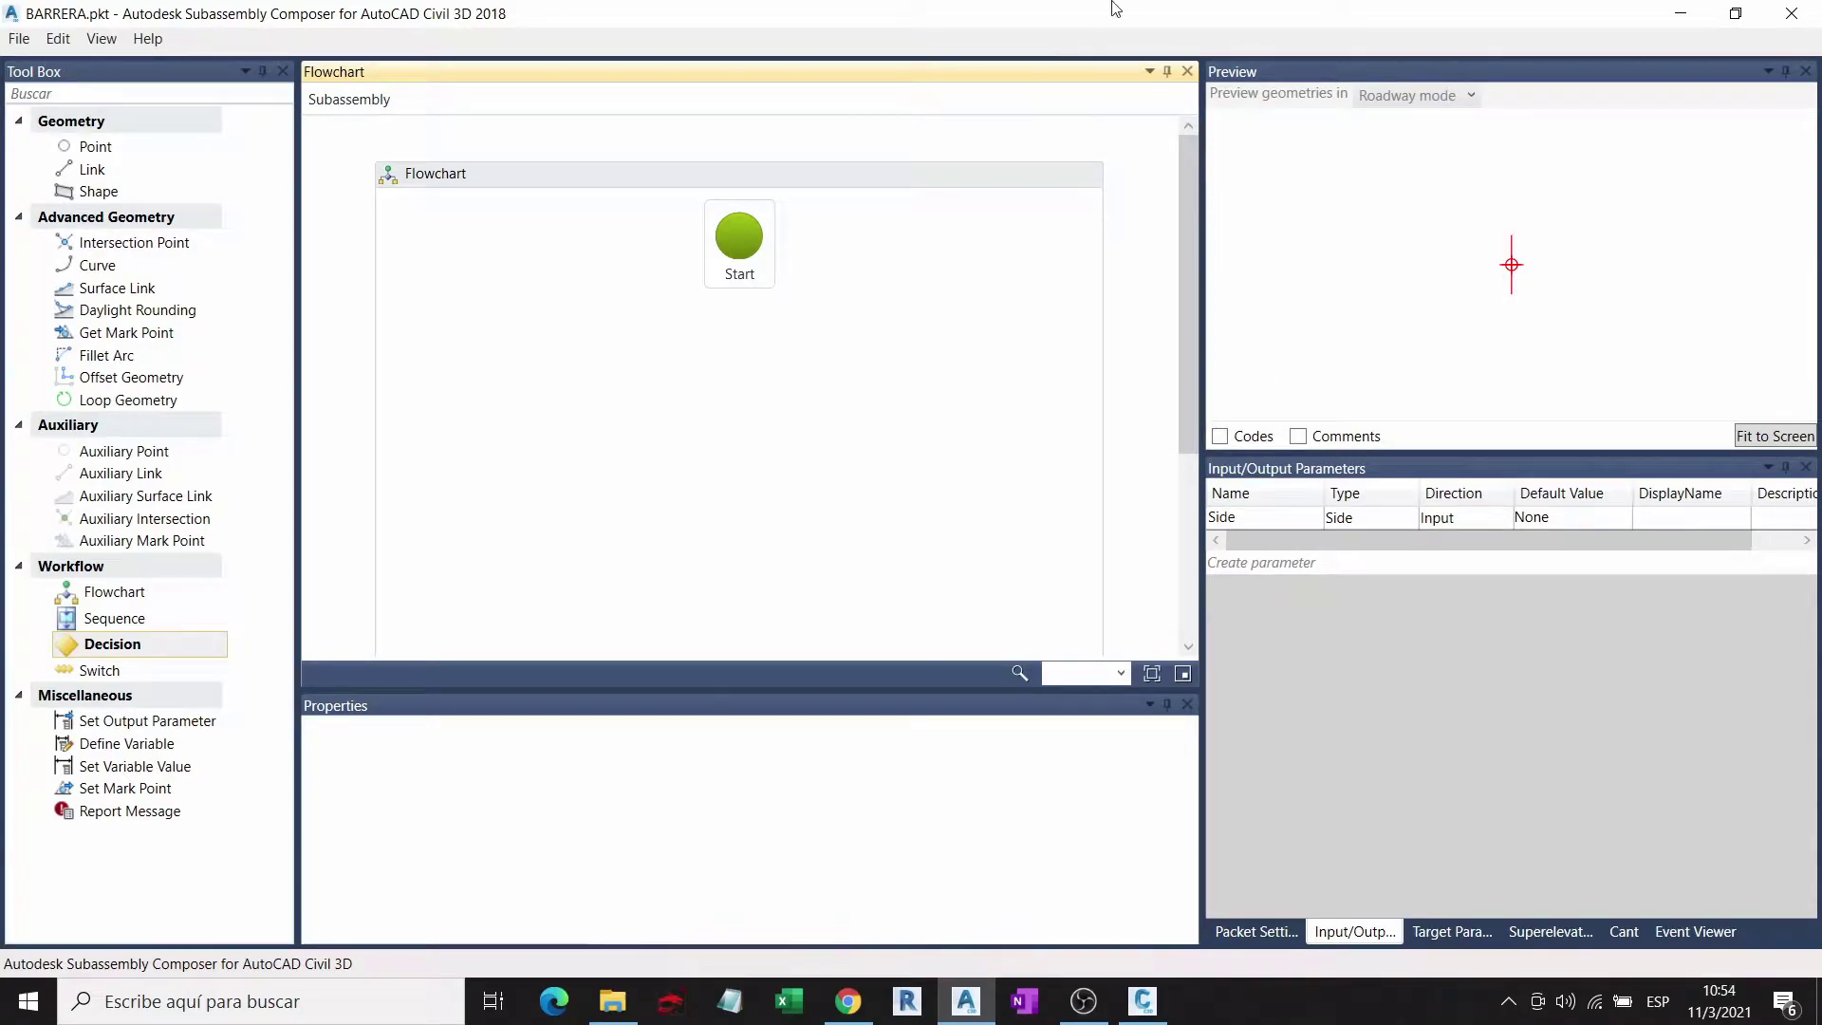
# Step: Add five new input parameter rows to the Input/Output Parameters list
pyautogui.click(1324, 569)
pyautogui.click(1296, 586)
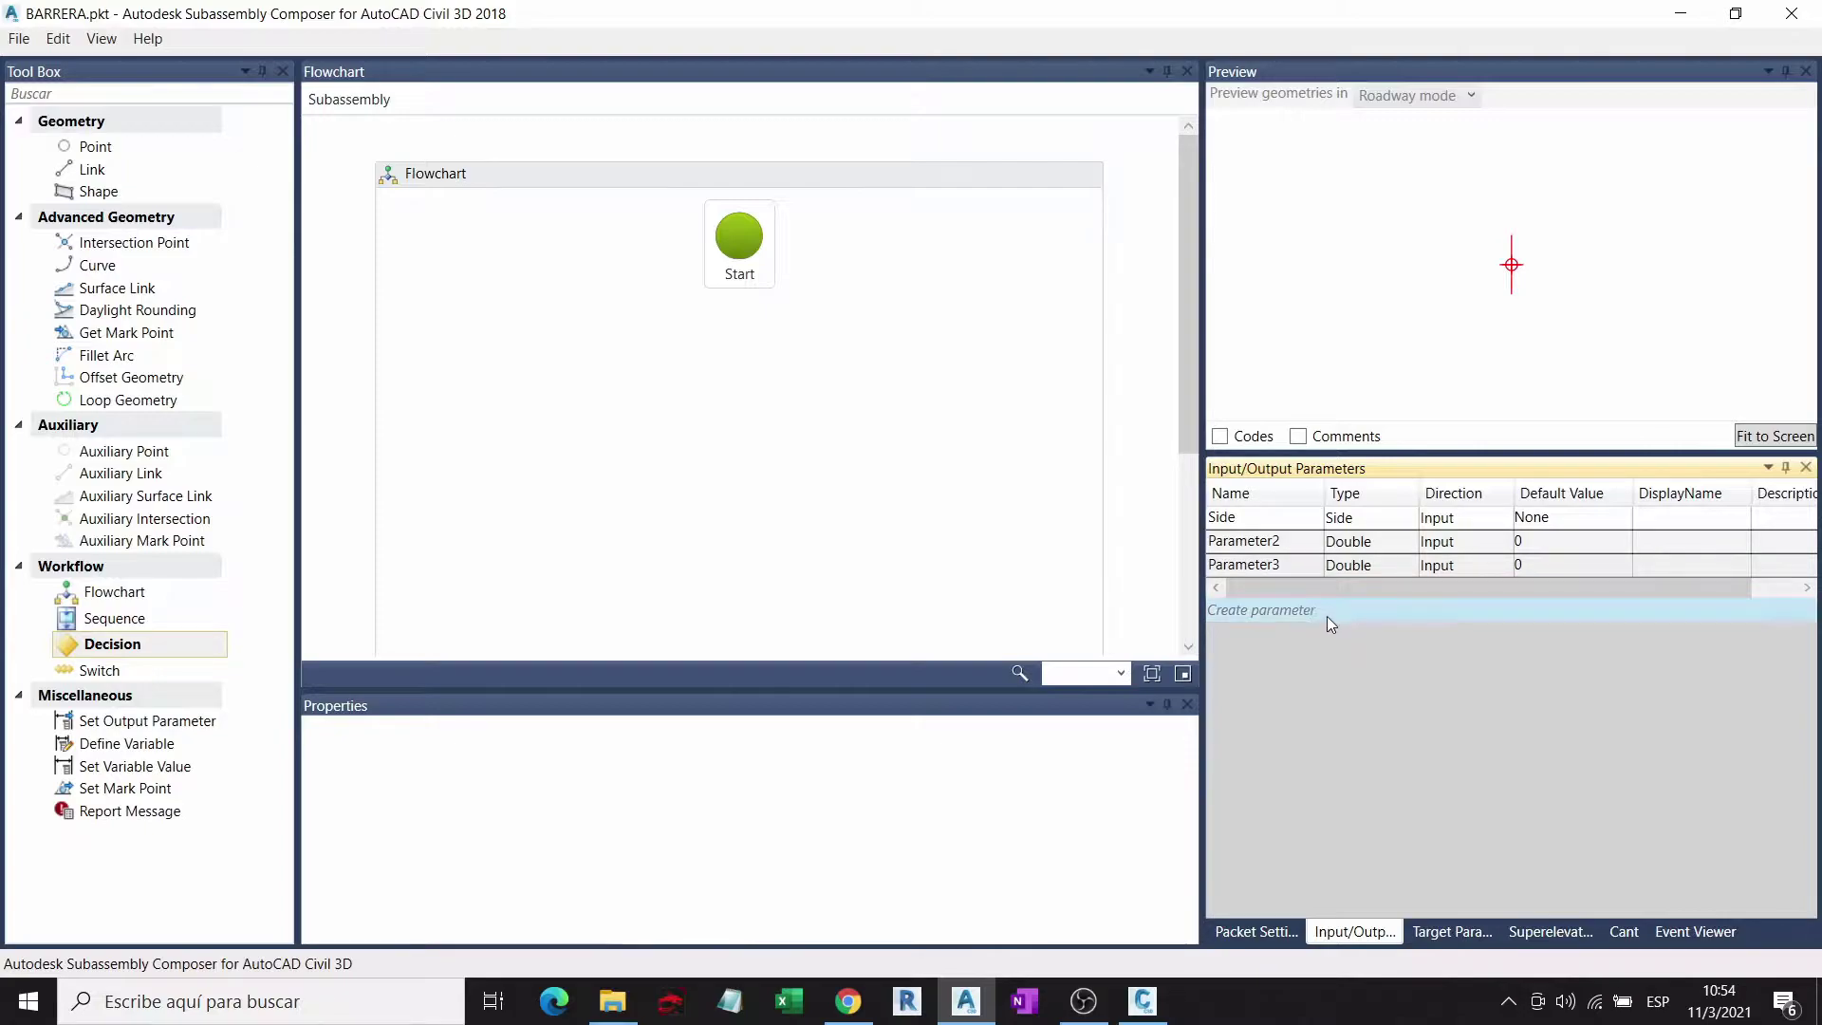
pyautogui.click(1326, 617)
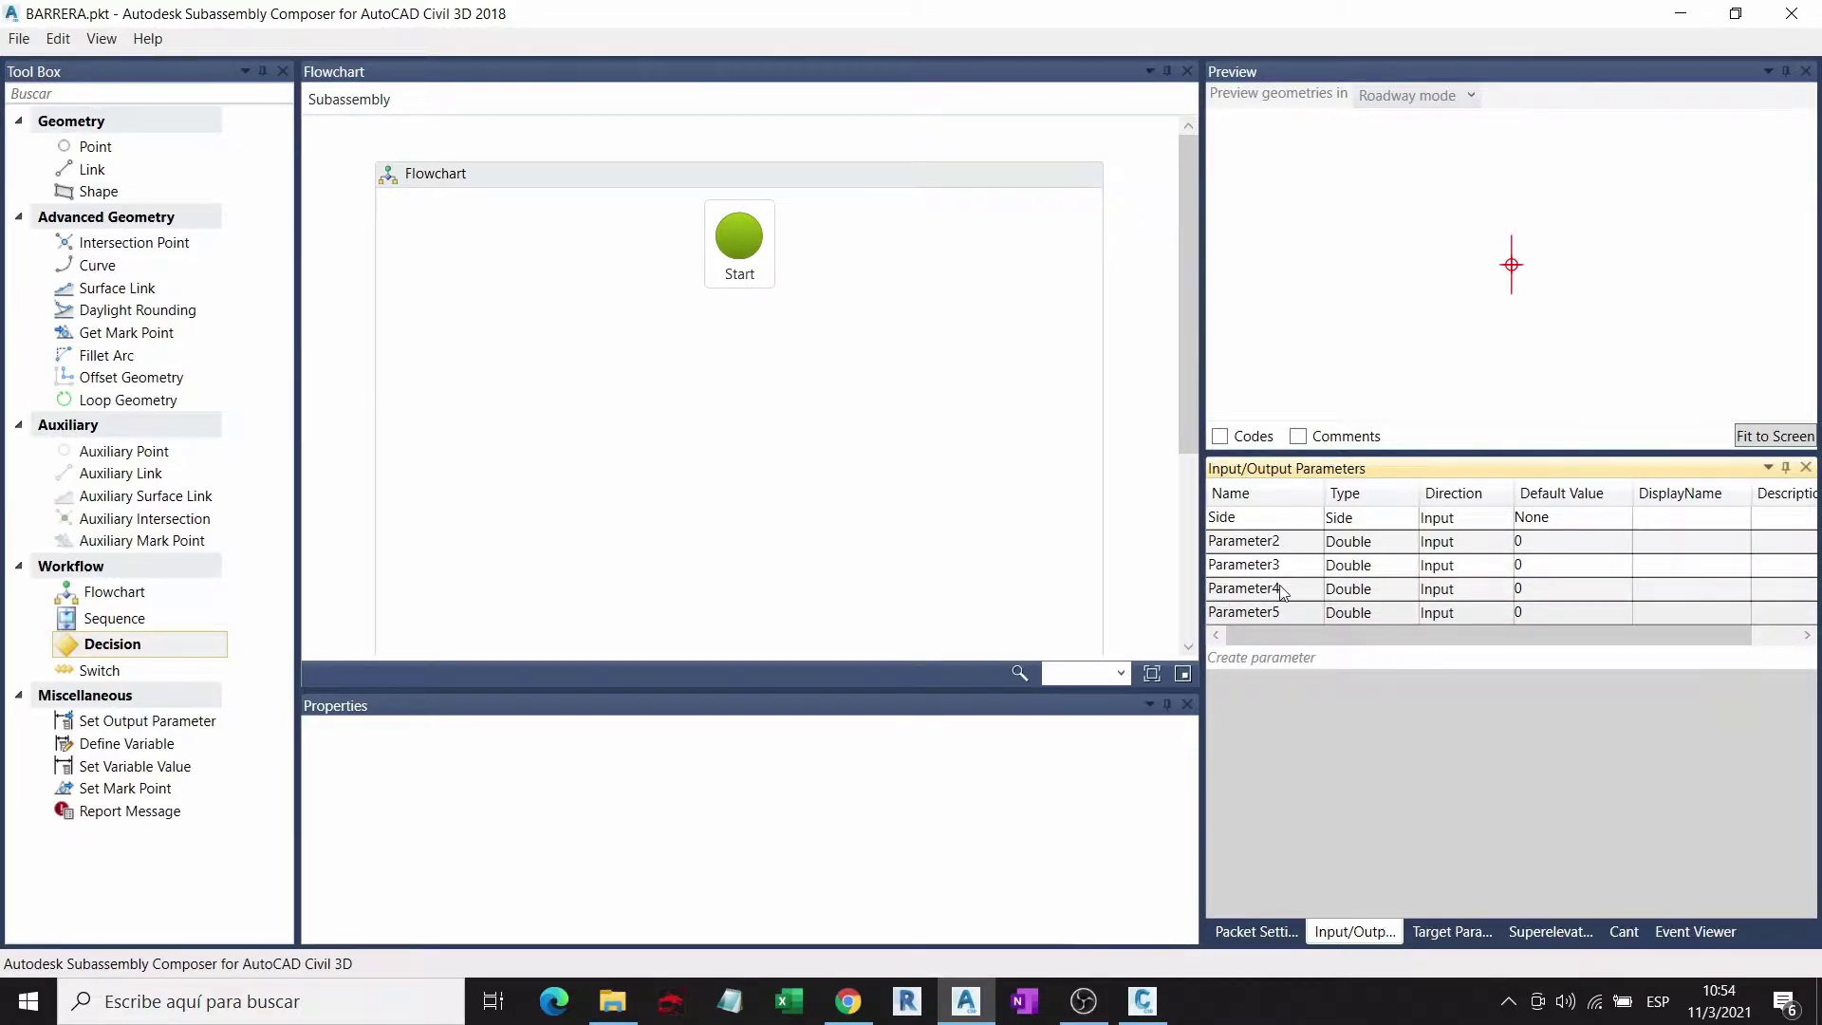
pyautogui.click(1283, 655)
# Step: Make Parameter2 a Grade type with a default value of -2.00%
pyautogui.click(1402, 542)
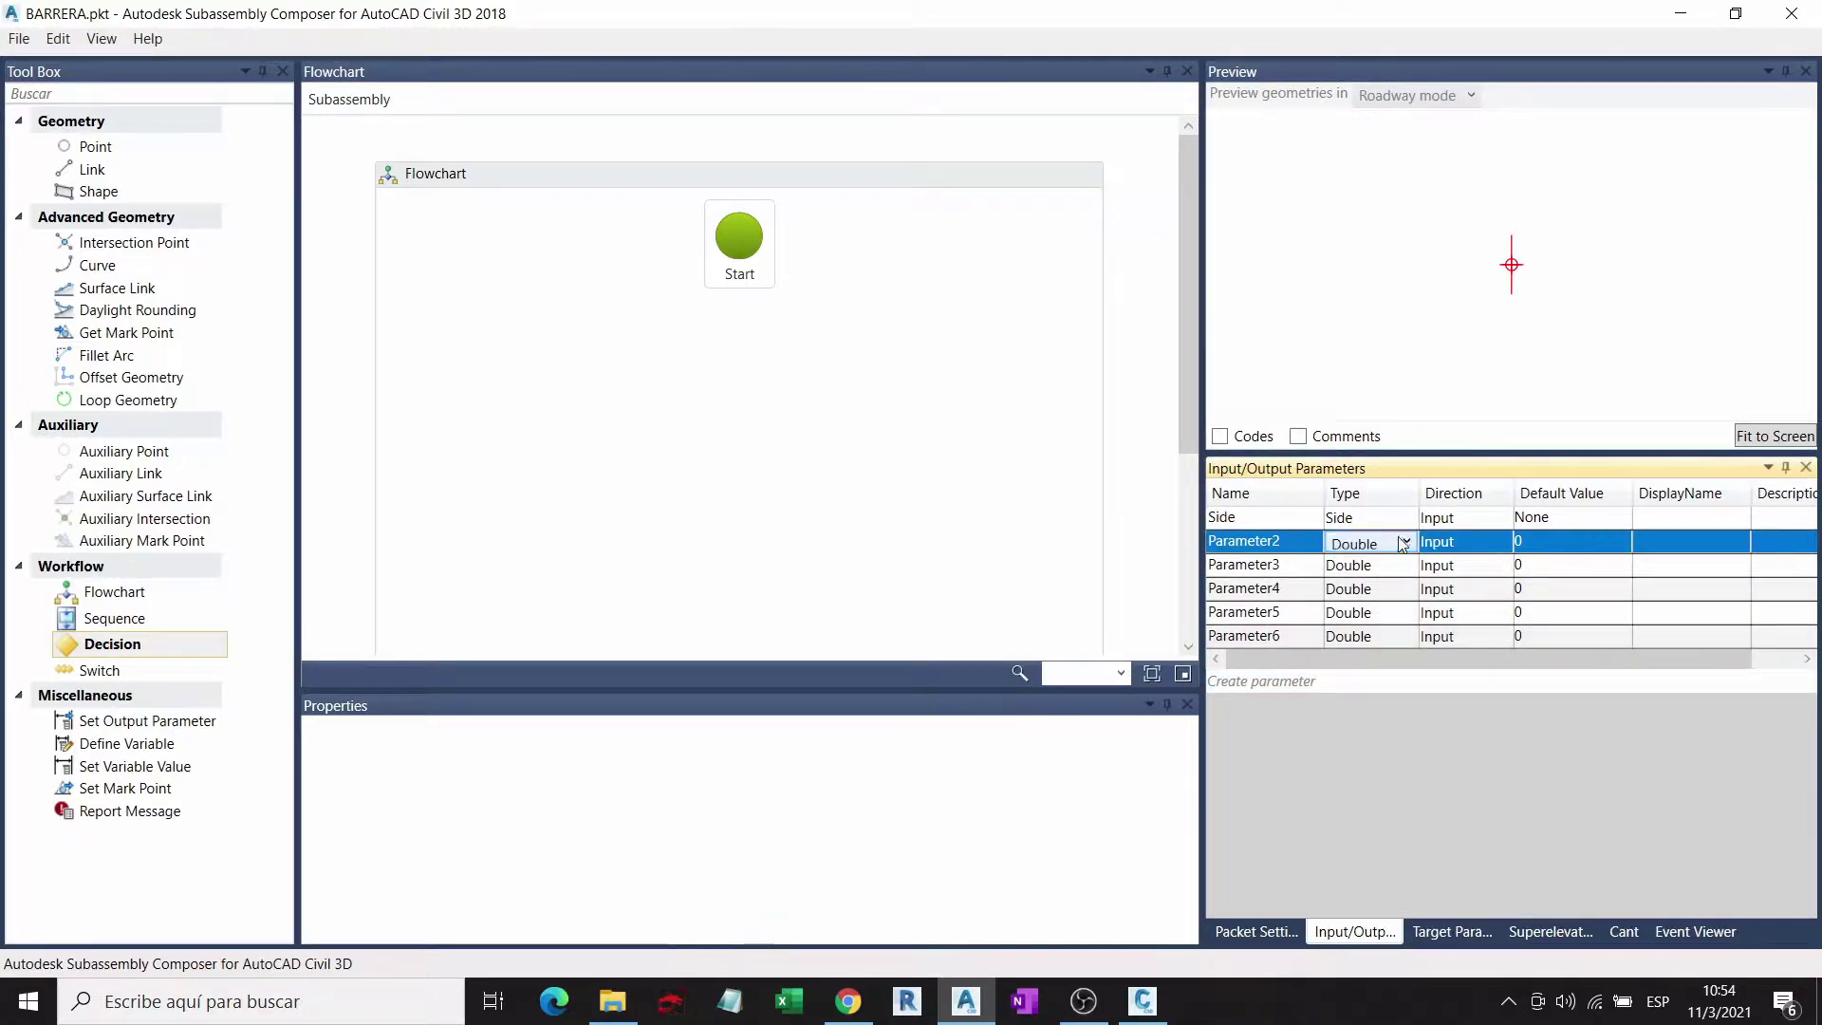
pyautogui.click(1403, 543)
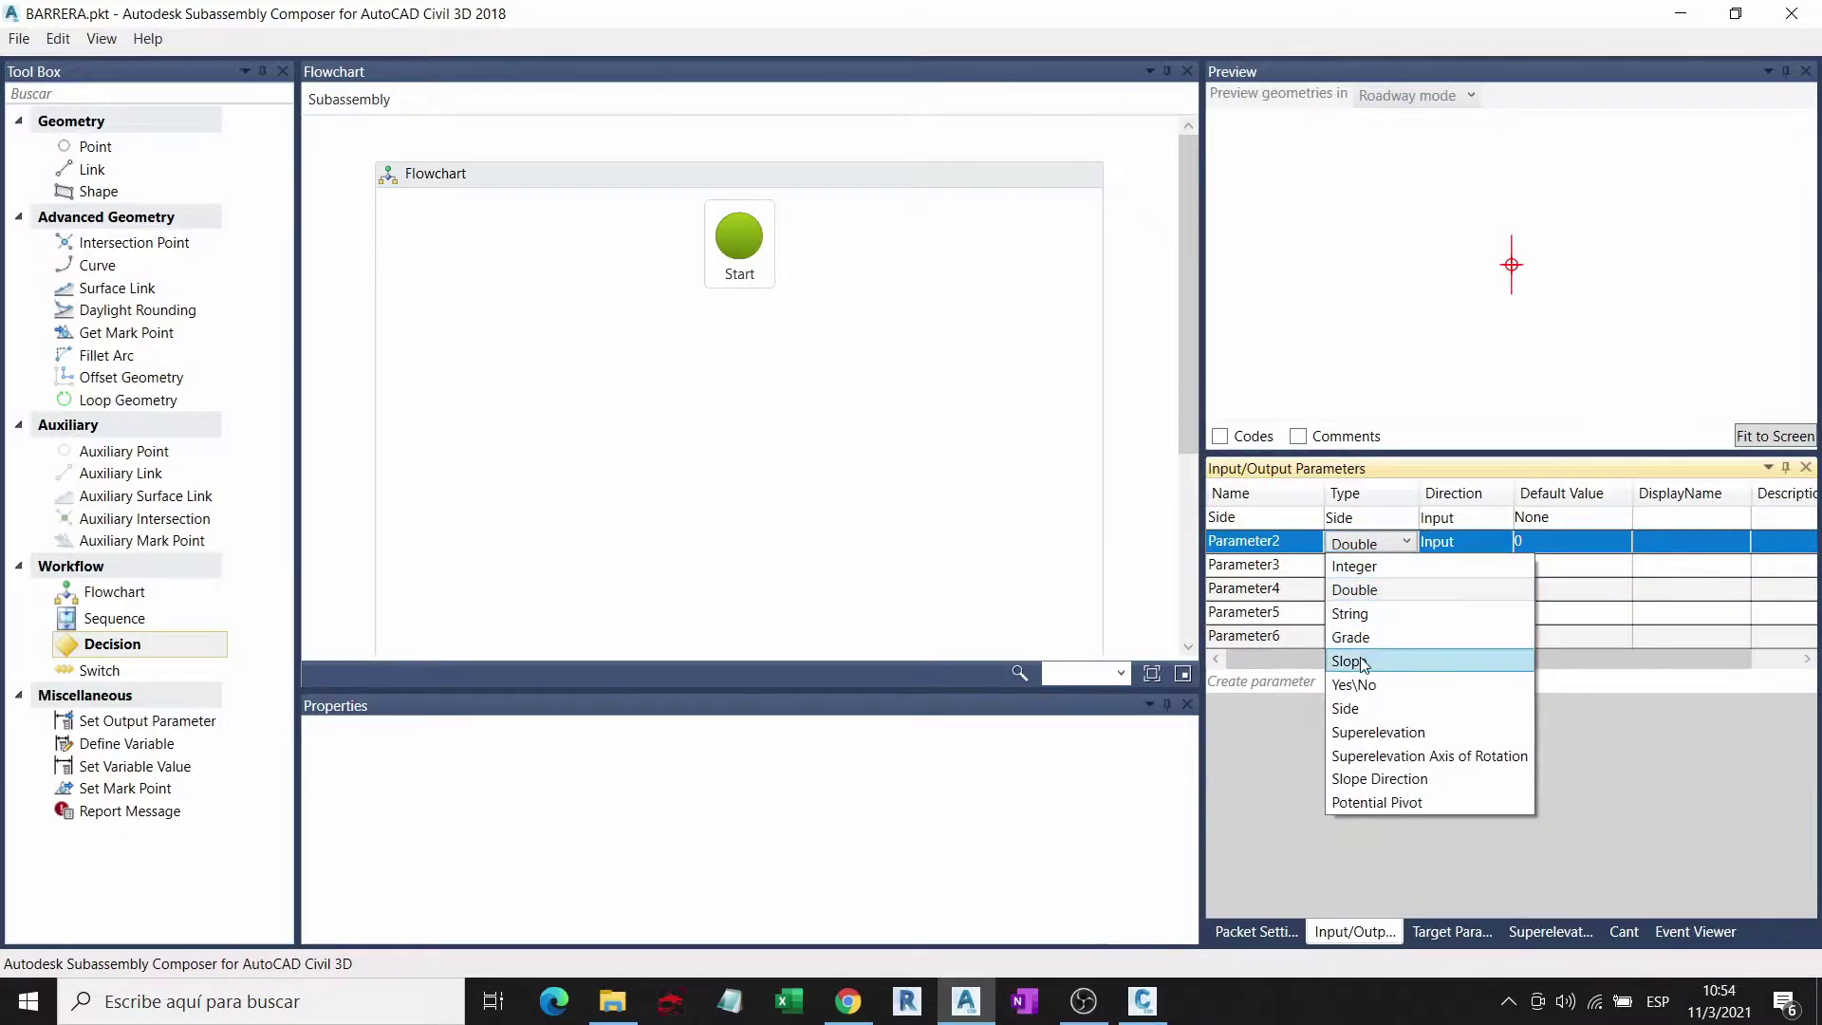
pyautogui.click(1366, 661)
pyautogui.click(1405, 541)
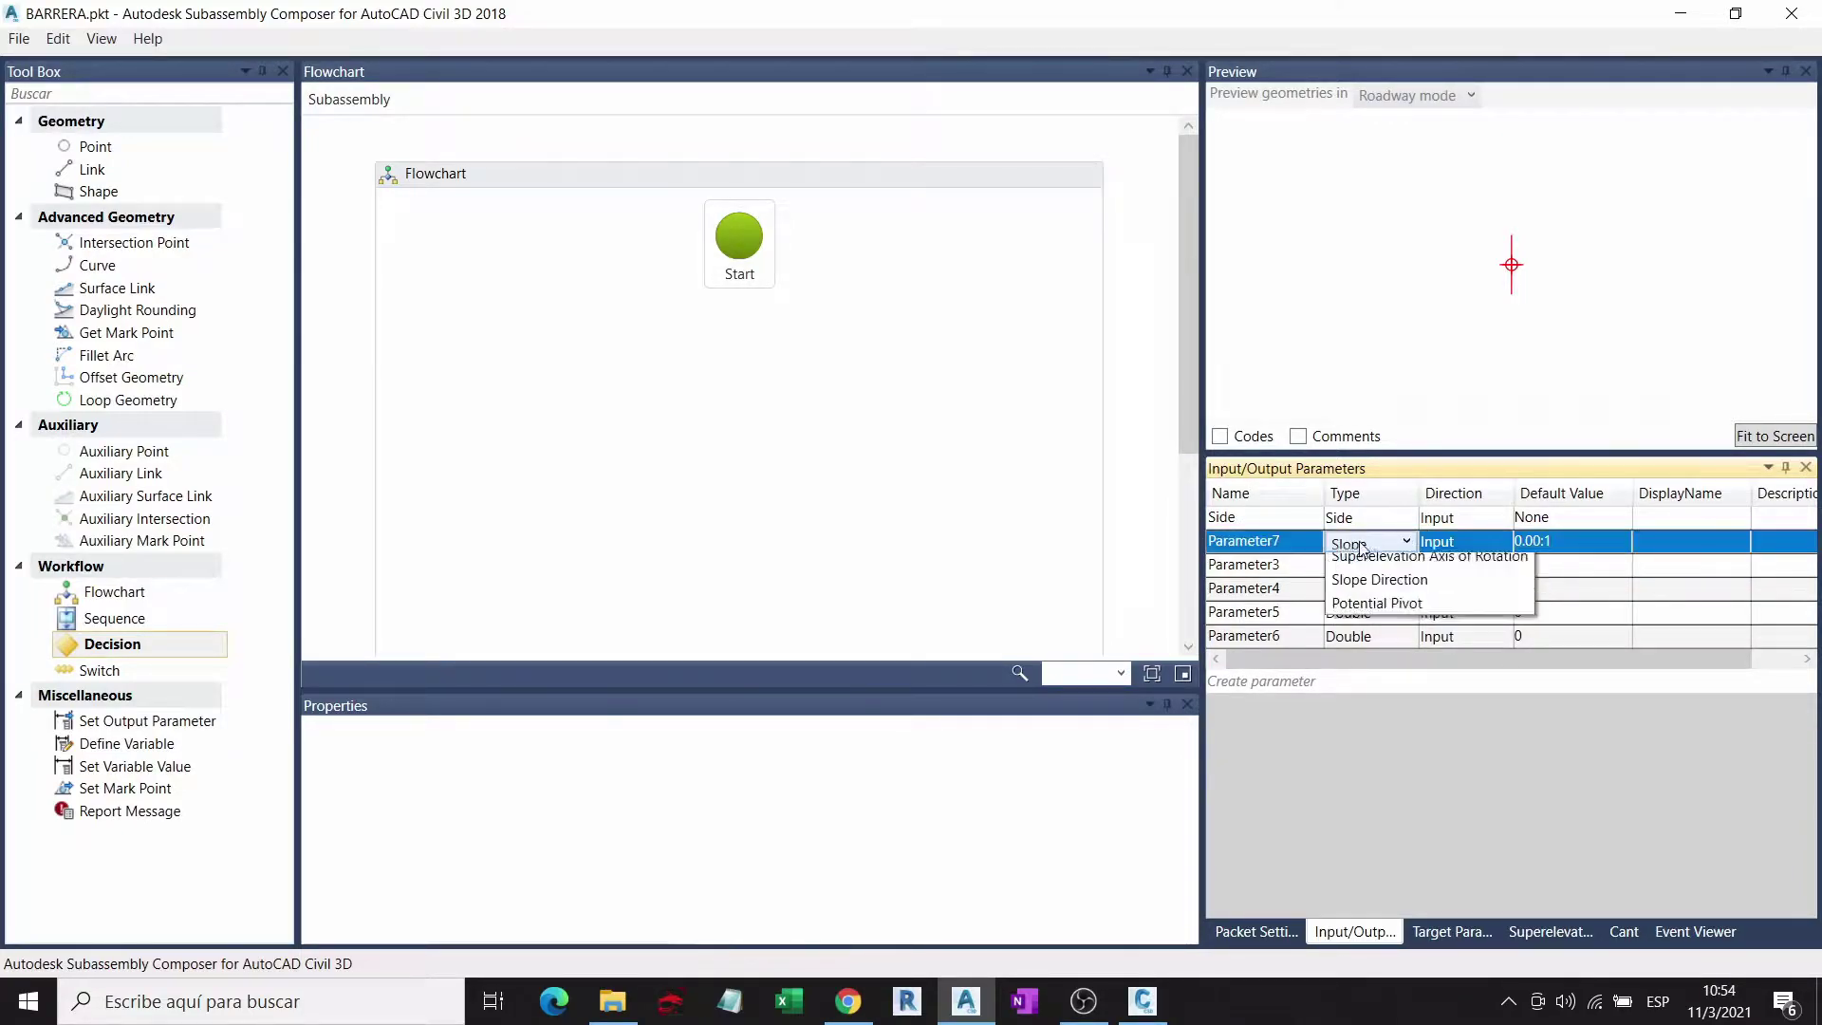
pyautogui.click(1366, 636)
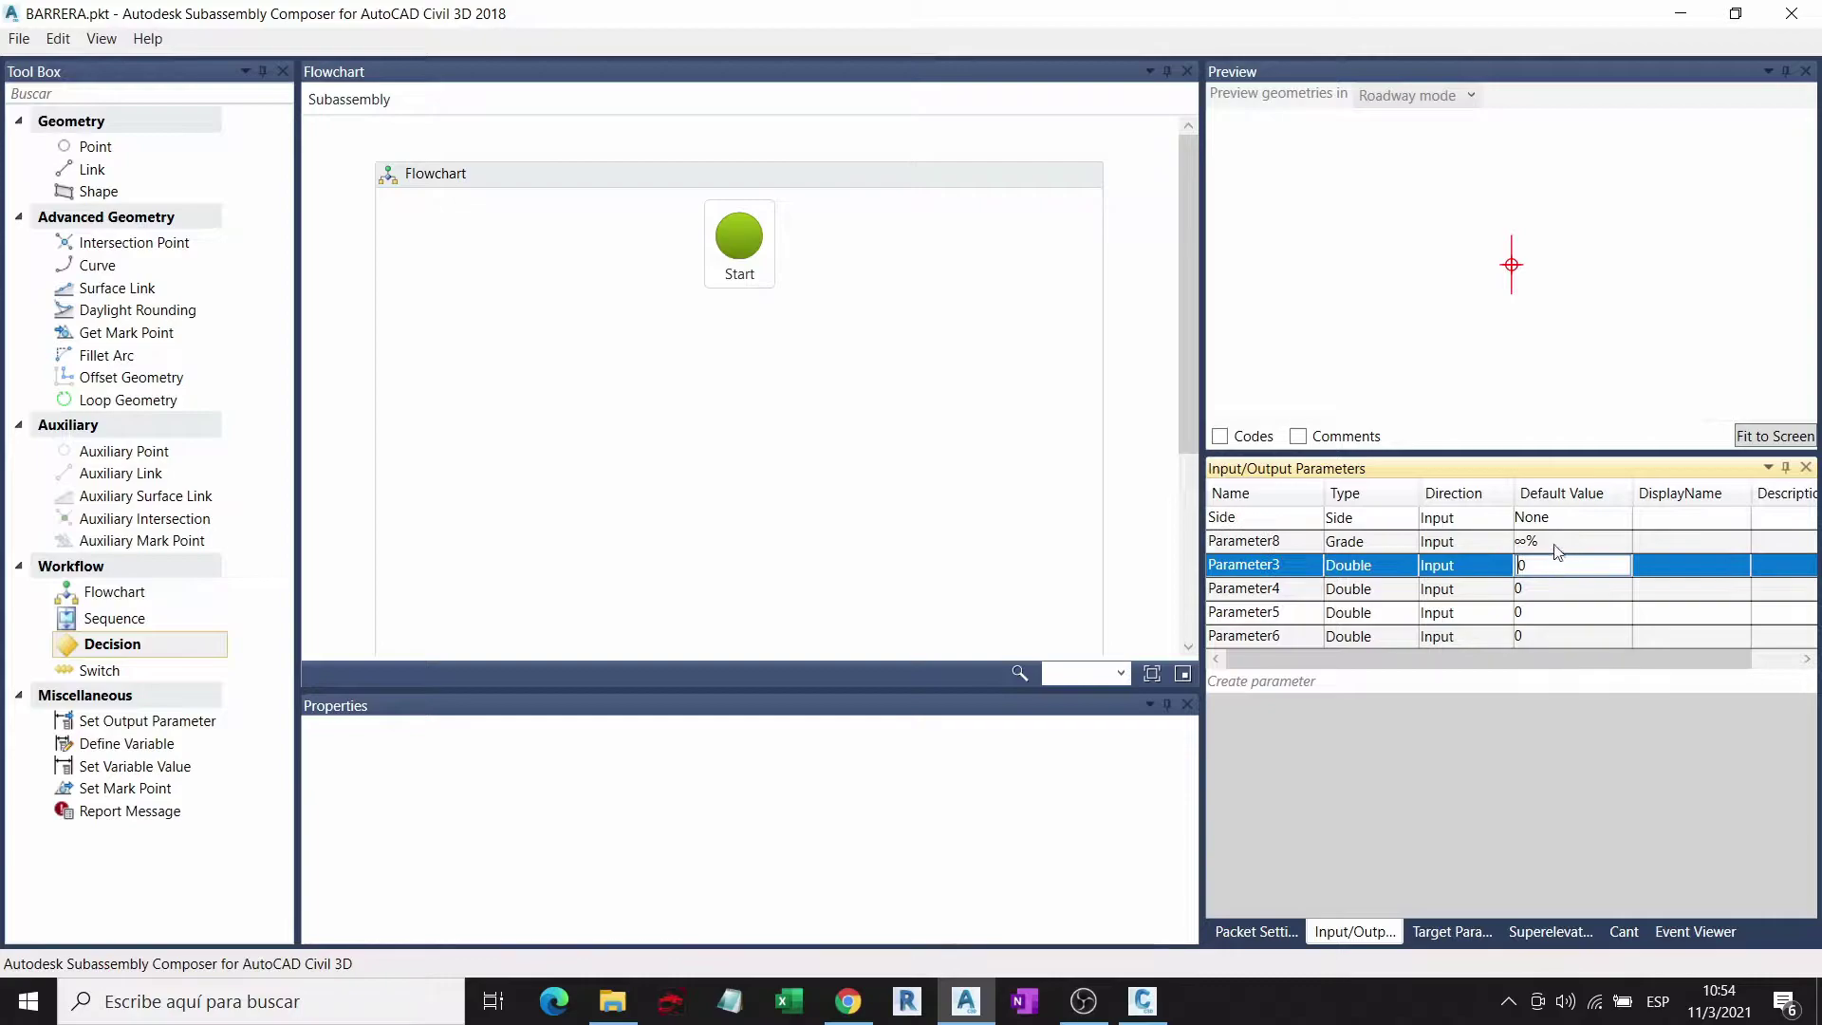
pyautogui.click(1562, 543)
pyautogui.write('-2')
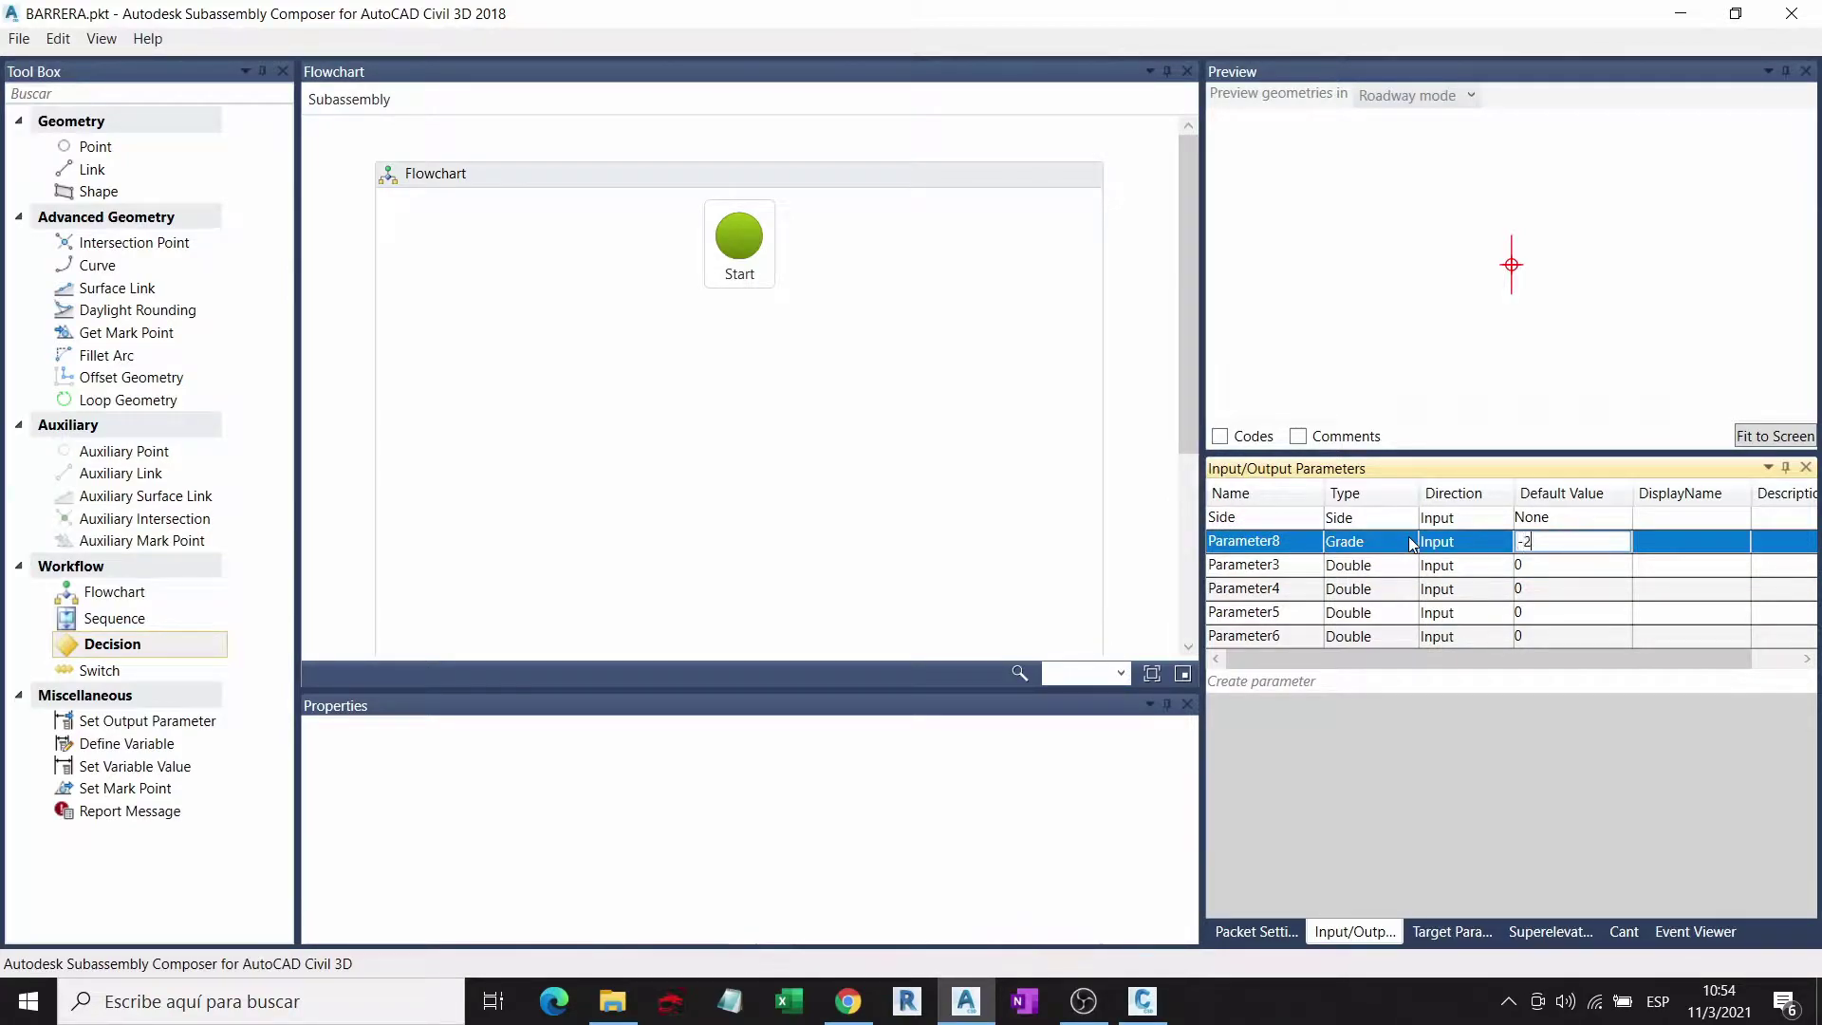
pyautogui.press('Return')
# Step: Begin renaming the Grade parameter to SlopeDefault
pyautogui.click(1276, 540)
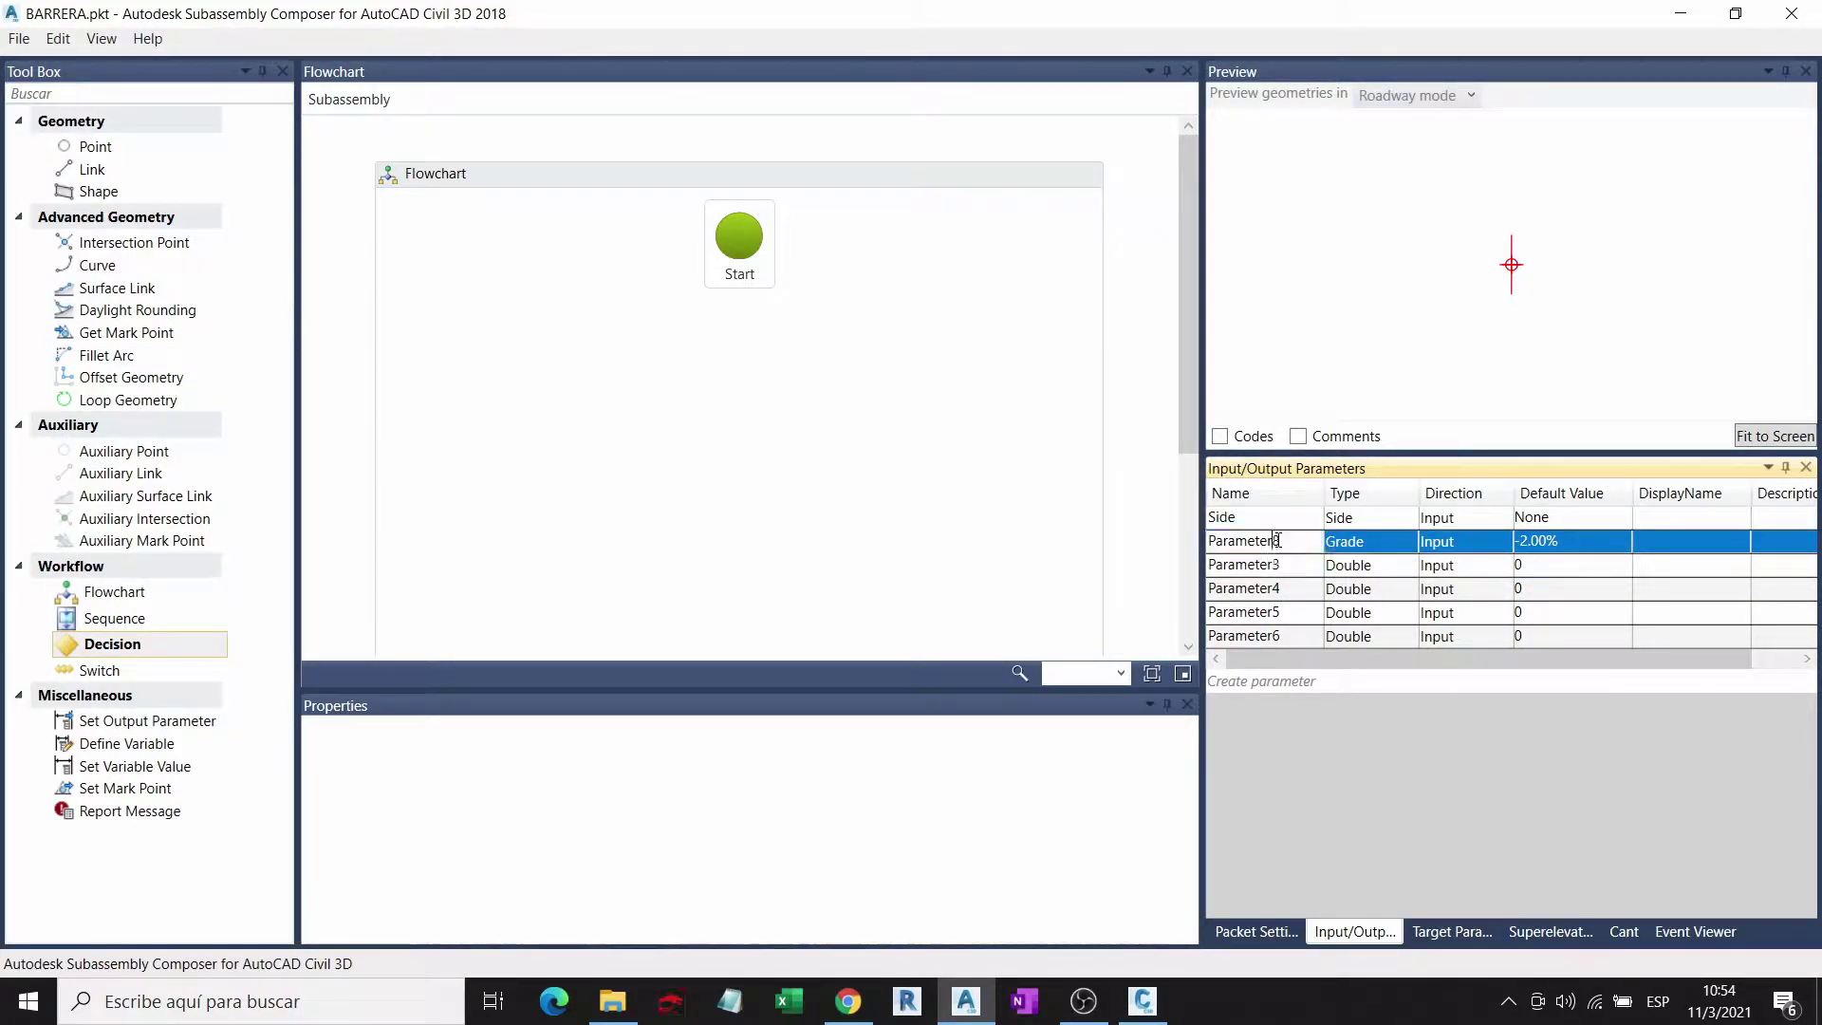
pyautogui.click(1284, 540)
pyautogui.write('sLO')
pyautogui.press('BackSpace')
pyautogui.press('BackSpace')
pyautogui.press('BackSpace')
pyautogui.write('S')
# Step: Rename the remaining four parameters to H1, H2, A1 and A2
pyautogui.doubleClick(1288, 565)
pyautogui.write('h1')
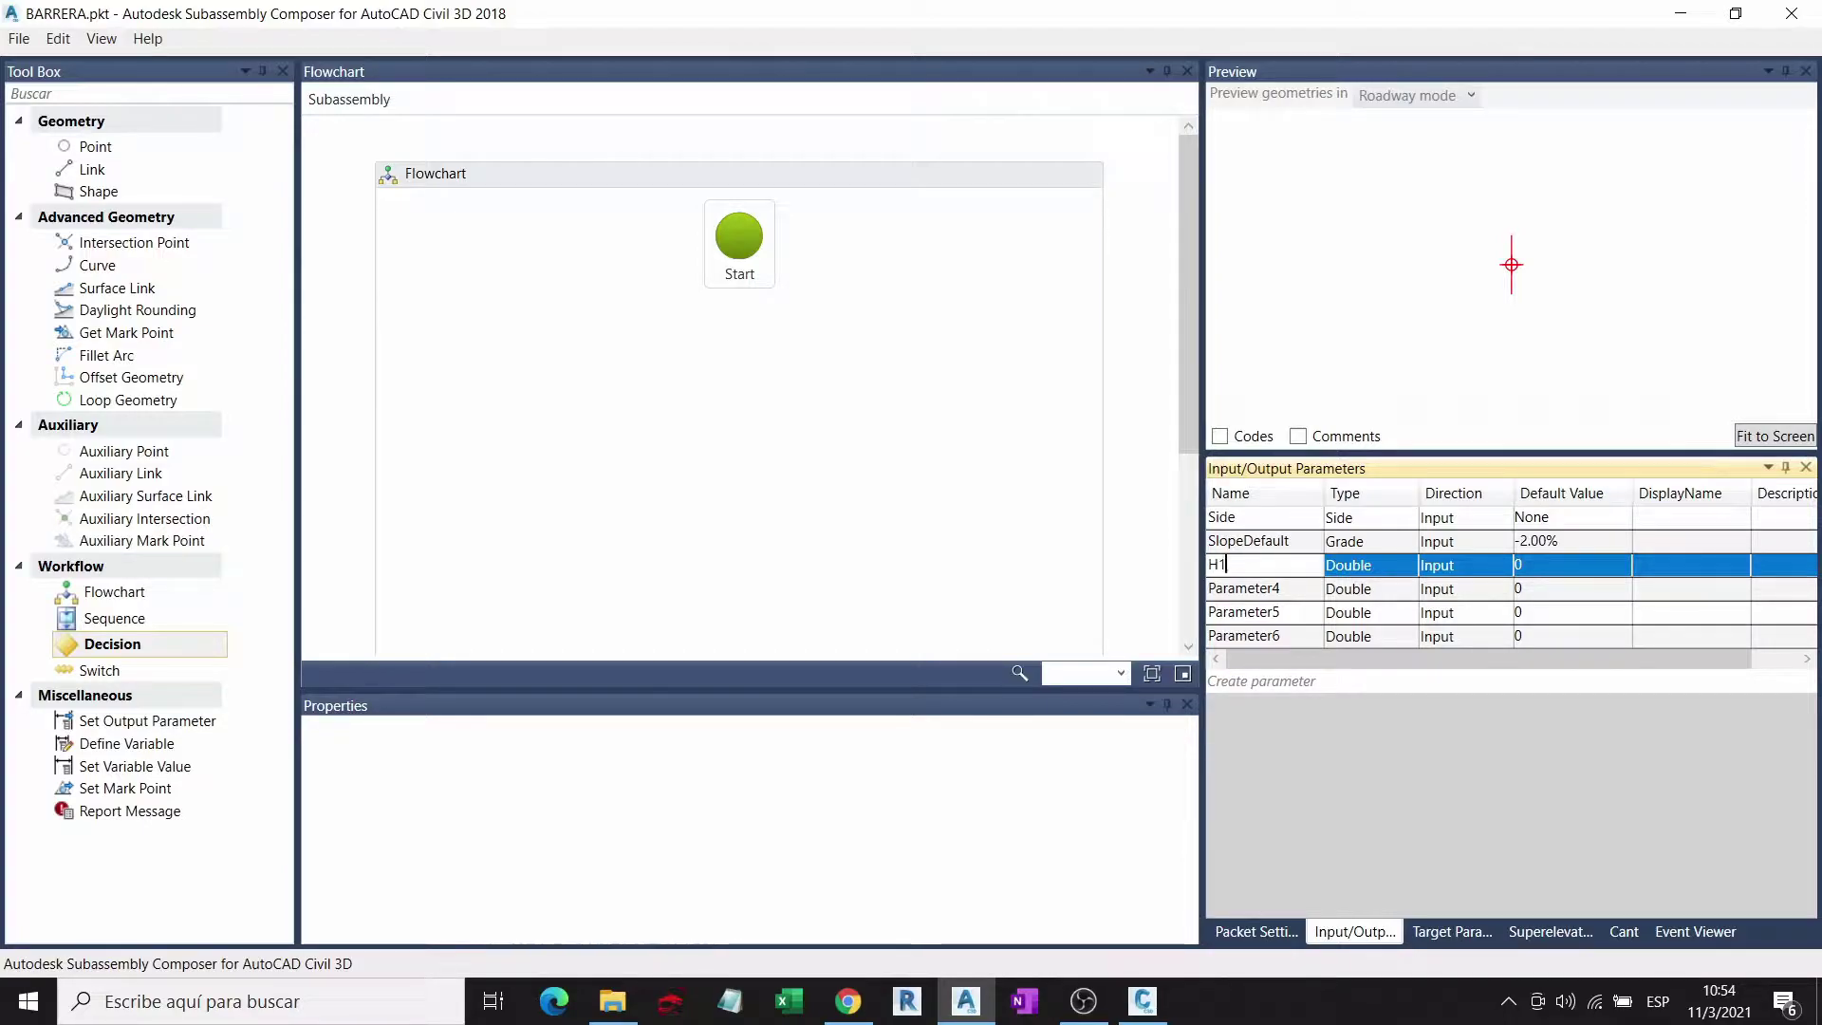
pyautogui.press('Return')
pyautogui.doubleClick(1288, 589)
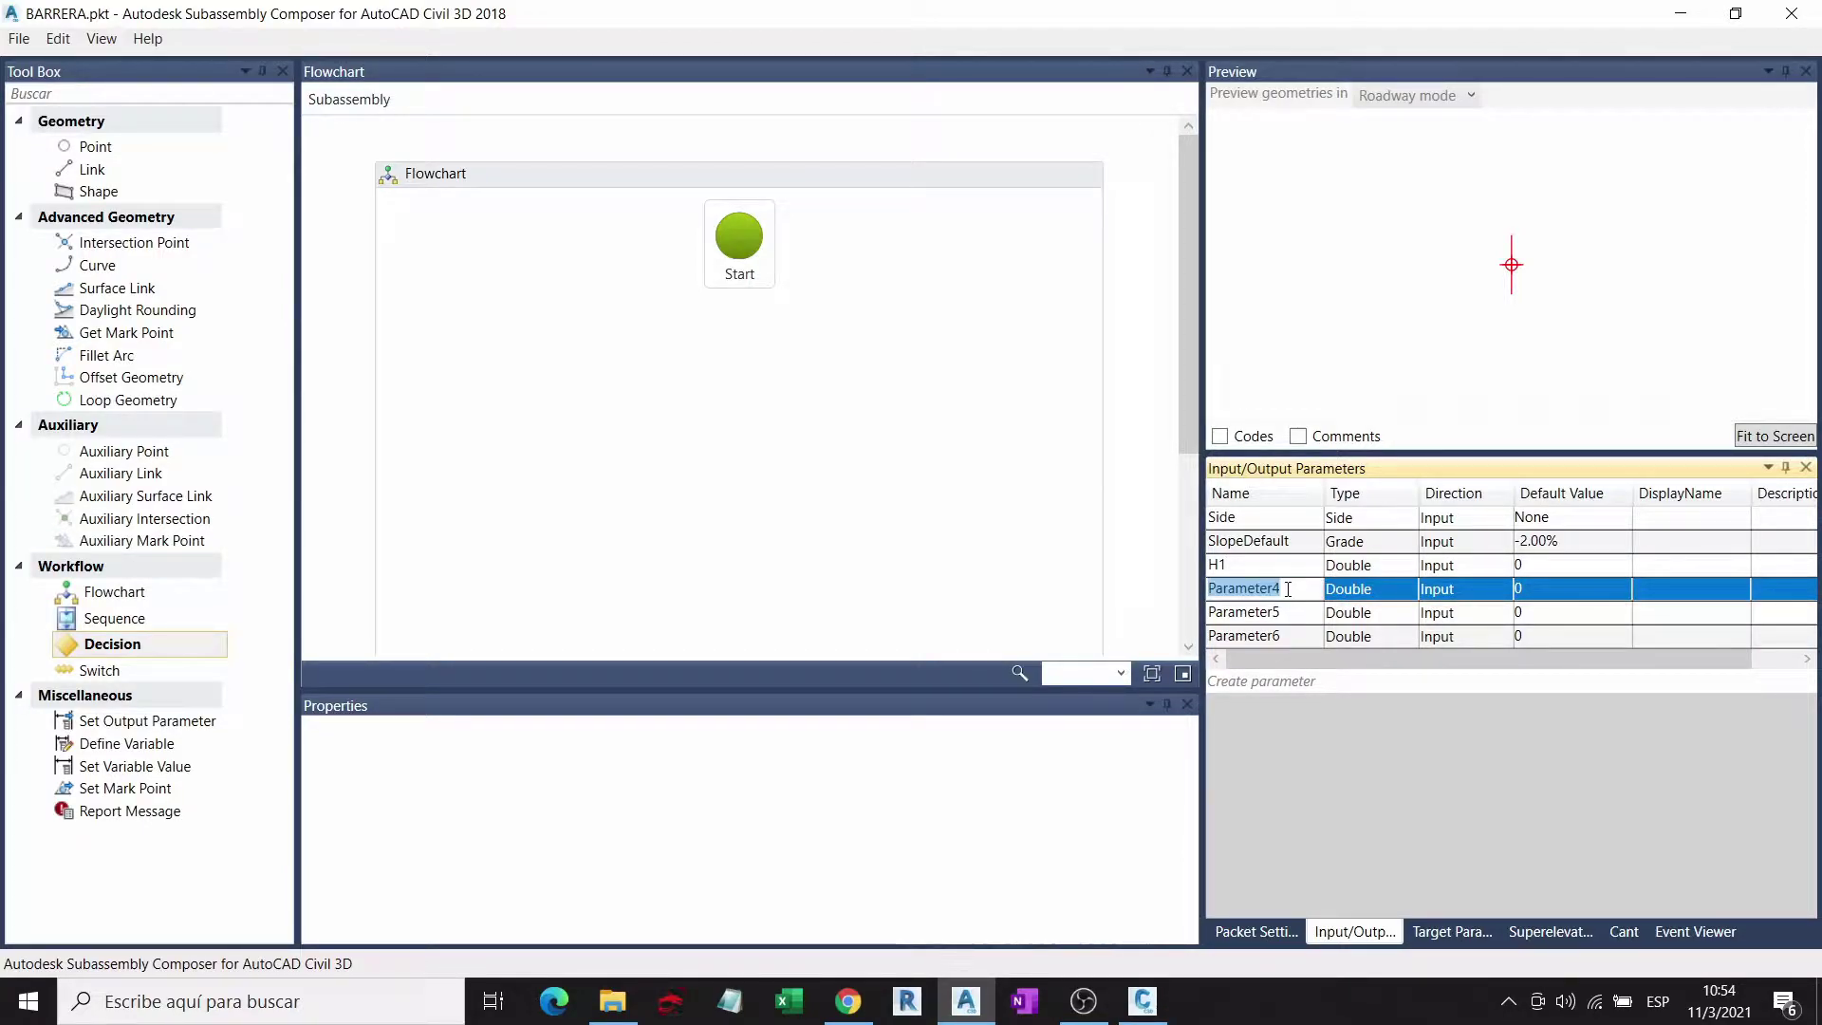
pyautogui.write('H2')
pyautogui.press('Return')
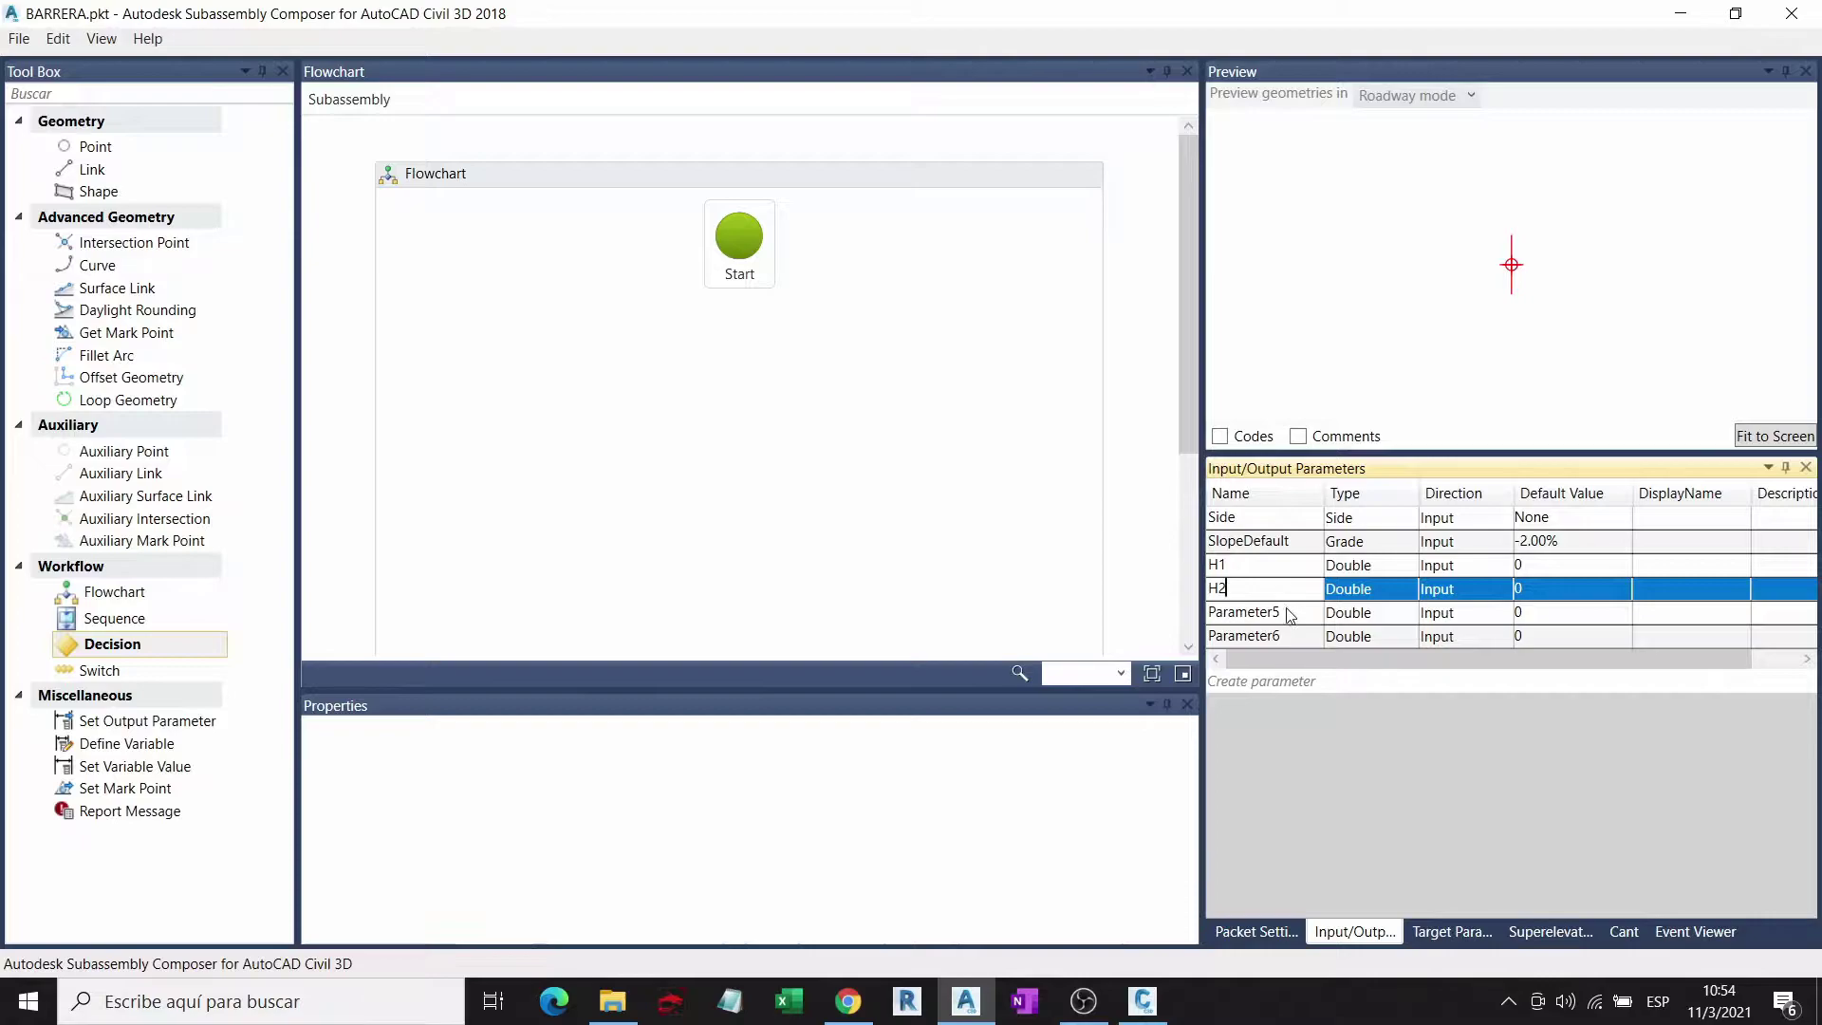
pyautogui.doubleClick(1289, 612)
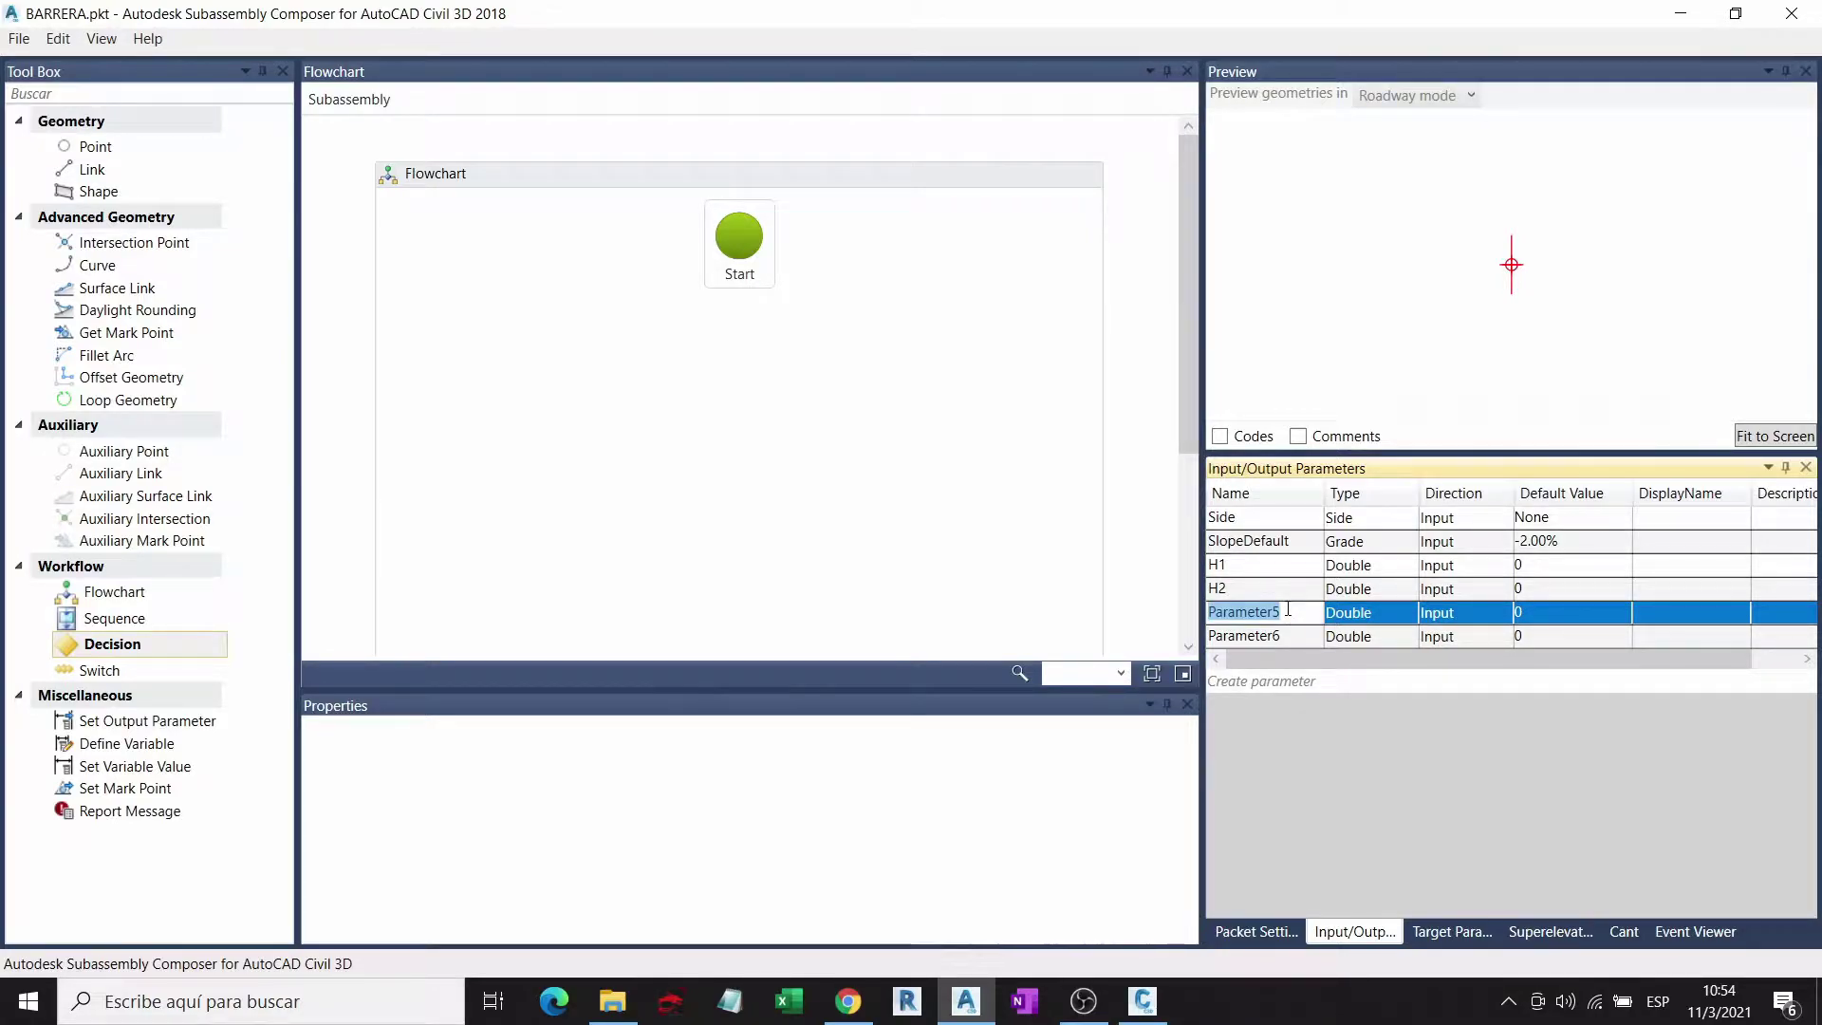
pyautogui.write('A1')
pyautogui.doubleClick(1288, 635)
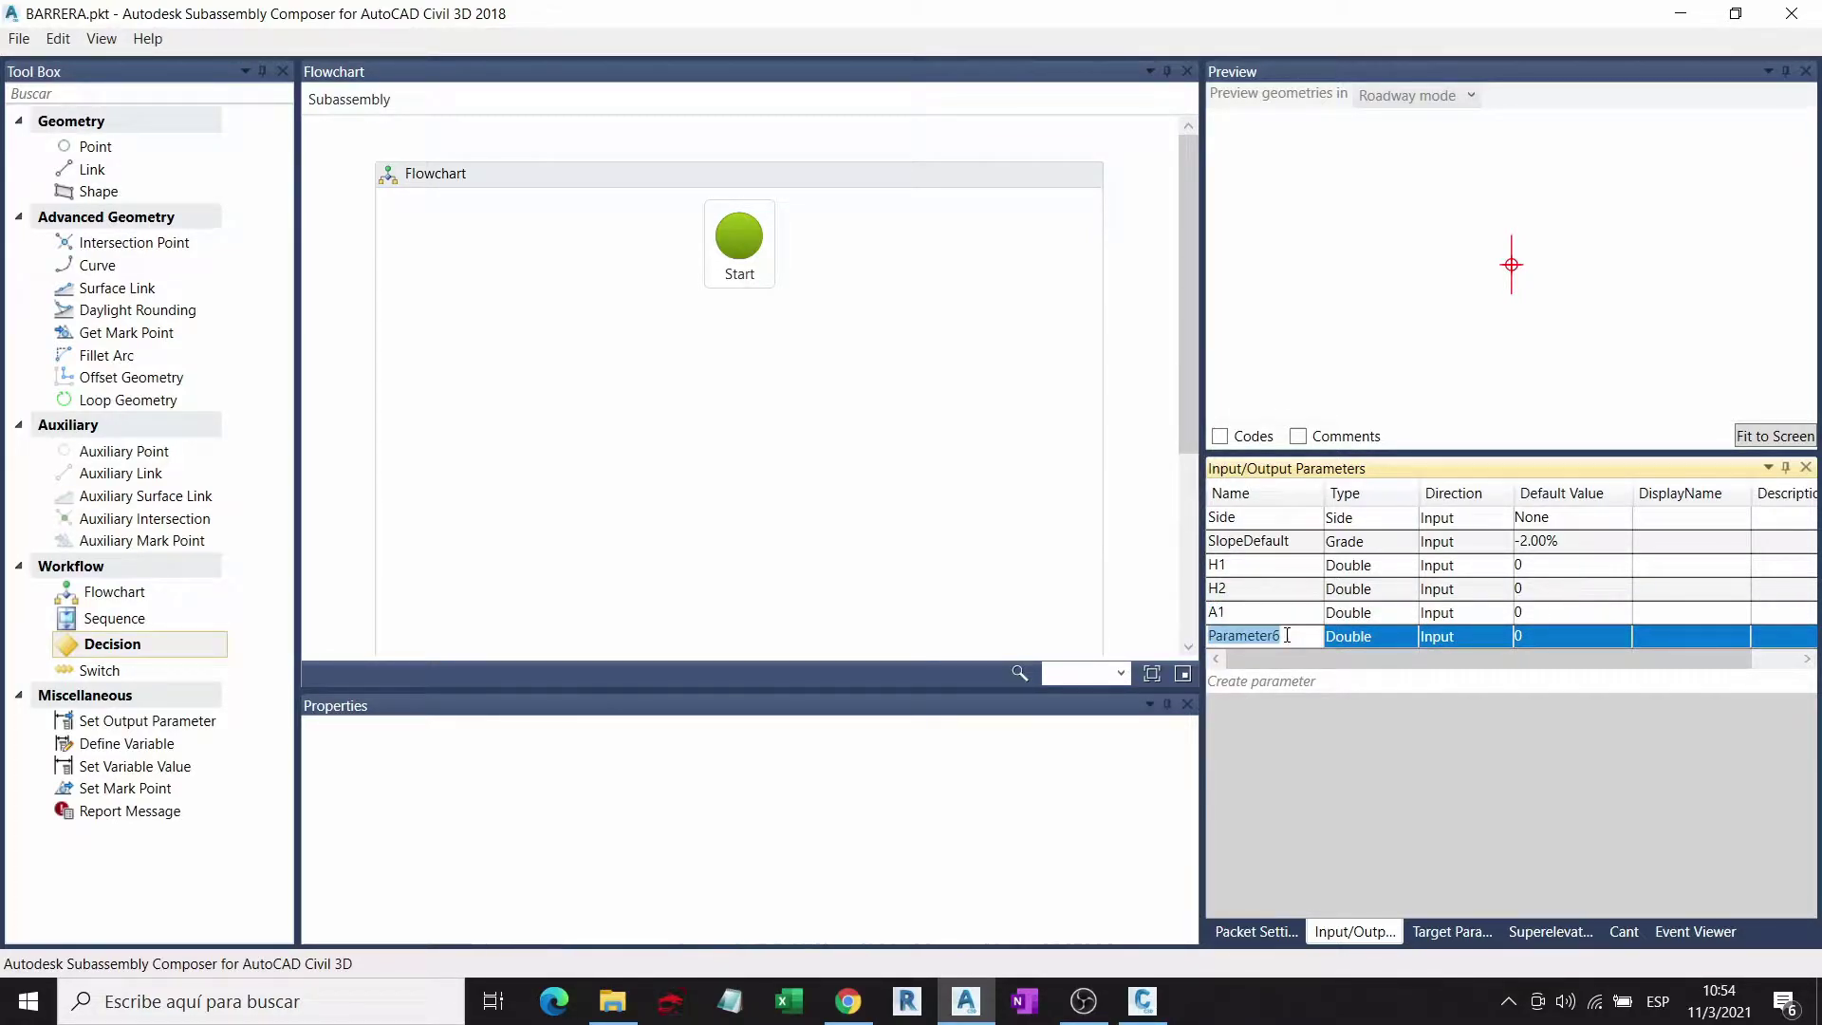
pyautogui.write('A2')
# Step: Set default values: H1 0.4, H2 1, A1 0.4 and A2 0.2
pyautogui.click(1567, 563)
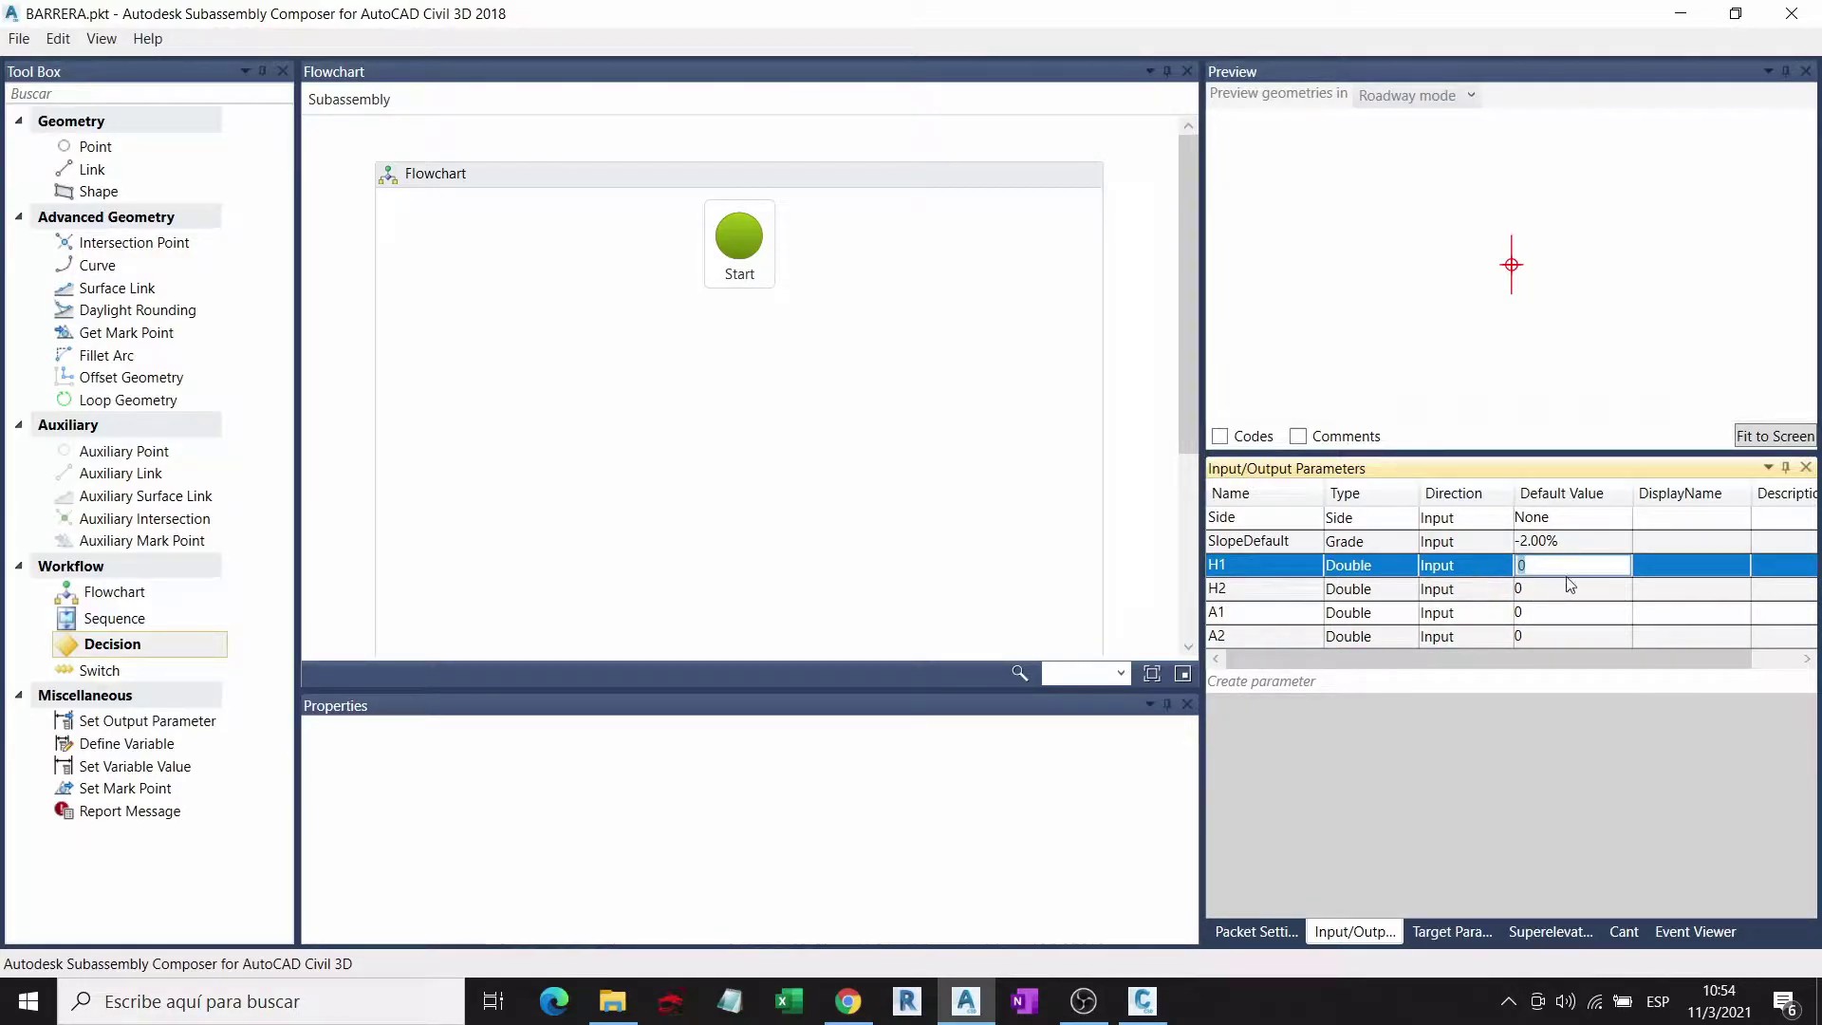
pyautogui.write('0.6')
pyautogui.click(1570, 585)
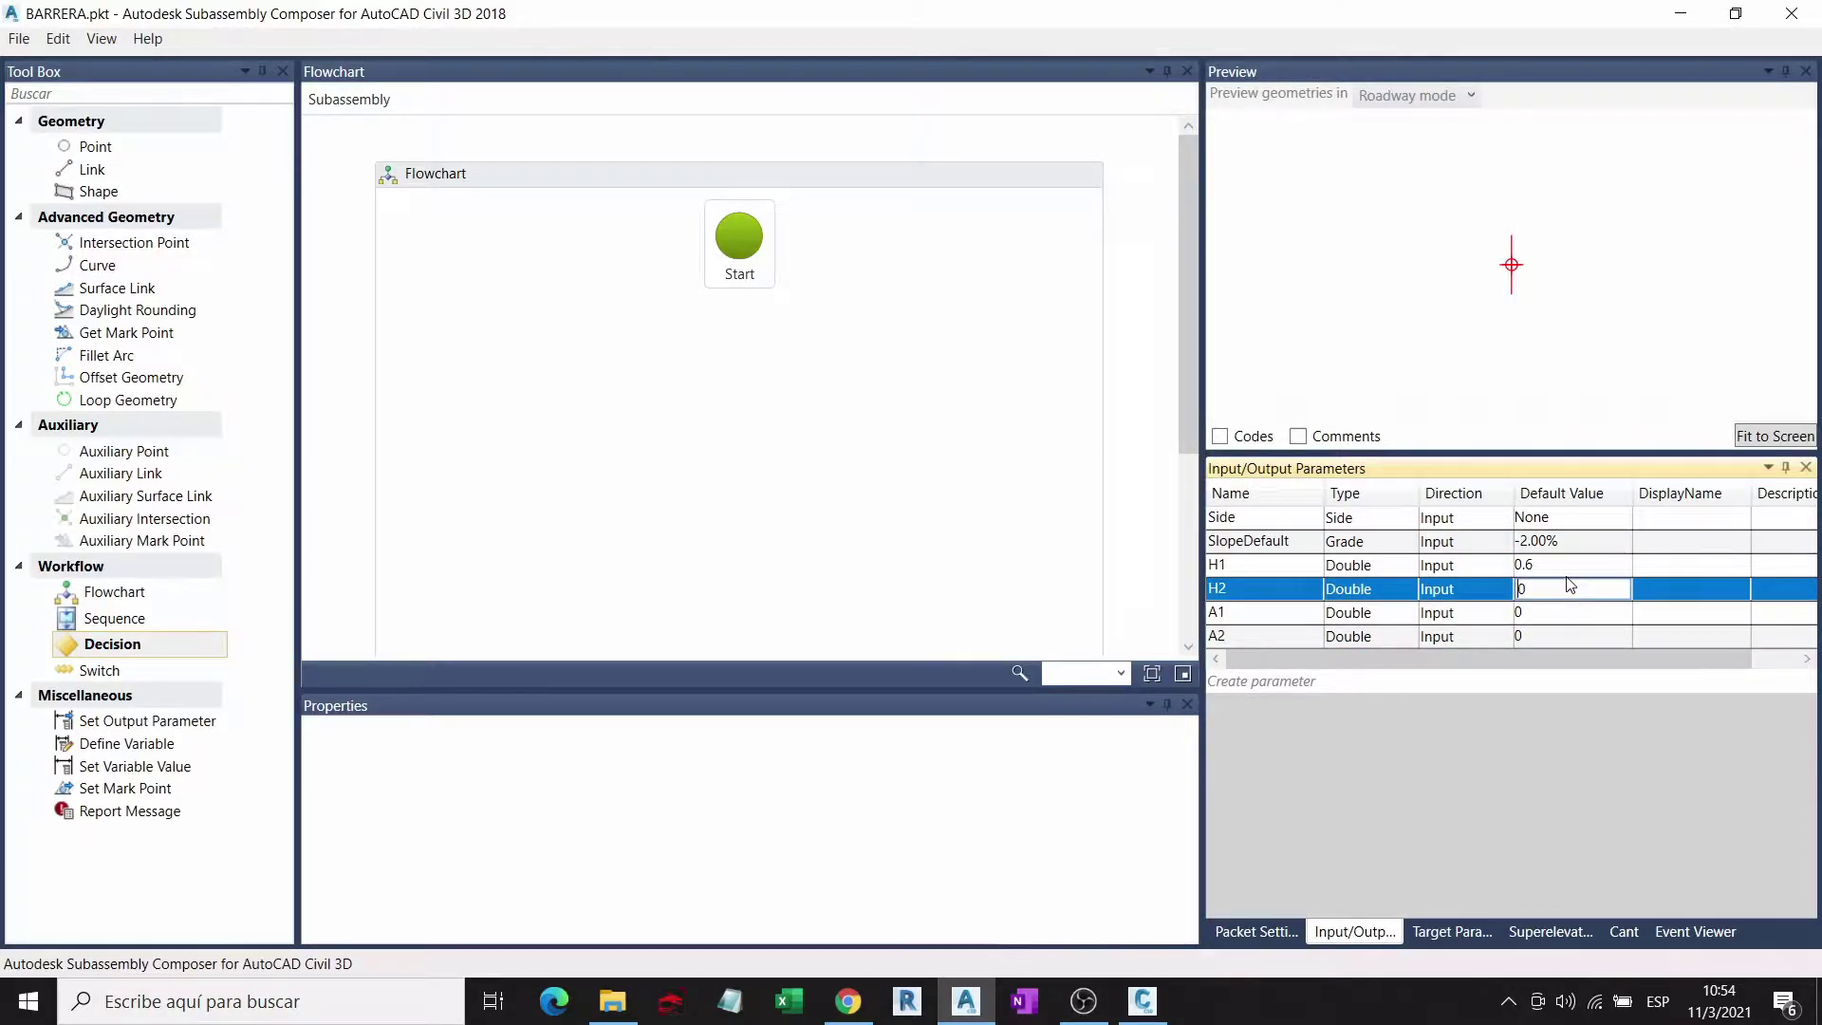
pyautogui.click(1538, 569)
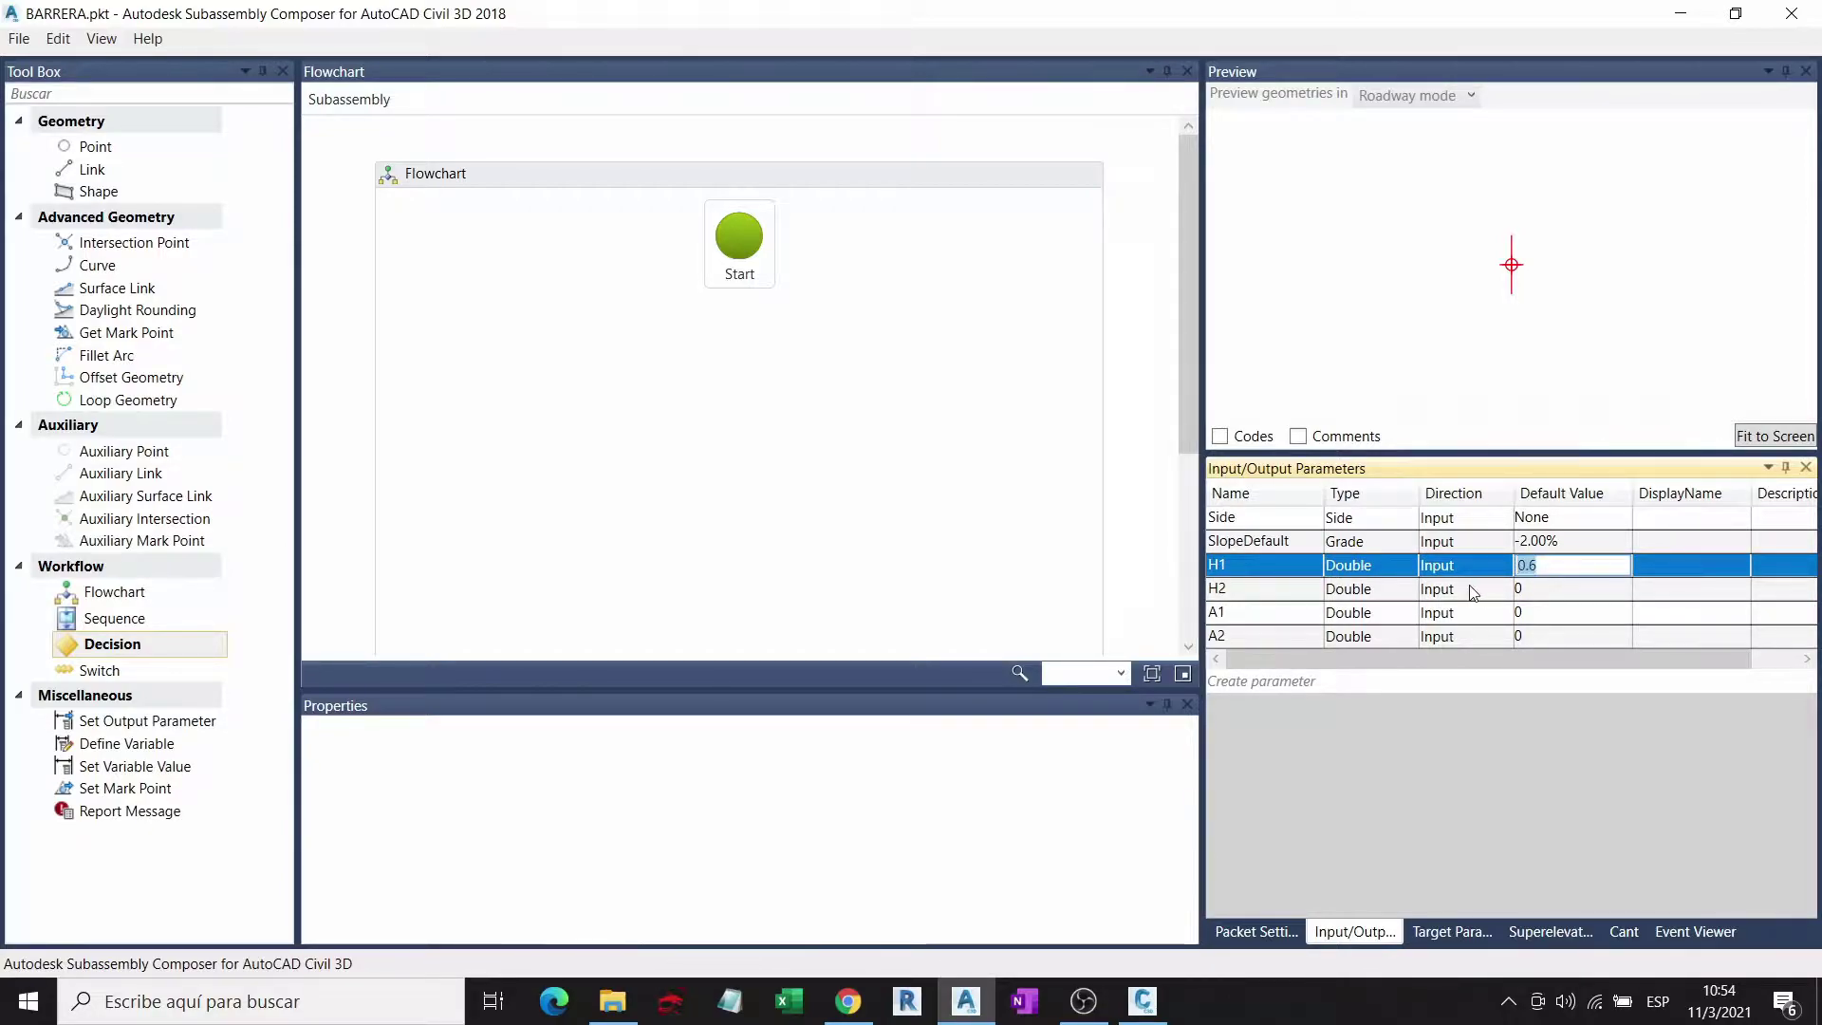
pyautogui.write('0.4')
pyautogui.press('Return')
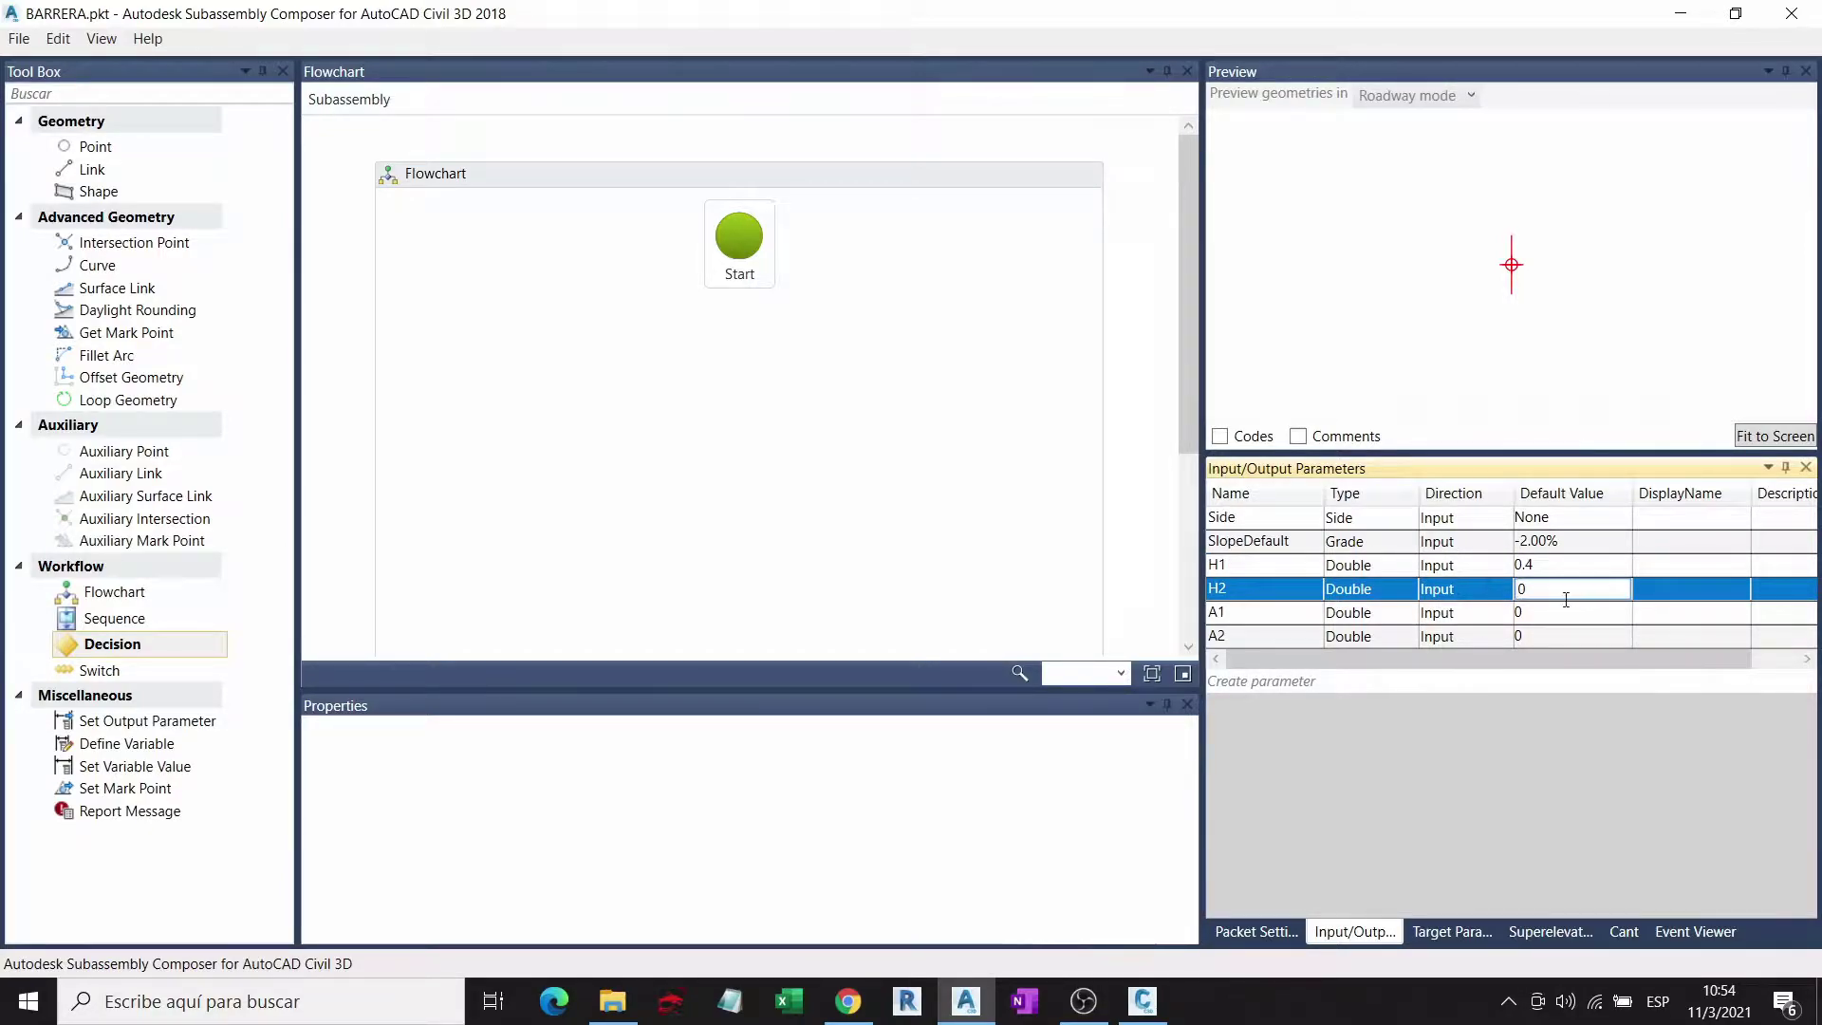
pyautogui.write('1')
pyautogui.press('Return')
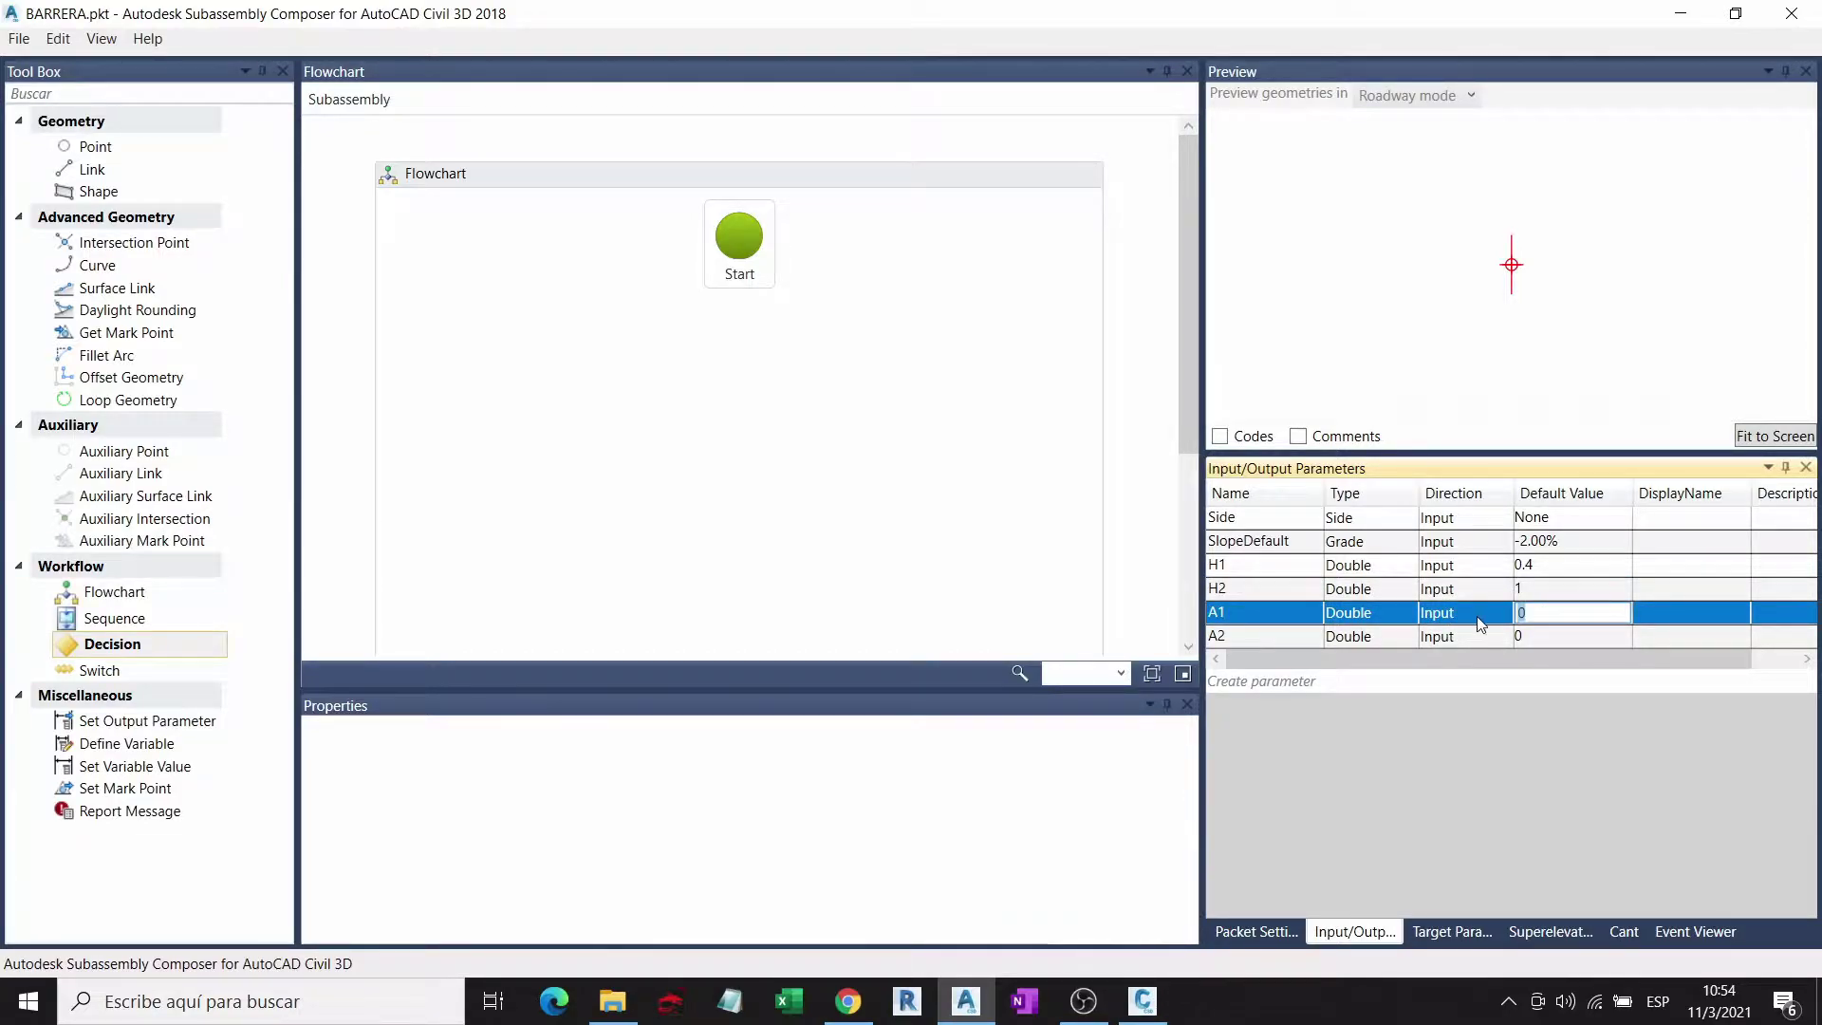
pyautogui.write('0.4')
pyautogui.press('Return')
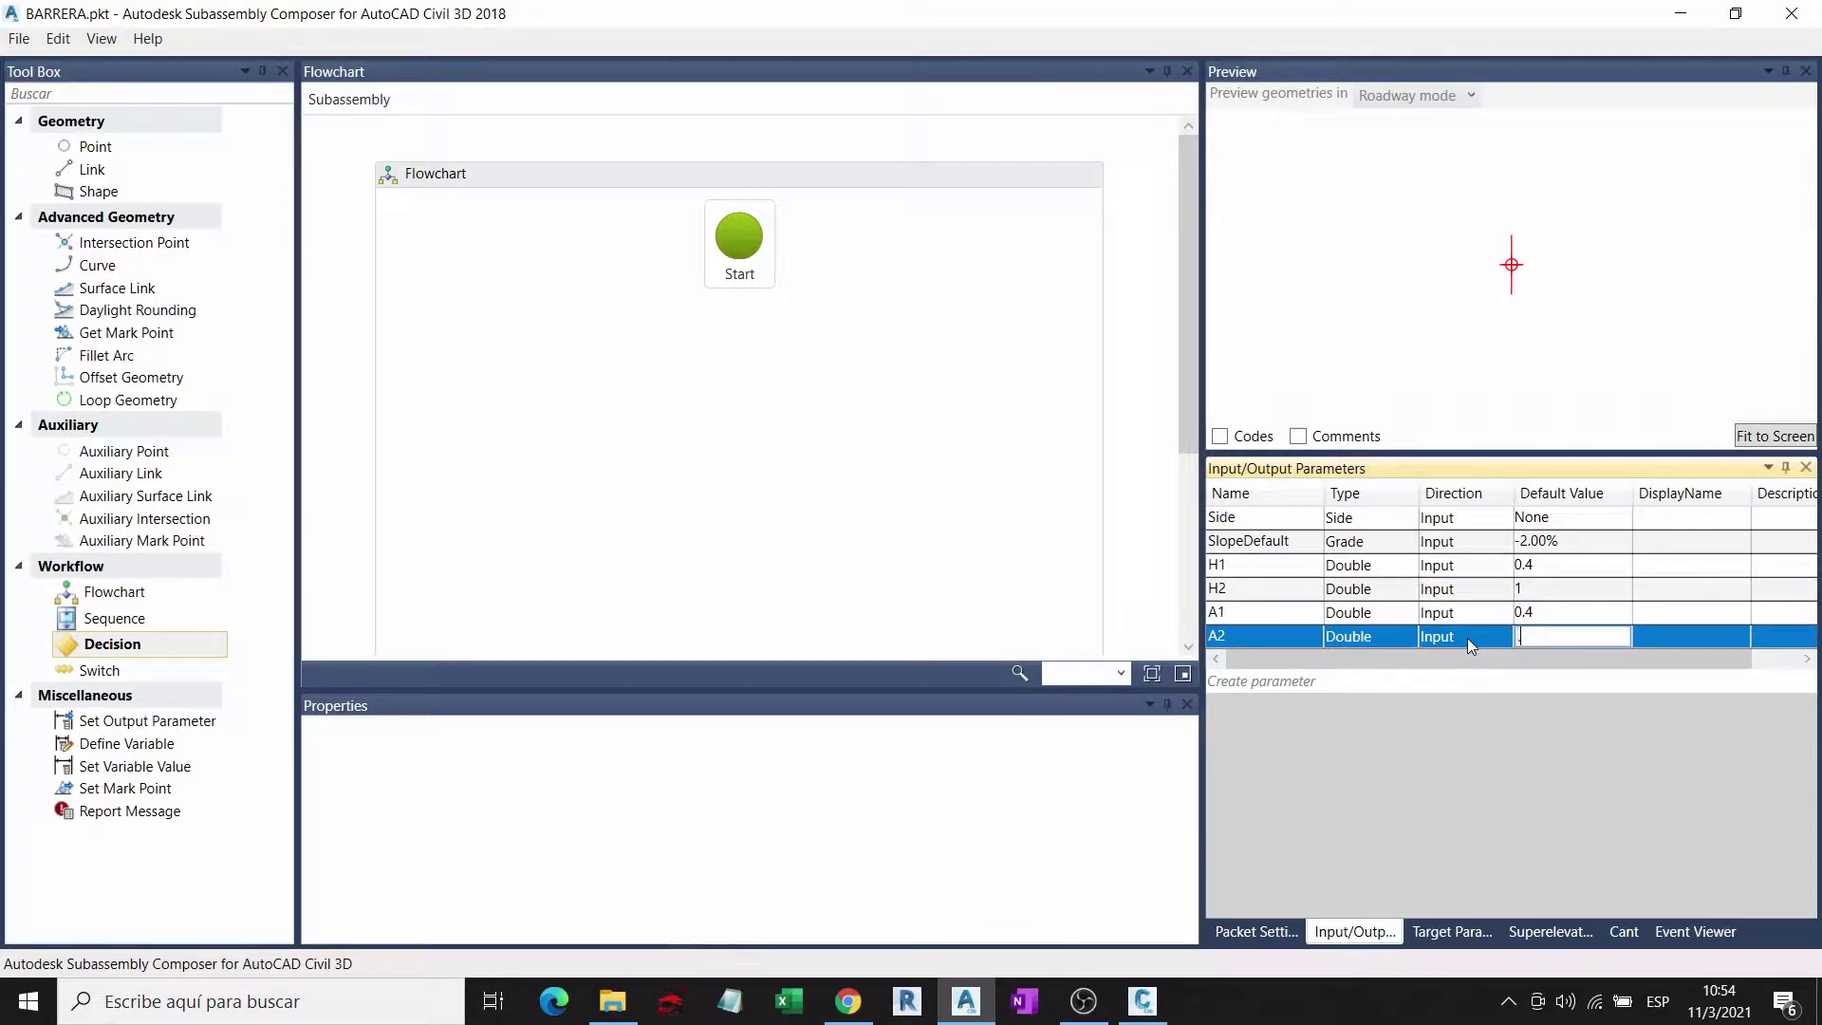
pyautogui.write('0.2')
pyautogui.press('Return')
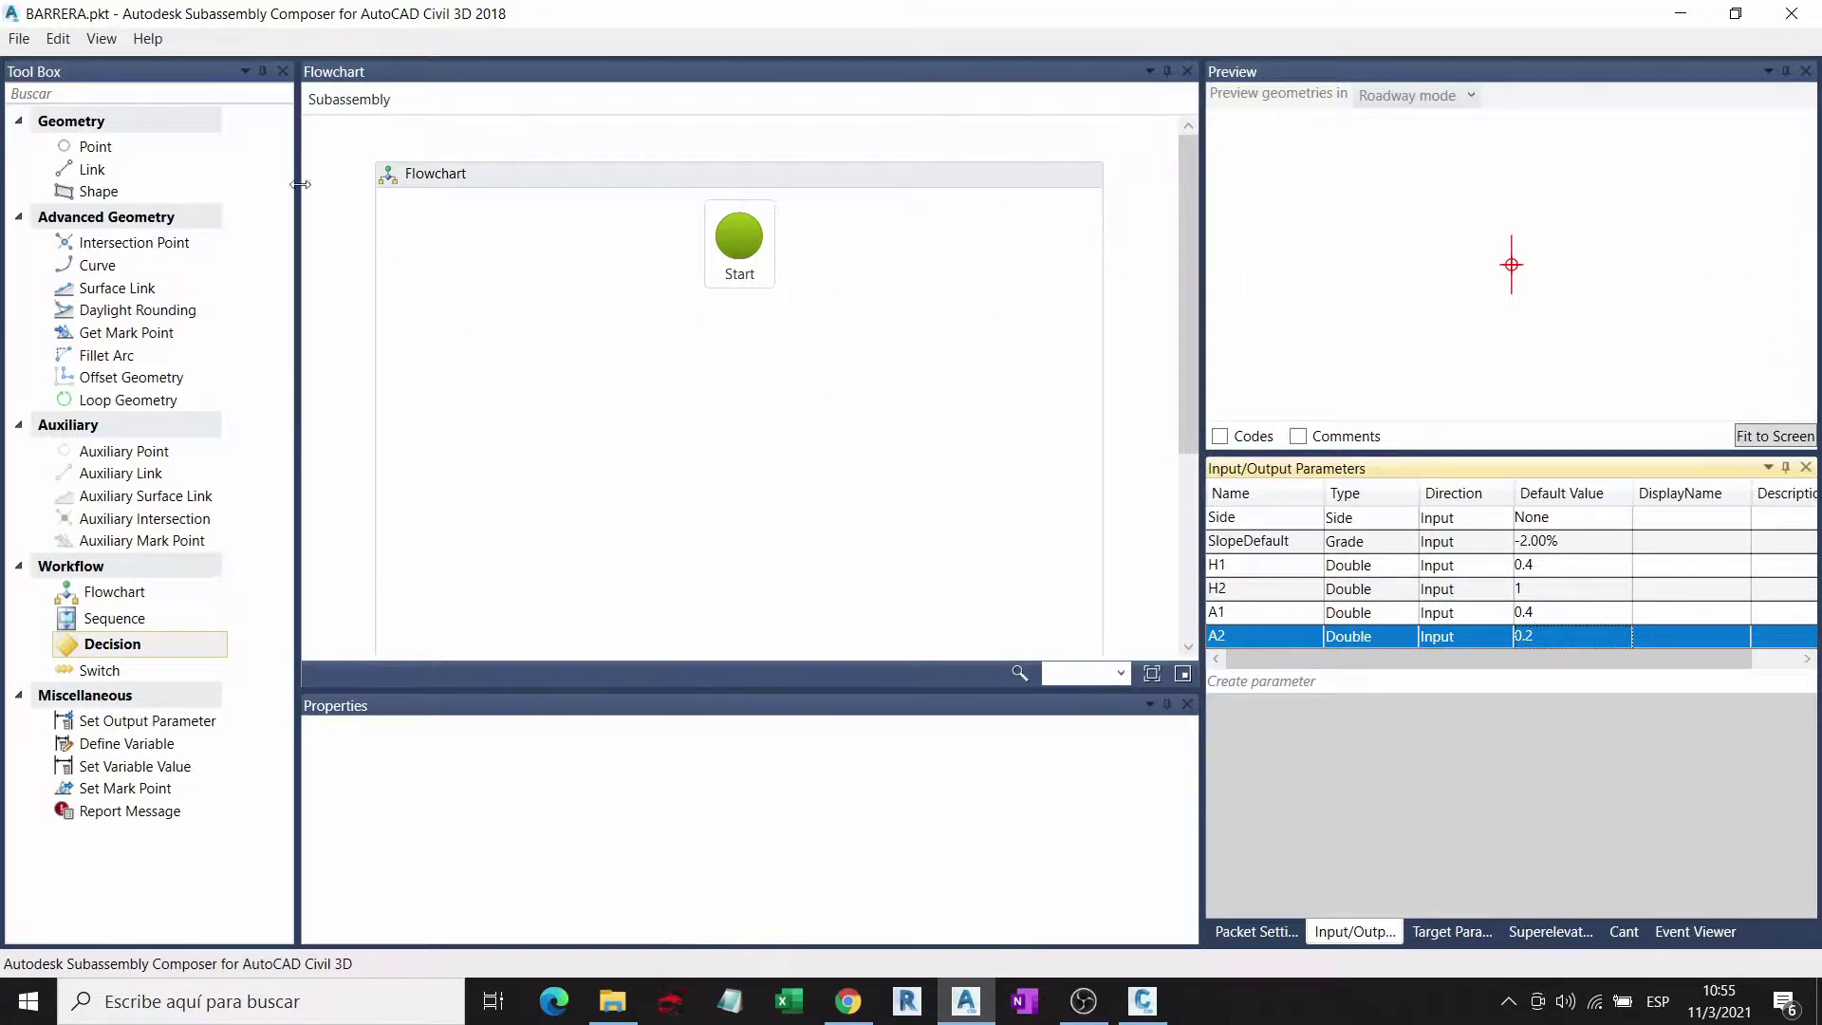
# Step: Add point P1 to the flowchart directly after Start
pyautogui.moveTo(95, 145); pyautogui.dragTo(767, 412)
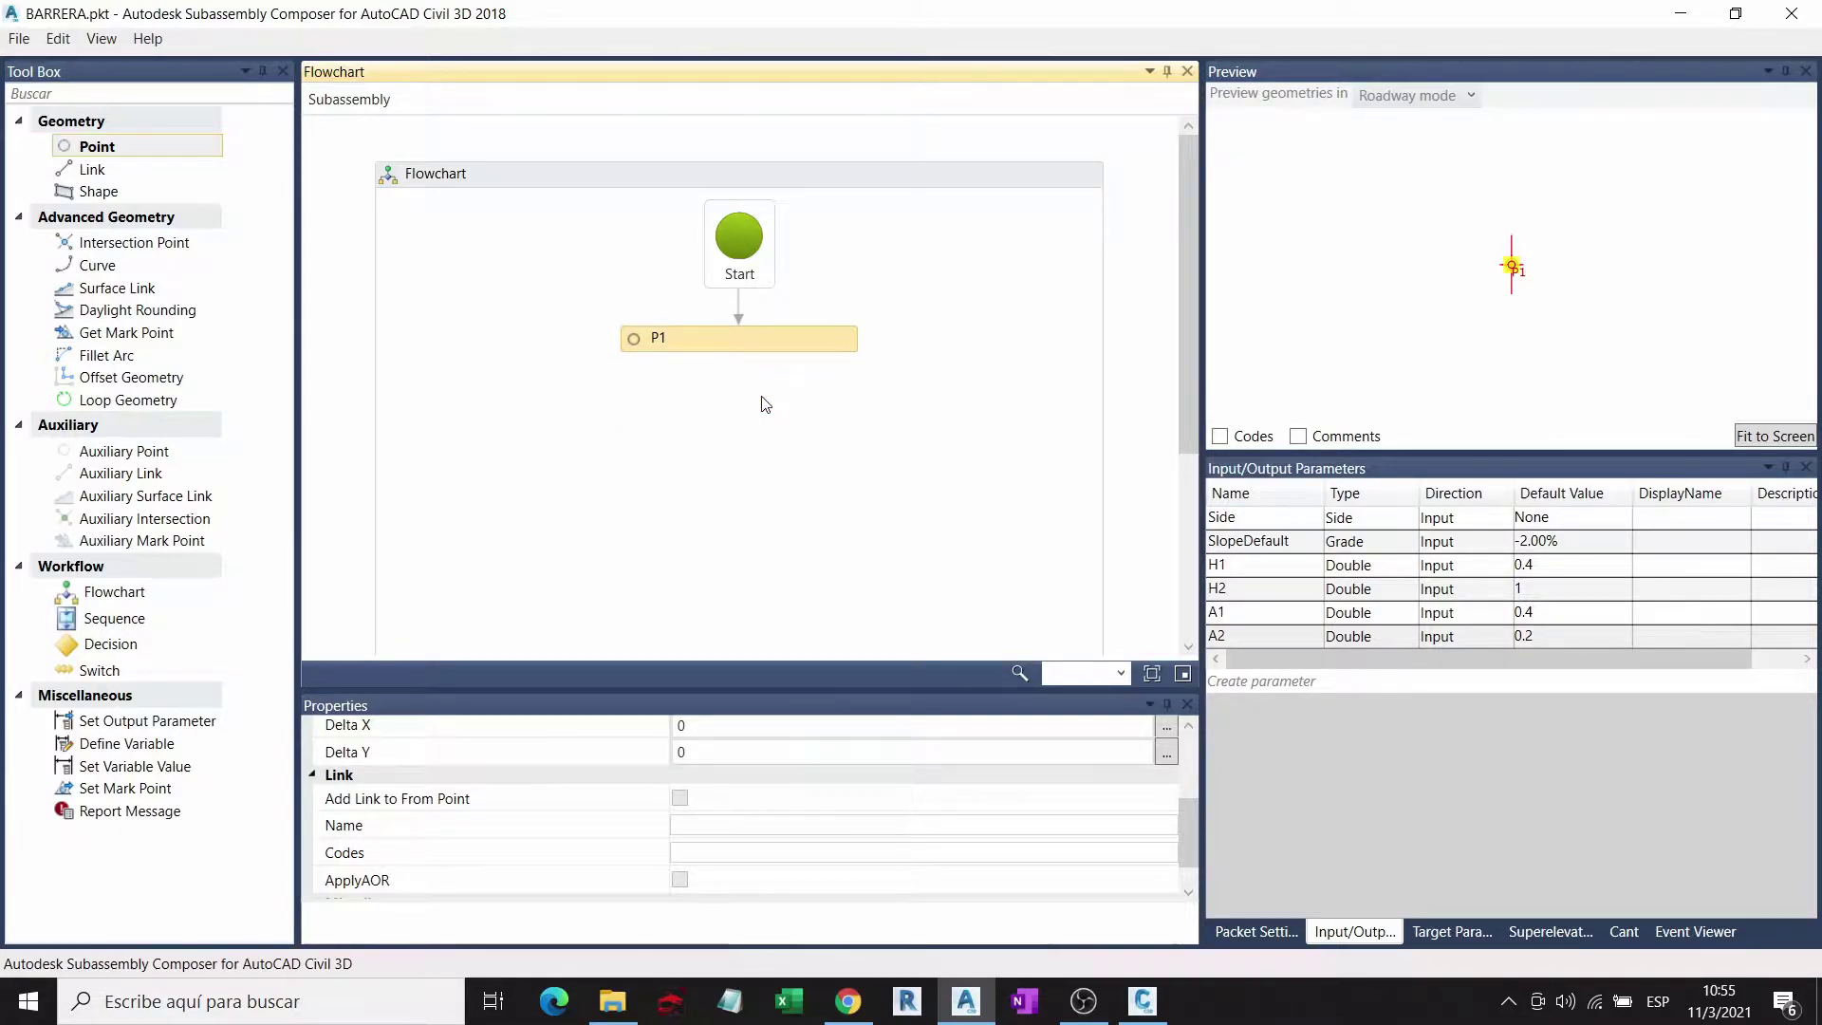
pyautogui.click(813, 500)
pyautogui.scroll(-1, 813, 500)
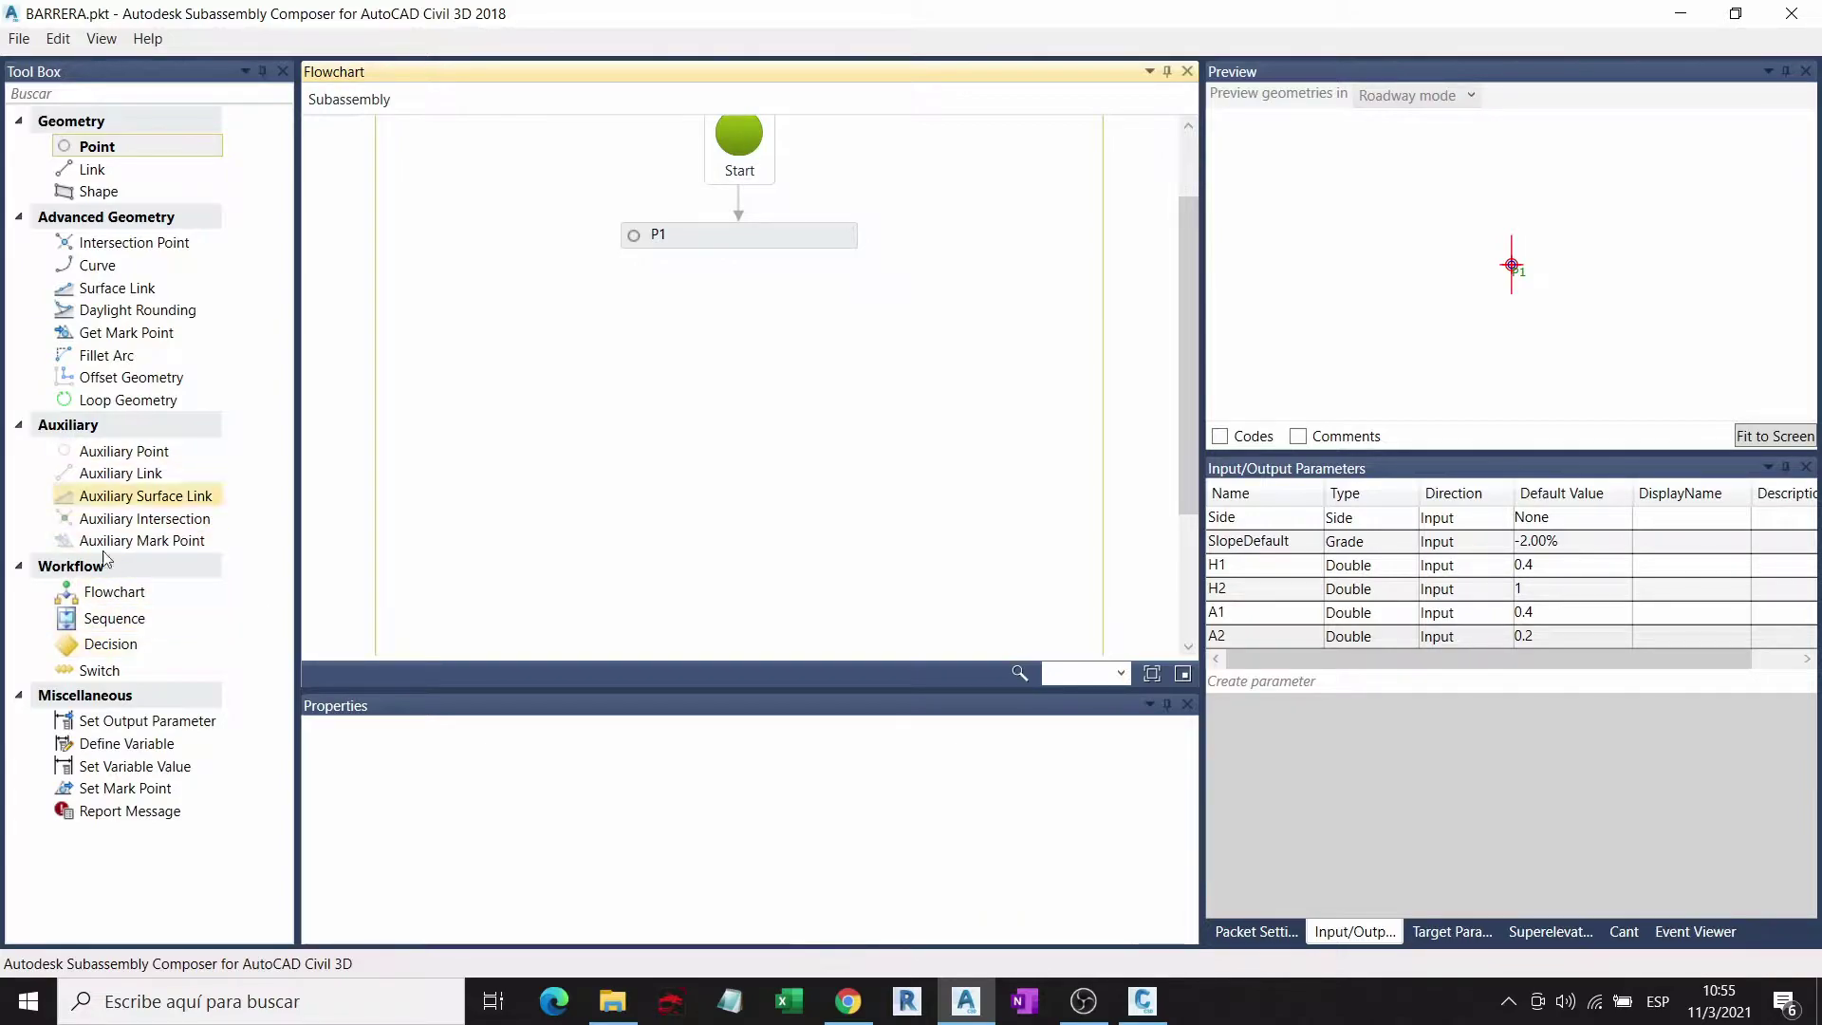
# Step: Add a sequence below P1, name it Aux point, and open it
pyautogui.click(123, 621)
pyautogui.moveTo(130, 631); pyautogui.dragTo(759, 327)
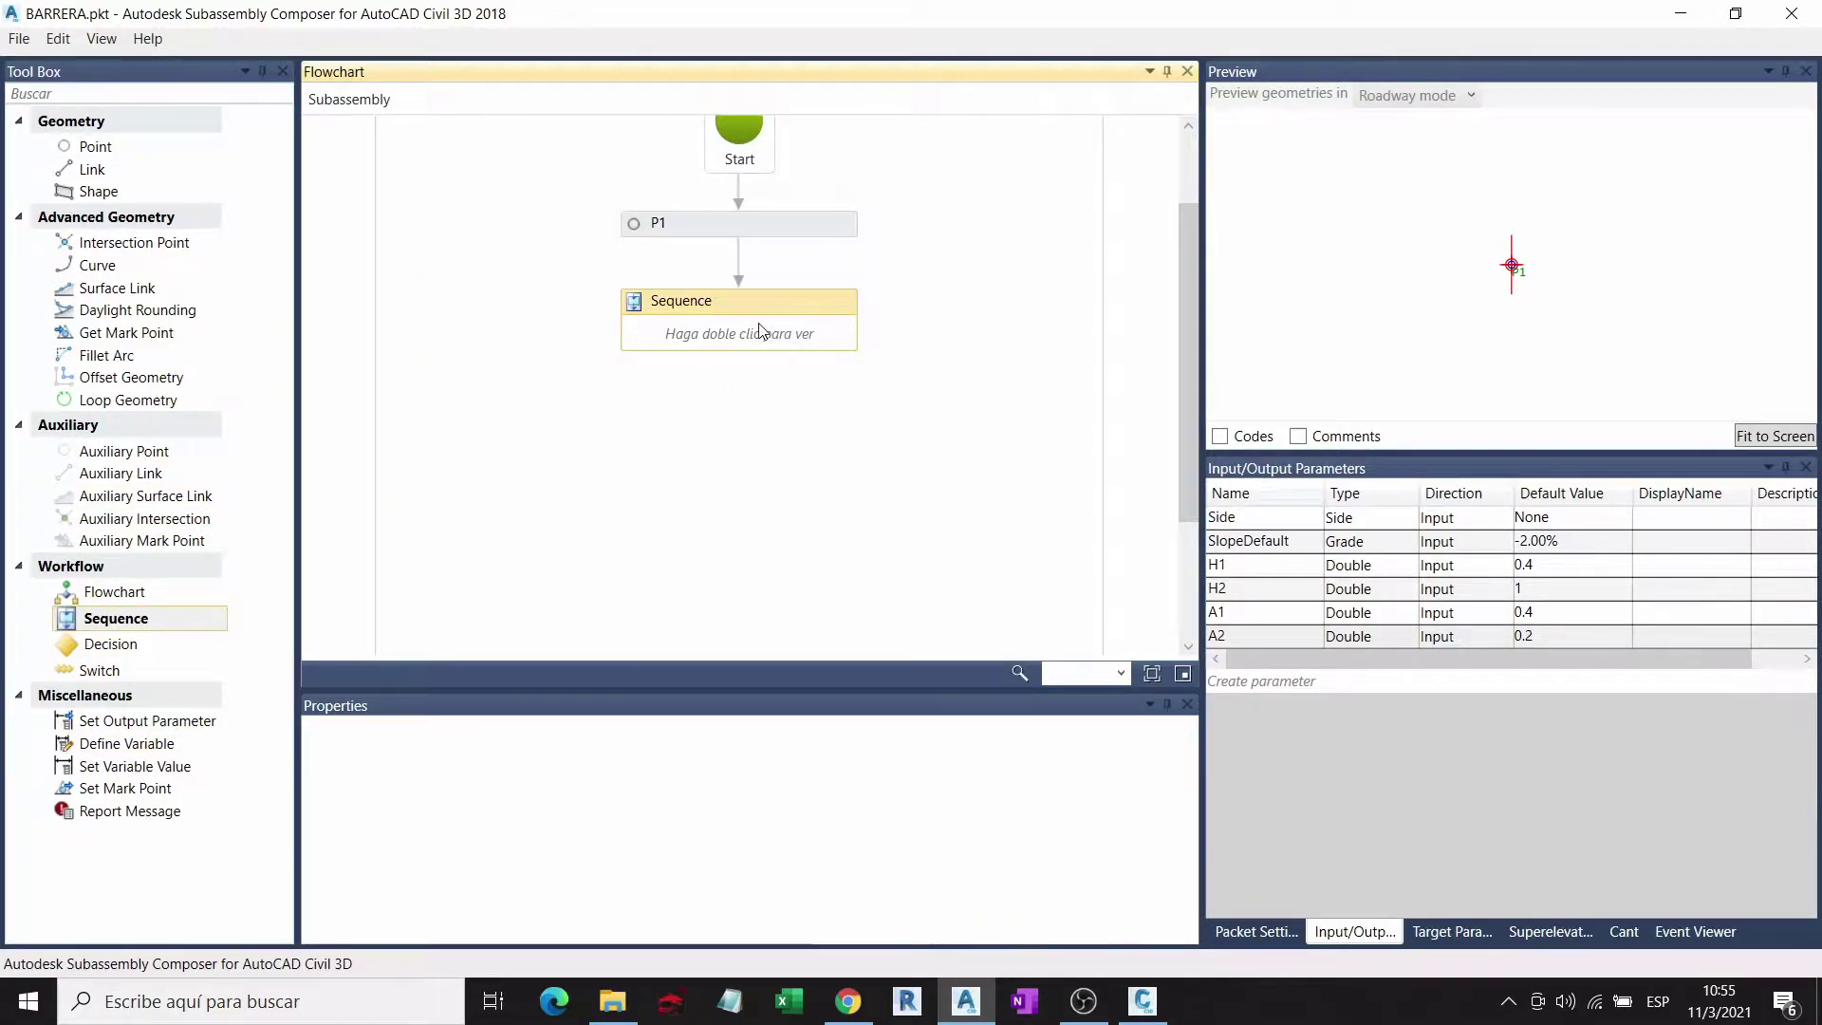
pyautogui.click(671, 304)
pyautogui.write('a')
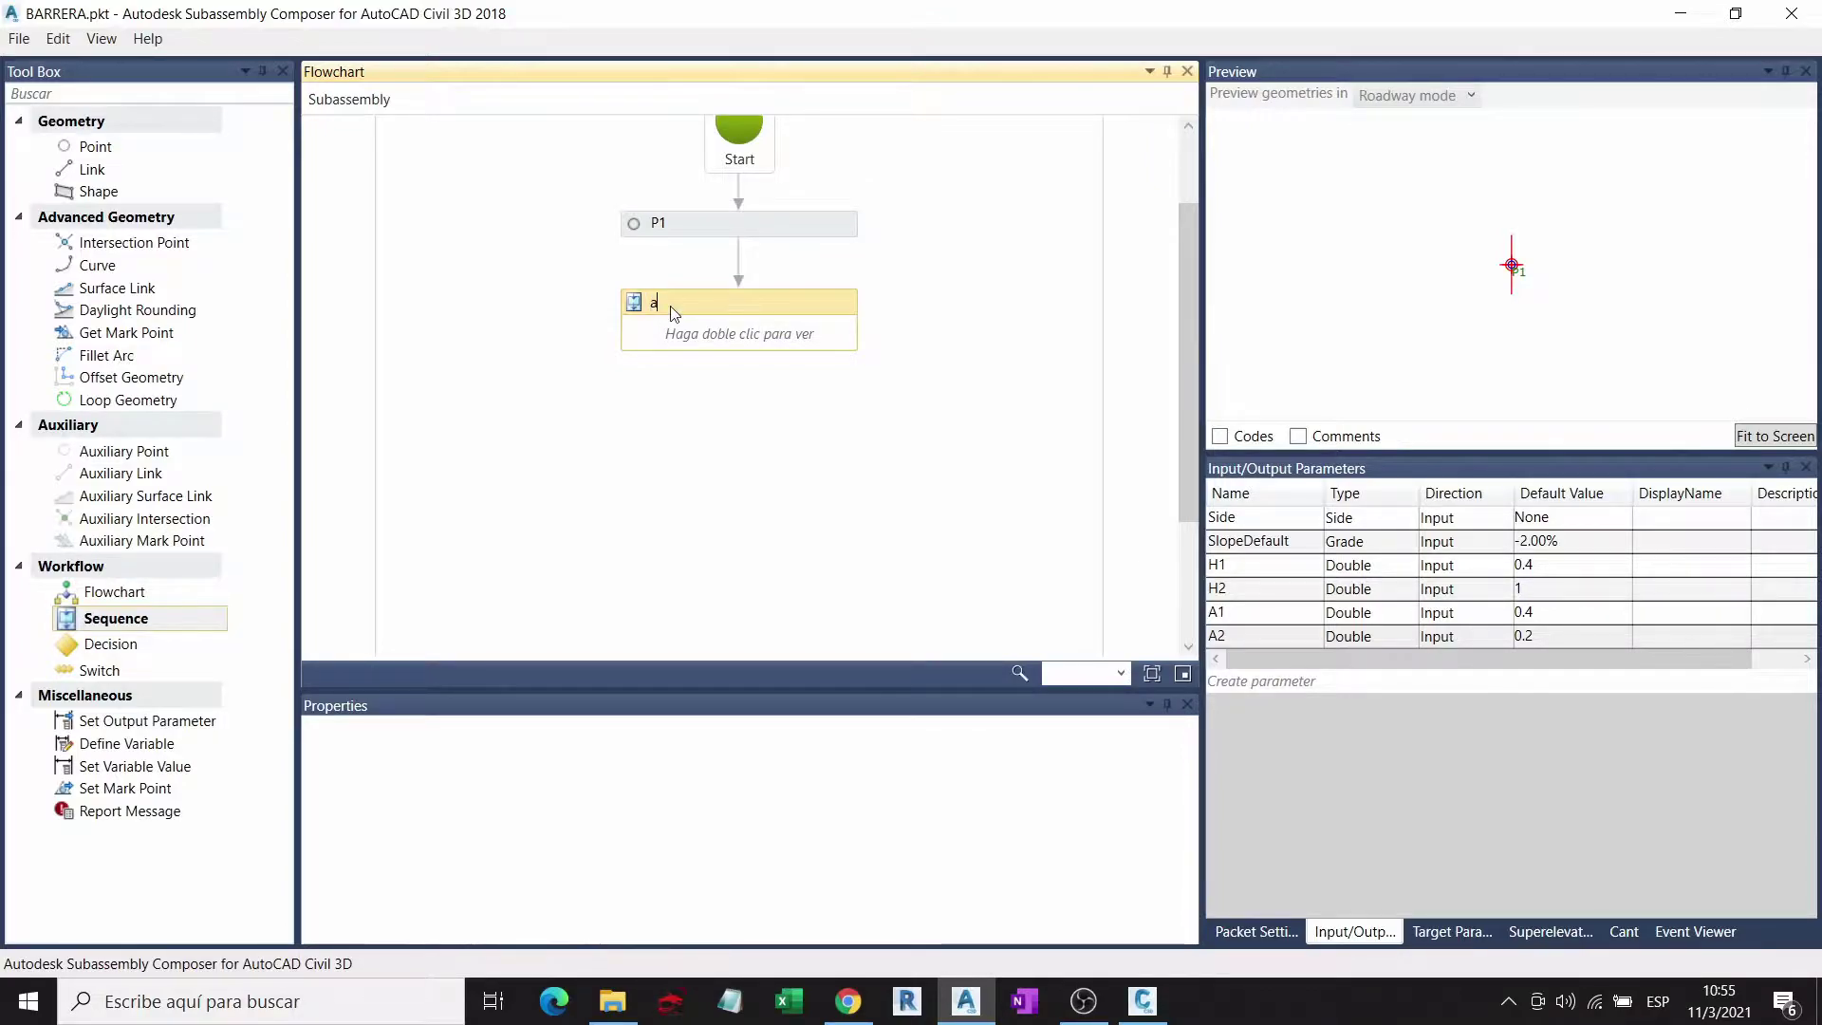
pyautogui.write('UX pO')
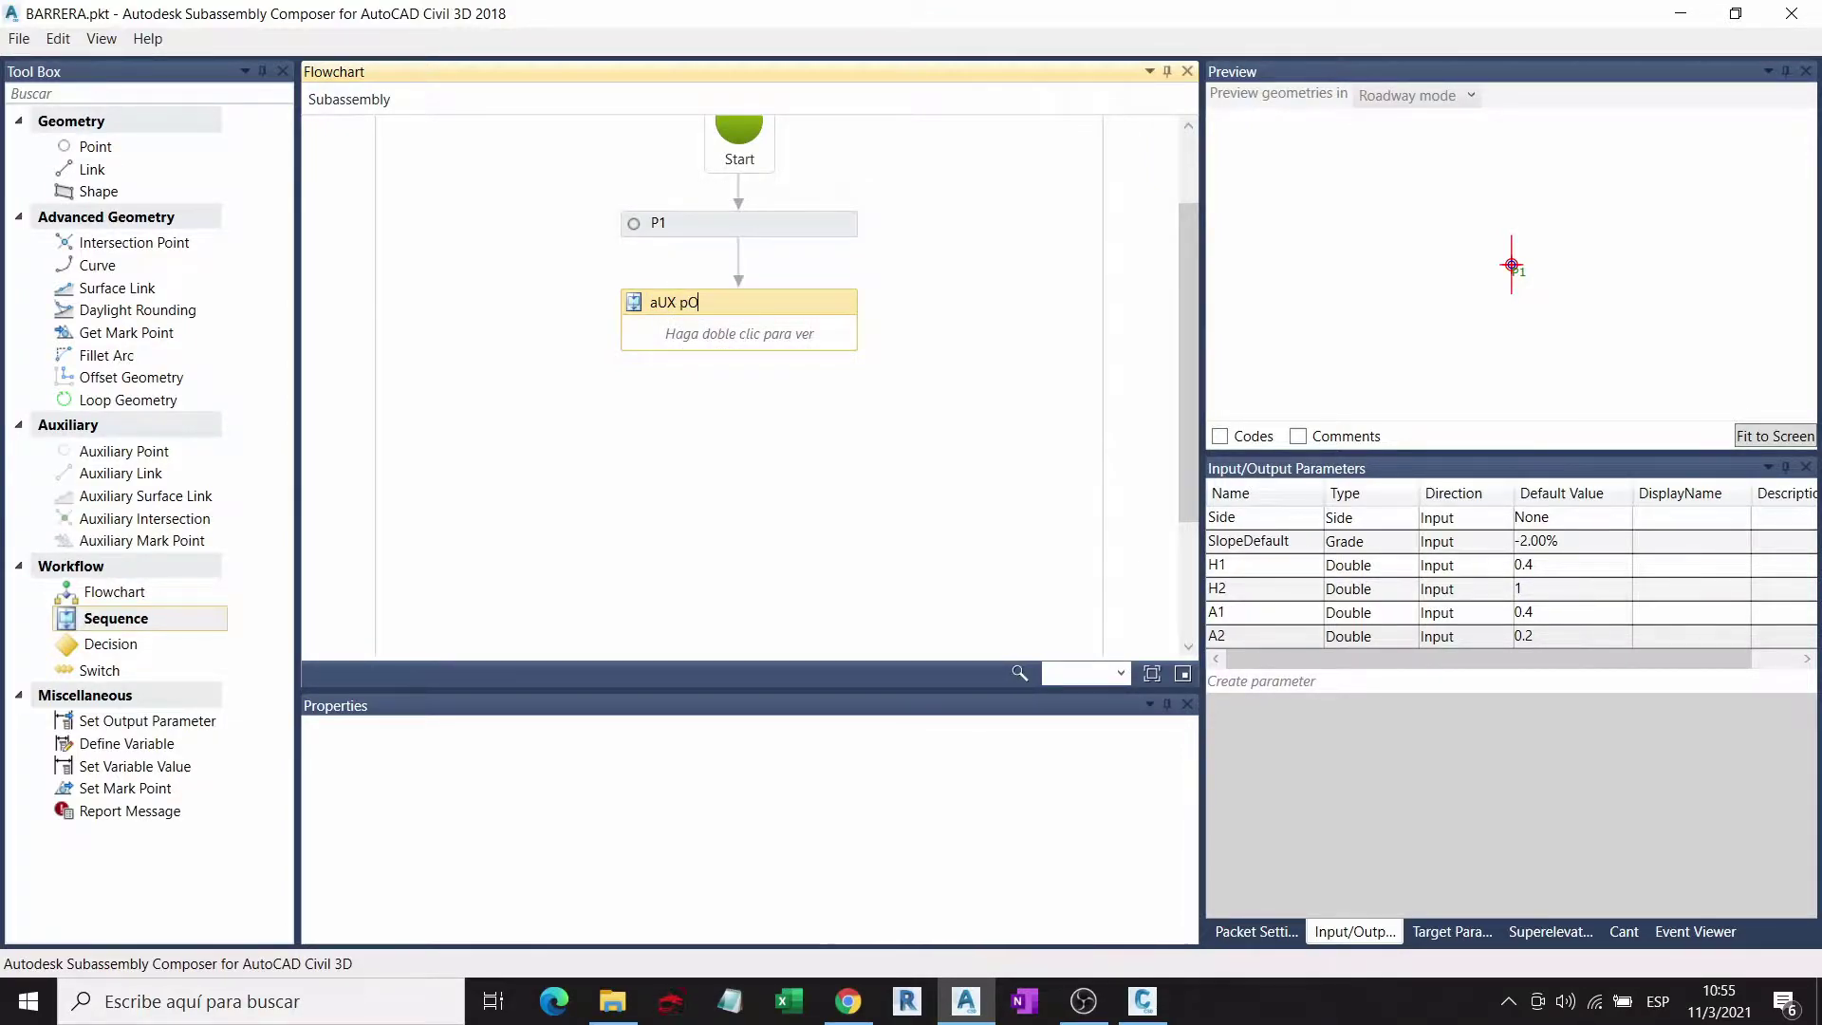
pyautogui.press('BackSpace')
pyautogui.press('BackSpace')
pyautogui.press('BackSpace')
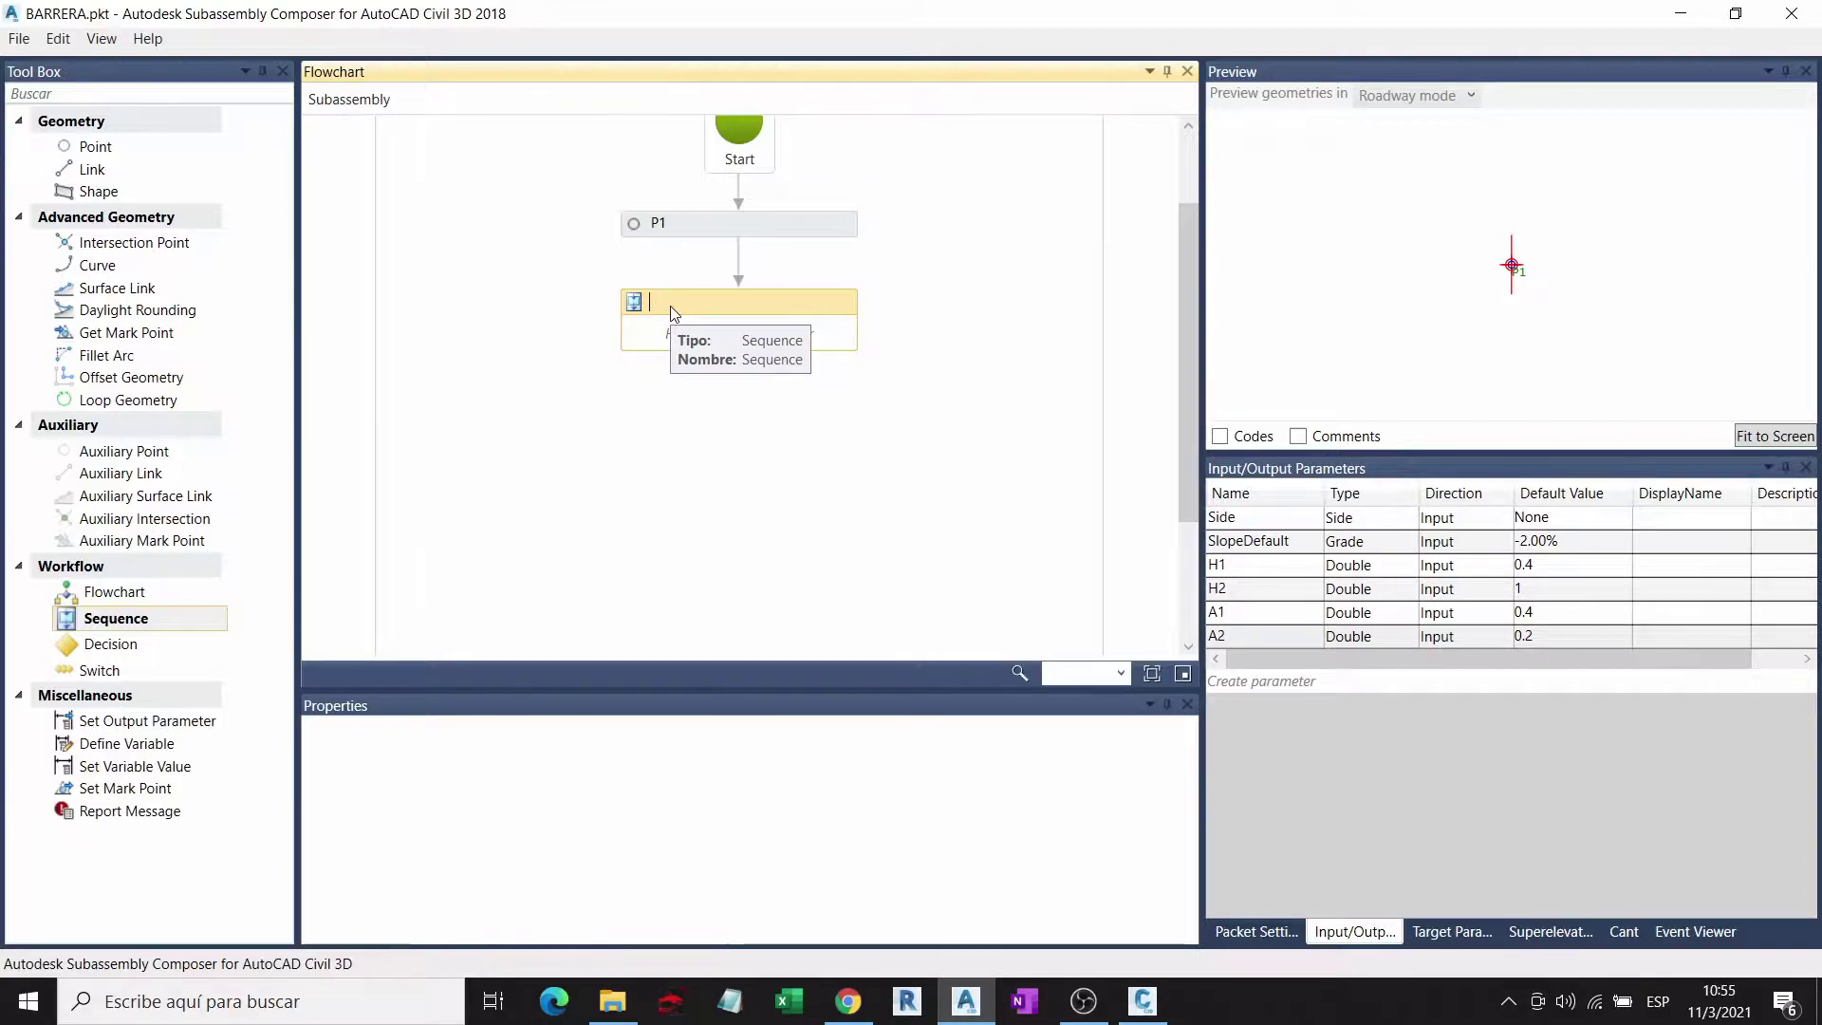
pyautogui.write('Au')
pyautogui.write('x point')
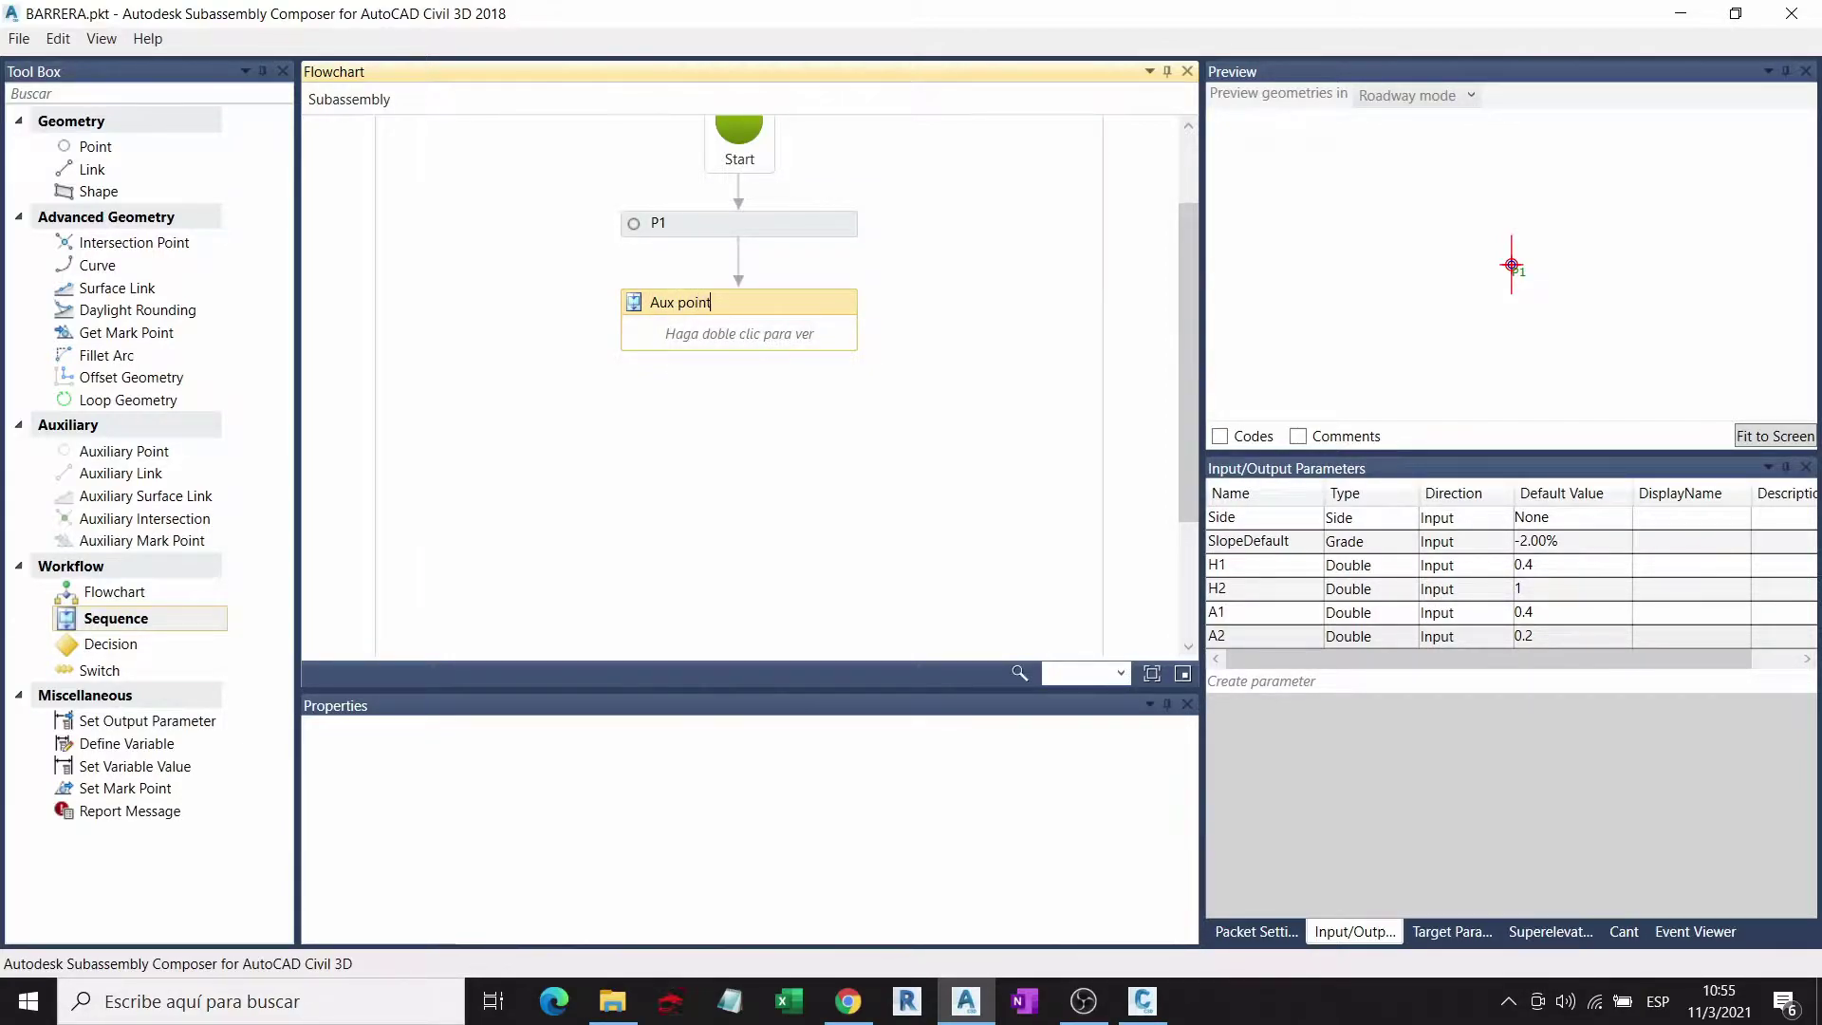
pyautogui.doubleClick(753, 317)
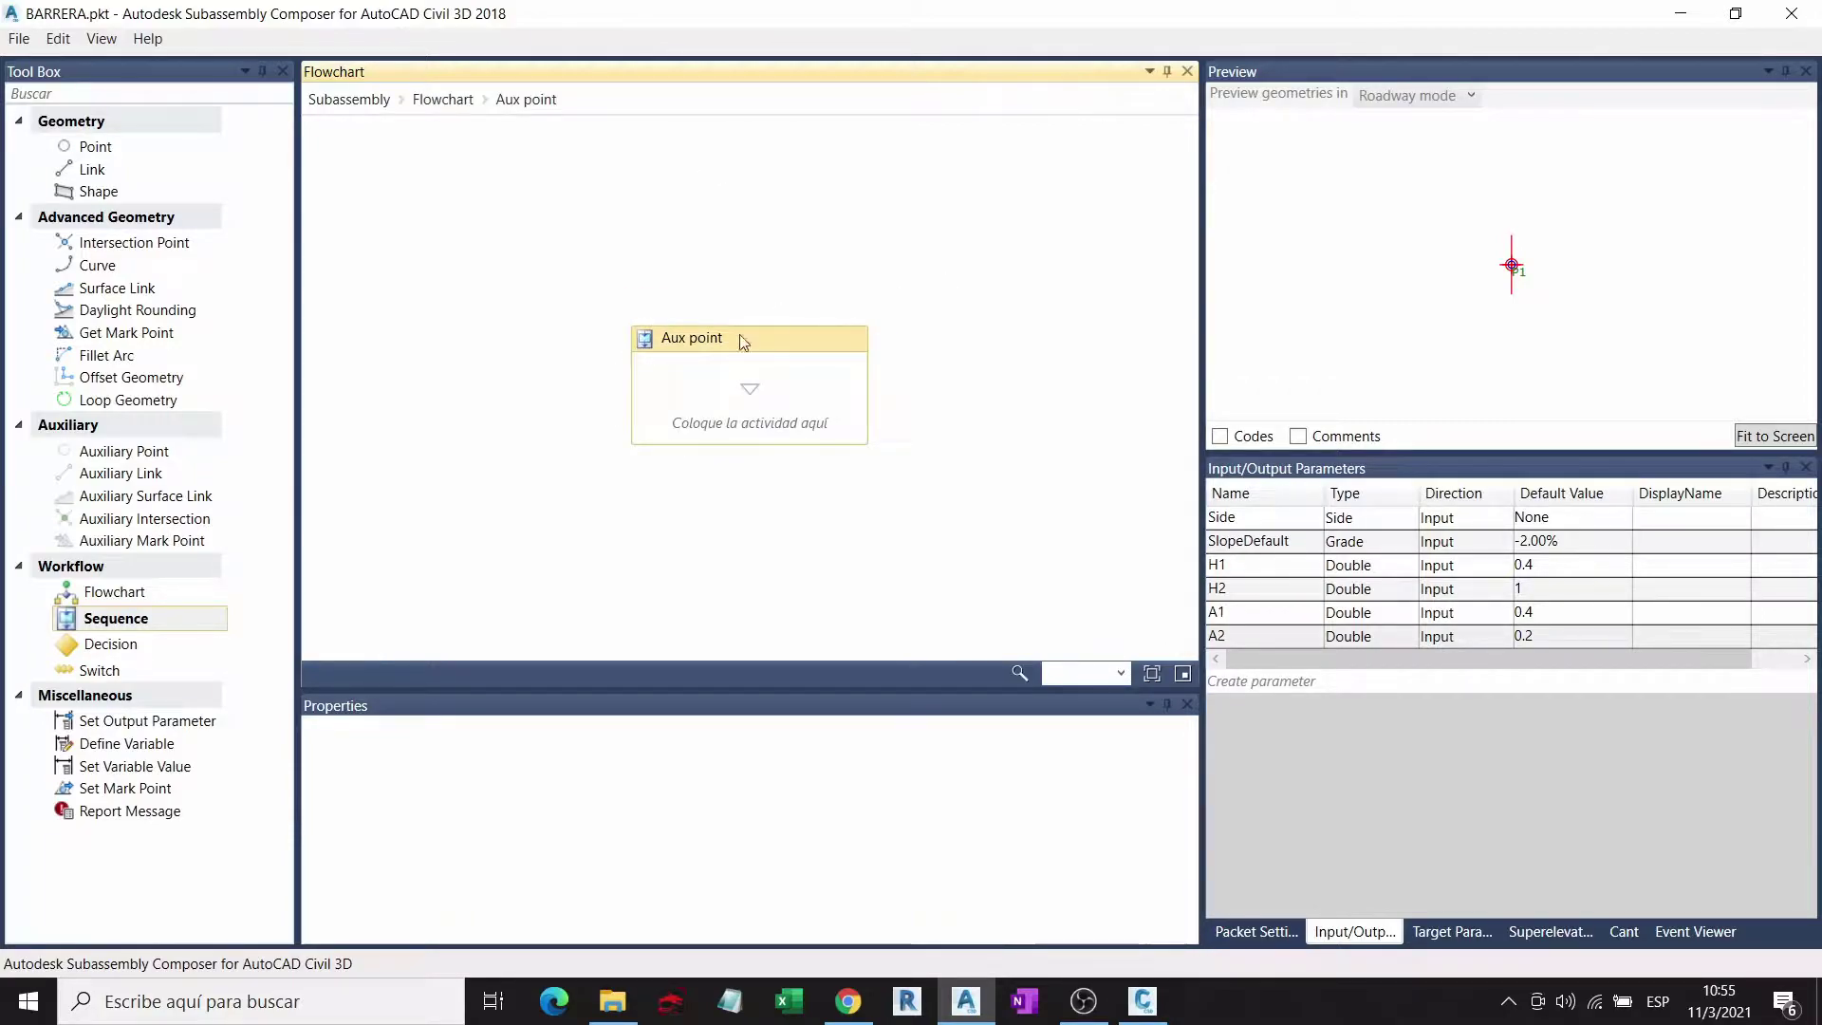
# Step: Place auxiliary point AP1 as Slope and Delta X from P1, slope SlopeDefault
pyautogui.moveTo(143, 452)
pyautogui.mouseDown()
pyautogui.moveTo(731, 359)
pyautogui.moveTo(750, 384)
pyautogui.mouseUp()
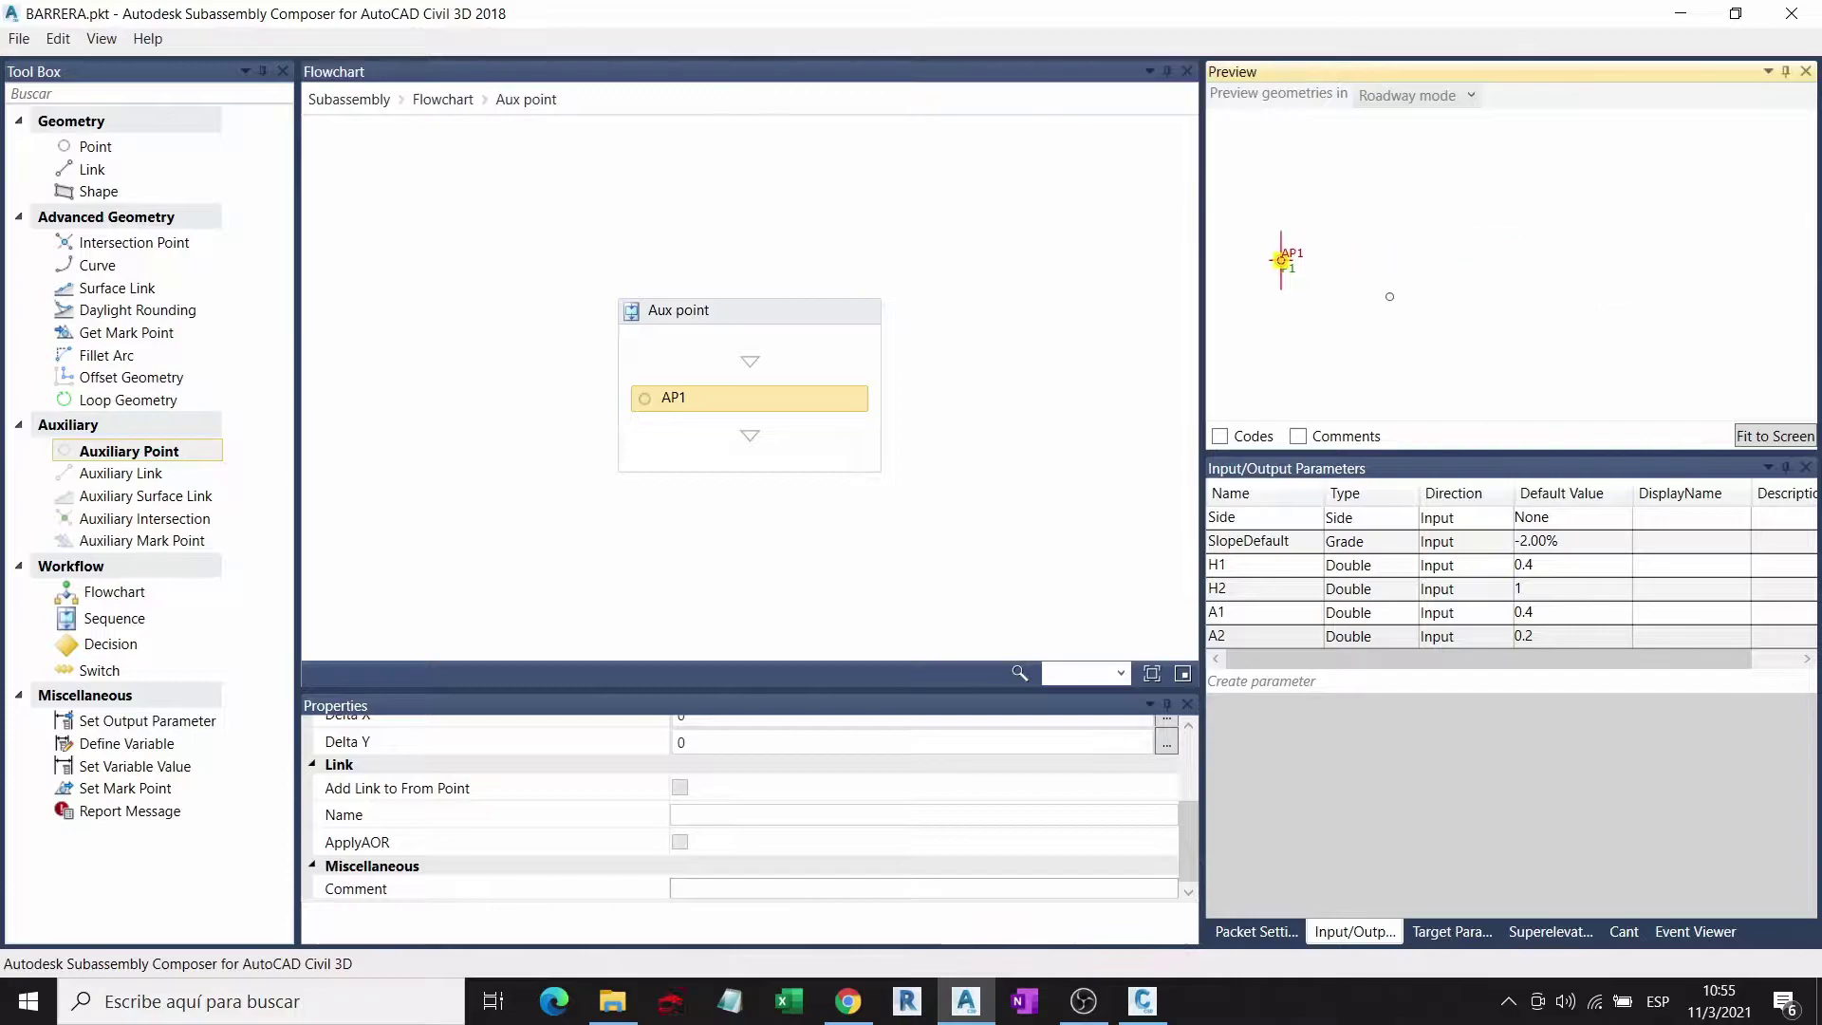
pyautogui.scroll(5, 787, 794)
pyautogui.click(784, 794)
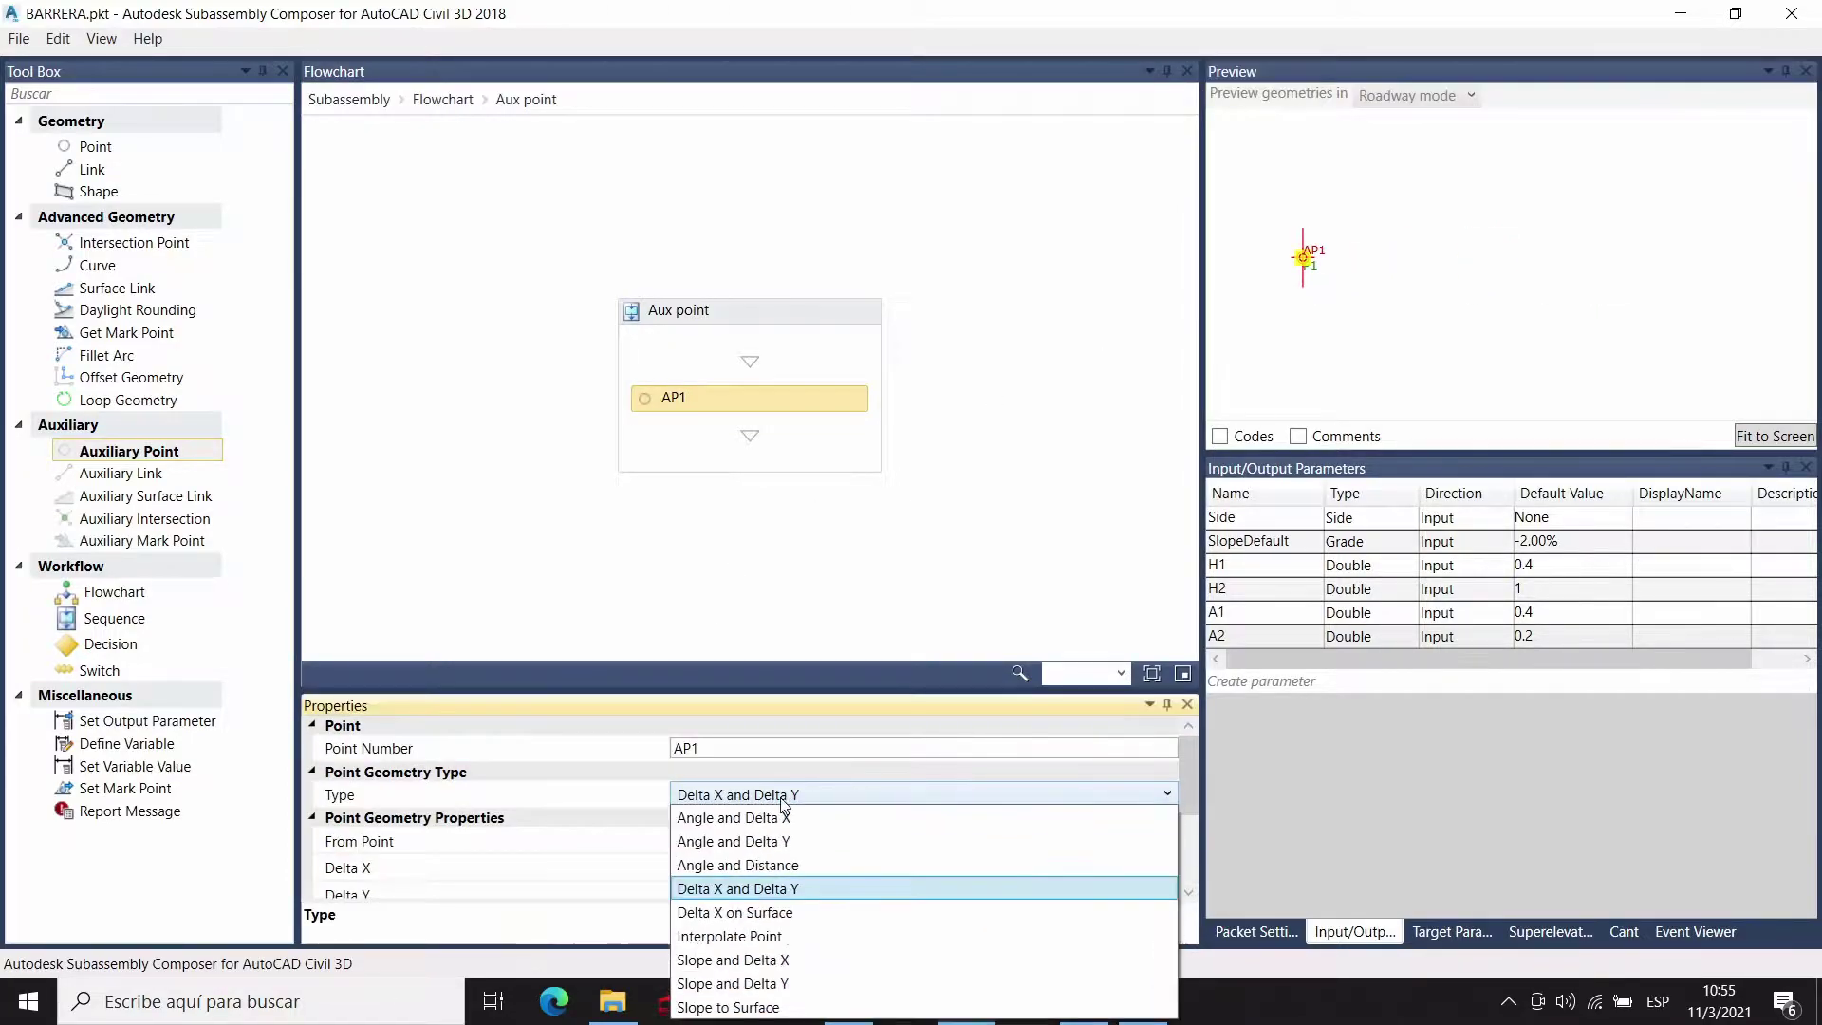
pyautogui.click(759, 959)
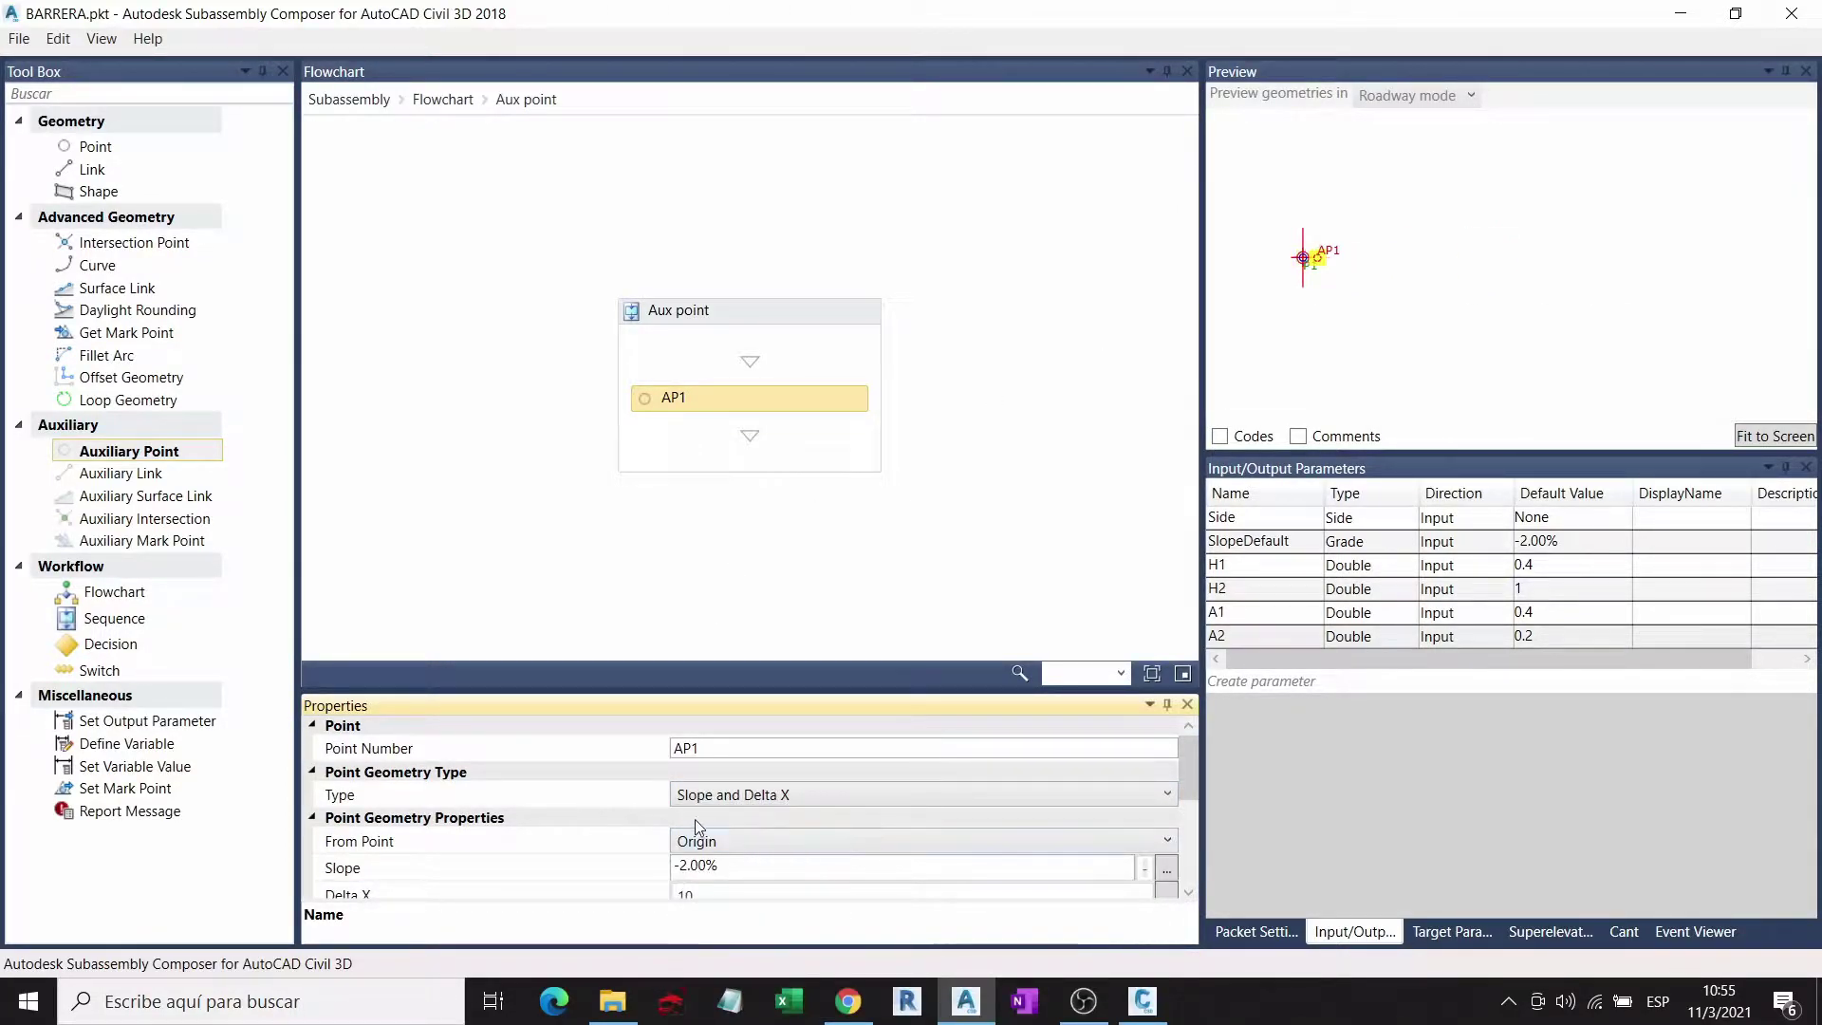
pyautogui.click(783, 848)
pyautogui.doubleClick(1301, 542)
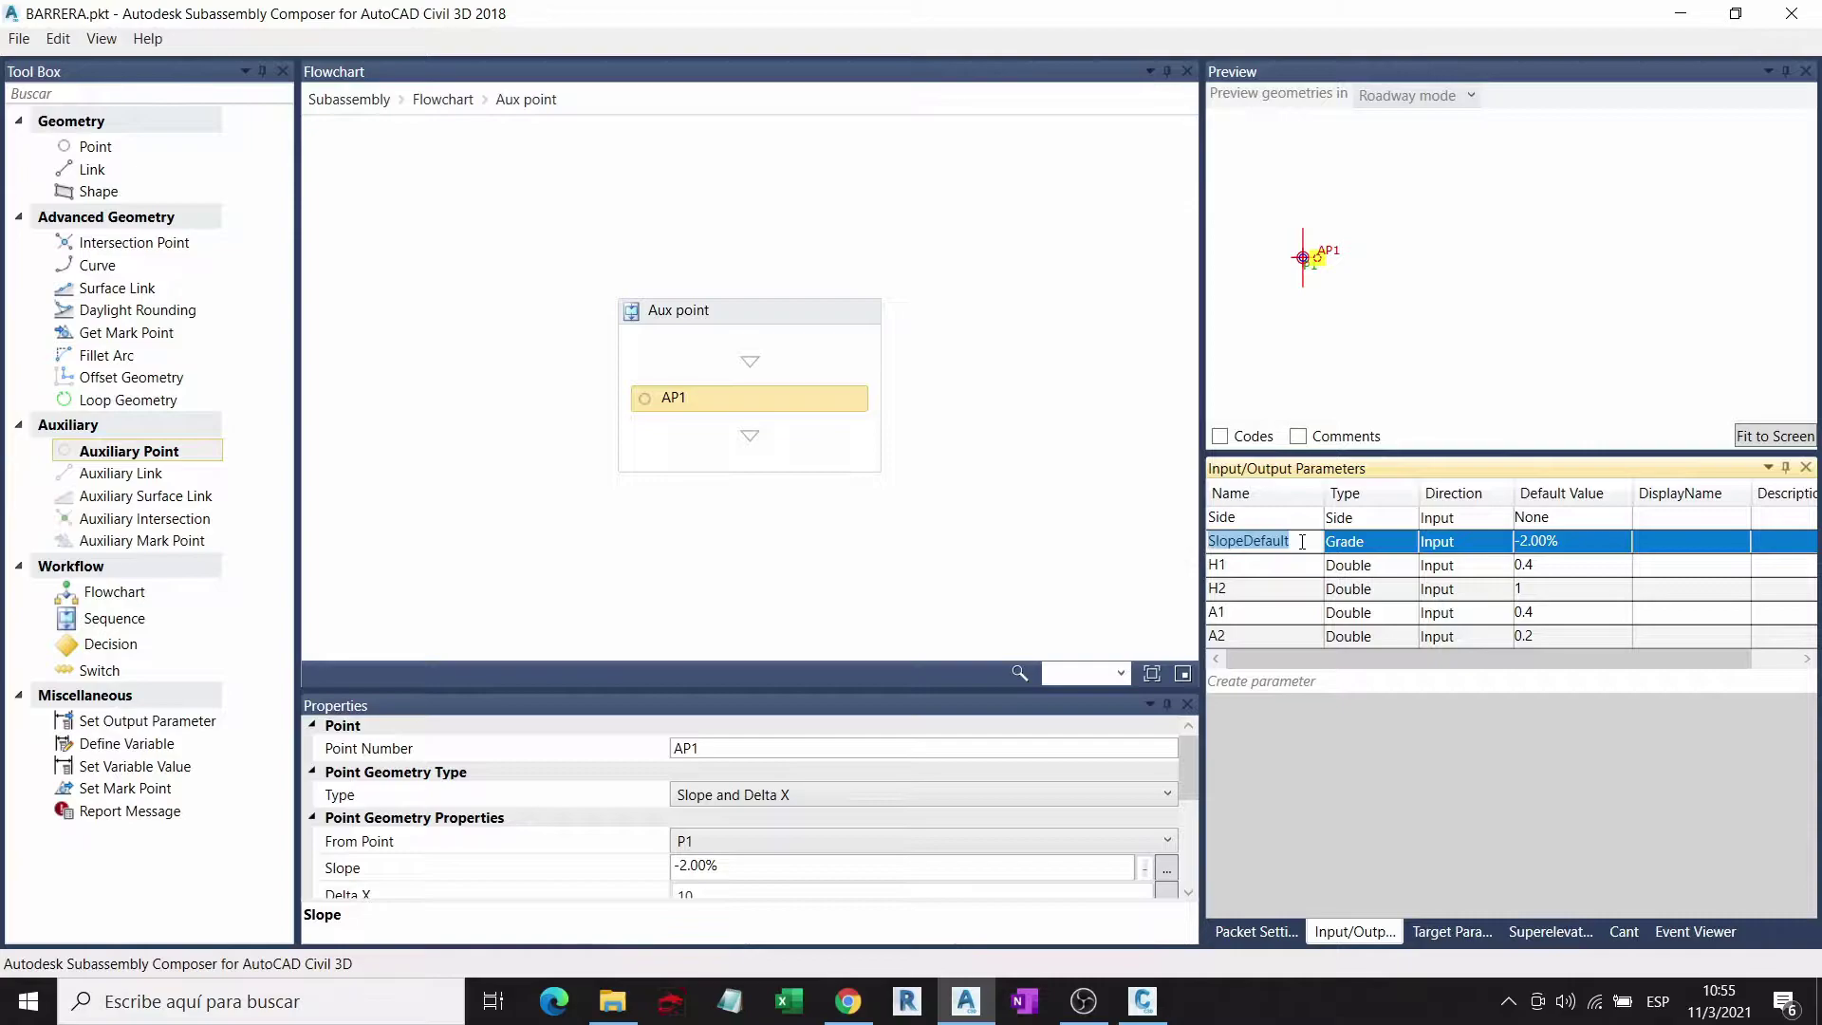
pyautogui.hotkey('ctrl', 'c')
pyautogui.moveTo(785, 866); pyautogui.dragTo(507, 877)
pyautogui.hotkey('ctrl', 'v')
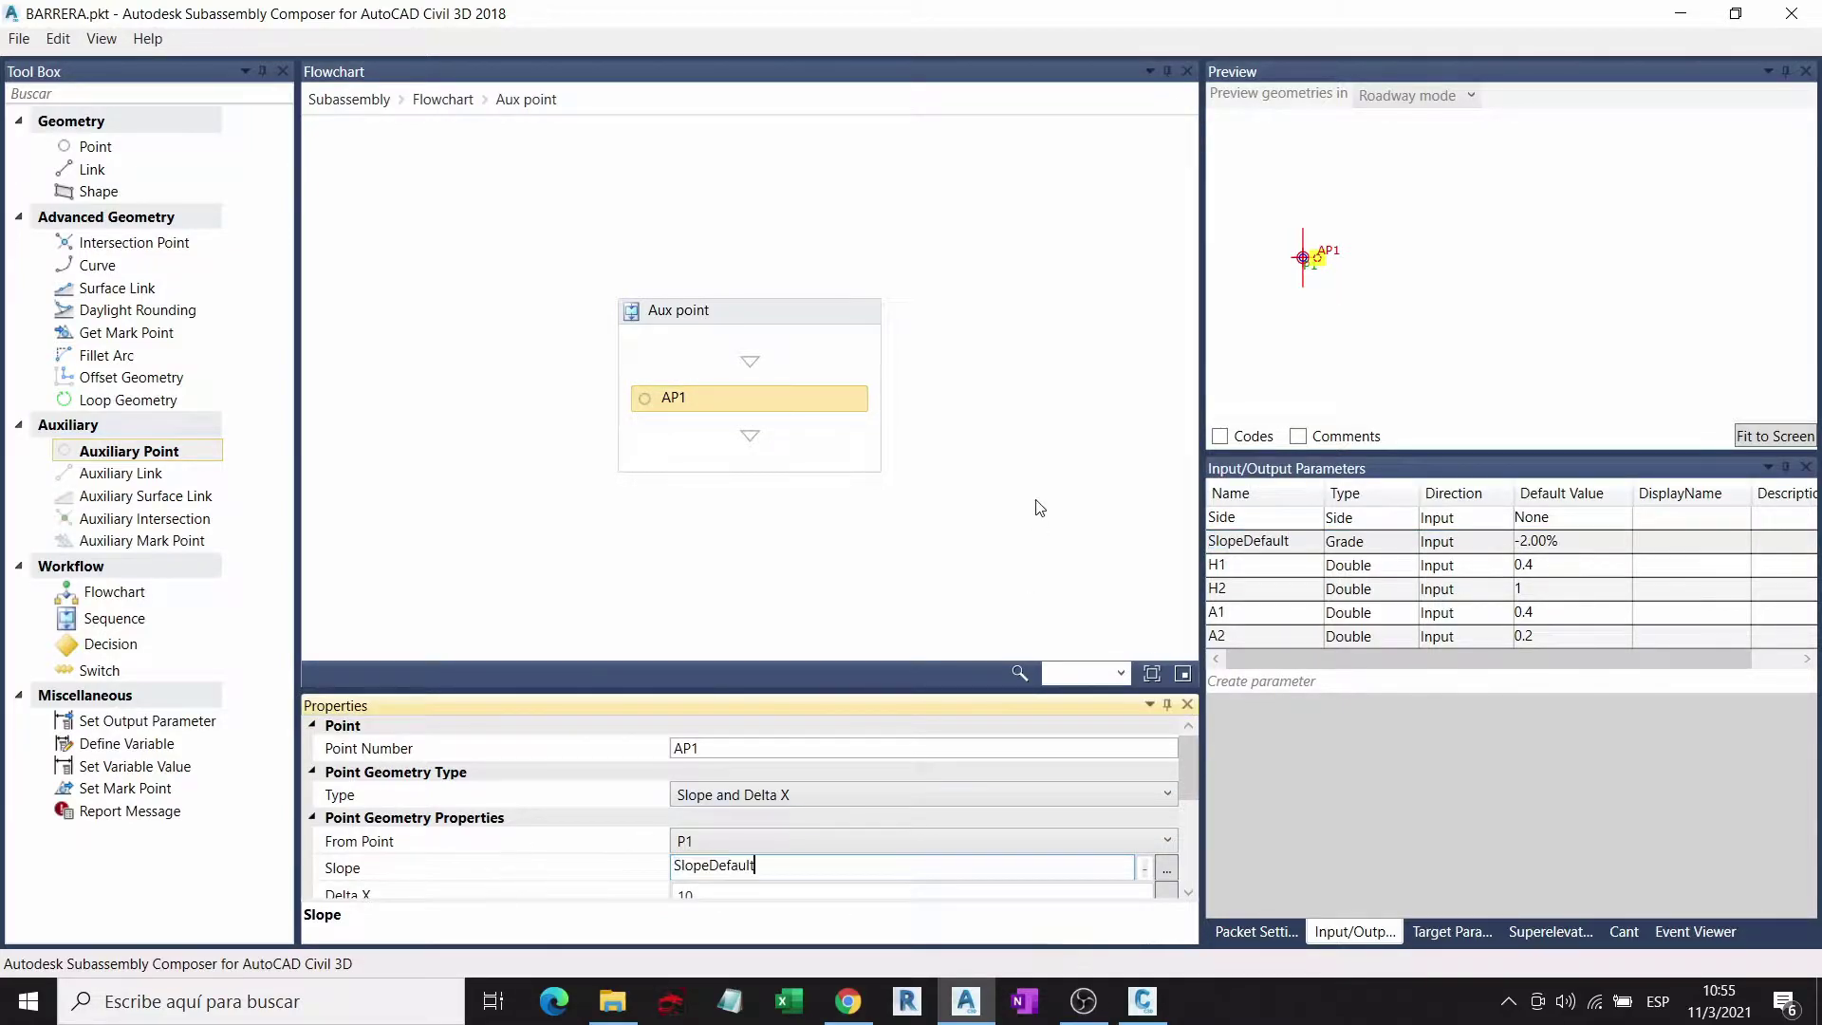
pyautogui.click(1044, 486)
# Step: Set AP1's Delta X to 2
pyautogui.click(808, 396)
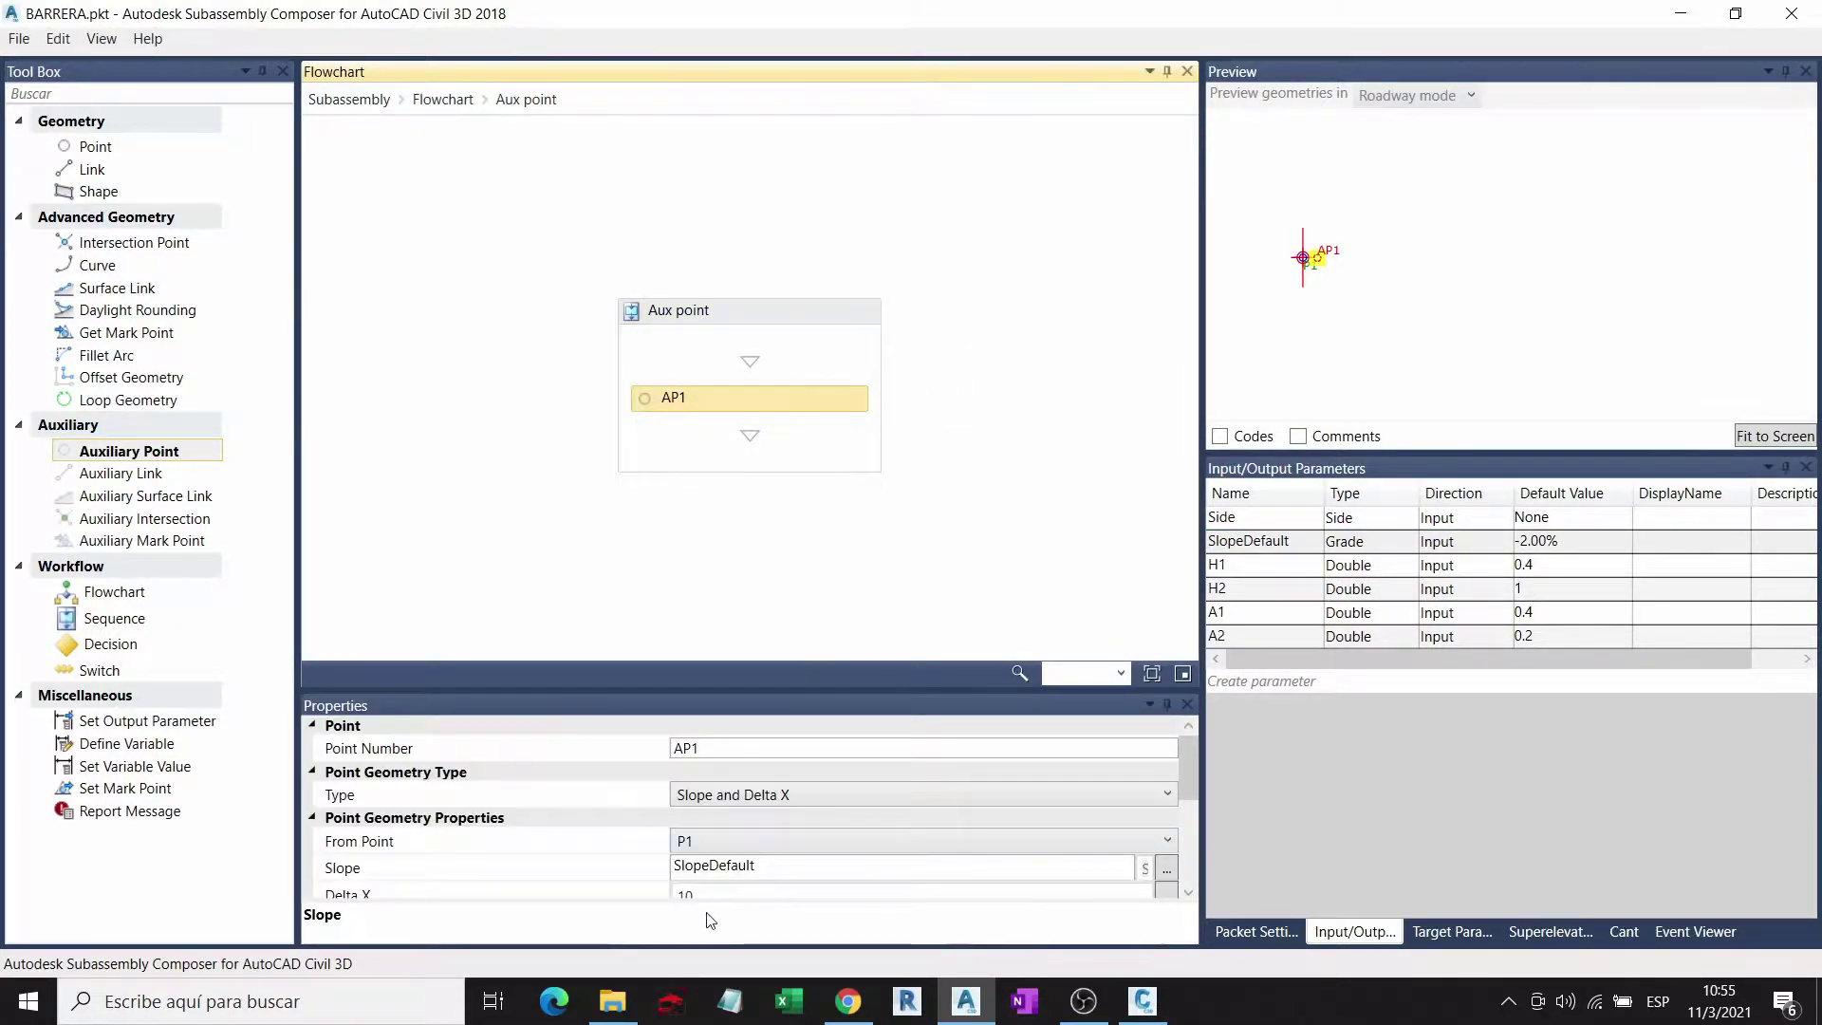
pyautogui.scroll(-2, 704, 883)
pyautogui.click(732, 841)
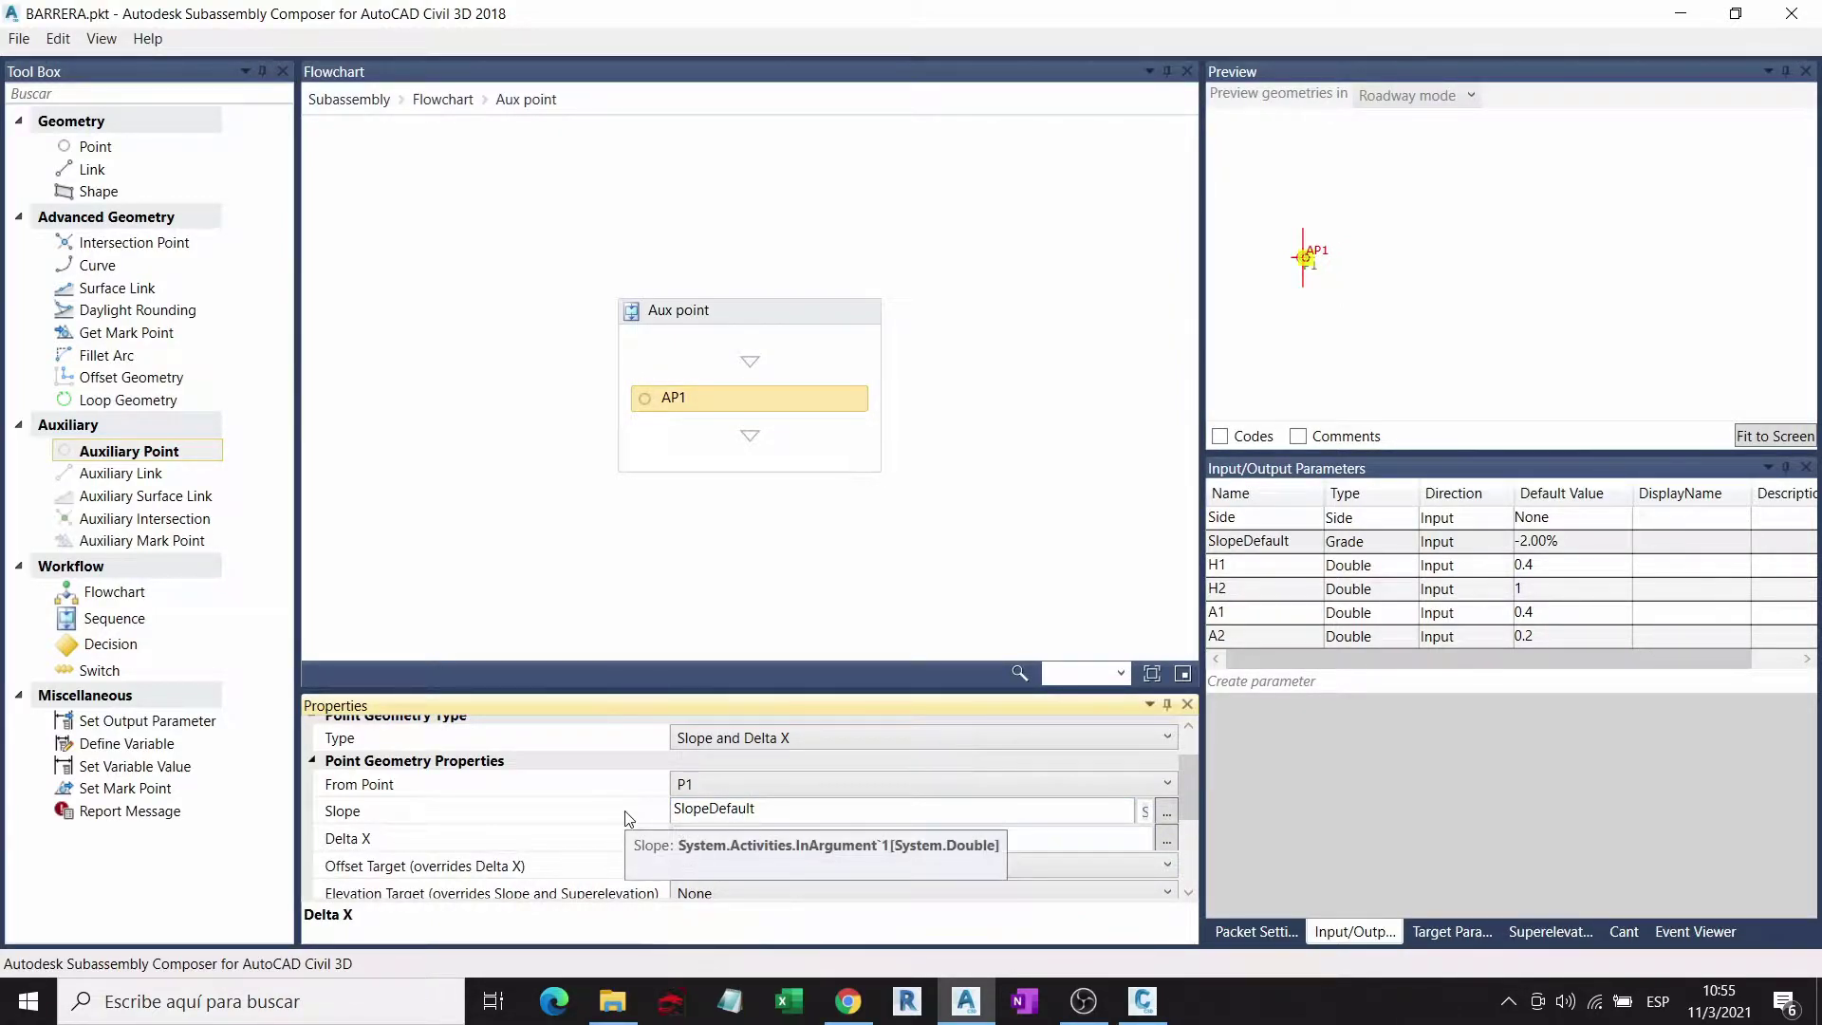
pyautogui.click(1511, 271)
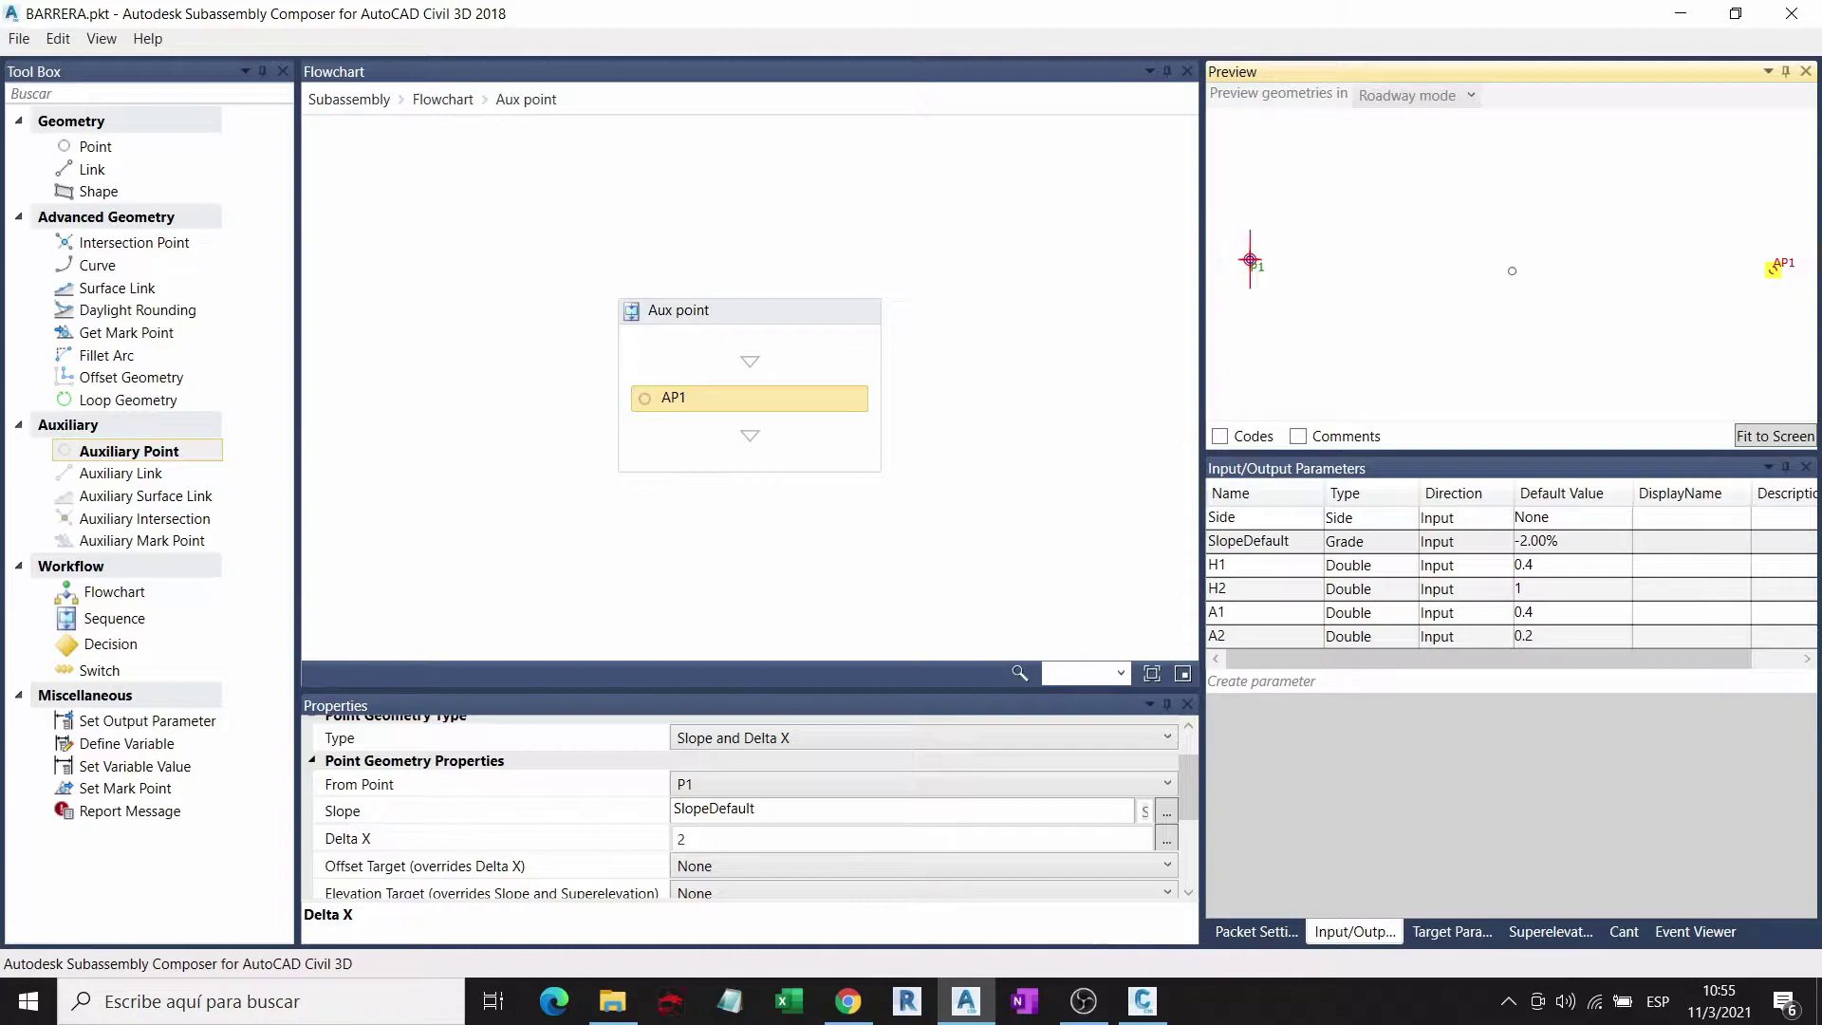
pyautogui.click(703, 838)
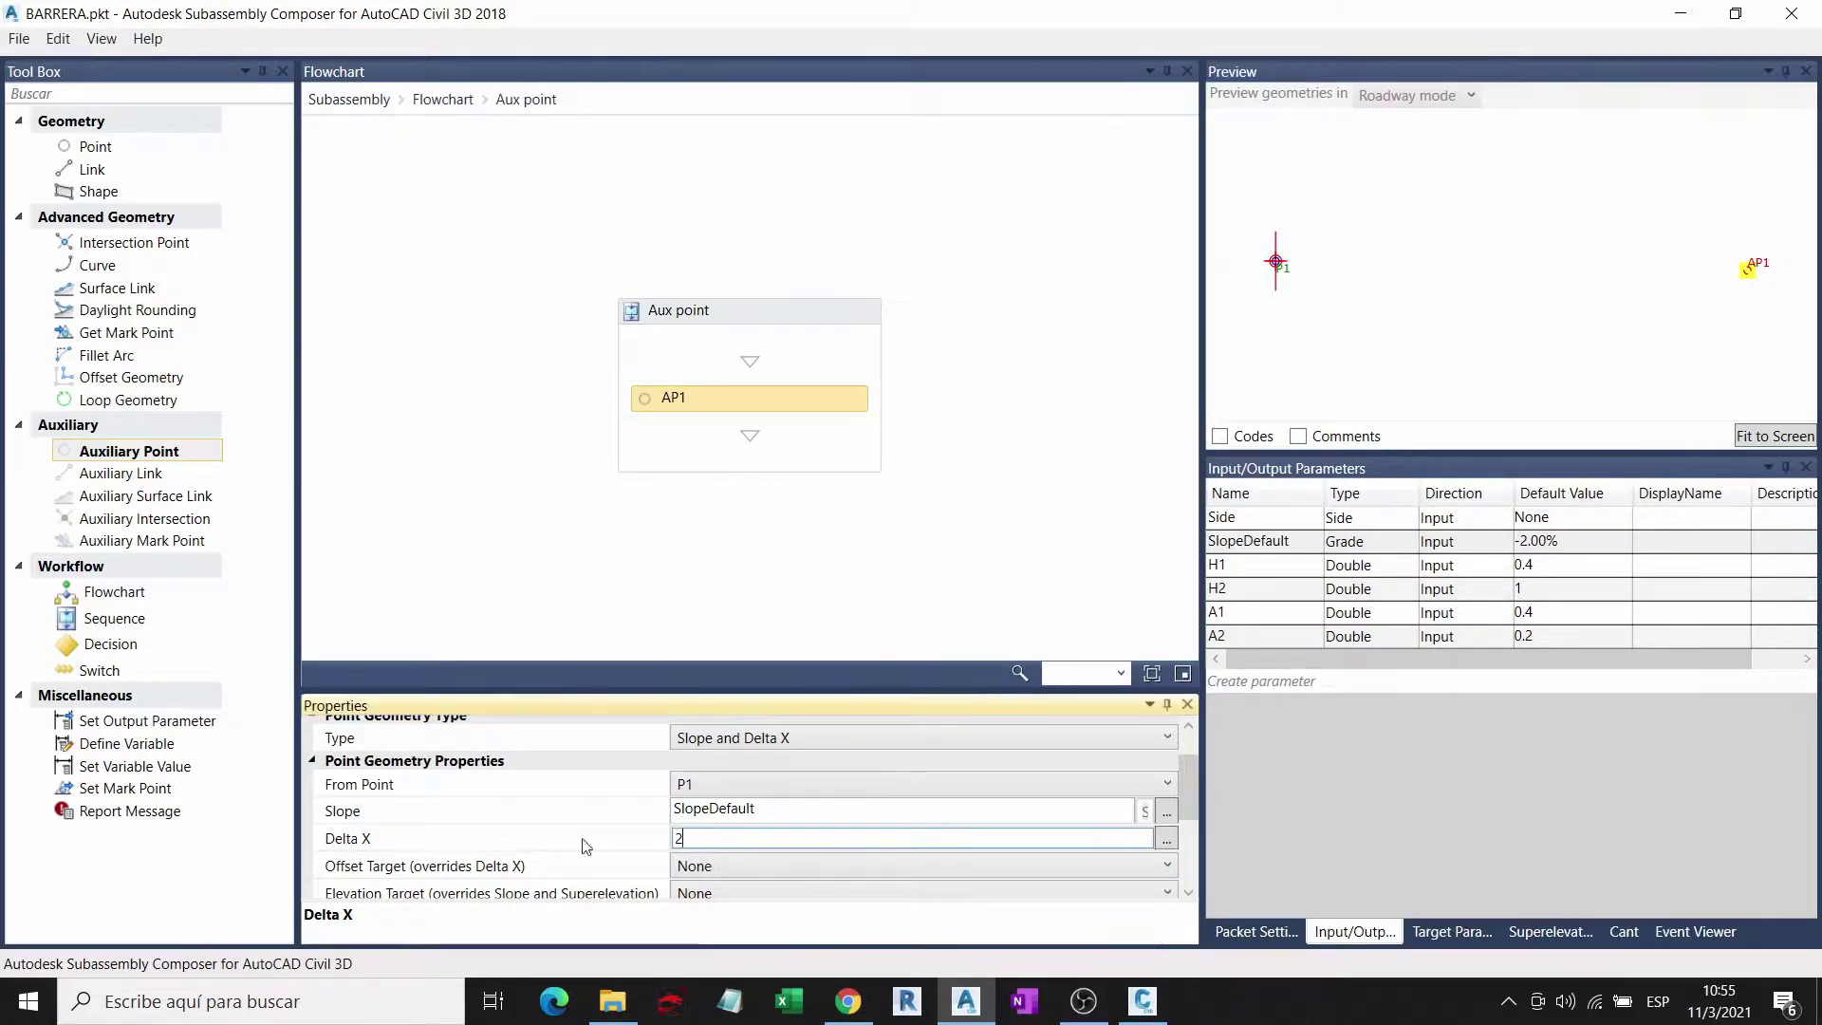
# Step: Link AP1 back to P1 as AL1 with Right Outside Lane Slope superelevation
pyautogui.scroll(-1, 585, 845)
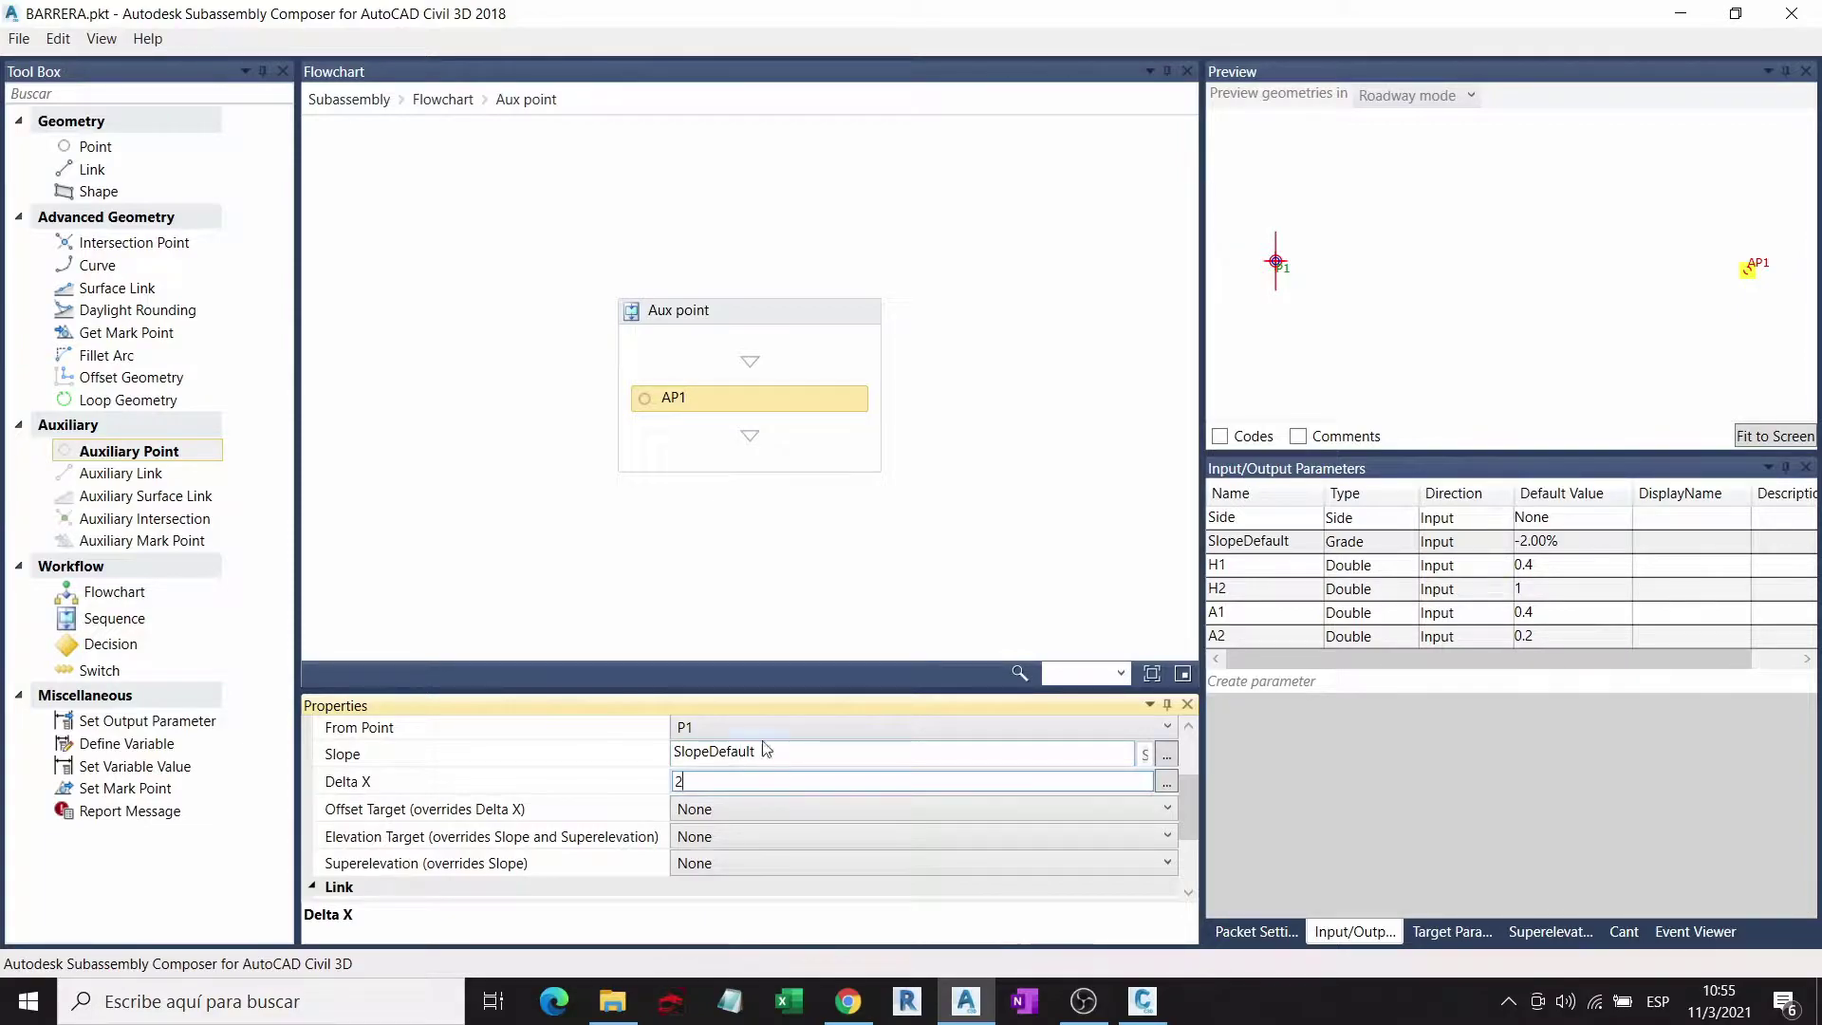
pyautogui.scroll(-2, 622, 797)
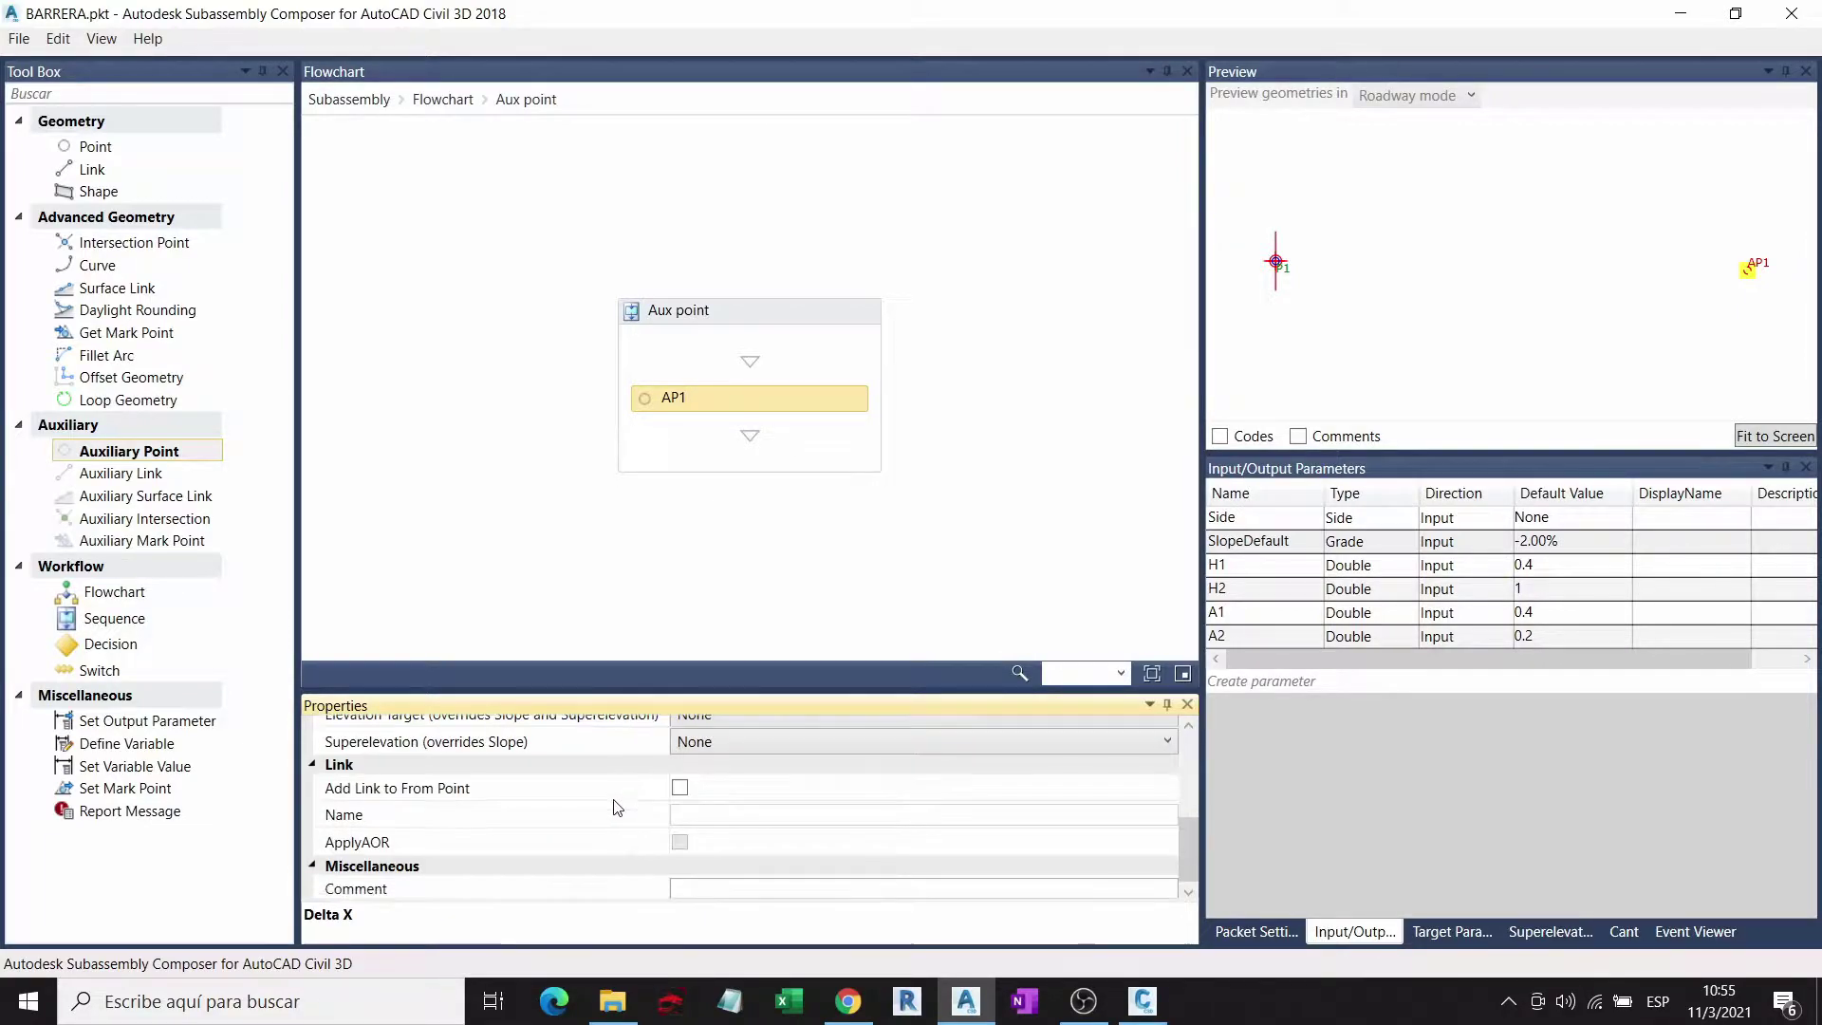
pyautogui.click(680, 788)
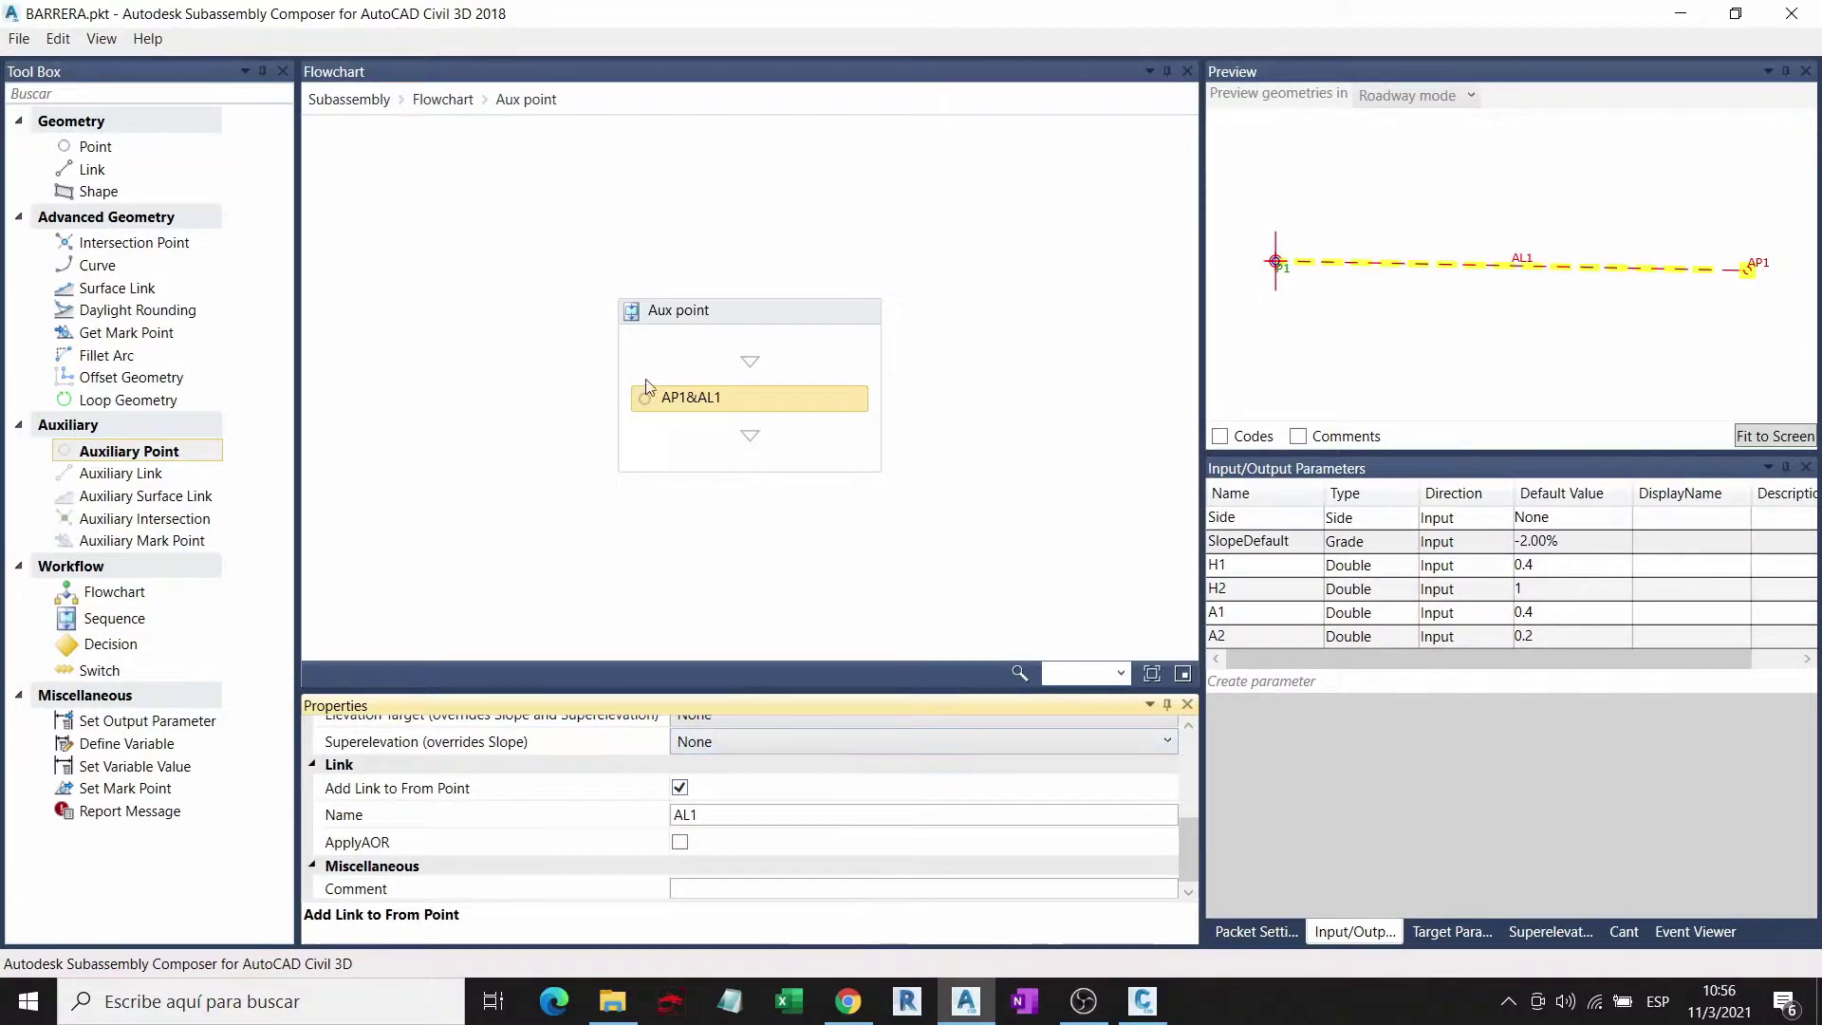
pyautogui.scroll(2, 859, 741)
pyautogui.click(744, 854)
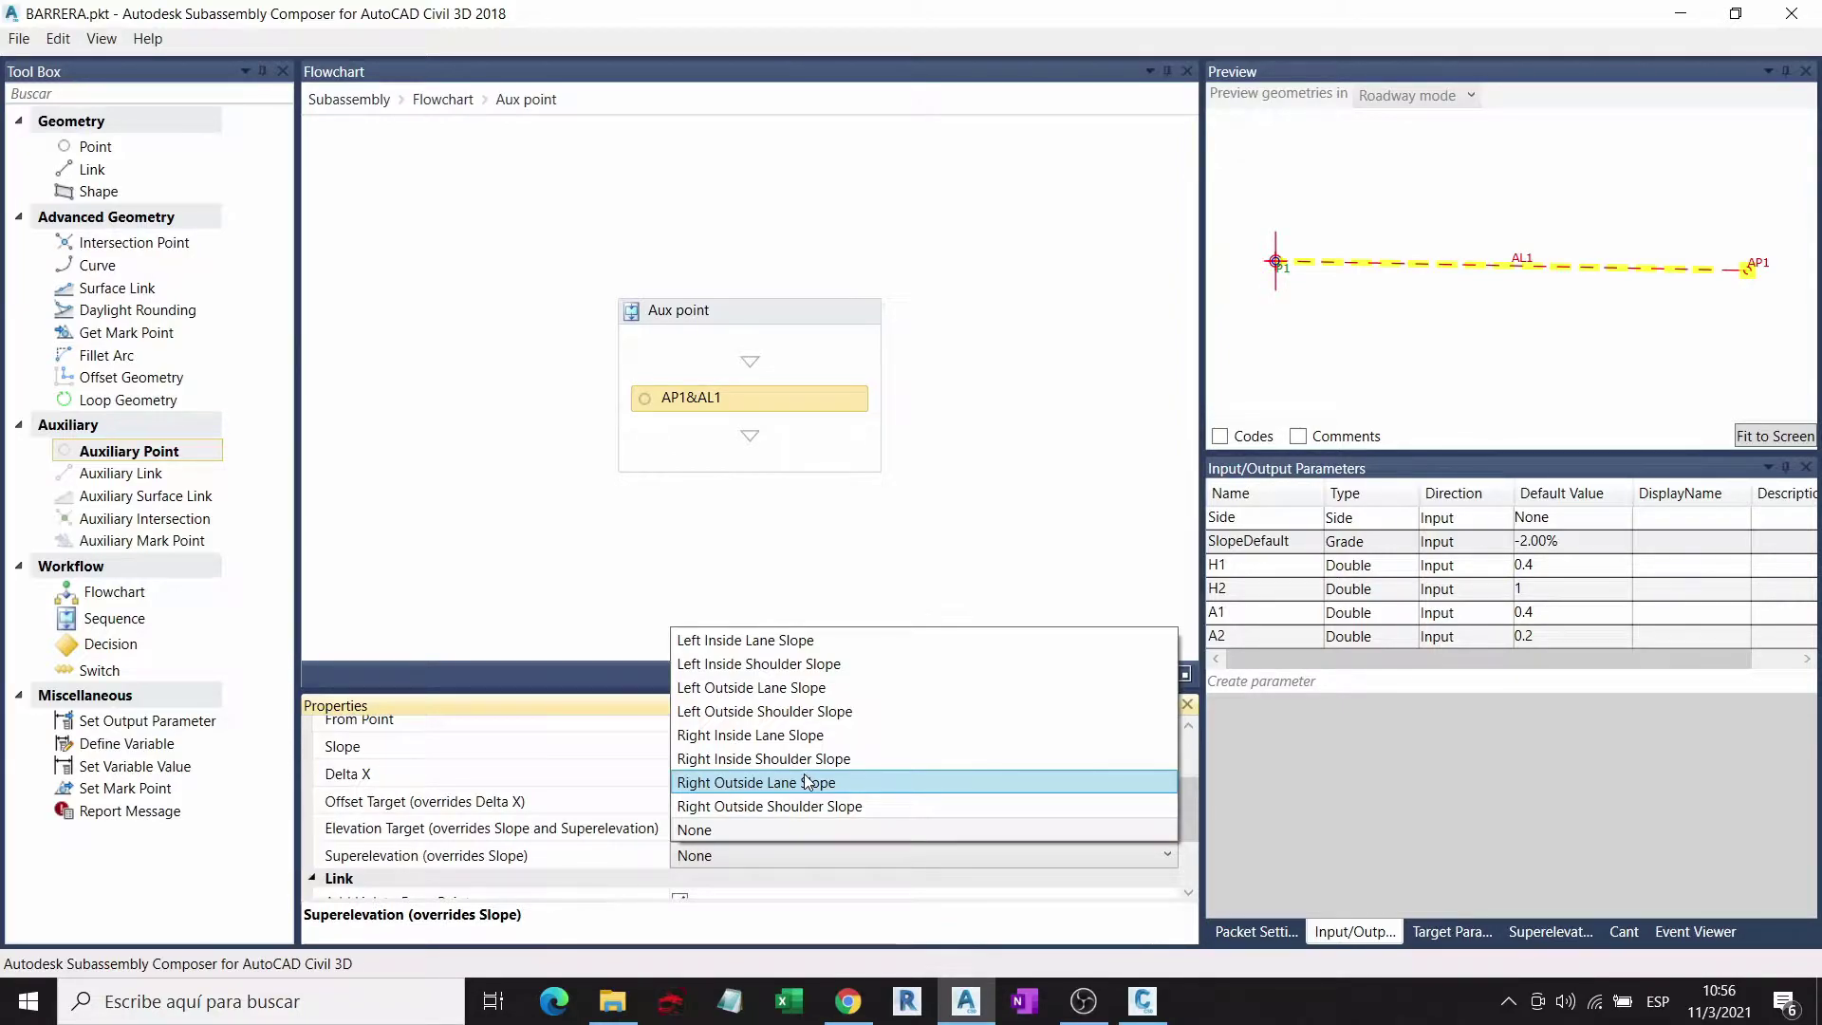
pyautogui.click(814, 784)
pyautogui.click(1322, 377)
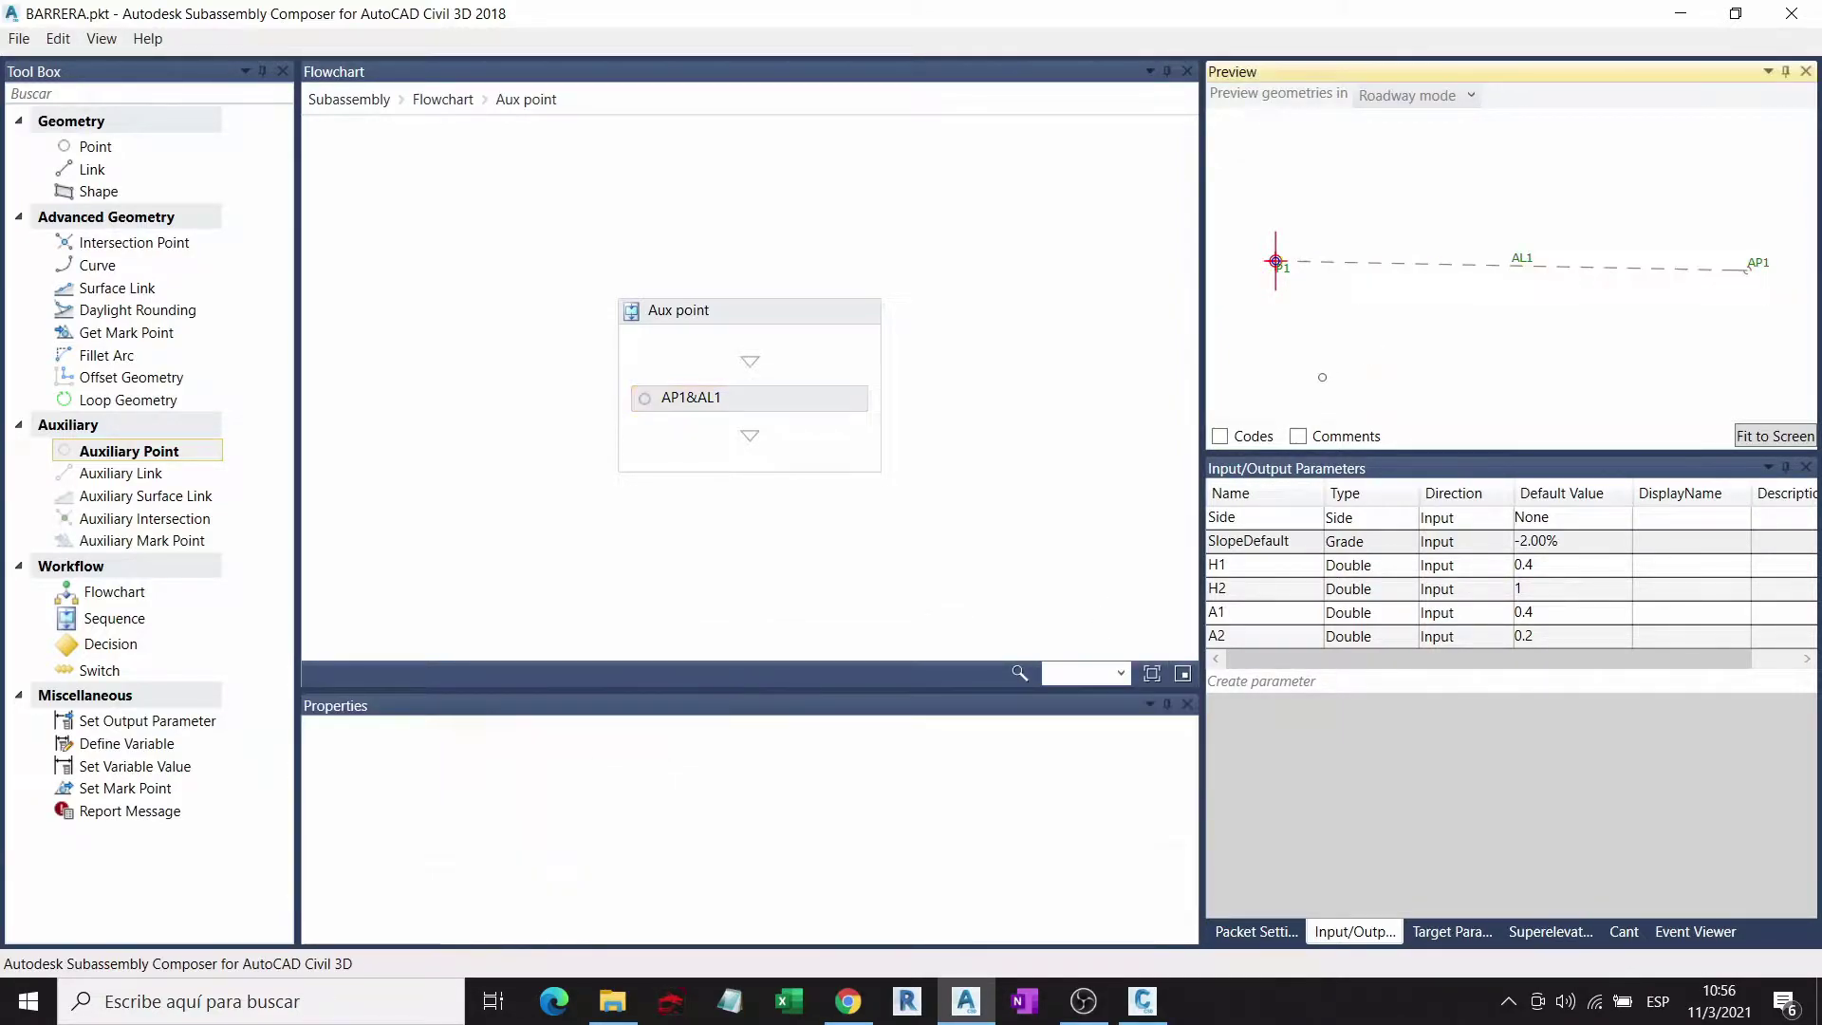
pyautogui.click(776, 391)
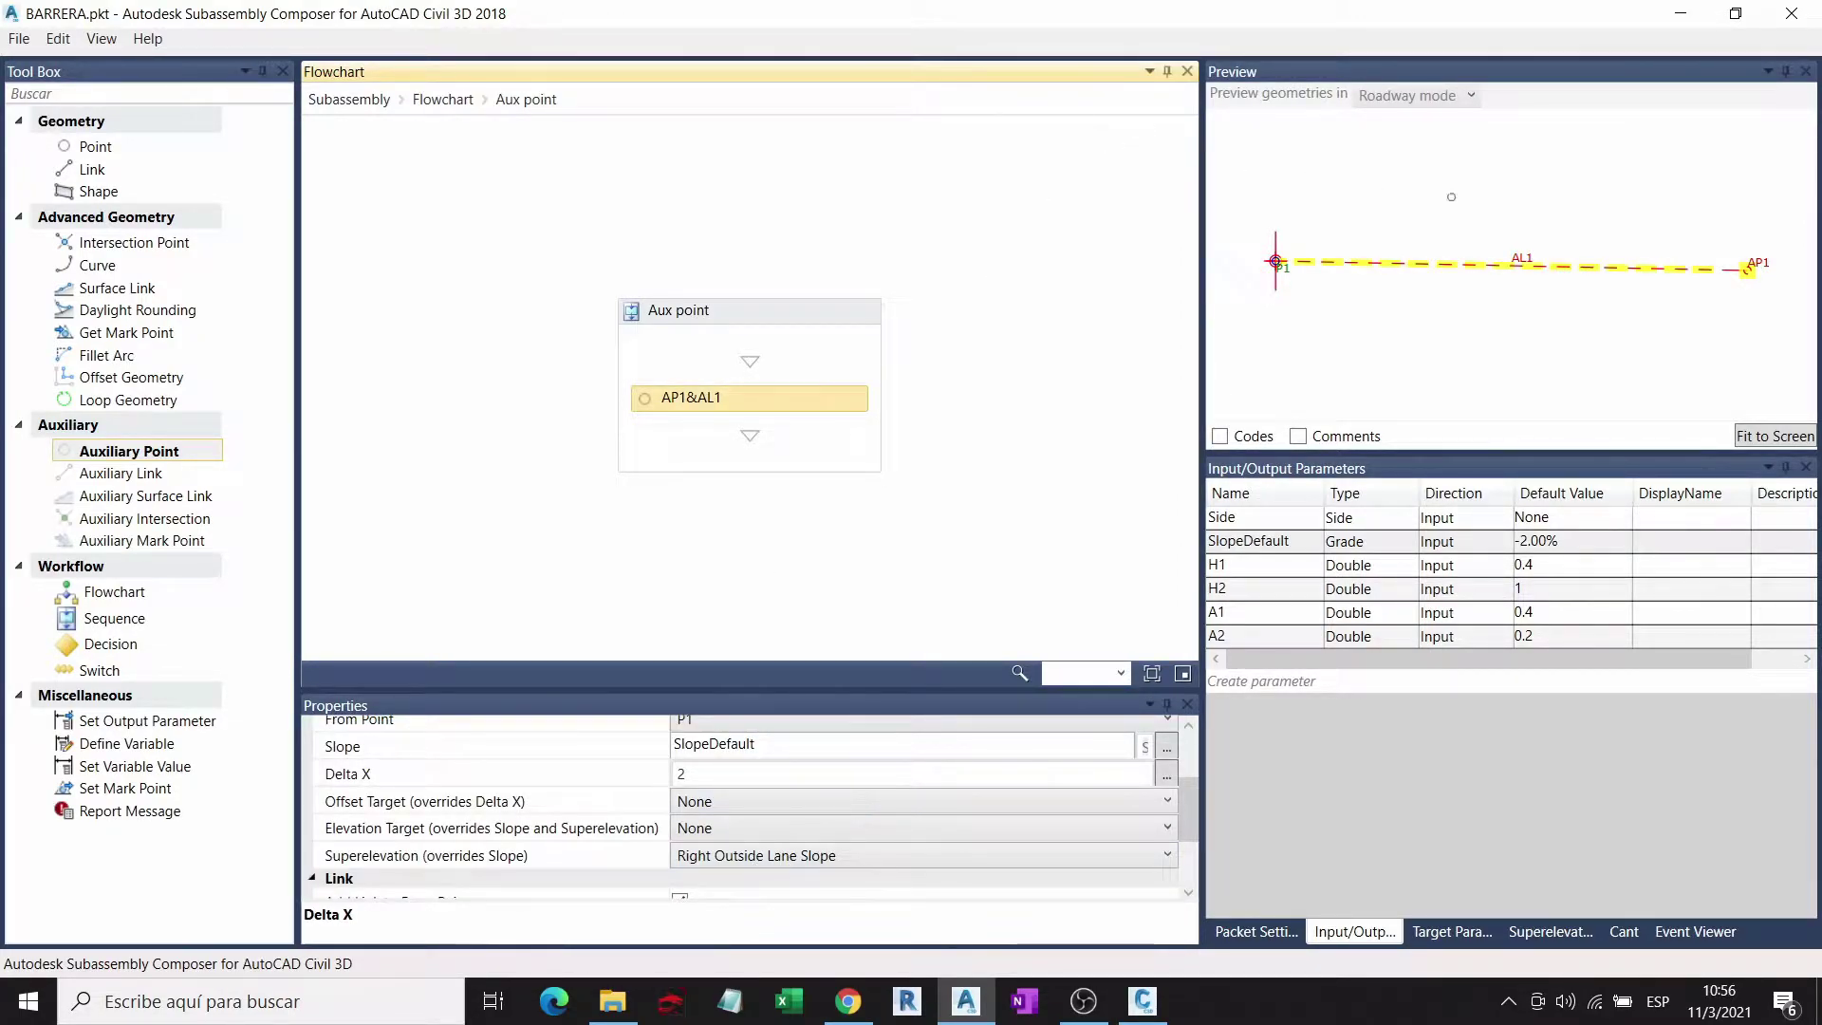
# Step: Add auxiliary point AP2 as Slope and Delta X from P1, slope SlopeDefault
pyautogui.moveTo(128, 451); pyautogui.dragTo(762, 441)
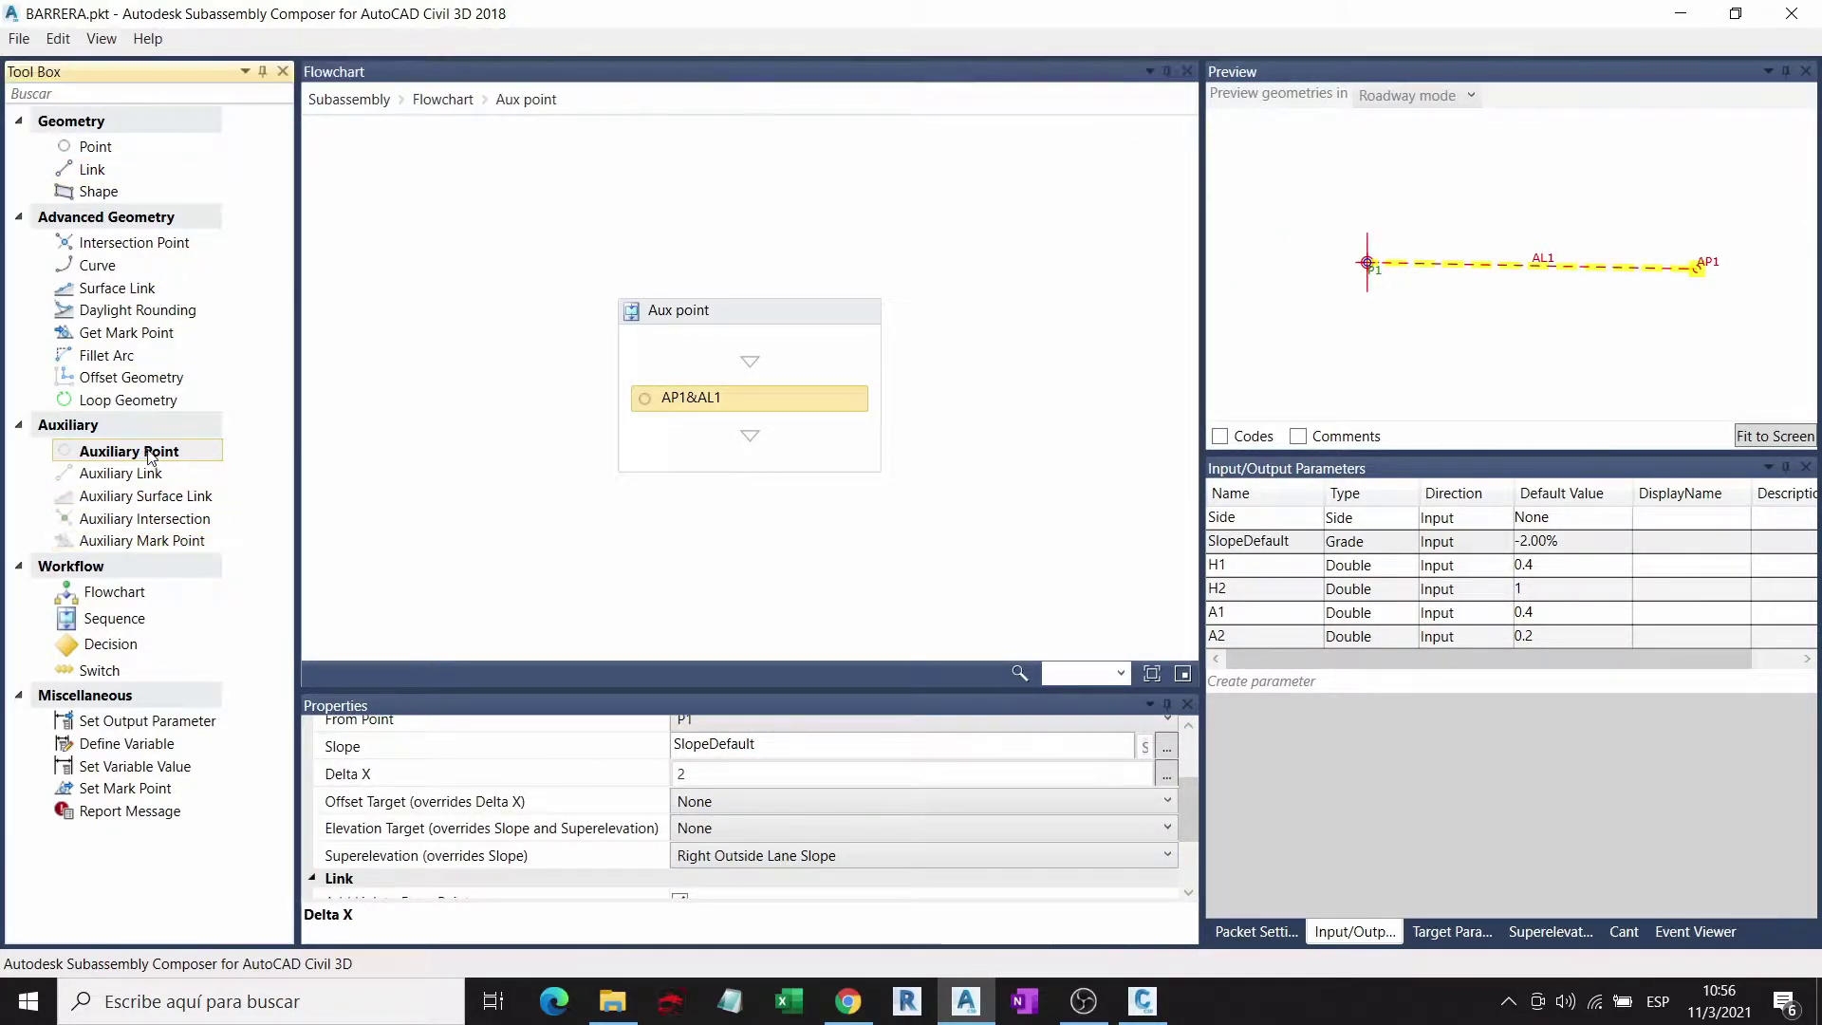
pyautogui.scroll(3, 830, 811)
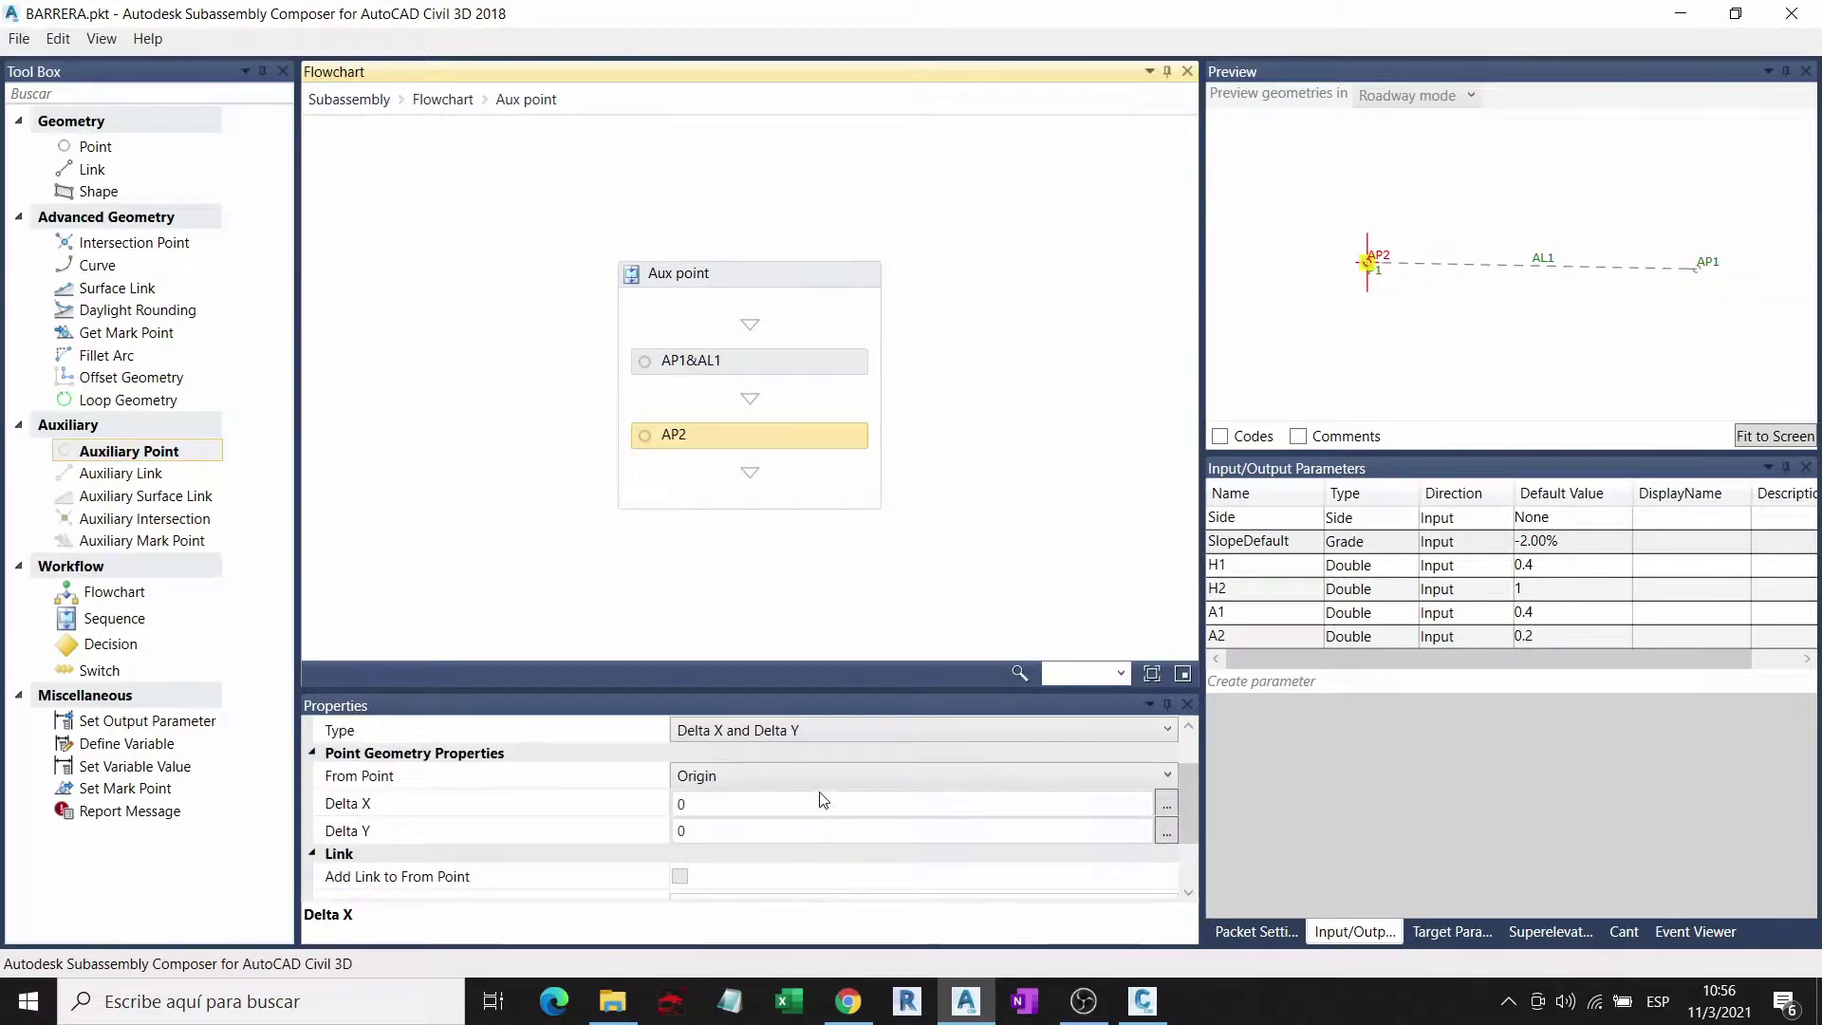
pyautogui.scroll(3, 807, 773)
pyautogui.click(810, 780)
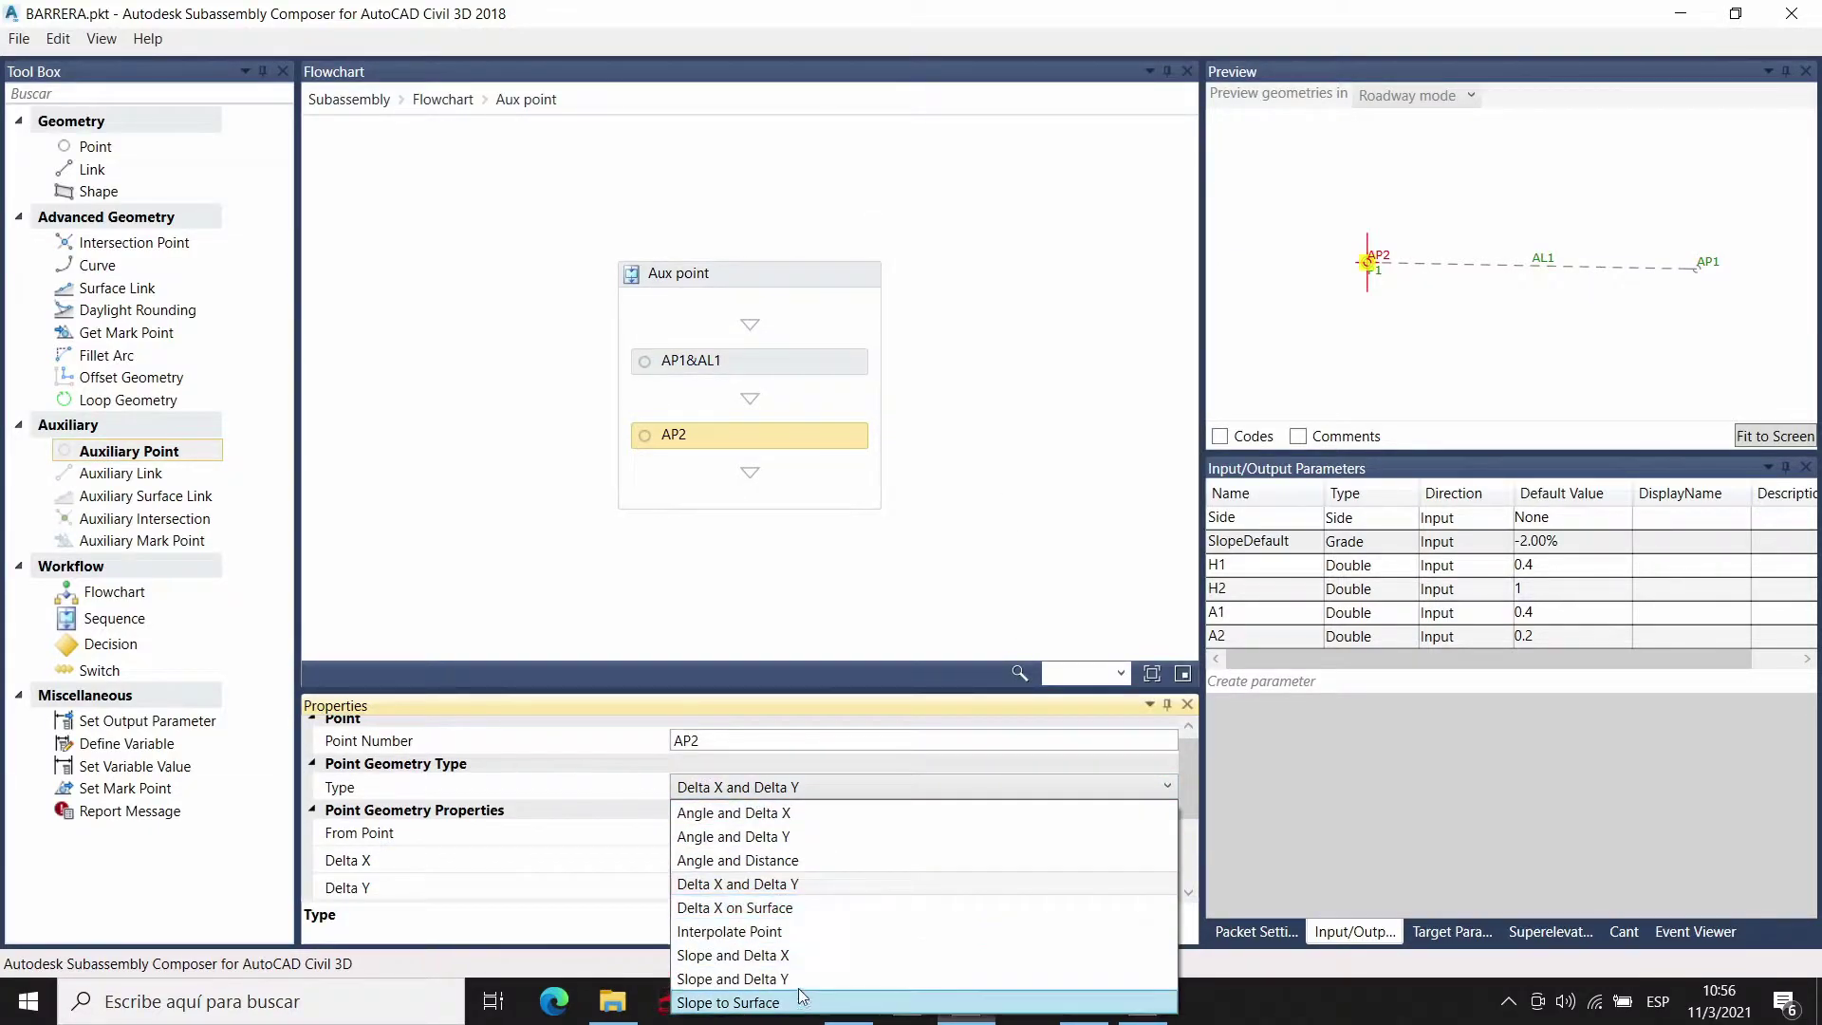
pyautogui.click(789, 956)
pyautogui.click(763, 825)
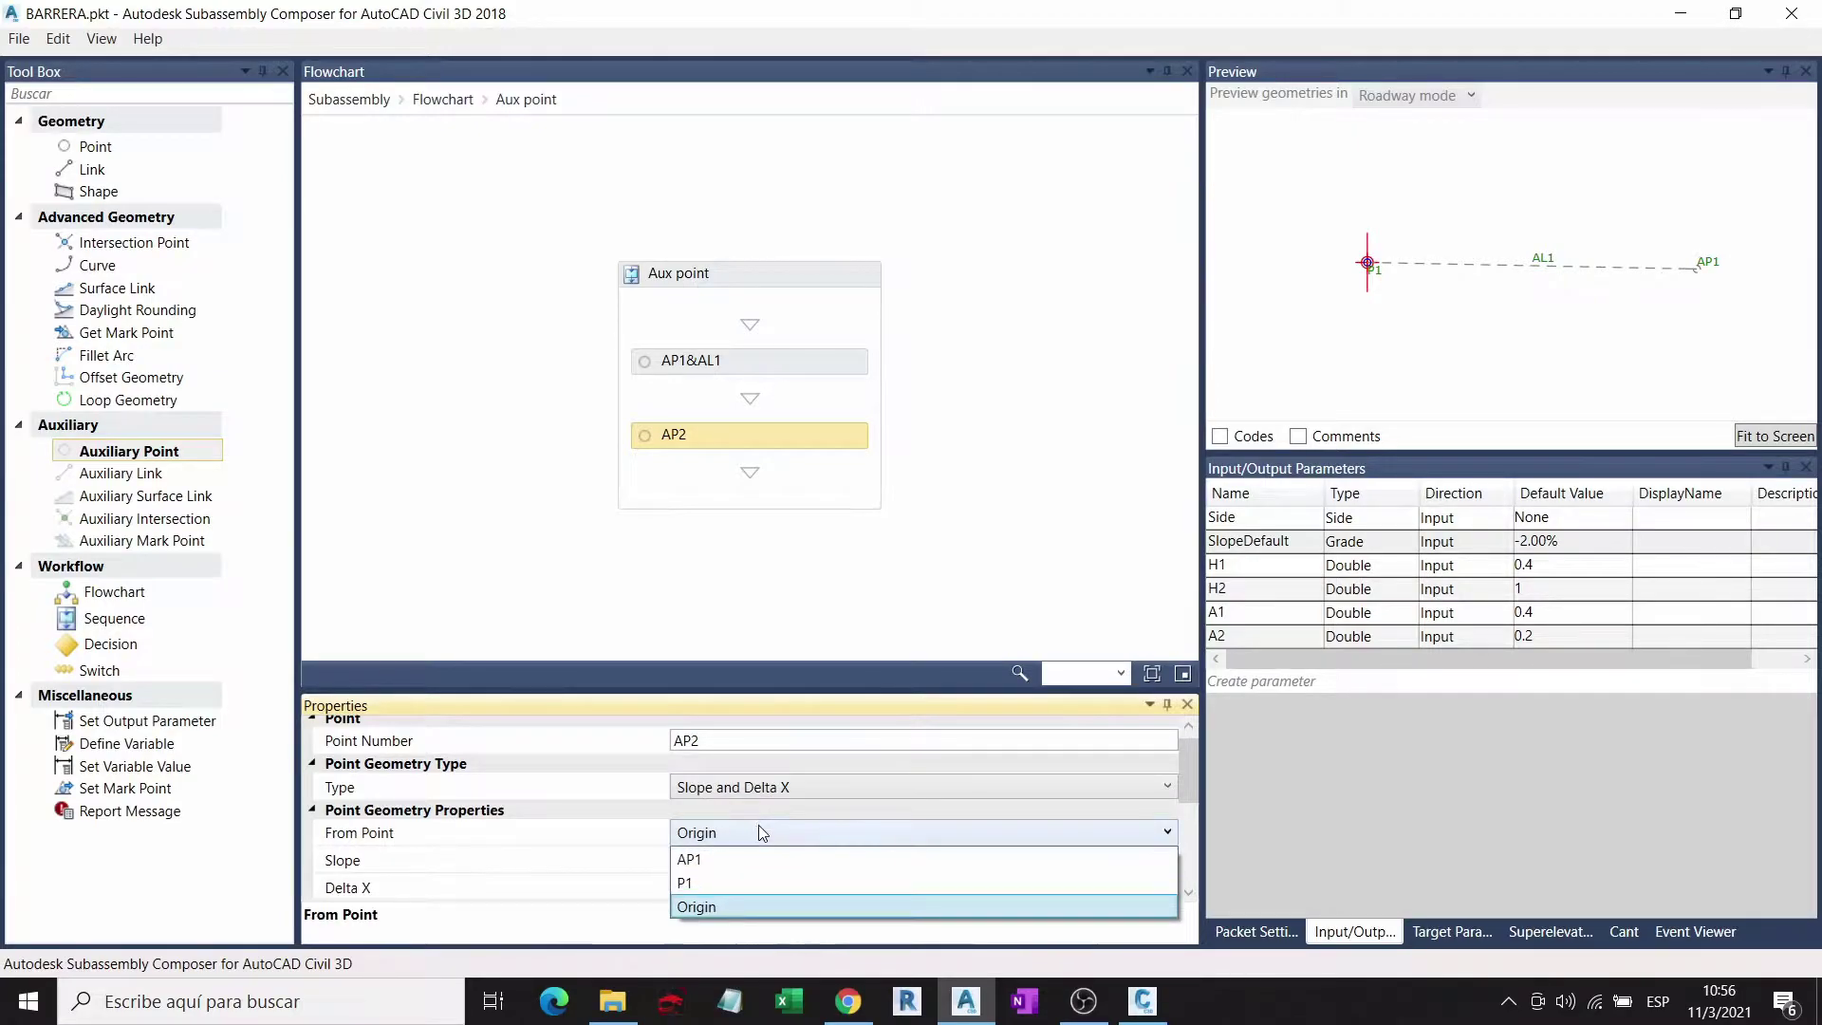
pyautogui.click(853, 877)
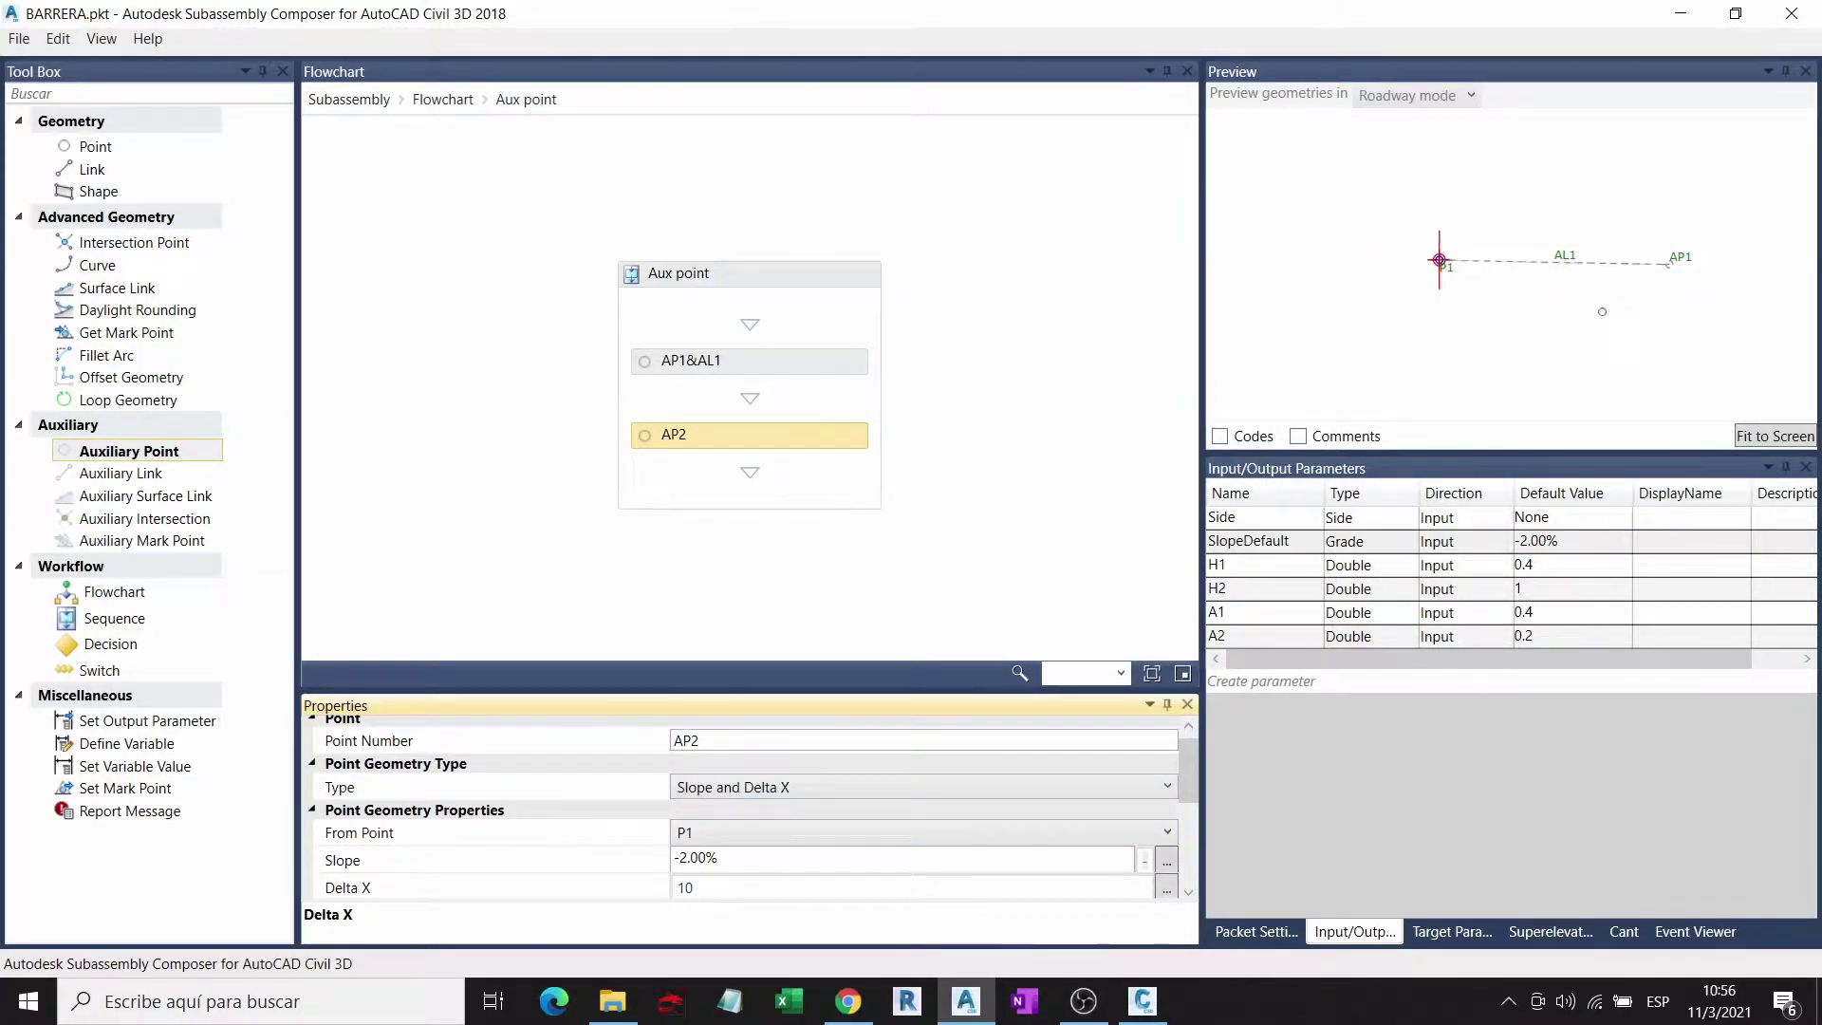
pyautogui.click(835, 860)
pyautogui.doubleClick(1301, 543)
pyautogui.hotkey('ctrl', 'c')
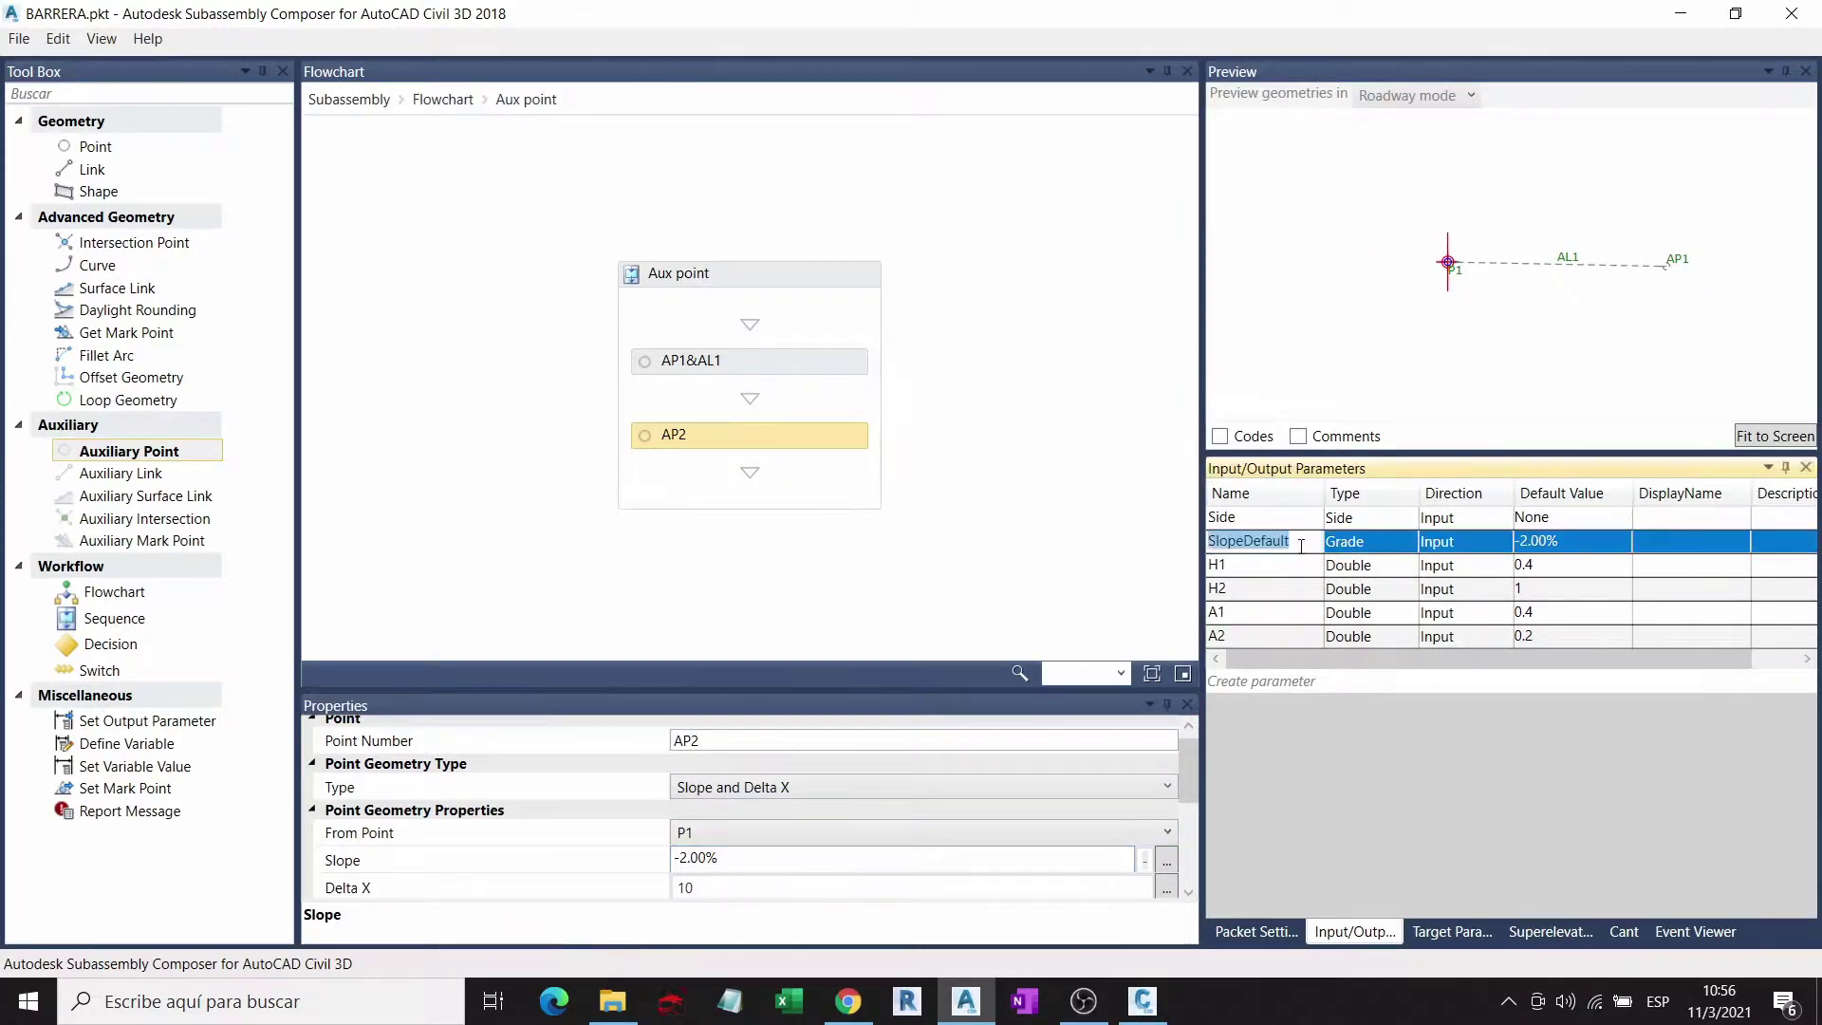
pyautogui.click(752, 865)
pyautogui.hotkey('ctrl', 'v')
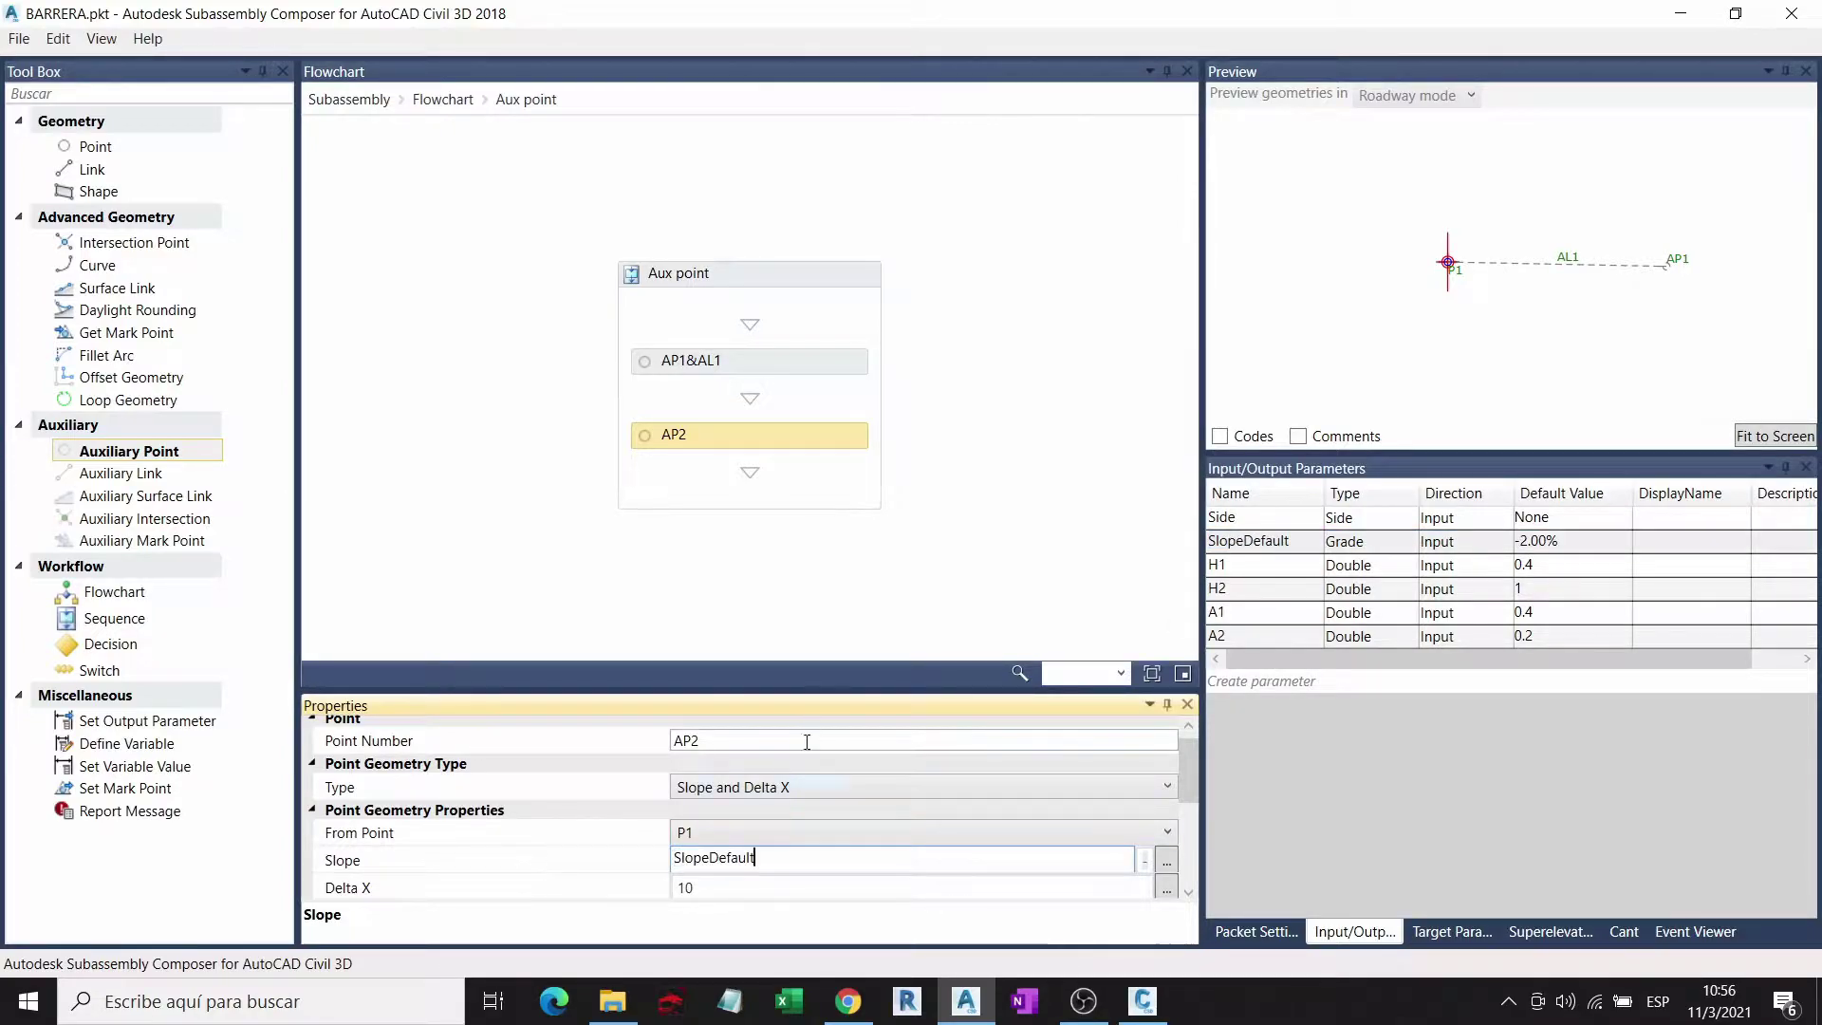
# Step: Give AP2 Delta X -2, link AL2, and Left Outside Lane Slope superelevation
pyautogui.press('Tab')
pyautogui.press('BackSpace')
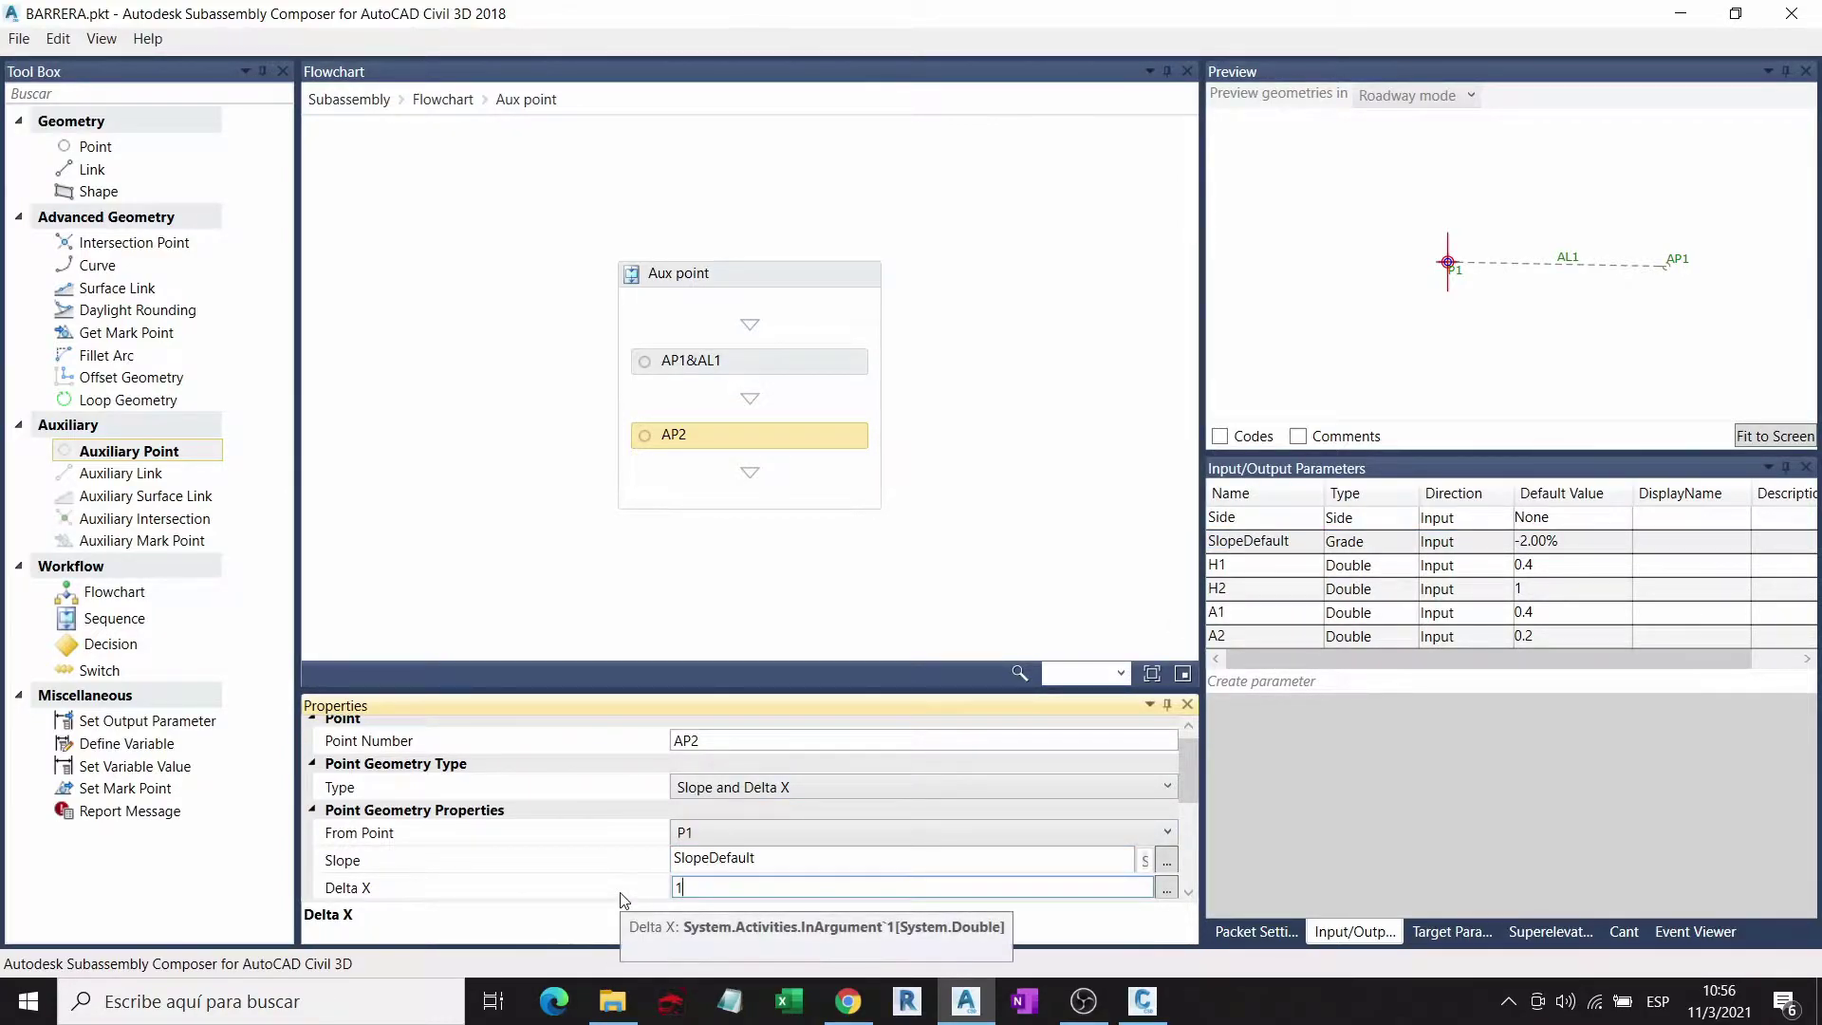
pyautogui.write('-2')
pyautogui.press('Return')
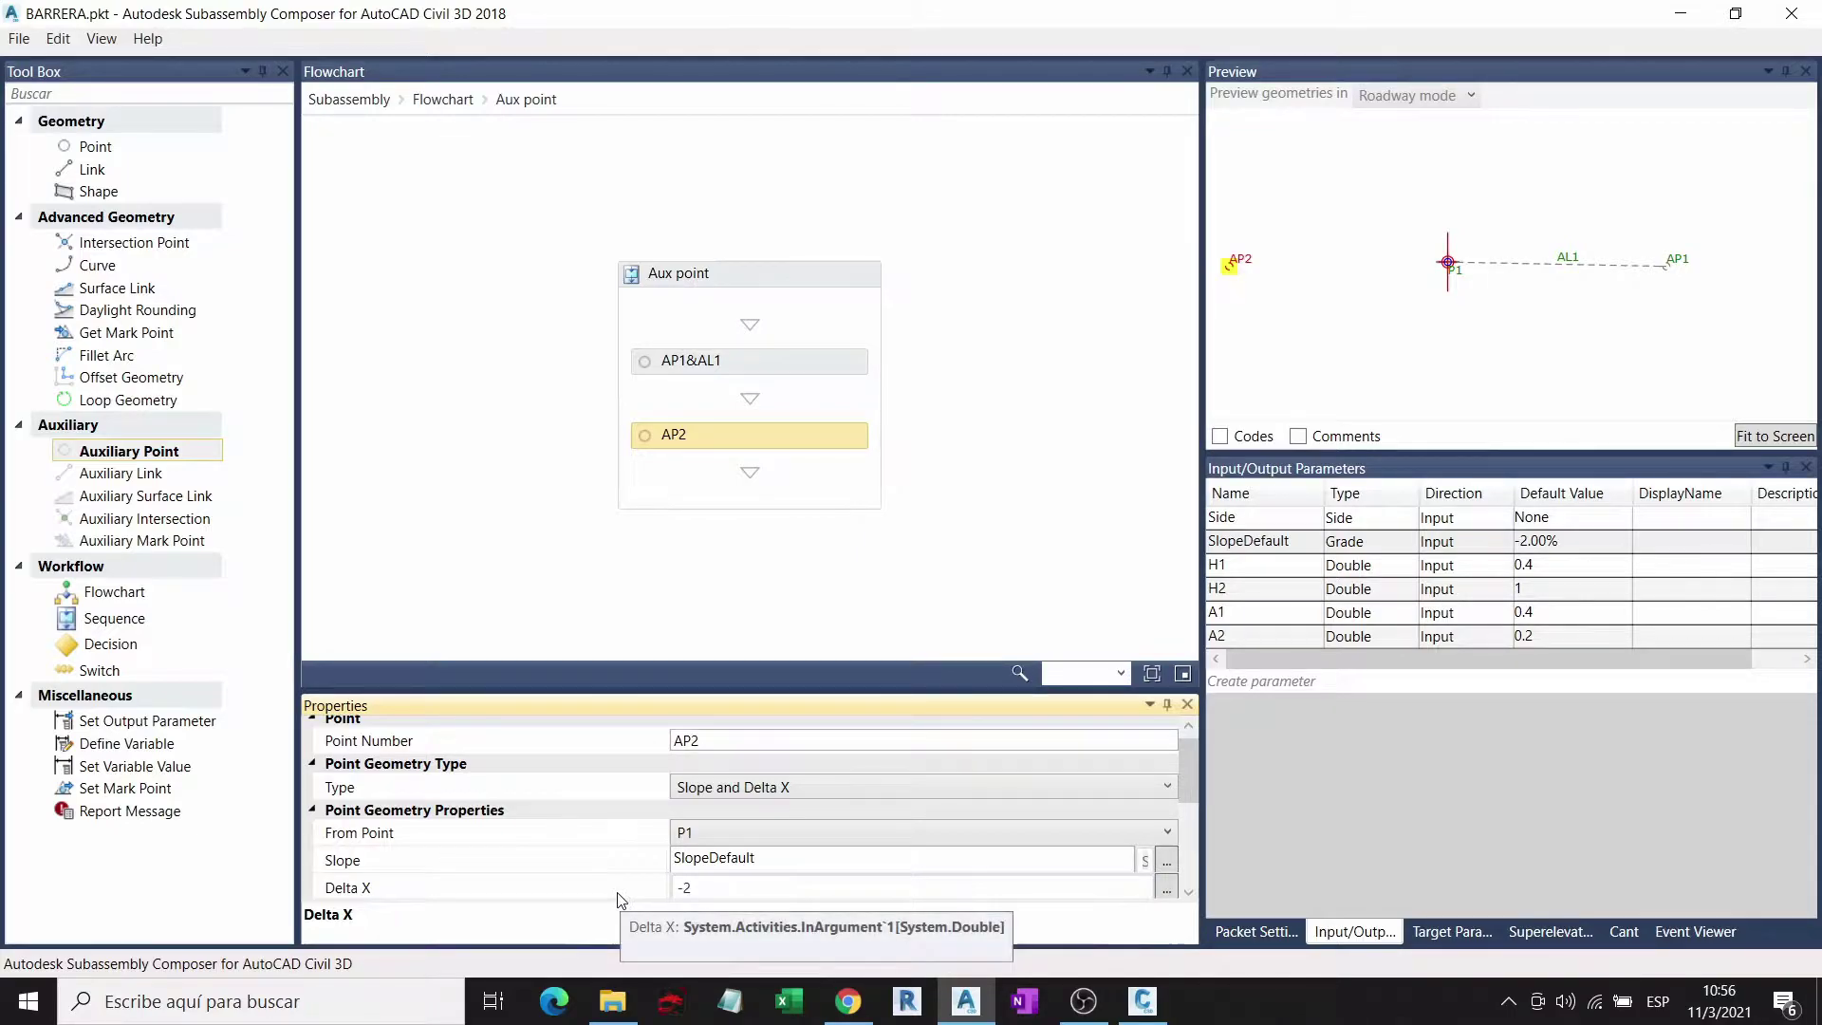
pyautogui.scroll(-1, 718, 837)
pyautogui.scroll(-2, 718, 838)
pyautogui.click(680, 843)
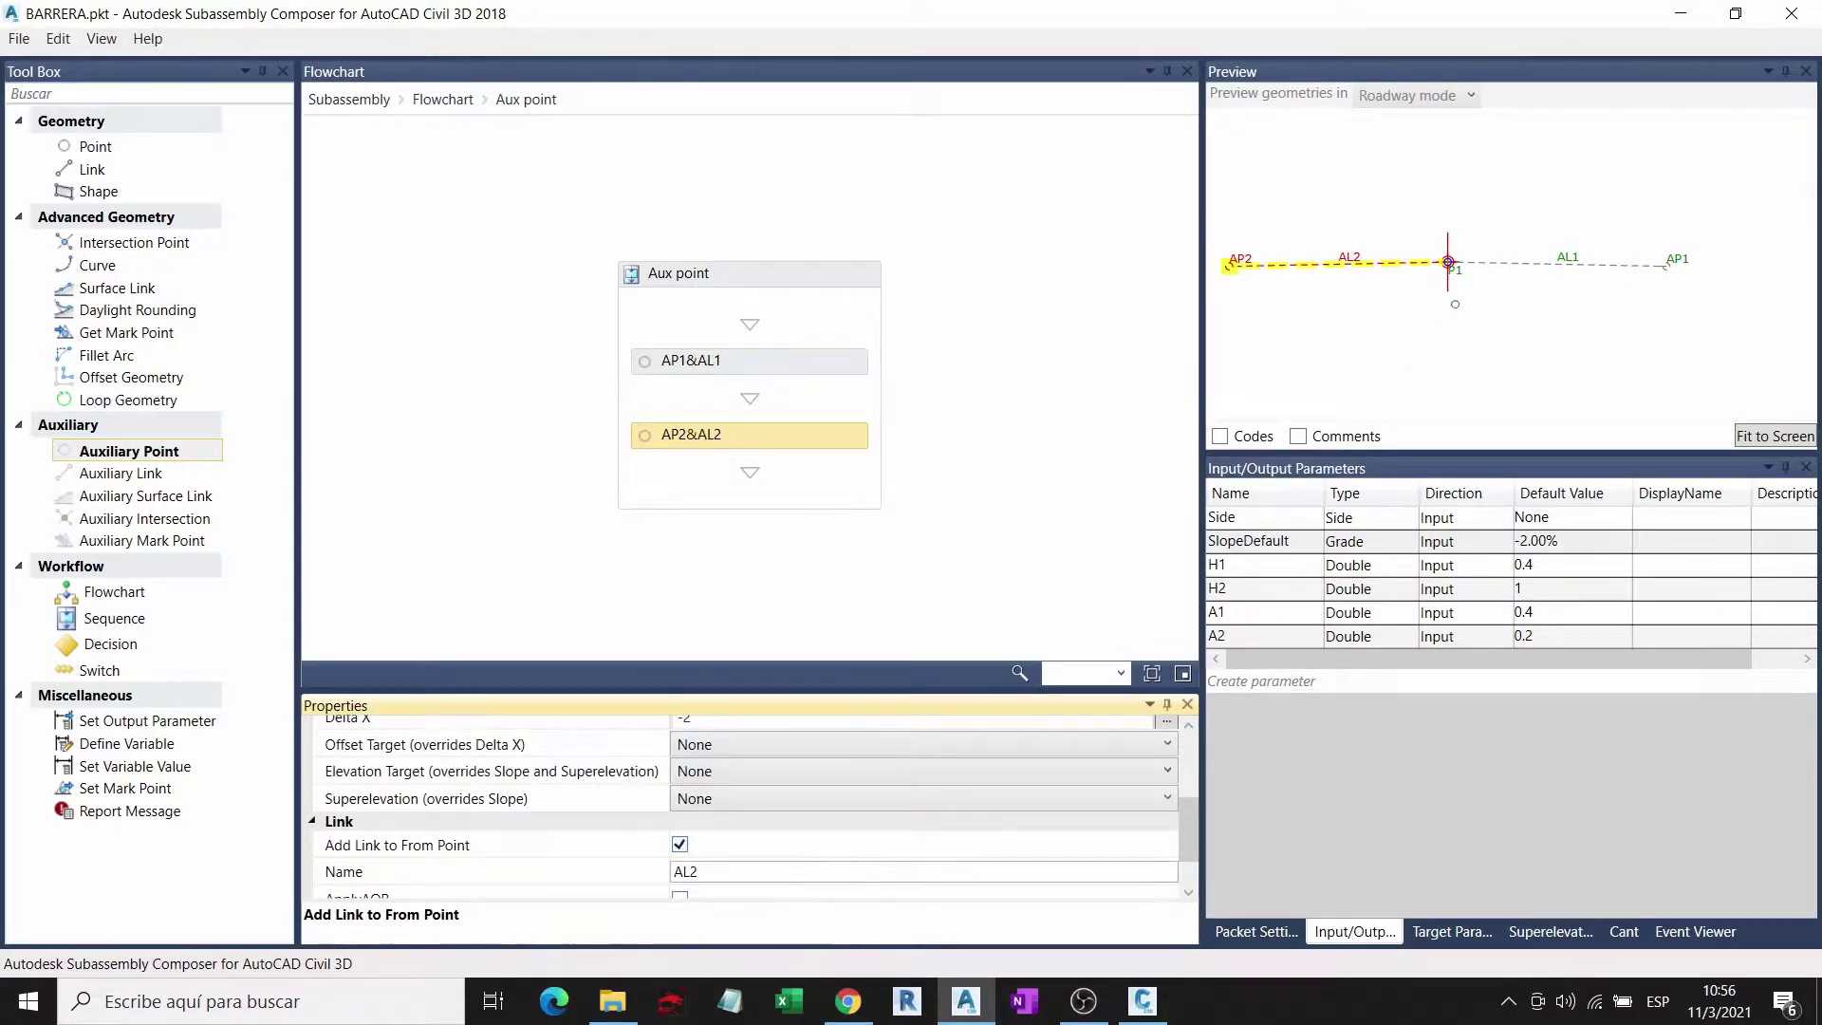
pyautogui.click(748, 800)
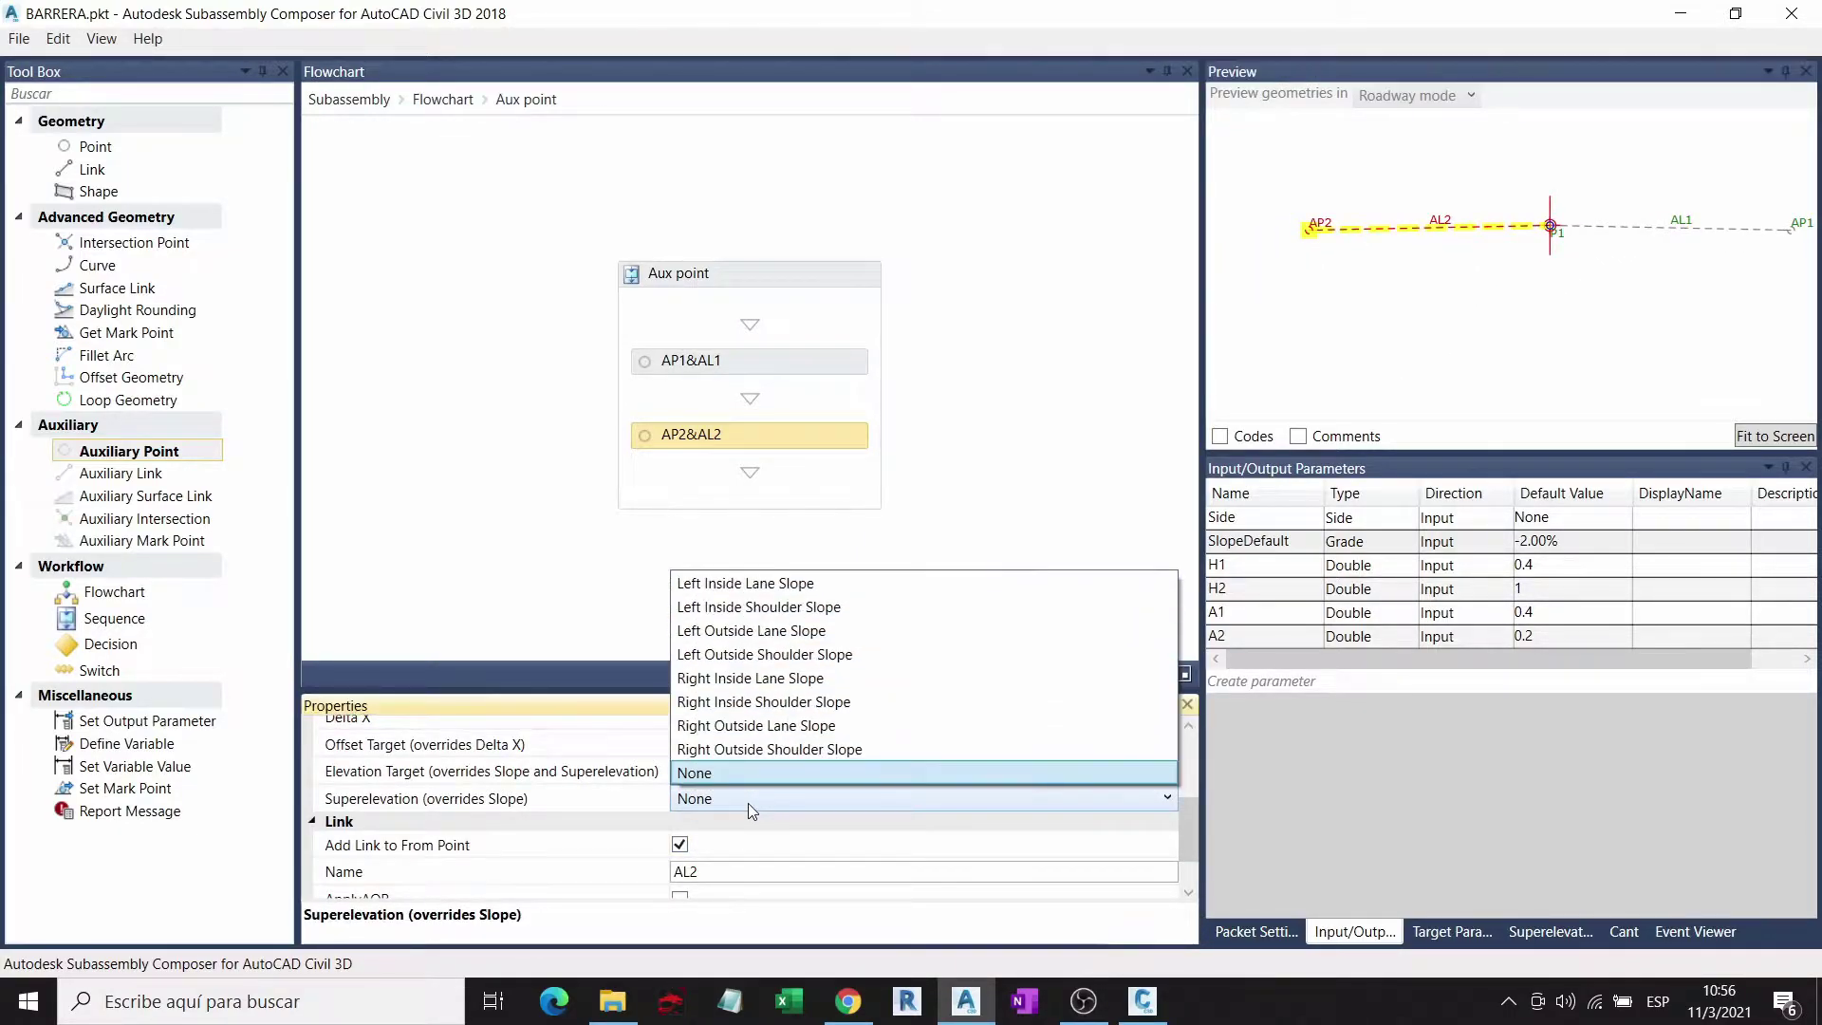
pyautogui.click(756, 639)
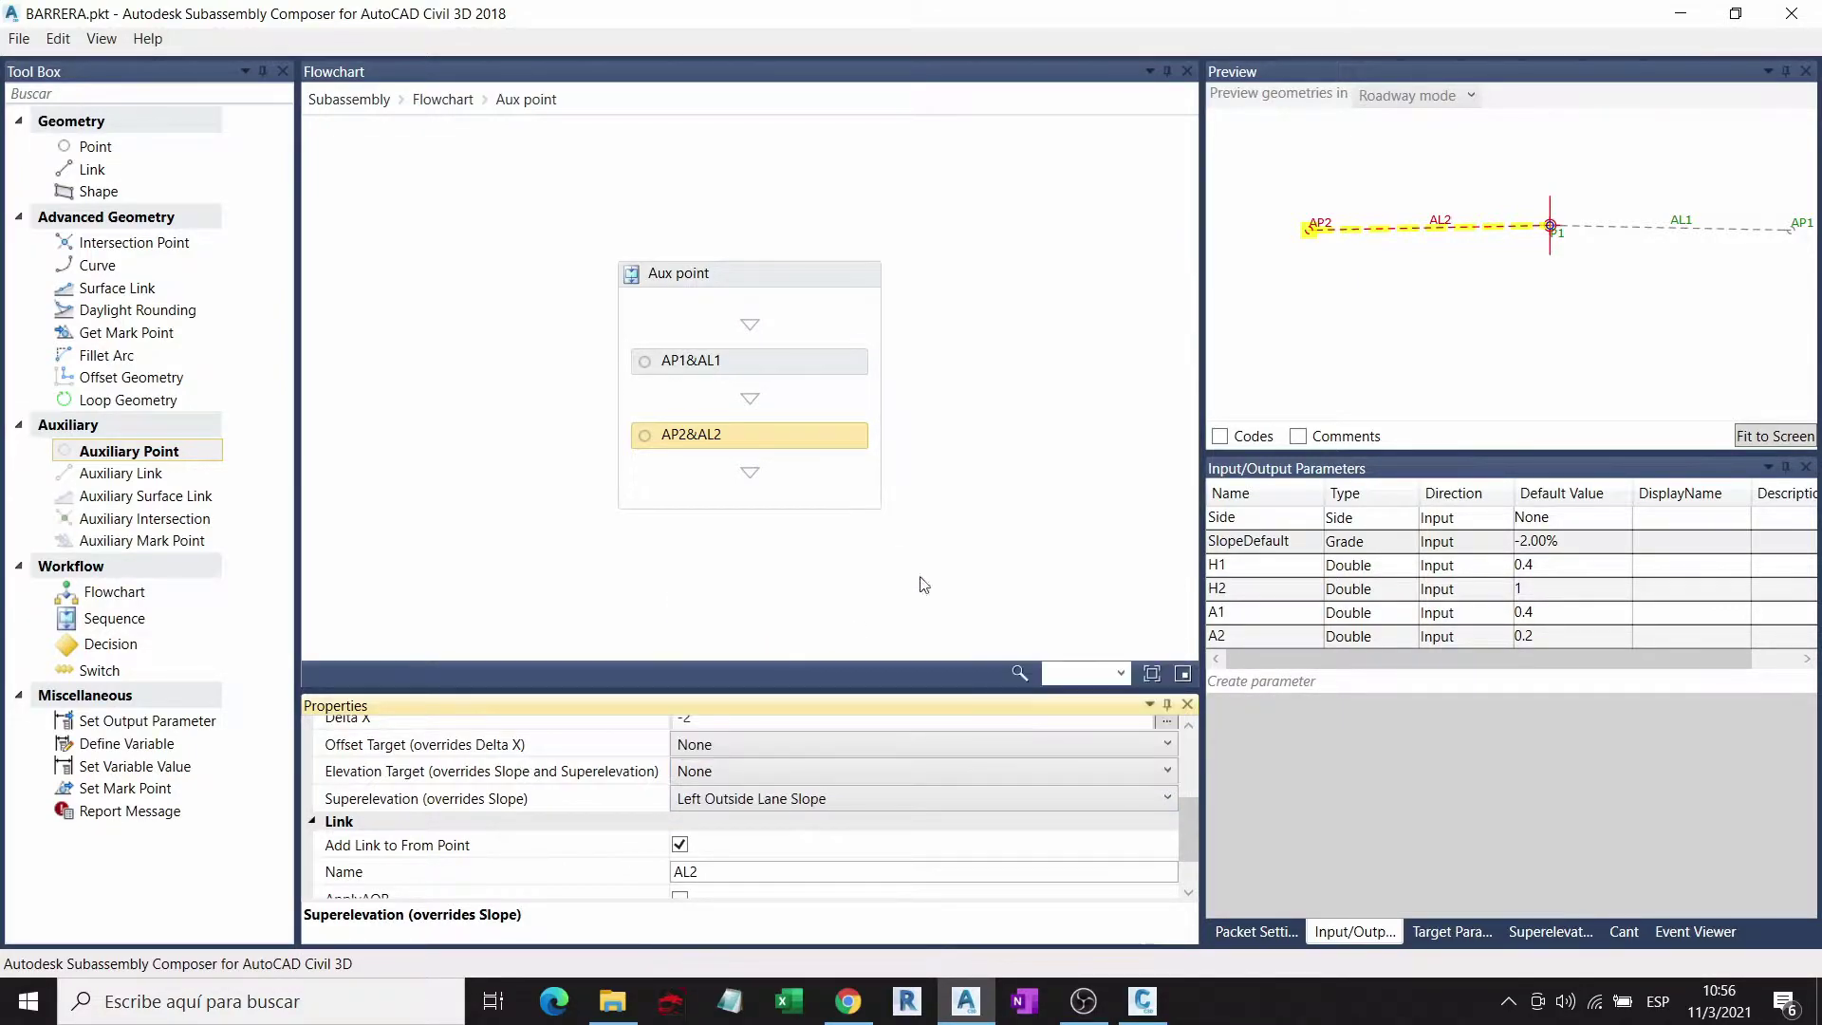
pyautogui.click(1077, 419)
pyautogui.click(766, 436)
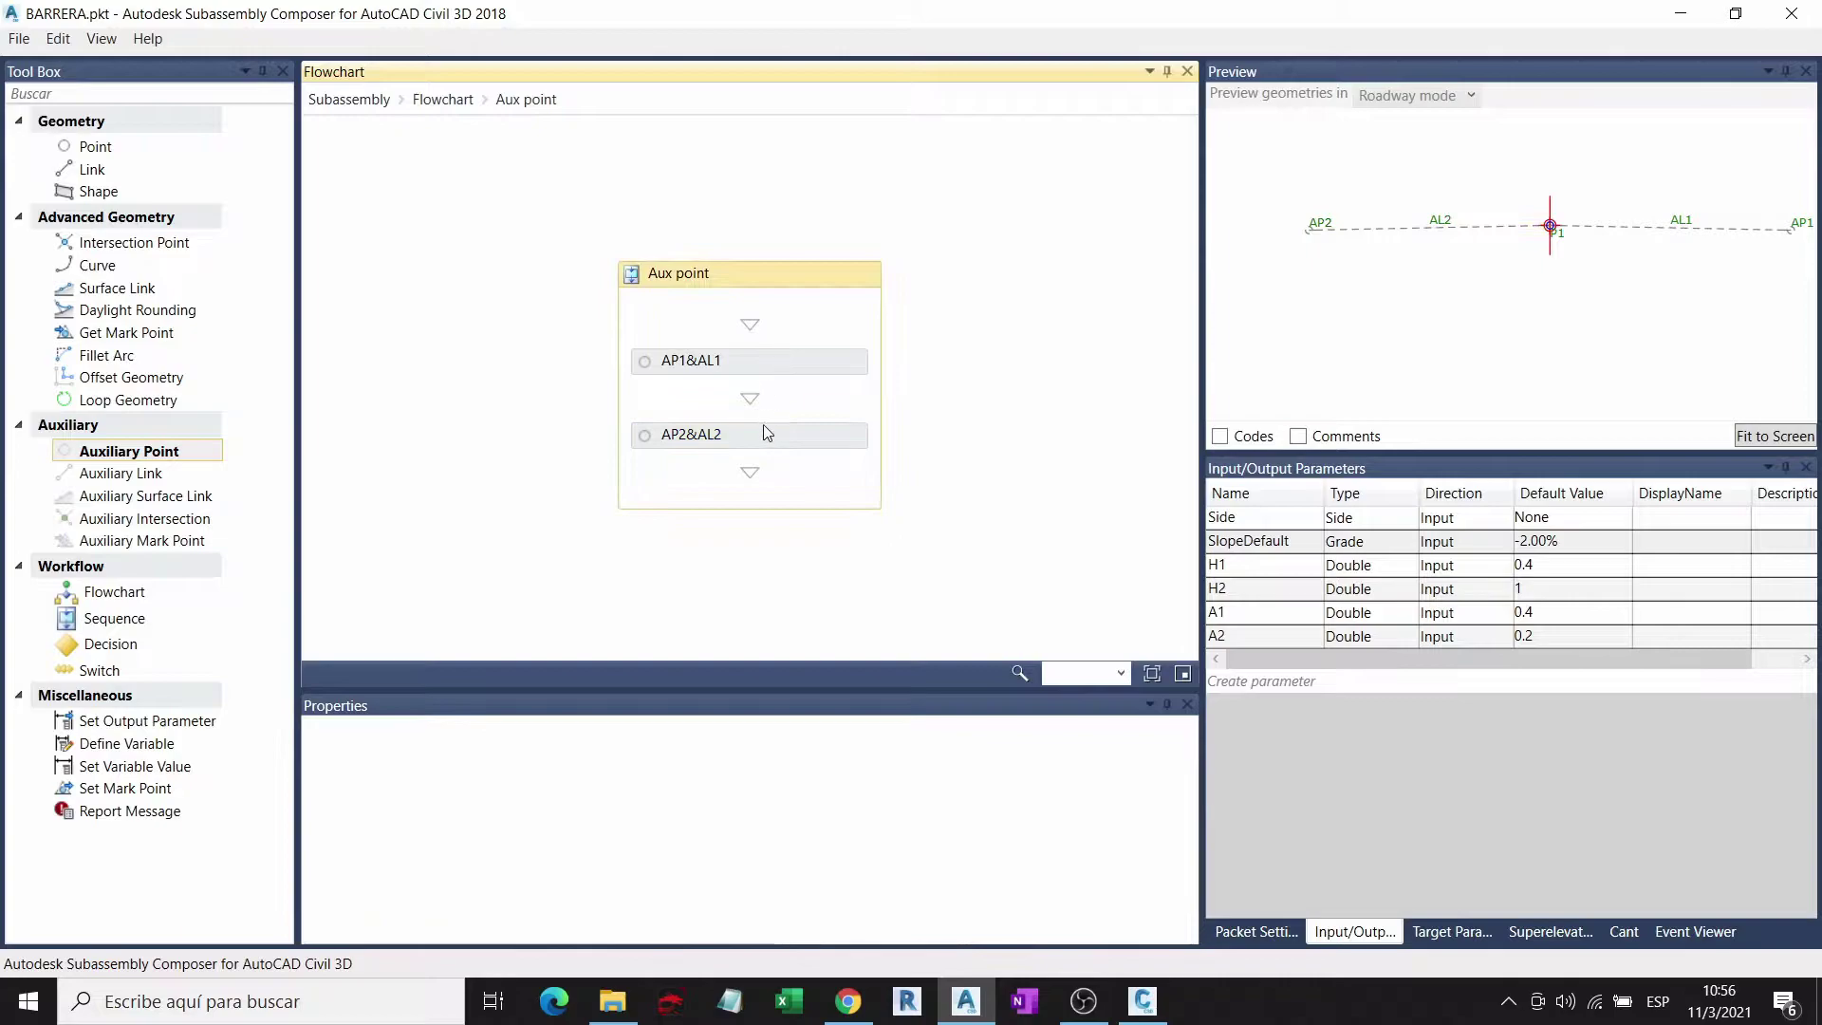
# Step: Check AP1&AL1's superelevation setting in the Aux point detail
pyautogui.click(770, 366)
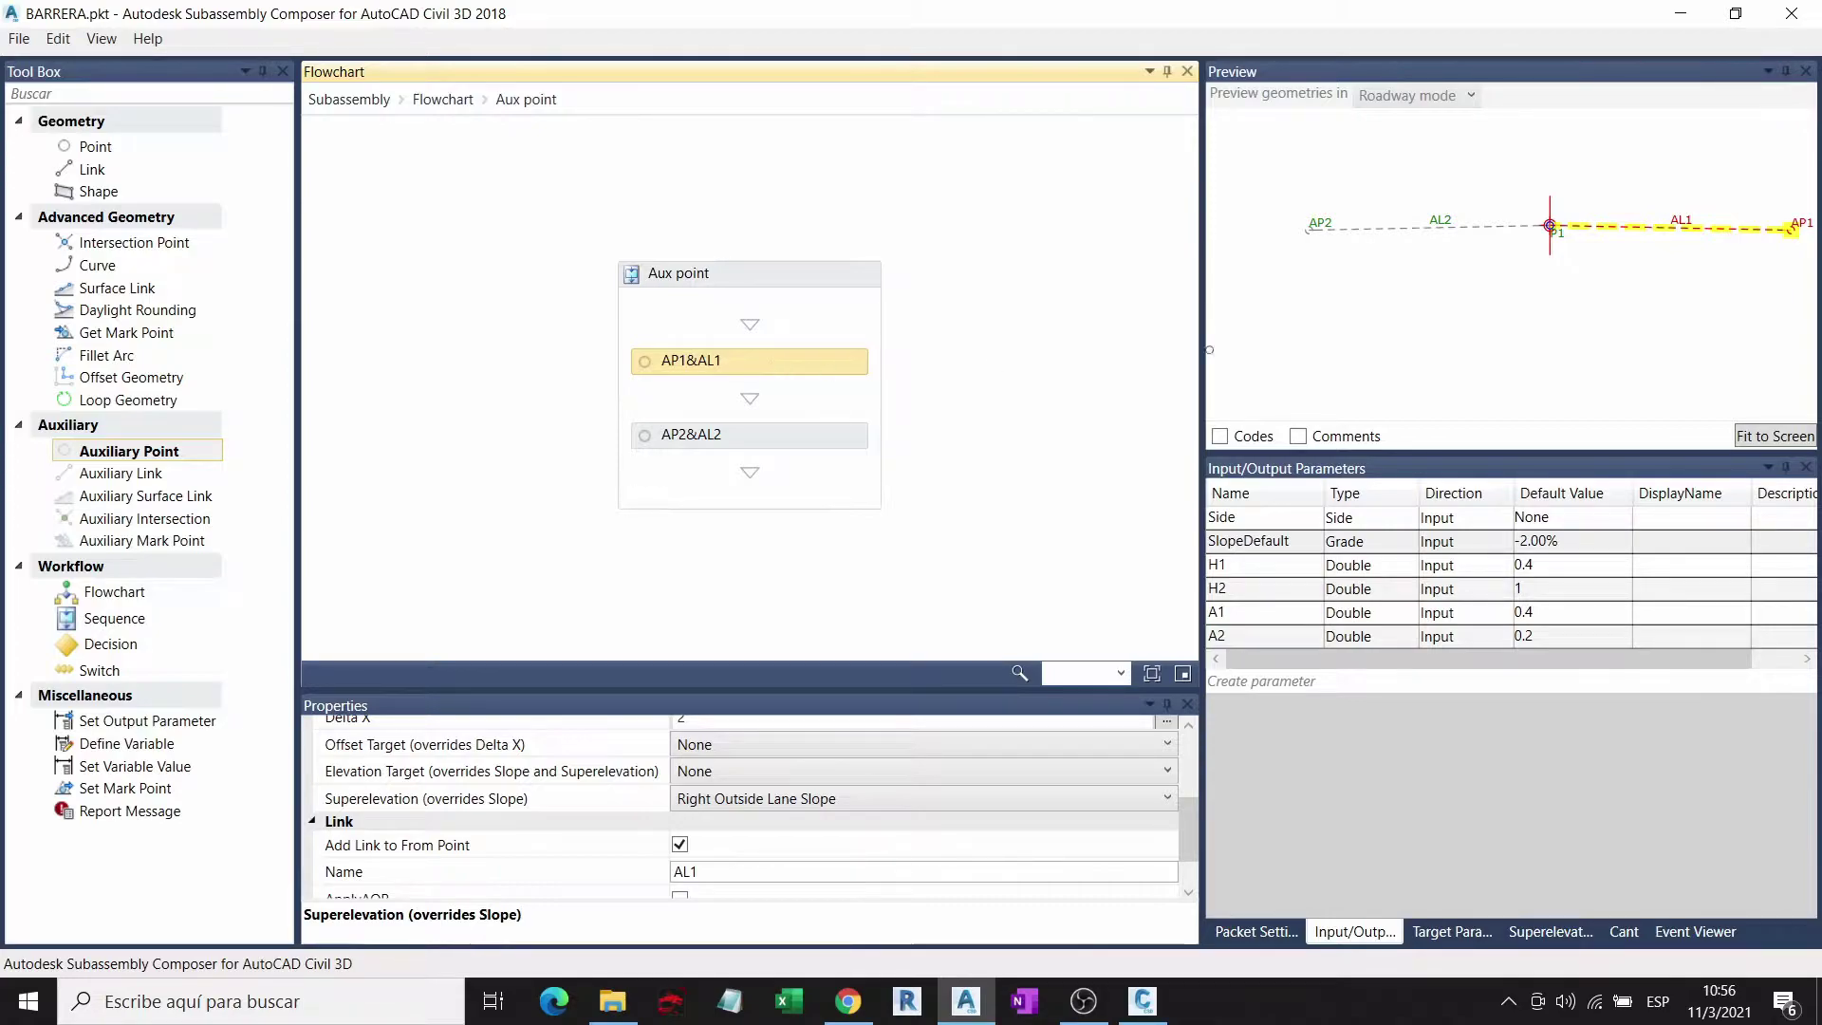
pyautogui.scroll(2, 1598, 228)
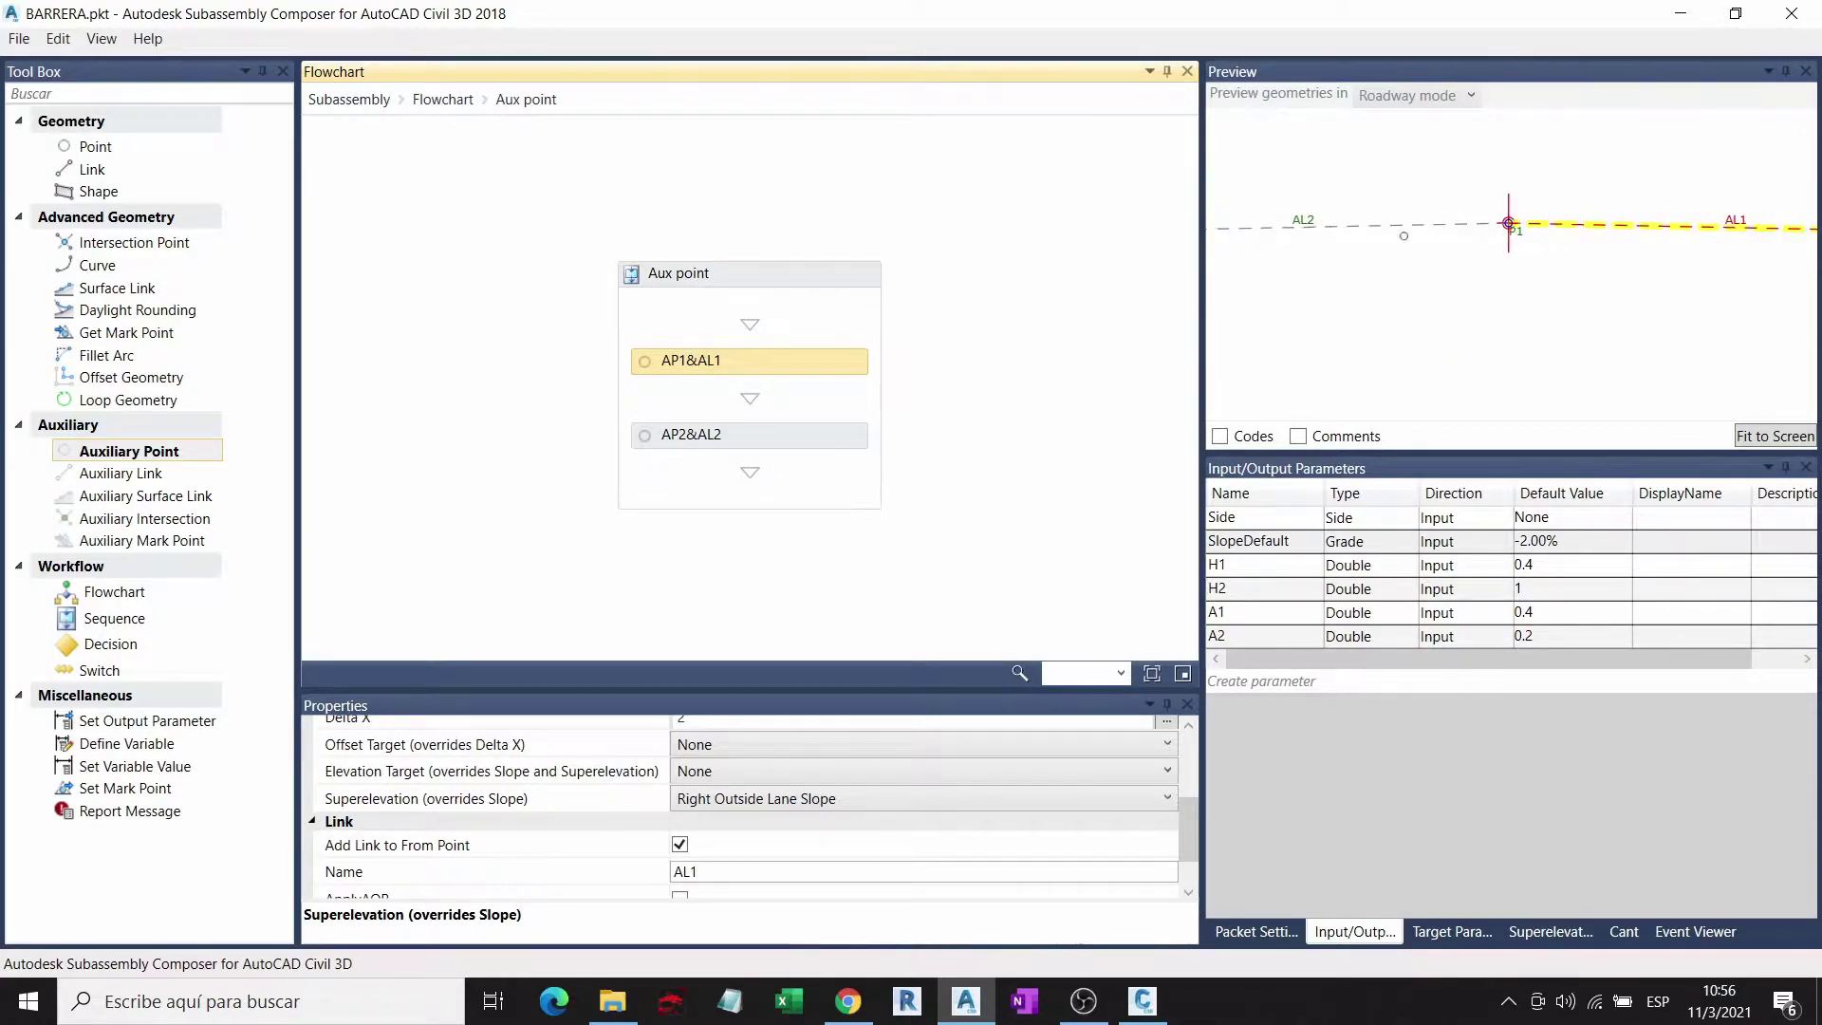
pyautogui.scroll(-1, 1641, 259)
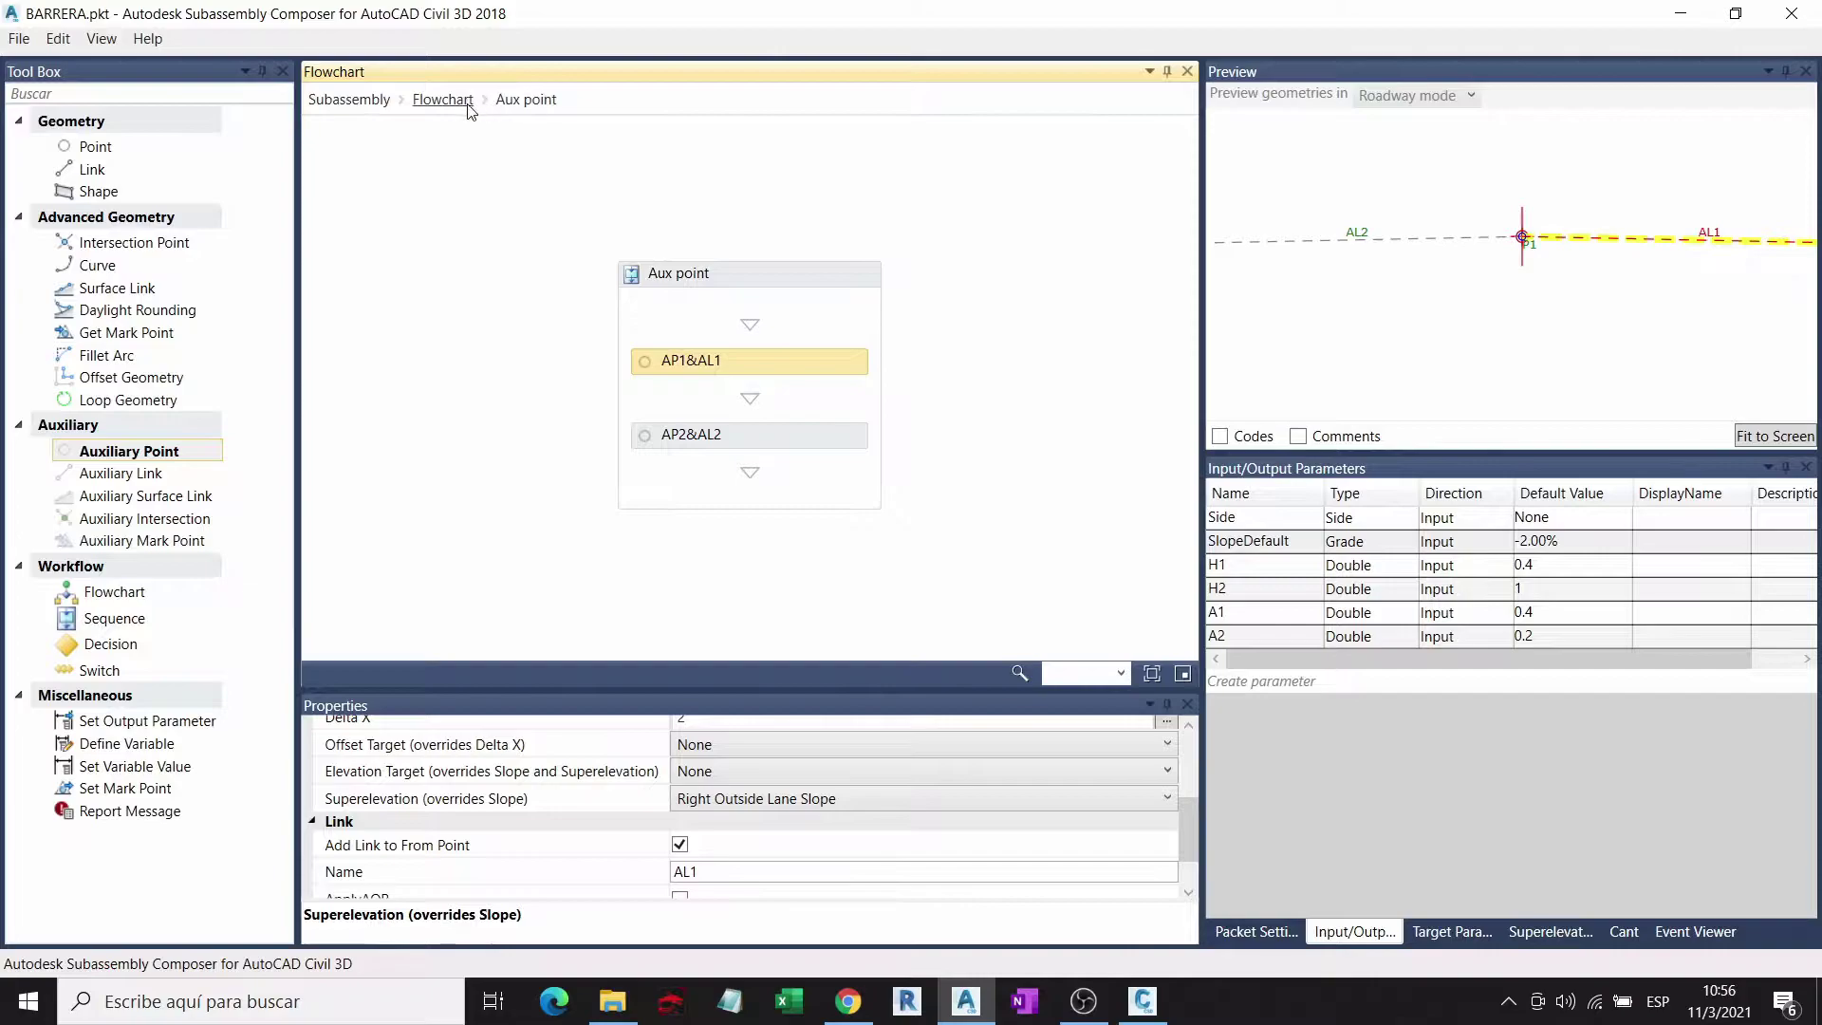
# Step: Return to the main flowchart and drag its container corner to add room below Aux point
pyautogui.click(443, 100)
pyautogui.scroll(-1, 925, 346)
pyautogui.scroll(1, 912, 299)
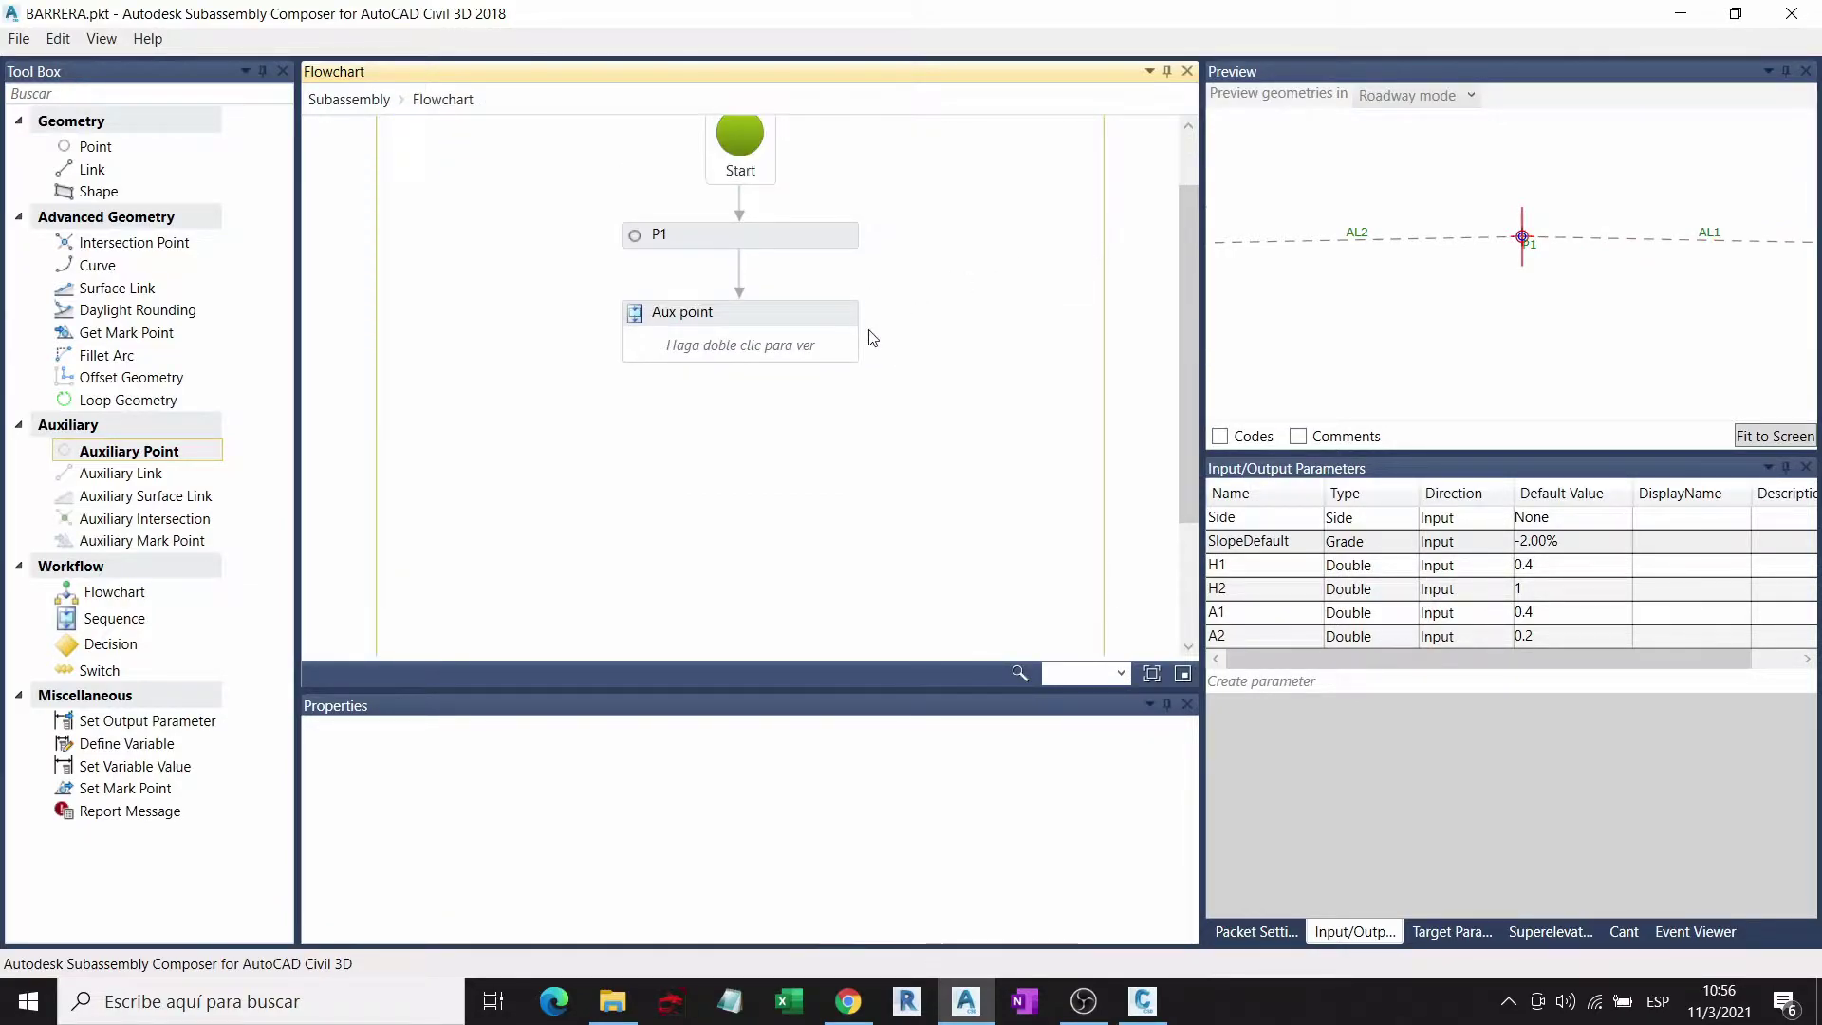
pyautogui.scroll(-2, 1518, 242)
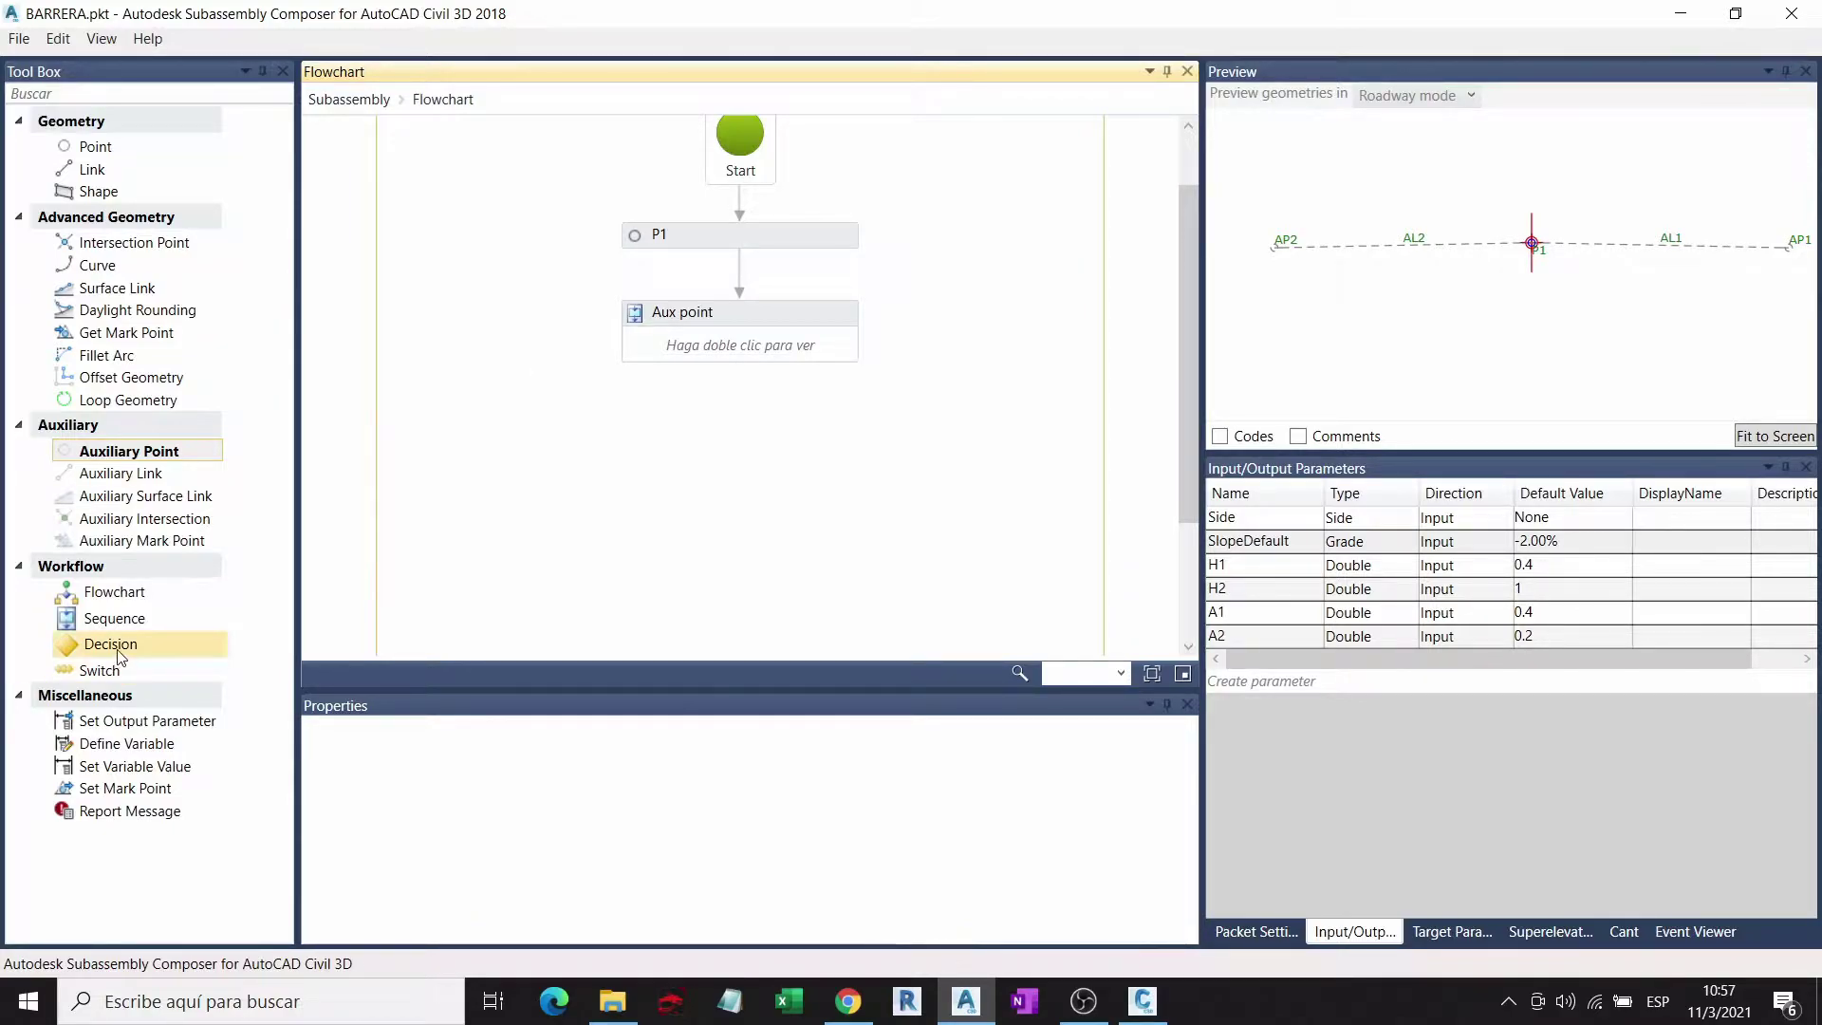
pyautogui.scroll(-3, 824, 256)
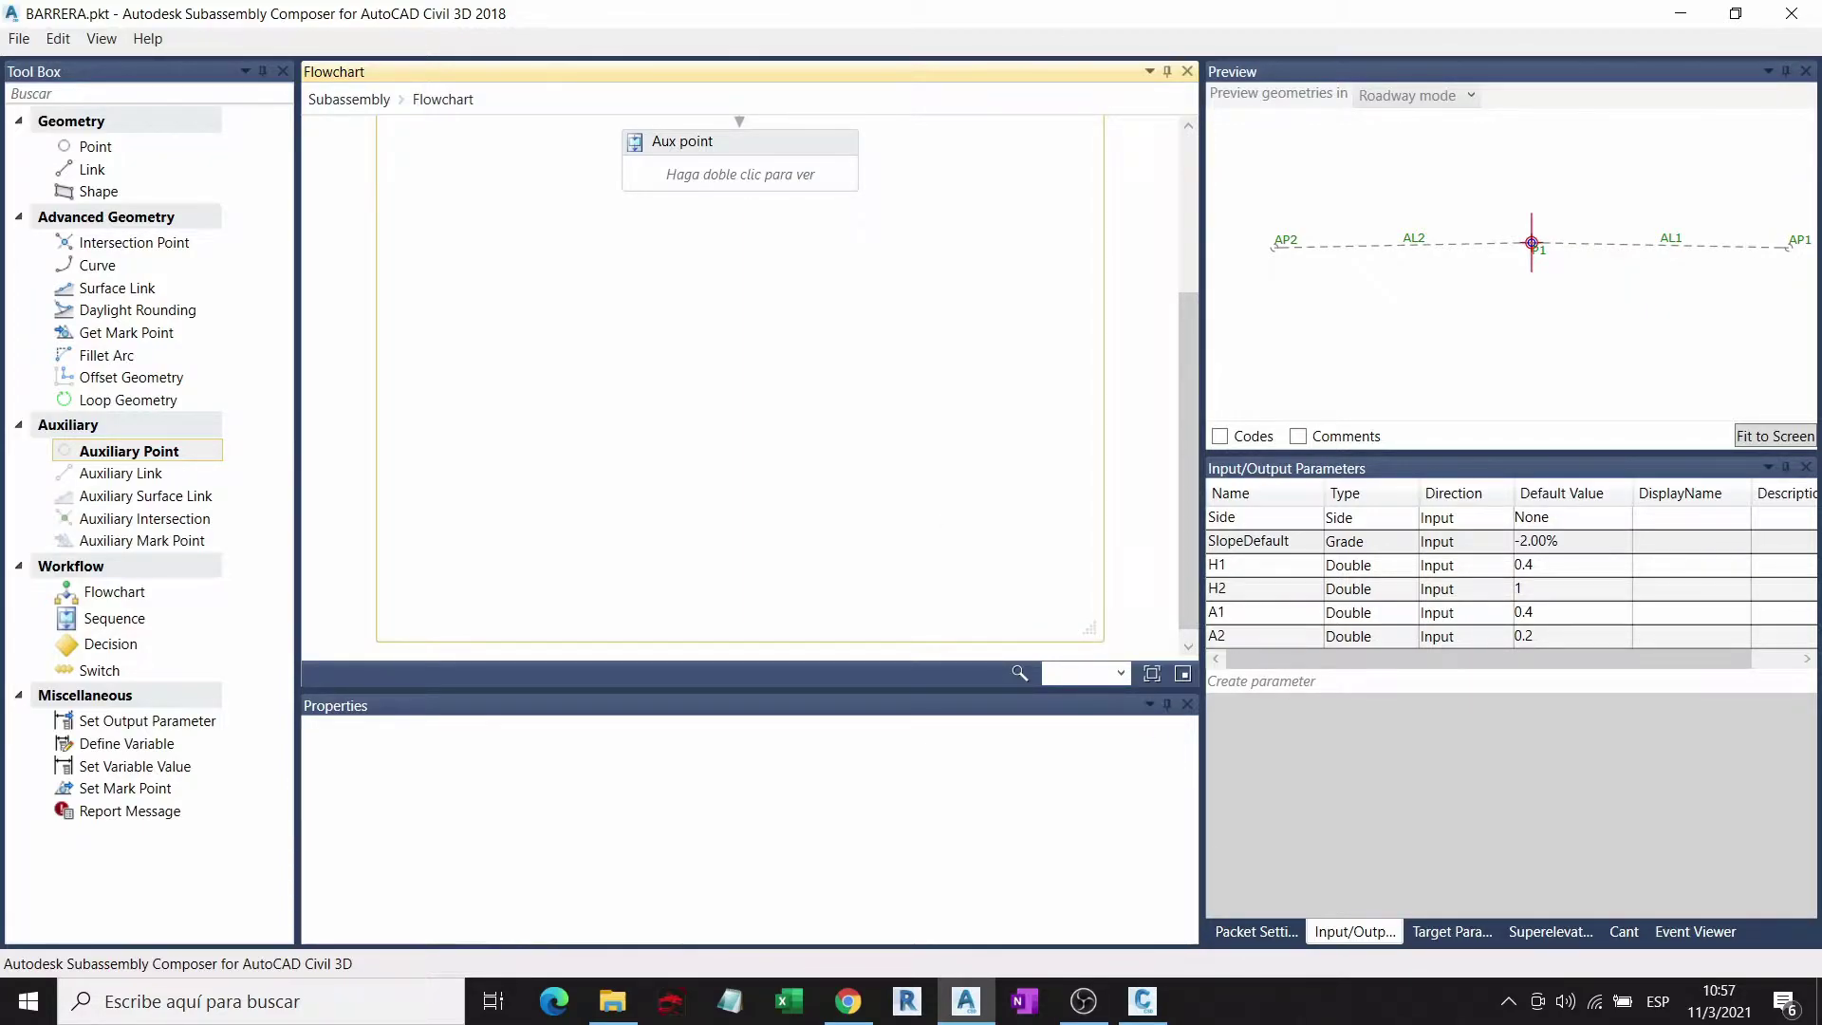
pyautogui.moveTo(1087, 628); pyautogui.dragTo(1179, 813)
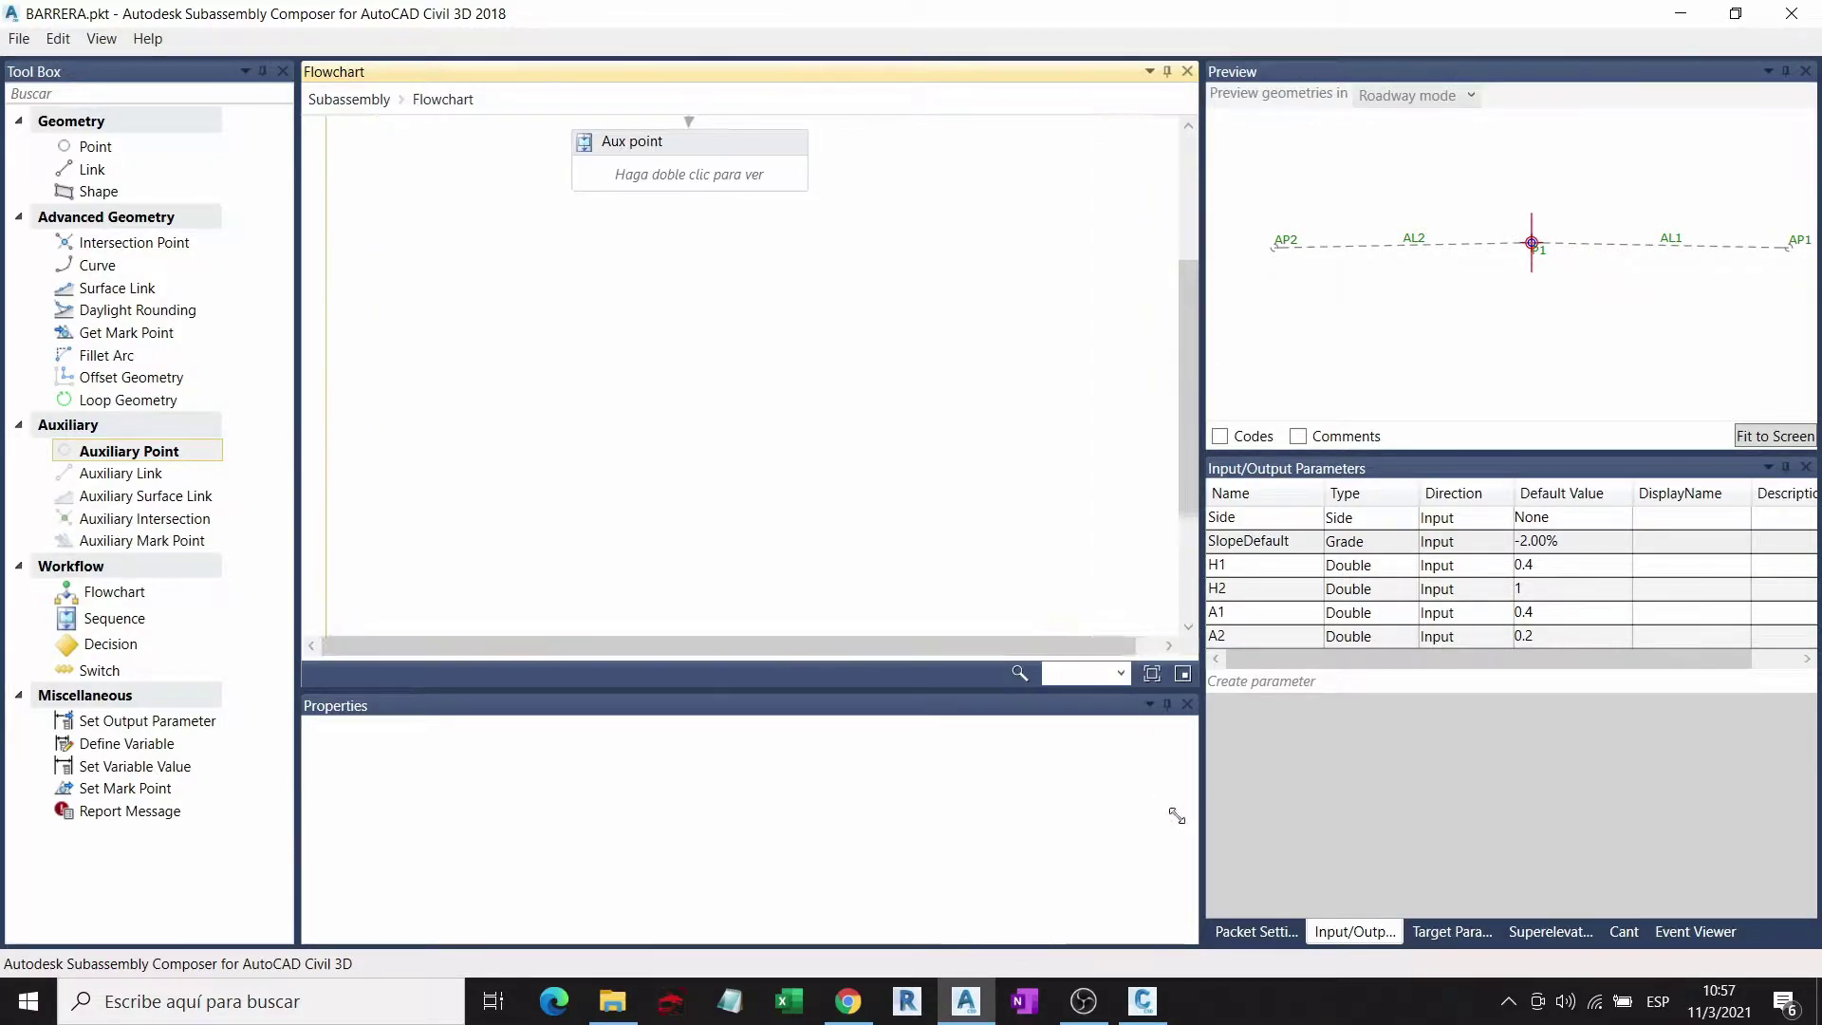
pyautogui.scroll(-3, 839, 340)
pyautogui.scroll(1, 816, 313)
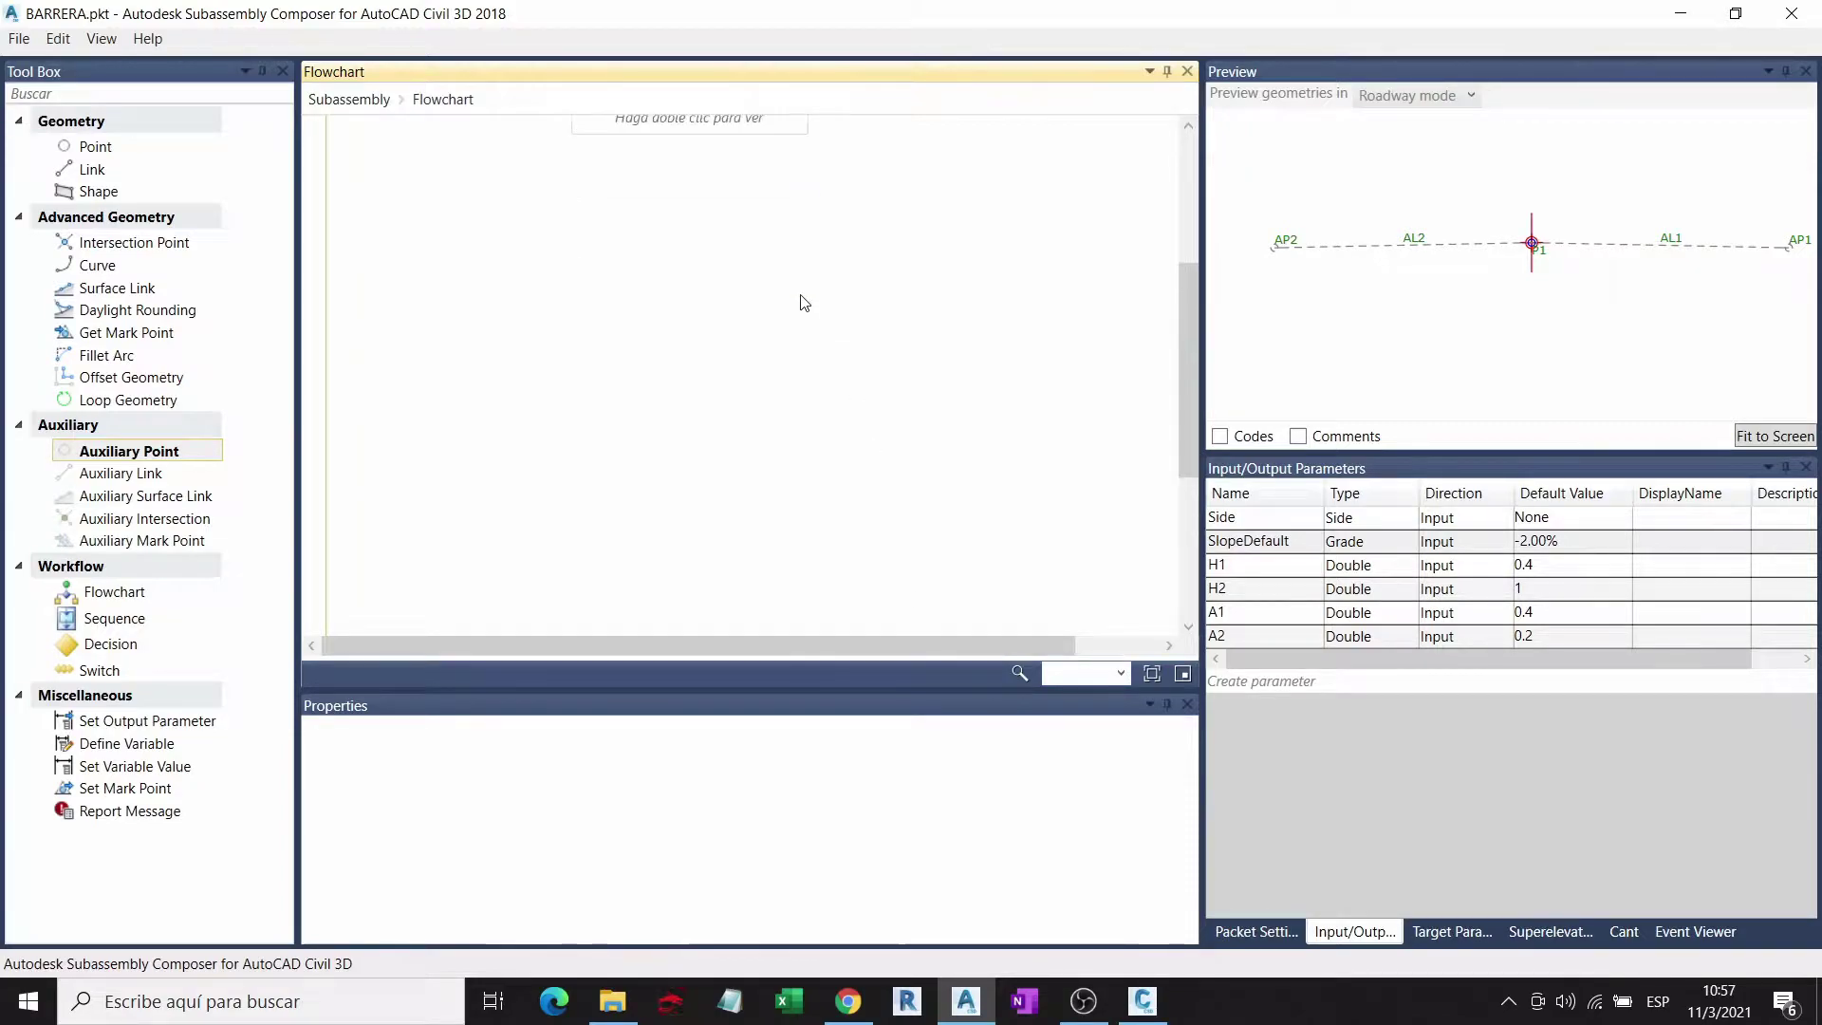
# Step: Add a Decision below Aux point and reconnect Aux point to it
pyautogui.click(110, 618)
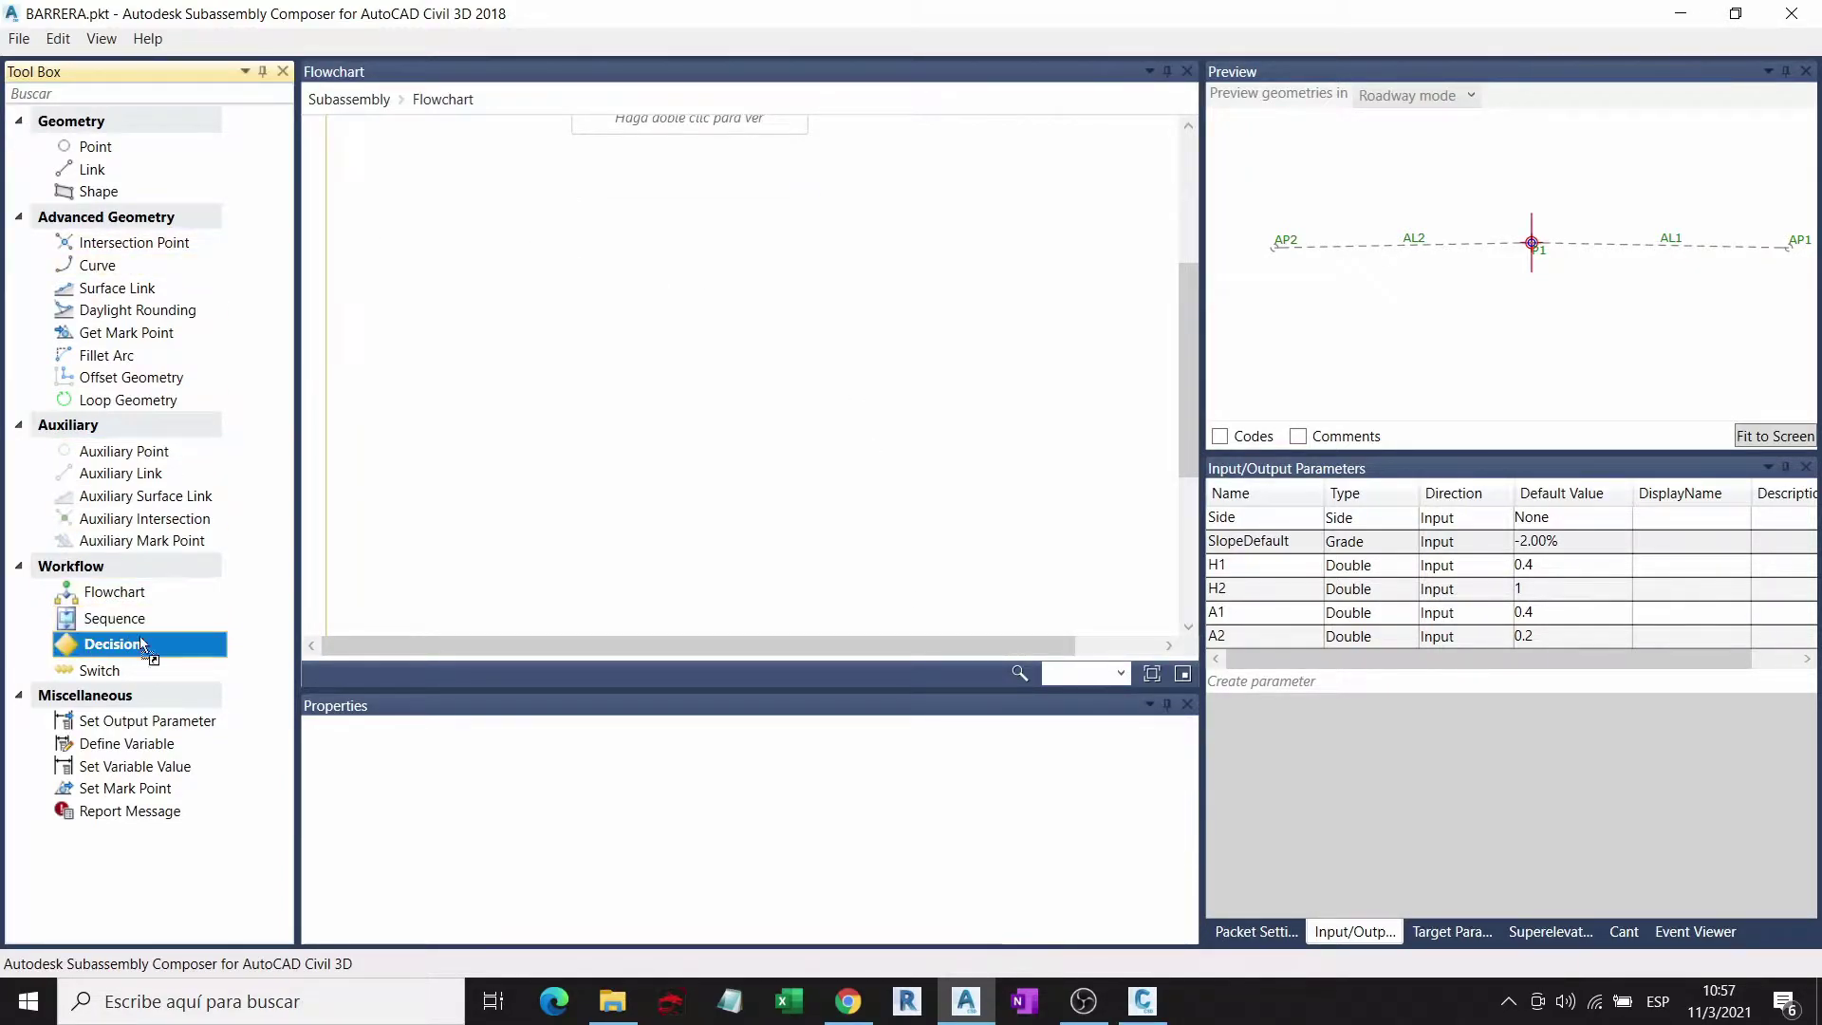
pyautogui.moveTo(90, 645); pyautogui.dragTo(882, 451)
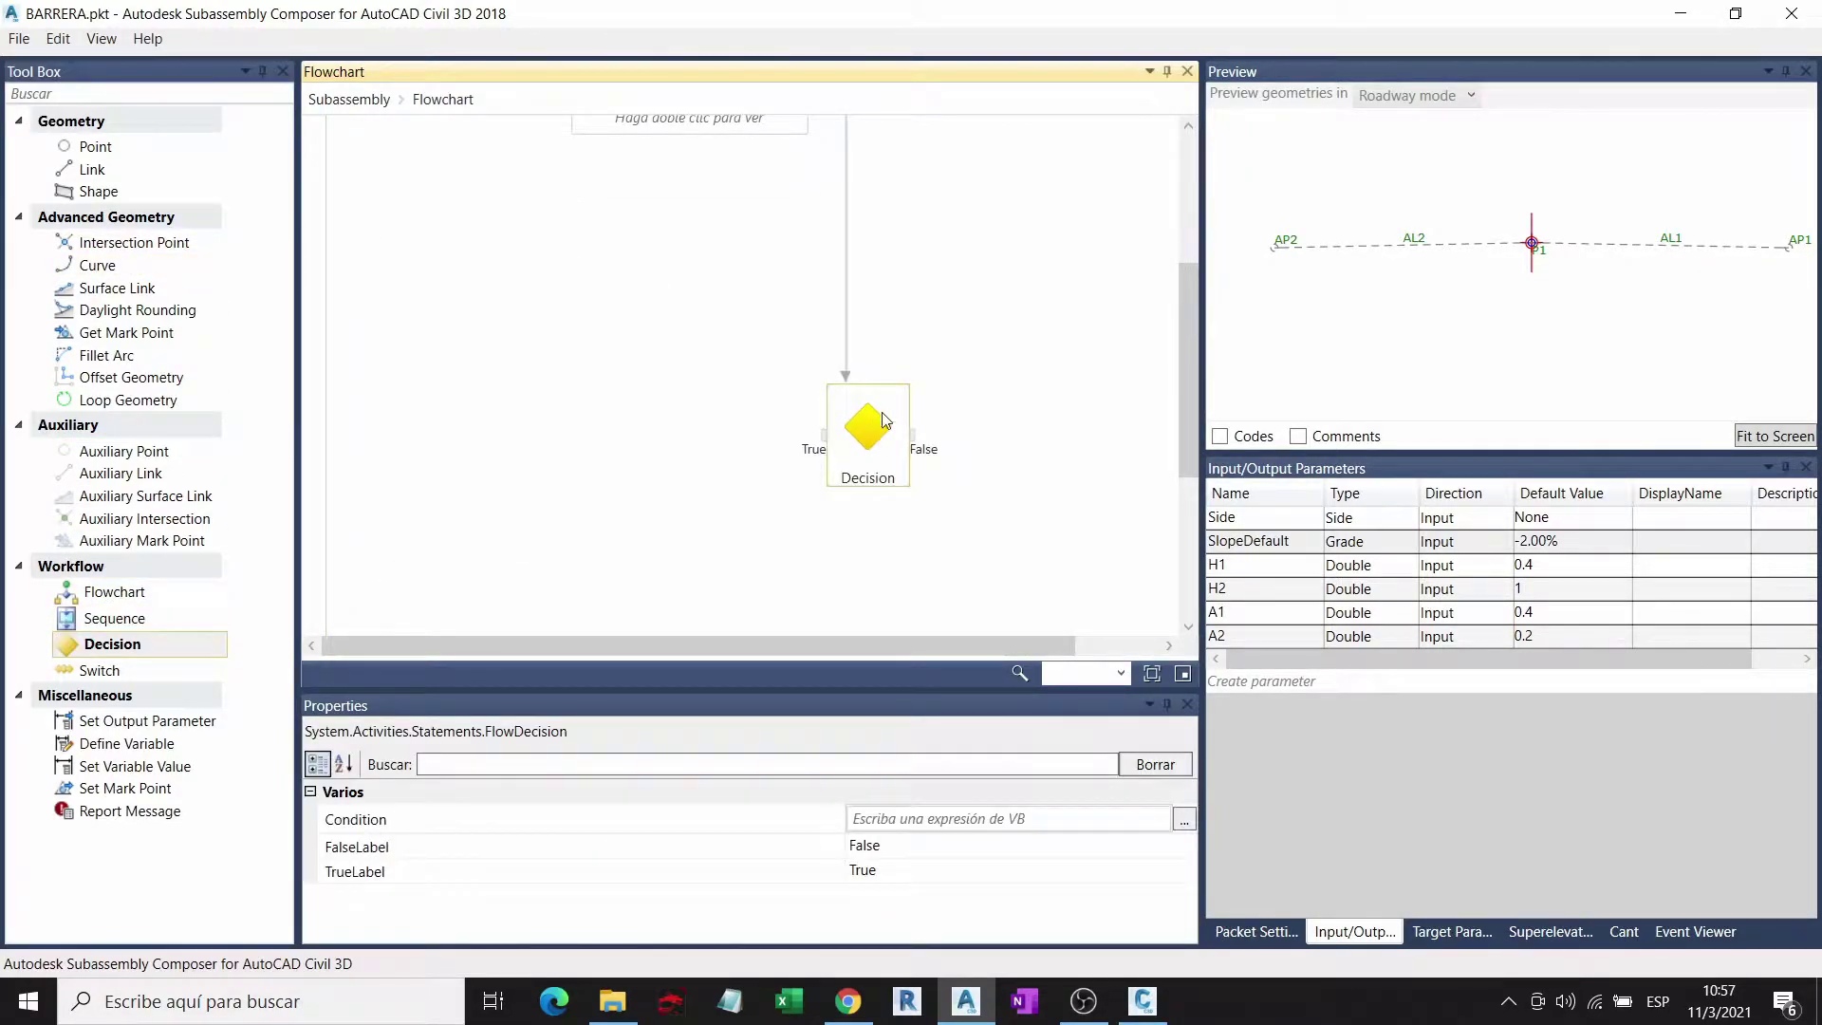
pyautogui.click(852, 363)
pyautogui.press('Delete')
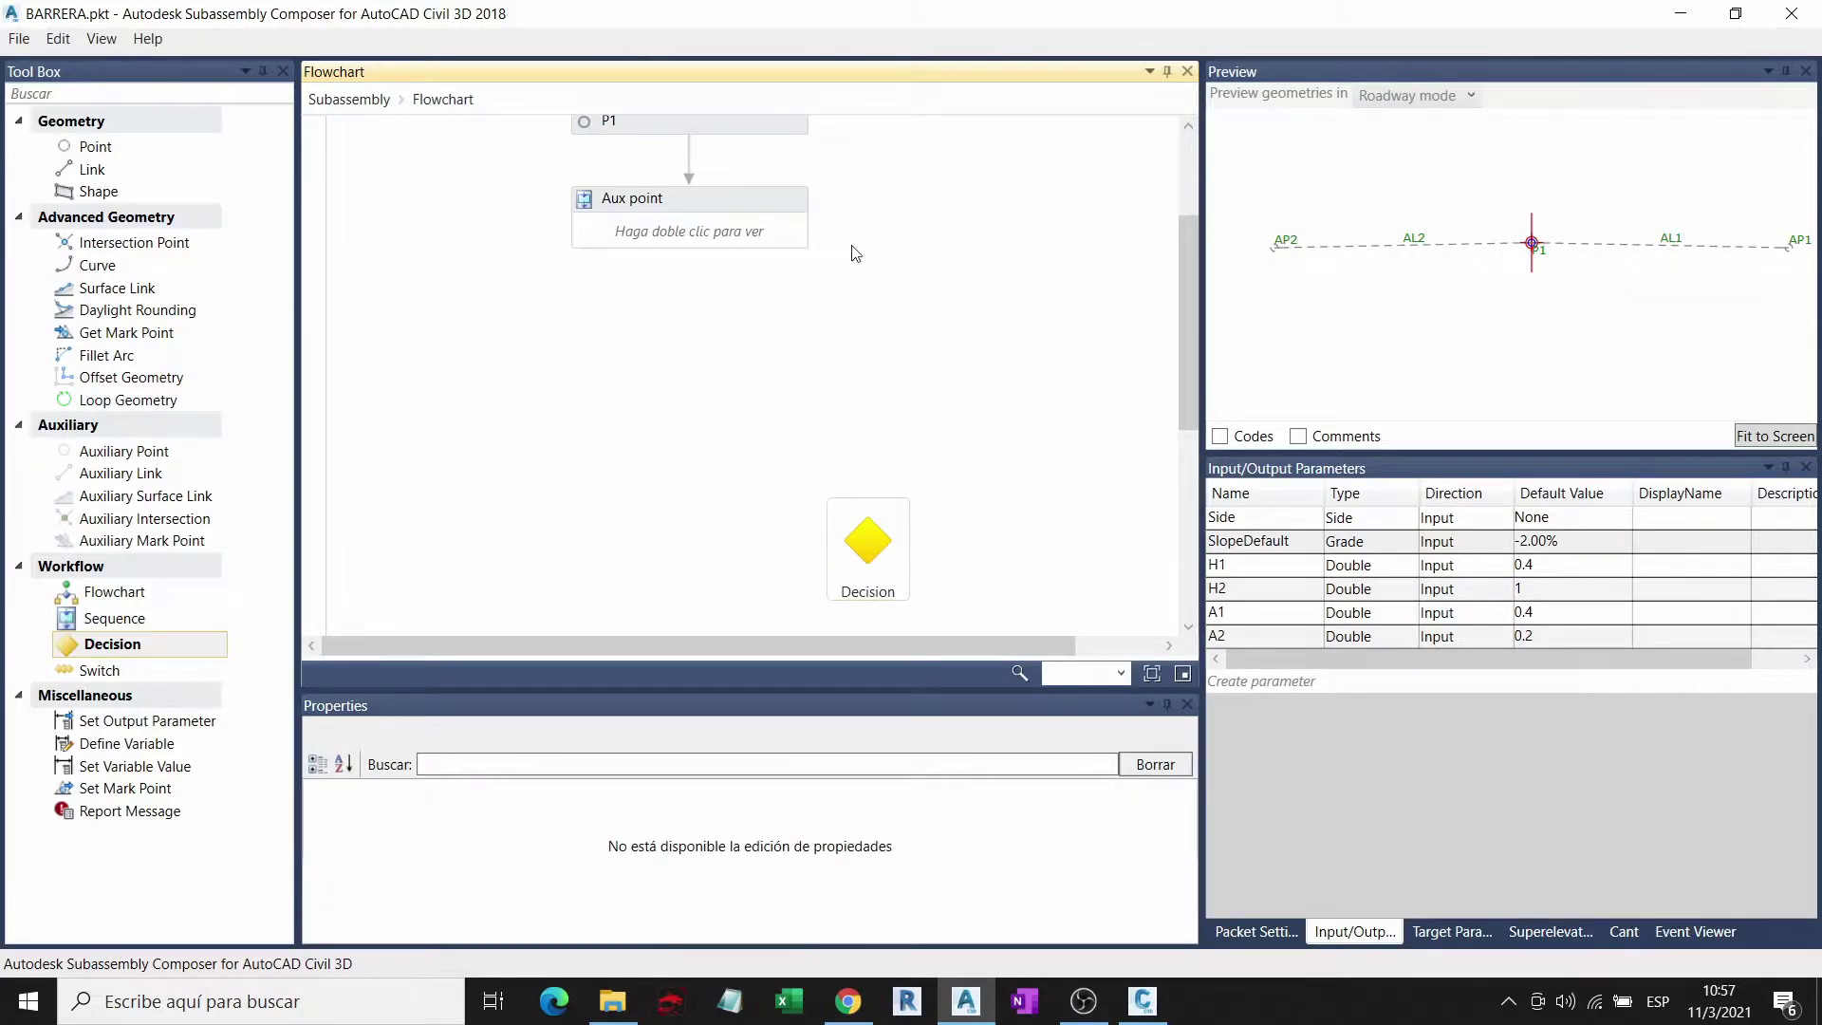
pyautogui.moveTo(718, 251); pyautogui.dragTo(871, 512)
pyautogui.click(885, 539)
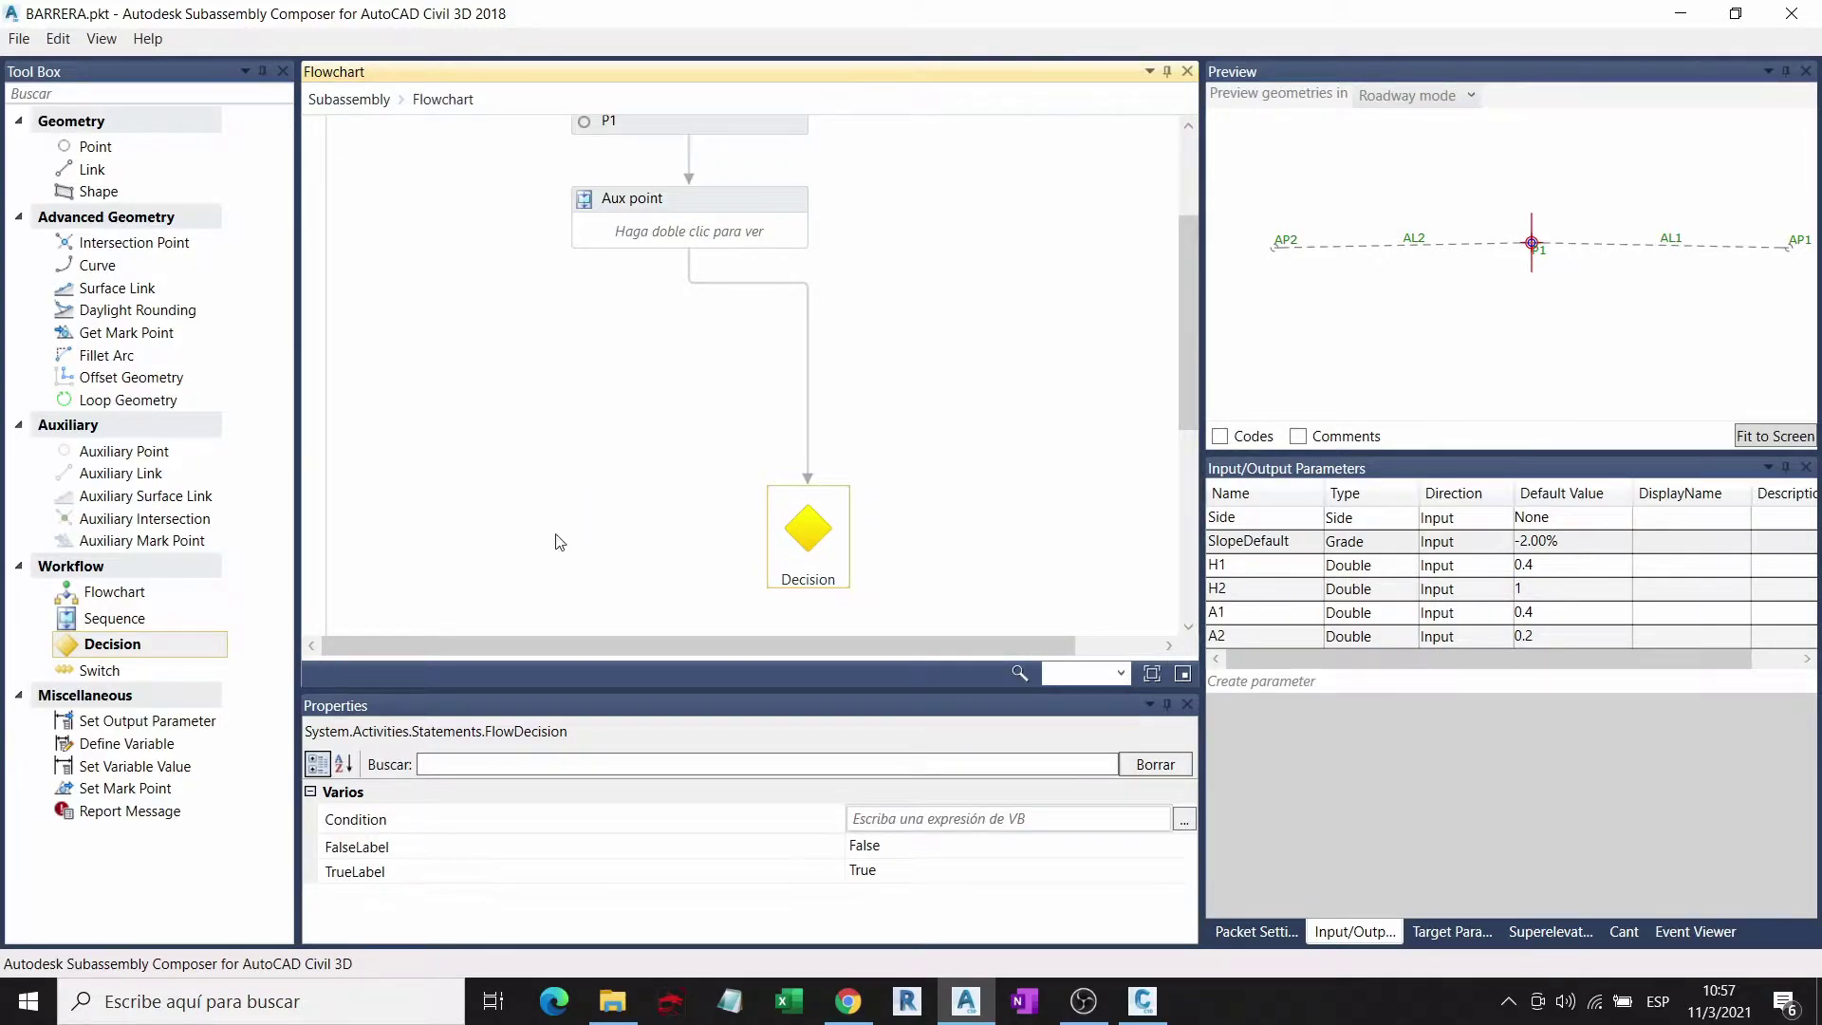
# Step: Set the Decision's condition to AL1.slope>0 and move the block up and left
pyautogui.click(917, 820)
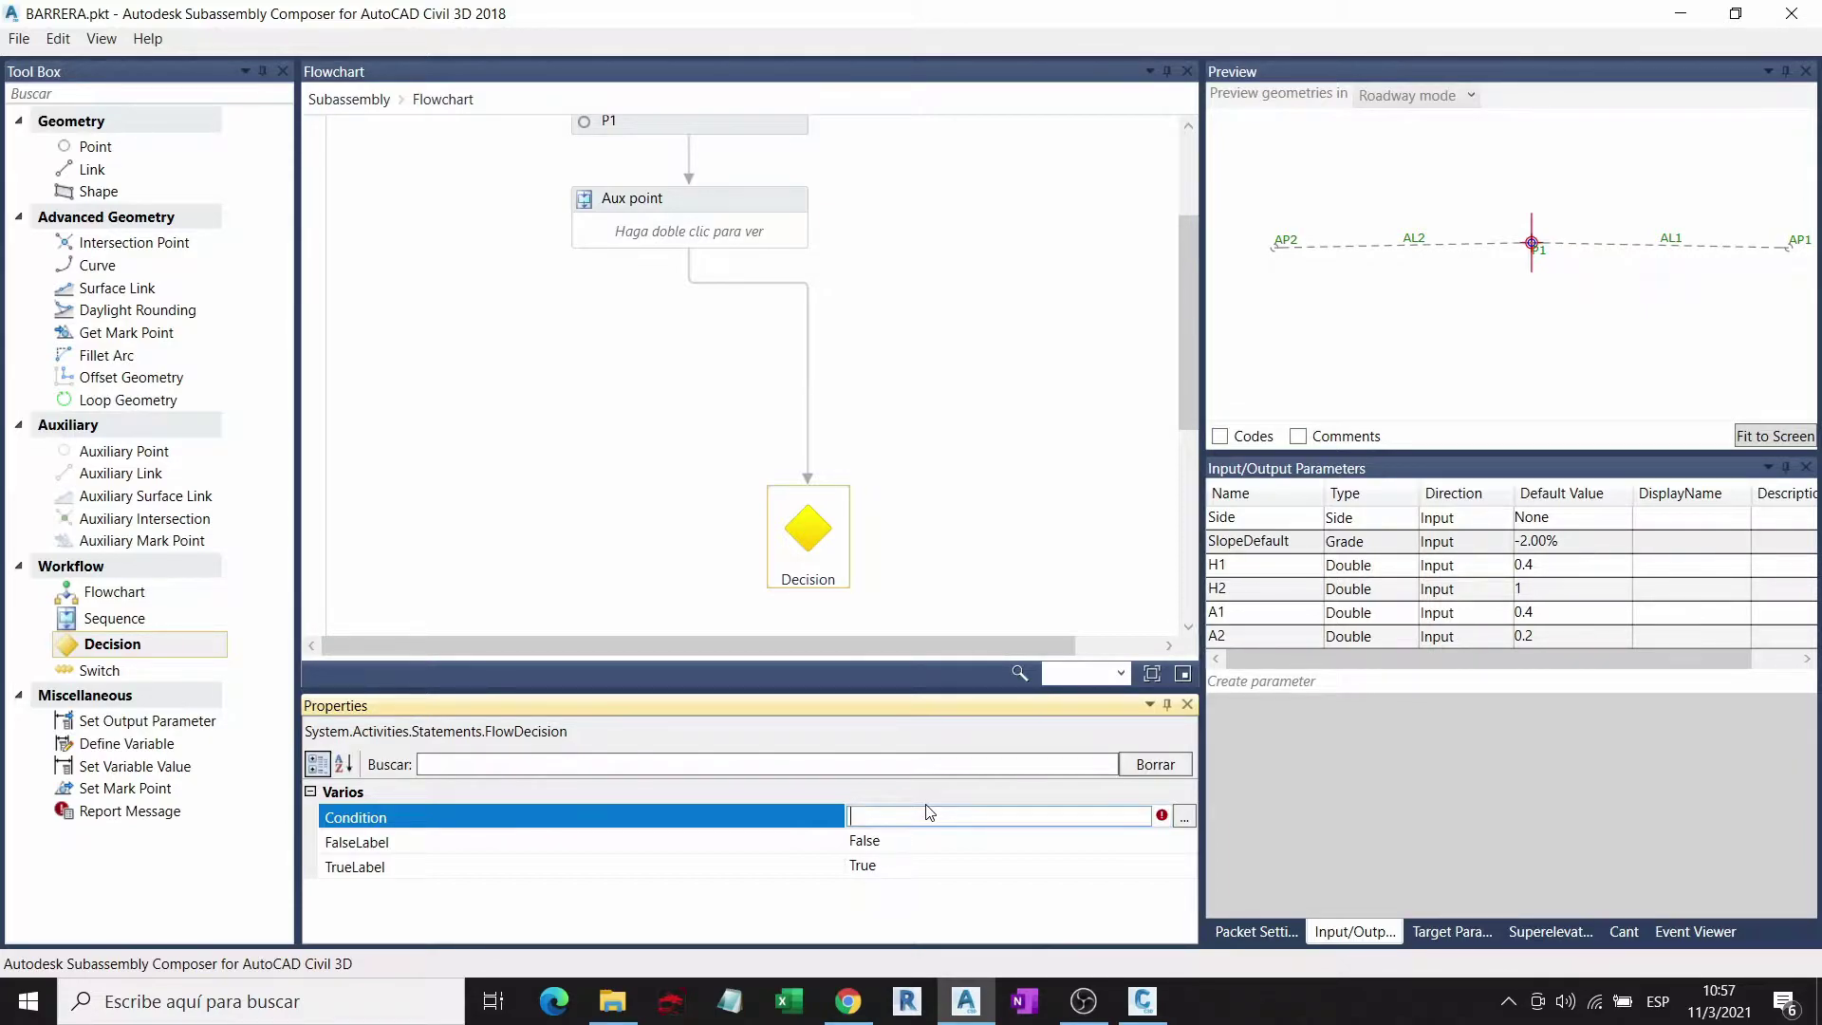
pyautogui.write('a')
pyautogui.press('BackSpace')
pyautogui.write('A')
pyautogui.write('l1')
pyautogui.click(920, 468)
pyautogui.click(835, 531)
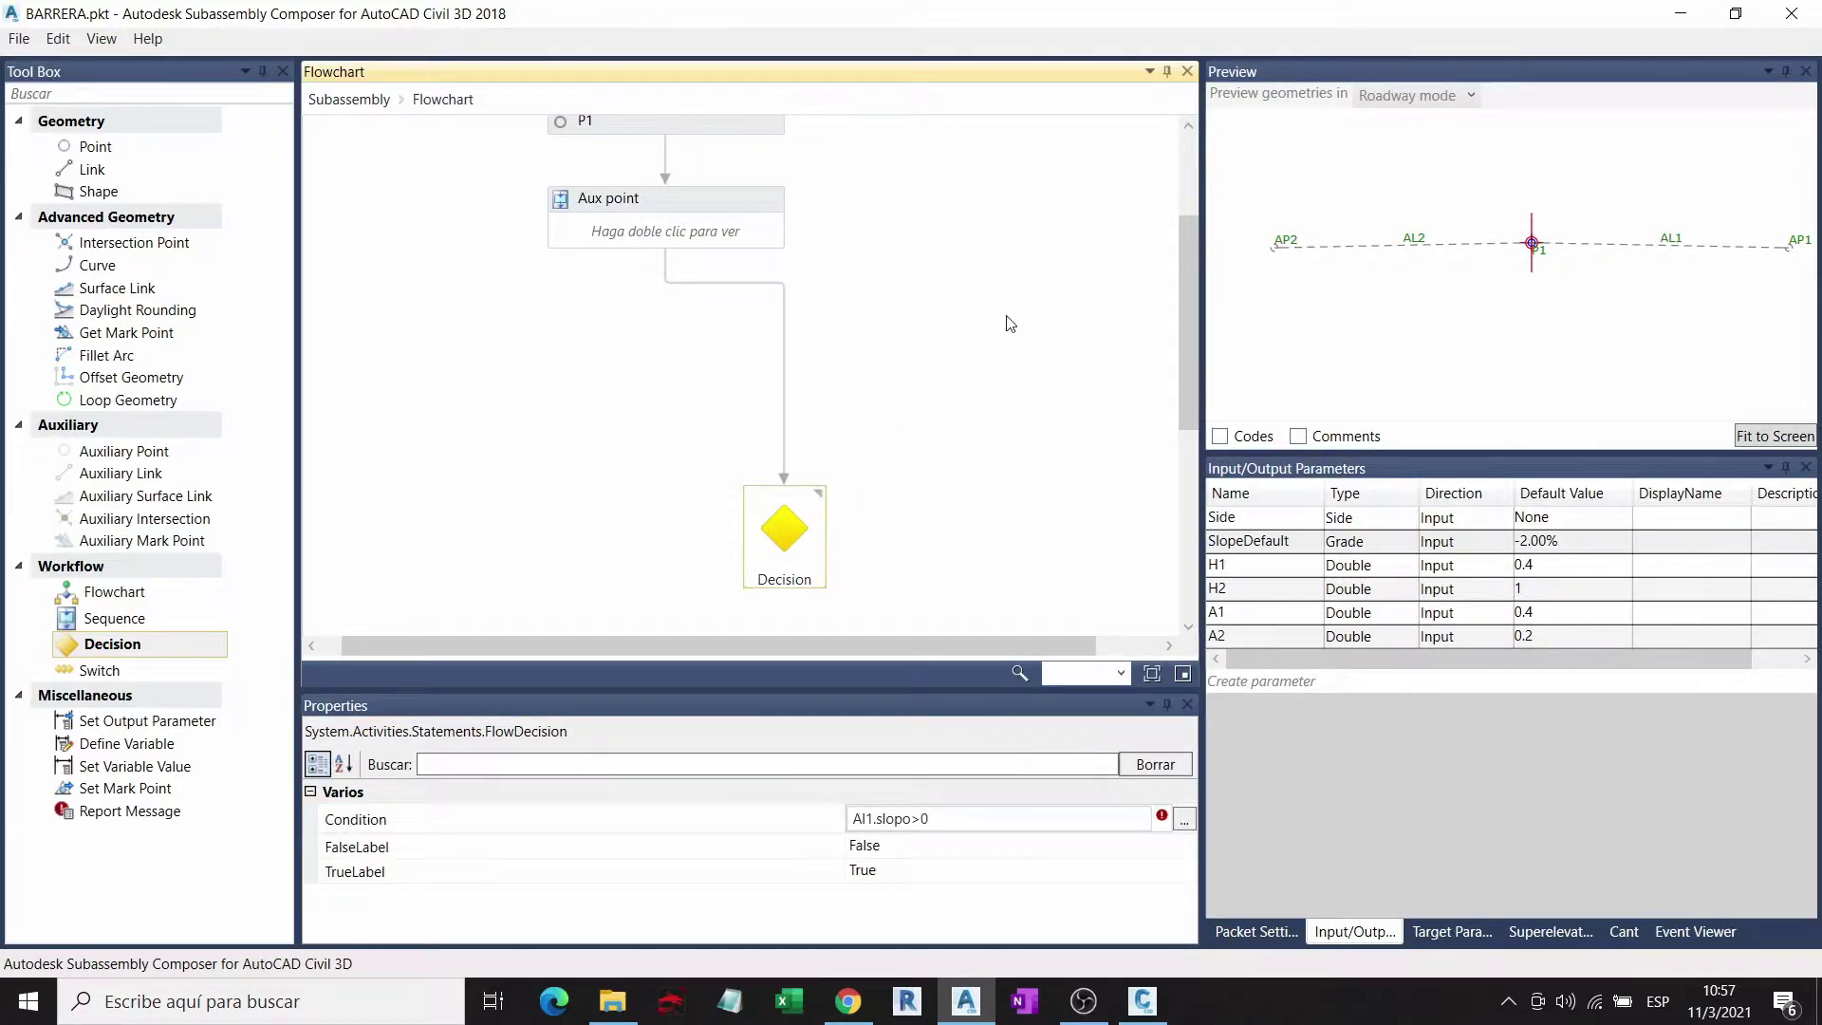
pyautogui.click(927, 818)
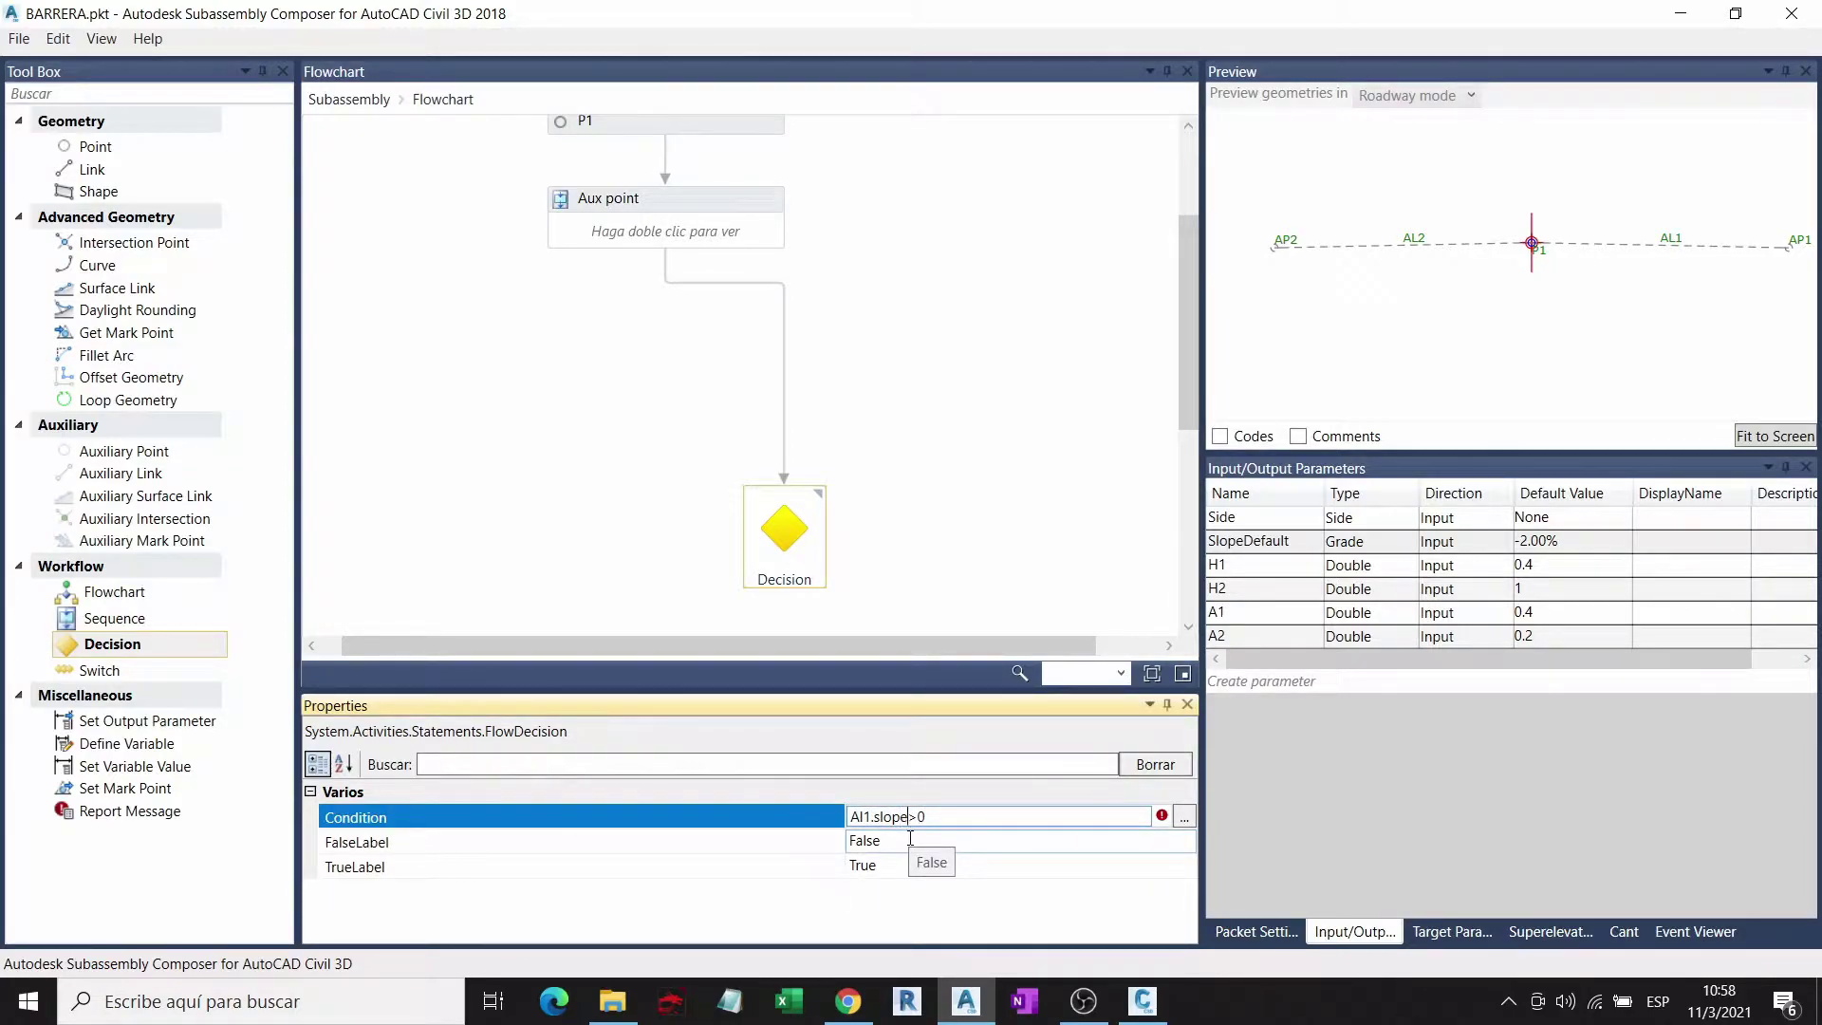
pyautogui.click(908, 467)
pyautogui.click(833, 541)
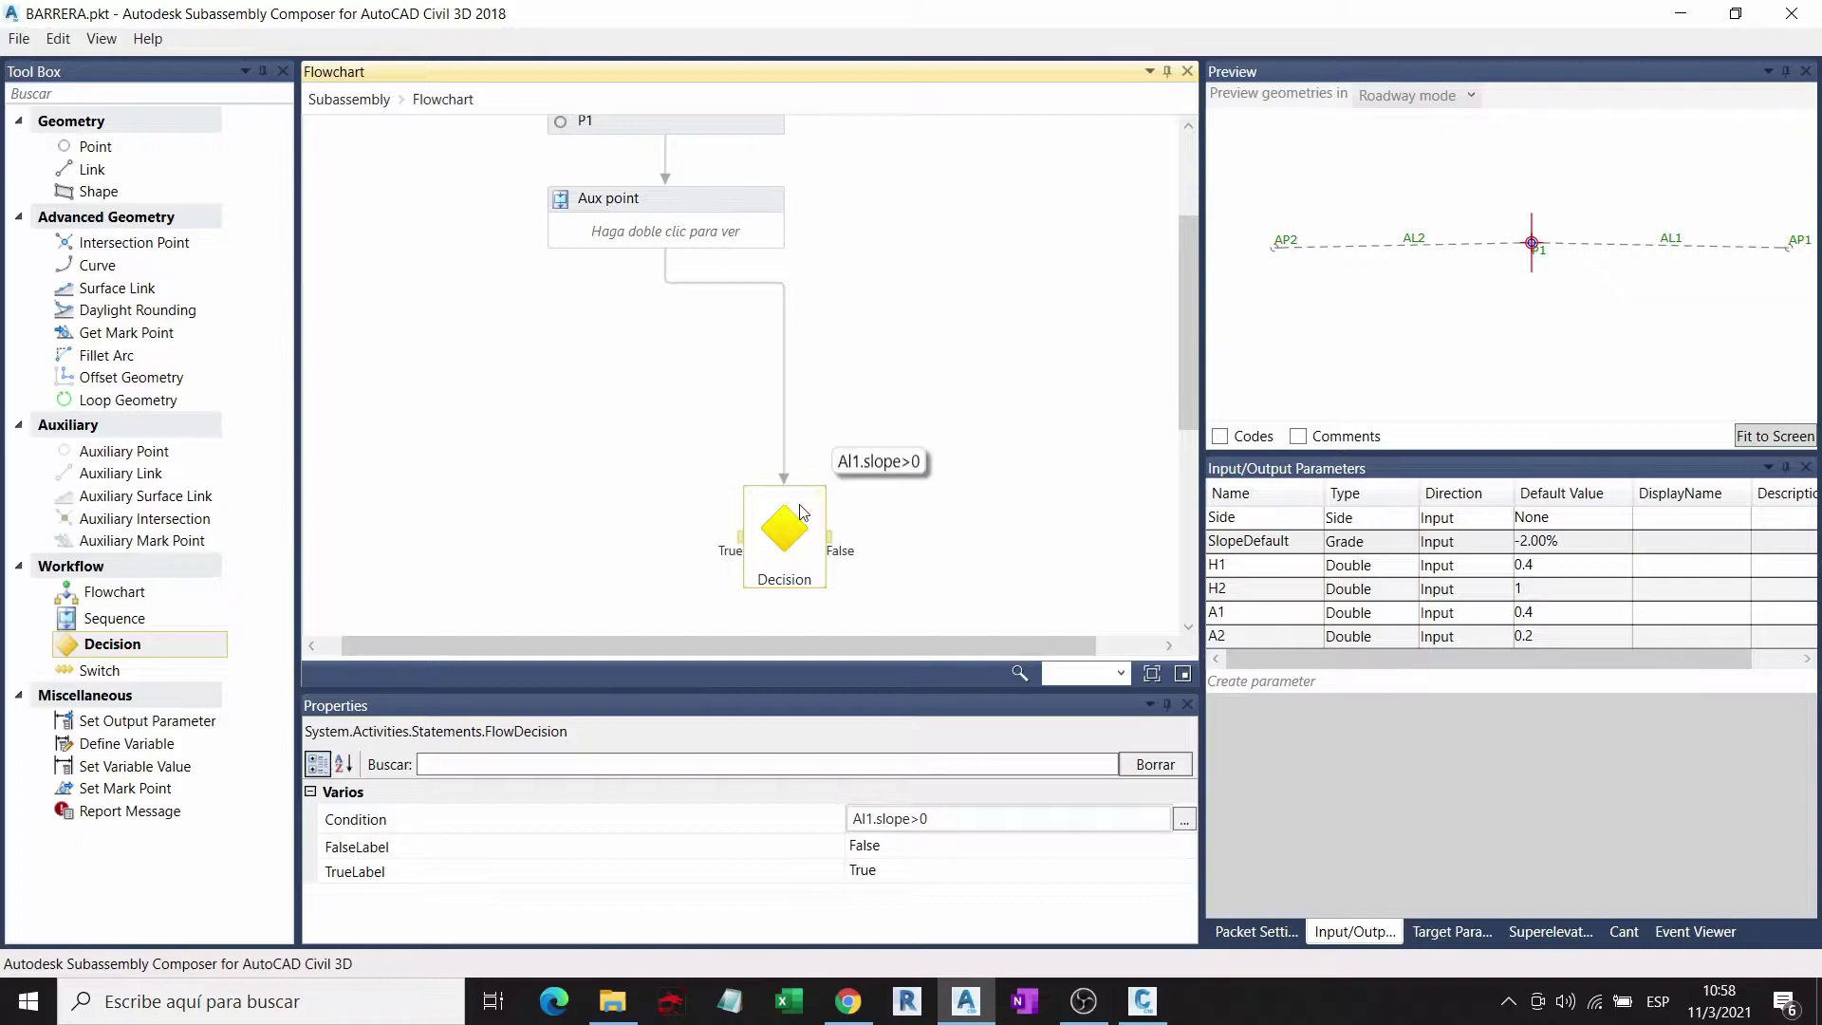
pyautogui.moveTo(800, 513); pyautogui.dragTo(788, 465)
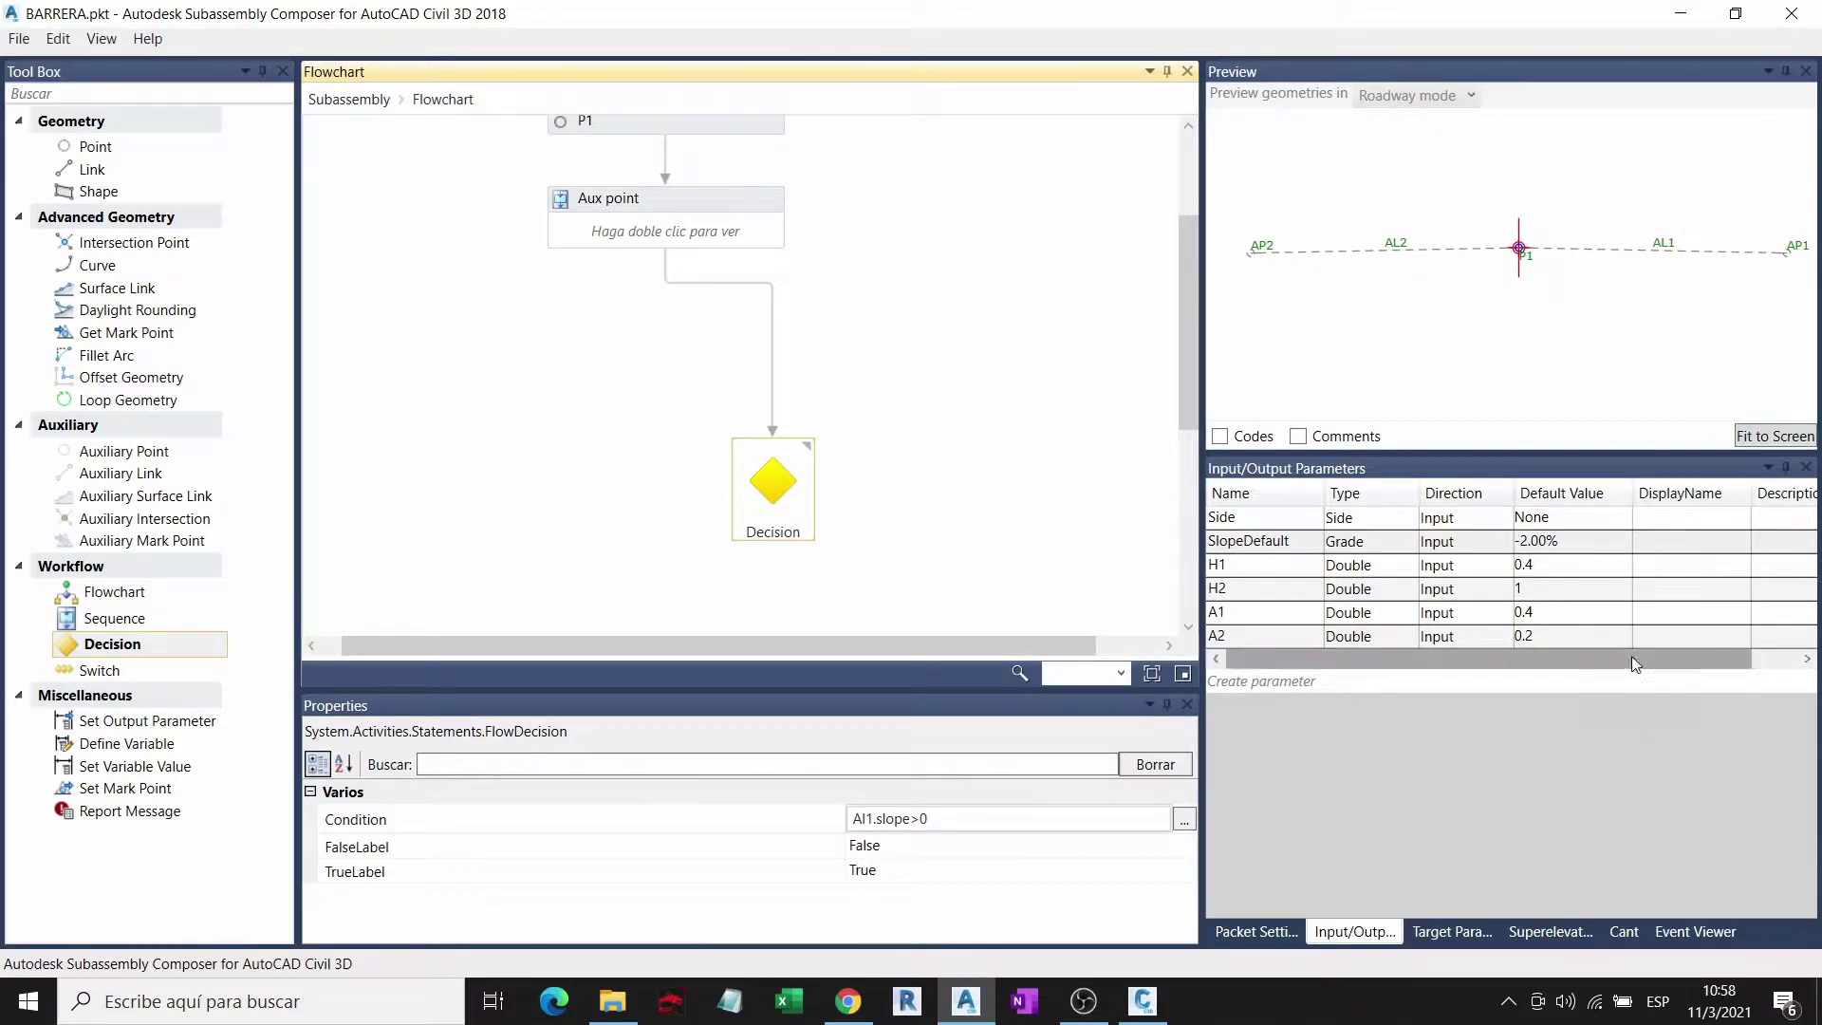
# Step: Disable inside lane, inside shoulder and outside shoulder slope previews on both sides
pyautogui.click(1523, 932)
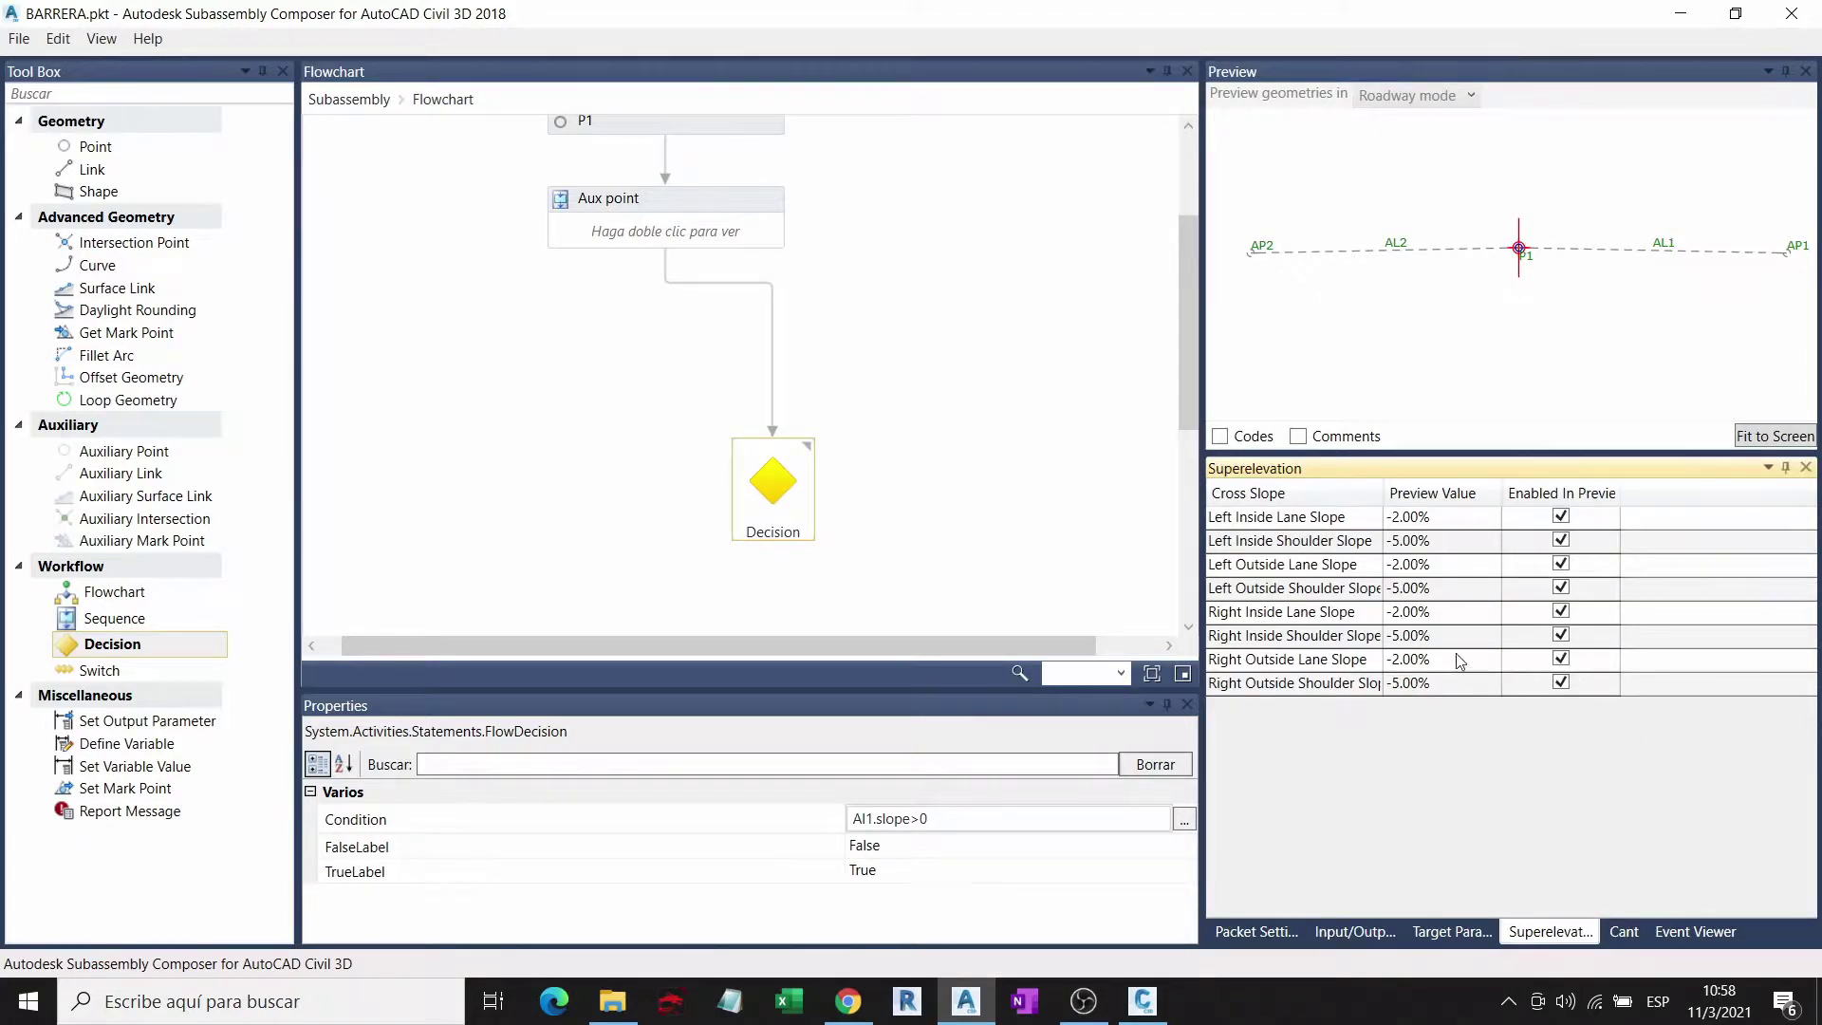
pyautogui.click(1561, 520)
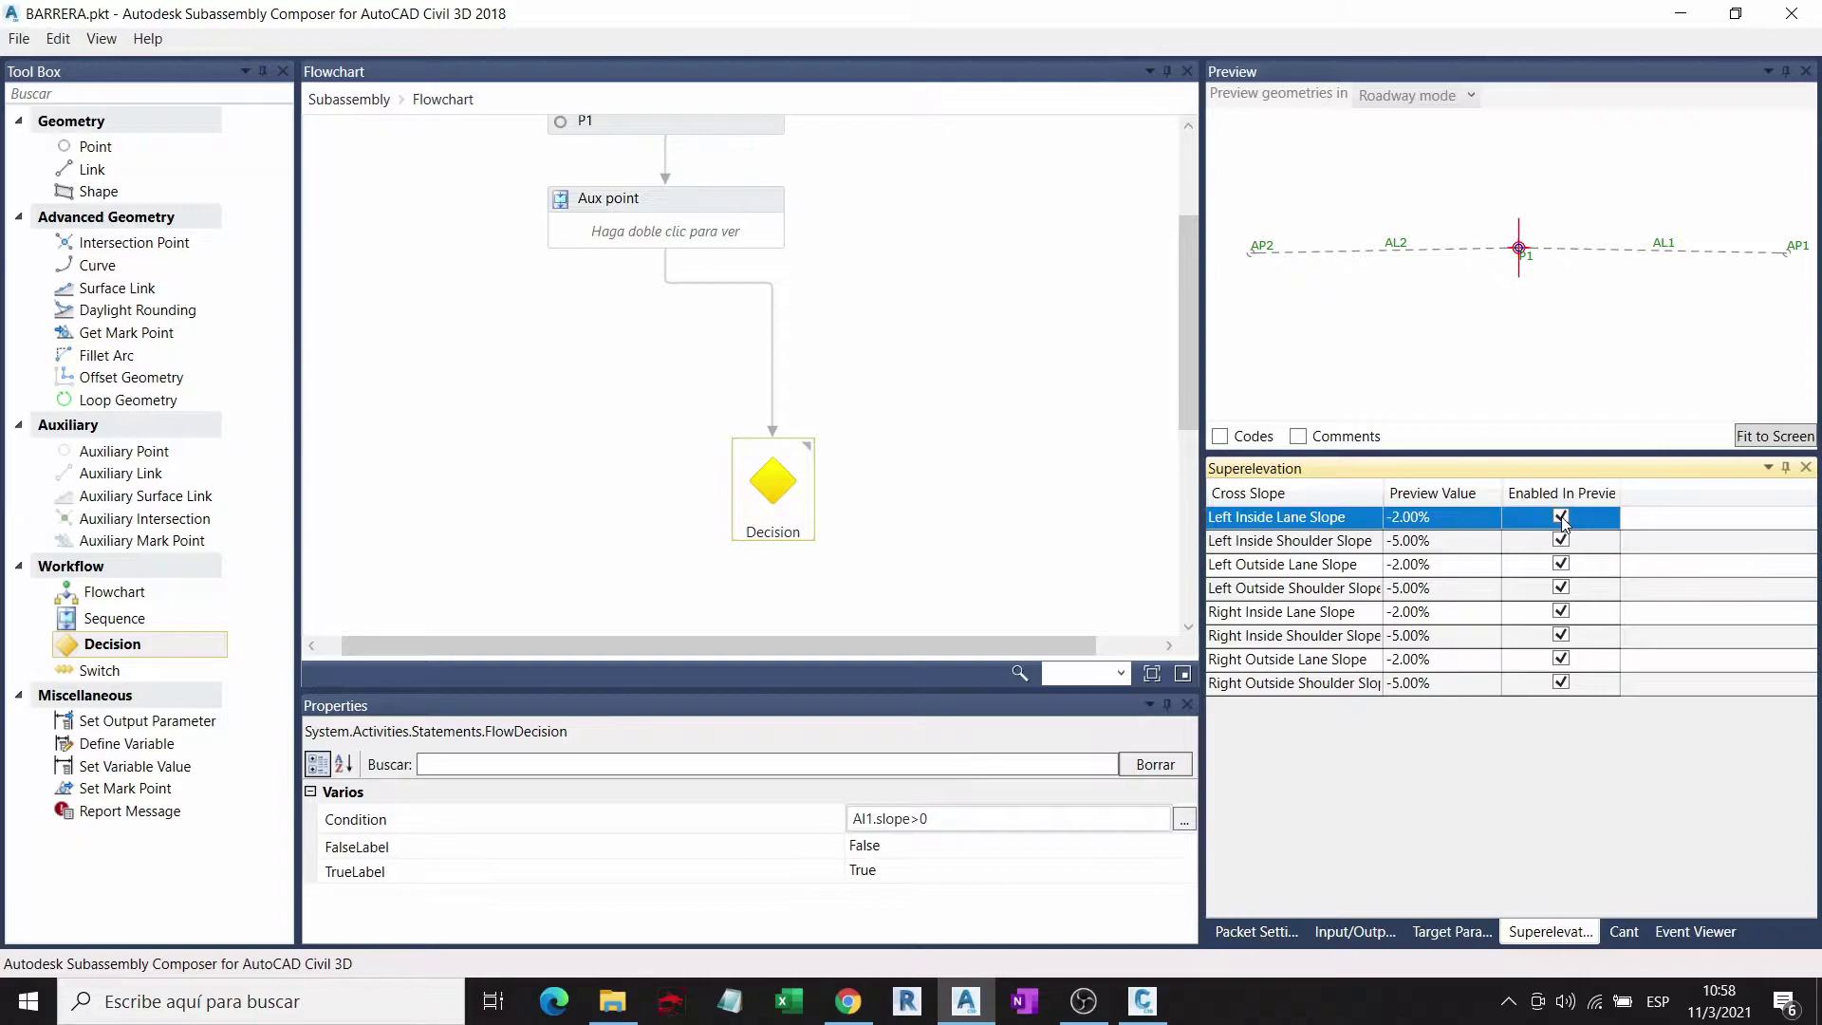
pyautogui.click(1561, 541)
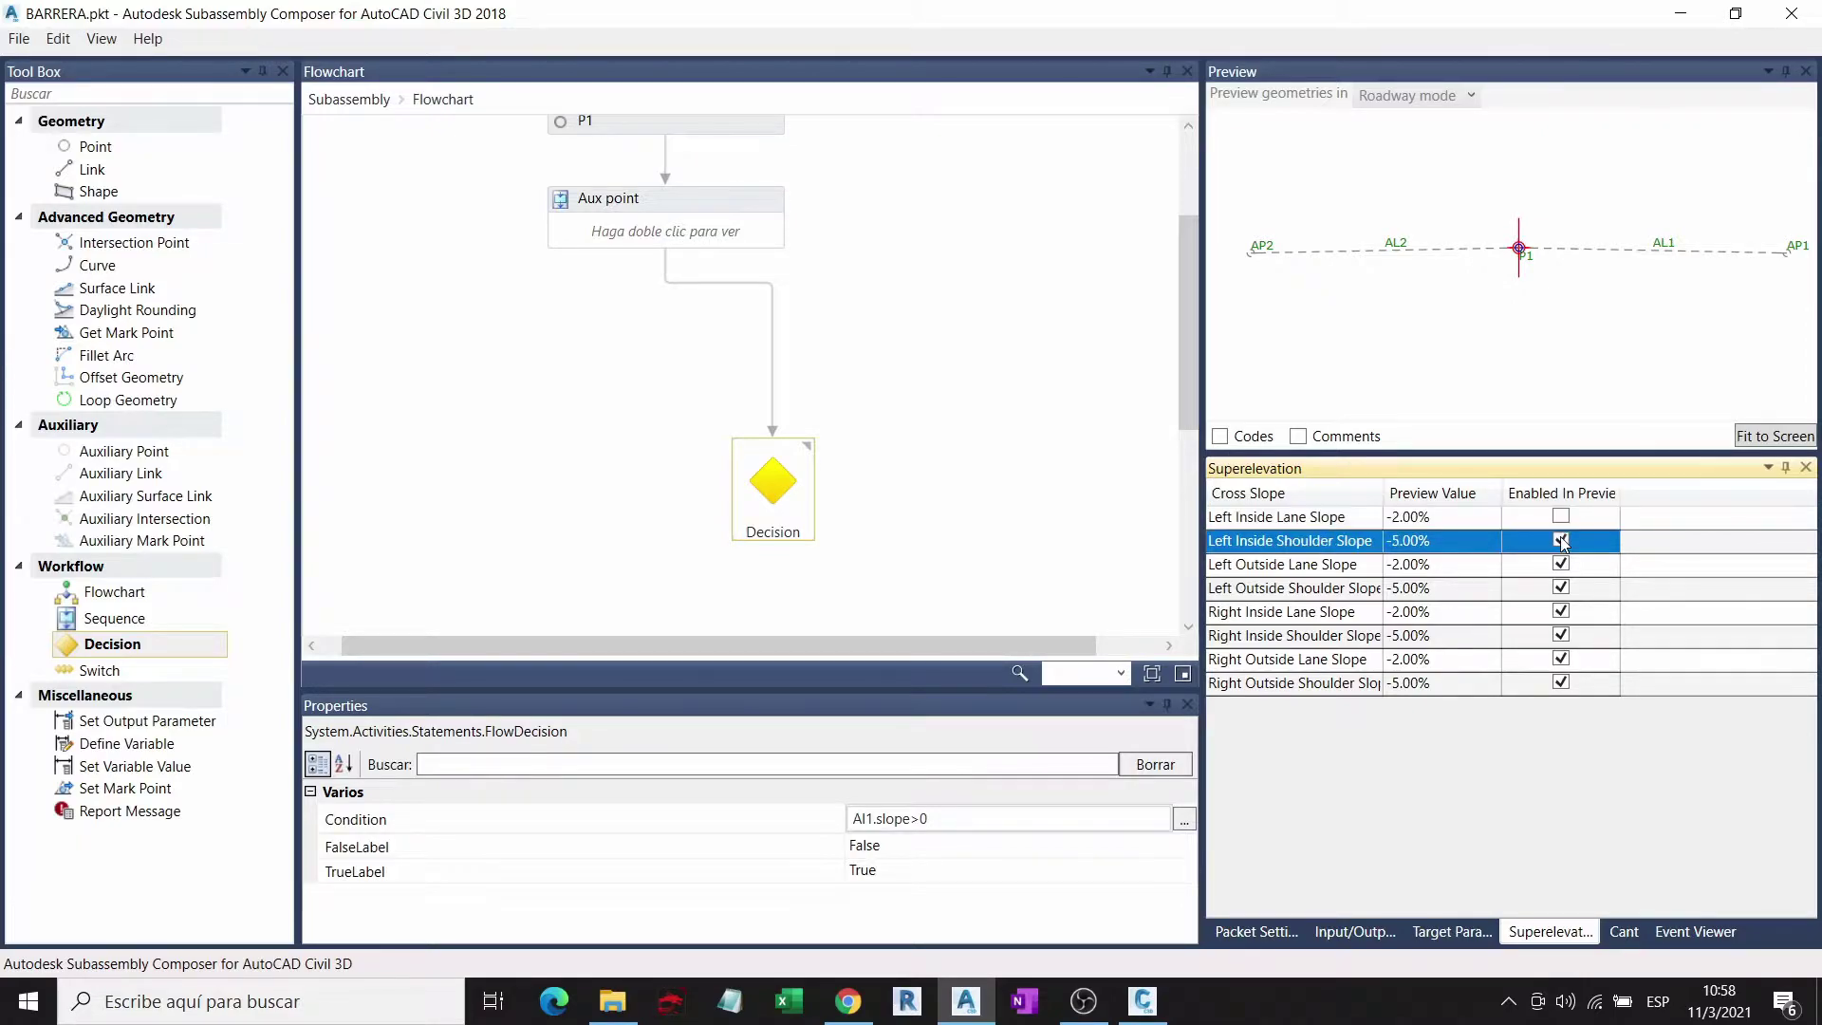
pyautogui.click(1562, 589)
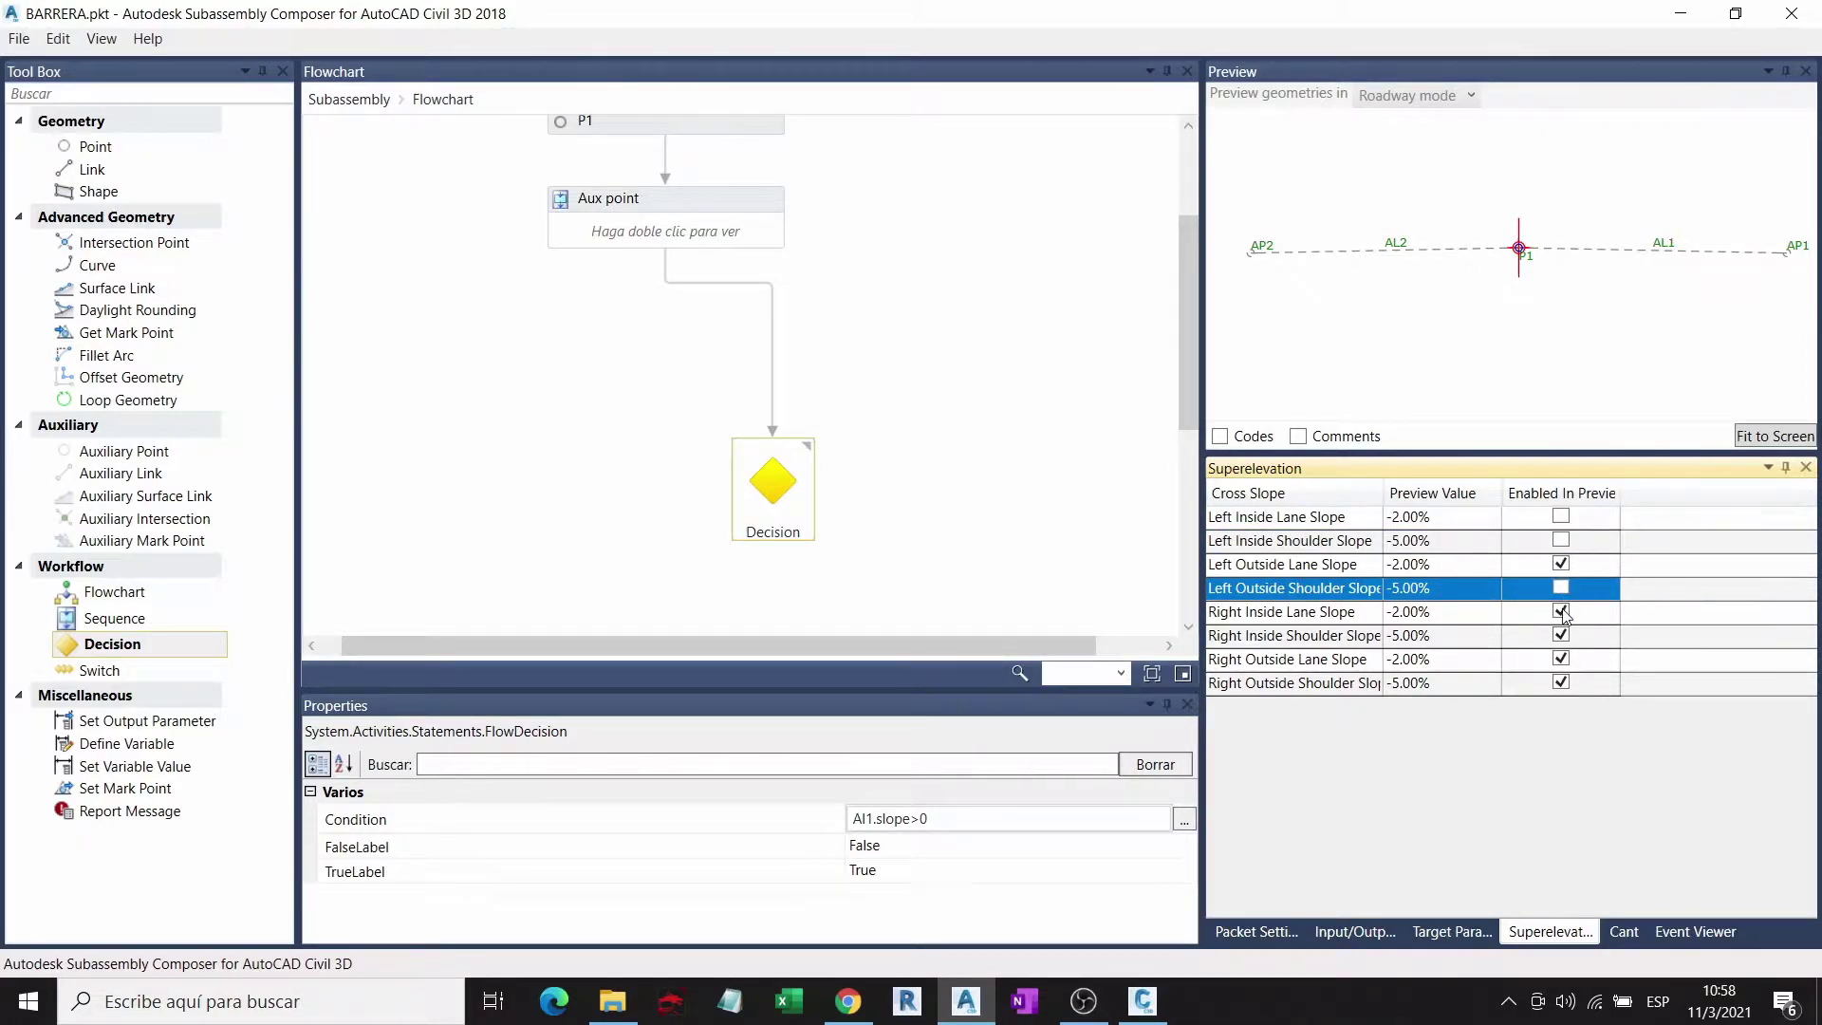
pyautogui.click(1562, 612)
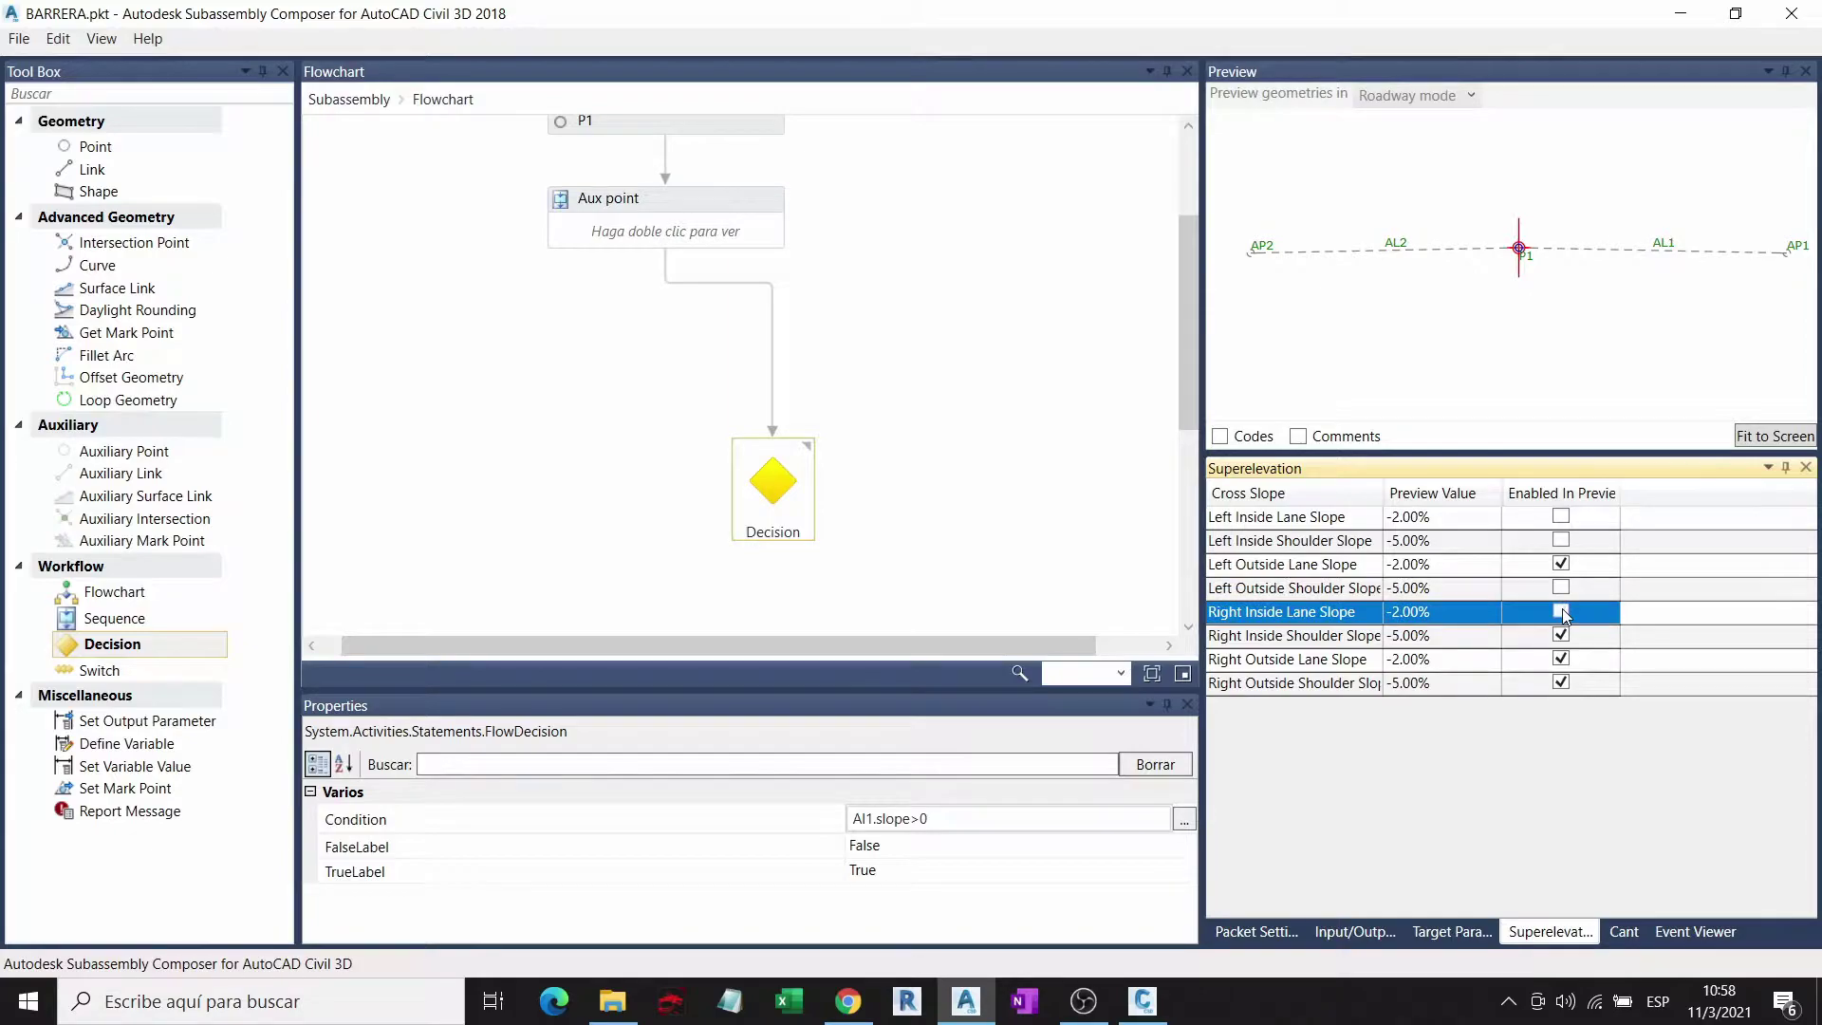
pyautogui.click(1562, 684)
# Step: Set the Left Outside Lane Slope preview value to 20%
pyautogui.click(1477, 661)
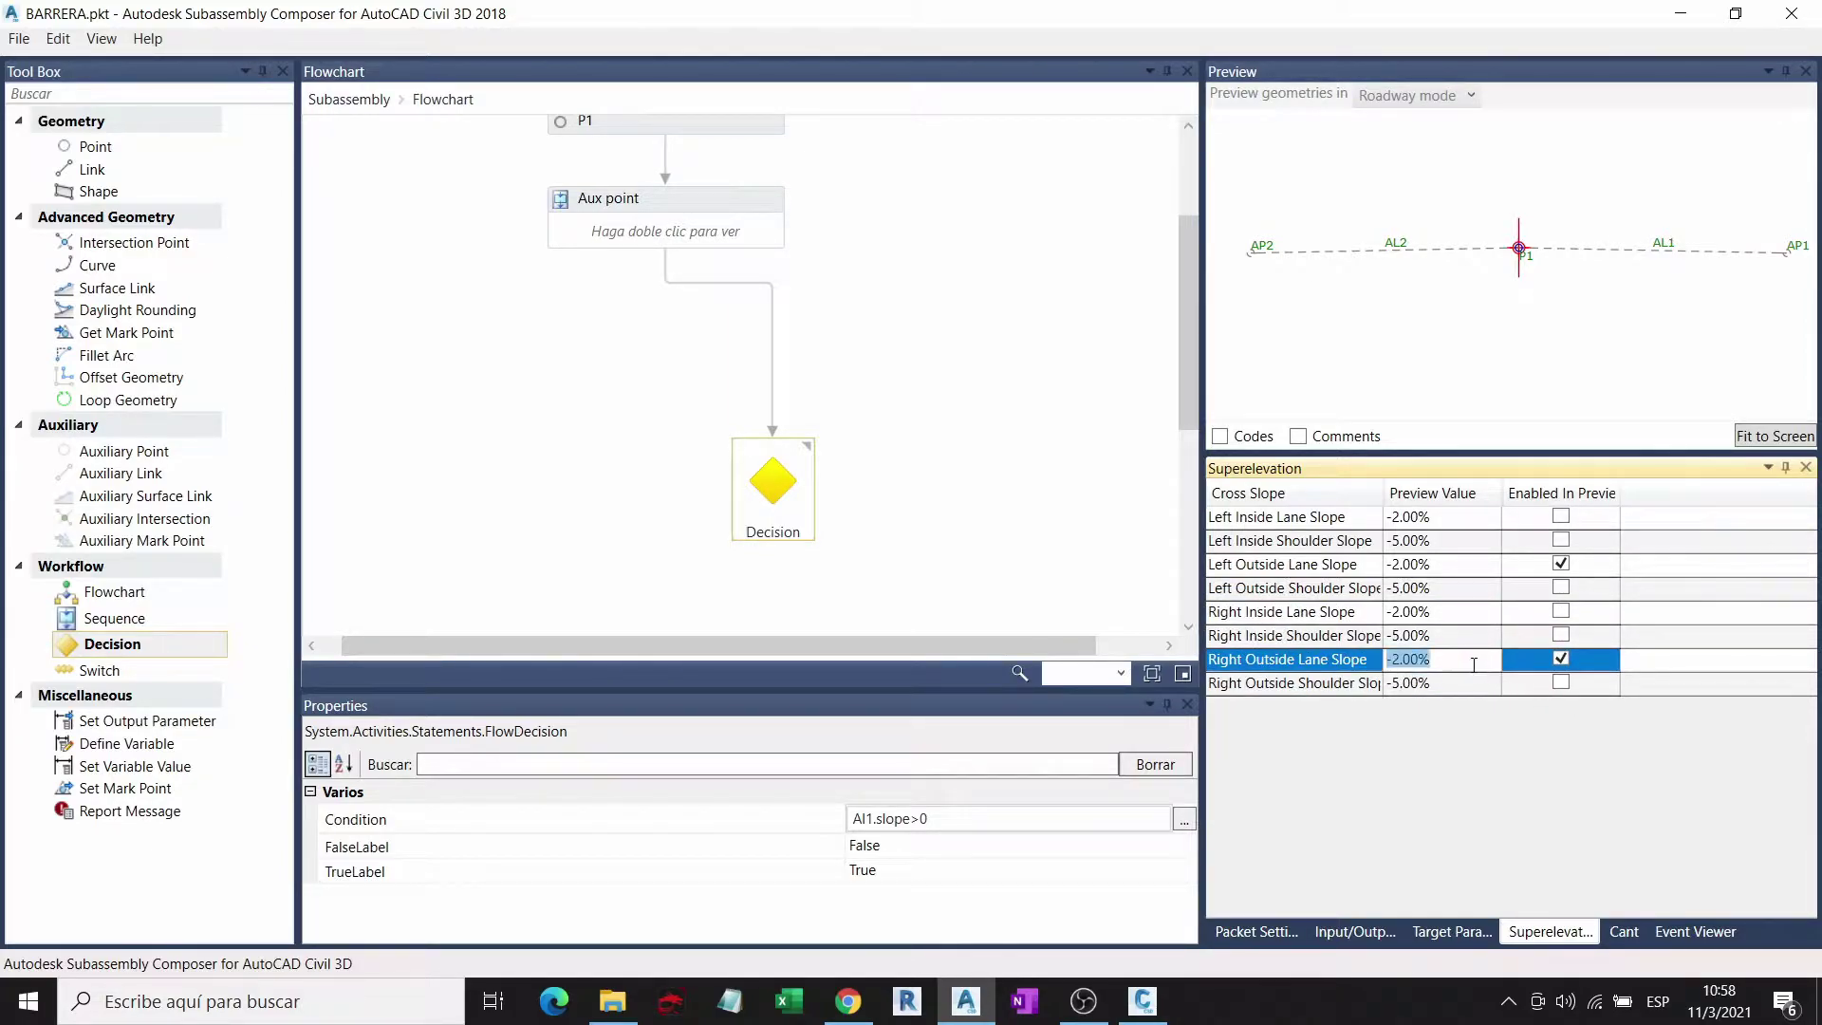
pyautogui.write('20')
pyautogui.click(1441, 564)
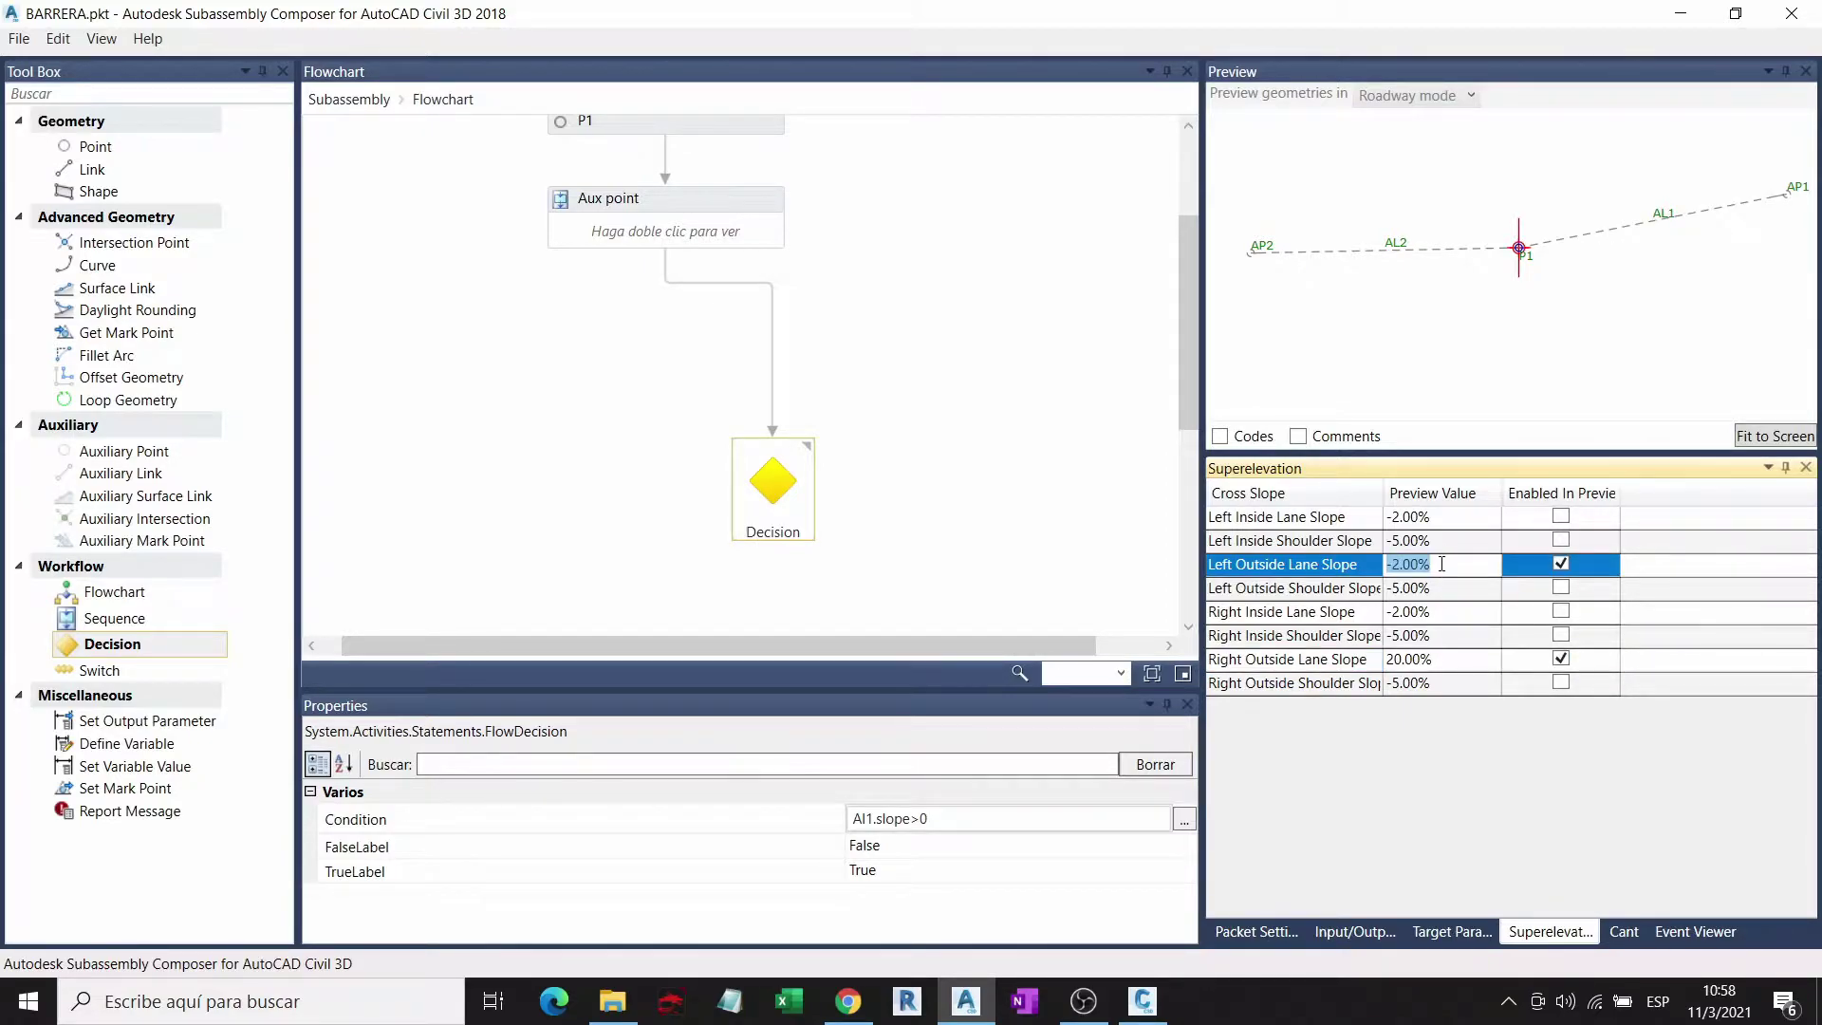
pyautogui.write('20')
pyautogui.press('Return')
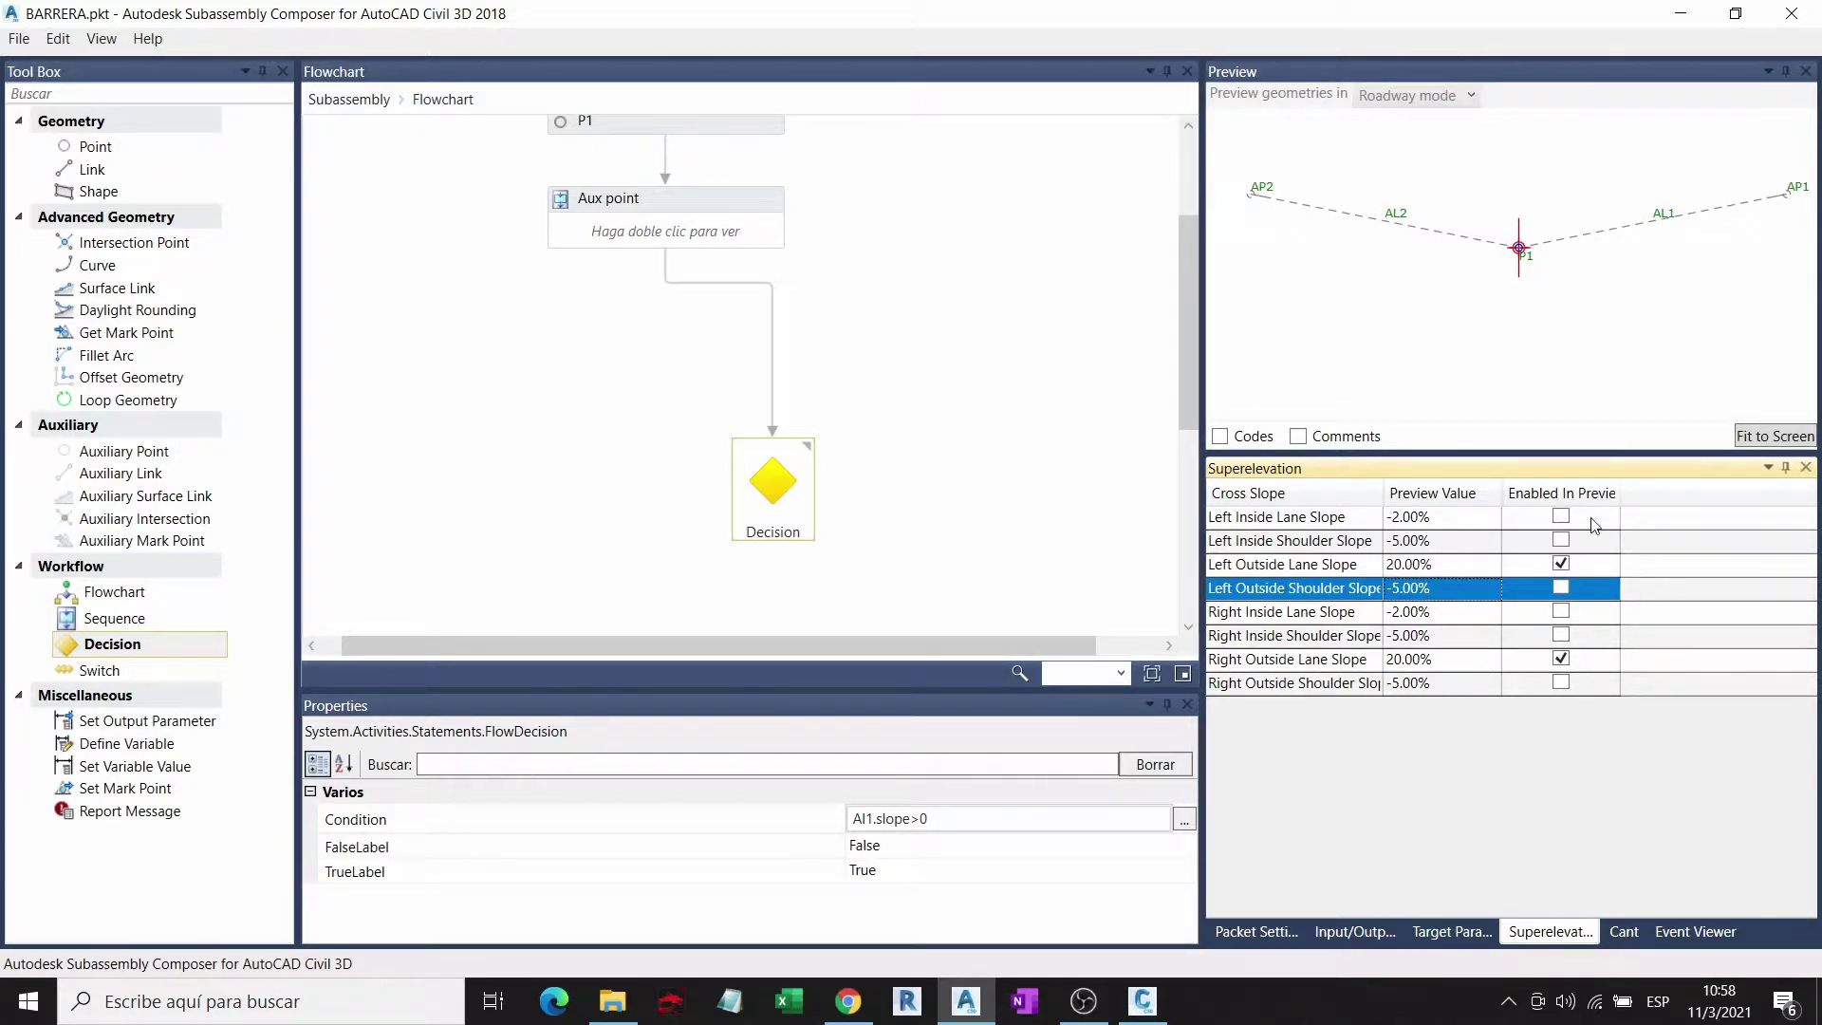
# Step: Leave only Right Outside Lane Slope enabled in preview and bring in a new auxiliary point
pyautogui.click(1562, 659)
pyautogui.click(1562, 661)
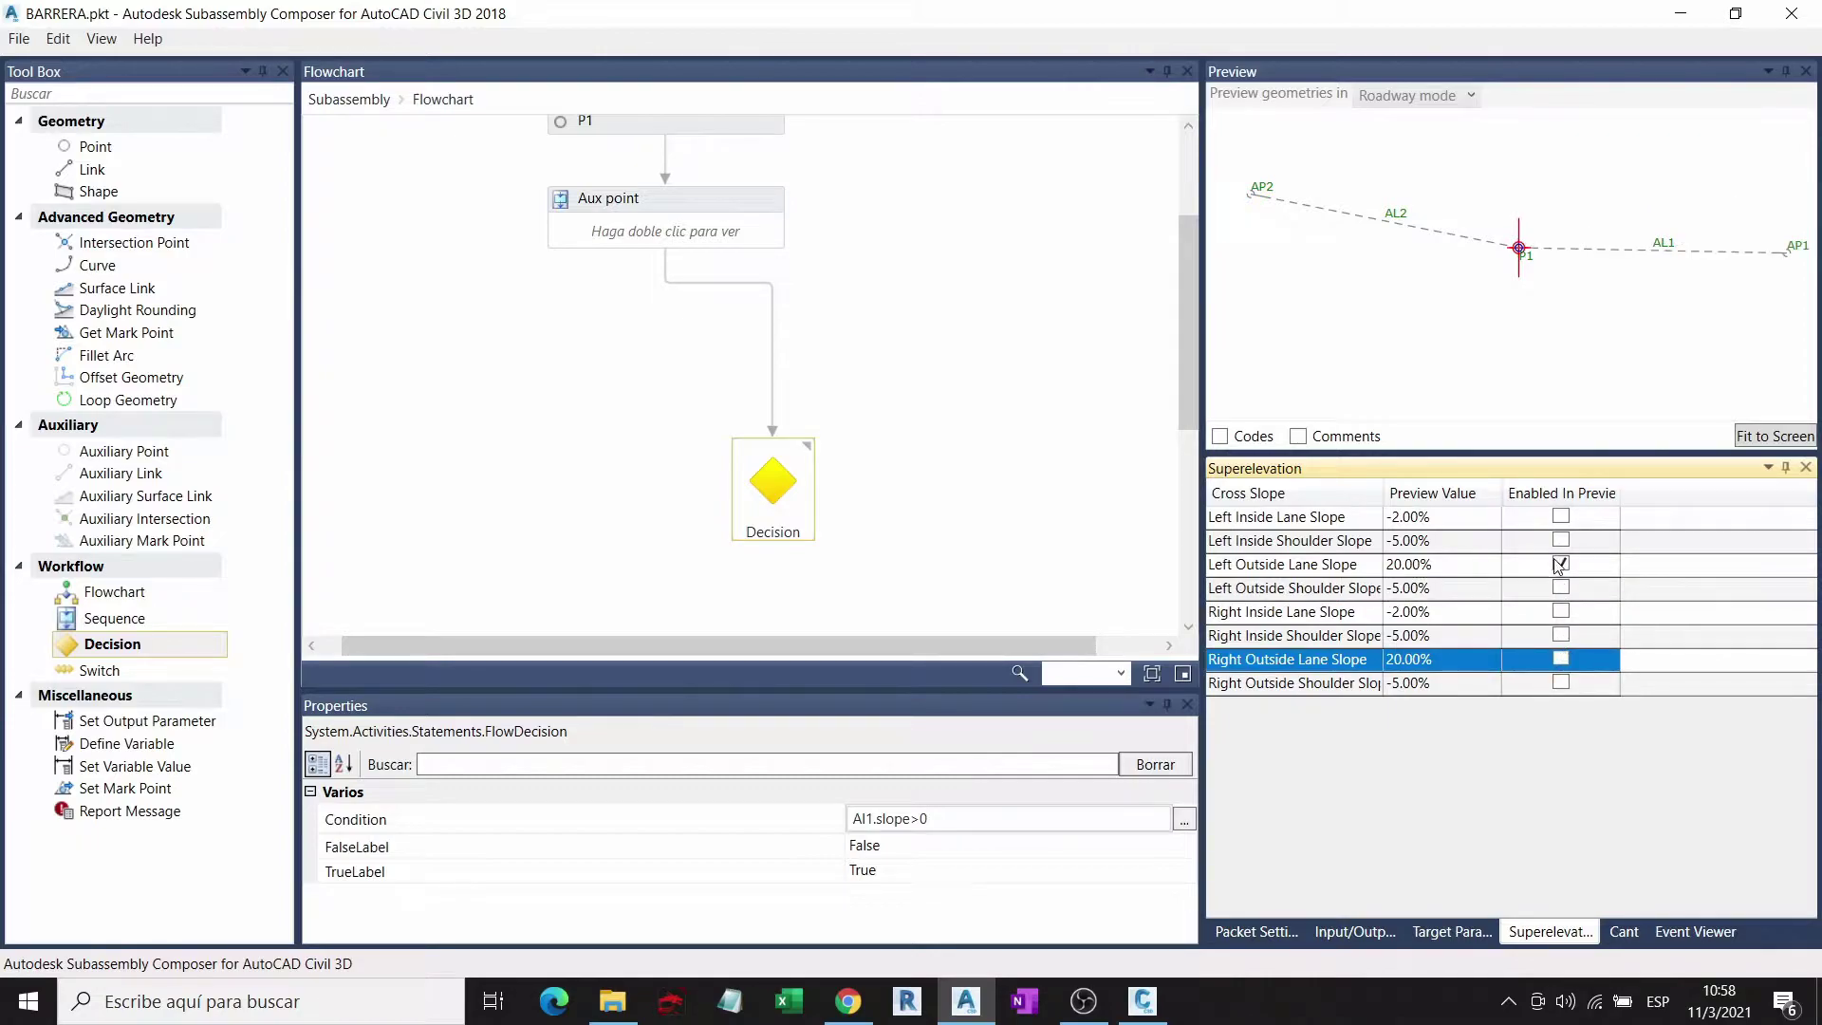
pyautogui.click(1560, 565)
pyautogui.scroll(-1, 886, 273)
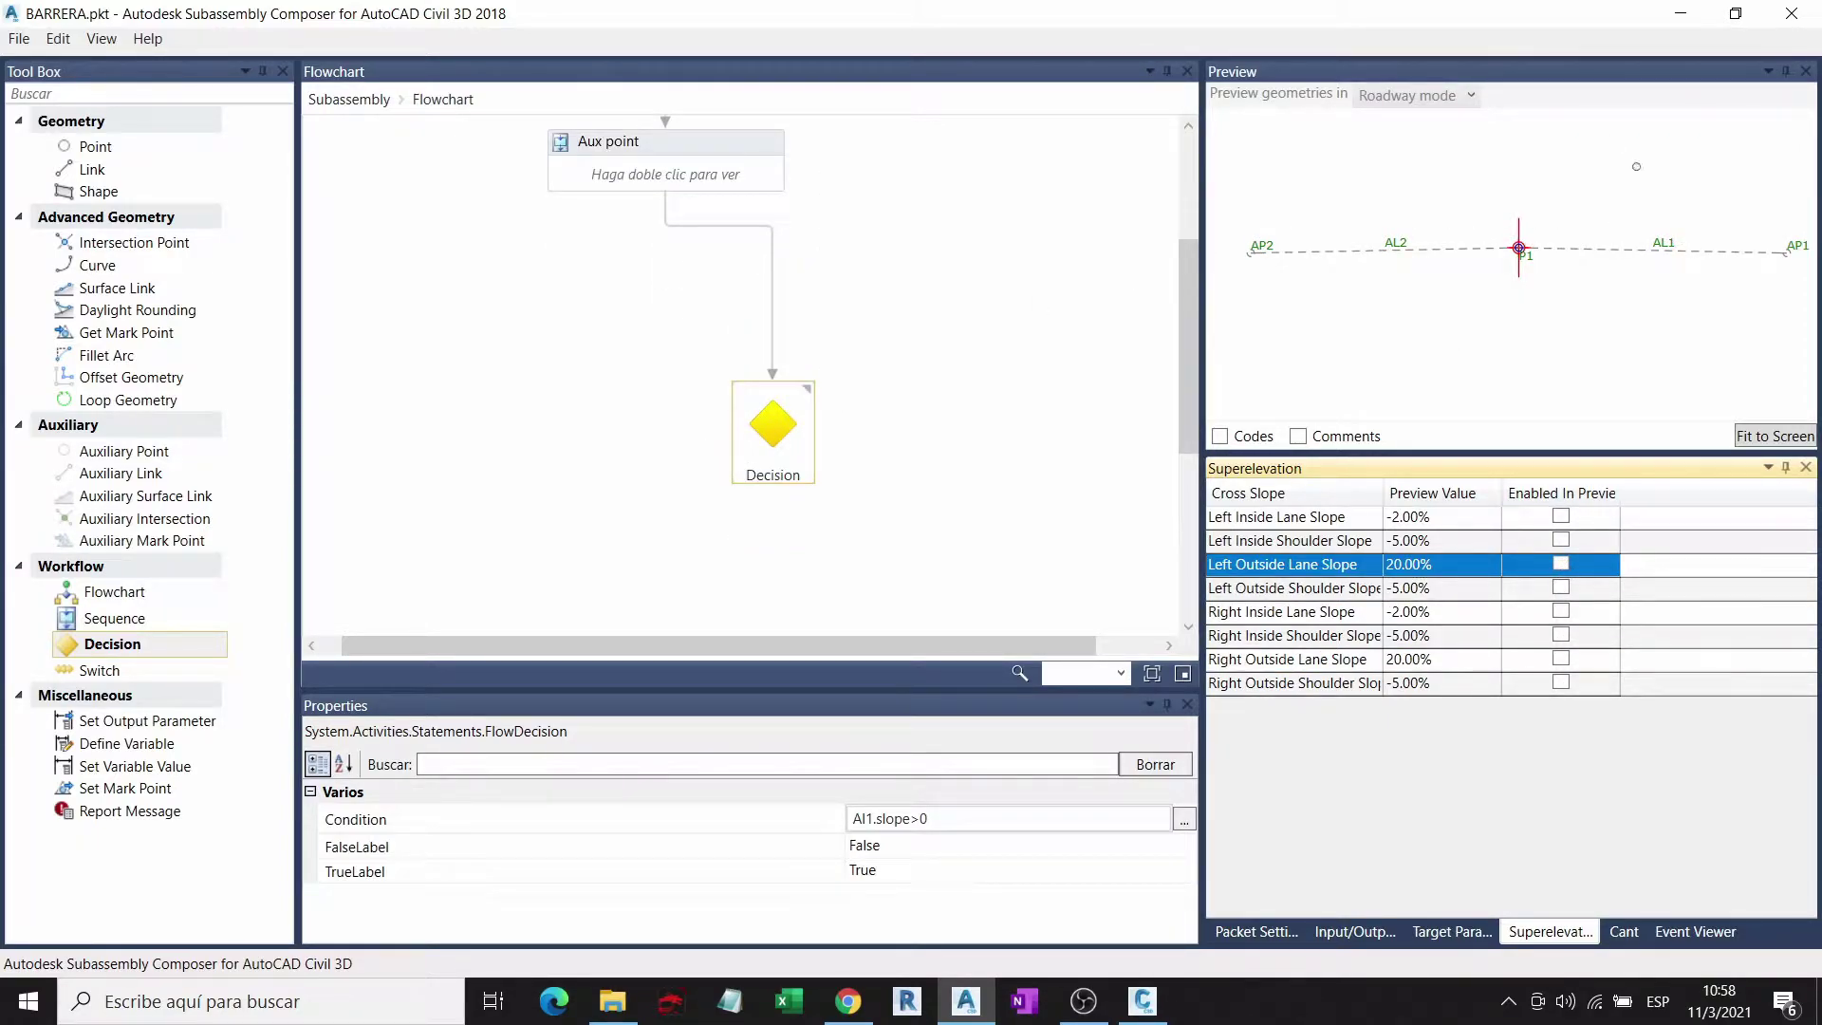
pyautogui.click(954, 366)
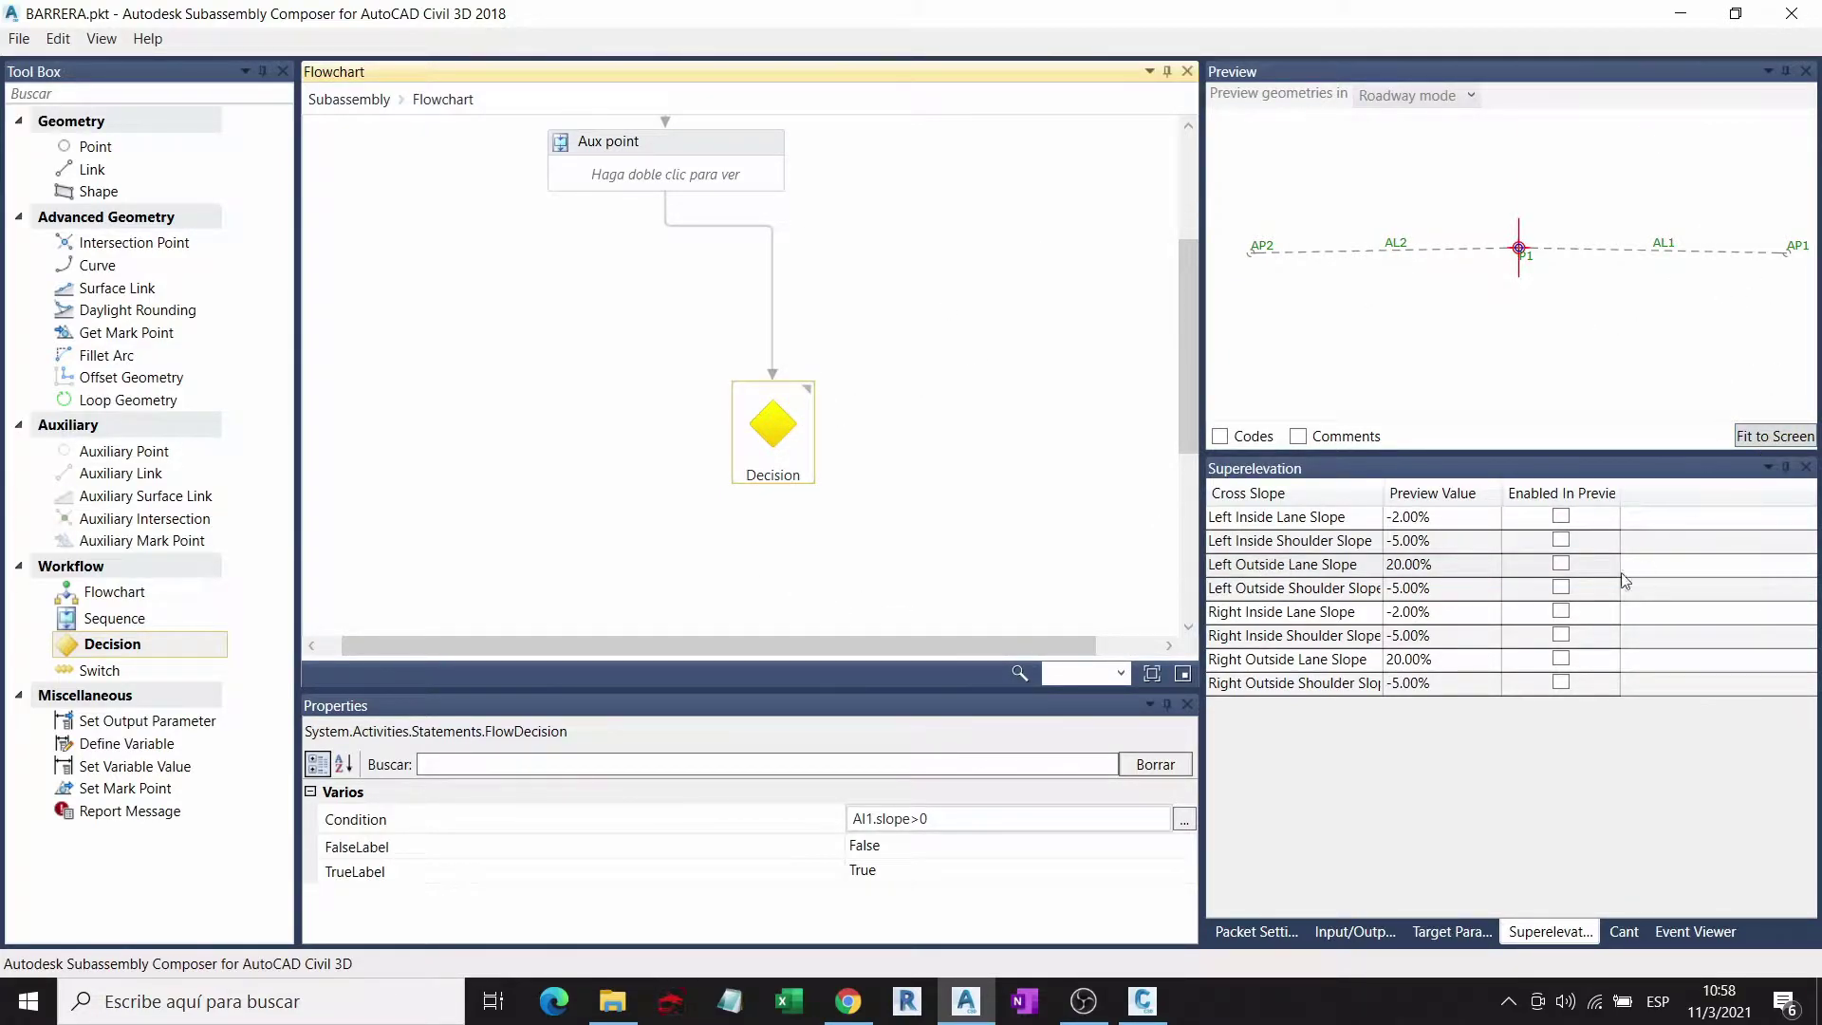
pyautogui.click(1561, 658)
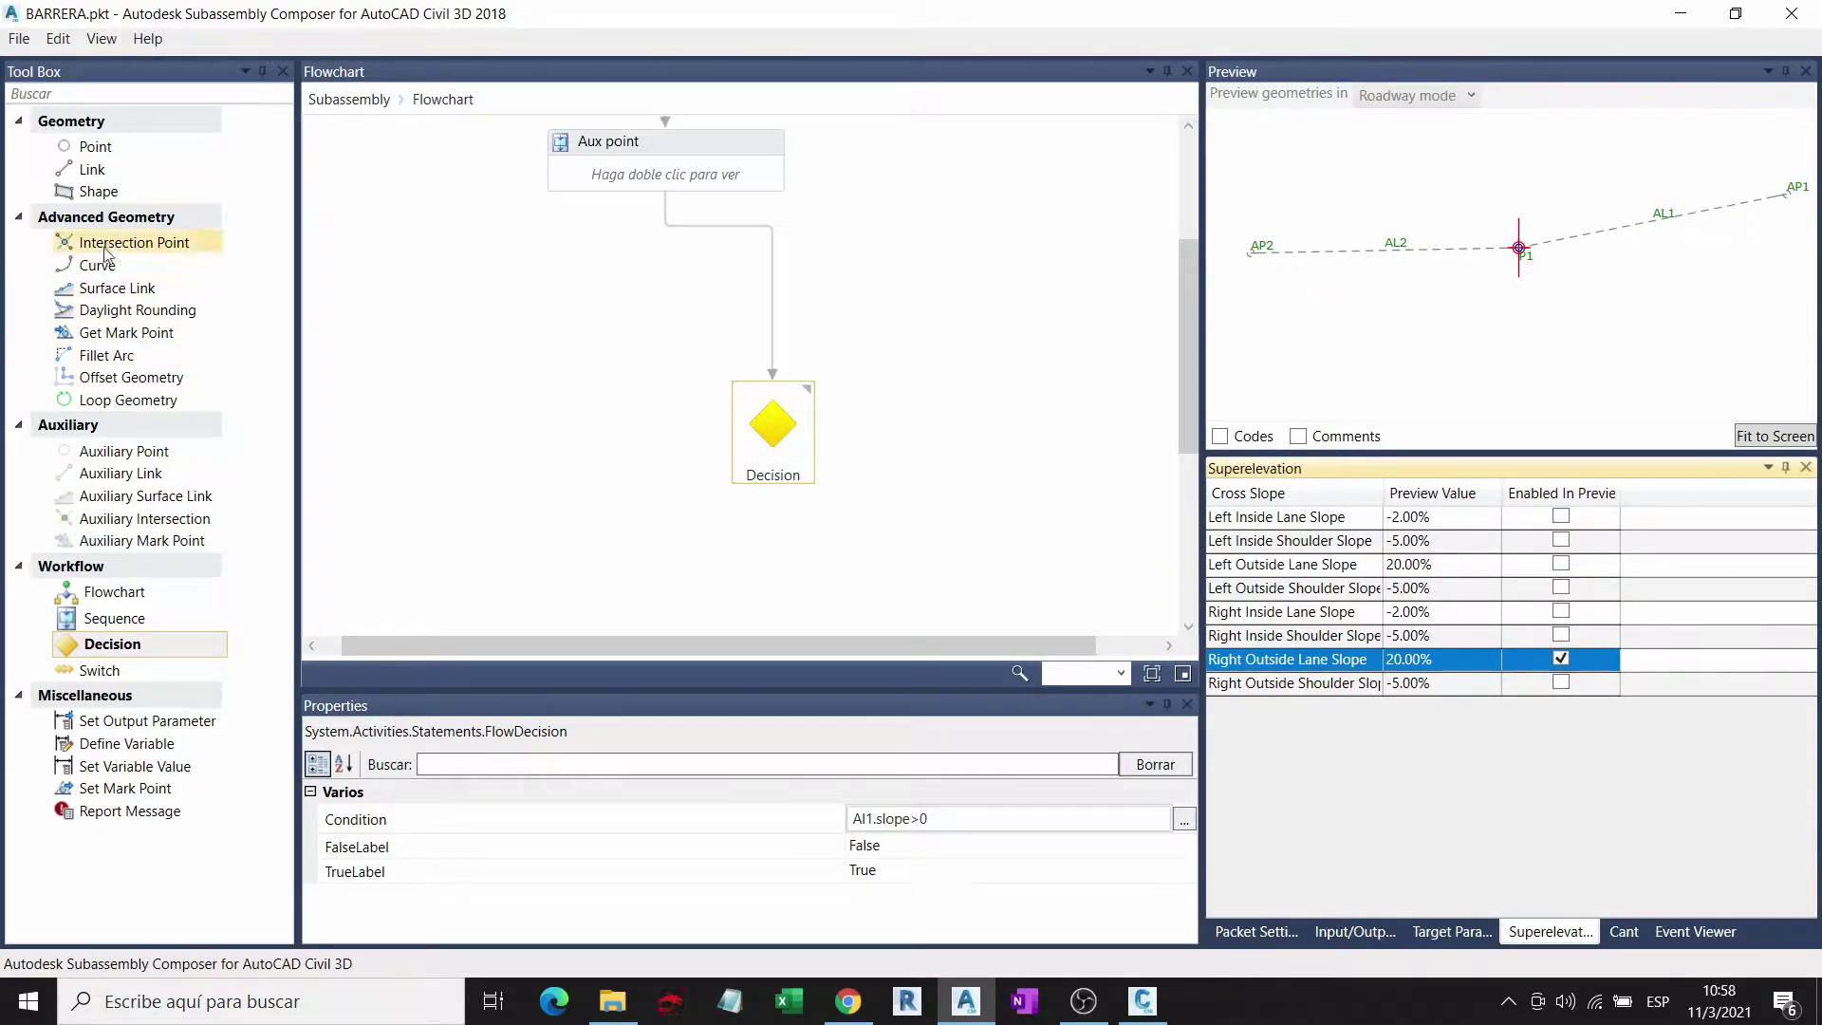
pyautogui.moveTo(124, 451)
pyautogui.mouseDown()
pyautogui.moveTo(600, 539)
pyautogui.moveTo(596, 507)
pyautogui.mouseUp()
# Step: Connect the Decision's True branch to the new auxiliary point AP3
pyautogui.click(811, 509)
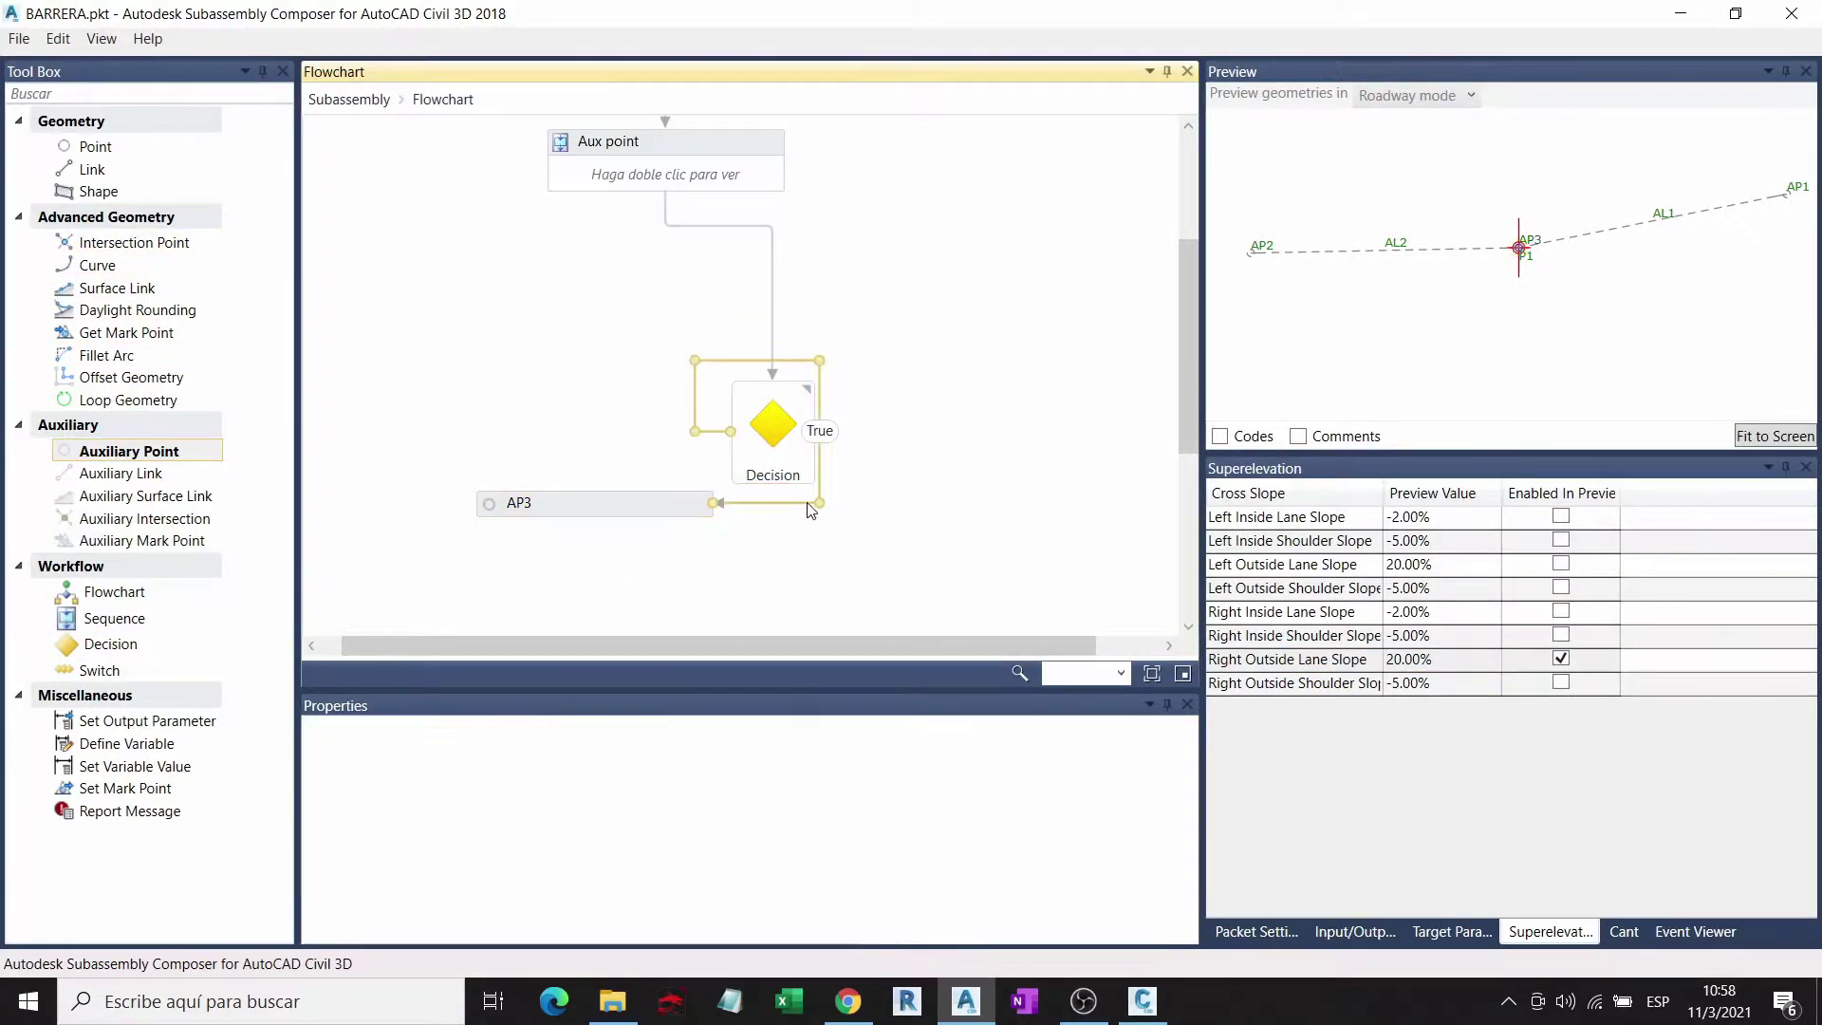
pyautogui.press('Delete')
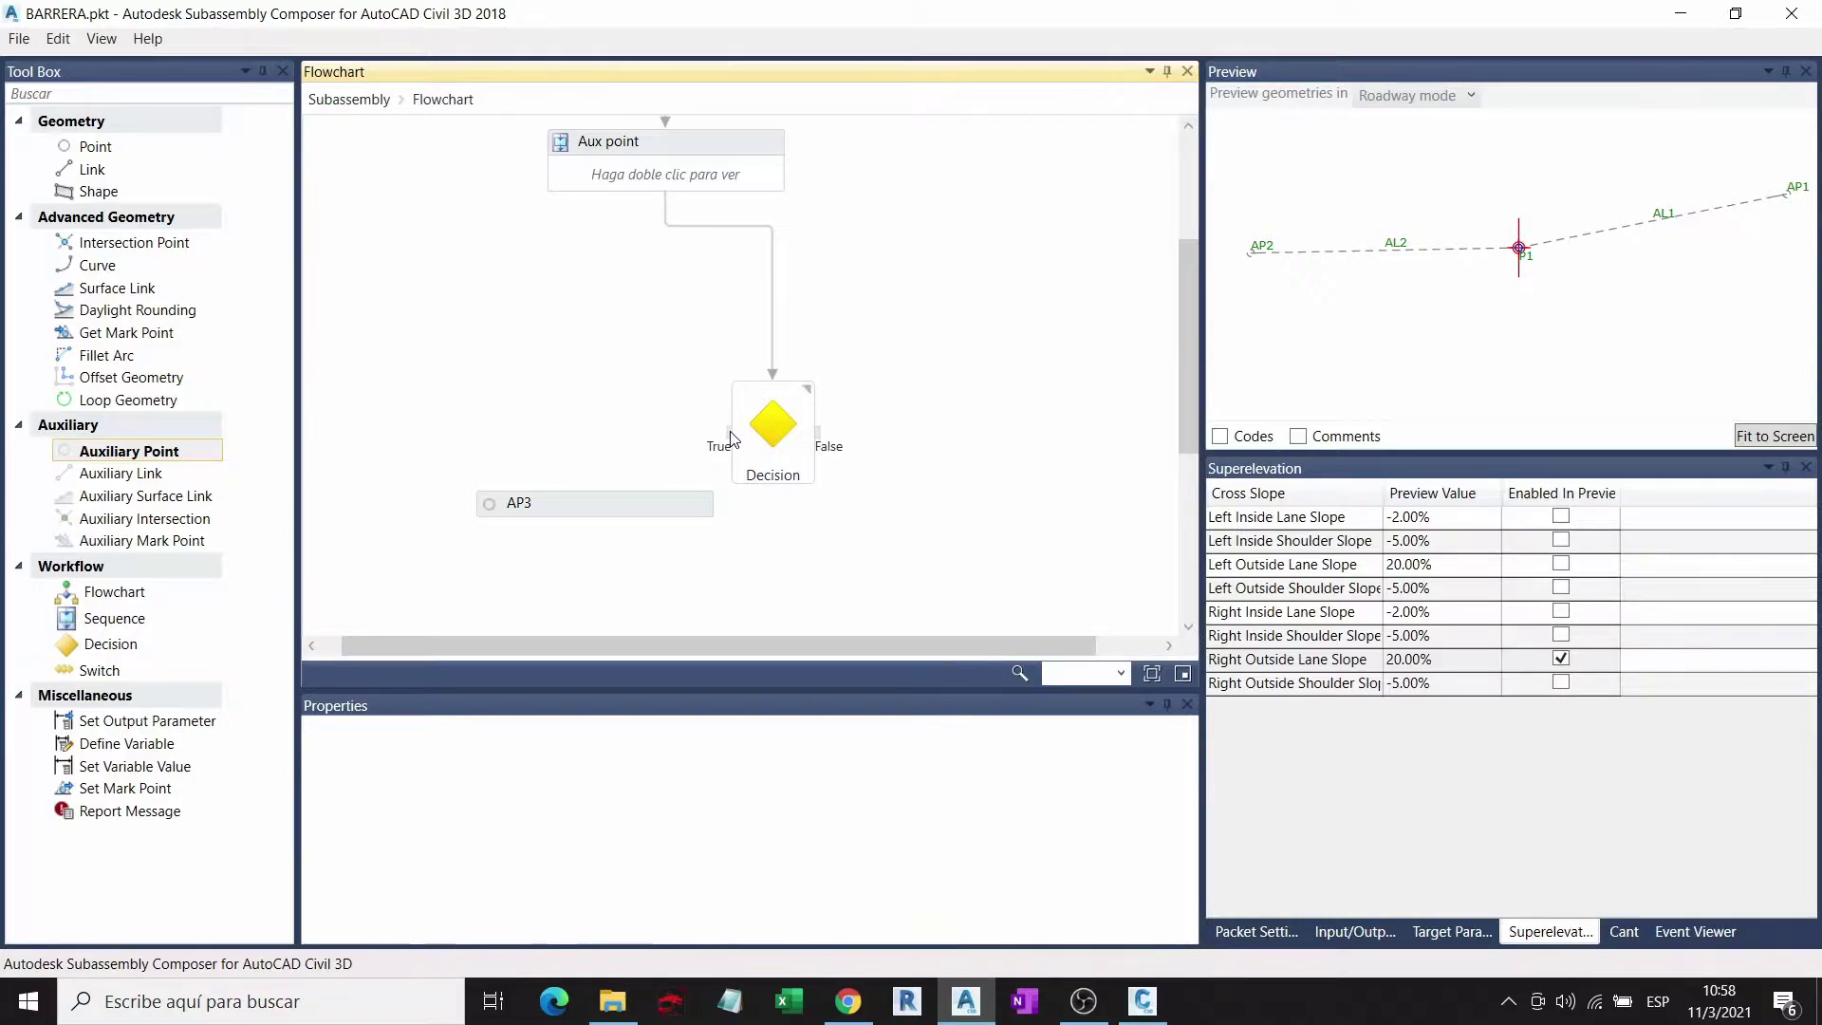
pyautogui.moveTo(730, 438)
pyautogui.mouseDown()
pyautogui.moveTo(584, 491)
pyautogui.moveTo(616, 569)
pyautogui.mouseUp()
pyautogui.click(628, 498)
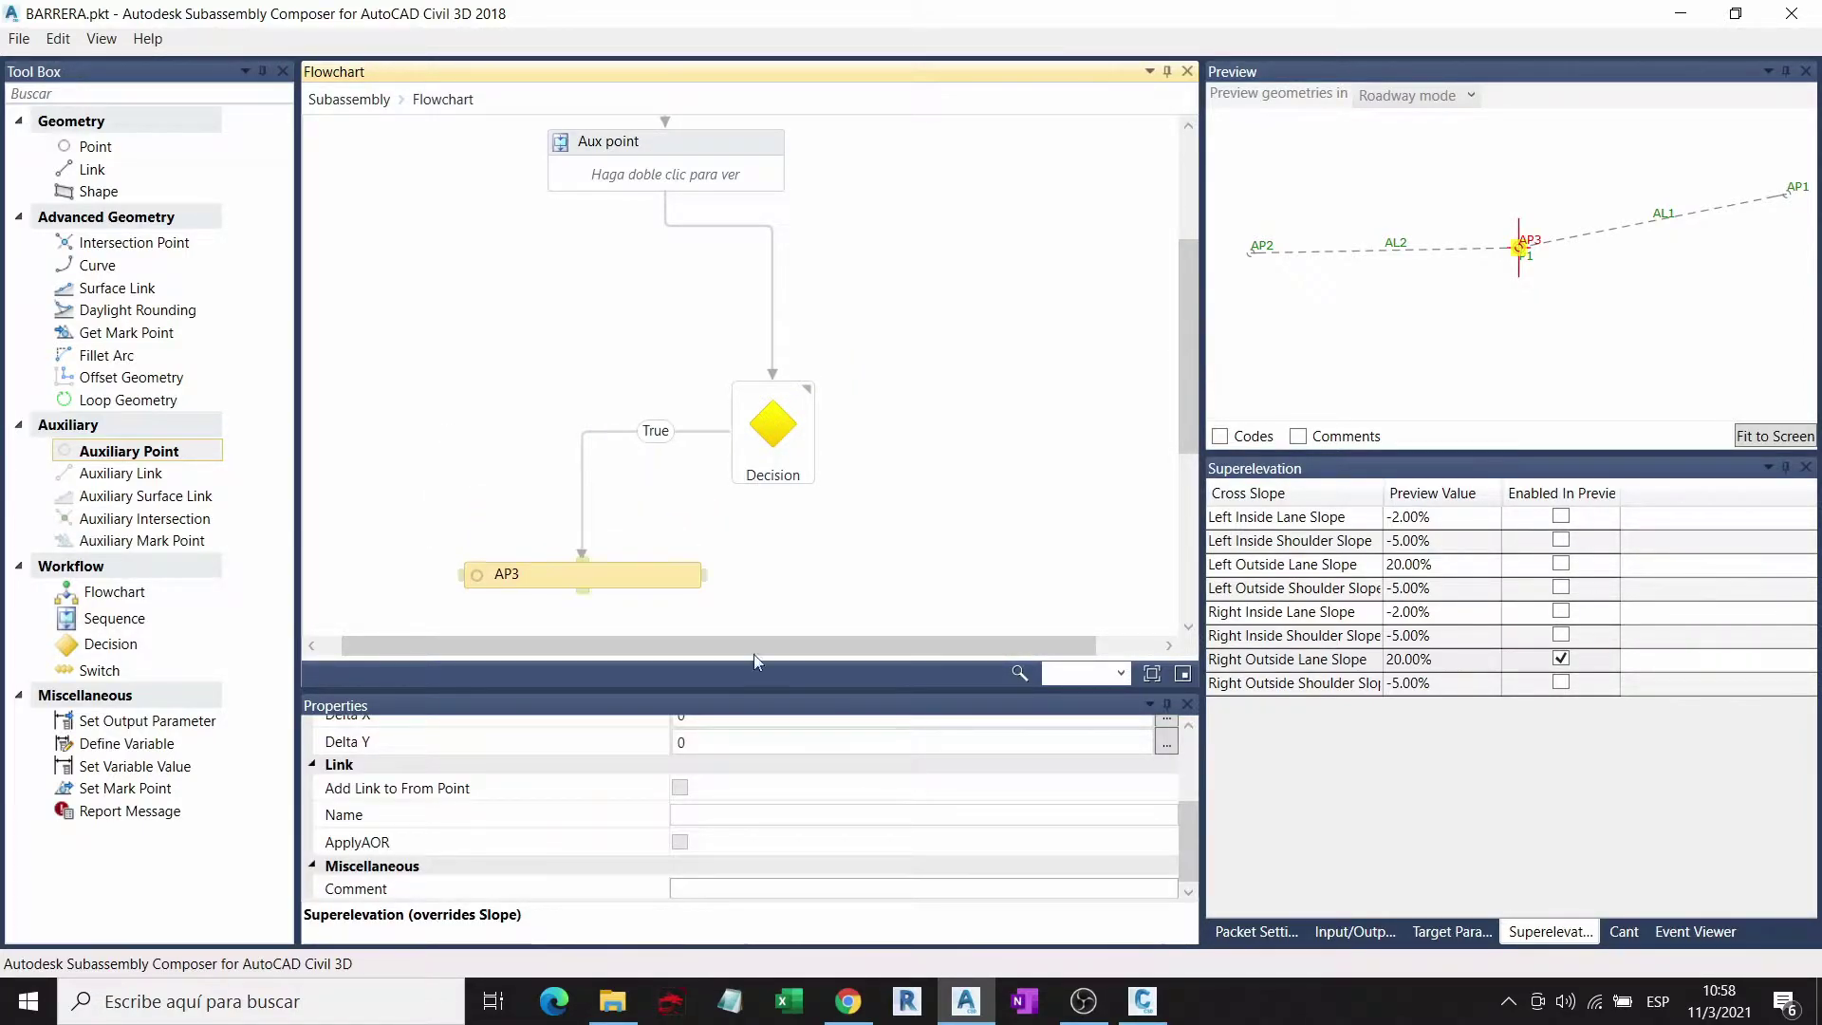
# Step: Make AP3 an Angle and Distance point from P1, referenced to AP1
pyautogui.scroll(5, 844, 831)
pyautogui.click(780, 796)
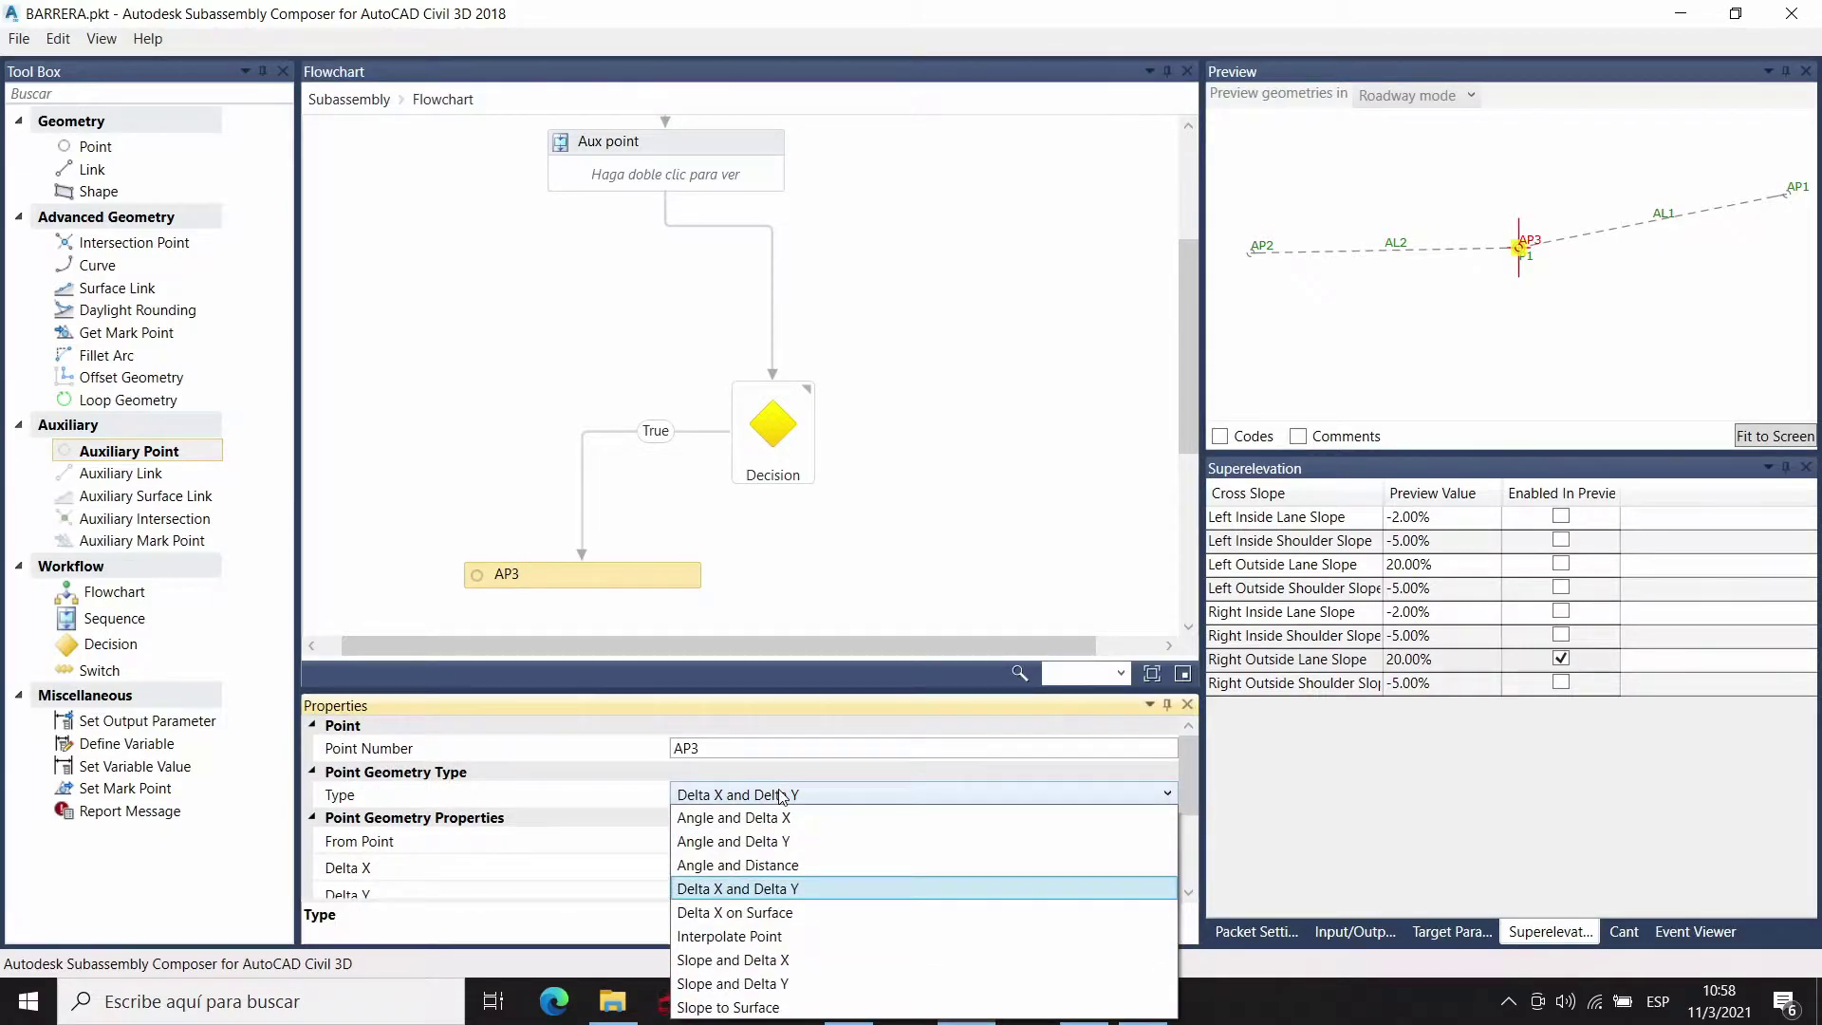
pyautogui.click(764, 864)
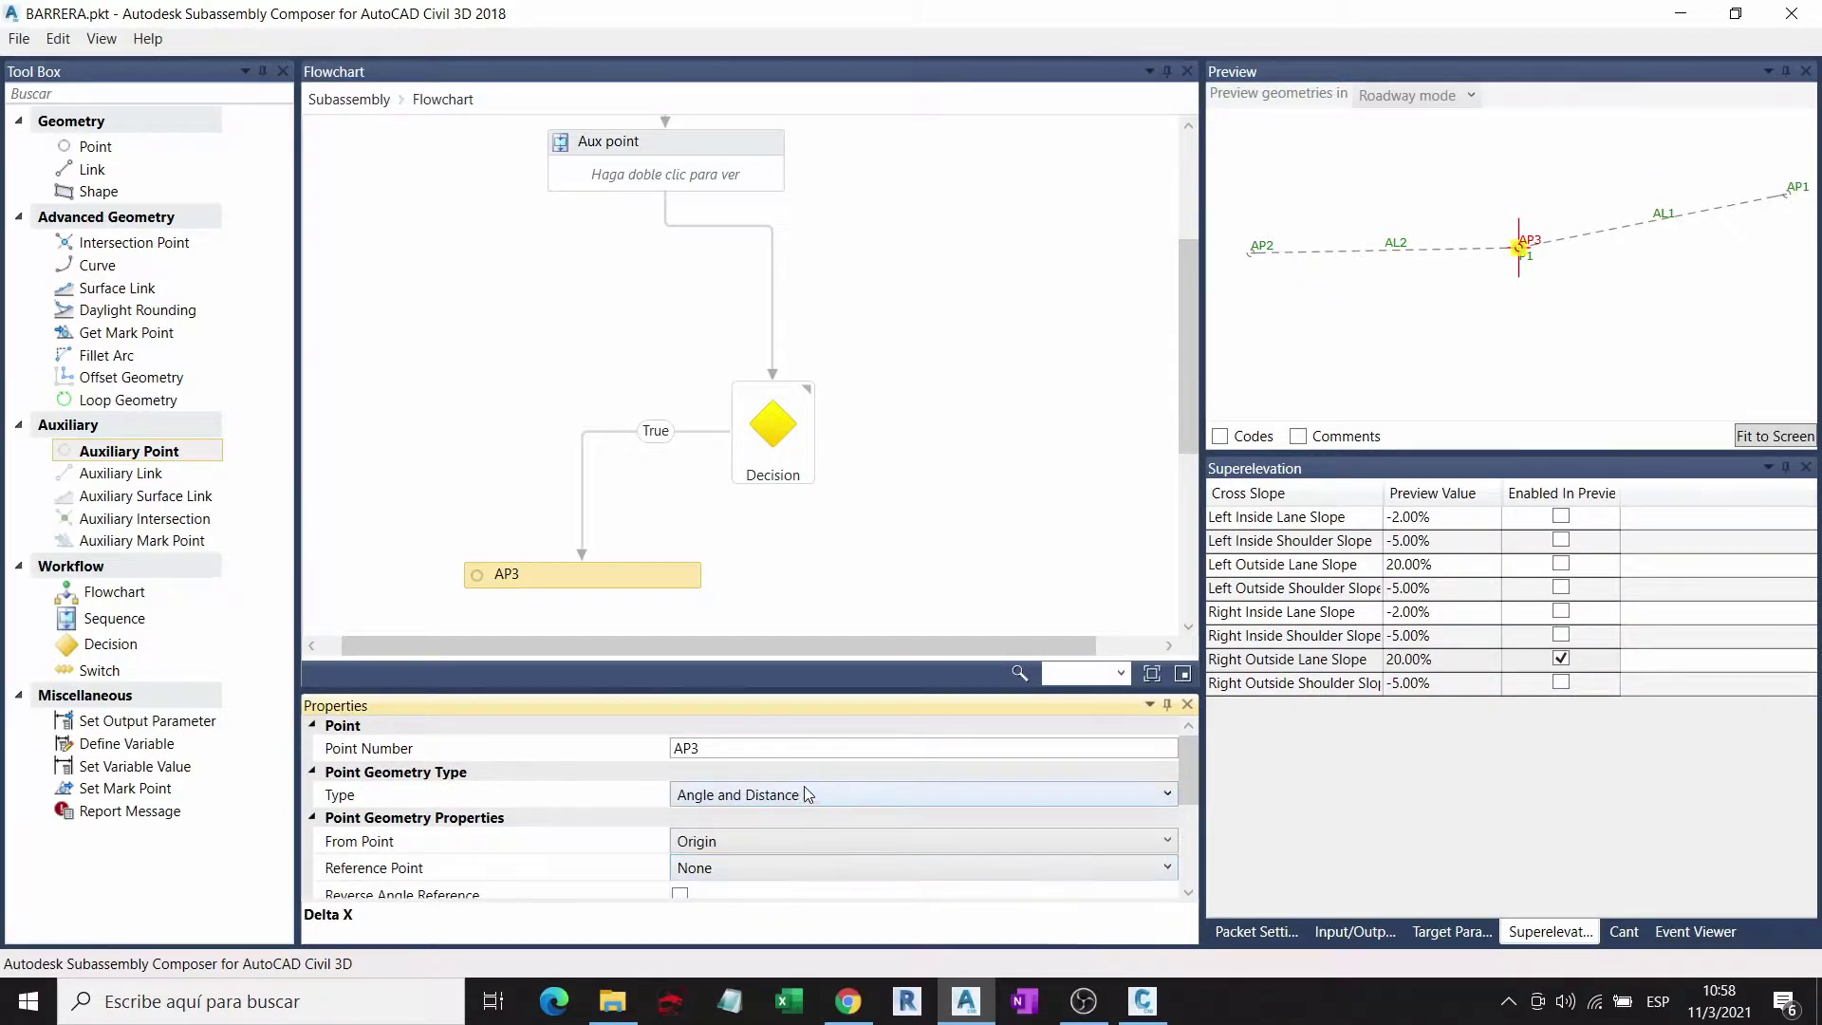
pyautogui.click(737, 840)
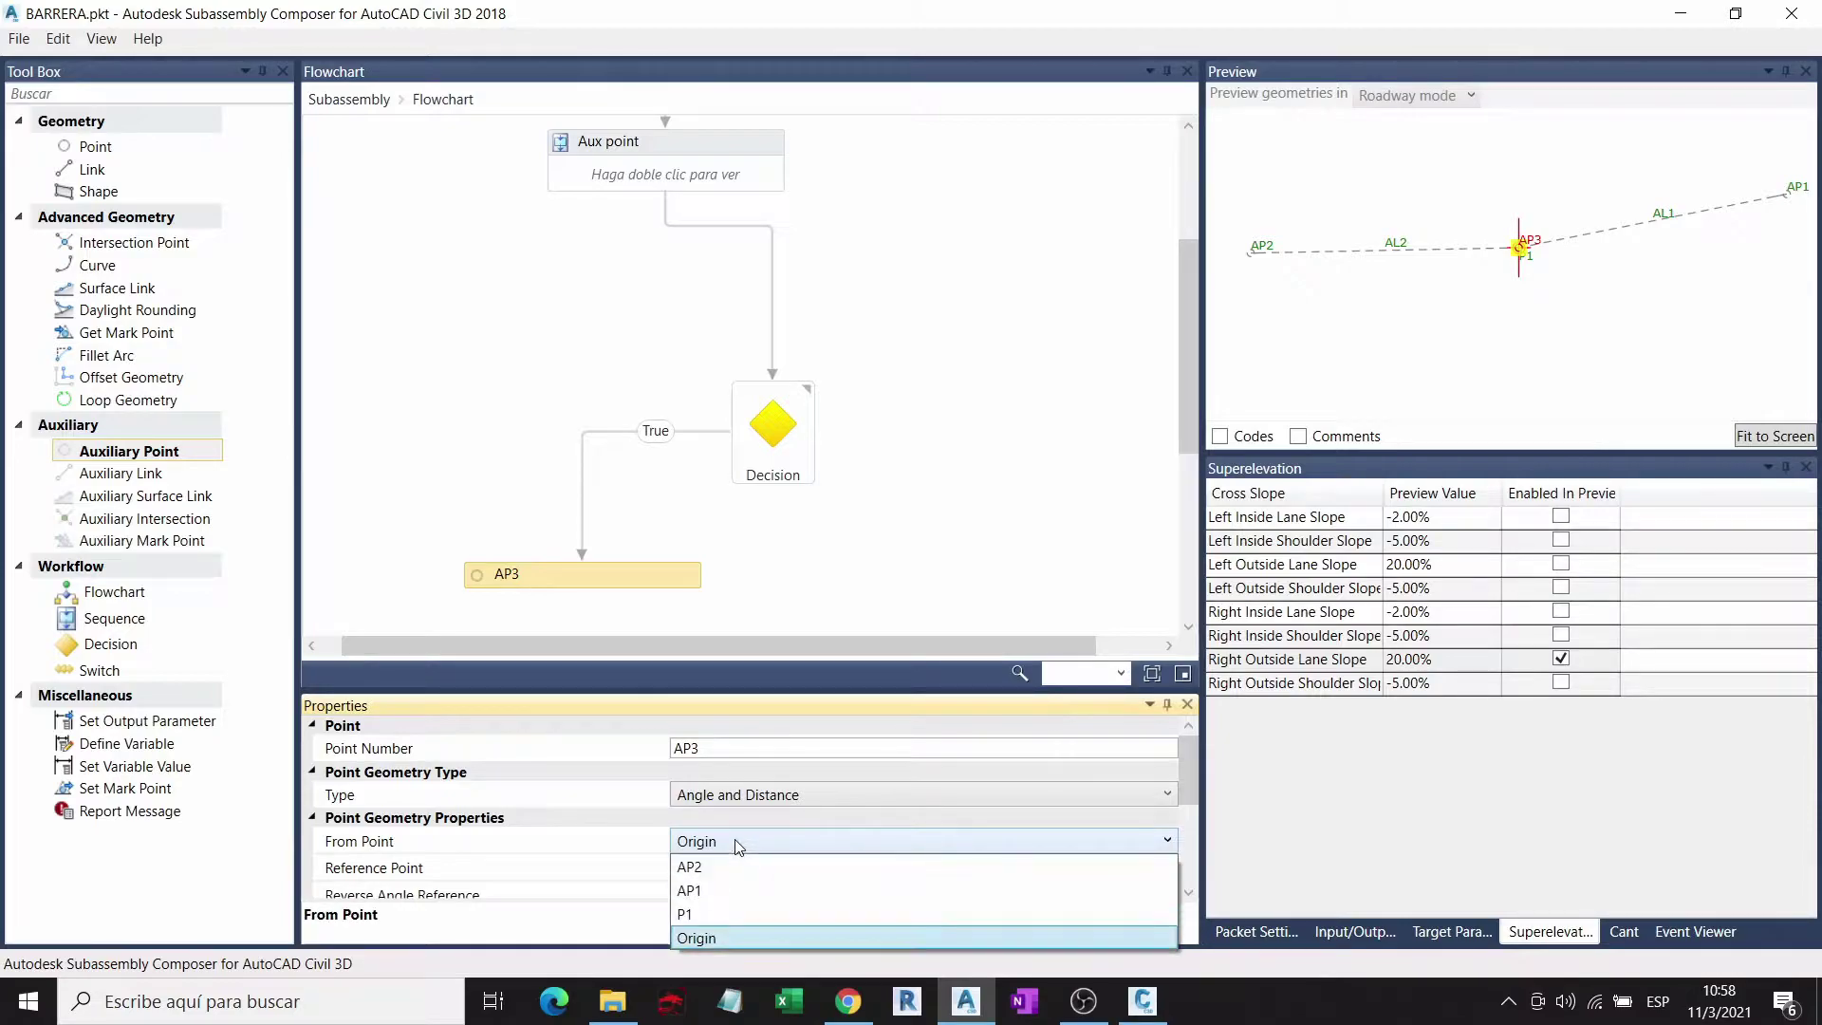
pyautogui.click(692, 913)
pyautogui.click(725, 865)
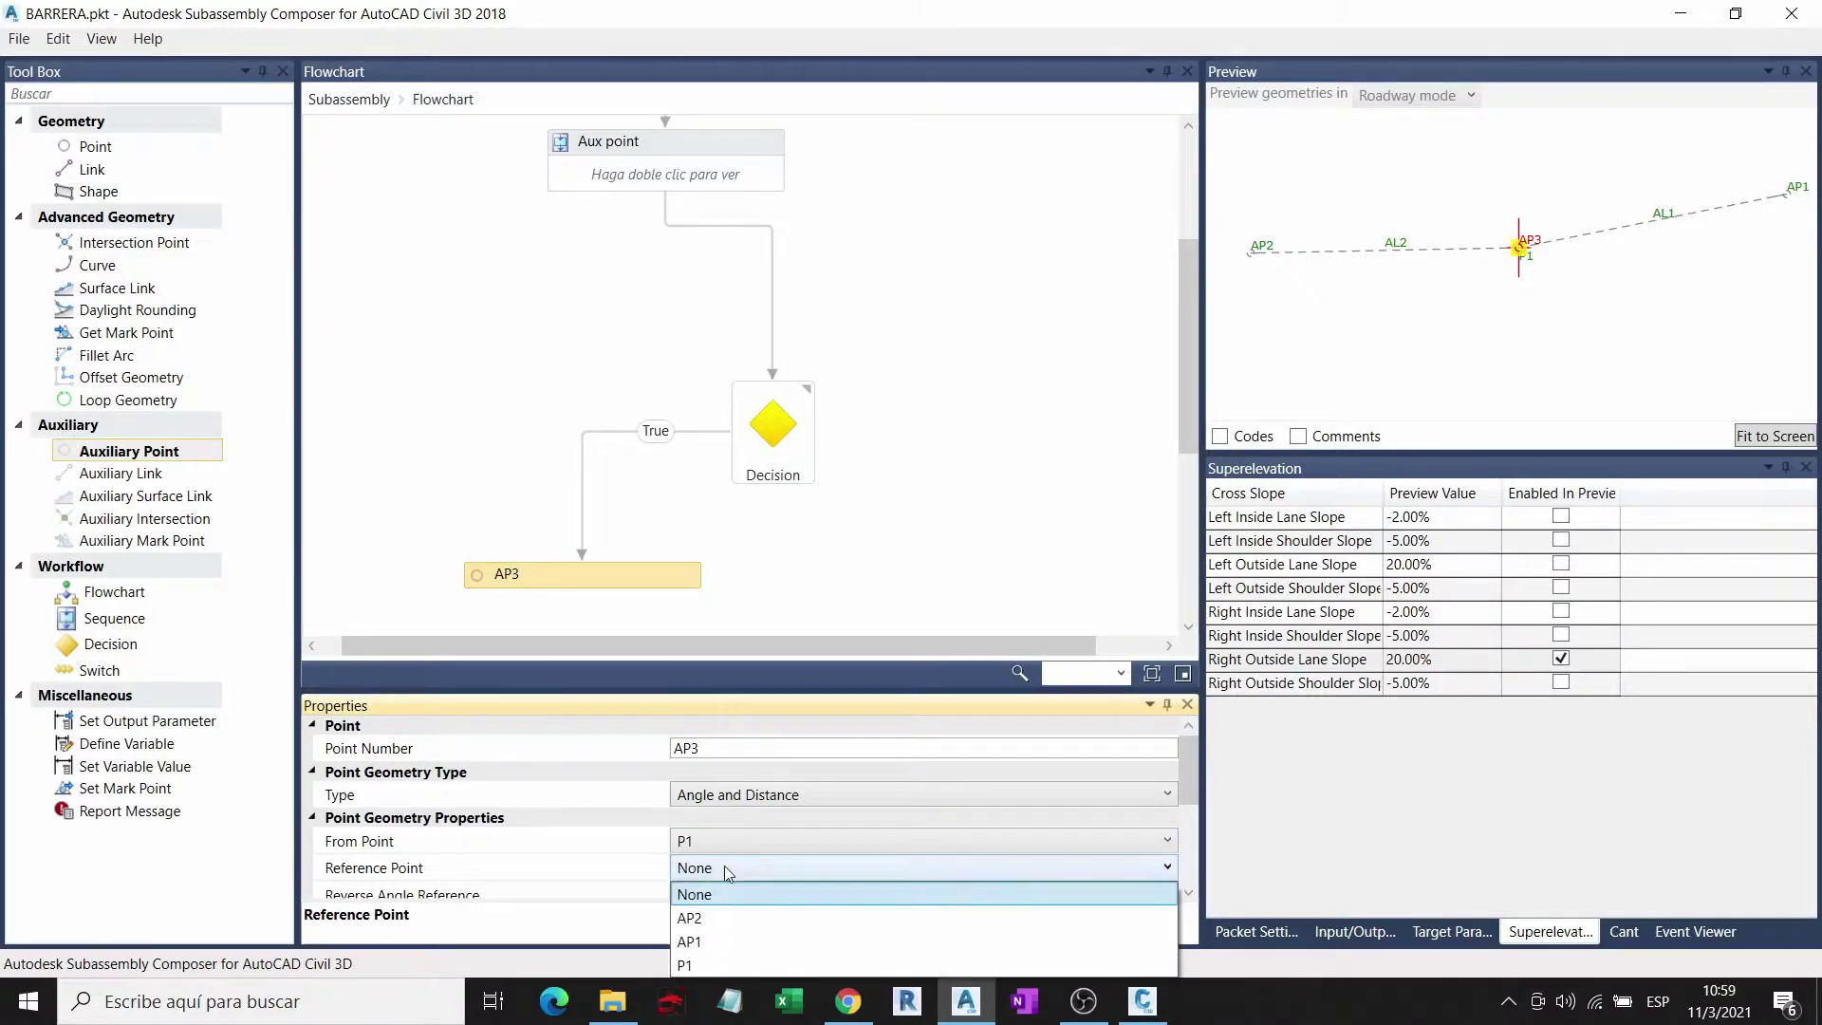
pyautogui.click(705, 942)
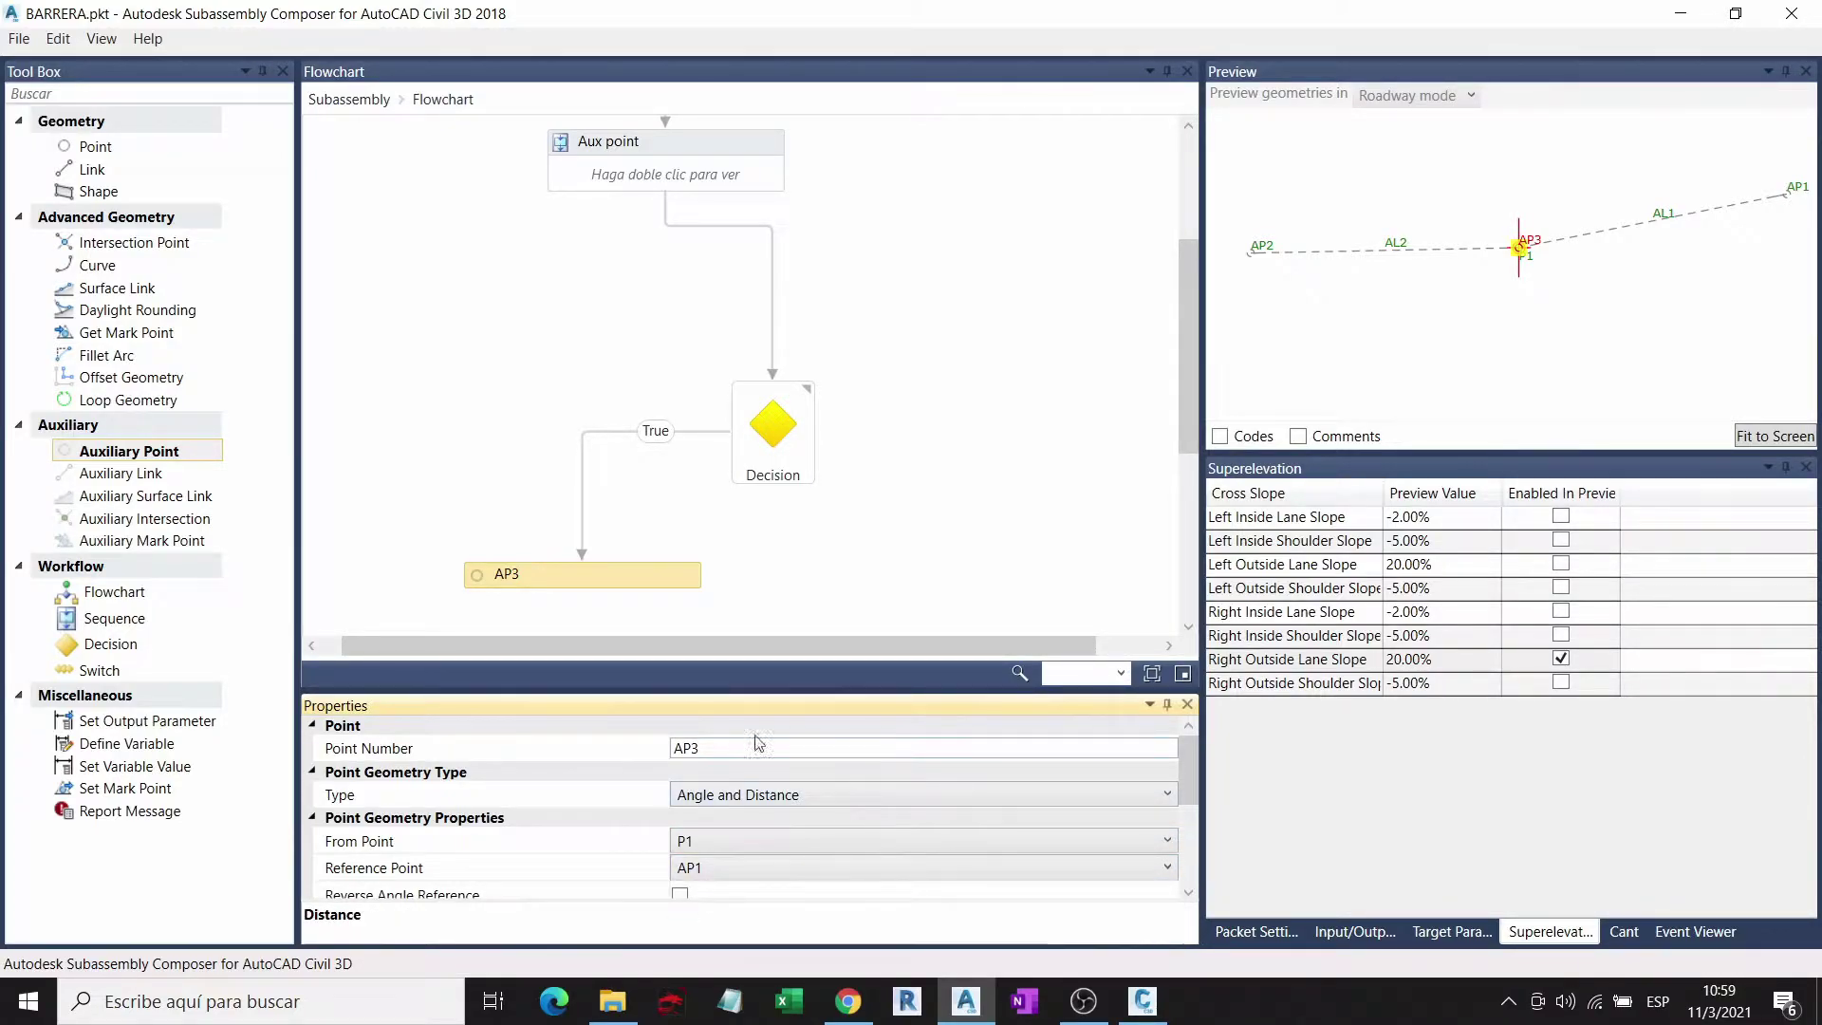
# Step: Give AP3 angle 90 and distance h1+h2
pyautogui.scroll(-3, 718, 558)
pyautogui.scroll(-1, 754, 835)
pyautogui.scroll(-1, 678, 861)
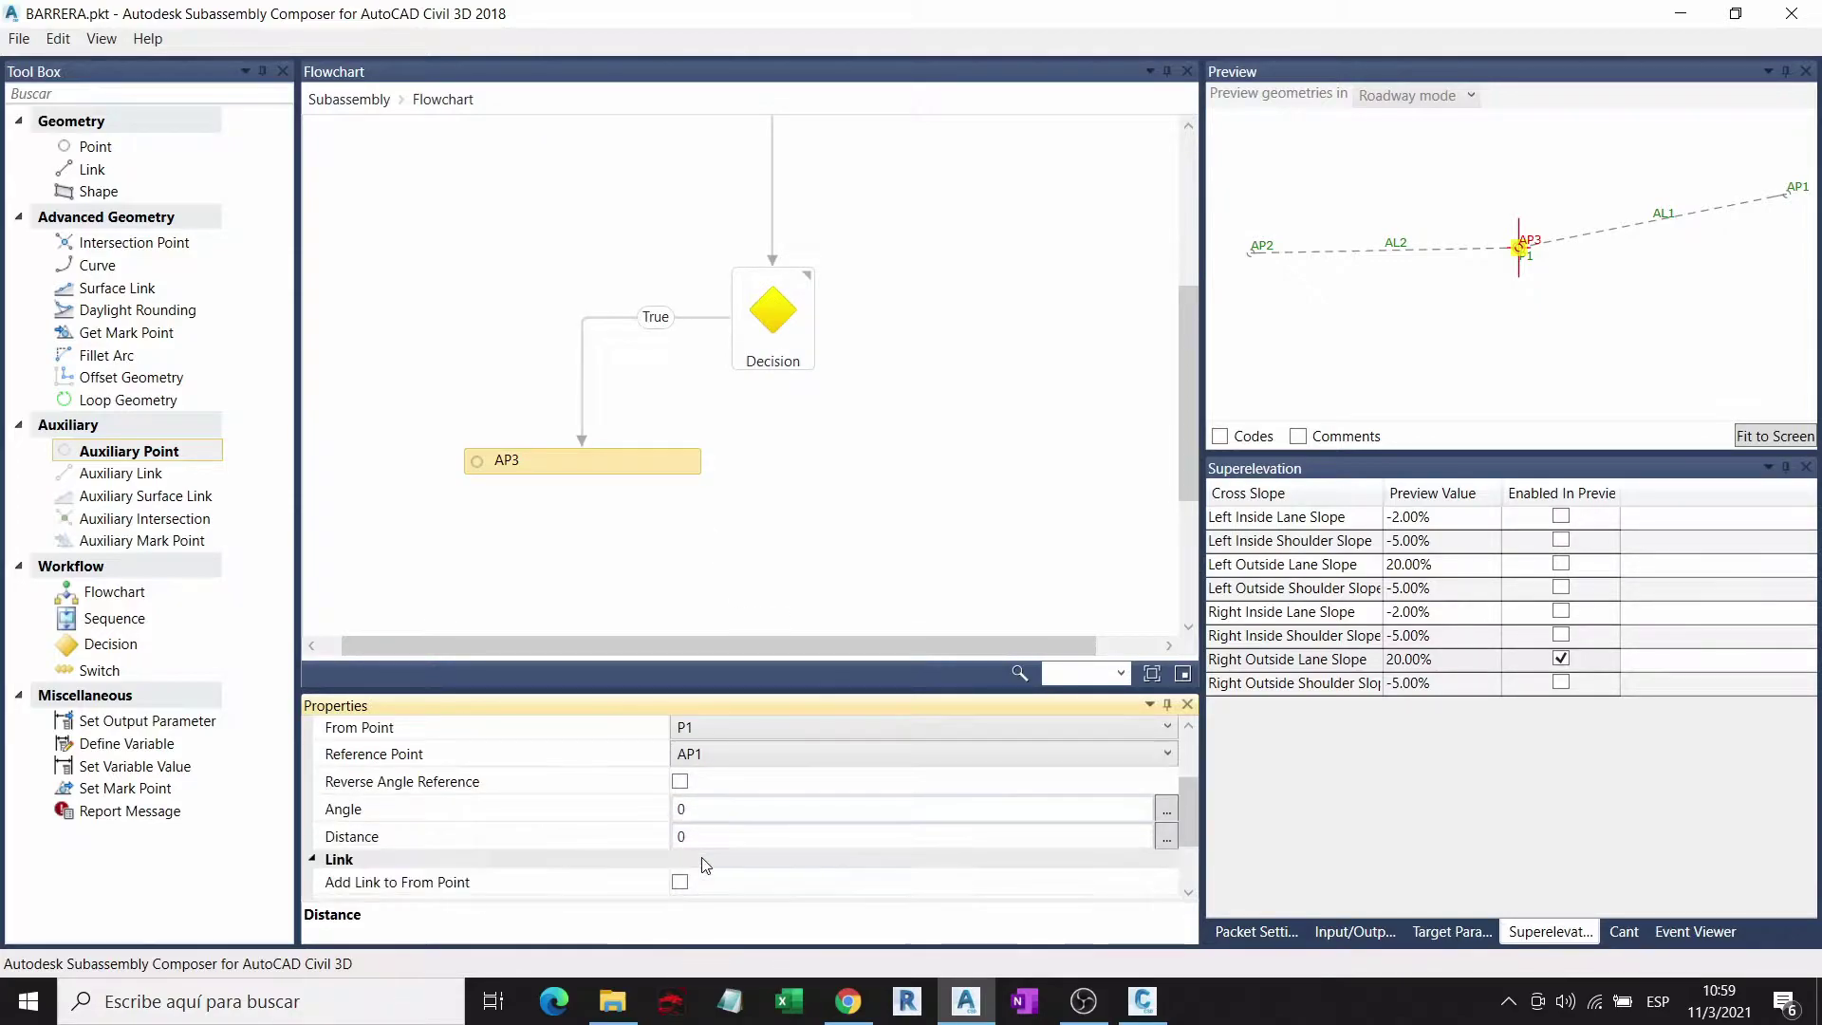
pyautogui.click(651, 810)
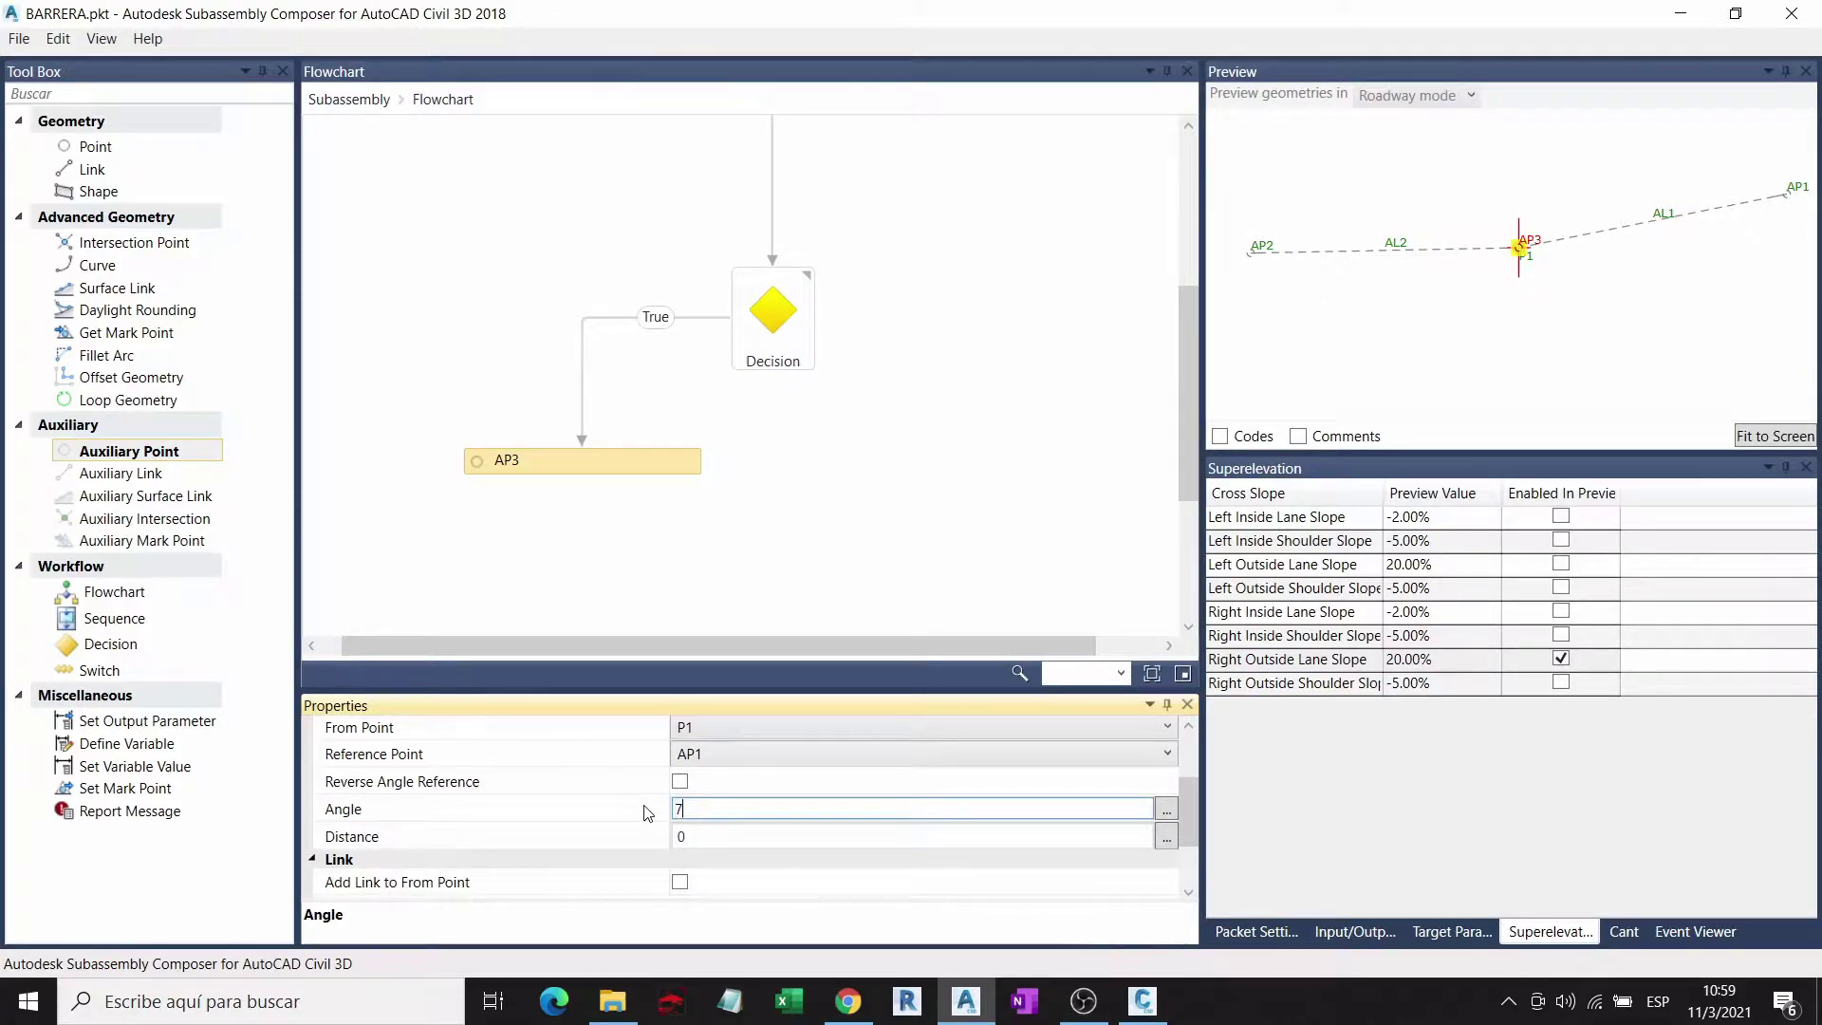
pyautogui.write('0')
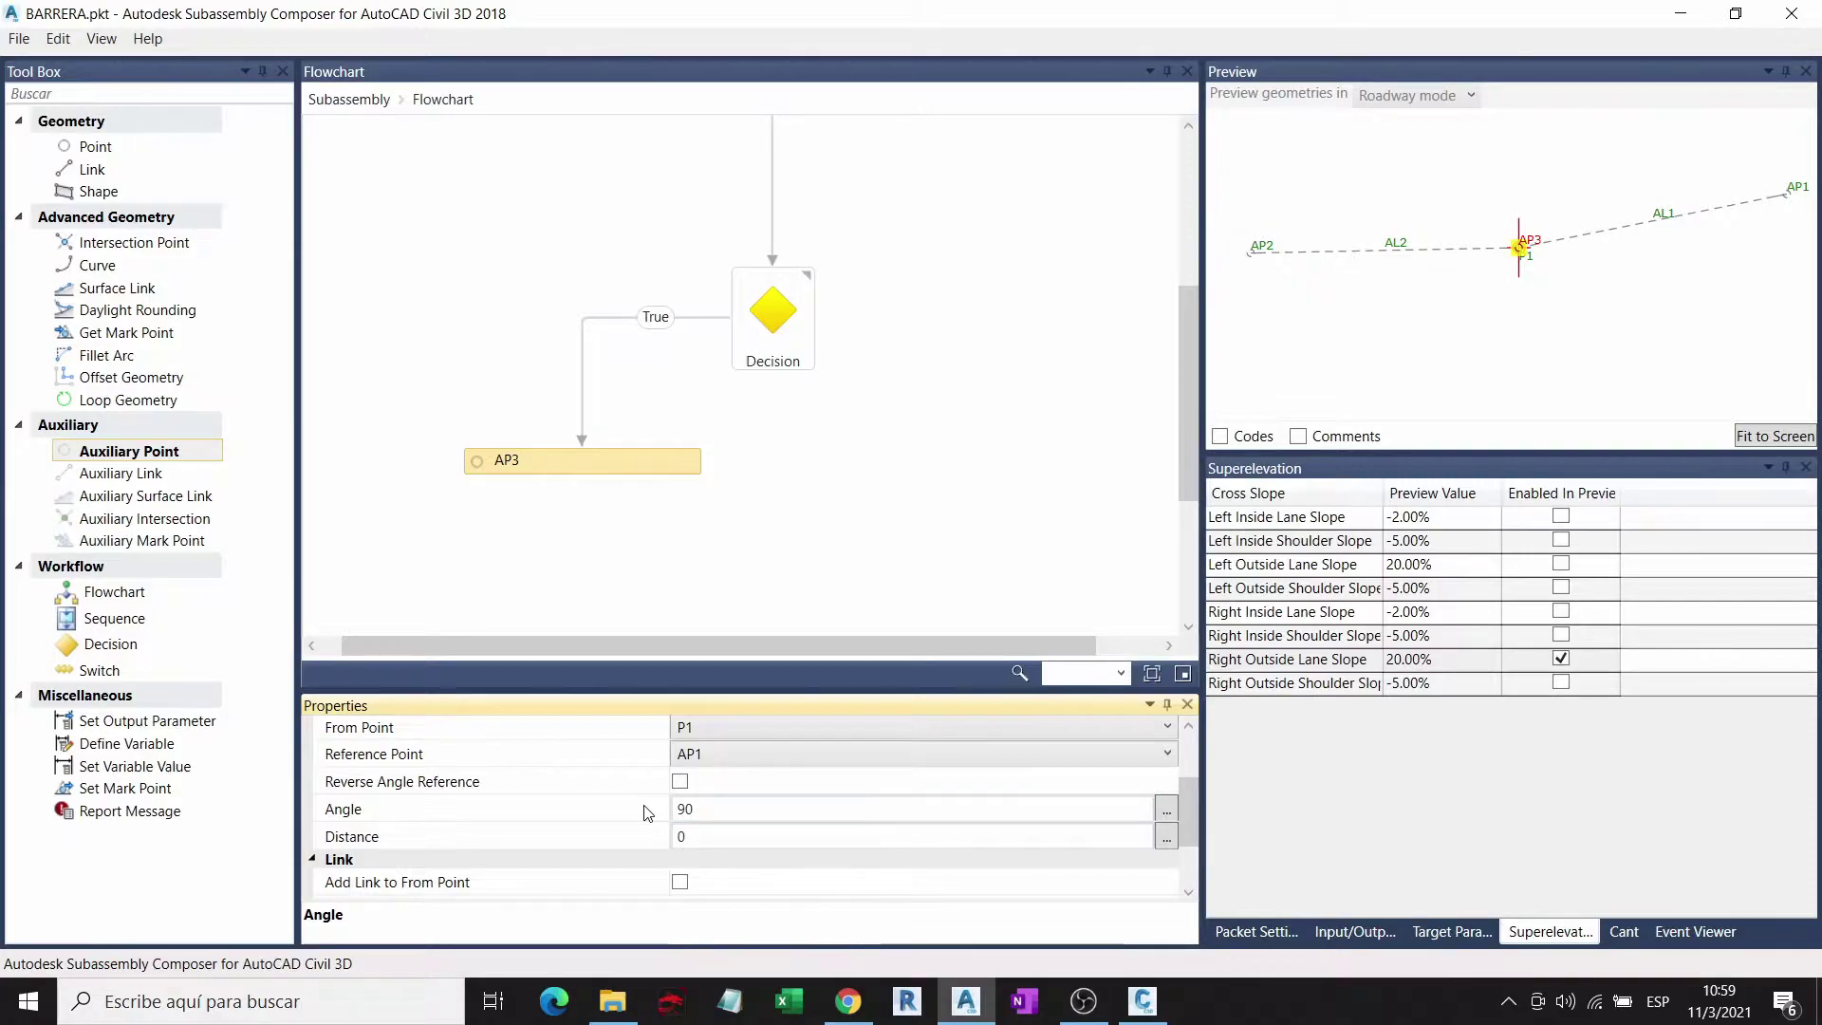
pyautogui.click(608, 471)
pyautogui.click(709, 837)
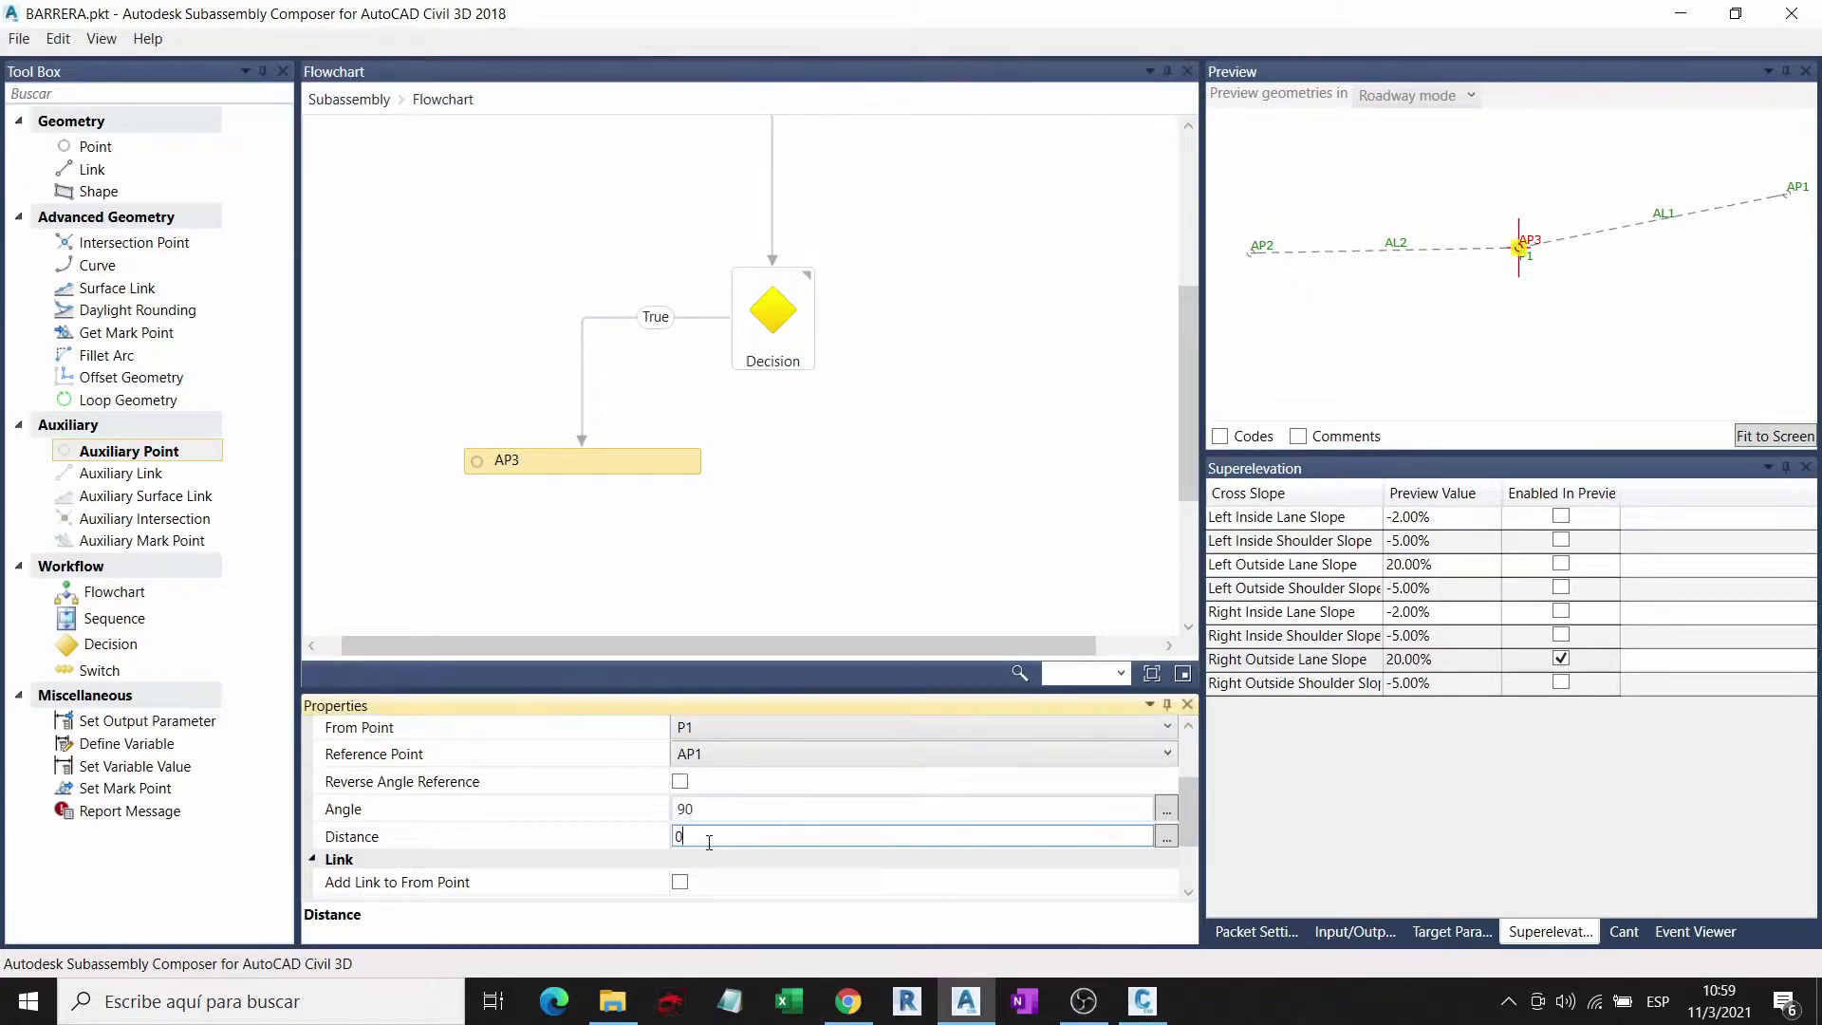
pyautogui.click(1355, 931)
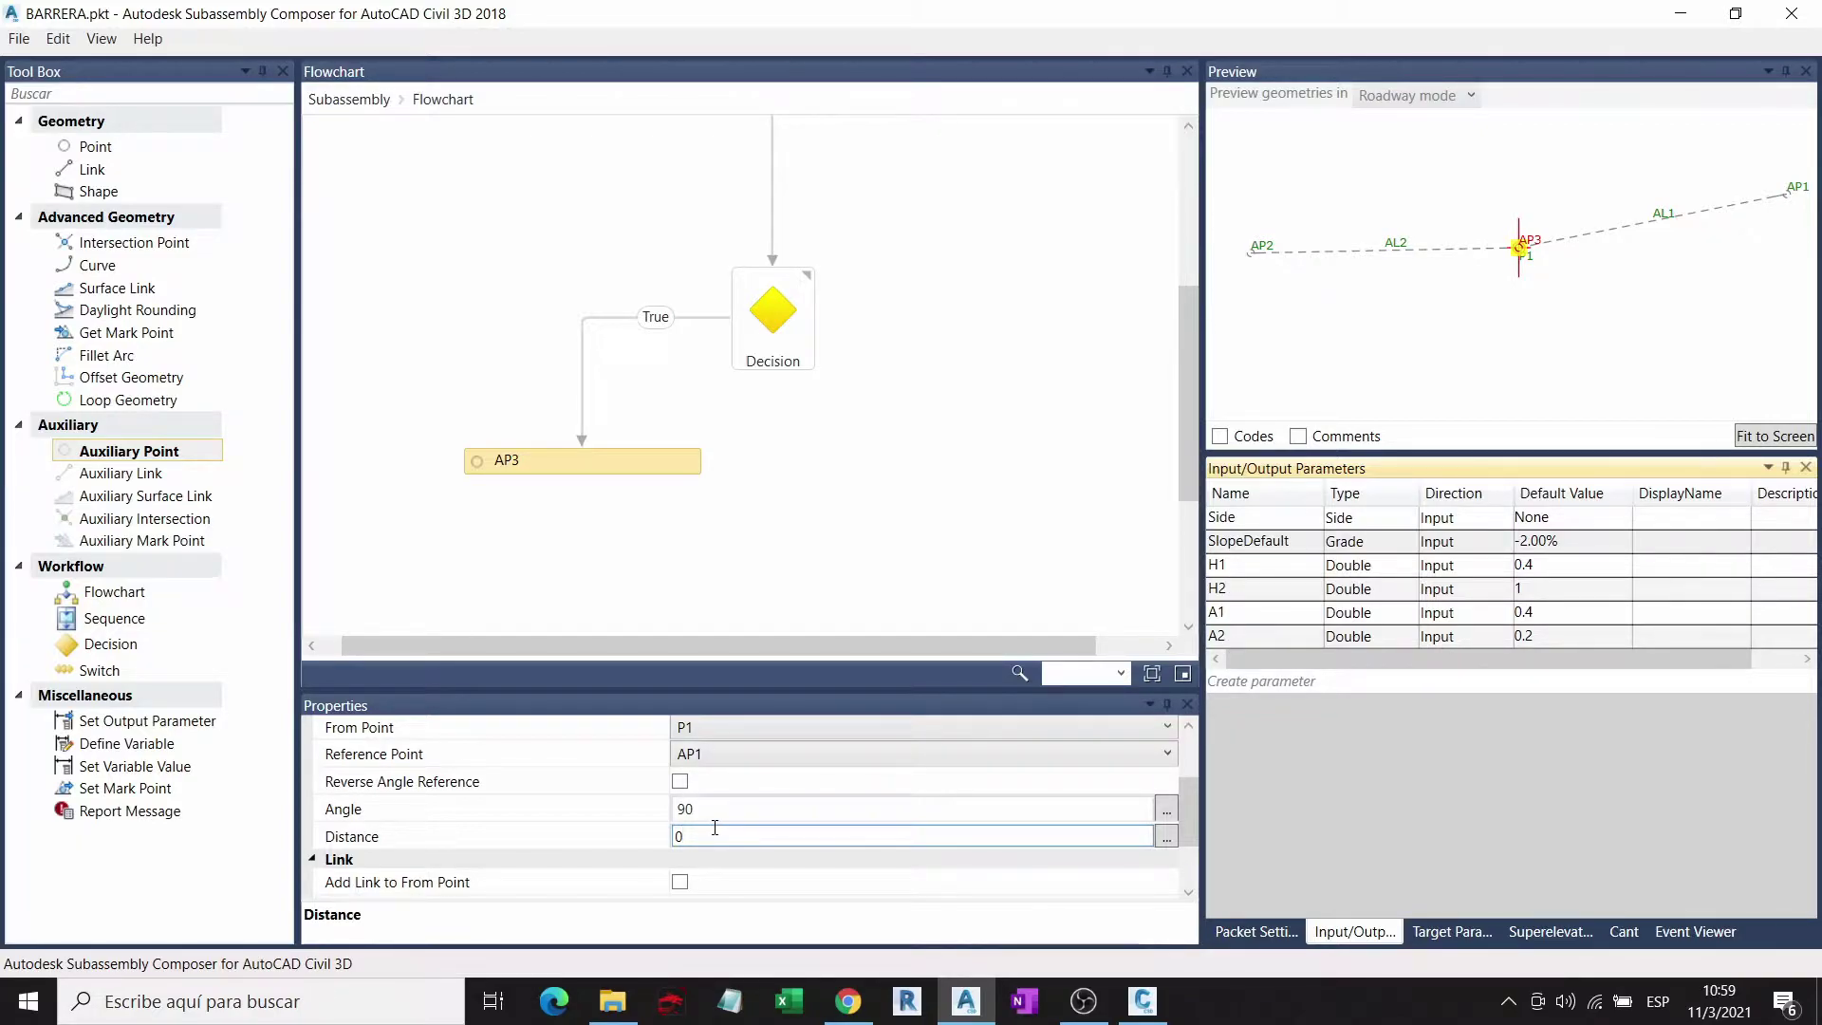
pyautogui.write('h1+')
pyautogui.write('h2')
pyautogui.click(1037, 431)
pyautogui.click(616, 456)
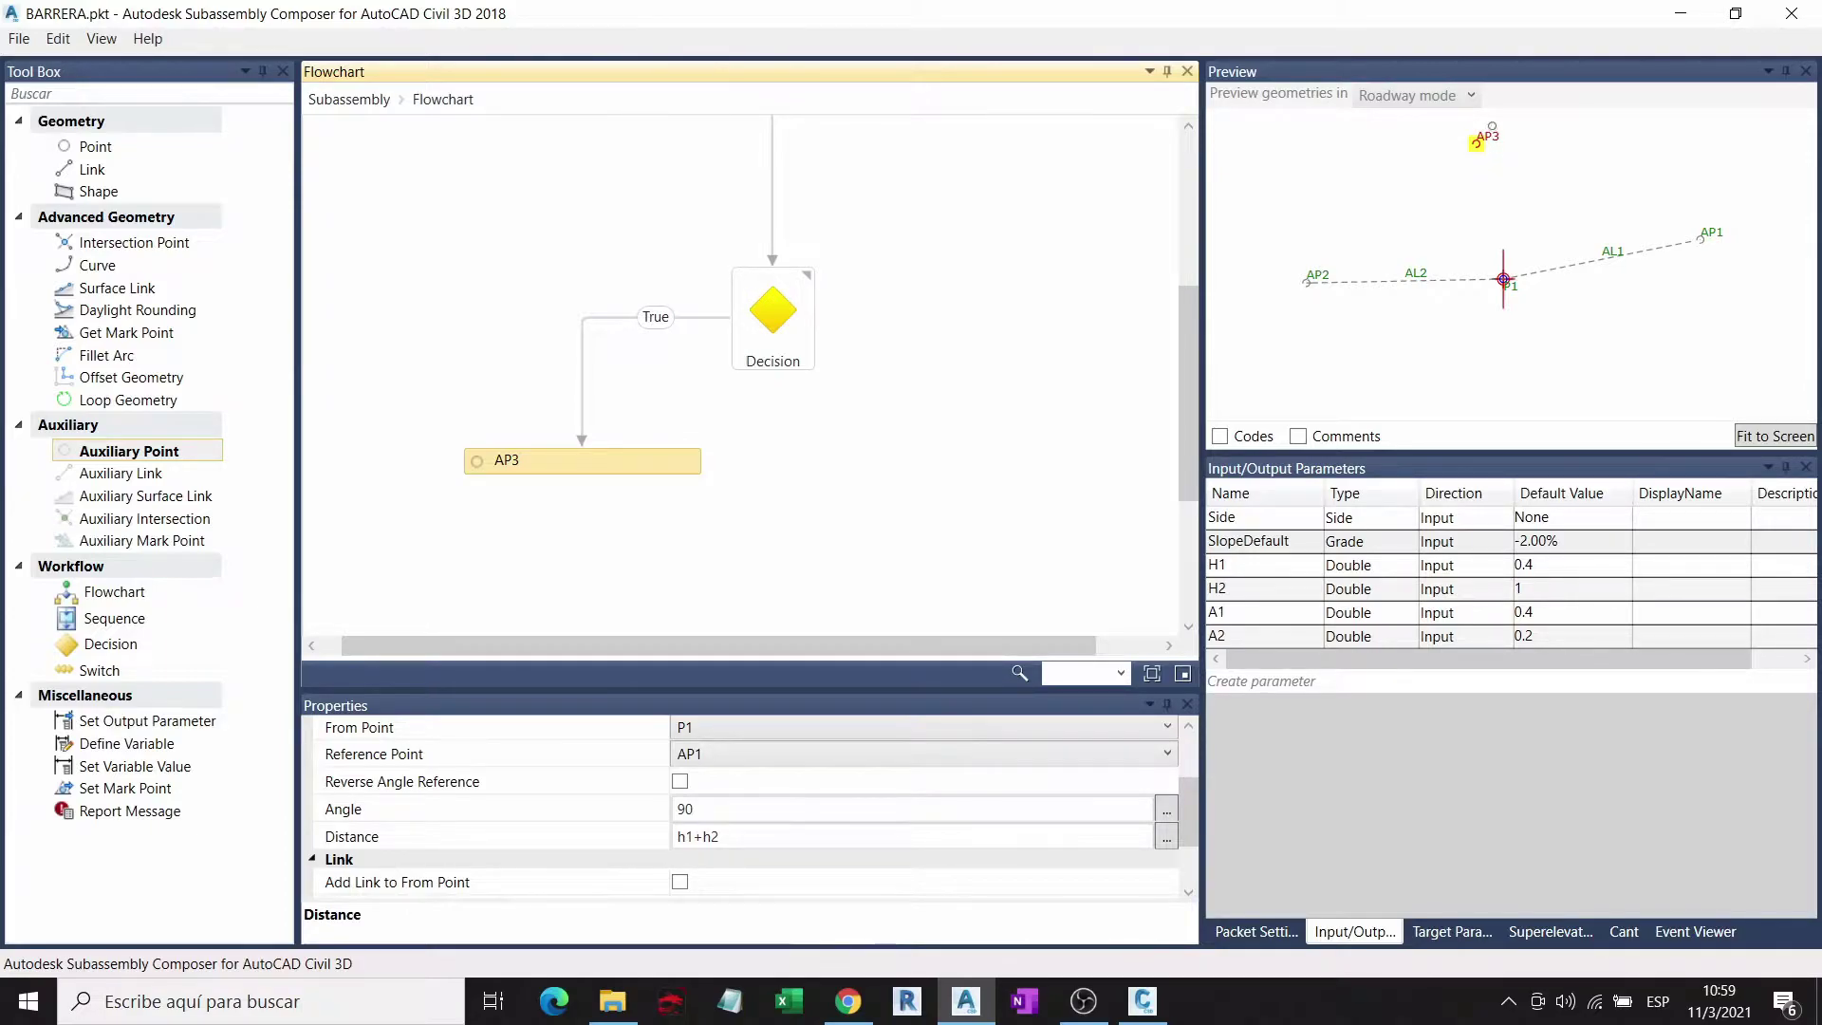
# Step: Toggle the Right Outside Lane Slope preview off in the Superelevation settings
pyautogui.click(1539, 931)
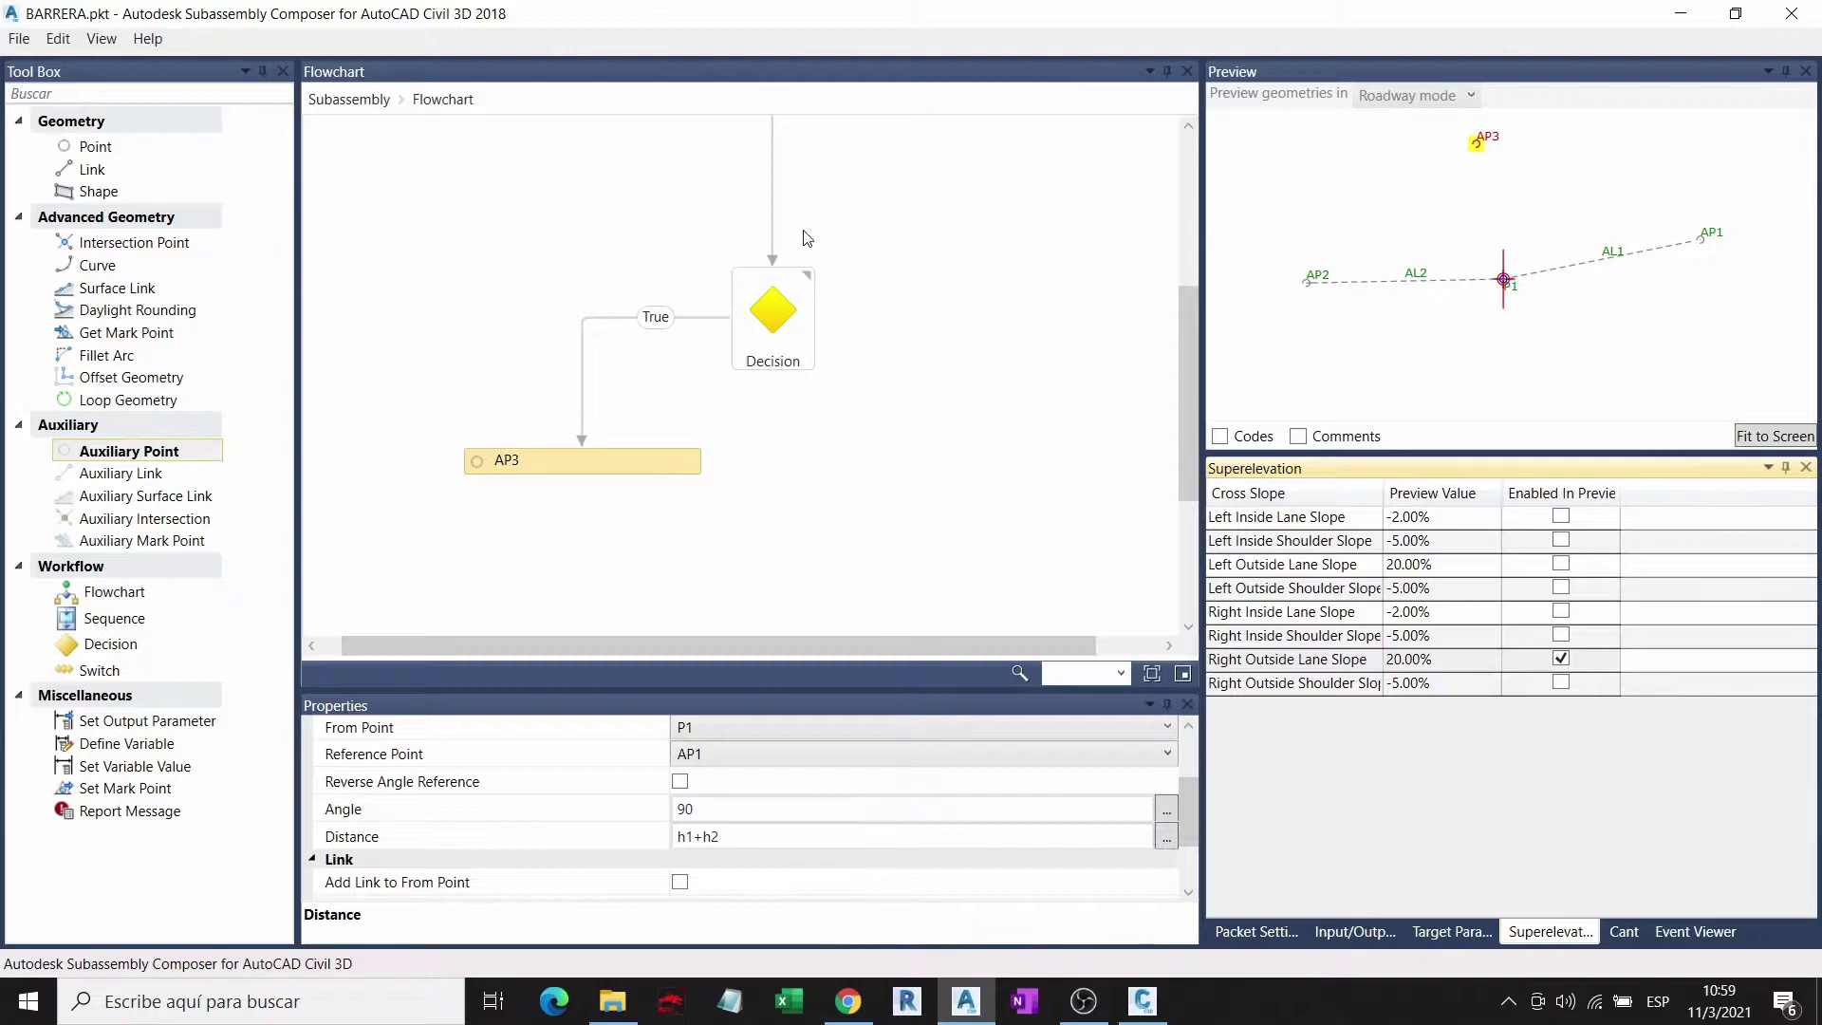
pyautogui.click(1561, 657)
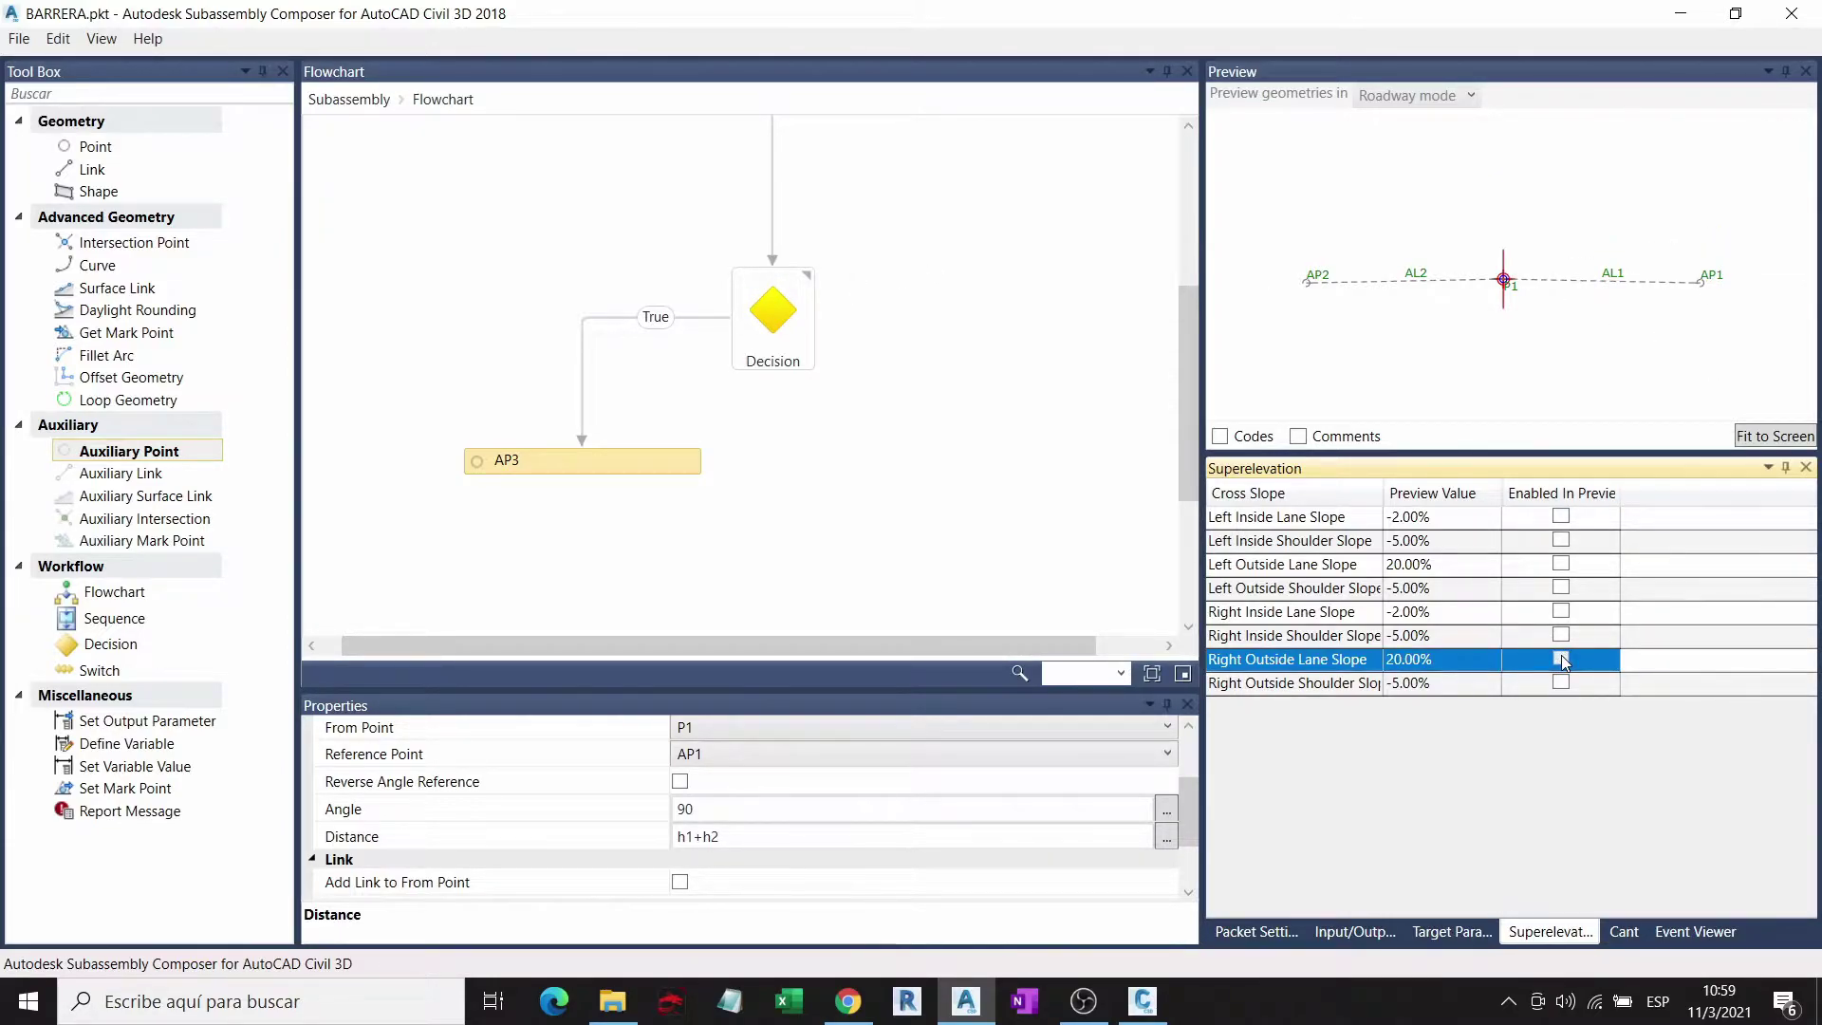
pyautogui.click(1561, 659)
pyautogui.click(1561, 658)
pyautogui.scroll(1, 687, 754)
pyautogui.scroll(-1, 687, 759)
pyautogui.scroll(-2, 690, 813)
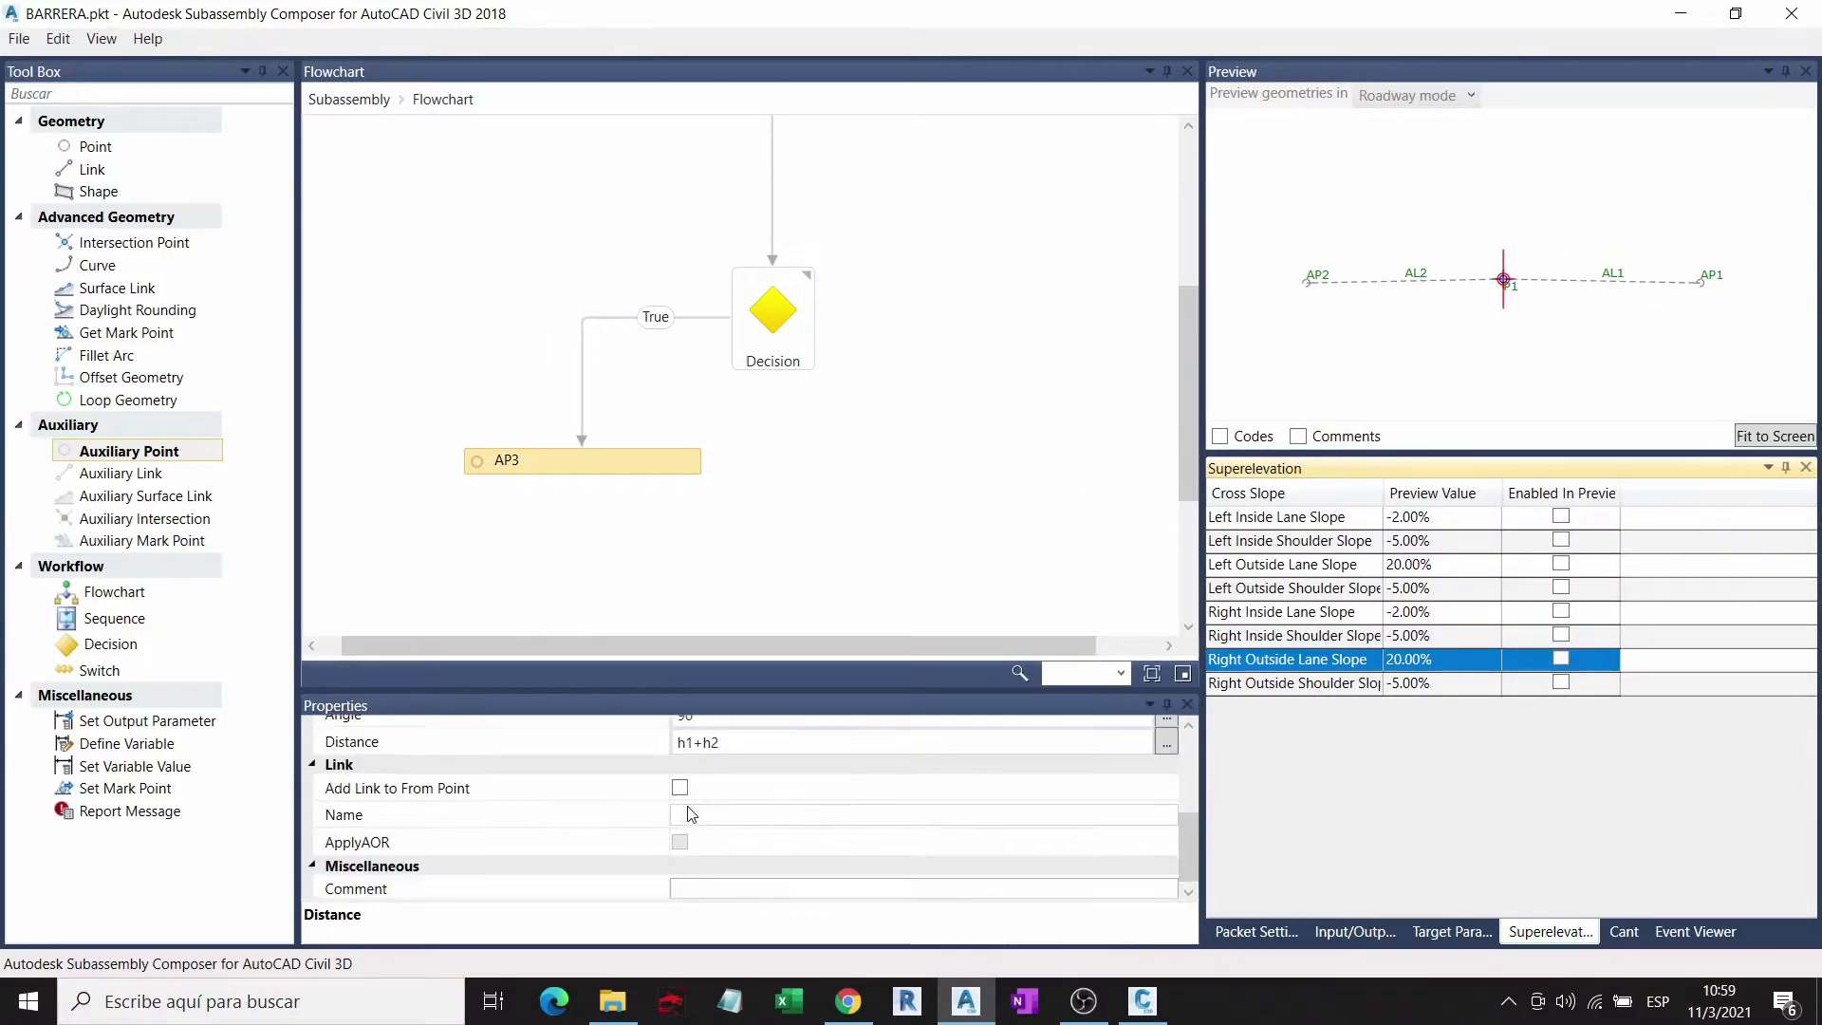
# Step: Add link AL3 from AP3 to P1 and move AP3&AL3 beside the True branch
pyautogui.click(679, 787)
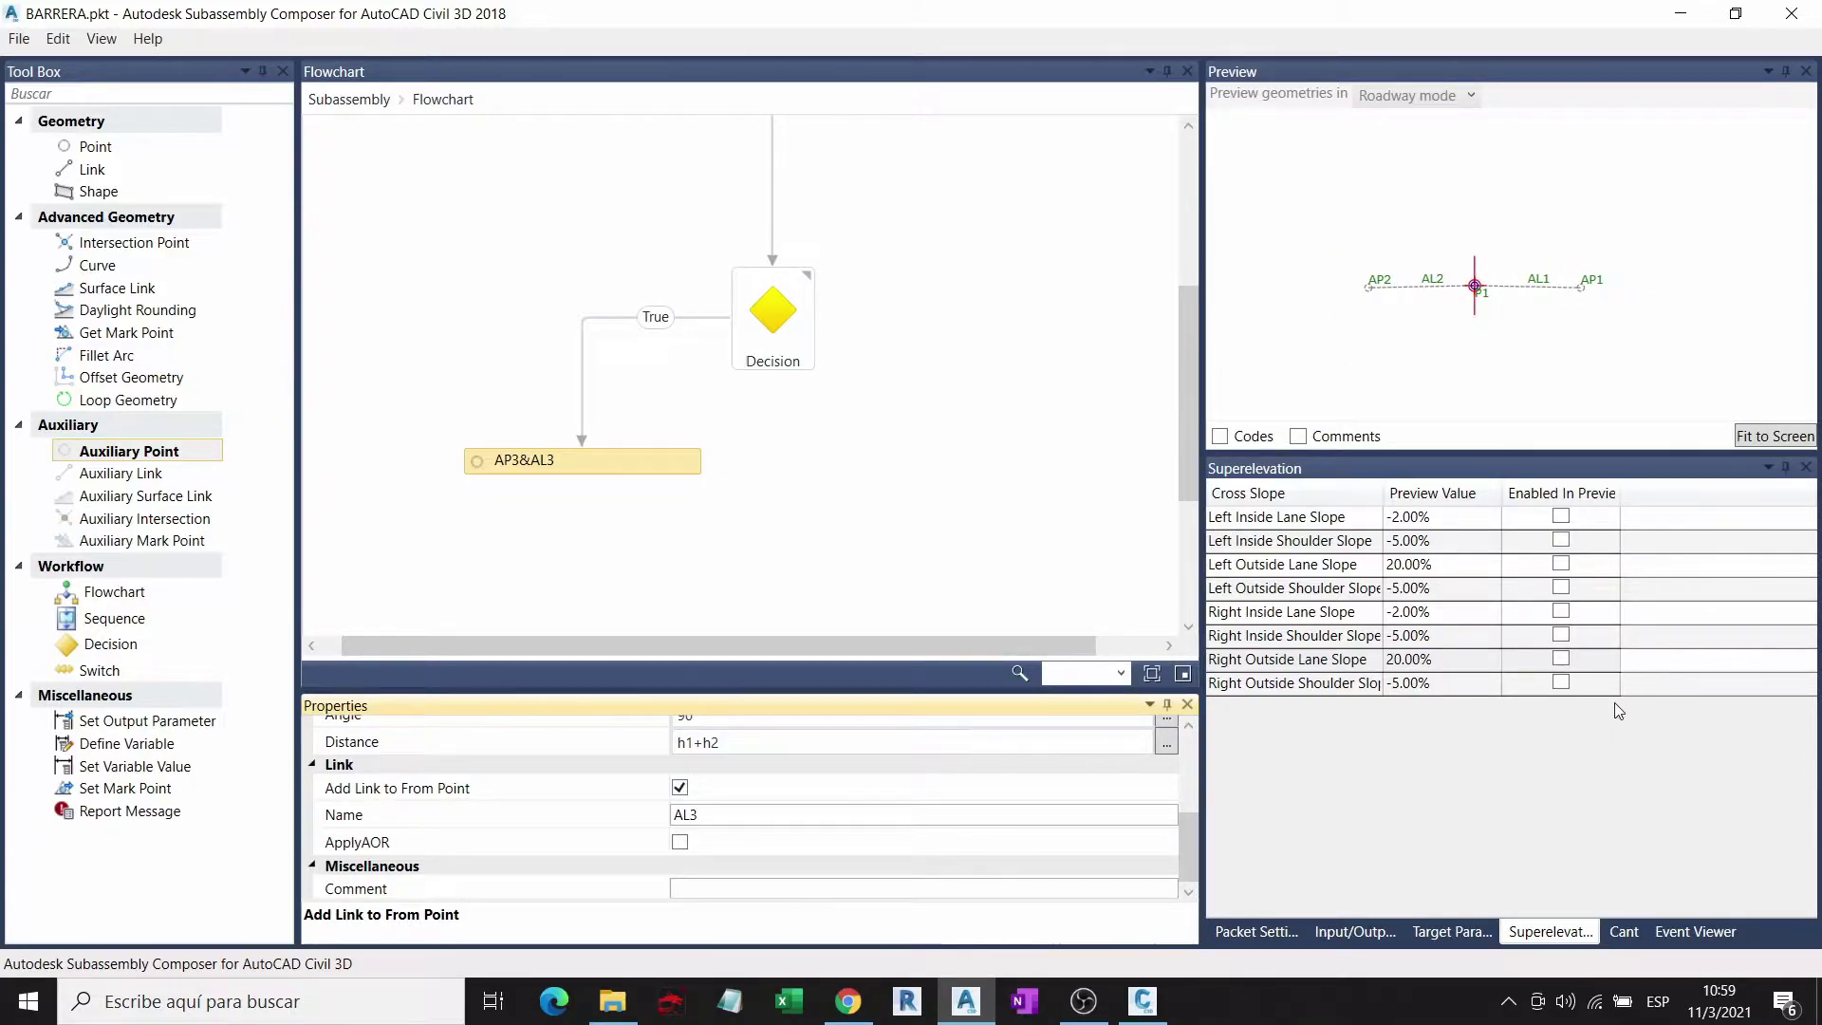
pyautogui.click(1561, 658)
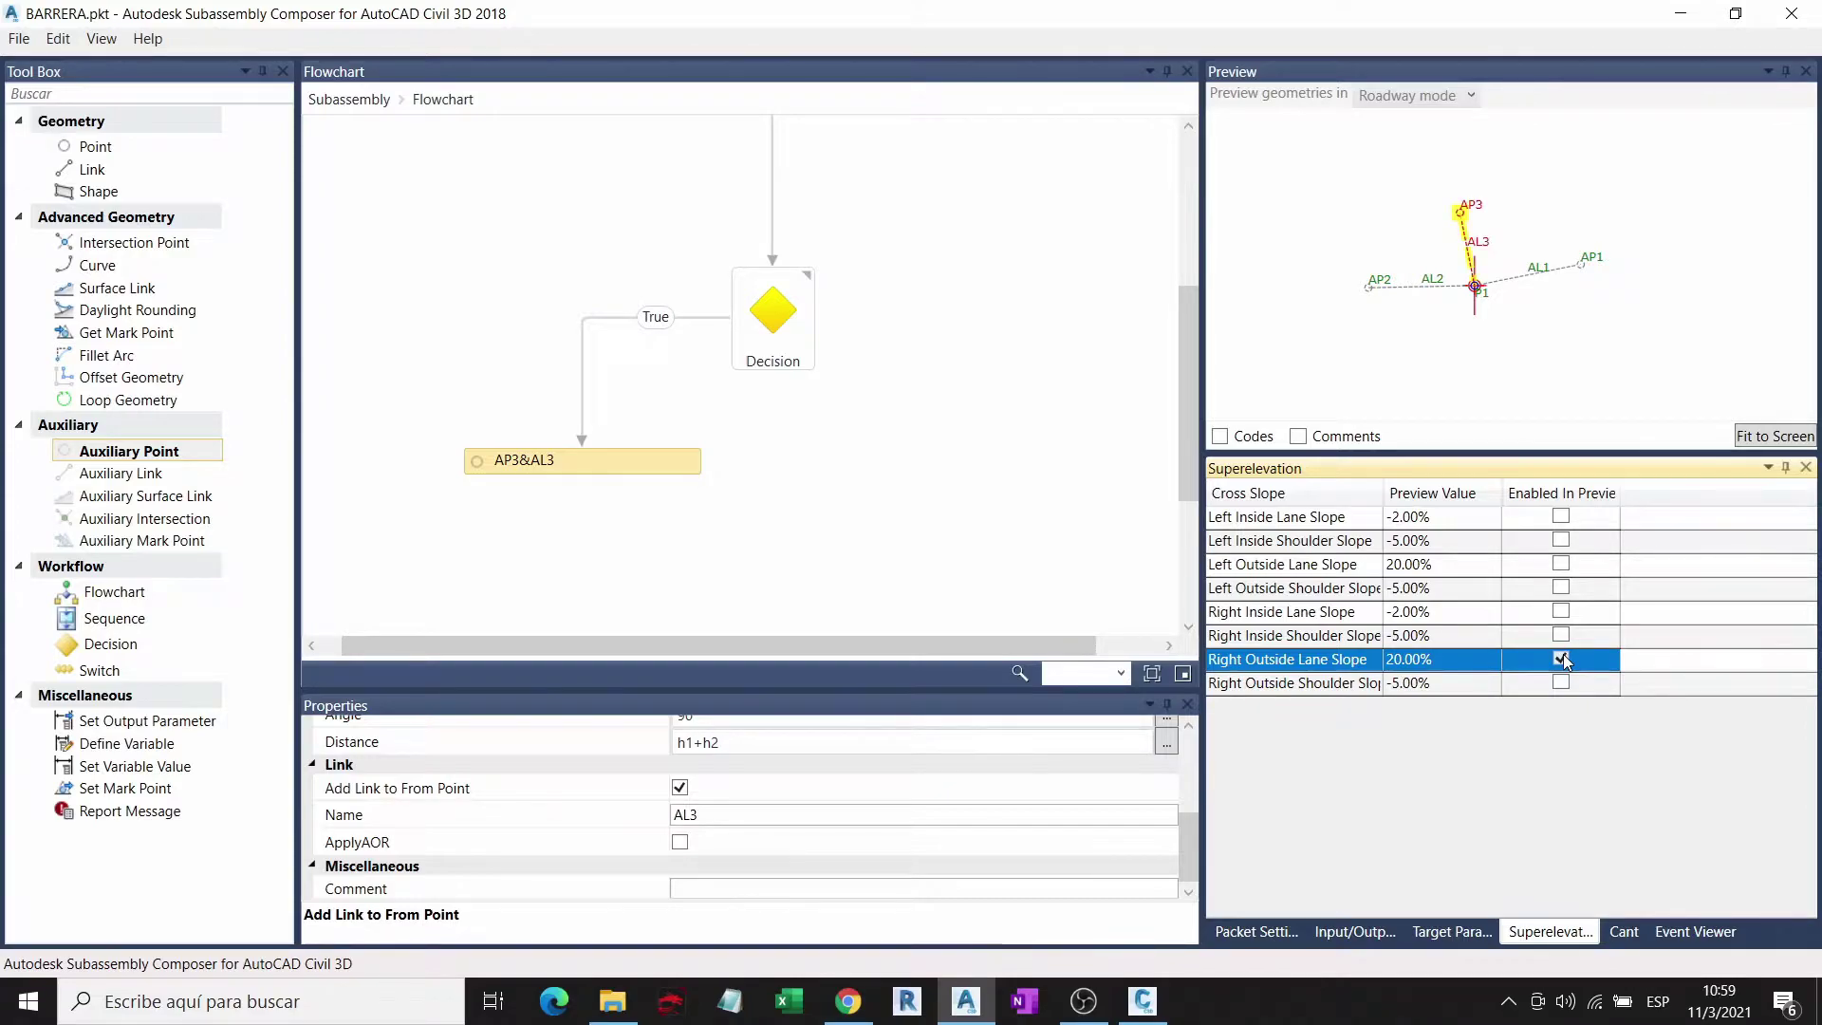
pyautogui.click(1560, 658)
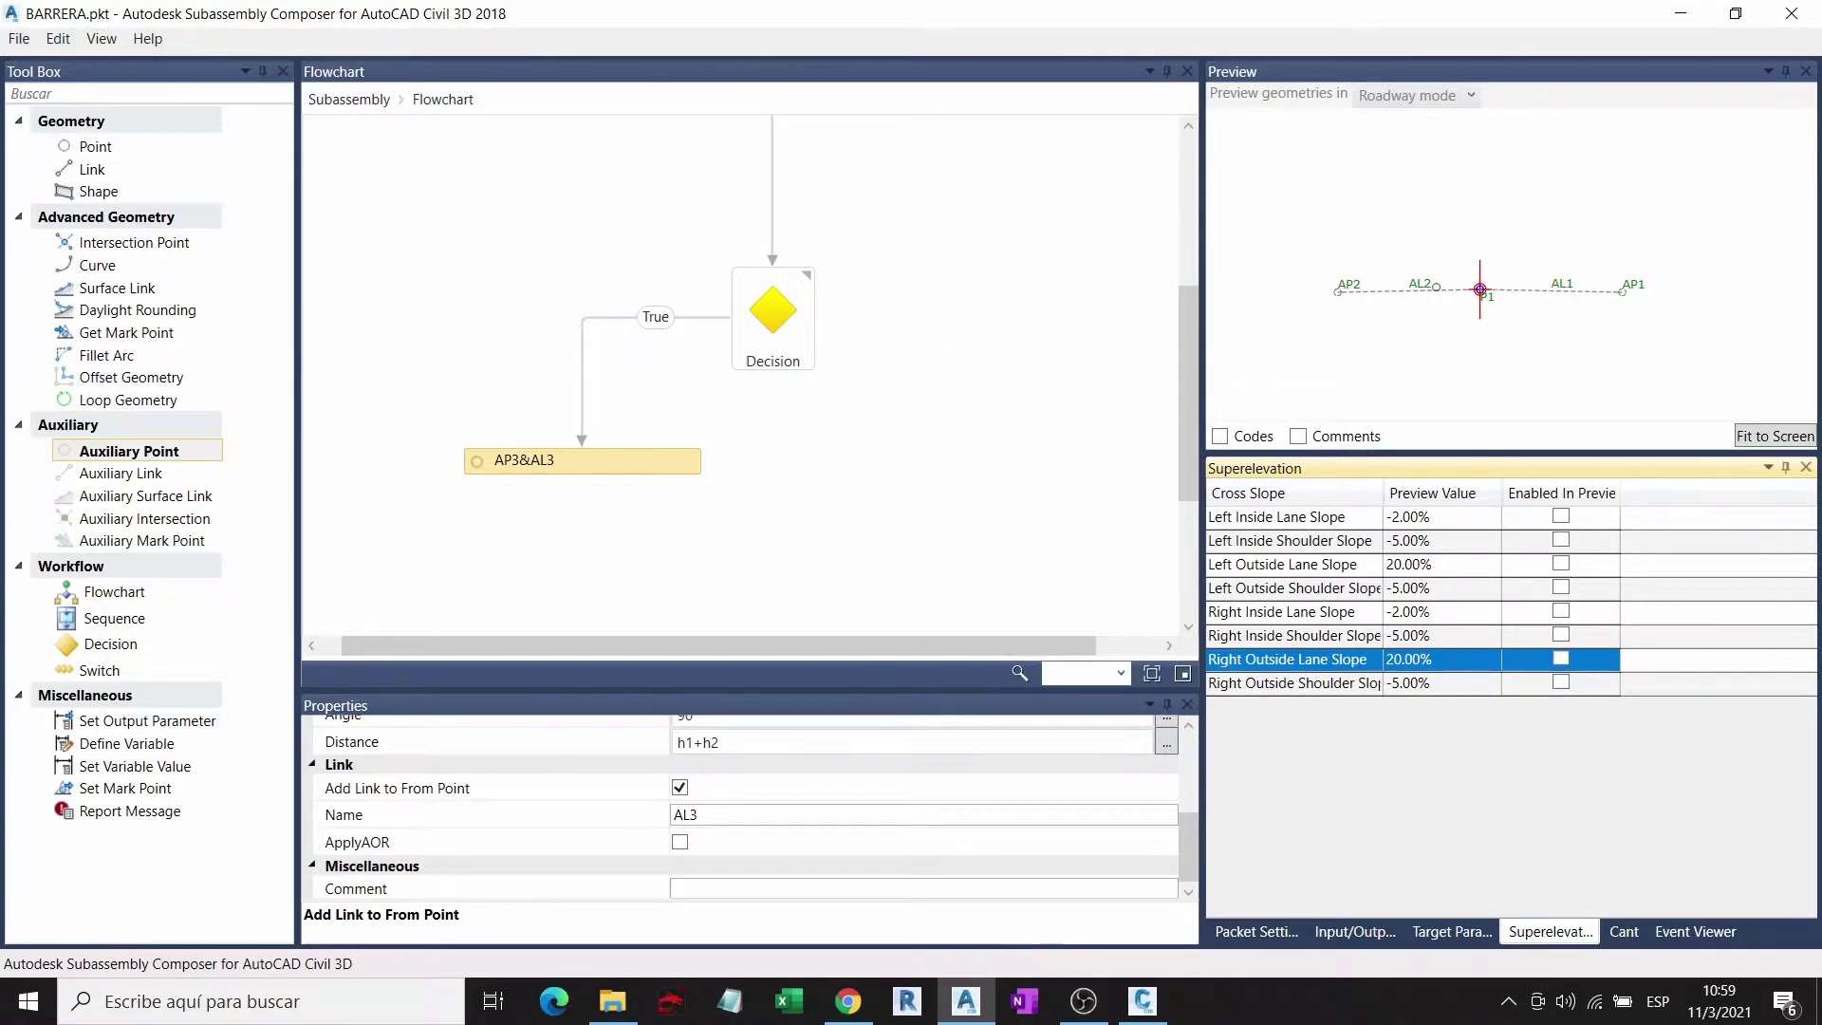
pyautogui.moveTo(642, 449); pyautogui.dragTo(572, 361)
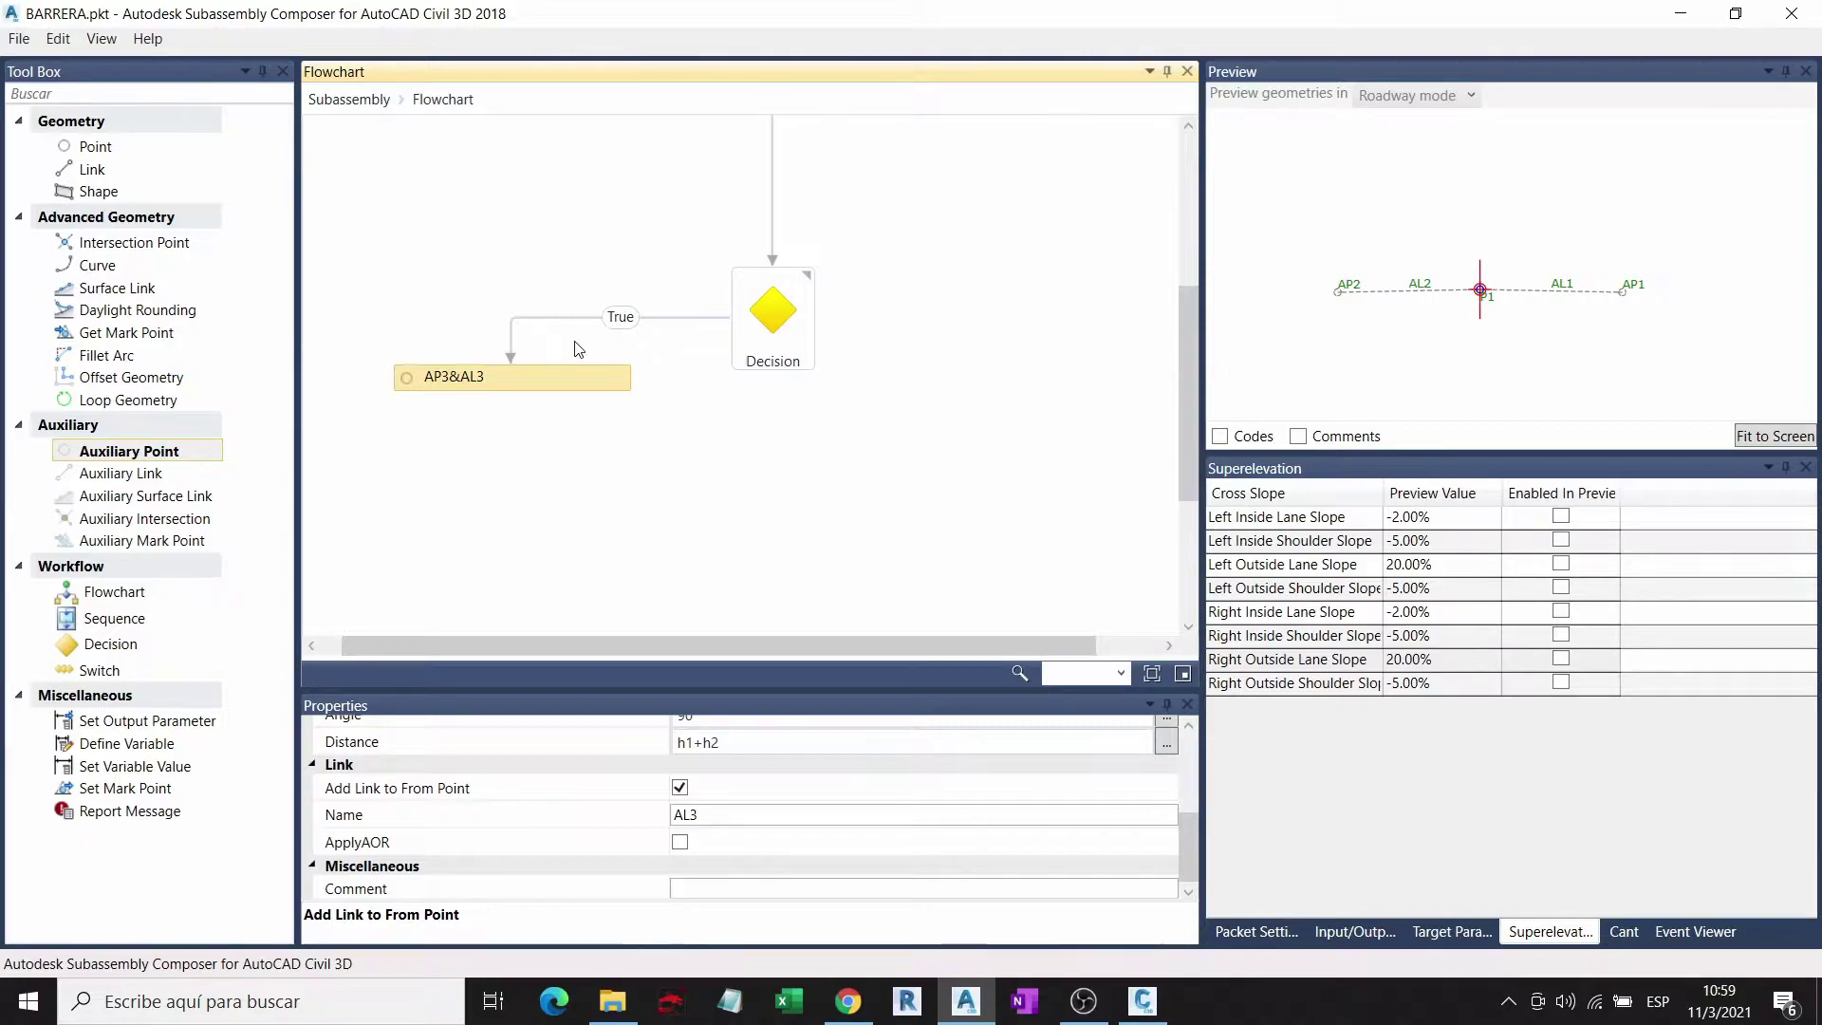
pyautogui.click(790, 324)
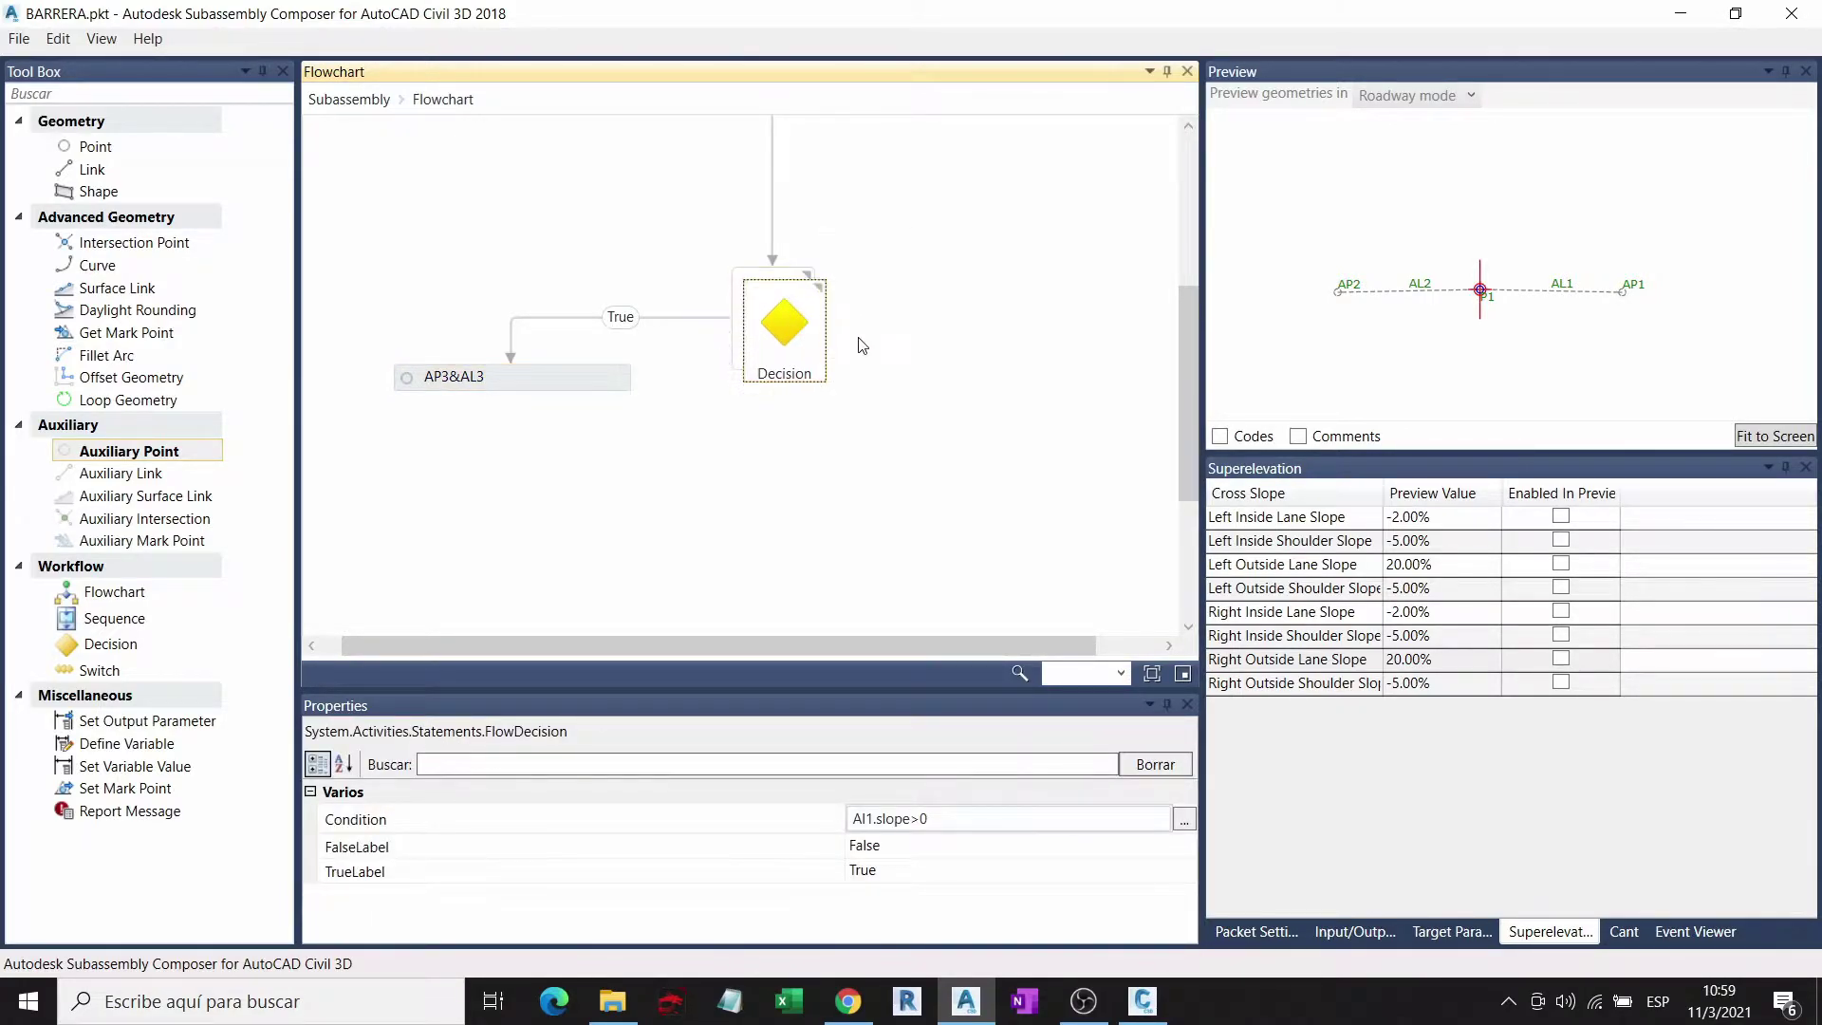
# Step: Add a second Decision below the first, fed by its False branch
pyautogui.moveTo(797, 321)
pyautogui.keyDown('ctrl'); pyautogui.mouseDown()
pyautogui.moveTo(882, 484)
pyautogui.moveTo(894, 462)
pyautogui.mouseUp(); pyautogui.keyUp('ctrl')
pyautogui.moveTo(818, 320)
pyautogui.mouseDown()
pyautogui.moveTo(922, 438)
pyautogui.moveTo(887, 465)
pyautogui.mouseUp()
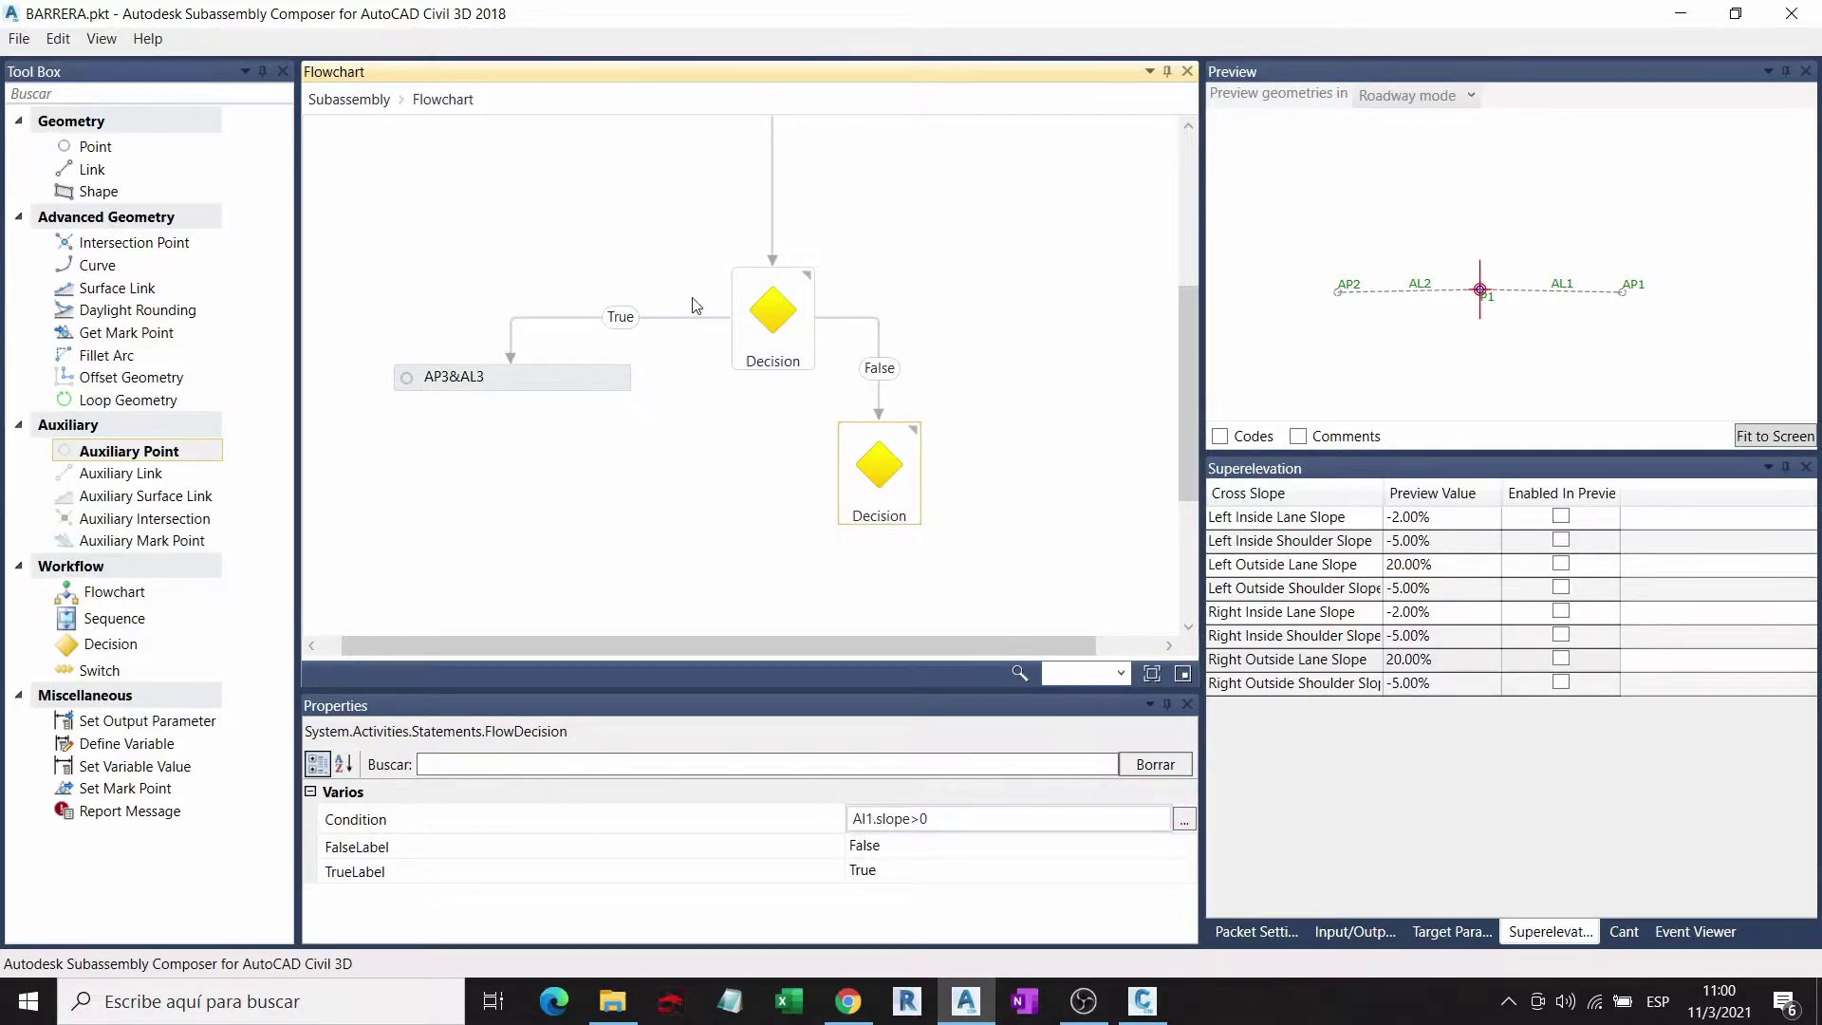
pyautogui.click(669, 323)
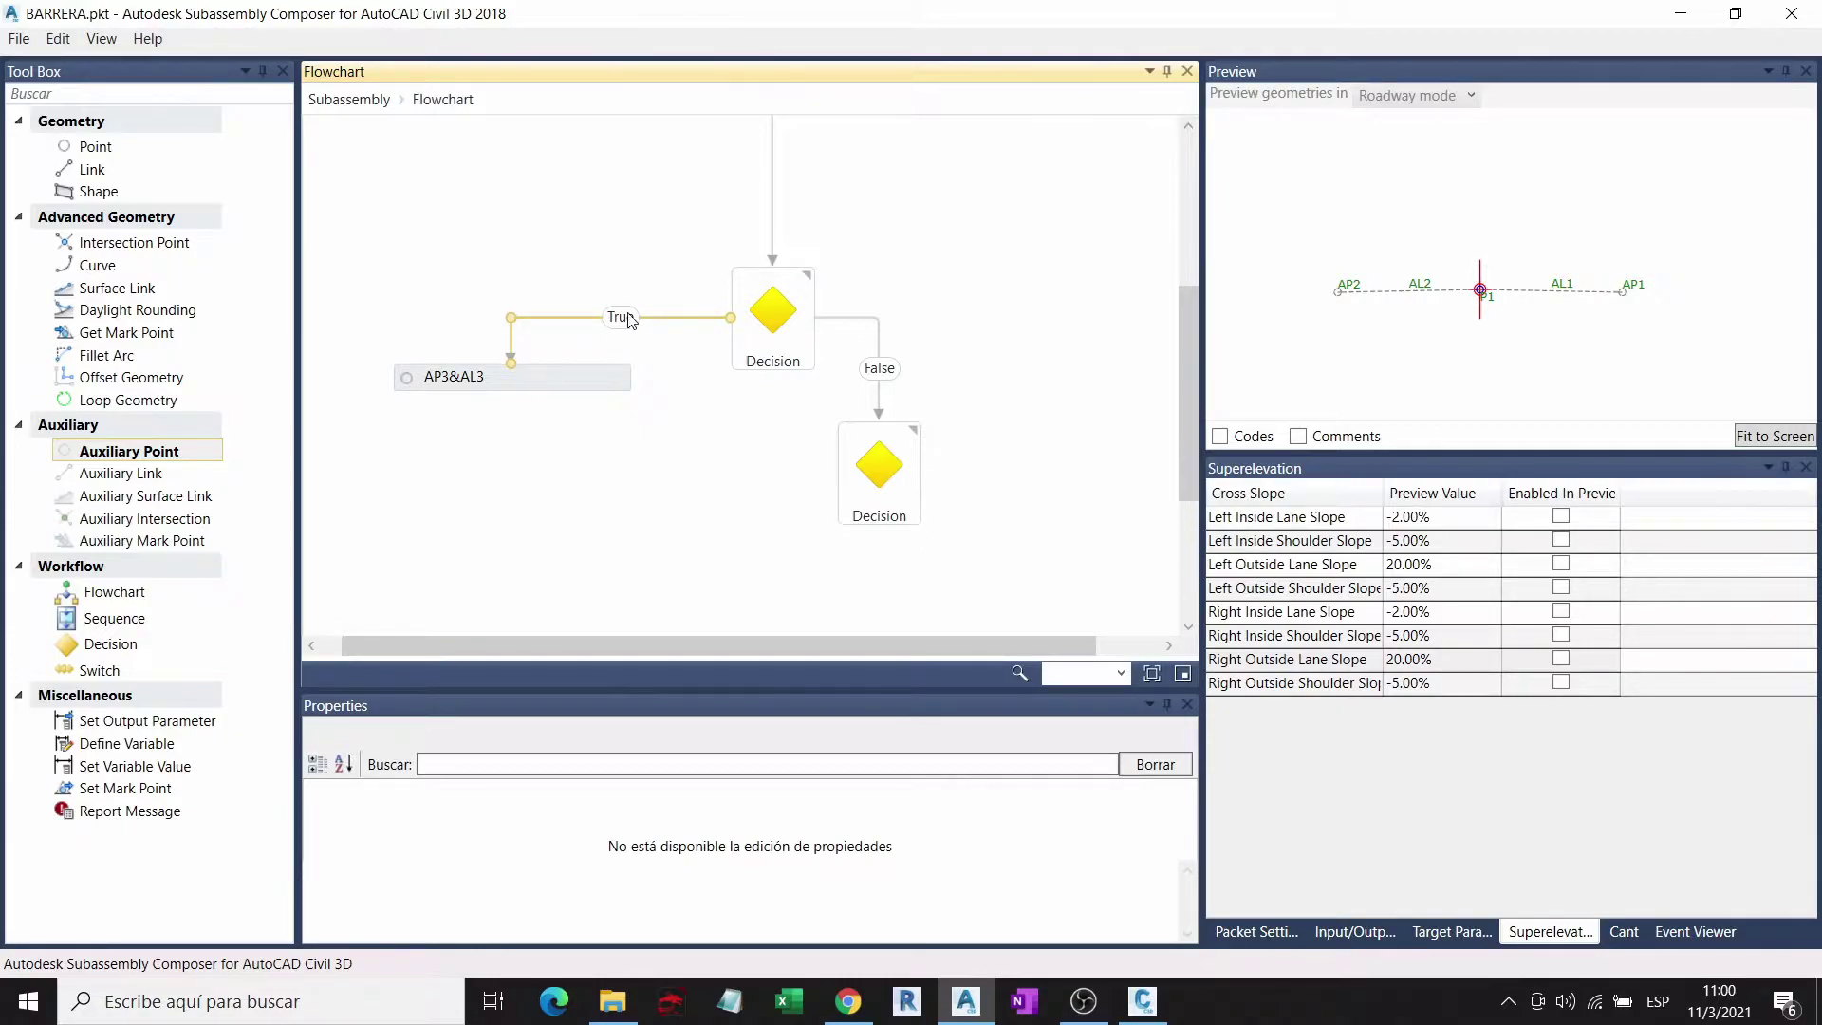
pyautogui.click(674, 283)
pyautogui.click(773, 310)
pyautogui.click(618, 320)
pyautogui.click(892, 356)
# Step: Set the lower Decision's condition to Al2.slope>0
pyautogui.click(890, 453)
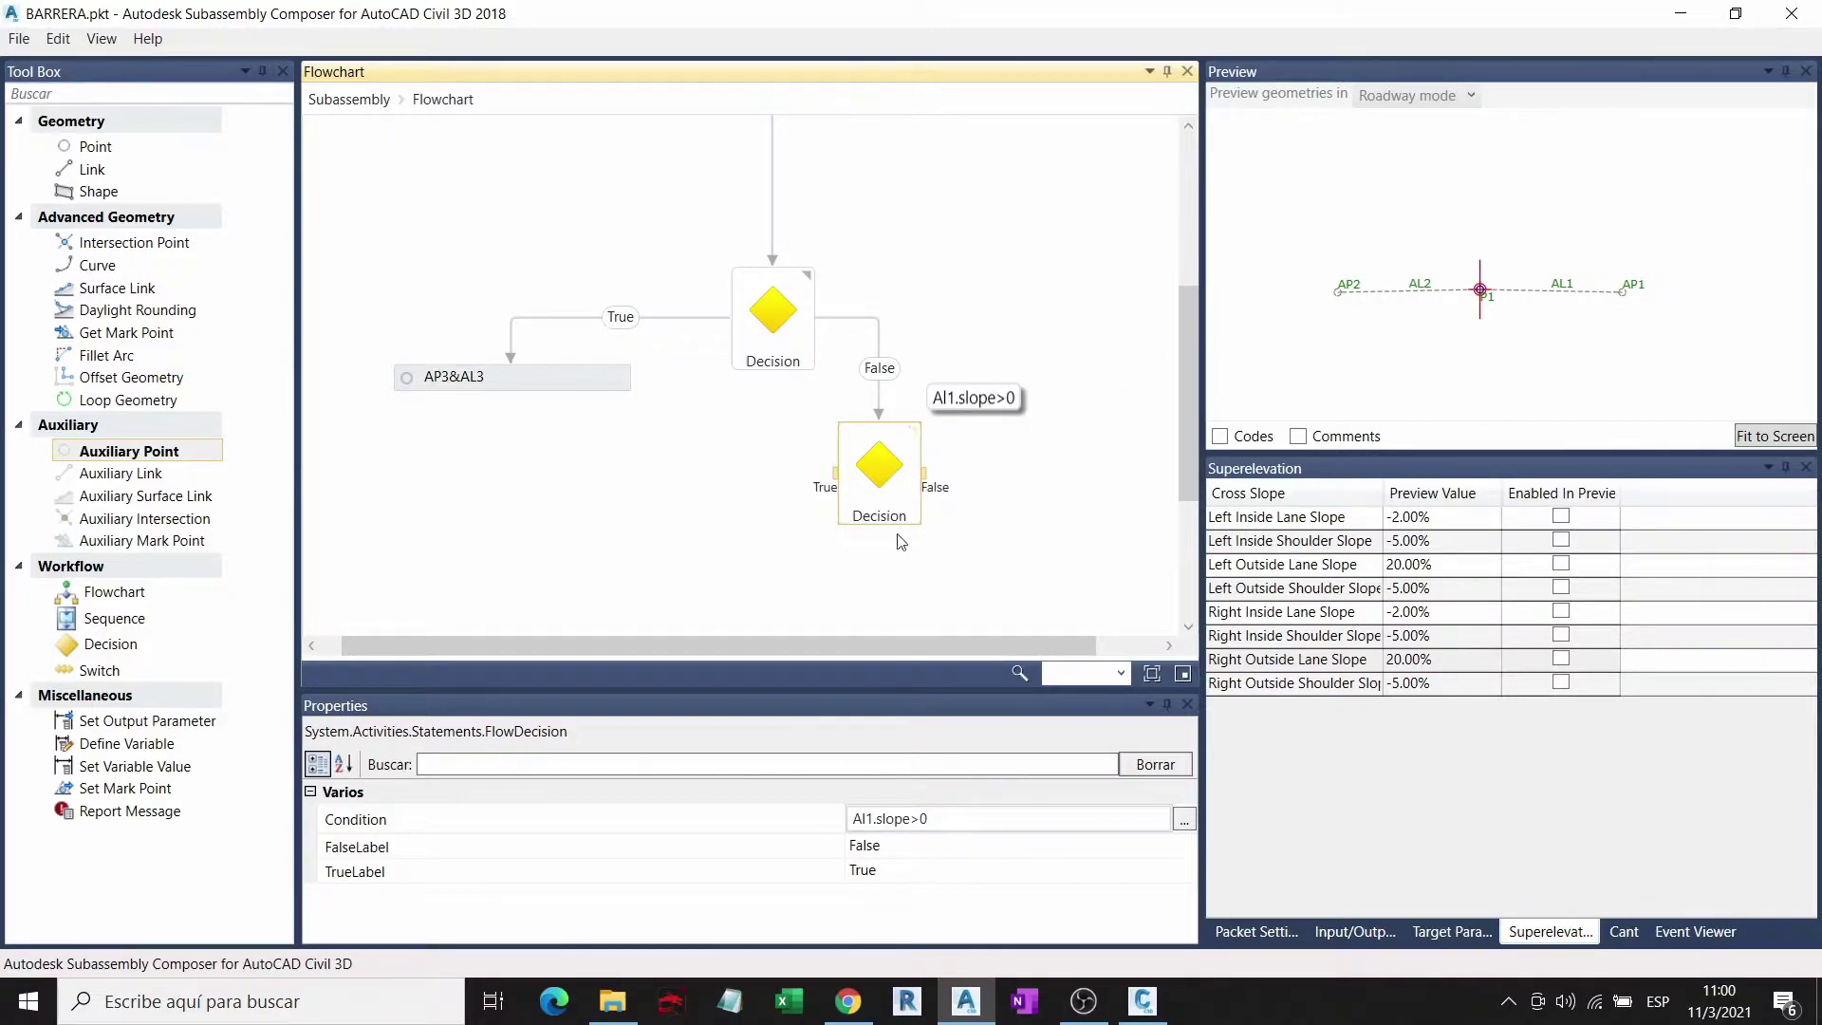
pyautogui.click(873, 816)
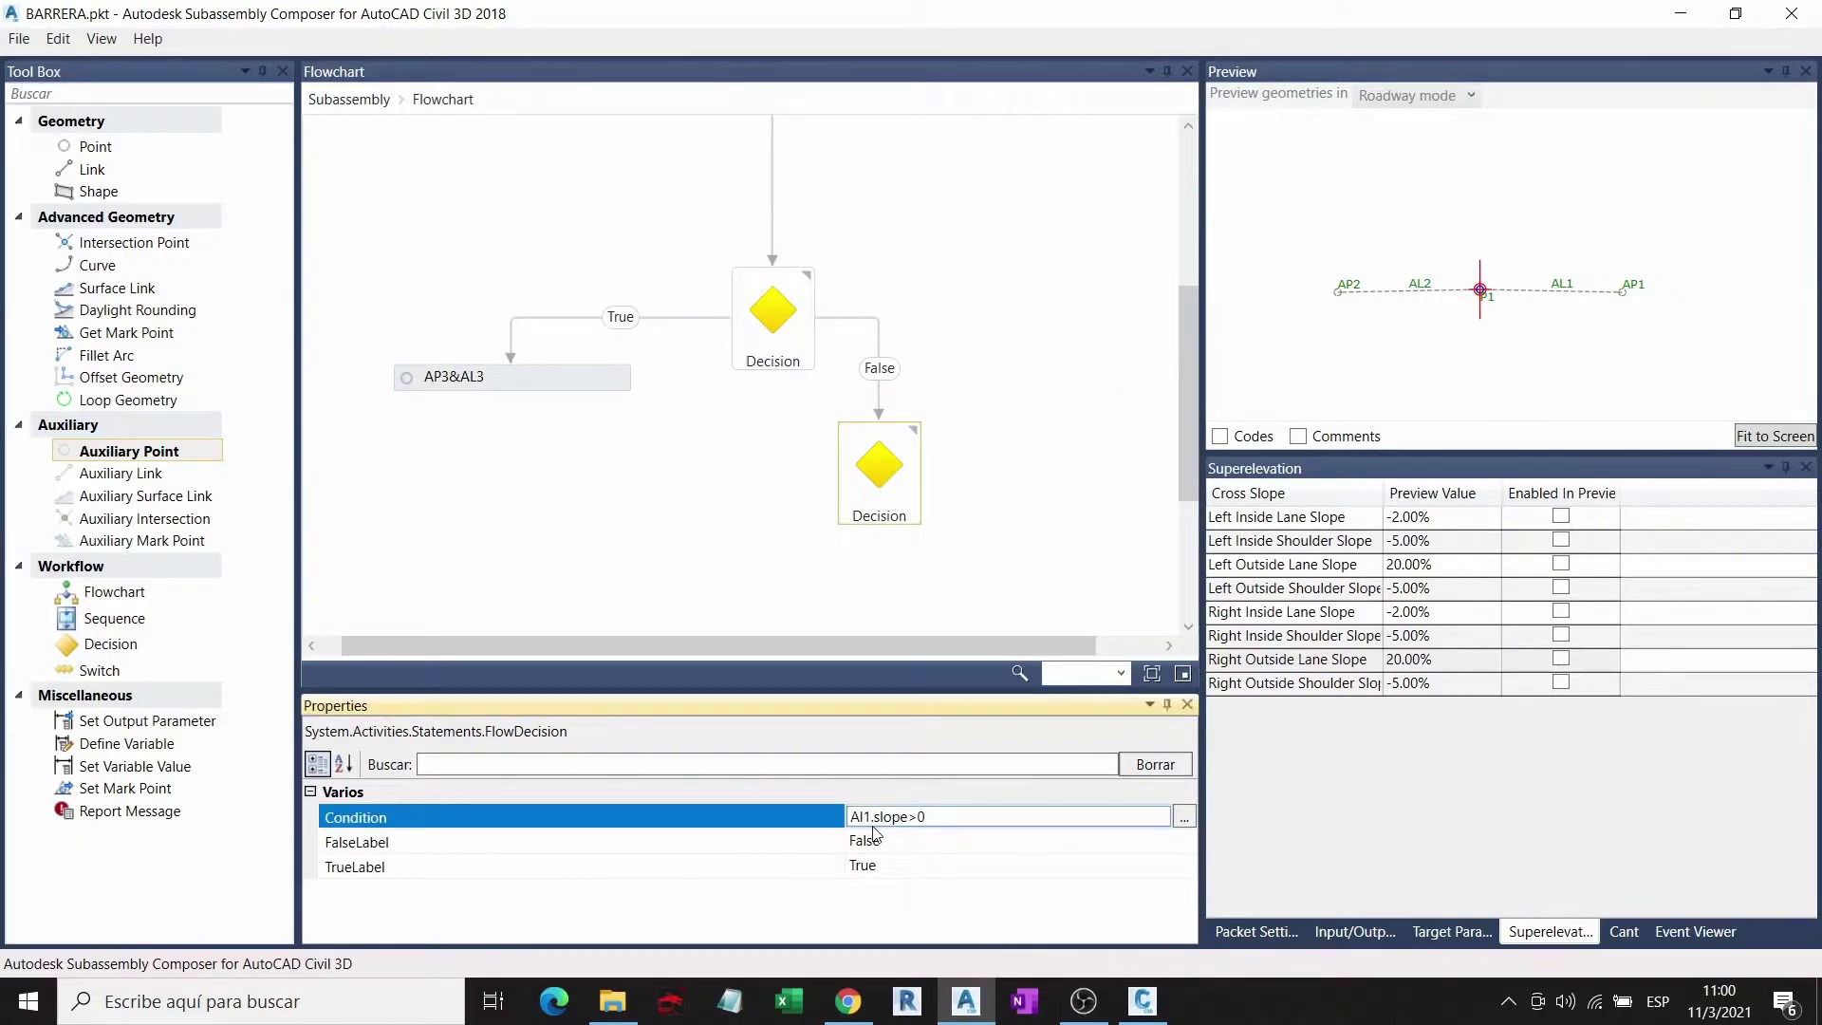
pyautogui.press('BackSpace')
pyautogui.write('2')
pyautogui.click(962, 494)
pyautogui.click(911, 469)
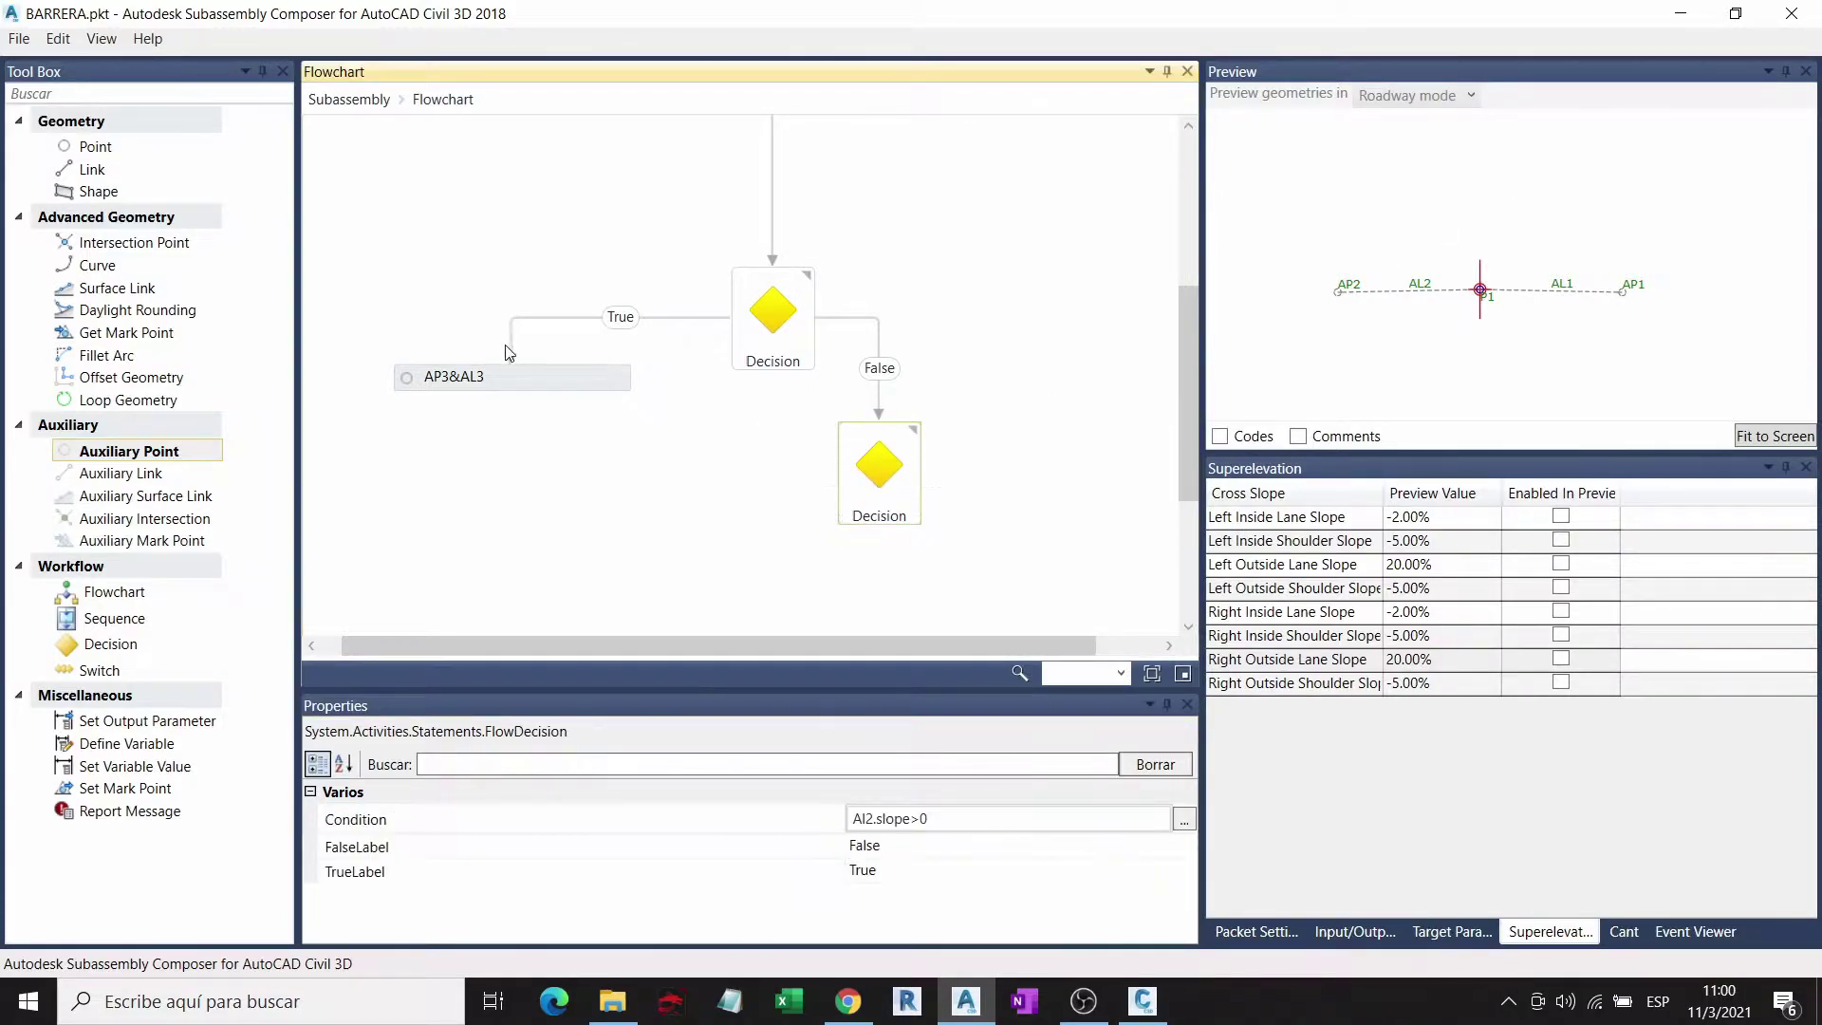
pyautogui.click(512, 376)
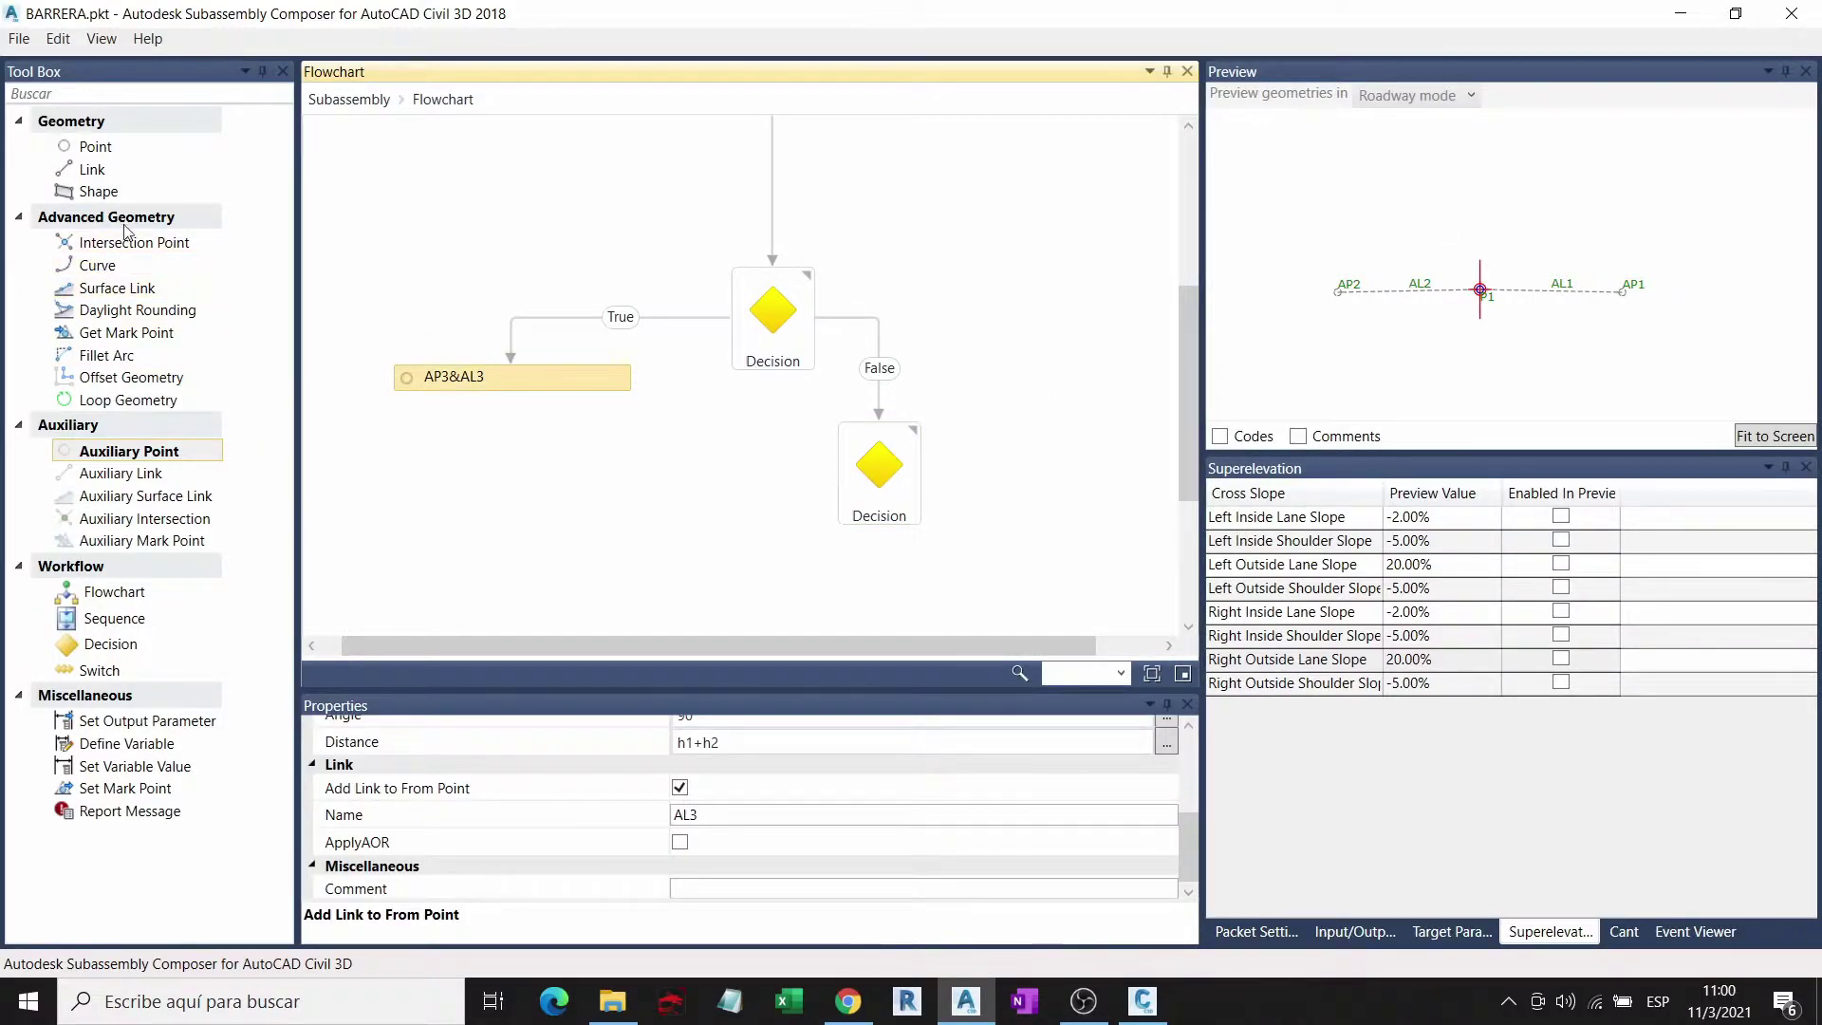
# Step: Add an Angle and Distance auxiliary point on the nested True branch, from P1, referencing AP2
pyautogui.click(165, 453)
pyautogui.moveTo(165, 453); pyautogui.dragTo(654, 555)
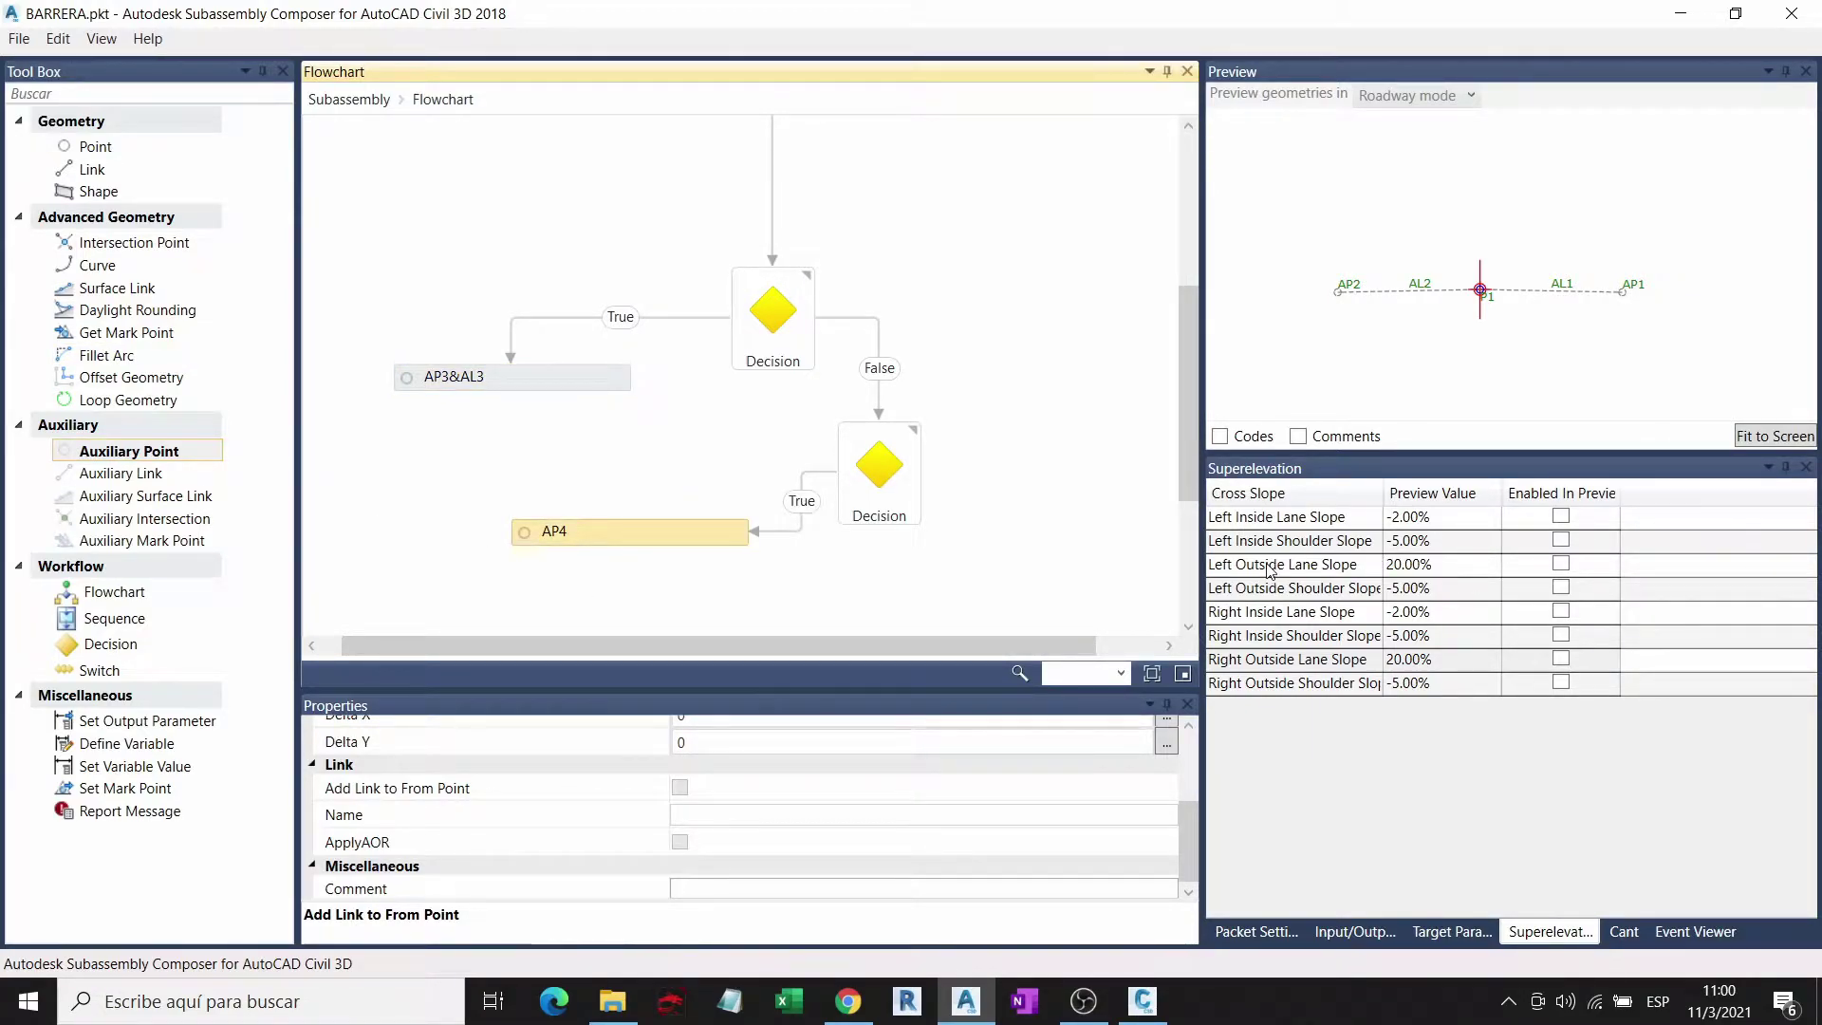
pyautogui.click(1563, 564)
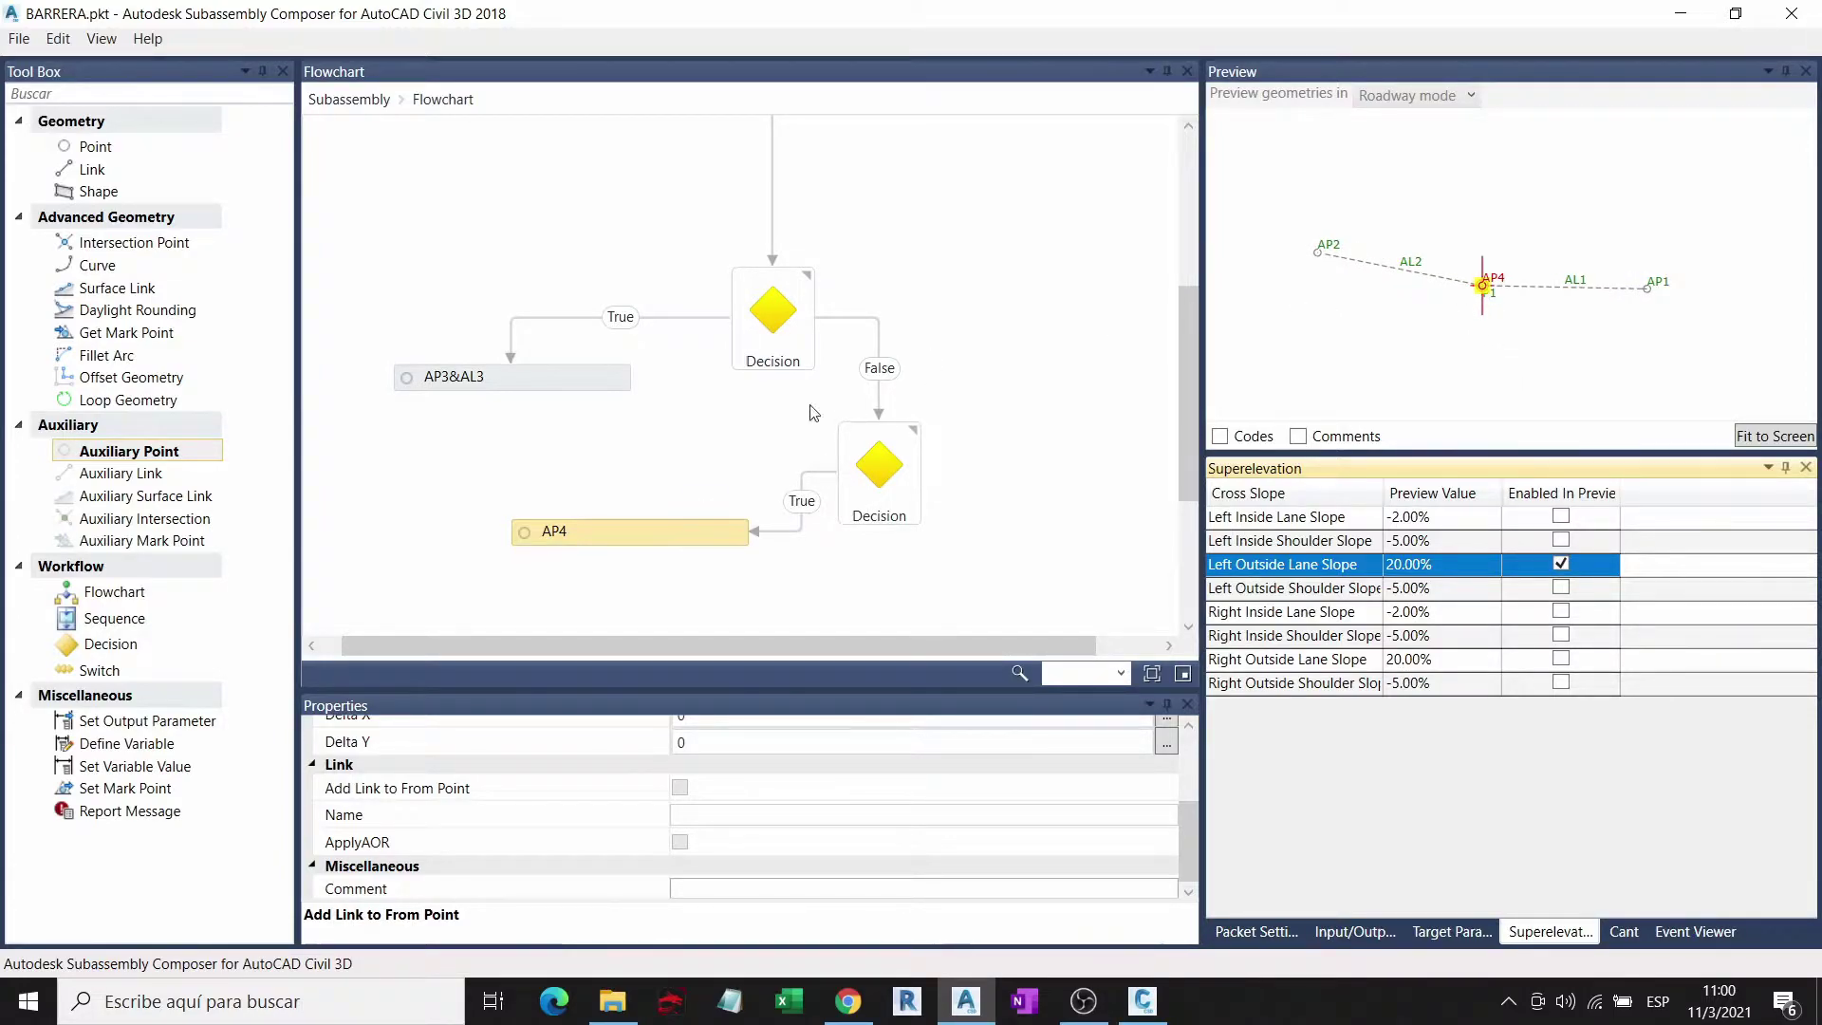
pyautogui.scroll(5, 799, 804)
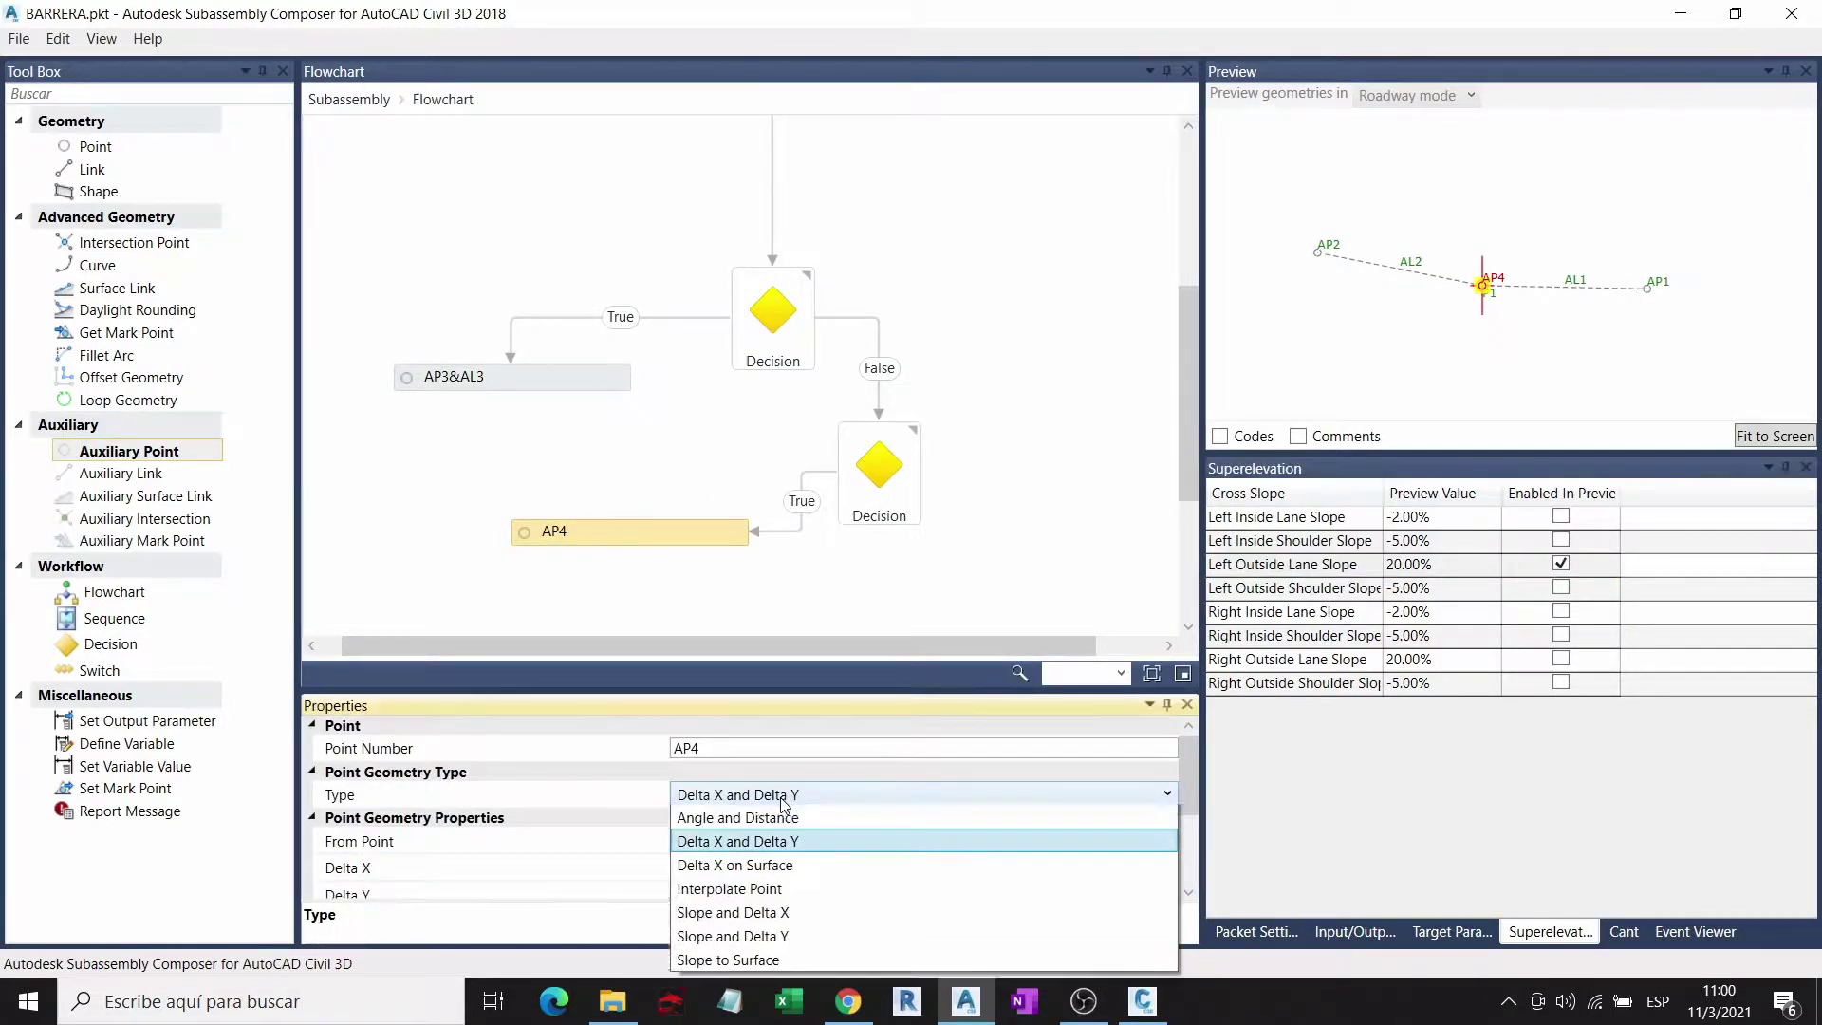
pyautogui.click(786, 802)
pyautogui.click(782, 871)
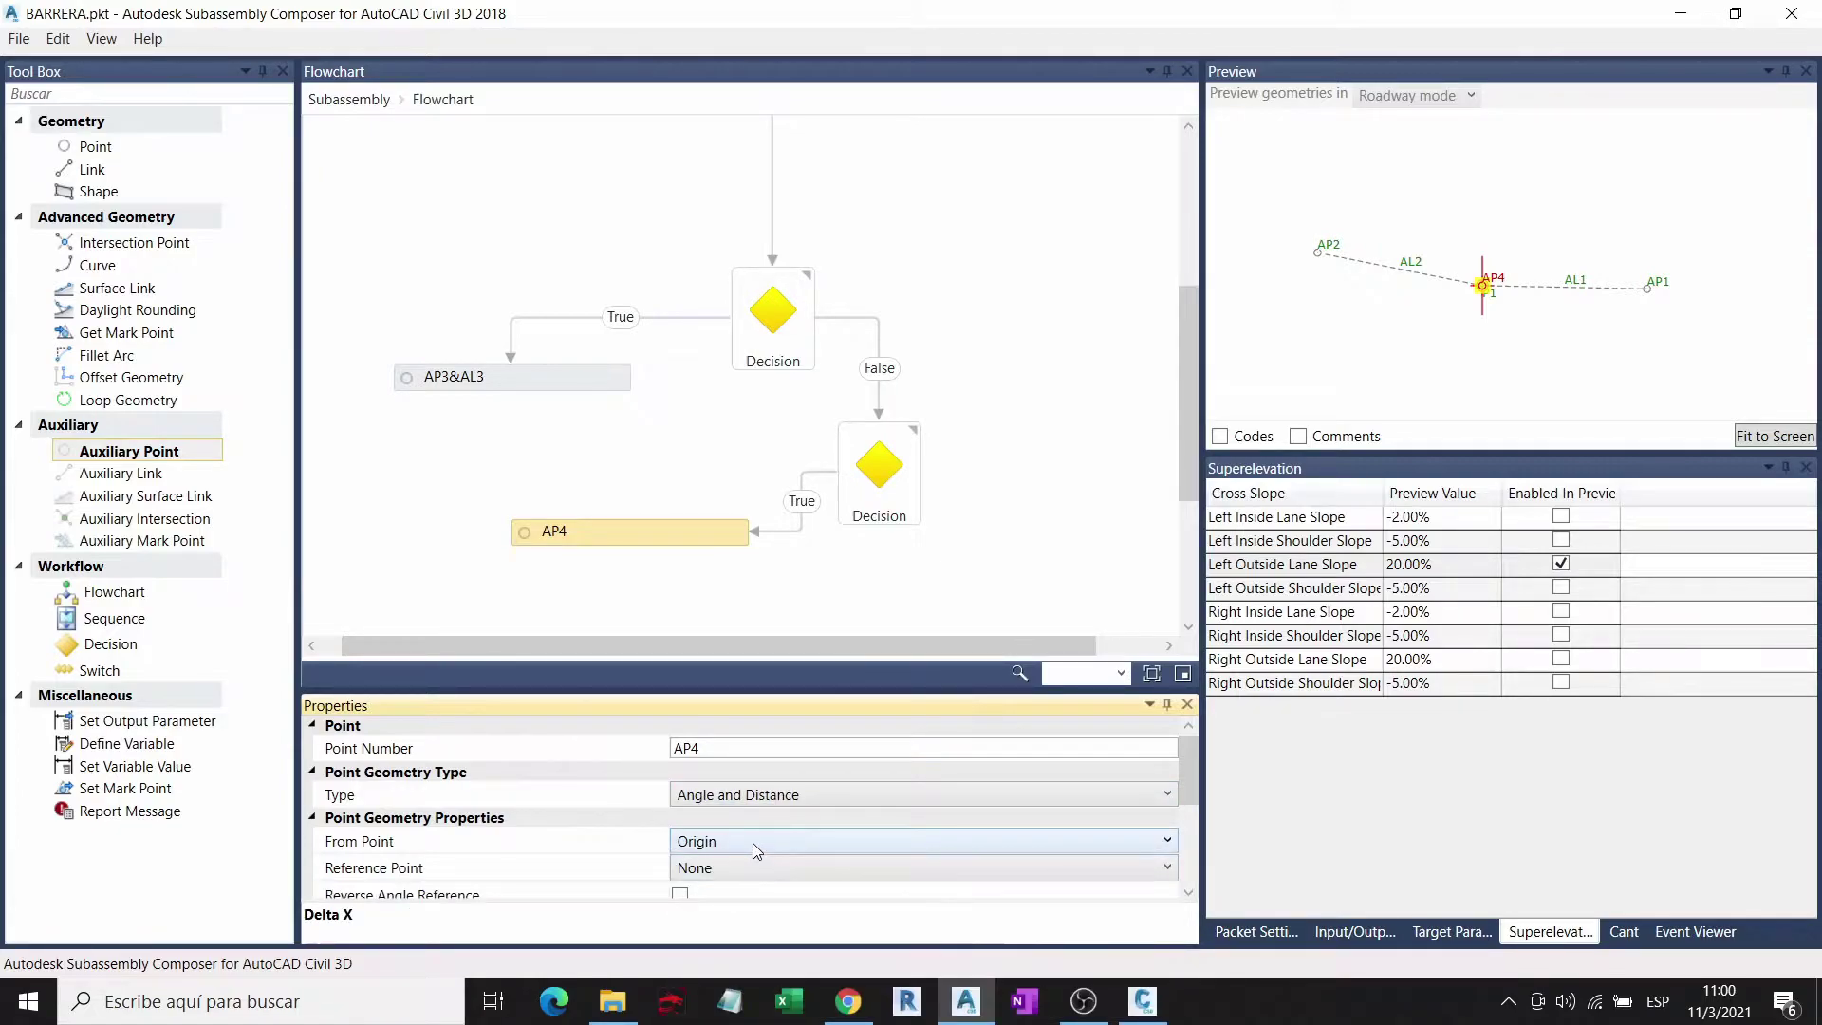
pyautogui.click(753, 842)
pyautogui.click(706, 913)
pyautogui.click(735, 868)
pyautogui.click(712, 913)
# Step: Give the point distance h1+h2, angle 90, reversed, with a link, and place it beside the Decision
pyautogui.scroll(-2, 729, 881)
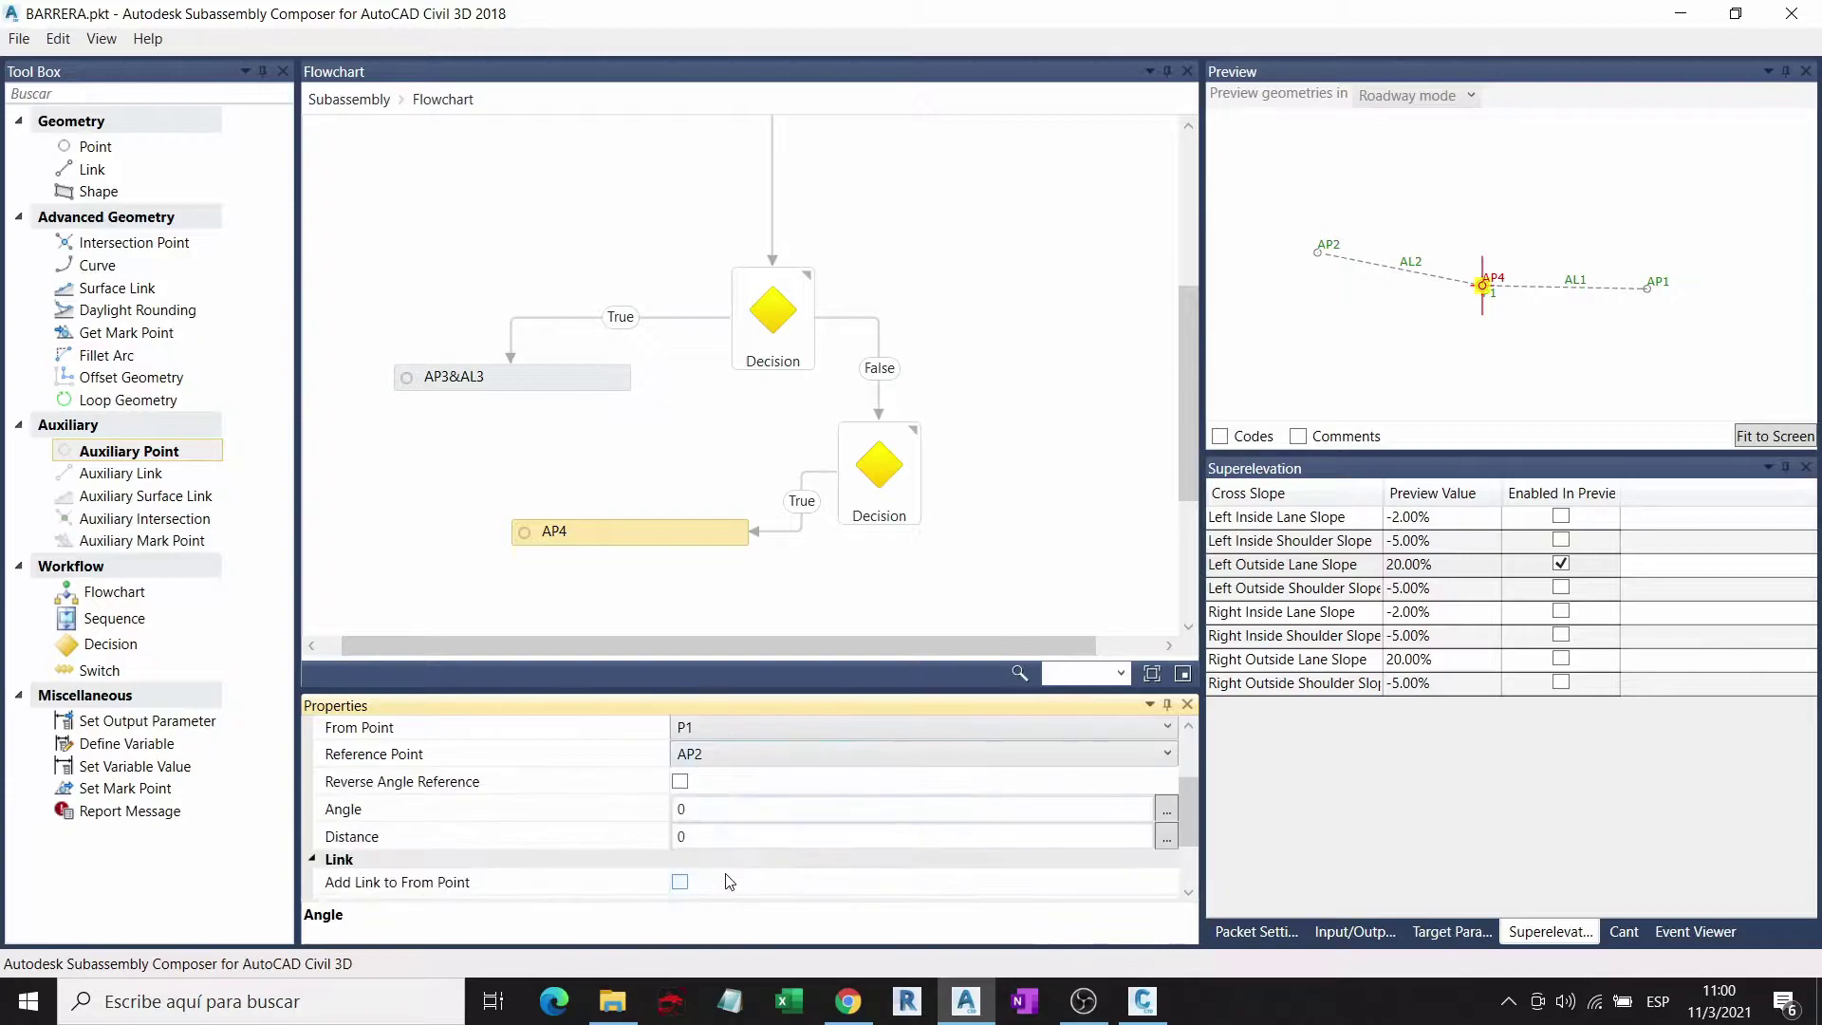
pyautogui.click(726, 836)
pyautogui.write('h1+')
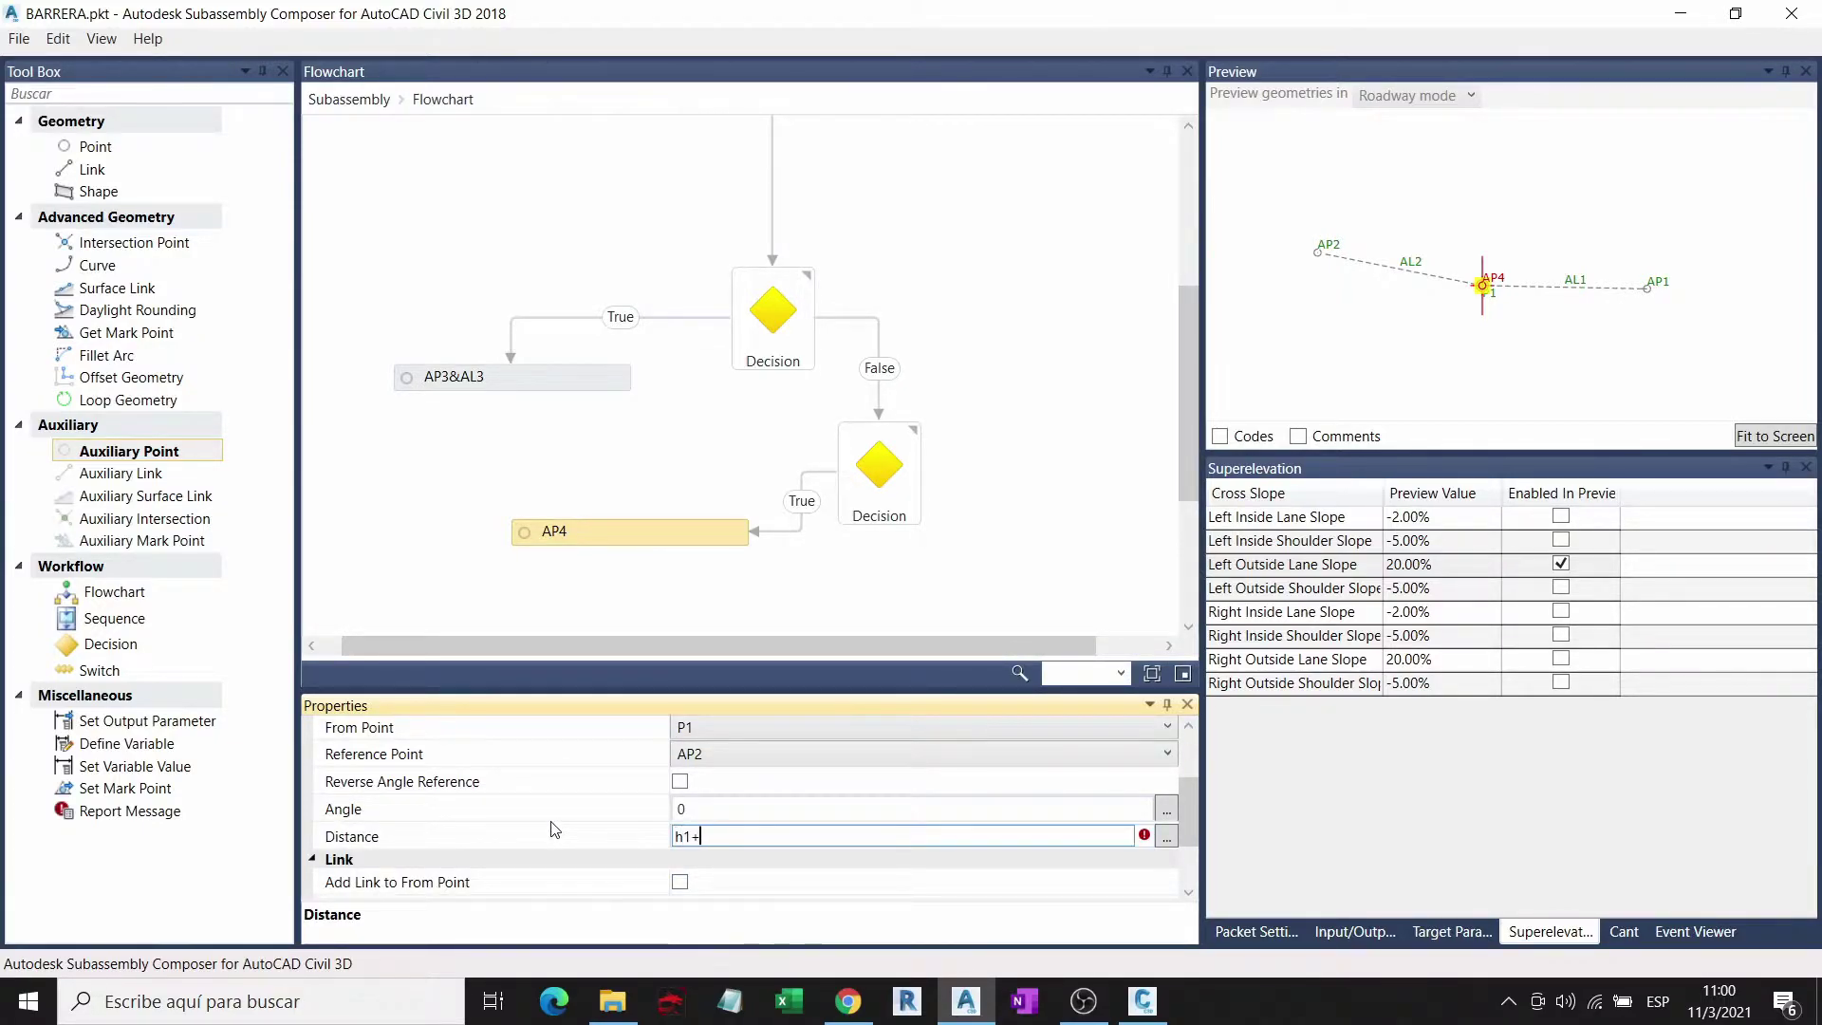
pyautogui.write('h2')
pyautogui.click(713, 808)
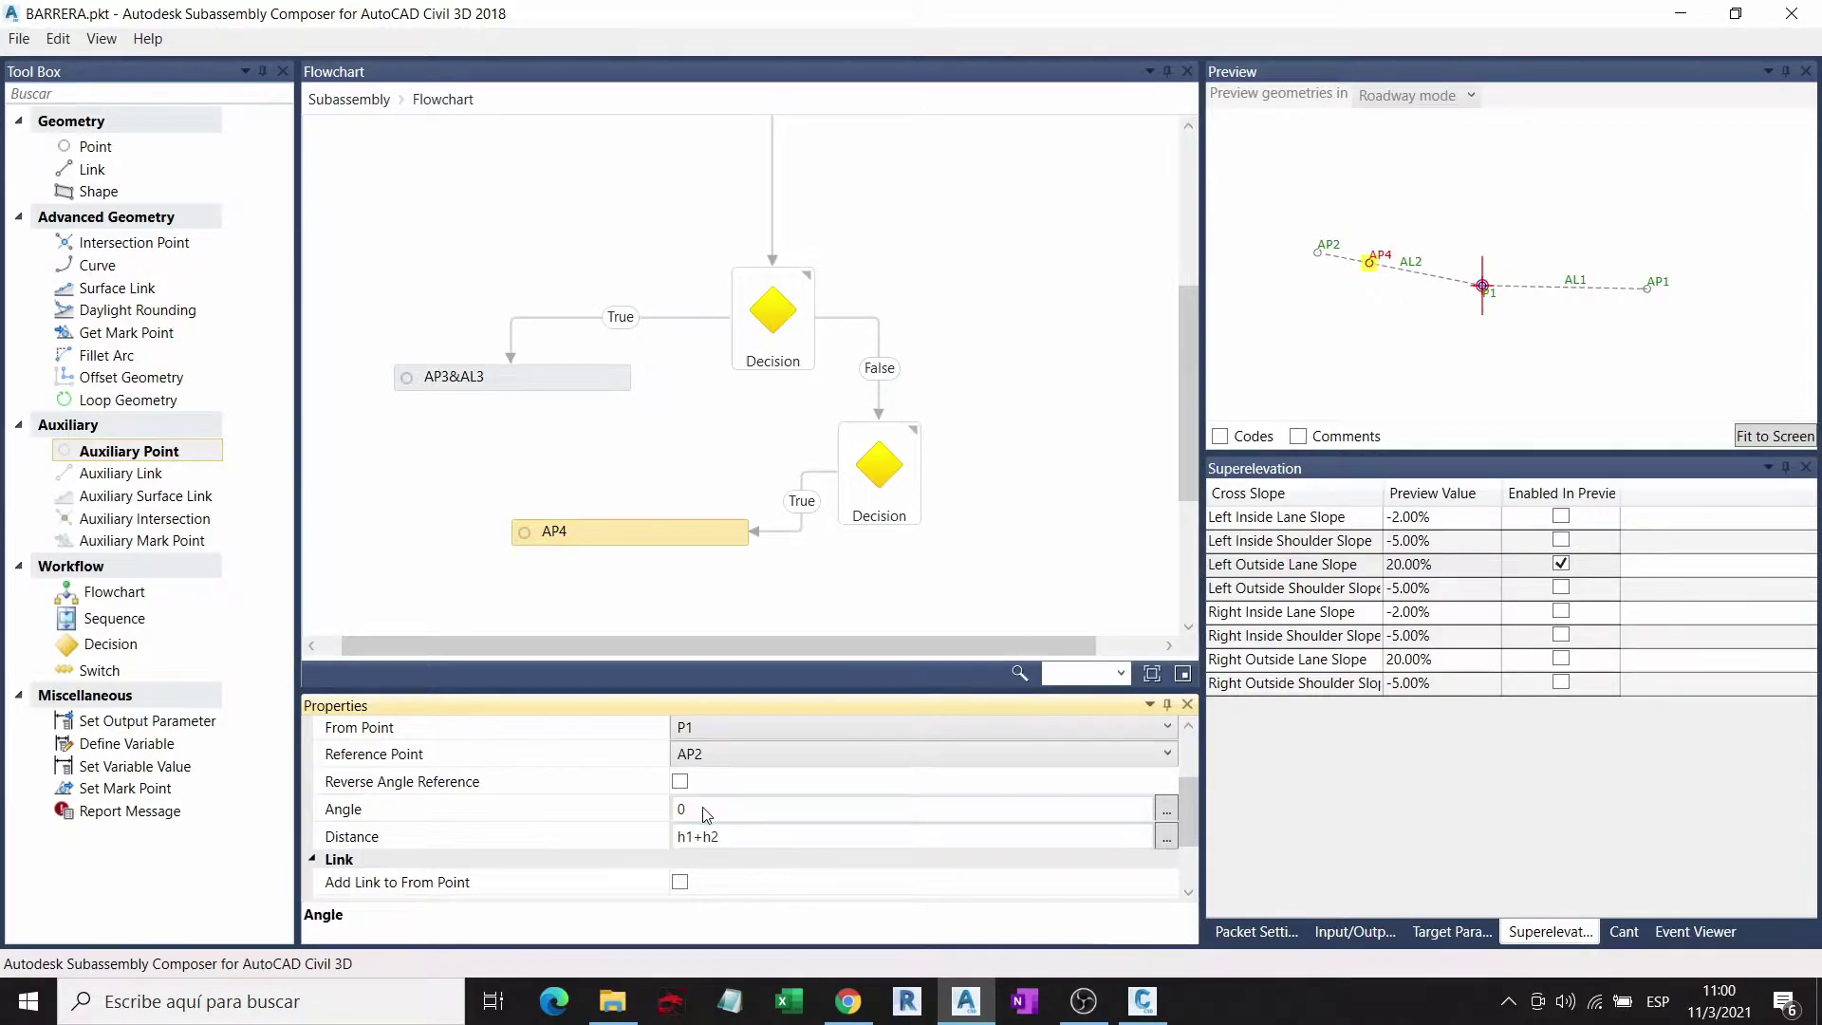
pyautogui.write('90')
pyautogui.press('Return')
pyautogui.click(681, 782)
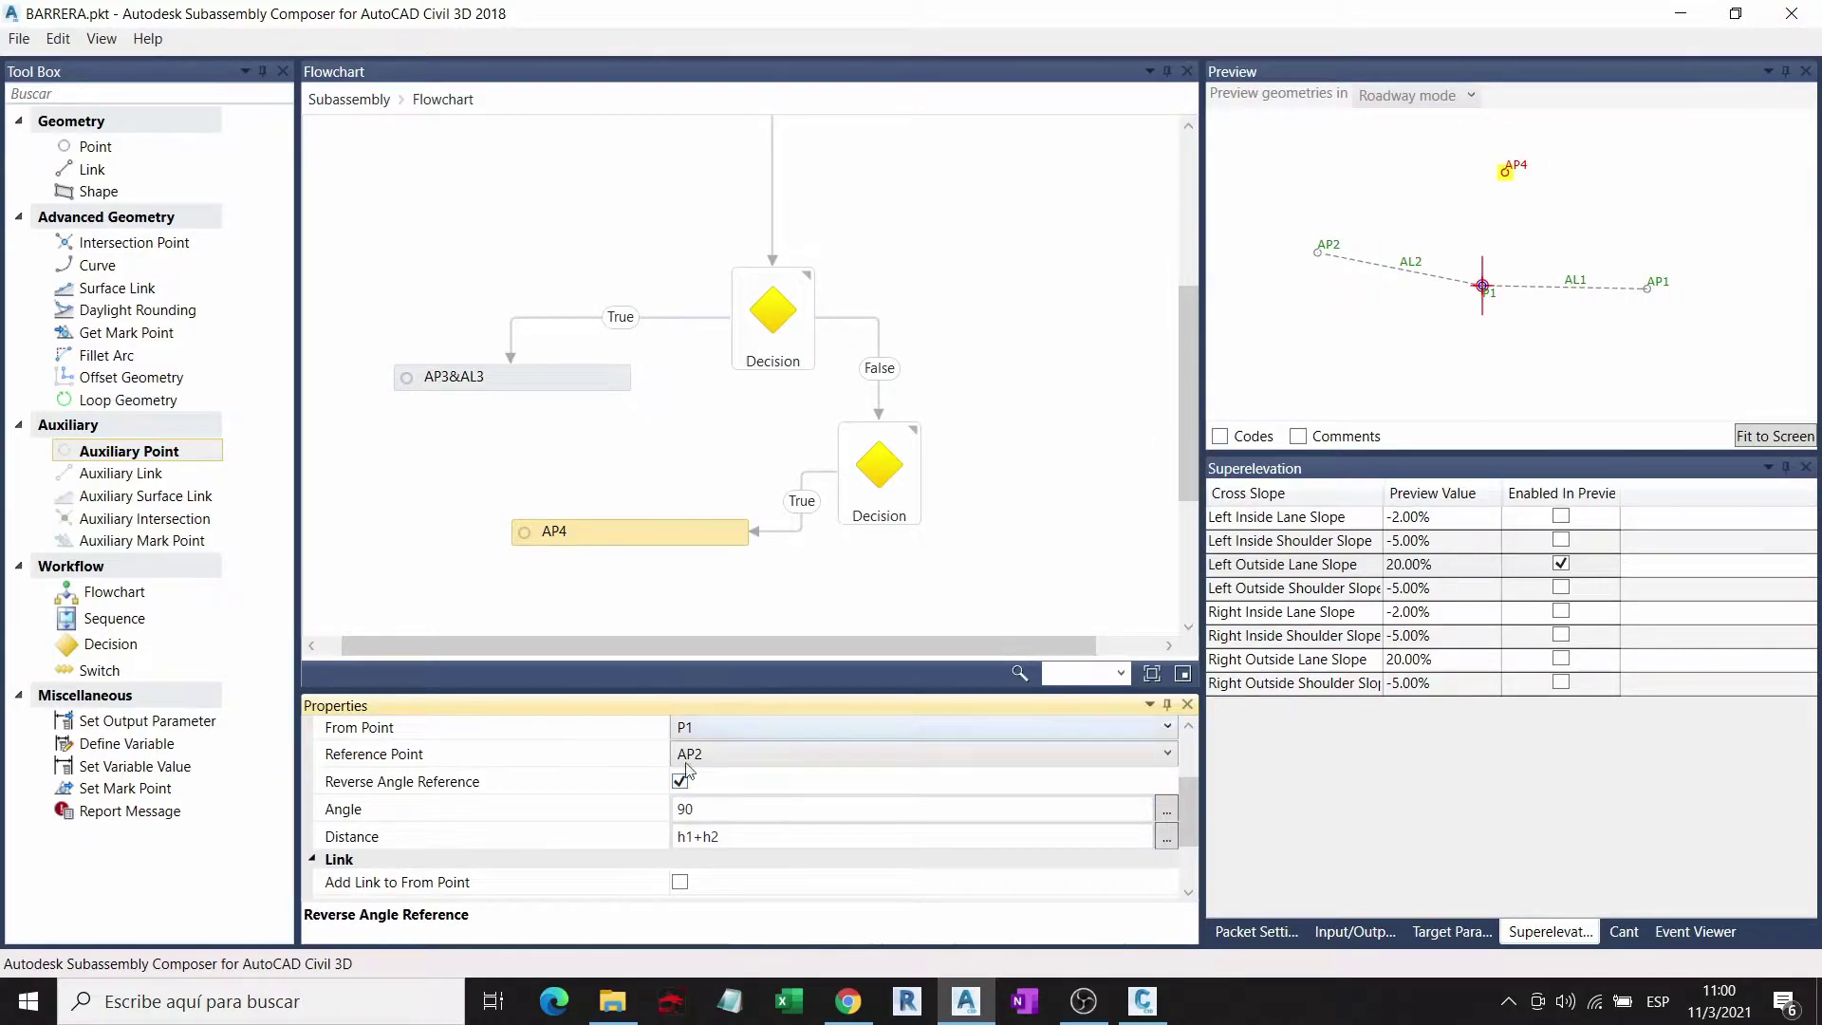
pyautogui.click(679, 881)
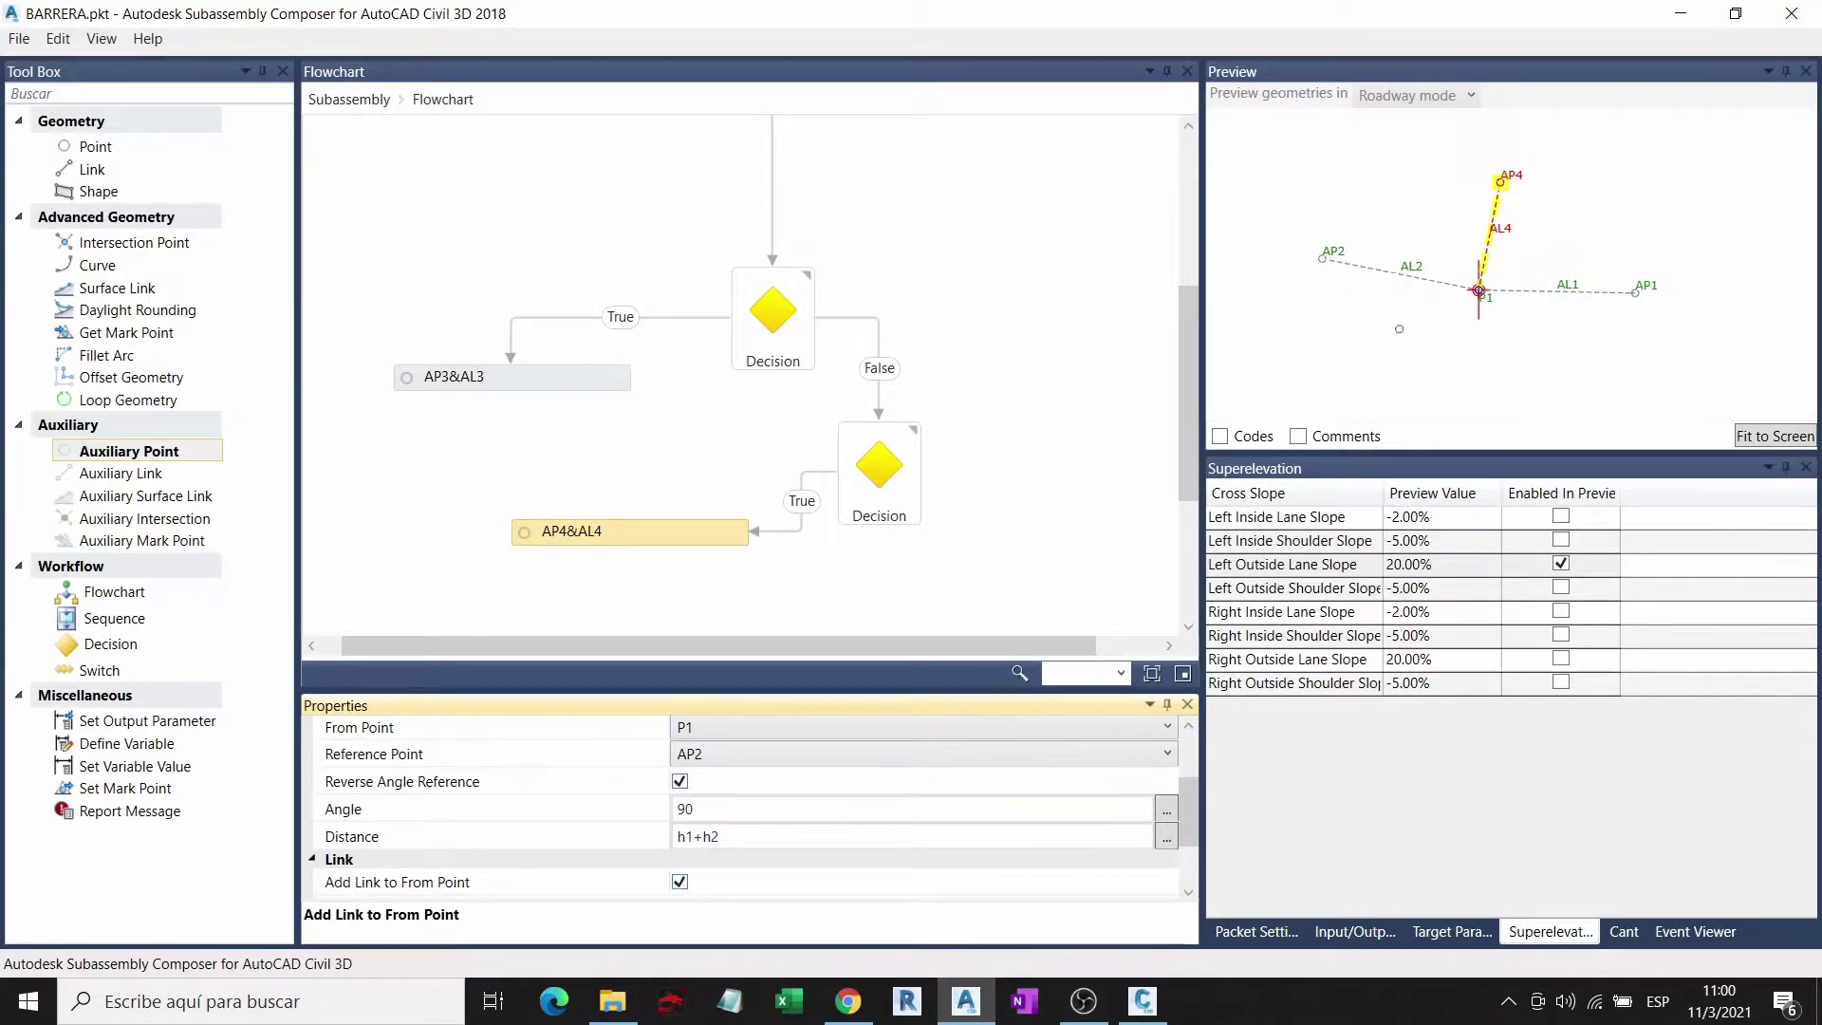
pyautogui.click(1561, 565)
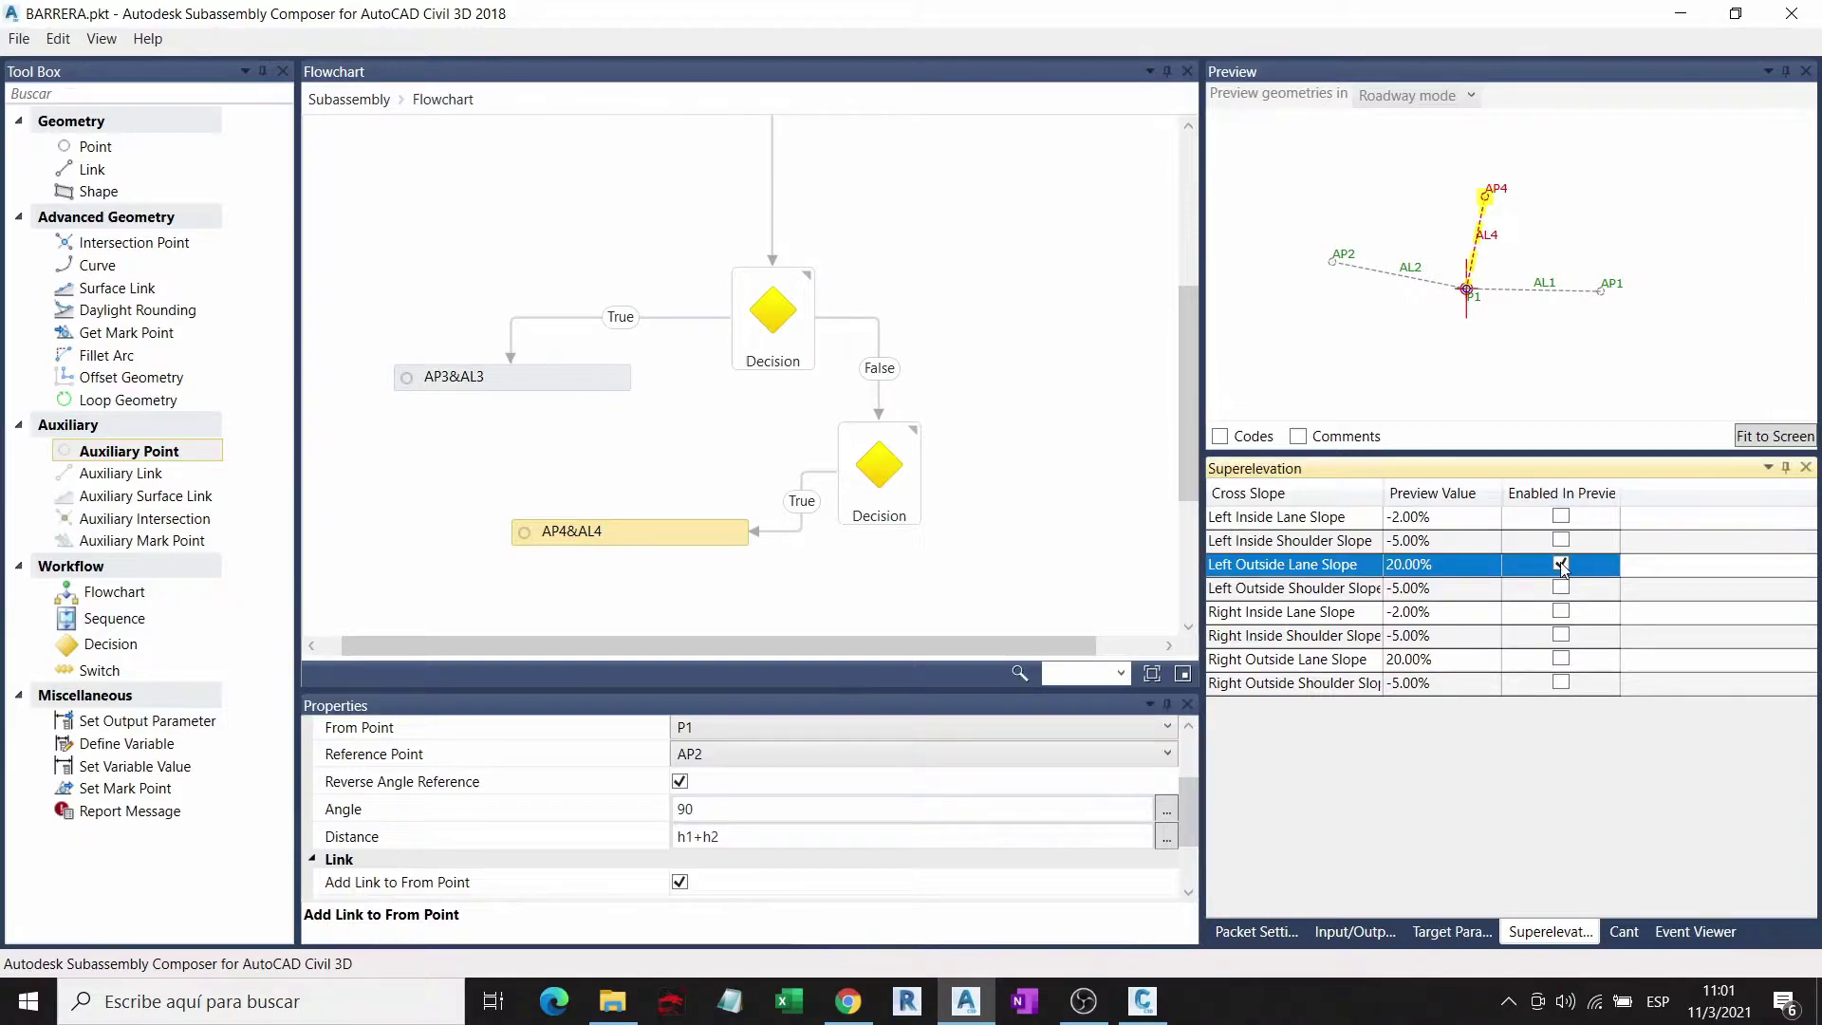
pyautogui.click(1561, 564)
pyautogui.moveTo(690, 536); pyautogui.dragTo(669, 485)
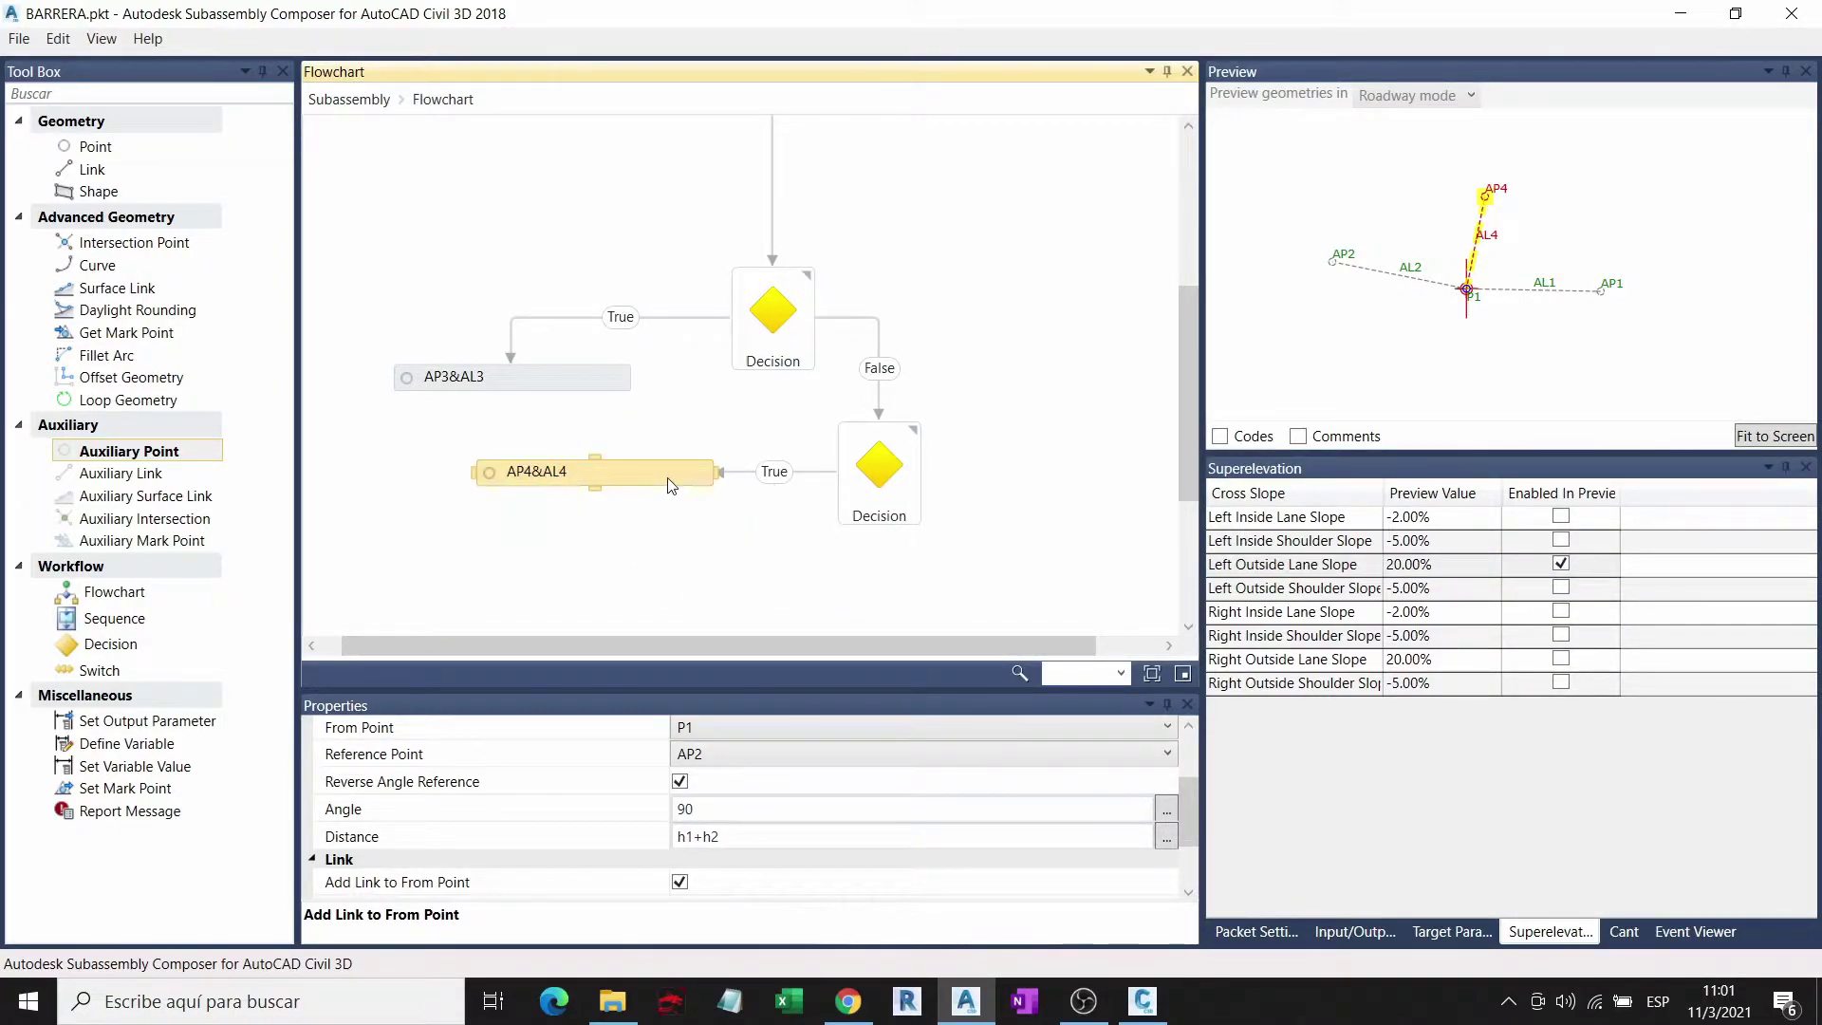
# Step: Renumber the new step to AP3 with link name AL3, matching the first post
pyautogui.click(557, 376)
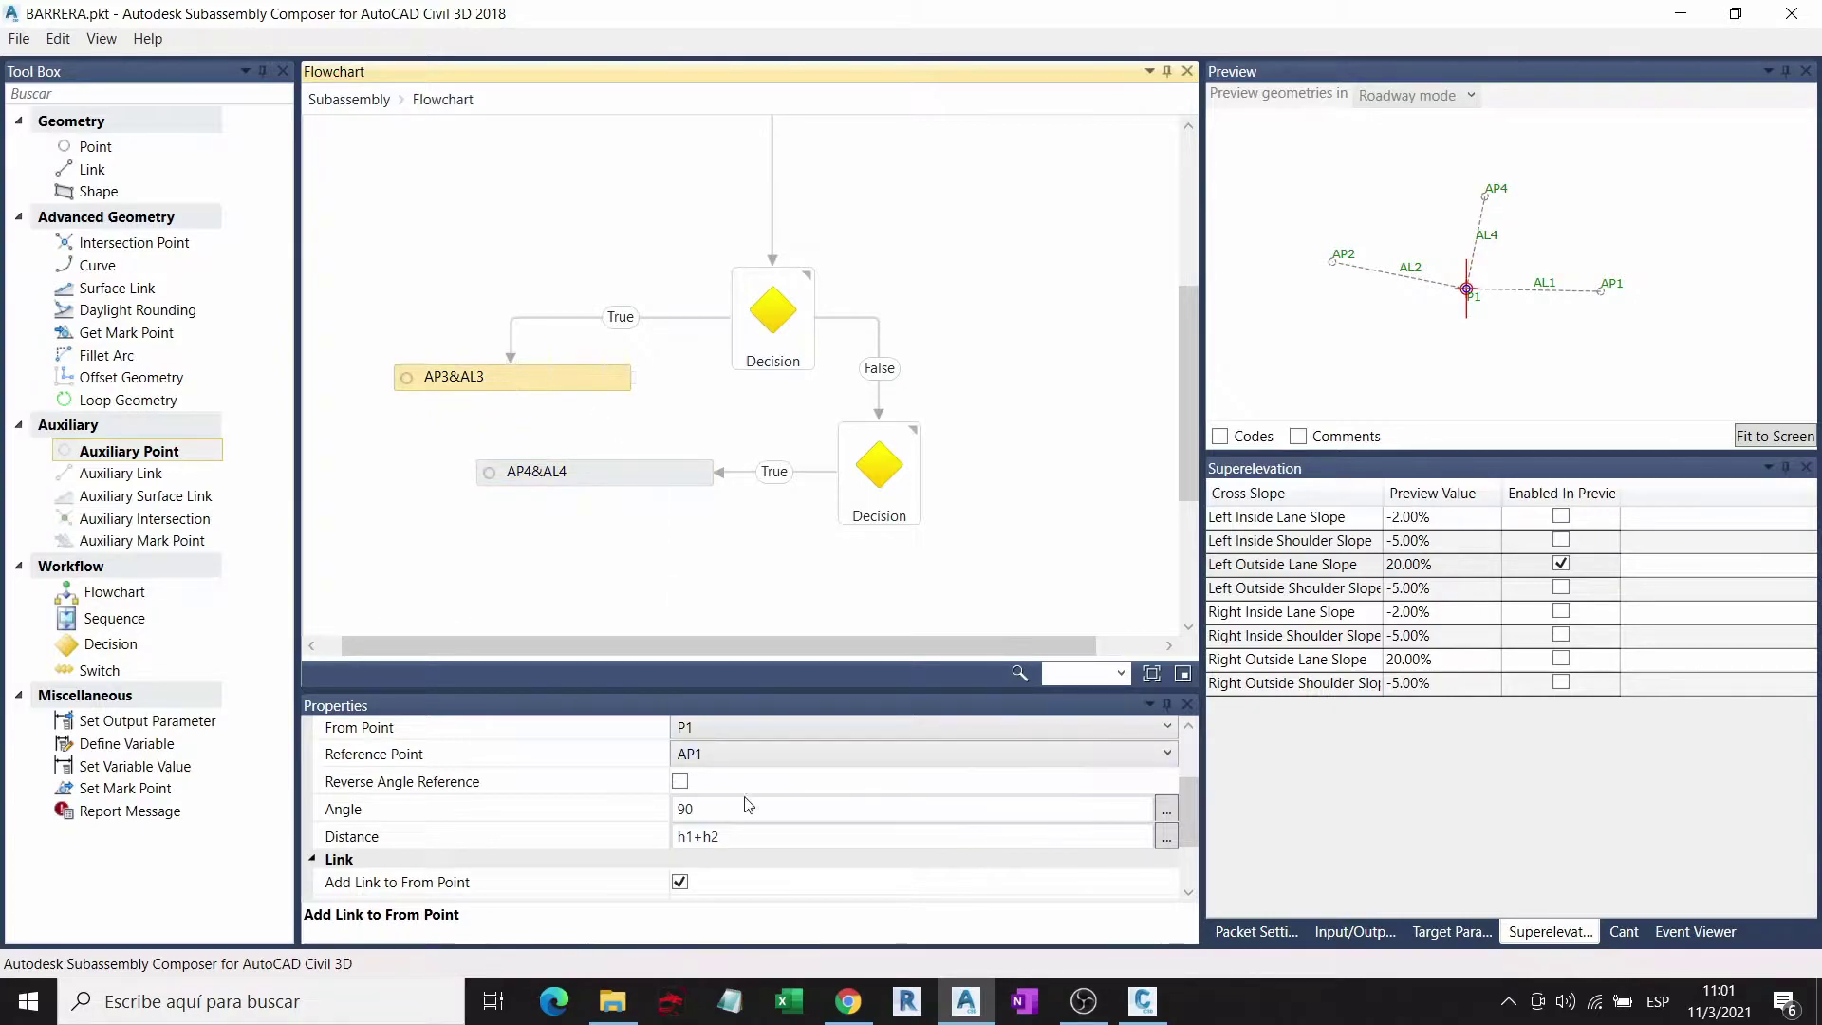
pyautogui.scroll(2, 717, 754)
pyautogui.scroll(2, 717, 753)
pyautogui.click(718, 749)
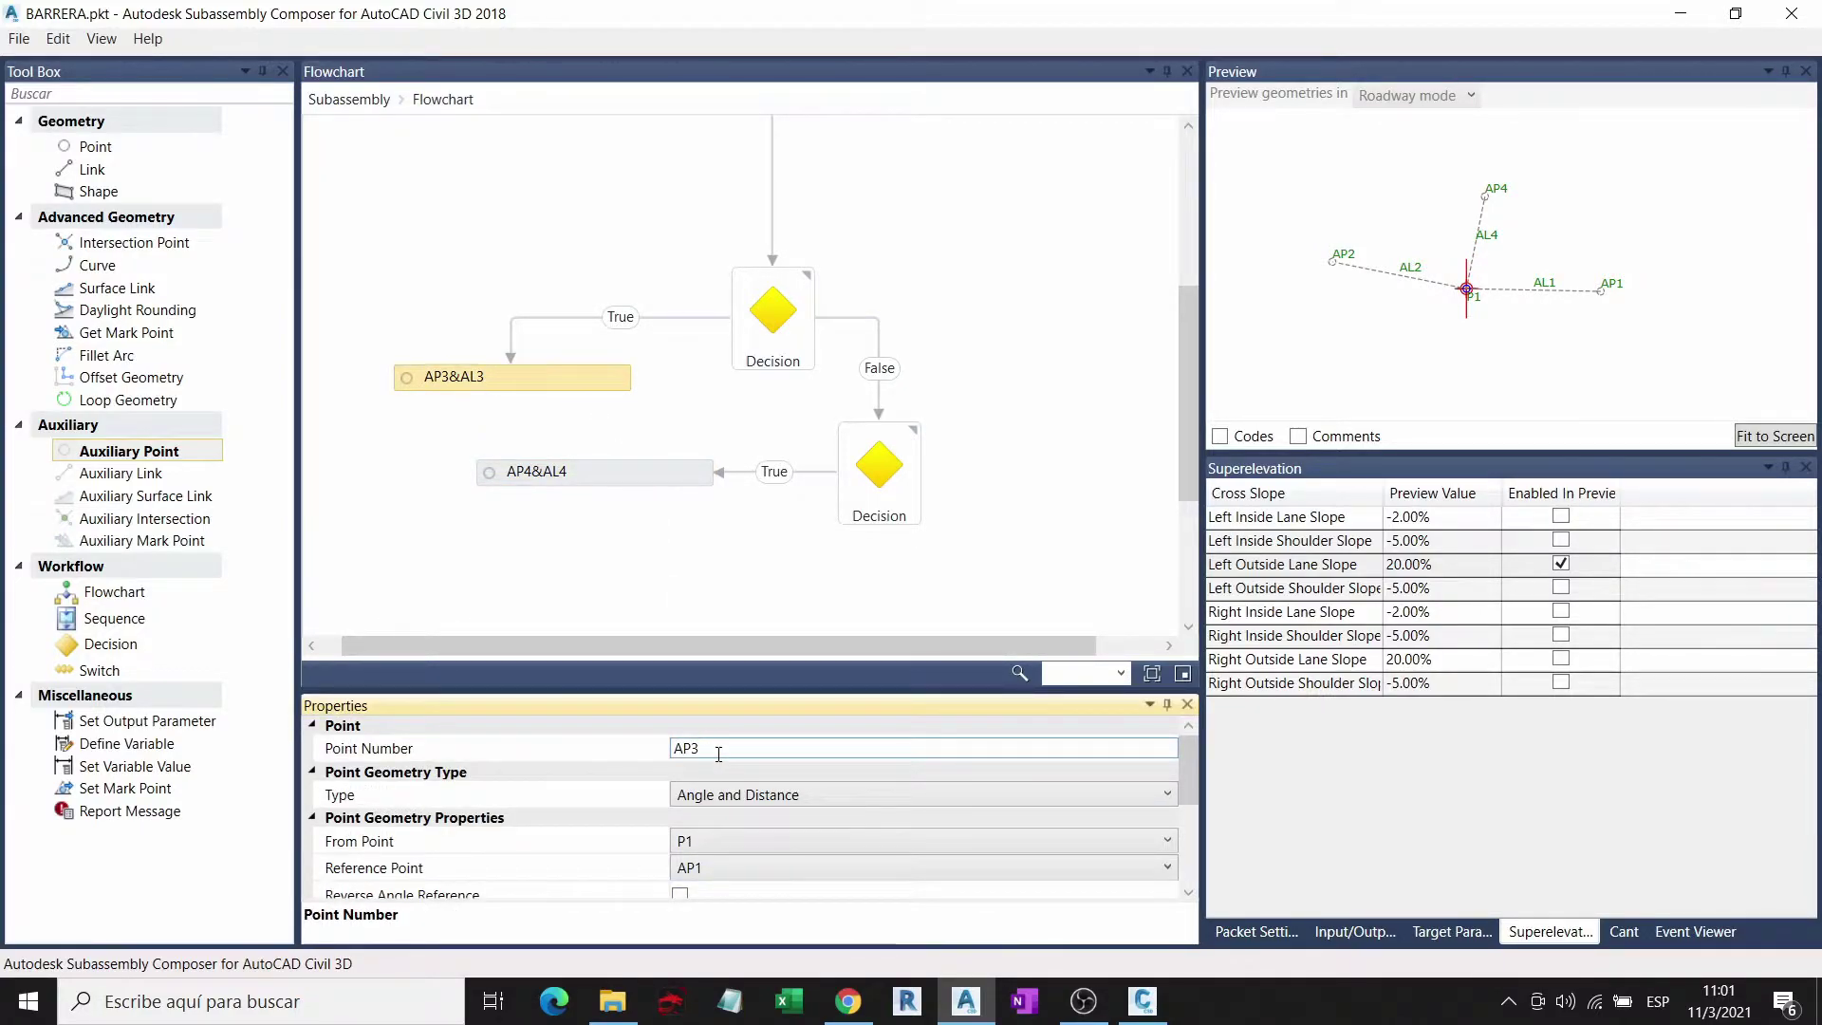
pyautogui.click(642, 474)
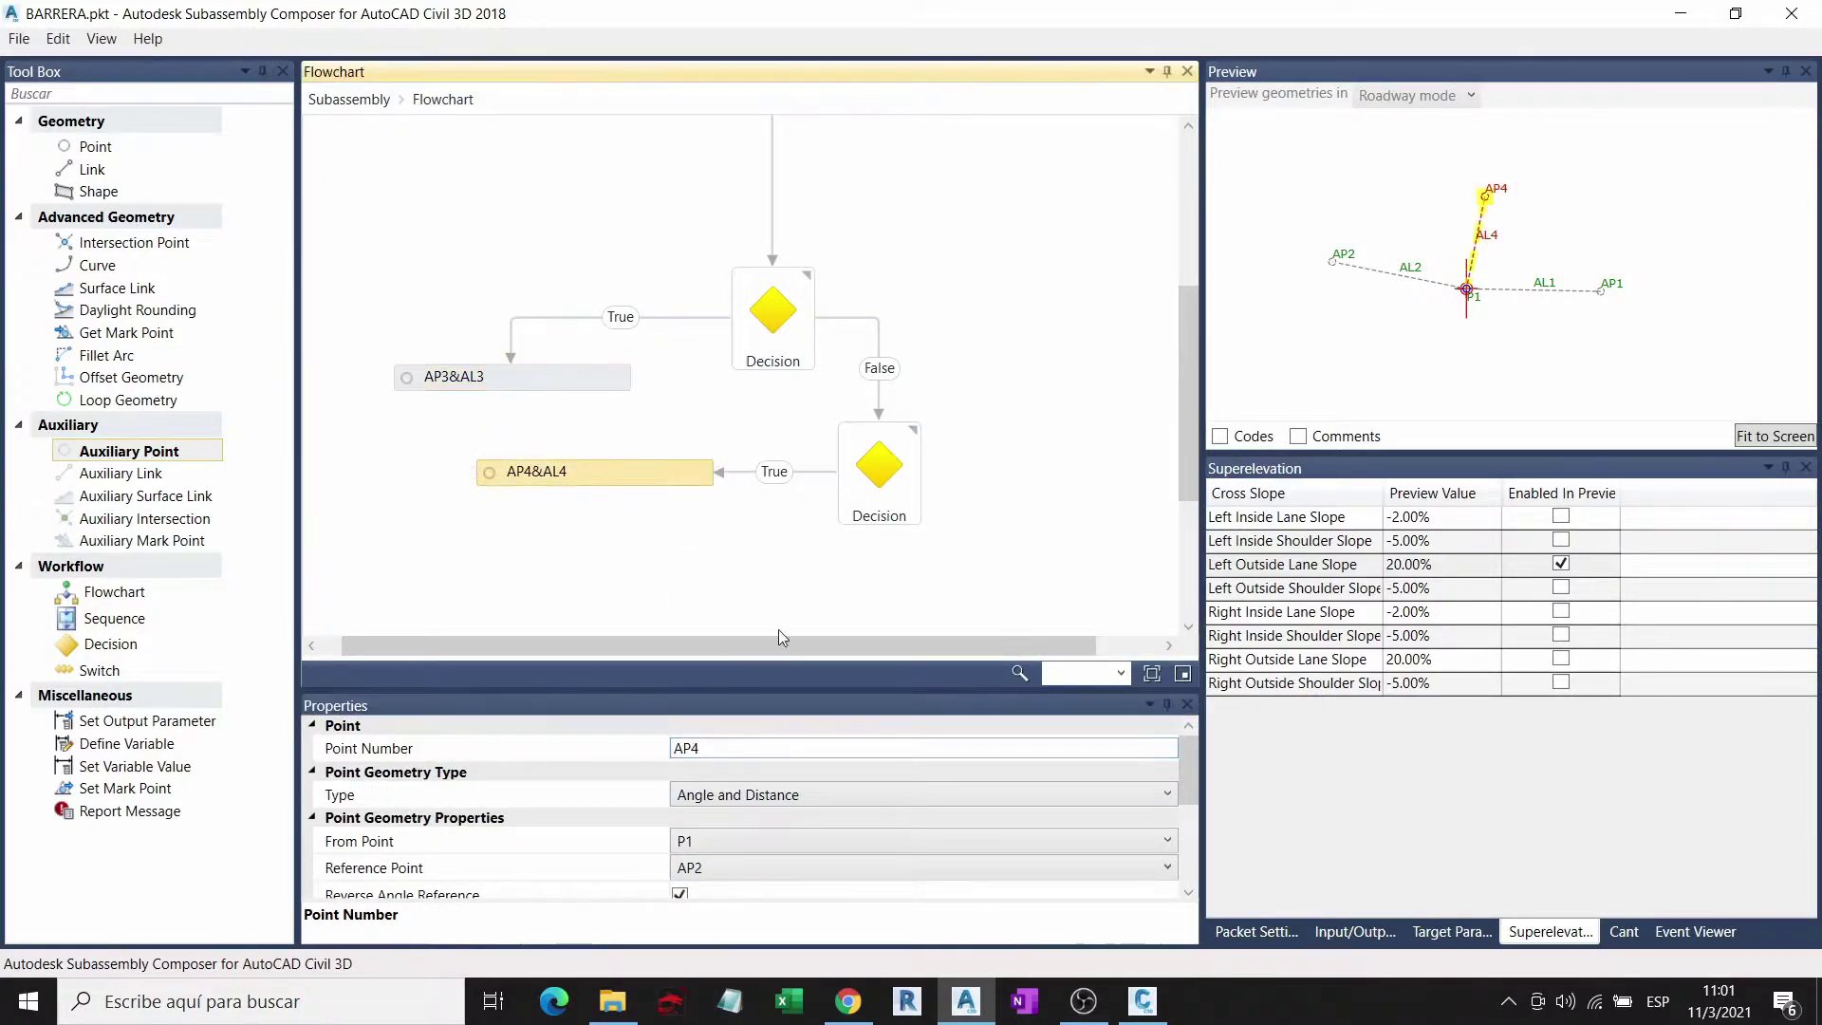
pyautogui.click(716, 747)
pyautogui.write('3')
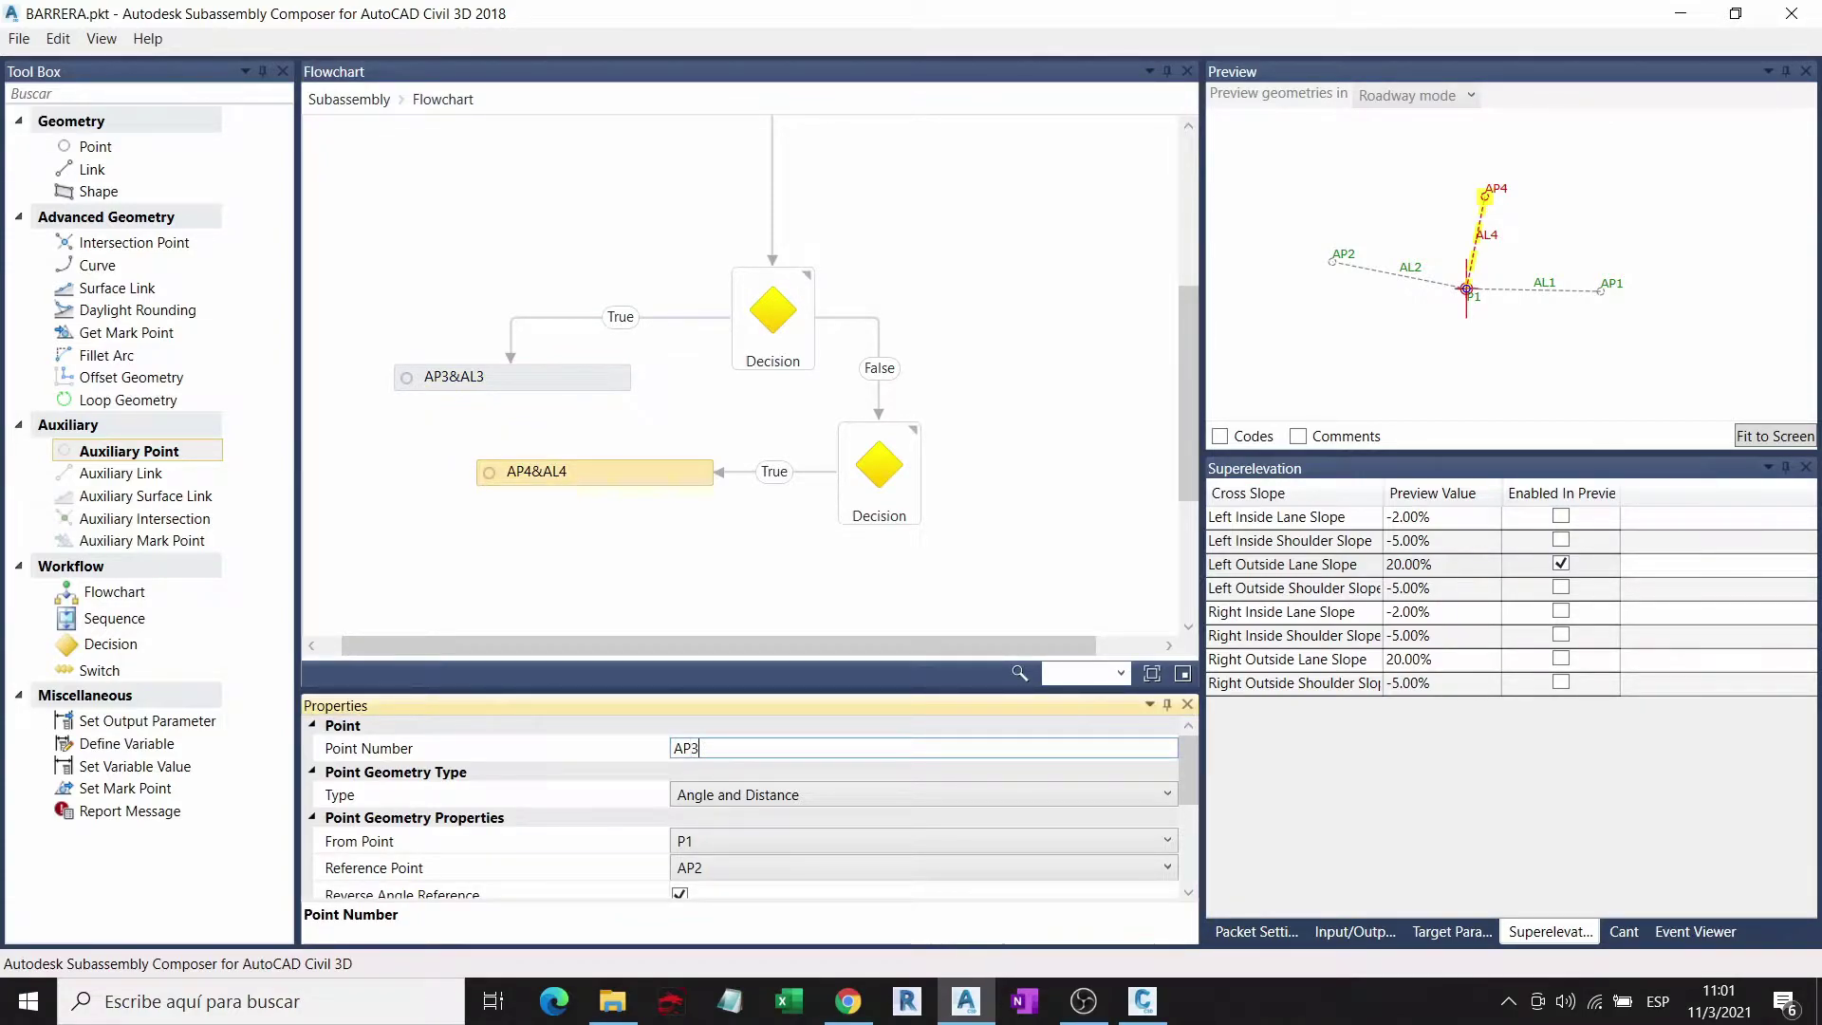
pyautogui.scroll(-2, 714, 747)
pyautogui.scroll(-2, 715, 747)
pyautogui.click(714, 851)
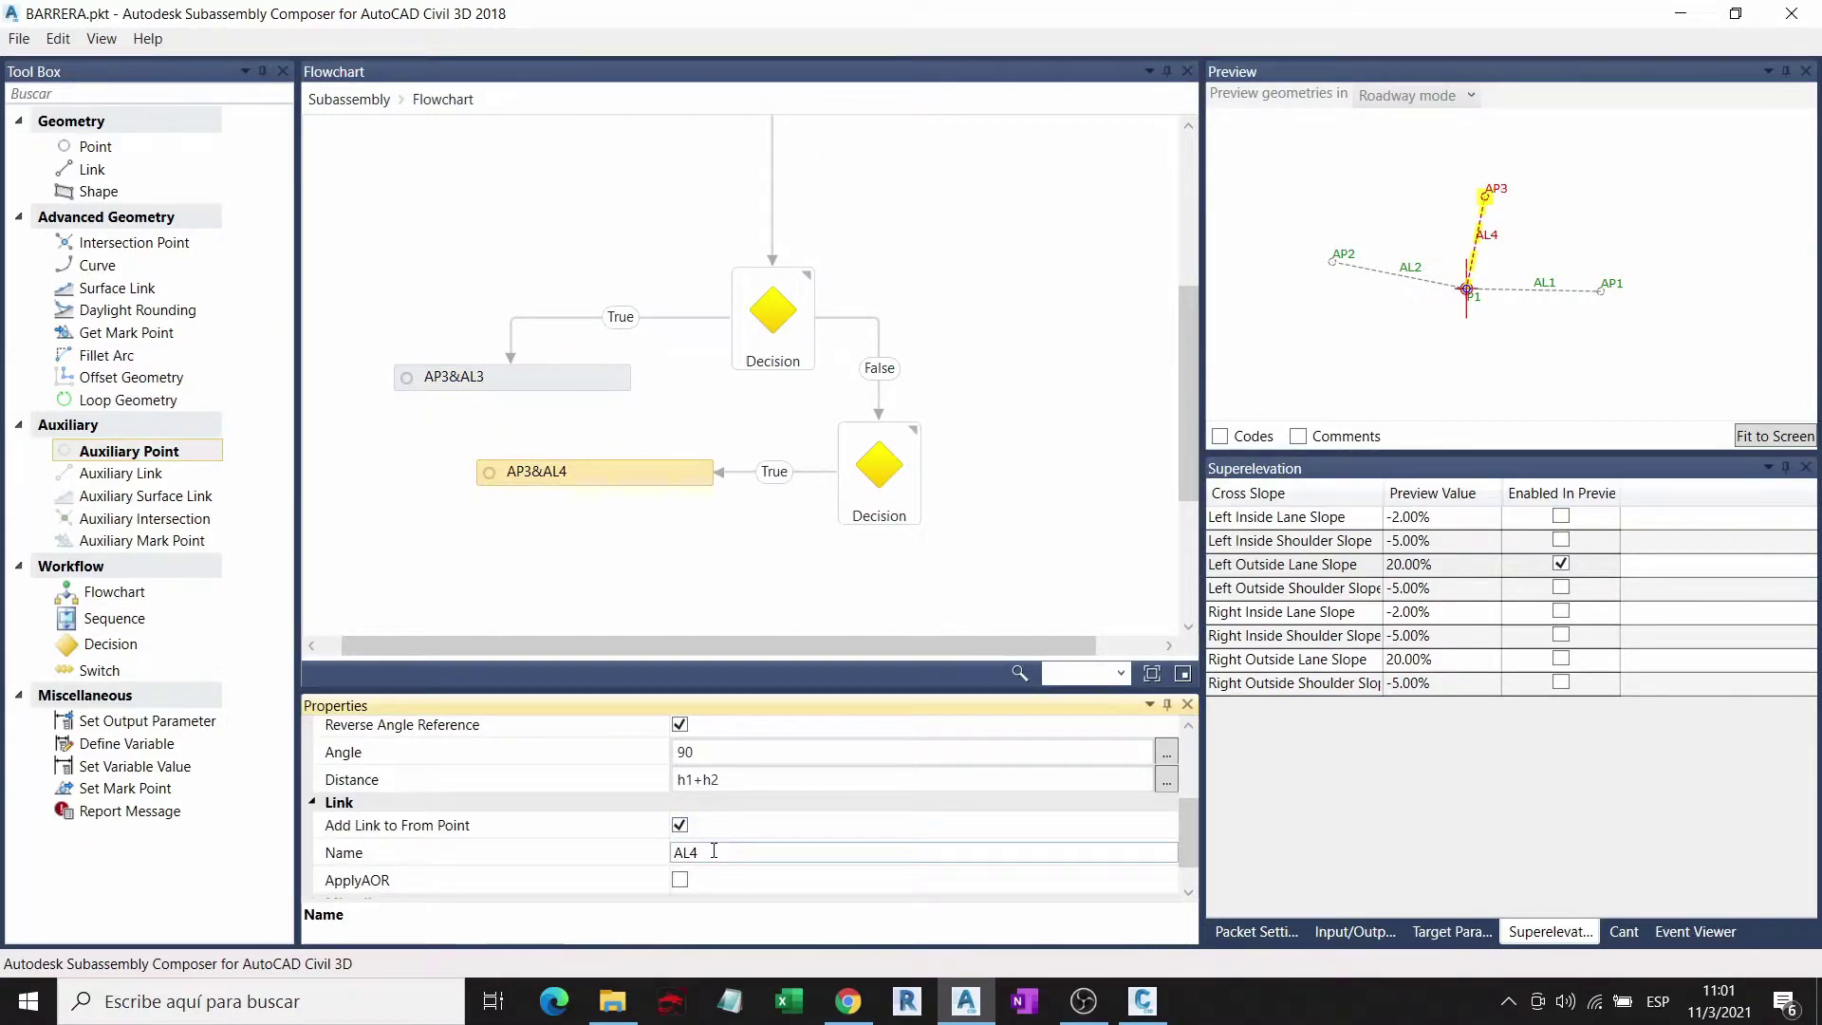
pyautogui.press('BackSpace')
pyautogui.write('3')
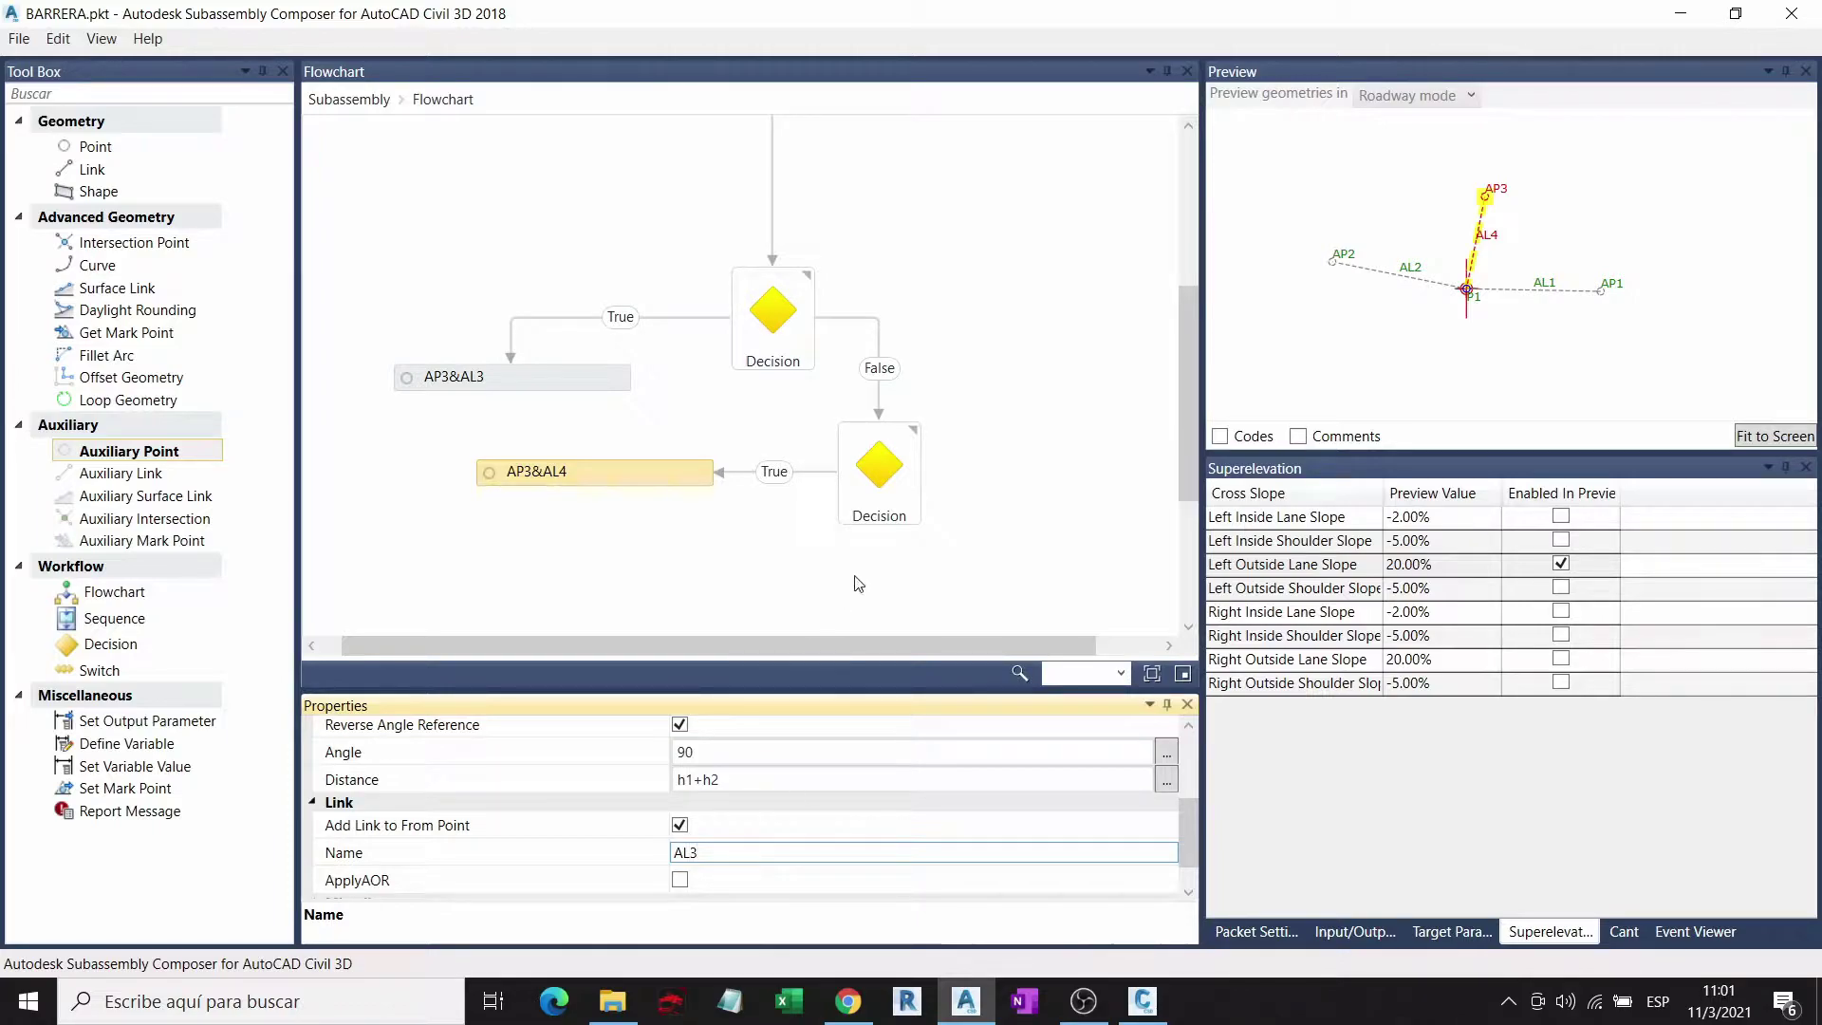
pyautogui.click(859, 584)
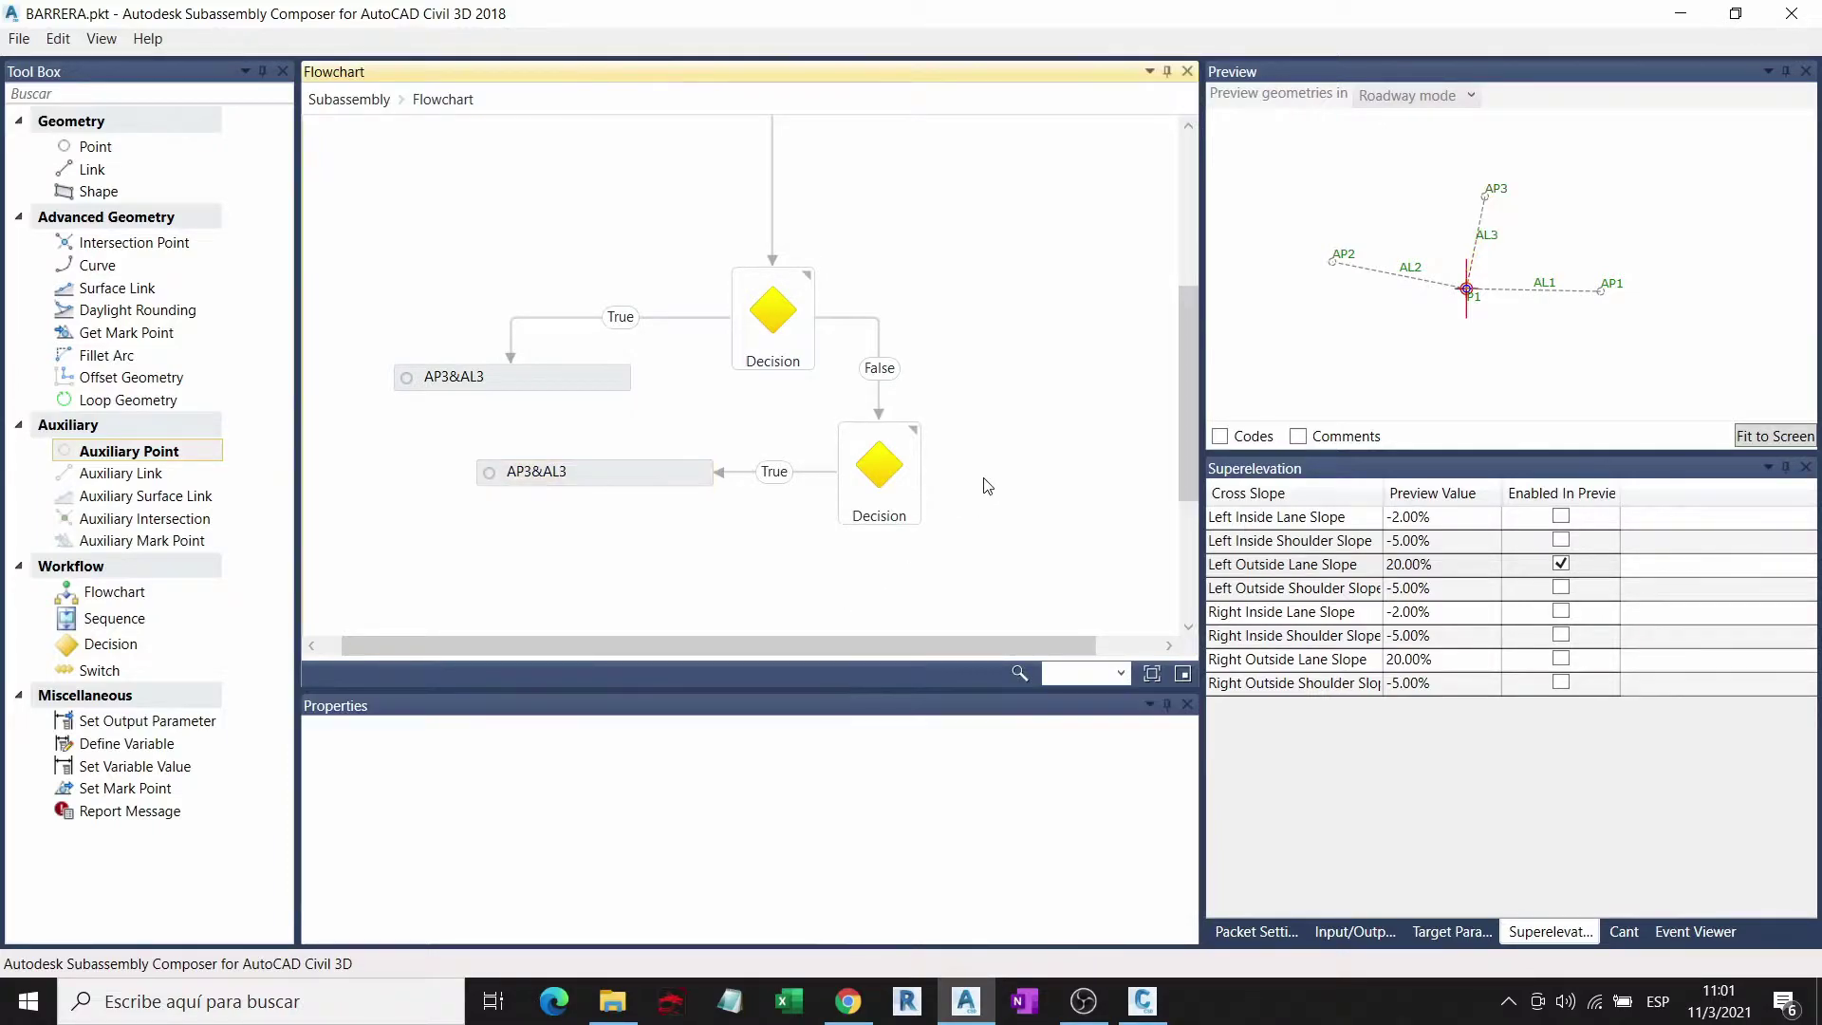
# Step: Reposition the lower AP3&AL3 step slightly
pyautogui.click(624, 374)
pyautogui.click(655, 467)
pyautogui.click(589, 370)
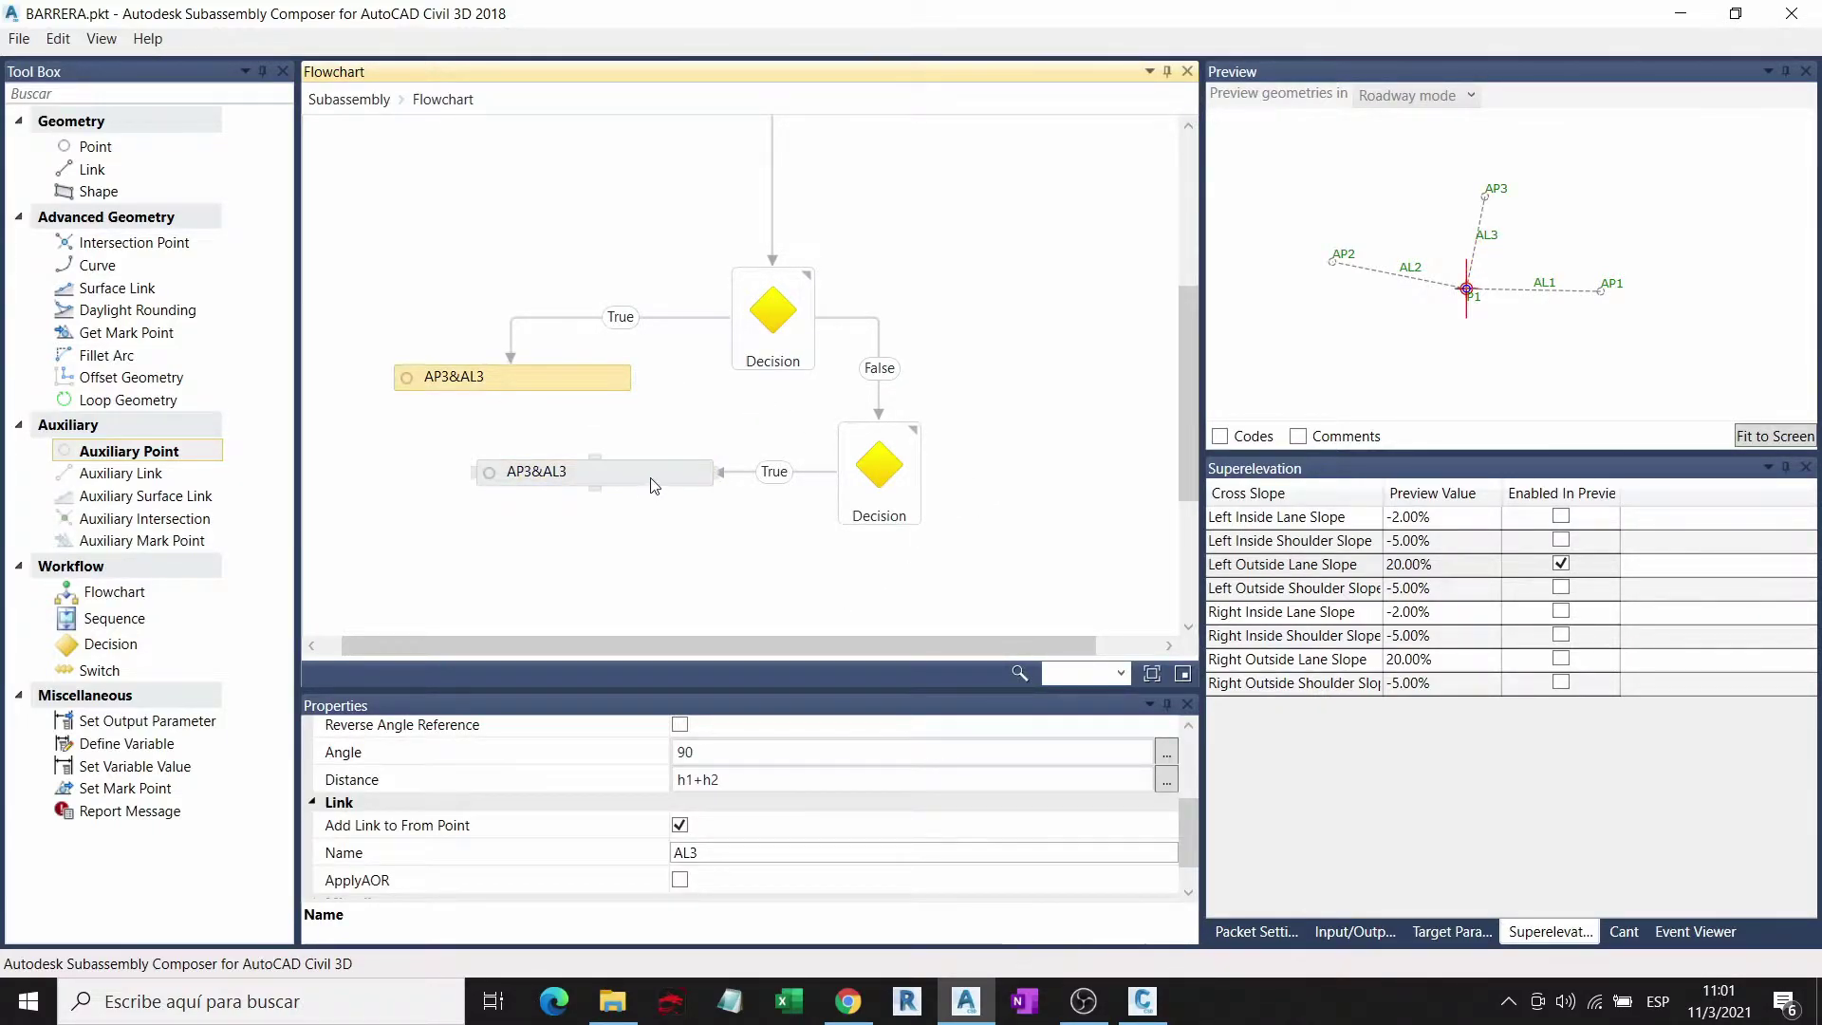
pyautogui.moveTo(655, 486); pyautogui.dragTo(621, 442)
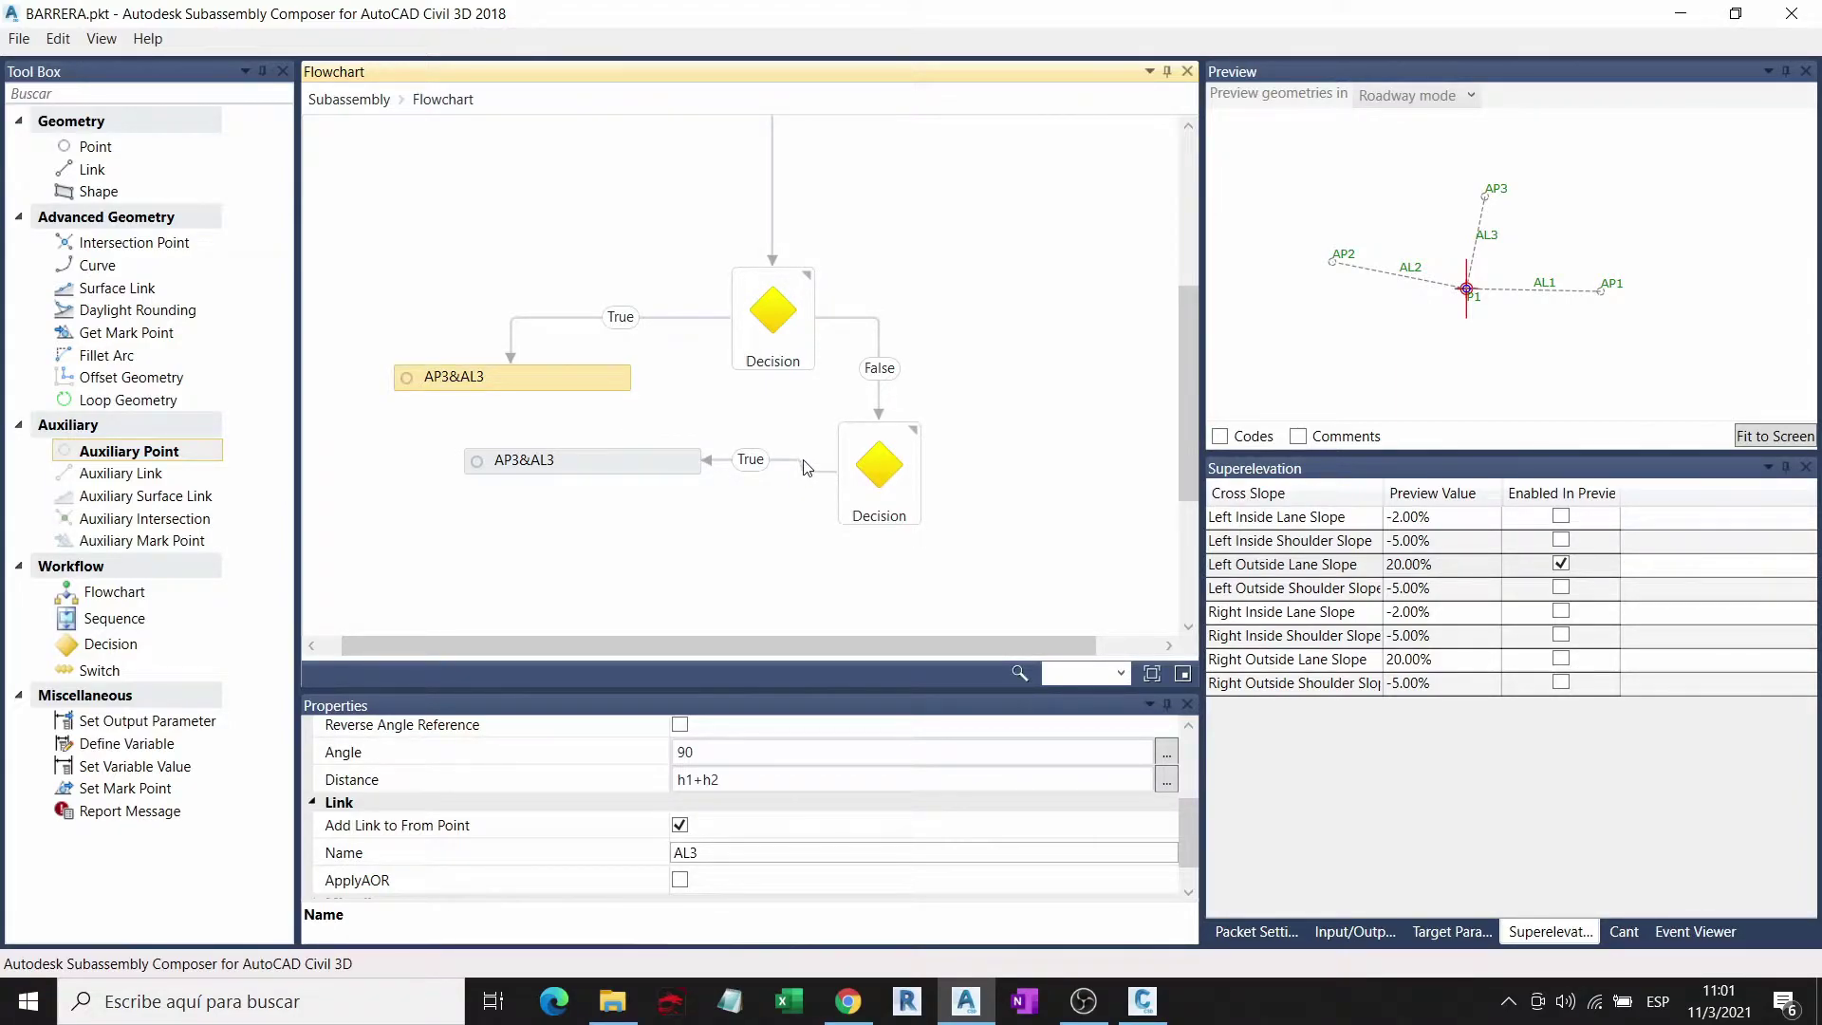
# Step: Preview the post under Right Outside Lane superelevation and recentre the preview view
pyautogui.click(665, 455)
pyautogui.moveTo(664, 456); pyautogui.dragTo(668, 464)
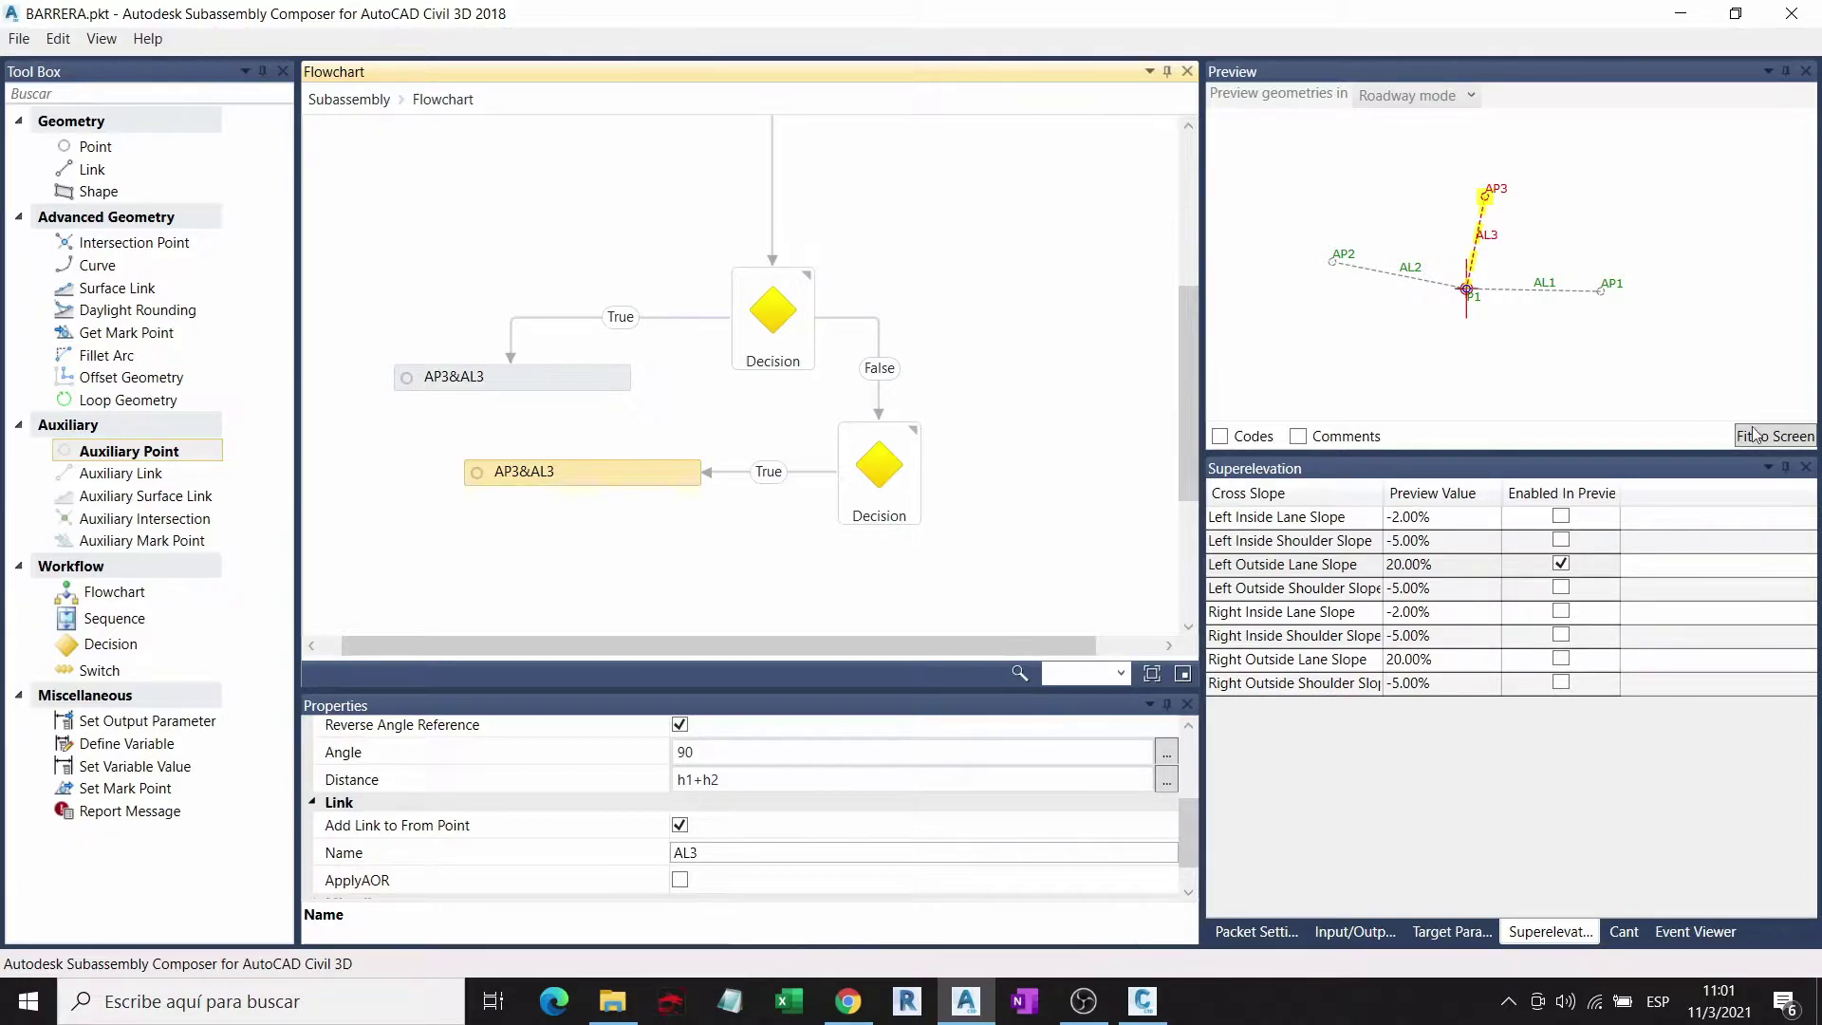
pyautogui.click(1562, 661)
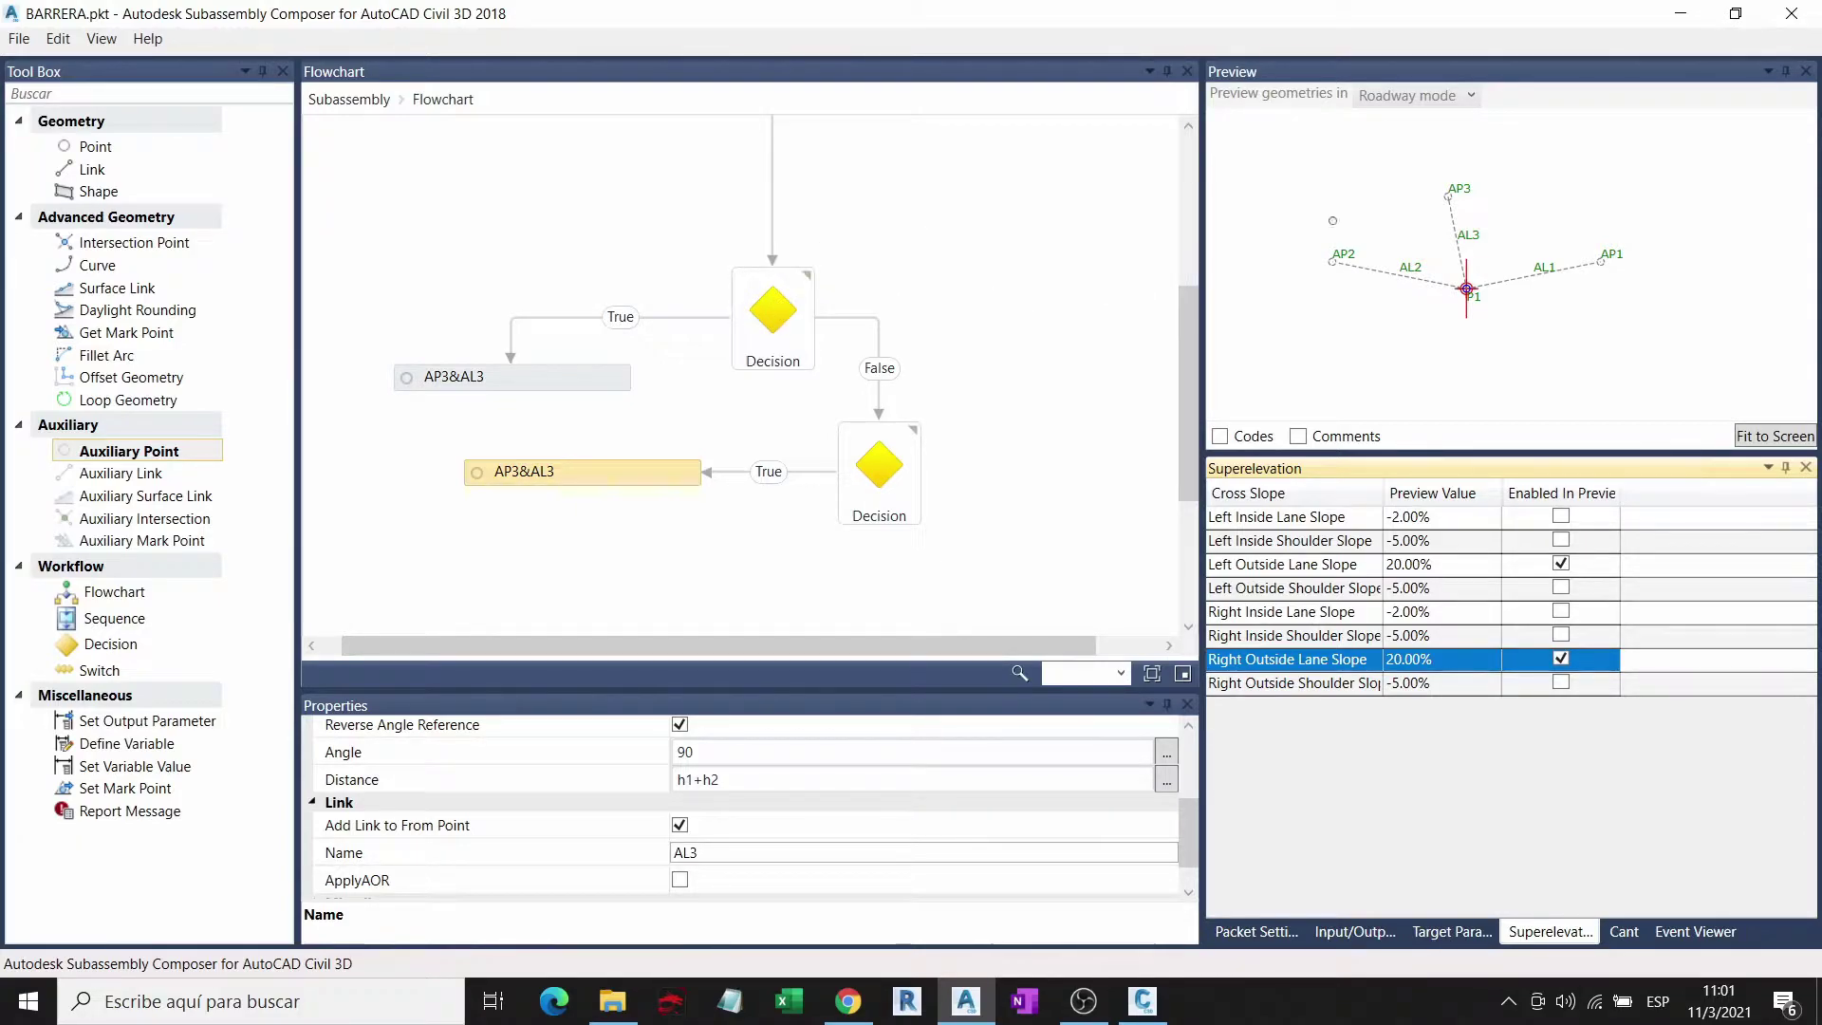
pyautogui.scroll(1, 1515, 271)
pyautogui.click(1515, 271)
pyautogui.moveTo(1515, 270); pyautogui.dragTo(1528, 268, button='middle')
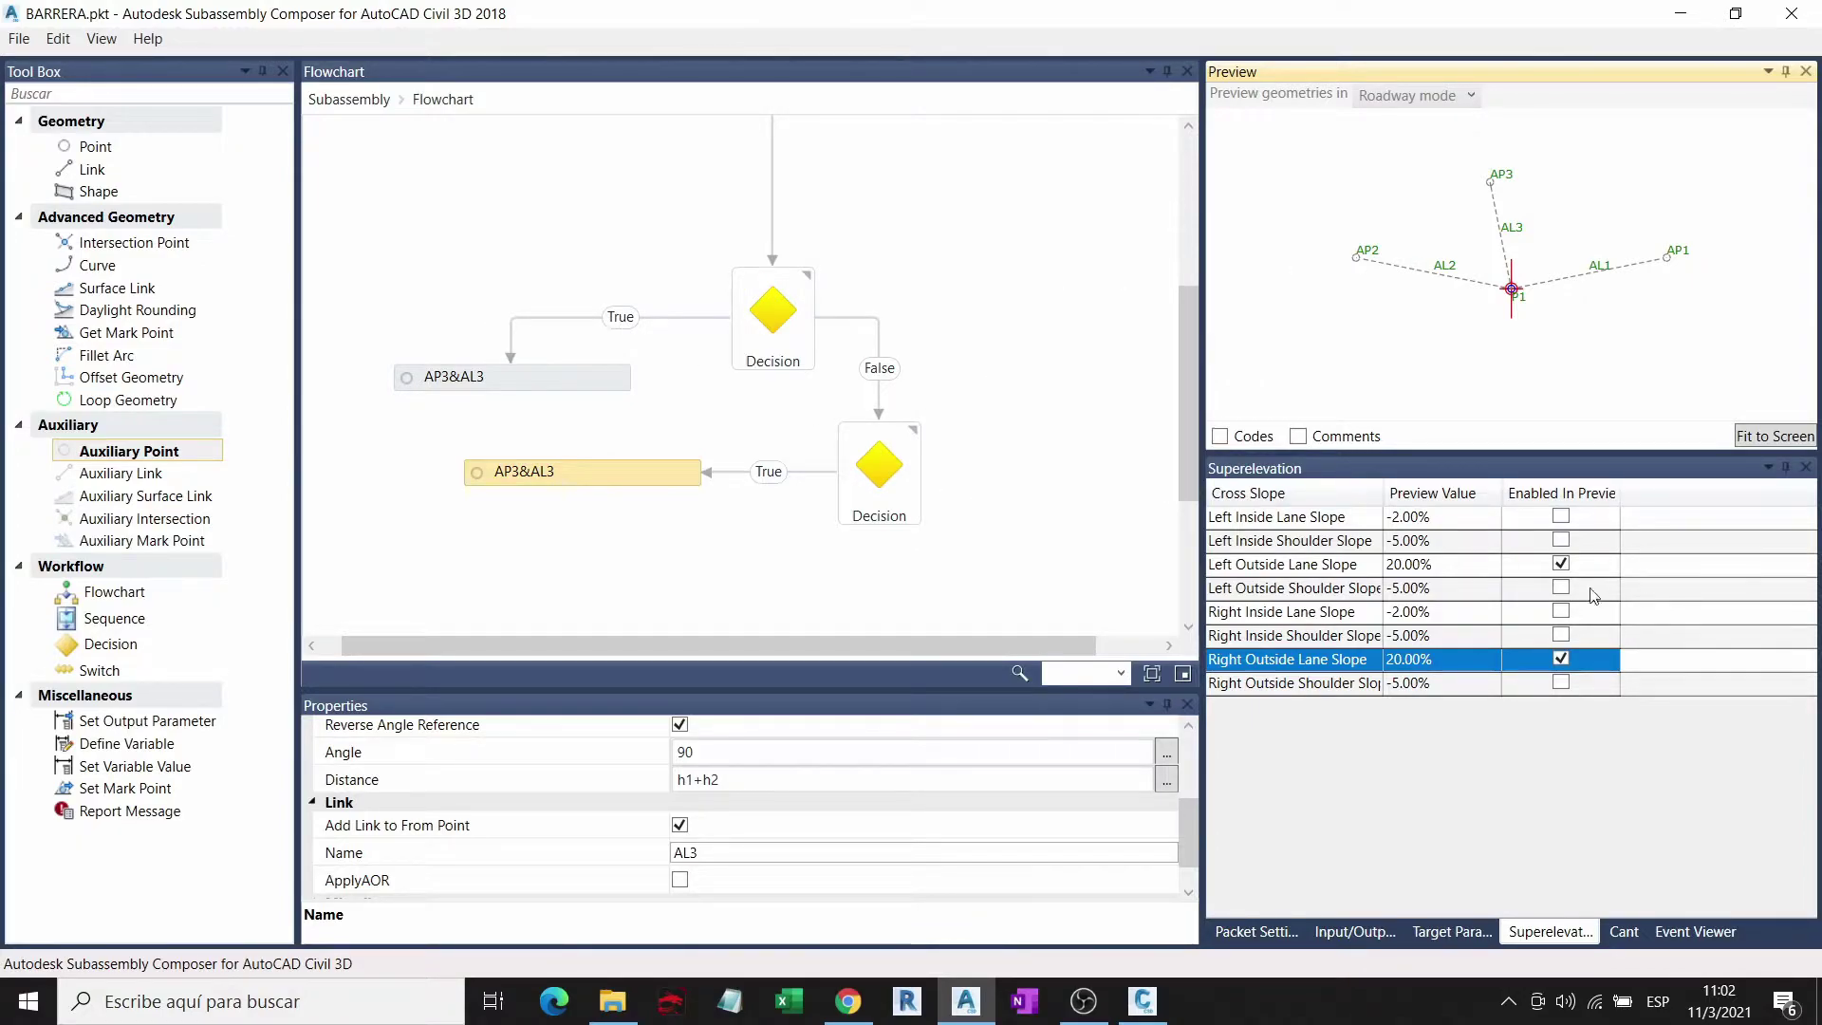
# Step: Turn off both Left and Right Outside Lane Slope previews
pyautogui.click(1562, 566)
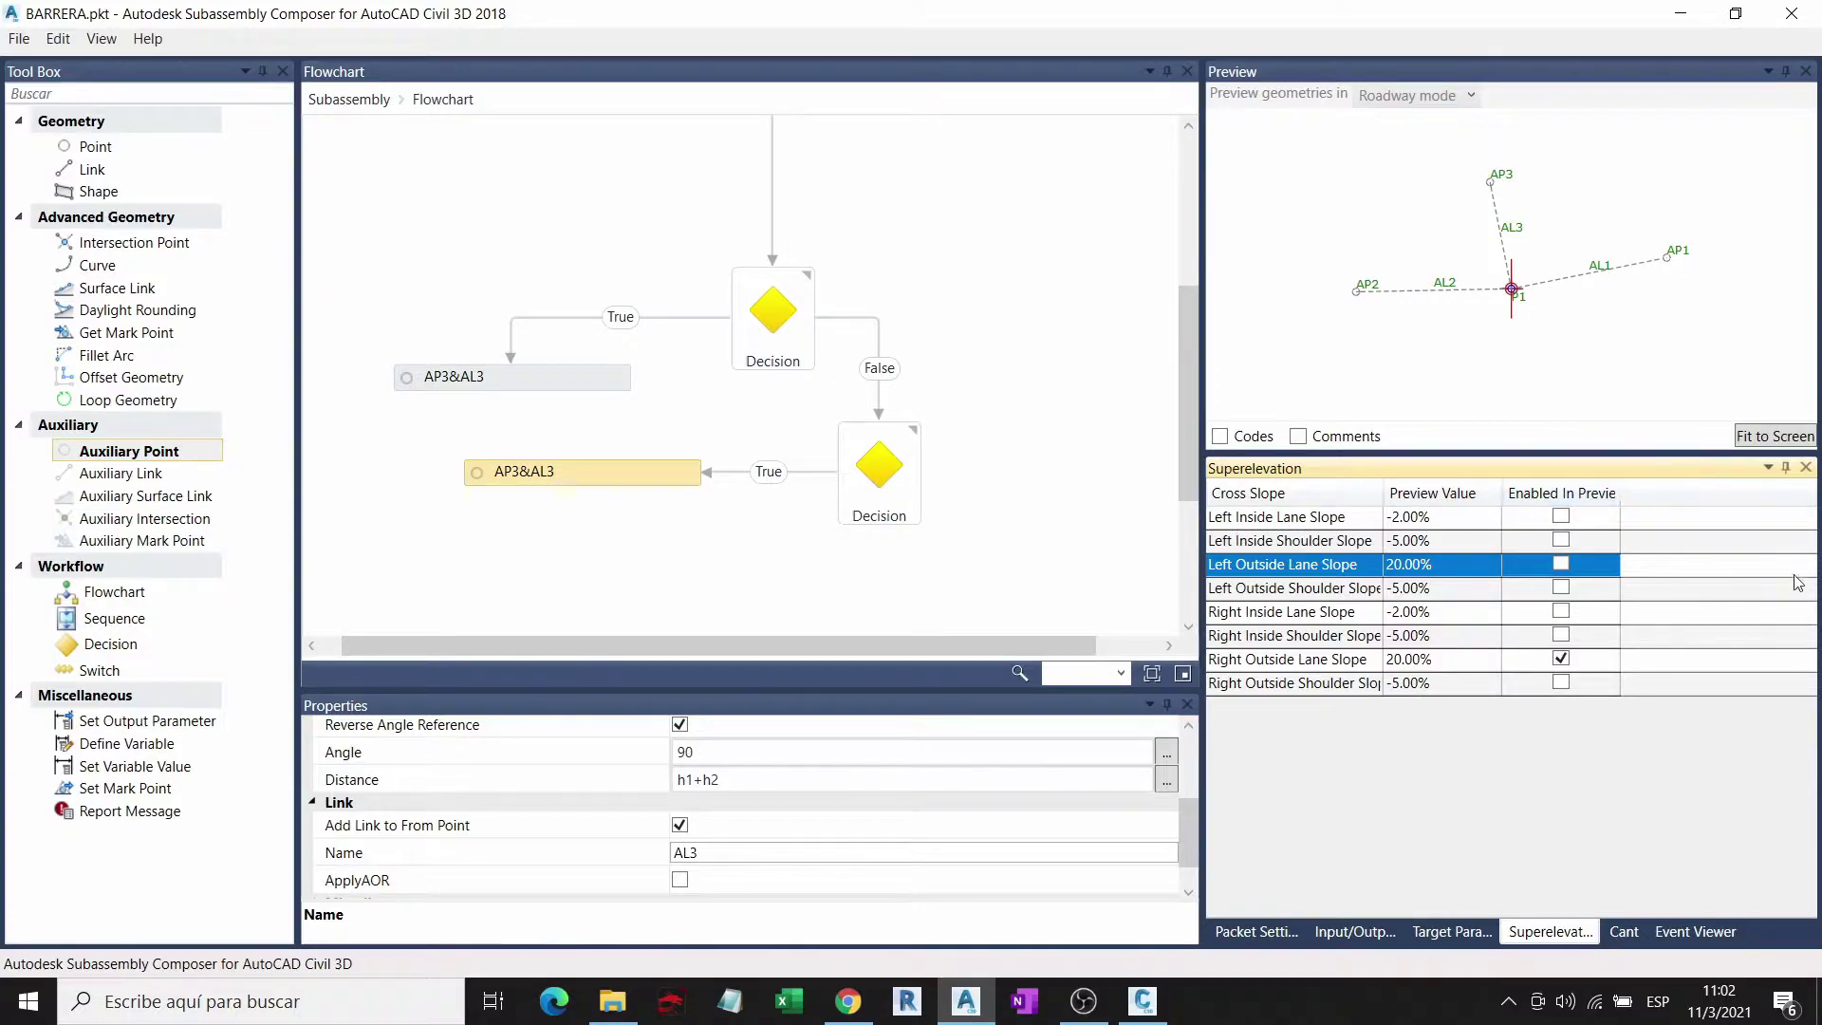
pyautogui.click(1561, 658)
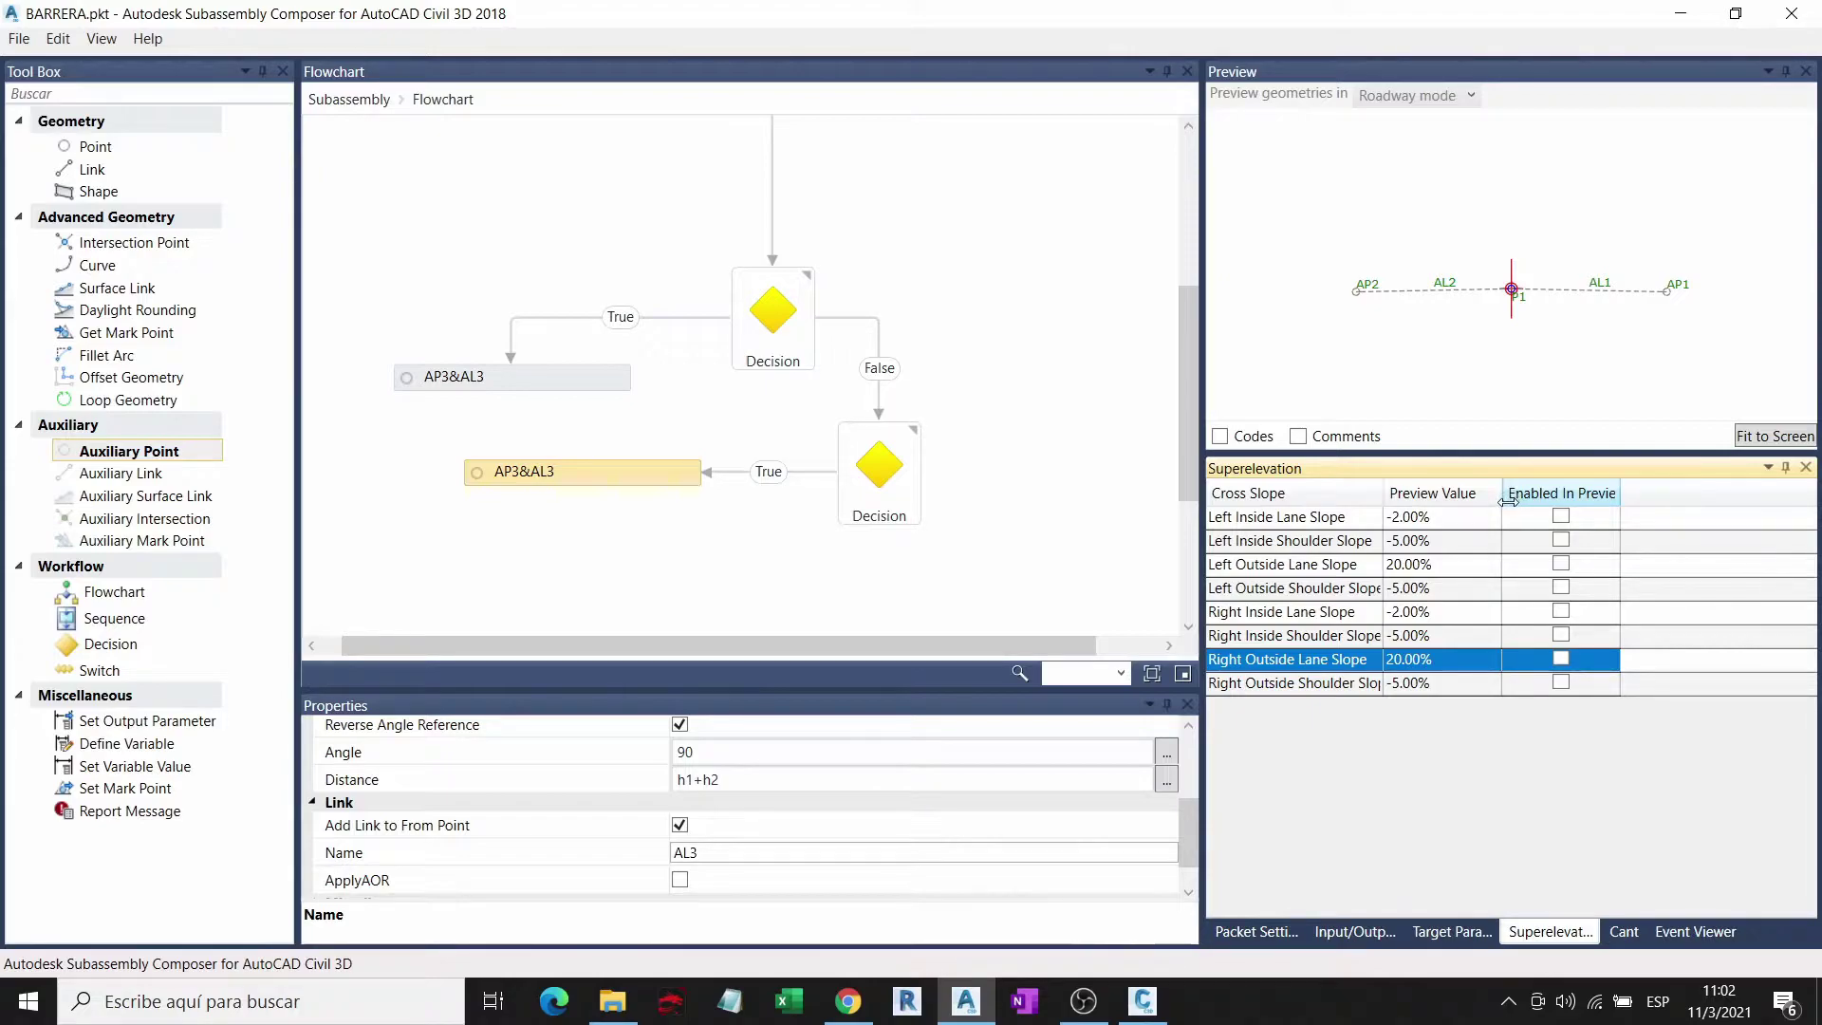
pyautogui.click(817, 387)
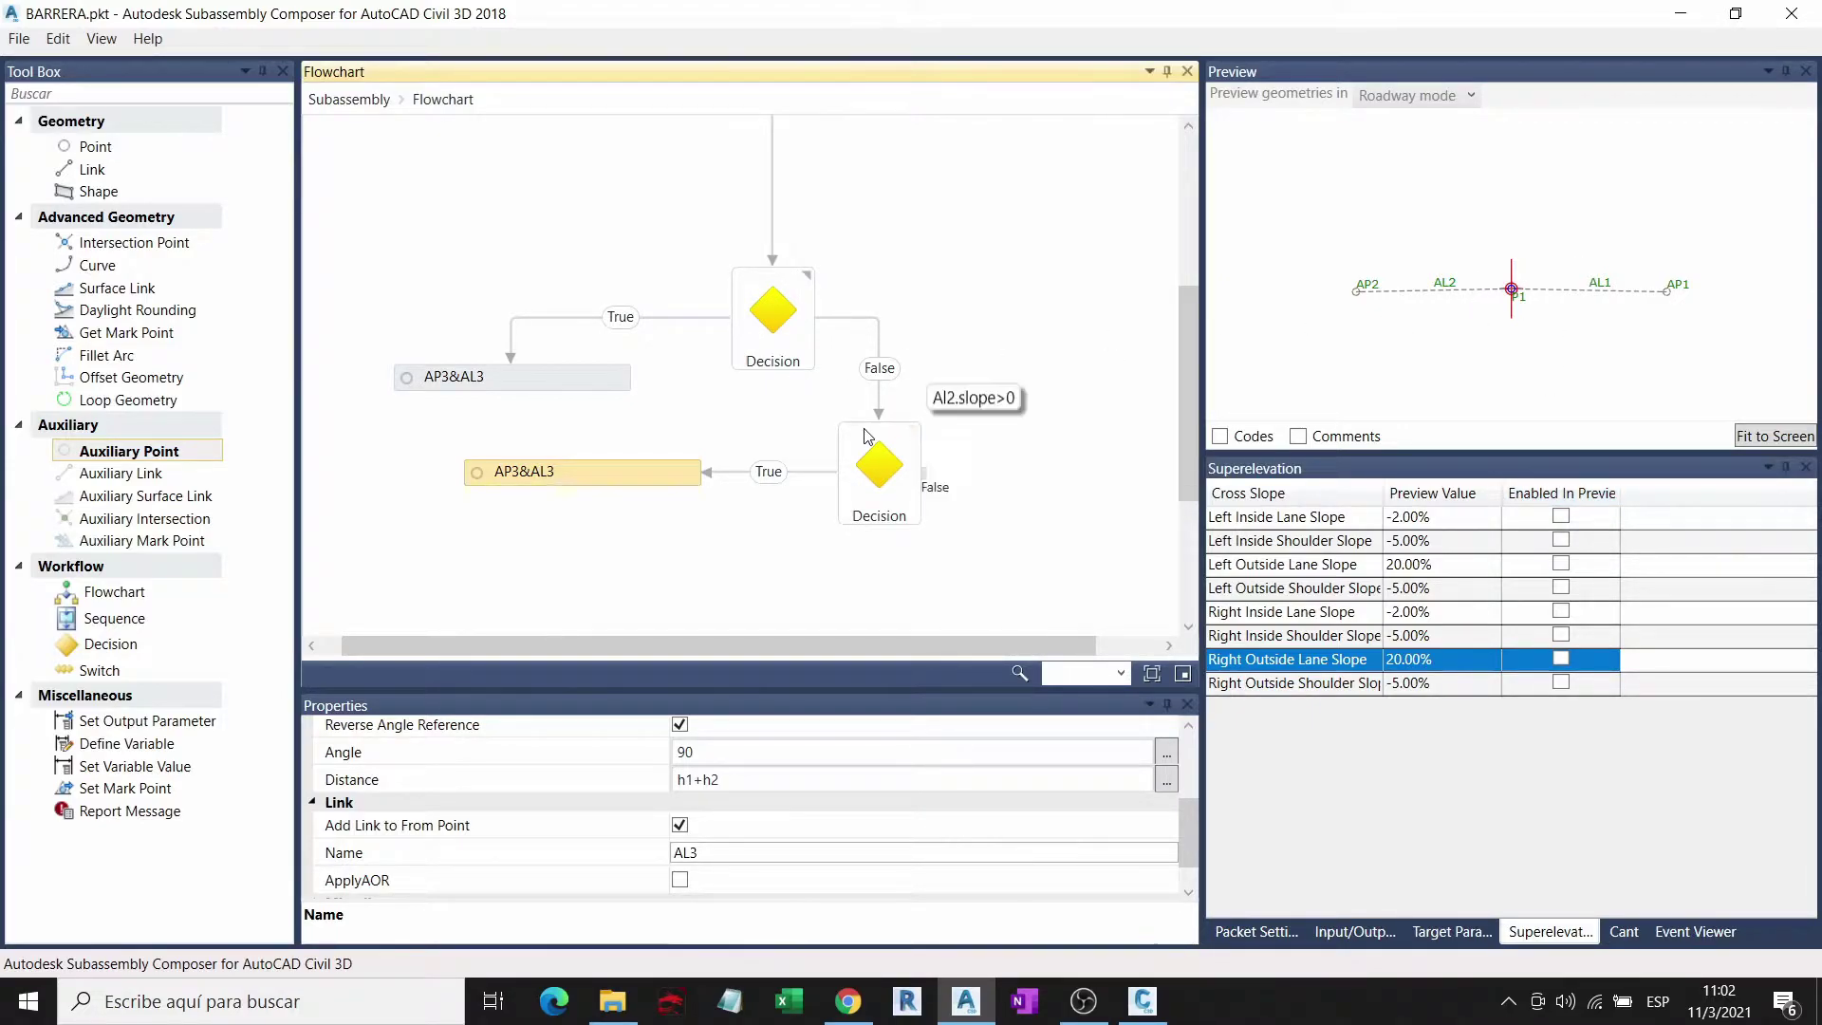
# Step: Add an auxiliary point step and connect it as the nested Decision's False branch
pyautogui.scroll(-2, 878, 432)
pyautogui.scroll(-1, 876, 379)
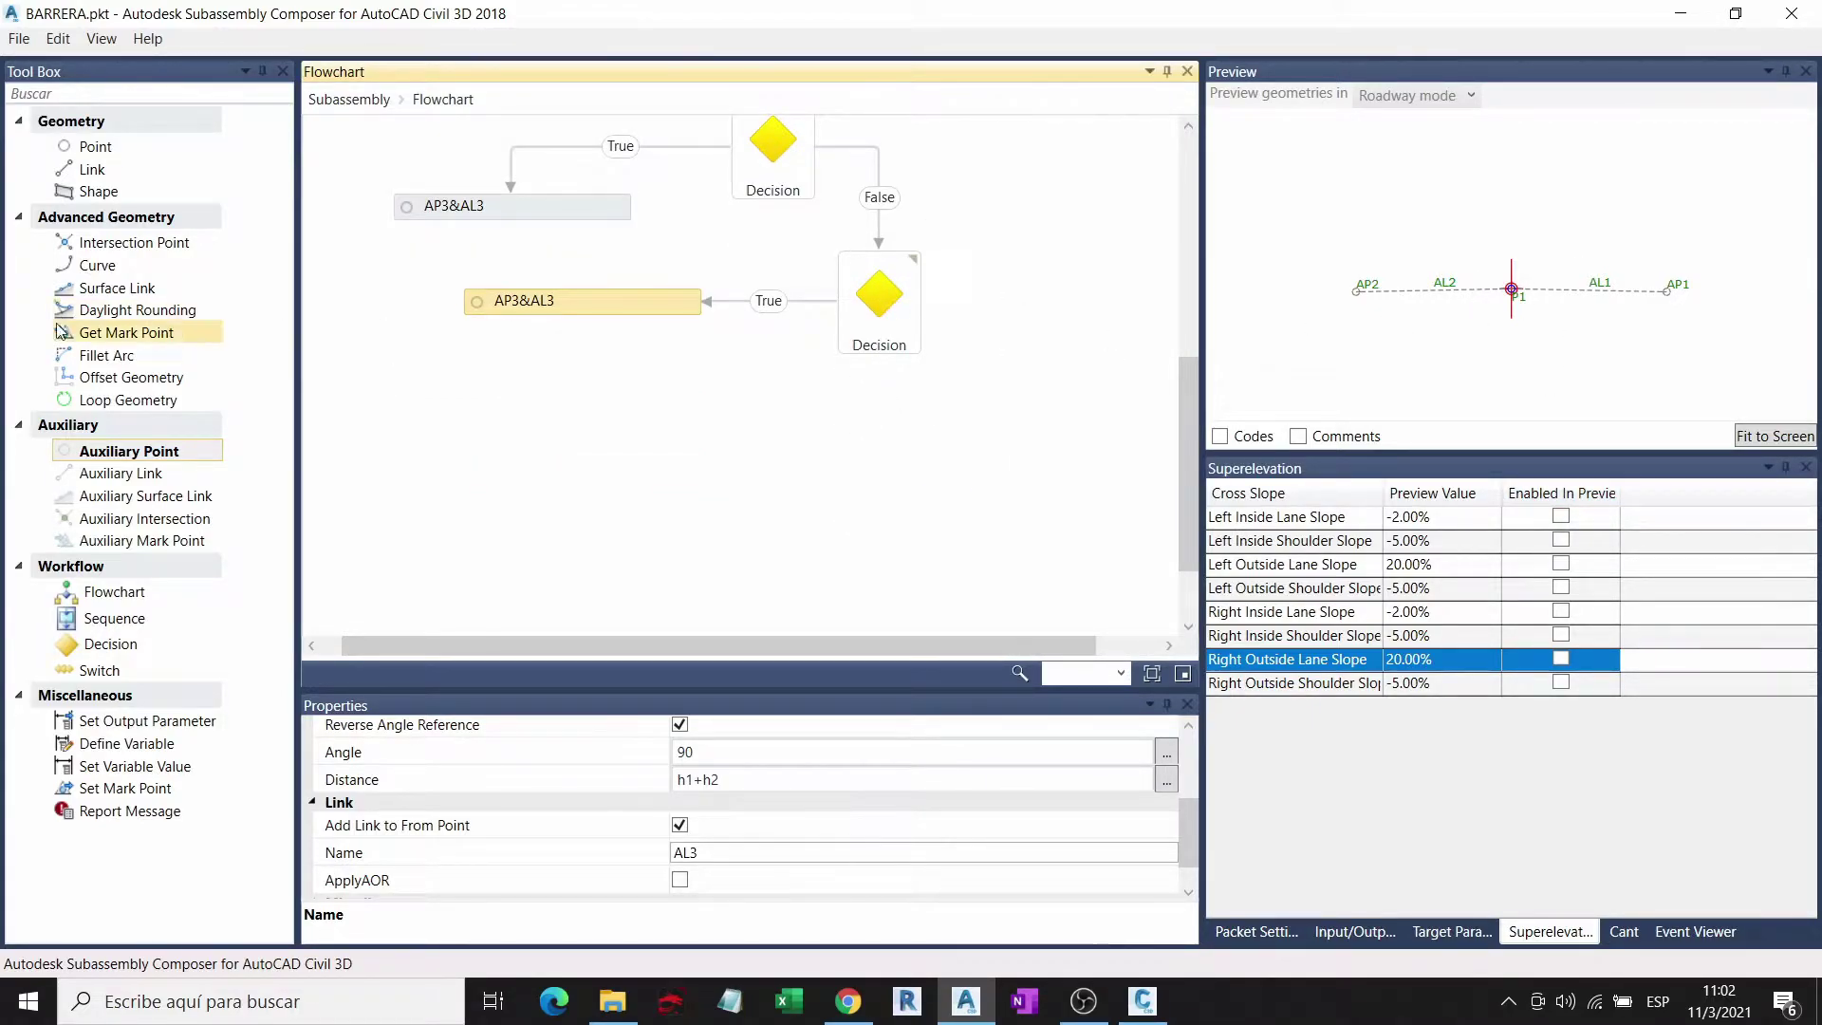
pyautogui.click(156, 453)
pyautogui.moveTo(156, 460); pyautogui.dragTo(1015, 419)
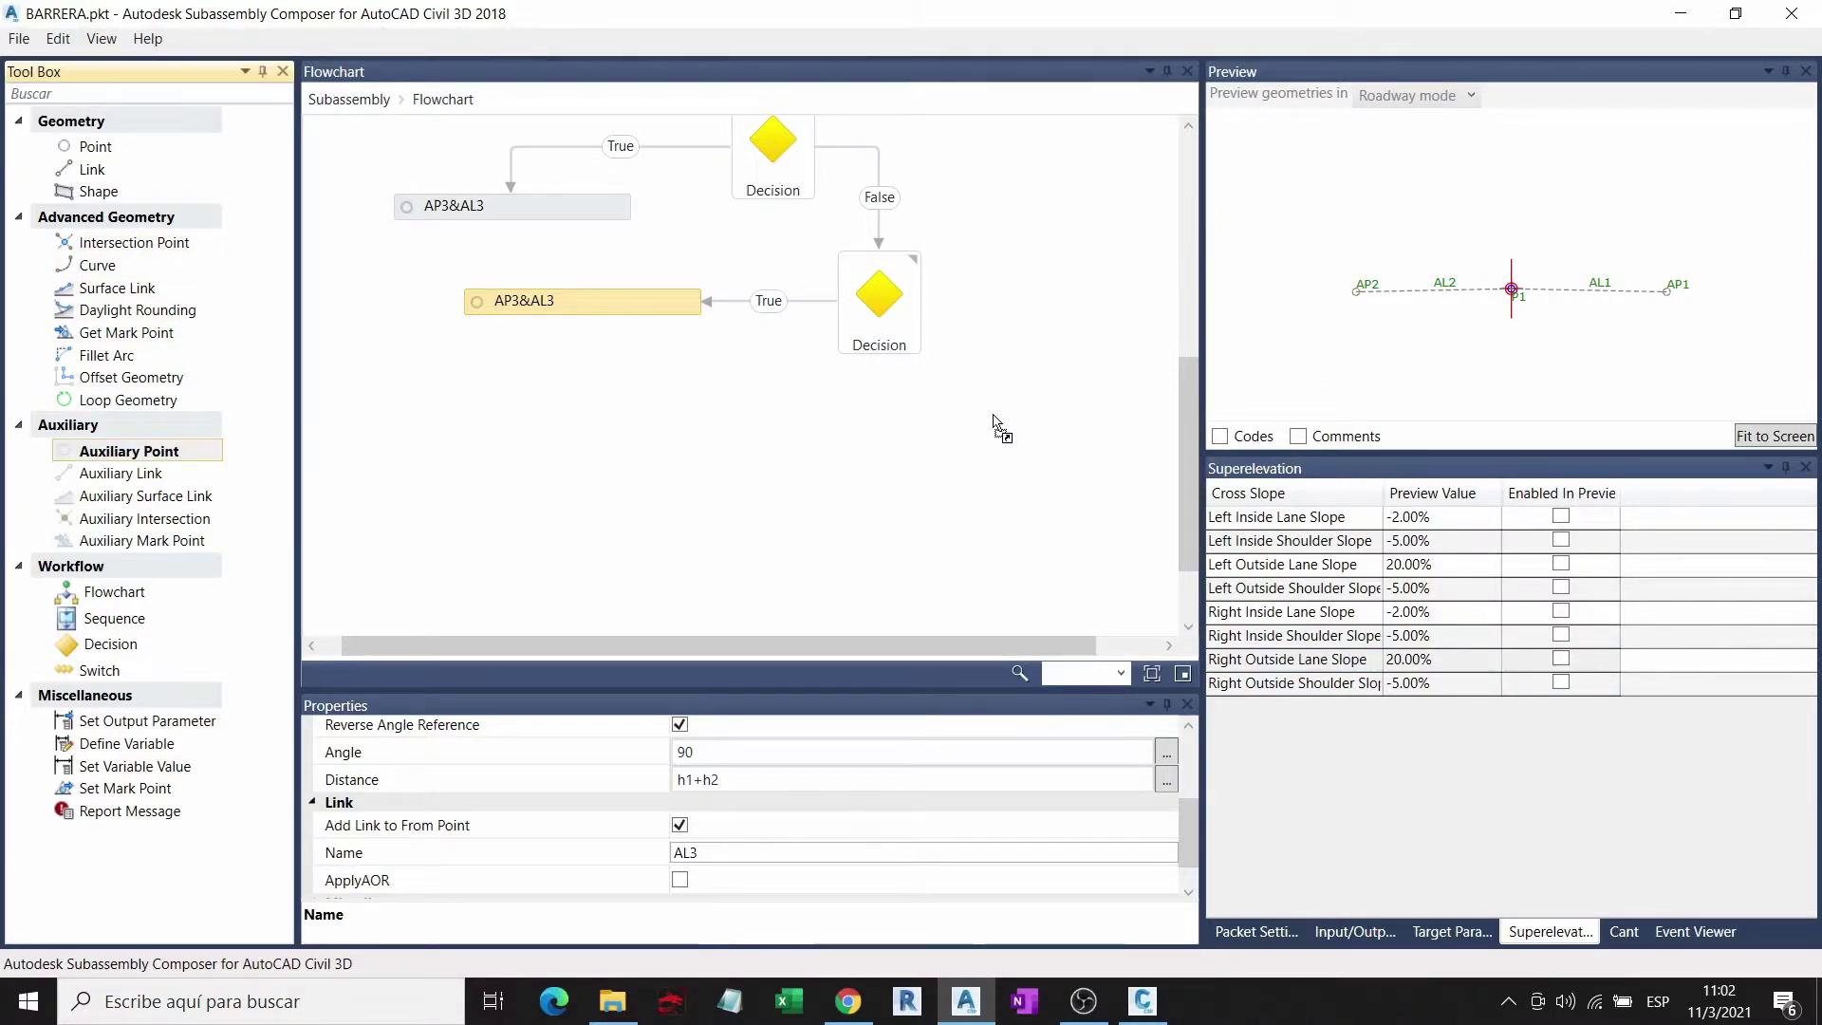
pyautogui.click(823, 419)
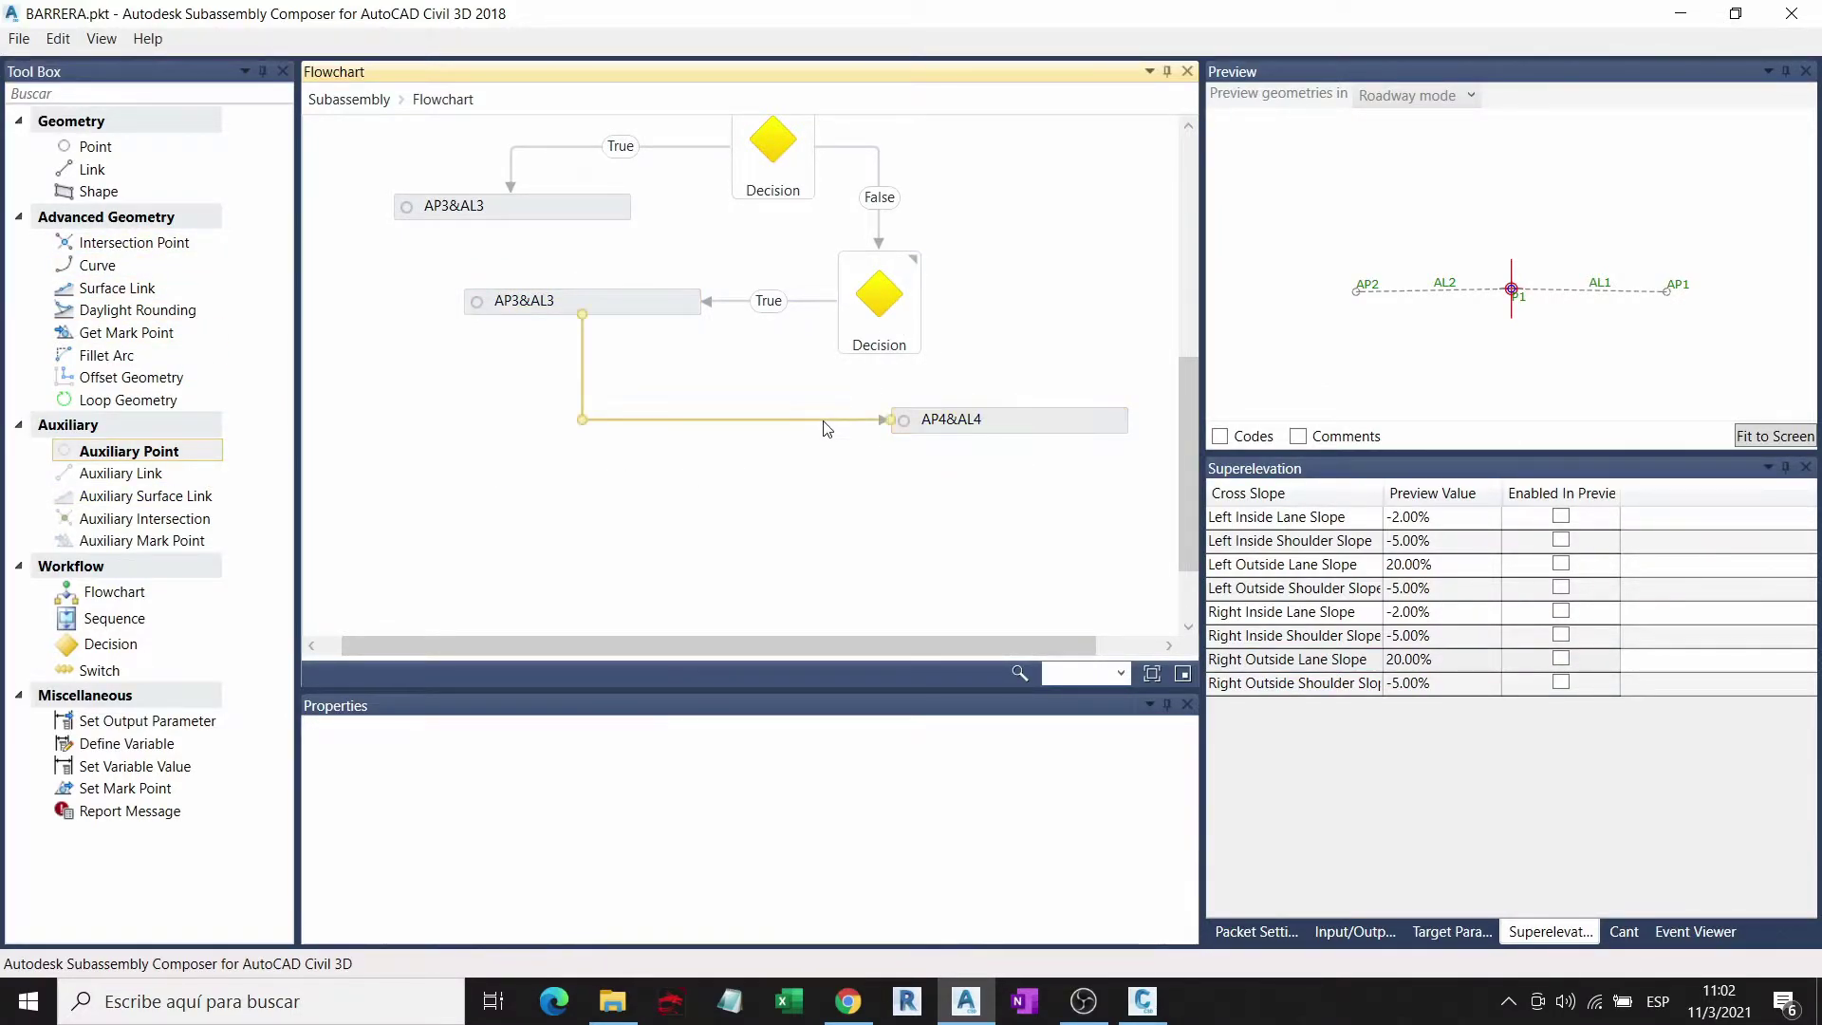
pyautogui.press('Delete')
pyautogui.moveTo(921, 302); pyautogui.dragTo(1009, 412)
pyautogui.click(1065, 423)
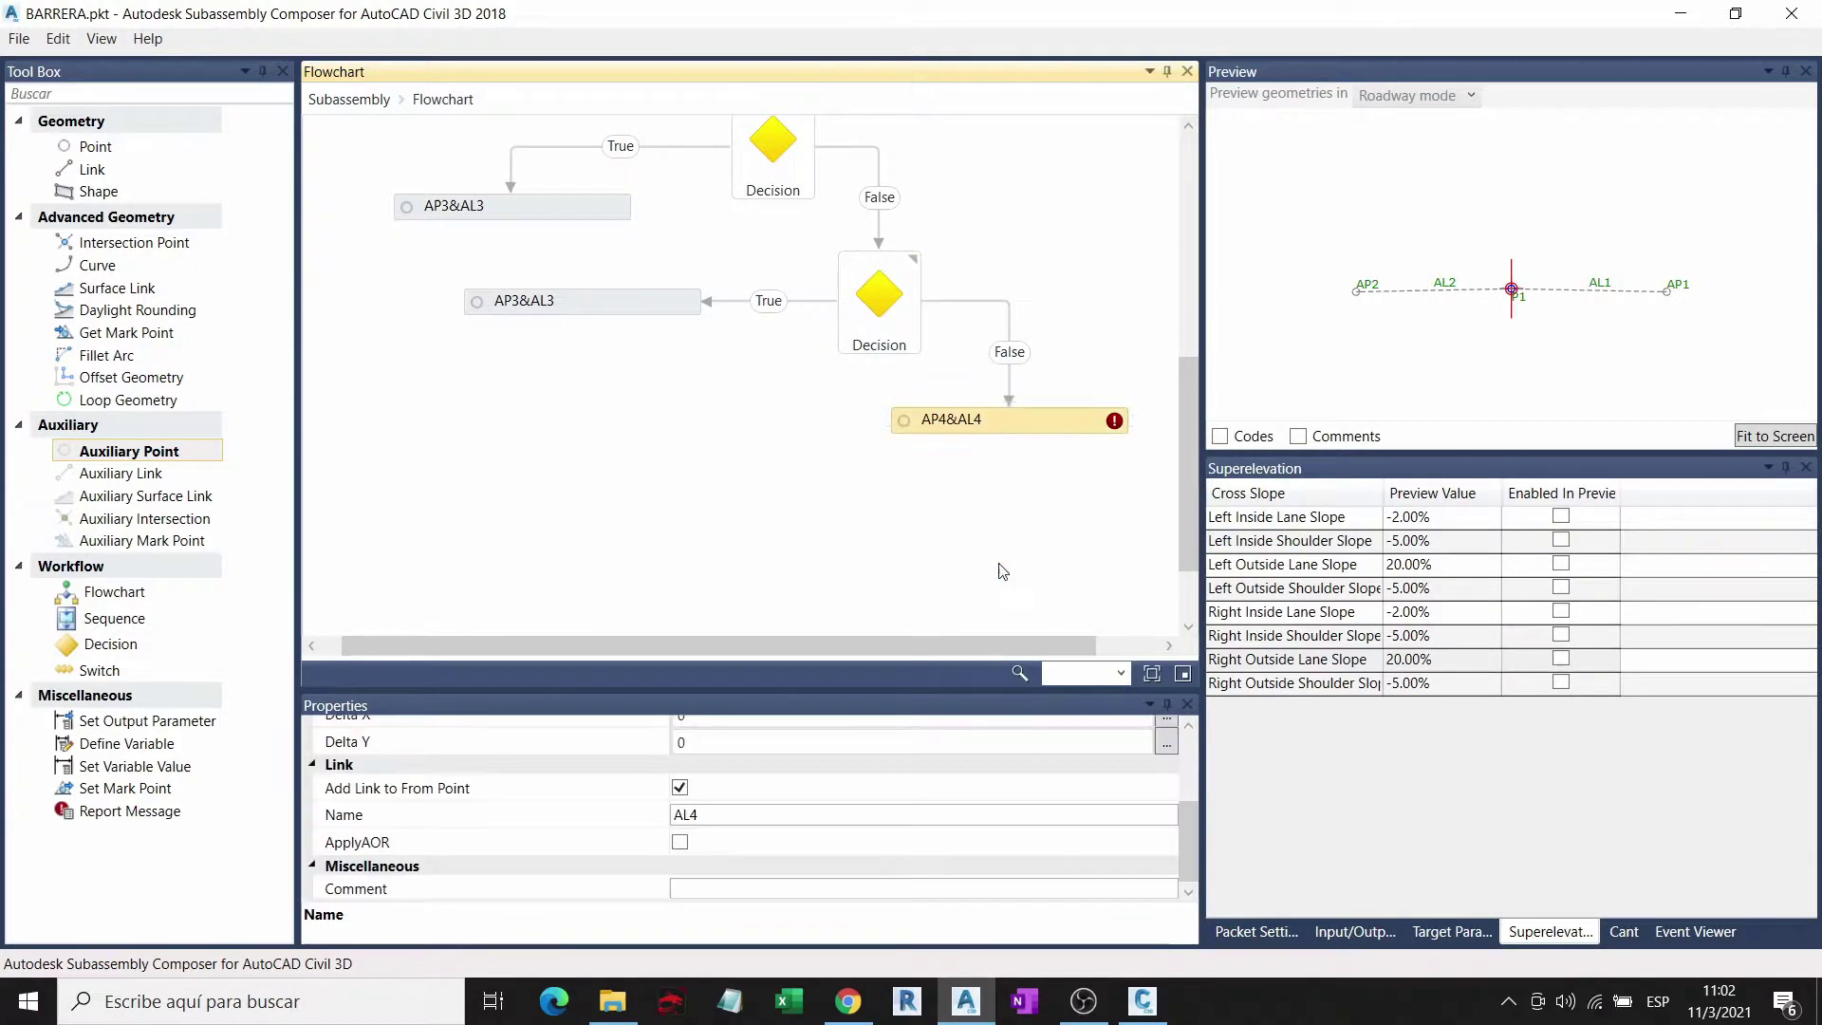
pyautogui.scroll(1, 732, 812)
# Step: Give the new point number AP3 with geometry type Delta X and Delta Y
pyautogui.click(722, 747)
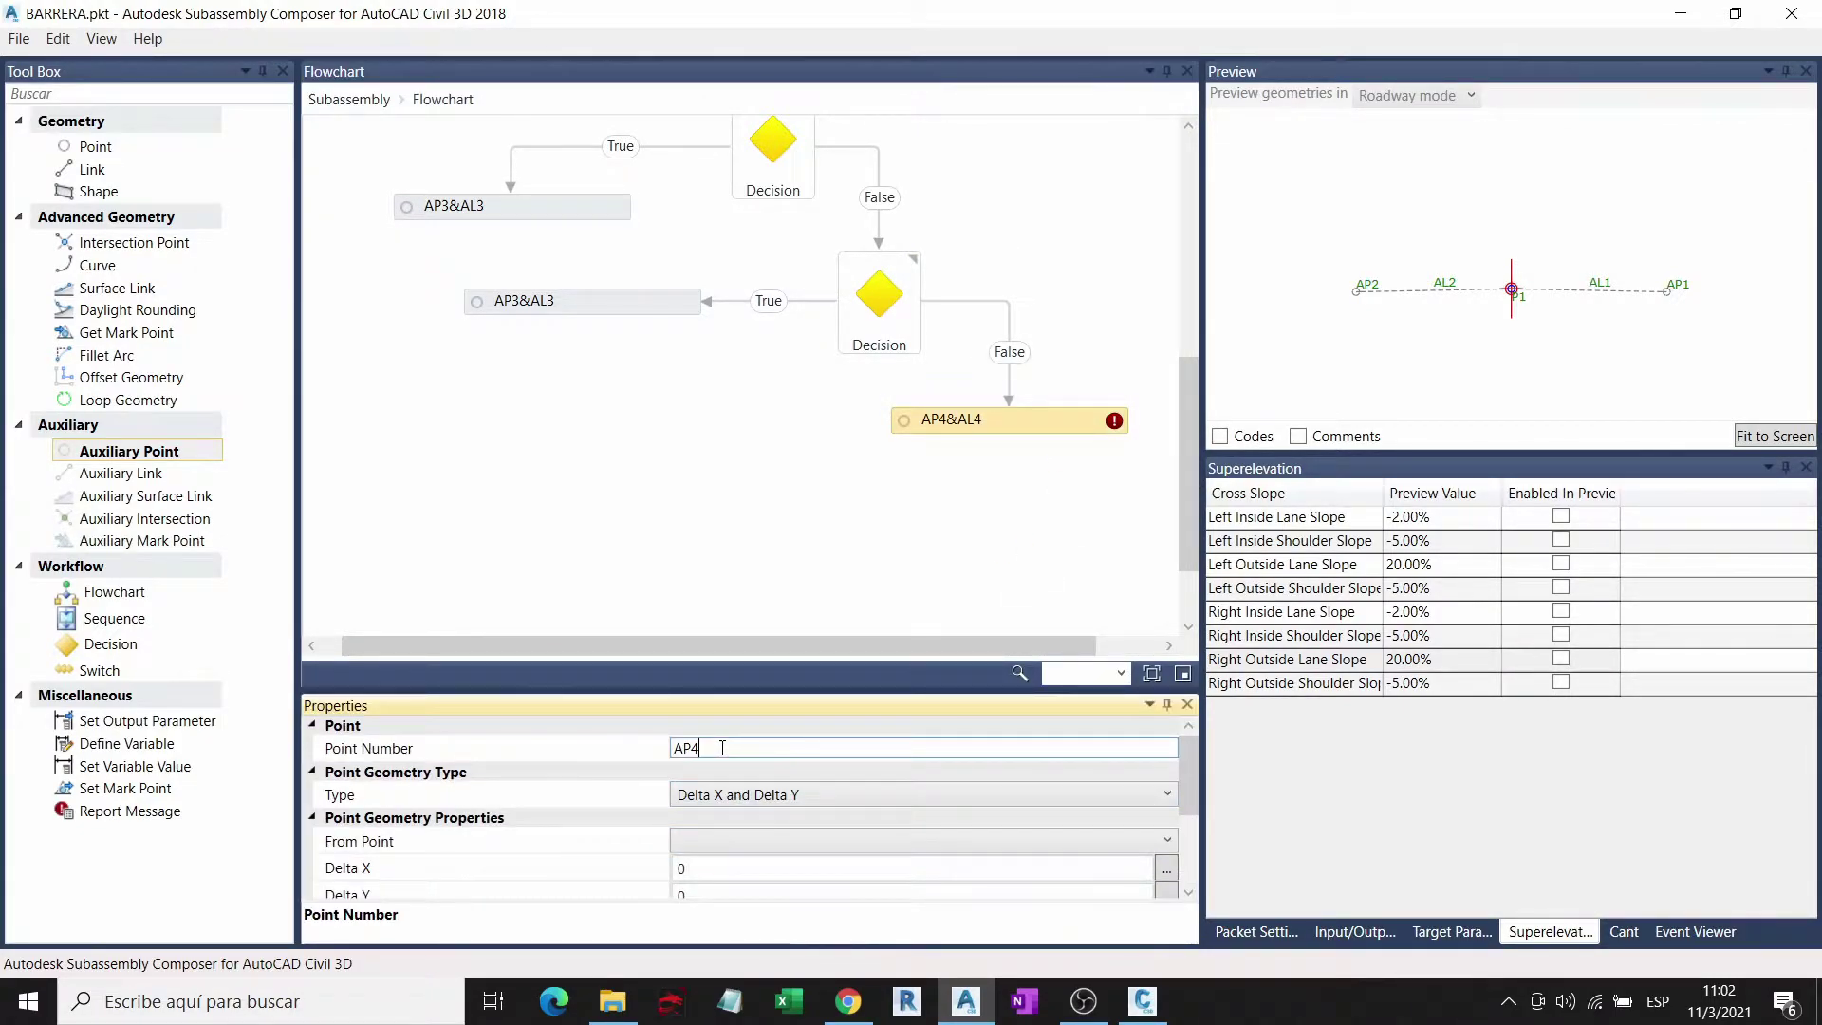
pyautogui.write('AP3')
pyautogui.click(771, 804)
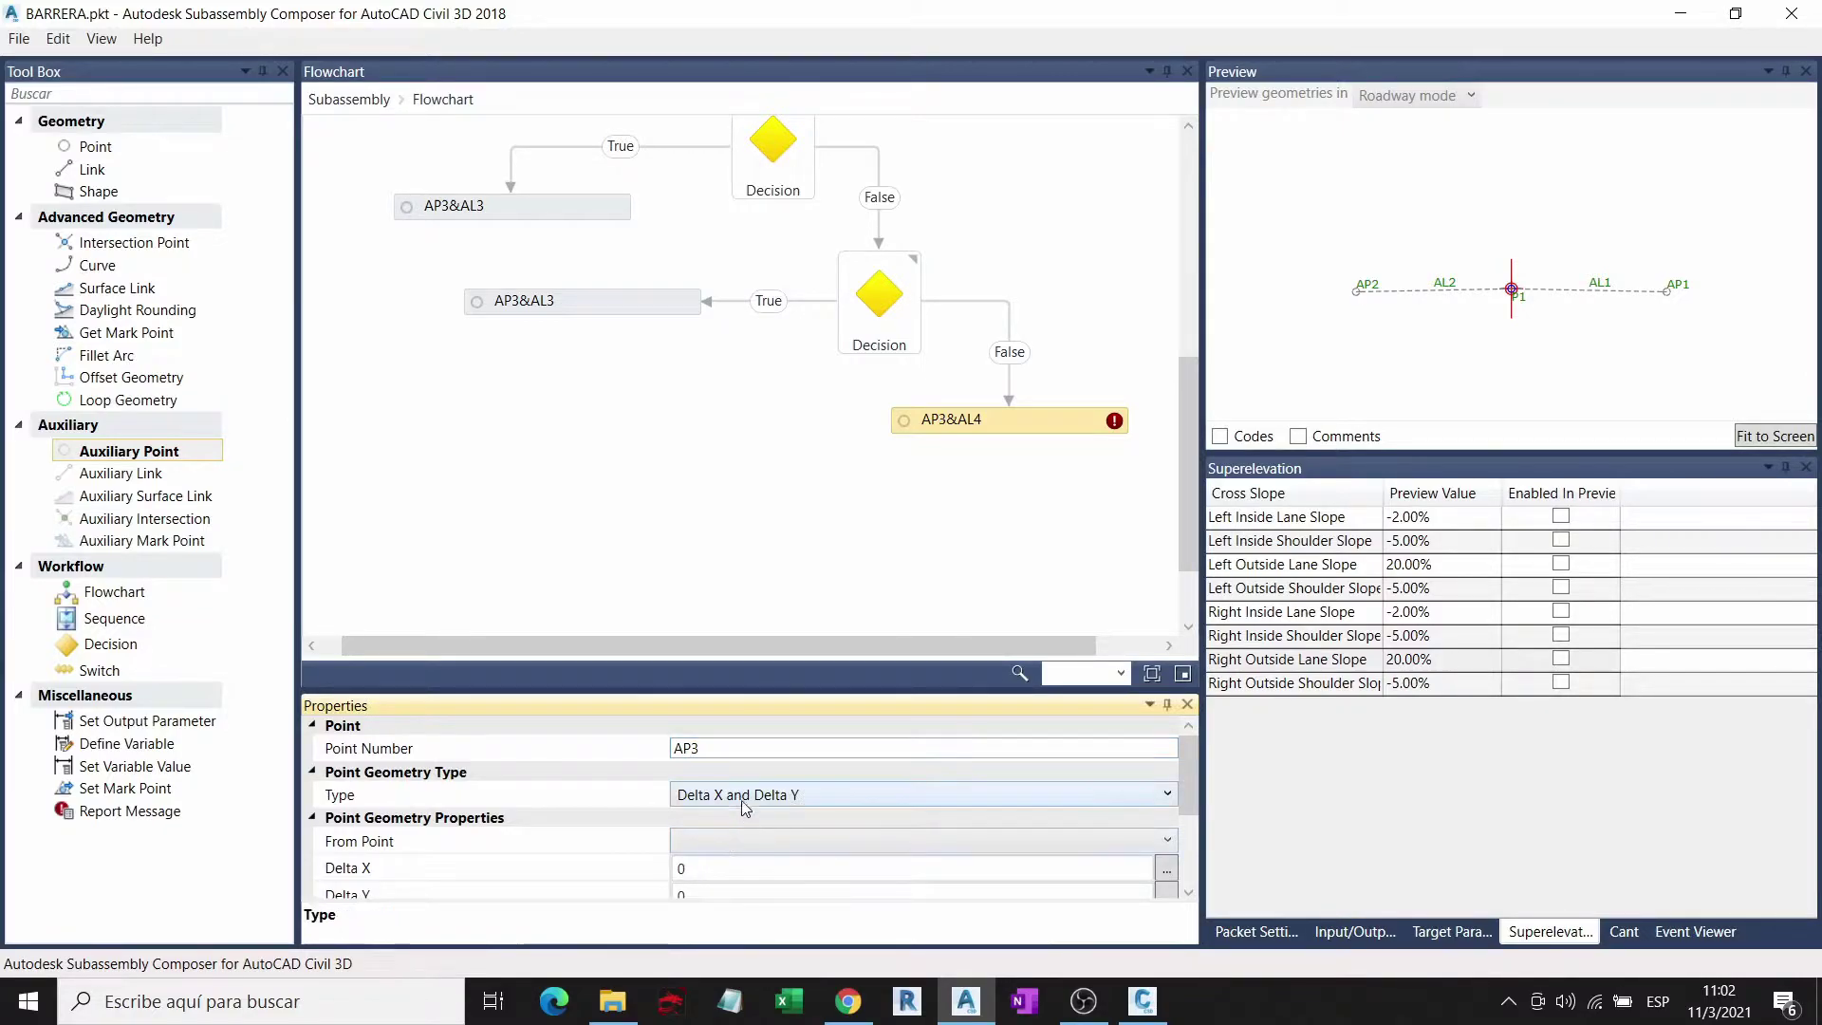
pyautogui.click(797, 864)
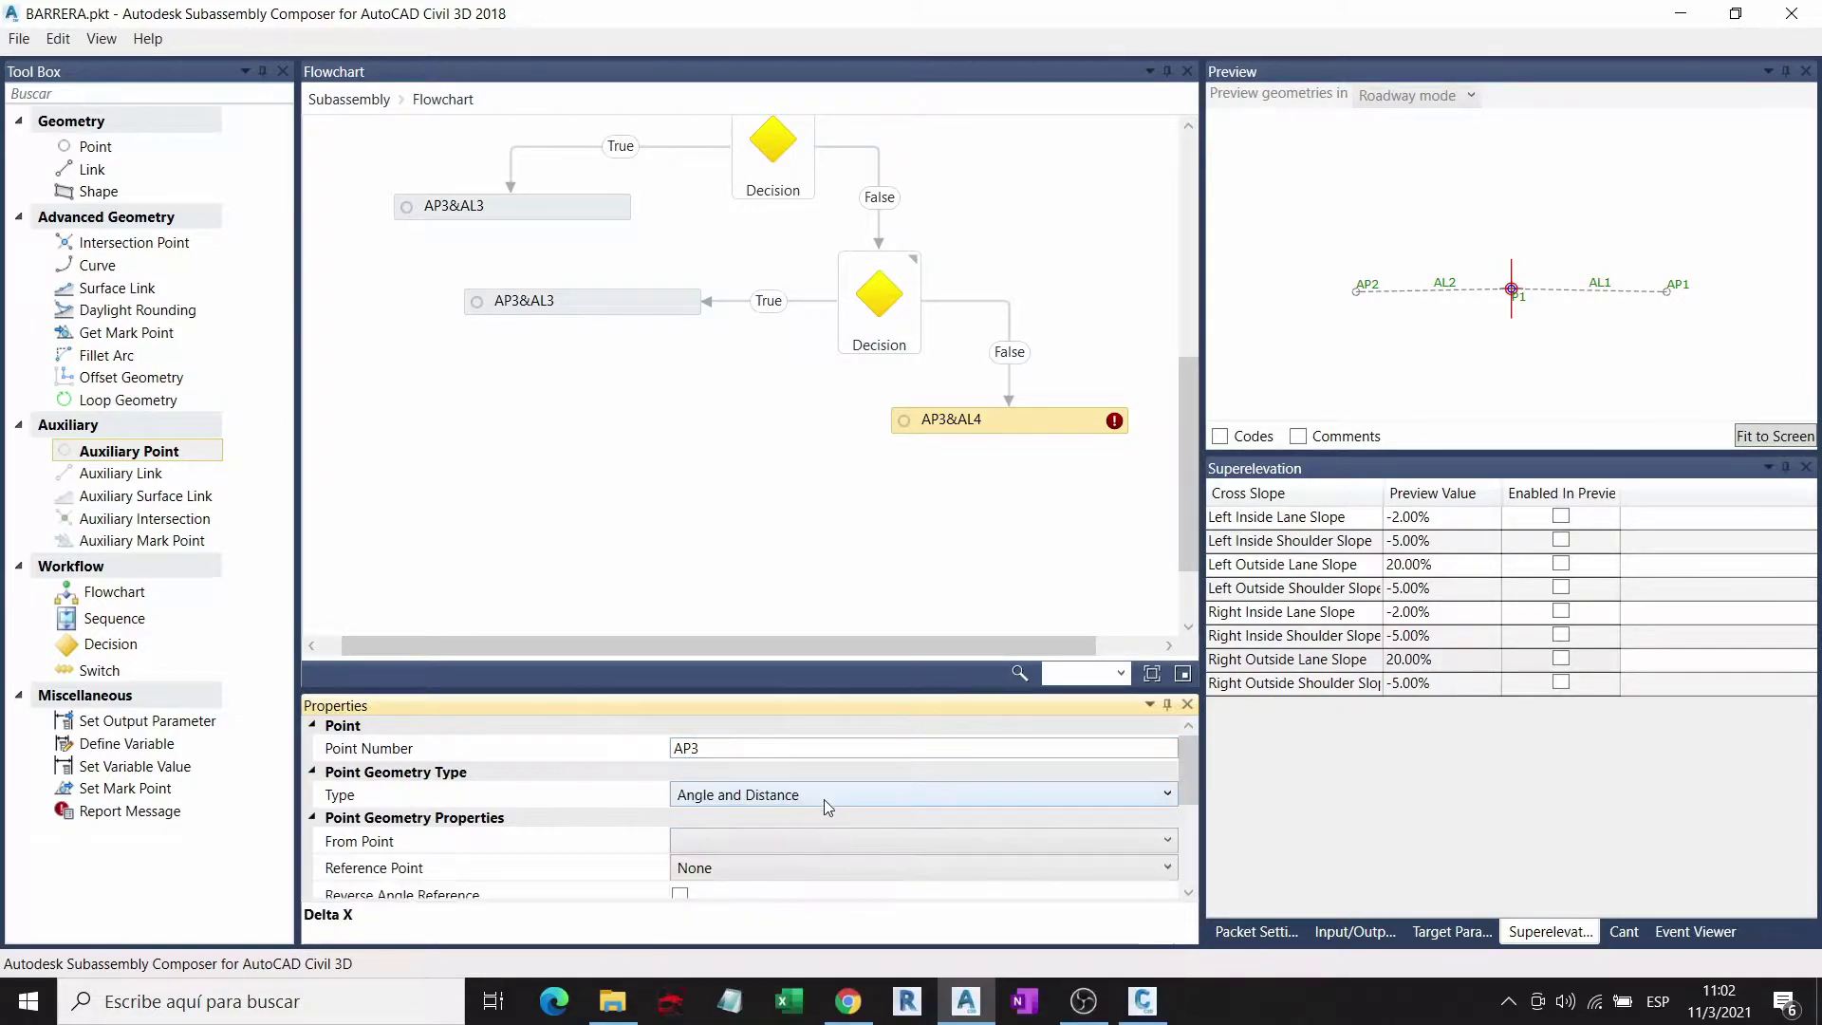
pyautogui.click(767, 845)
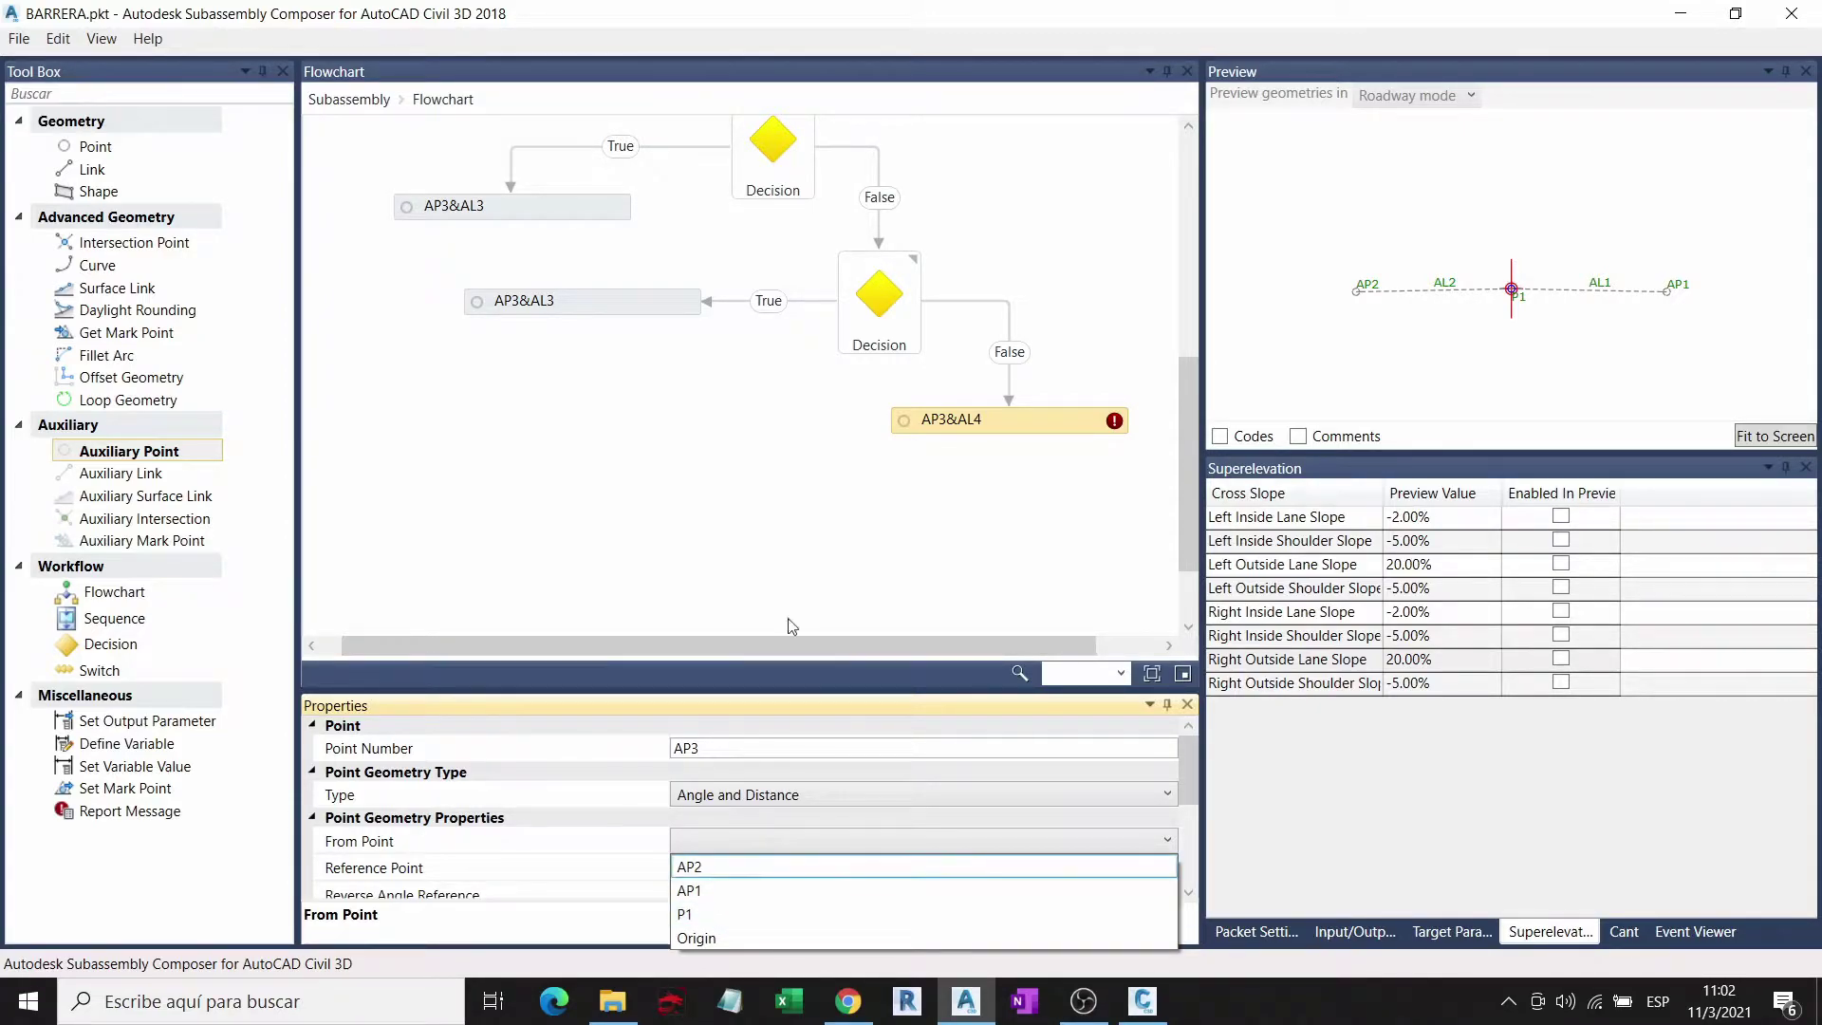
pyautogui.click(776, 522)
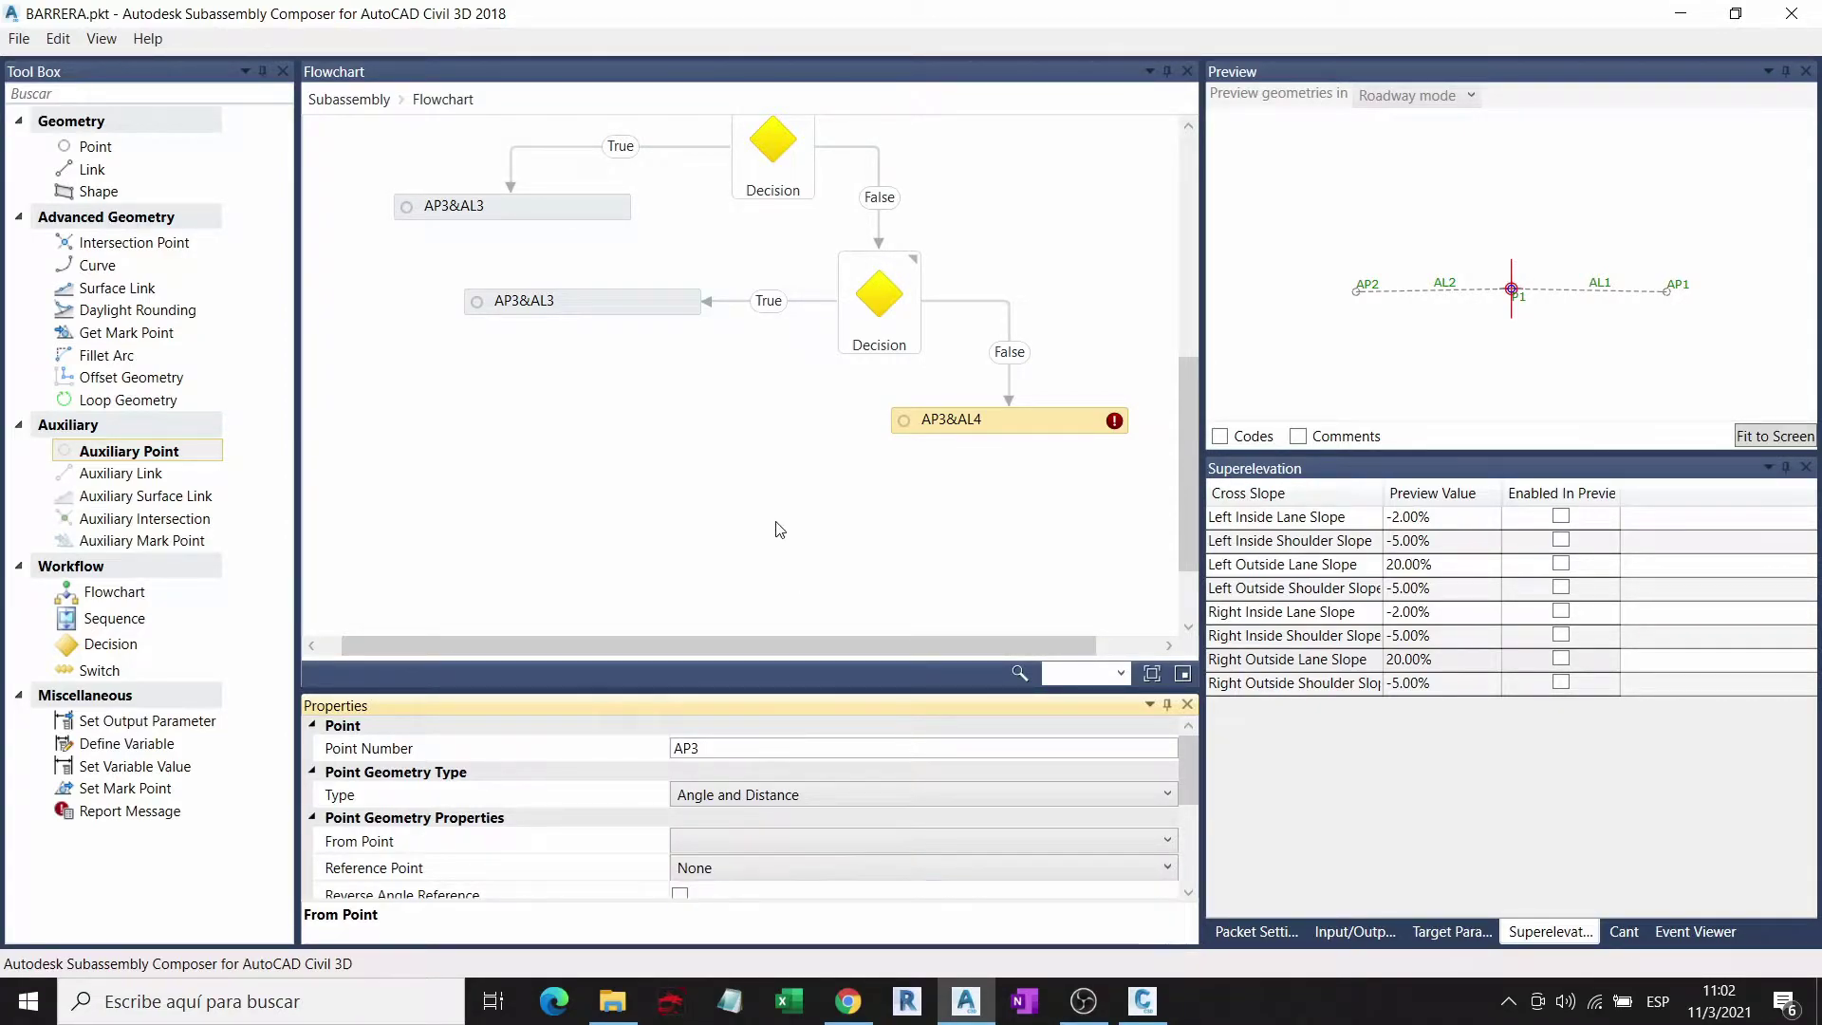
pyautogui.click(776, 795)
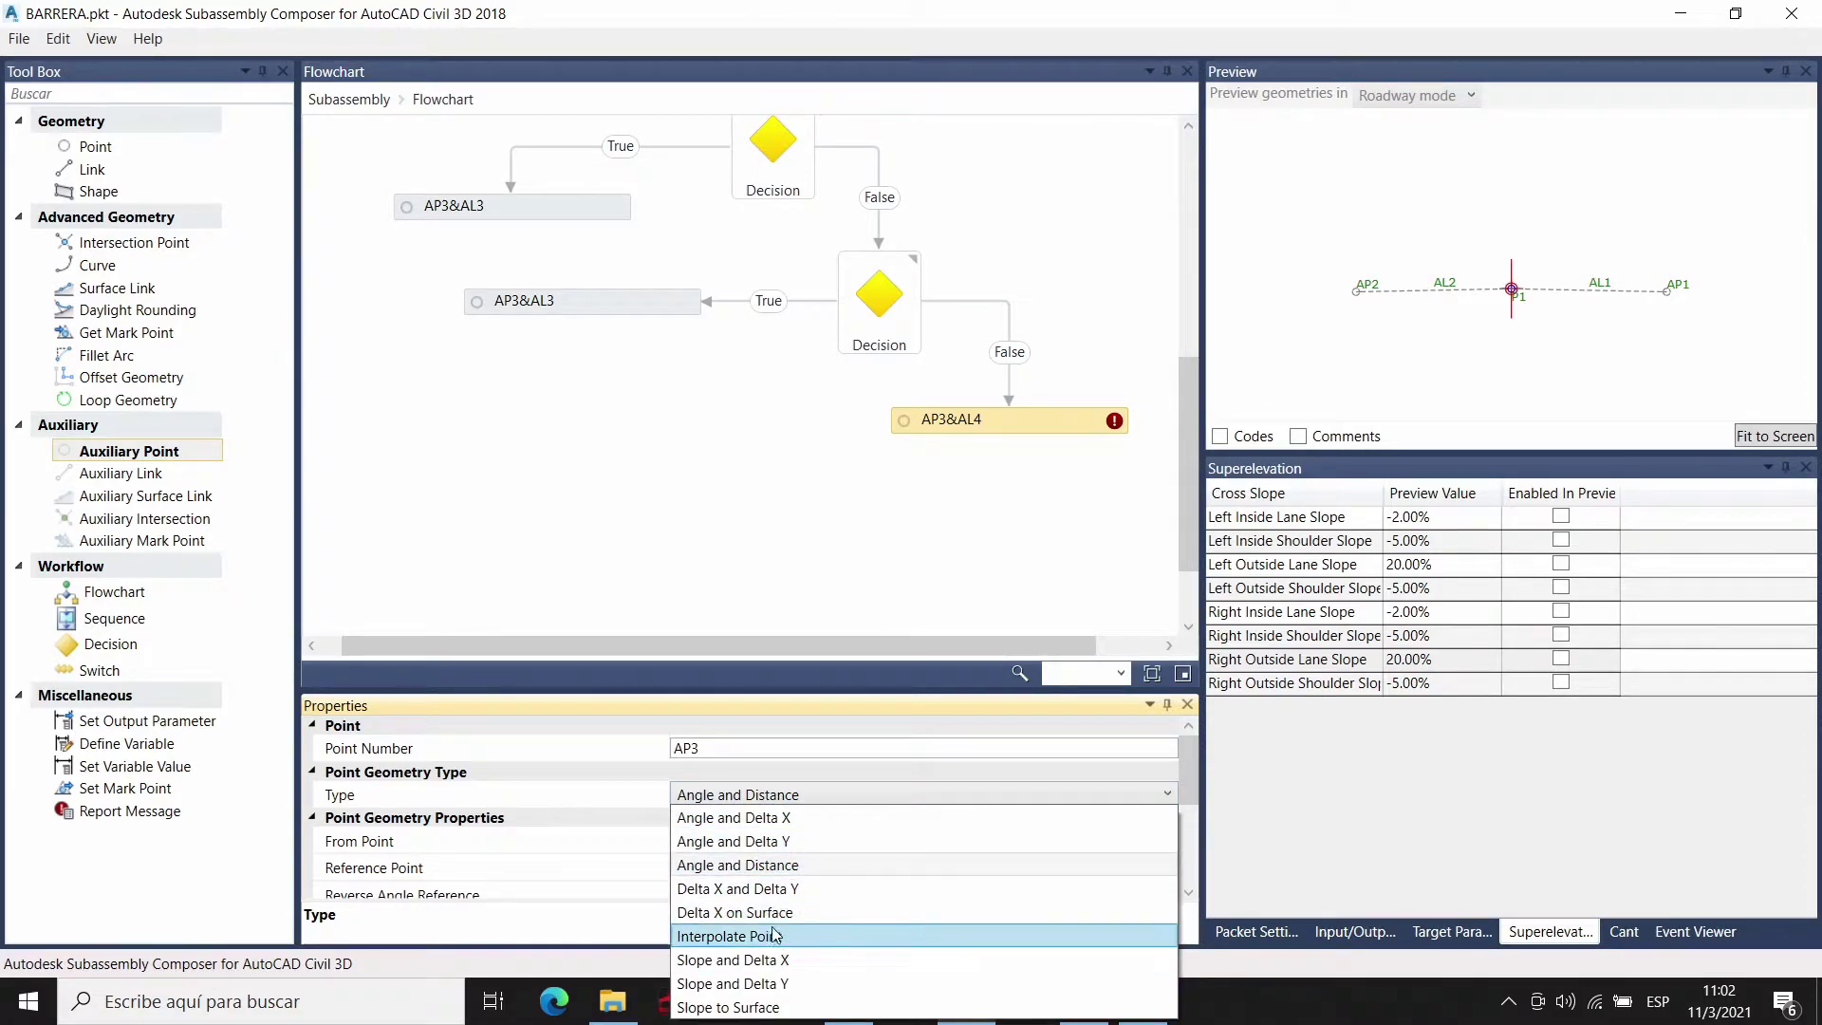
pyautogui.click(776, 888)
# Step: Measure AP3 from point P1 with a Delta Y of h1+h2
pyautogui.click(745, 847)
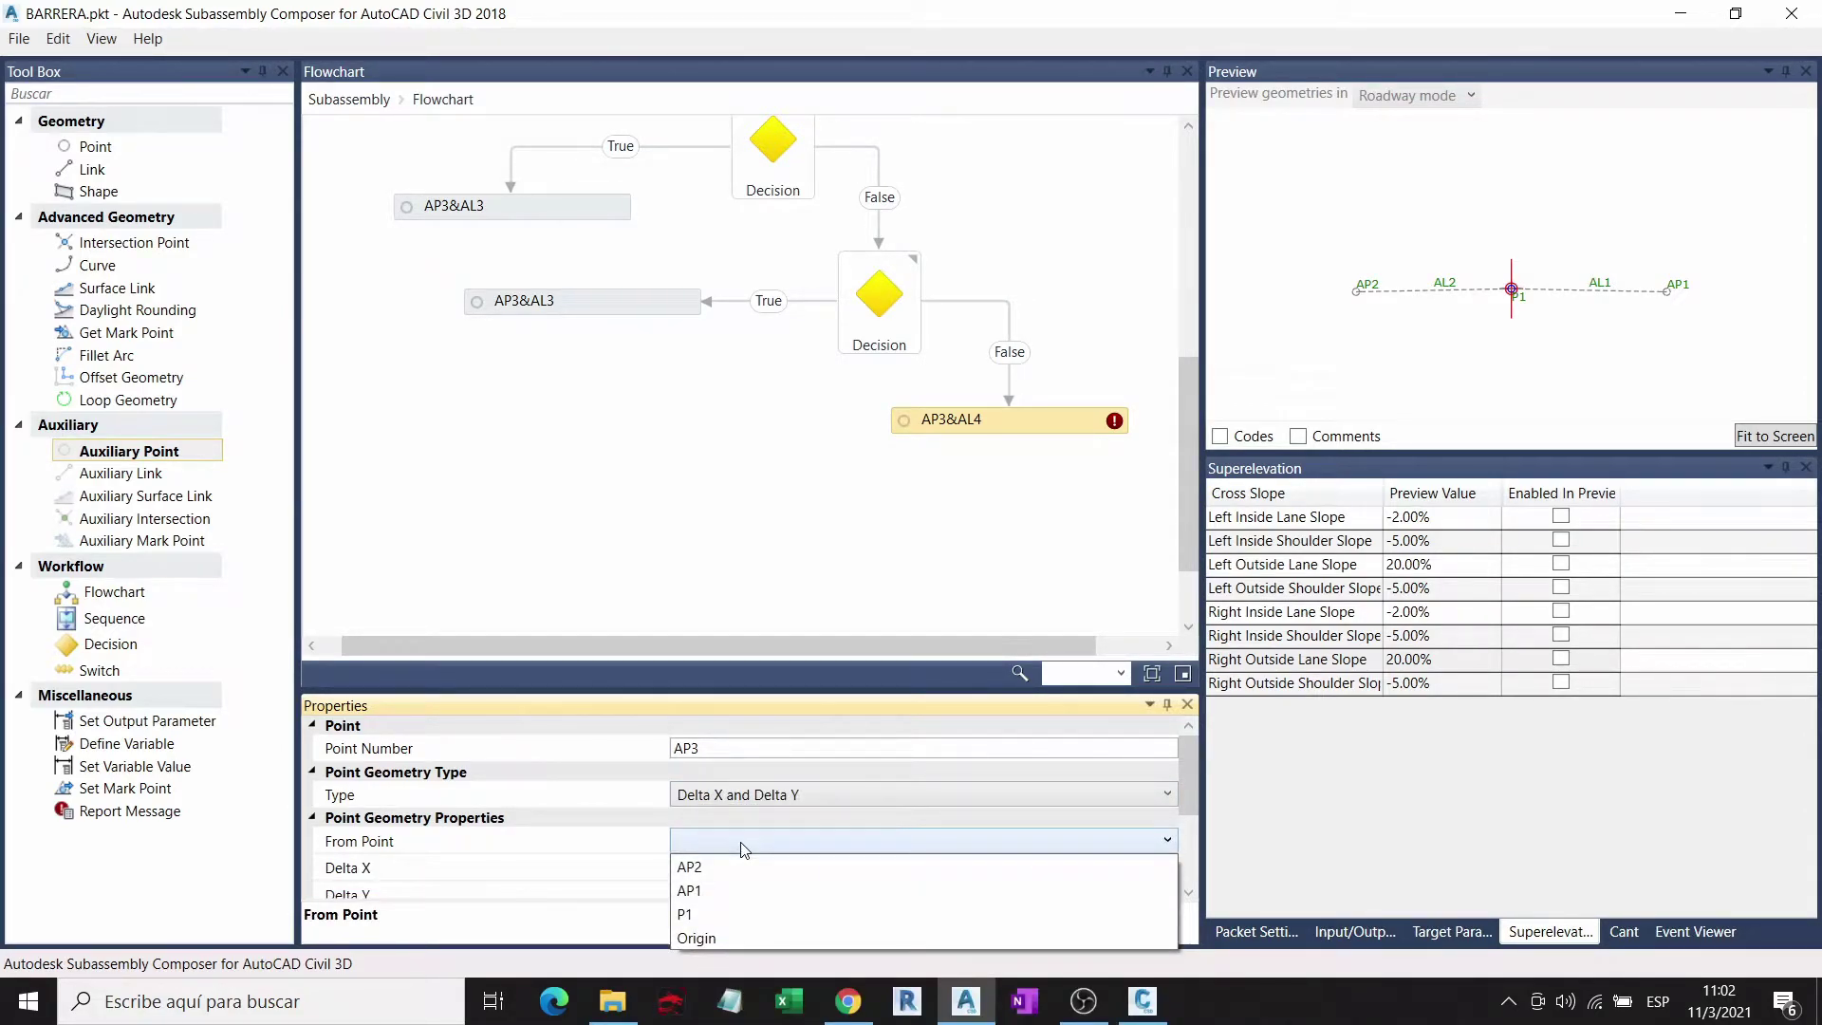
pyautogui.click(743, 841)
pyautogui.scroll(-2, 706, 820)
pyautogui.click(735, 783)
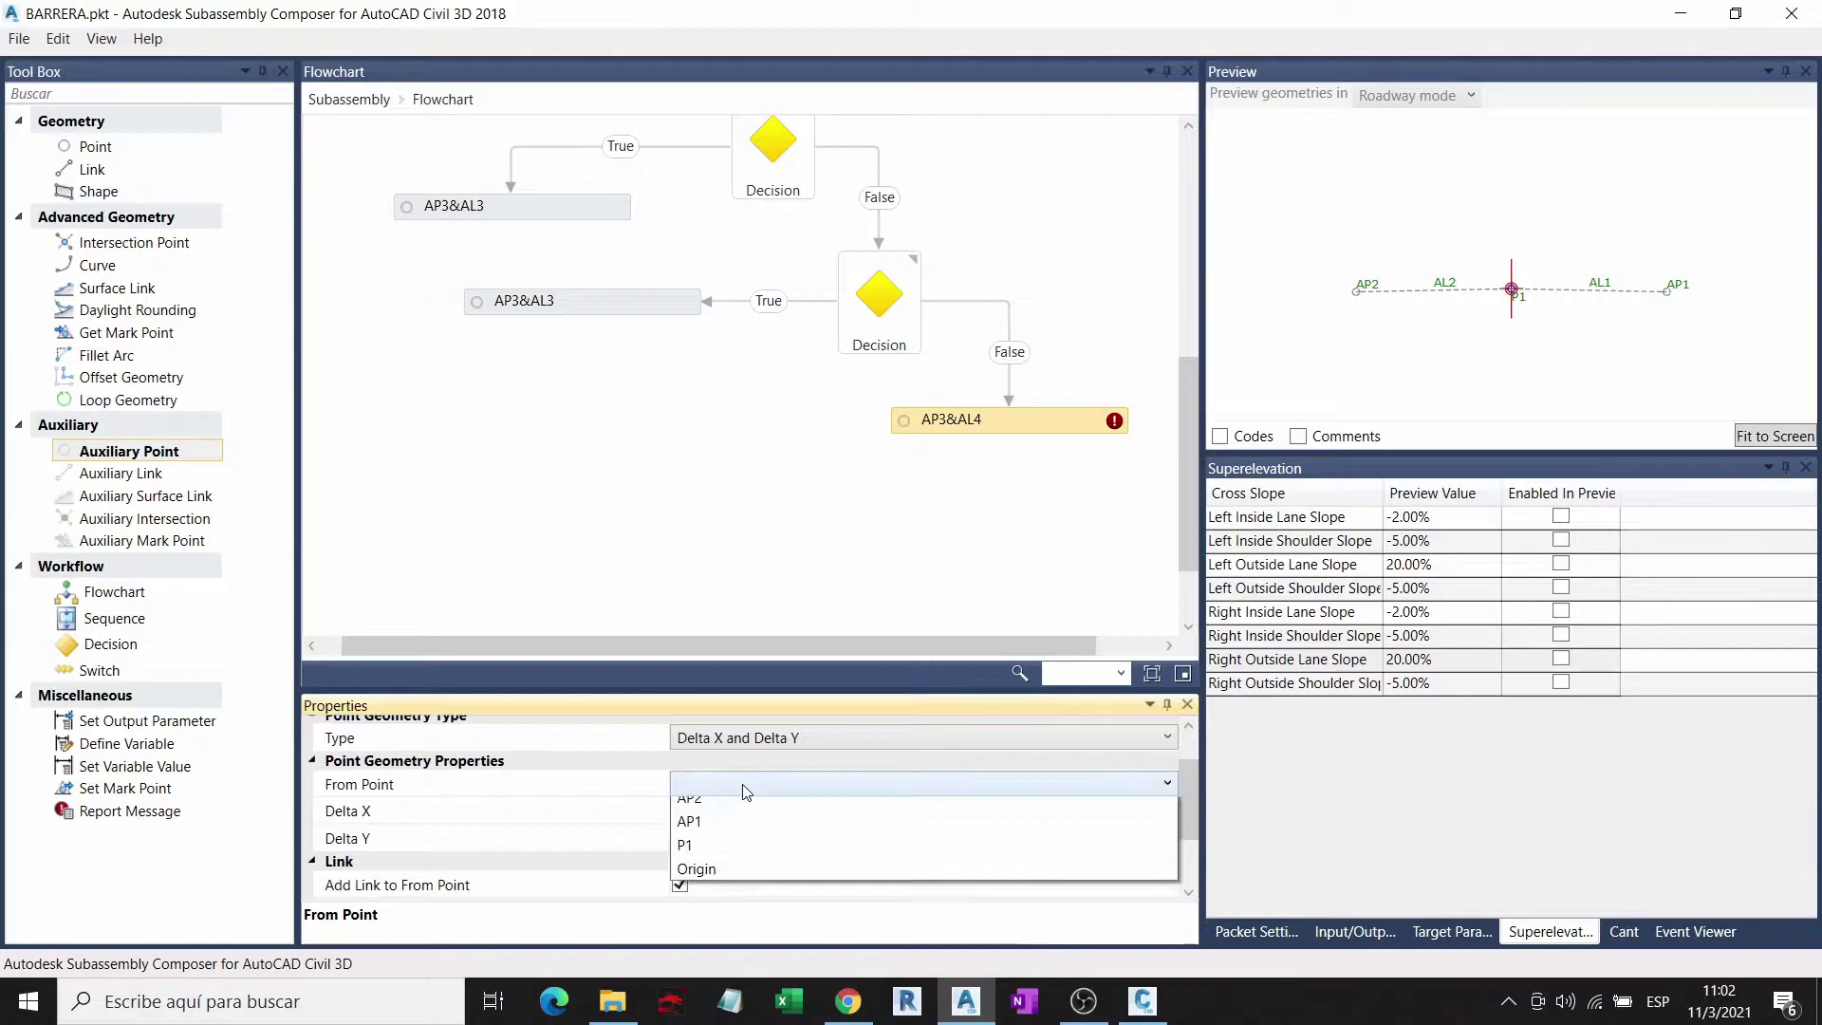
pyautogui.click(721, 856)
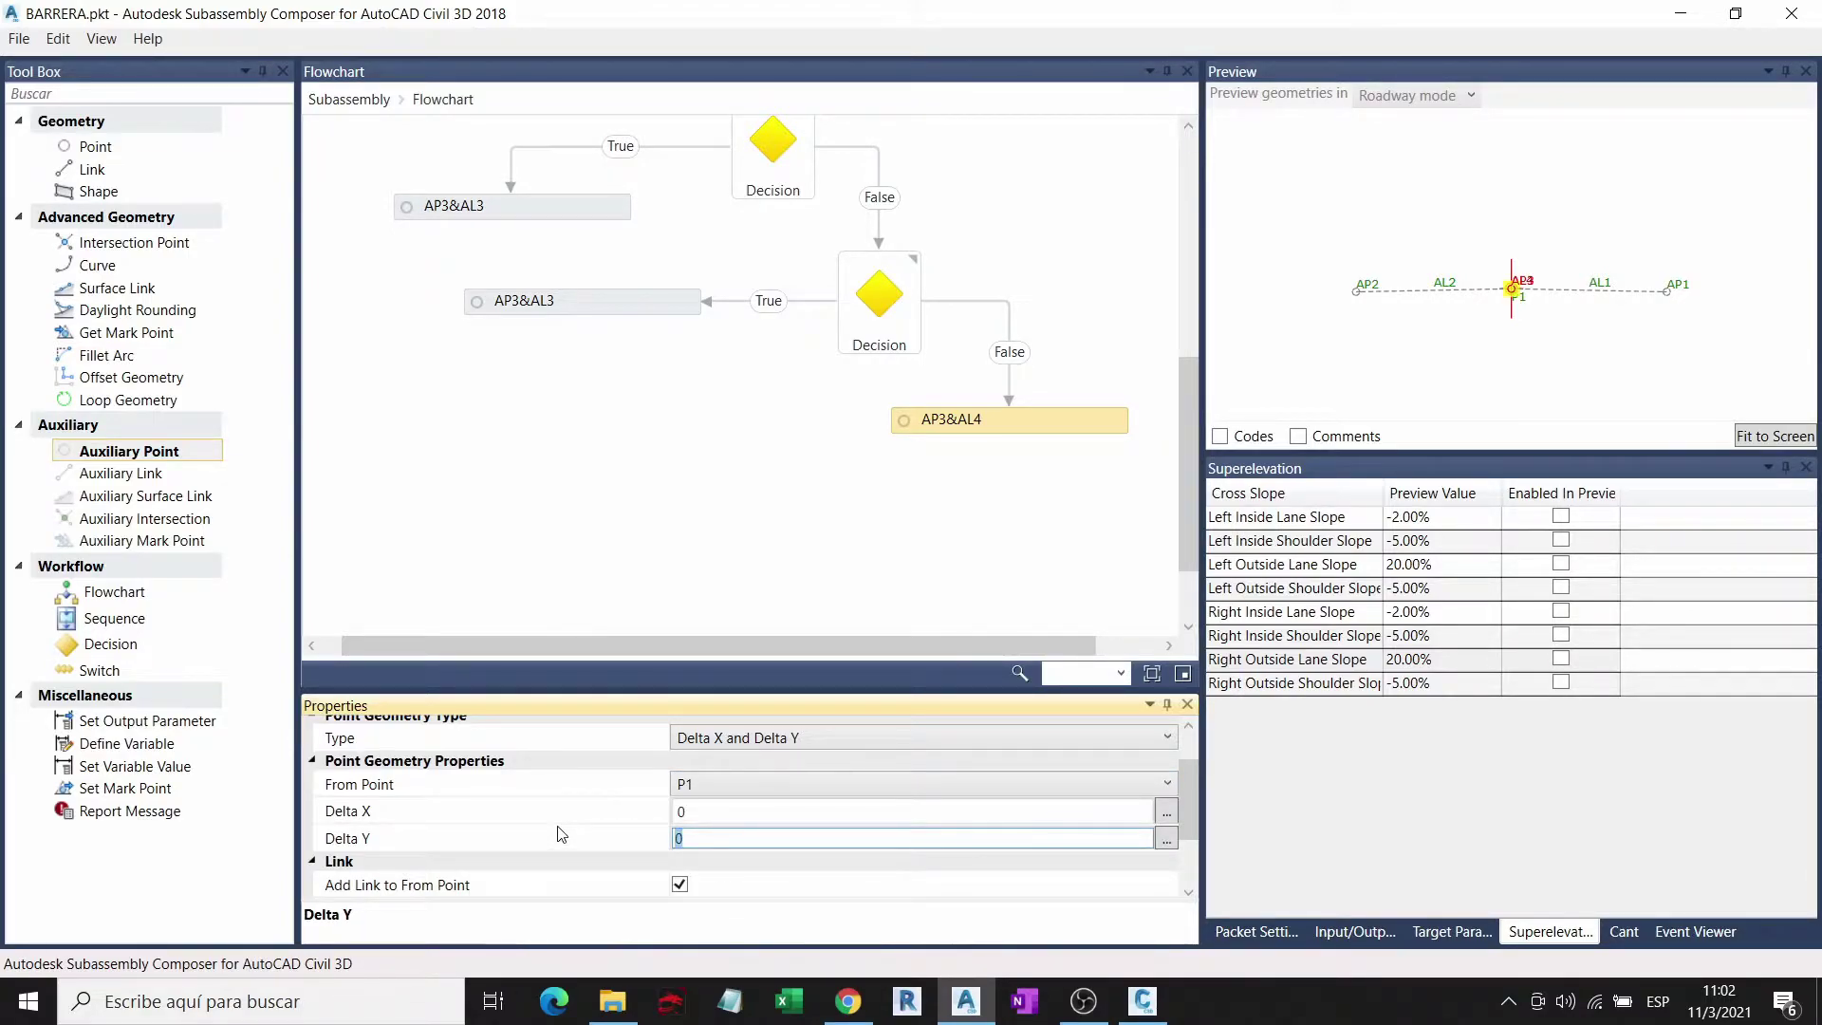
pyautogui.write('h1+')
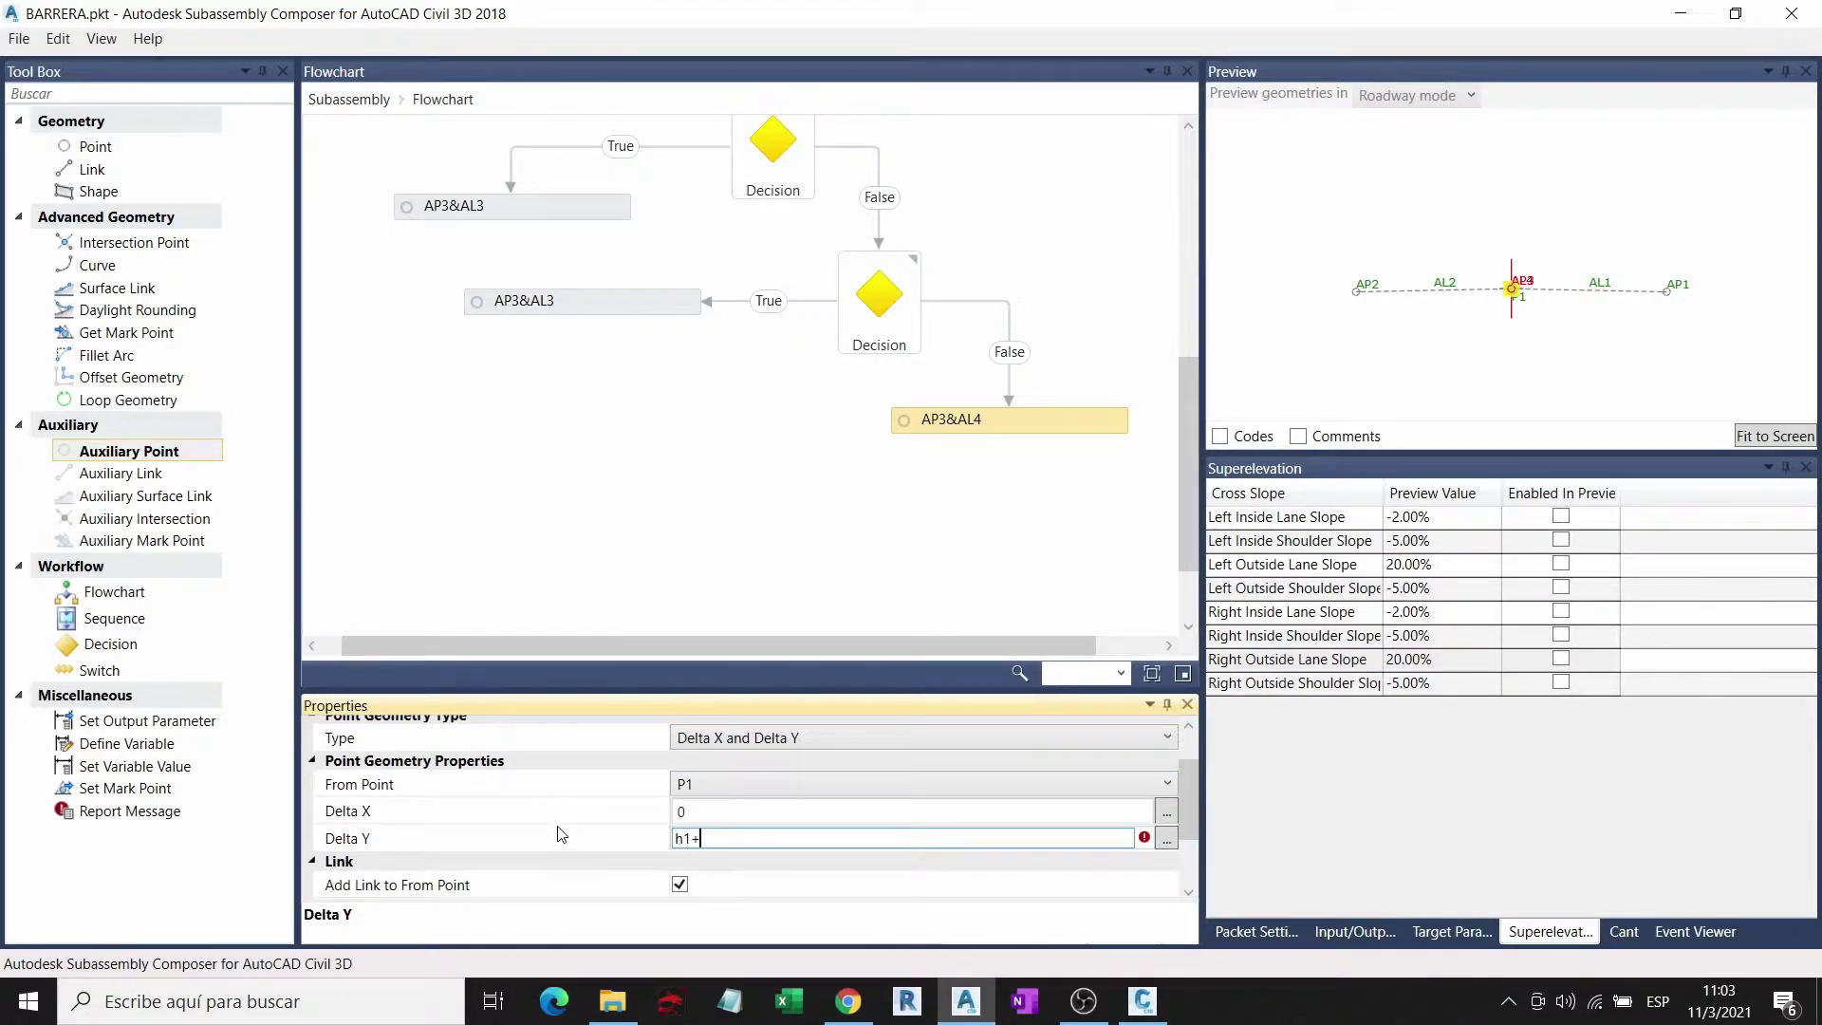
pyautogui.write('1')
pyautogui.click(788, 490)
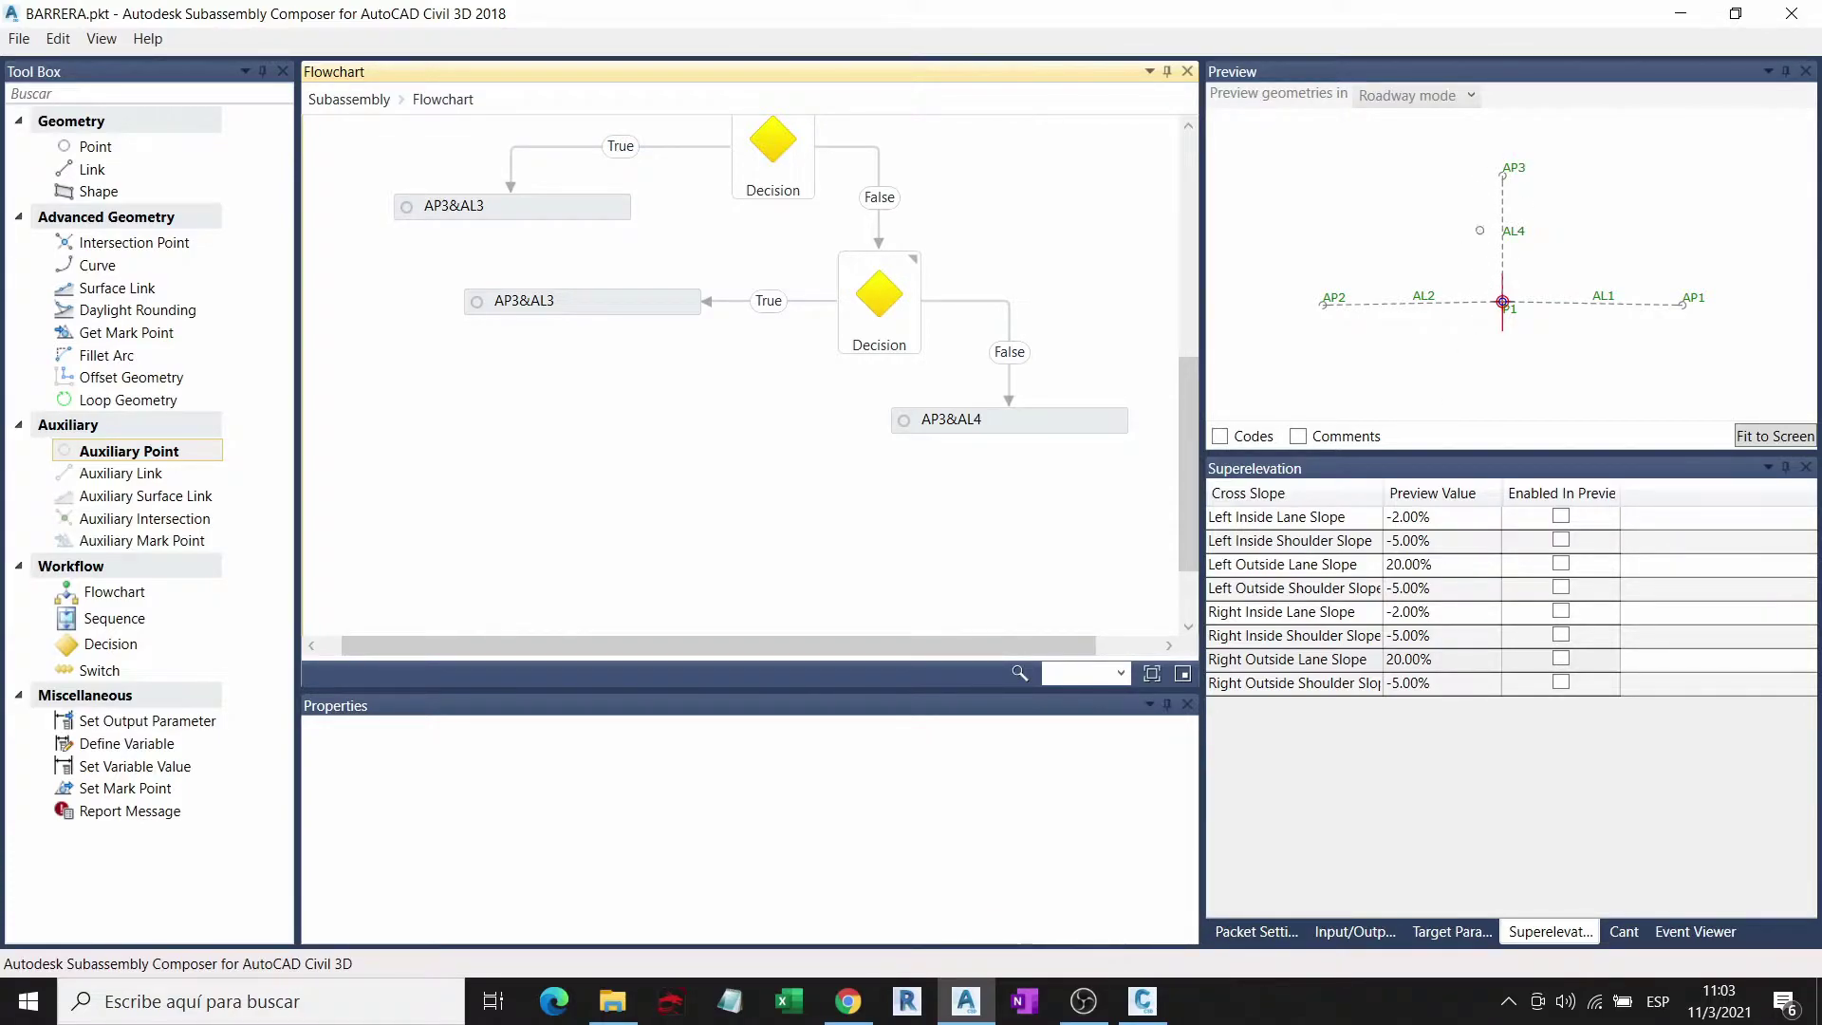
# Step: Rename the point's link to AL3
pyautogui.click(1049, 418)
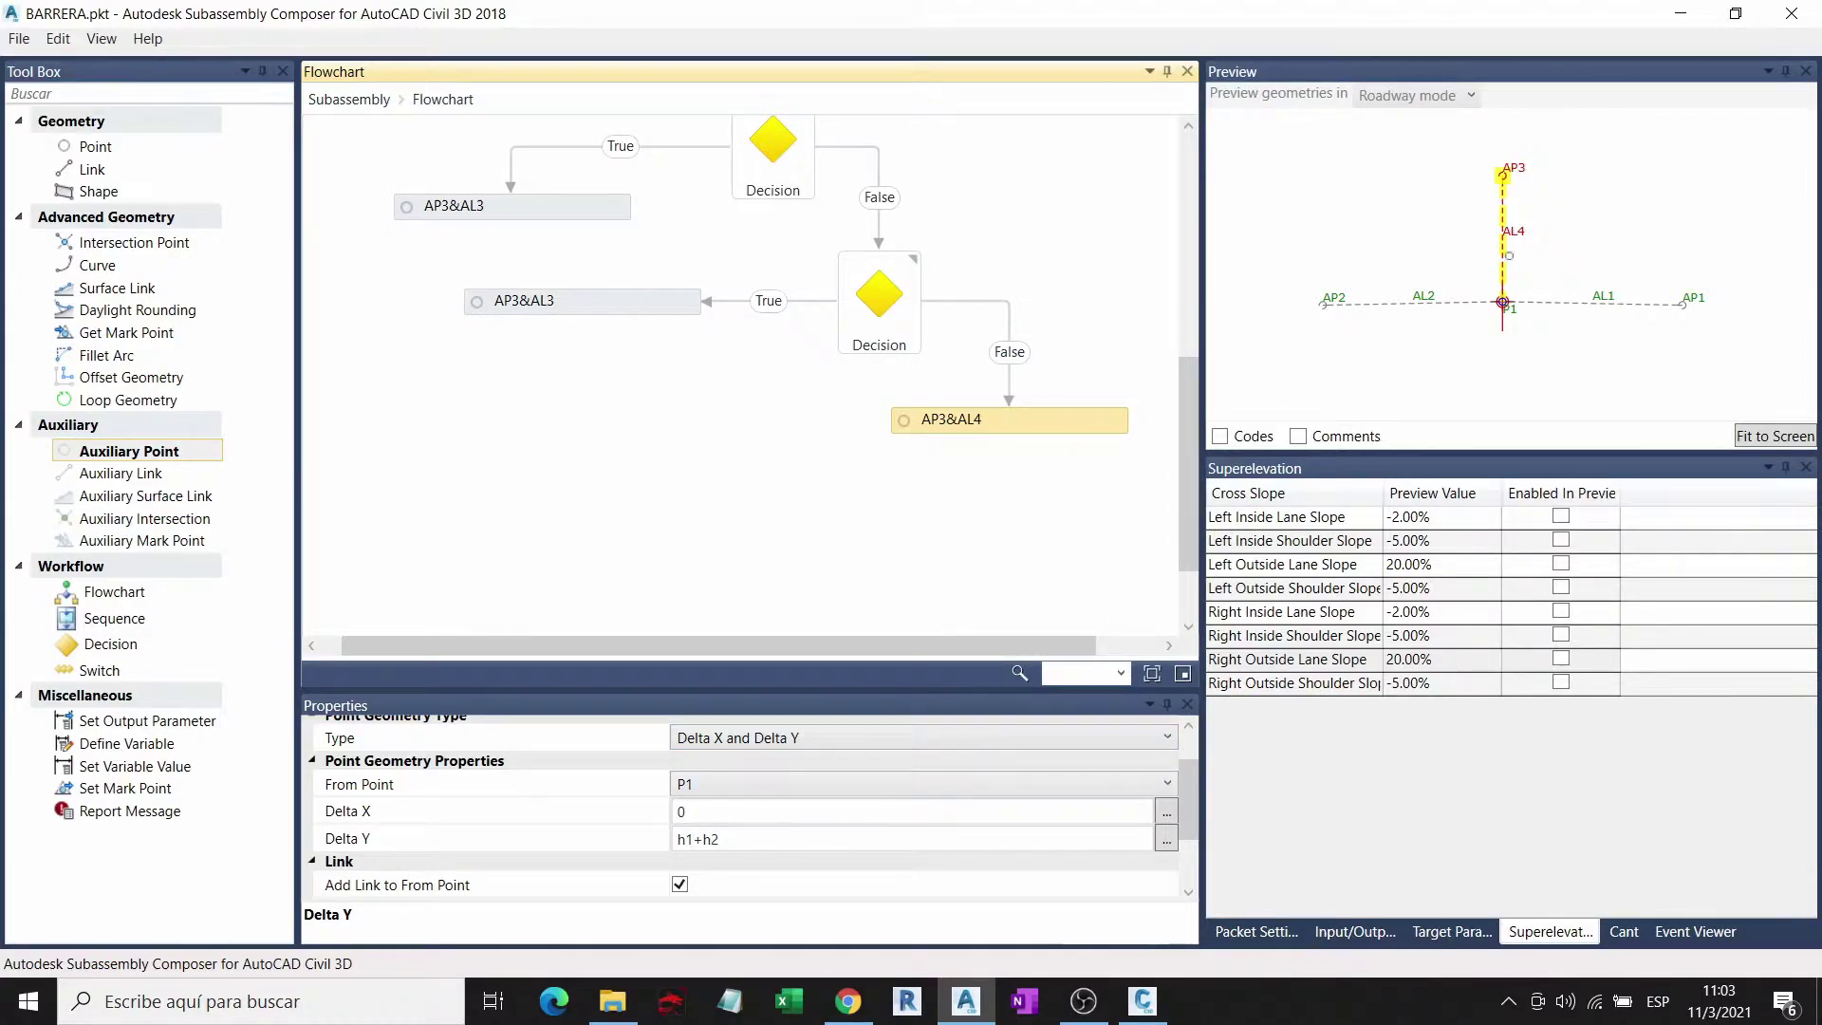
pyautogui.scroll(-2, 743, 856)
pyautogui.click(722, 814)
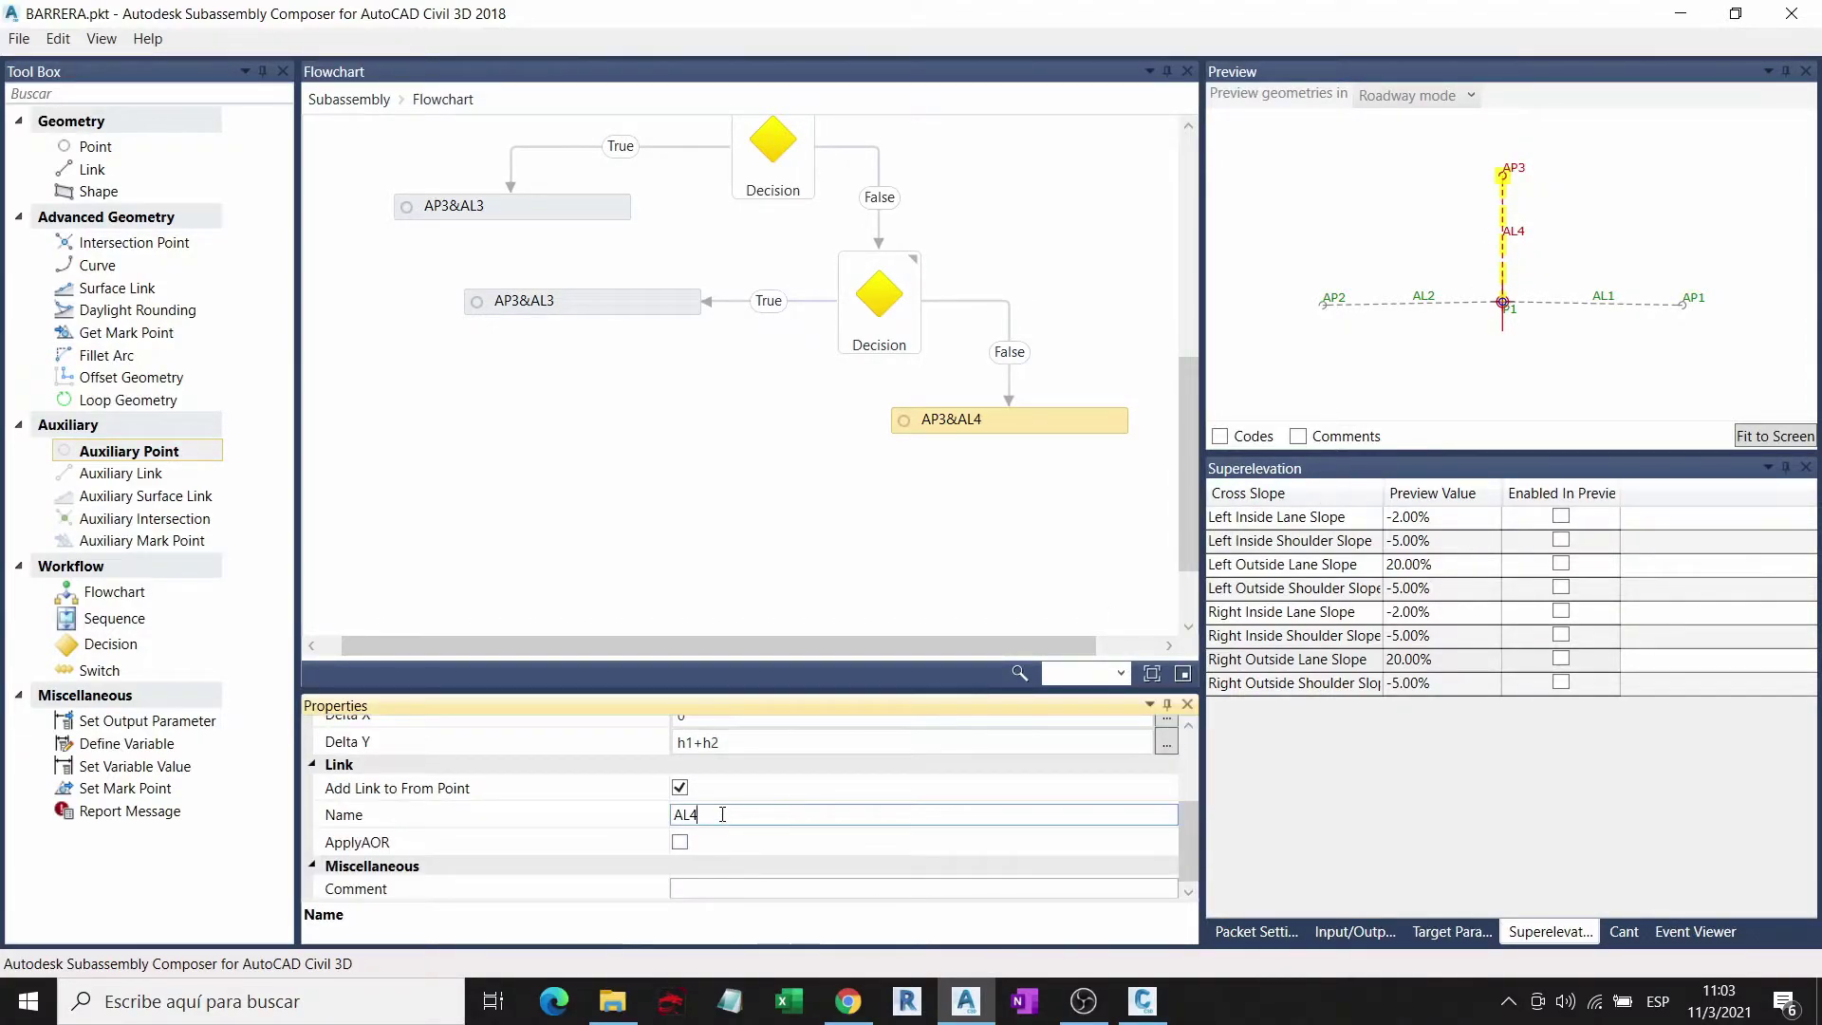
pyautogui.click(707, 489)
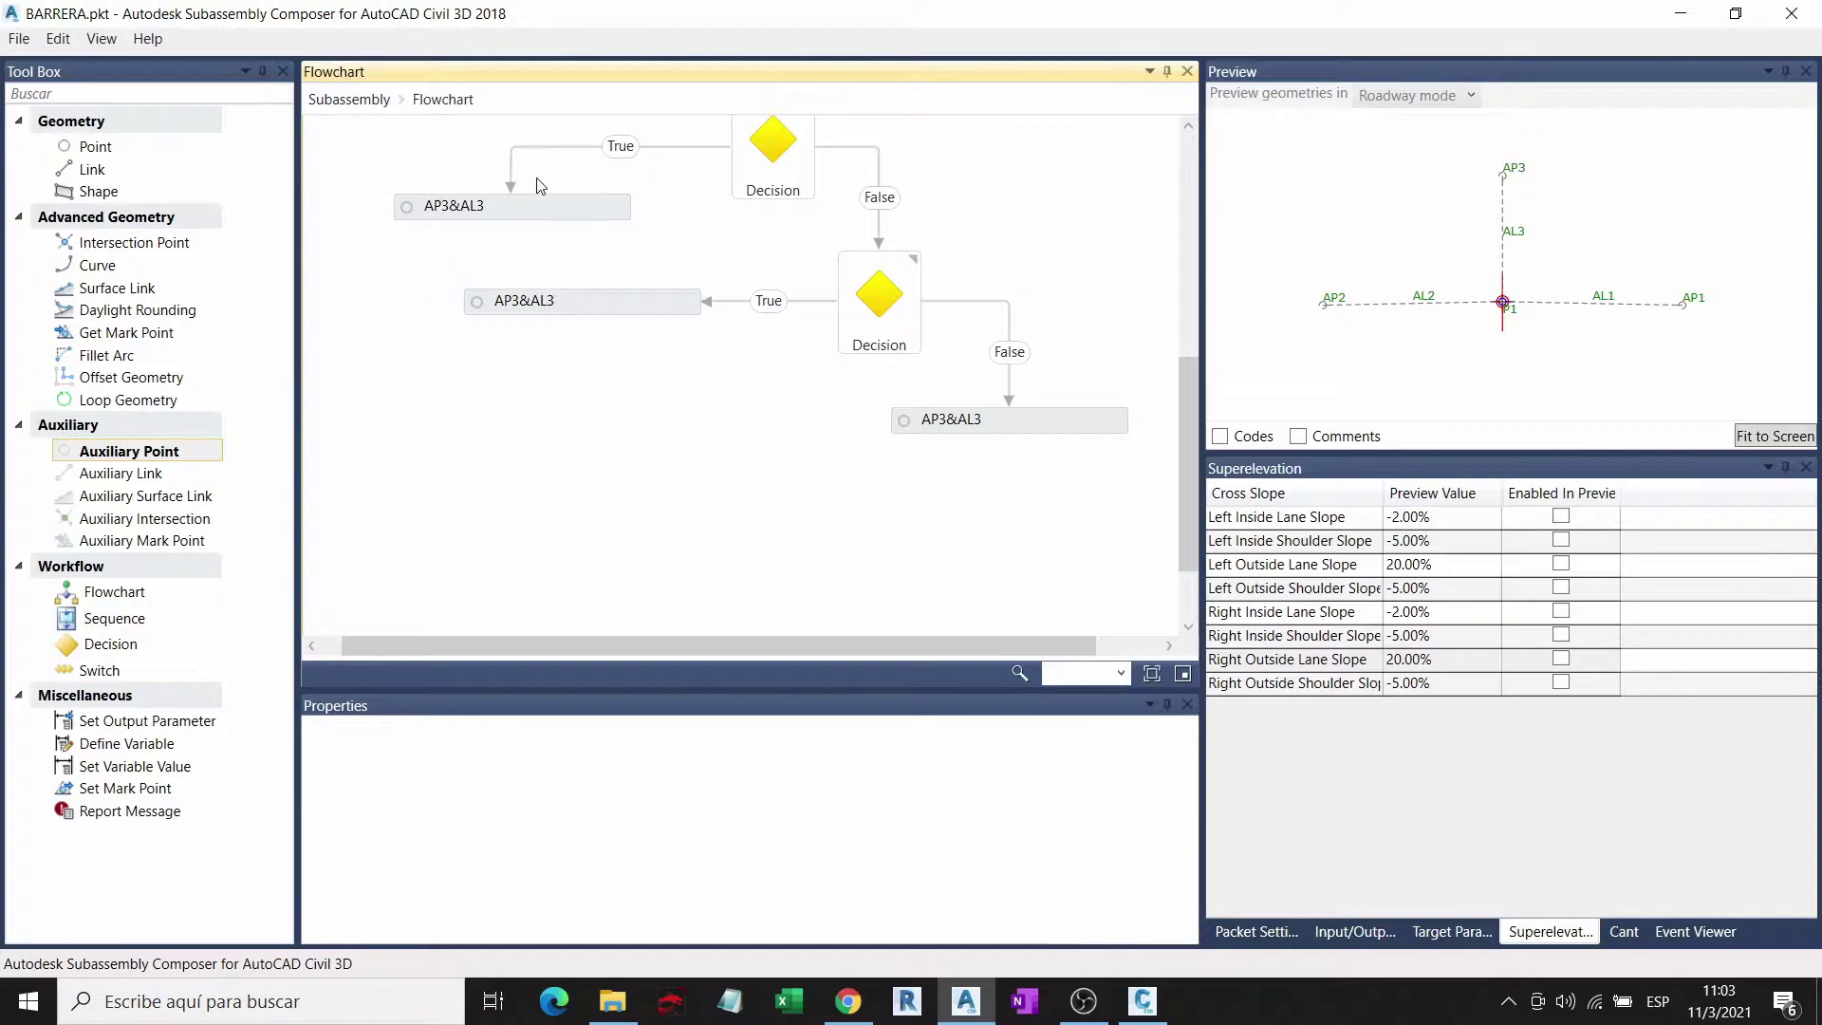
# Step: Inspect the upper, middle and lower AP3&AL3 steps and their properties
pyautogui.click(545, 205)
pyautogui.click(612, 302)
pyautogui.click(1125, 419)
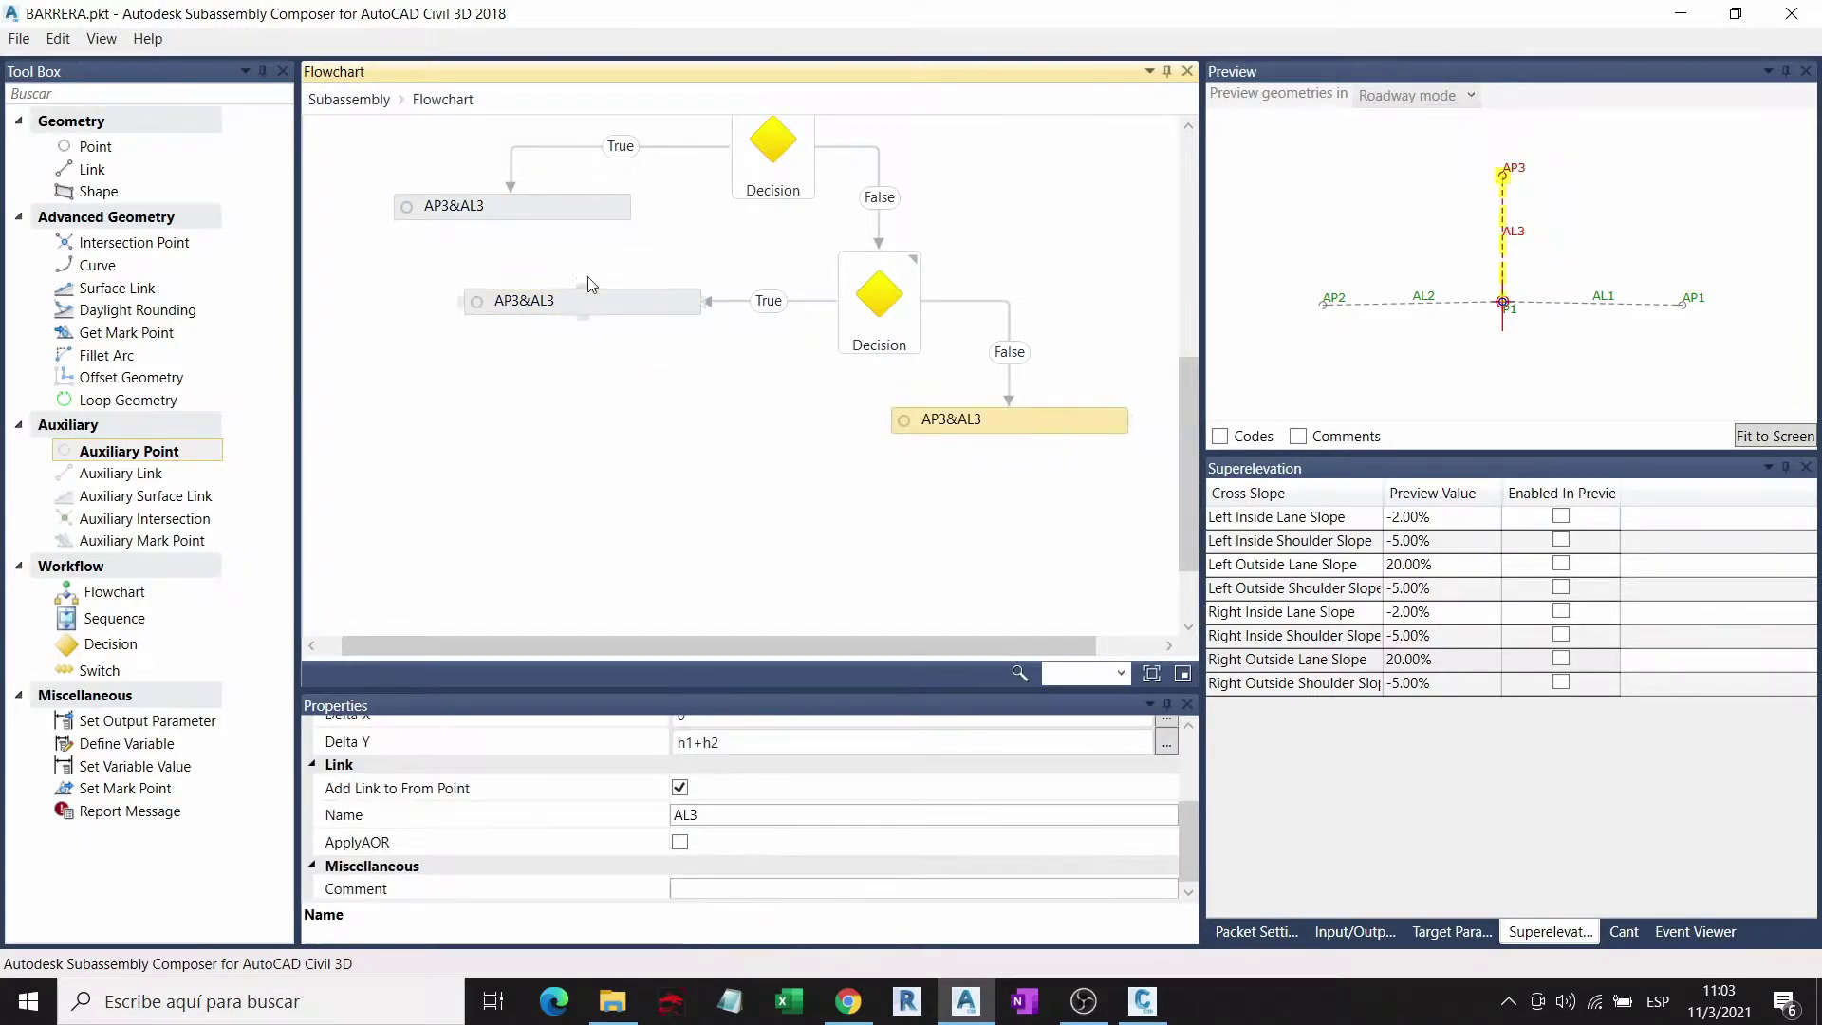
pyautogui.scroll(-1, 721, 360)
pyautogui.scroll(-1, 866, 426)
pyautogui.scroll(1, 865, 531)
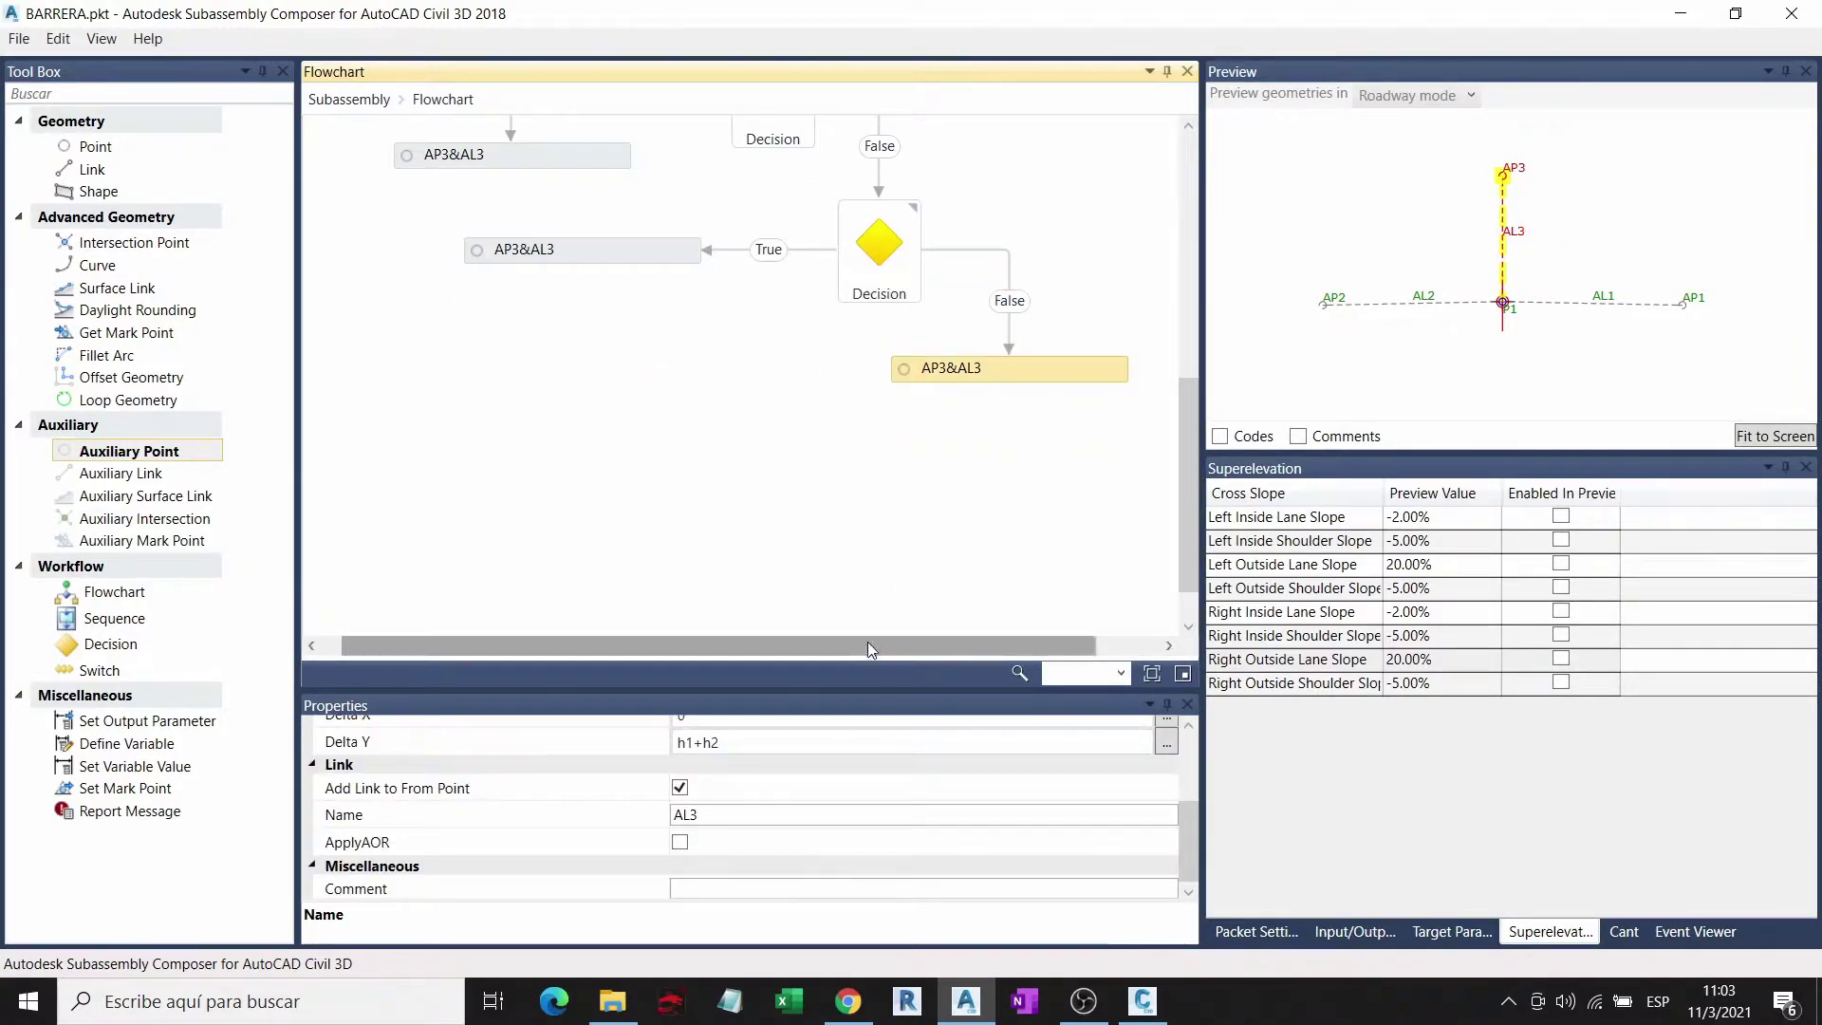
pyautogui.scroll(2, 879, 409)
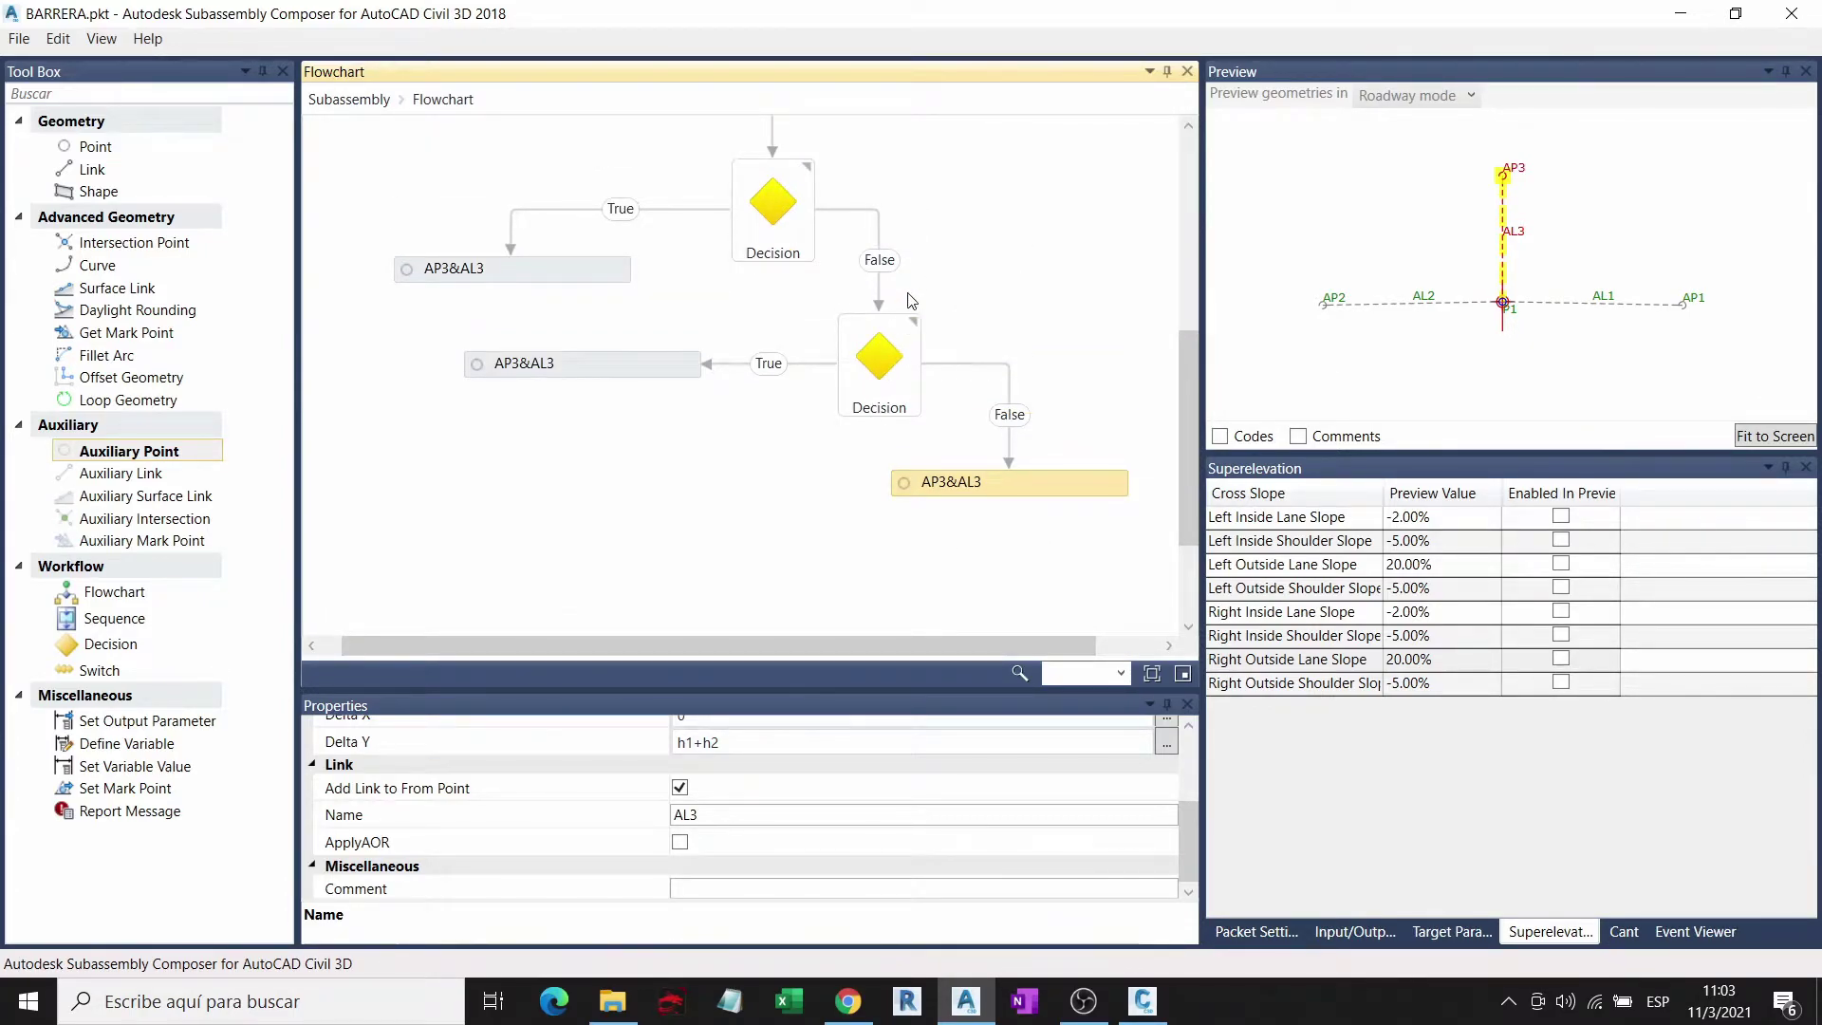
pyautogui.scroll(-1, 906, 304)
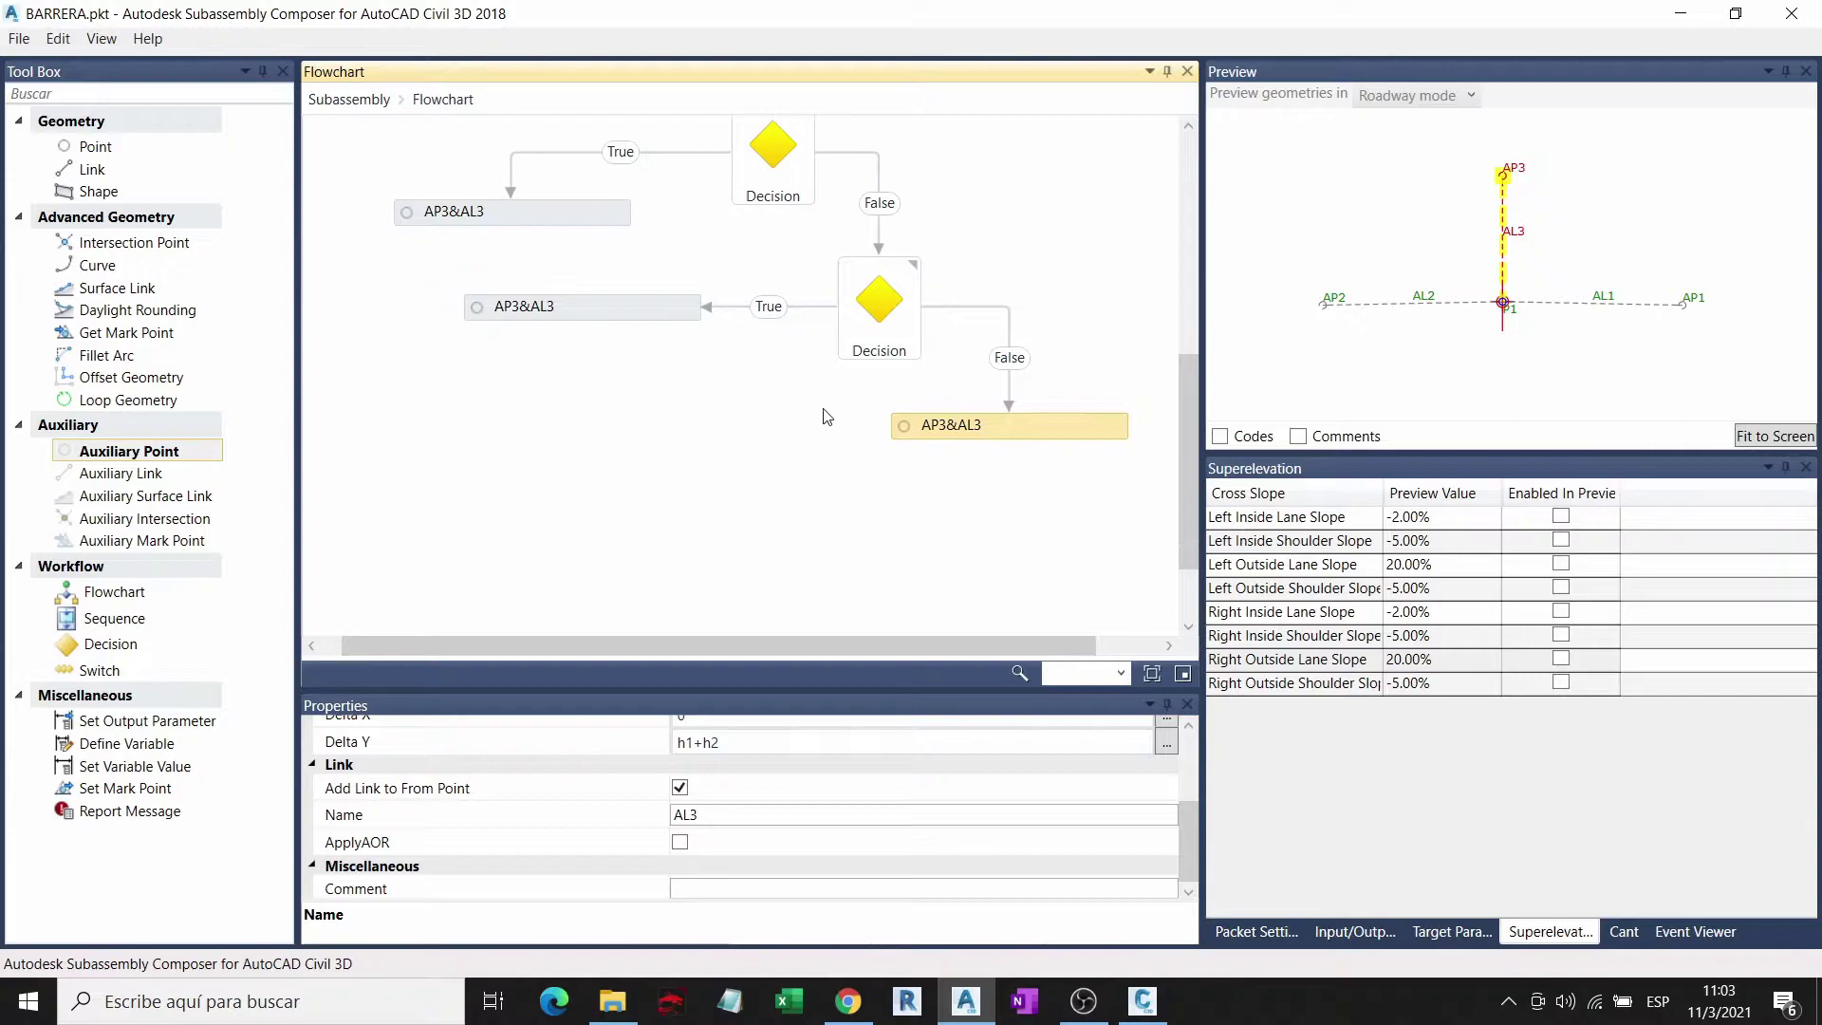
pyautogui.scroll(-2, 875, 343)
pyautogui.scroll(2, 875, 344)
pyautogui.scroll(4, 874, 343)
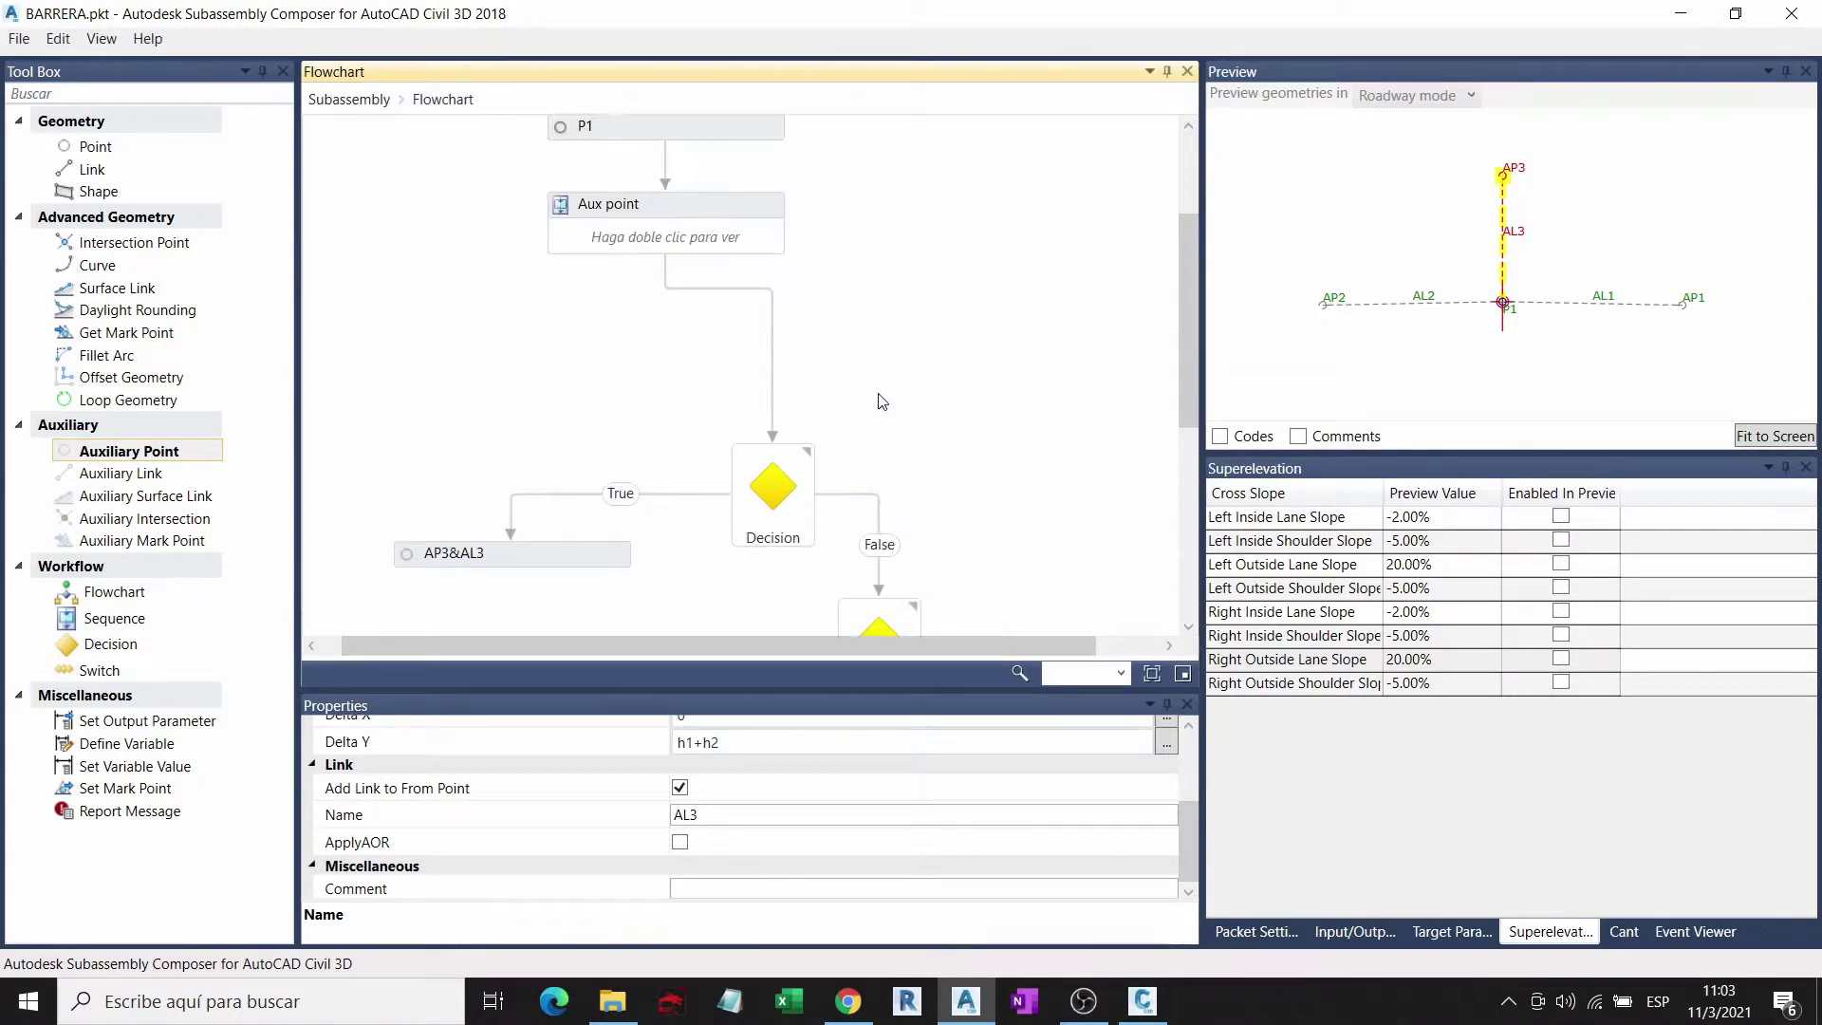
pyautogui.scroll(5, 854, 323)
pyautogui.scroll(-6, 798, 281)
pyautogui.scroll(-2, 842, 347)
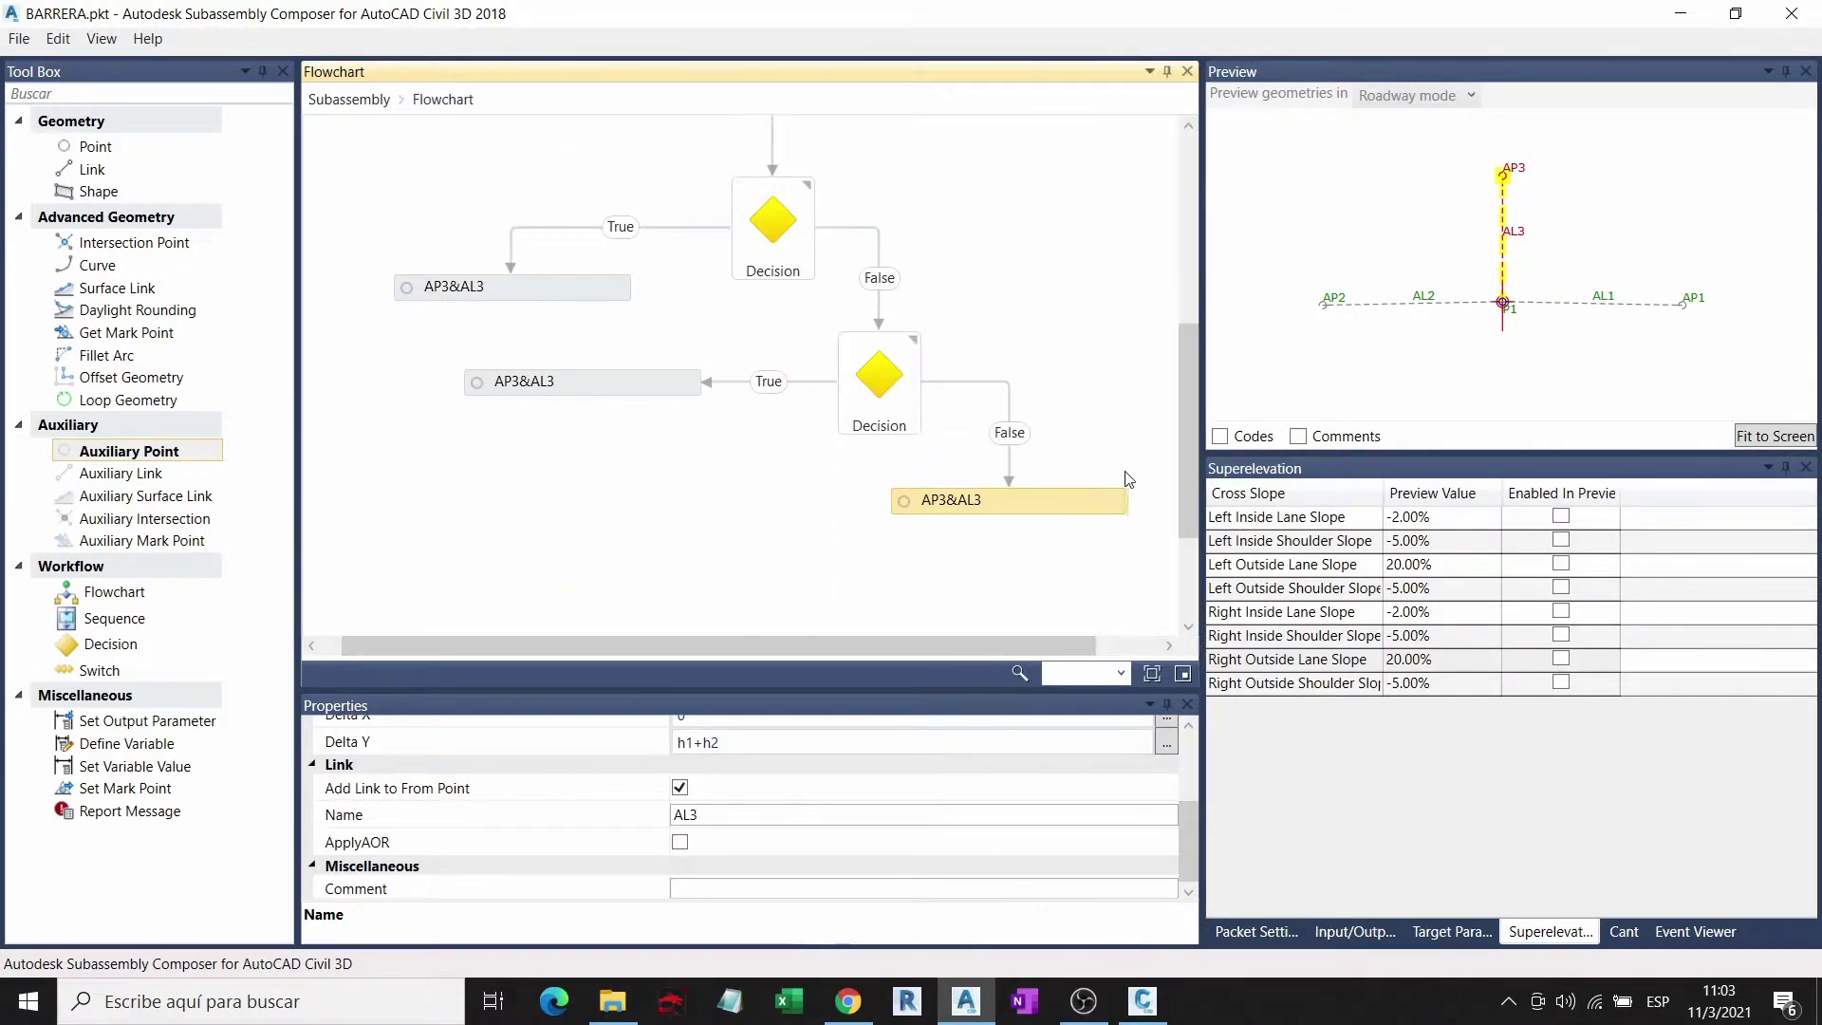
pyautogui.scroll(-3, 1075, 515)
# Step: Place a Sequence step below the bottom AP3&AL3 point
pyautogui.moveTo(1032, 653); pyautogui.dragTo(1091, 653)
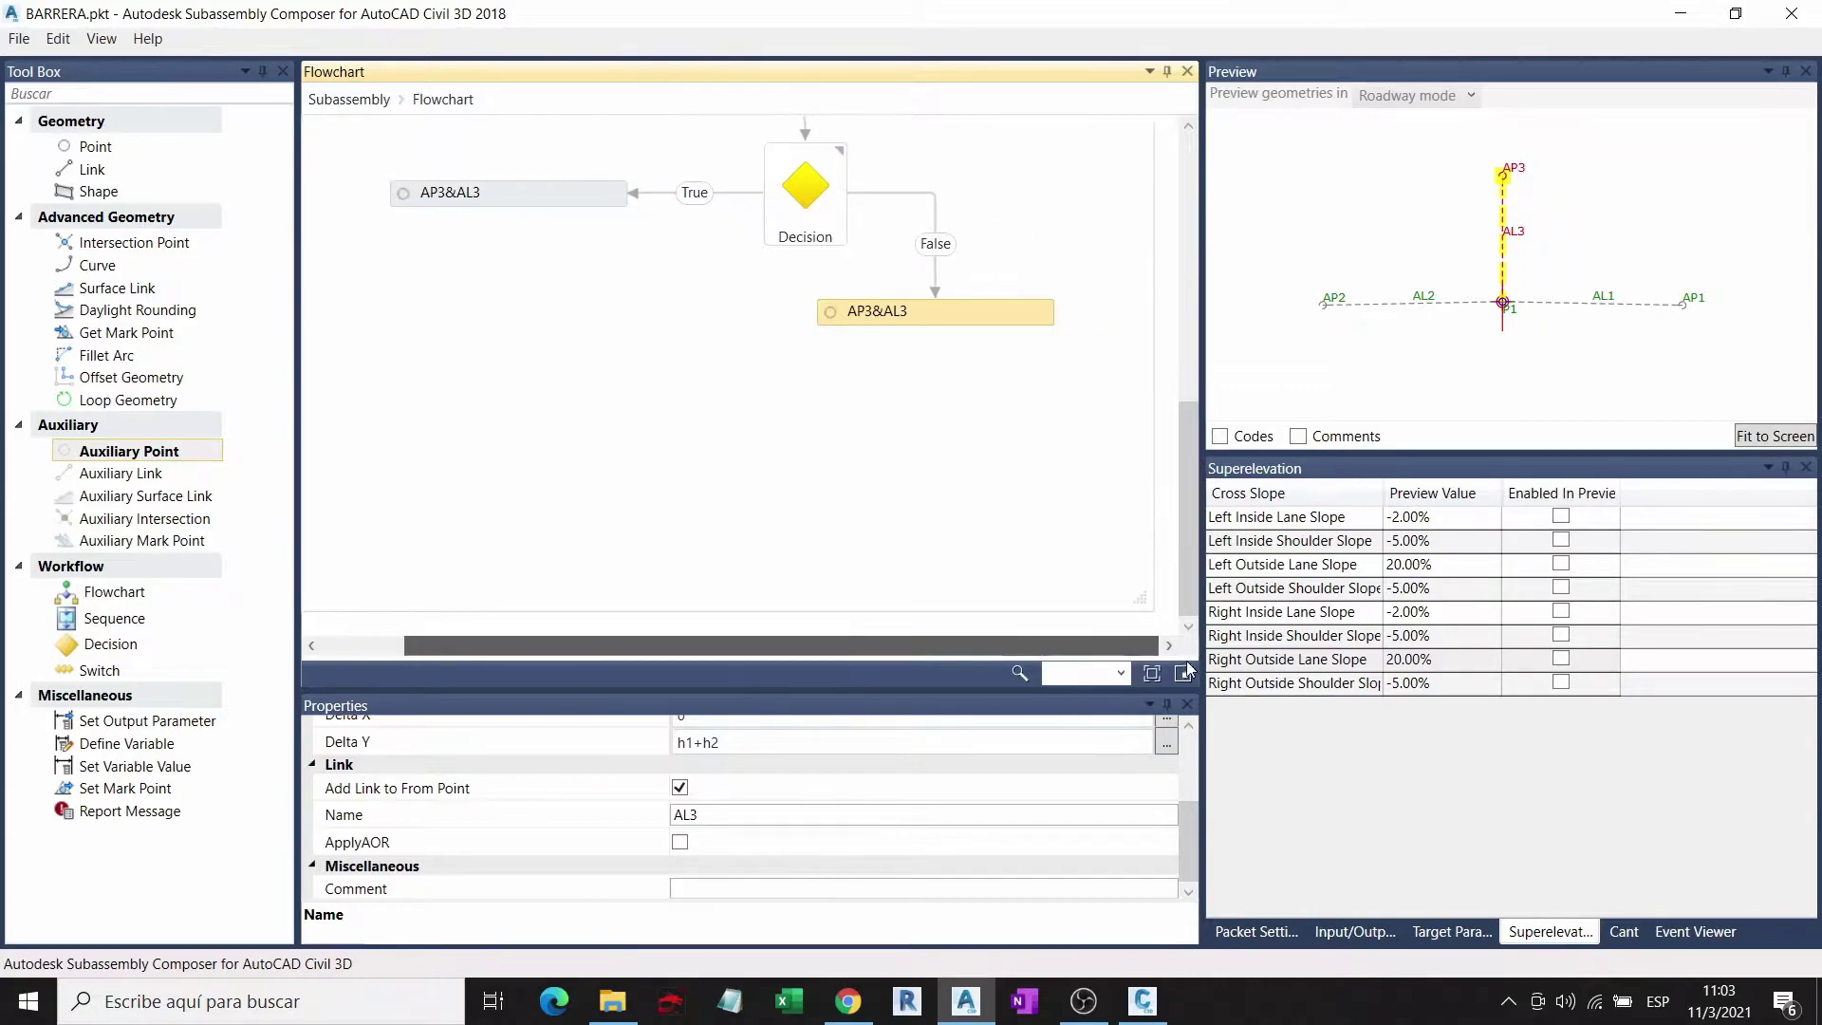
pyautogui.scroll(-1, 1091, 569)
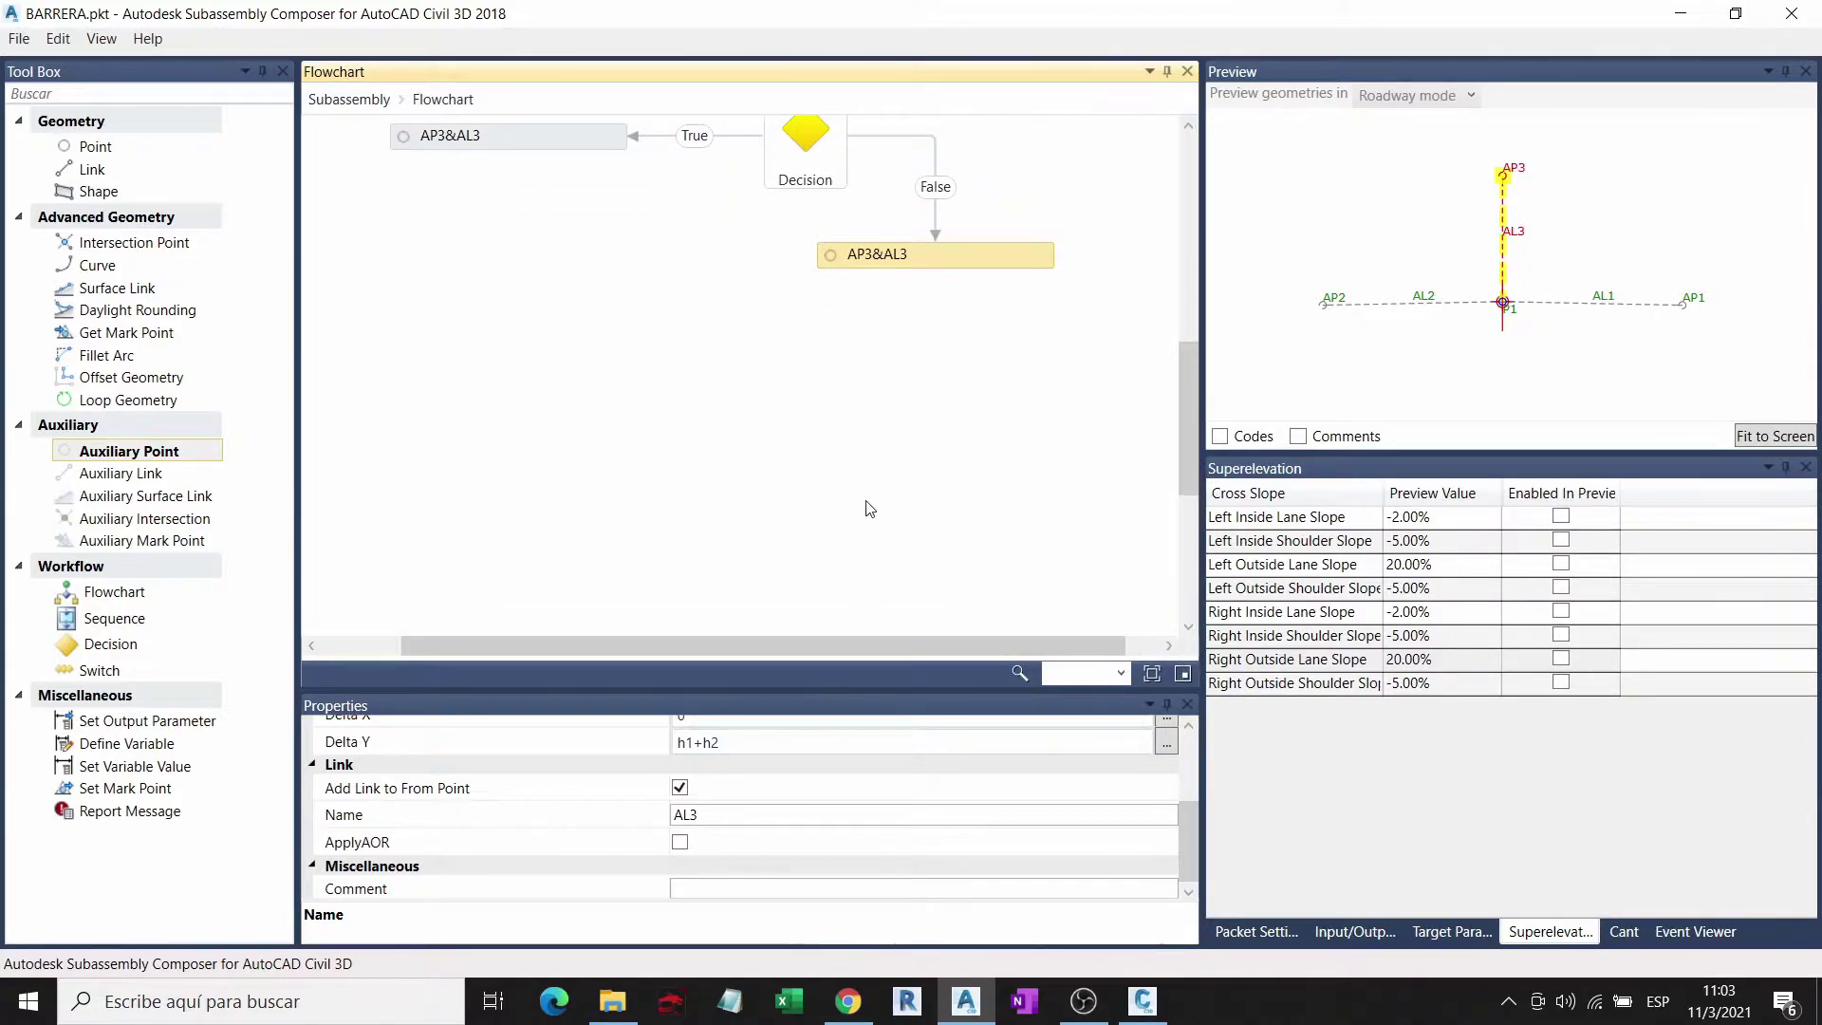
pyautogui.scroll(1, 868, 506)
pyautogui.moveTo(898, 652); pyautogui.dragTo(843, 652)
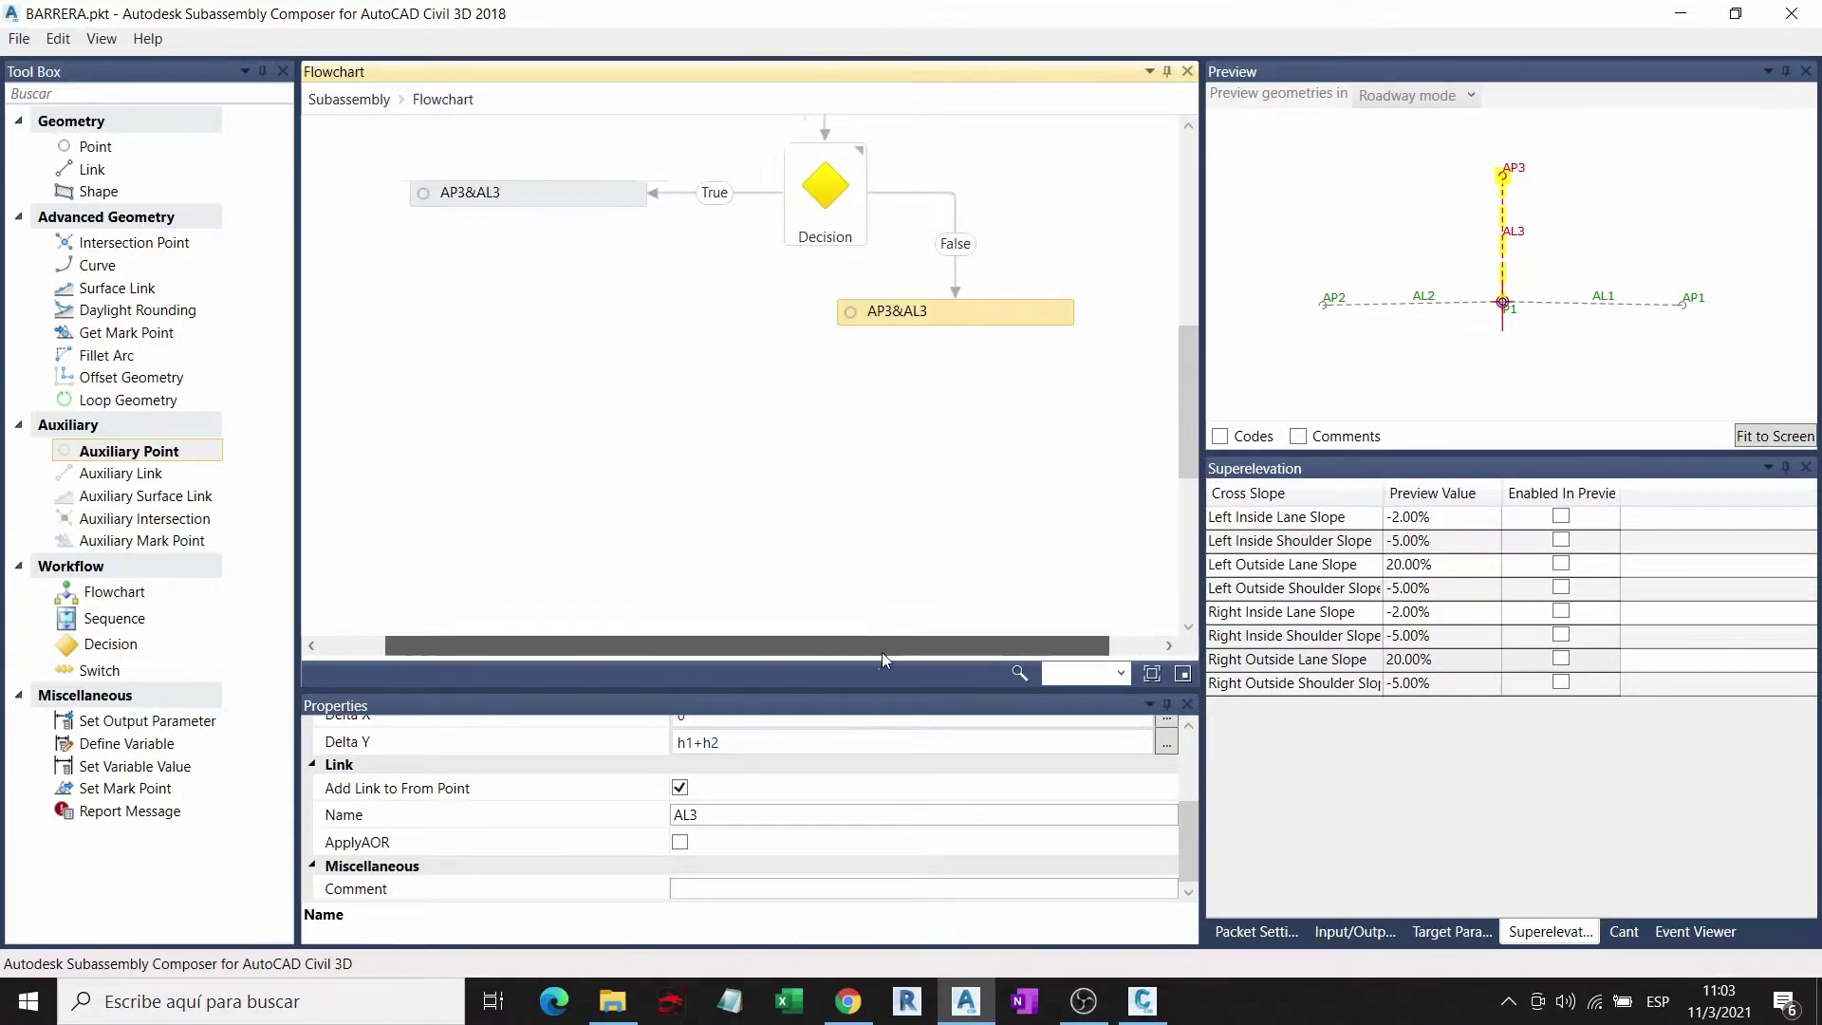
pyautogui.moveTo(114, 618); pyautogui.dragTo(637, 444)
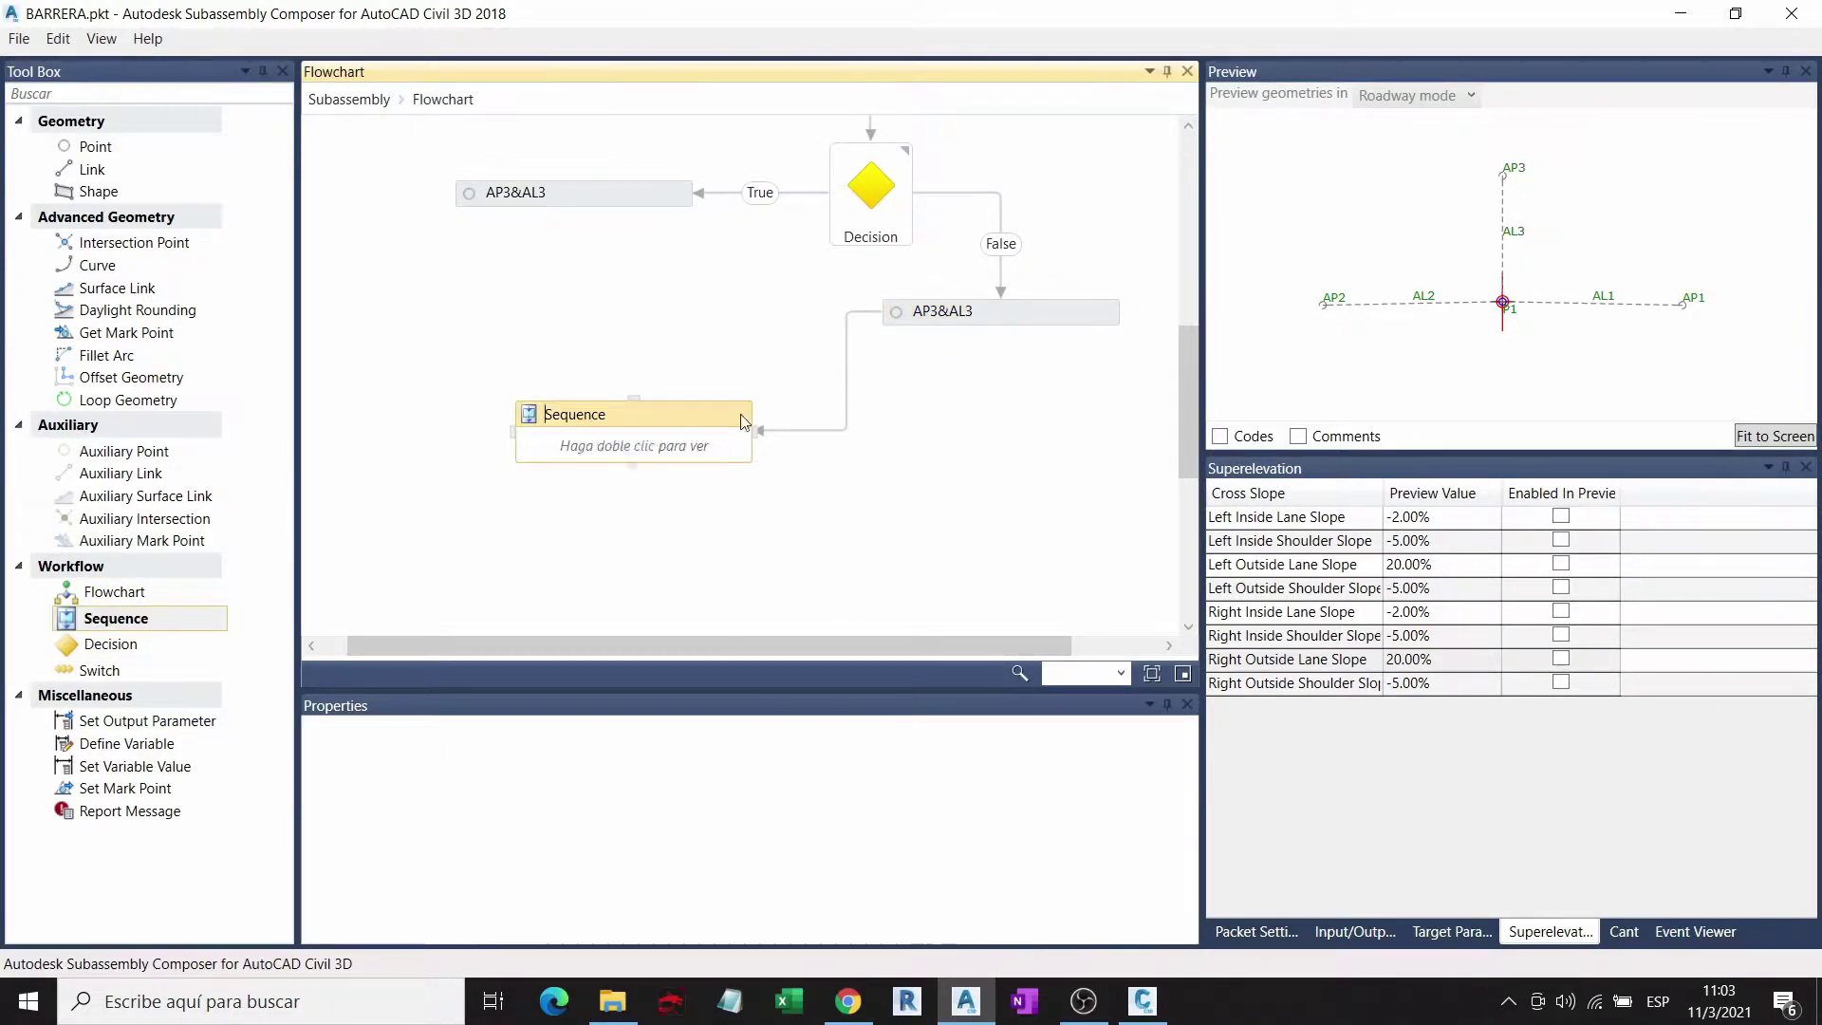
# Step: Name the Sequence 'barrera', reposition it, open it, and place auxiliary point AP4 inside
pyautogui.click(651, 418)
pyautogui.write('barrera')
pyautogui.press('Return')
pyautogui.moveTo(643, 427); pyautogui.dragTo(602, 479)
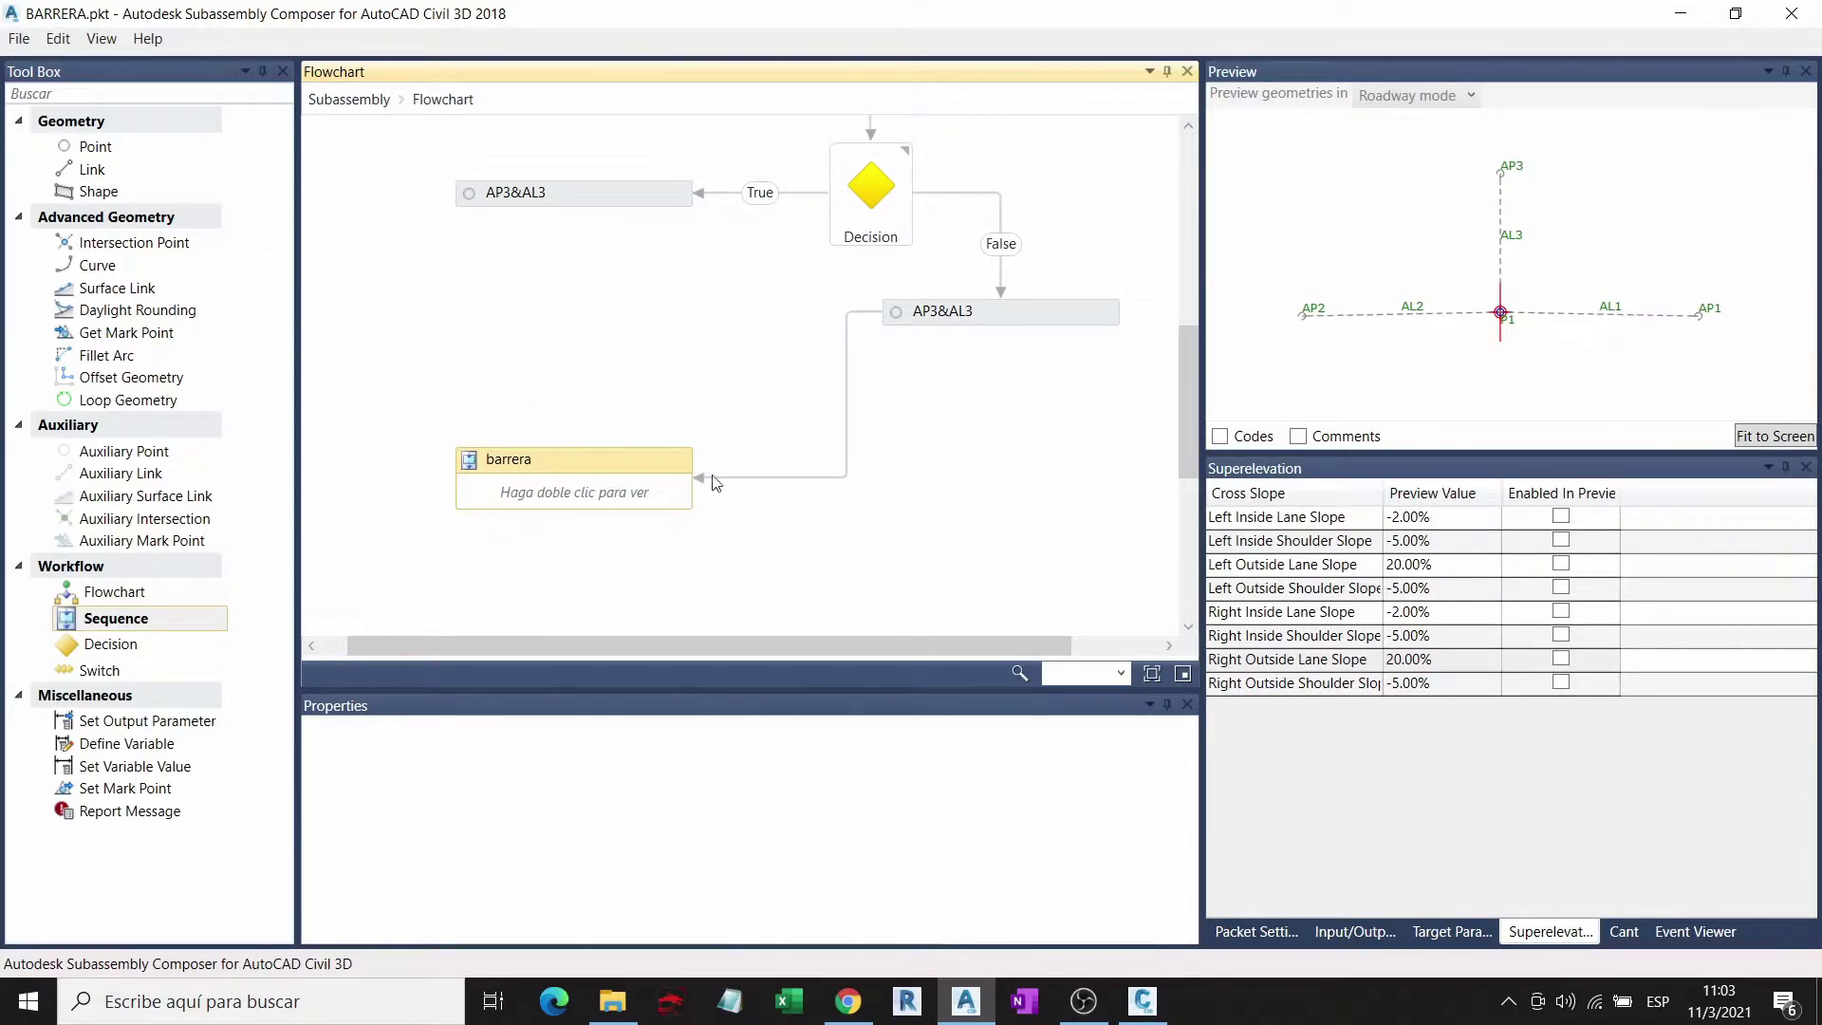
pyautogui.doubleClick(618, 470)
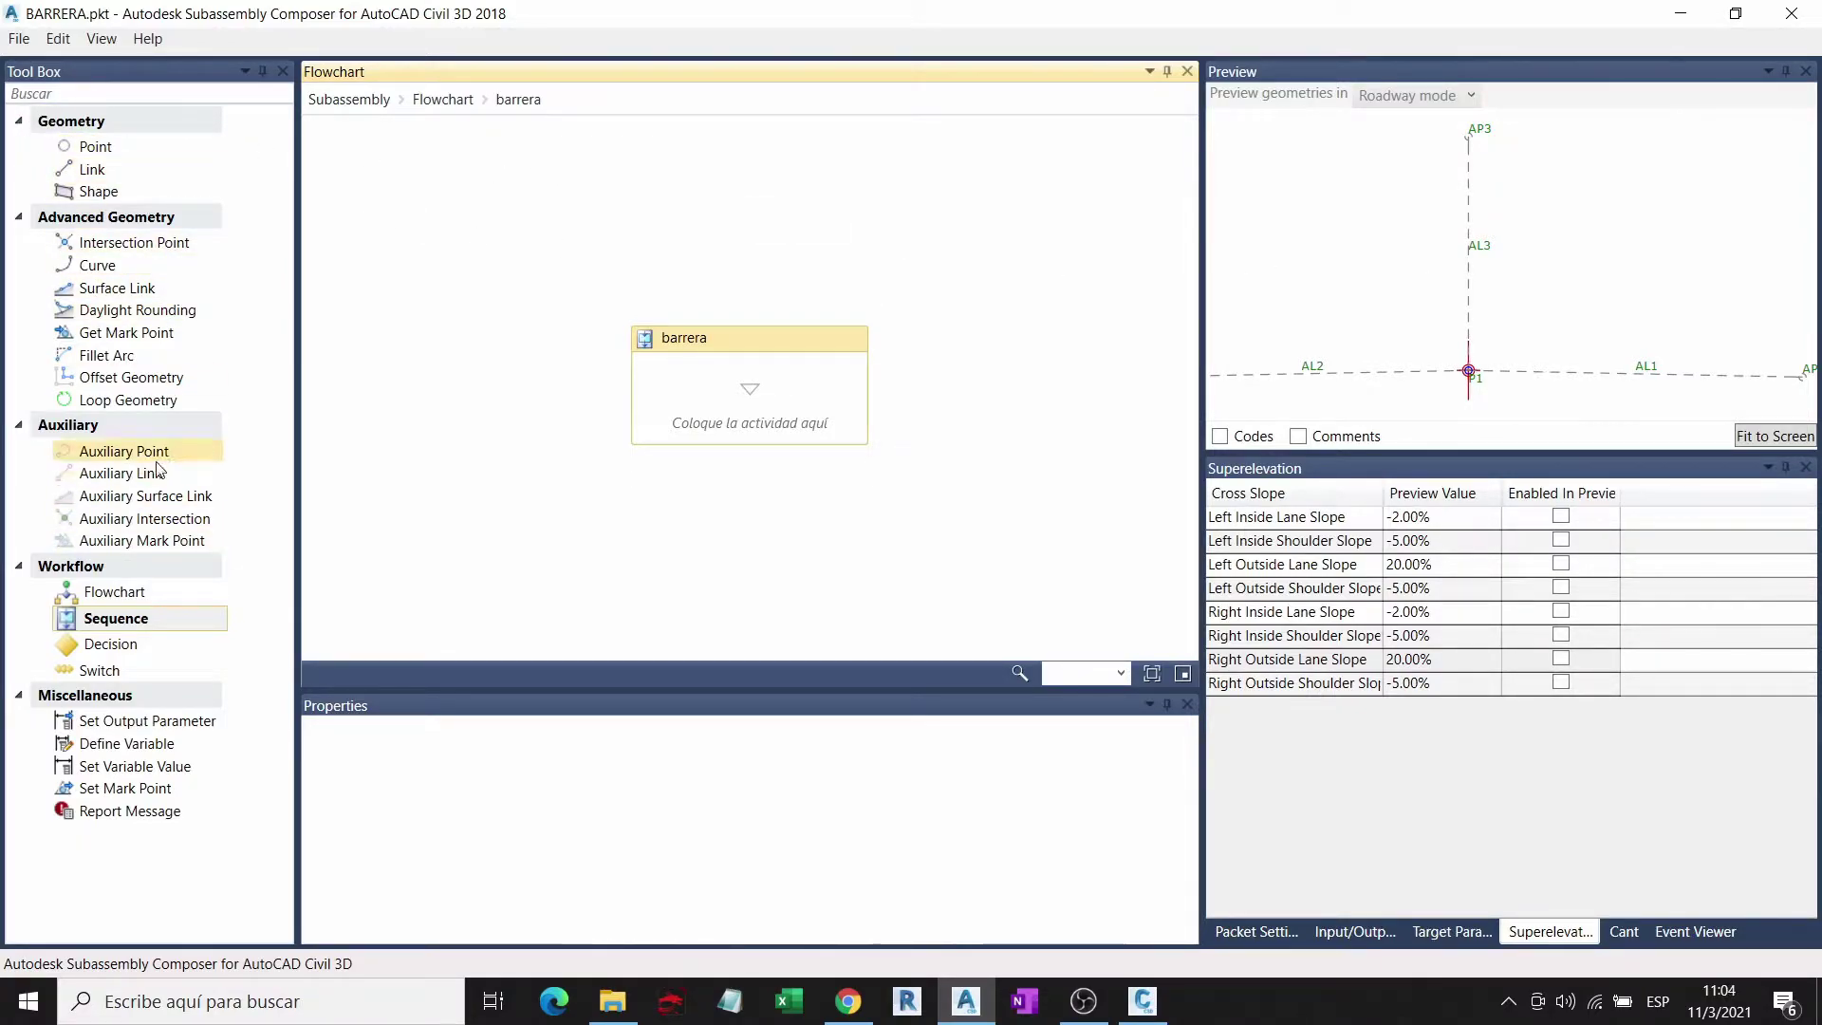
pyautogui.moveTo(128, 451); pyautogui.dragTo(745, 400)
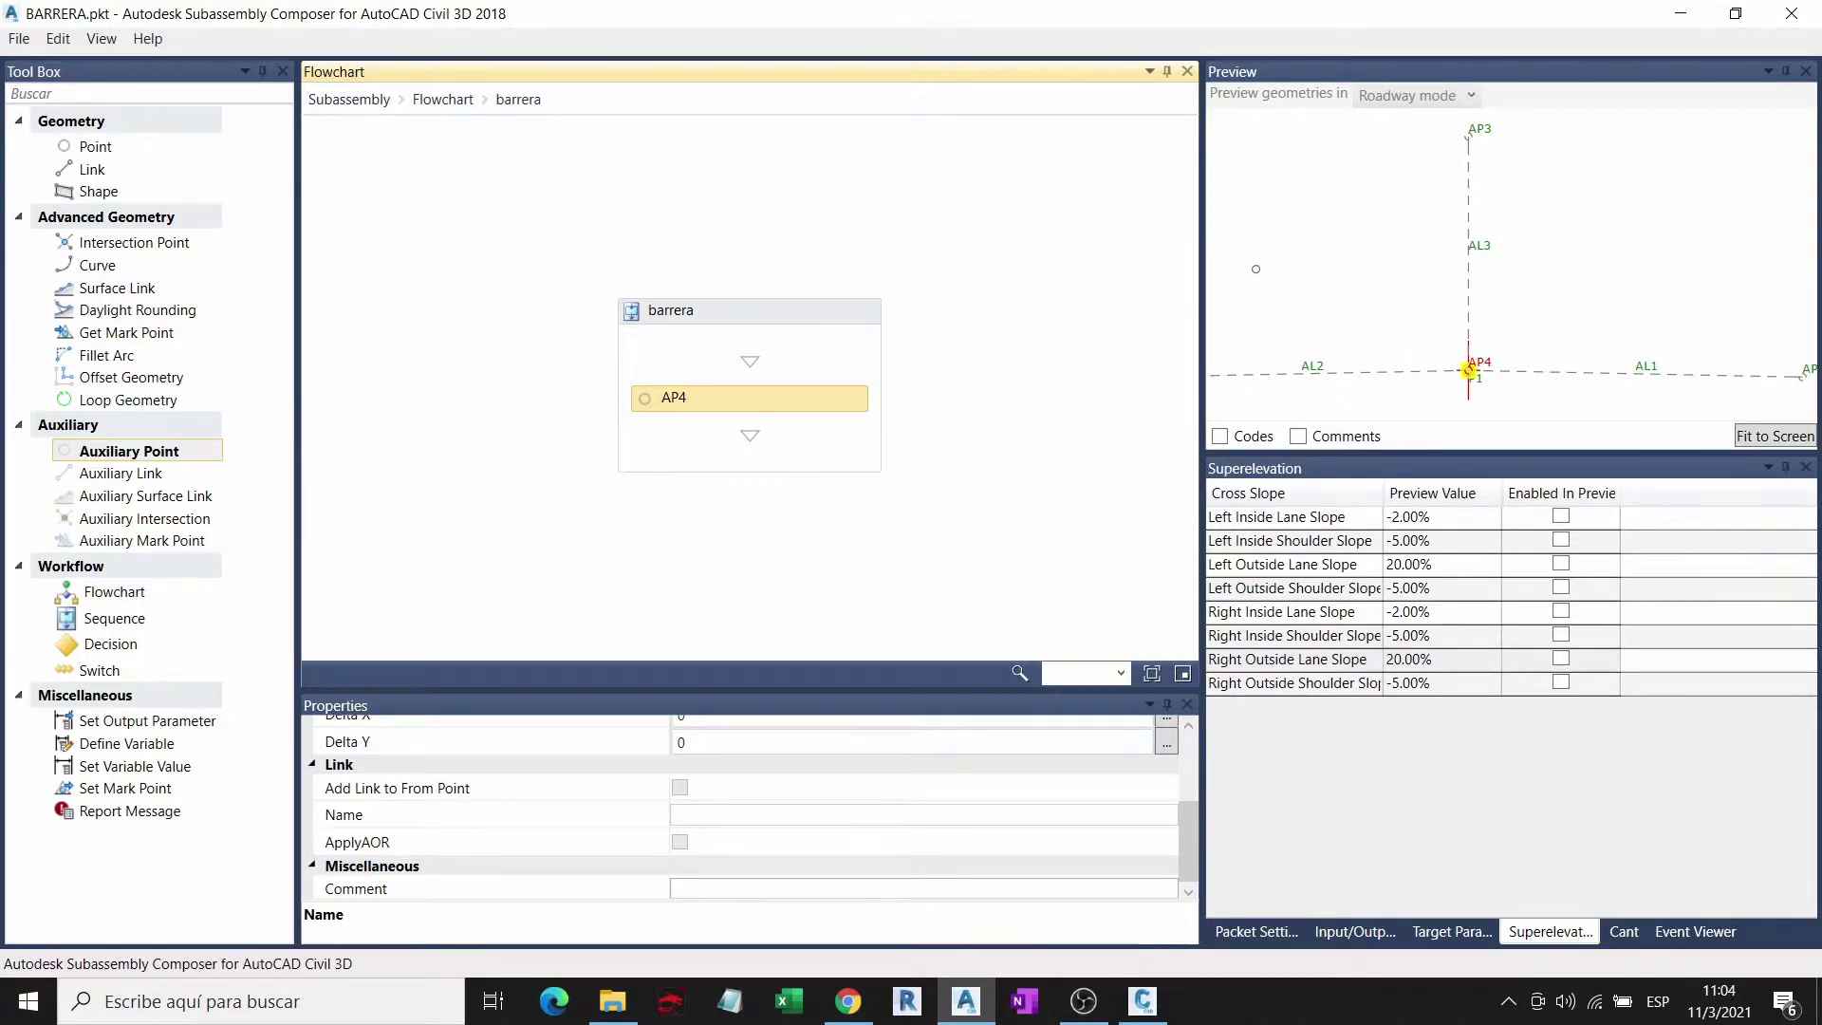
# Step: Define AP4 by angle and distance from P1, with AP3 as reference point
pyautogui.scroll(5, 724, 817)
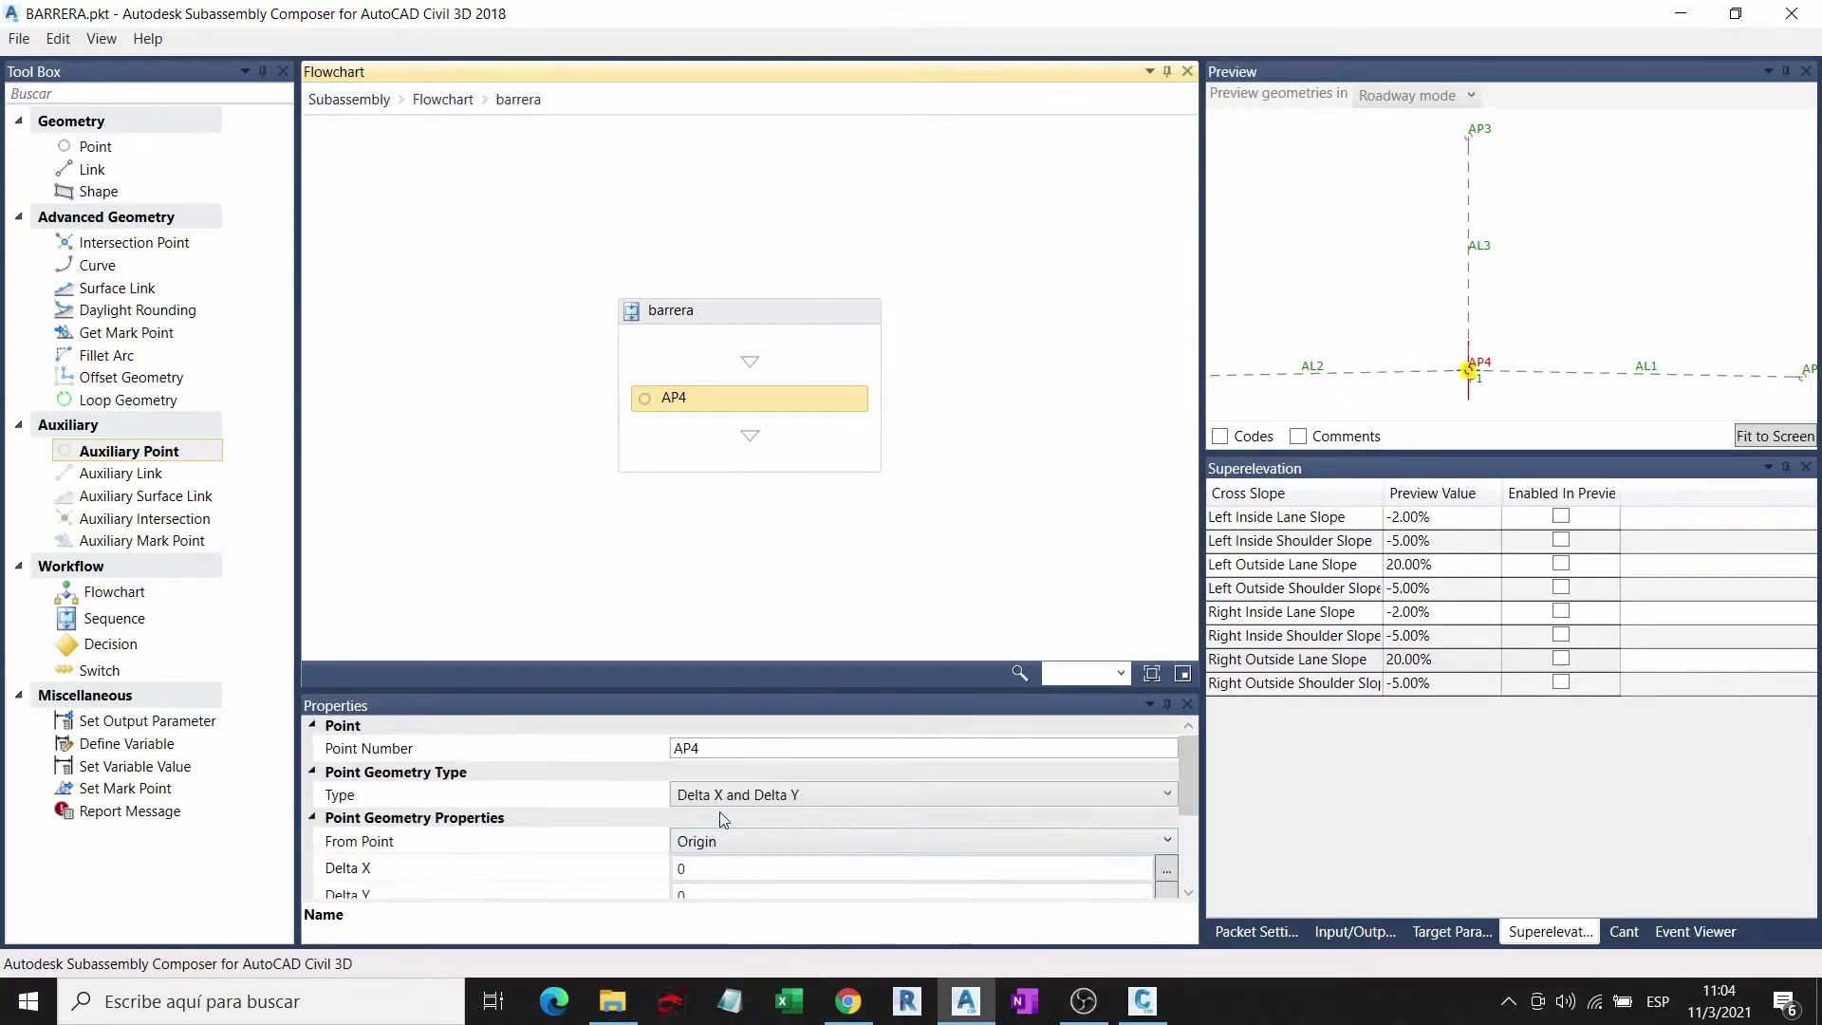
pyautogui.click(721, 797)
pyautogui.click(738, 861)
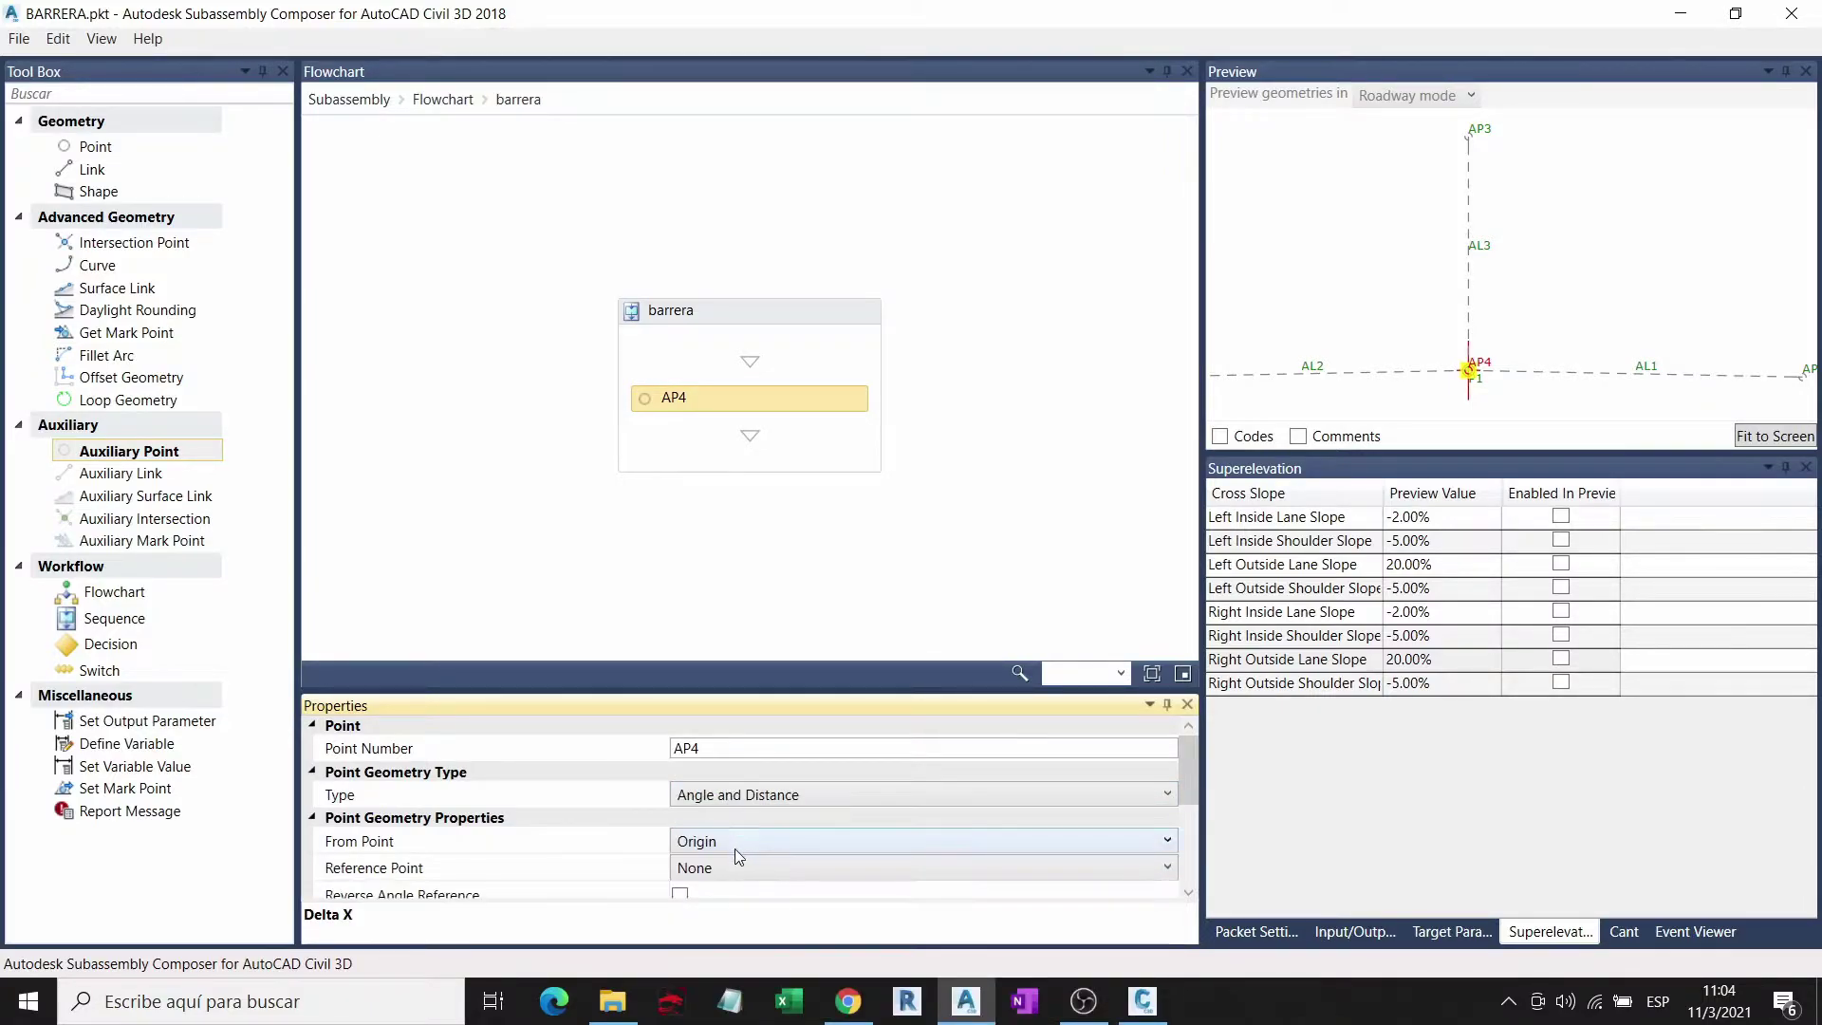
pyautogui.click(734, 854)
pyautogui.click(707, 940)
pyautogui.click(714, 867)
pyautogui.click(715, 911)
pyautogui.click(782, 418)
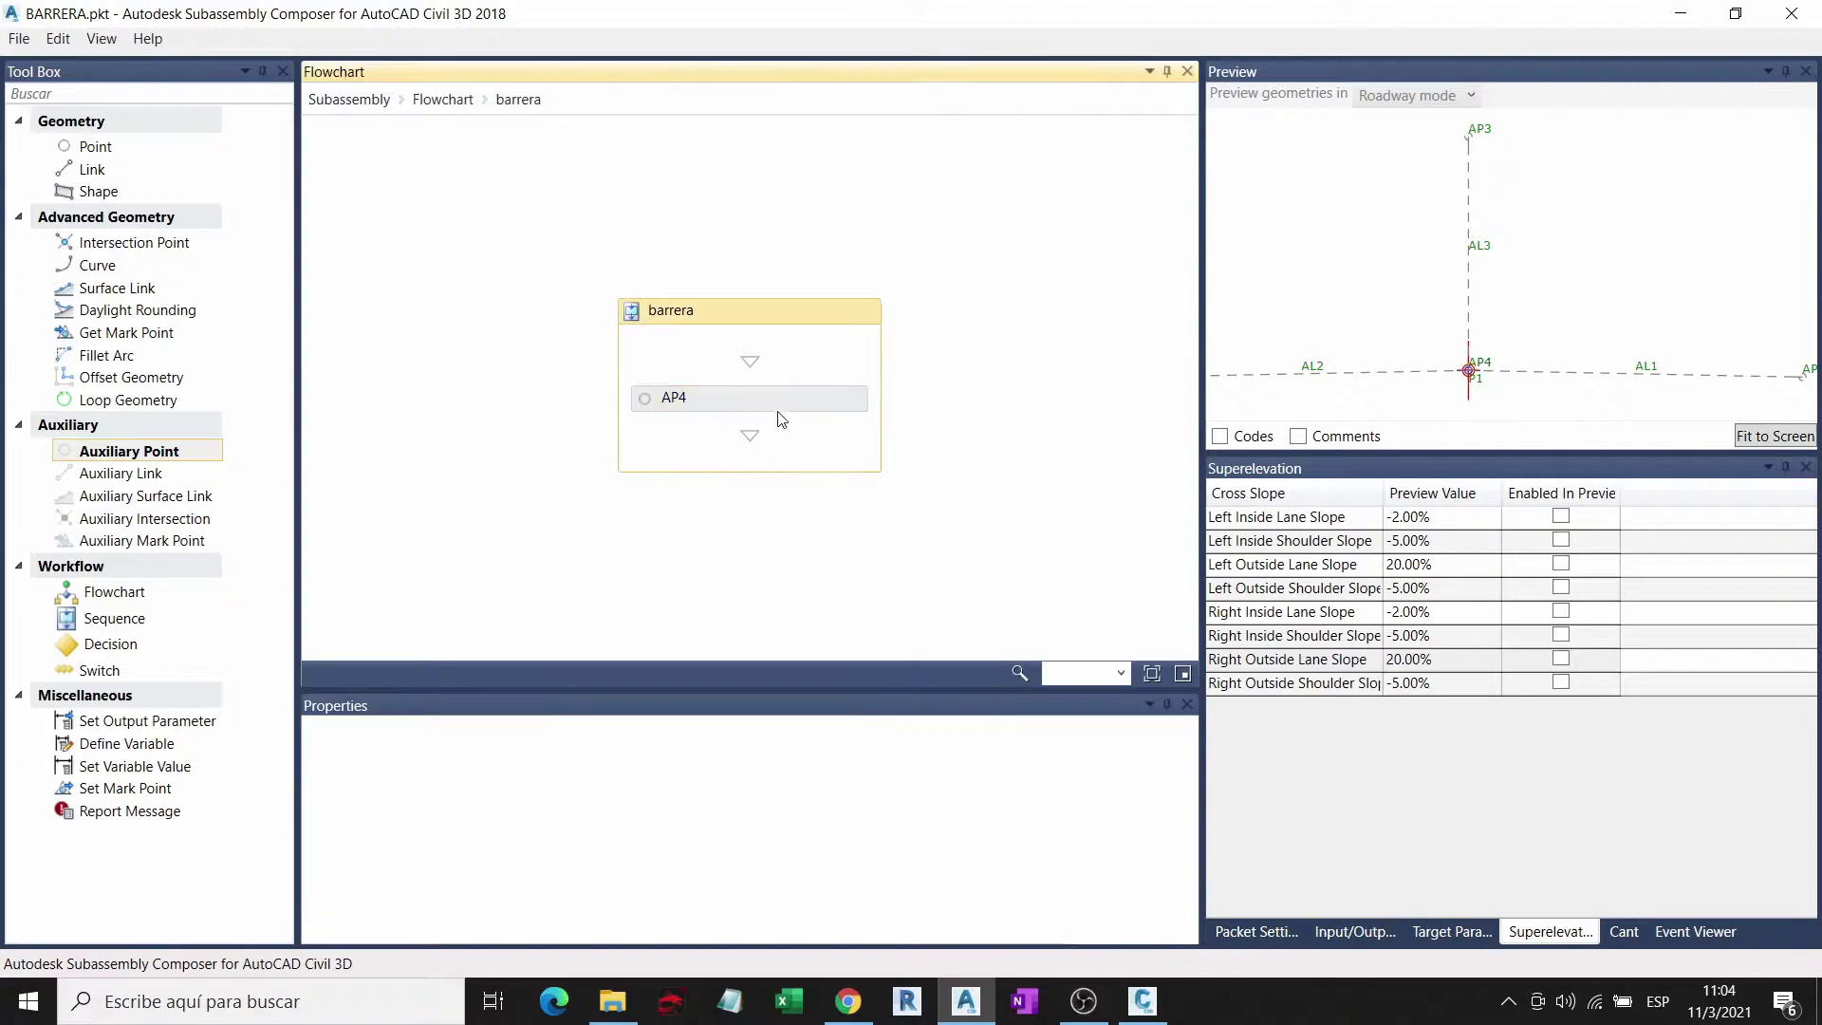
# Step: Review the target parameters, packet settings and input/output parameters panels
pyautogui.scroll(-3, 712, 854)
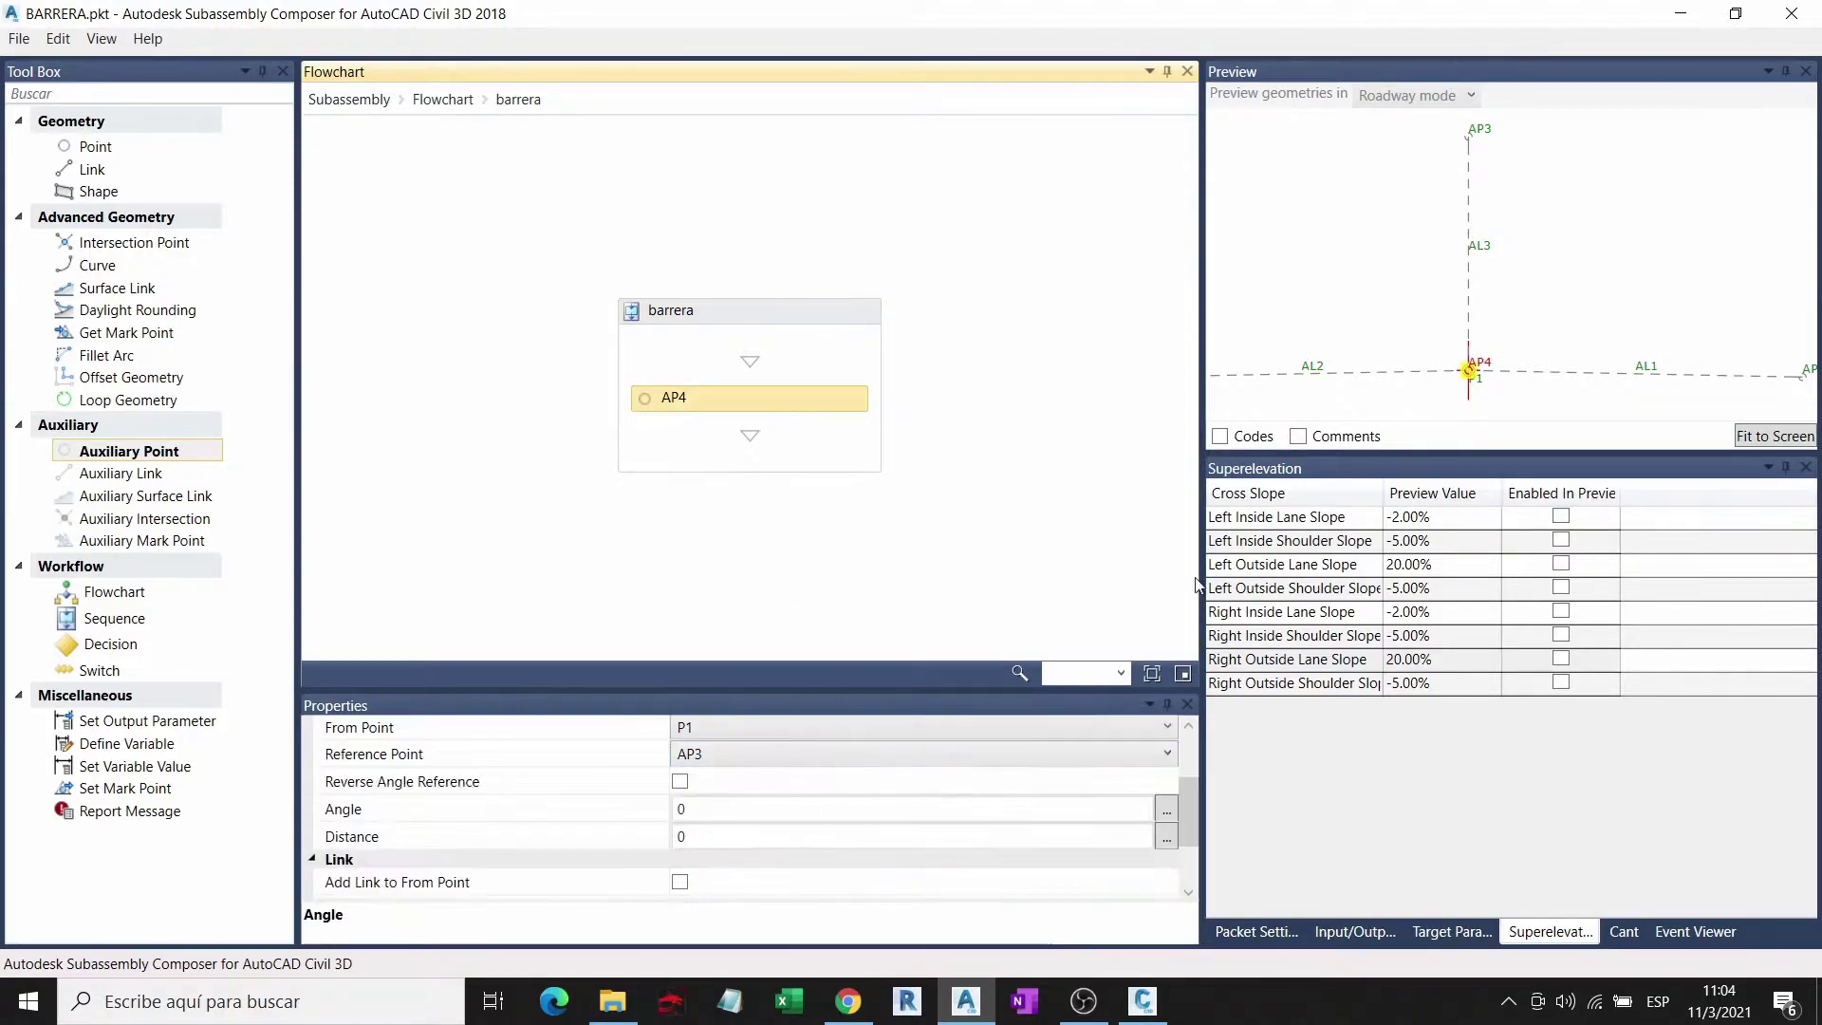
pyautogui.click(1435, 928)
pyautogui.click(1276, 932)
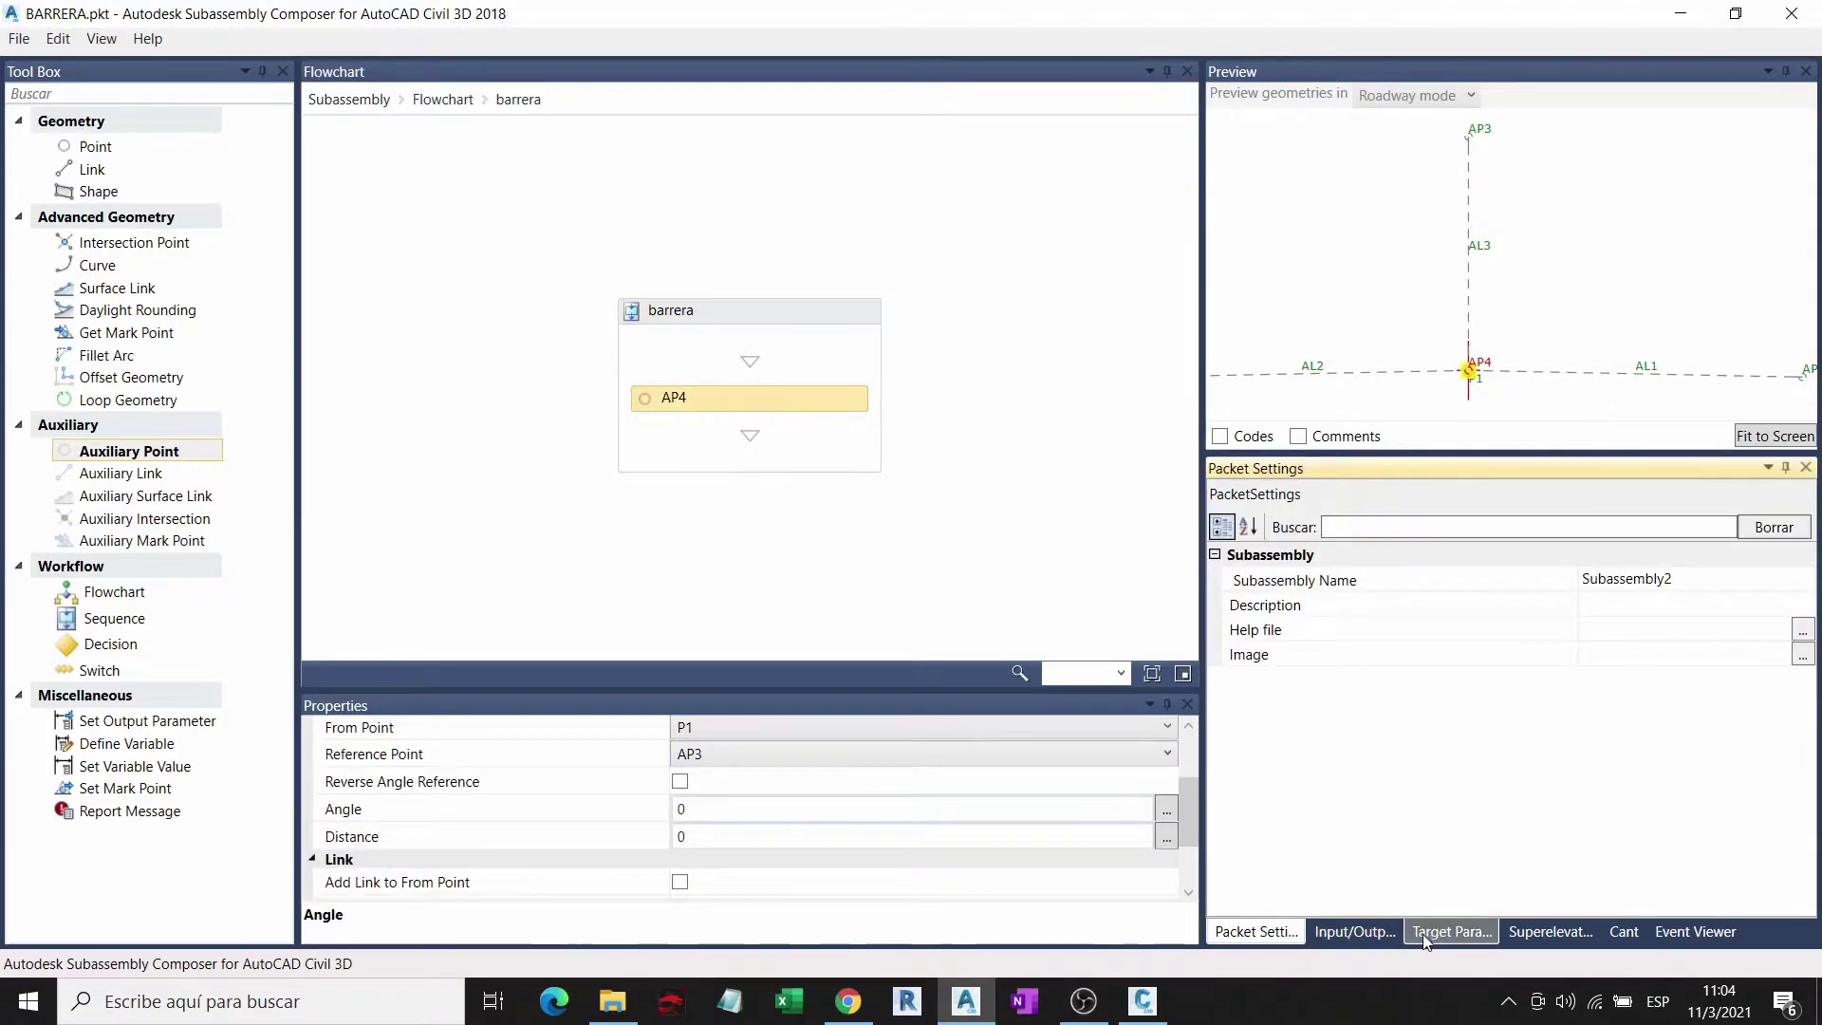
pyautogui.click(1364, 932)
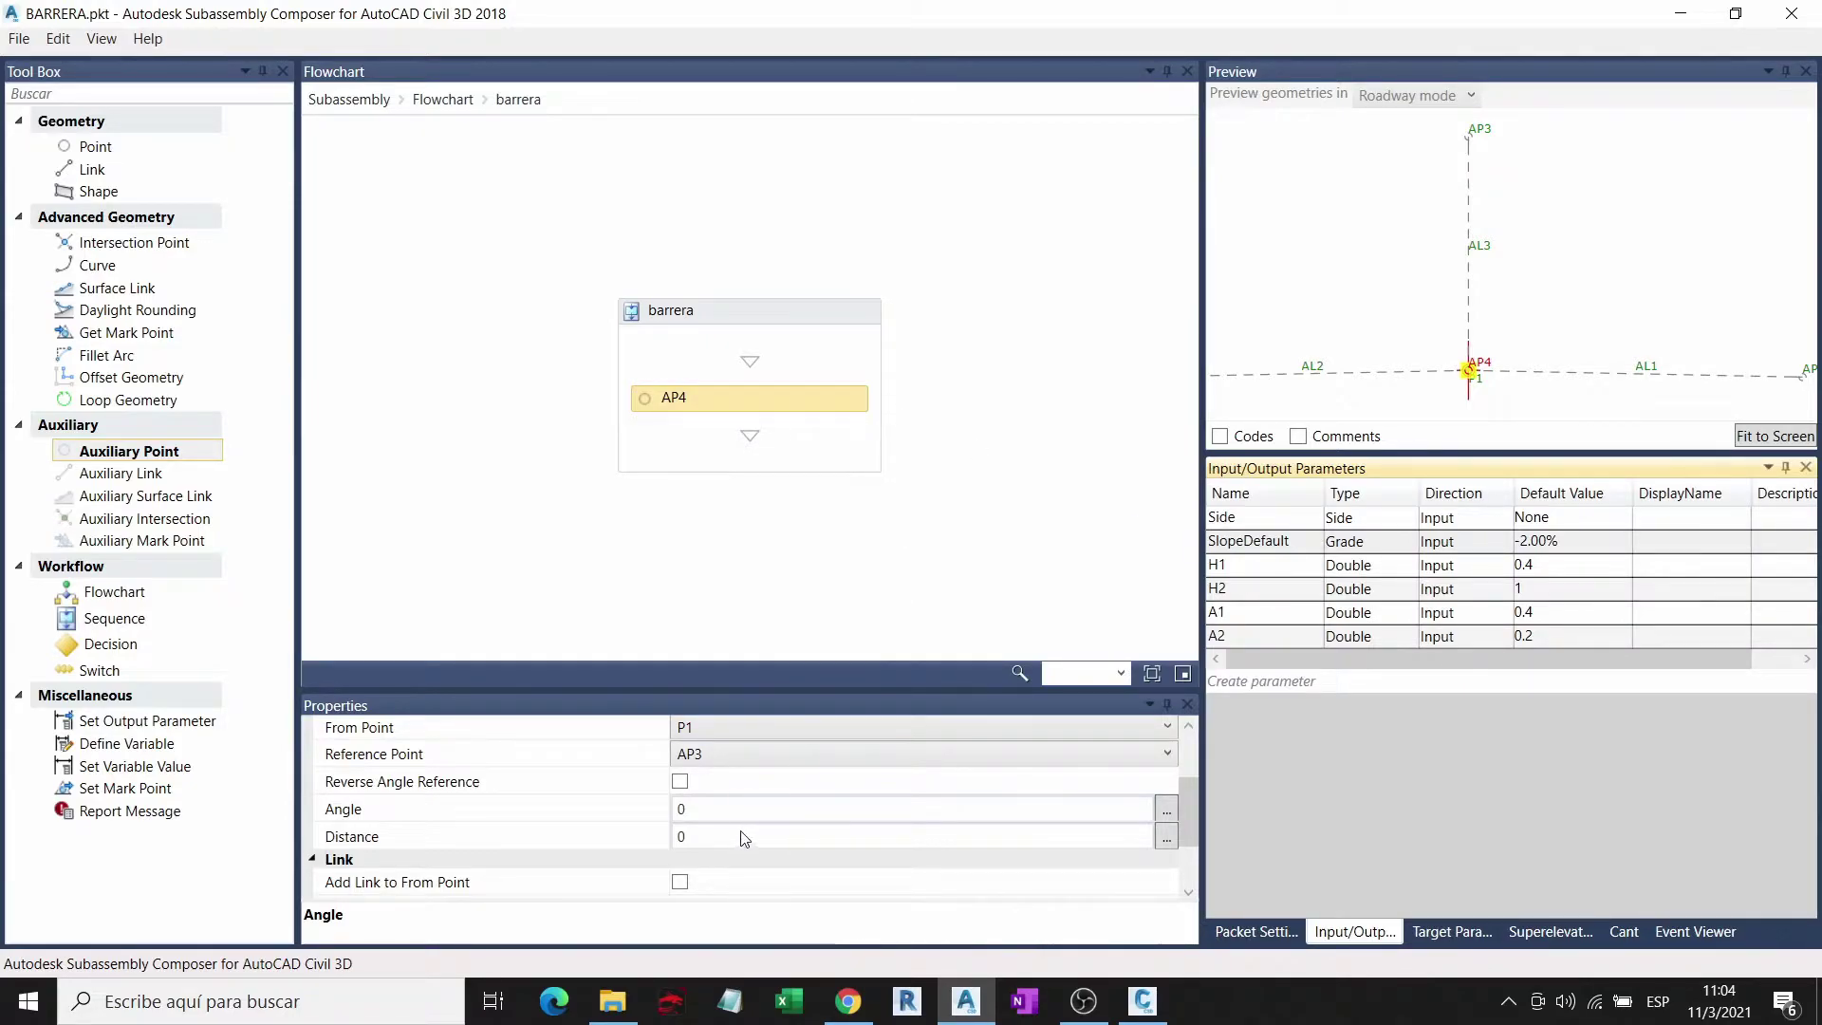
# Step: Set AP4's distance to h1 and reselect AP4 to check its placement
pyautogui.click(713, 836)
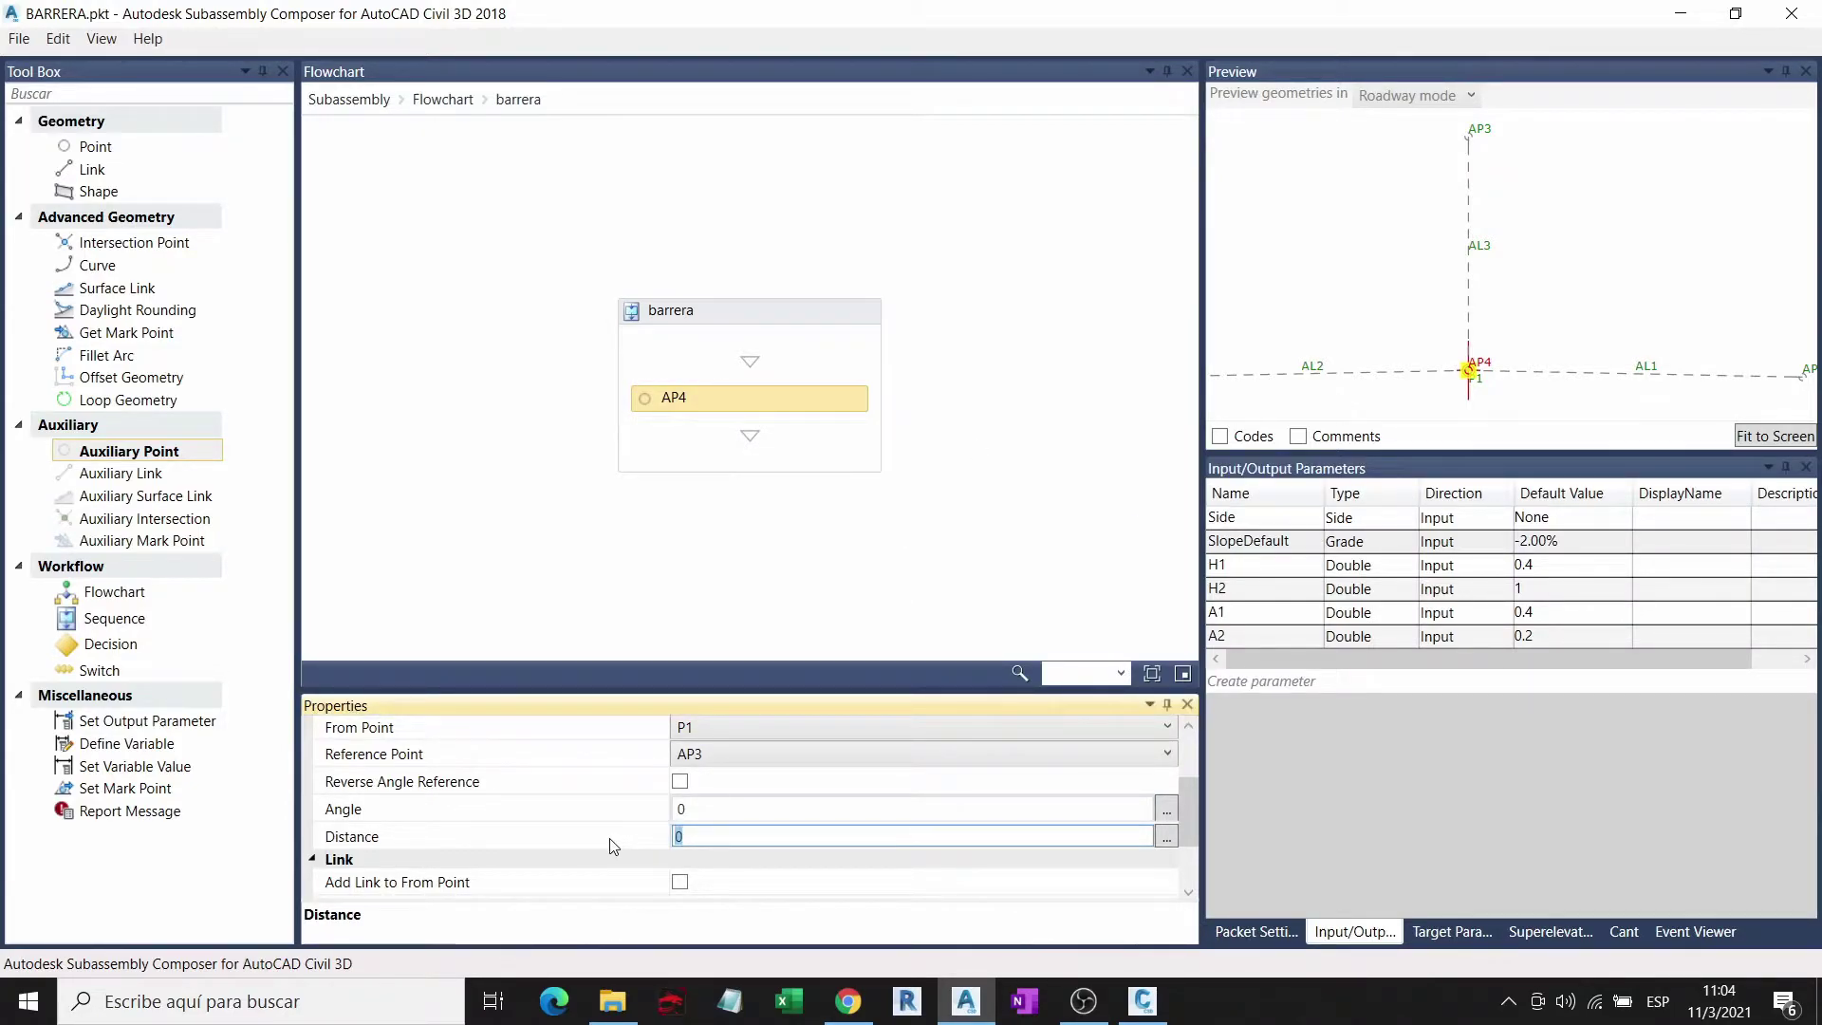
pyautogui.write('h1')
pyautogui.click(992, 452)
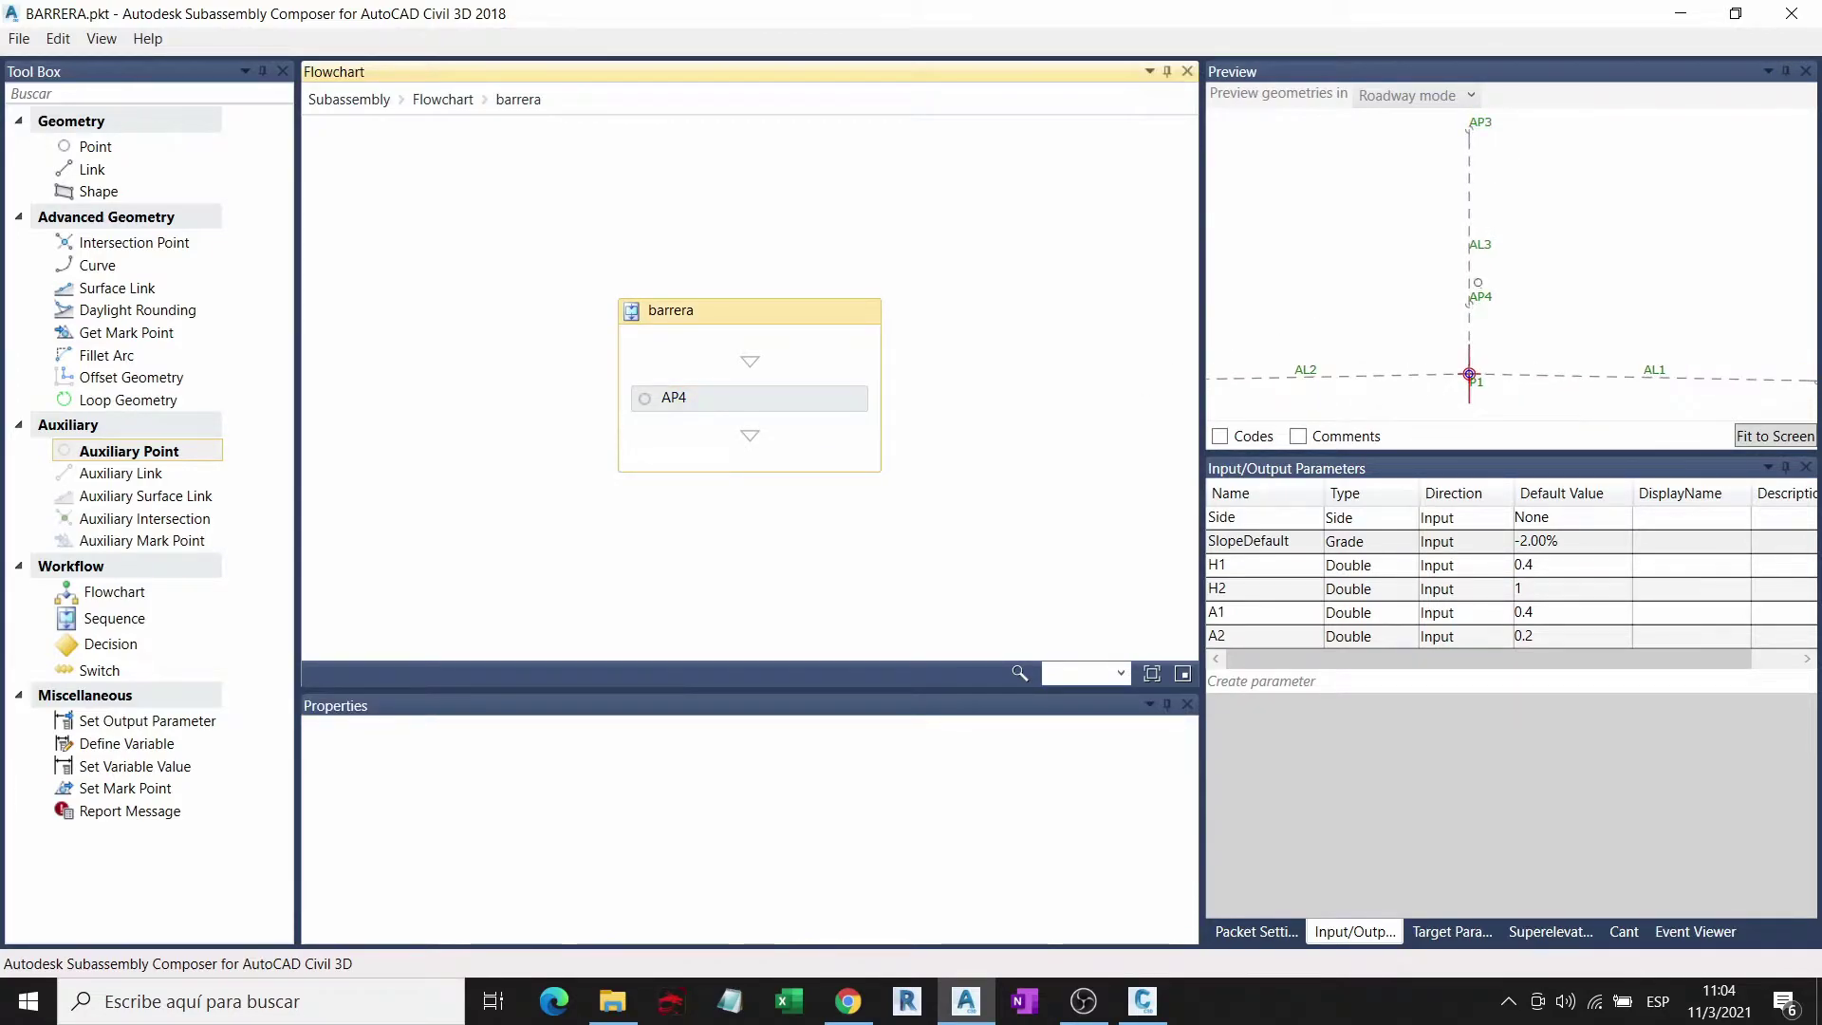
pyautogui.moveTo(1455, 273); pyautogui.dragTo(1416, 334, button='middle')
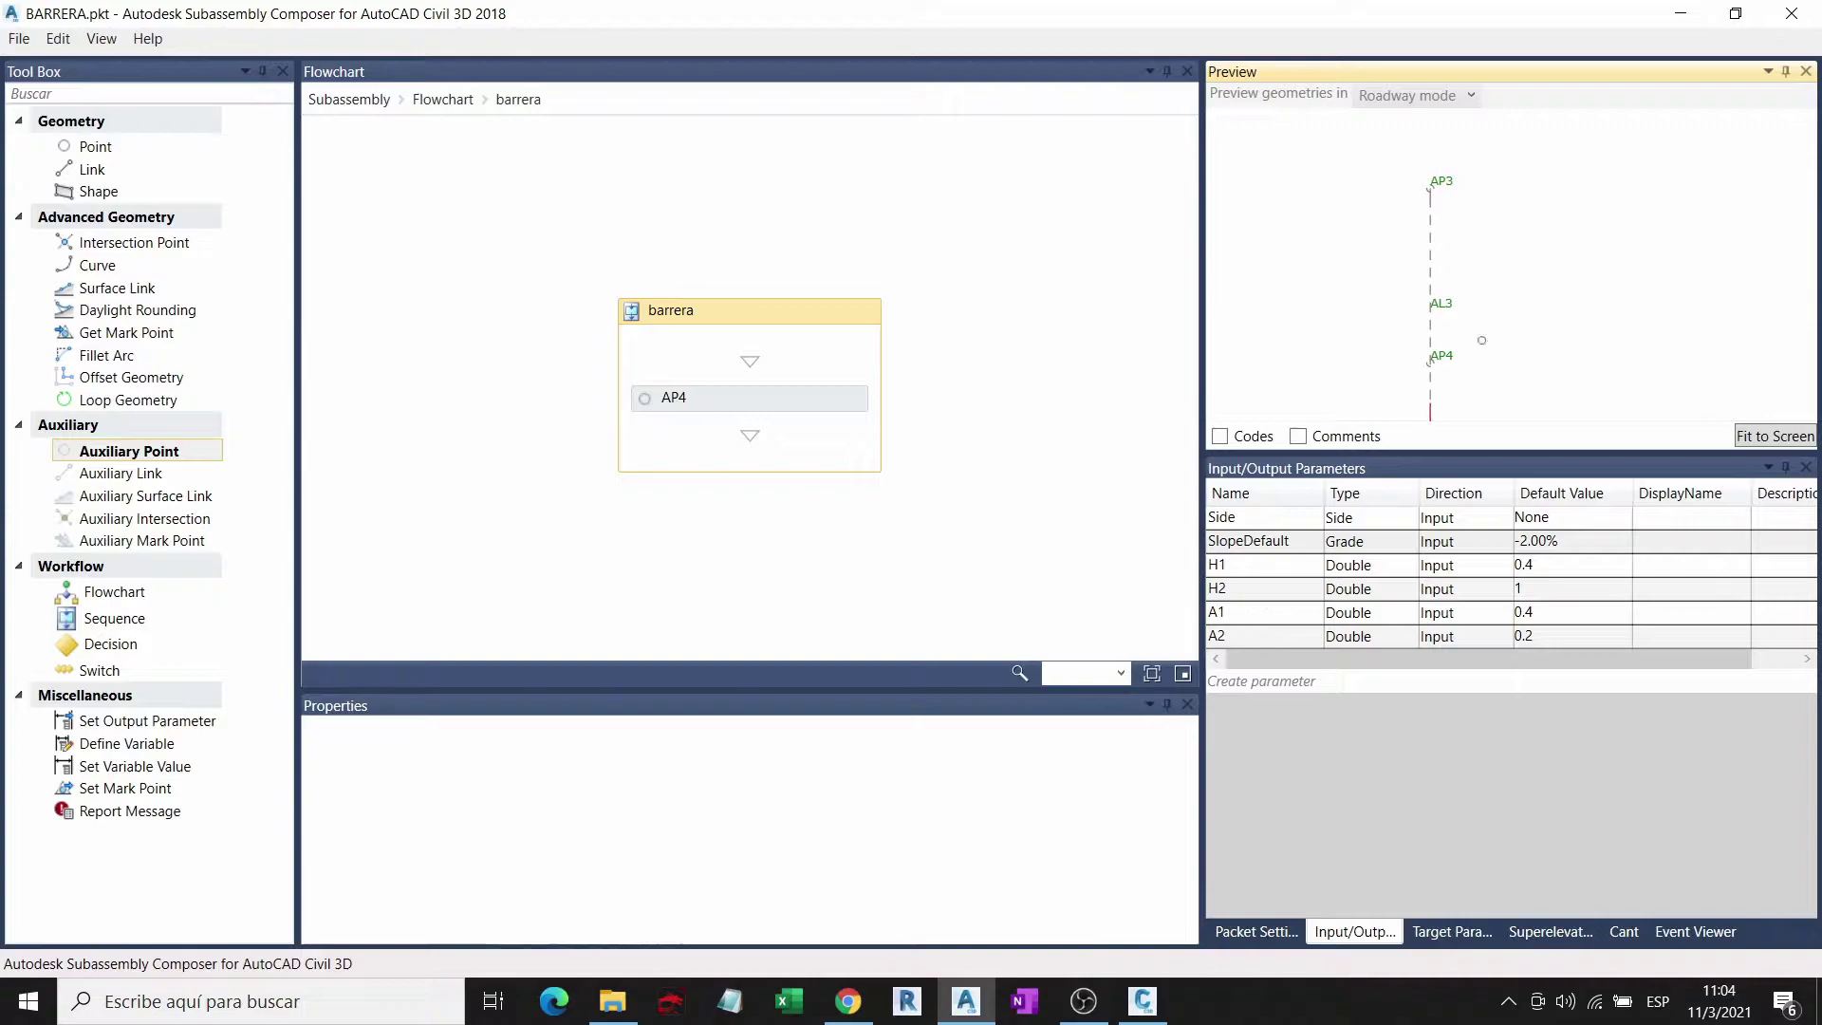
pyautogui.click(778, 407)
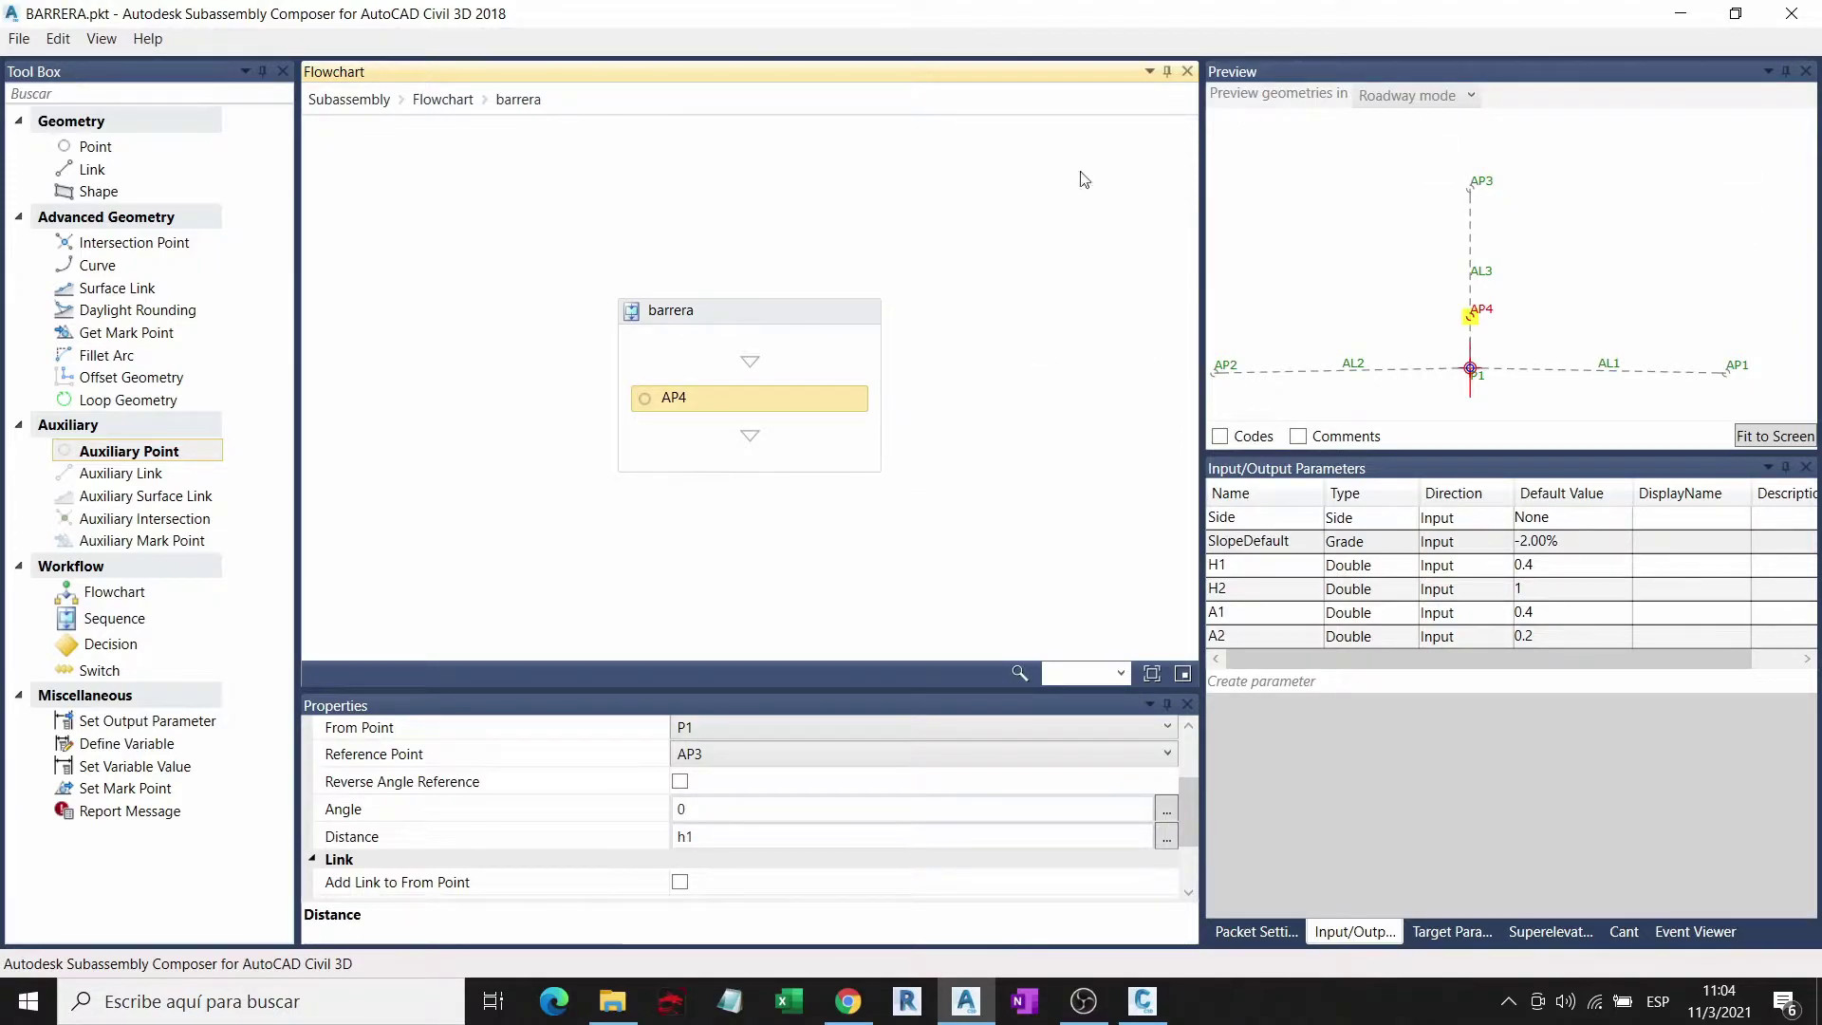
pyautogui.scroll(1, 1493, 178)
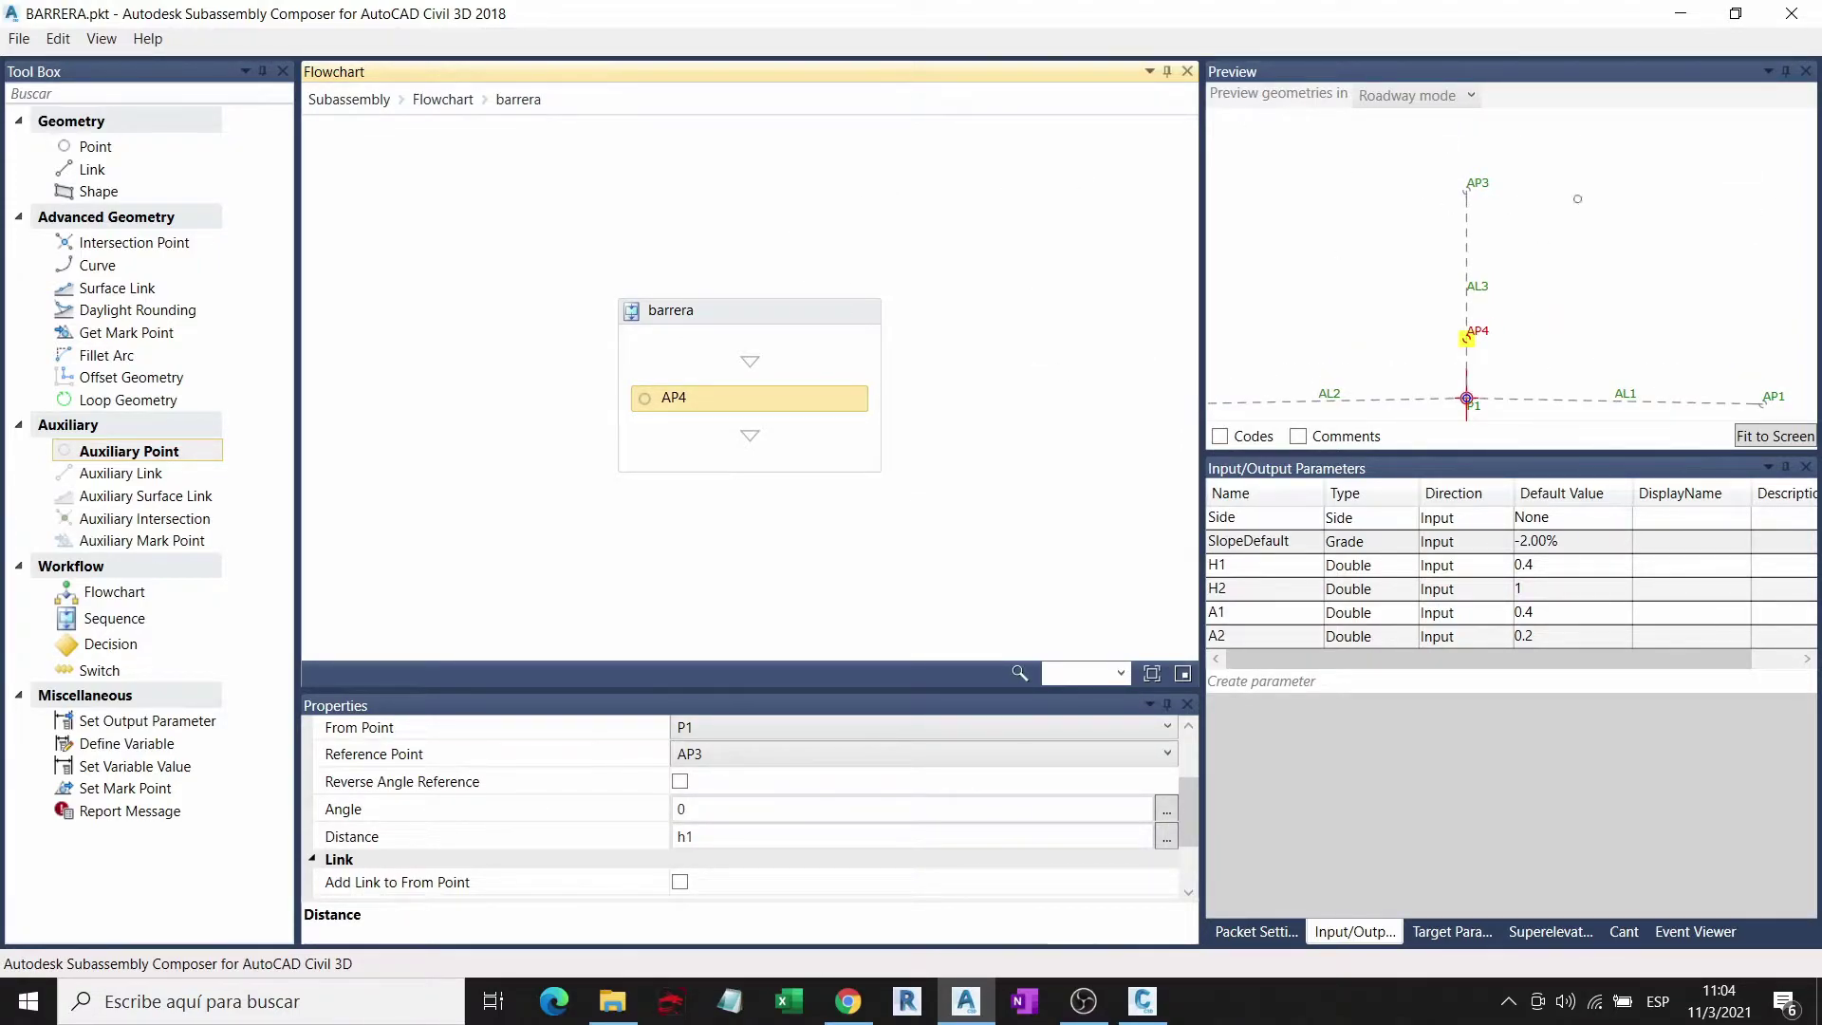
# Step: Add point P2 below AP4 and measure it from AP4
pyautogui.moveTo(95, 146); pyautogui.dragTo(835, 434)
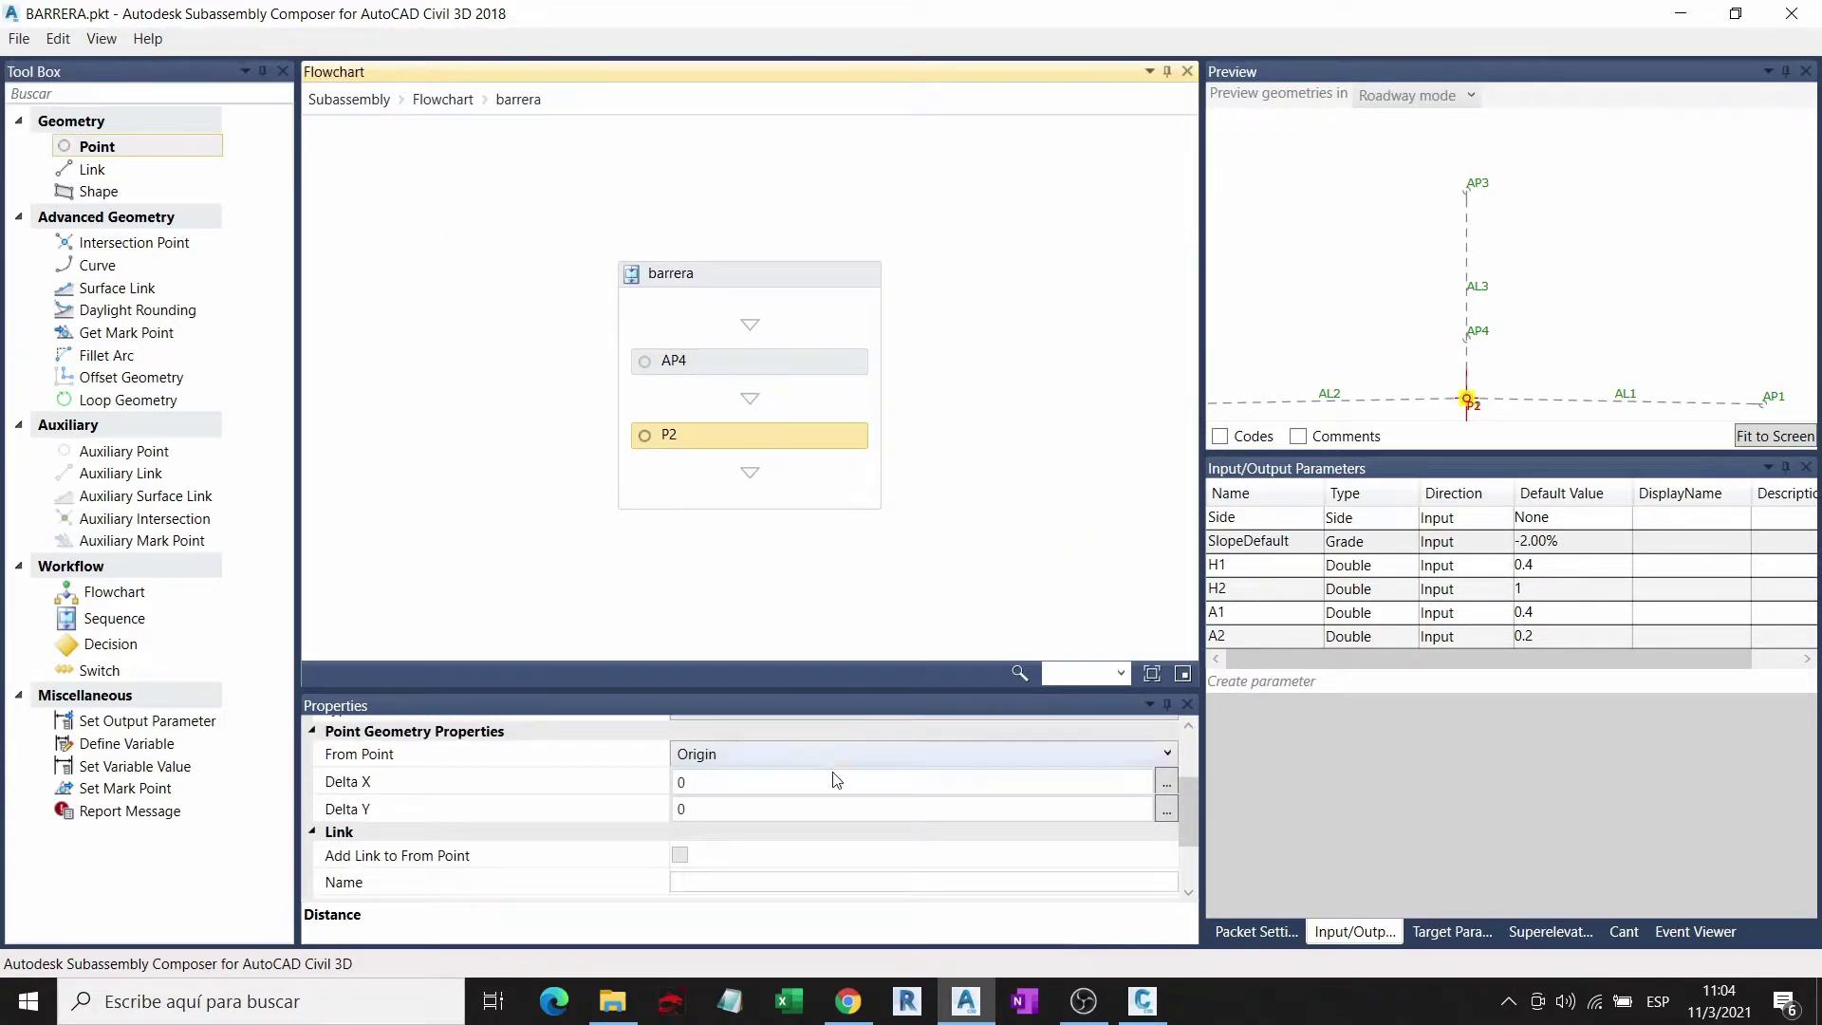
pyautogui.scroll(1, 835, 780)
pyautogui.scroll(1, 807, 792)
pyautogui.scroll(-1, 770, 805)
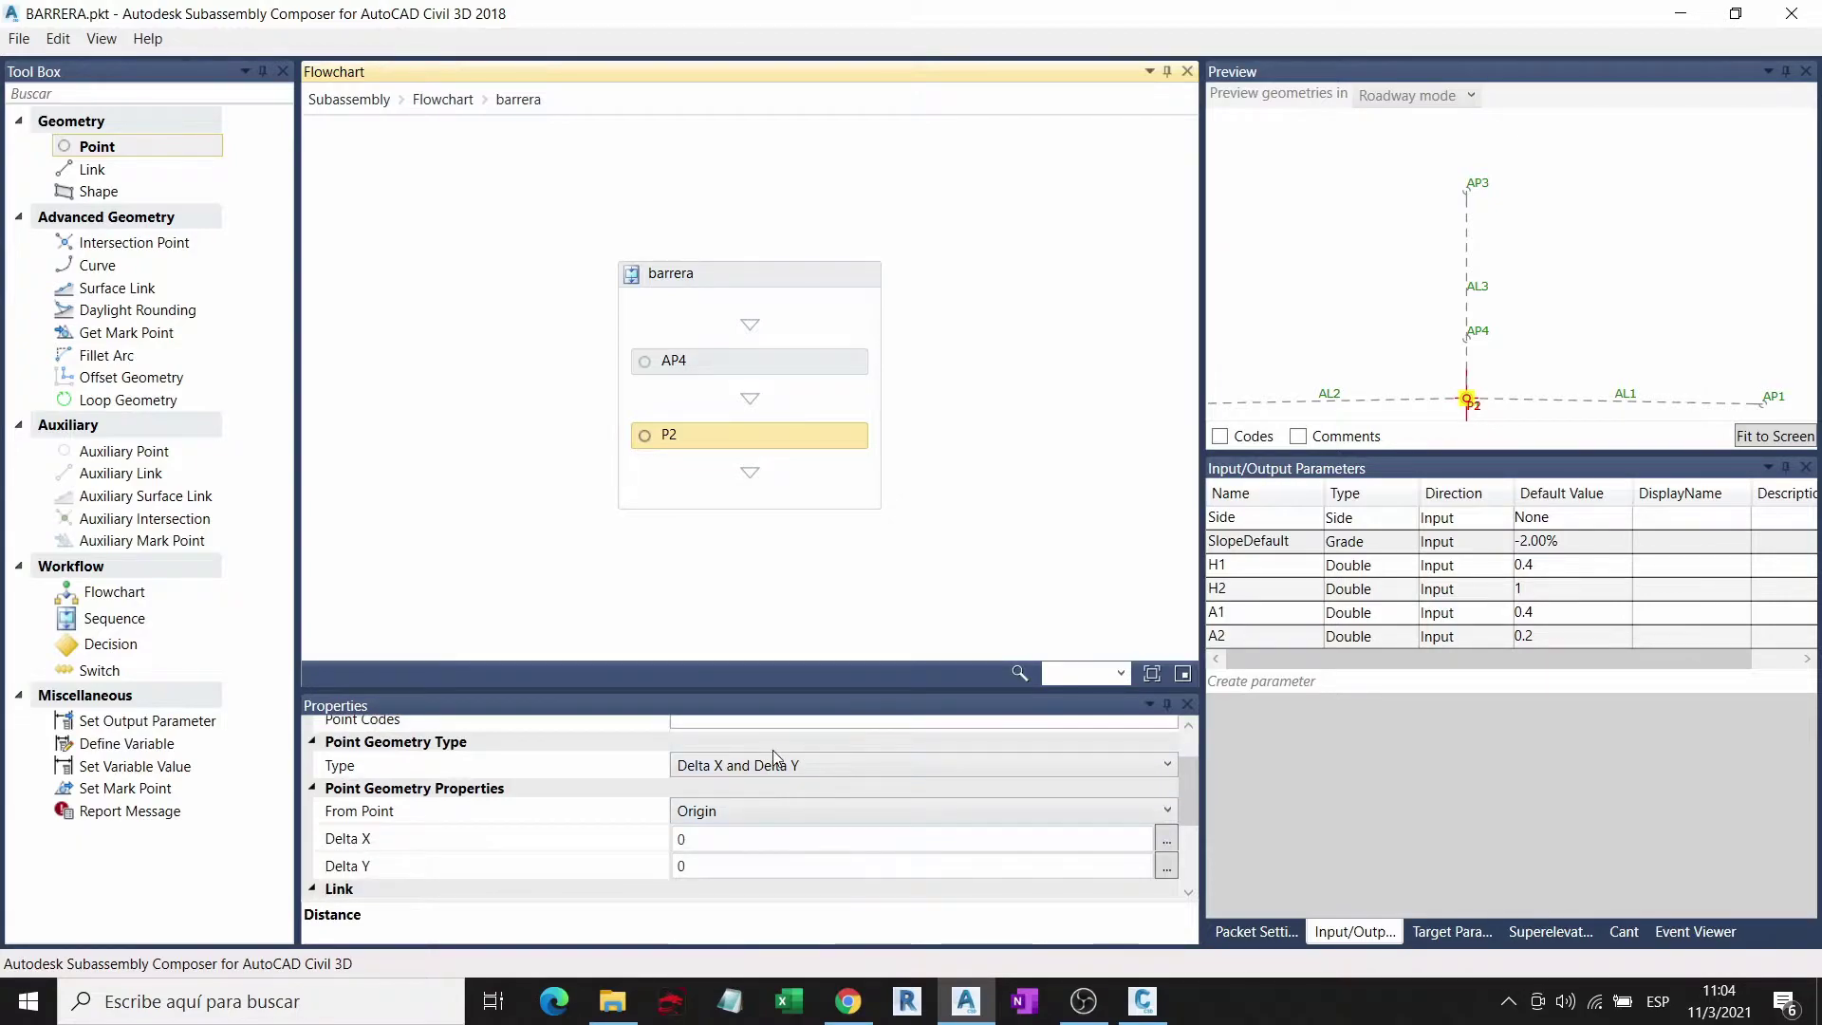
pyautogui.scroll(1, 1520, 341)
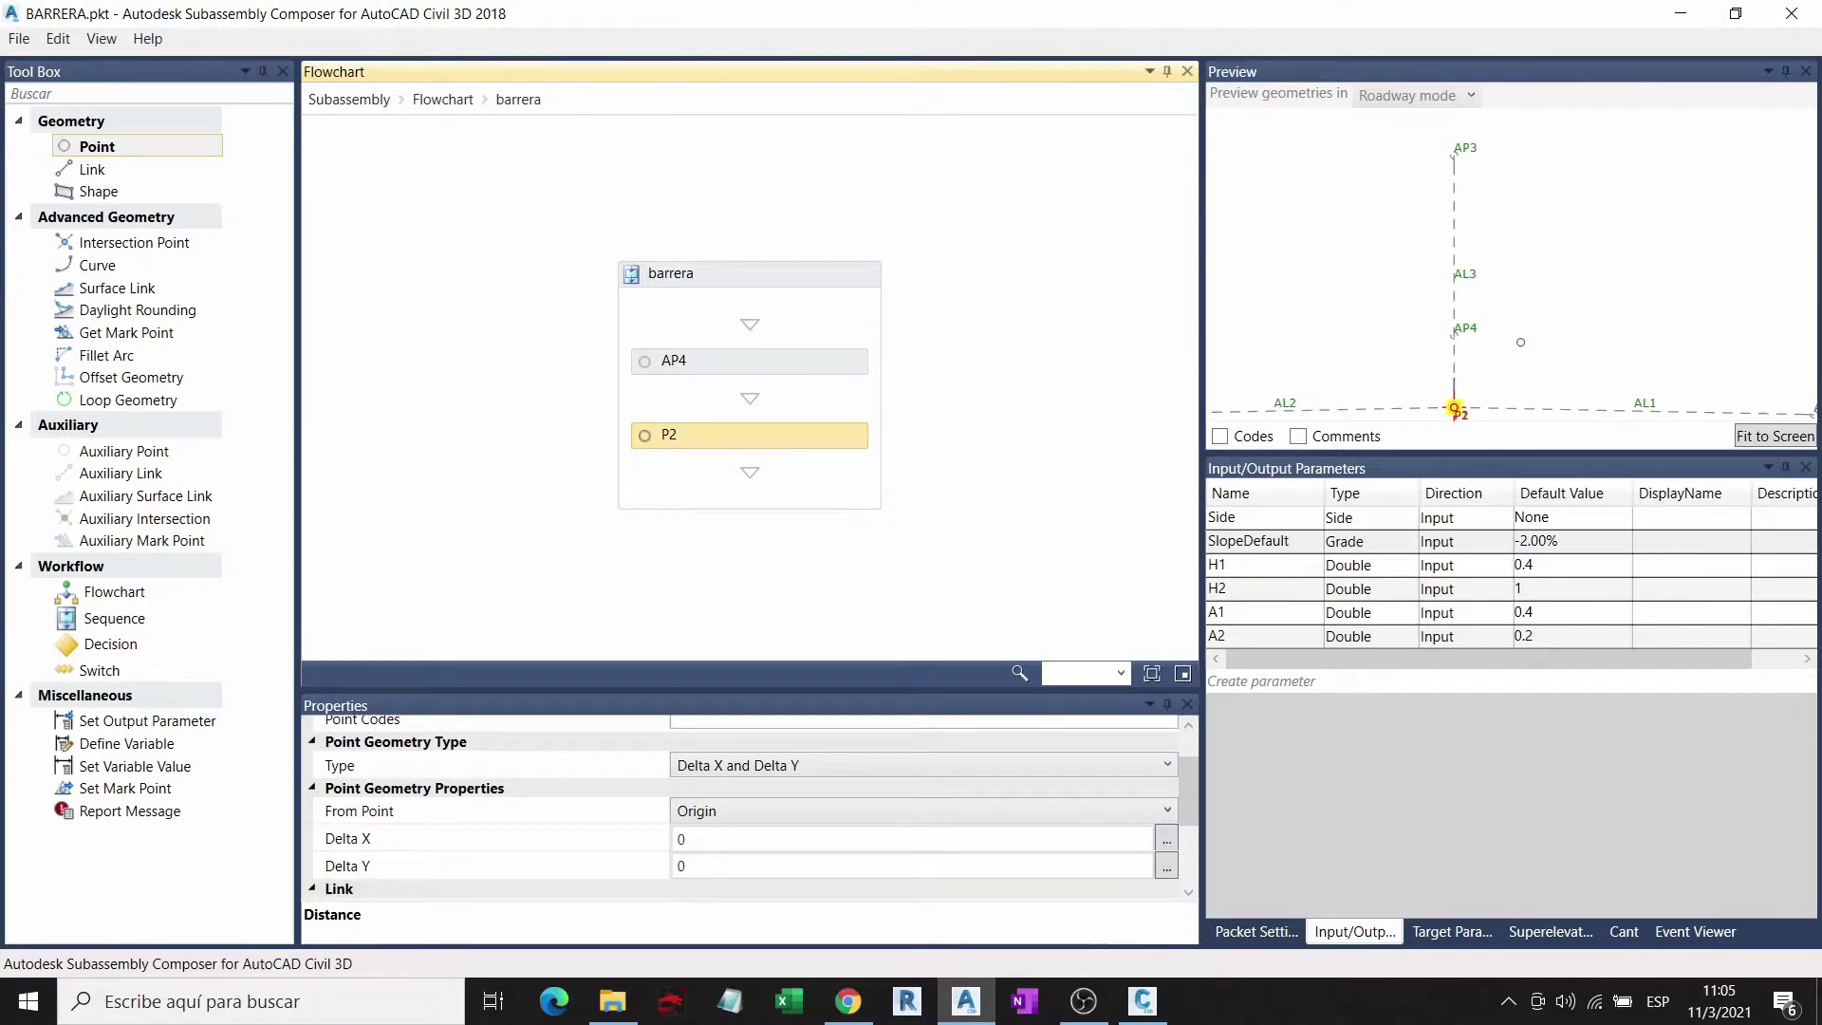
pyautogui.click(711, 814)
pyautogui.click(718, 837)
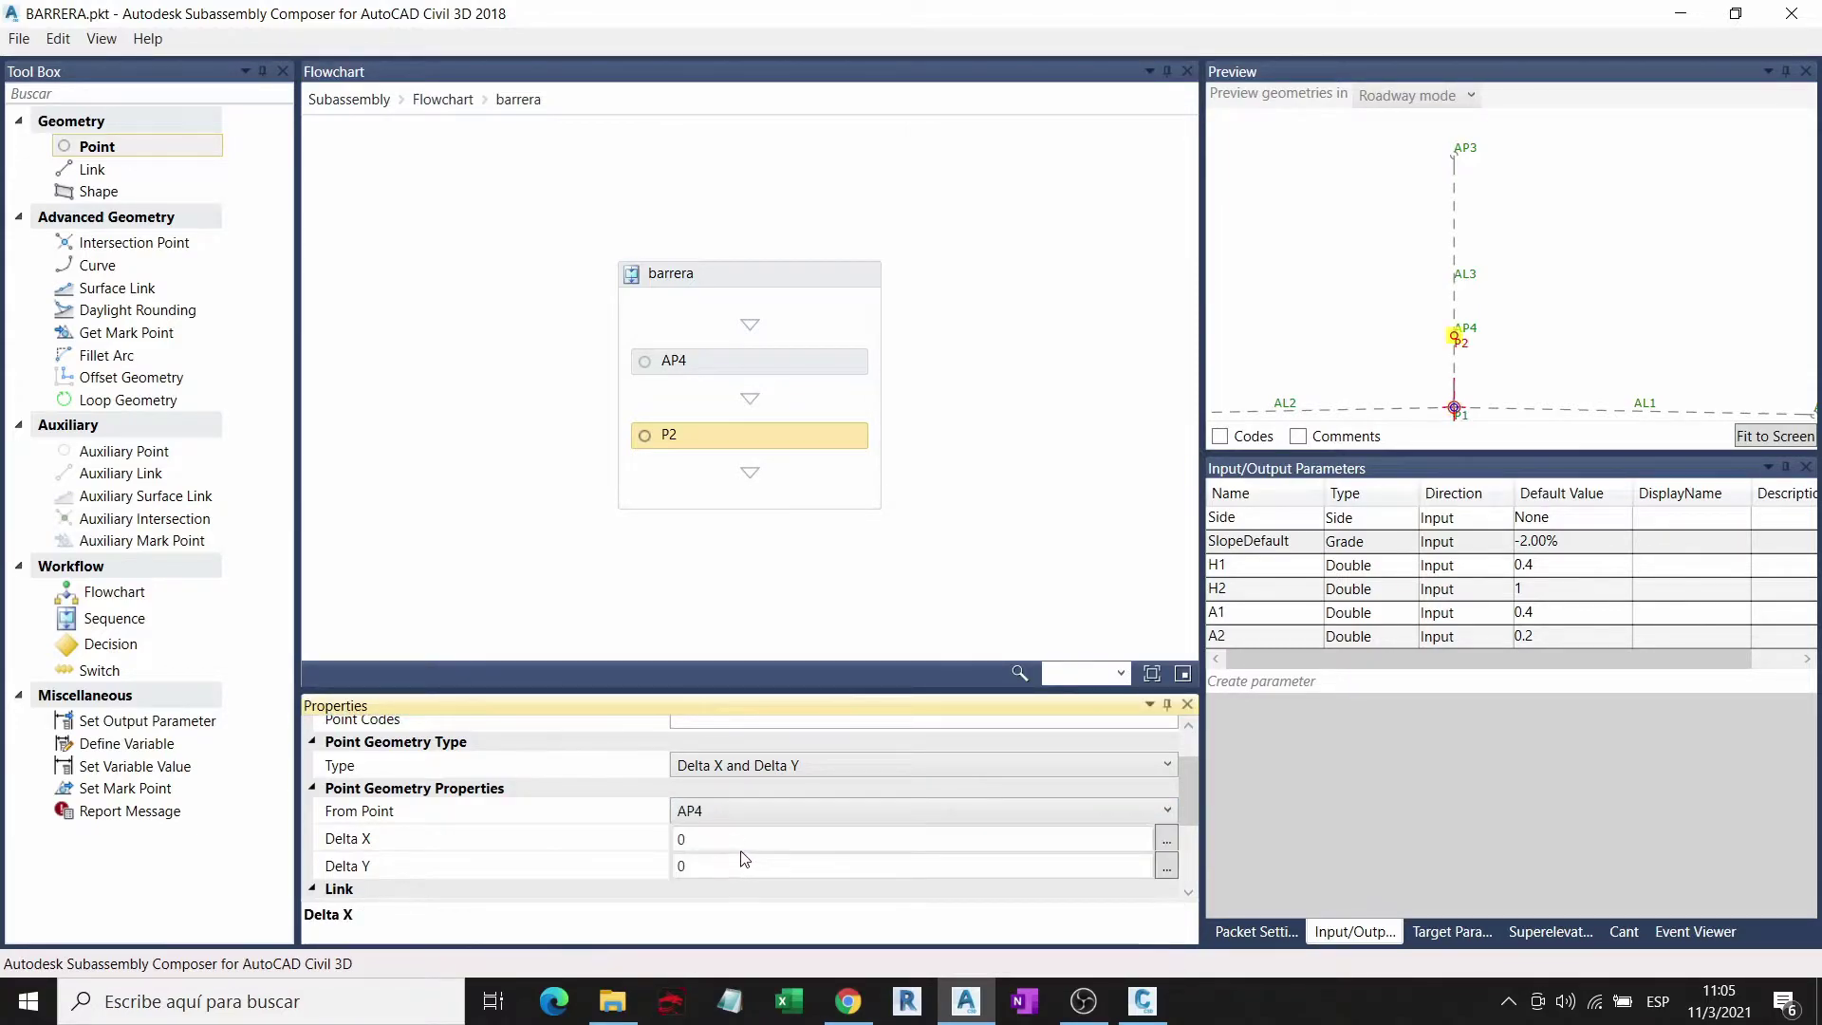
# Step: Define P2 by angle and distance, with reference point P1 and angle 90
pyautogui.click(804, 764)
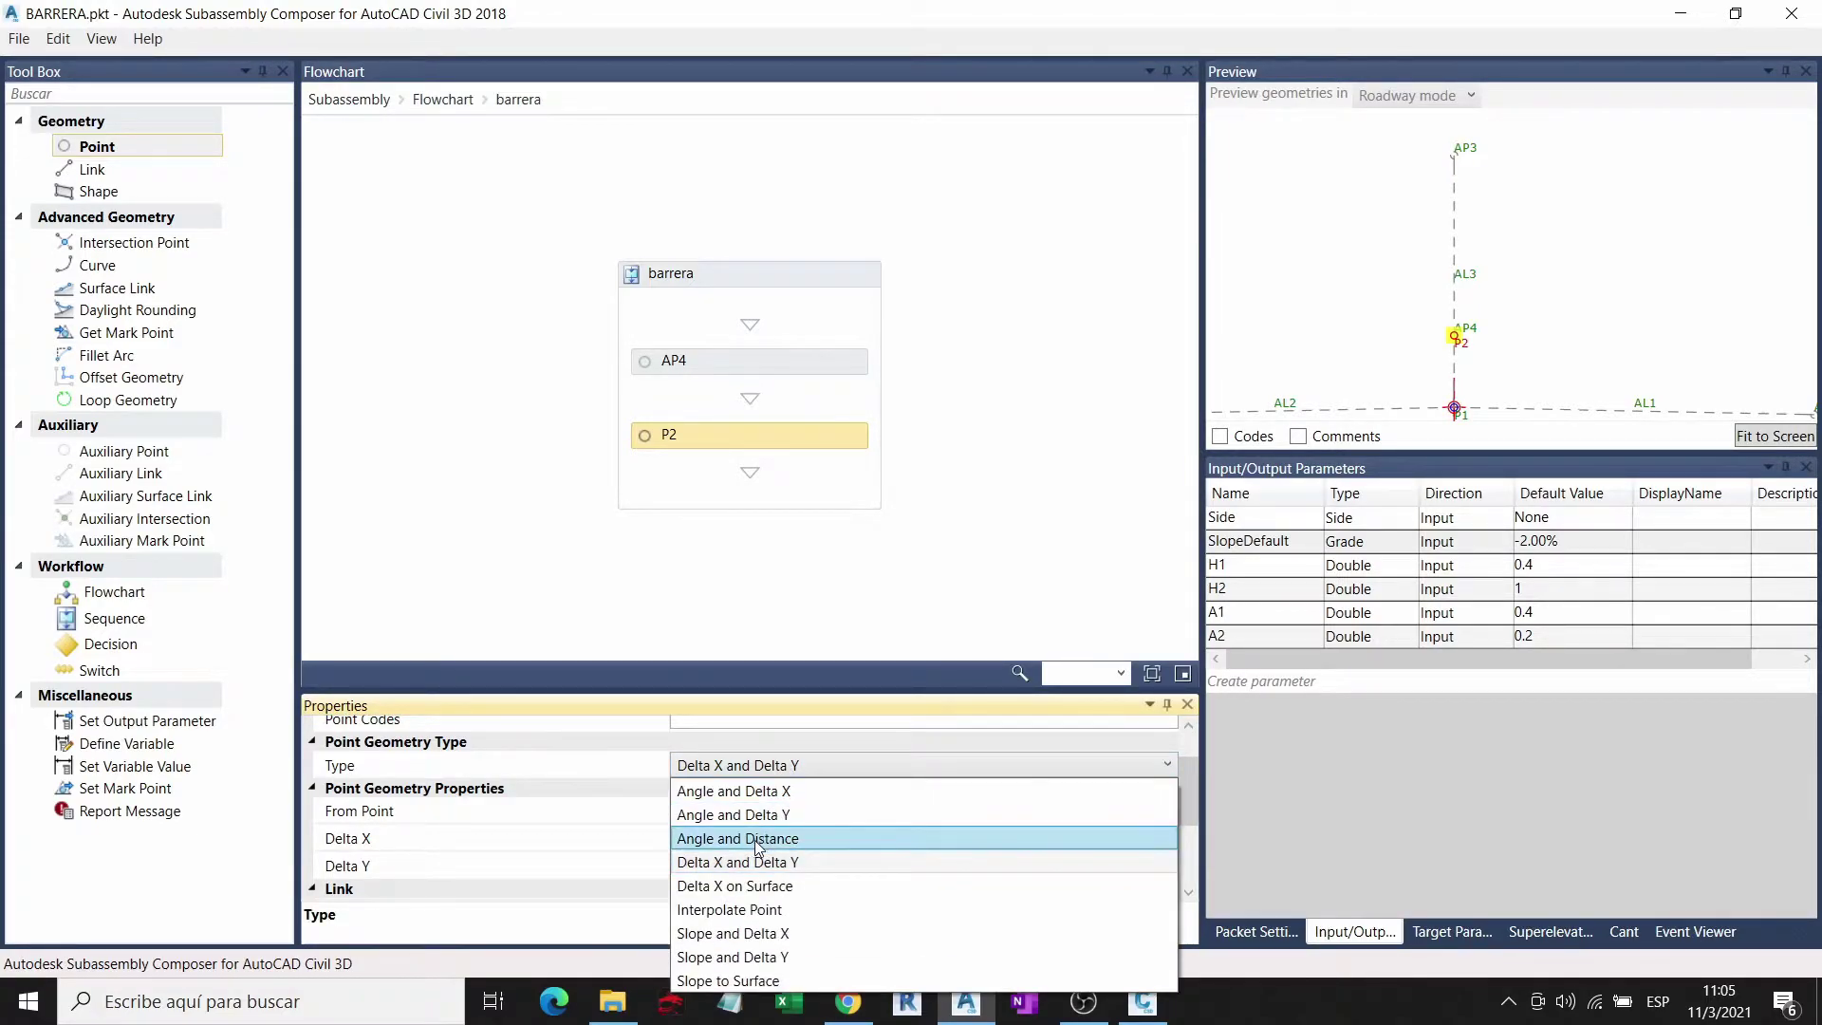
pyautogui.click(768, 839)
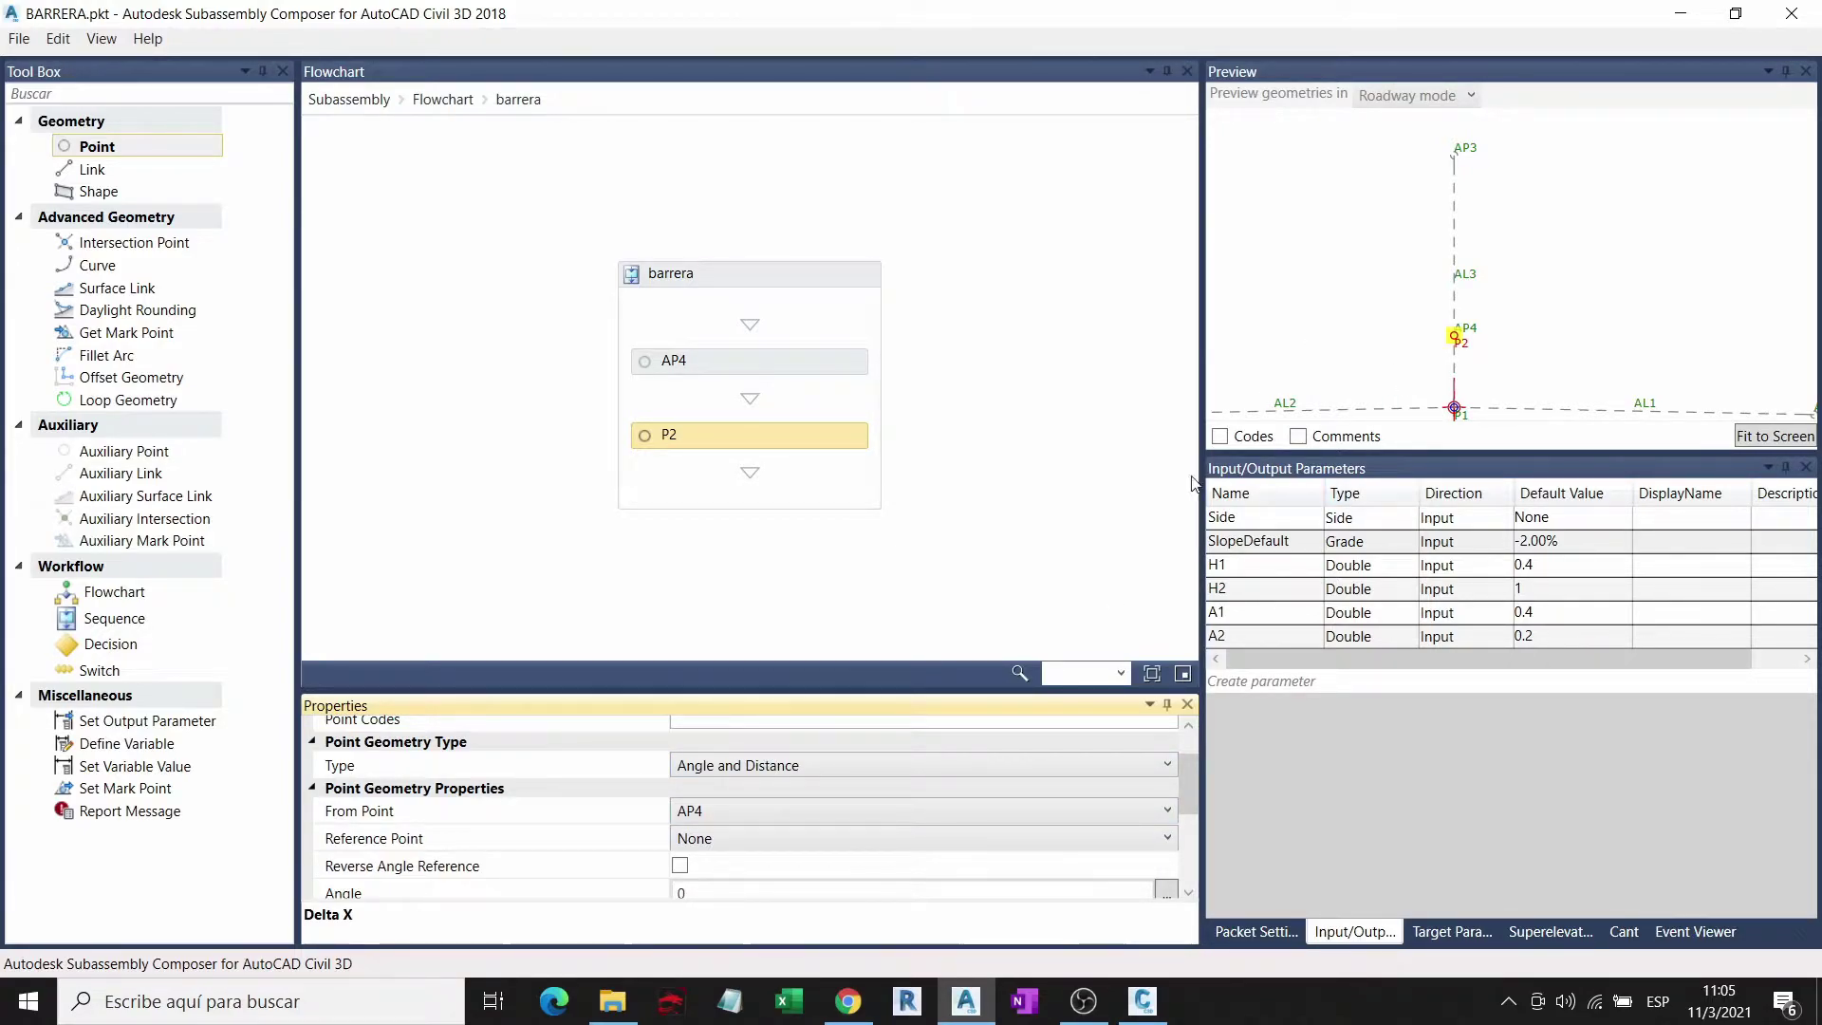
pyautogui.click(713, 840)
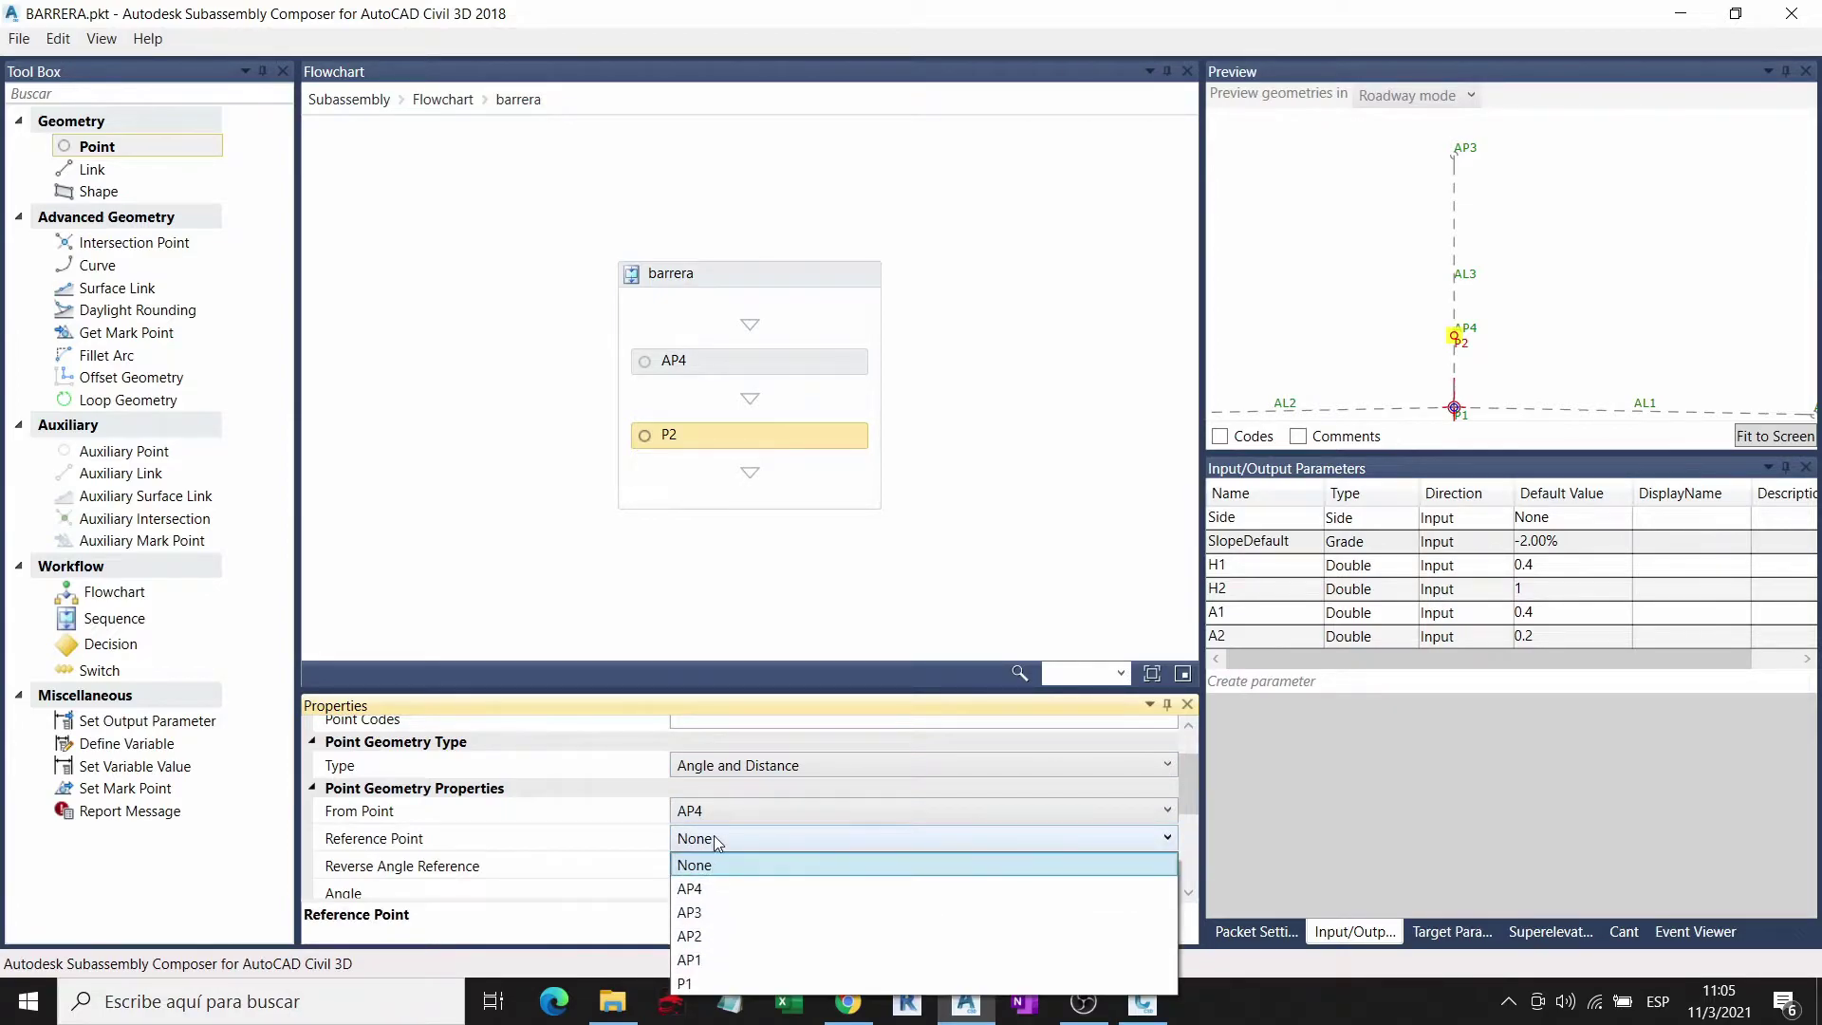
pyautogui.click(697, 986)
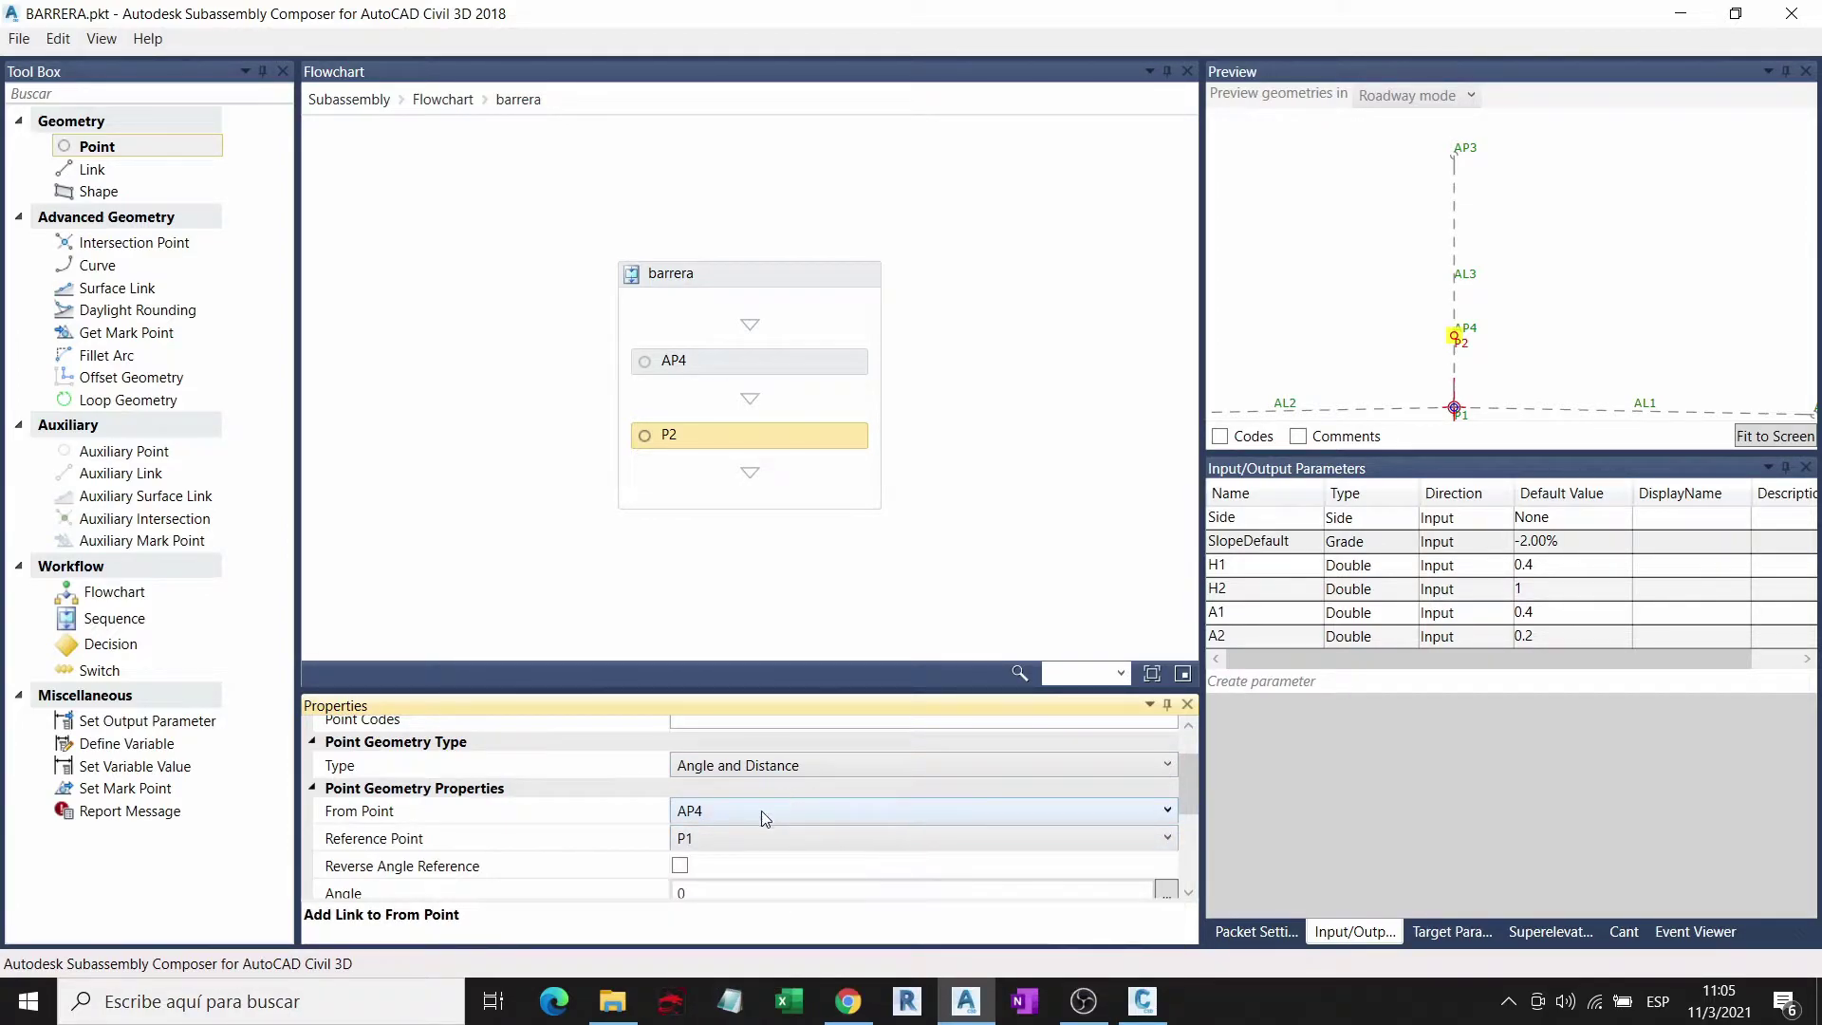
pyautogui.scroll(-2, 761, 811)
pyautogui.click(706, 779)
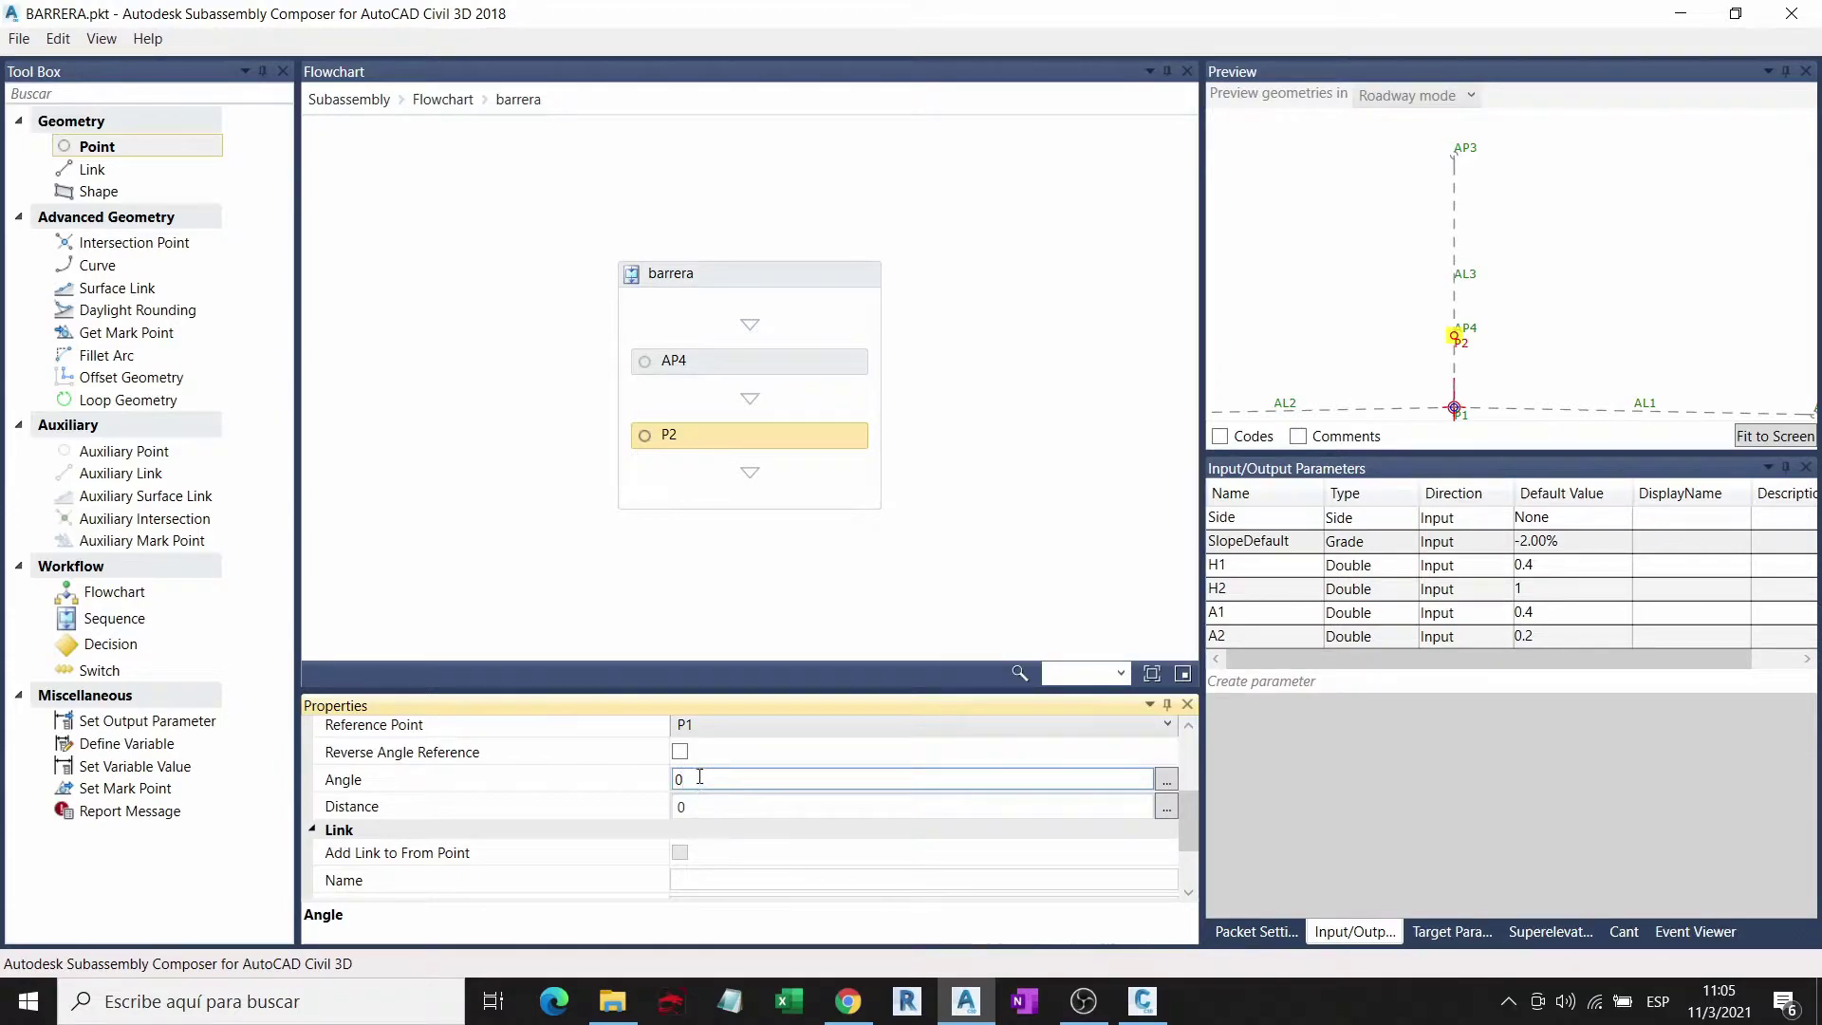
pyautogui.press('BackSpace')
pyautogui.write('90')
pyautogui.press('Return')
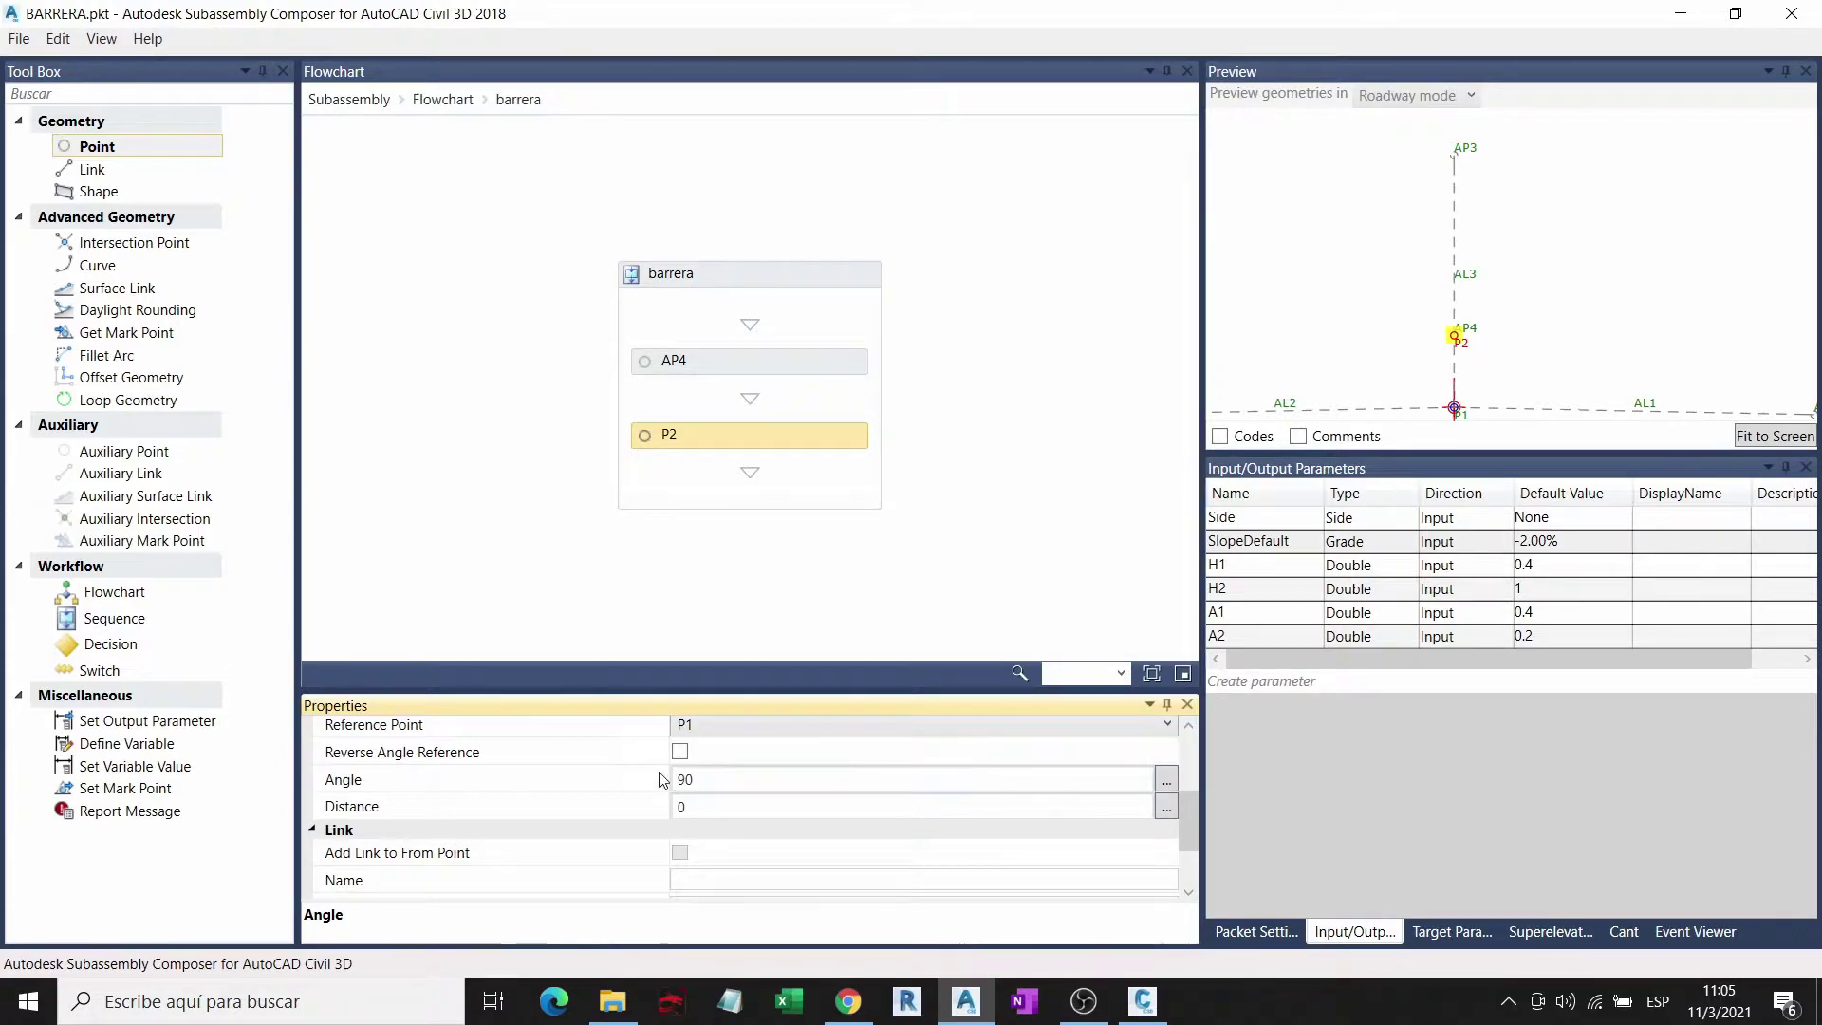
# Step: Set P2's distance to a1/2 after checking the A1 parameter
pyautogui.click(722, 805)
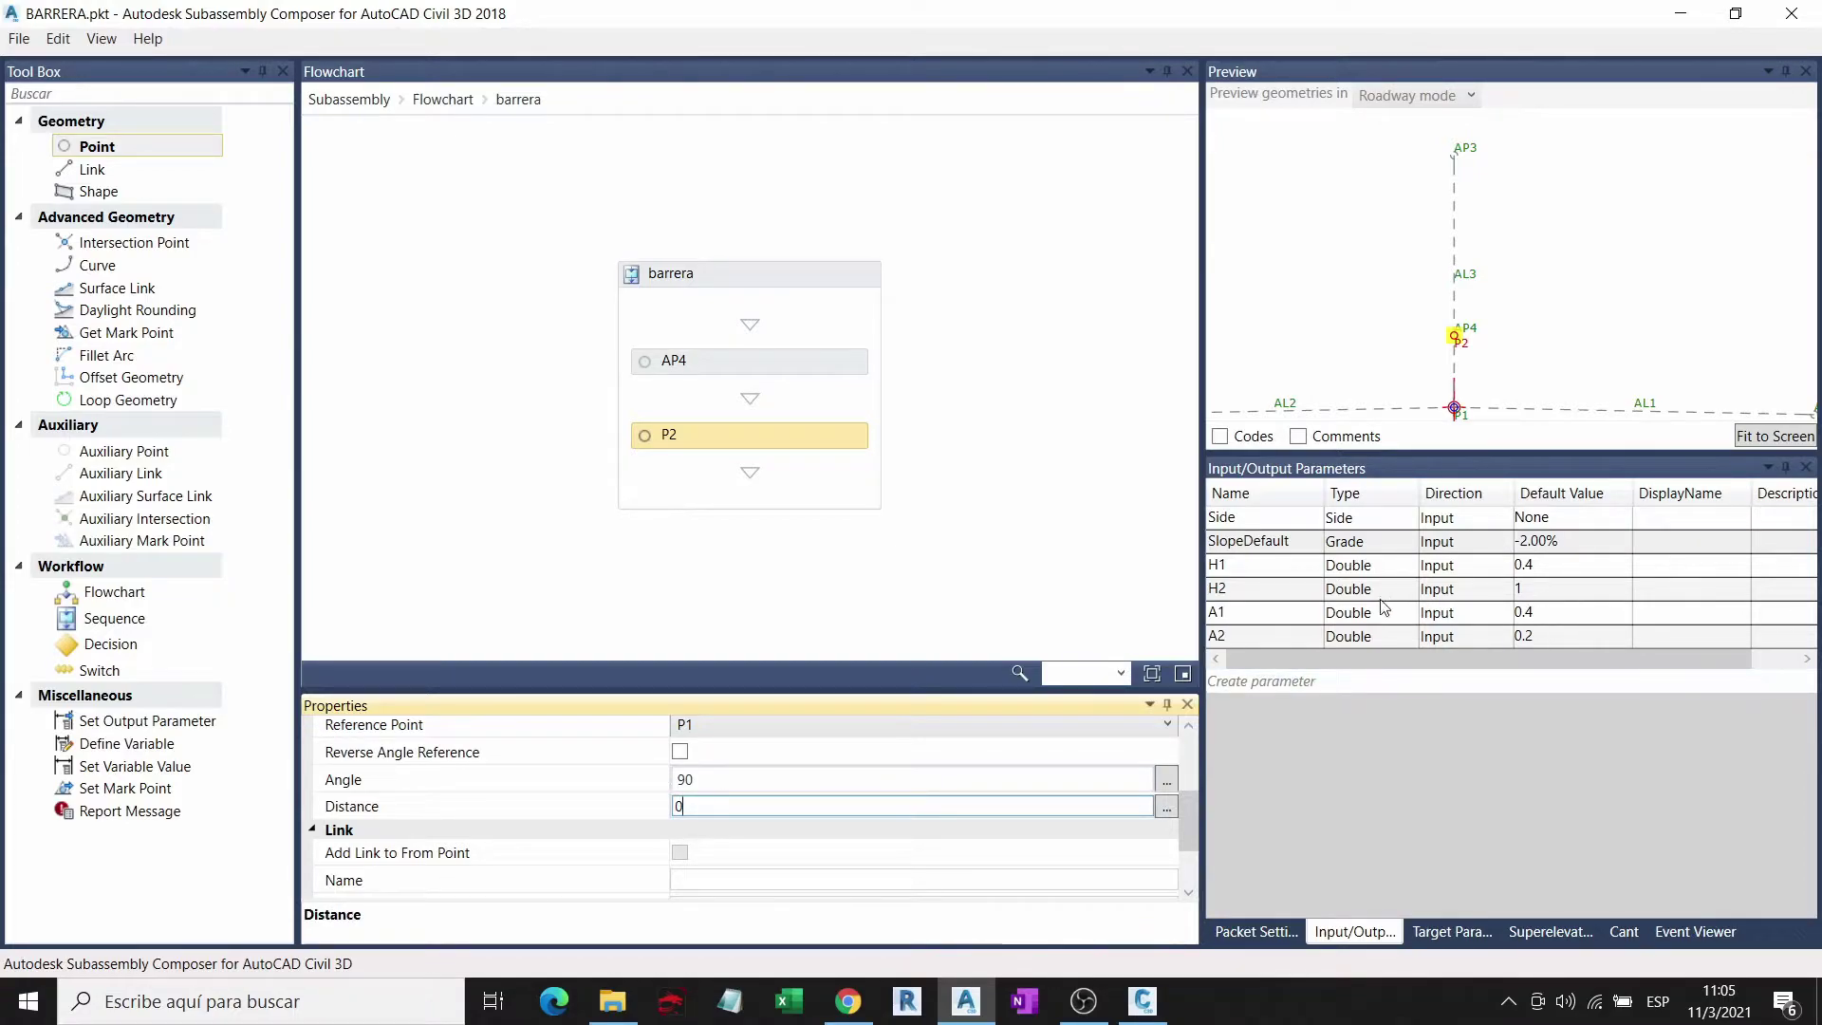
pyautogui.click(1251, 611)
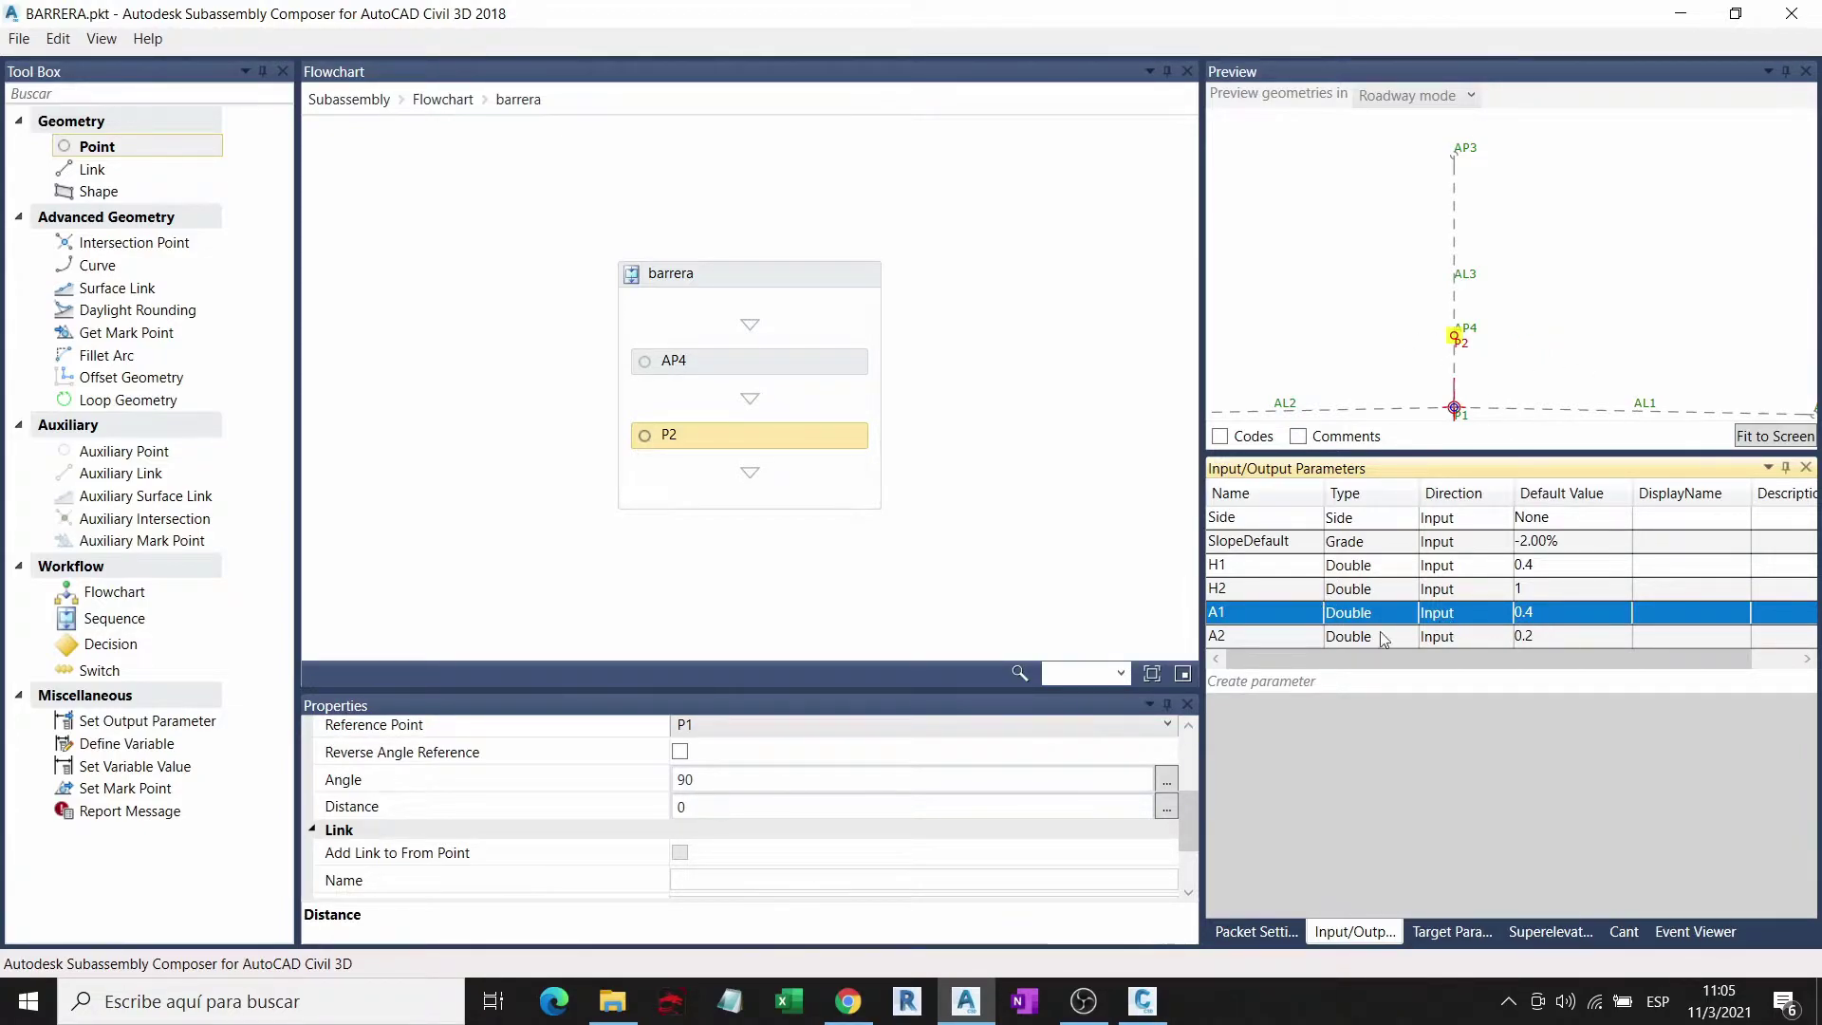
pyautogui.click(708, 805)
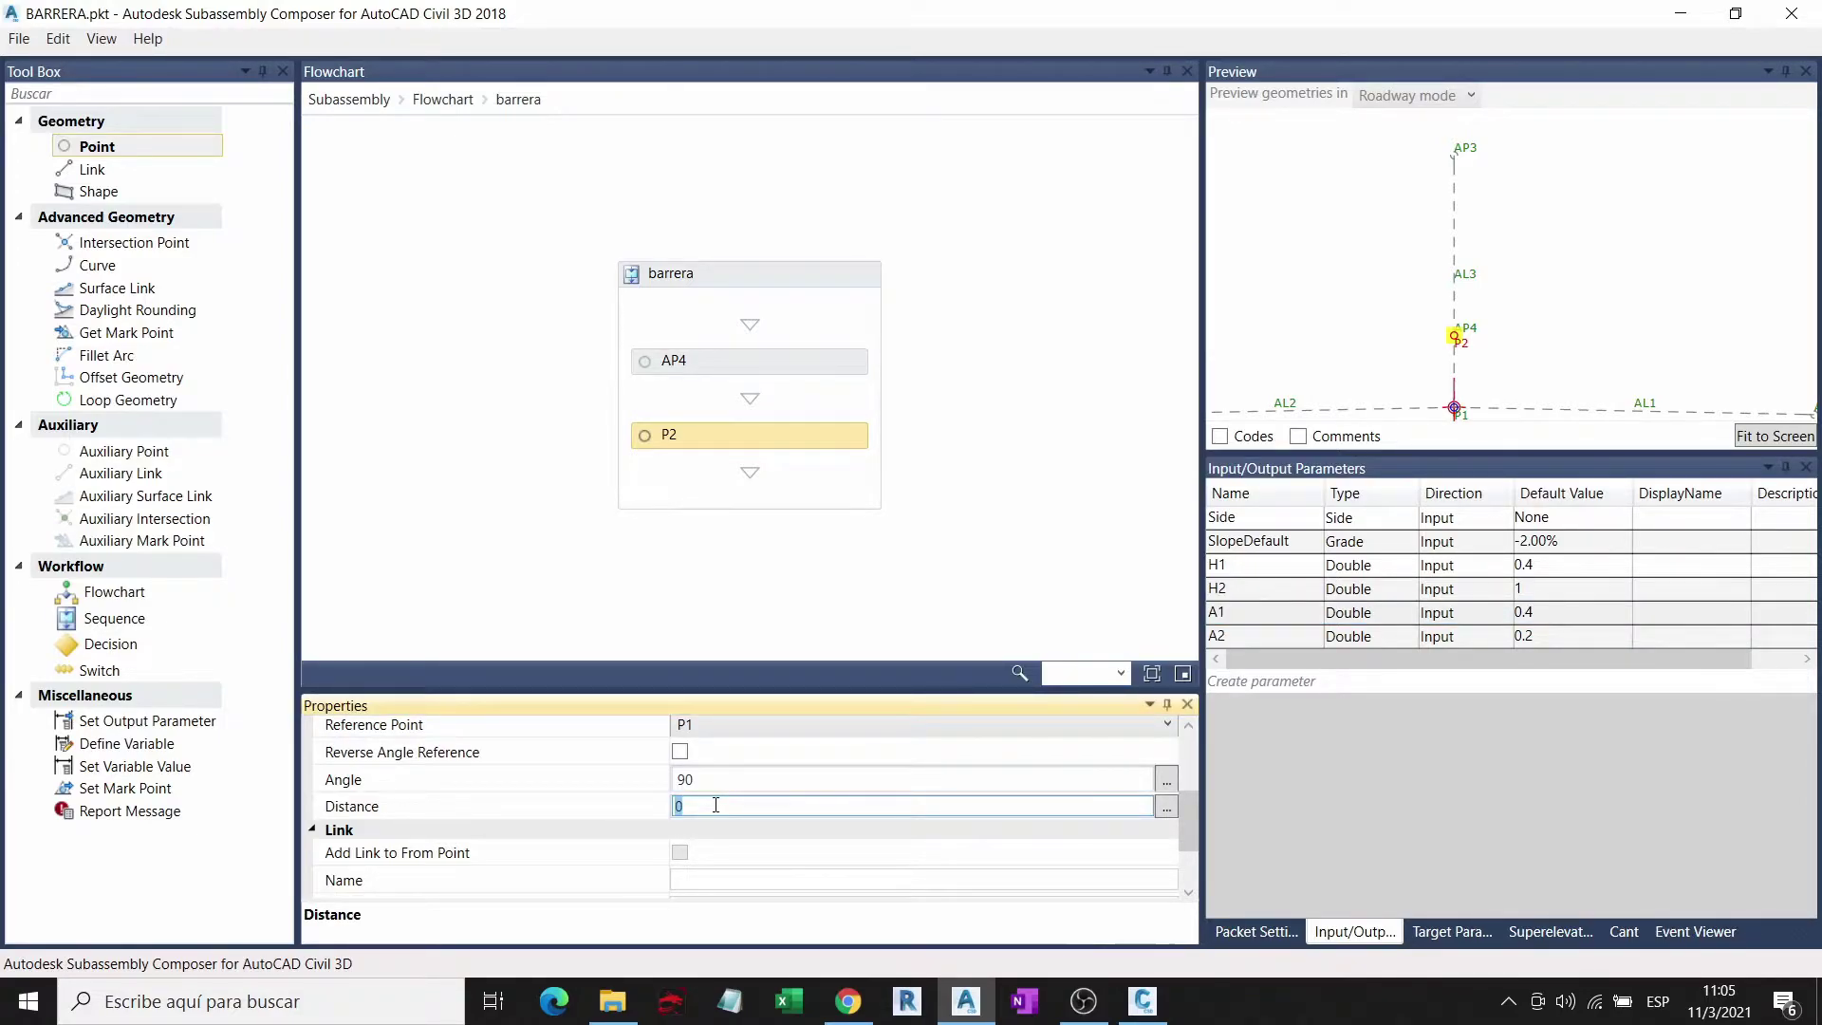
pyautogui.write('a1/')
pyautogui.write('2')
pyautogui.press('Return')
pyautogui.scroll(2, 1478, 338)
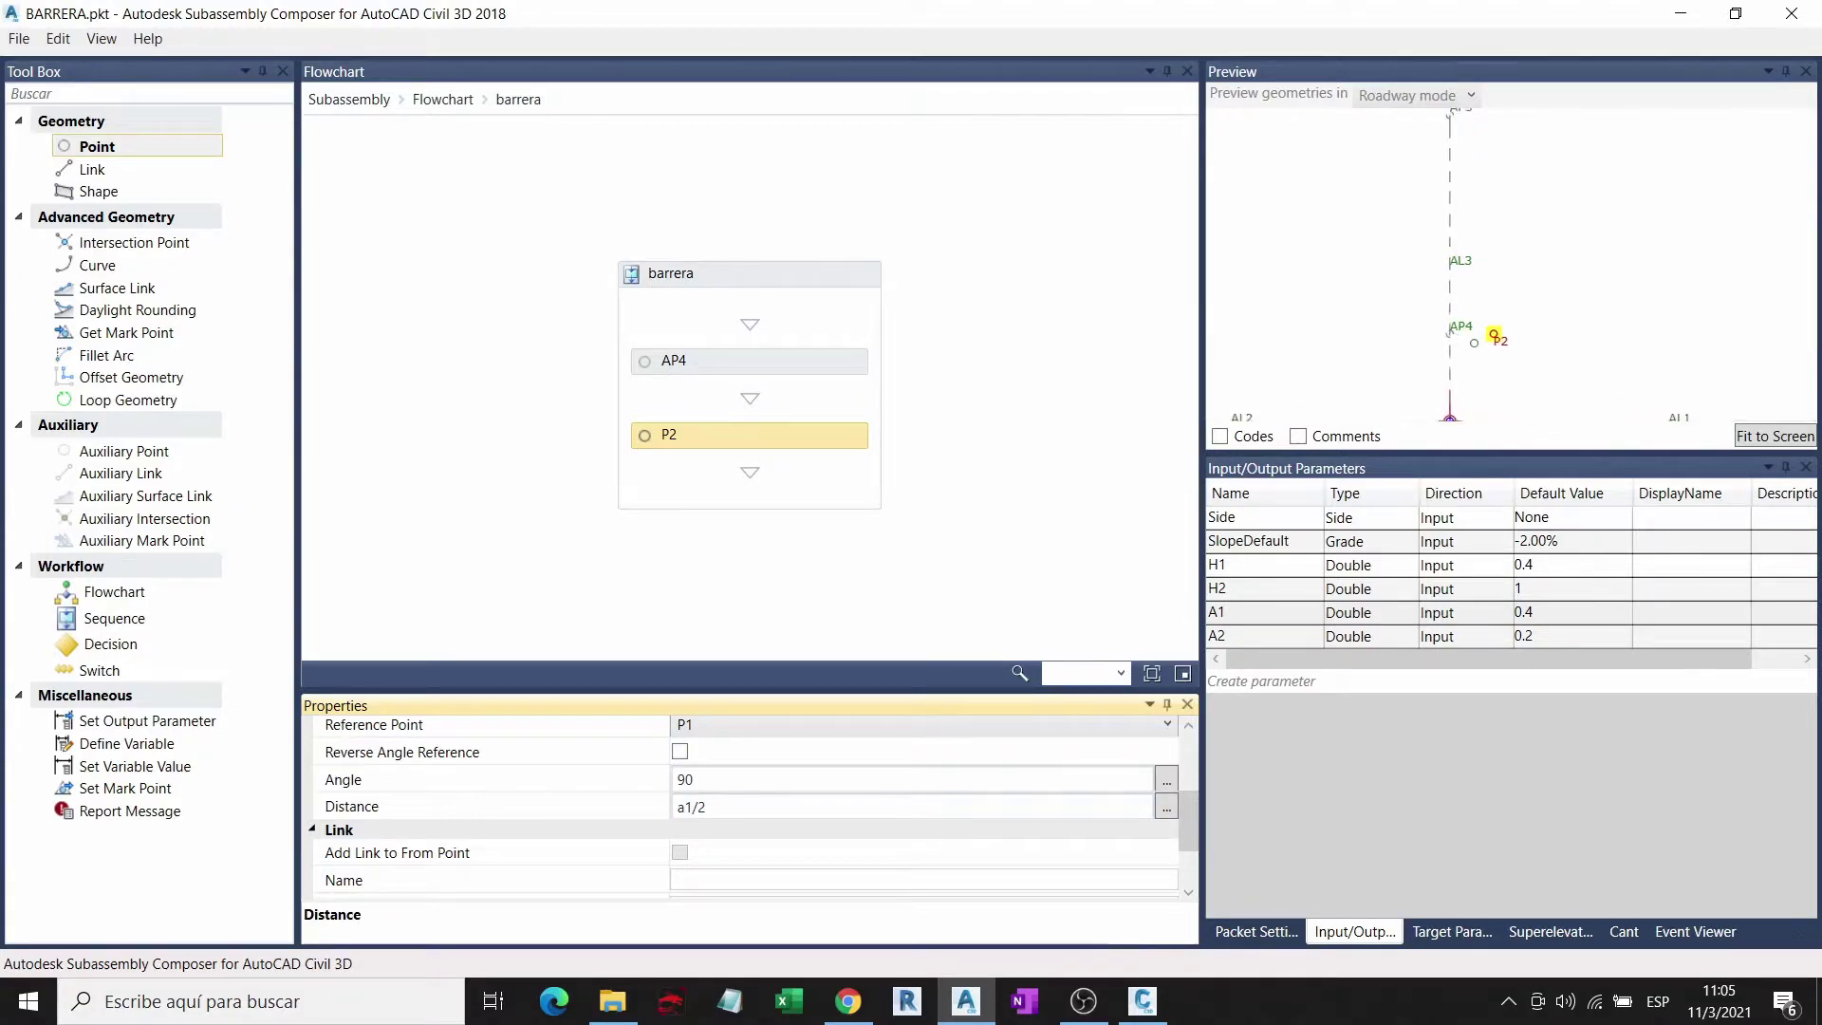
pyautogui.scroll(-1, 1495, 335)
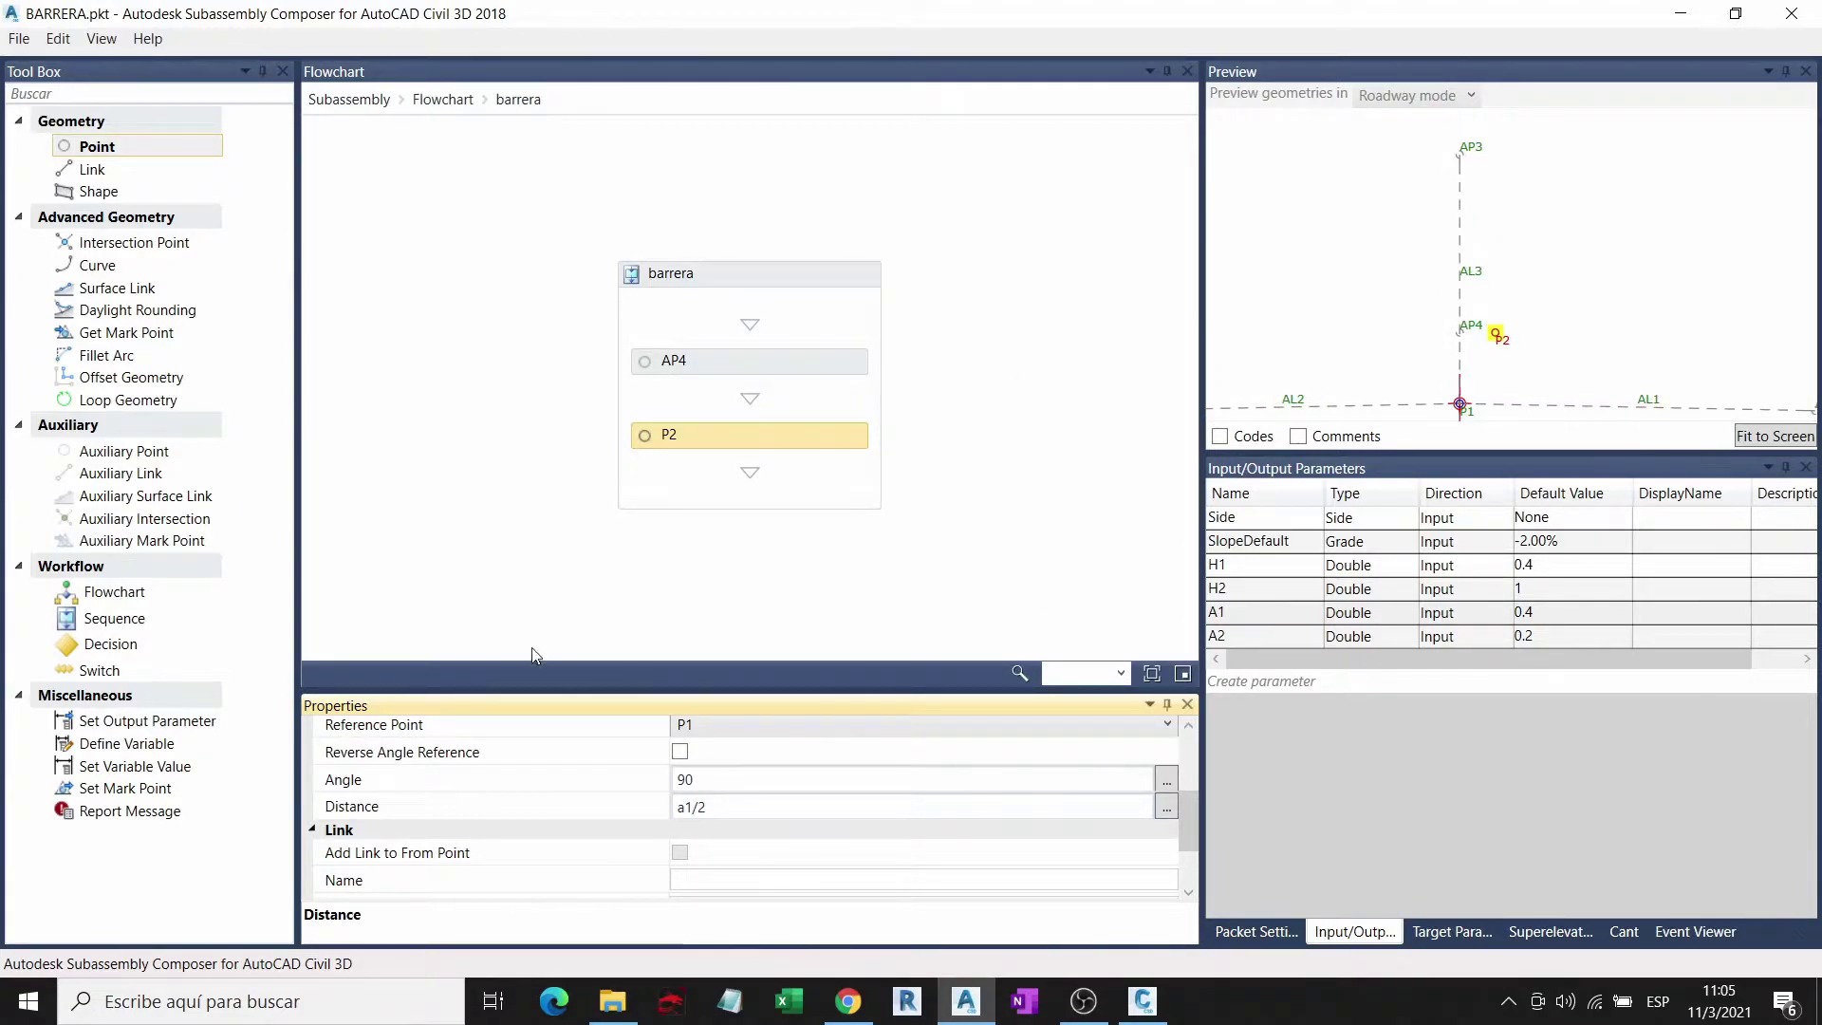
pyautogui.scroll(-1, 1496, 323)
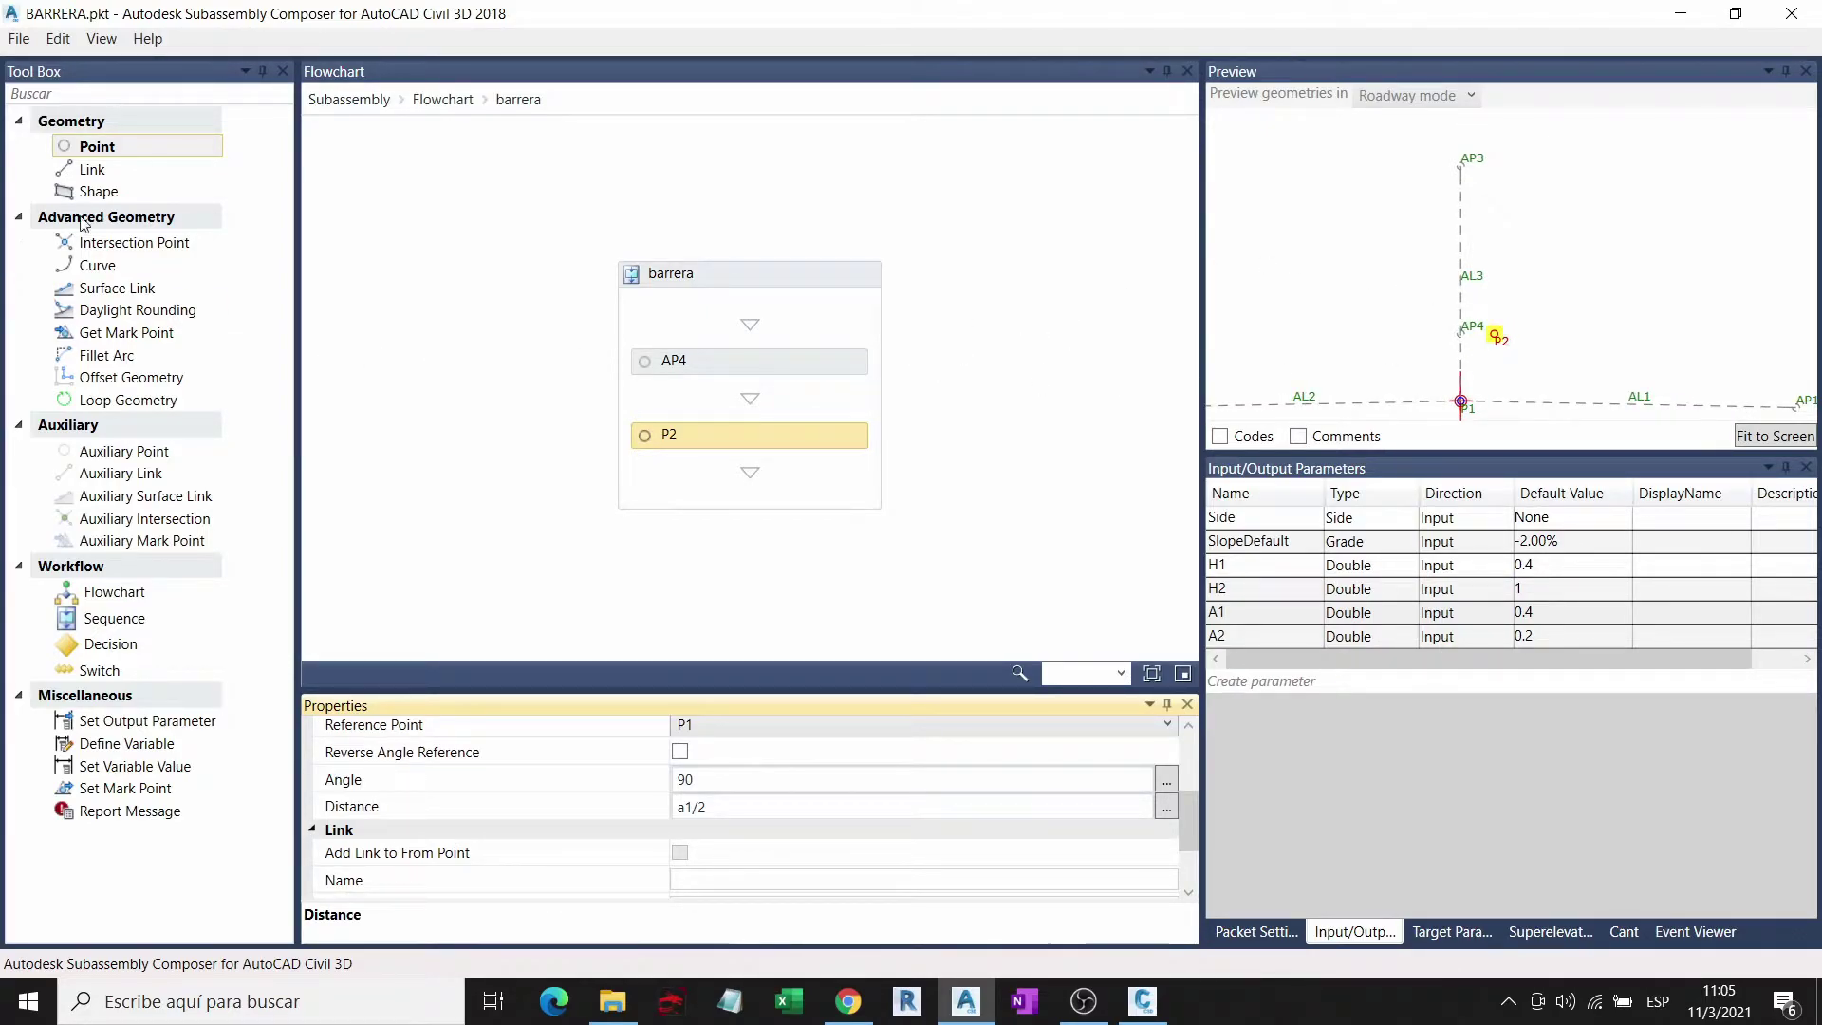
# Step: Add point P3 below P2, defined by angle and distance from AP4
pyautogui.moveTo(95, 146)
pyautogui.mouseDown()
pyautogui.moveTo(799, 486)
pyautogui.moveTo(800, 469)
pyautogui.mouseUp()
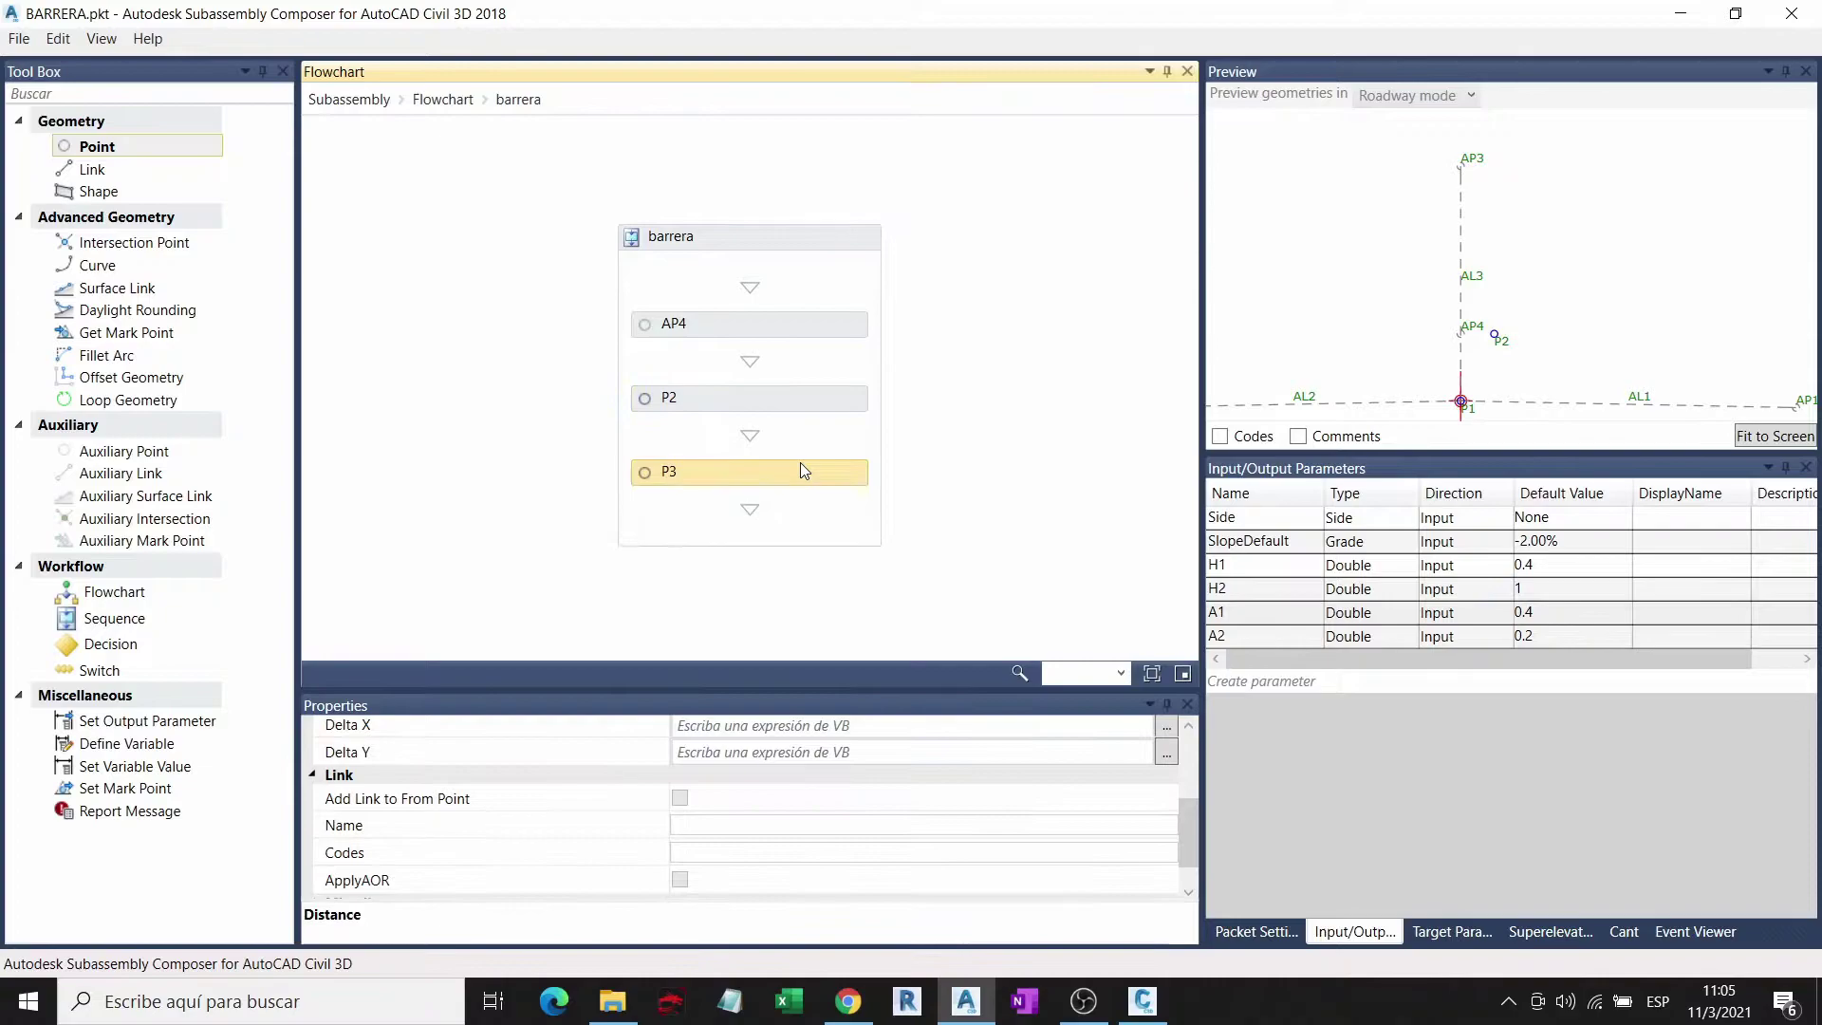
pyautogui.scroll(5, 724, 759)
pyautogui.click(789, 822)
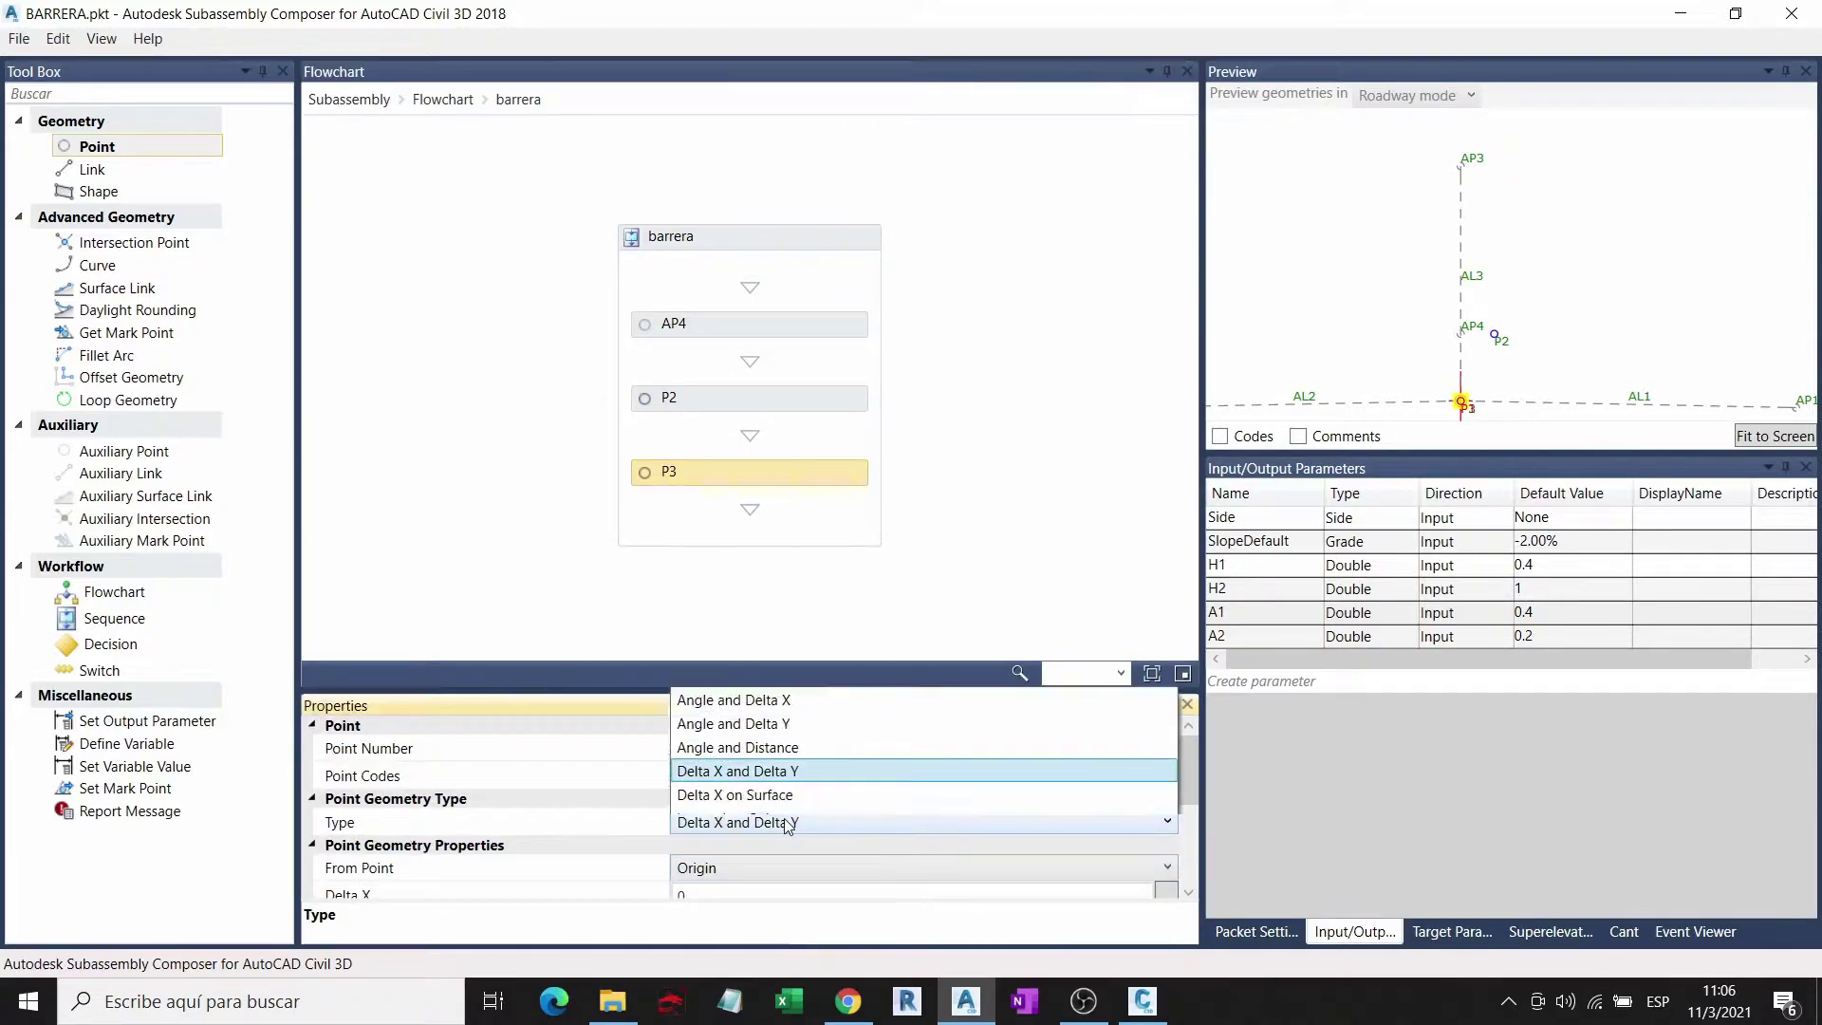
pyautogui.click(764, 775)
pyautogui.scroll(-3, 759, 768)
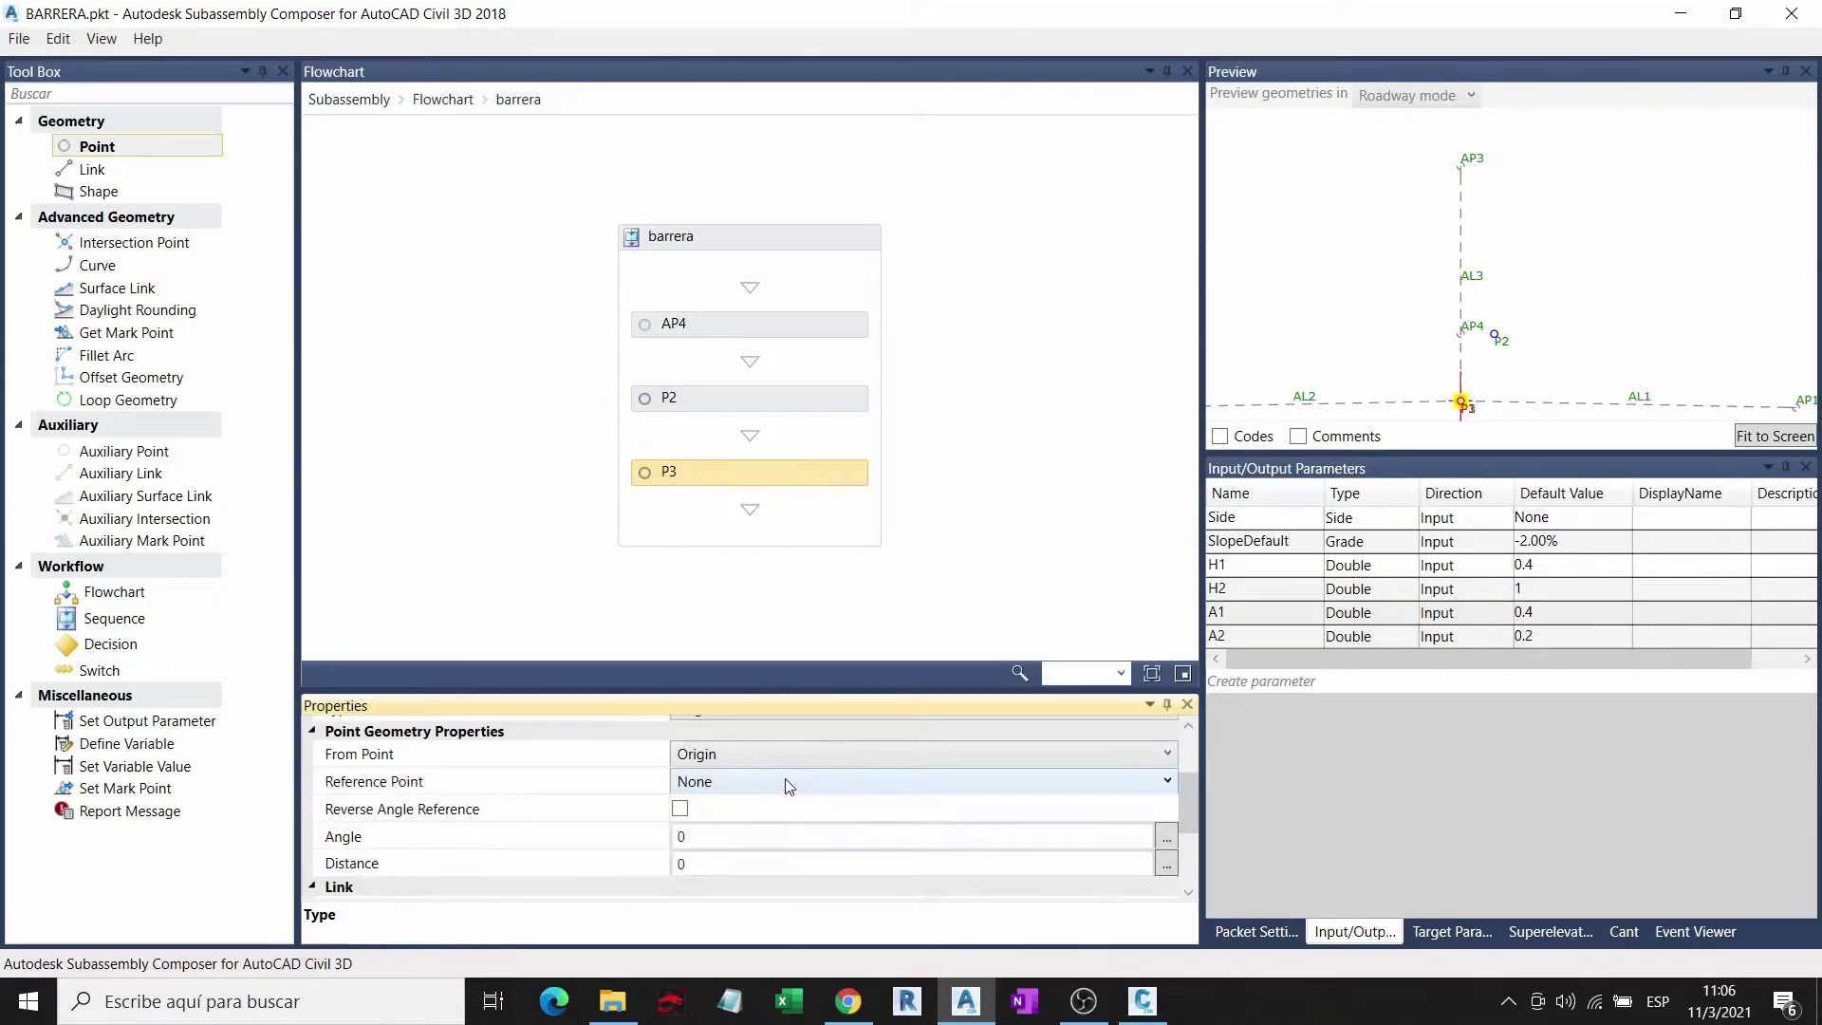
pyautogui.click(755, 750)
pyautogui.click(778, 779)
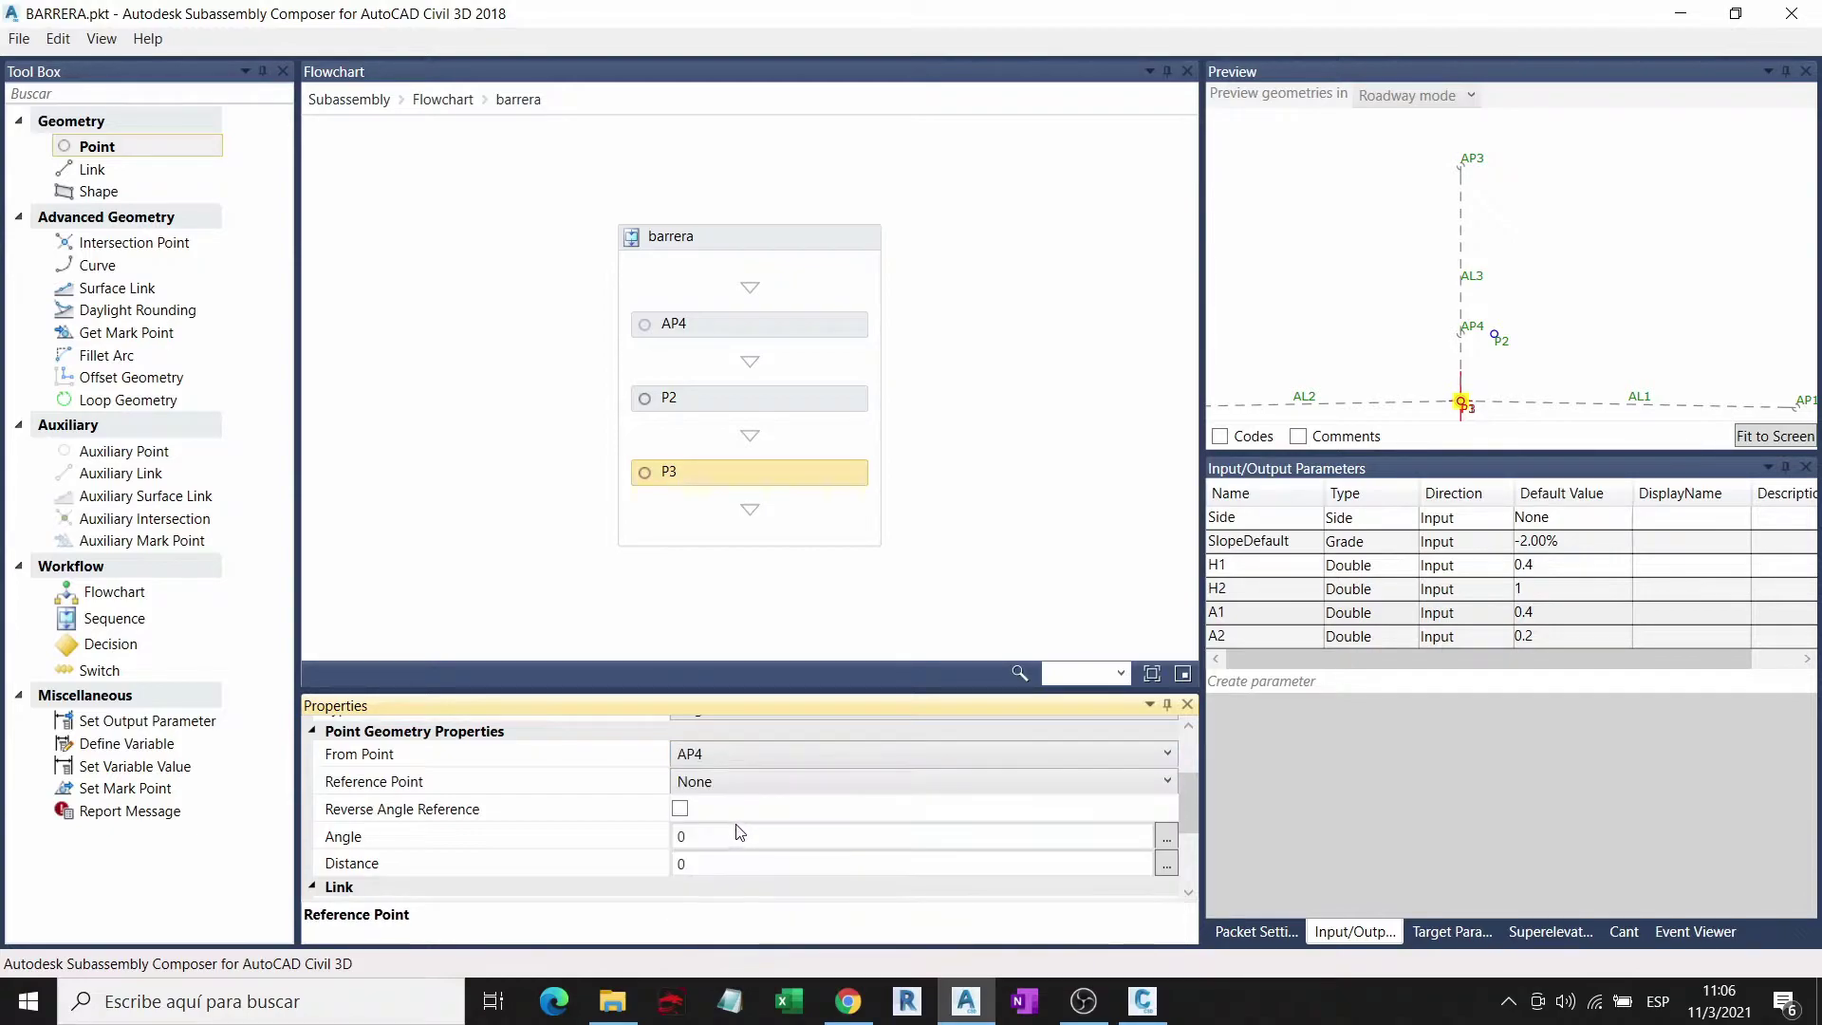
# Step: Make P1 the reference point for P3 and set its angle to 90
pyautogui.click(732, 783)
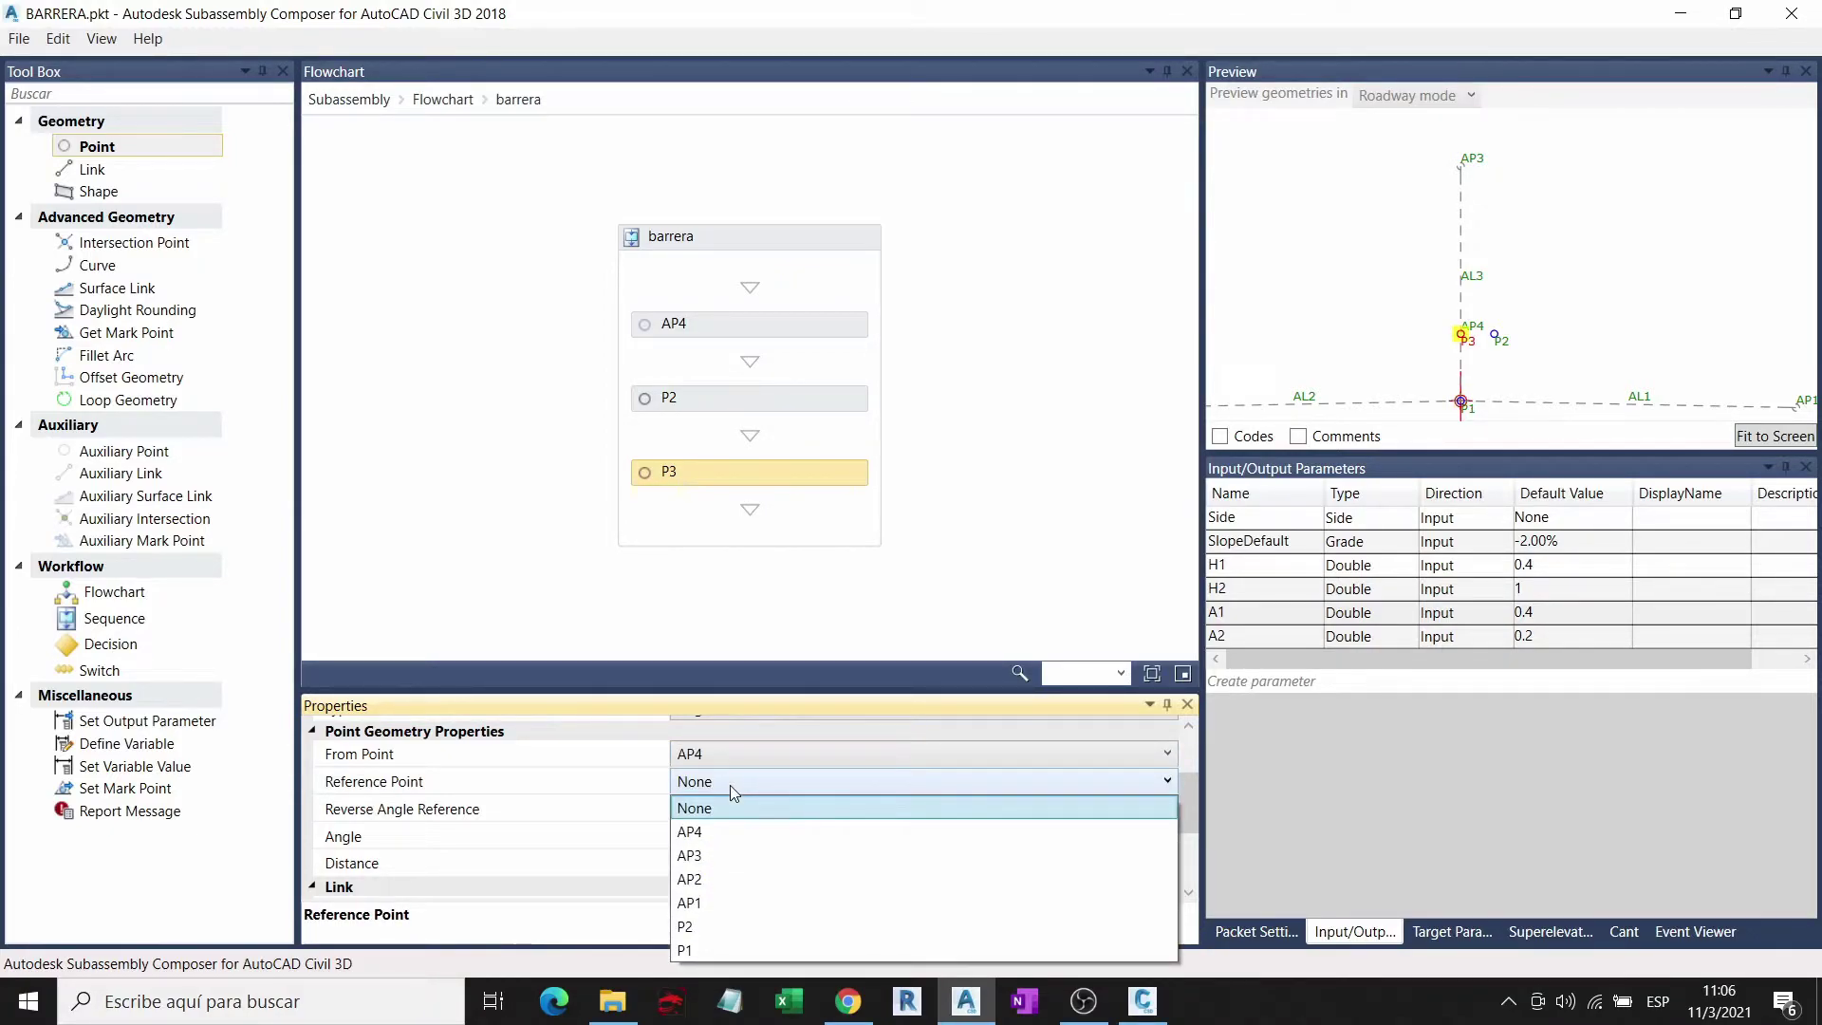
pyautogui.press('Down')
pyautogui.press('Down')
pyautogui.press('Down')
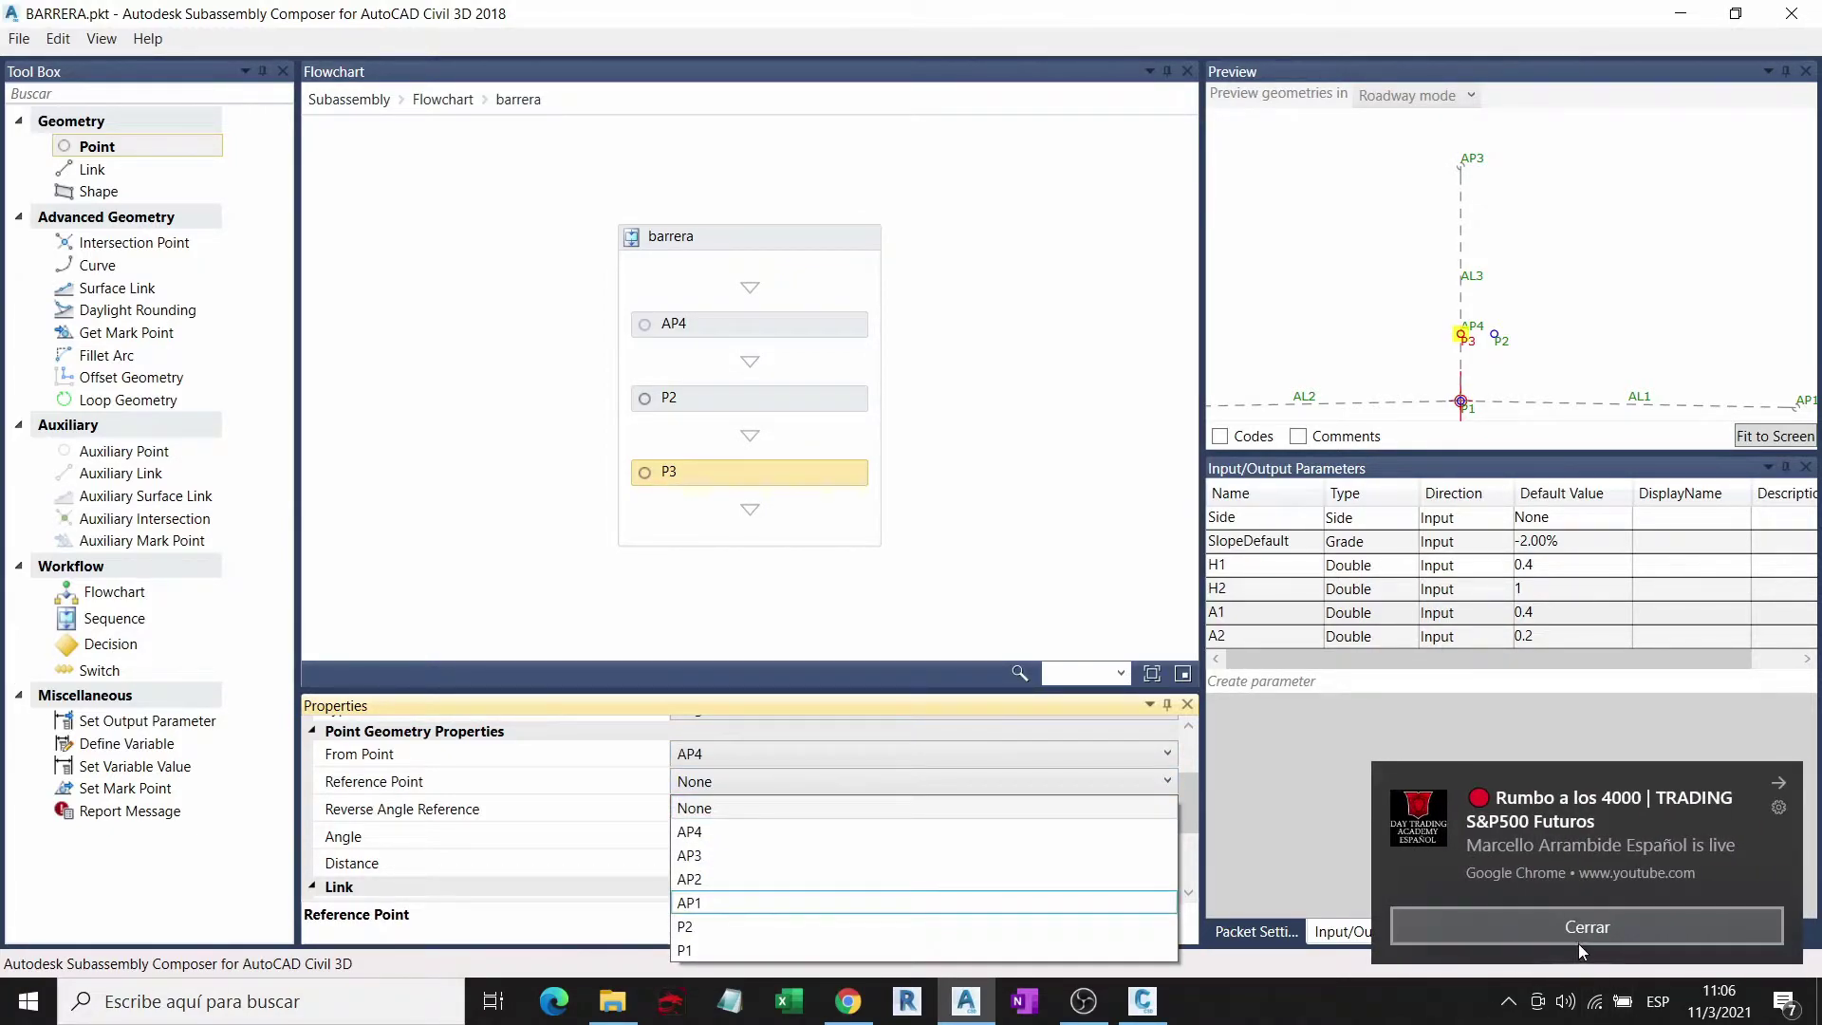
pyautogui.click(1556, 930)
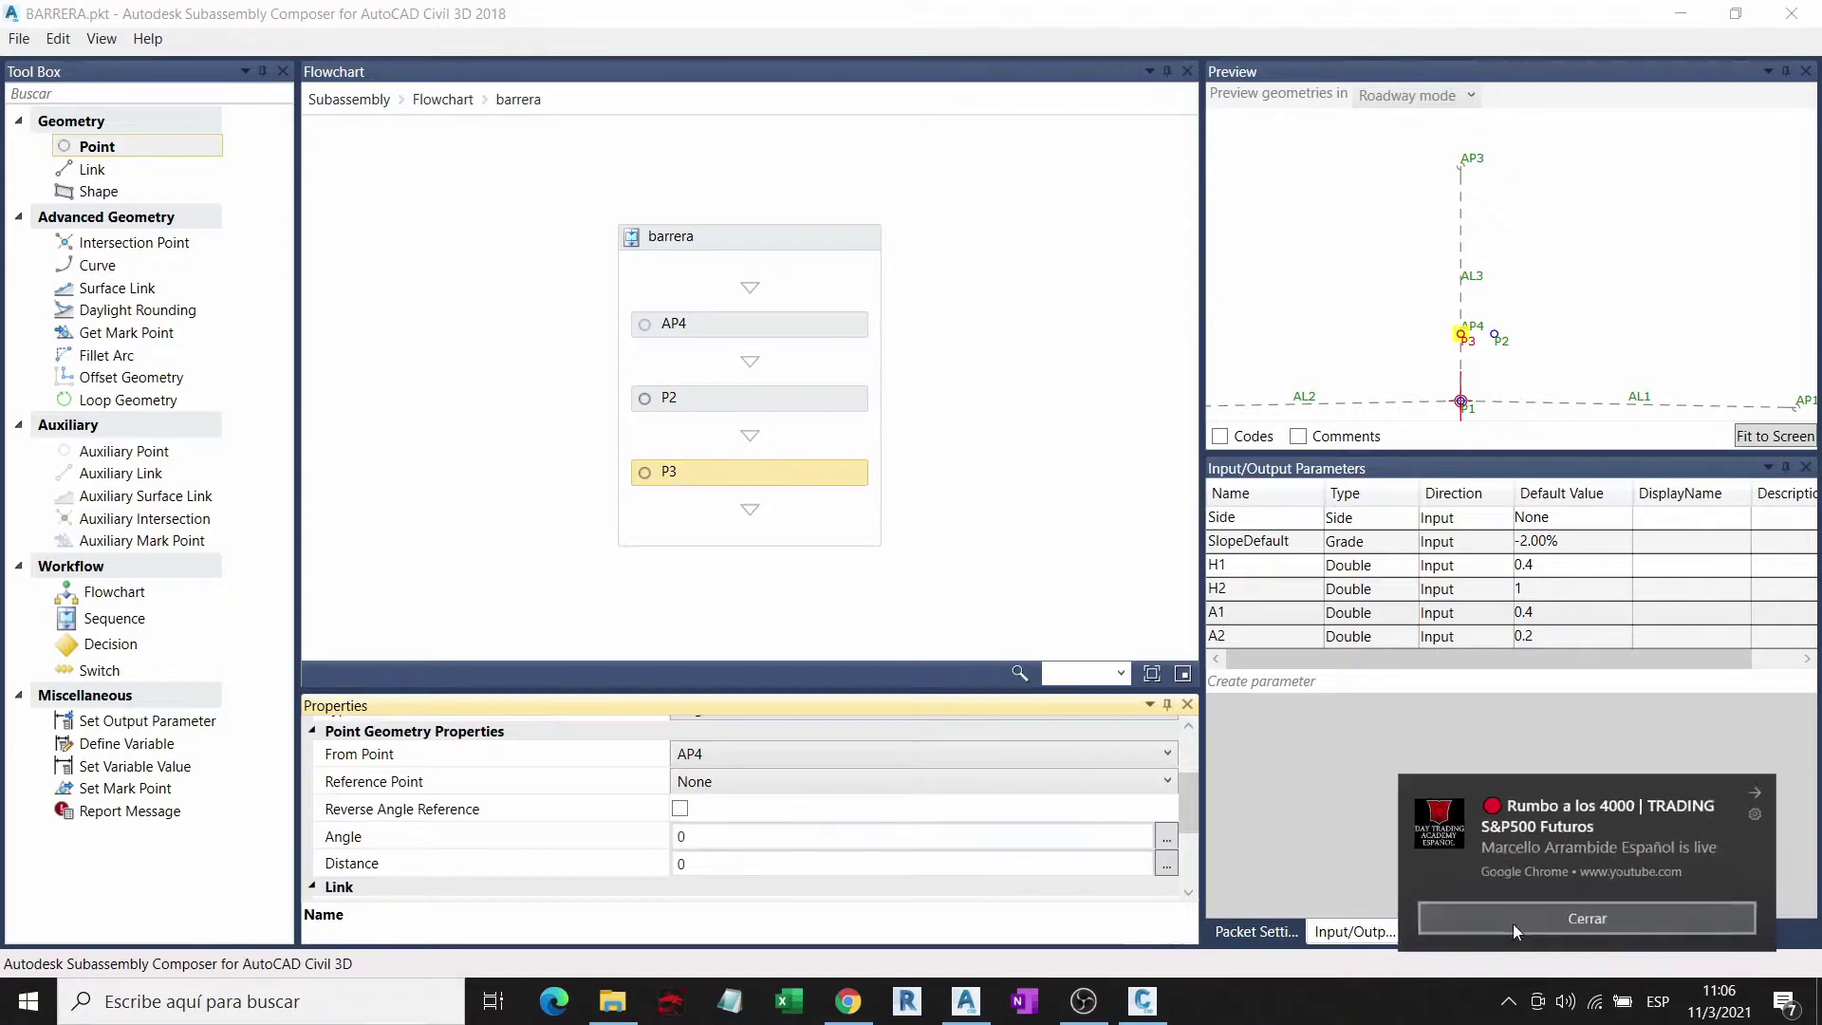
pyautogui.click(761, 776)
pyautogui.click(685, 949)
pyautogui.click(724, 835)
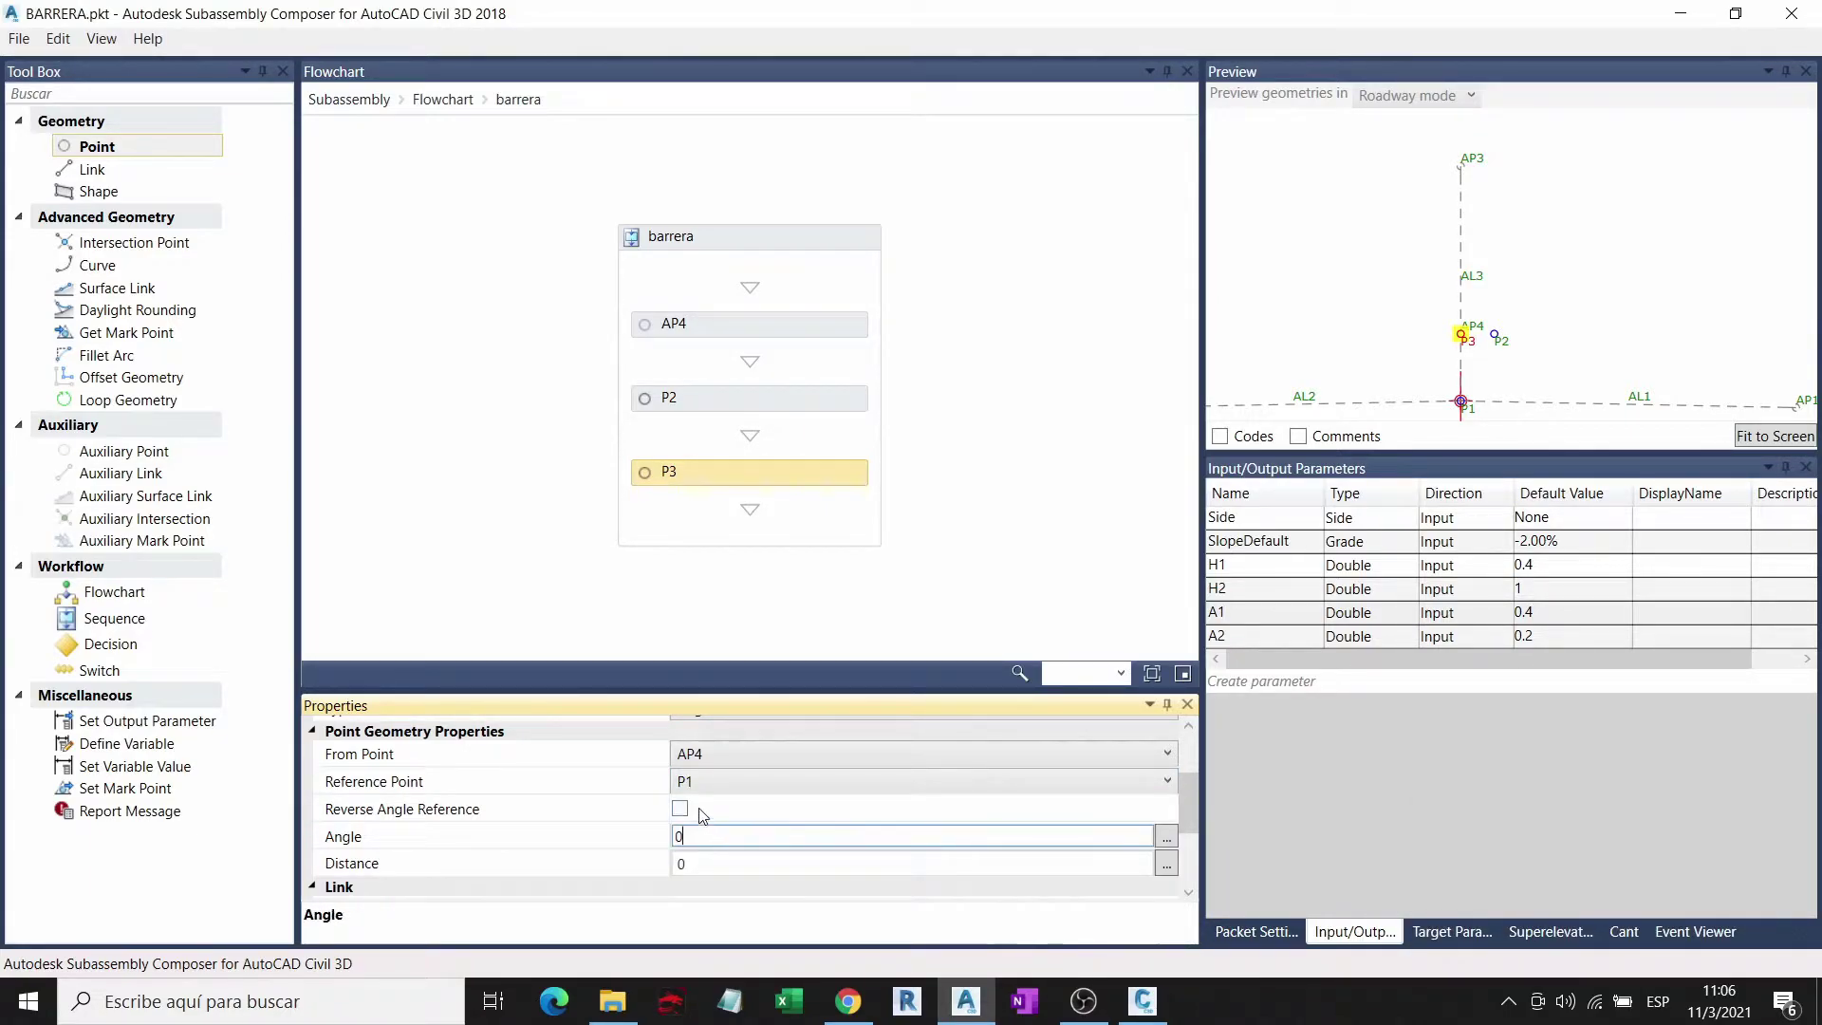
pyautogui.write('90')
pyautogui.press('Return')
# Step: Set P3's distance to a1/2 and reverse its angle reference
pyautogui.click(710, 862)
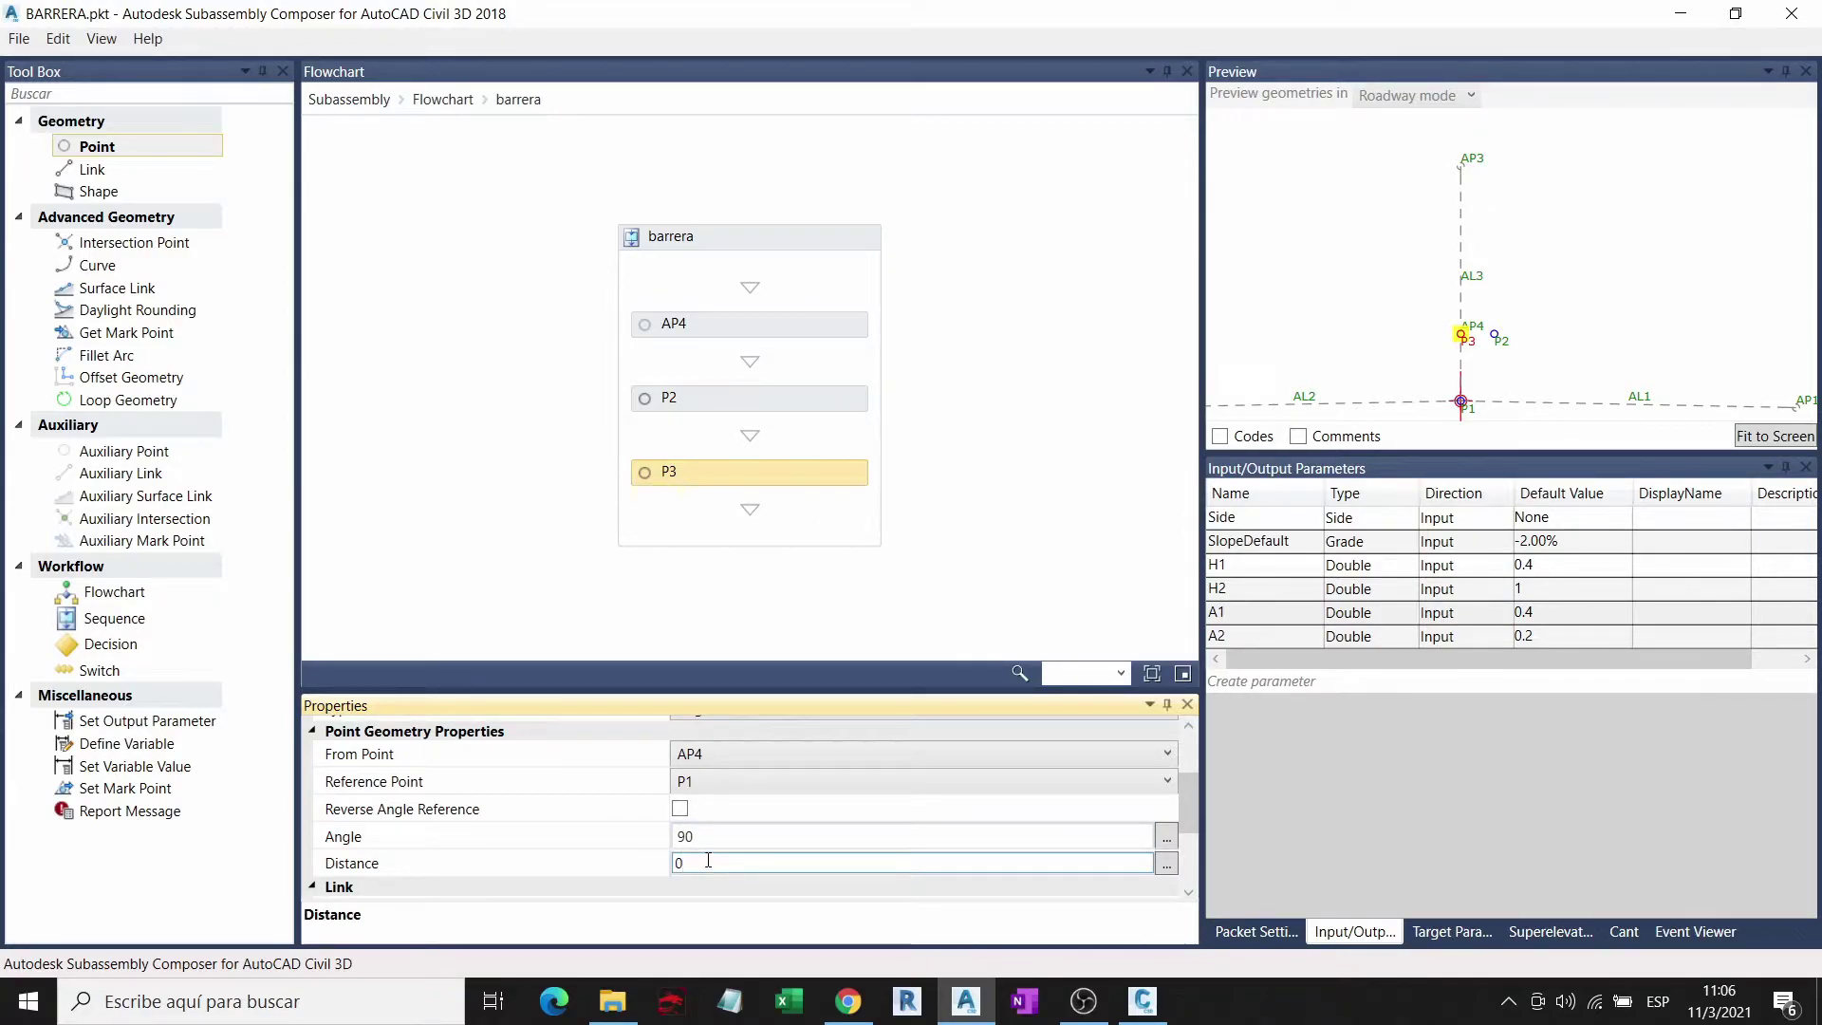
pyautogui.write('a1/2')
pyautogui.click(951, 368)
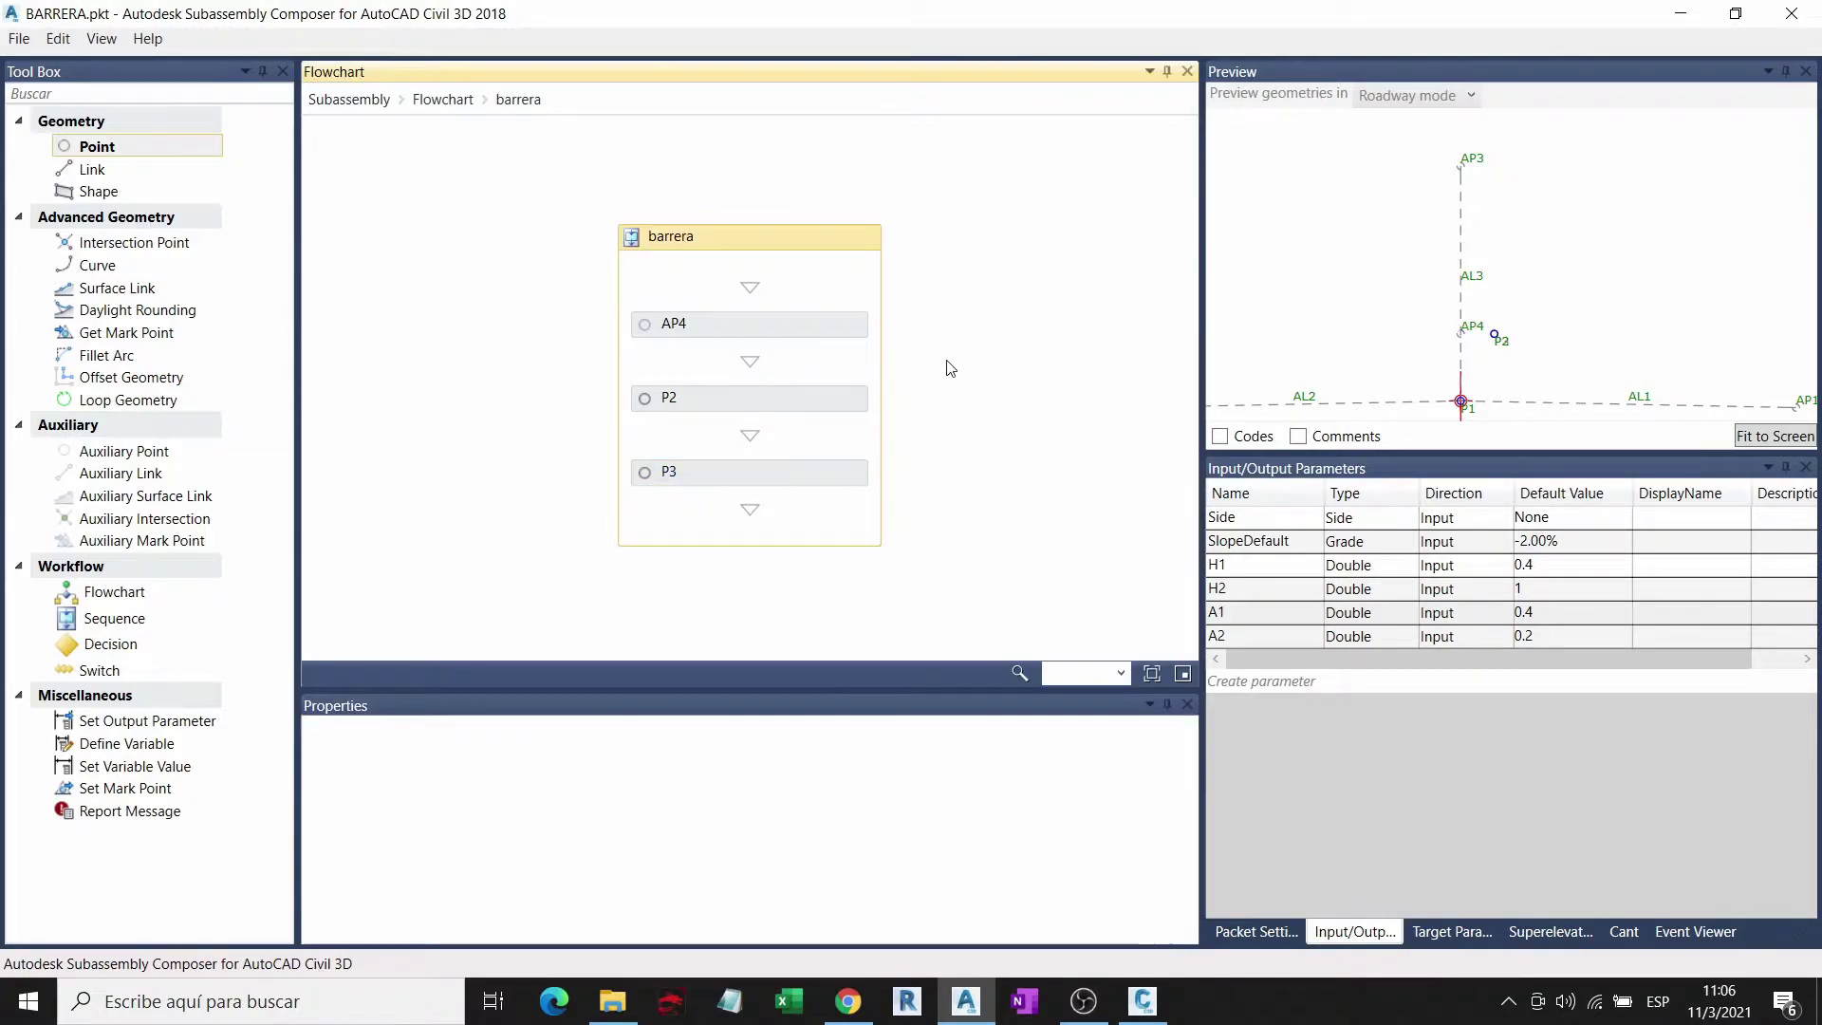
pyautogui.click(684, 478)
pyautogui.click(679, 810)
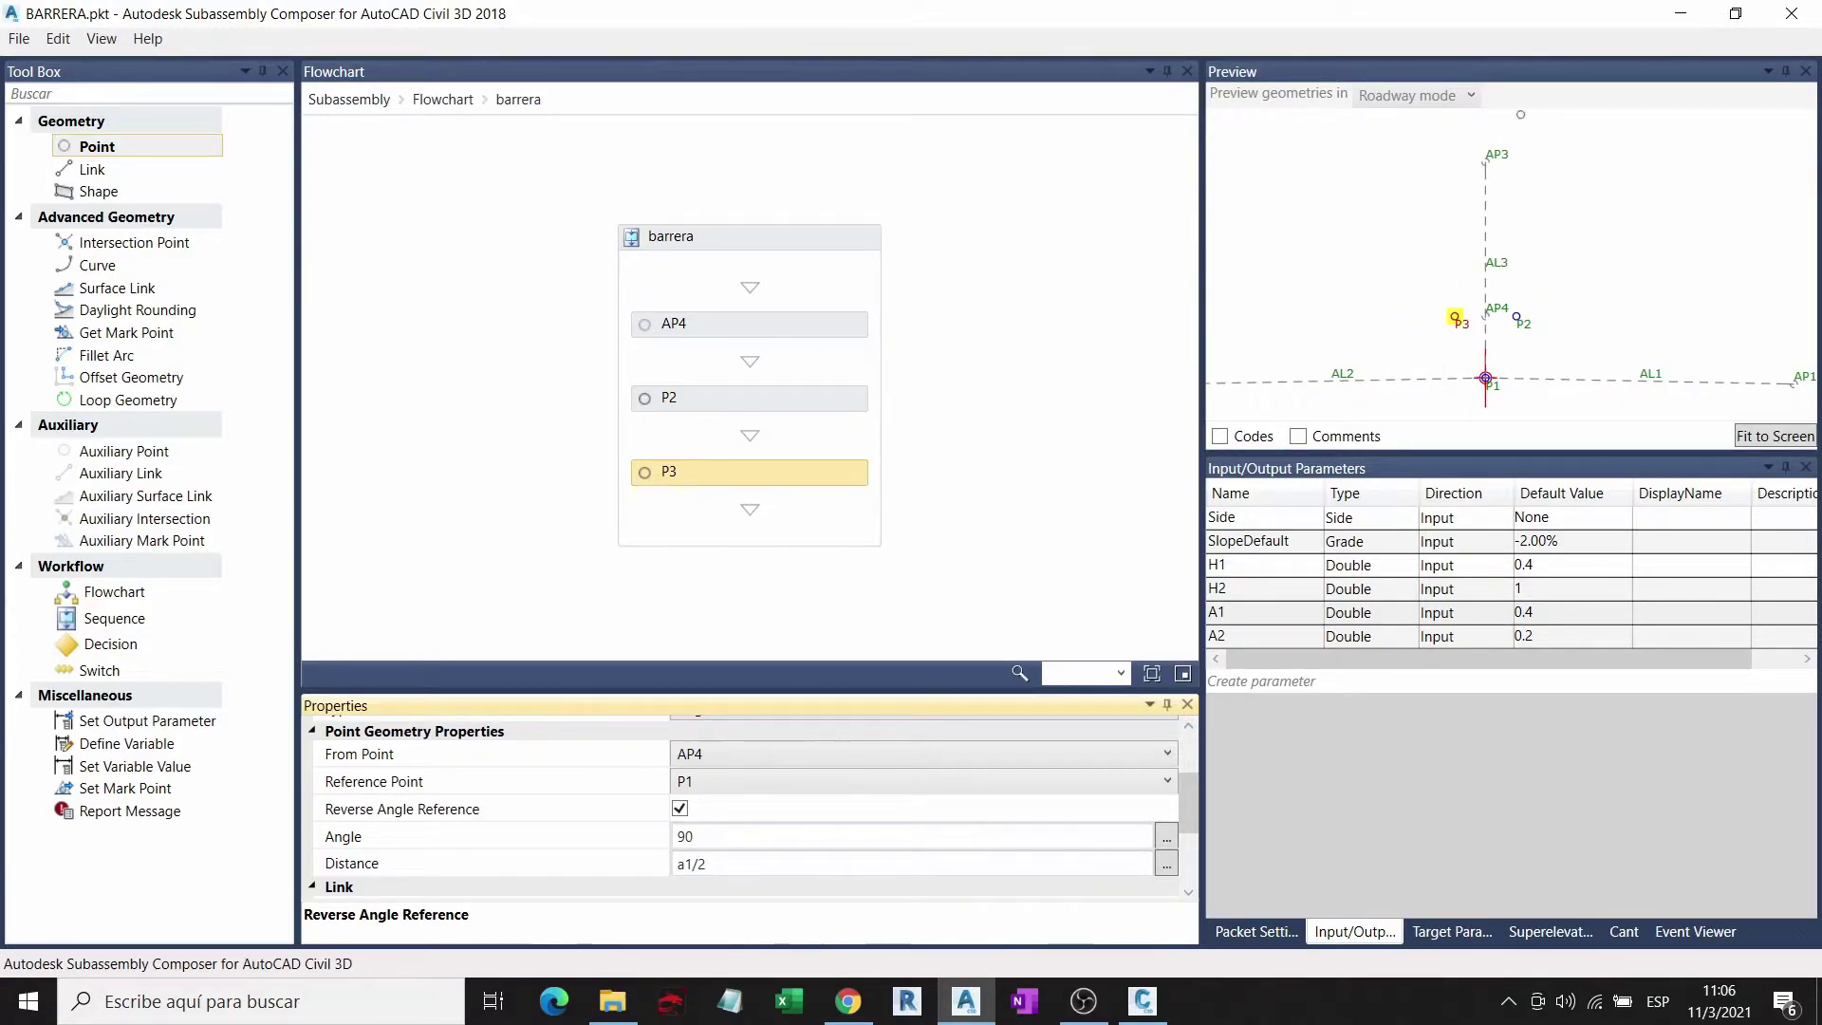
pyautogui.scroll(1, 1528, 156)
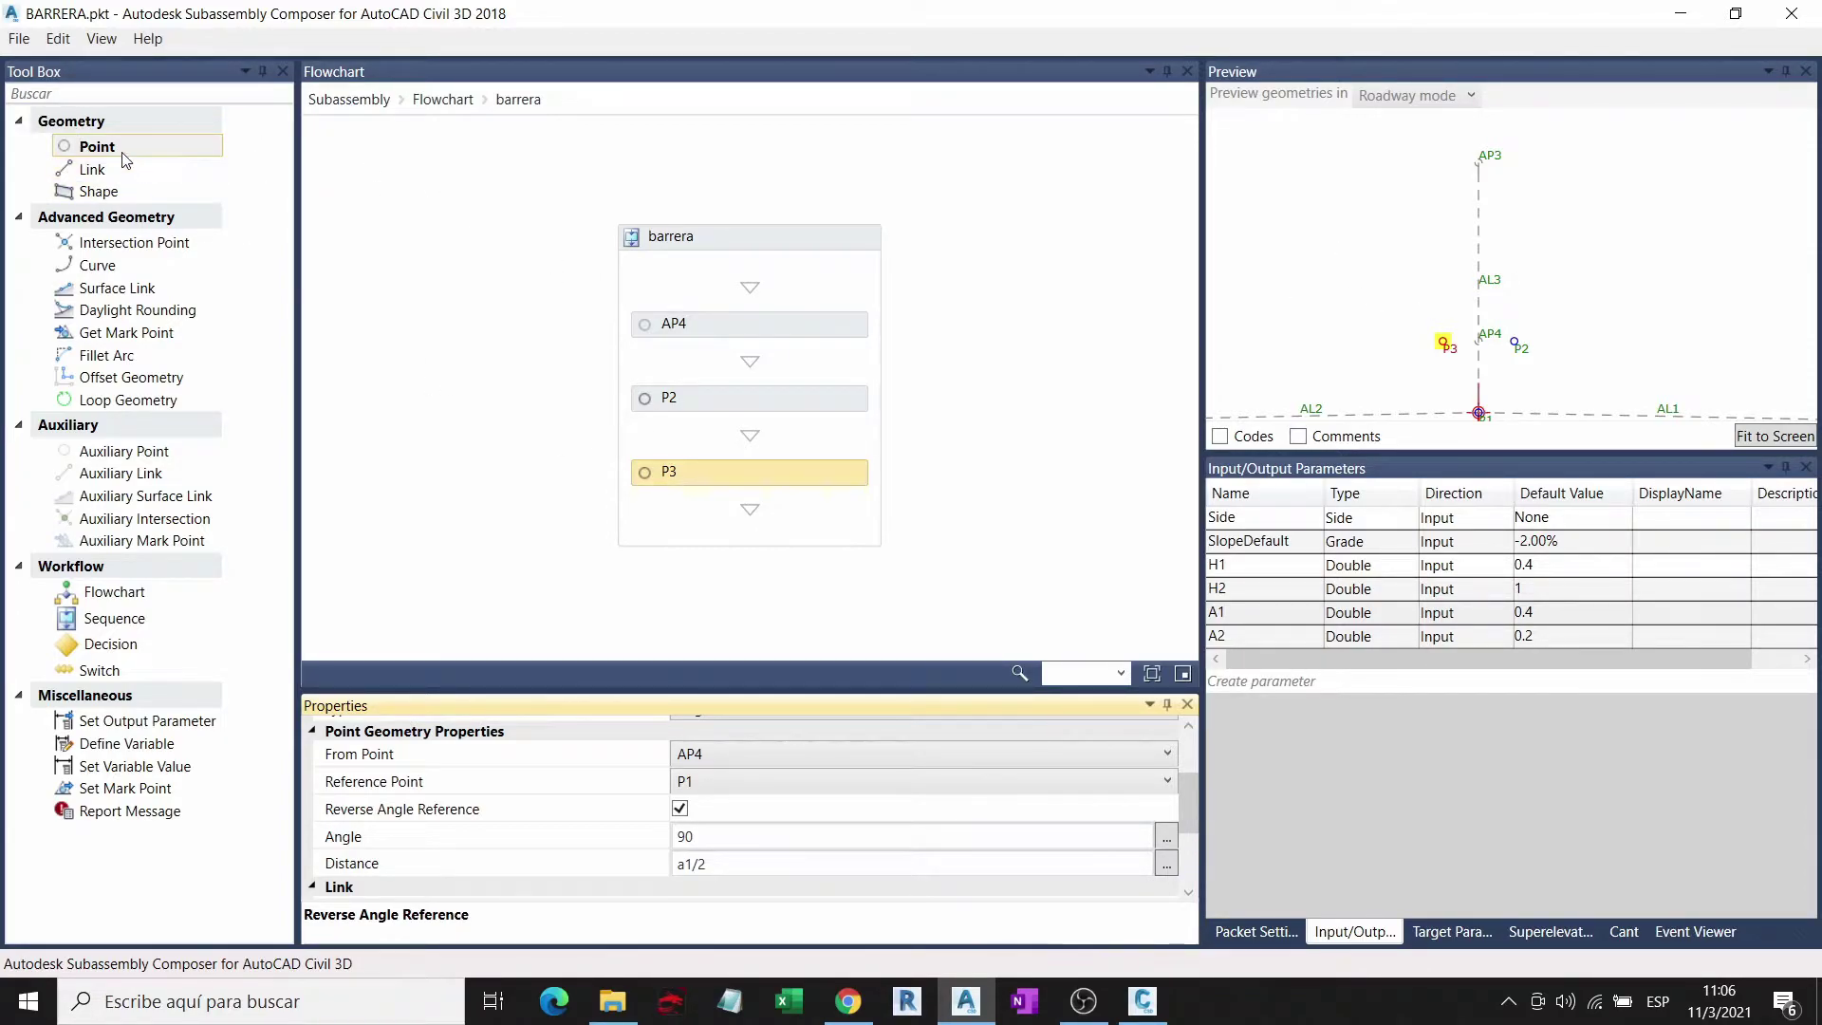
# Step: Add point P4 after P3, by angle and distance from AP3 with reference P1
pyautogui.moveTo(123, 162); pyautogui.dragTo(854, 509)
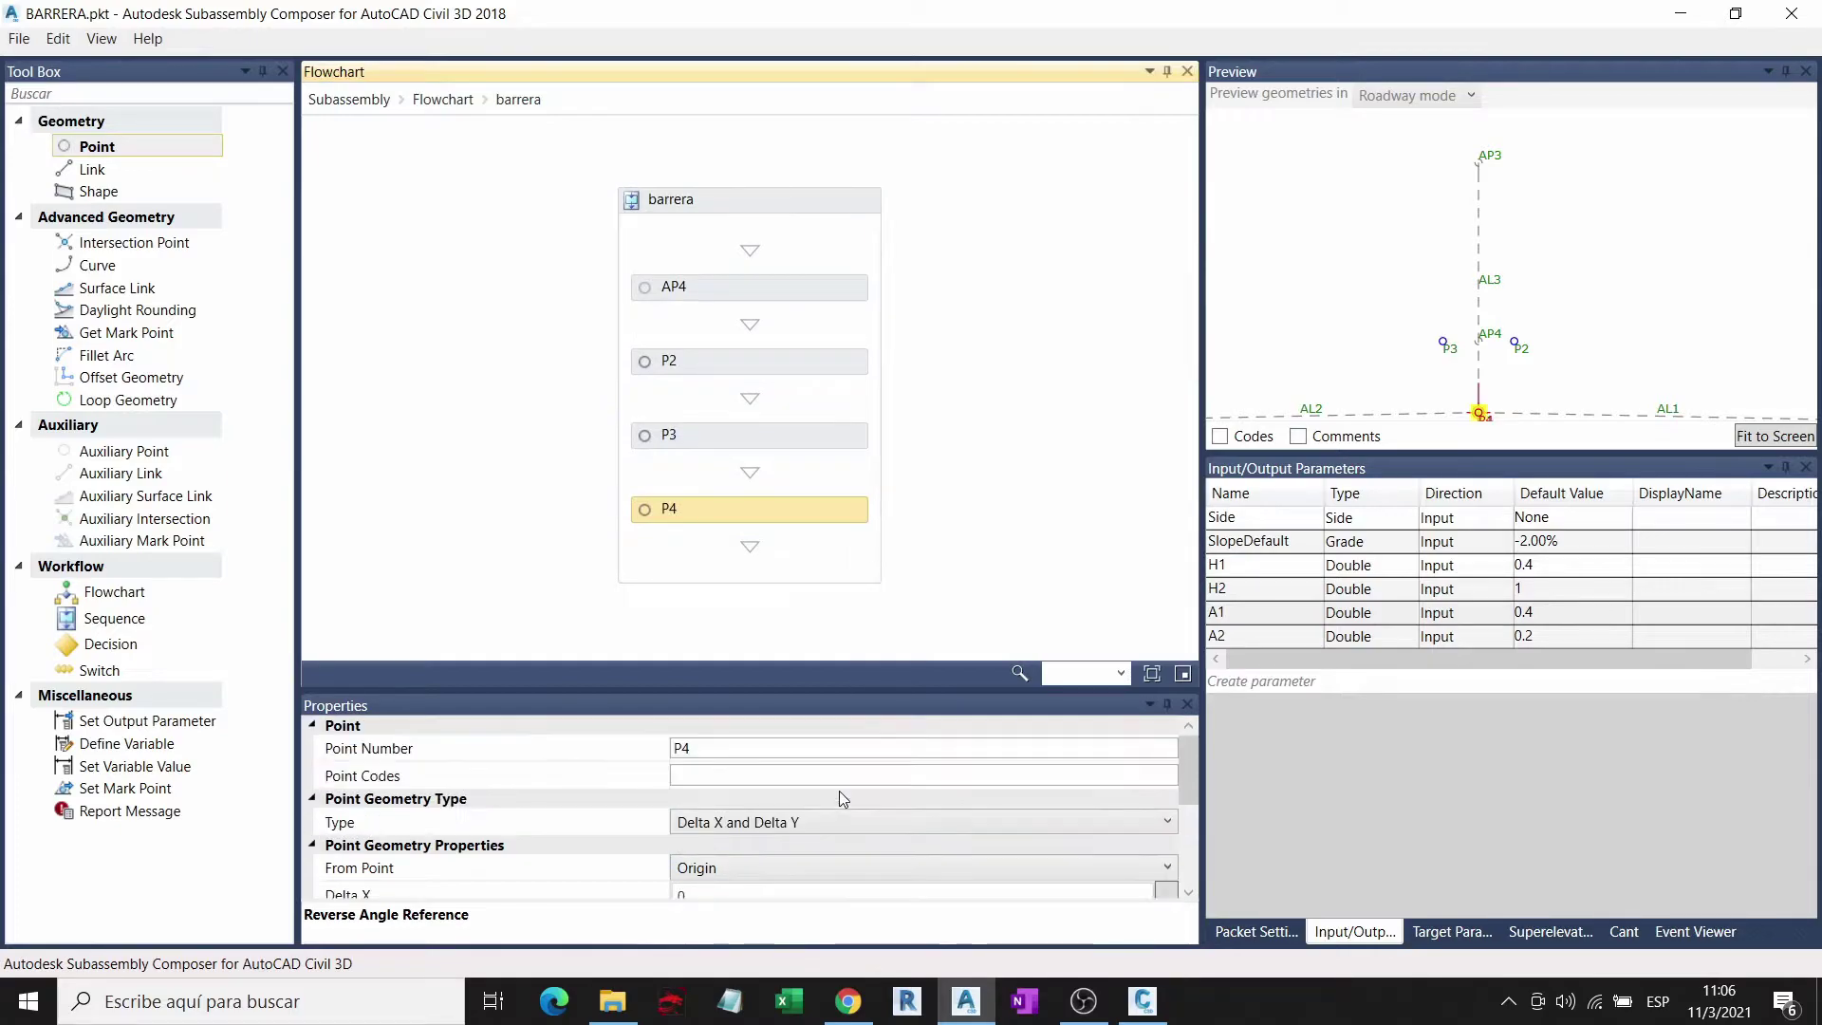
pyautogui.click(839, 821)
pyautogui.click(770, 656)
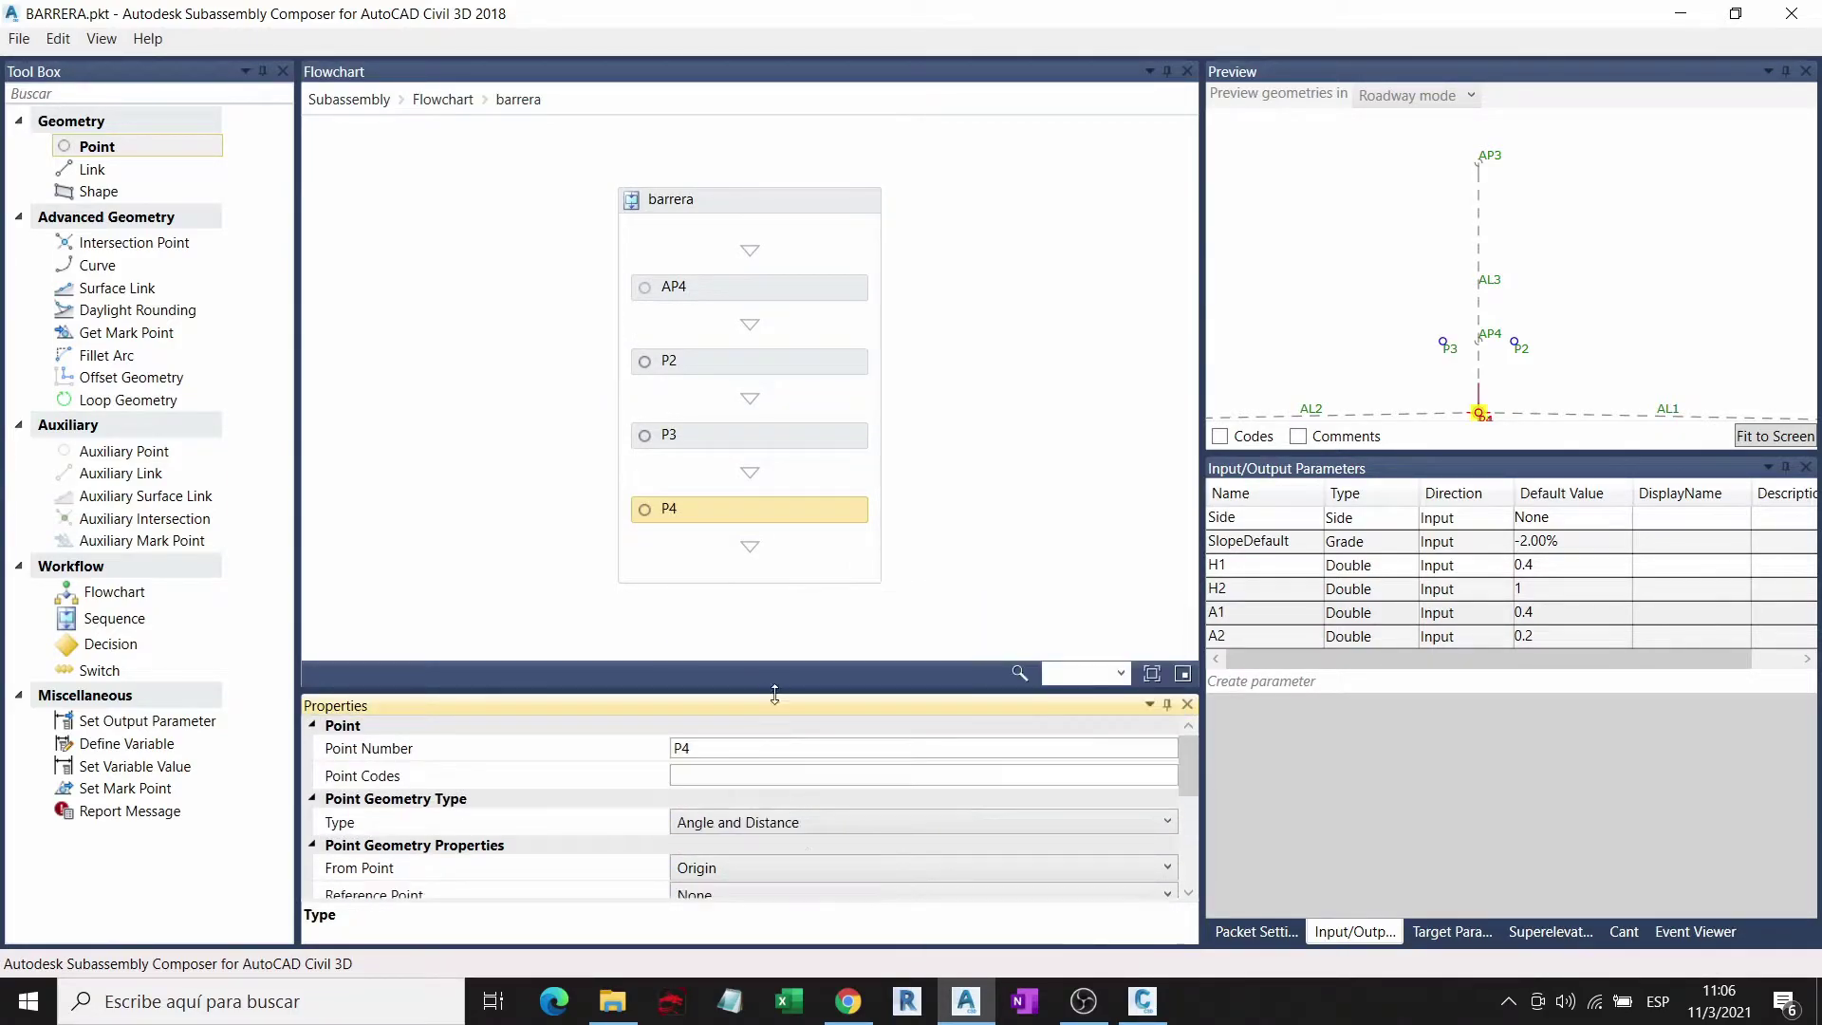
pyautogui.scroll(-1, 868, 818)
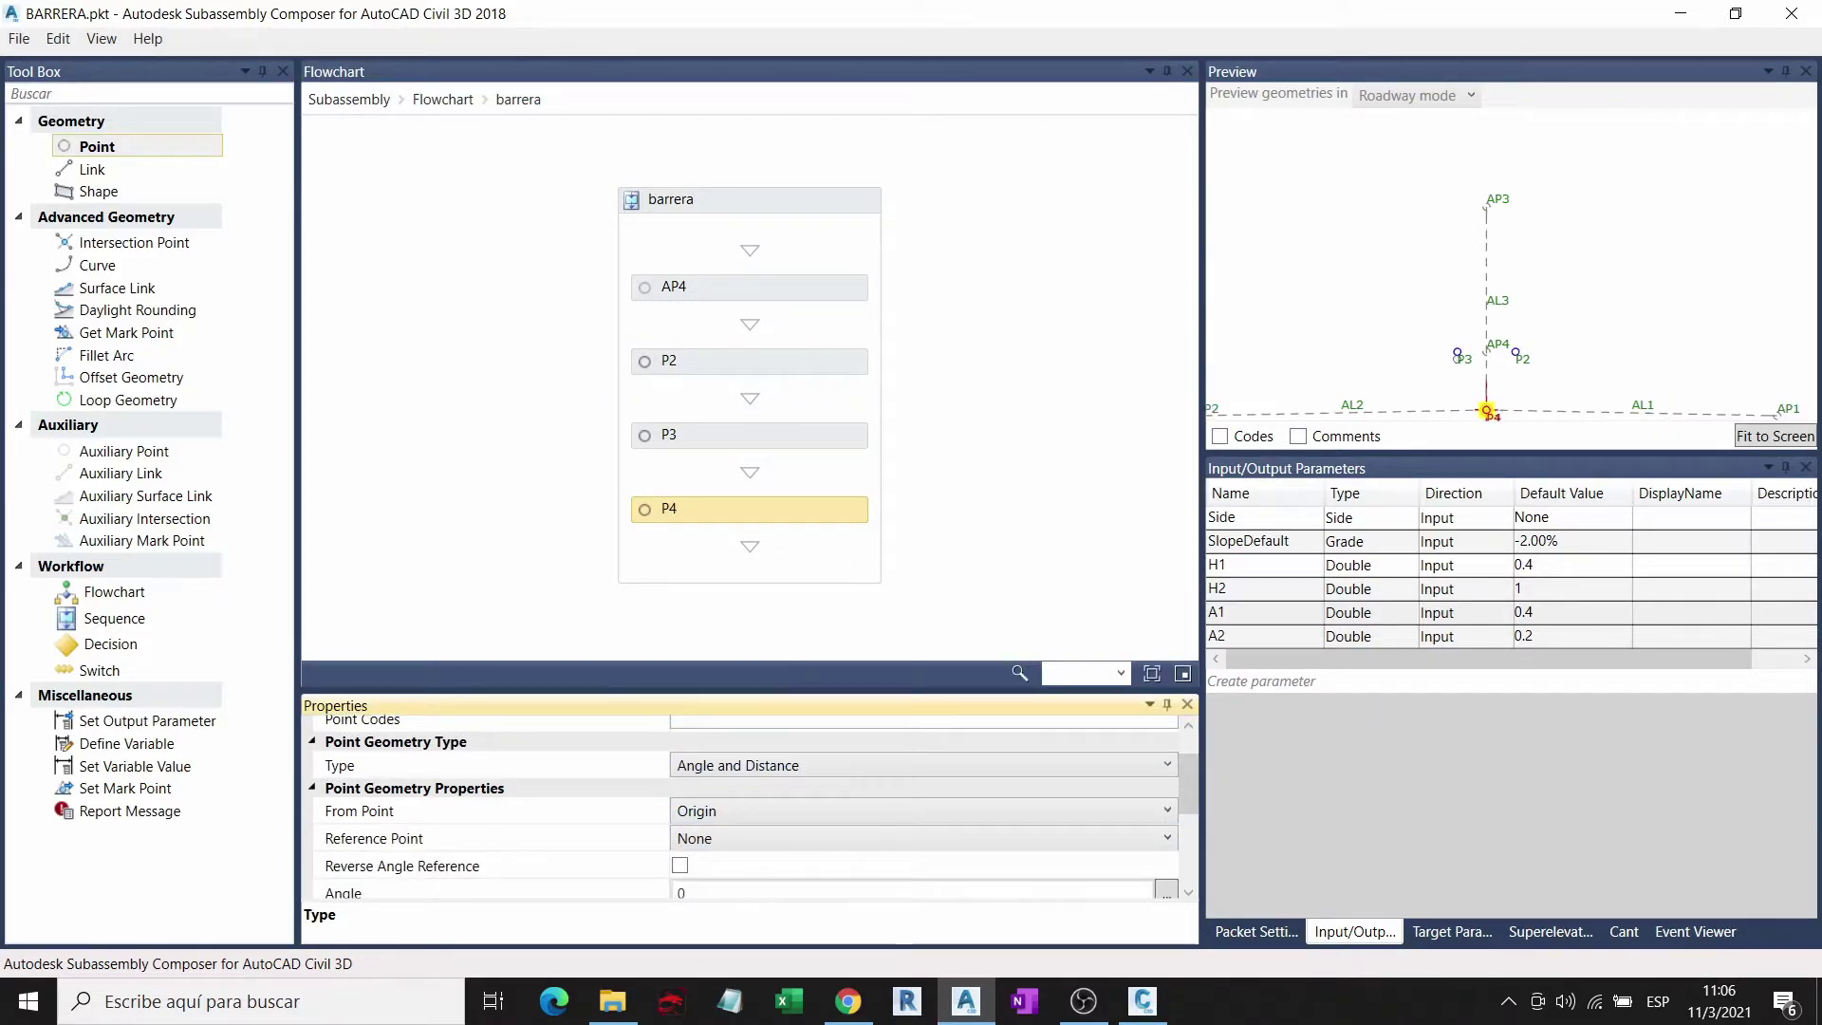
pyautogui.click(756, 813)
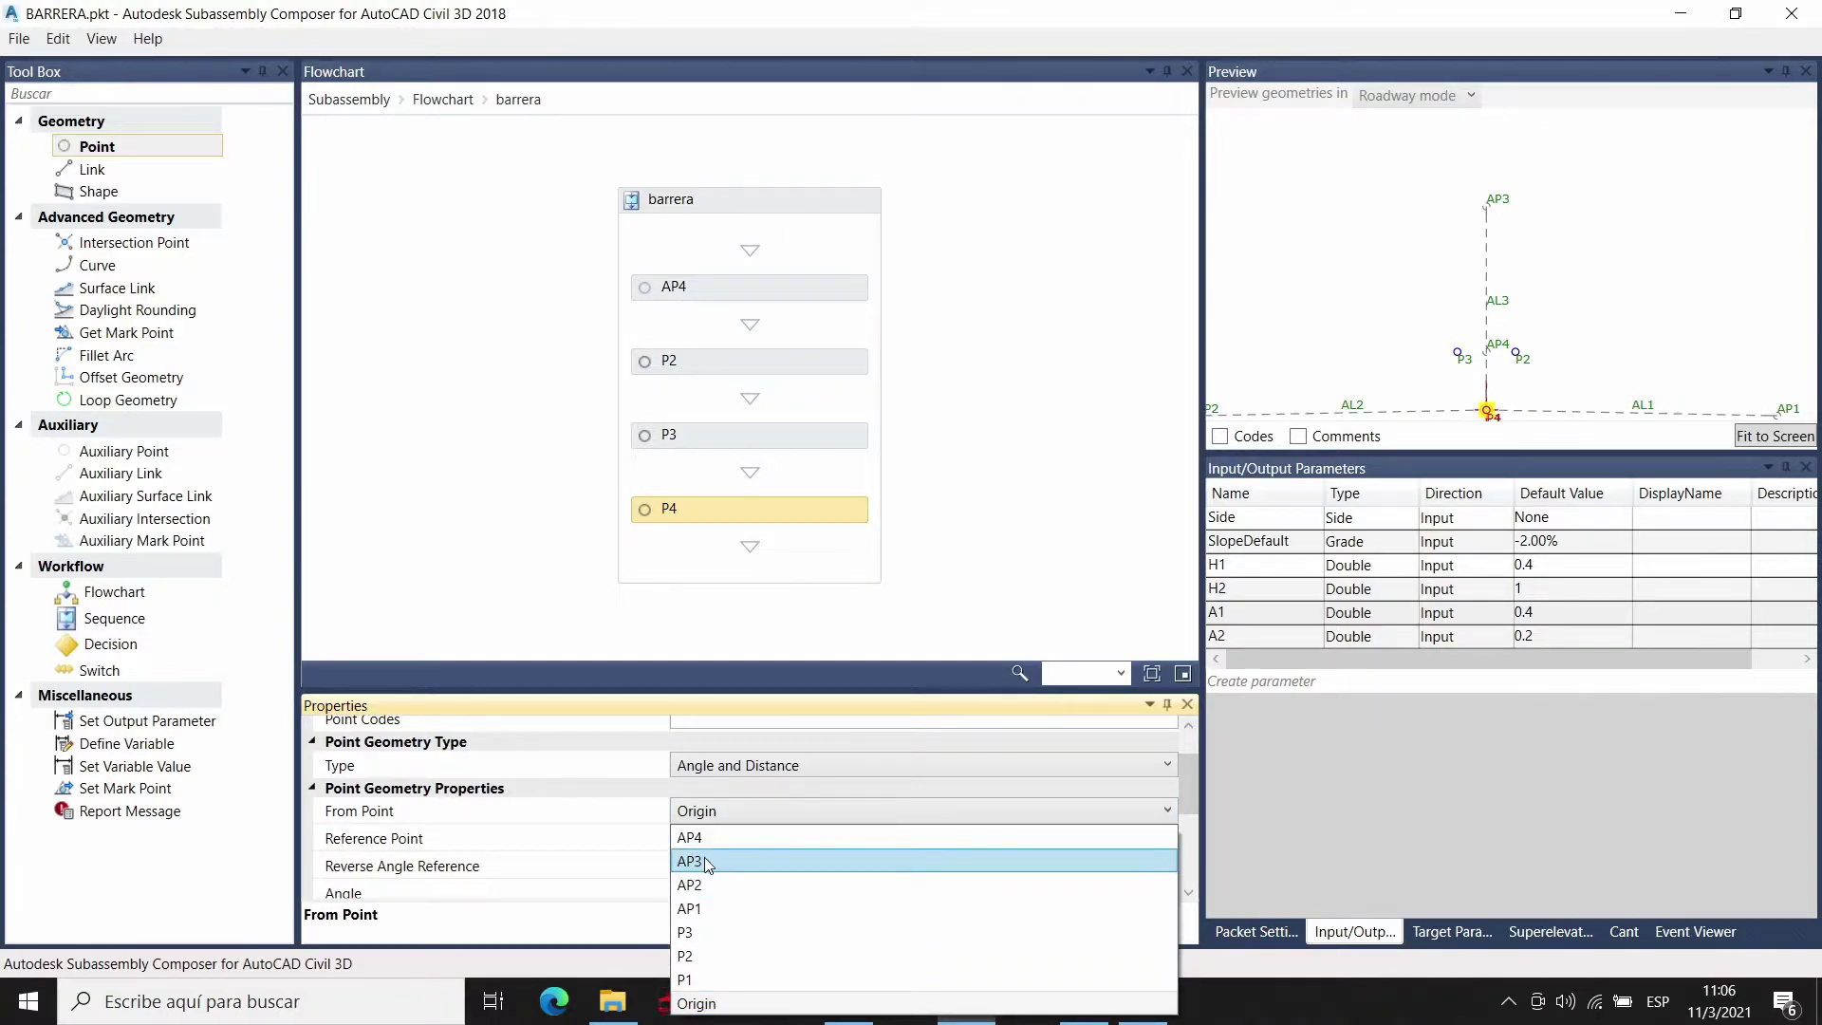
pyautogui.click(721, 860)
pyautogui.click(753, 840)
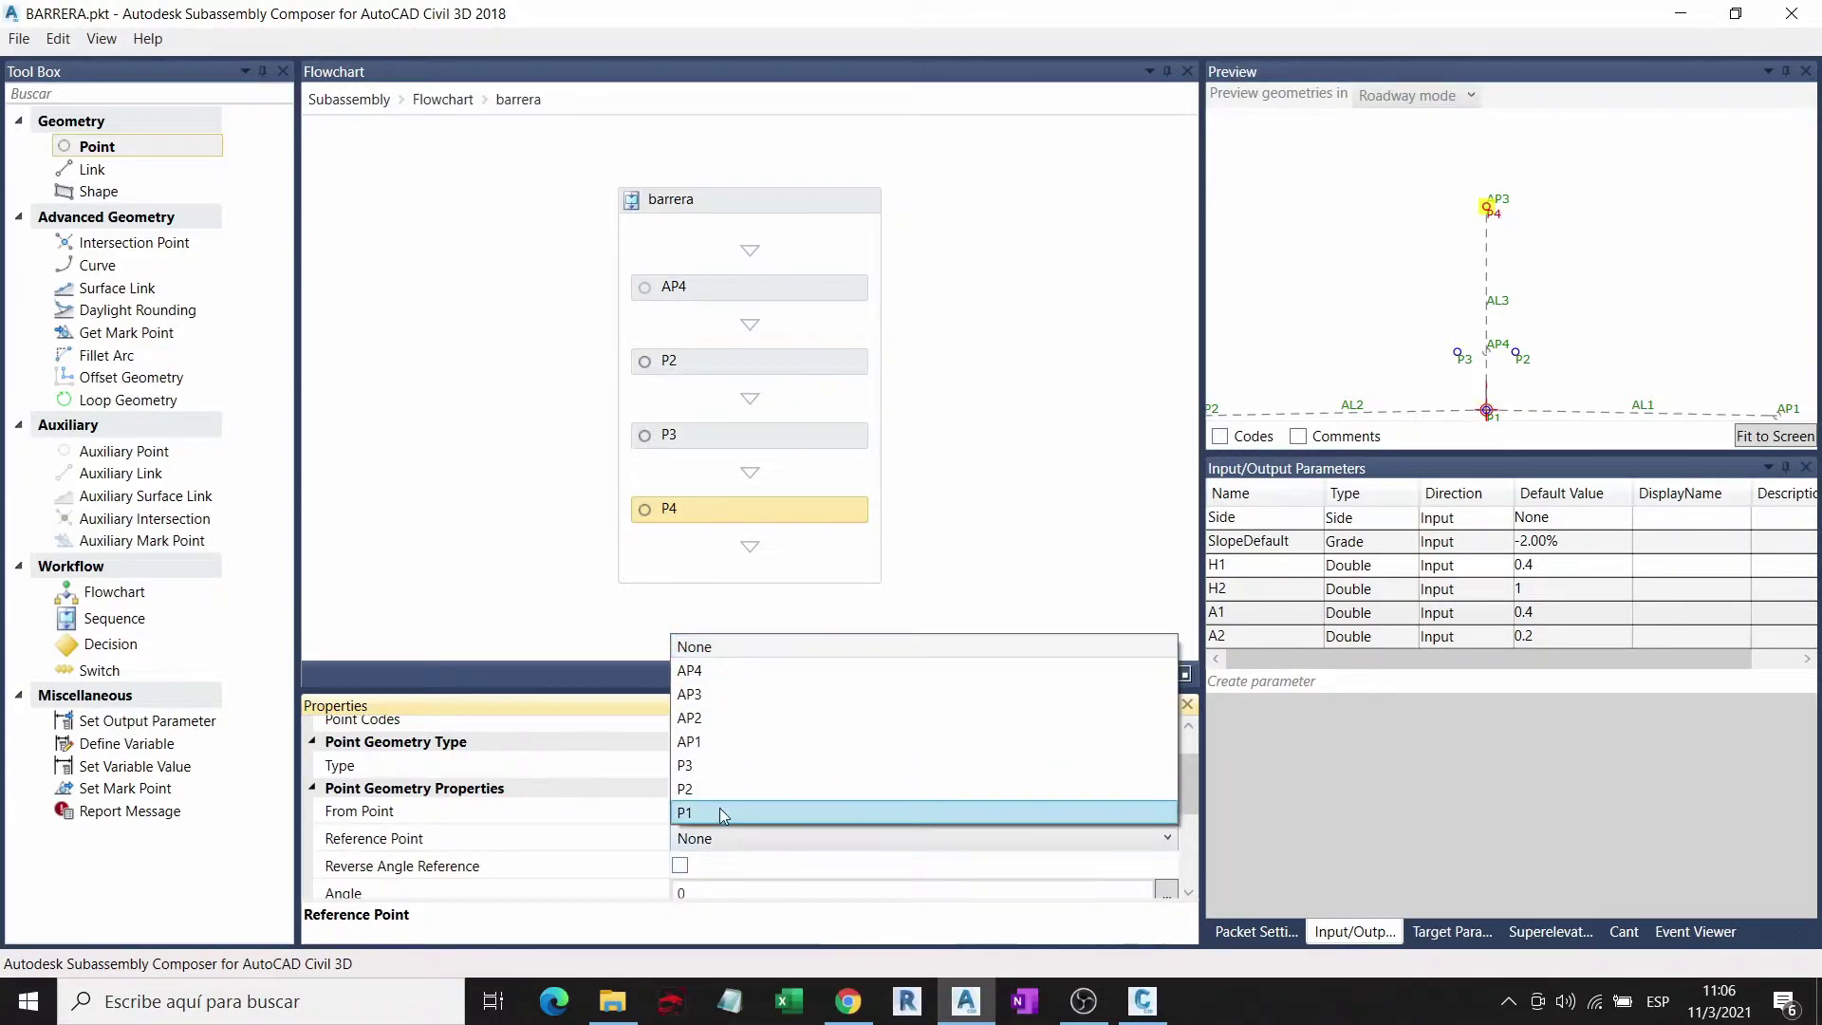
pyautogui.click(743, 811)
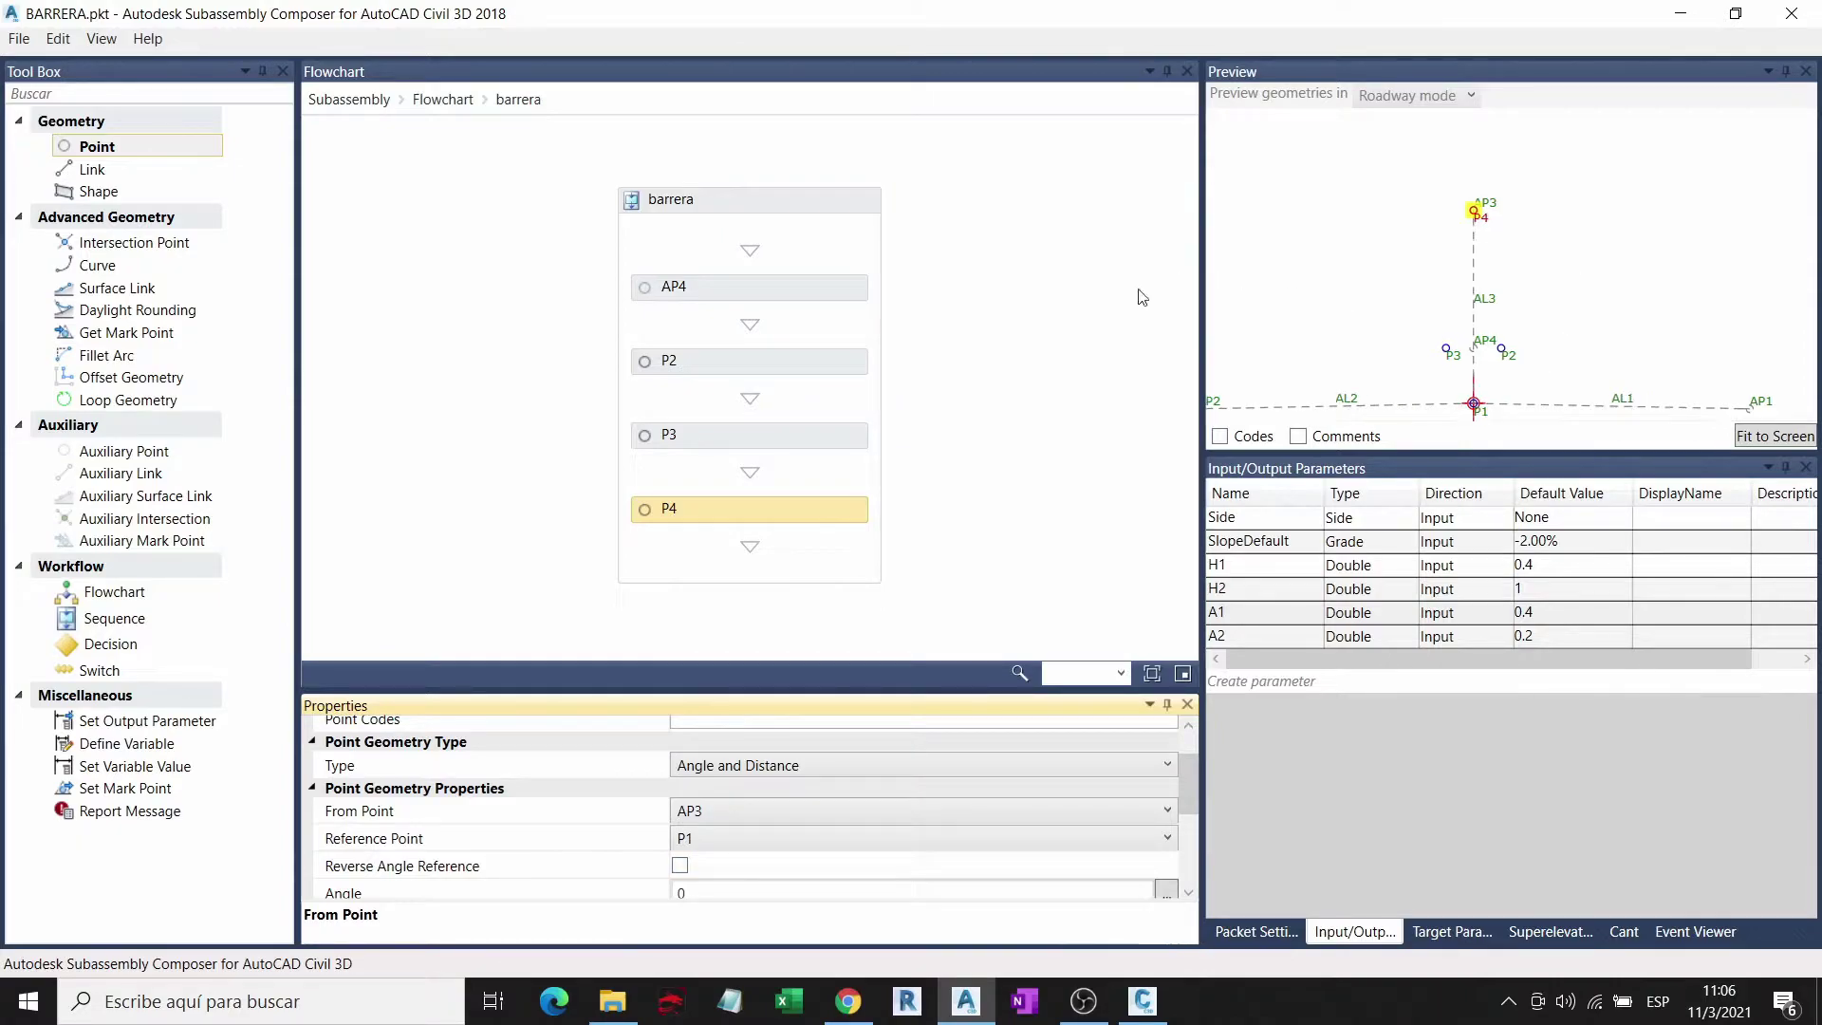
# Step: Give P4 an angle of 90 and a distance of a2/2
pyautogui.scroll(-1, 730, 854)
pyautogui.click(692, 838)
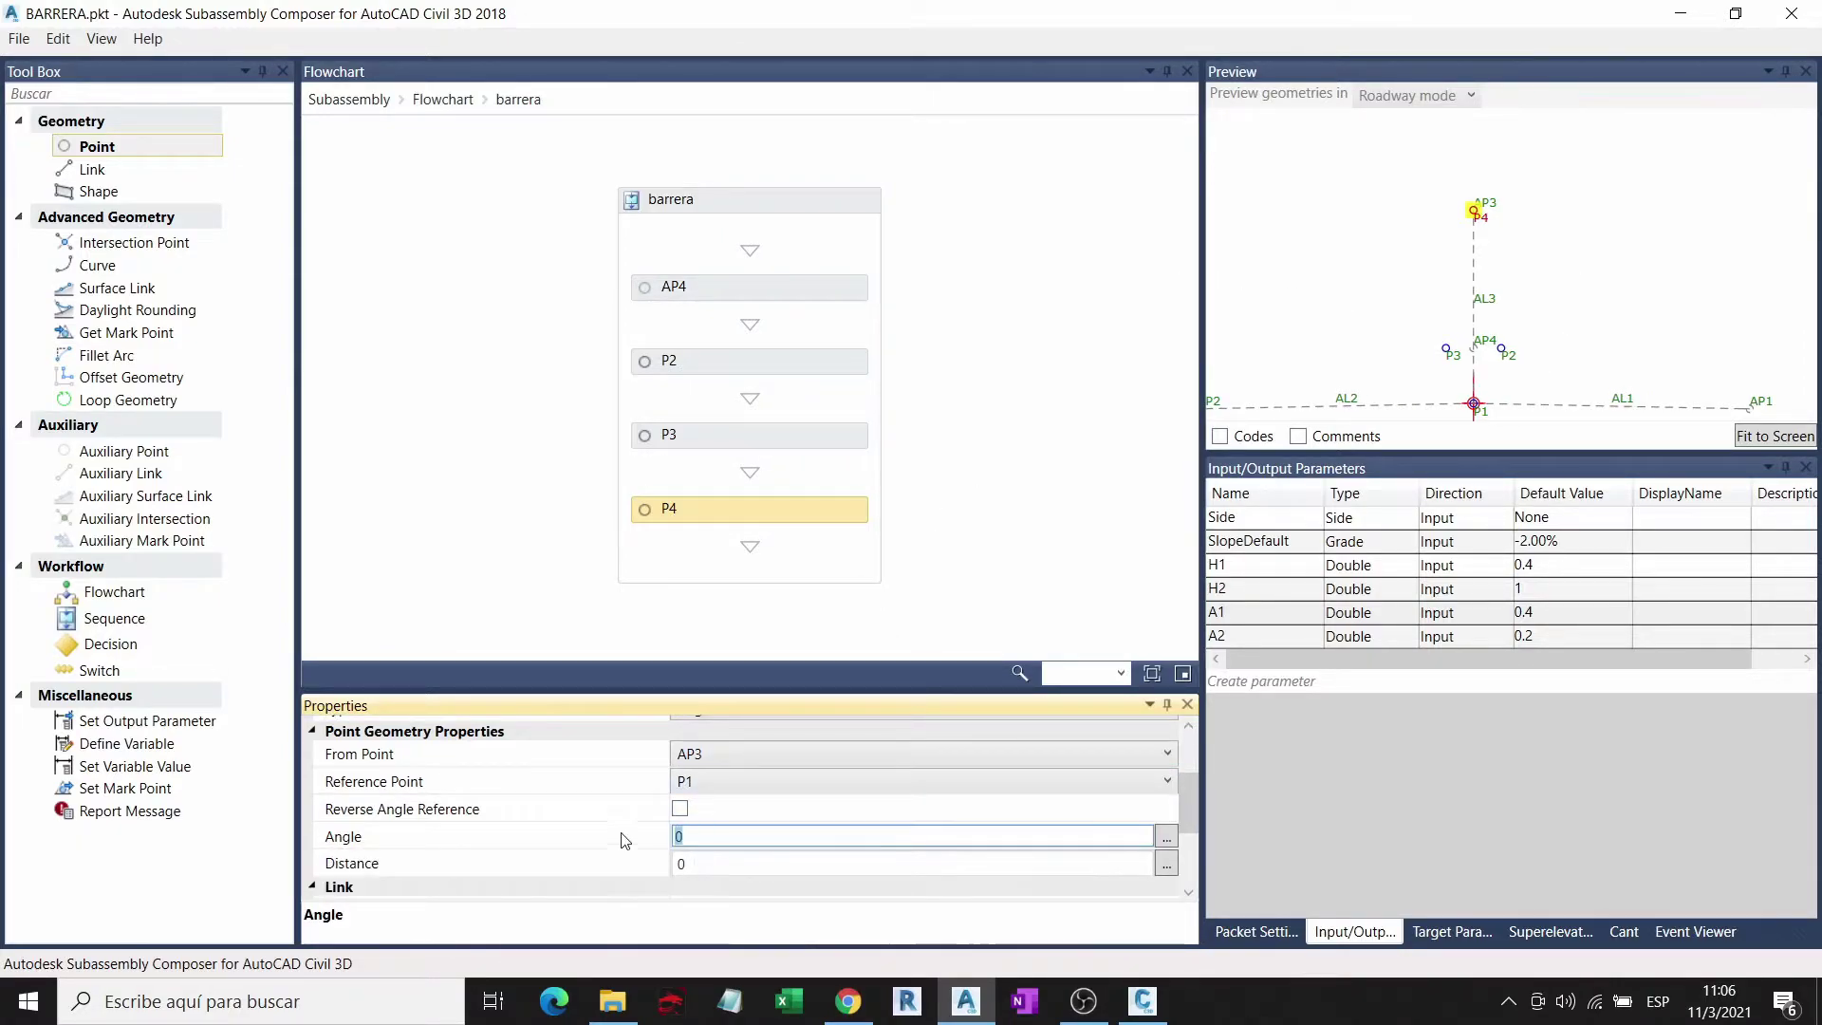
pyautogui.write('90')
pyautogui.press('Return')
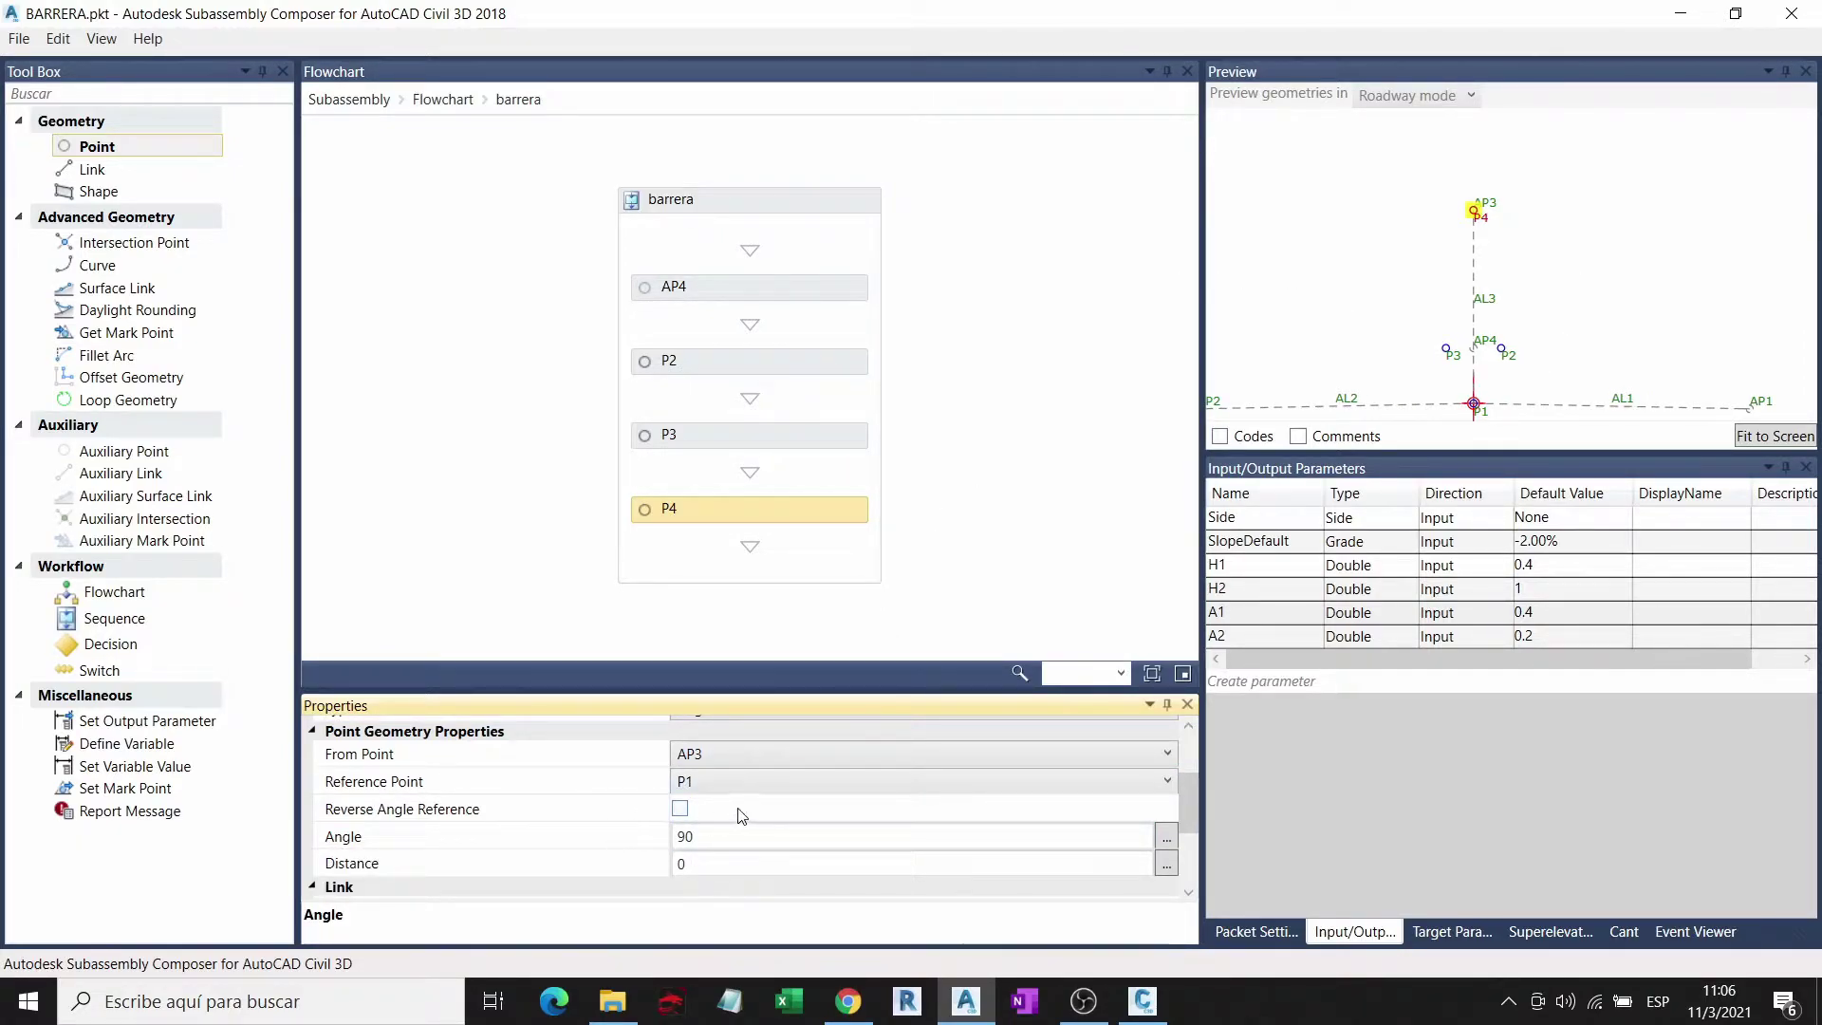
pyautogui.click(721, 864)
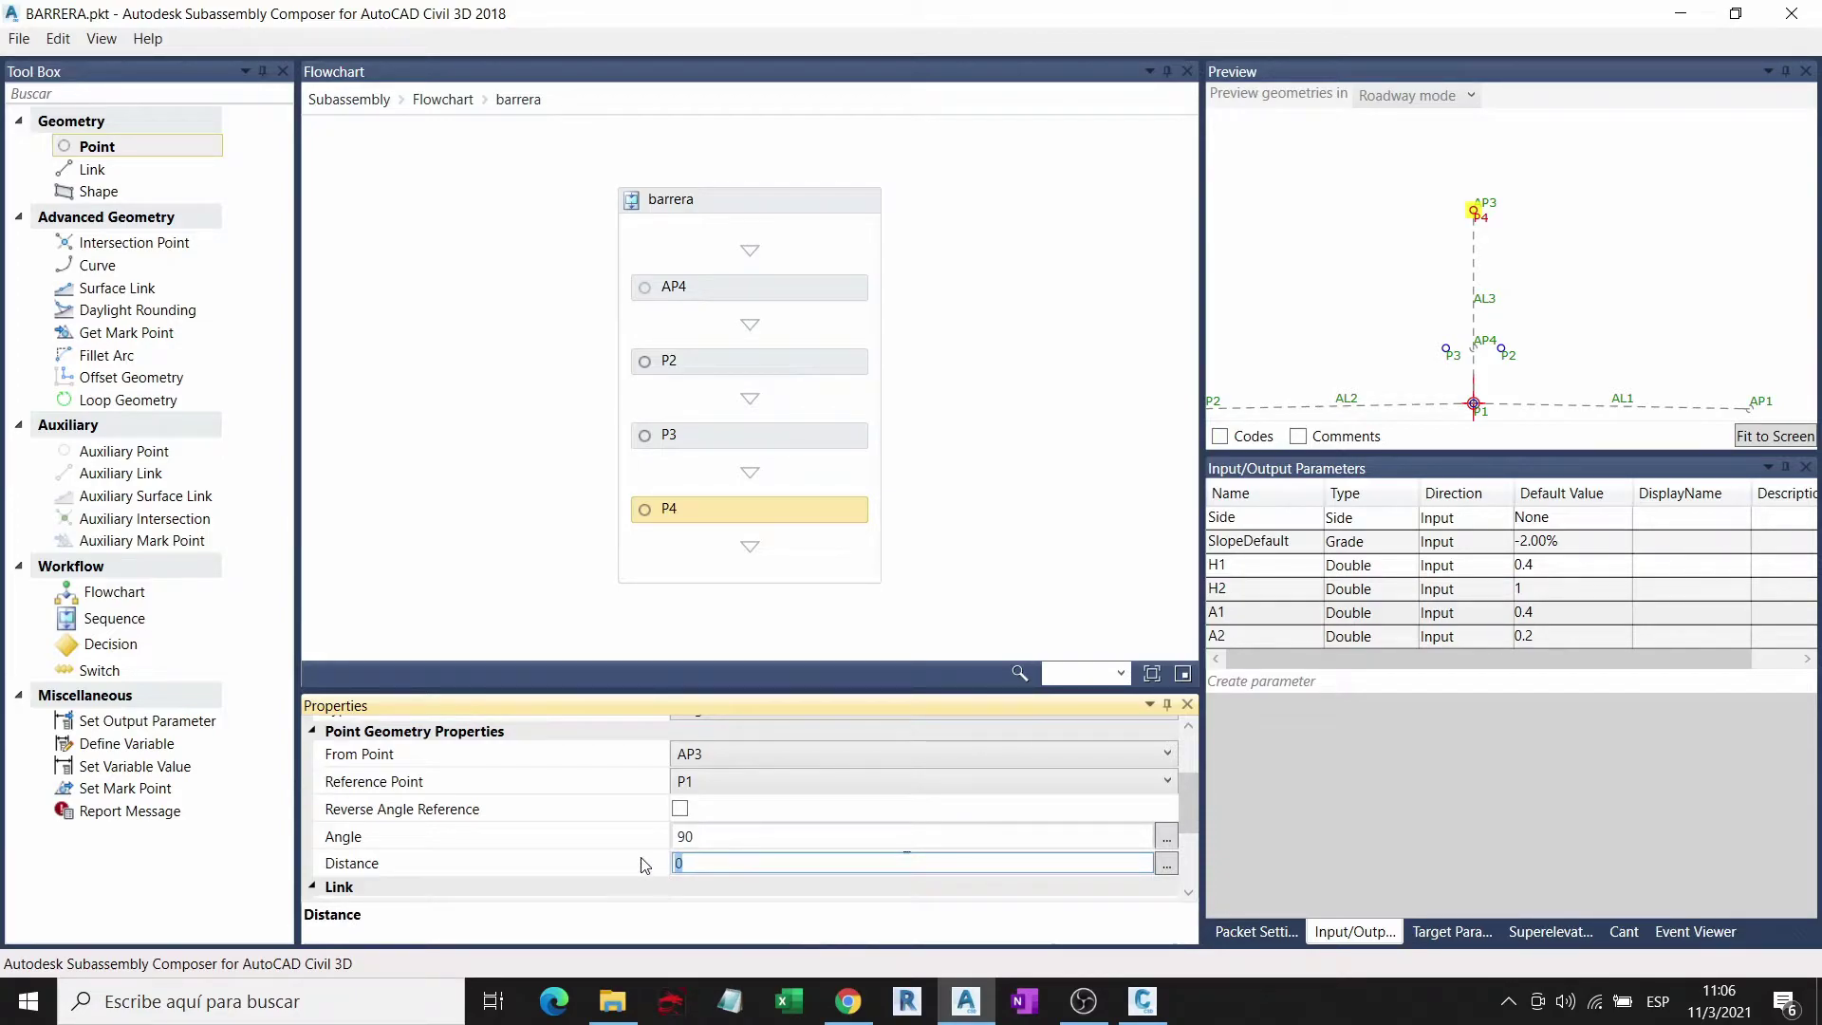
pyautogui.write('a2/2')
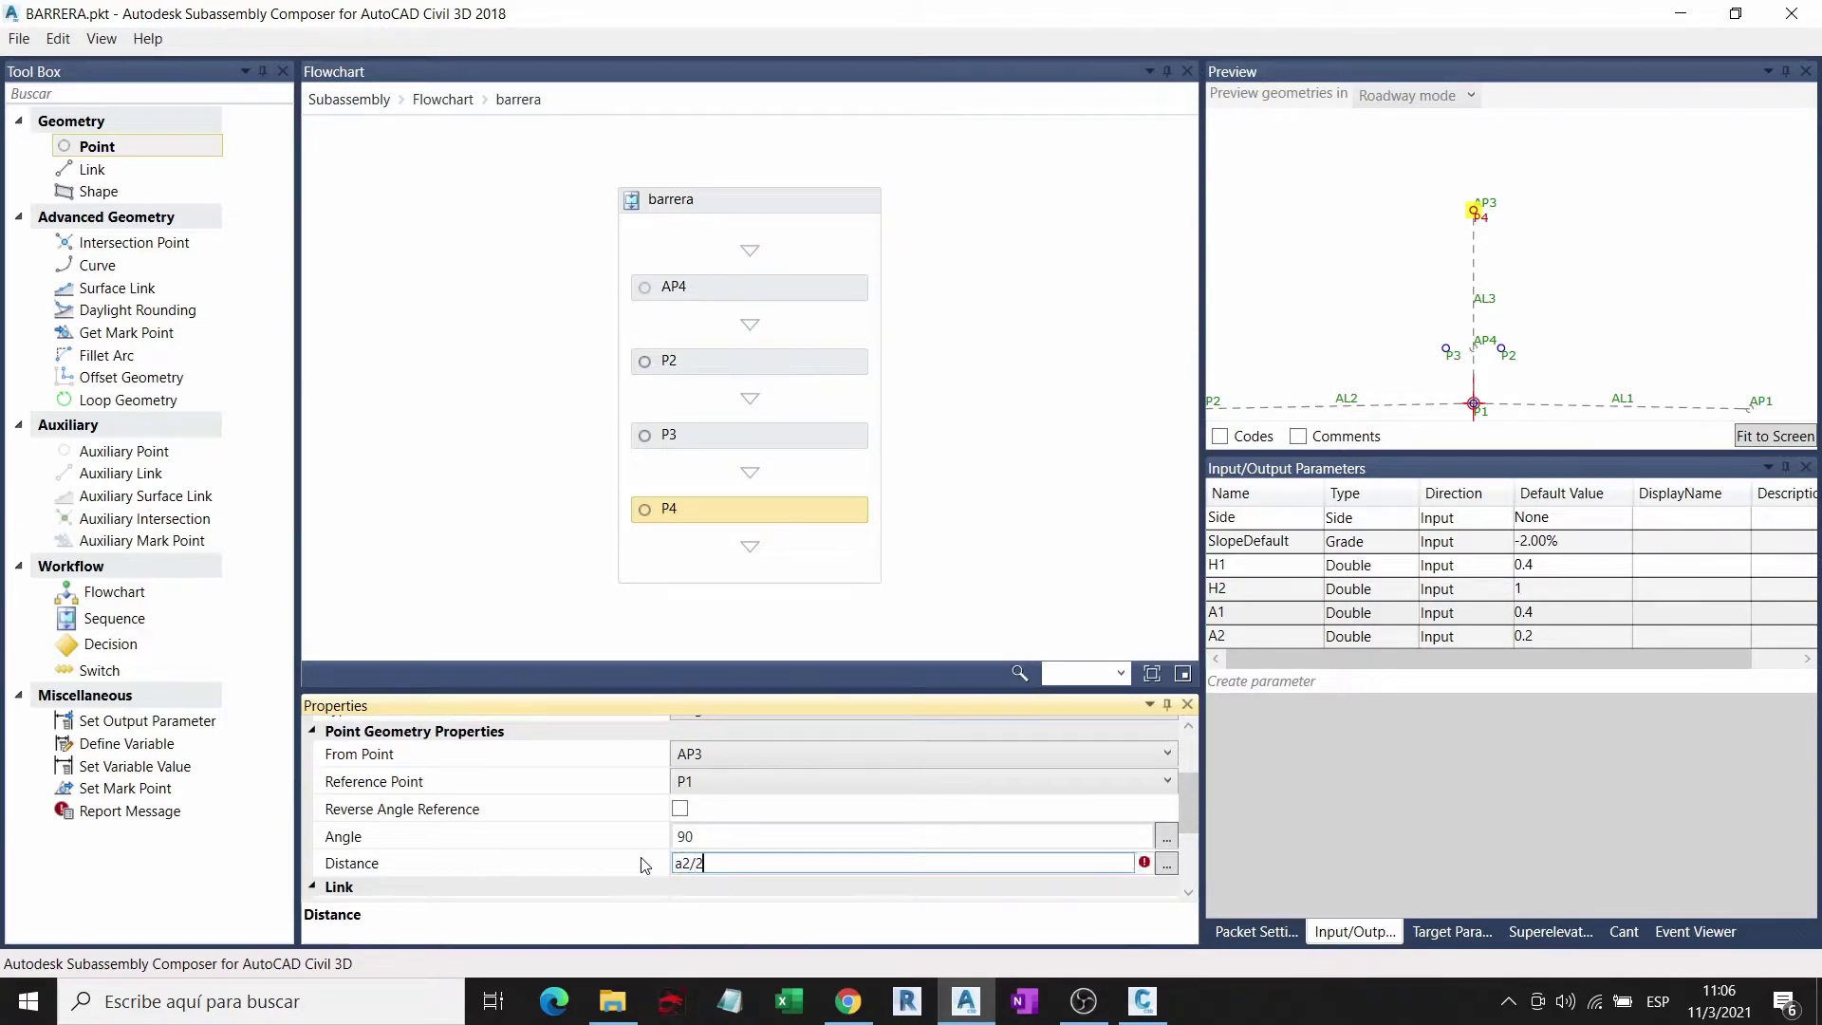
pyautogui.press('Return')
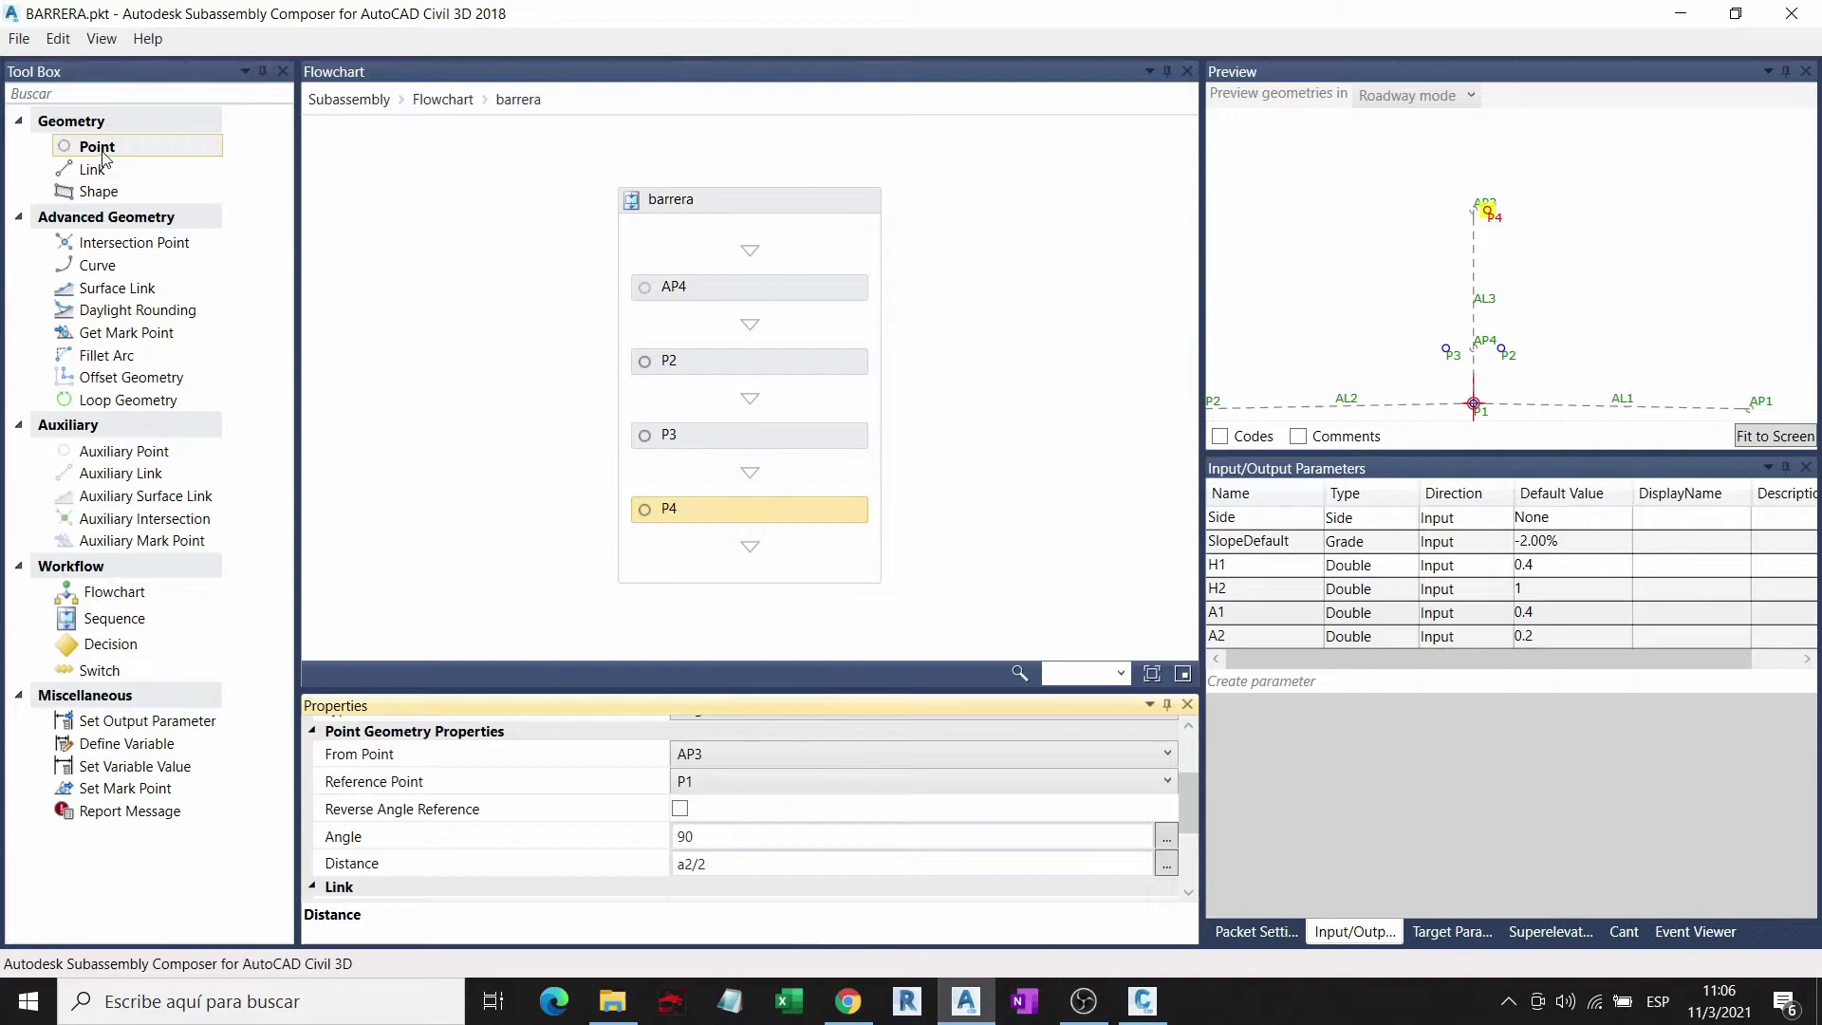
# Step: Add point P5 after P4, by angle and distance from AP3, reference P1, angle reversed
pyautogui.moveTo(104, 158); pyautogui.dragTo(749, 546)
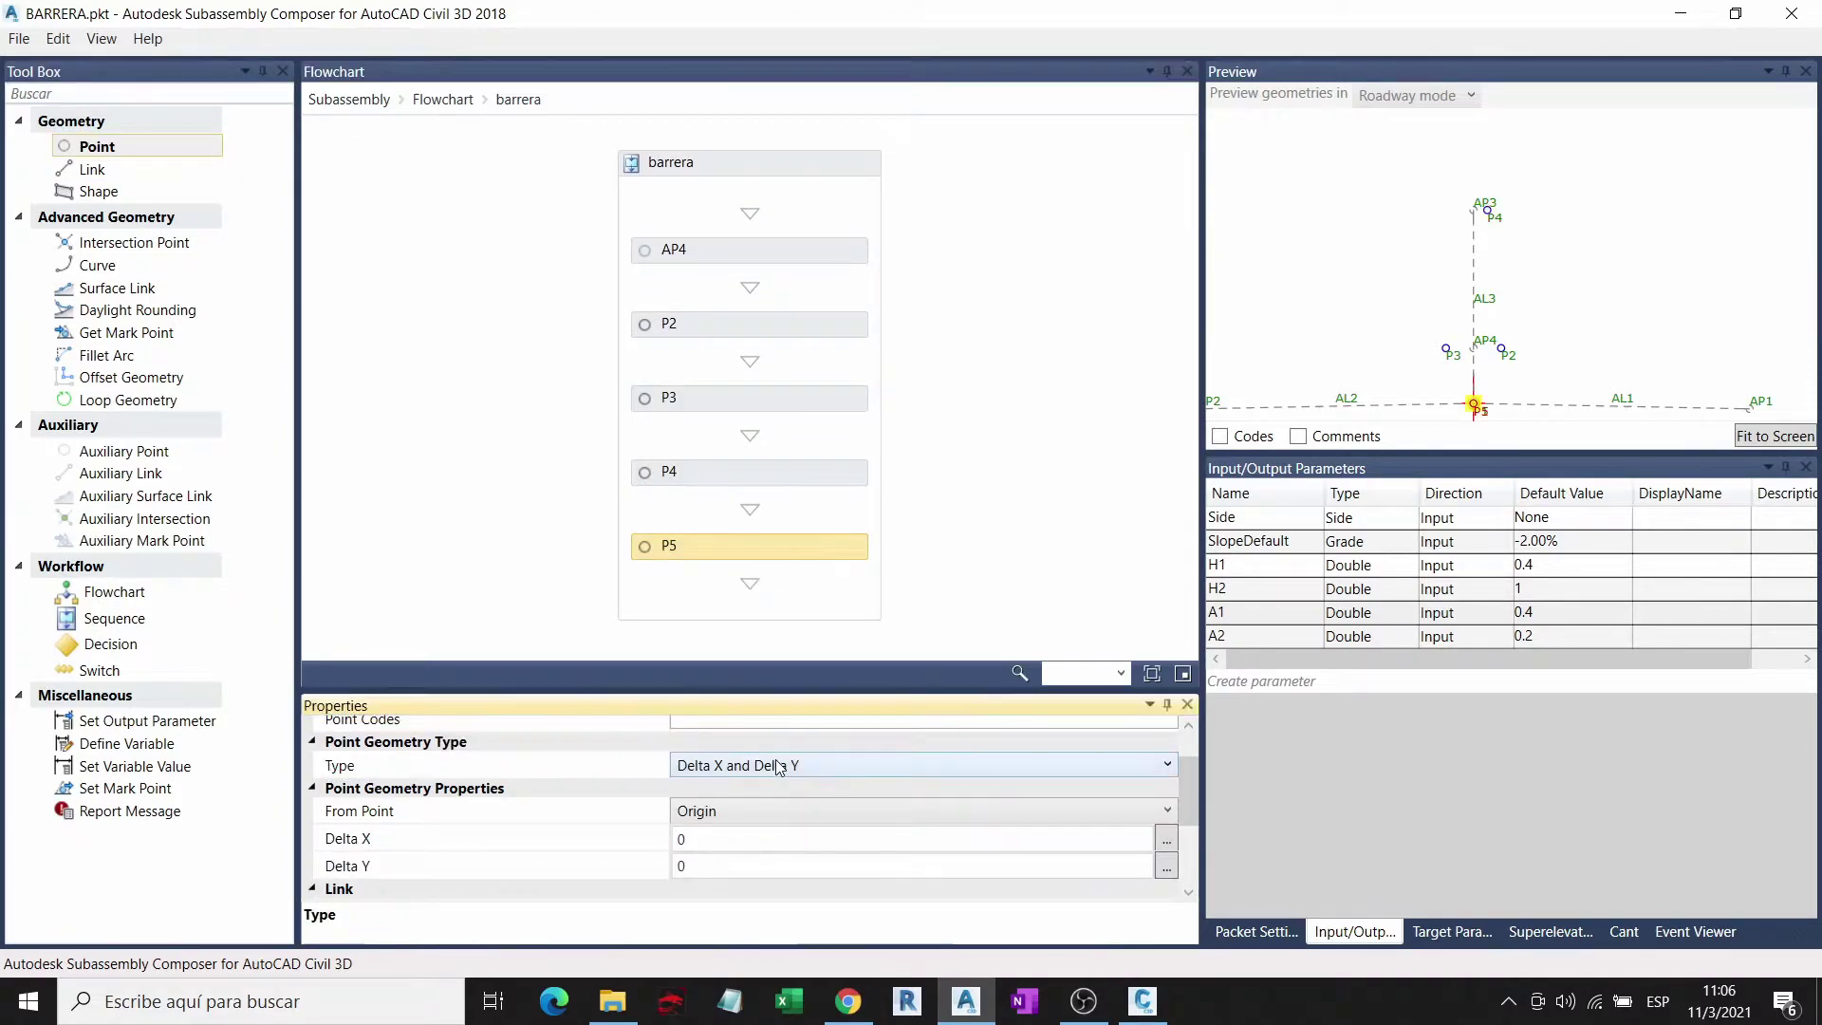
pyautogui.click(778, 766)
pyautogui.click(788, 834)
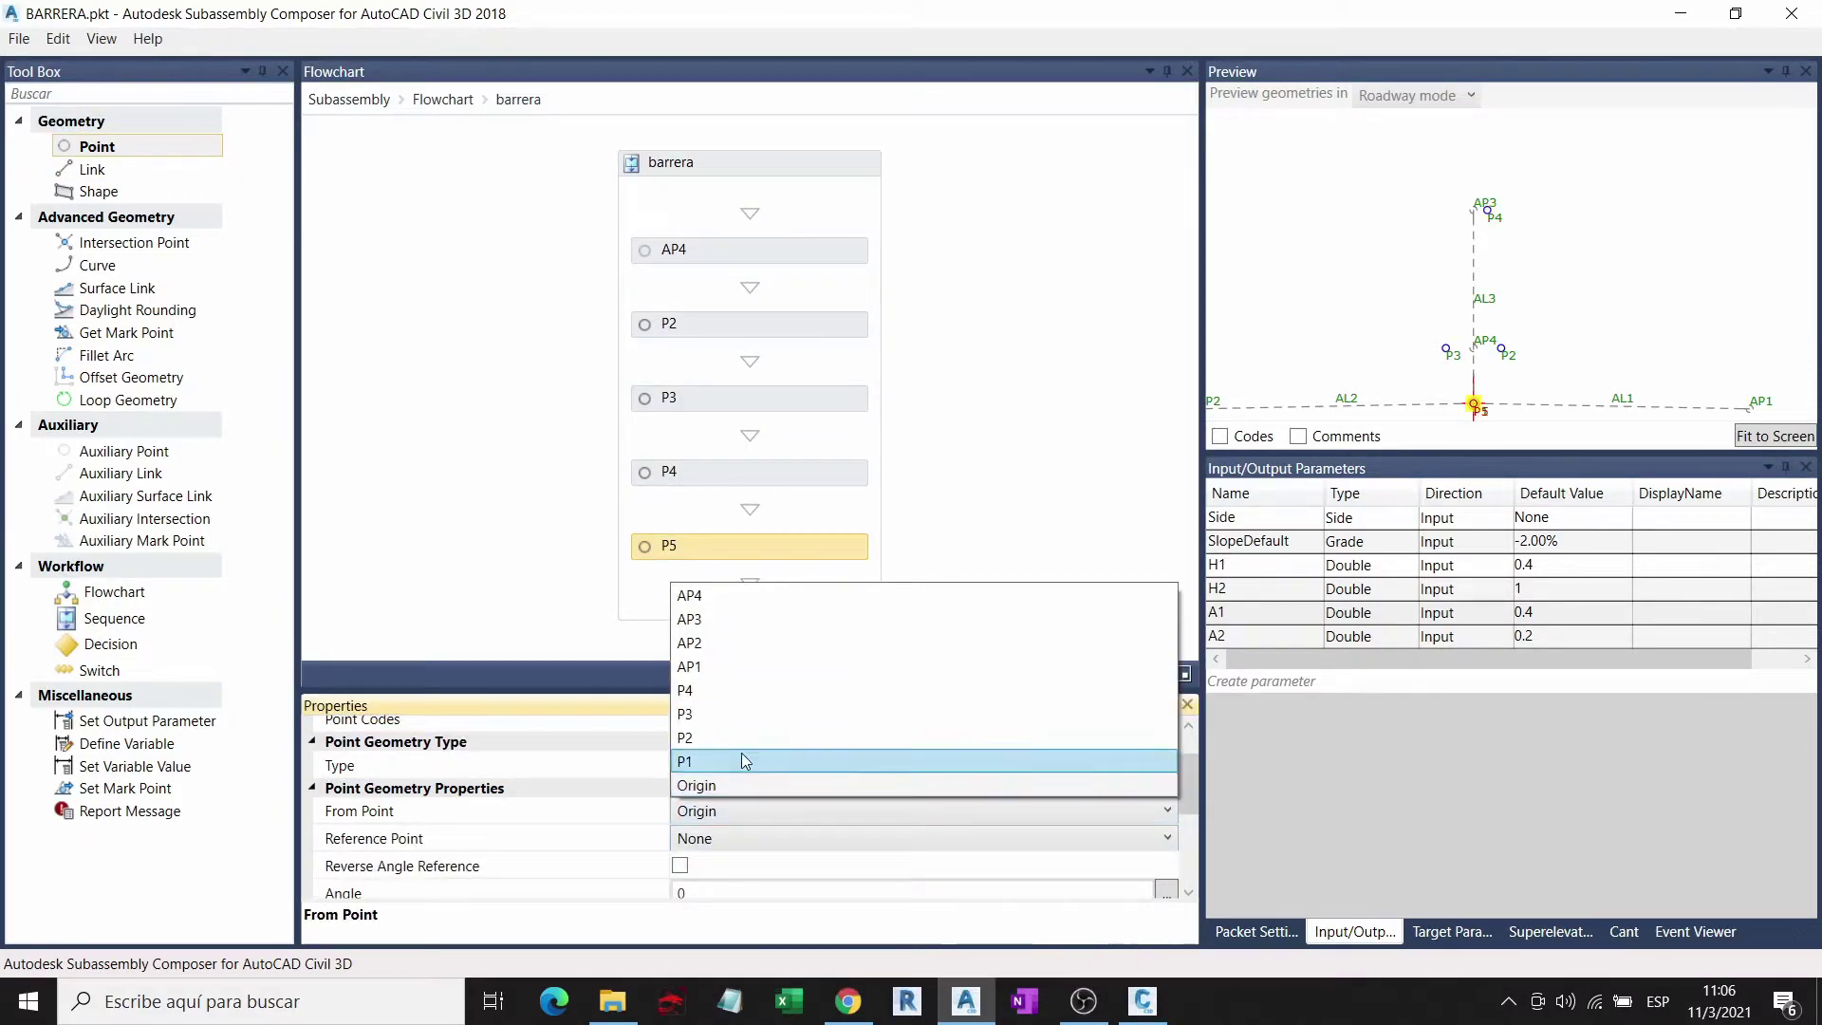
pyautogui.click(717, 619)
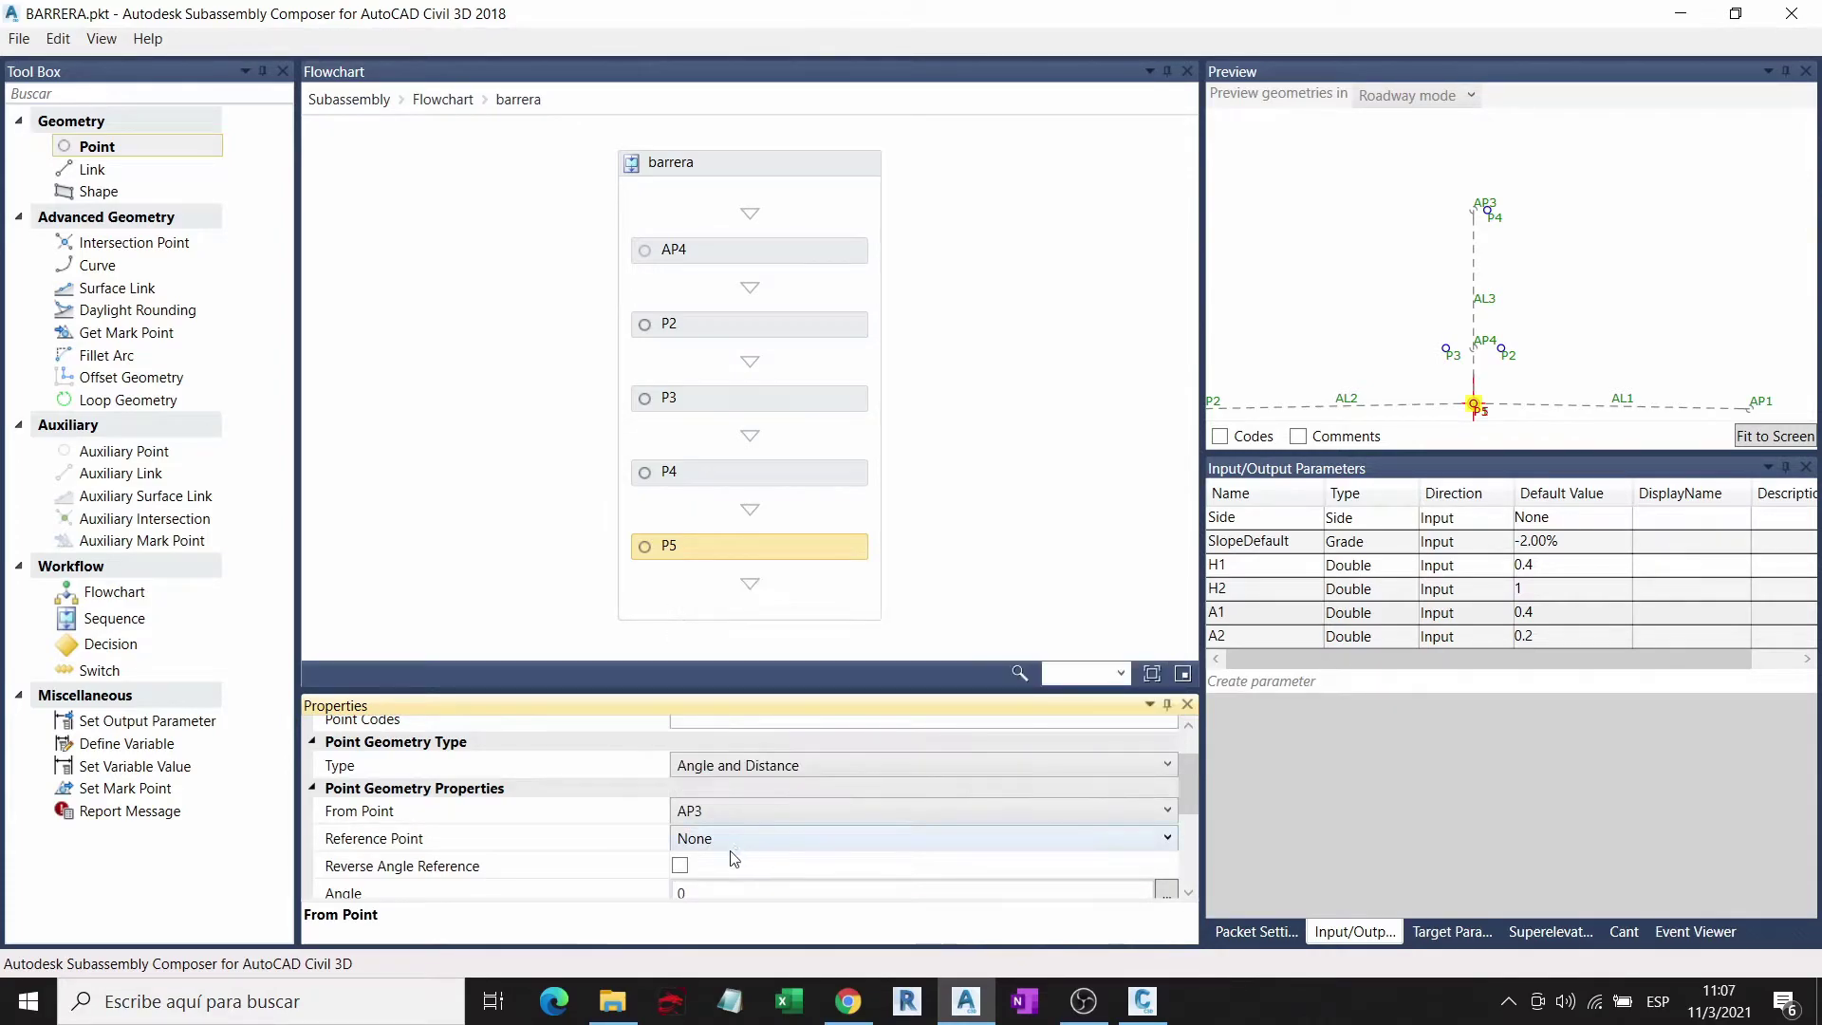
pyautogui.click(727, 838)
pyautogui.click(721, 813)
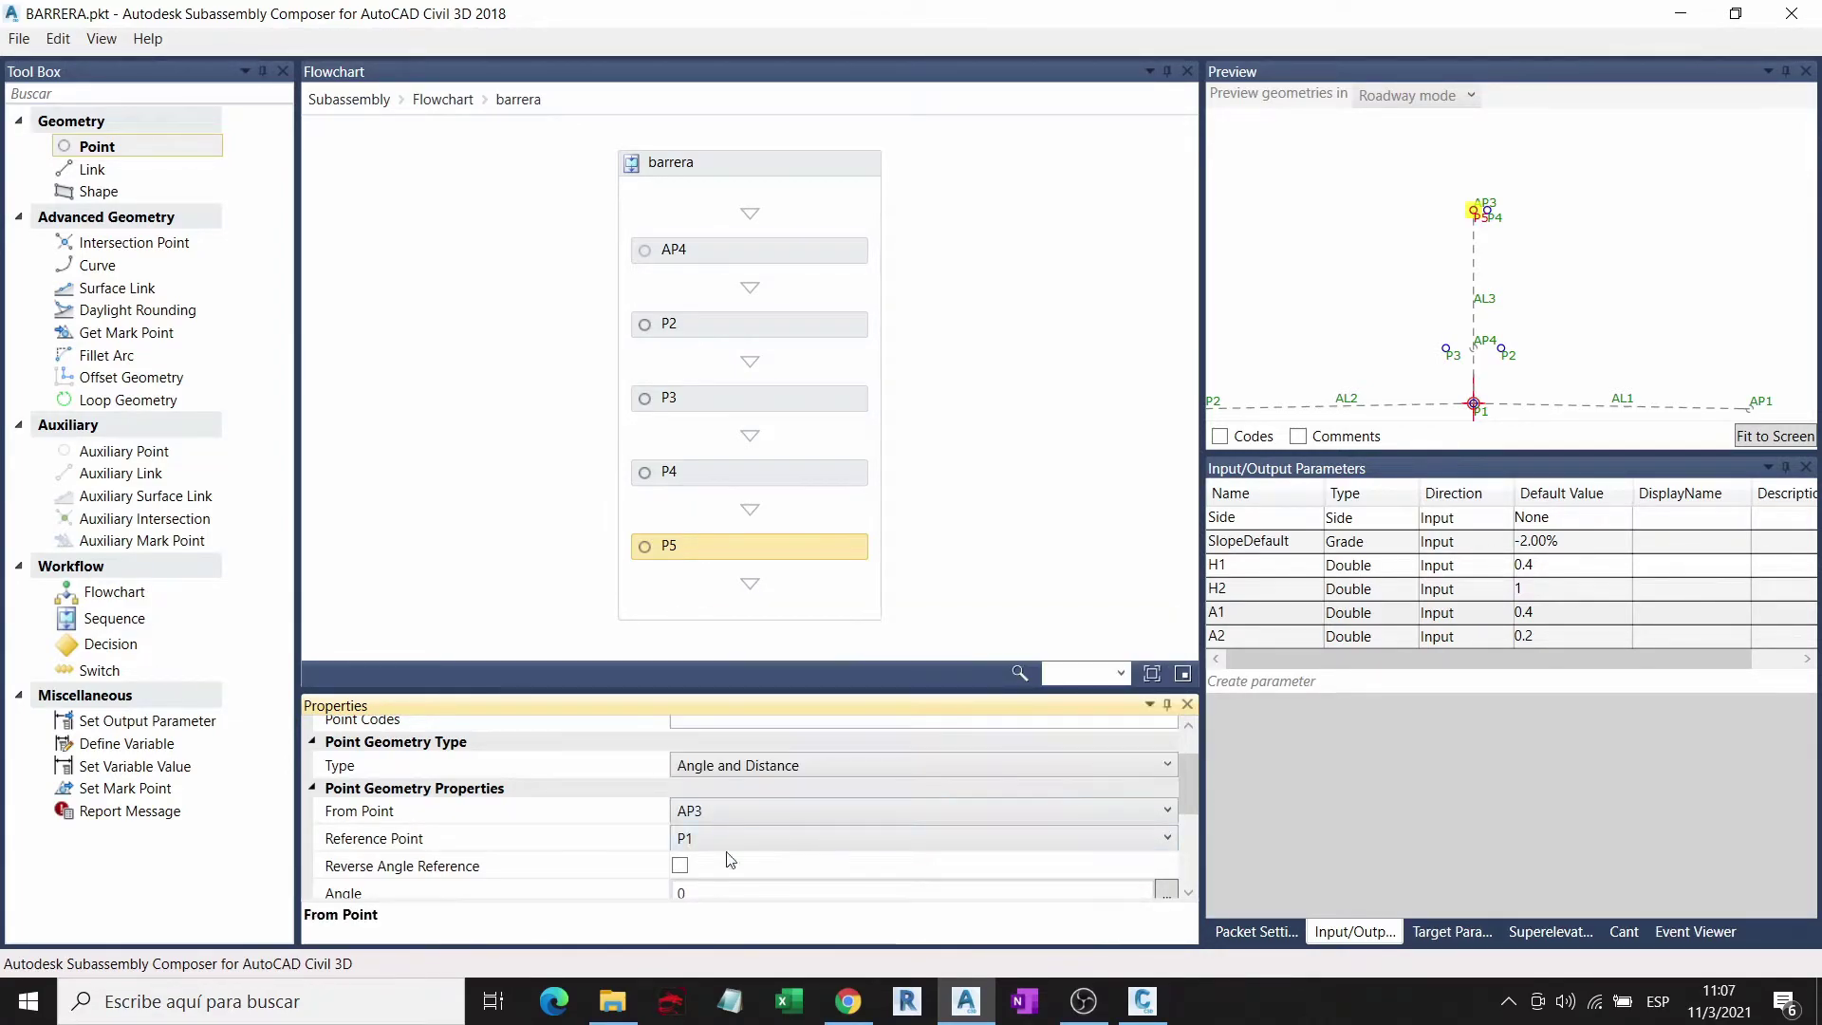
pyautogui.click(680, 865)
# Step: Set P5's distance to a2/2 and review the preview beside P4
pyautogui.scroll(-1, 740, 815)
pyautogui.click(604, 833)
pyautogui.write('90')
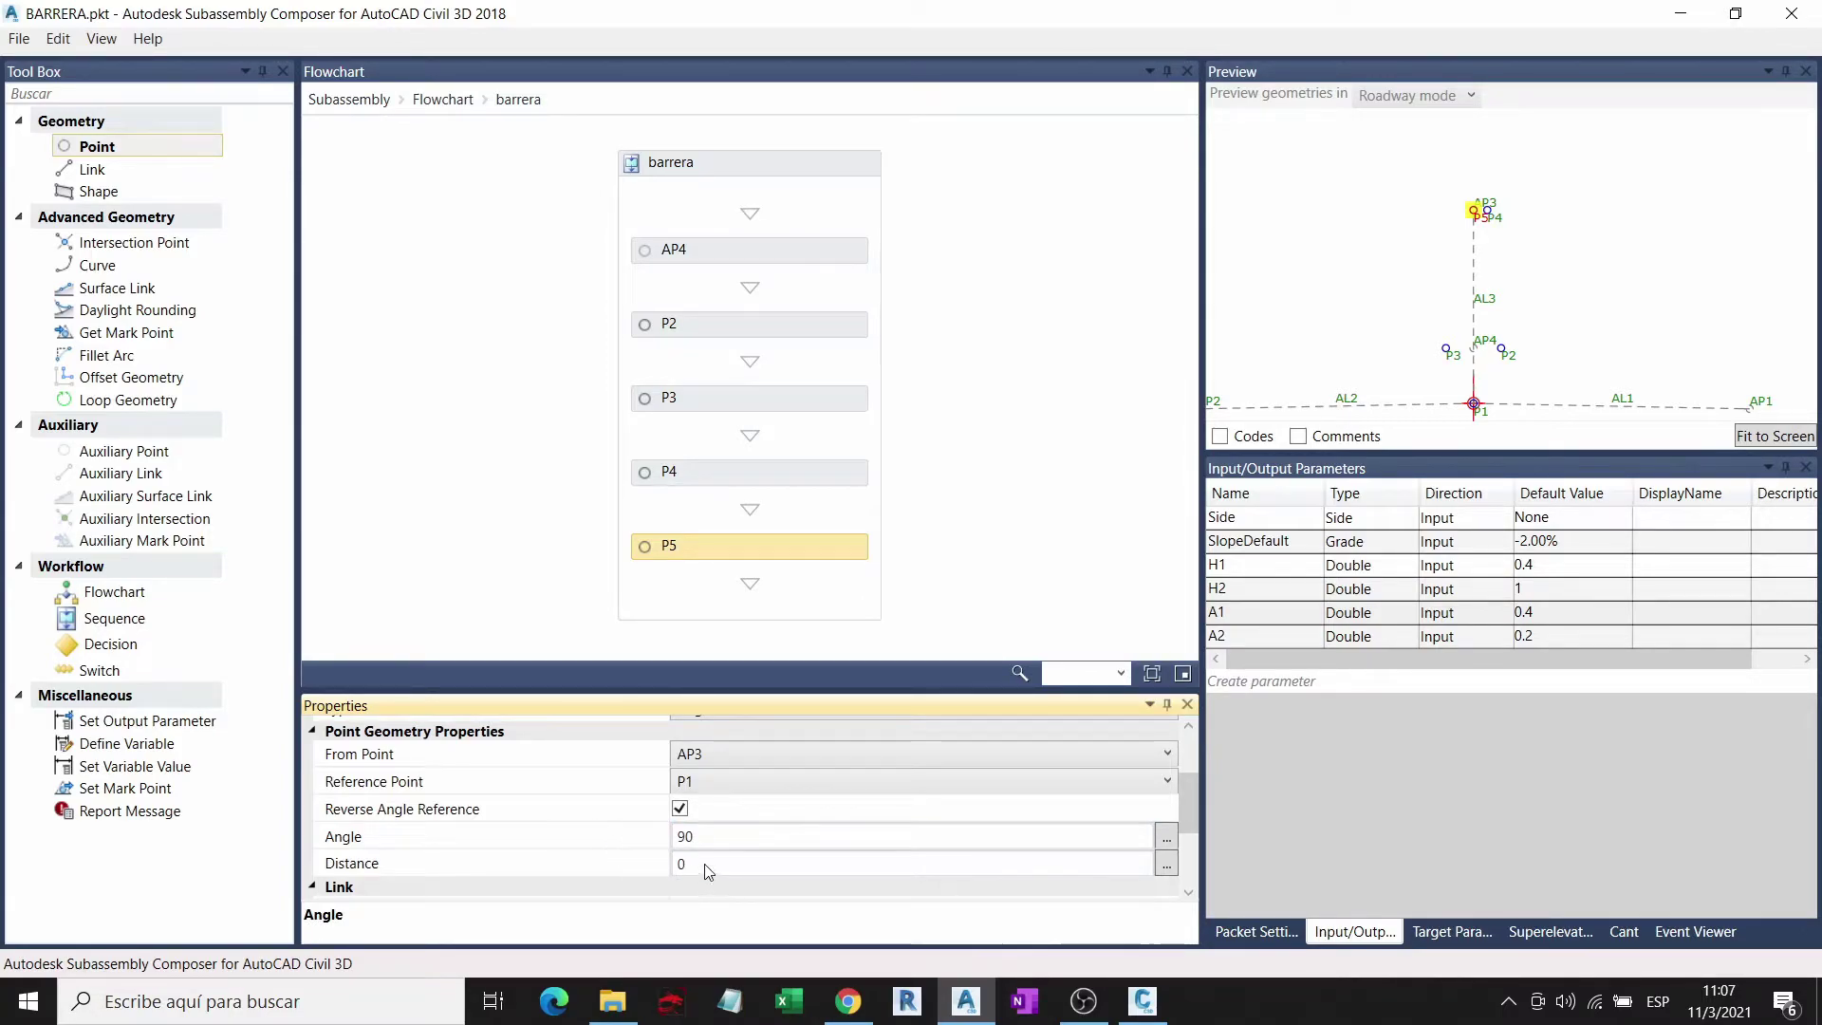
pyautogui.click(707, 863)
pyautogui.write('2')
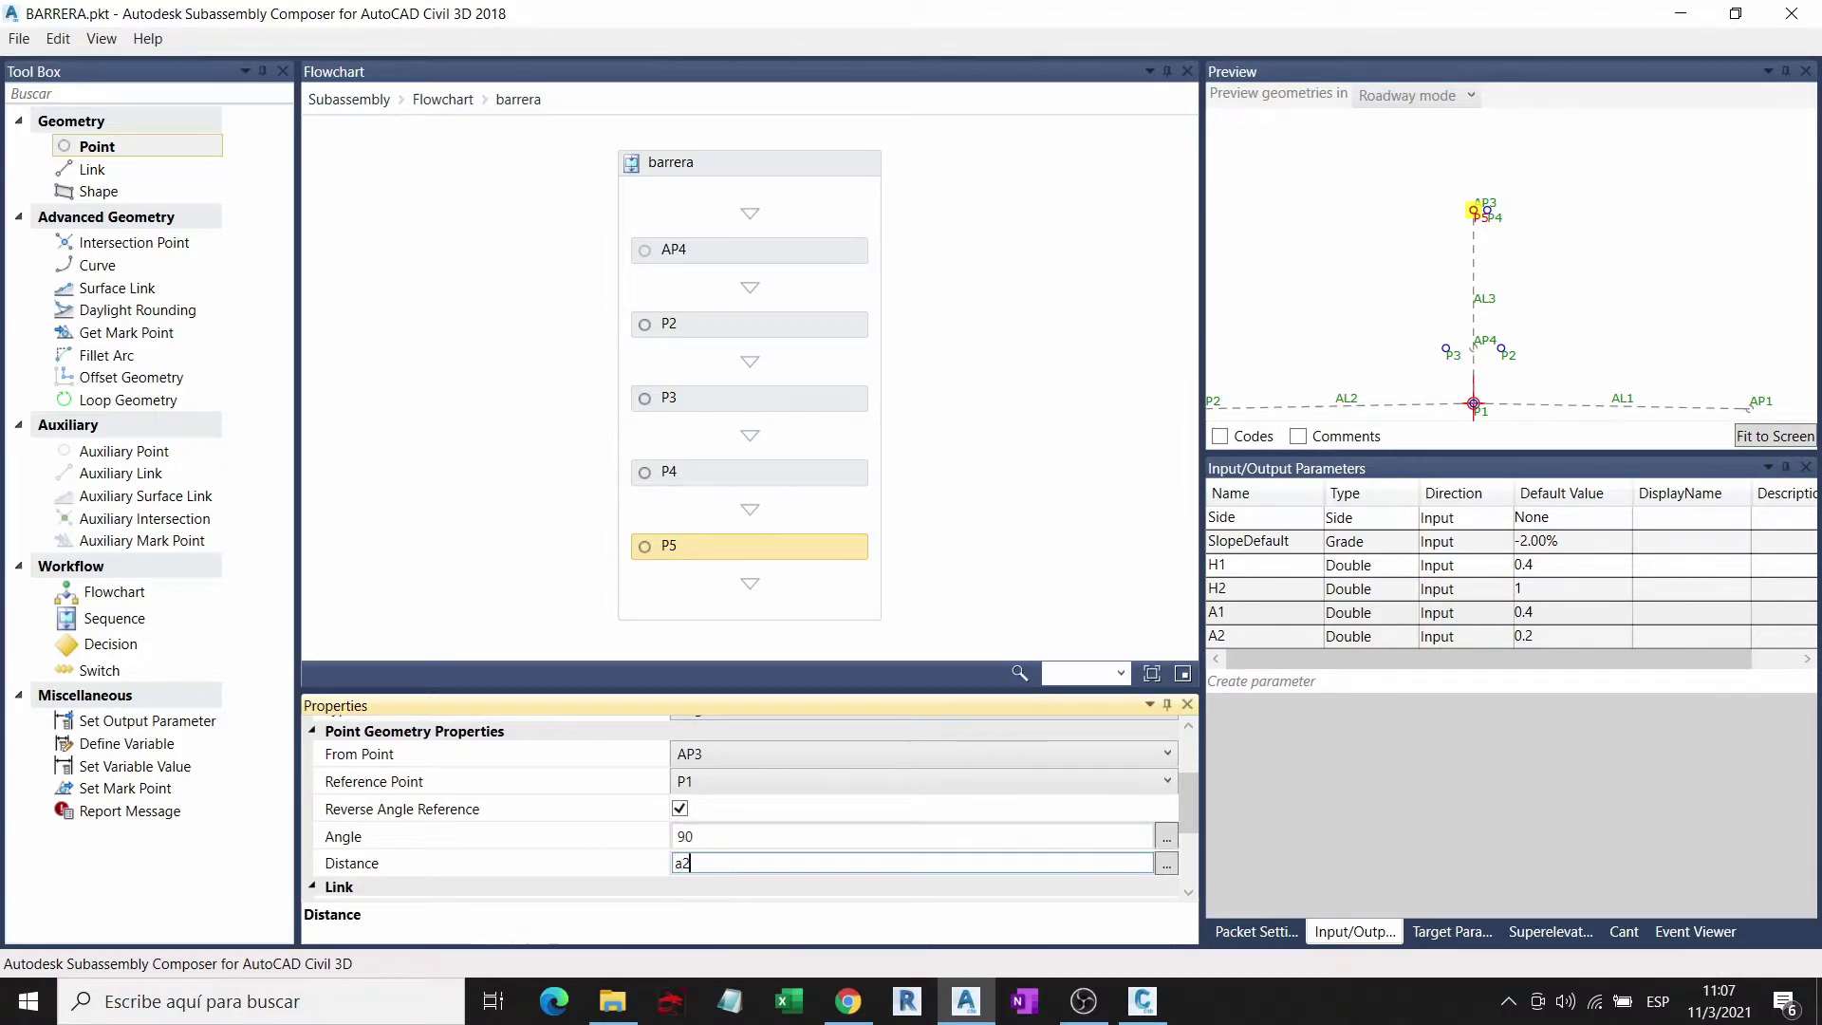
pyautogui.write('/2')
pyautogui.press('Return')
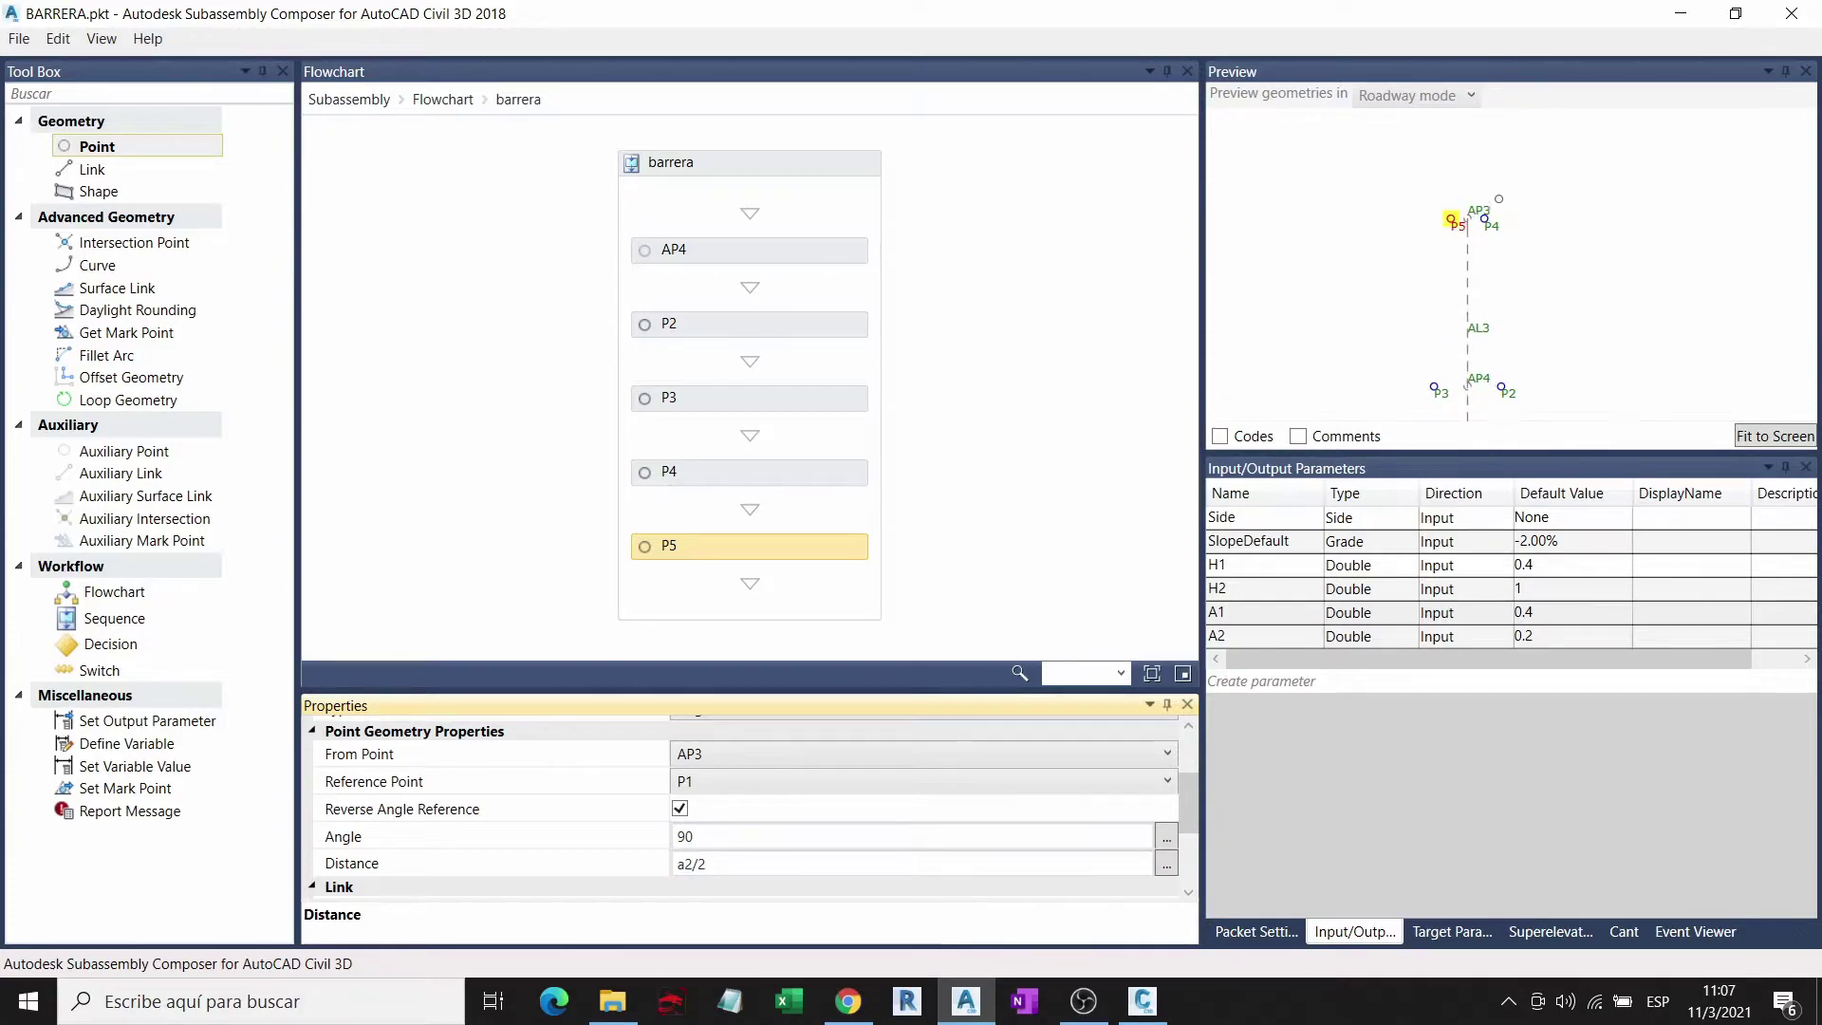
pyautogui.scroll(2, 1503, 213)
pyautogui.scroll(-2, 1503, 212)
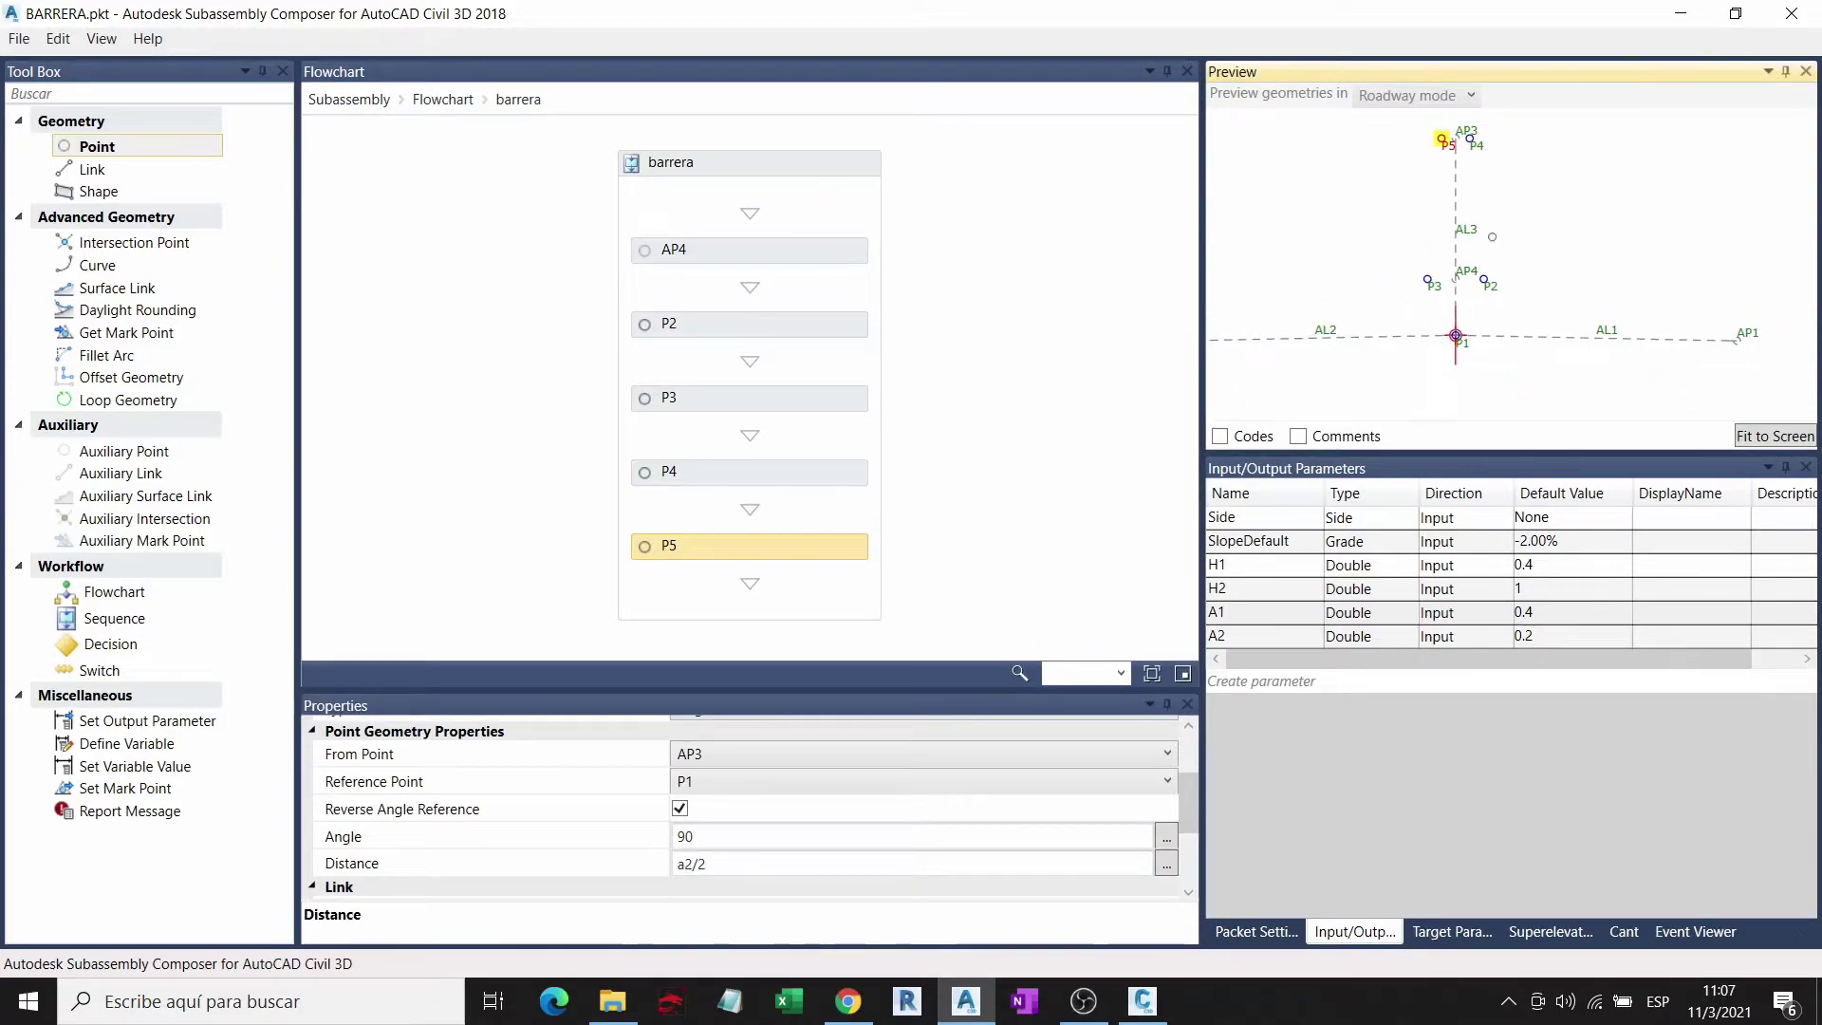
pyautogui.click(1471, 187)
pyautogui.scroll(1, 1471, 186)
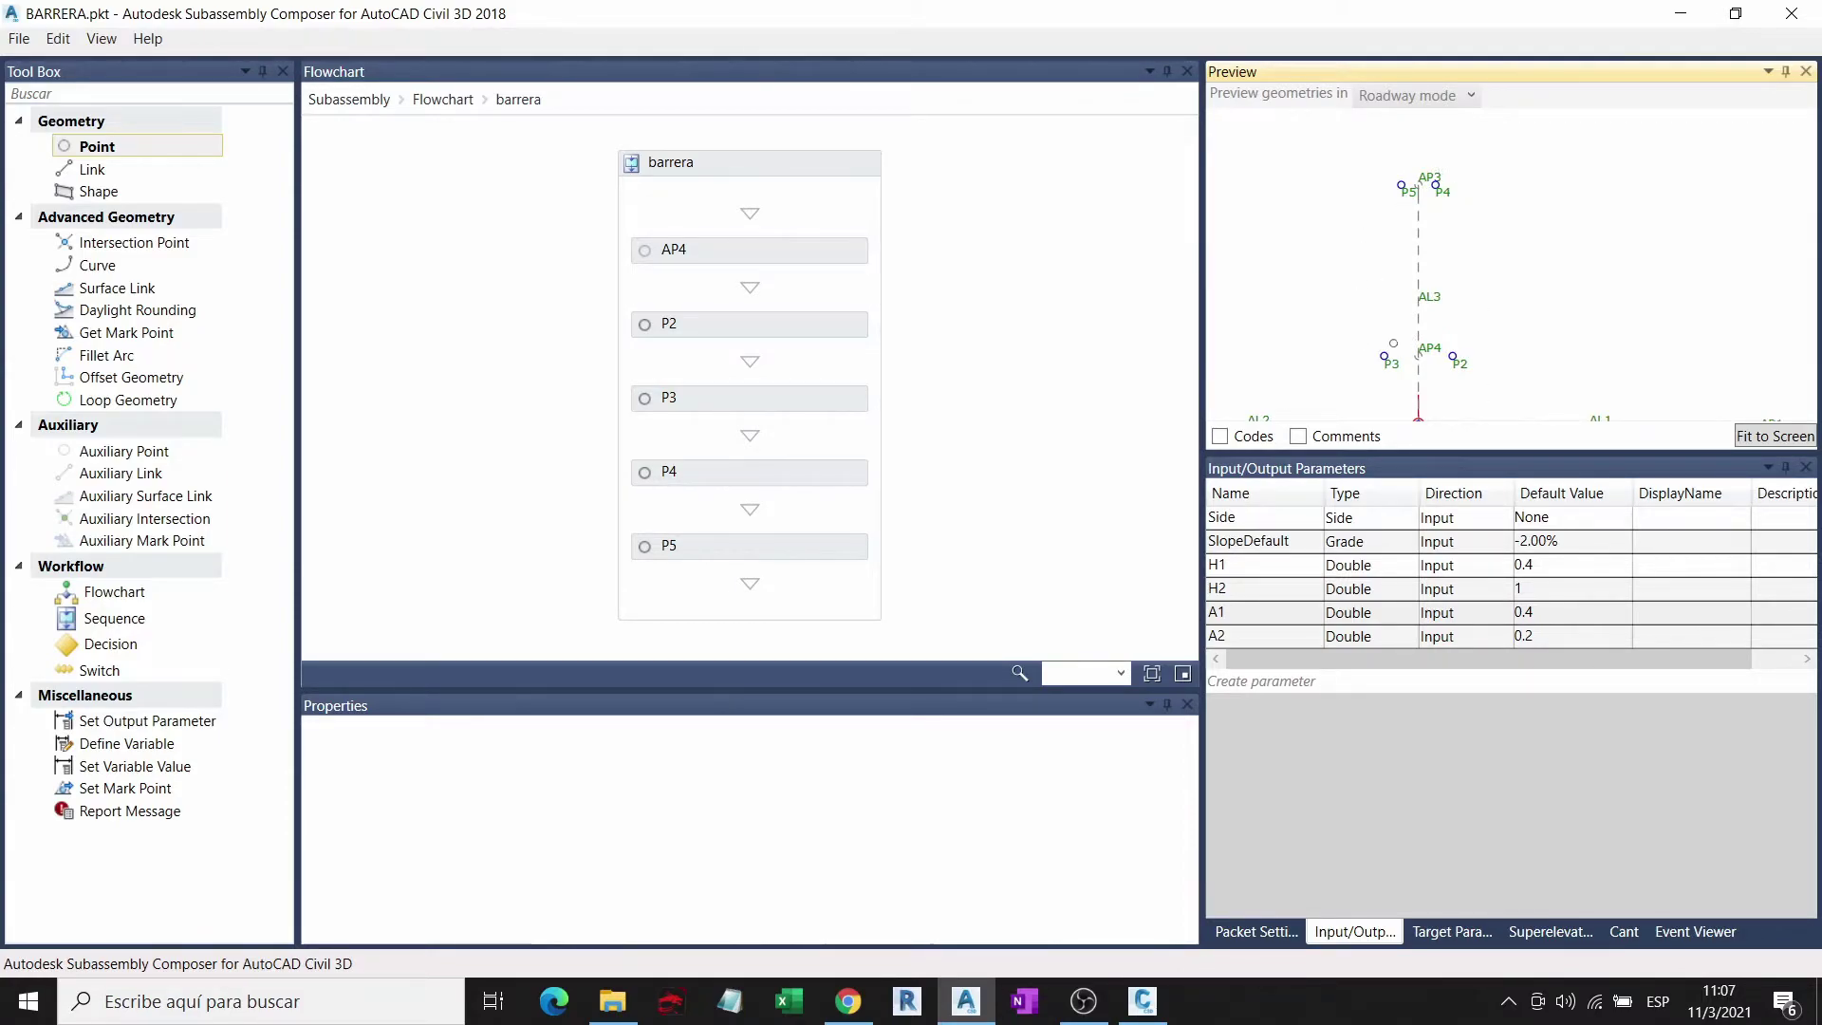
pyautogui.scroll(-2, 1490, 218)
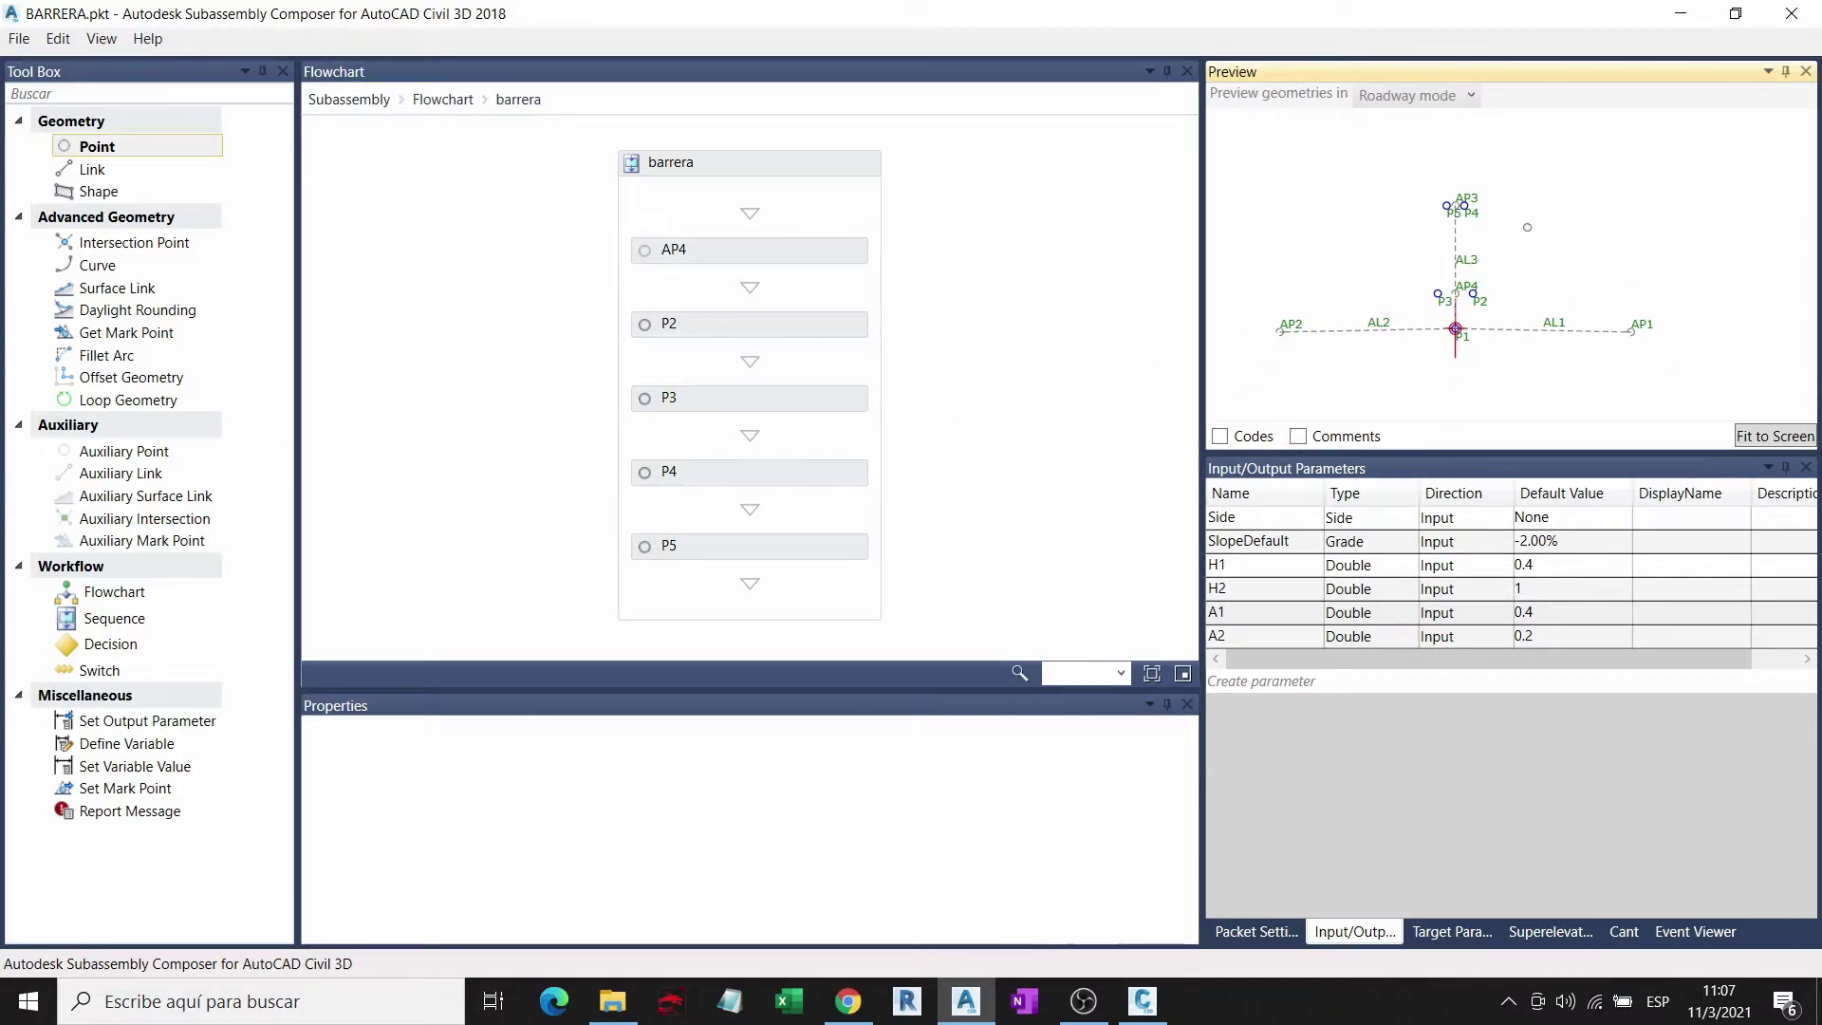
pyautogui.scroll(2, 1487, 298)
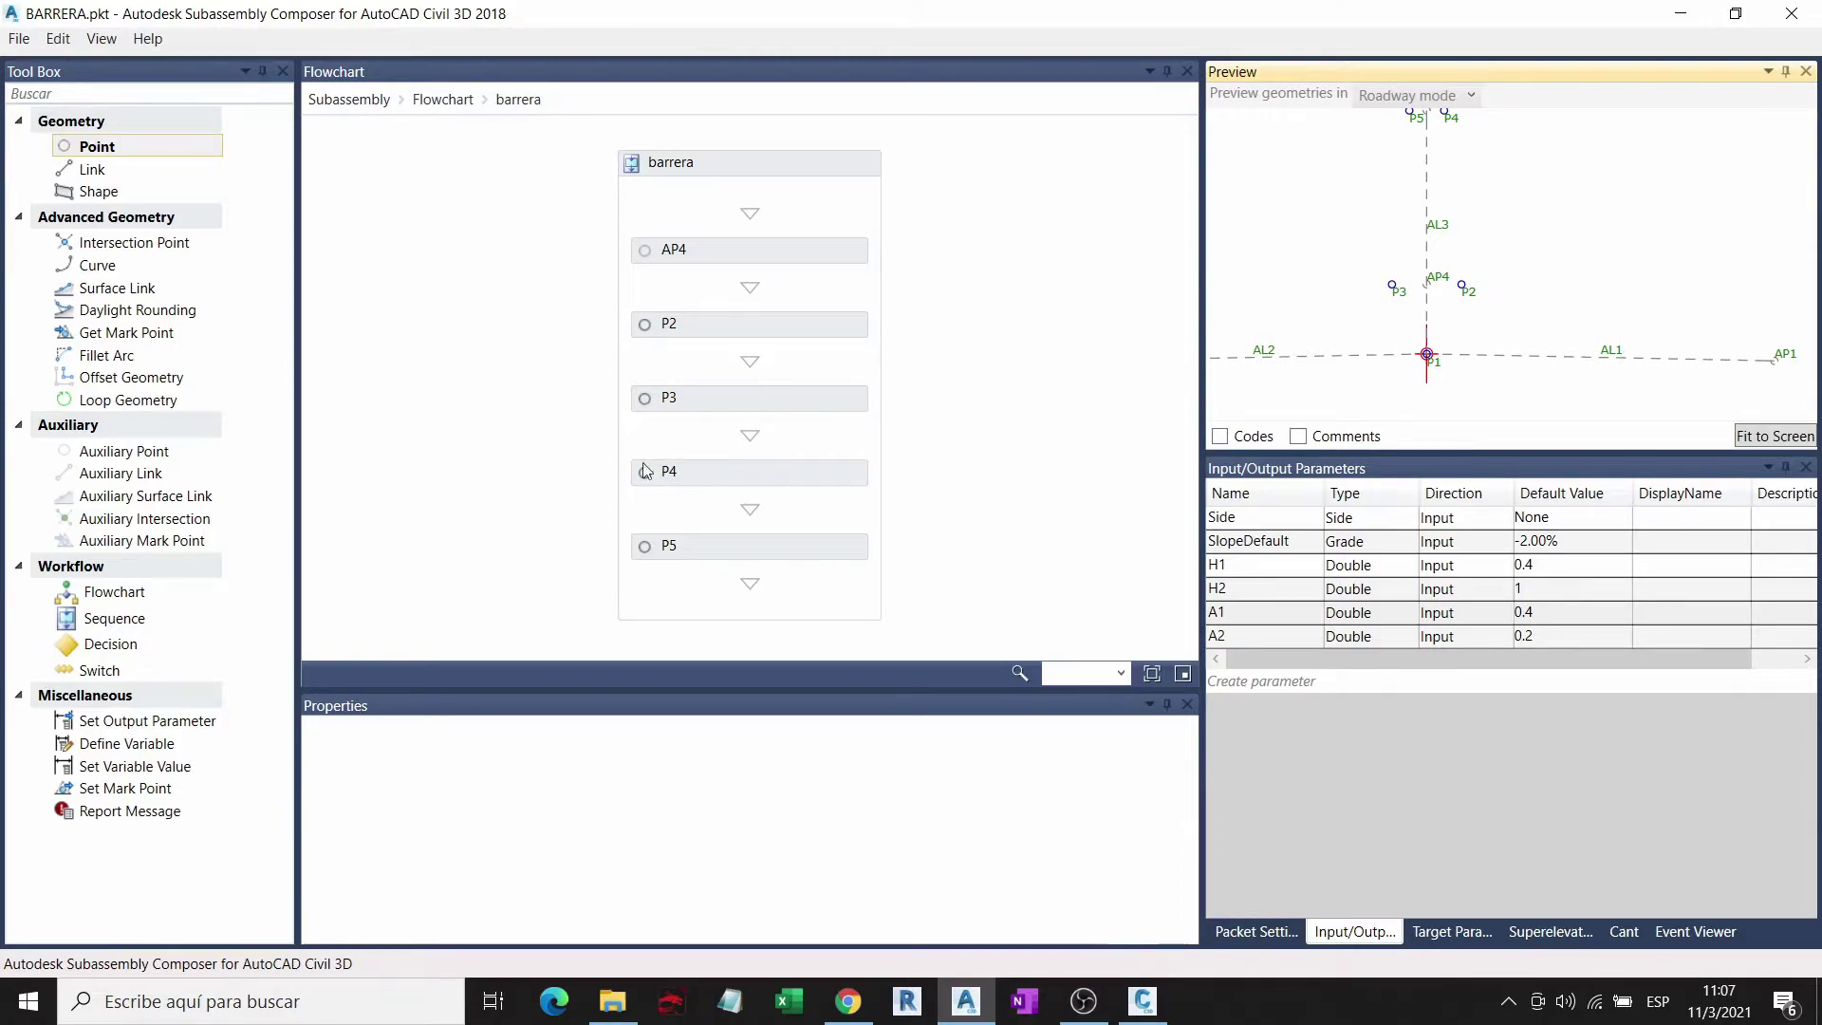
# Step: Add auxiliary point AP5 after P5, by angle and distance from P2 with reference AP4
pyautogui.click(190, 451)
pyautogui.moveTo(142, 452); pyautogui.dragTo(749, 574)
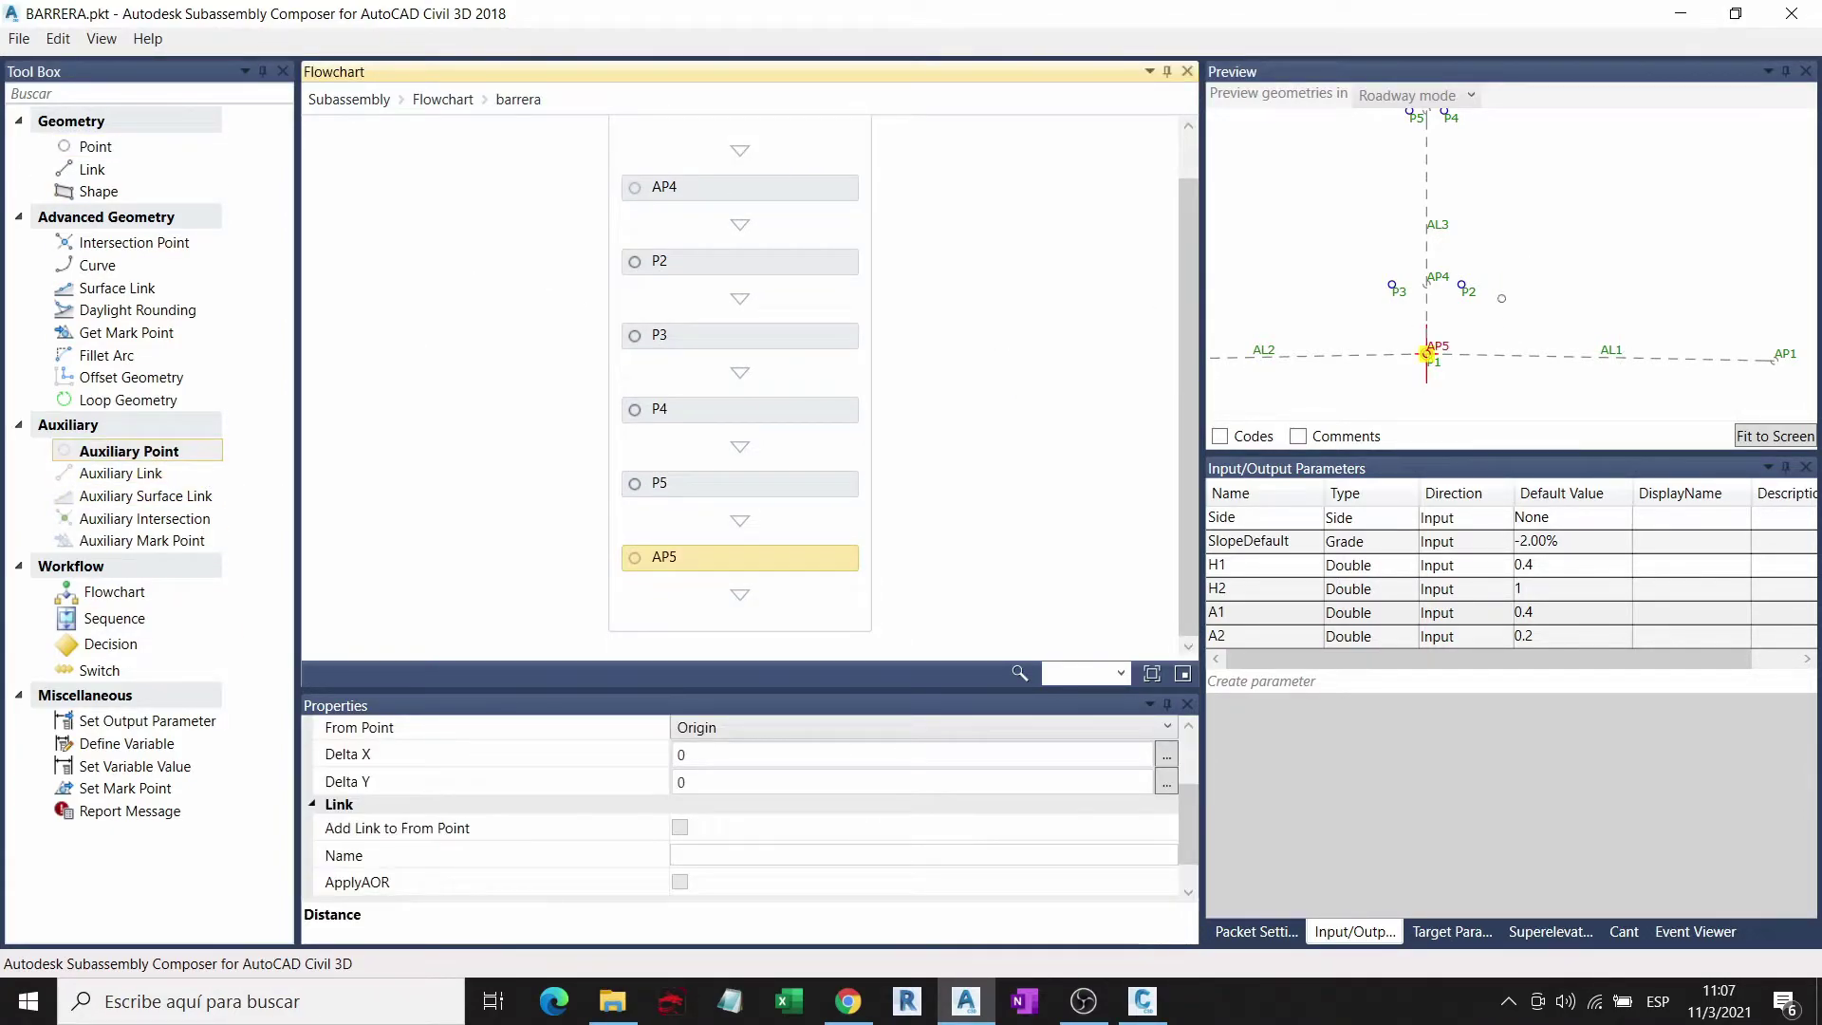
pyautogui.scroll(2, 750, 820)
pyautogui.click(809, 806)
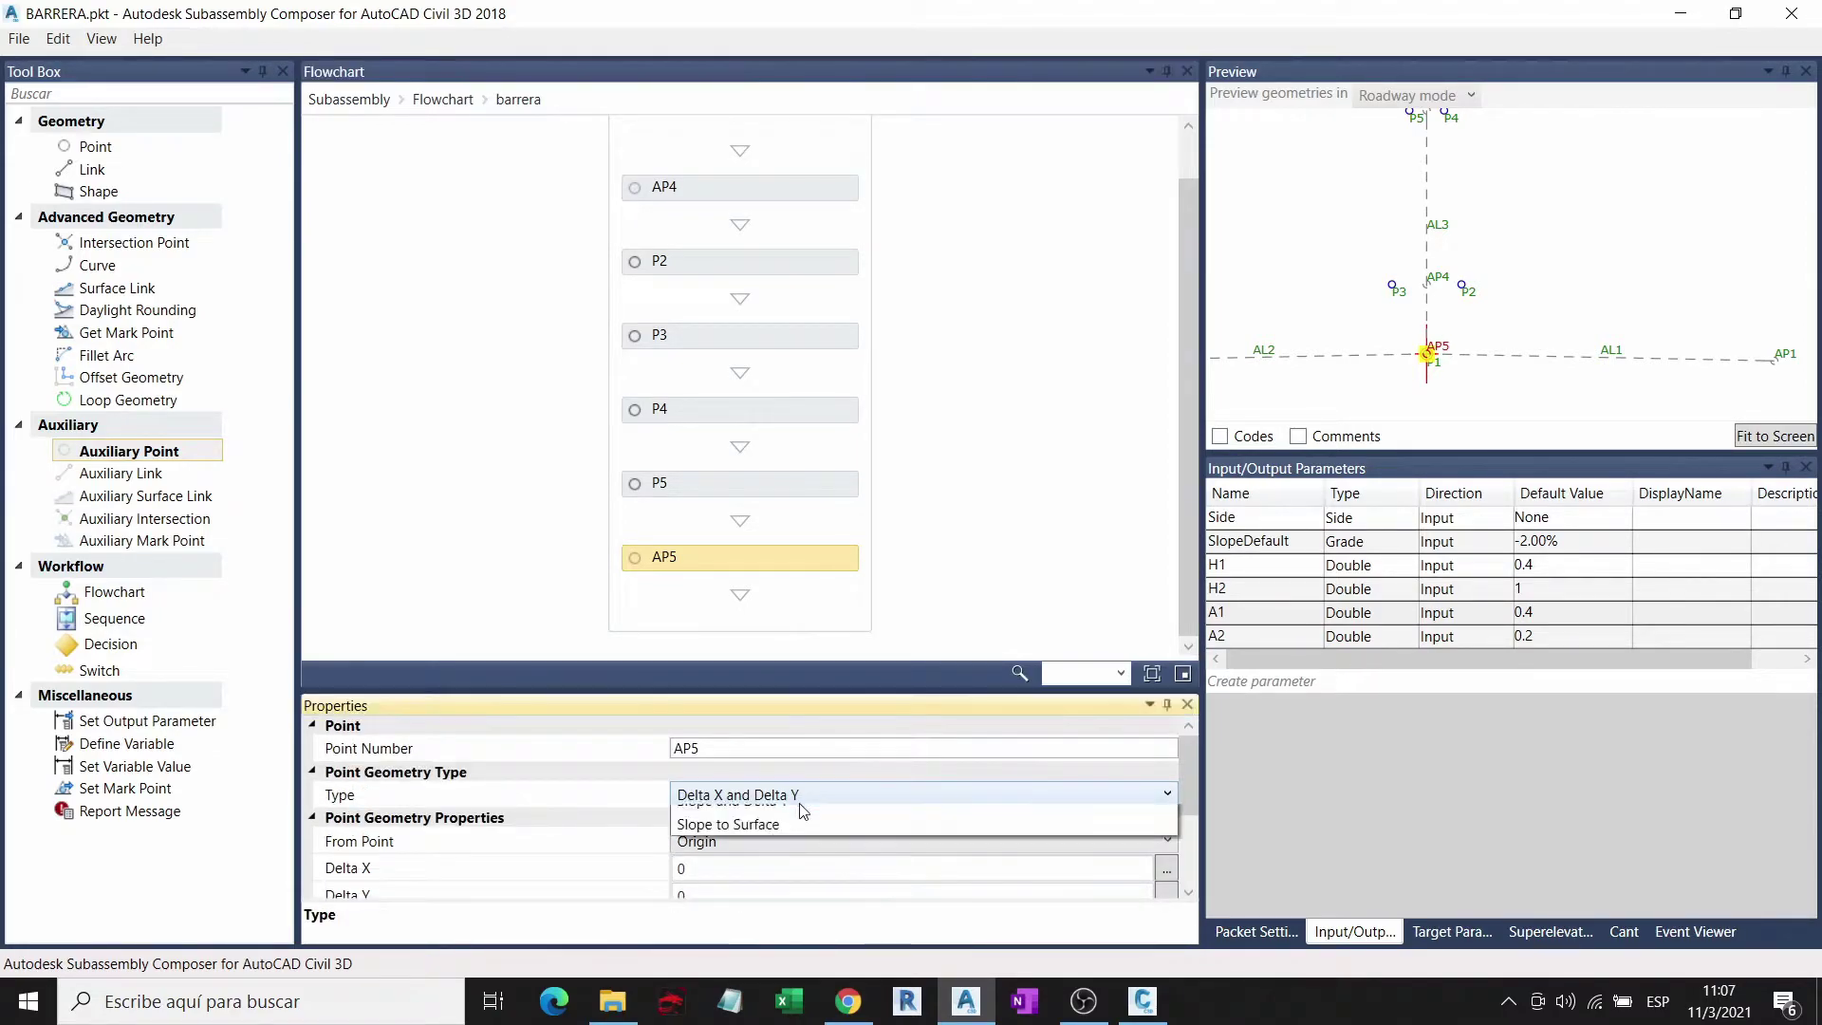
pyautogui.click(801, 862)
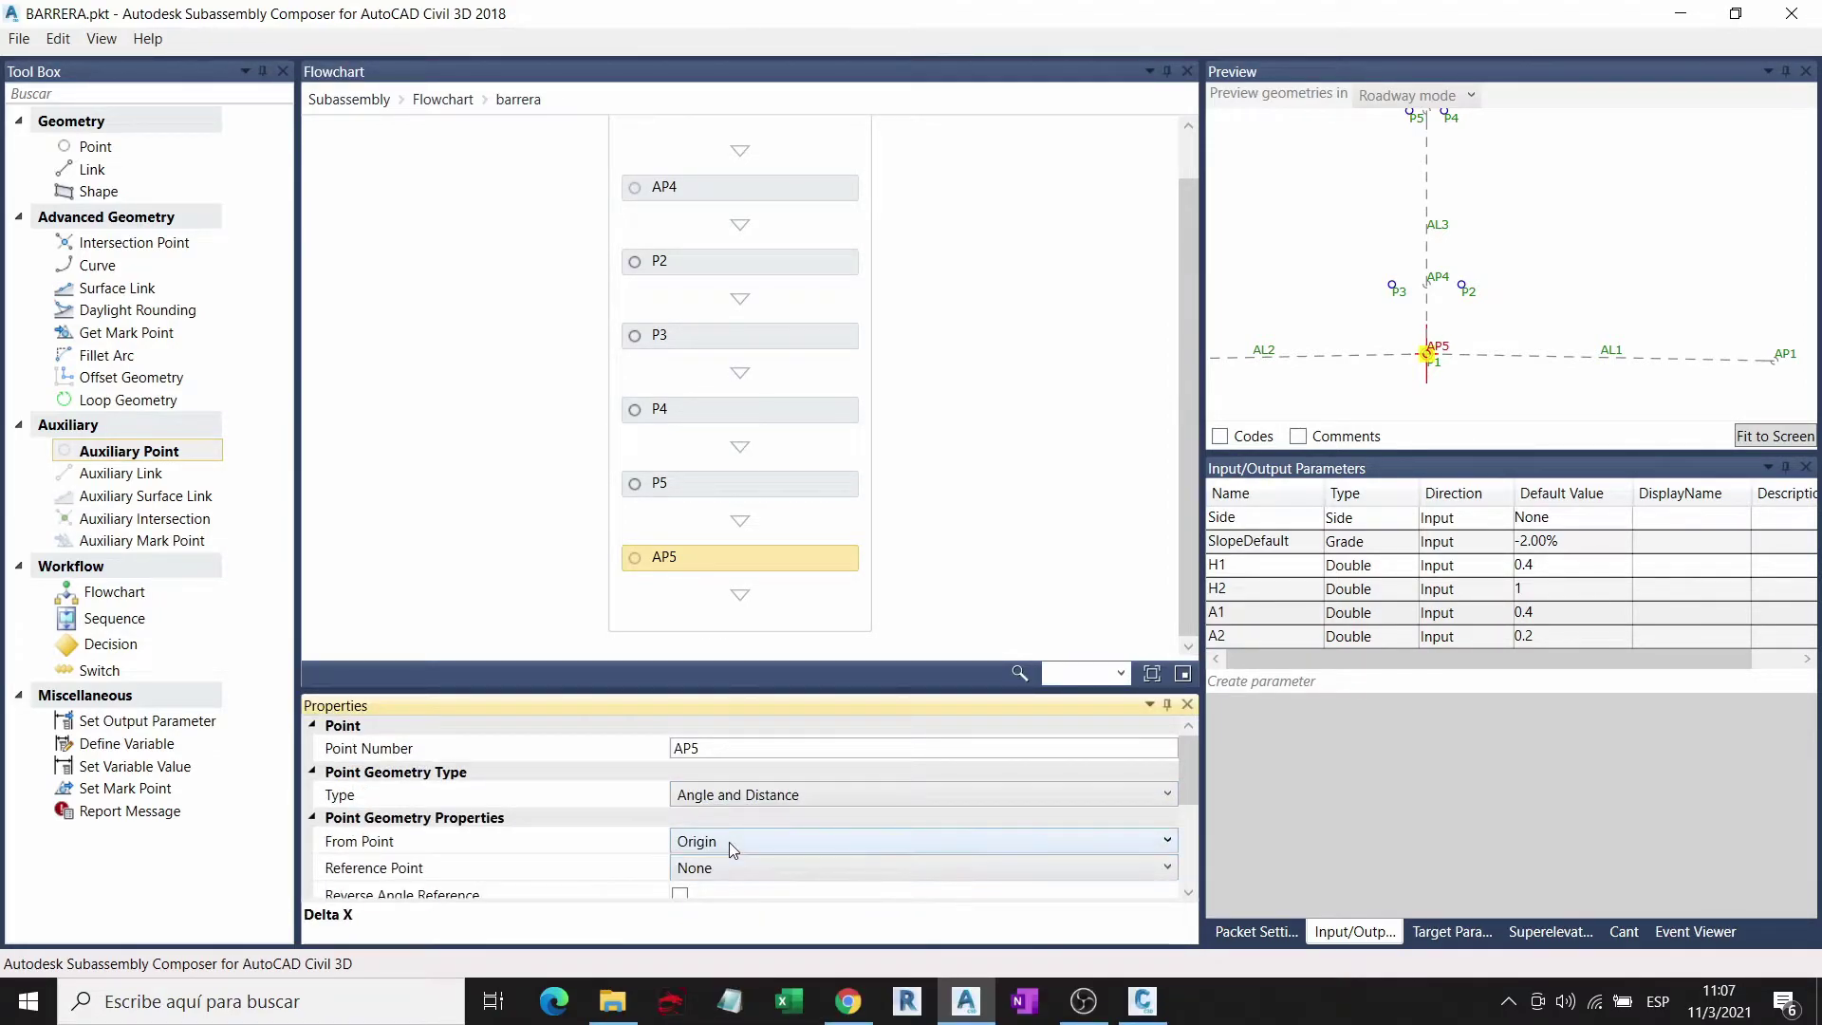
pyautogui.click(728, 840)
pyautogui.click(720, 770)
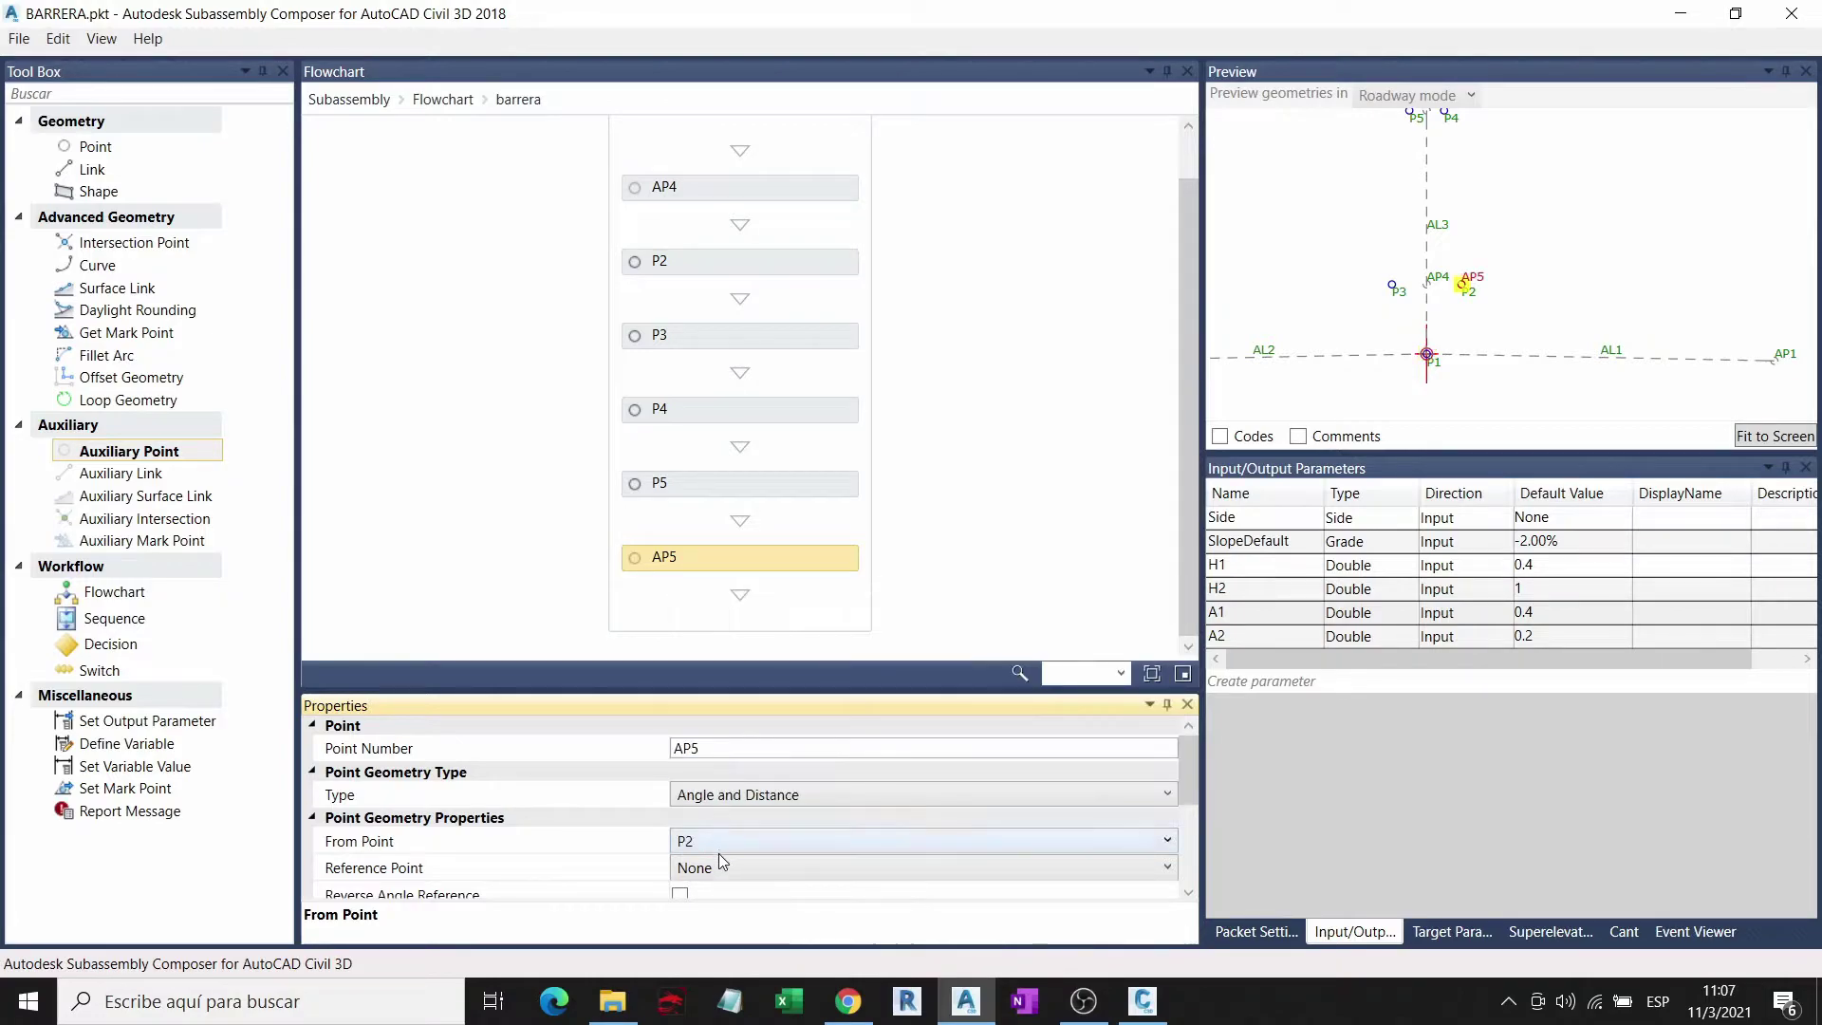
pyautogui.click(719, 867)
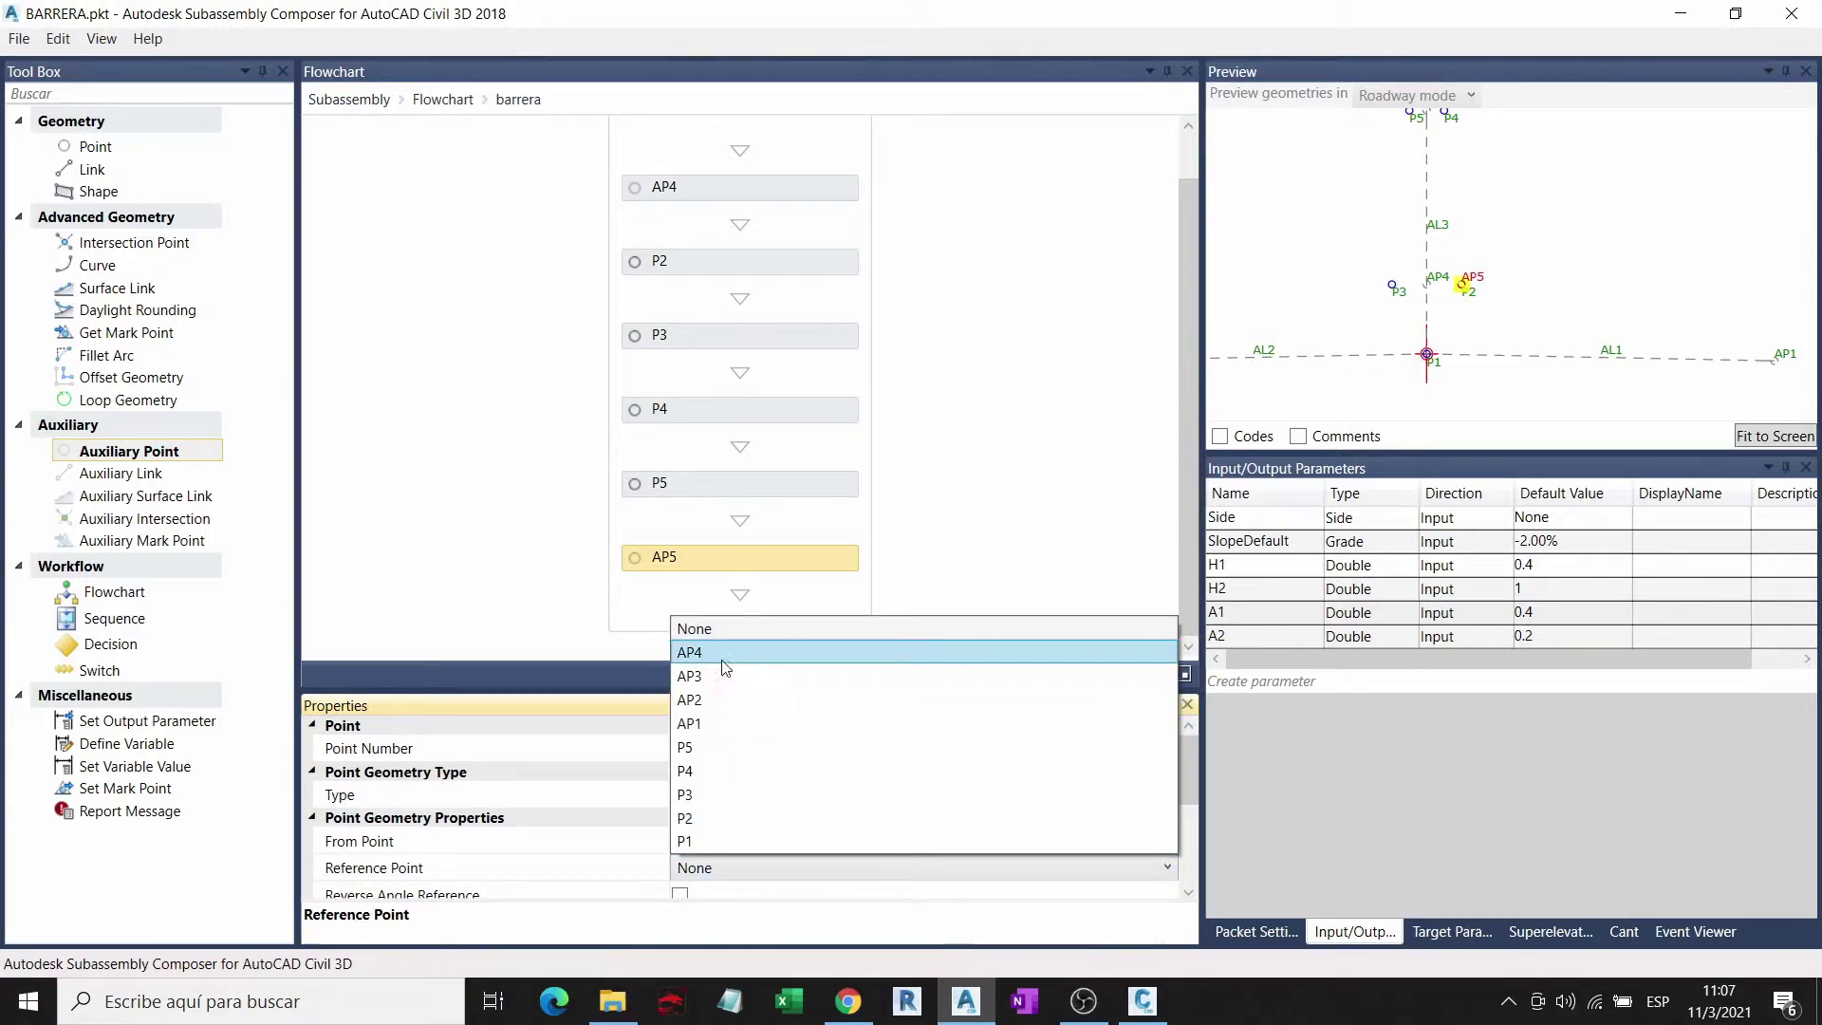
pyautogui.click(722, 656)
# Step: Set AP5's angle to 90 degrees
pyautogui.scroll(-2, 730, 859)
pyautogui.click(707, 814)
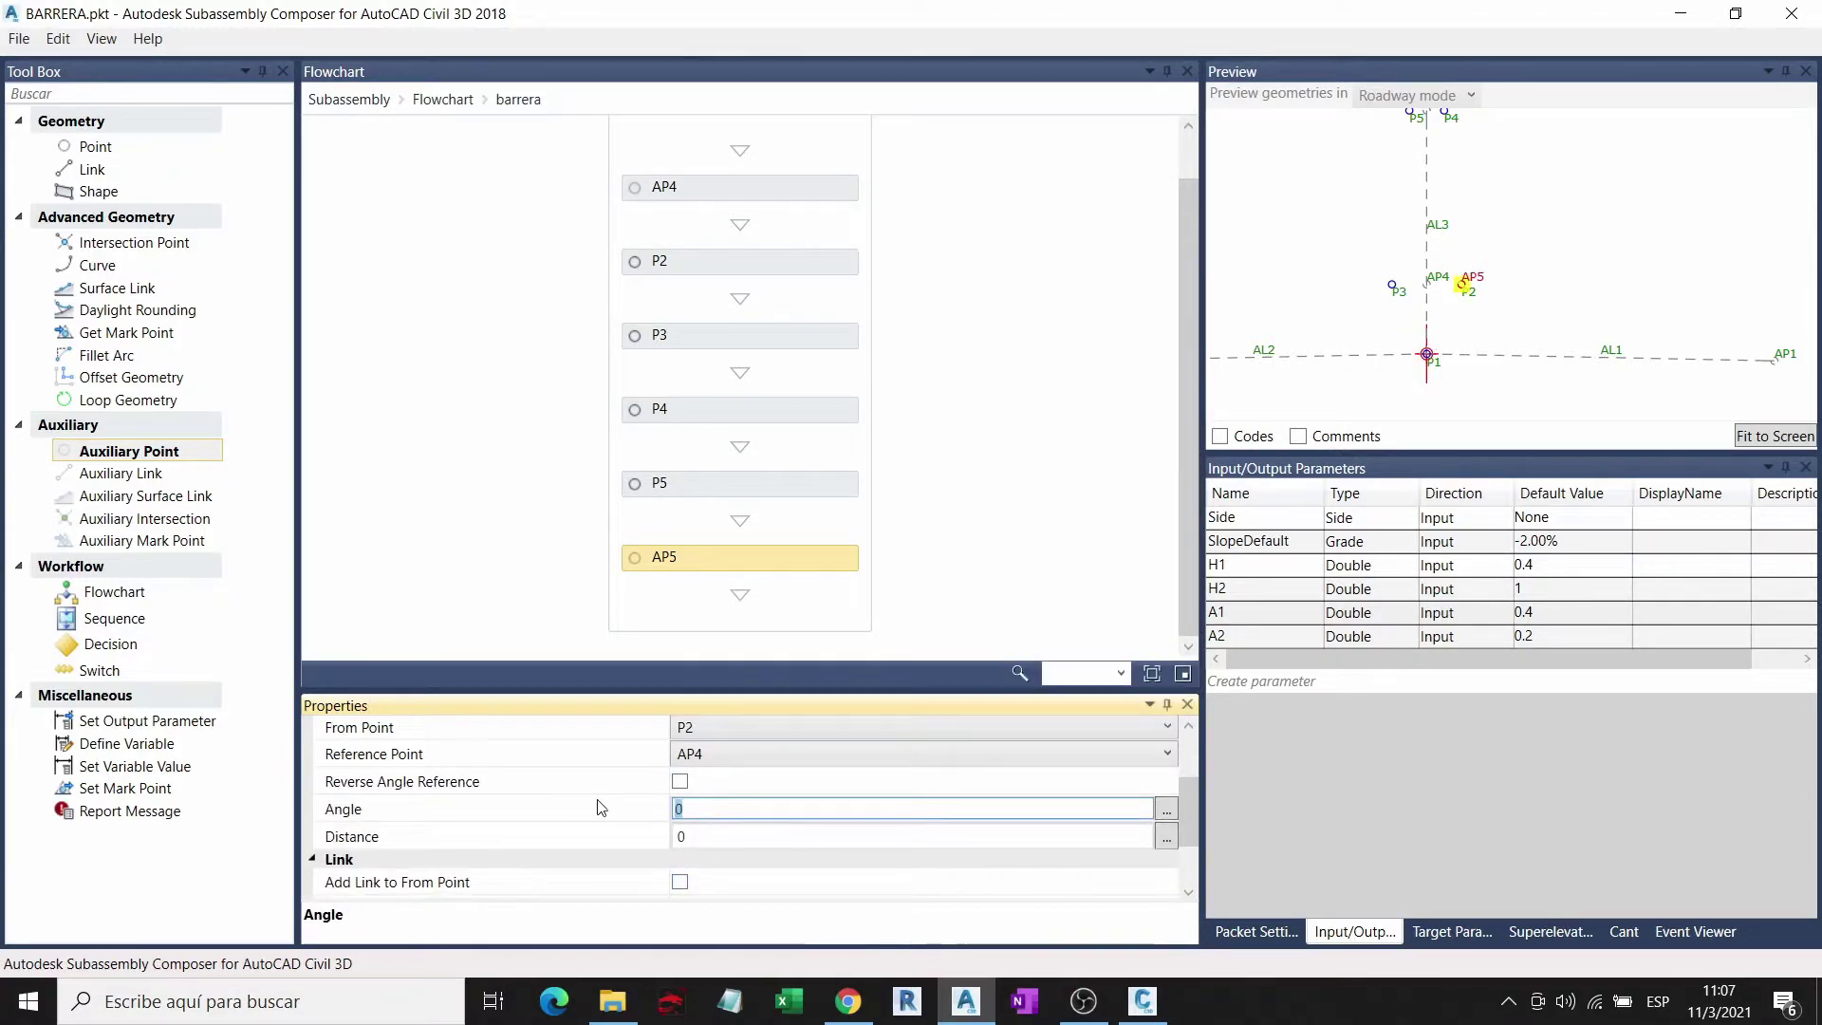
pyautogui.write('90')
pyautogui.press('Return')
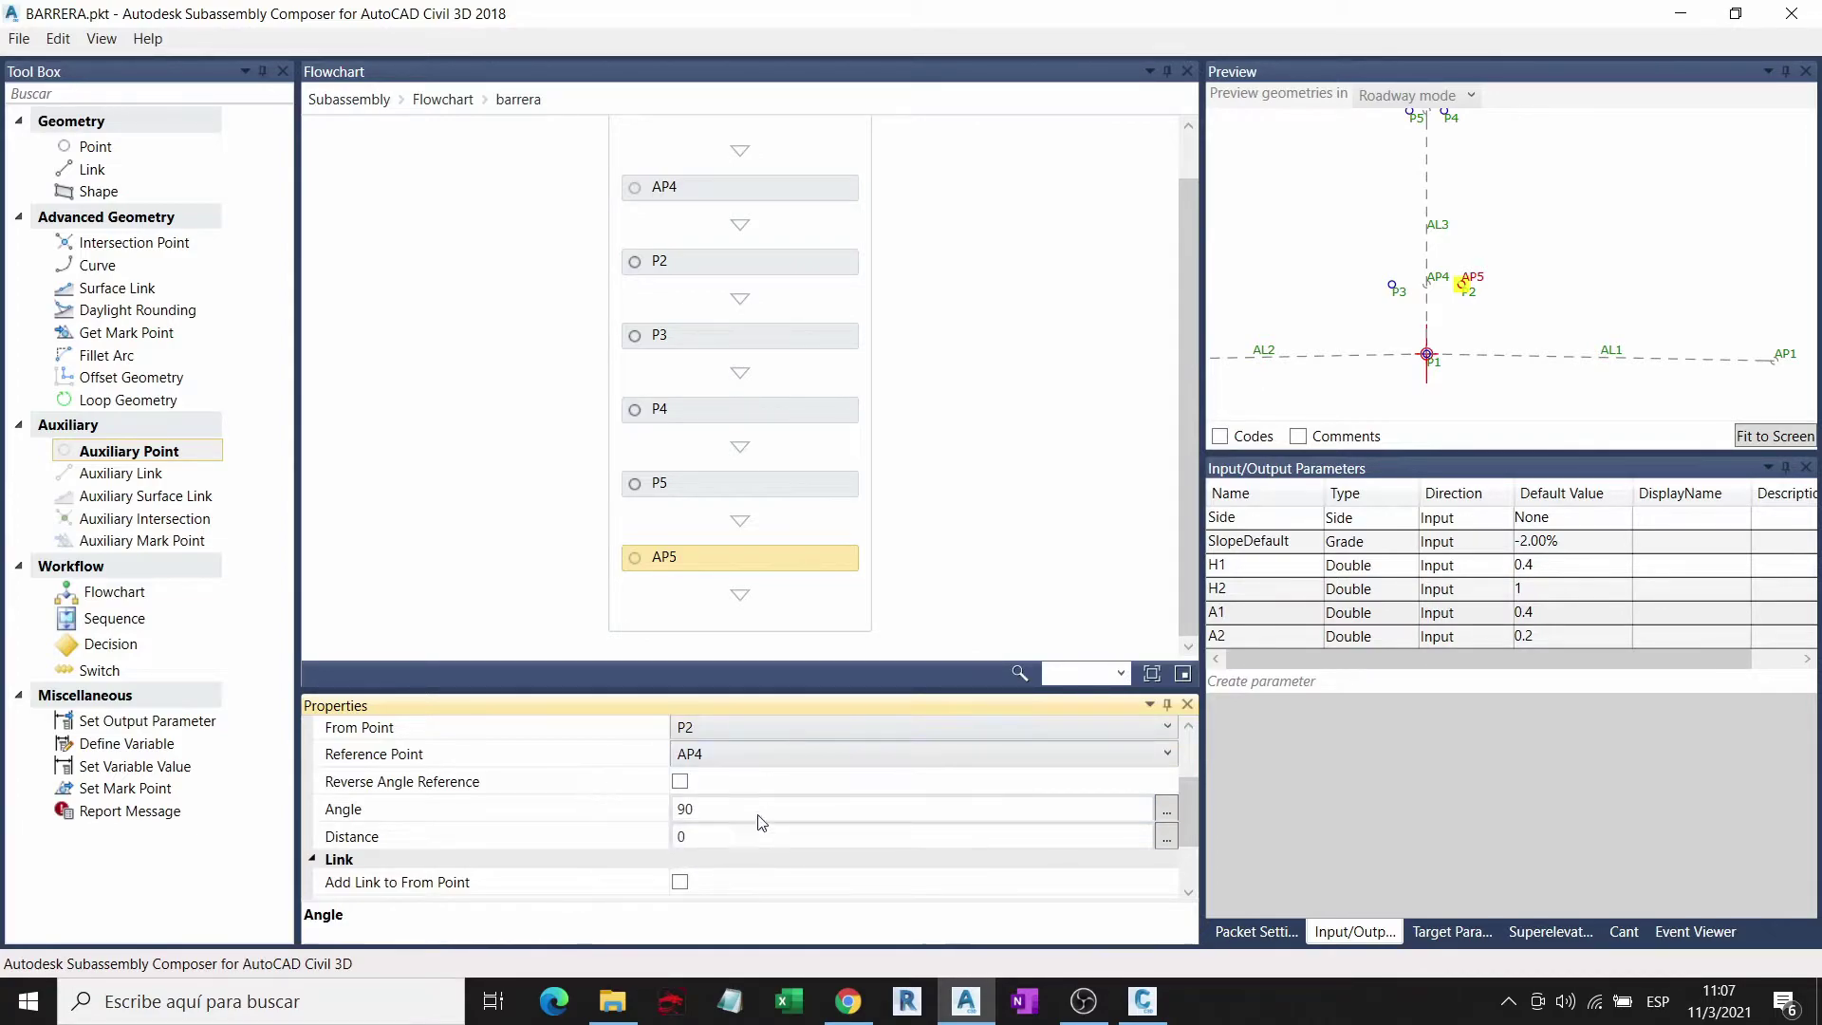
# Step: Set AP5's distance to h1+h2
pyautogui.click(968, 836)
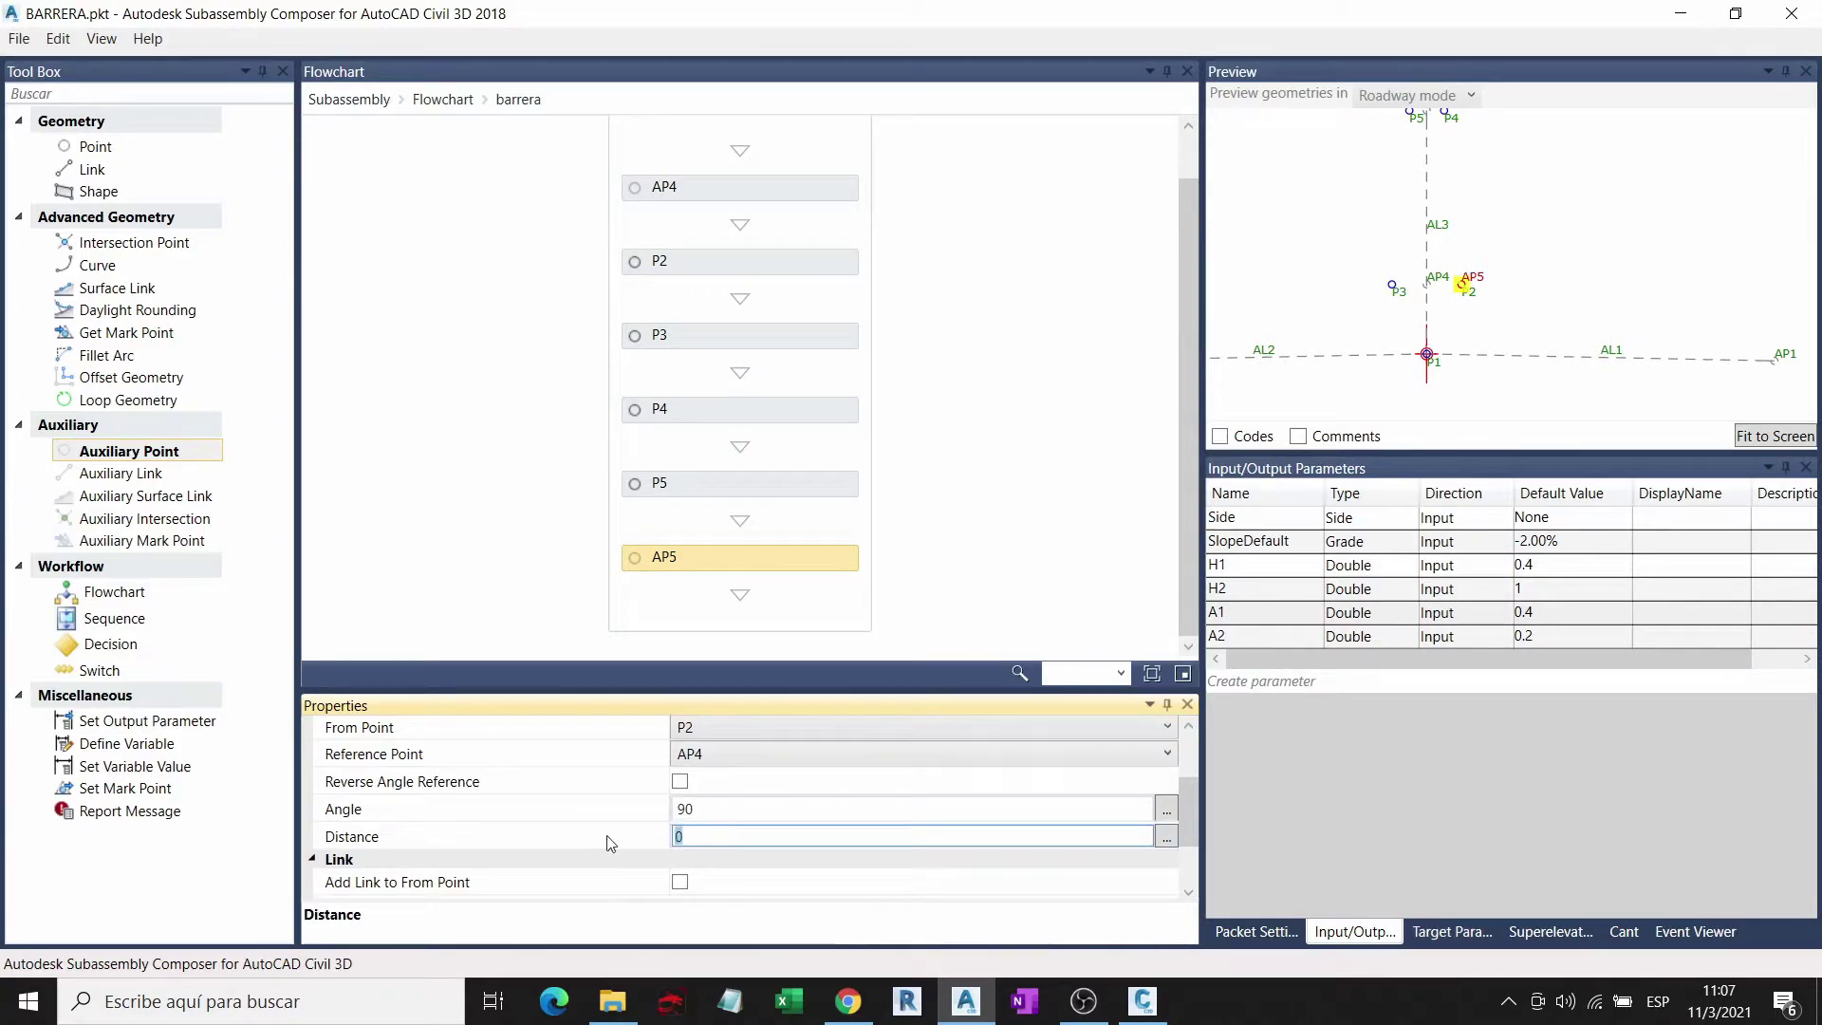
pyautogui.press('BackSpace')
pyautogui.click(1075, 378)
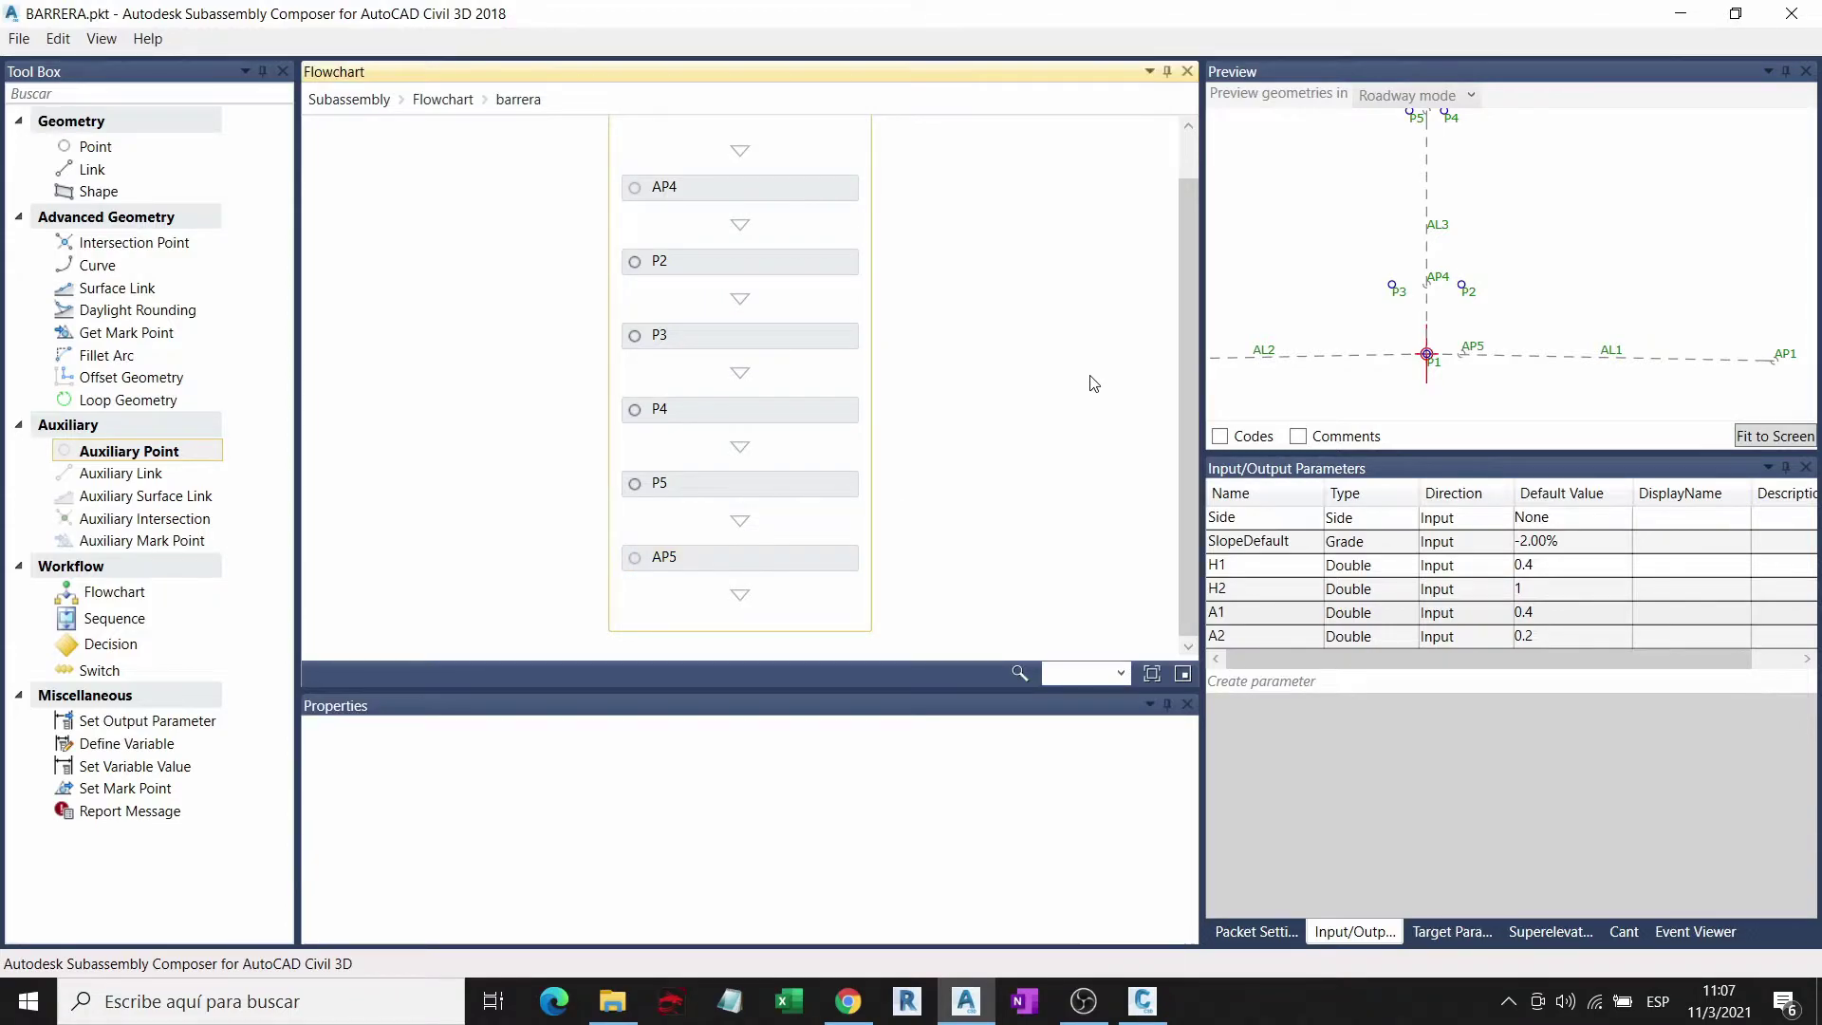
pyautogui.click(773, 558)
pyautogui.click(718, 835)
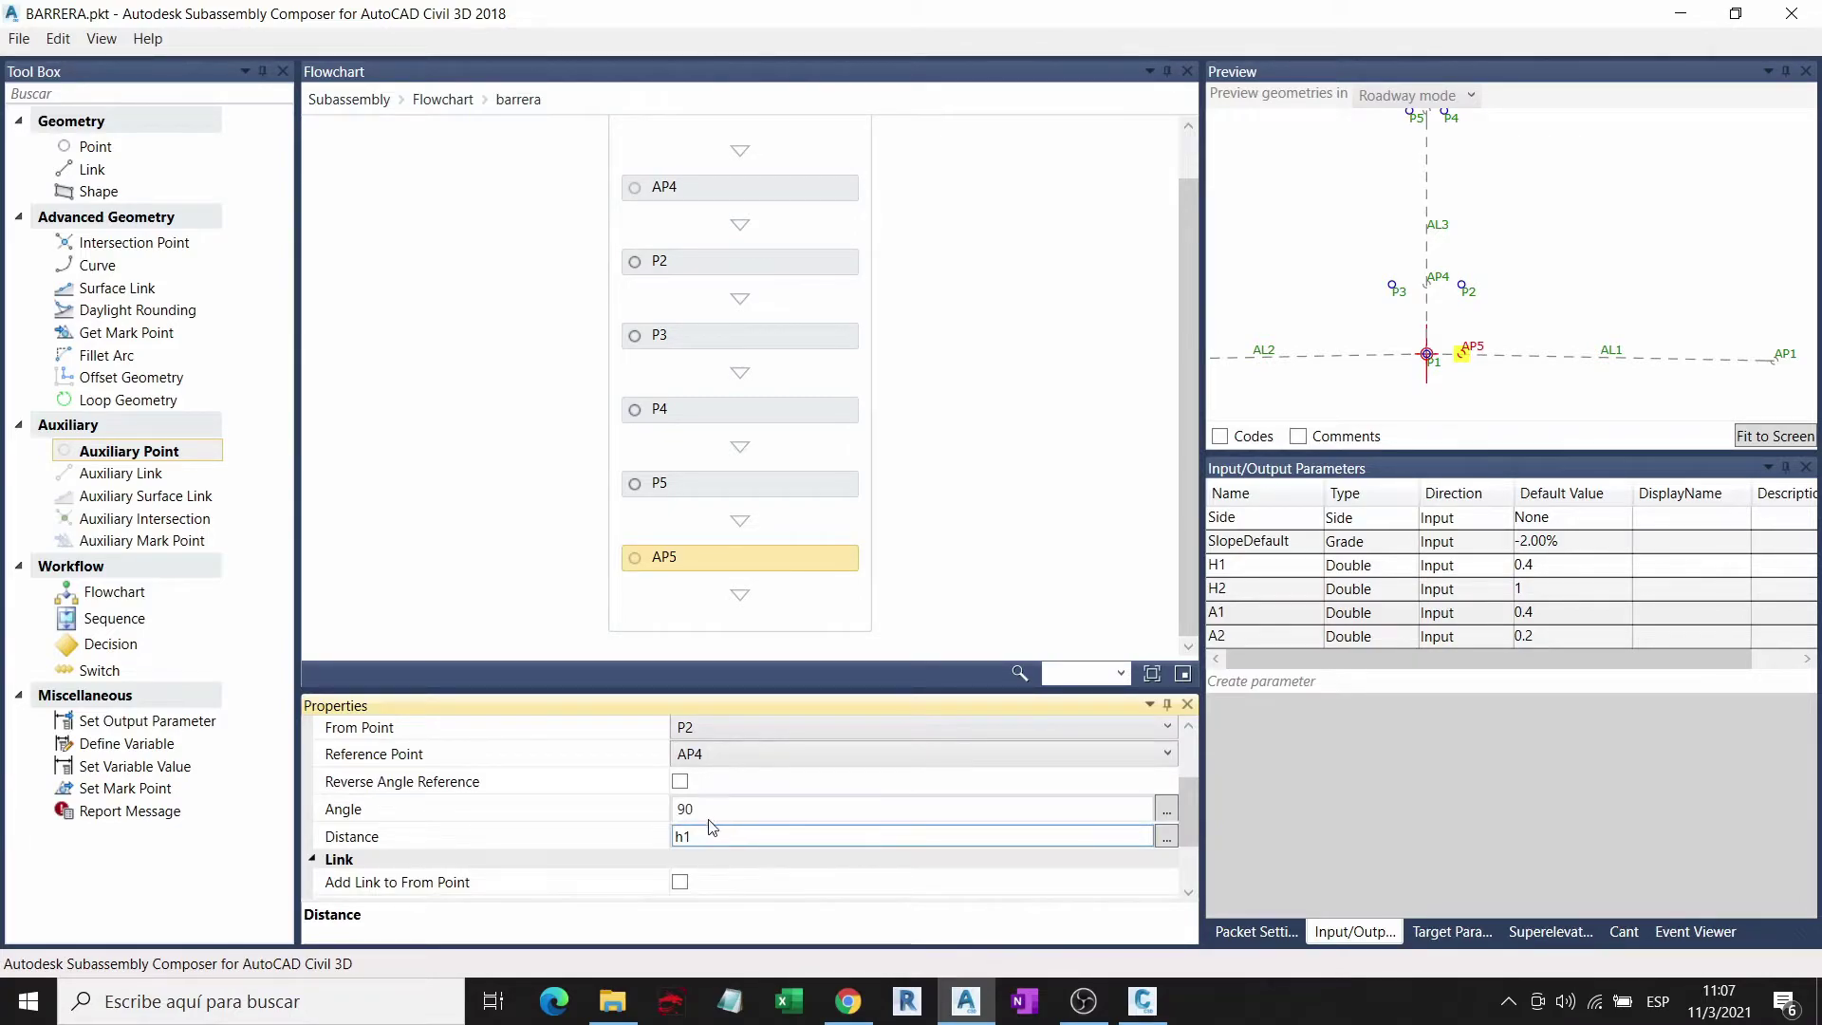
pyautogui.write('+h2')
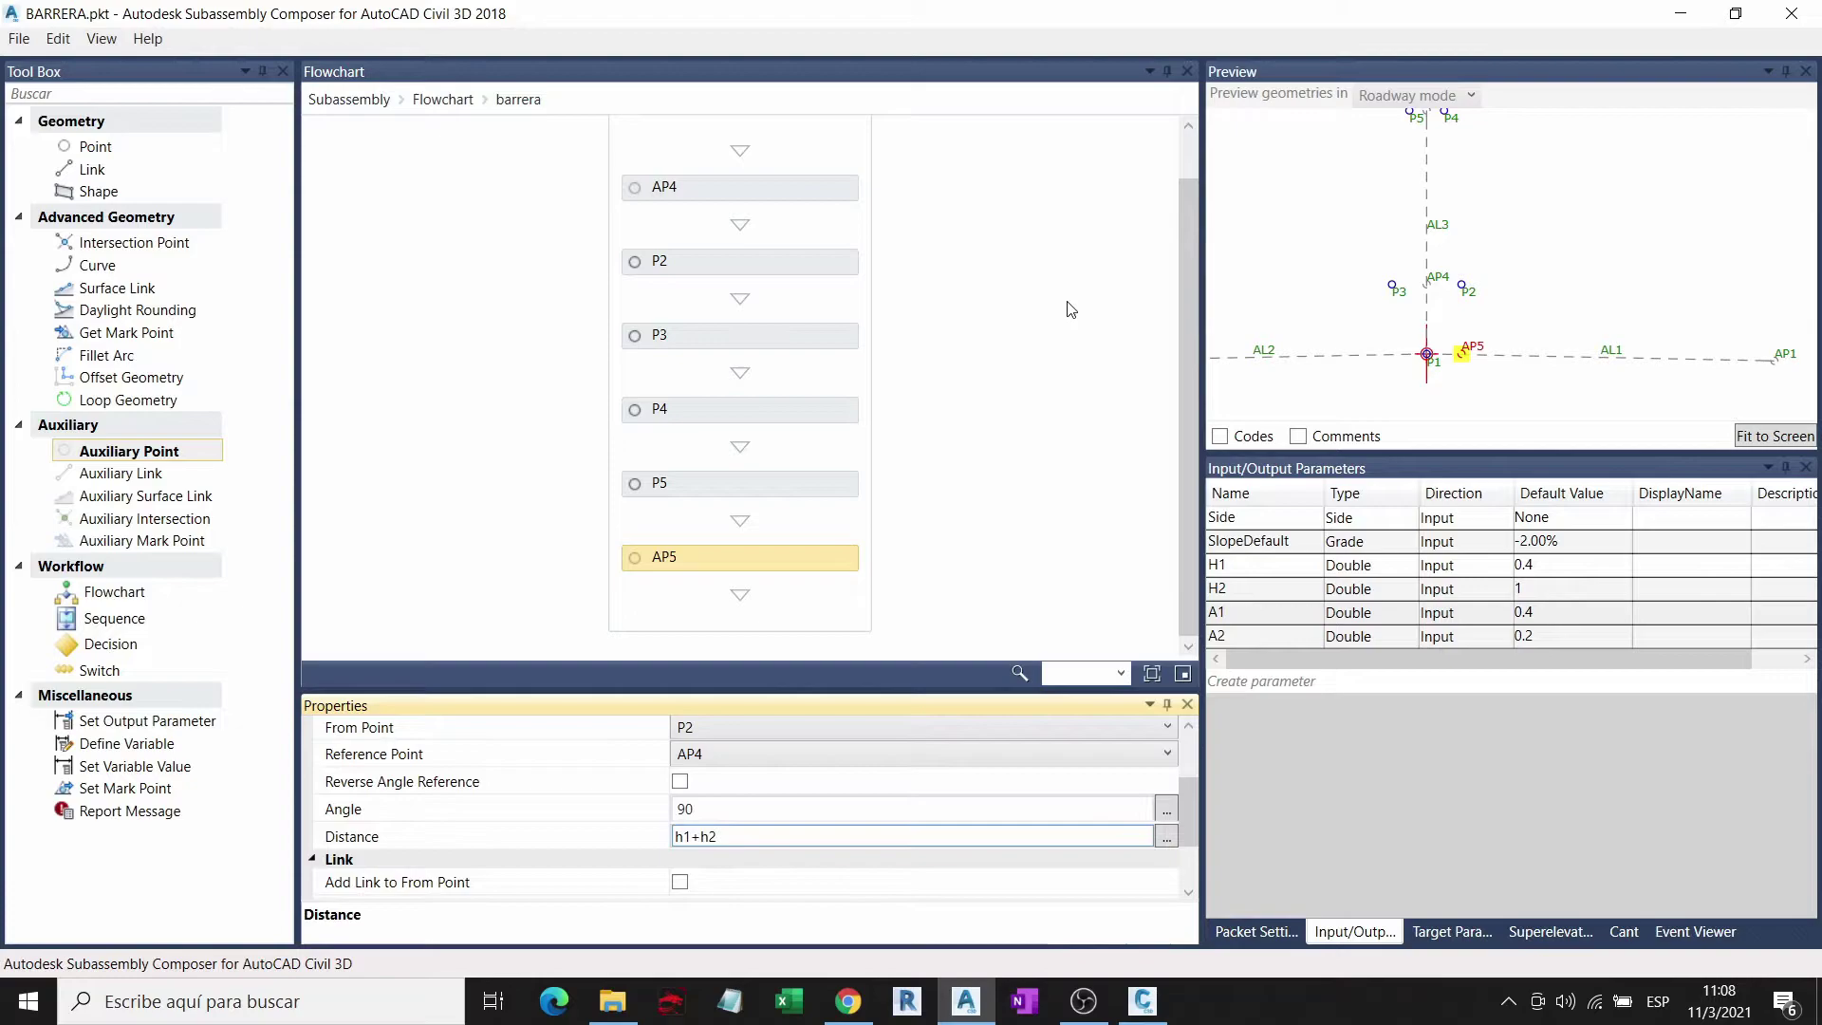
pyautogui.click(1072, 313)
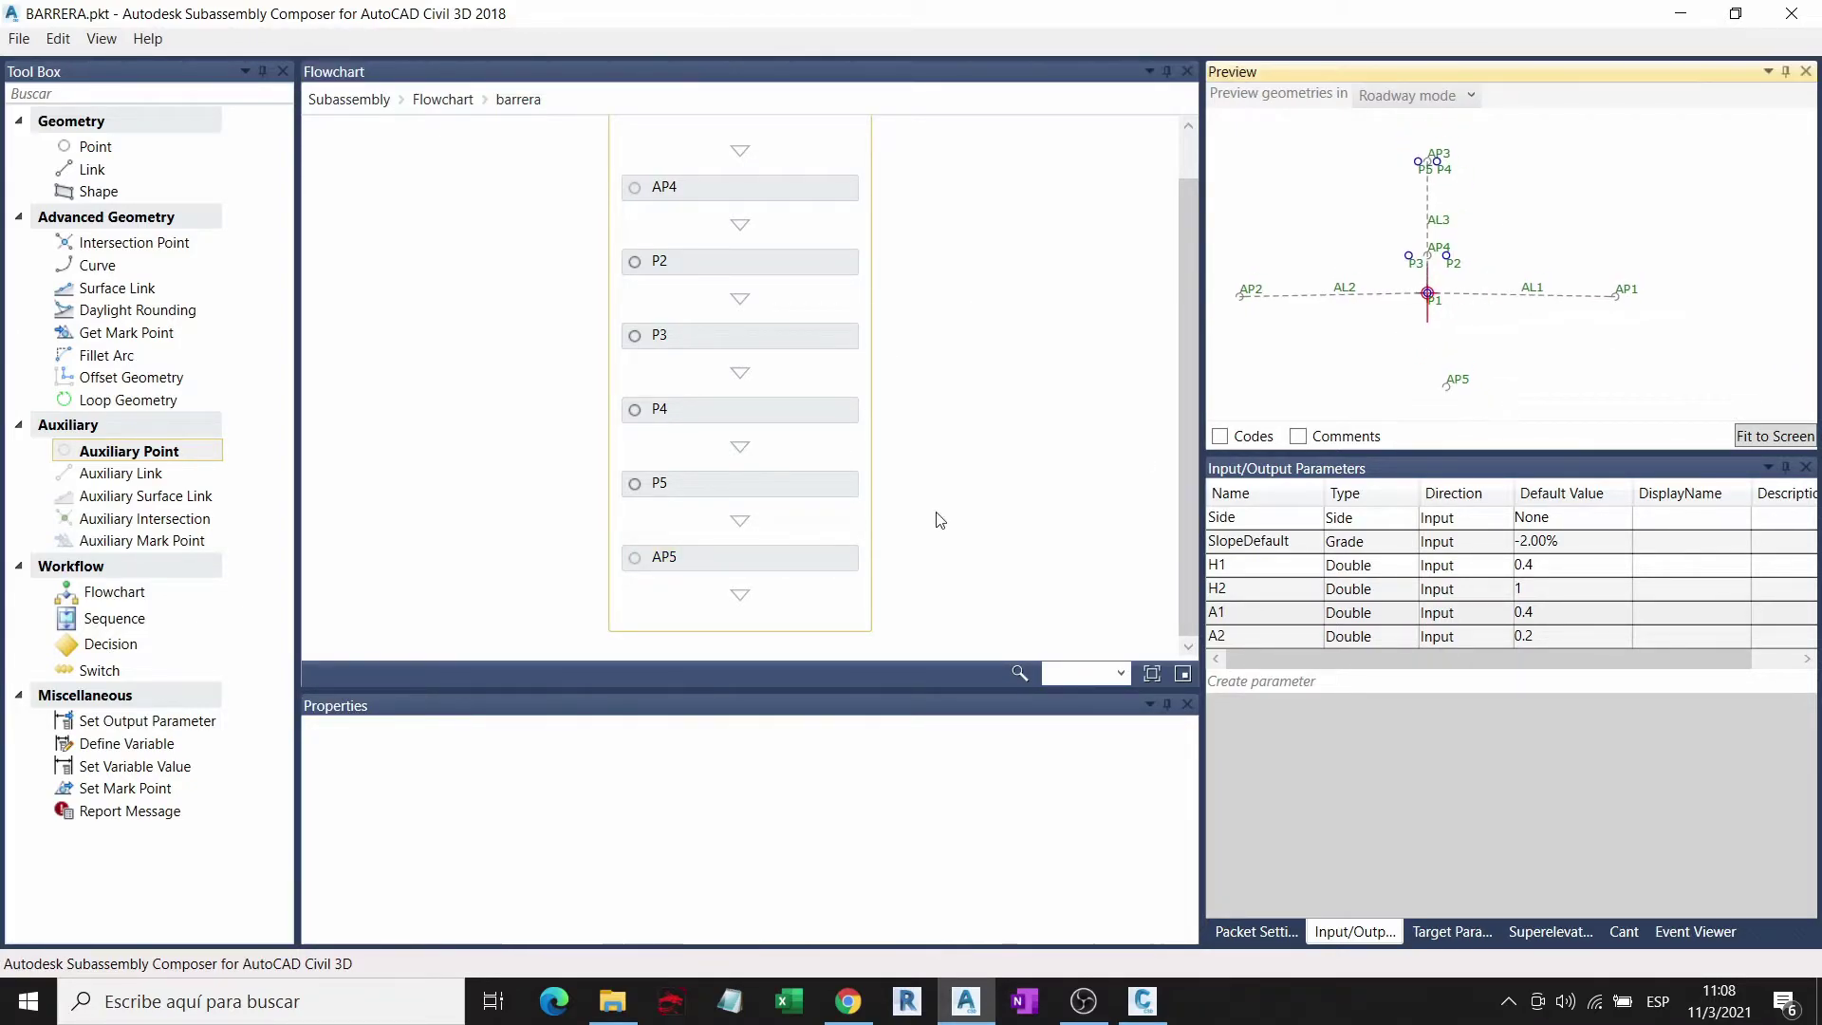
pyautogui.click(812, 560)
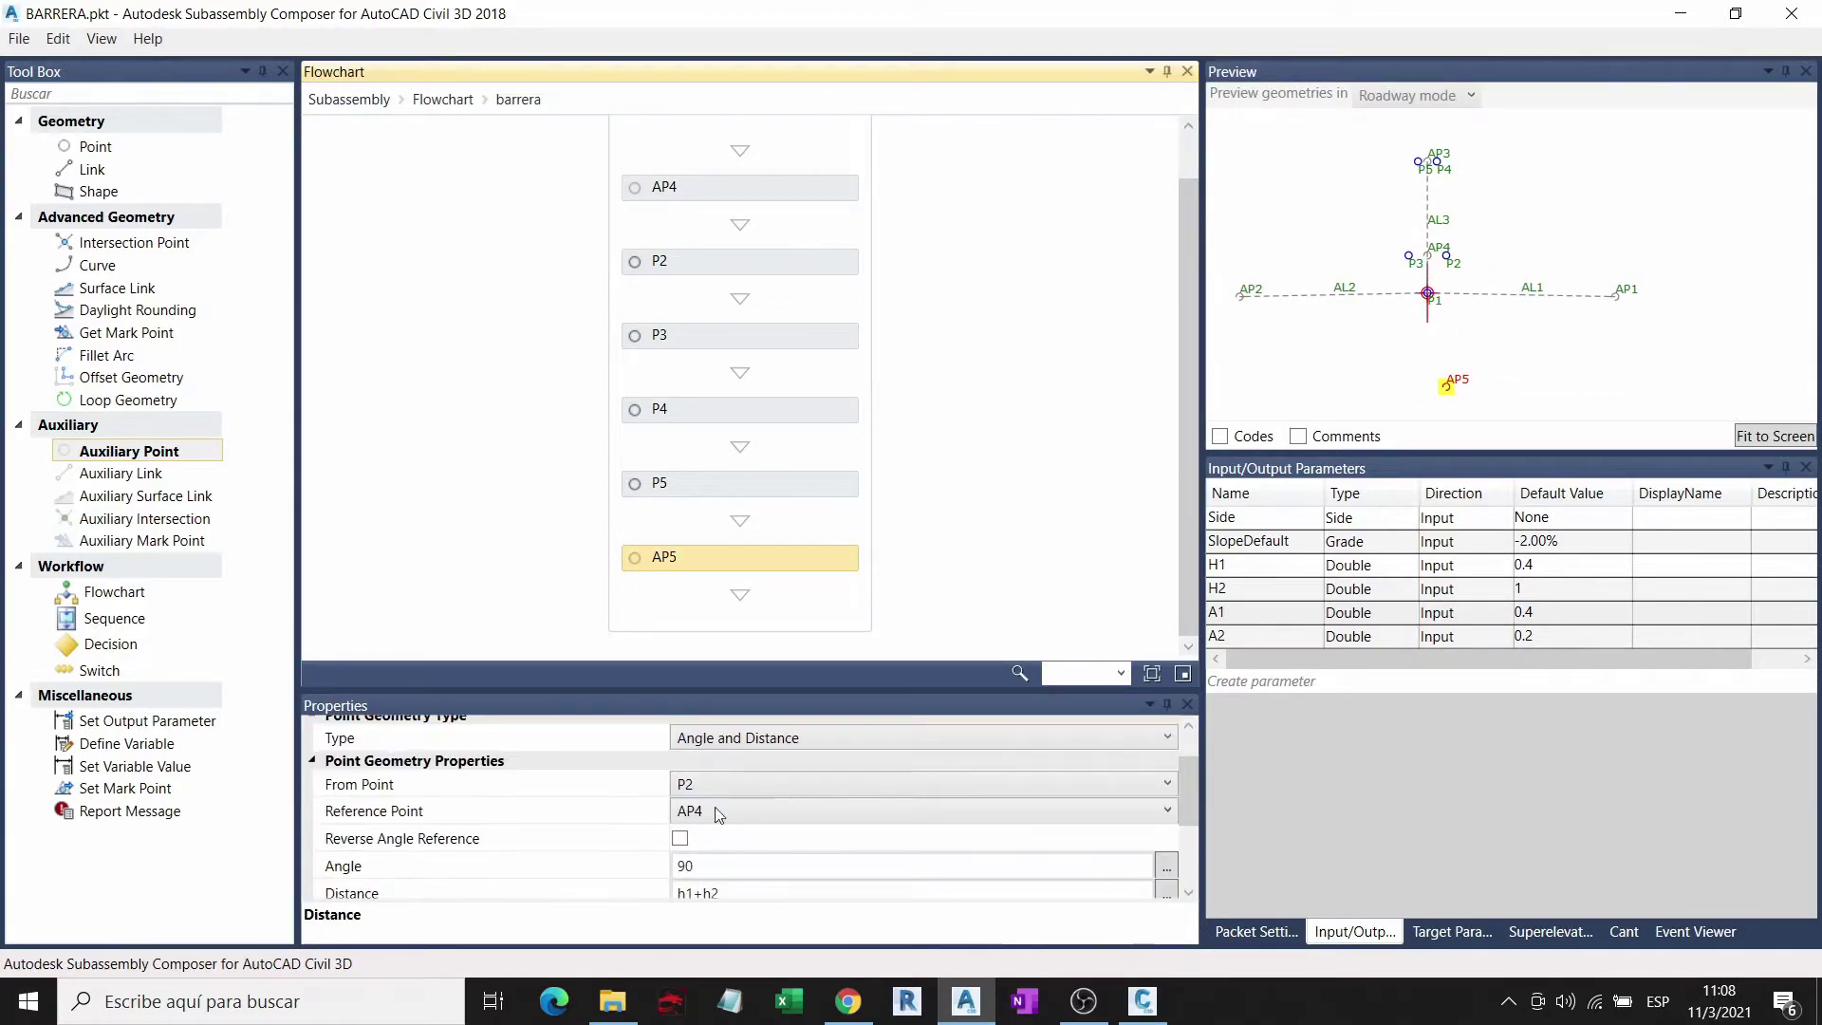
# Step: Enable Add Link to From Point so AP5 links back to P2 as AL4
pyautogui.scroll(-2, 721, 825)
pyautogui.click(680, 824)
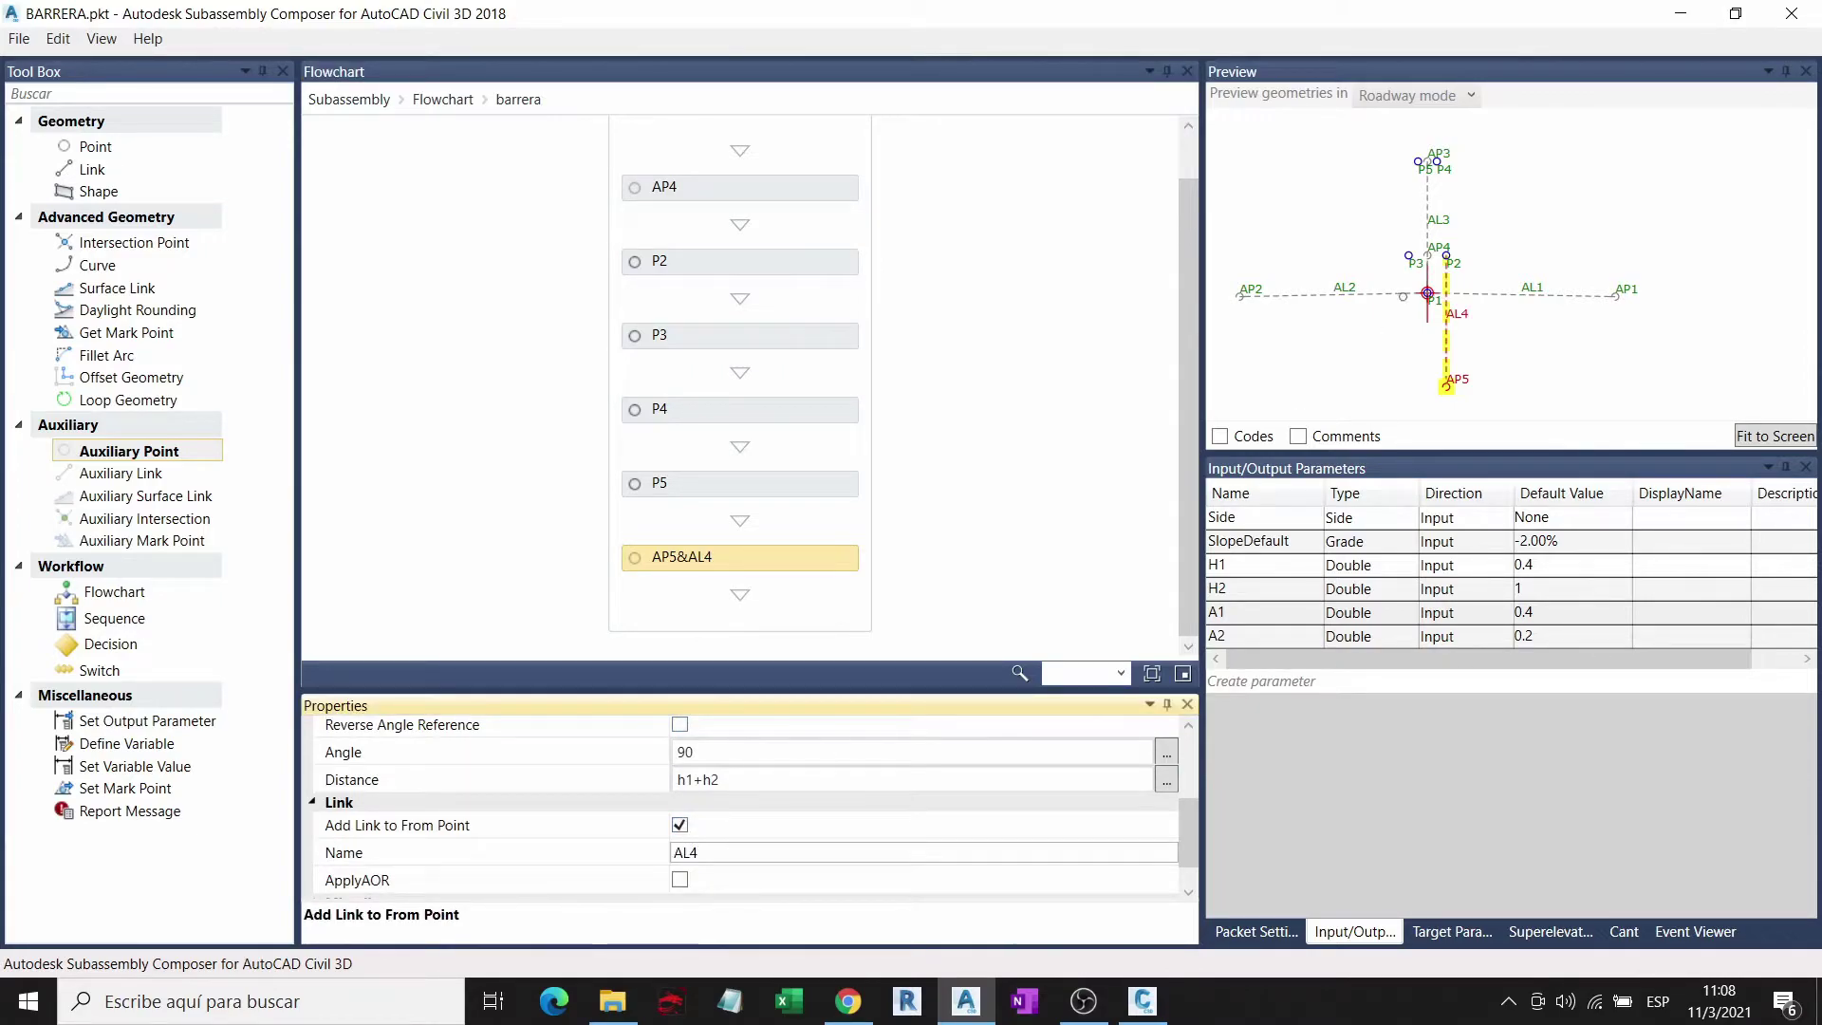
pyautogui.scroll(1, 1457, 275)
pyautogui.scroll(1, 1457, 275)
pyautogui.scroll(1, 1457, 276)
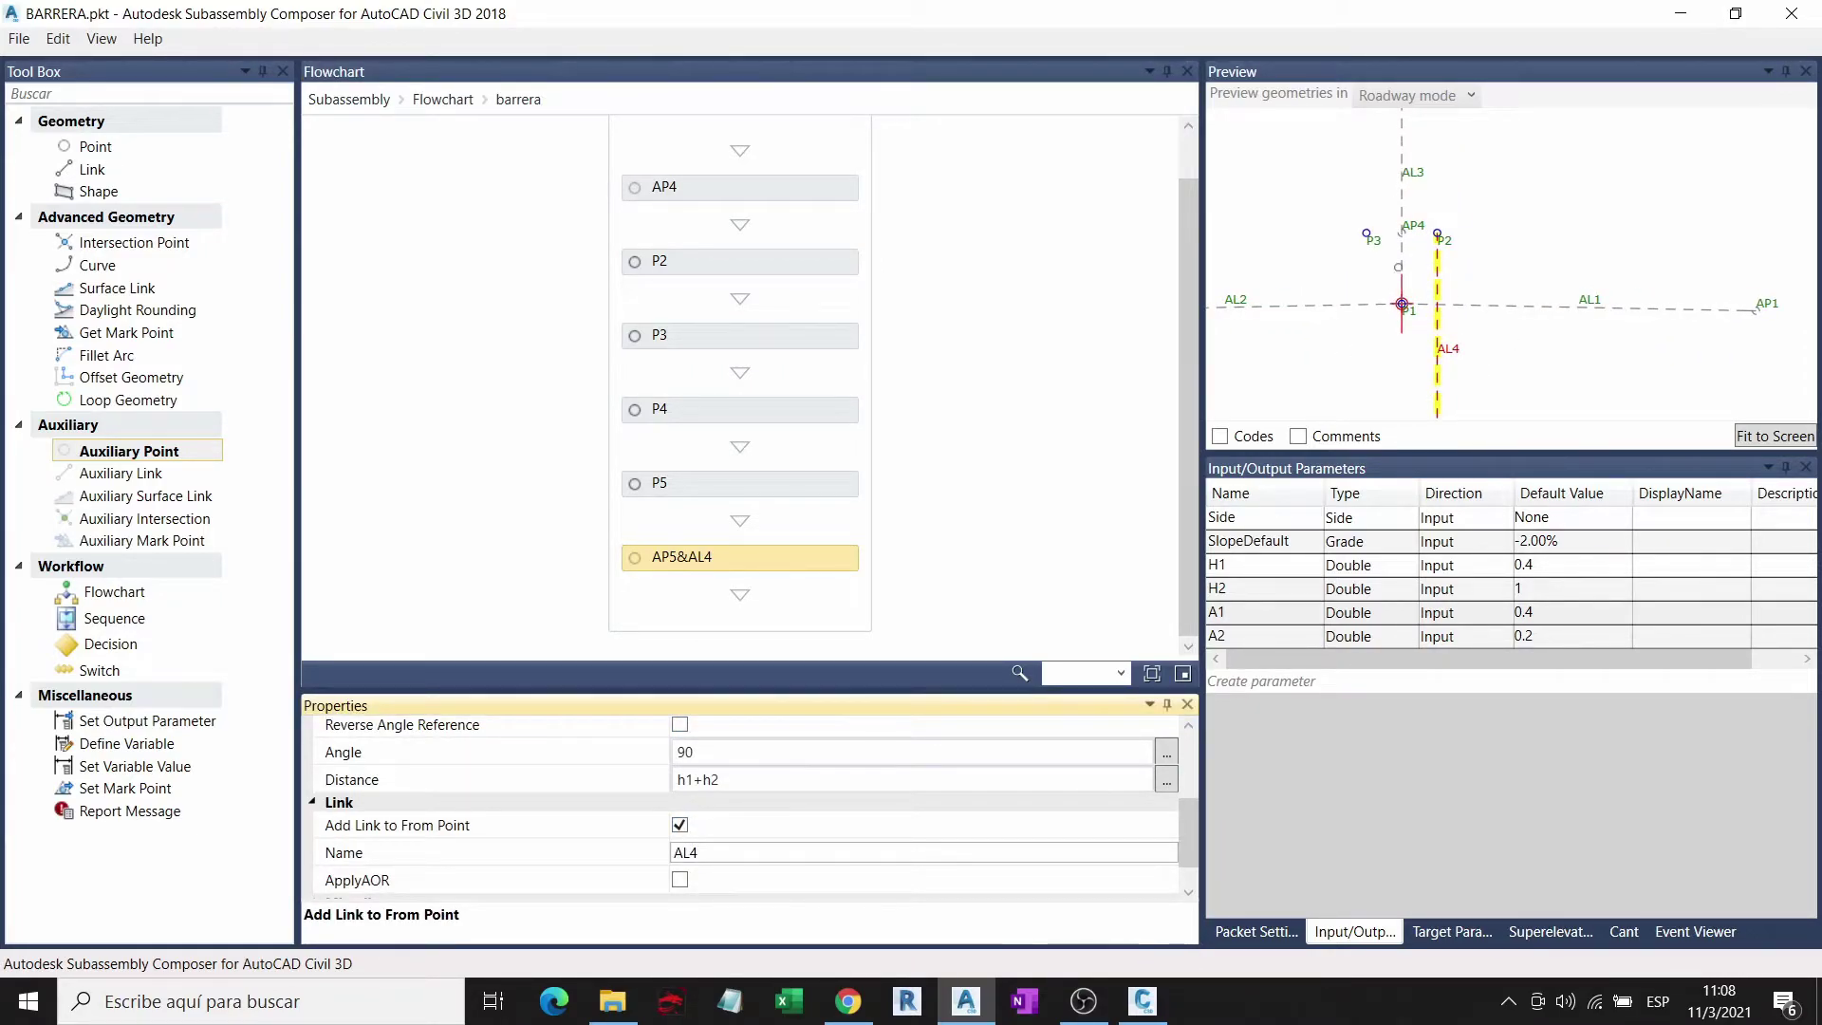
pyautogui.scroll(-1, 1514, 190)
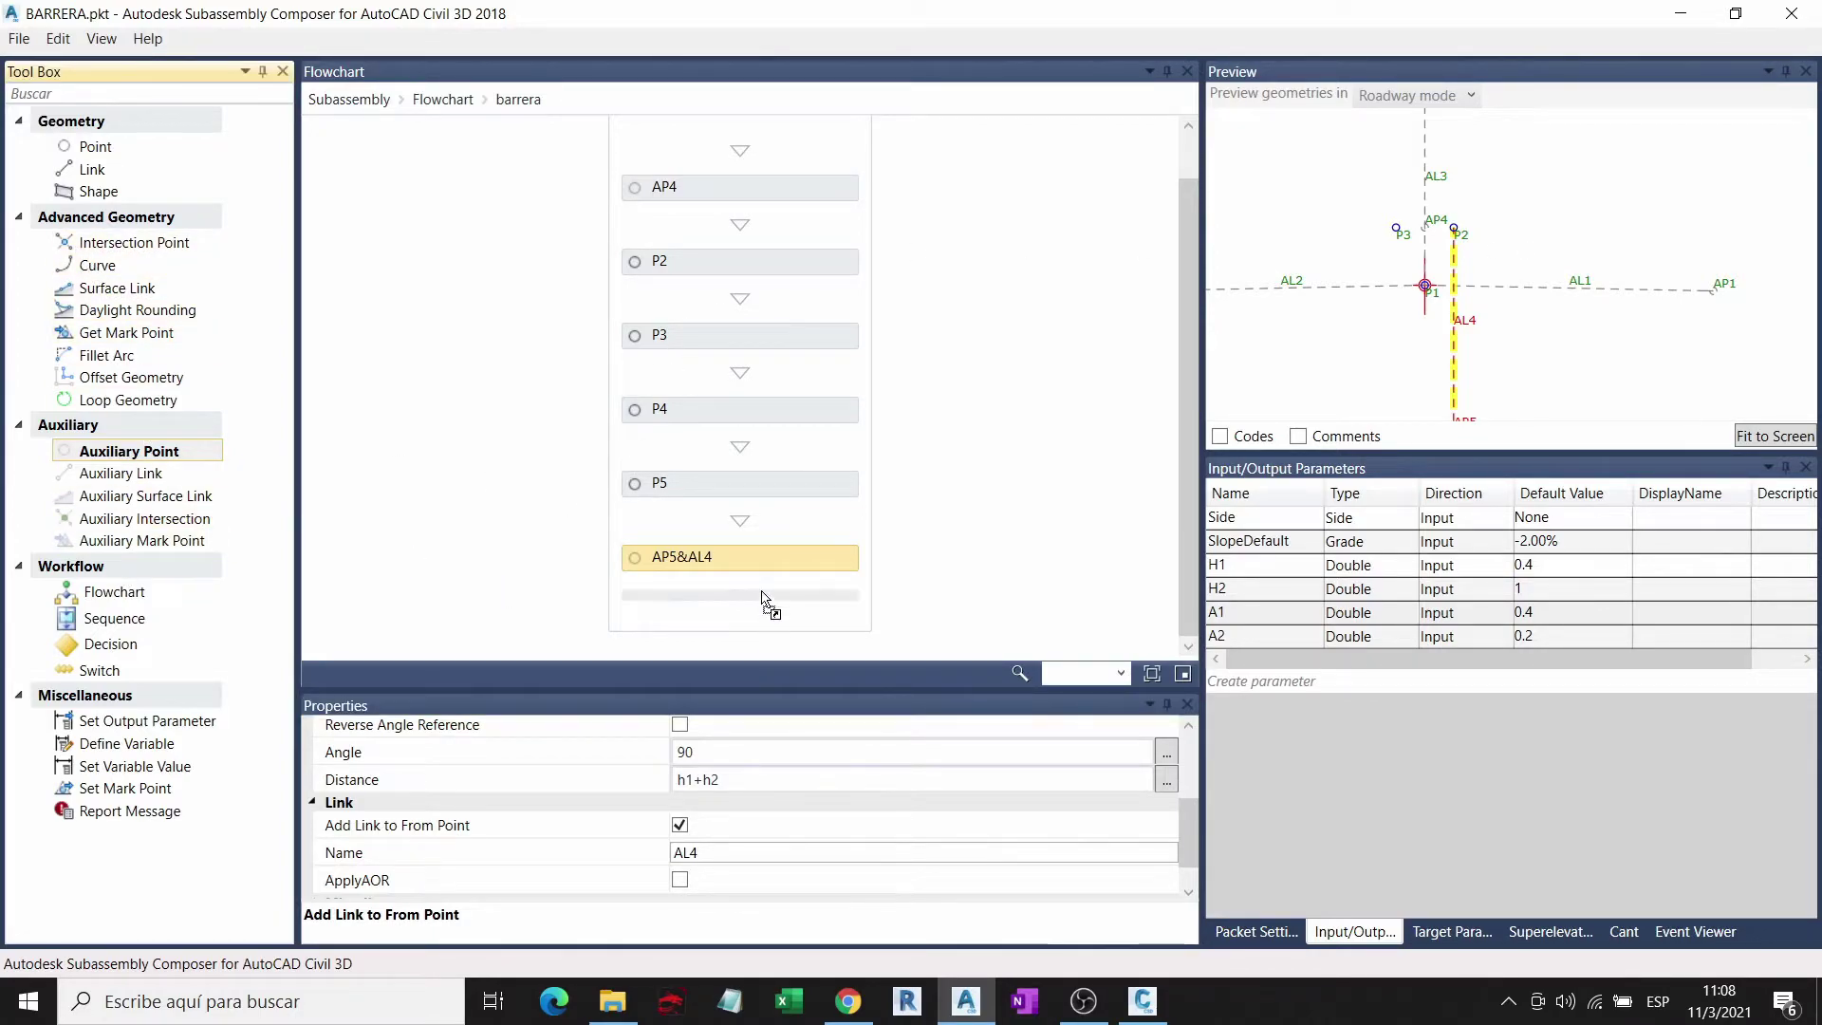
# Step: Add auxiliary point AP6 by angle and distance: from P3, reference AP4, angle 90, distance h1+h2
pyautogui.moveTo(133, 461); pyautogui.dragTo(740, 601)
pyautogui.scroll(5, 798, 787)
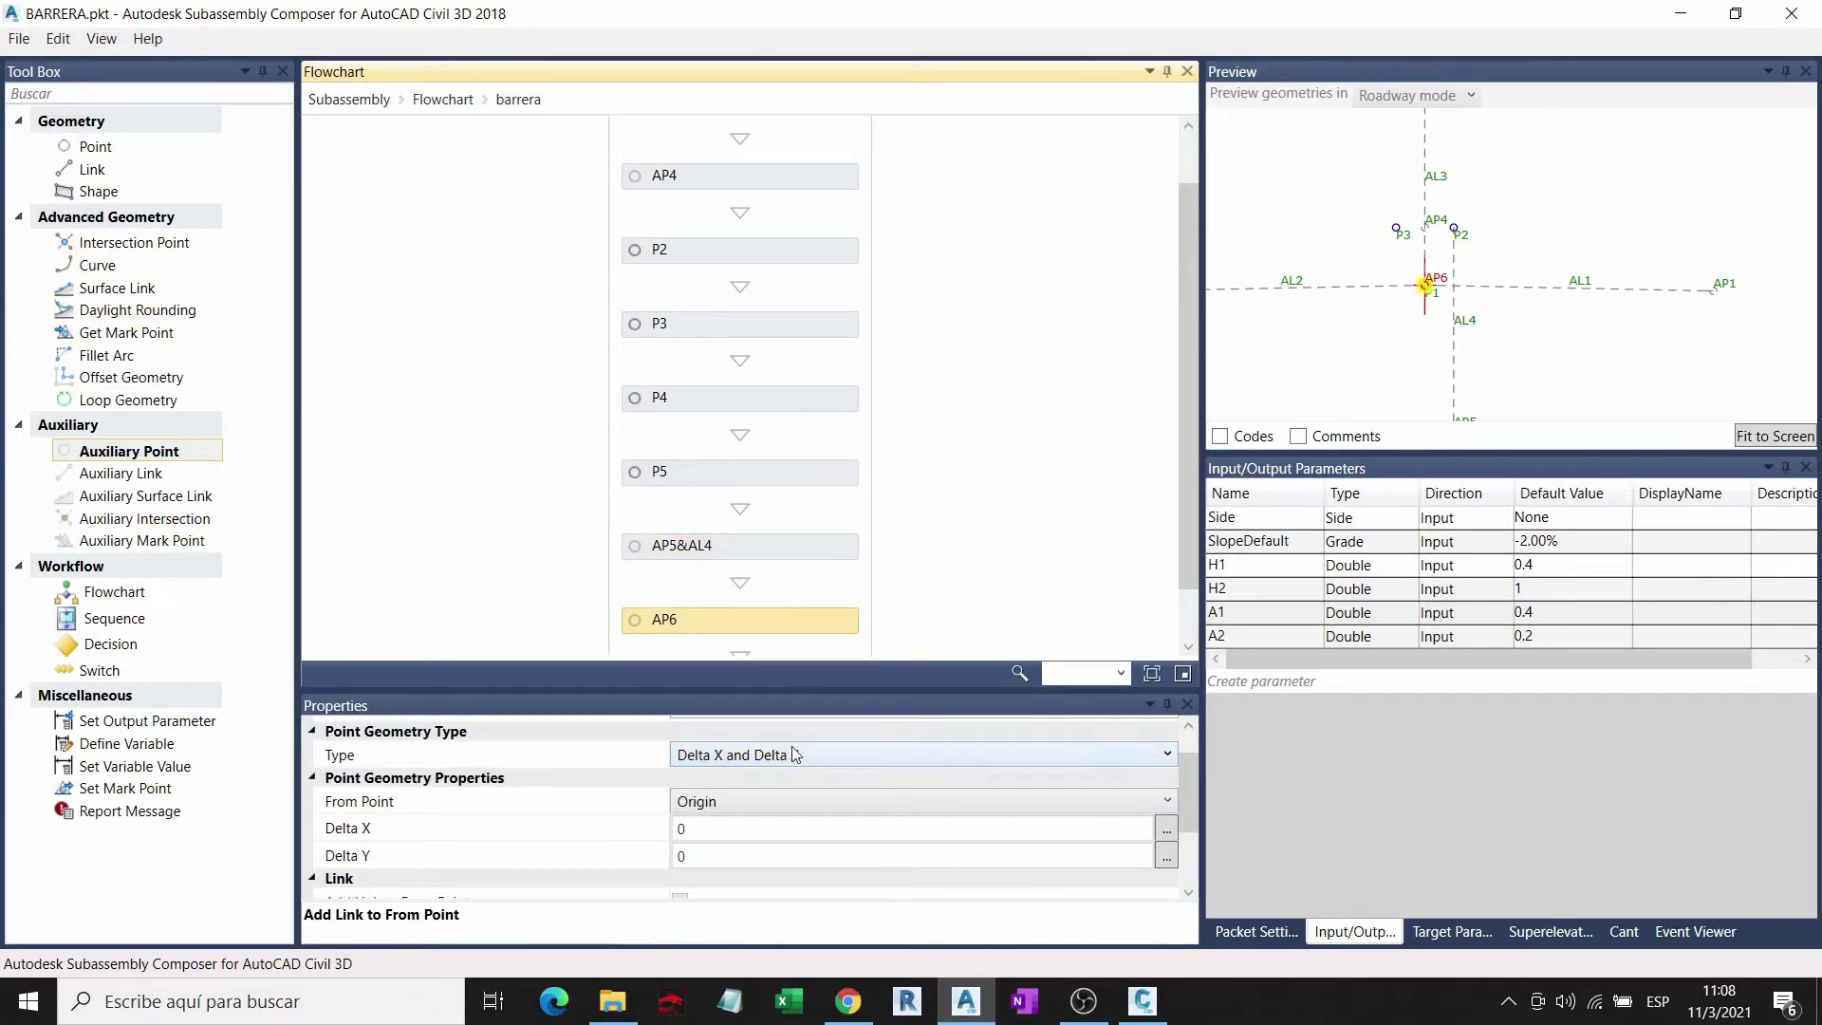
pyautogui.click(791, 756)
pyautogui.click(736, 826)
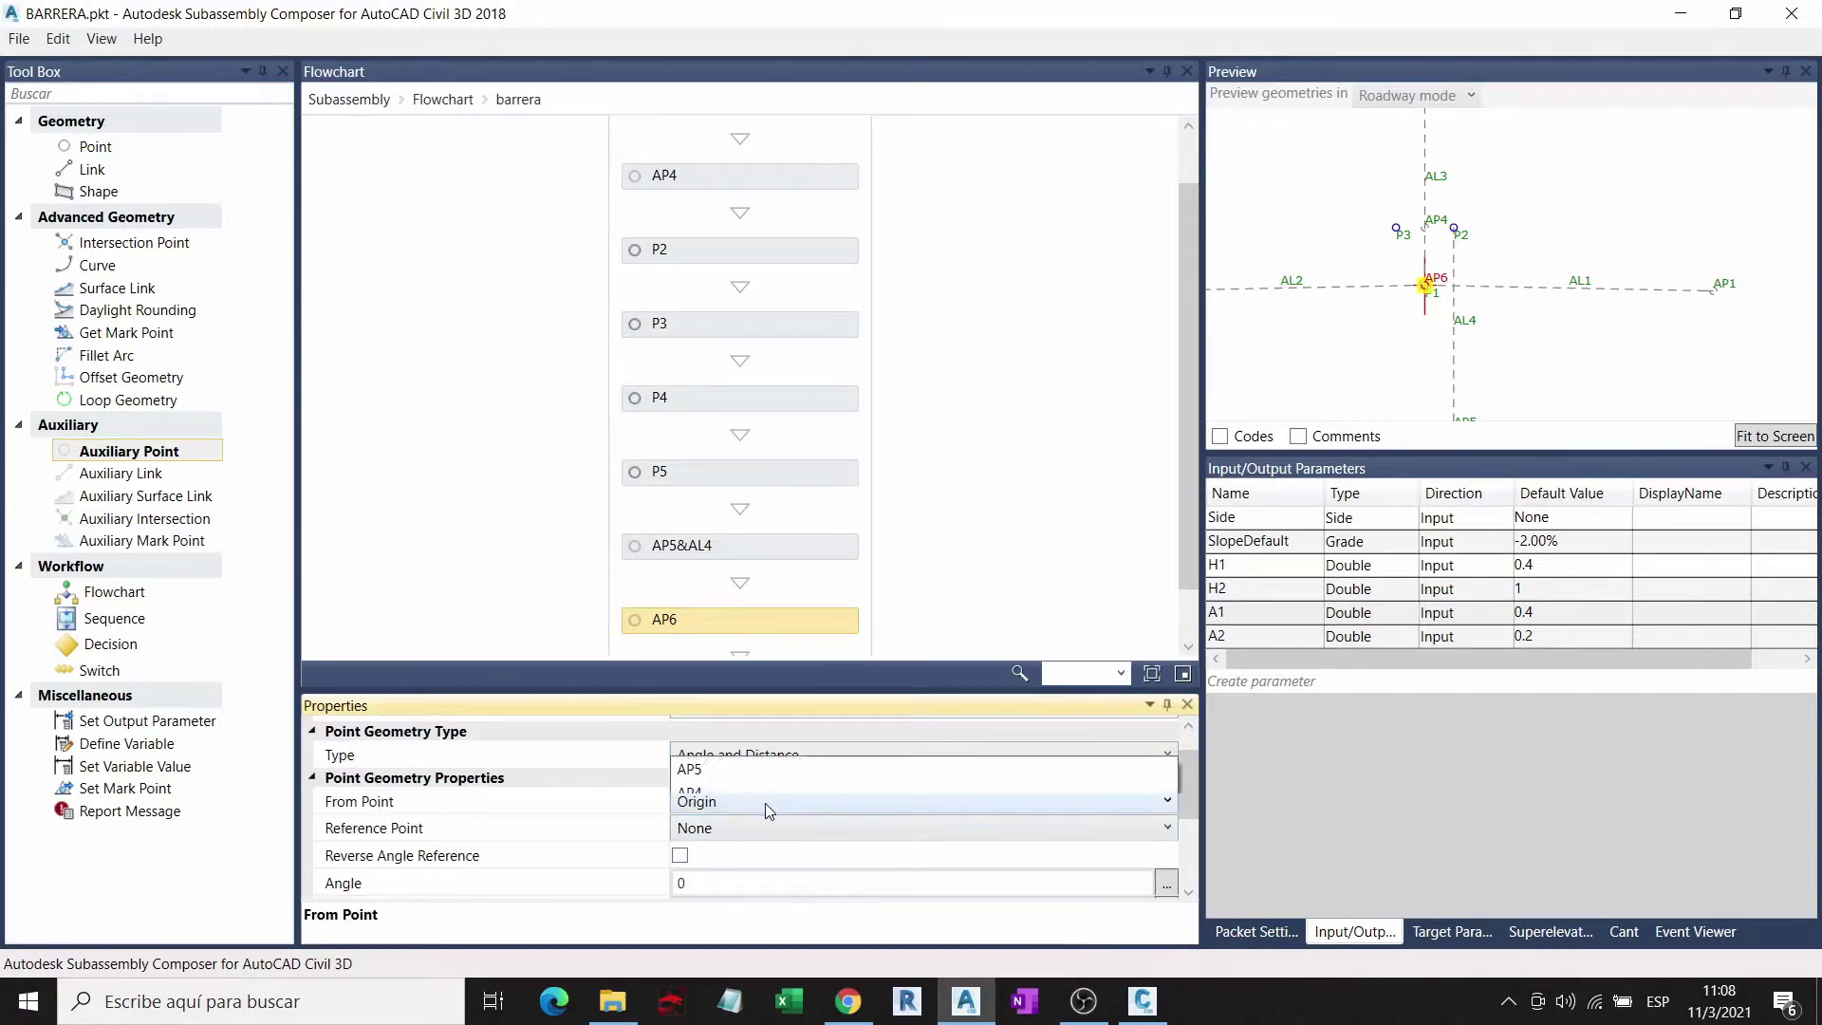
pyautogui.click(723, 704)
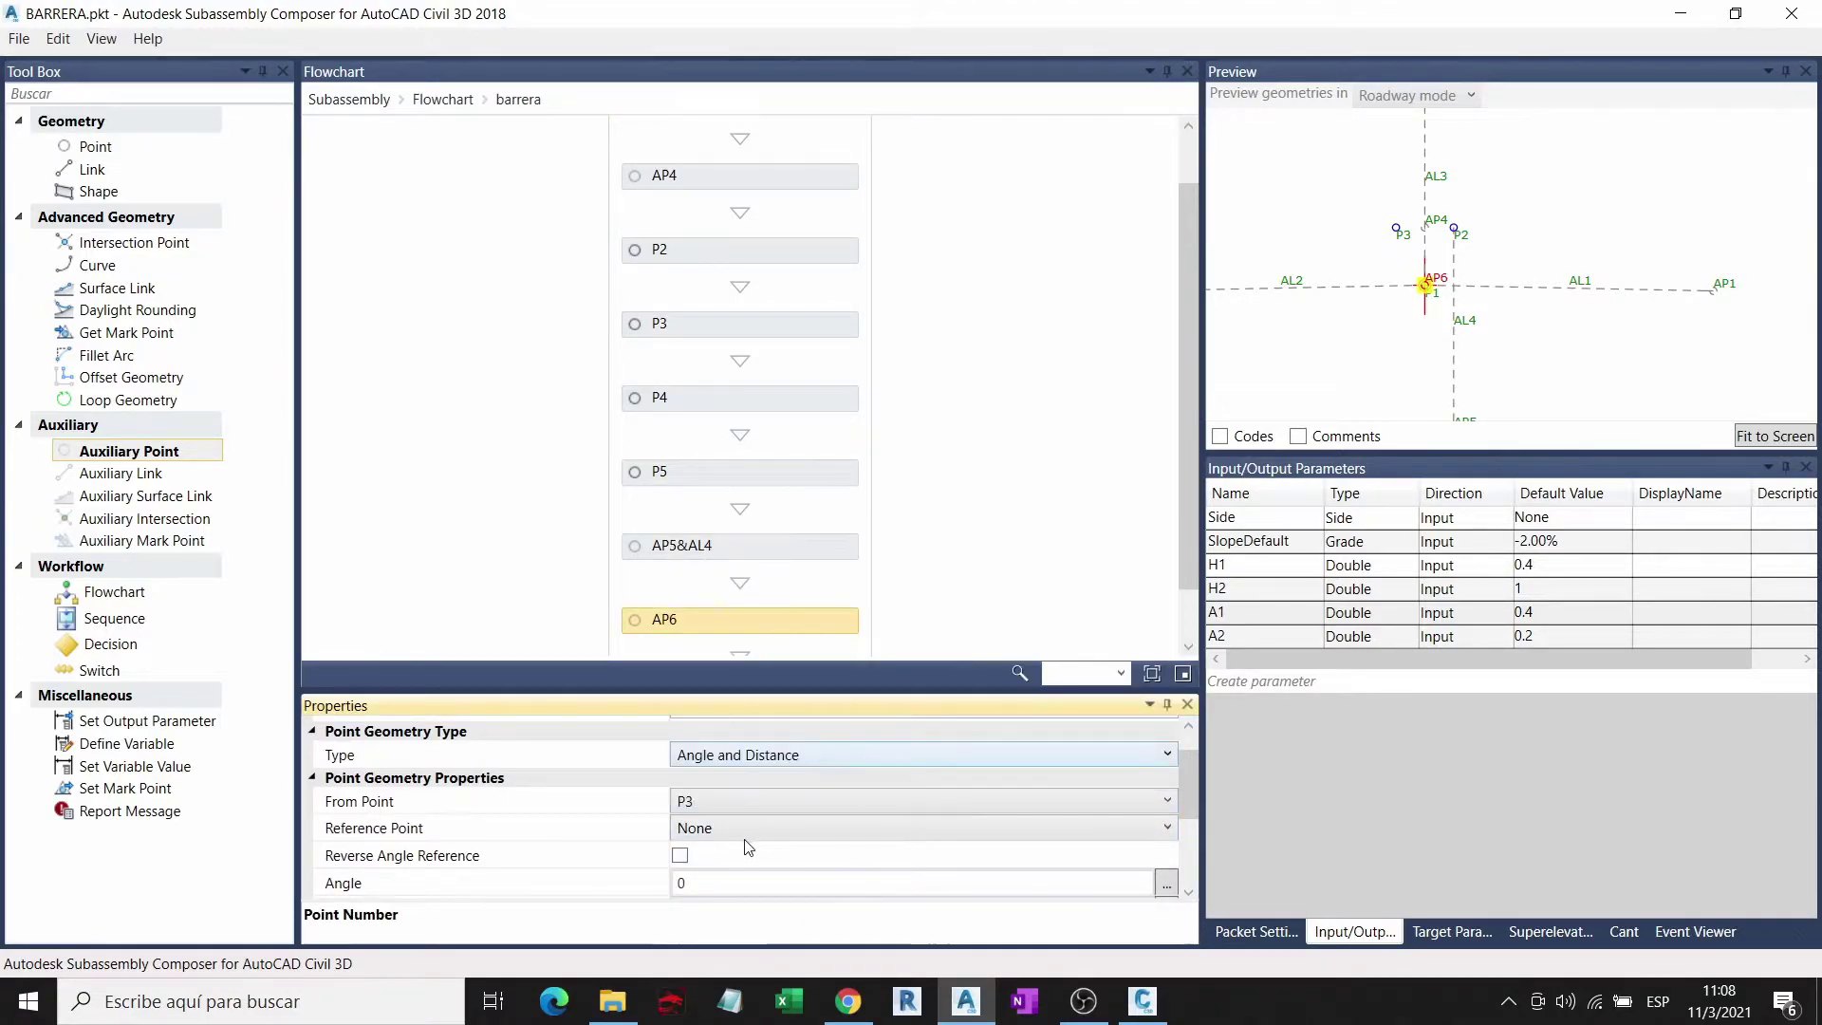
pyautogui.click(727, 820)
pyautogui.click(727, 824)
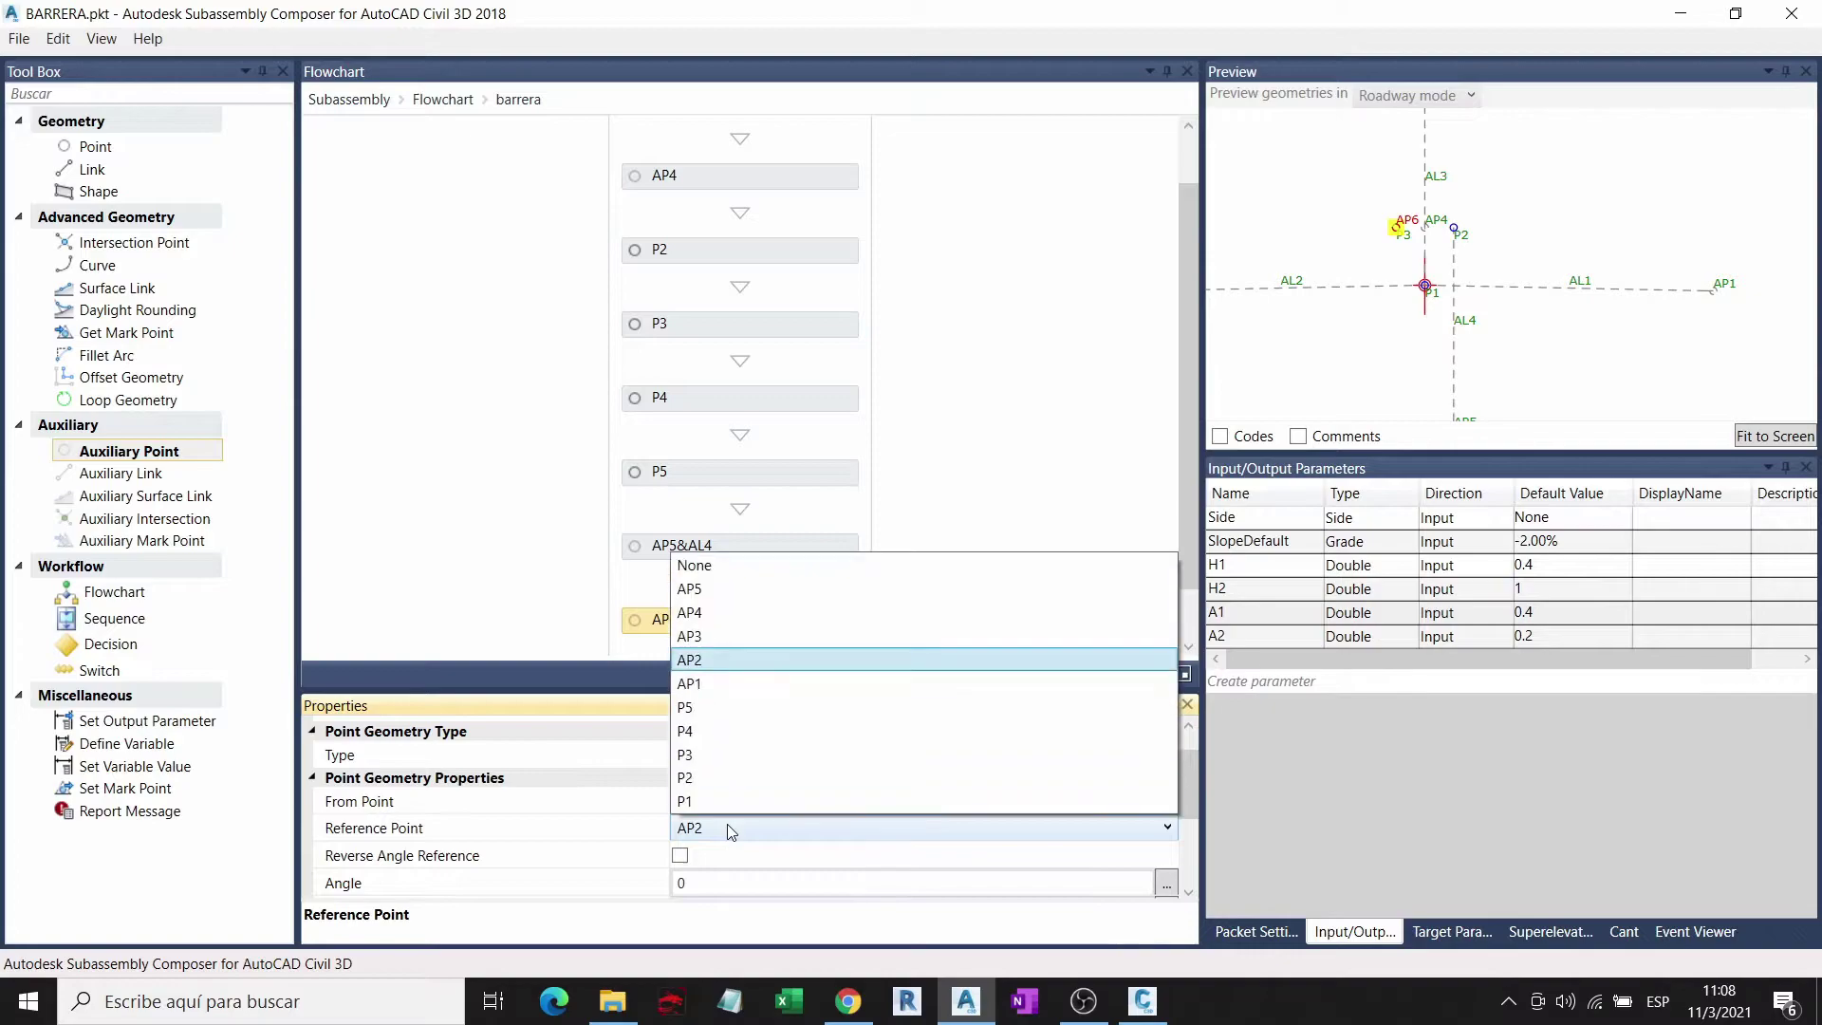
pyautogui.click(721, 607)
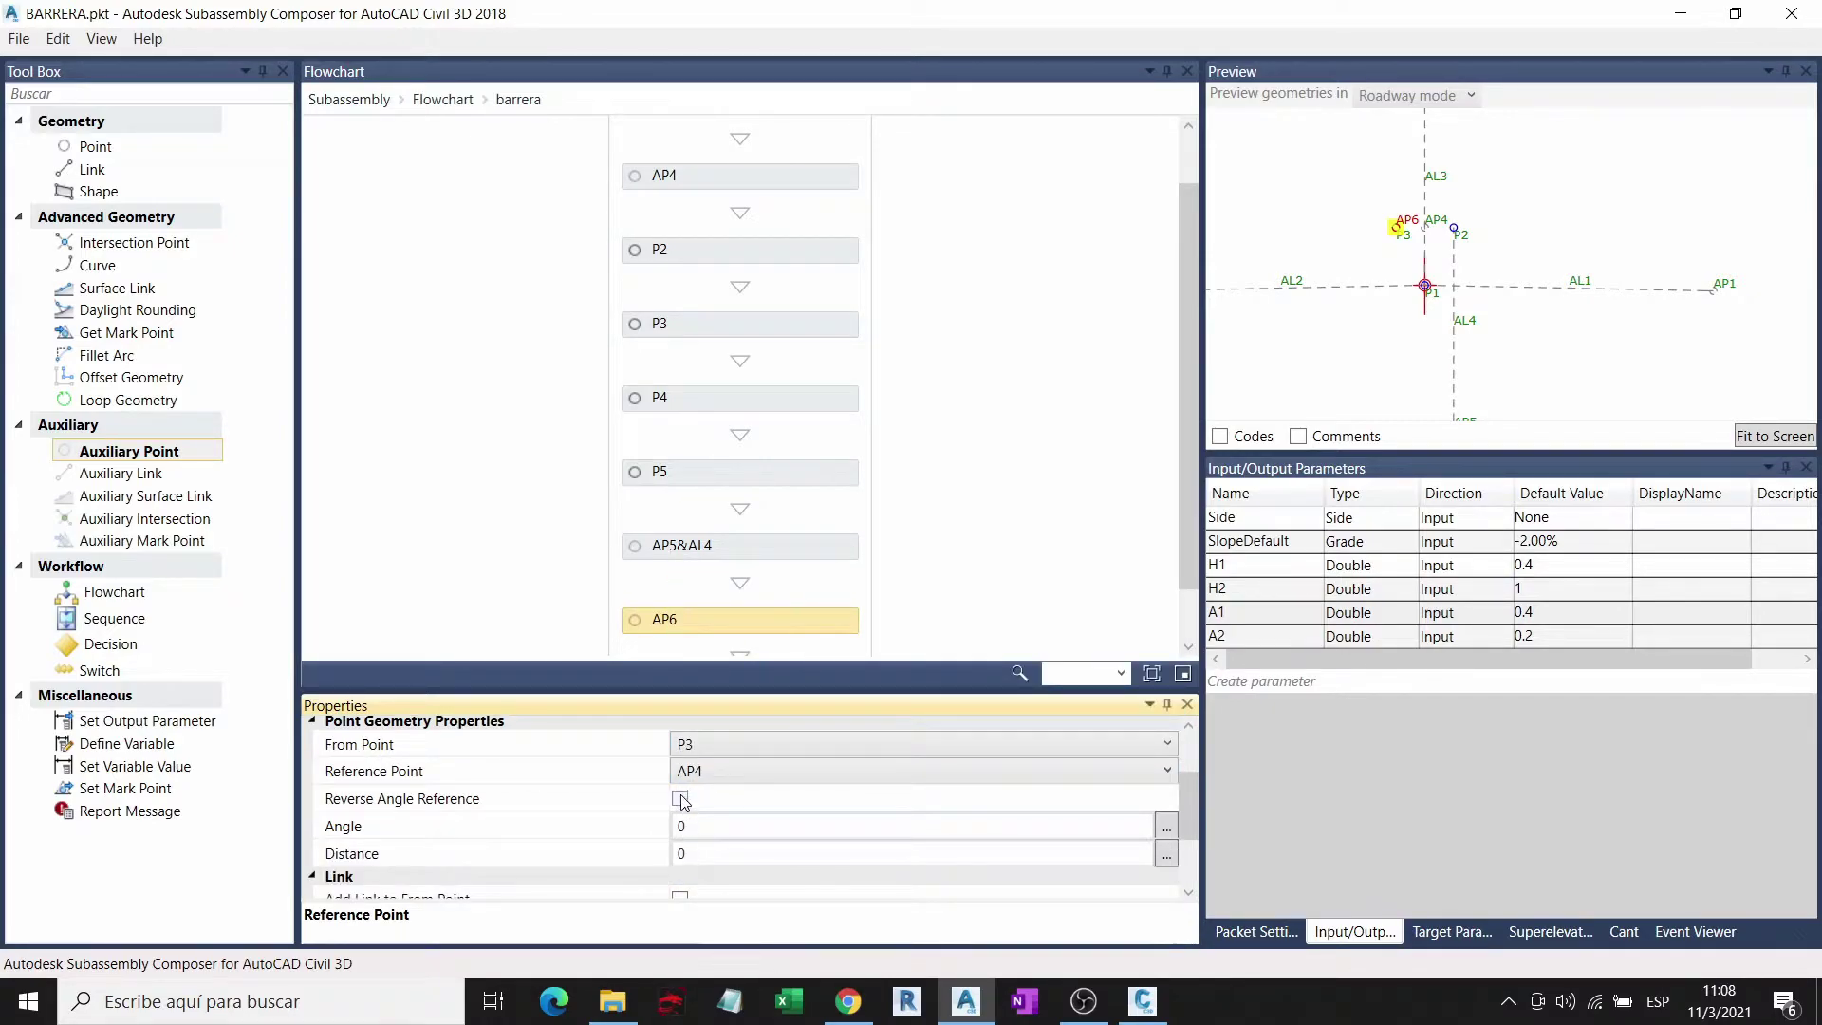
pyautogui.click(680, 825)
pyautogui.write('90')
pyautogui.press('Return')
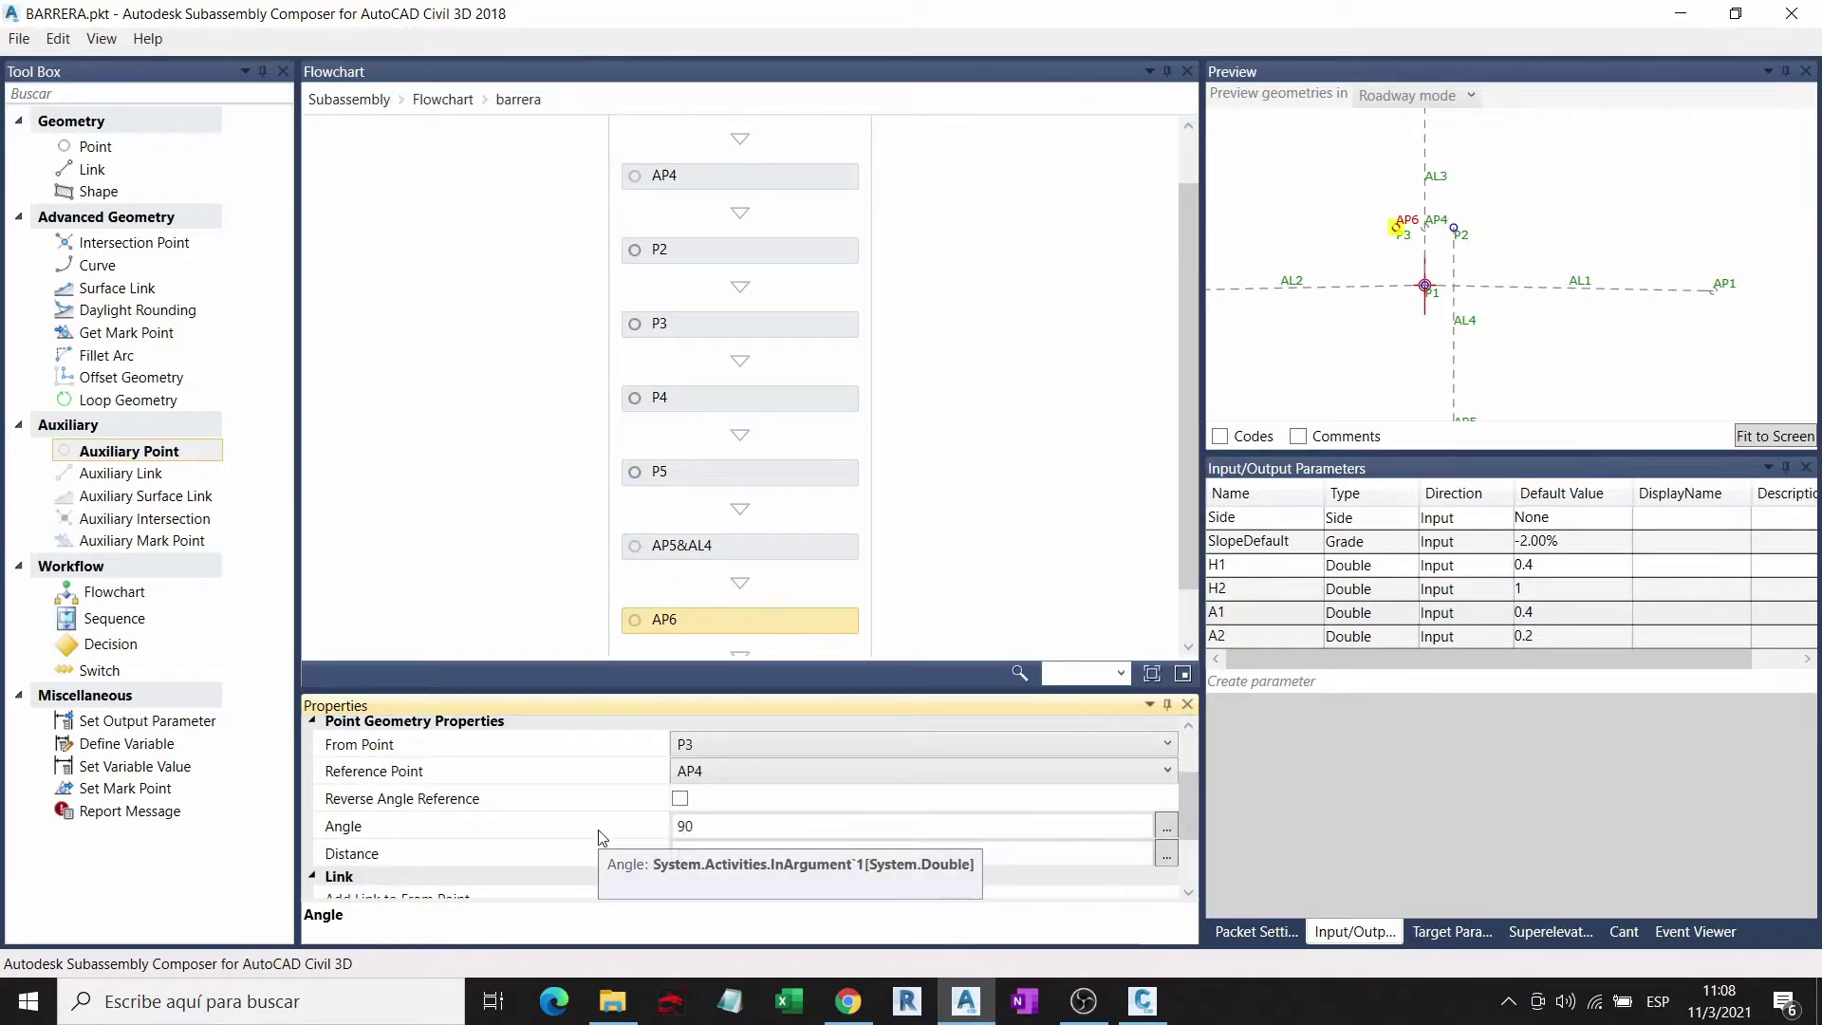
pyautogui.click(698, 851)
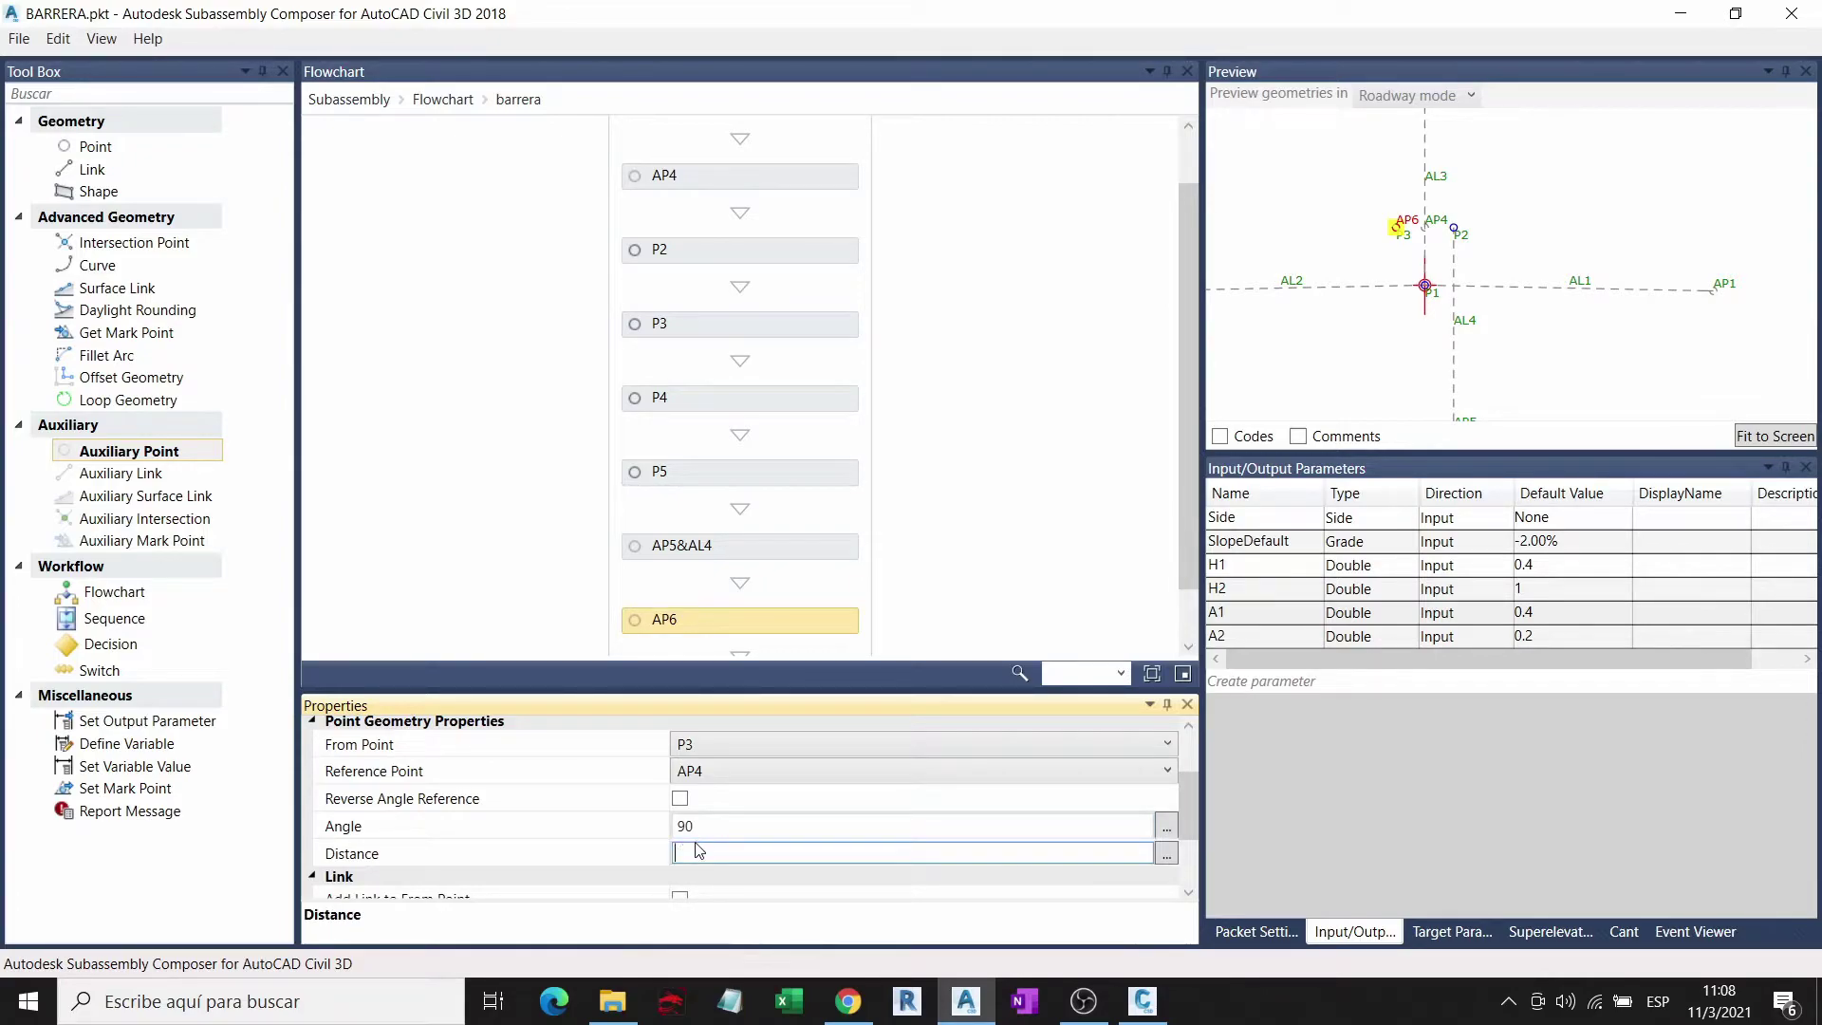
pyautogui.write('h1+h2')
pyautogui.click(1093, 399)
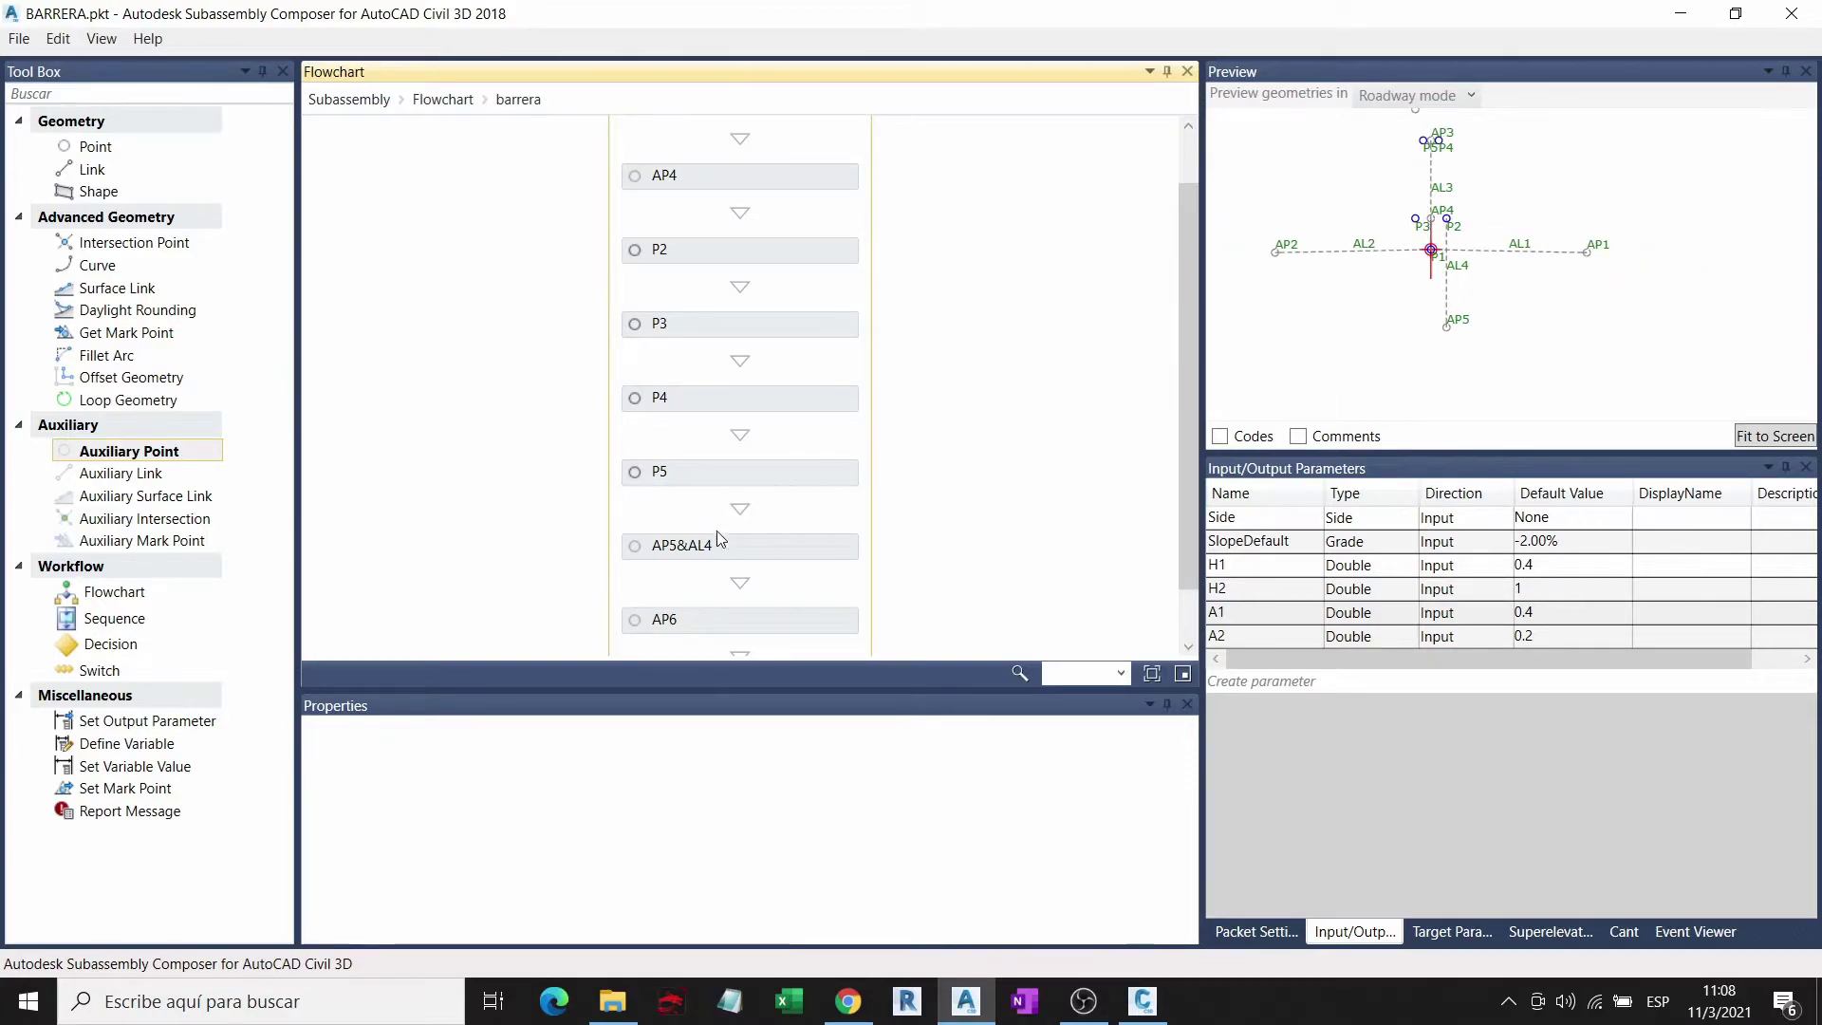
# Step: Link AP6 back to P3 as AL5 and reverse its angle reference so it points downward
pyautogui.scroll(-1, 748, 607)
pyautogui.click(776, 558)
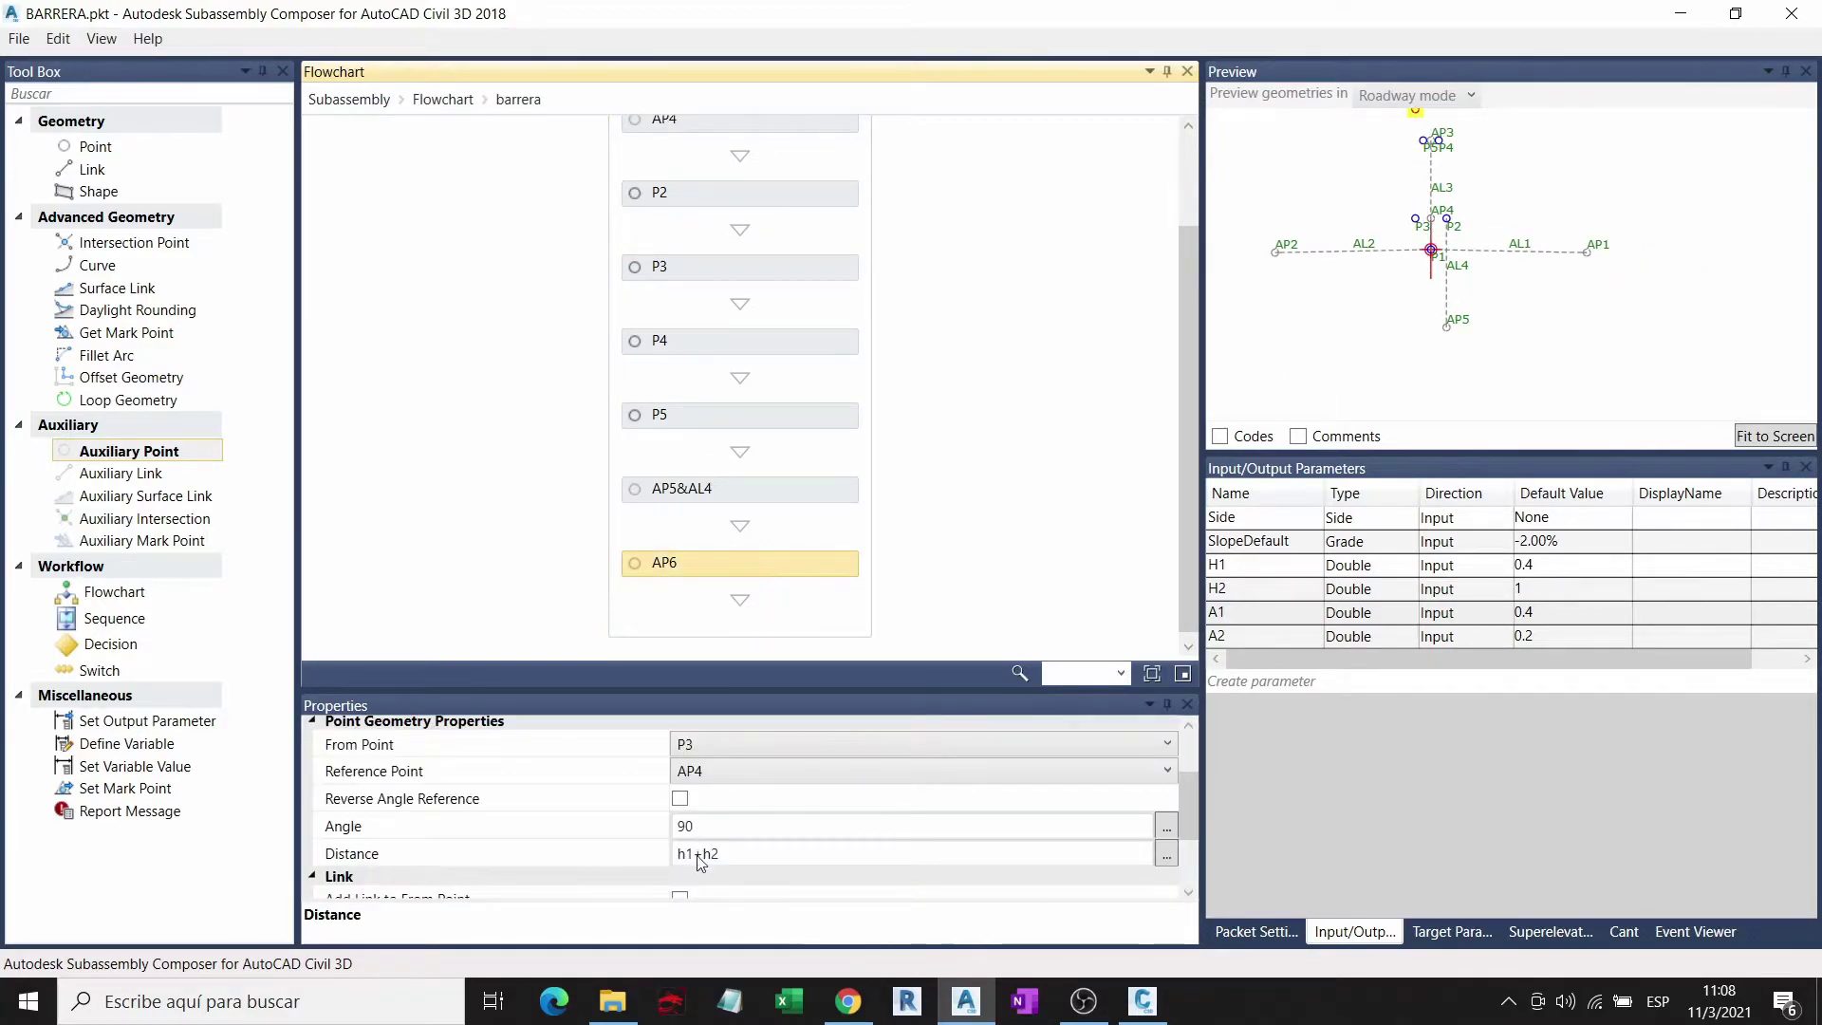
pyautogui.scroll(-1, 699, 860)
pyautogui.click(680, 787)
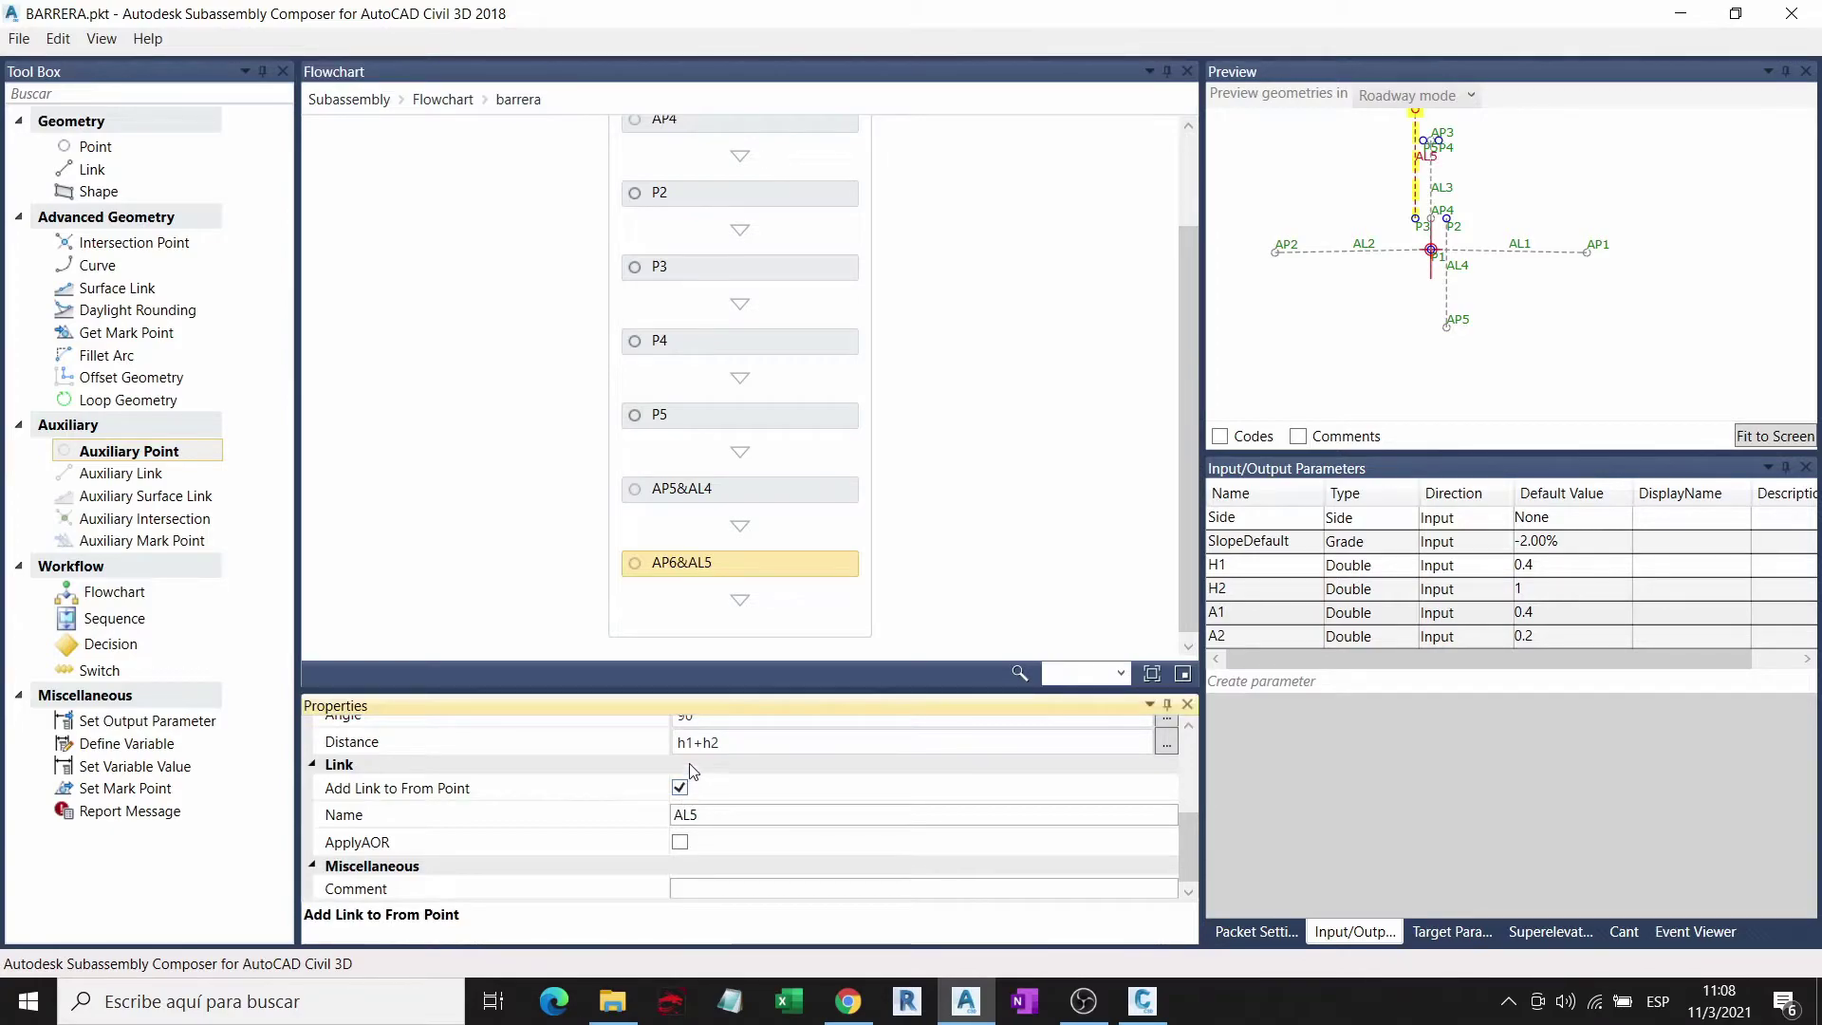
pyautogui.scroll(2, 697, 779)
pyautogui.click(680, 800)
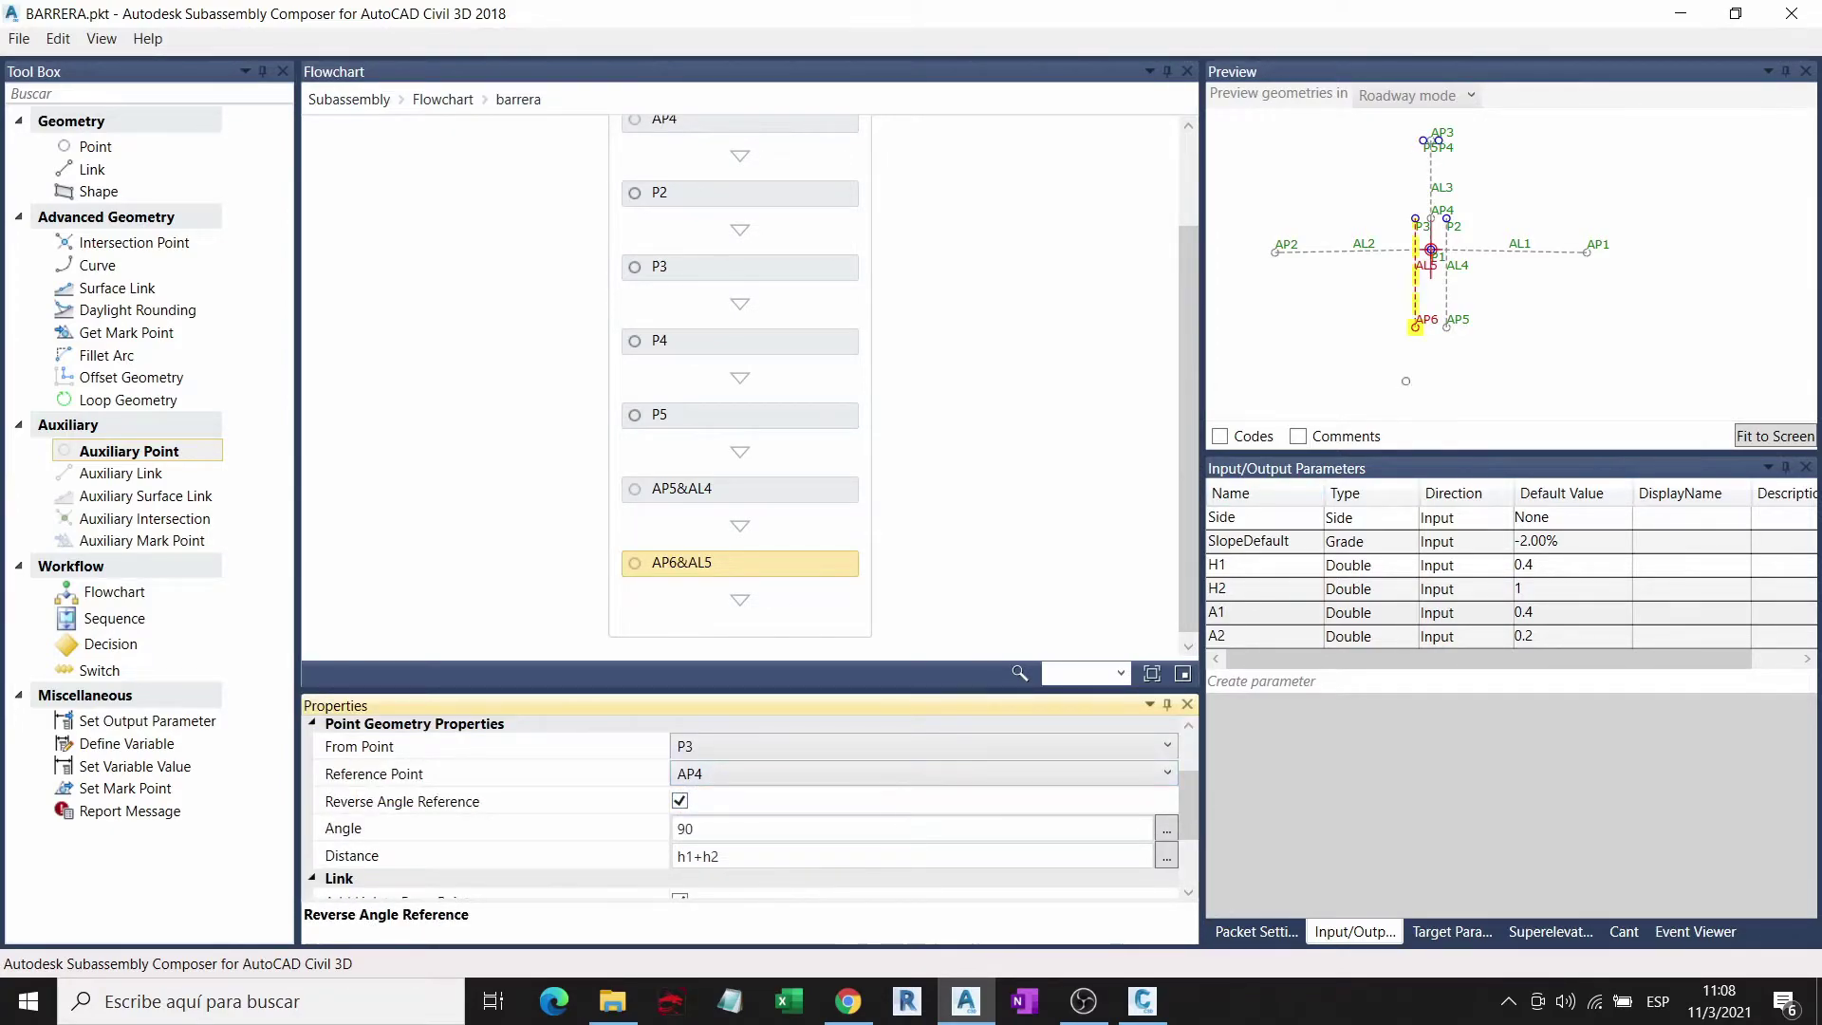
pyautogui.scroll(2, 1430, 242)
pyautogui.scroll(1, 1429, 243)
pyautogui.scroll(1, 1430, 243)
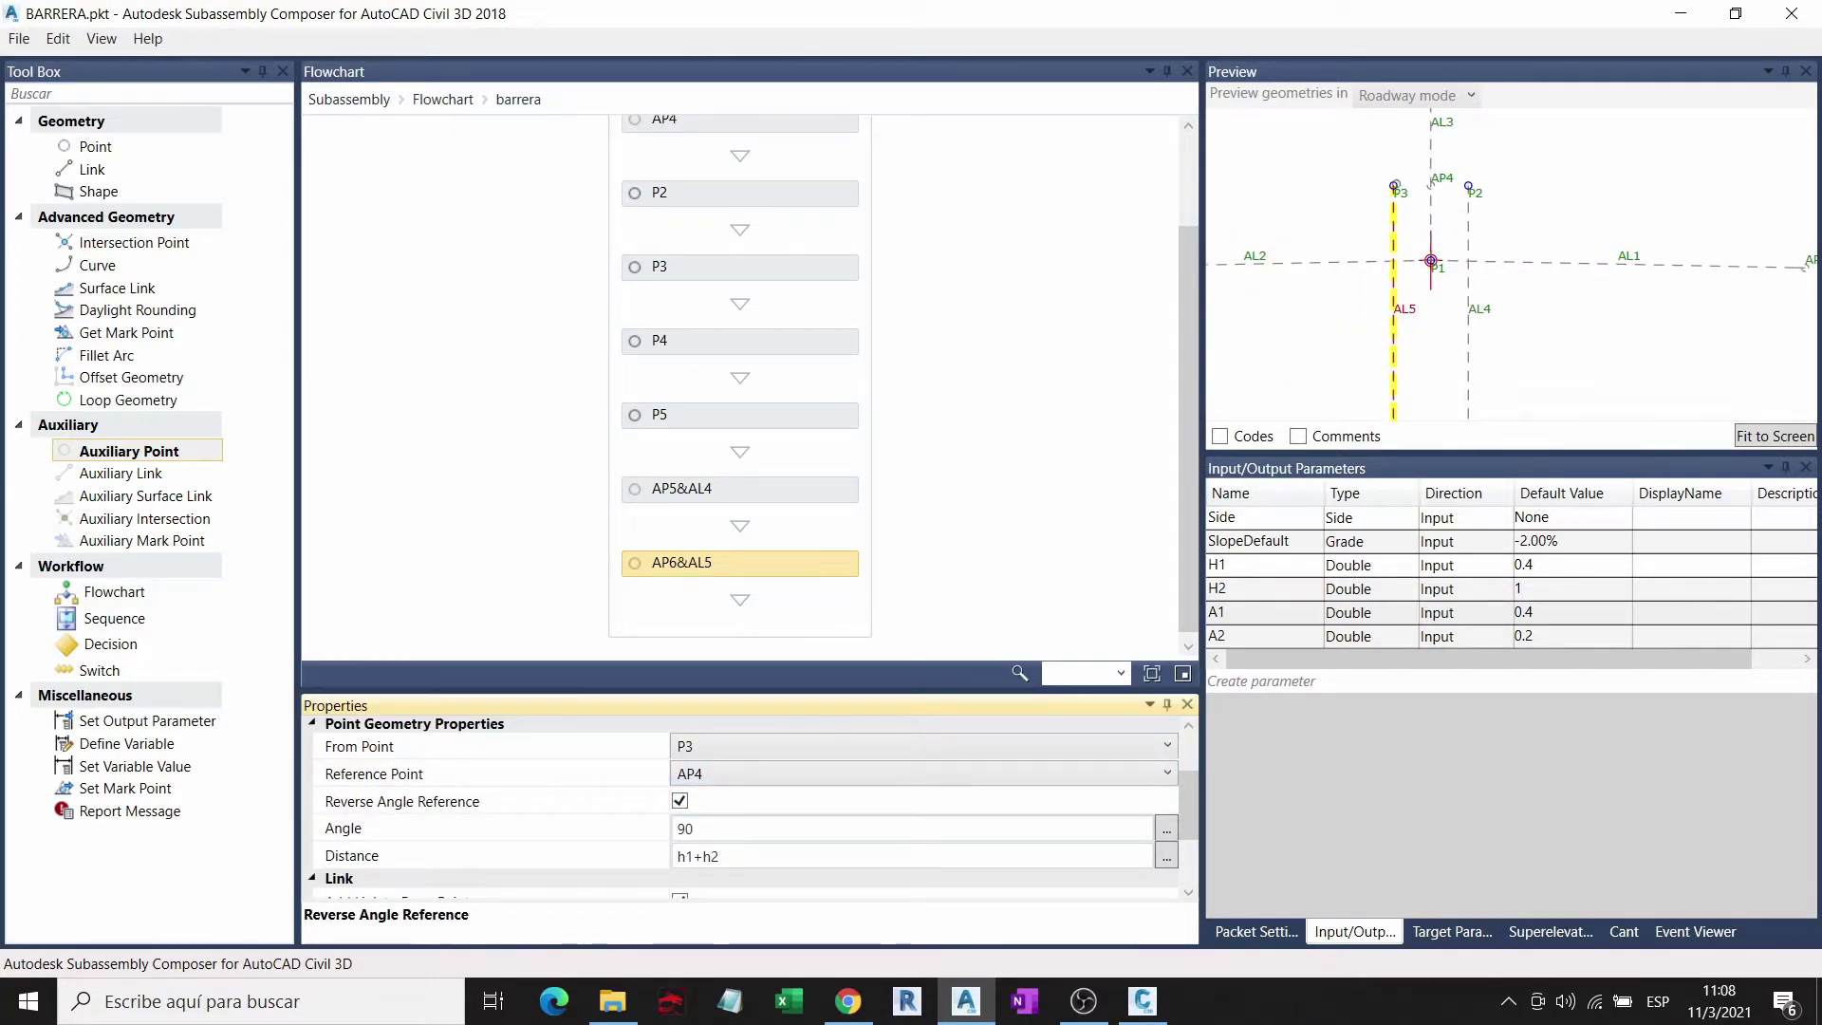
pyautogui.scroll(-1, 1416, 346)
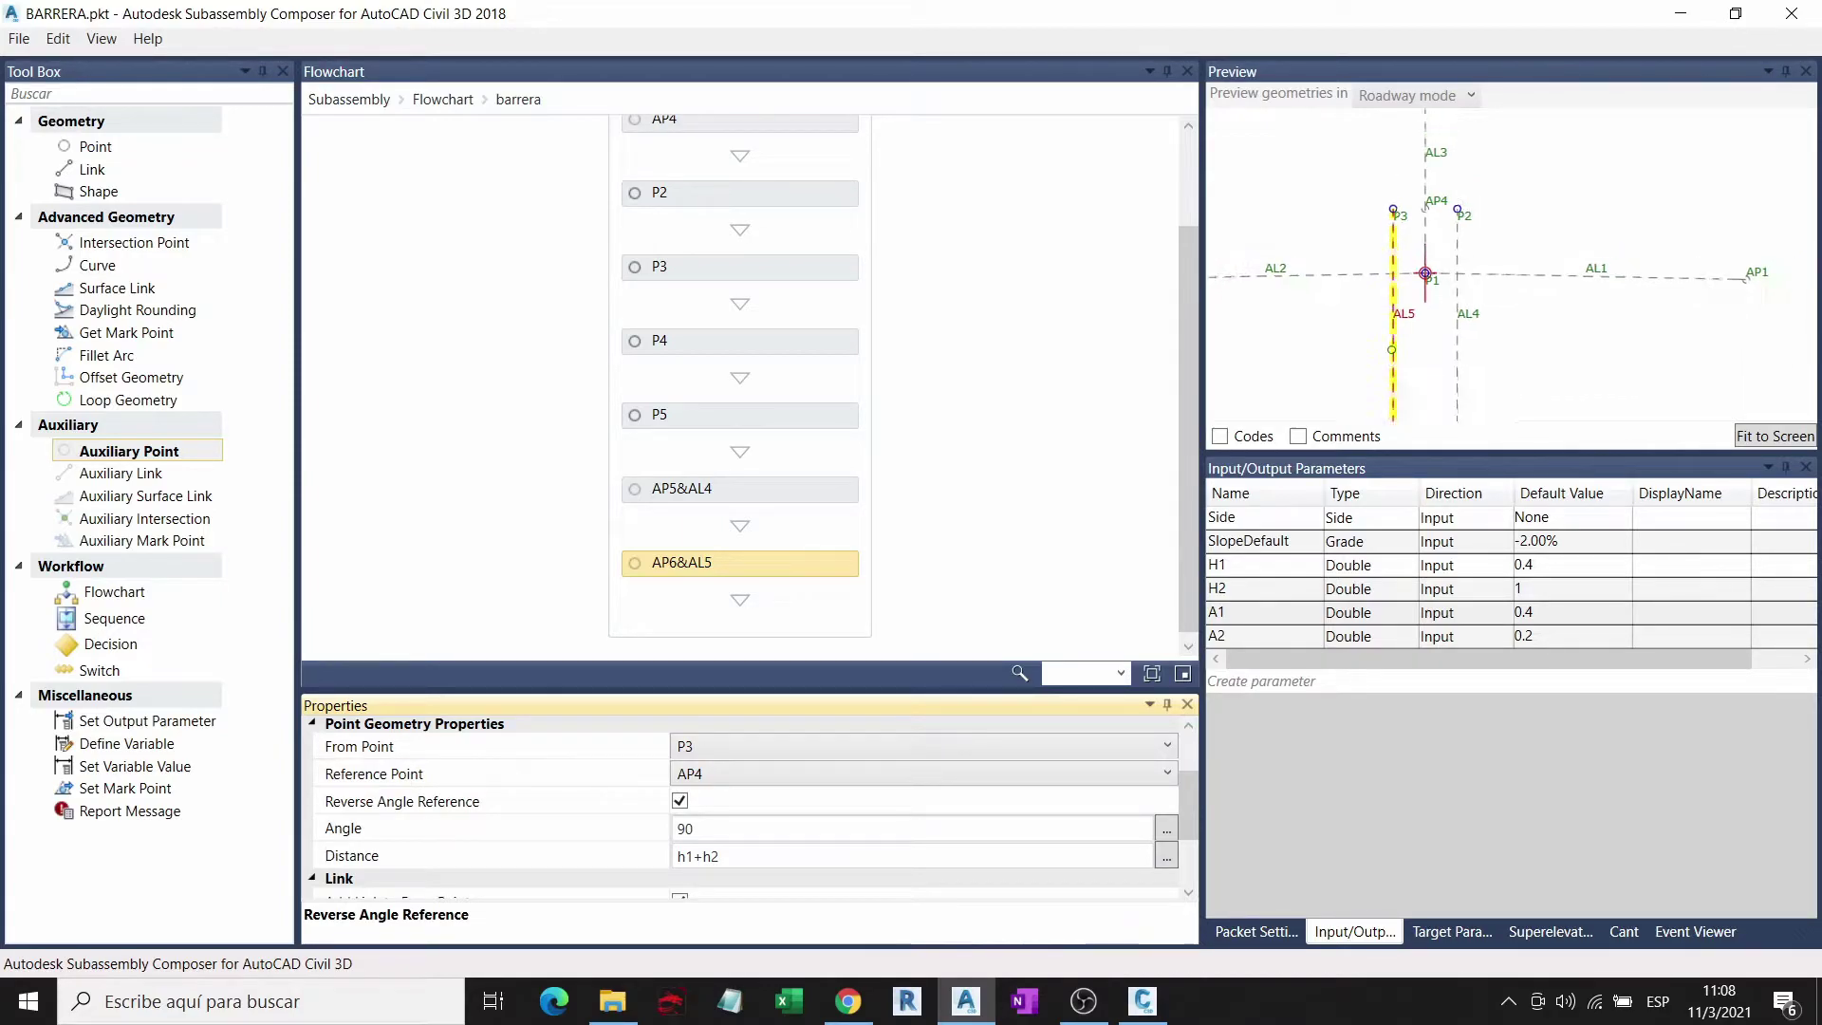
pyautogui.scroll(-1, 1417, 346)
pyautogui.scroll(-1, 1417, 346)
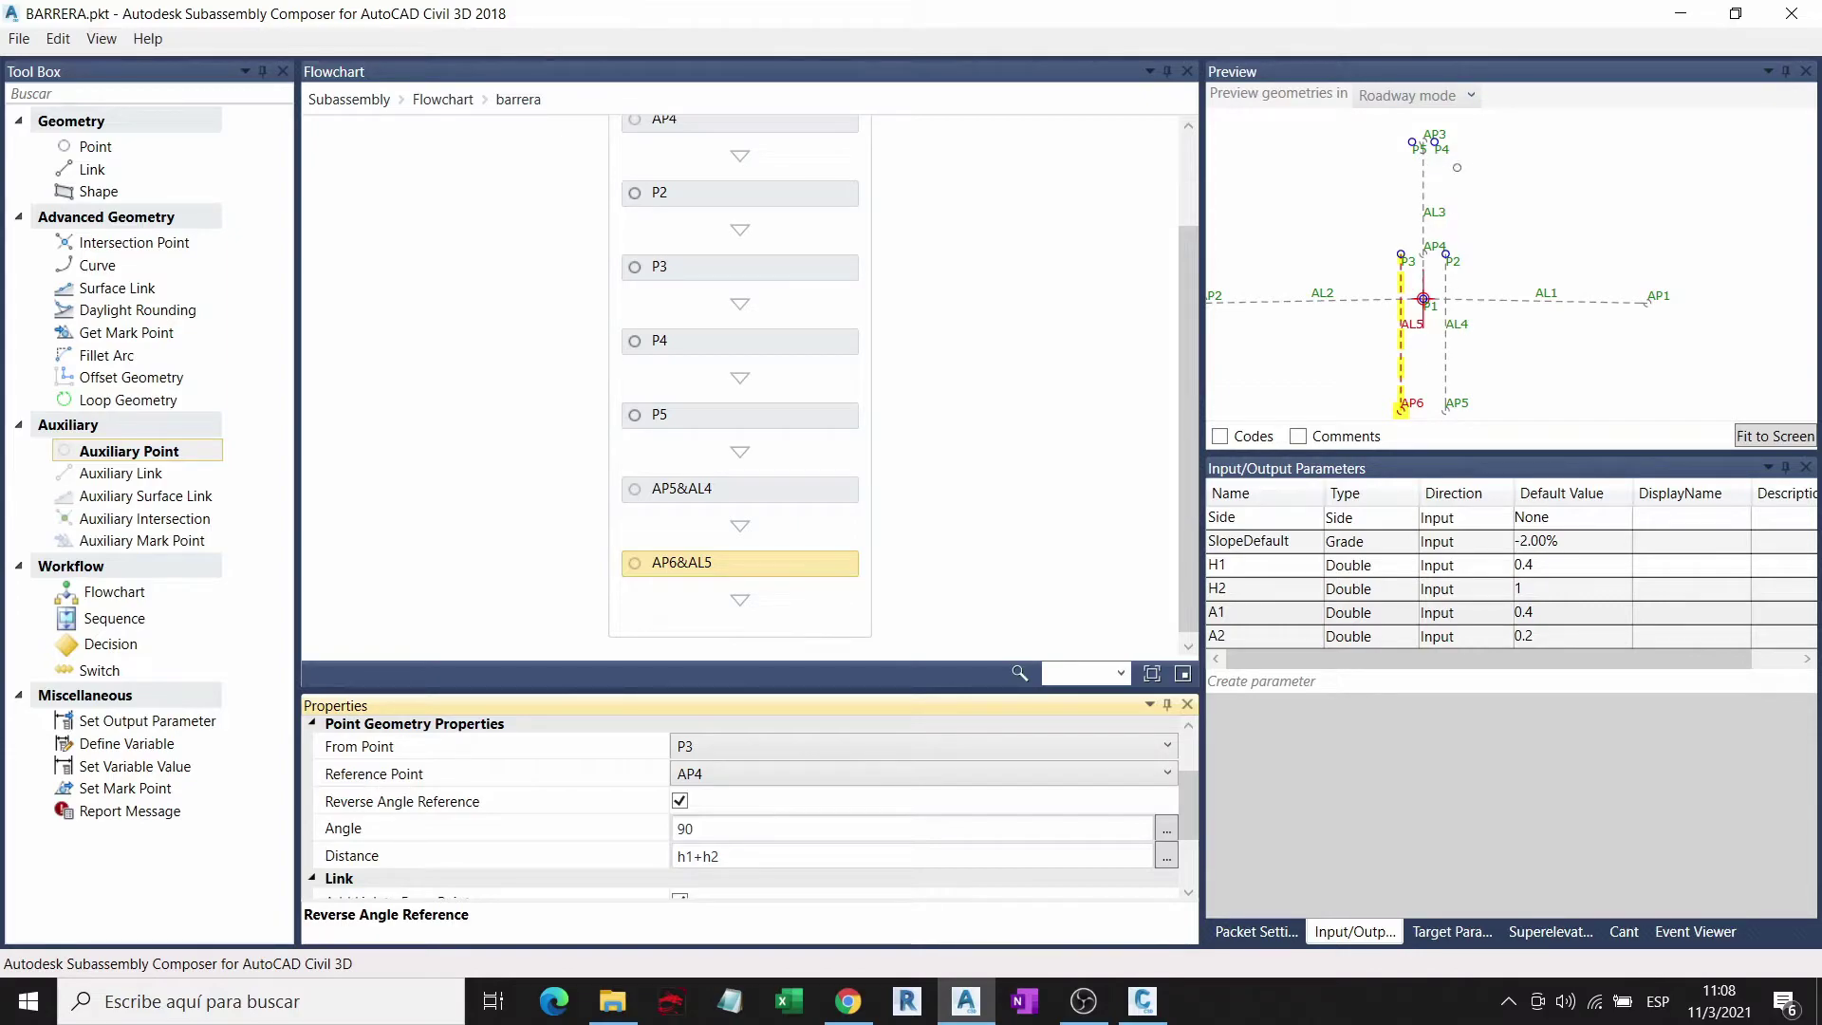
pyautogui.scroll(1, 1423, 299)
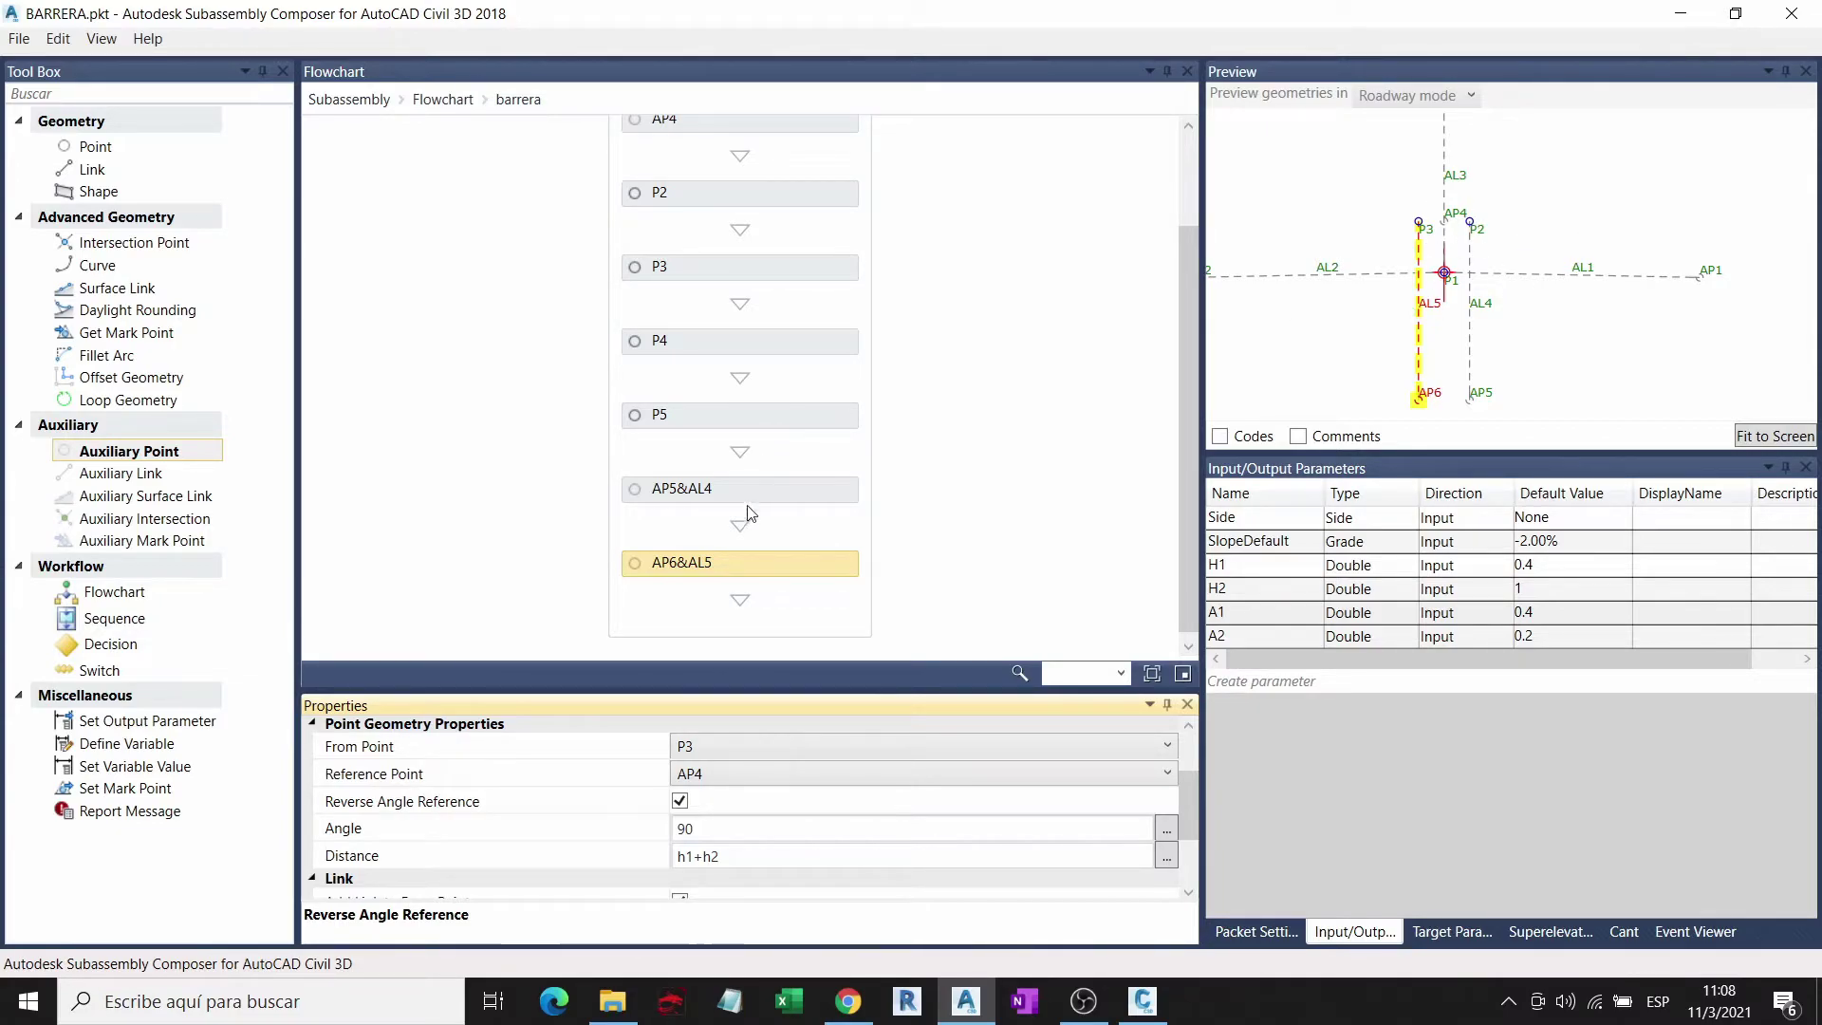
pyautogui.scroll(2, 1496, 198)
pyautogui.scroll(1, 1496, 197)
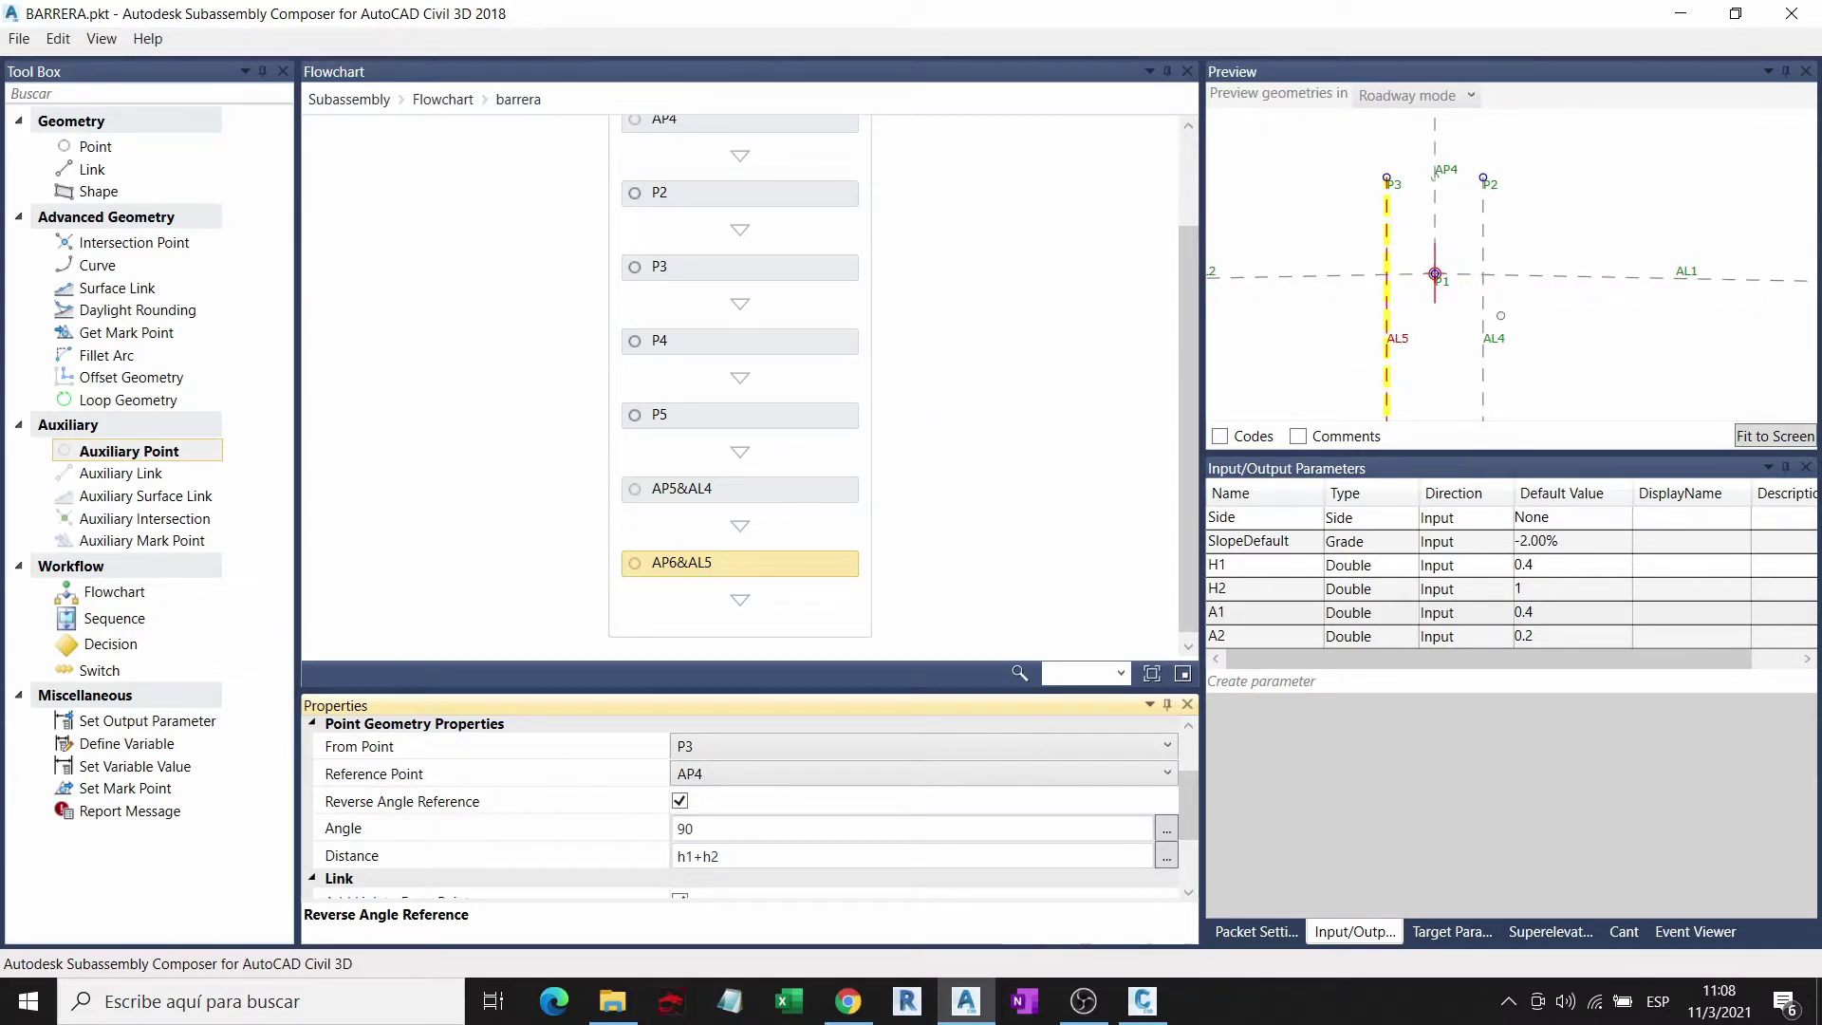
pyautogui.scroll(-1, 1500, 315)
pyautogui.scroll(-1, 1518, 275)
pyautogui.scroll(1, 1454, 224)
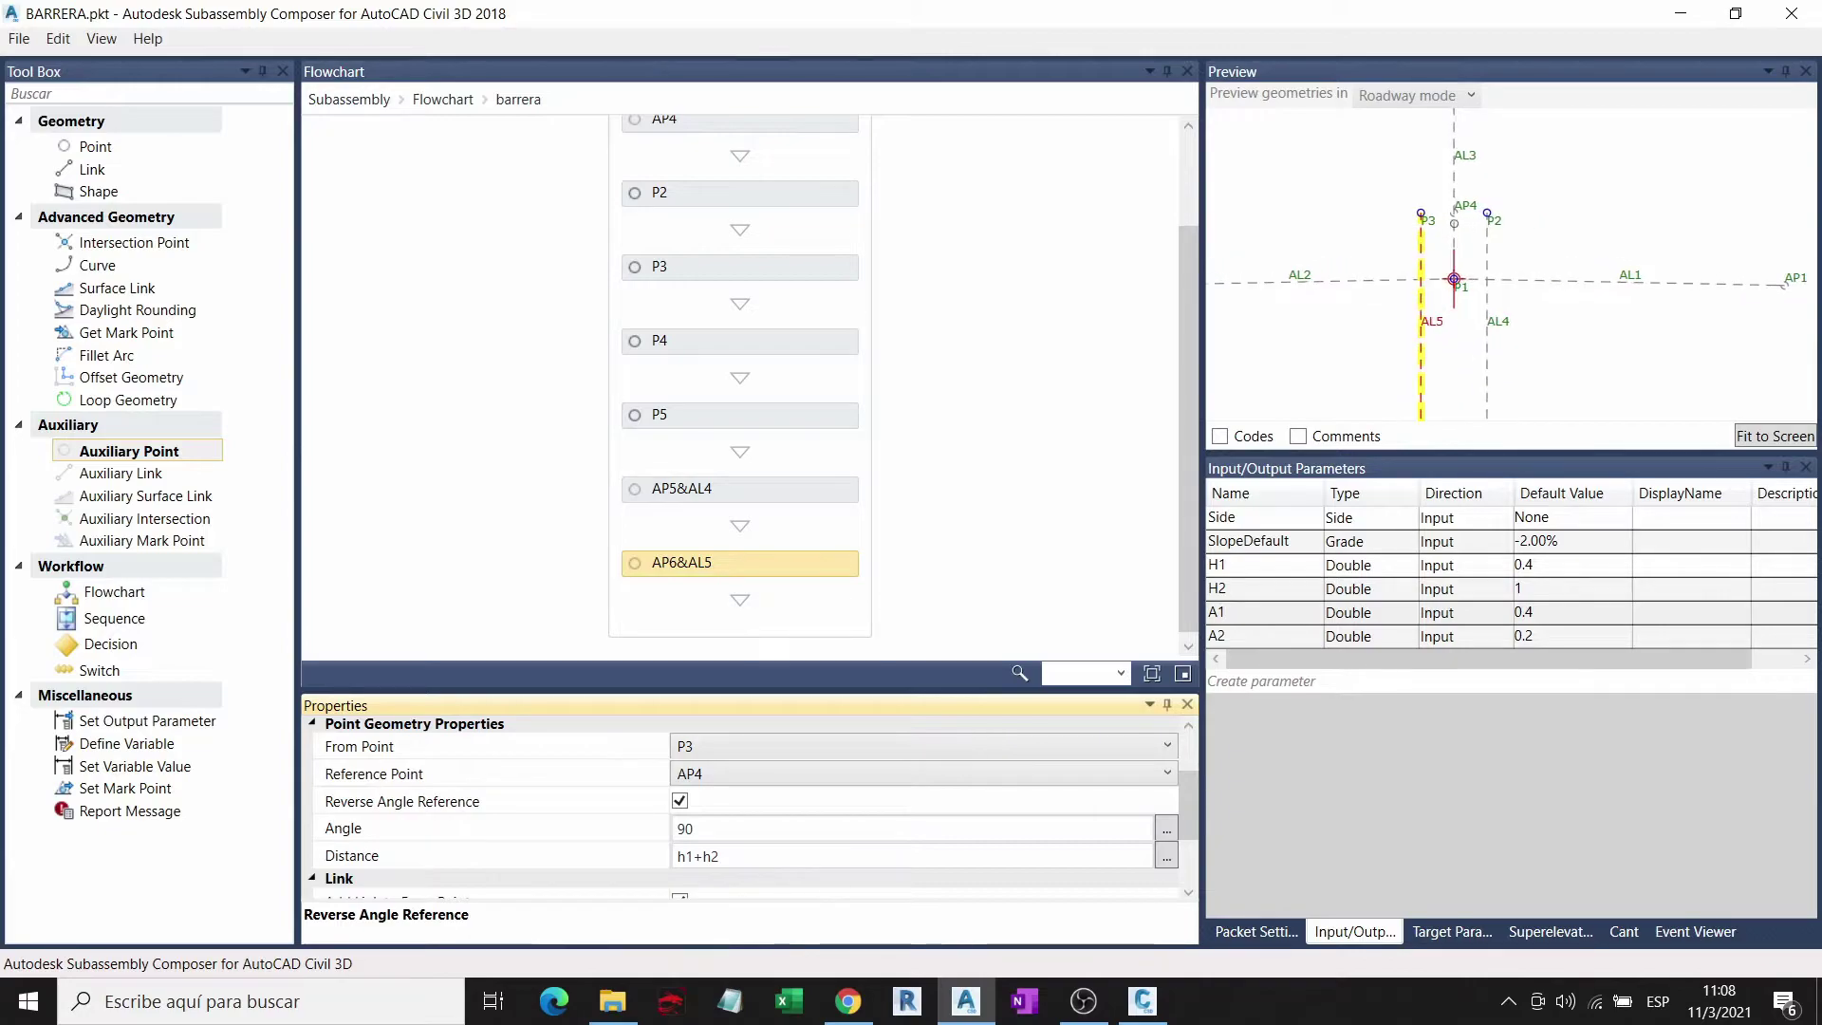
pyautogui.scroll(1, 1454, 224)
pyautogui.scroll(1, 1453, 225)
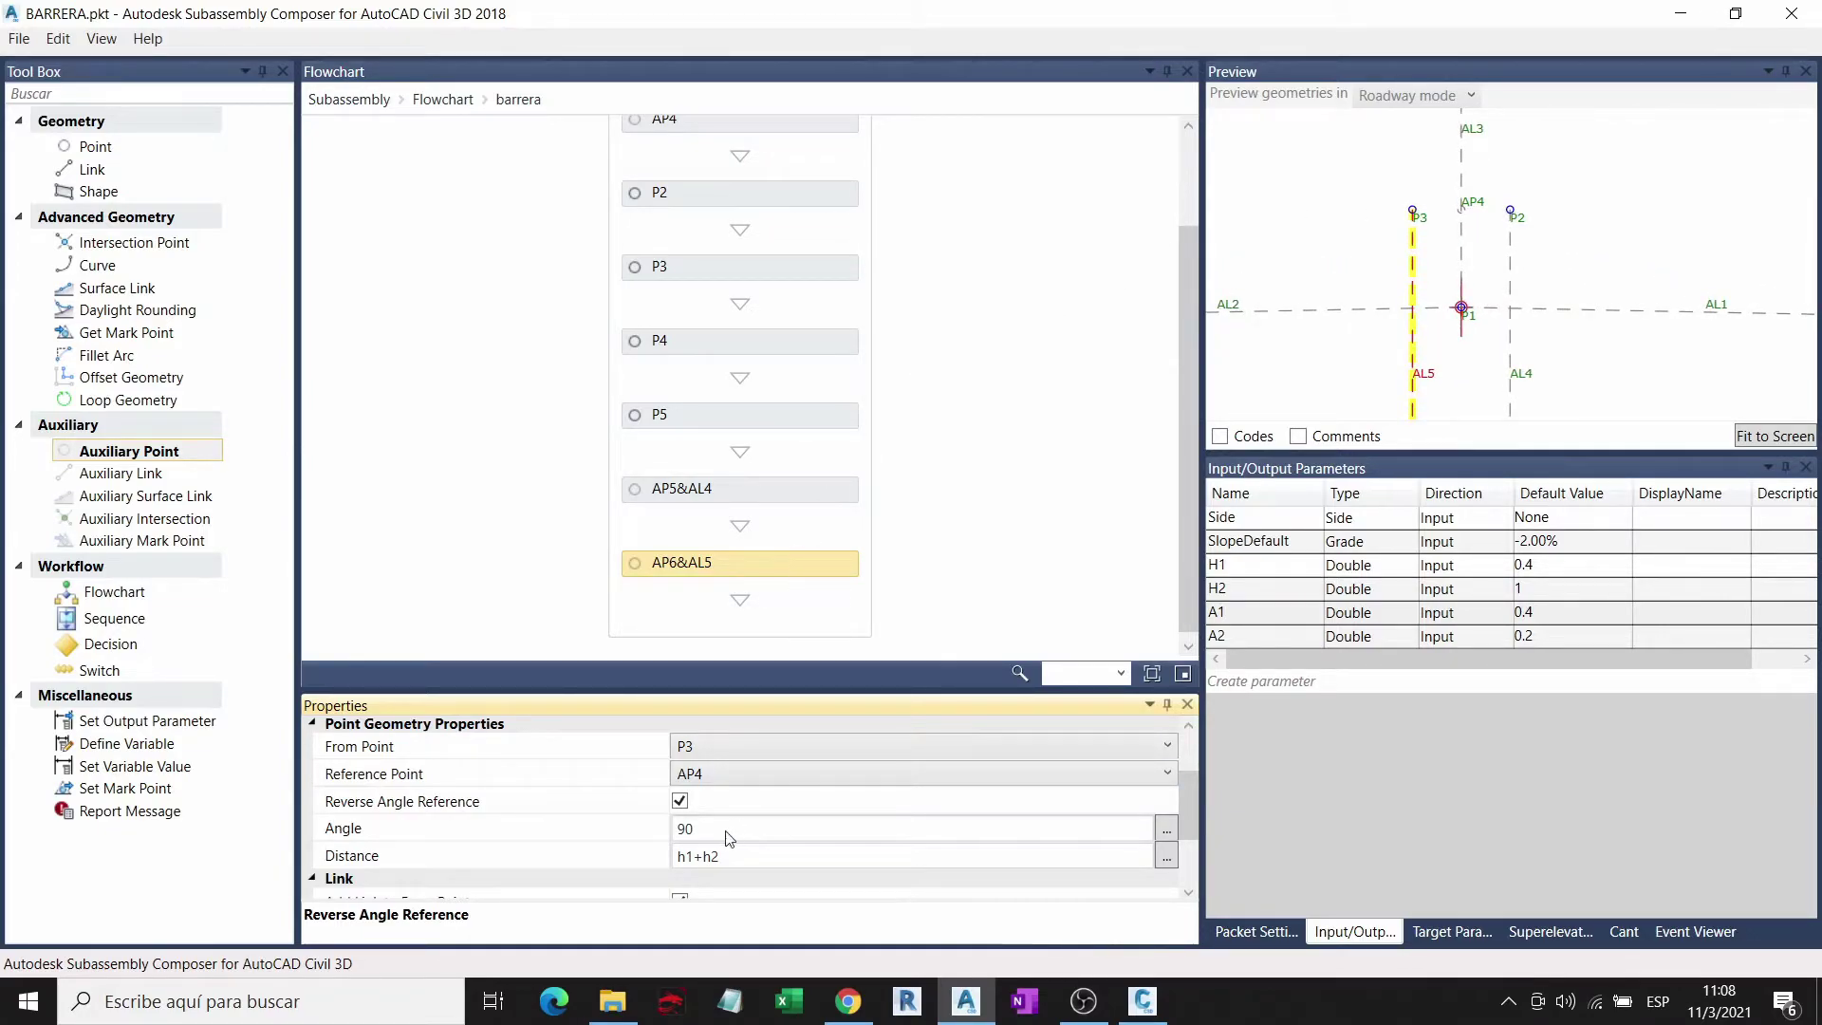
pyautogui.scroll(2, 729, 837)
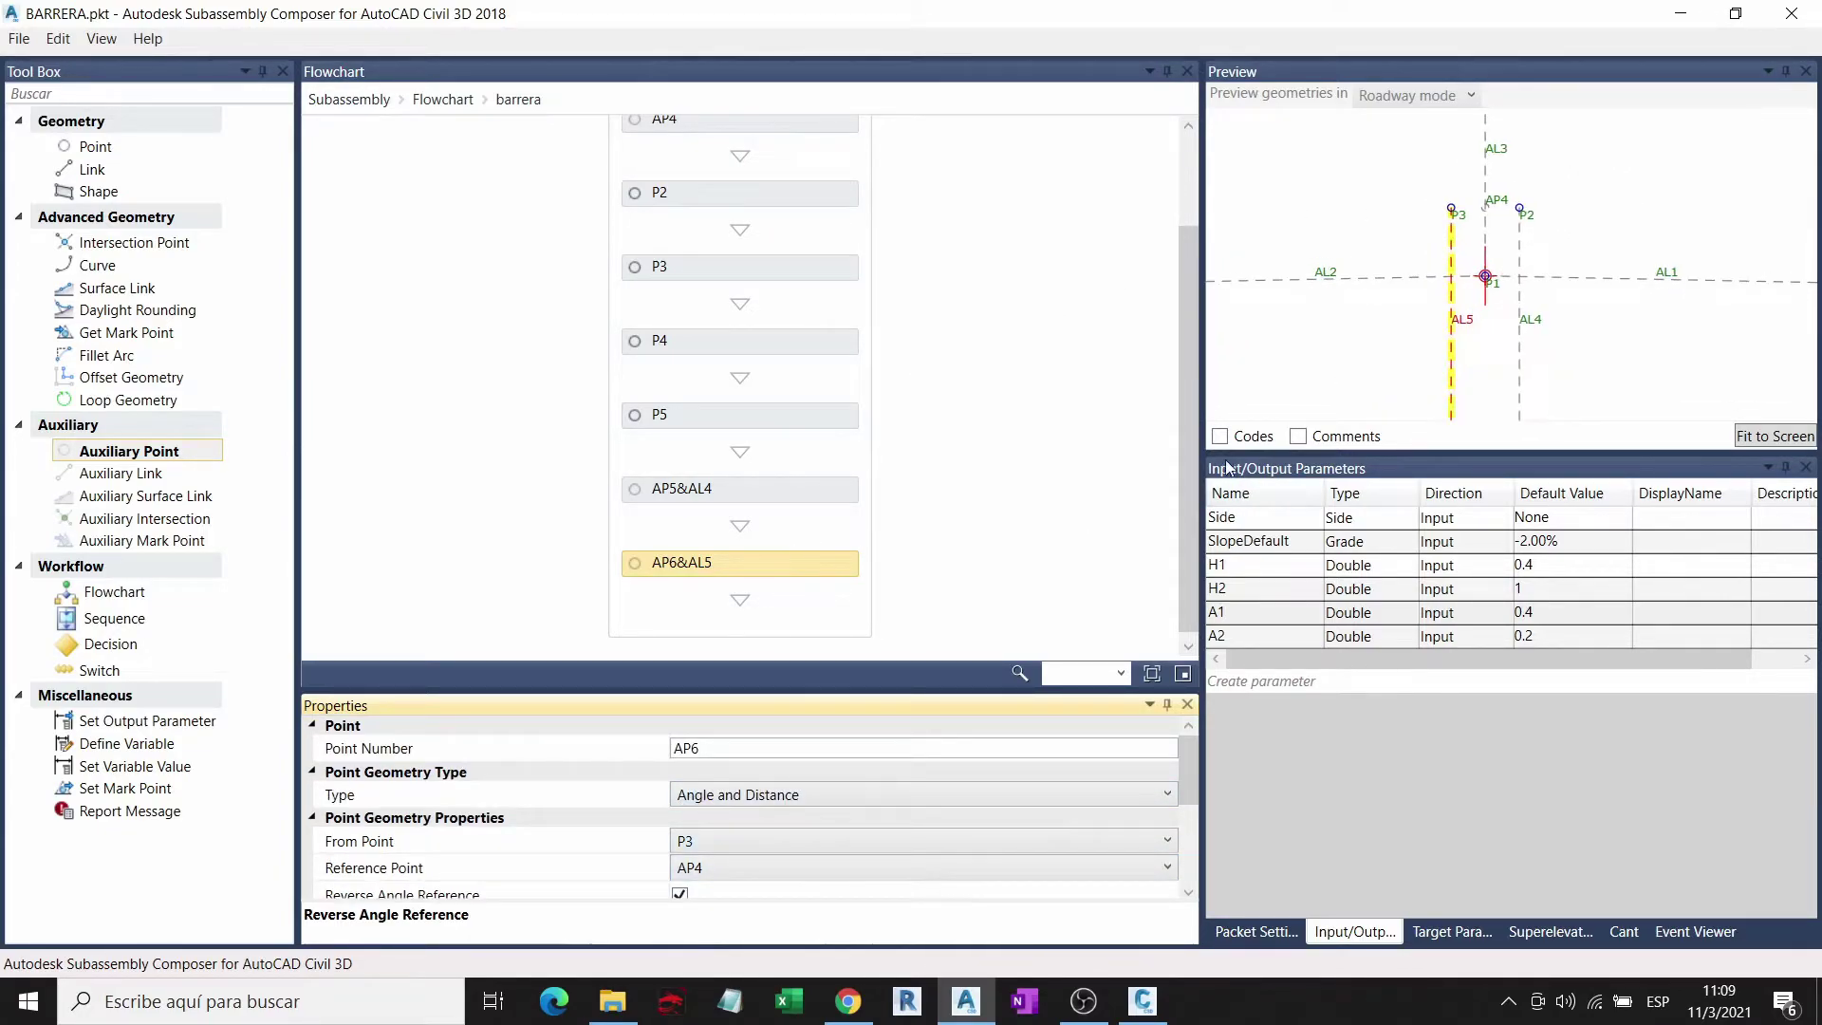
pyautogui.scroll(-1, 559, 409)
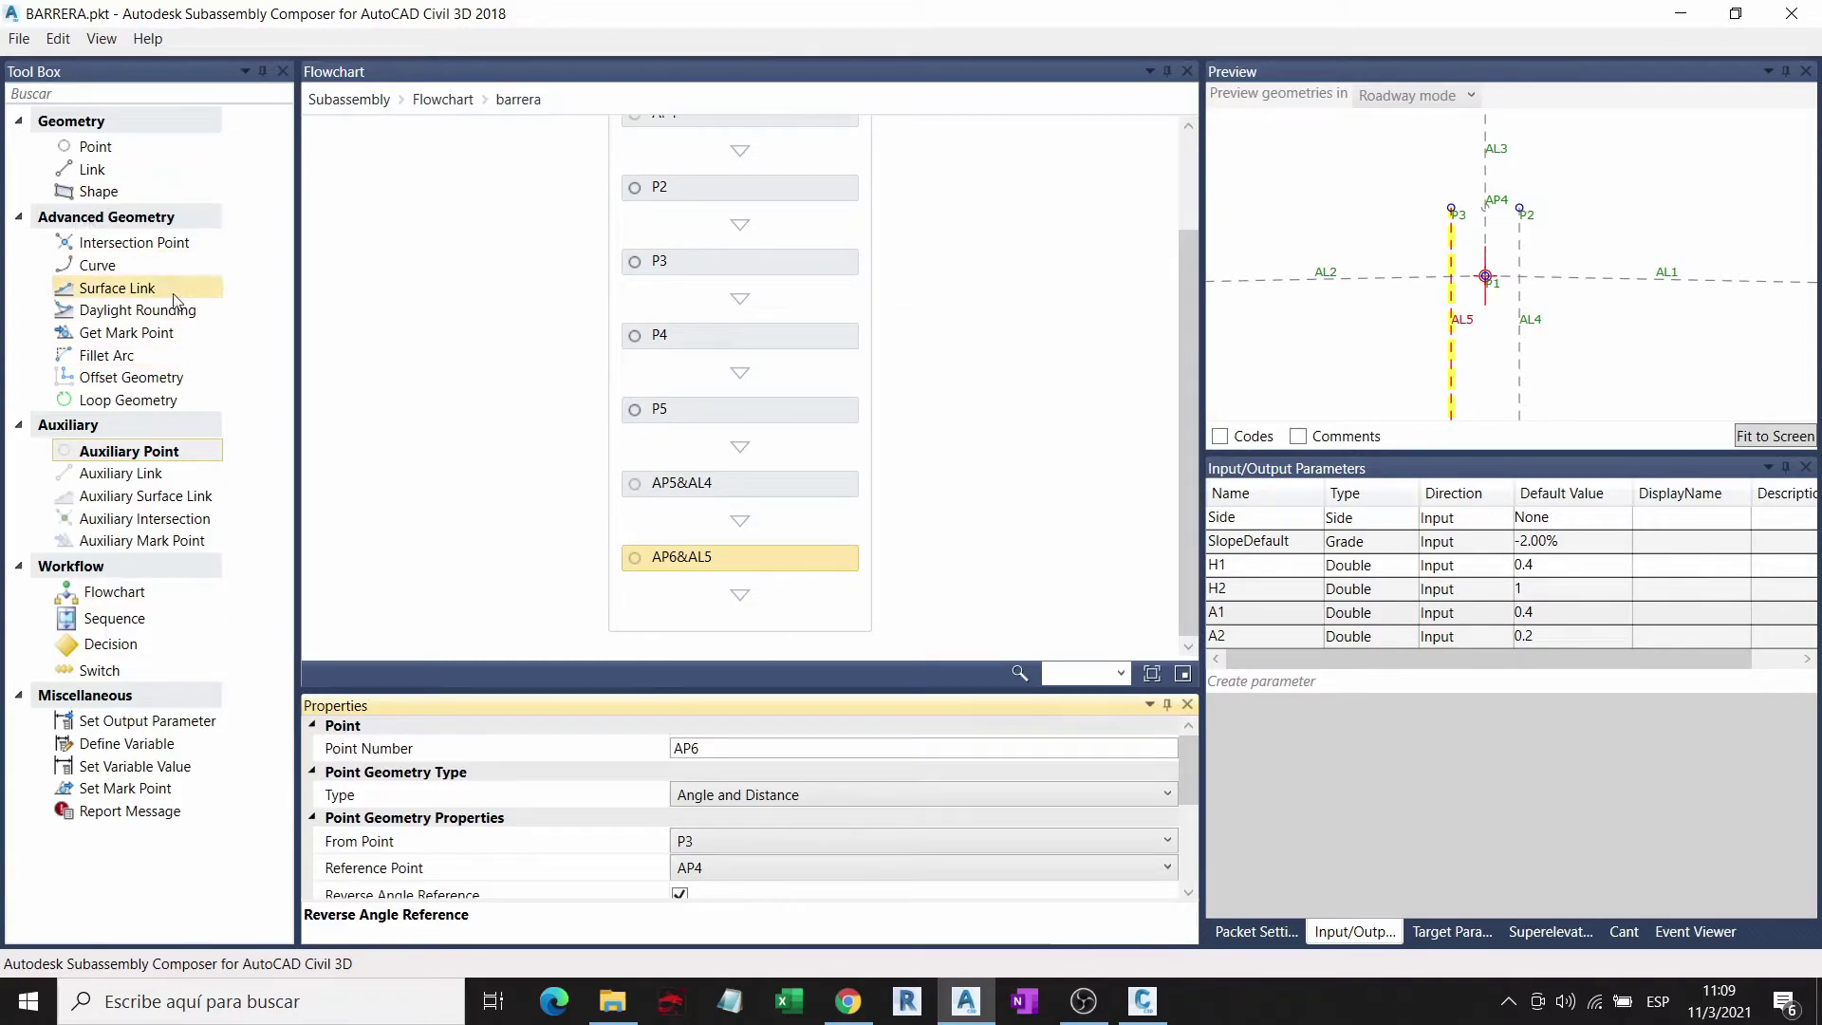
# Step: Add intersection points P6 and P7, placing P6 where AL1 meets AL4
pyautogui.moveTo(140, 242); pyautogui.dragTo(753, 610)
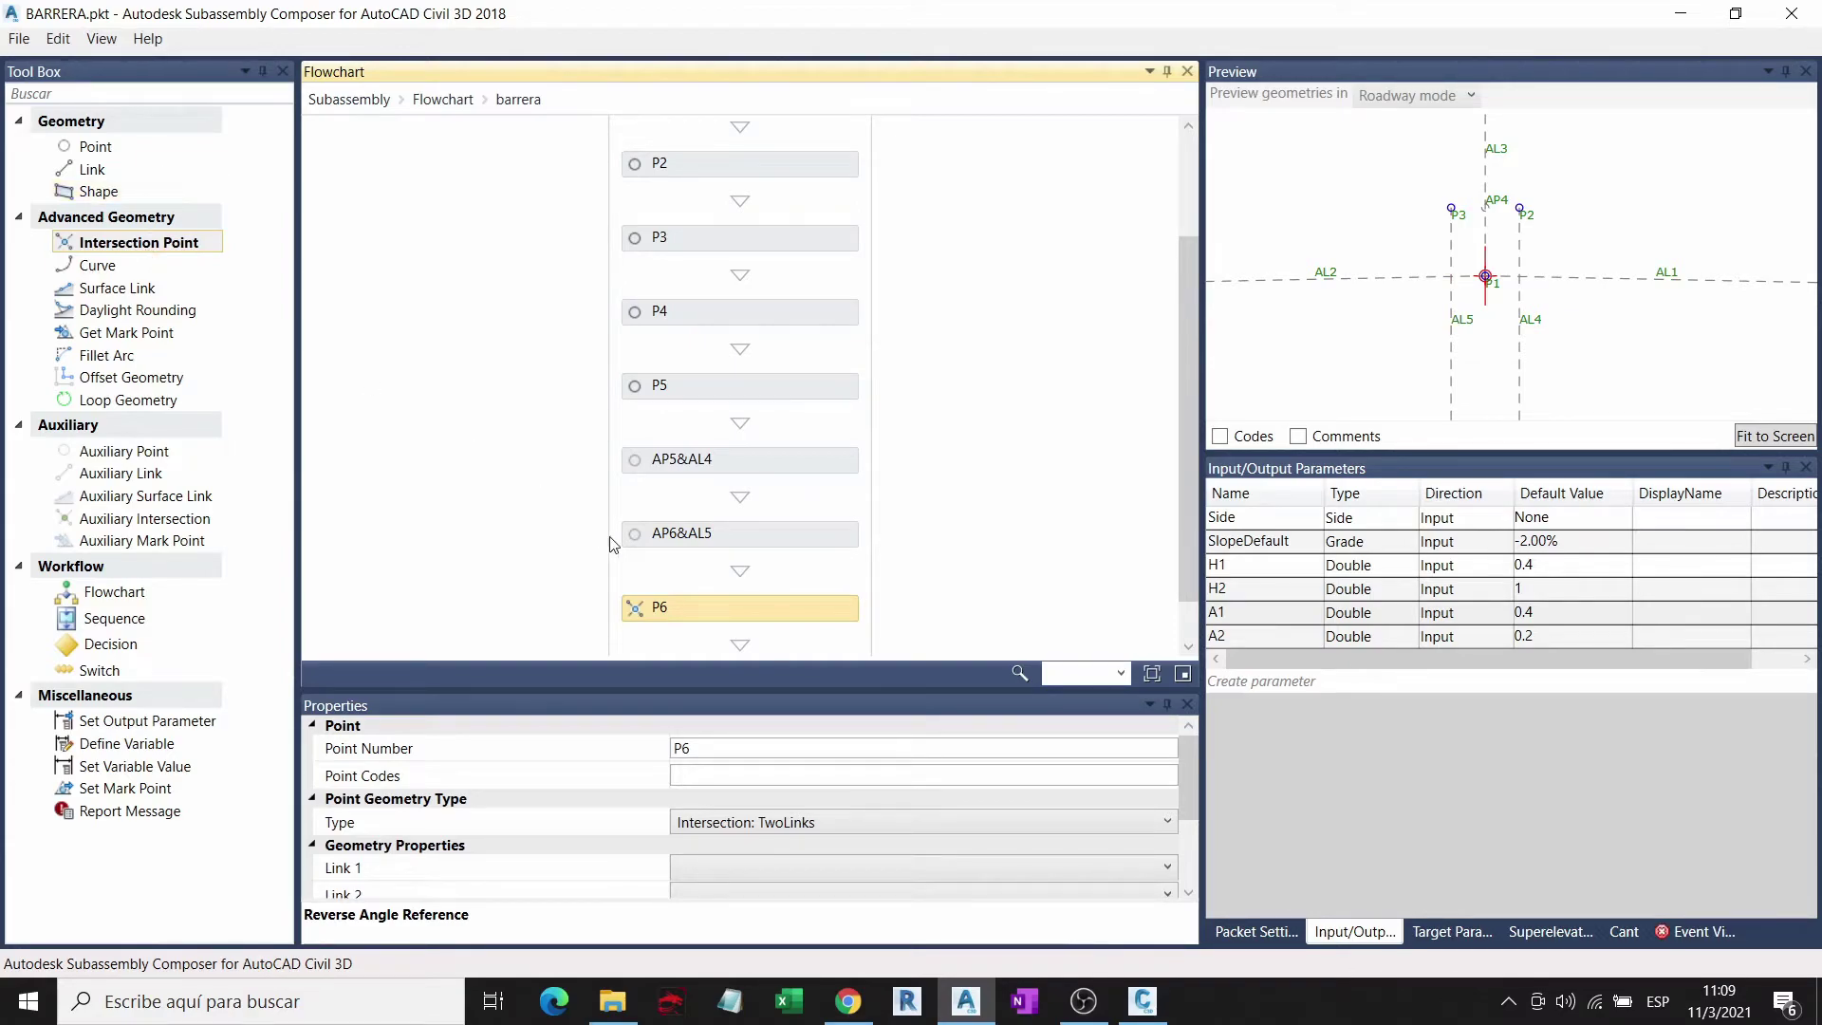
pyautogui.scroll(-1, 612, 542)
pyautogui.moveTo(166, 248); pyautogui.dragTo(818, 599)
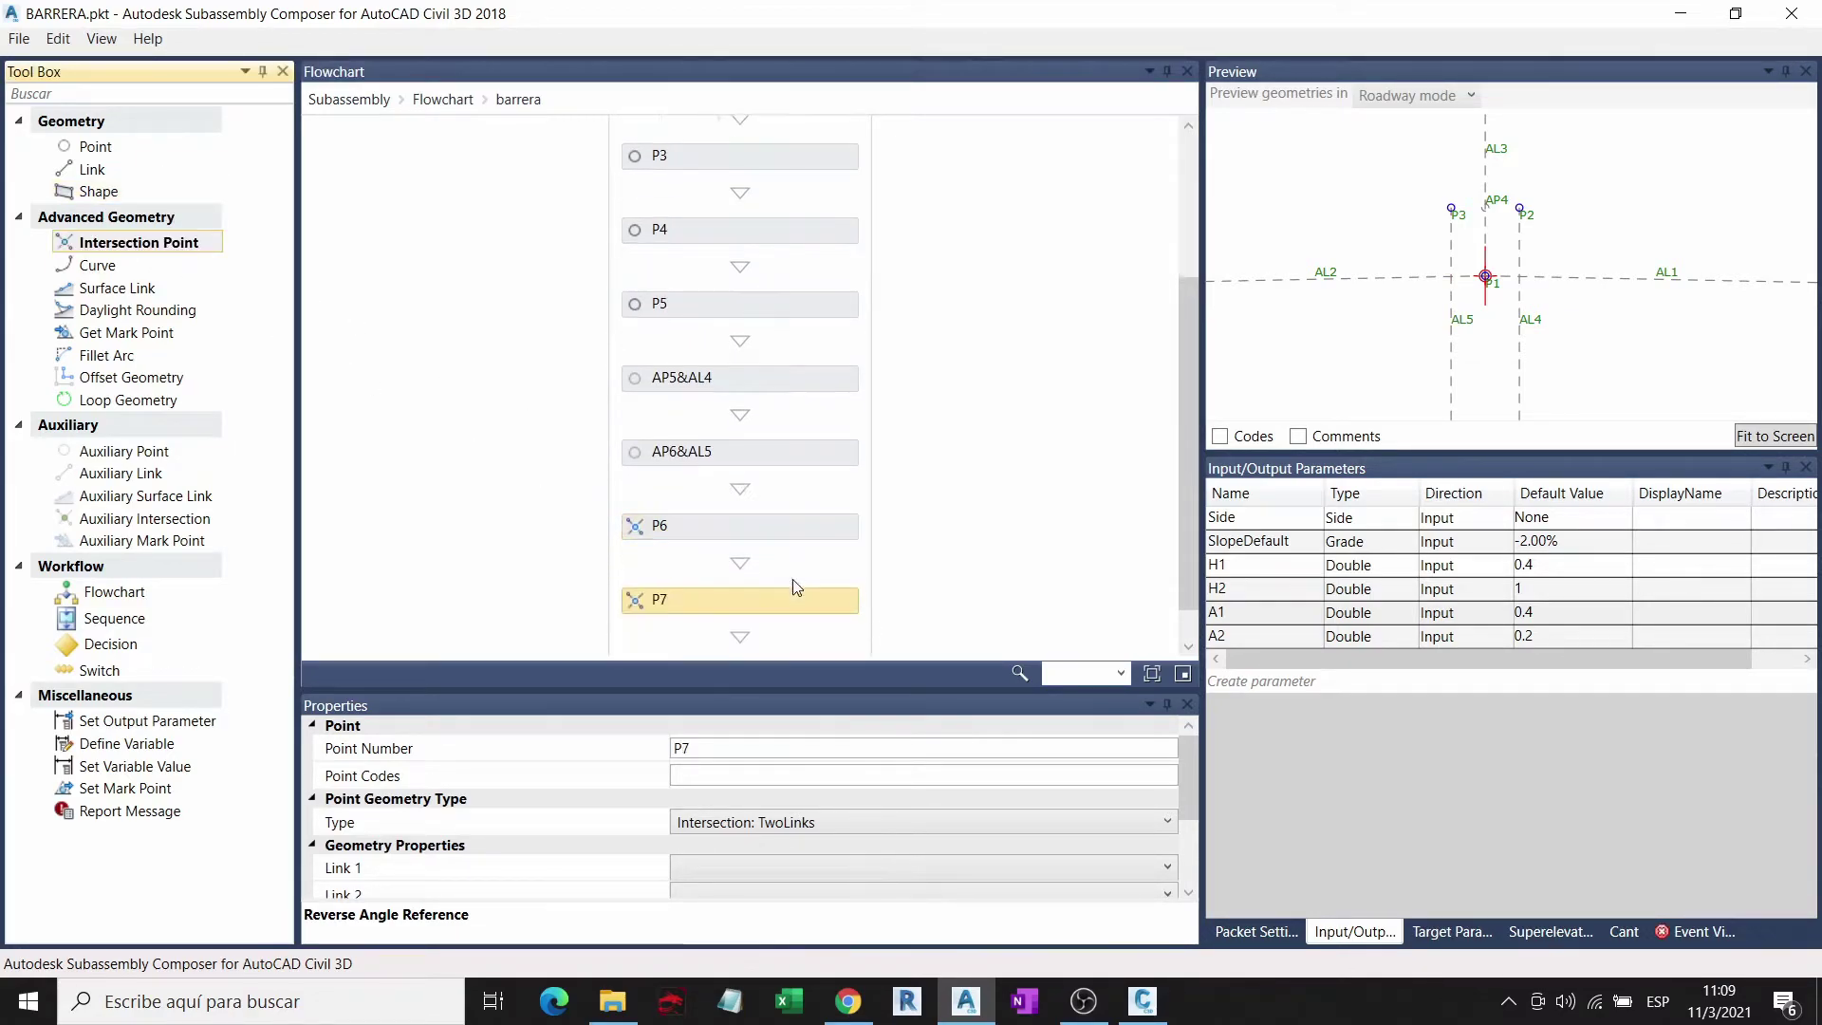
pyautogui.scroll(1, 1419, 329)
pyautogui.scroll(1, 1451, 297)
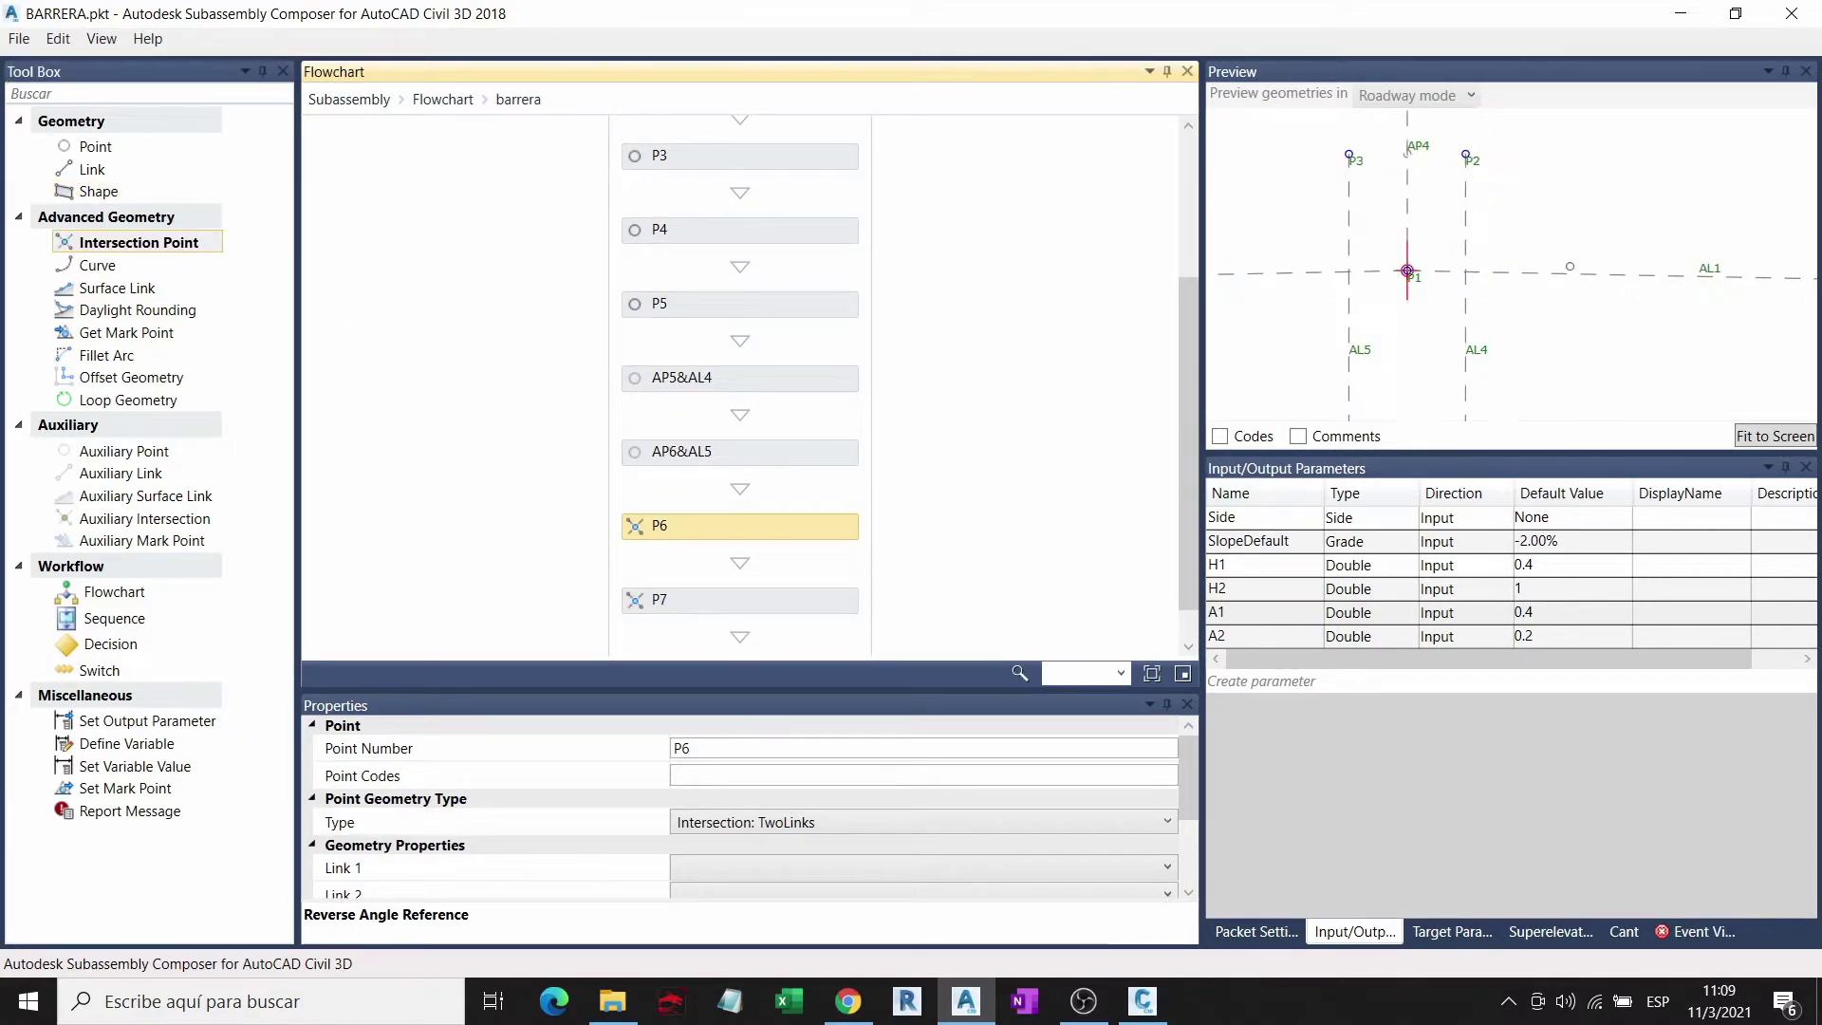
pyautogui.scroll(1, 1483, 265)
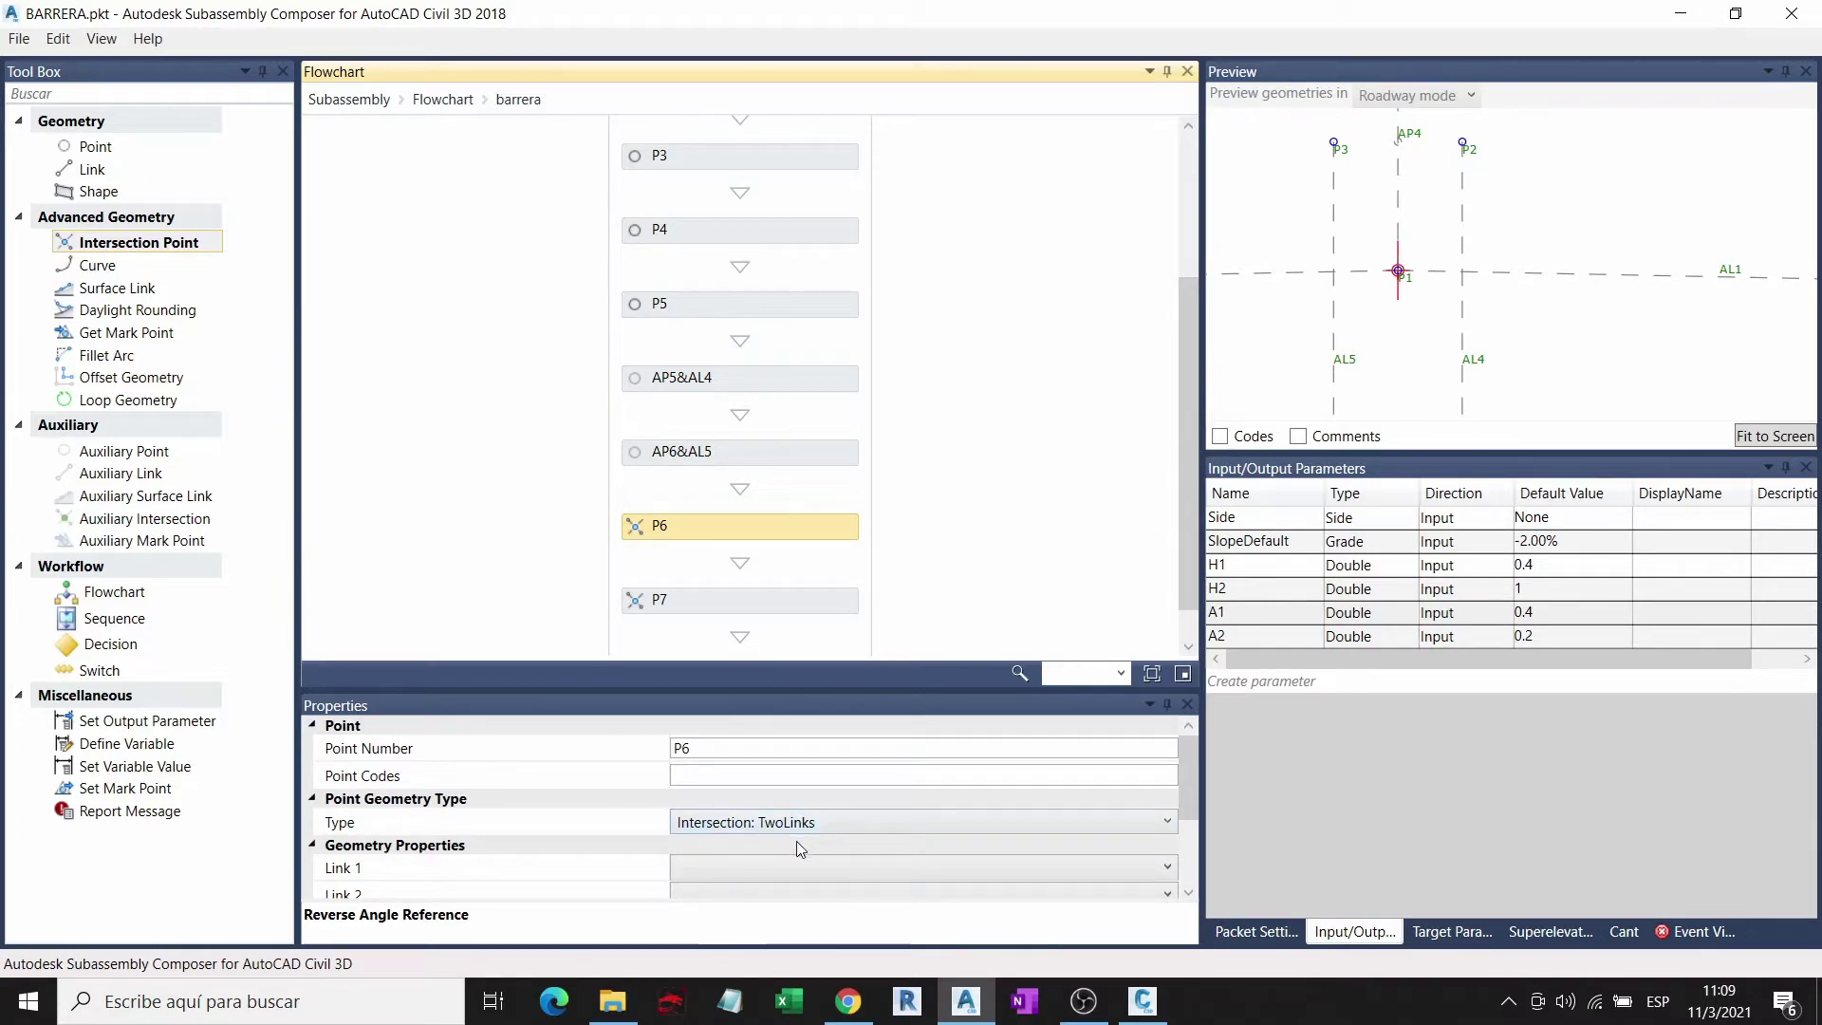
pyautogui.scroll(-2, 798, 847)
pyautogui.scroll(1, 816, 835)
pyautogui.click(820, 807)
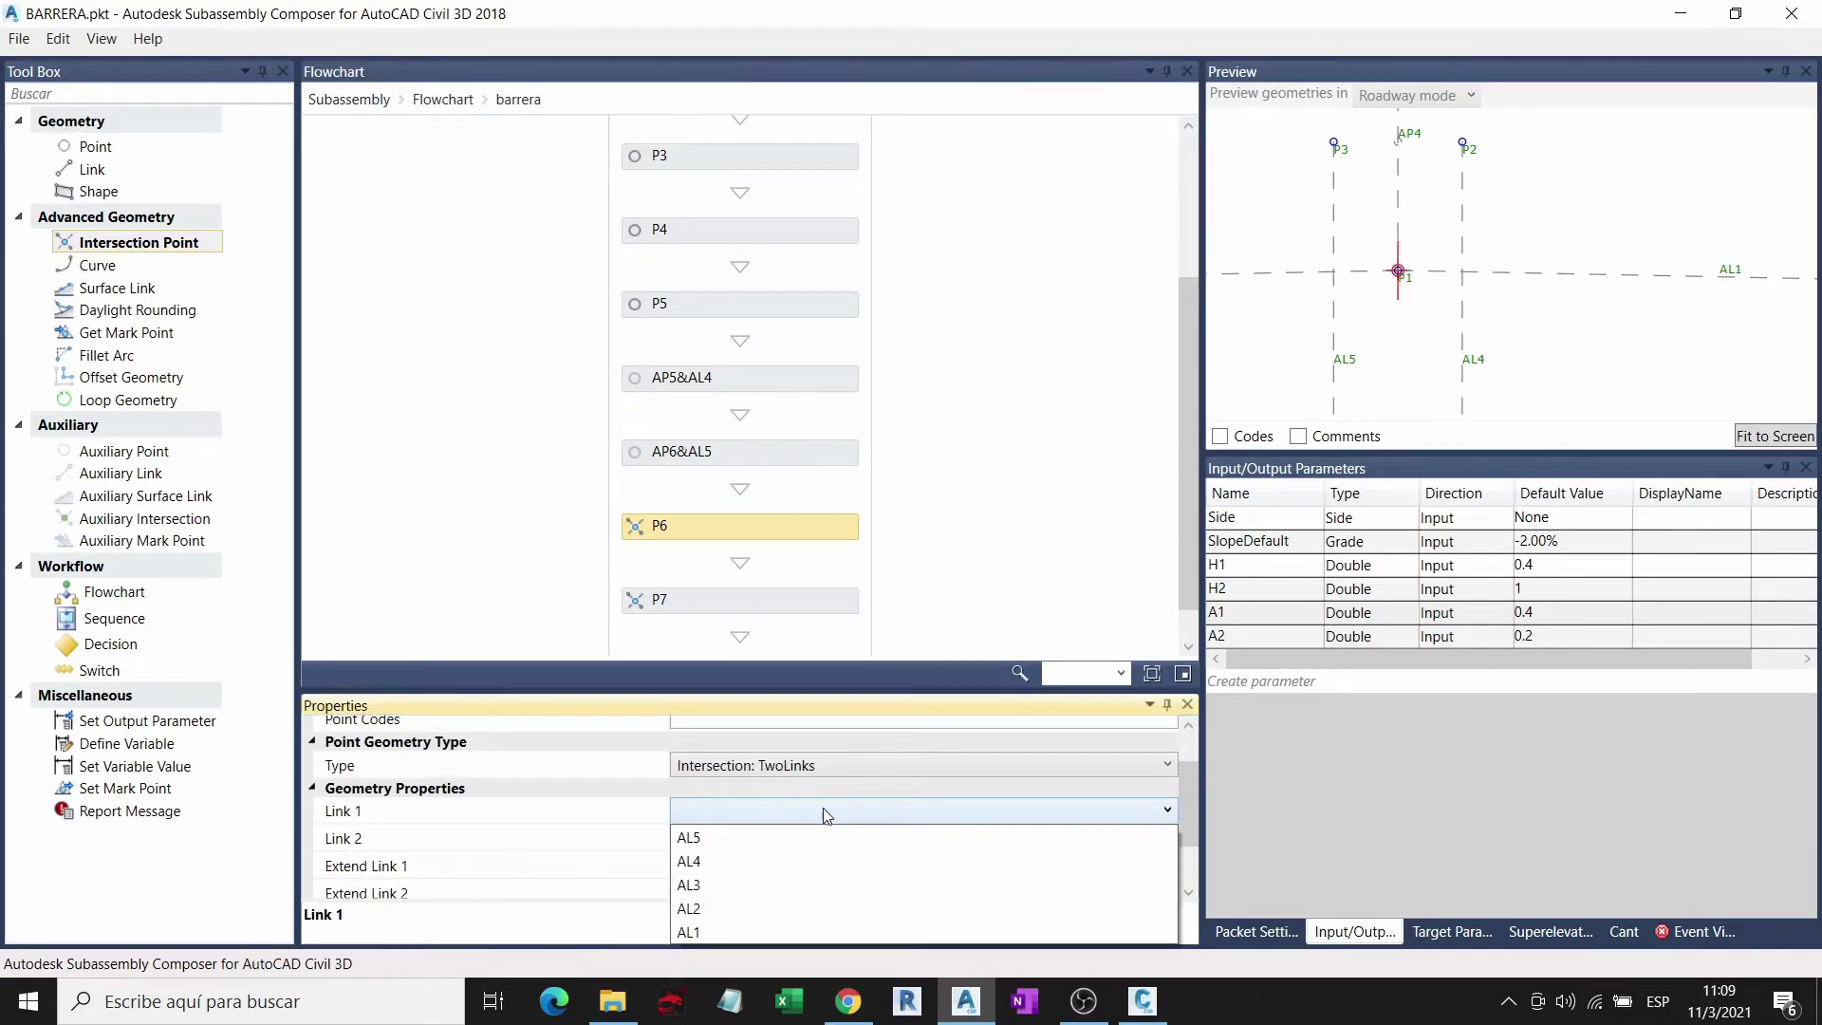
pyautogui.click(708, 931)
pyautogui.click(737, 836)
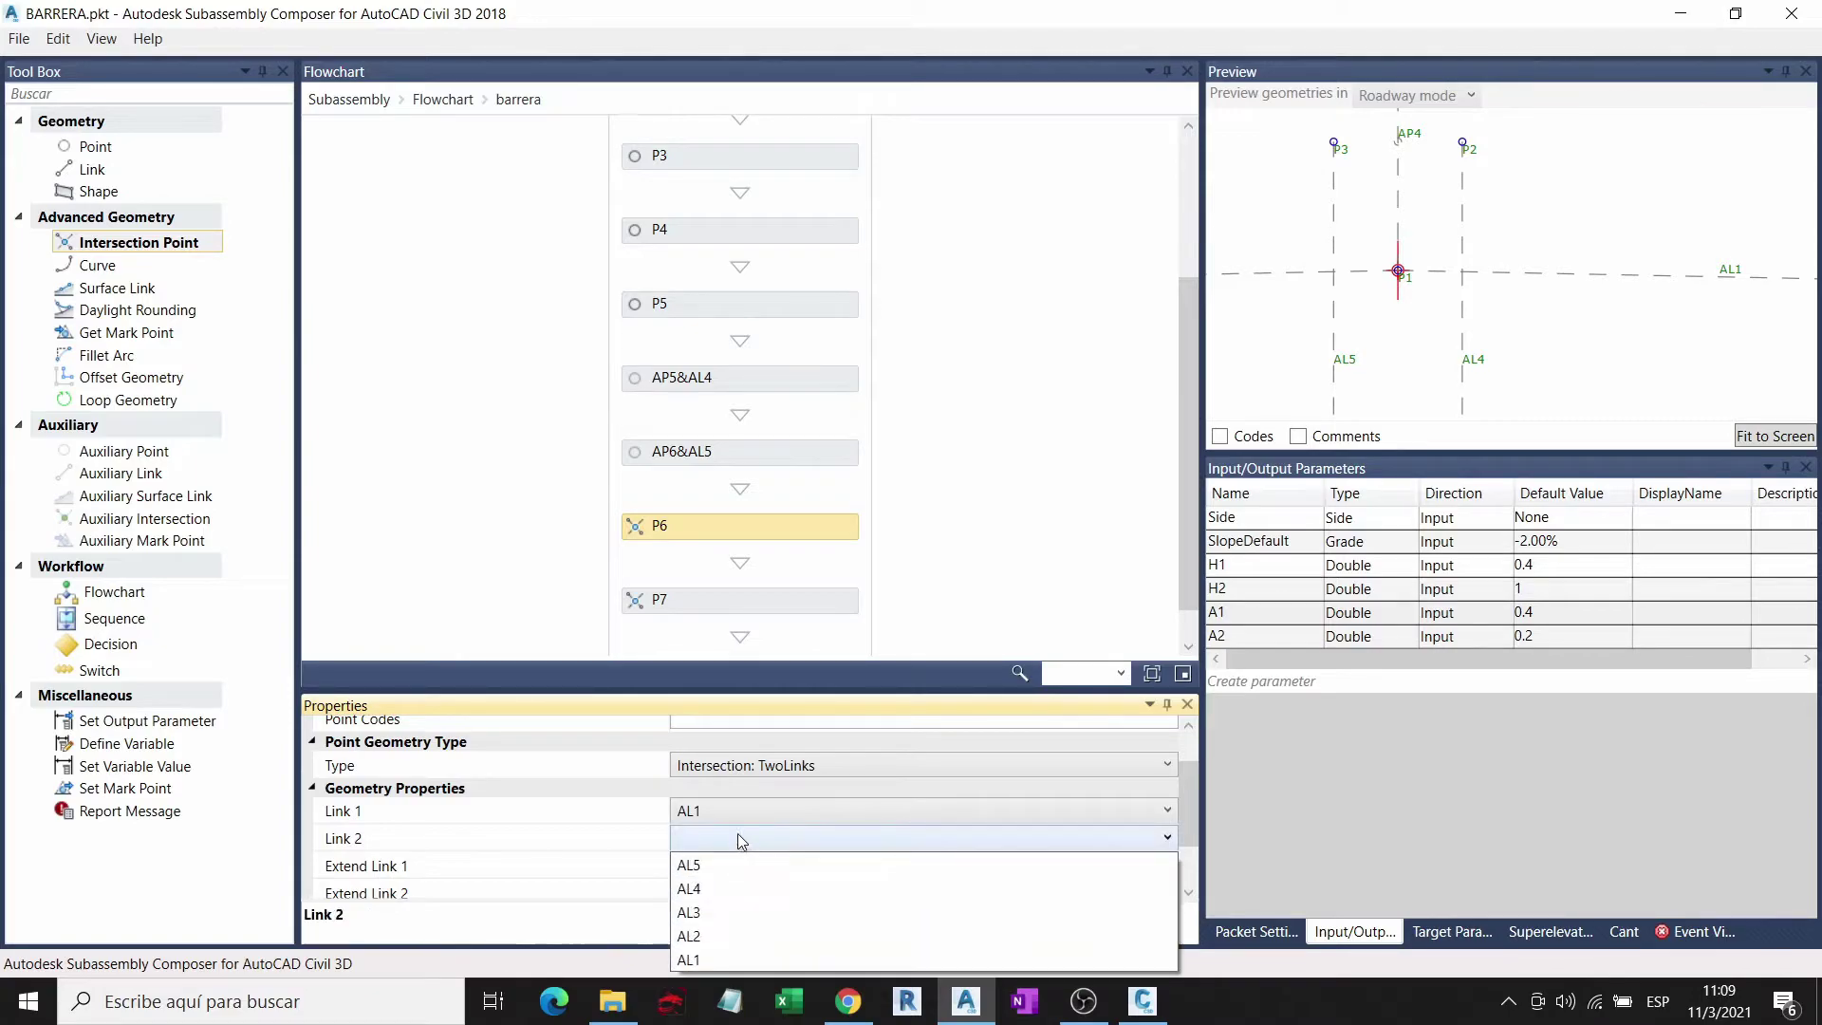
pyautogui.click(707, 888)
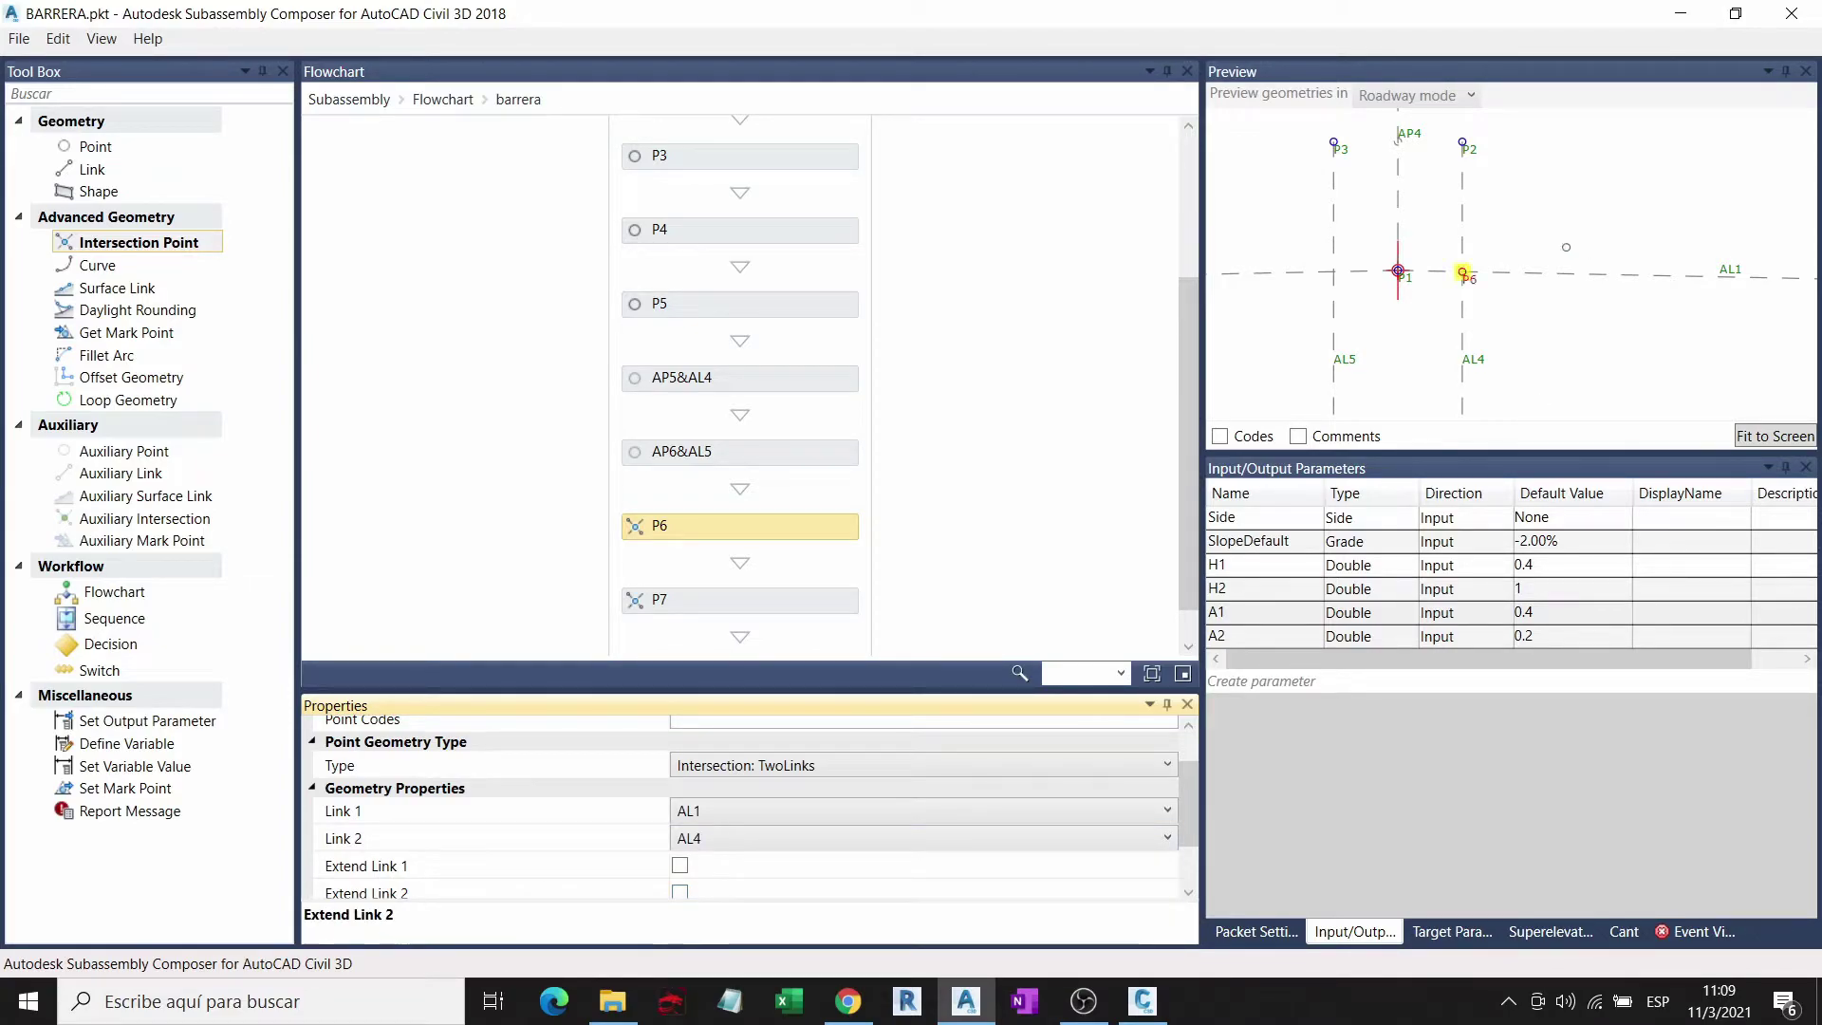
# Step: Define P7 as the intersection of AL2 and AL5
pyautogui.click(777, 607)
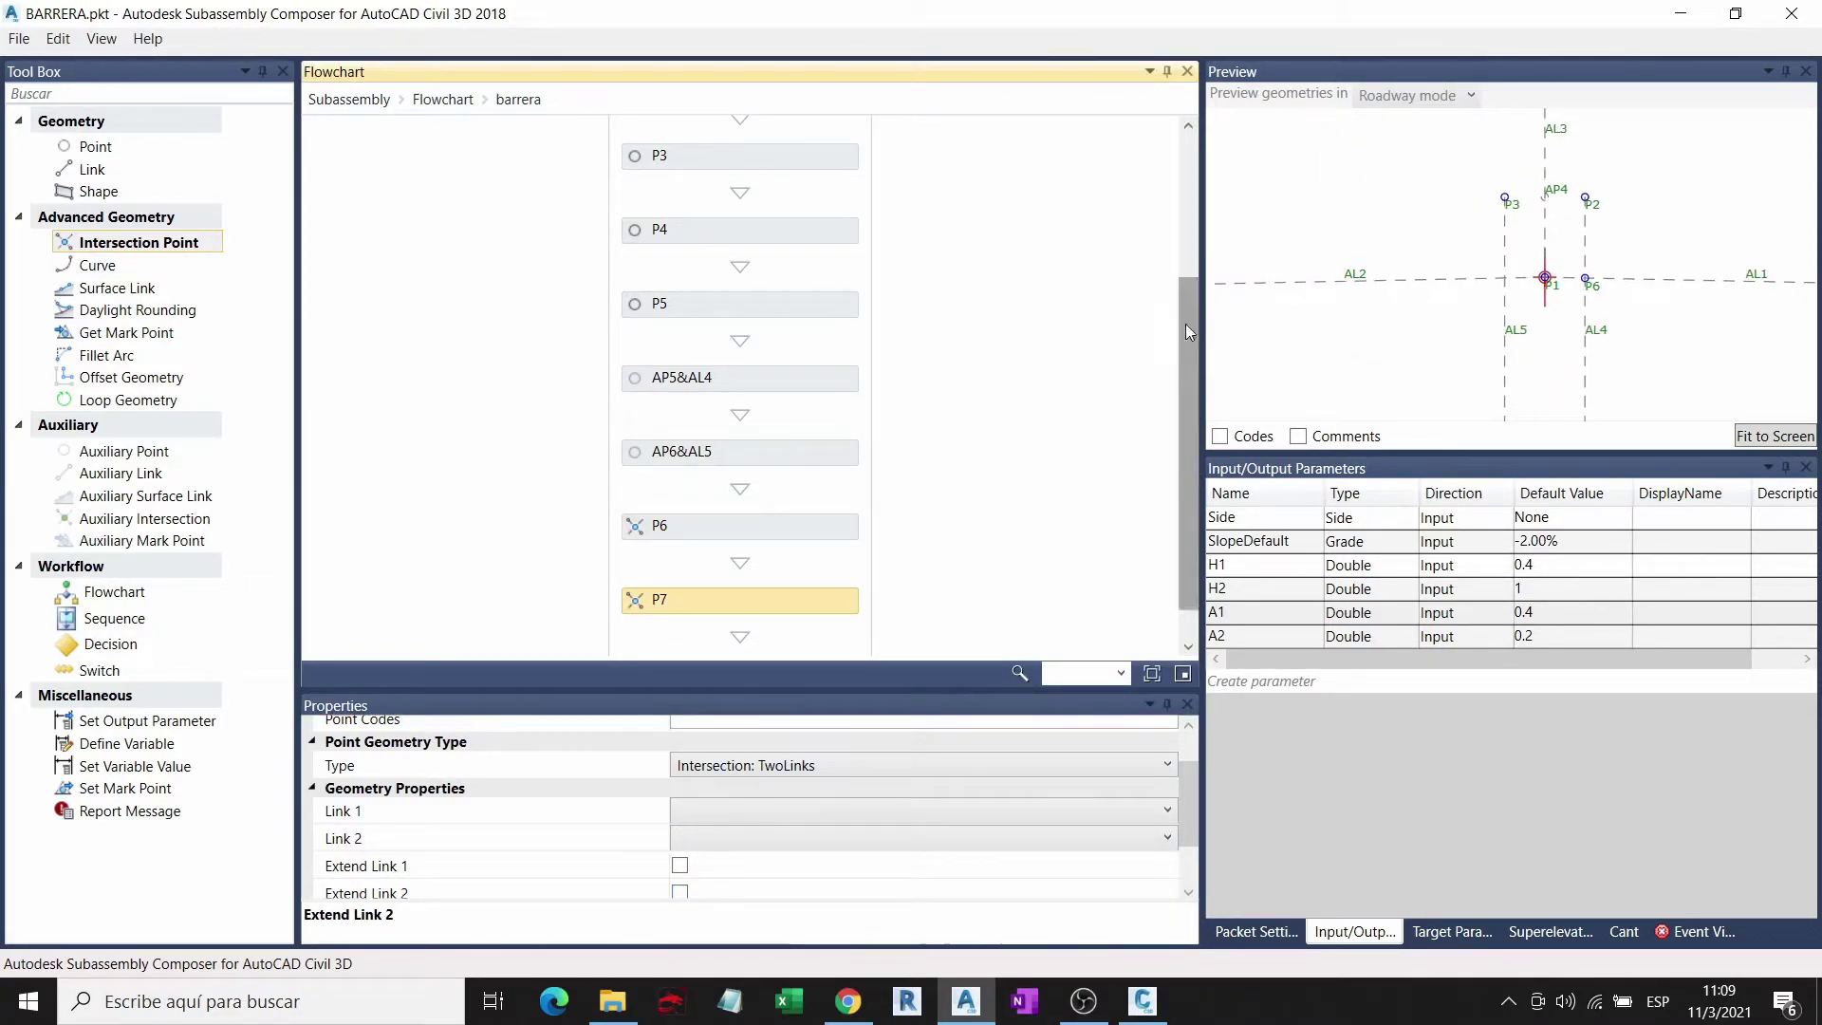
pyautogui.click(773, 810)
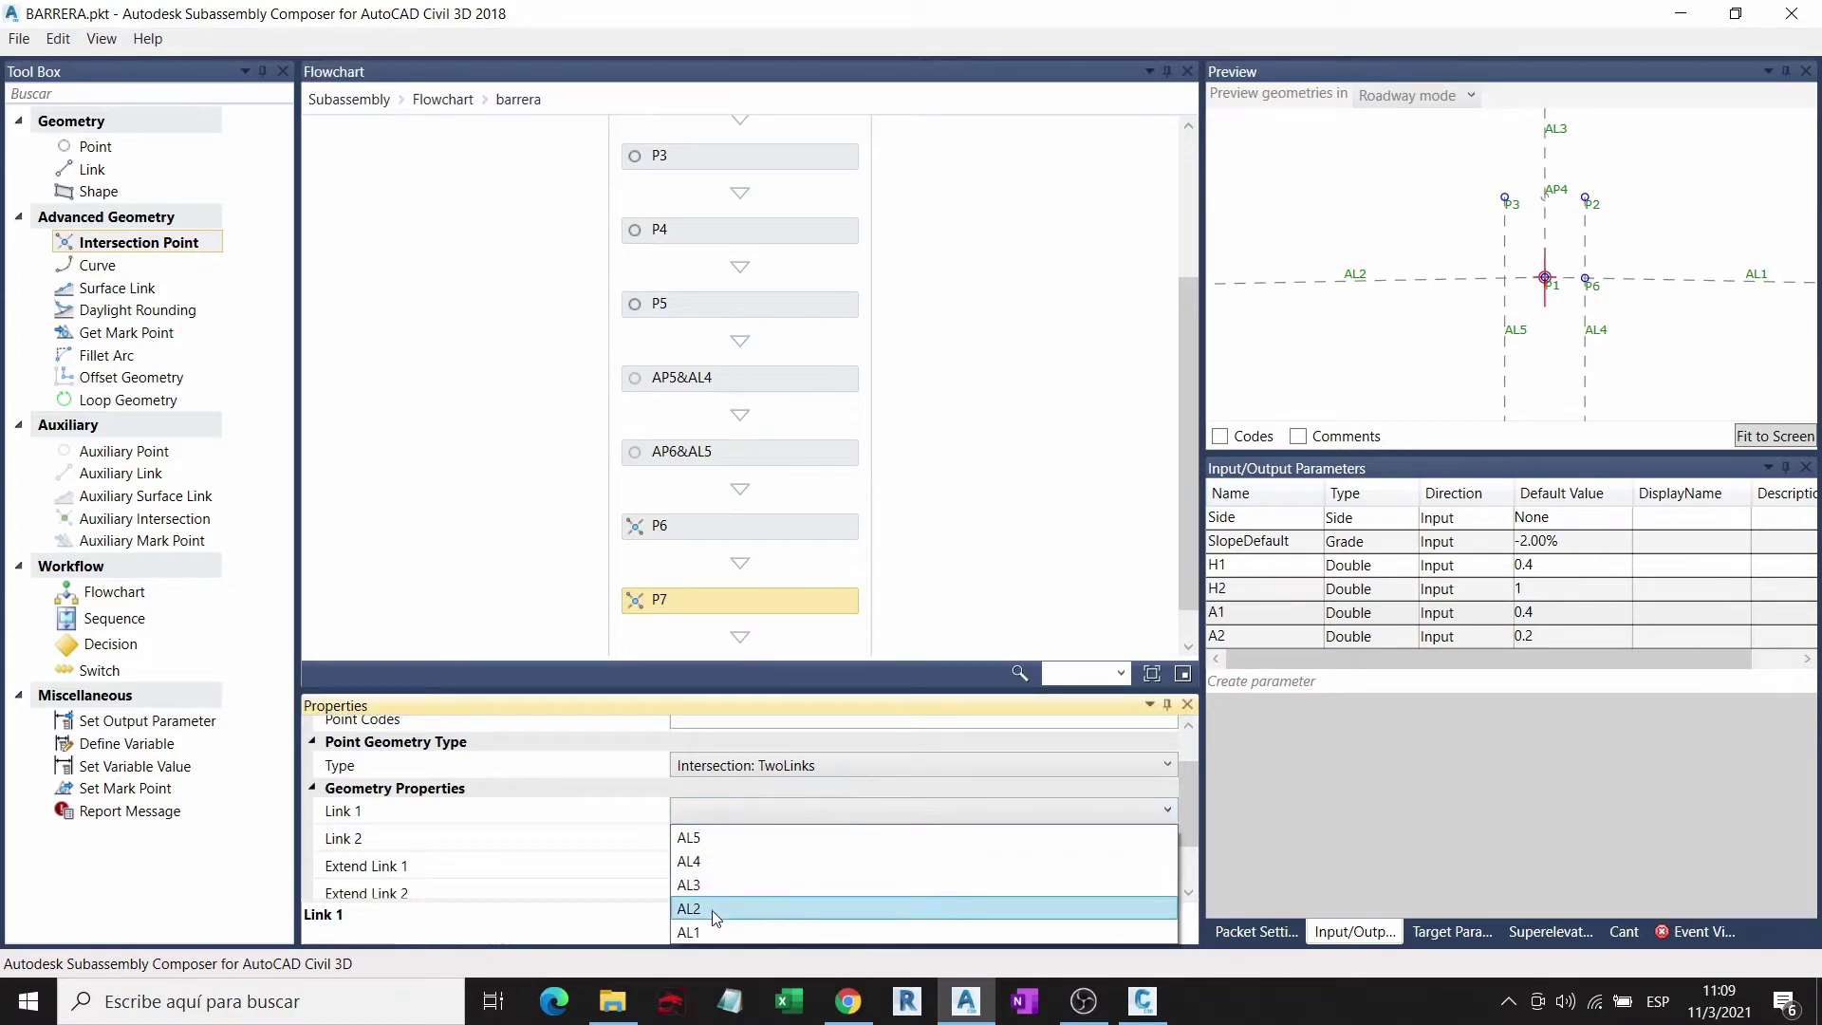
pyautogui.click(711, 909)
pyautogui.click(714, 838)
pyautogui.click(709, 863)
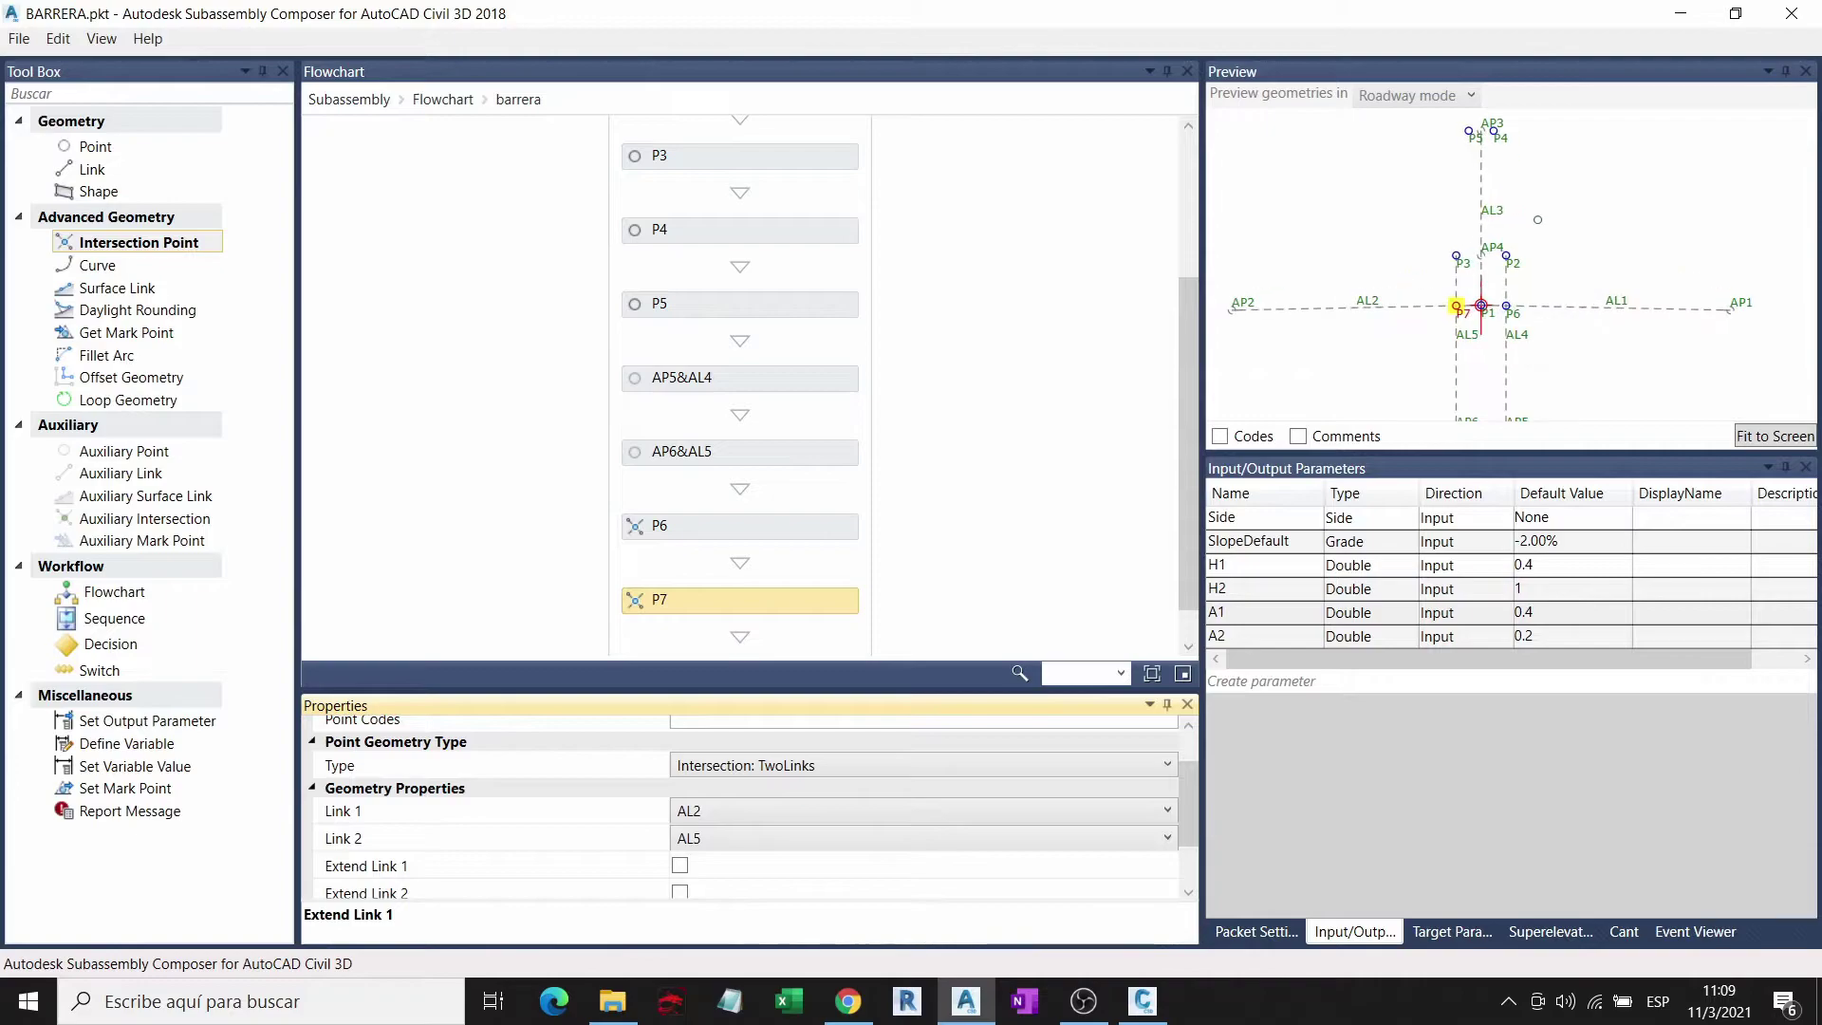
pyautogui.scroll(-1, 721, 327)
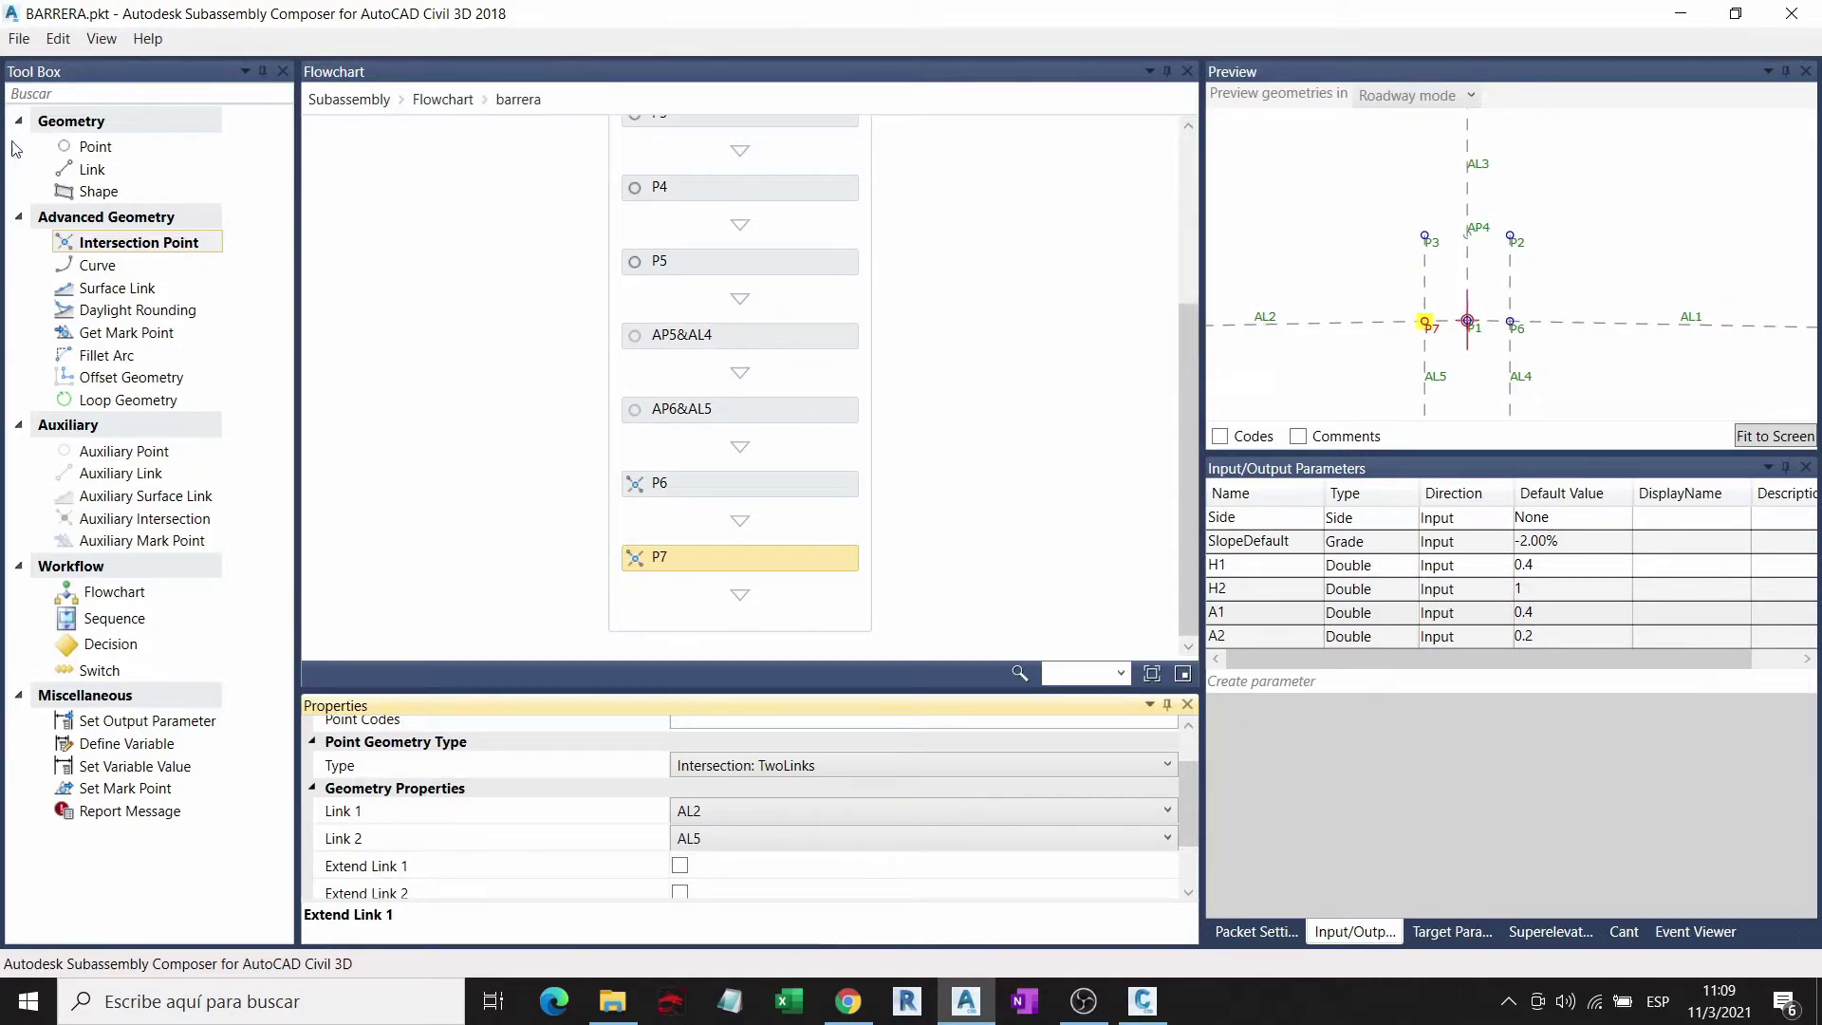
# Step: Add link L1 running from P5 to P4
pyautogui.moveTo(92, 169); pyautogui.dragTo(740, 593)
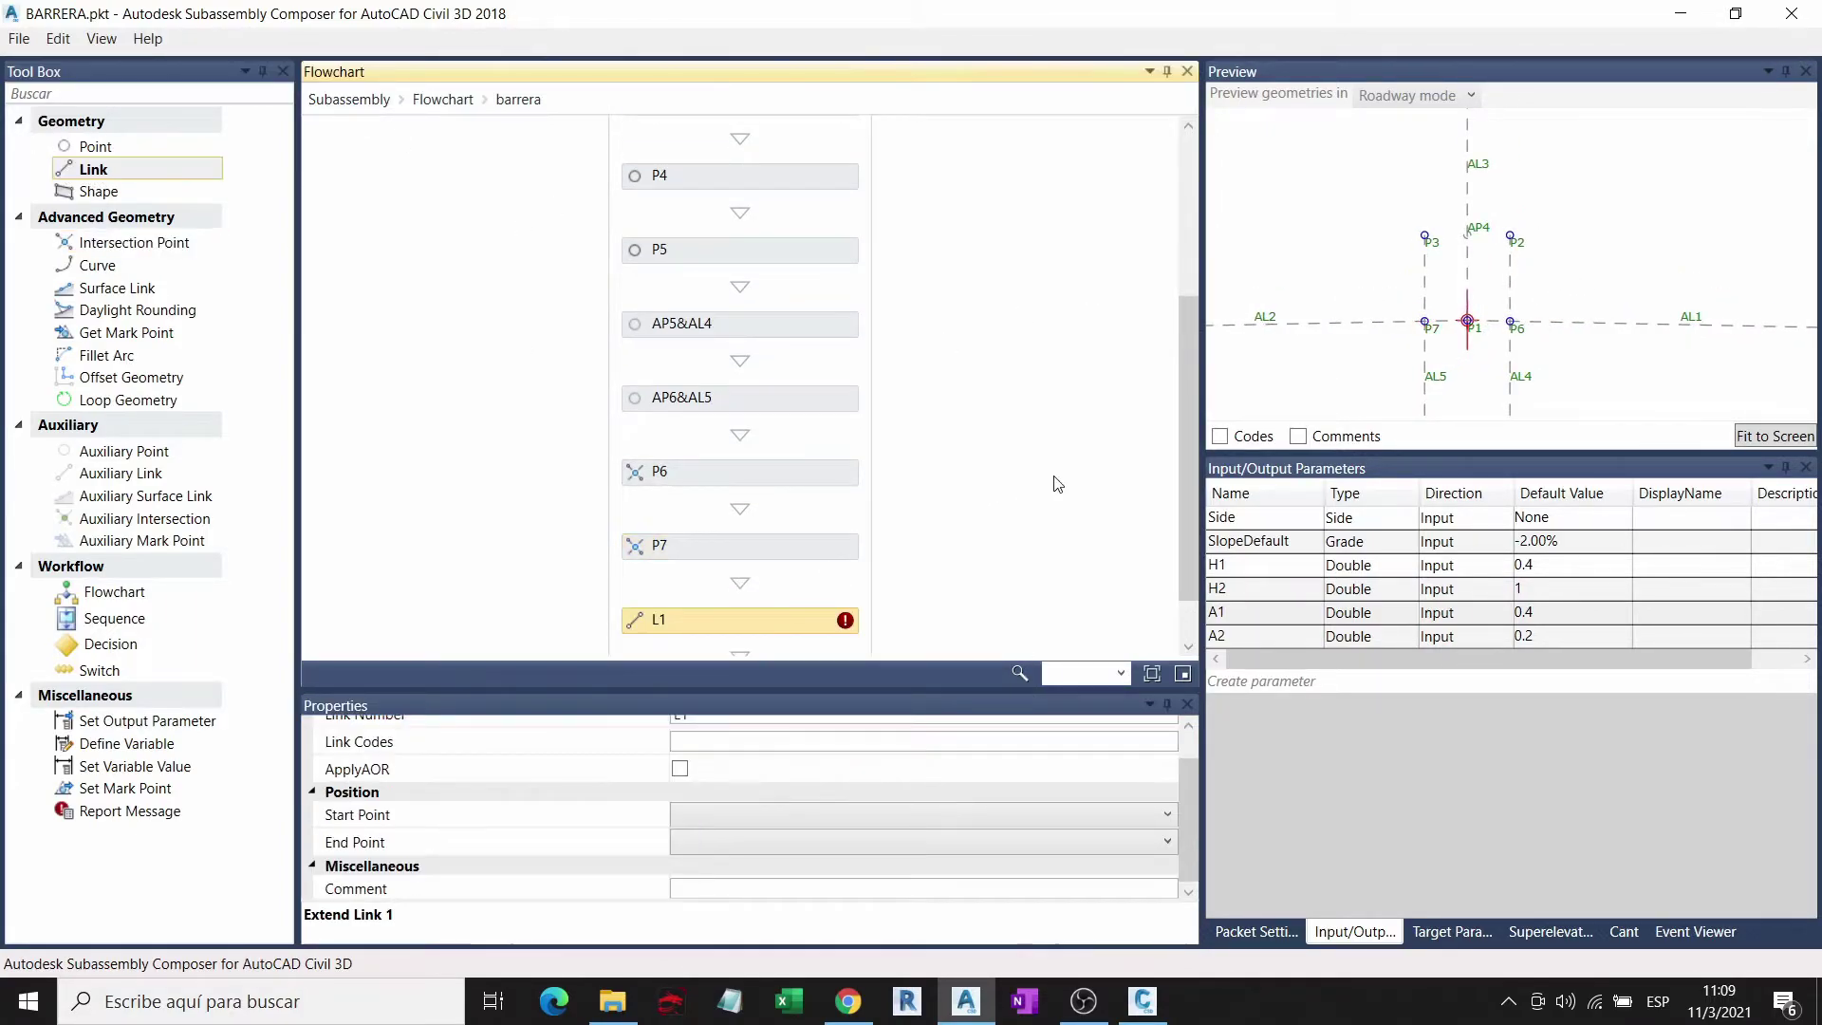
pyautogui.scroll(1, 1508, 316)
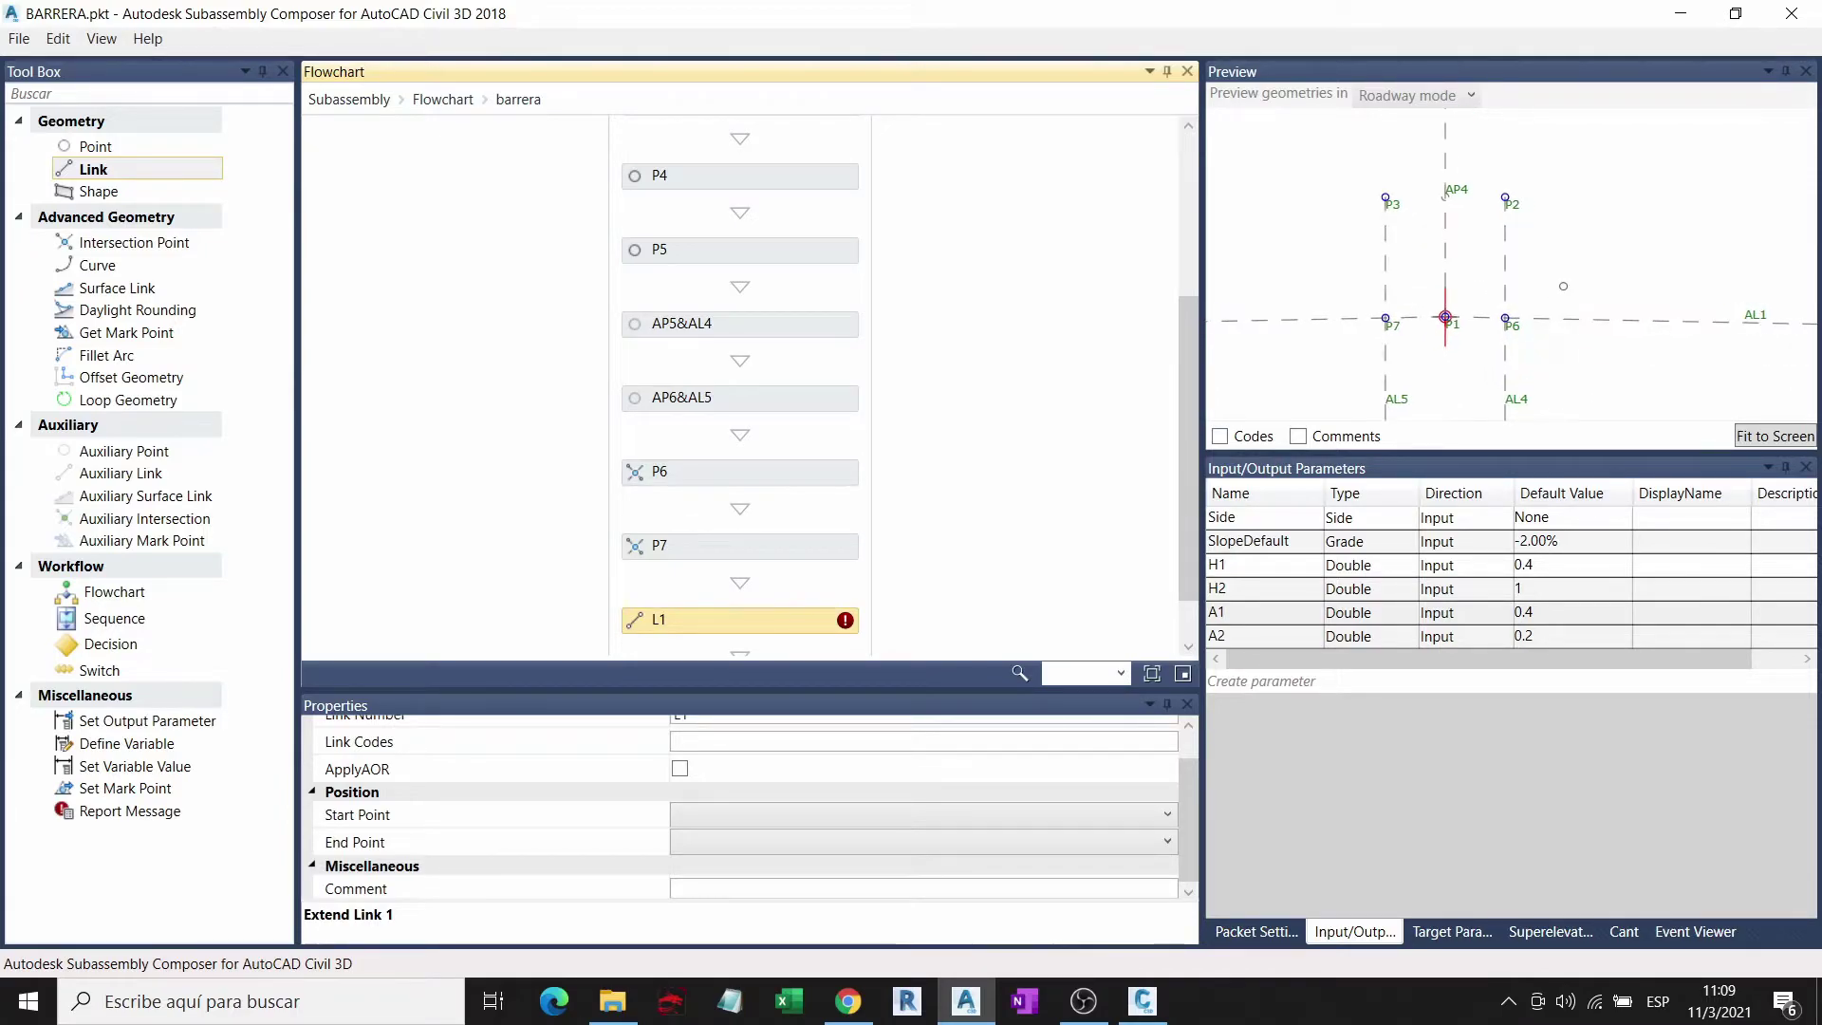
pyautogui.scroll(-2, 1424, 340)
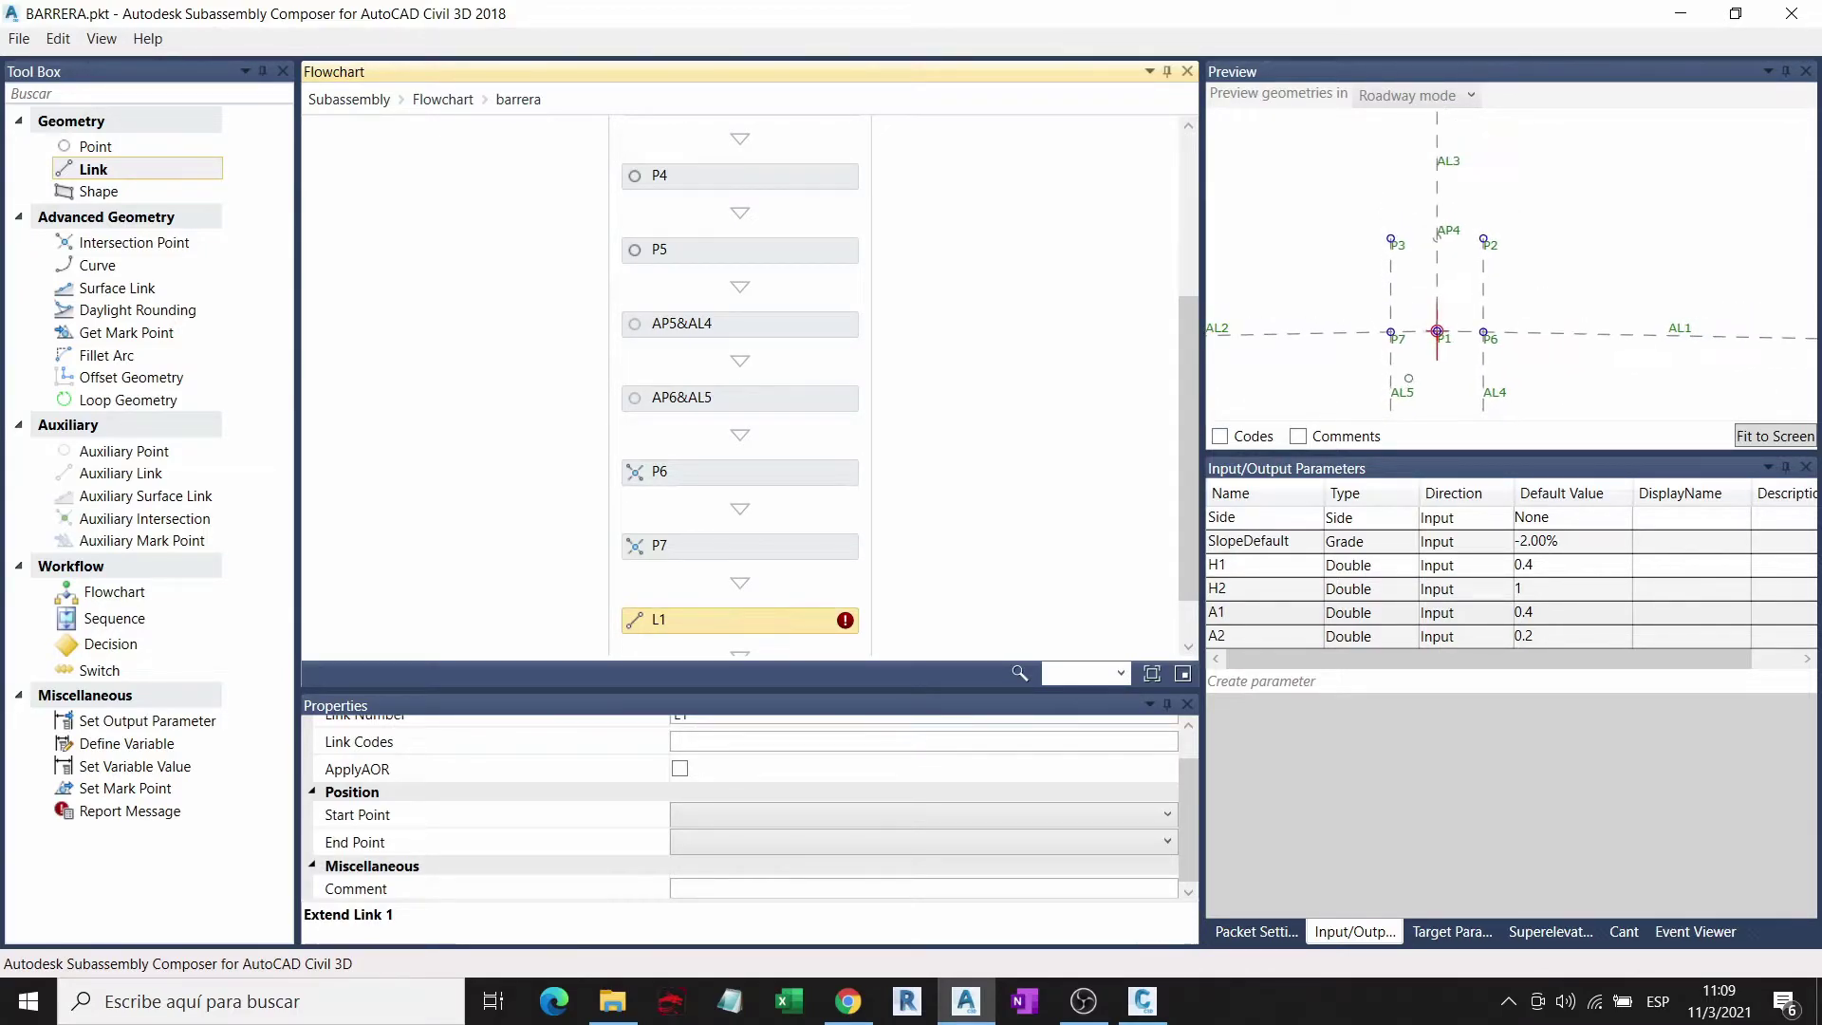
pyautogui.scroll(1, 1445, 126)
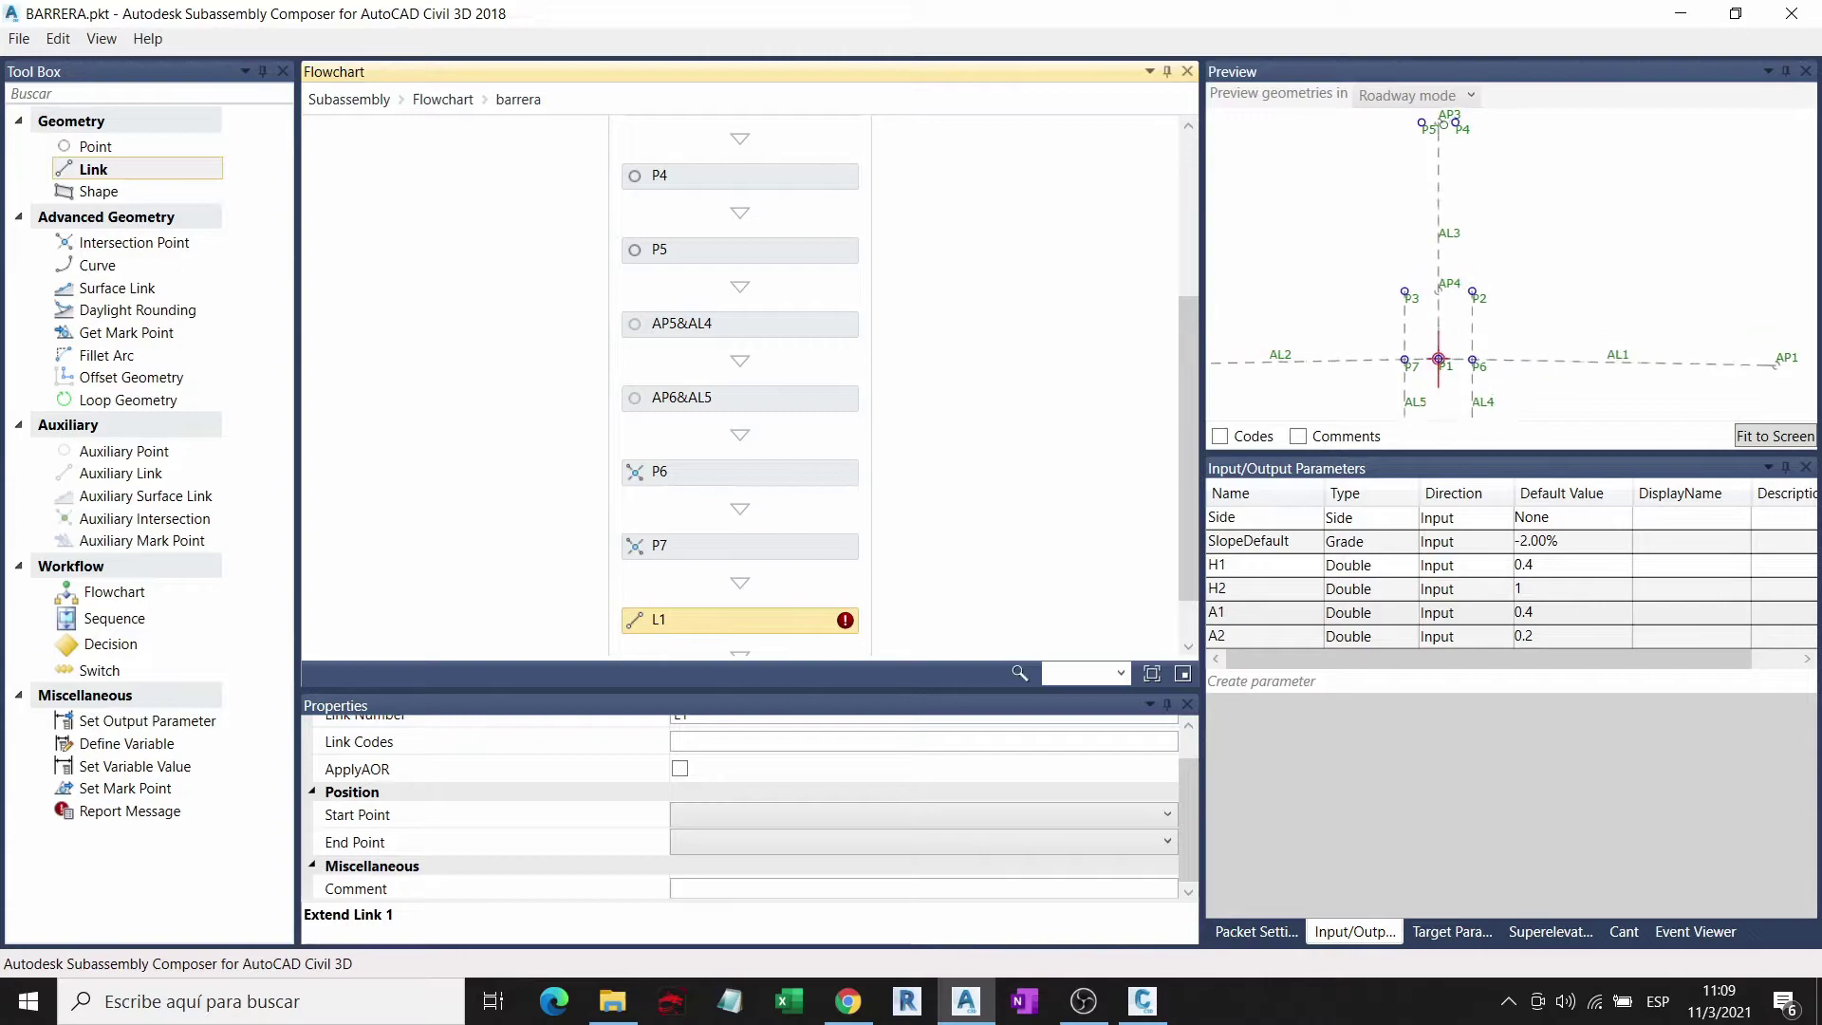
pyautogui.click(782, 816)
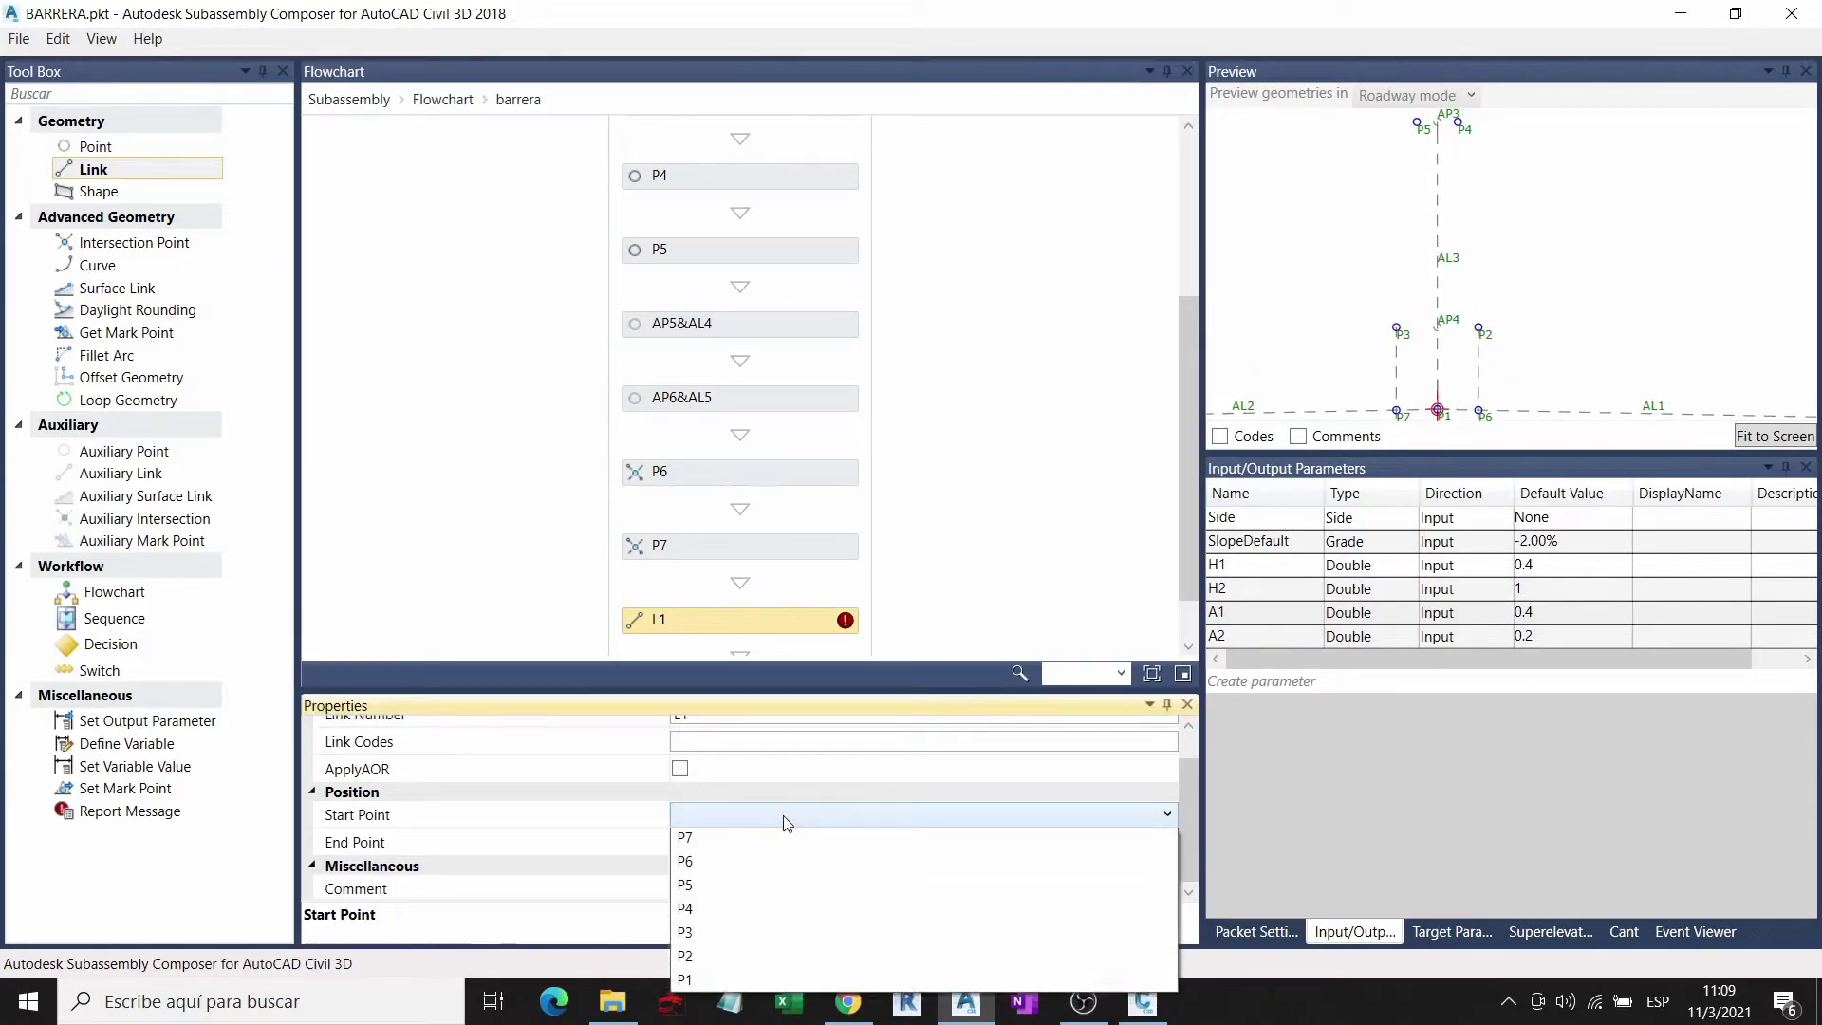
pyautogui.click(706, 888)
pyautogui.click(725, 841)
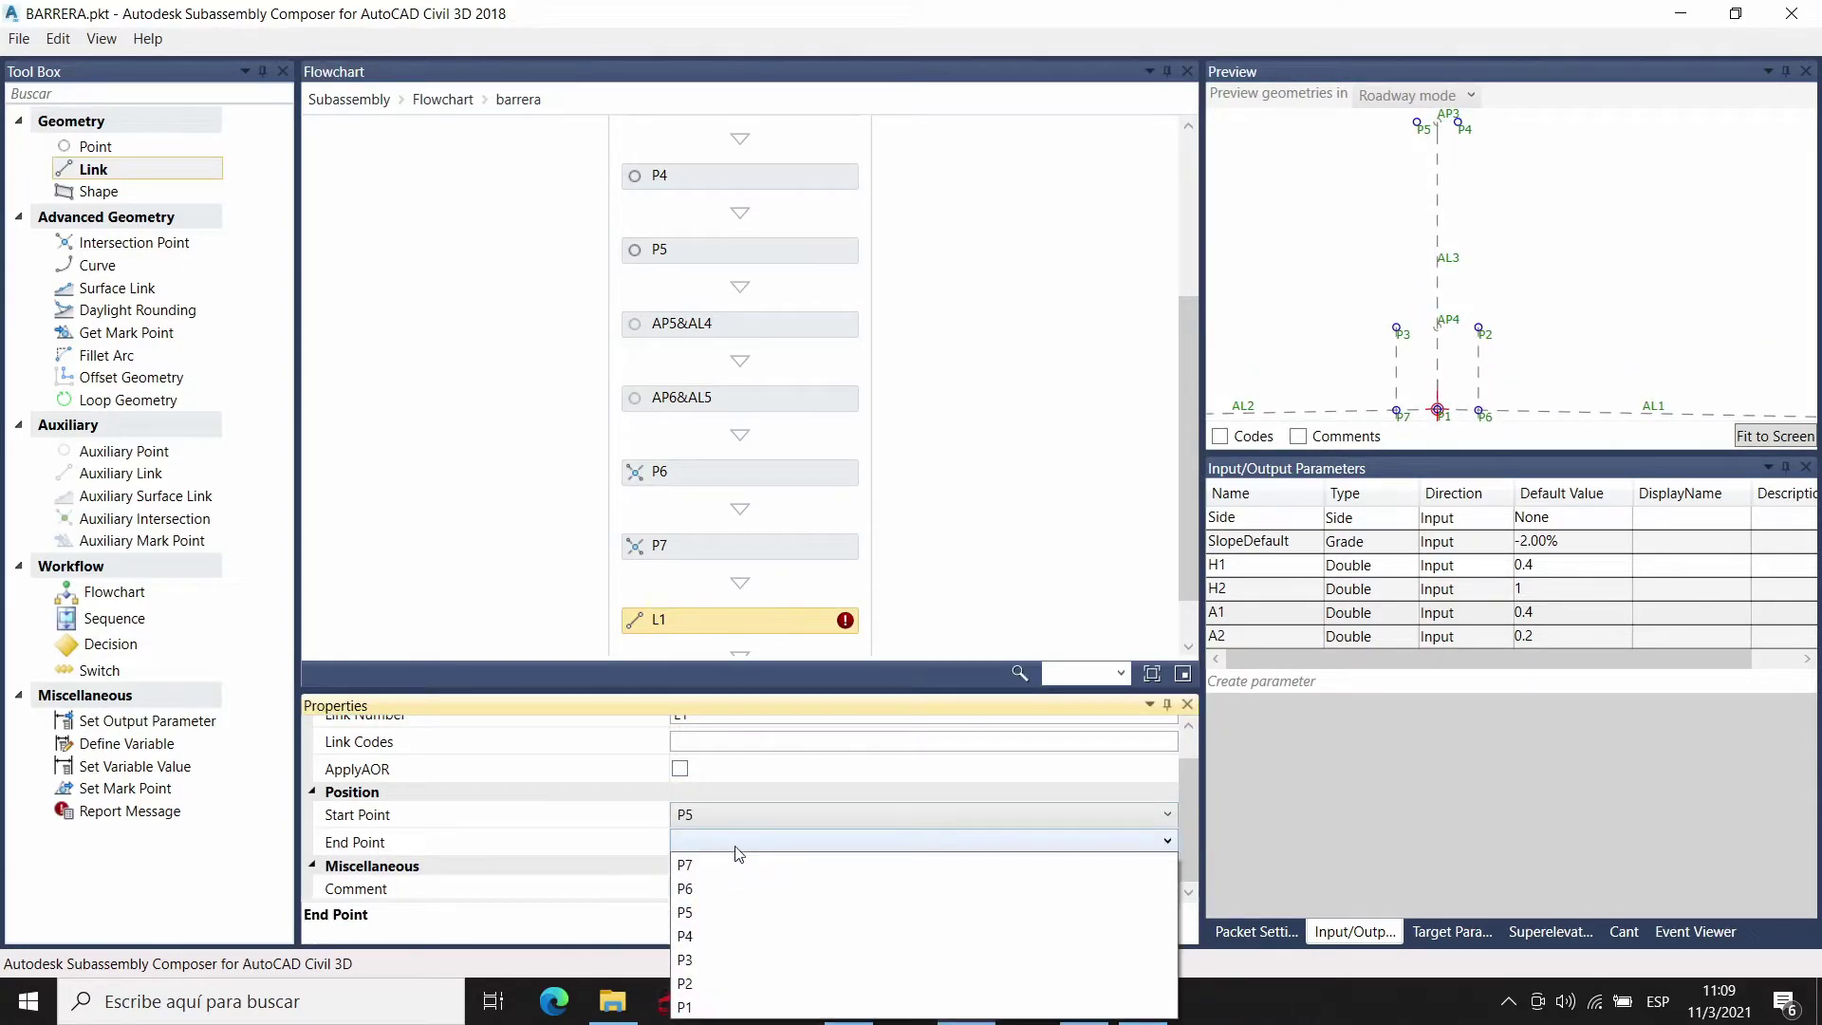
pyautogui.click(707, 937)
pyautogui.scroll(-1, 1048, 379)
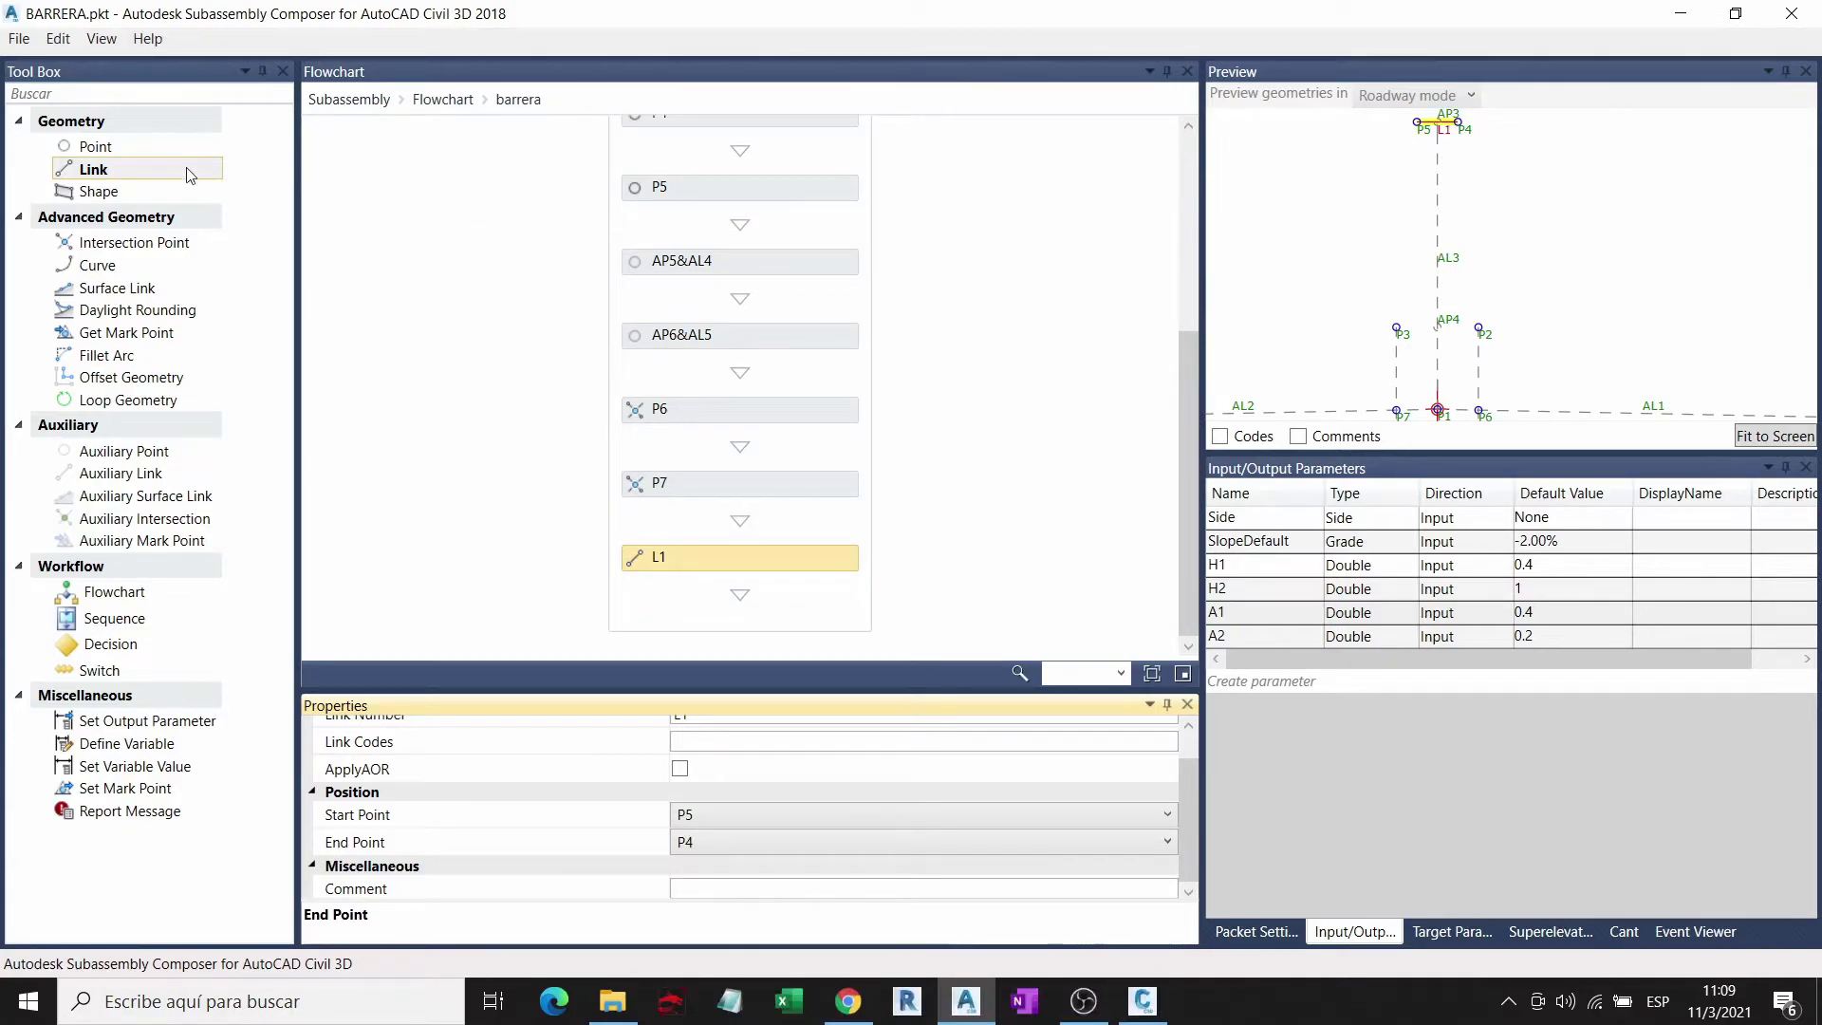
# Step: Add link L2 running from P4 to P2
pyautogui.moveTo(190, 176); pyautogui.dragTo(740, 593)
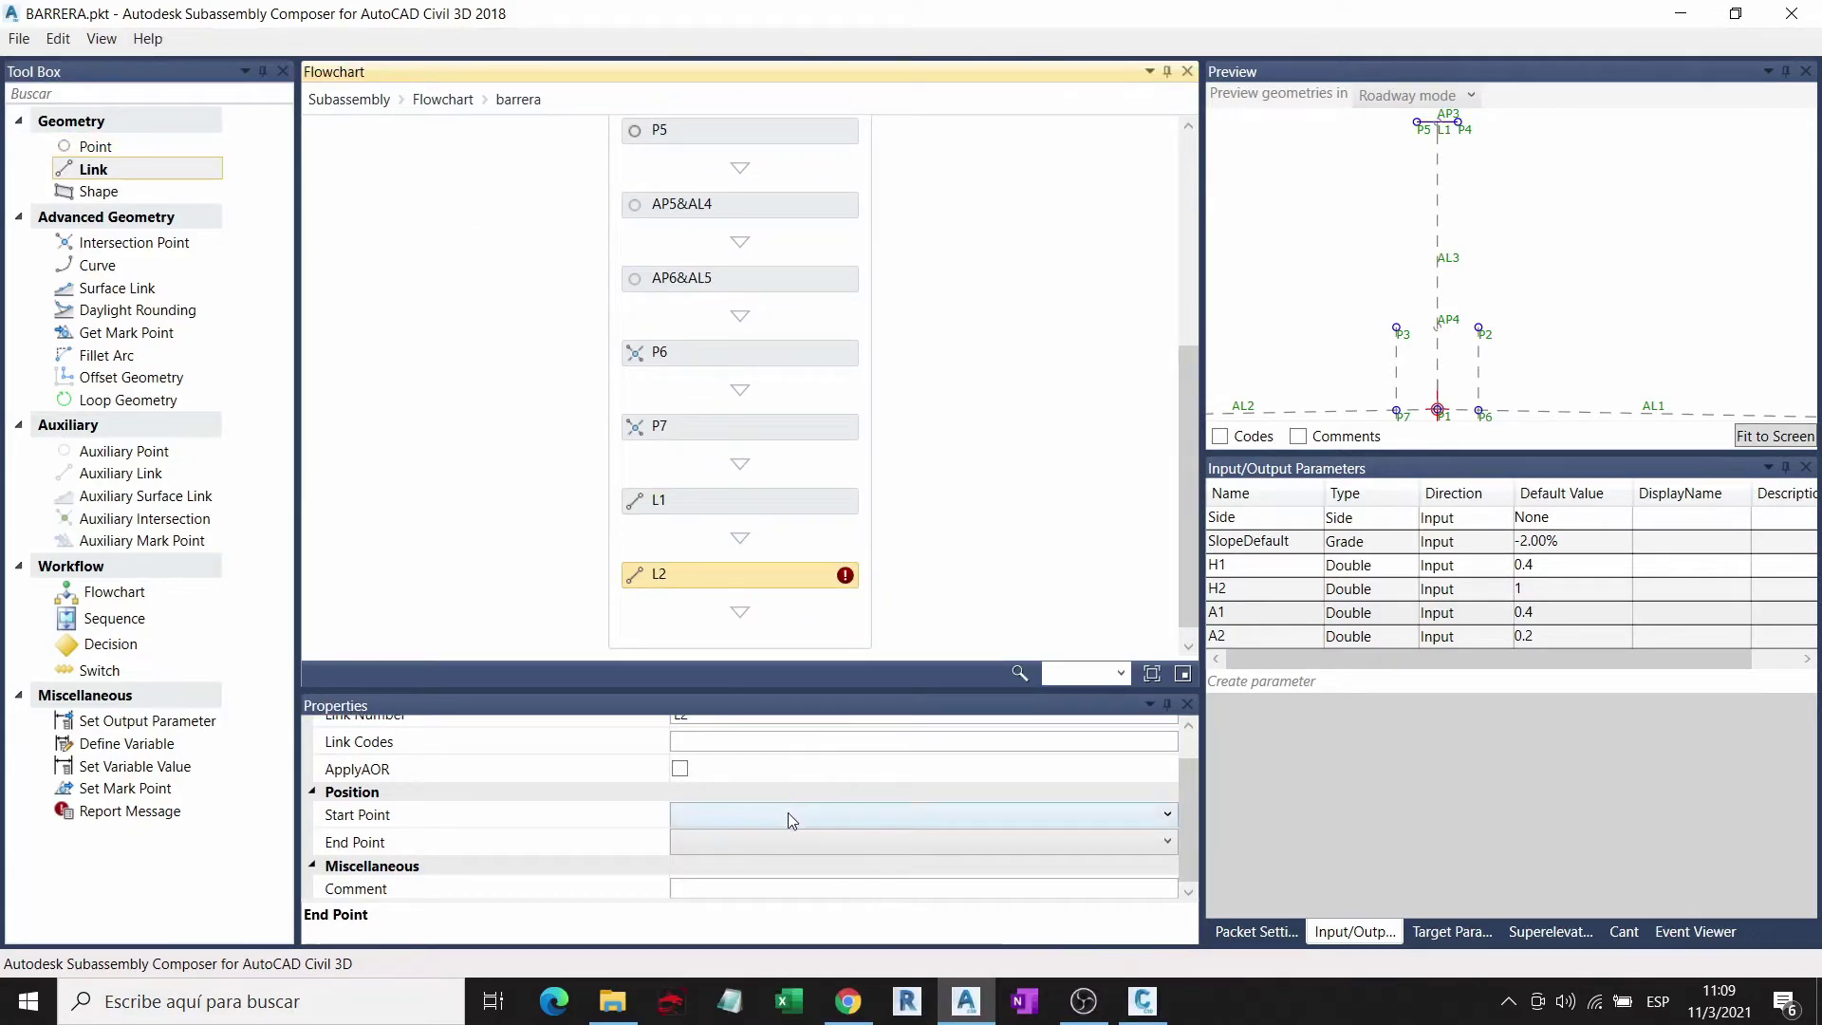
pyautogui.click(788, 812)
pyautogui.click(712, 912)
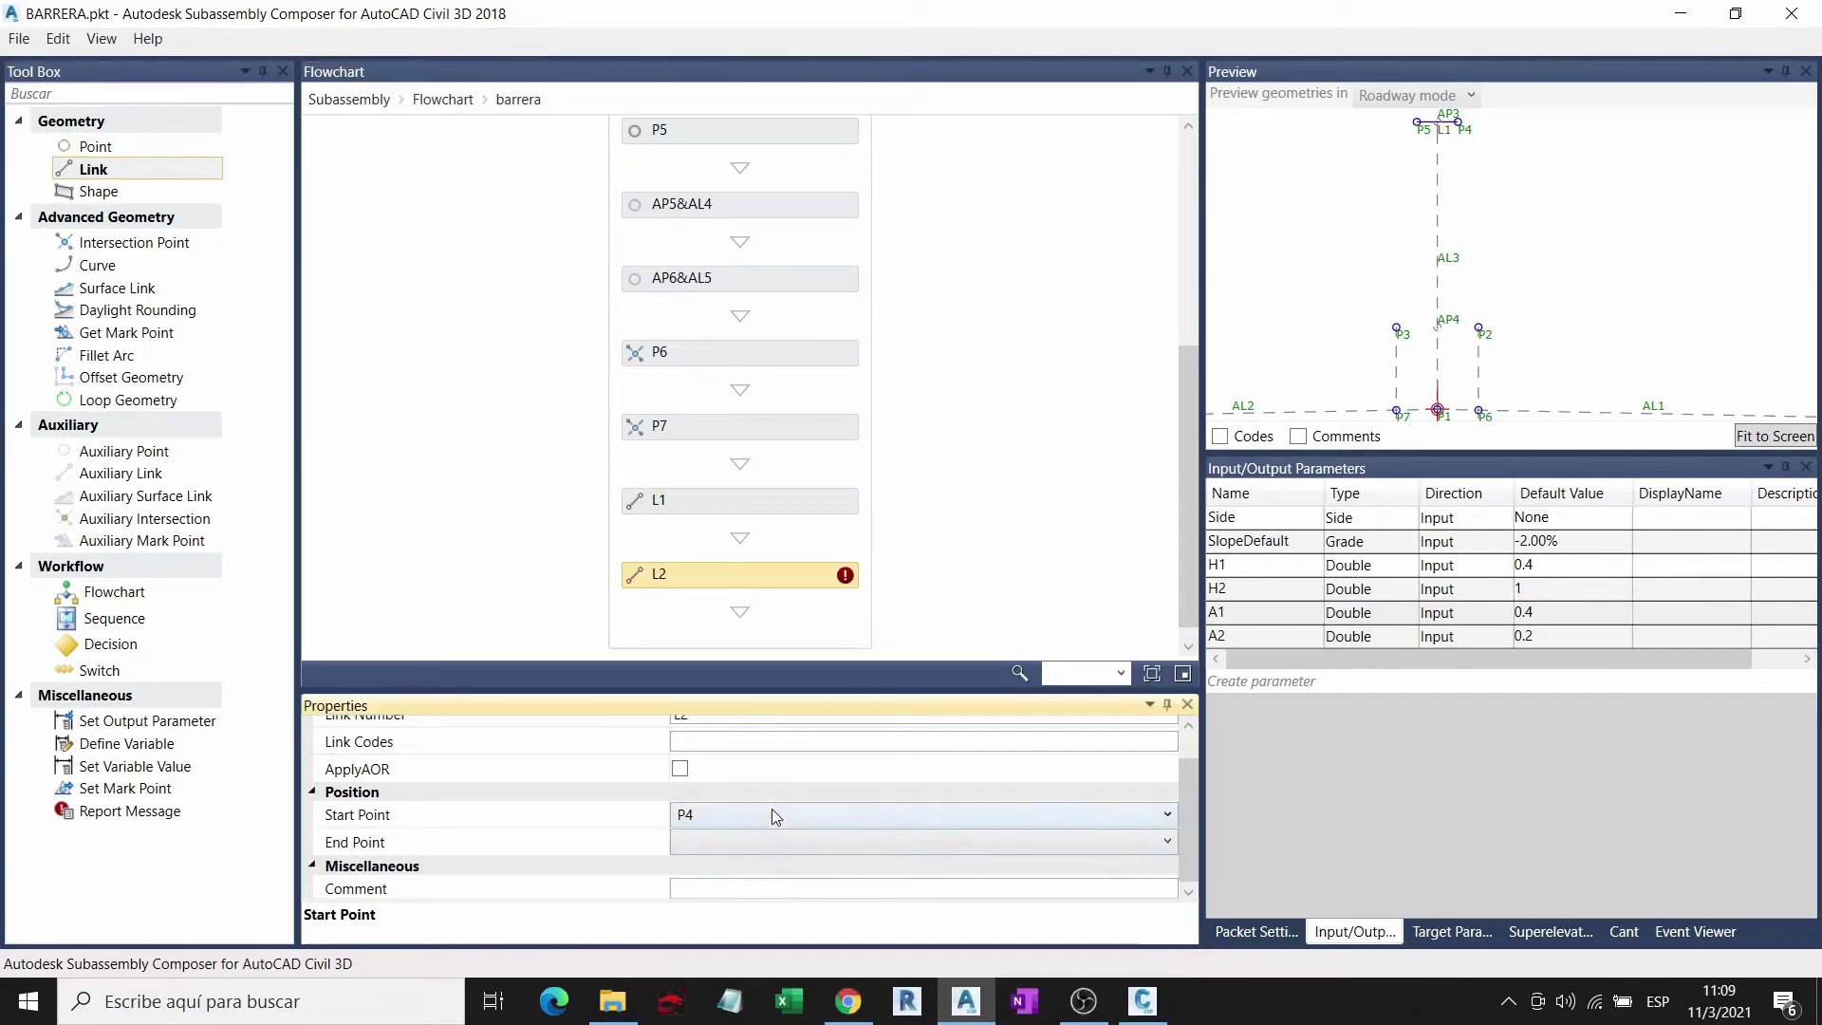
pyautogui.click(746, 851)
pyautogui.click(707, 983)
# Step: Add link L3 running from P2 to P6
pyautogui.moveTo(106, 172); pyautogui.dragTo(738, 616)
pyautogui.scroll(-1, 1081, 294)
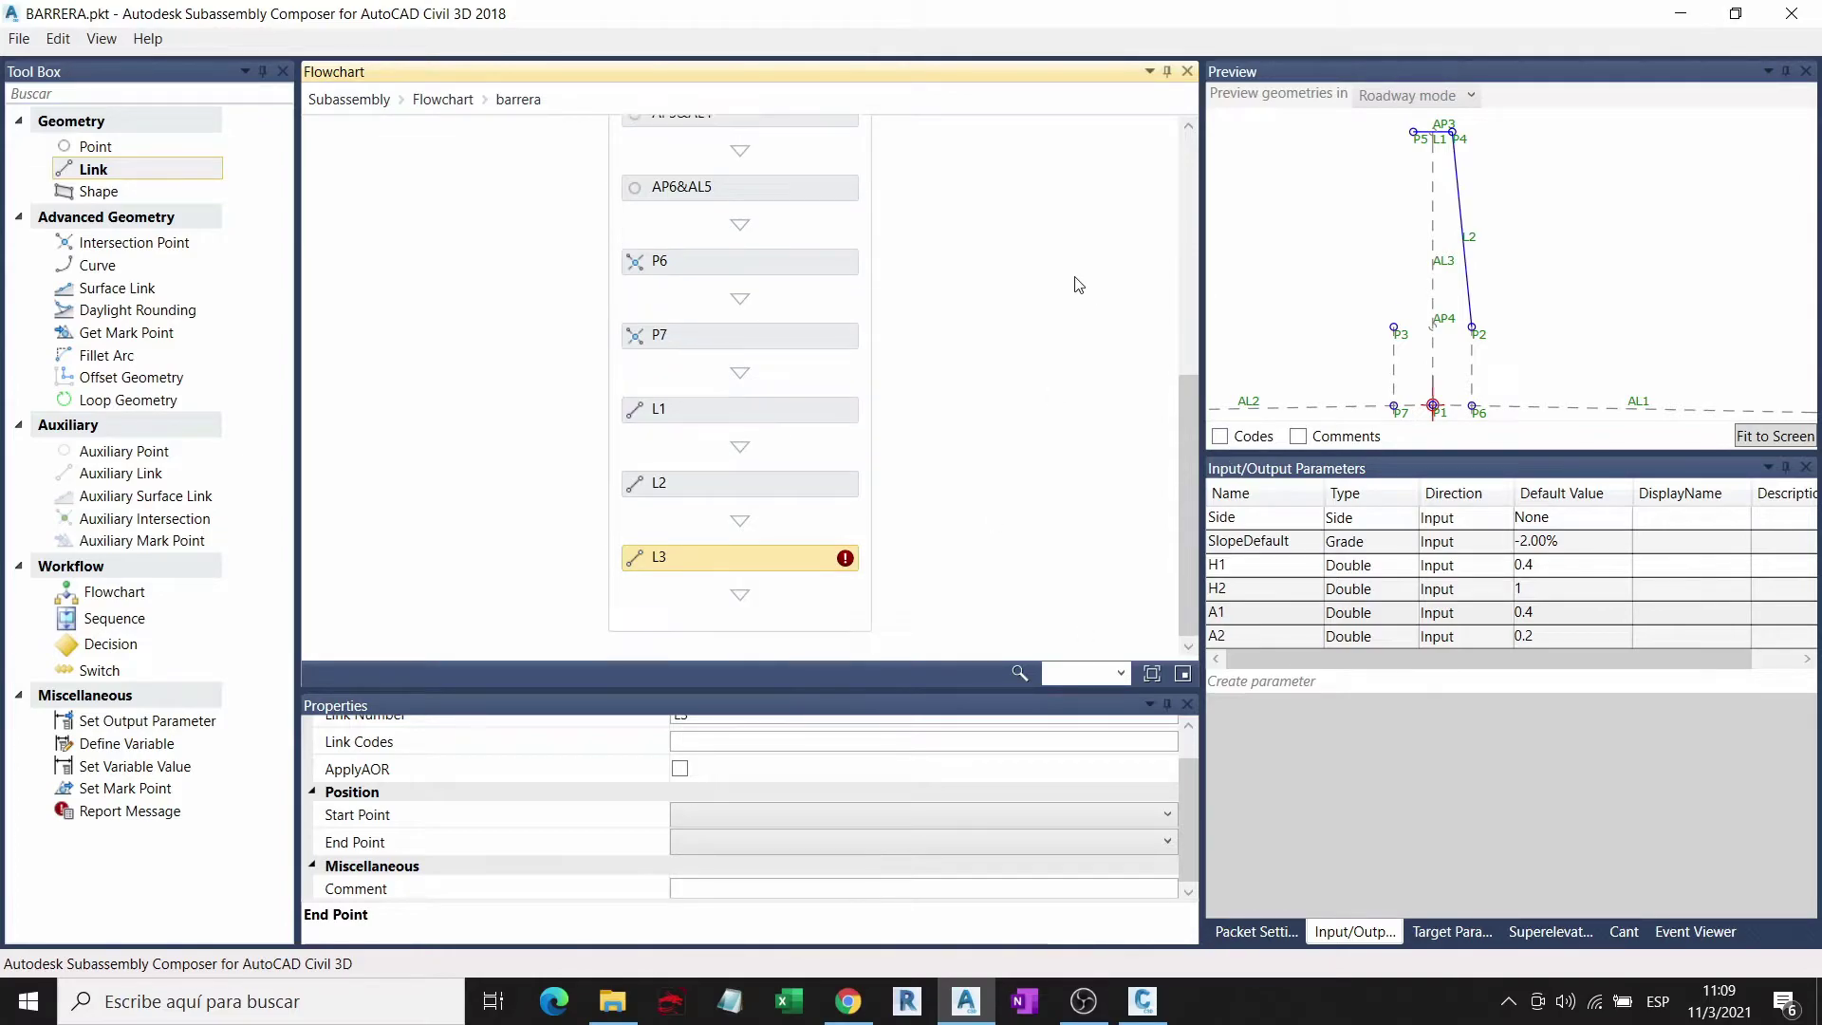
pyautogui.click(750, 813)
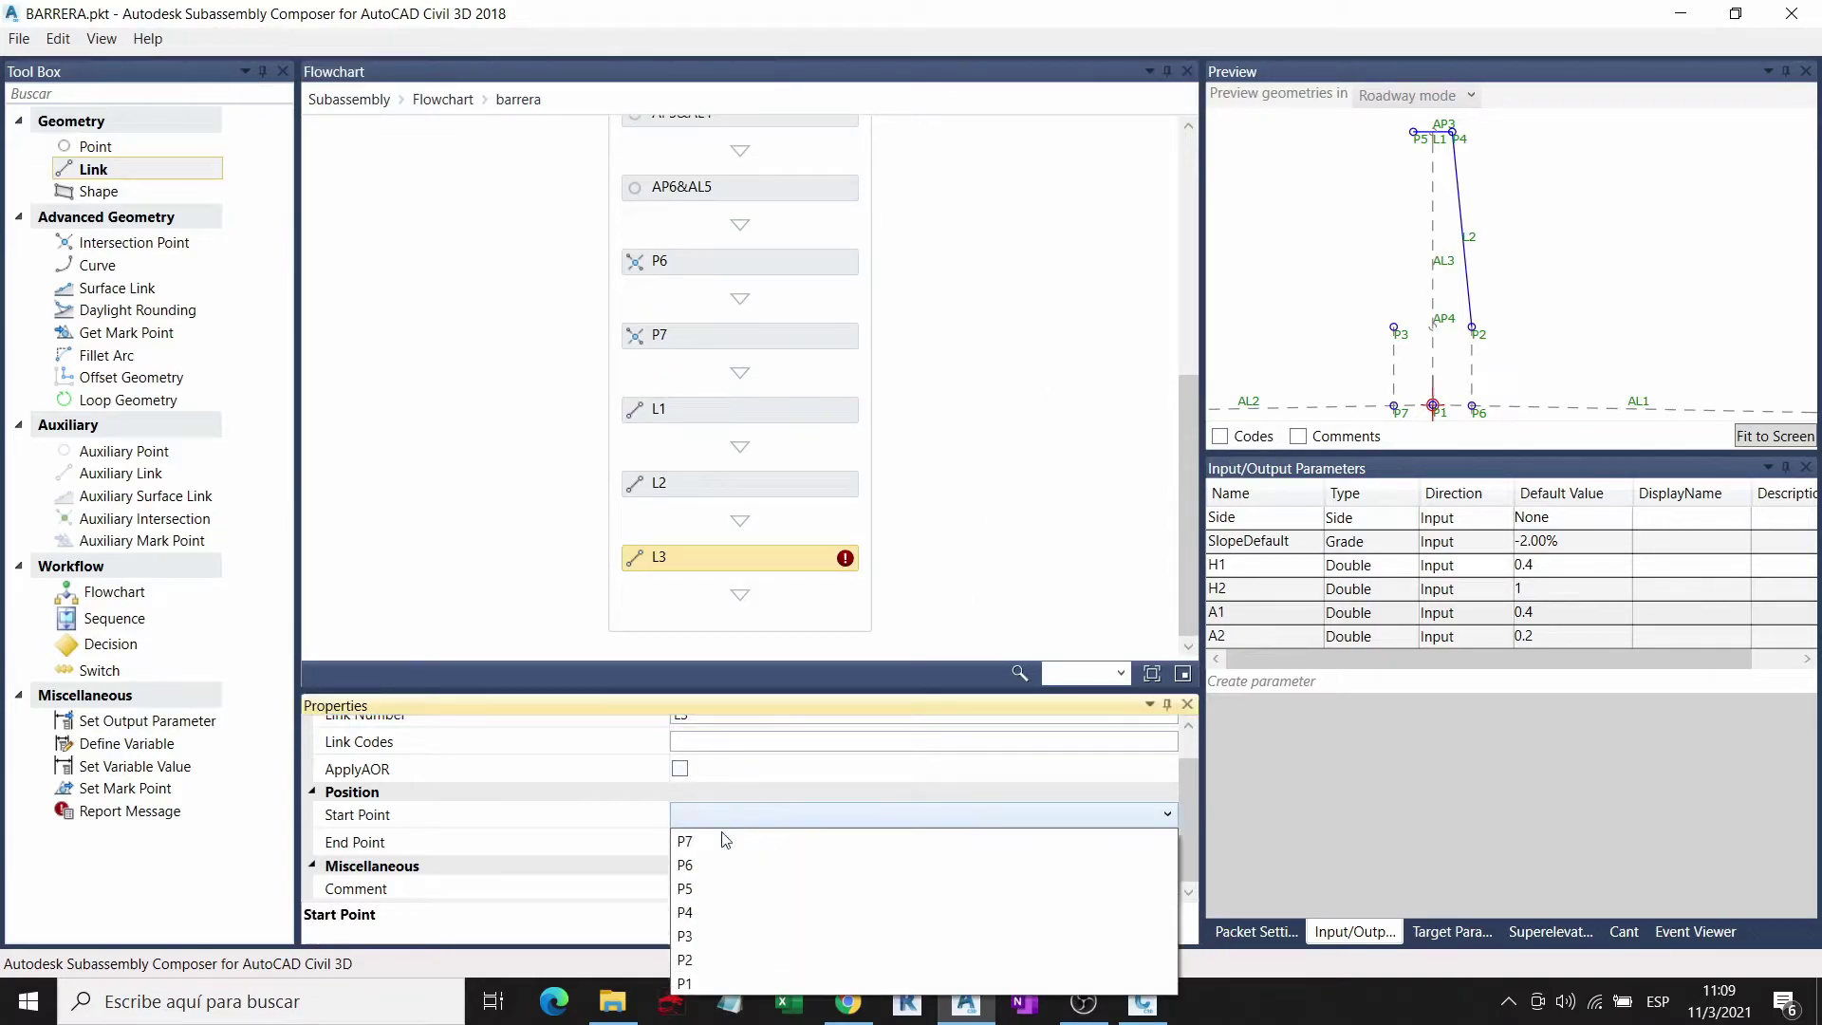
pyautogui.click(702, 958)
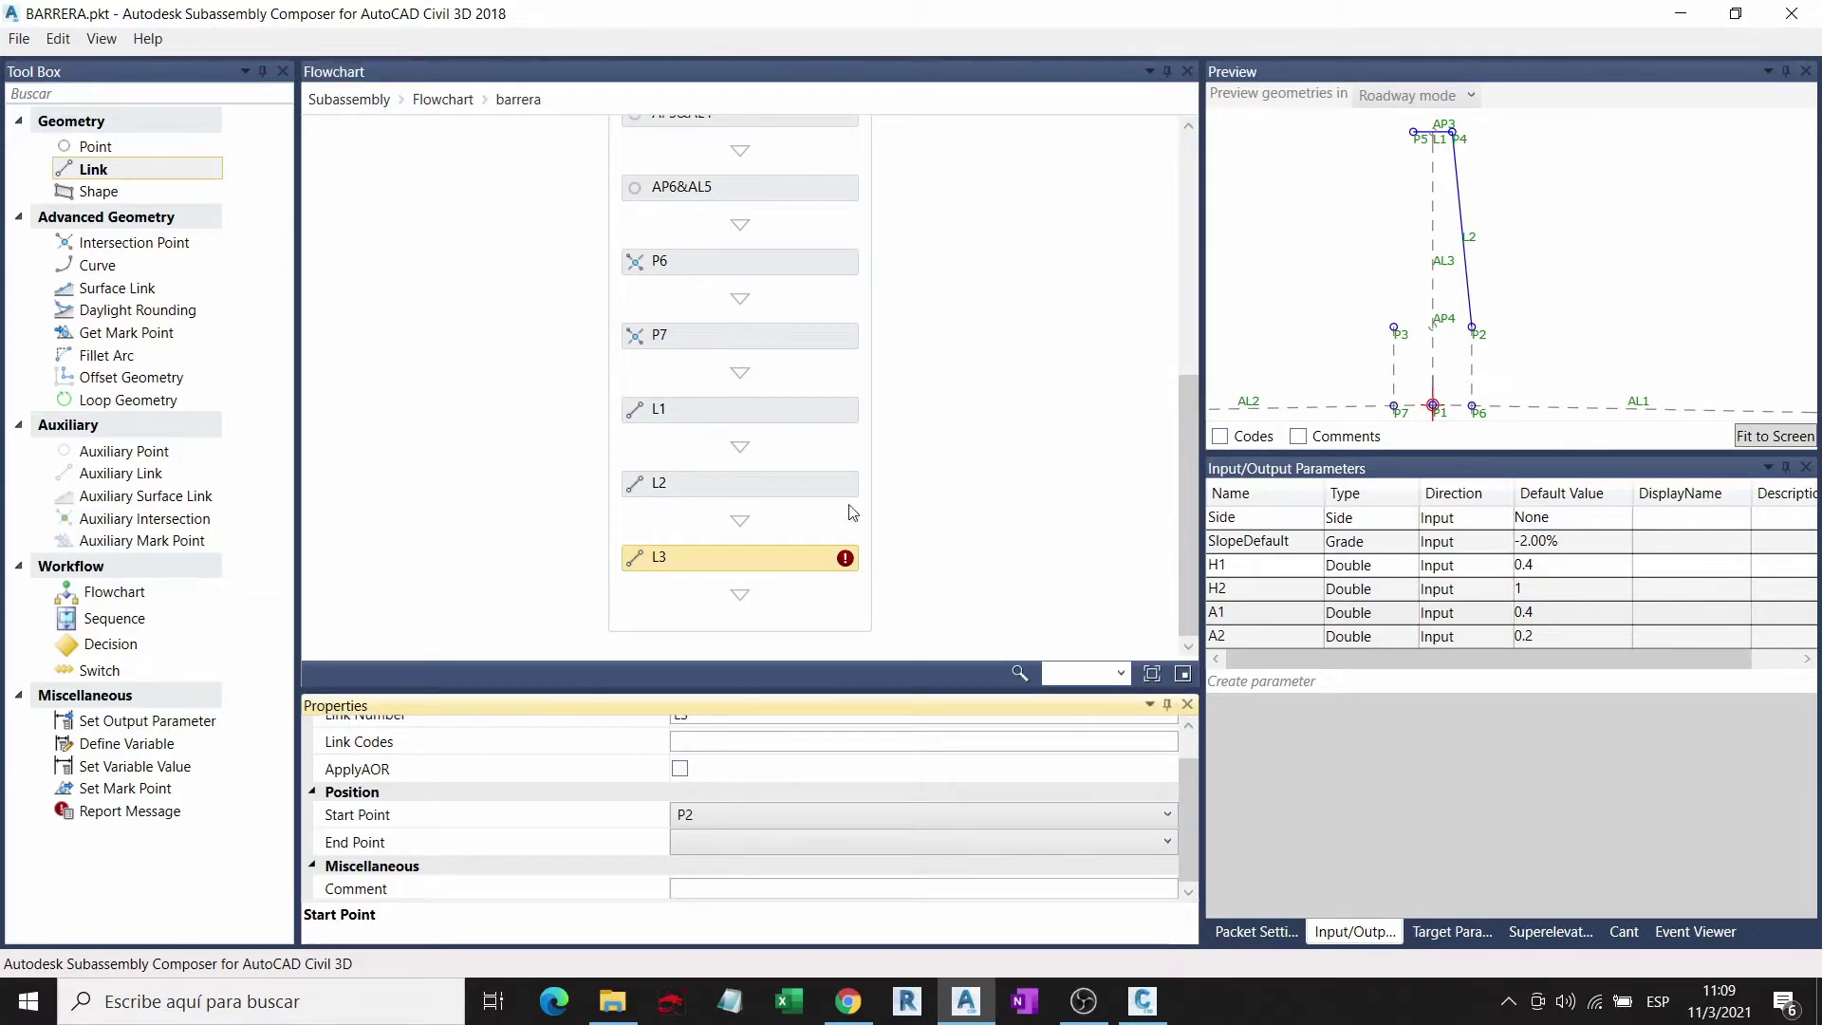
pyautogui.click(755, 851)
pyautogui.click(715, 904)
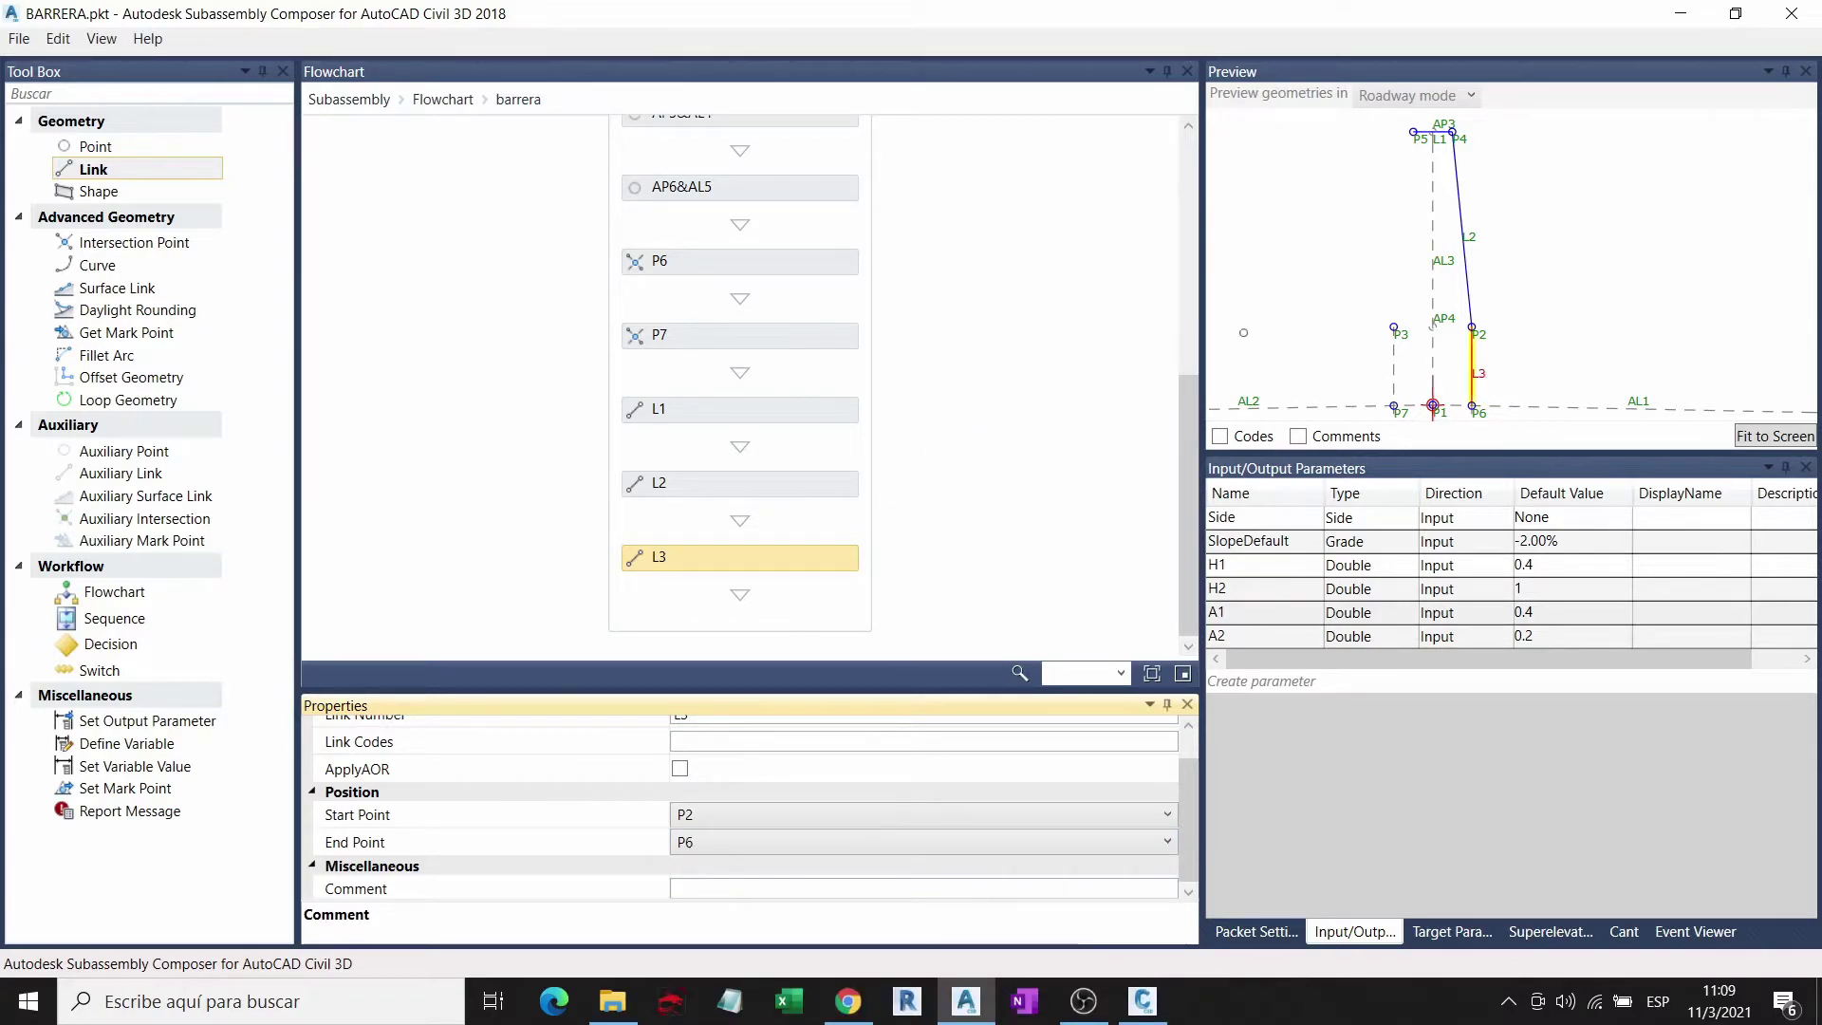
# Step: Add link L4 running from P6 to P1
pyautogui.moveTo(104, 171); pyautogui.dragTo(749, 598)
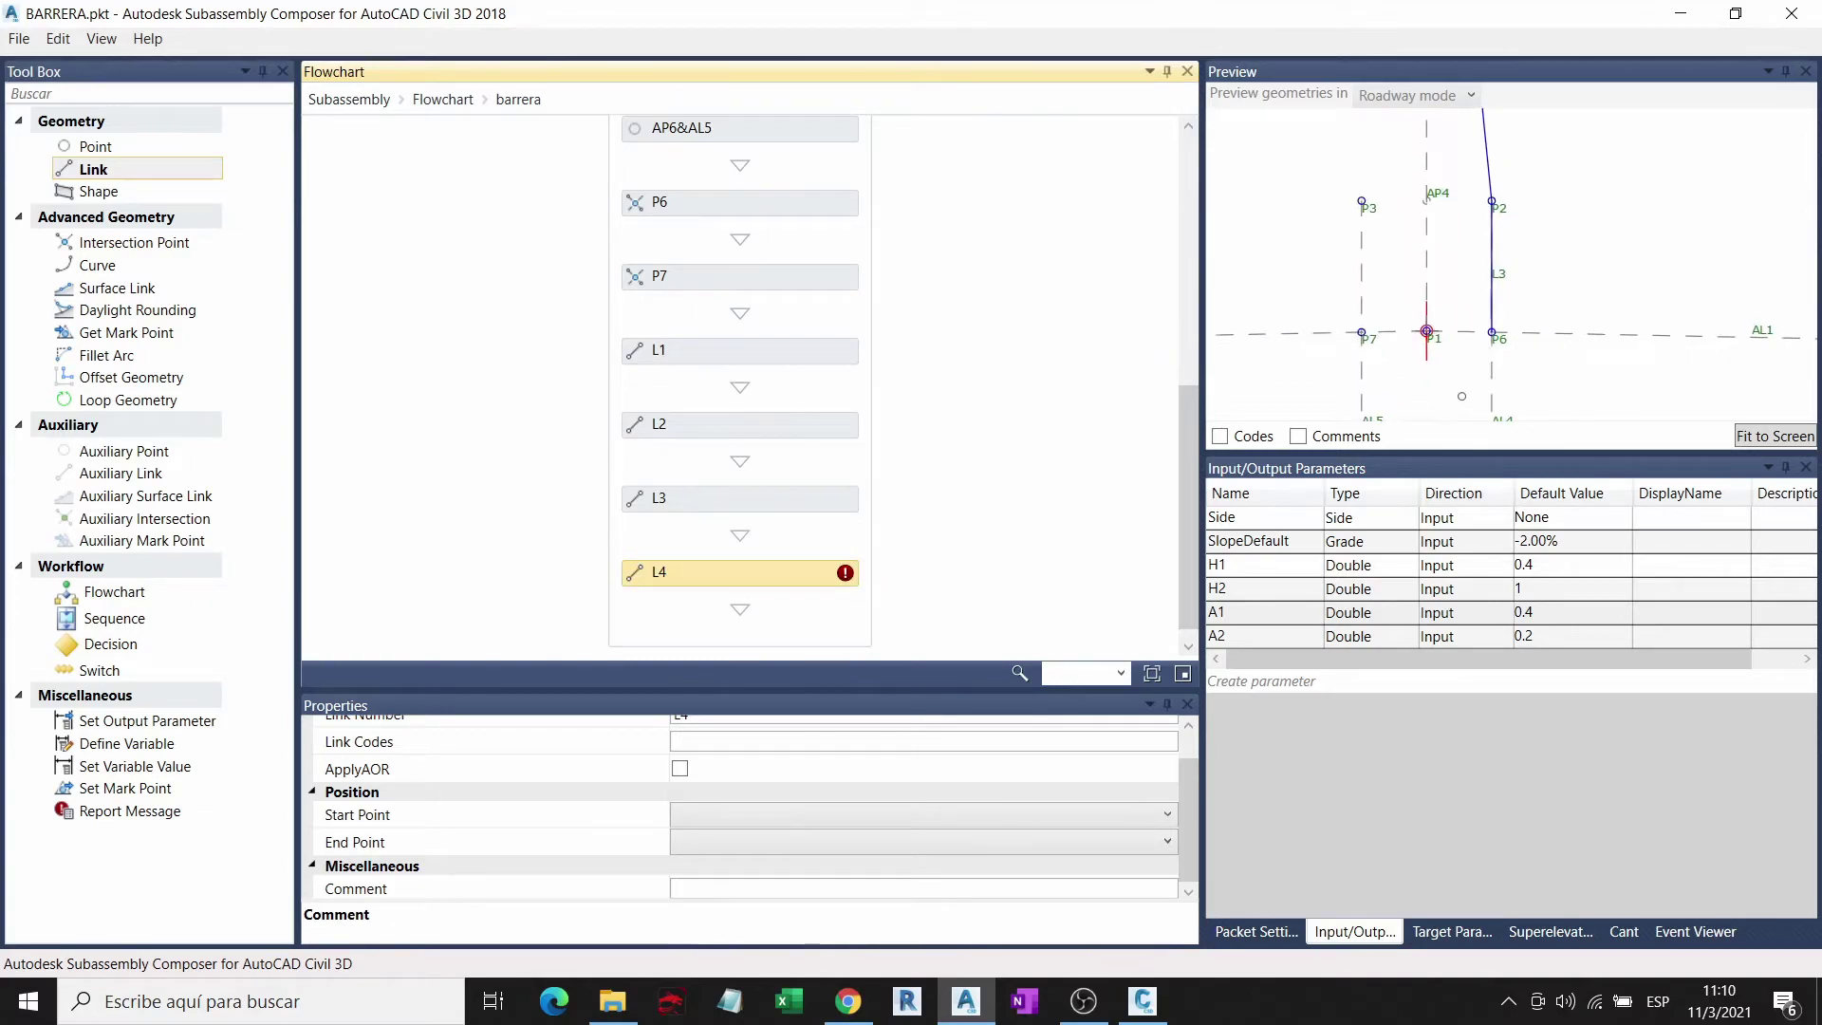
pyautogui.click(765, 817)
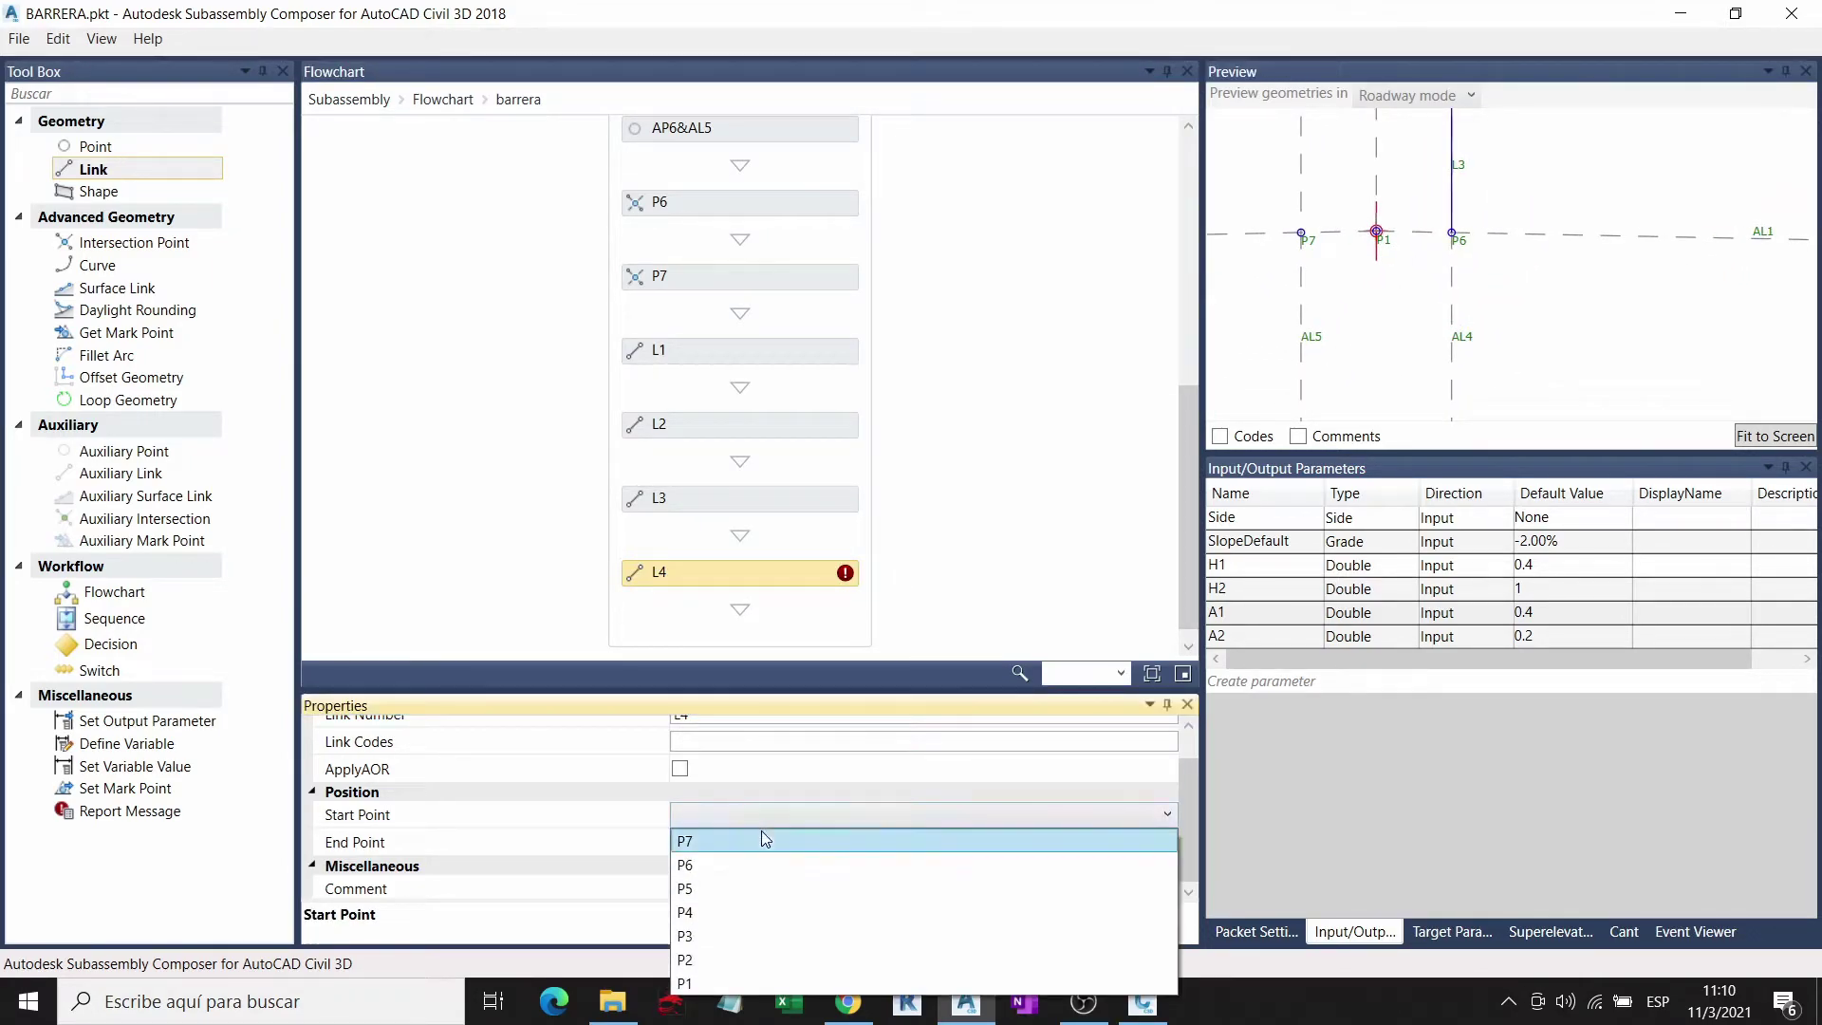
pyautogui.click(710, 864)
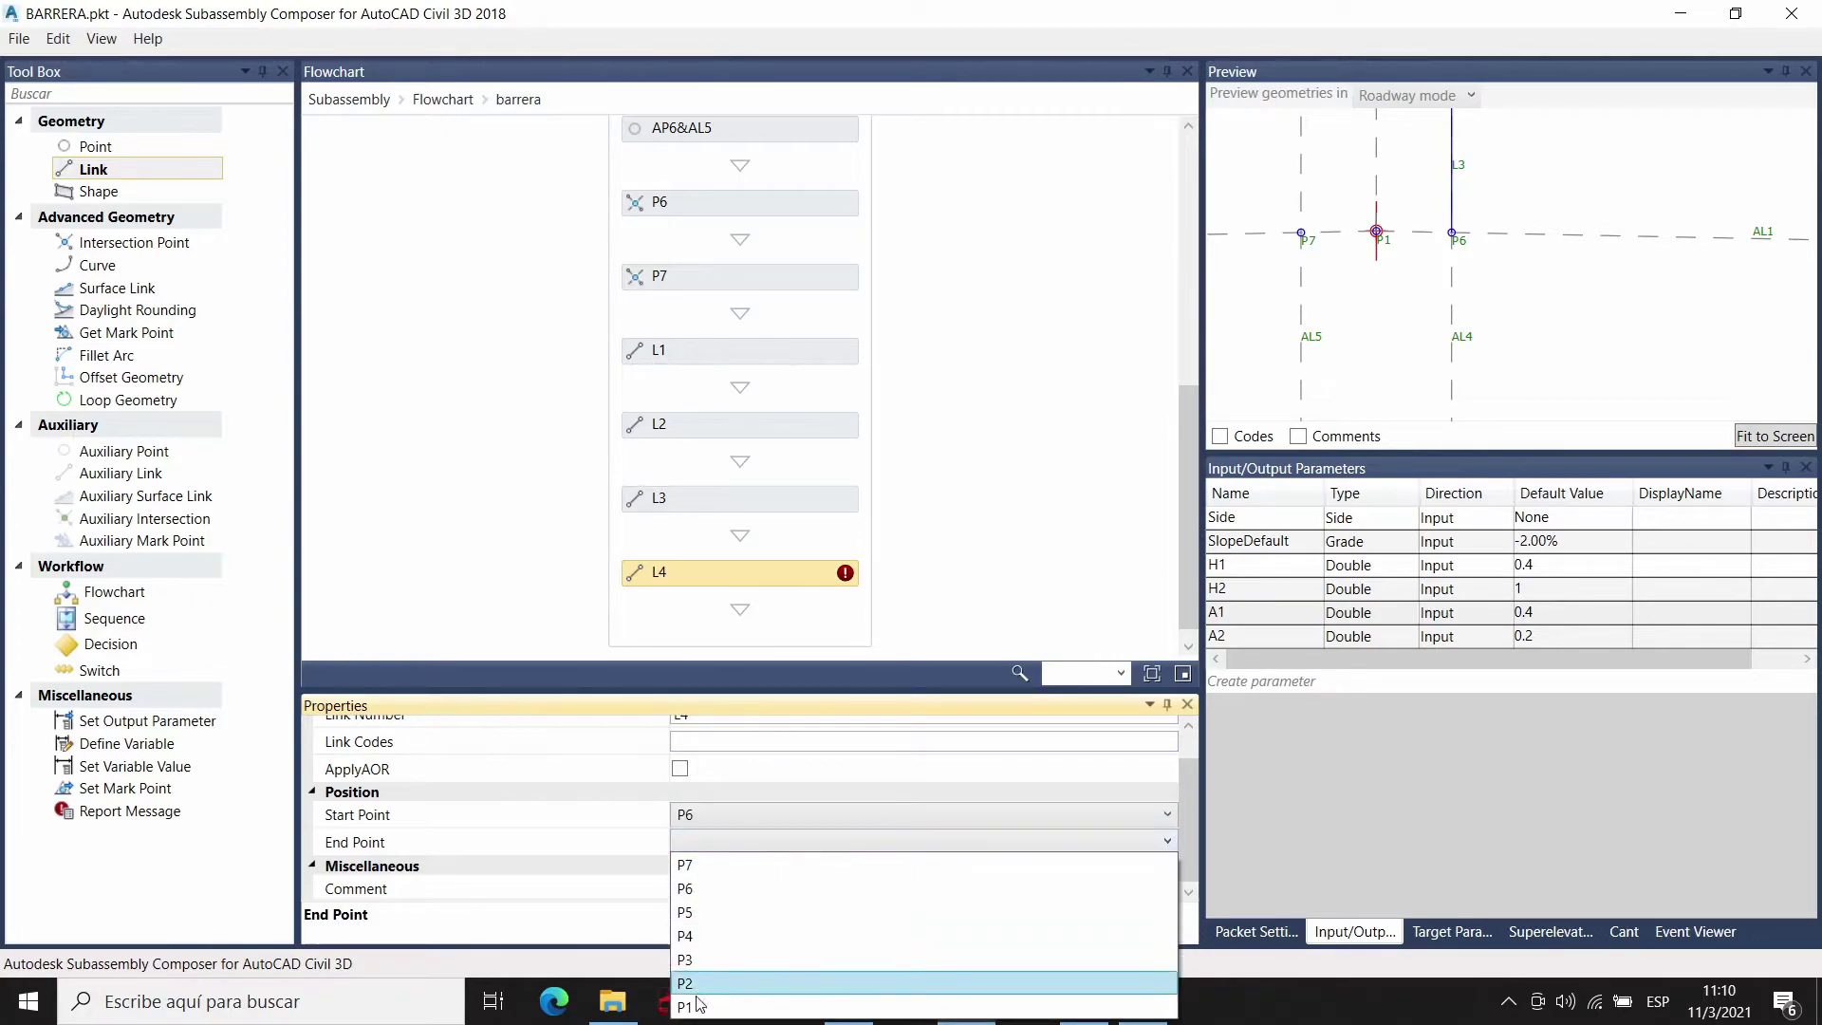
pyautogui.click(700, 1004)
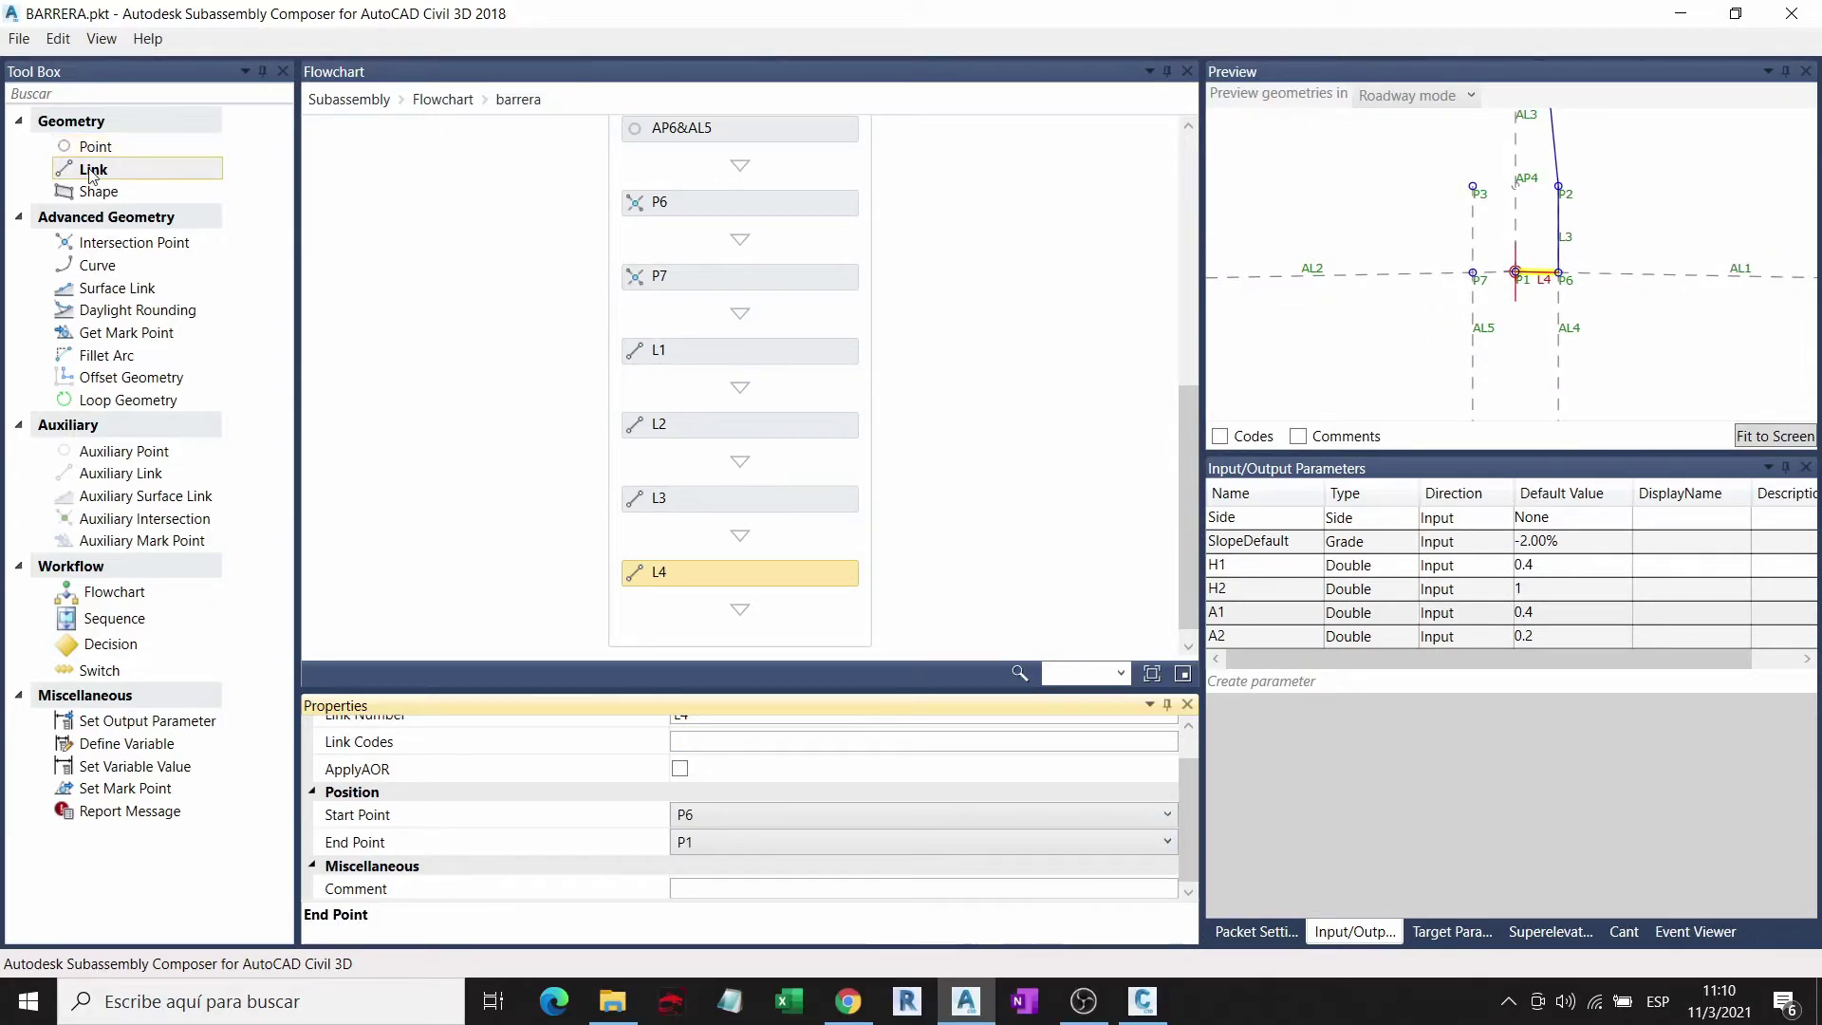
# Step: Add link L5 ending at P7, correcting its start point from P2 to P1
pyautogui.moveTo(92, 175); pyautogui.dragTo(754, 607)
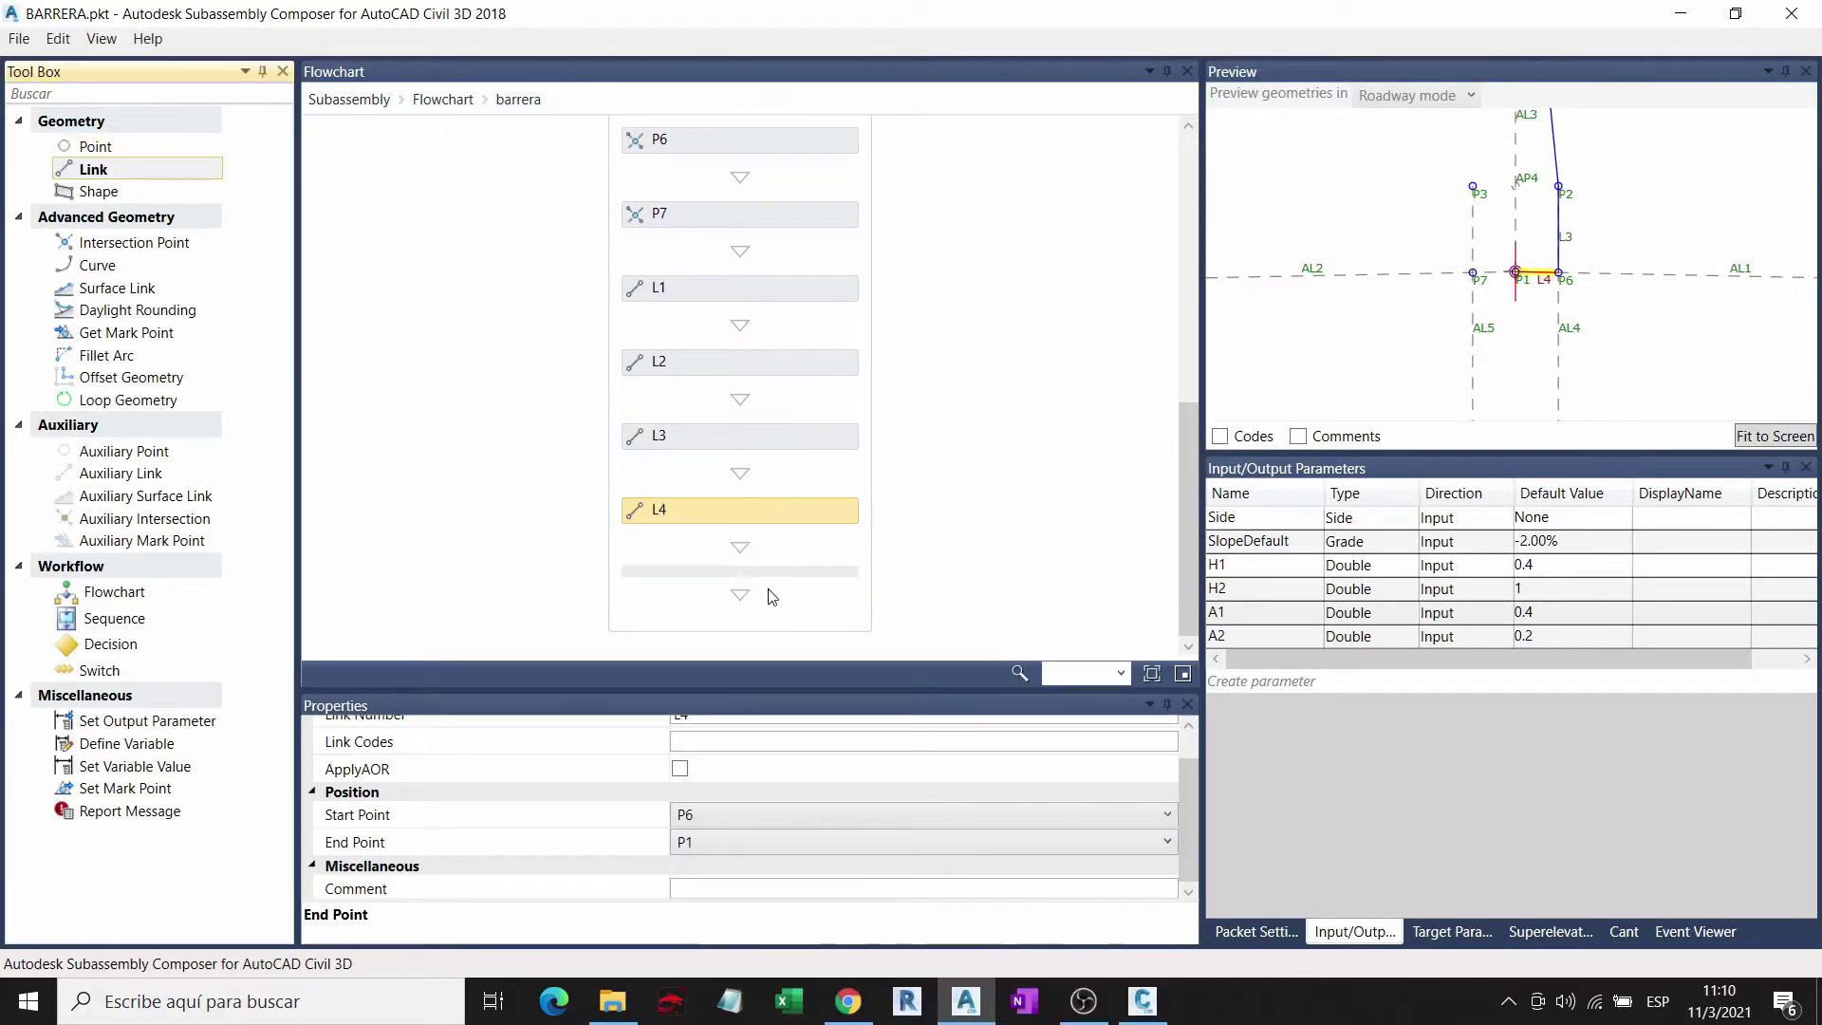
pyautogui.click(775, 817)
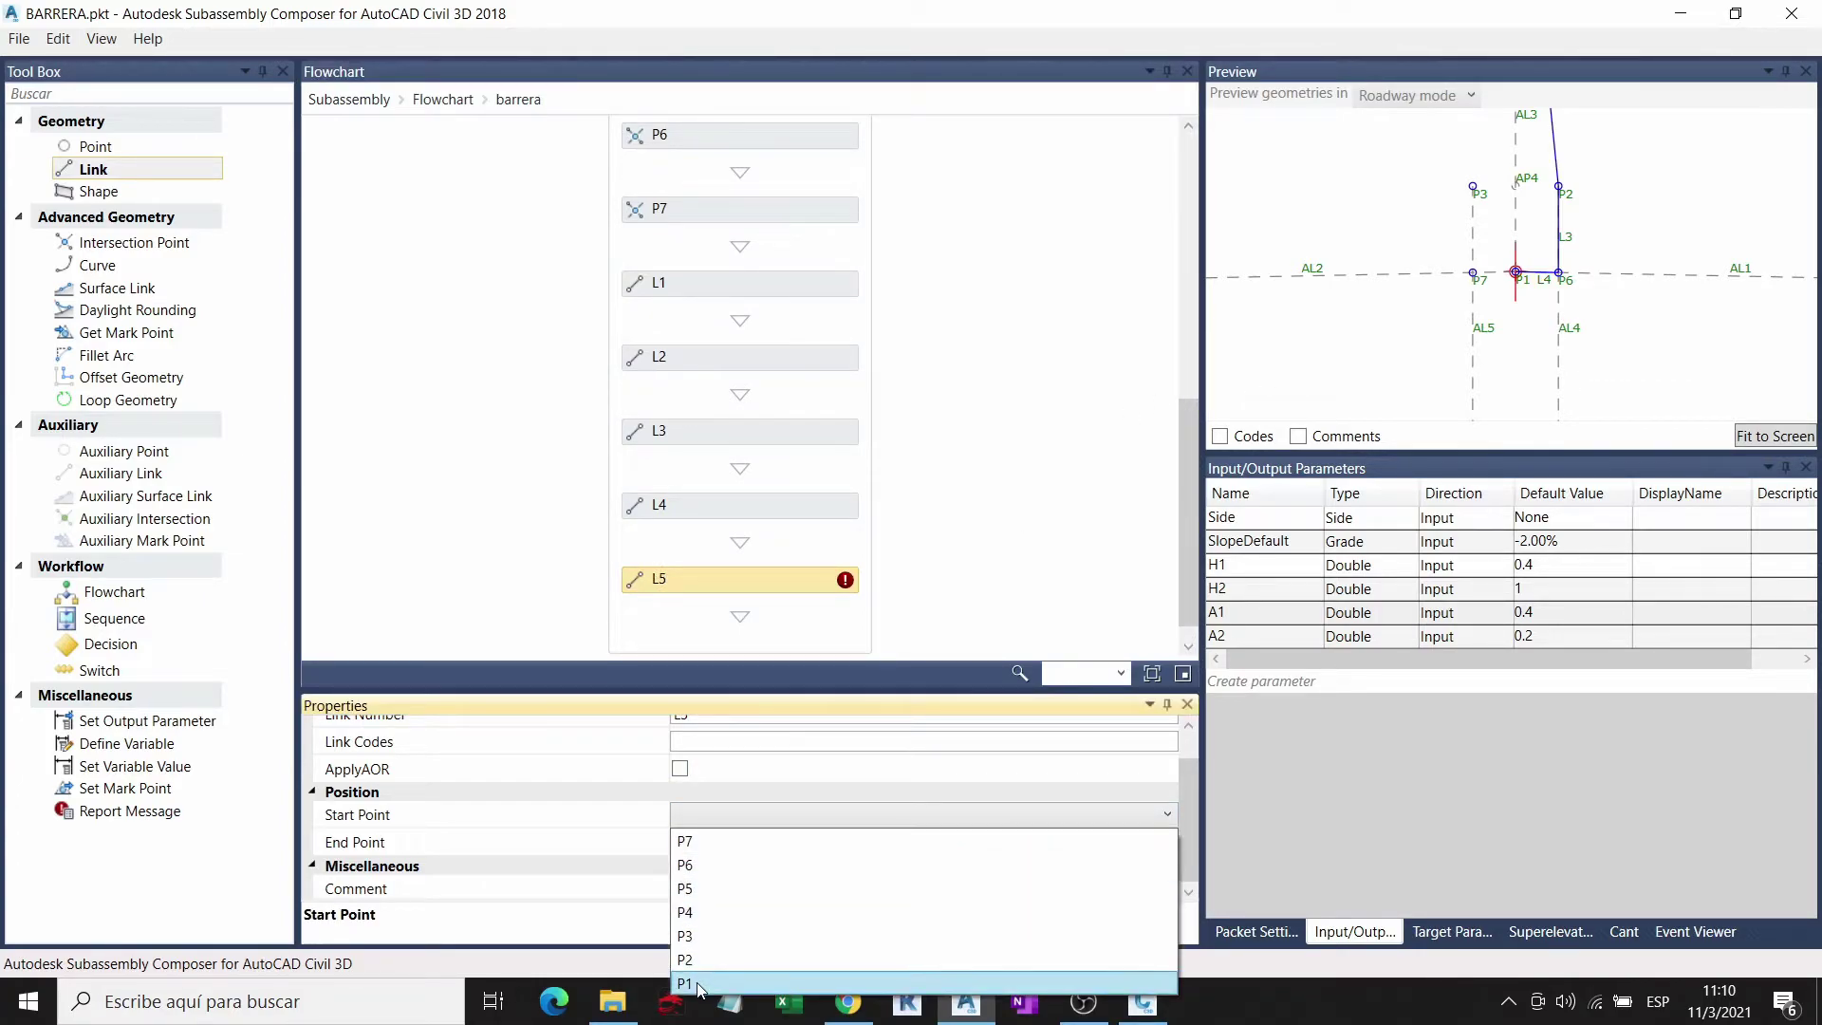
pyautogui.click(685, 959)
pyautogui.click(736, 840)
pyautogui.click(690, 865)
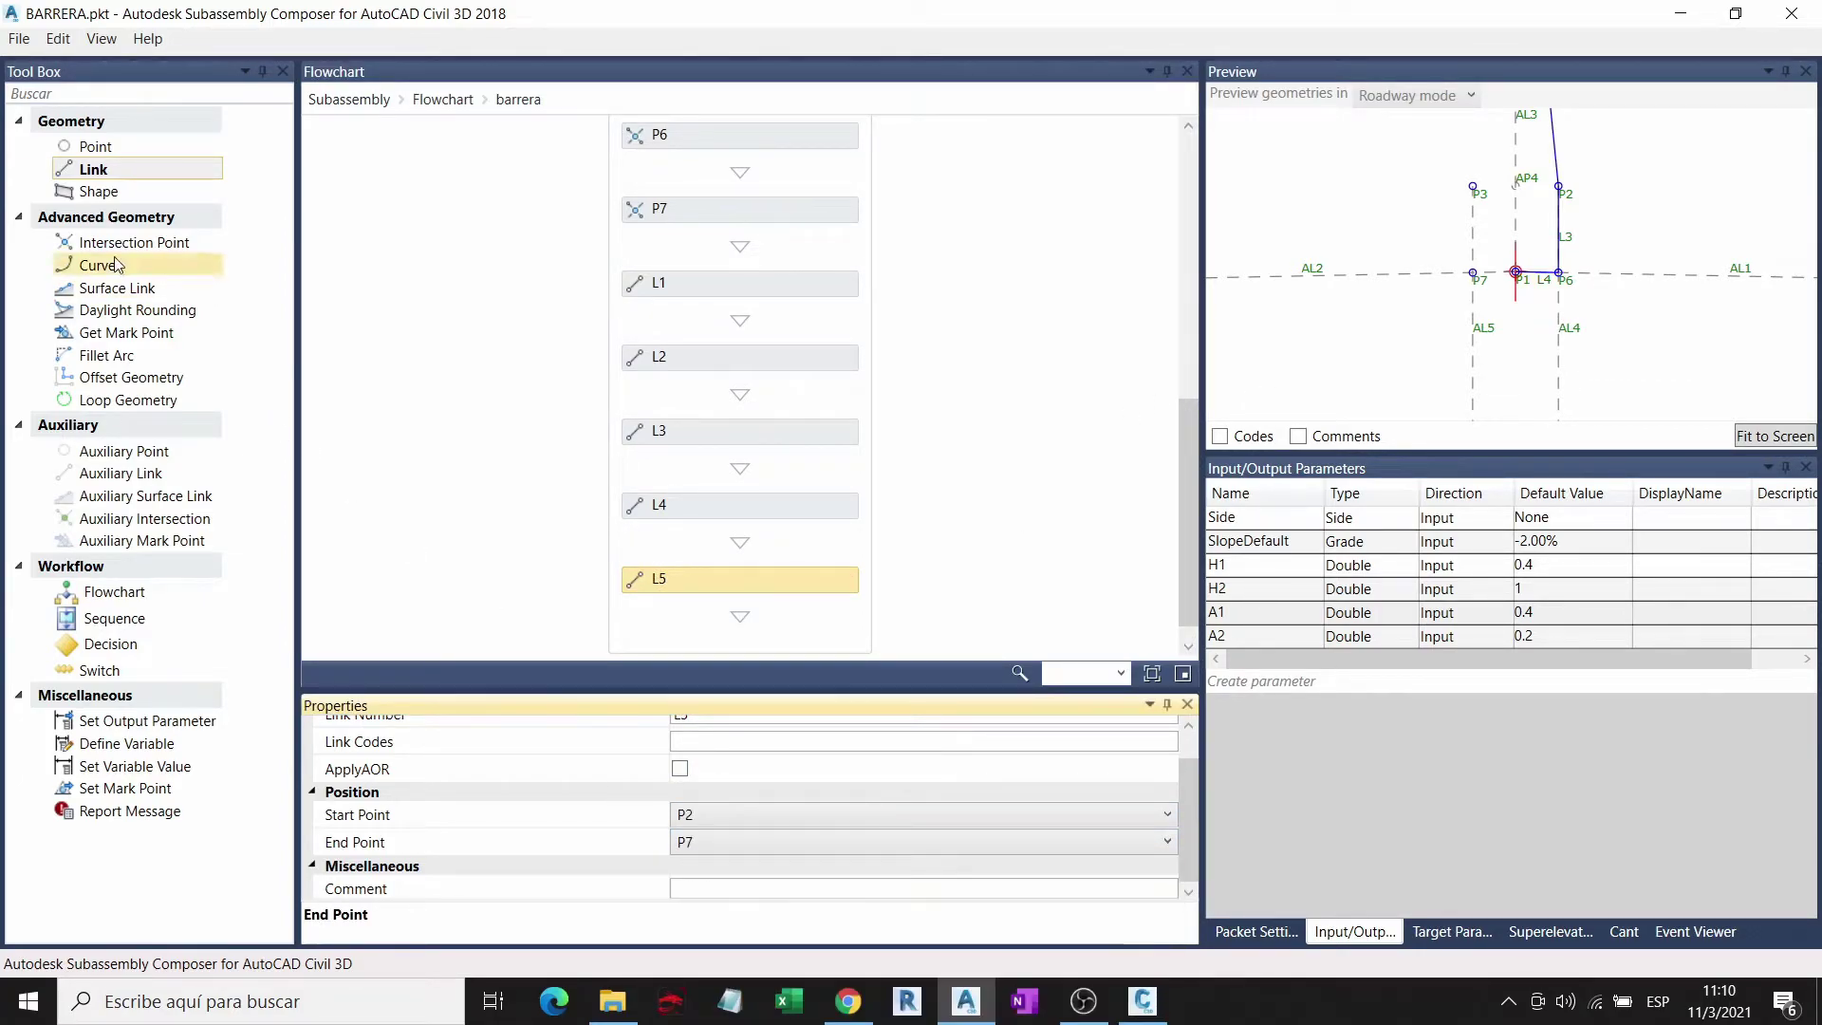
pyautogui.moveTo(92, 169); pyautogui.dragTo(744, 617)
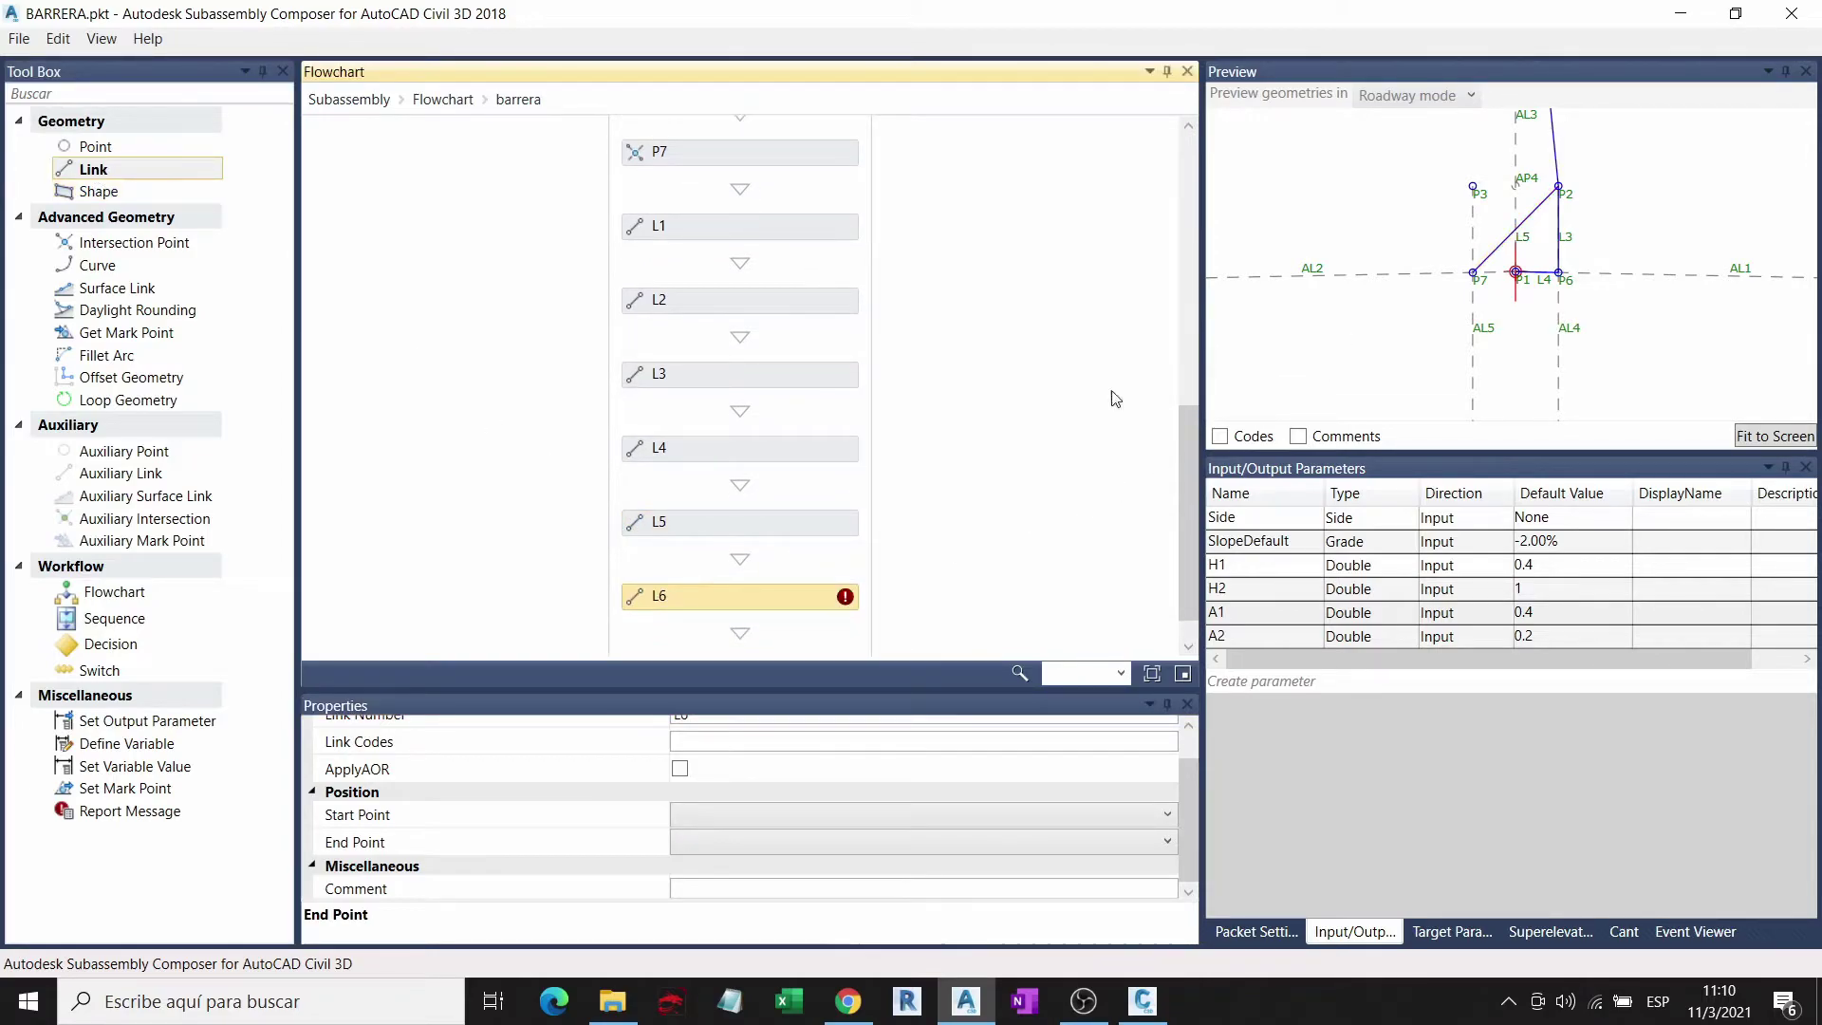
pyautogui.click(729, 526)
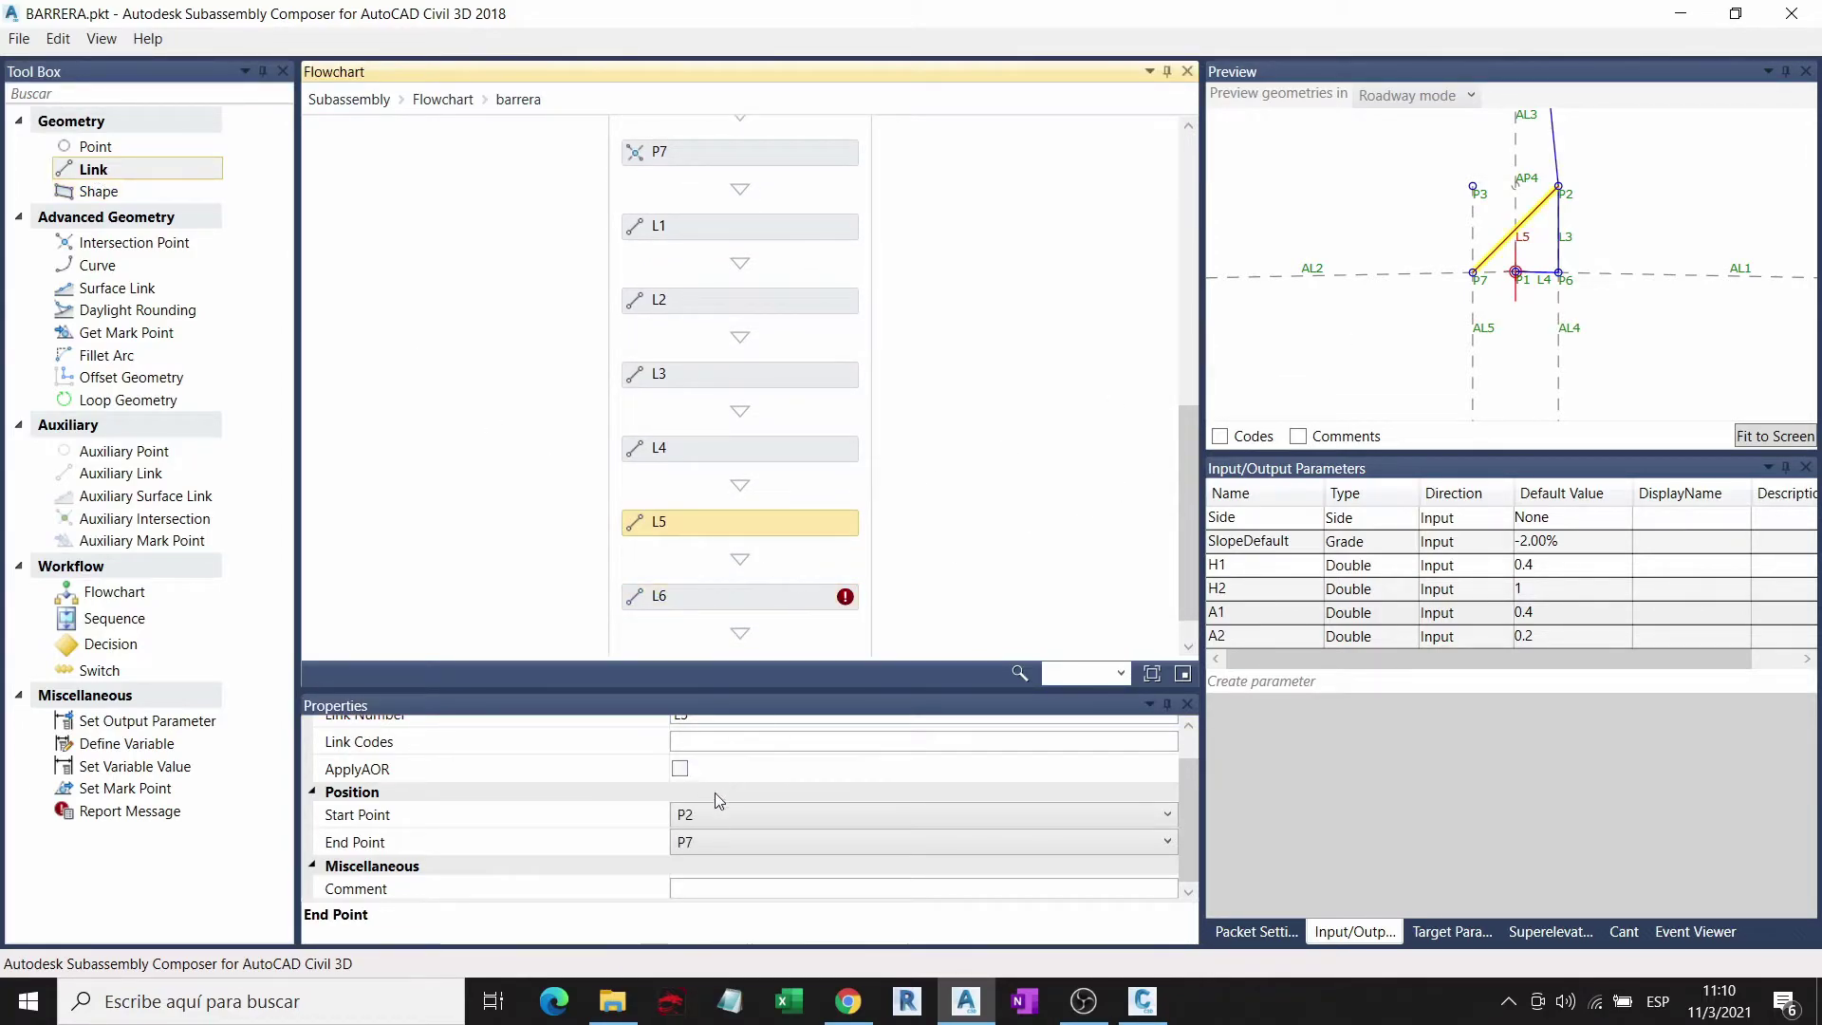
pyautogui.click(700, 817)
pyautogui.click(762, 859)
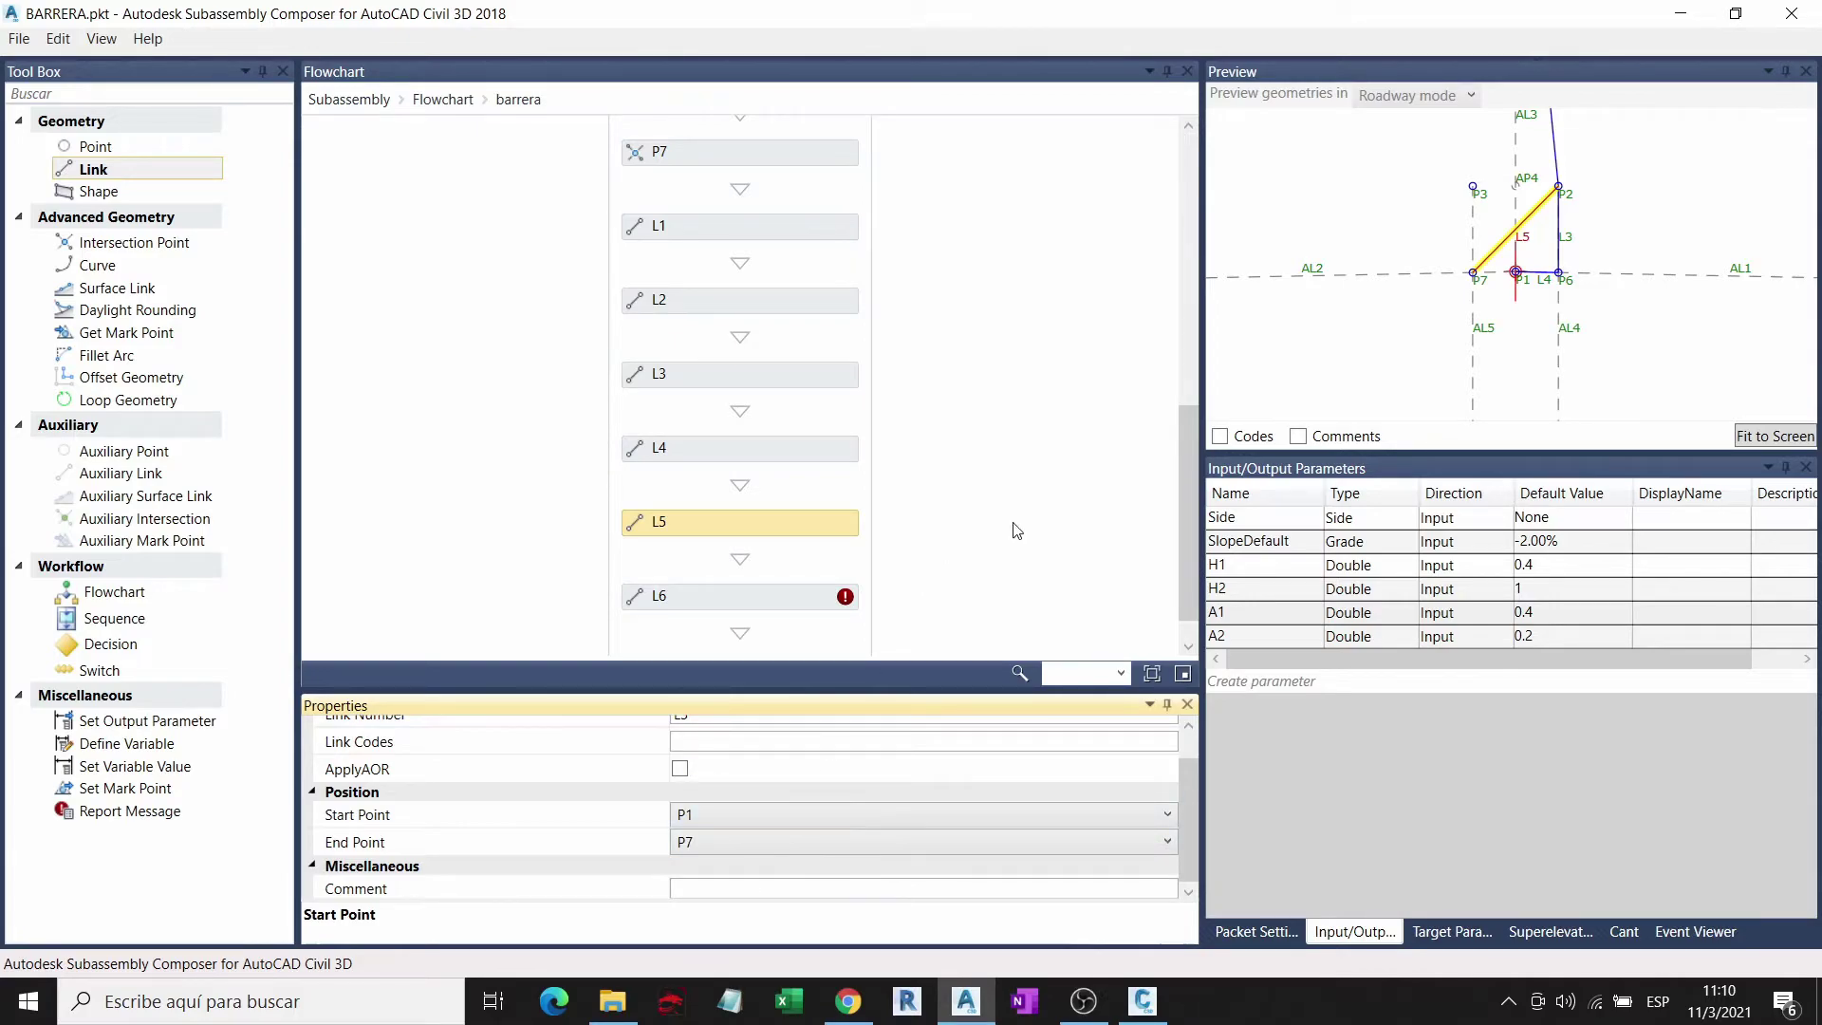
# Step: Set link L6 to run from P7 to P3
pyautogui.click(774, 598)
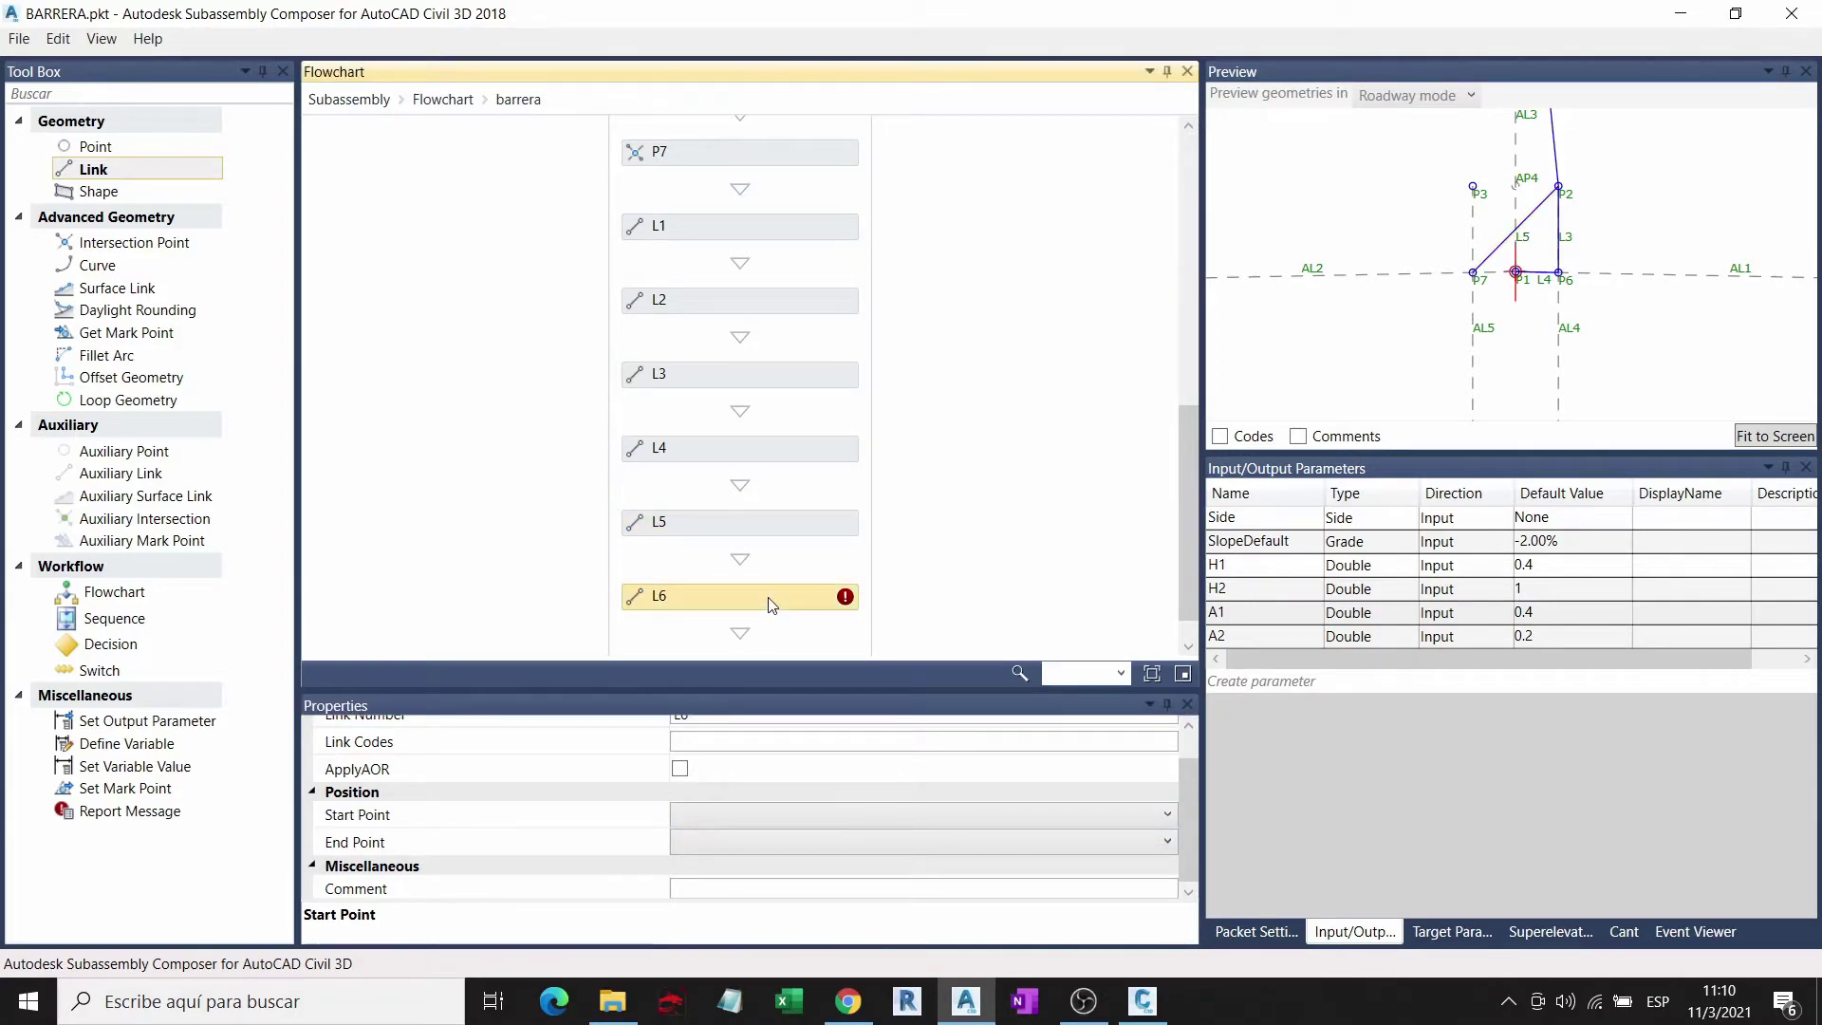
pyautogui.click(719, 816)
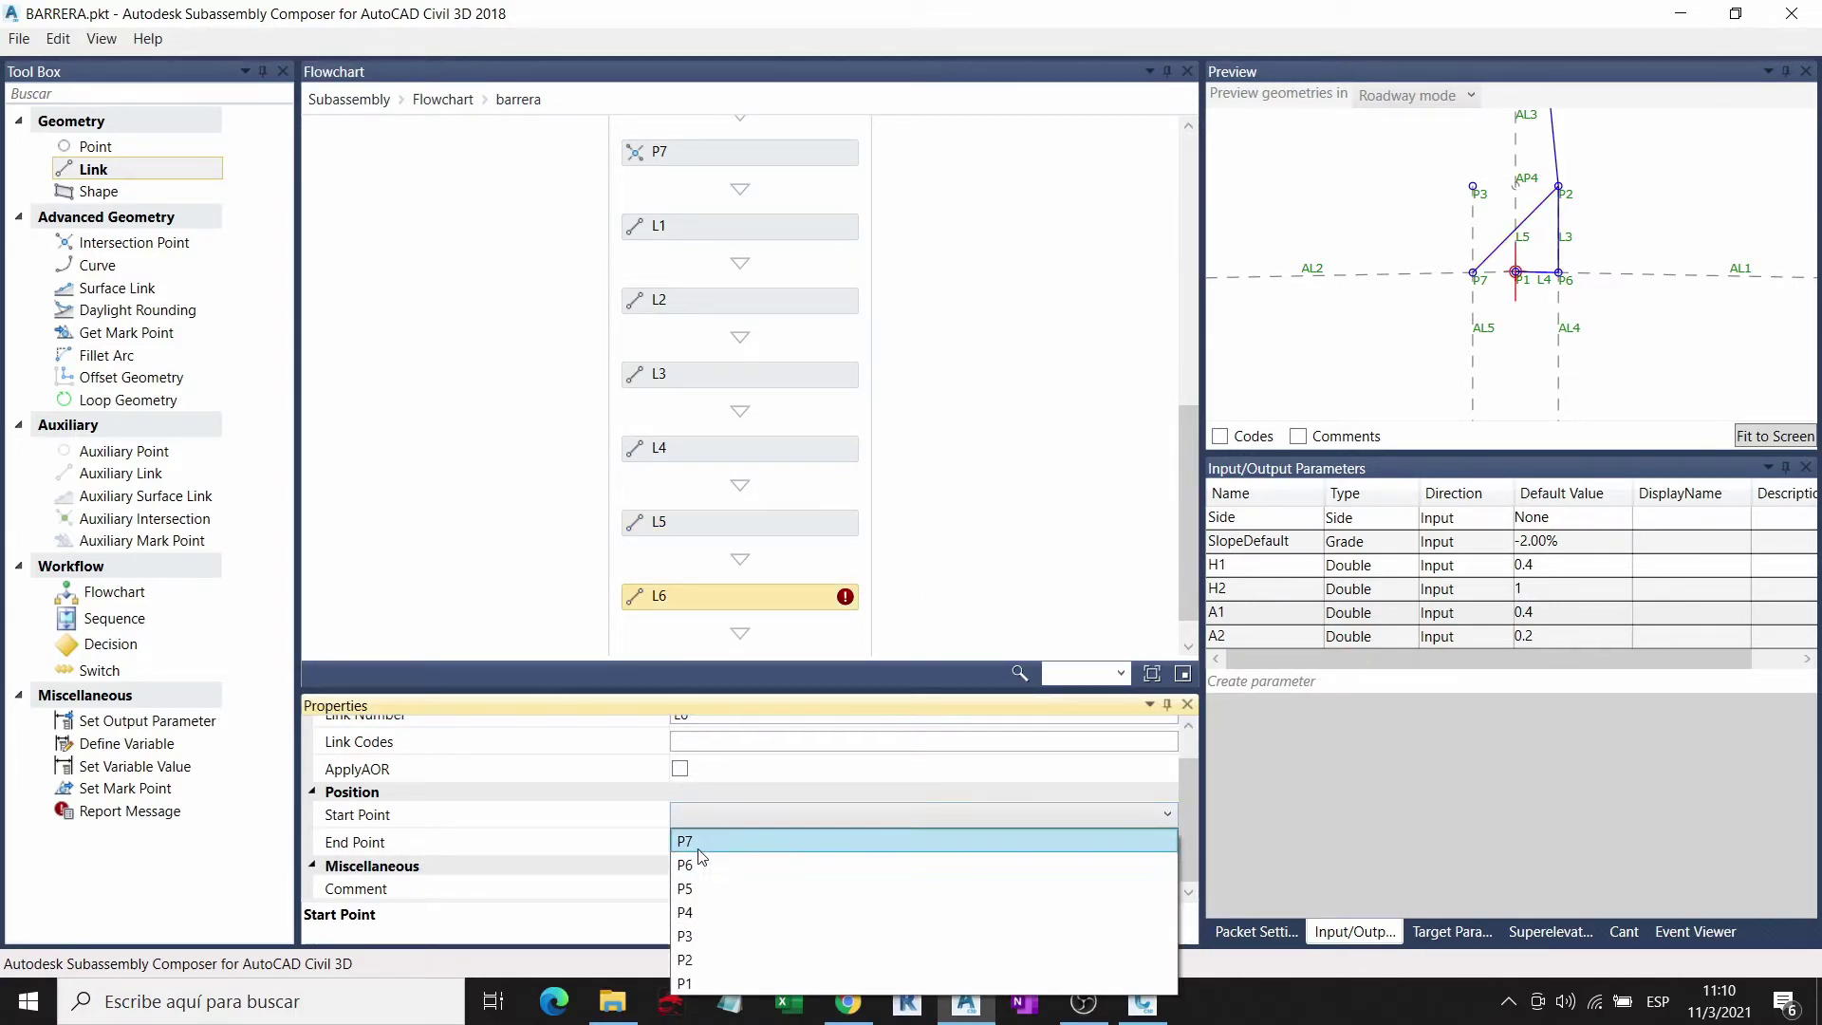
pyautogui.click(740, 837)
pyautogui.click(719, 842)
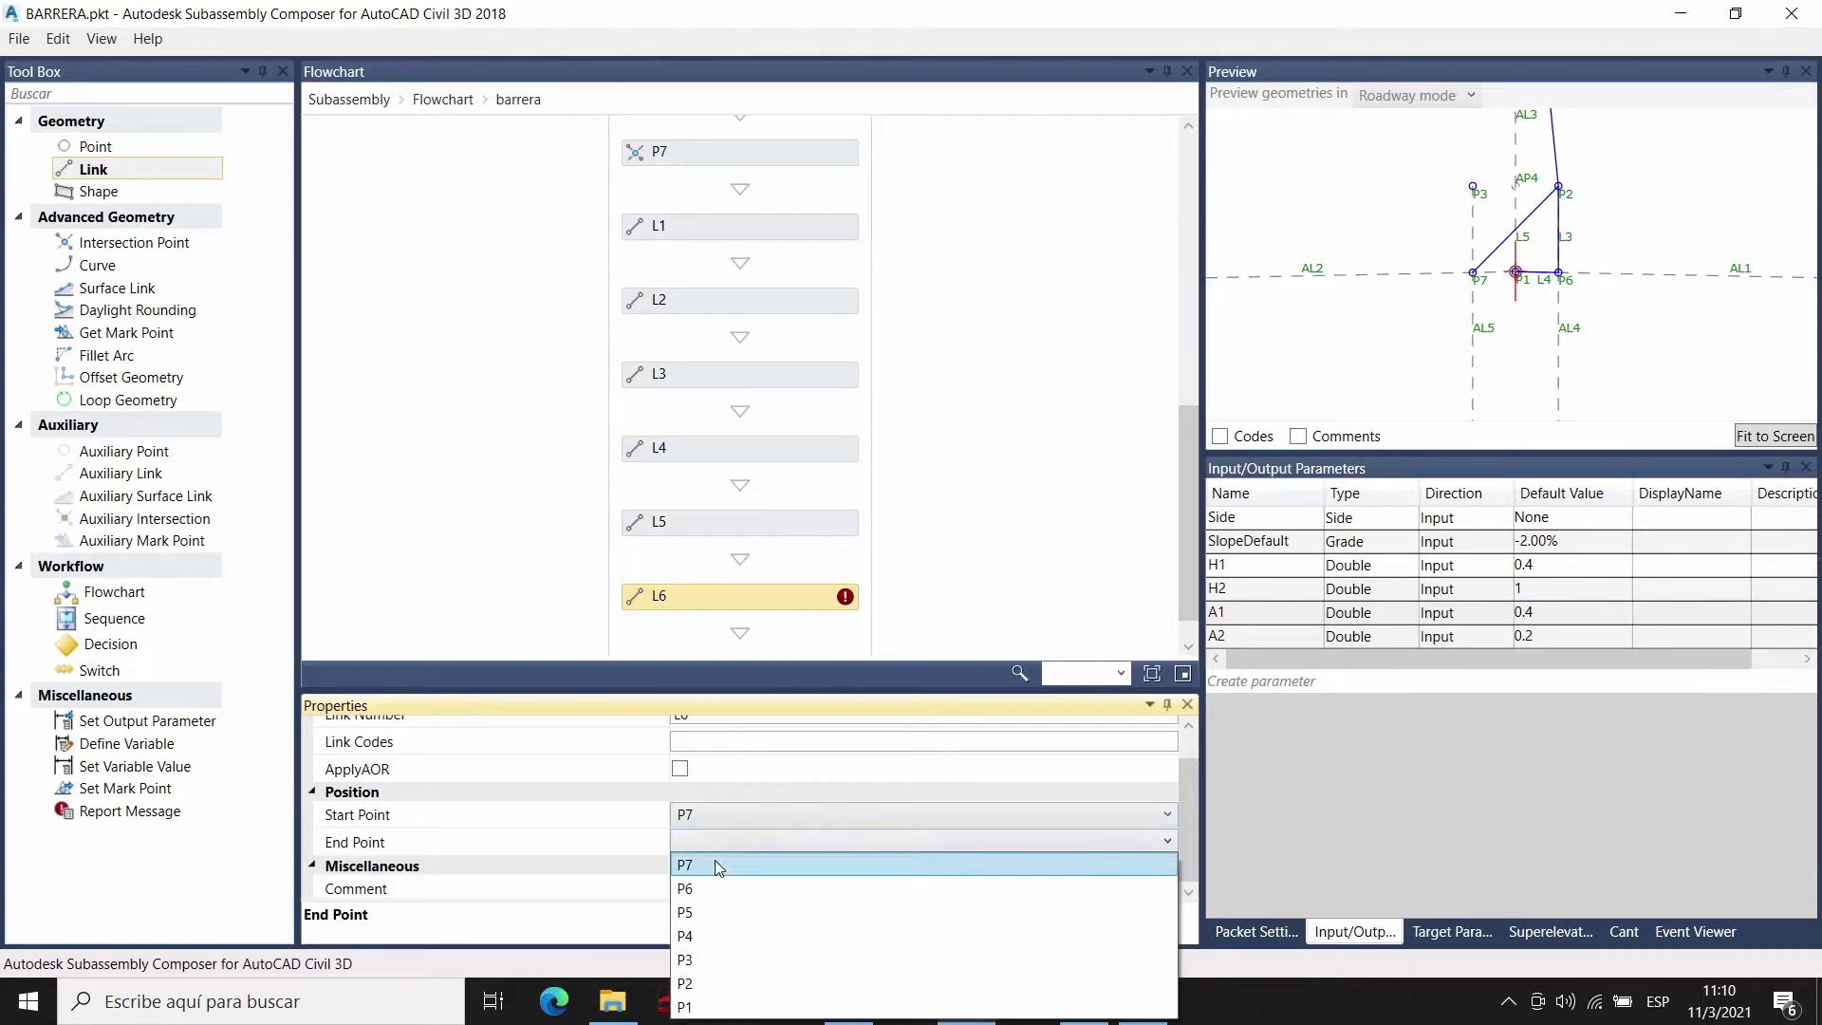
pyautogui.click(711, 959)
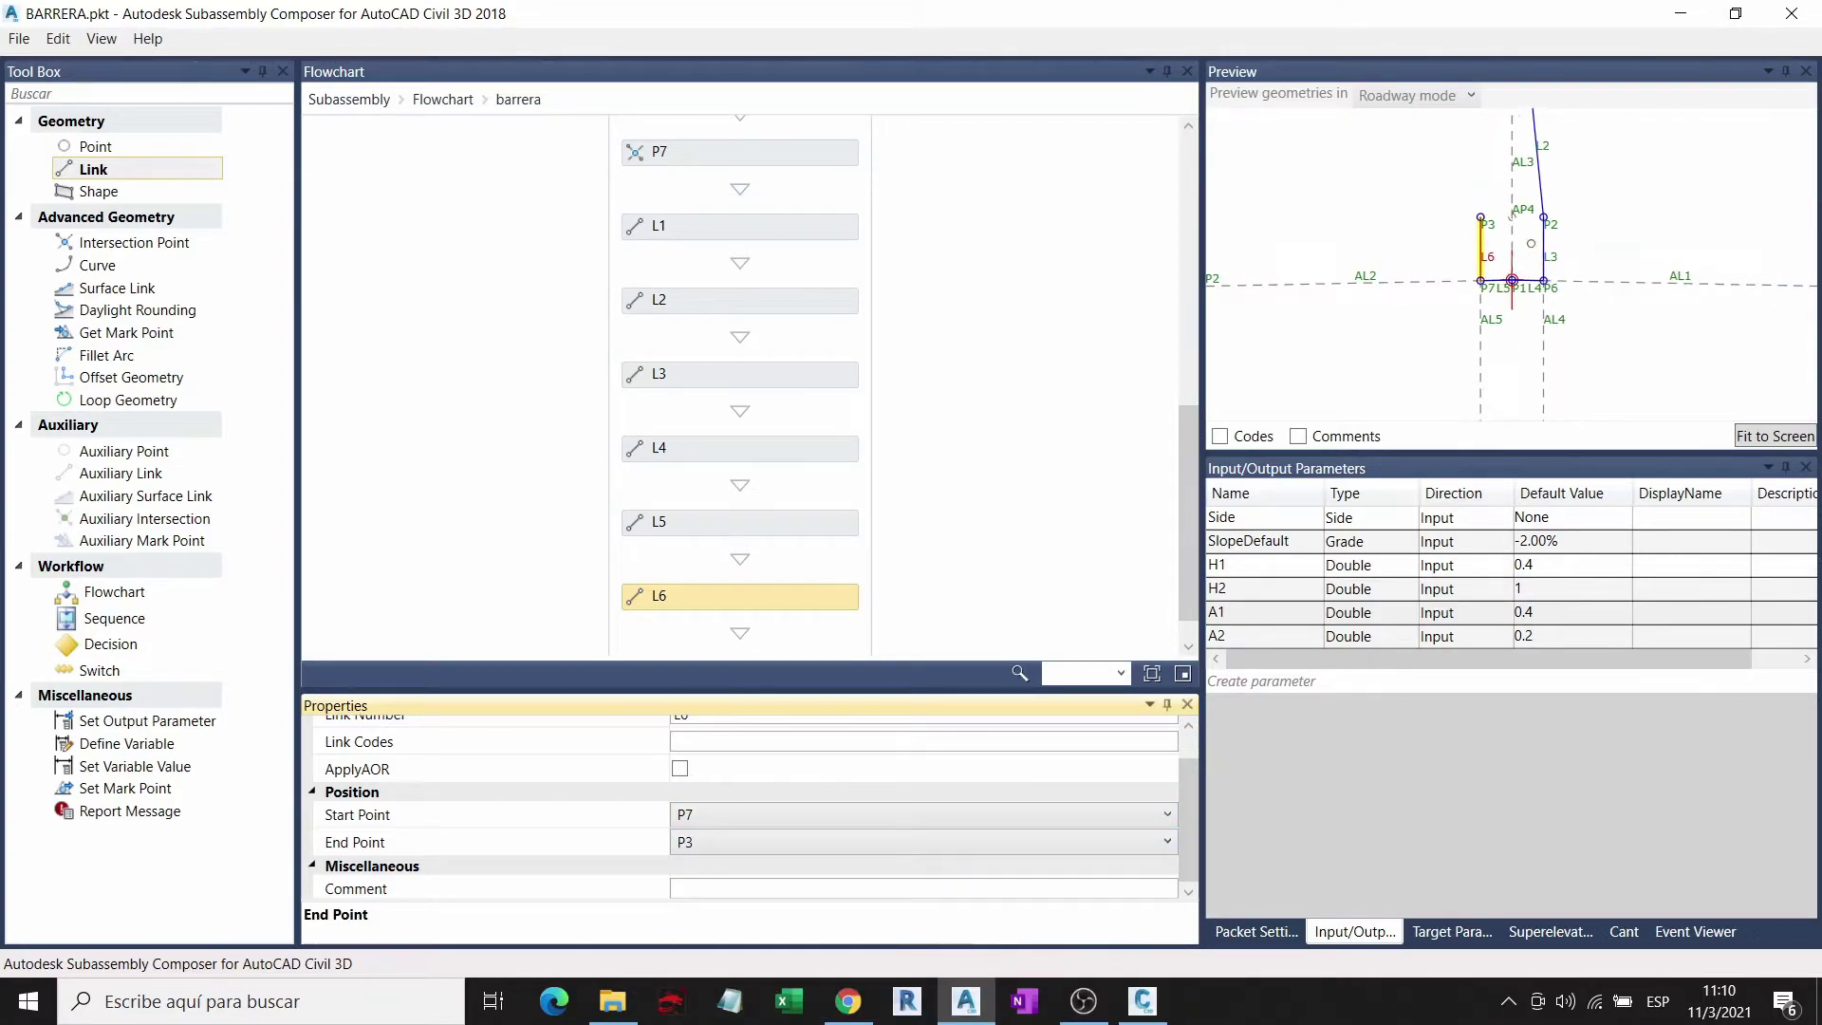
# Step: Add link L7 from P3 to P5, closing the barrier outline
pyautogui.moveTo(1542, 123); pyautogui.dragTo(1498, 182, button='middle')
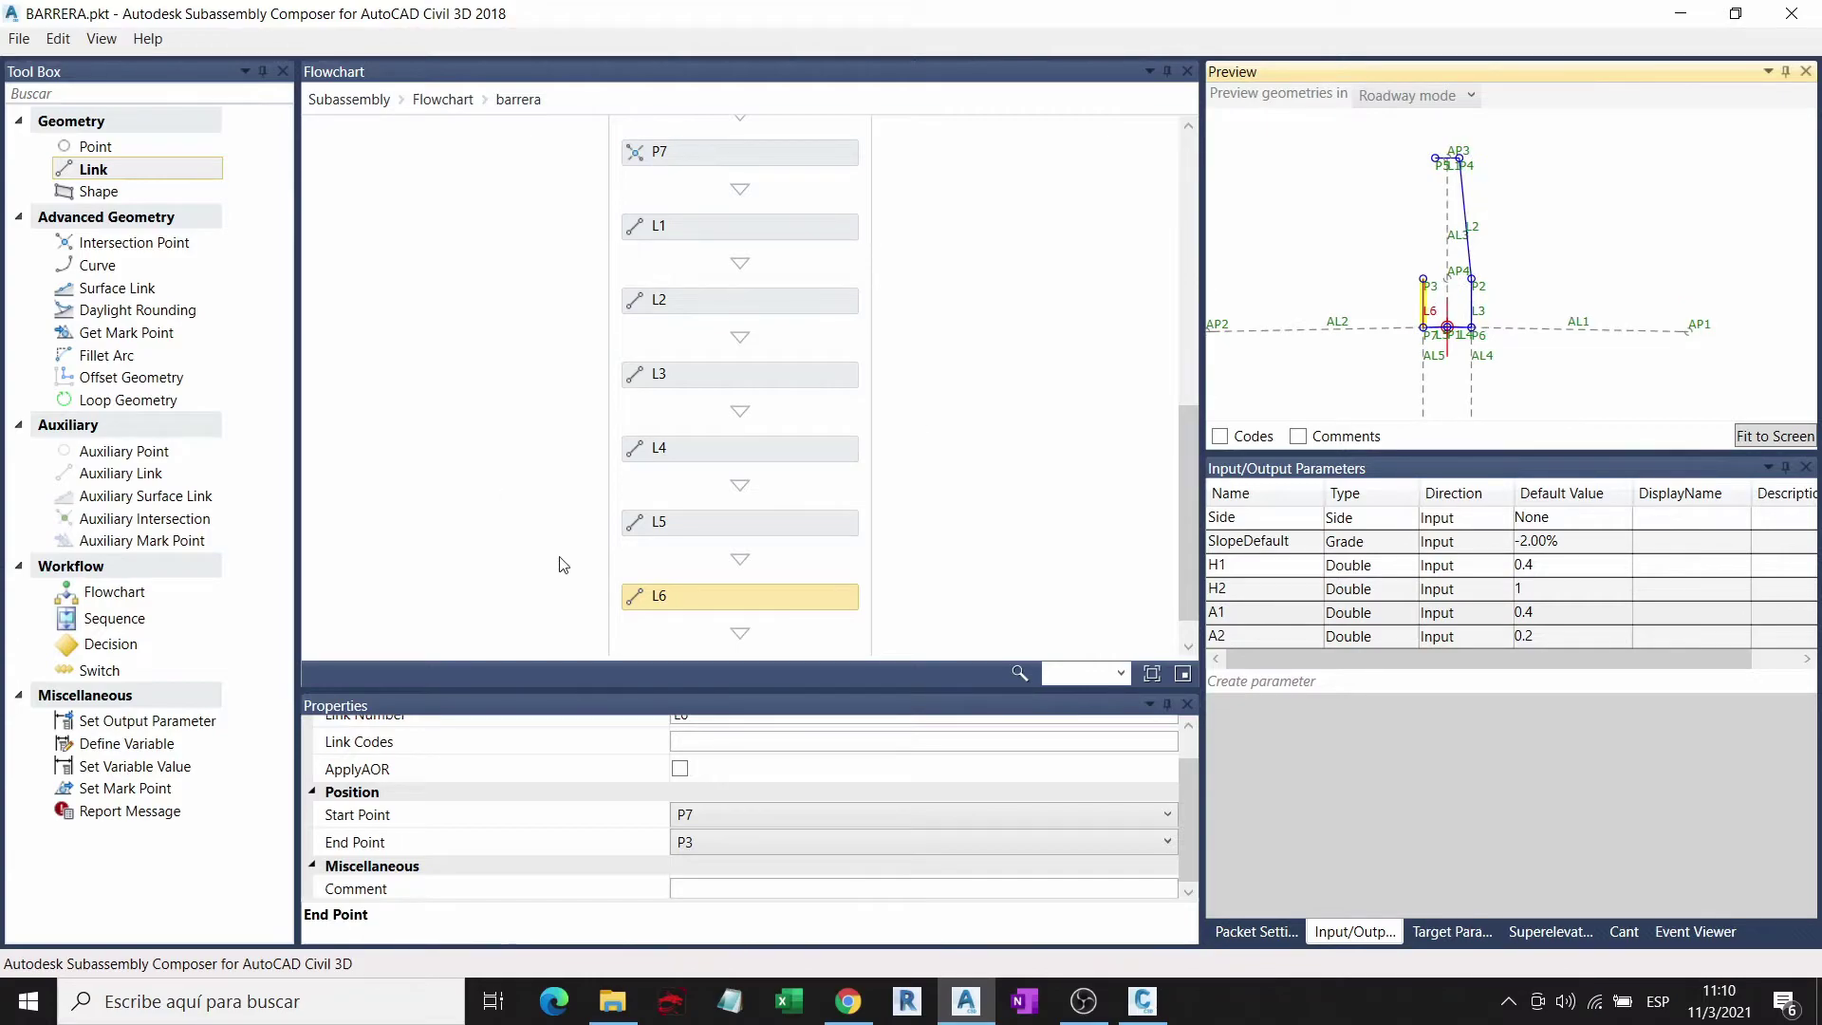
pyautogui.moveTo(93, 169); pyautogui.dragTo(645, 626)
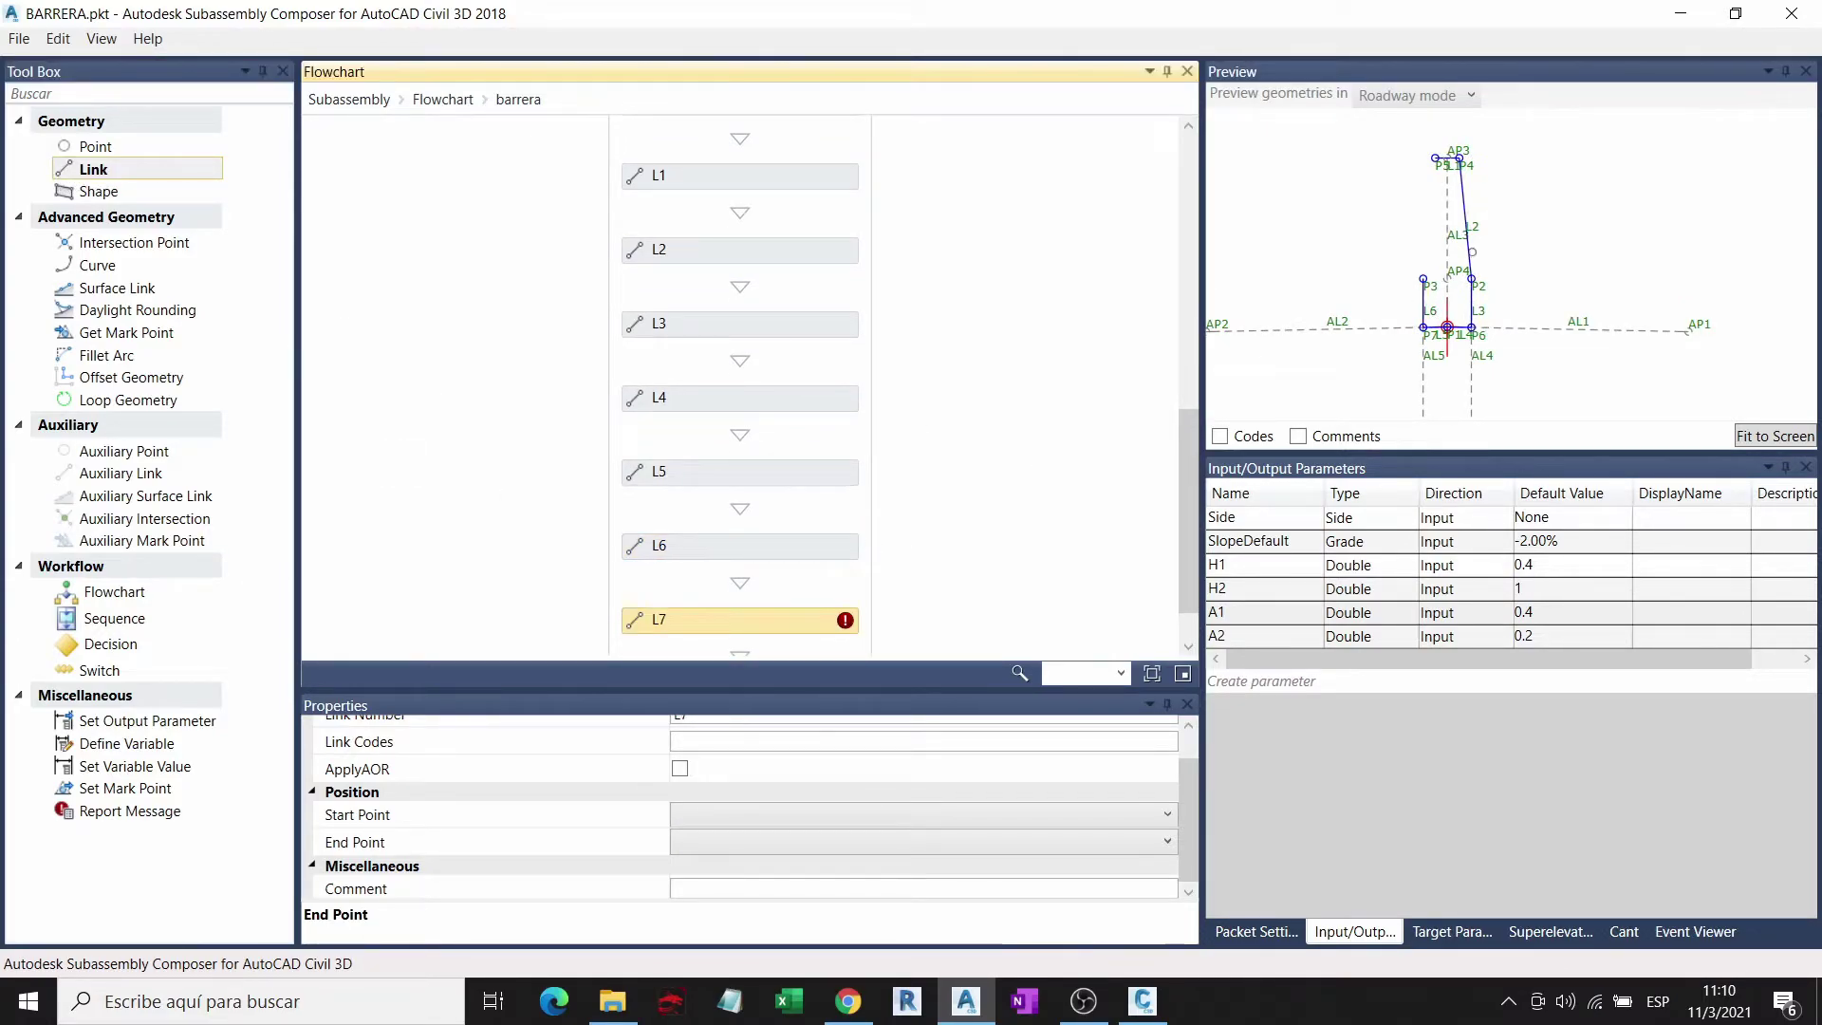
pyautogui.click(715, 809)
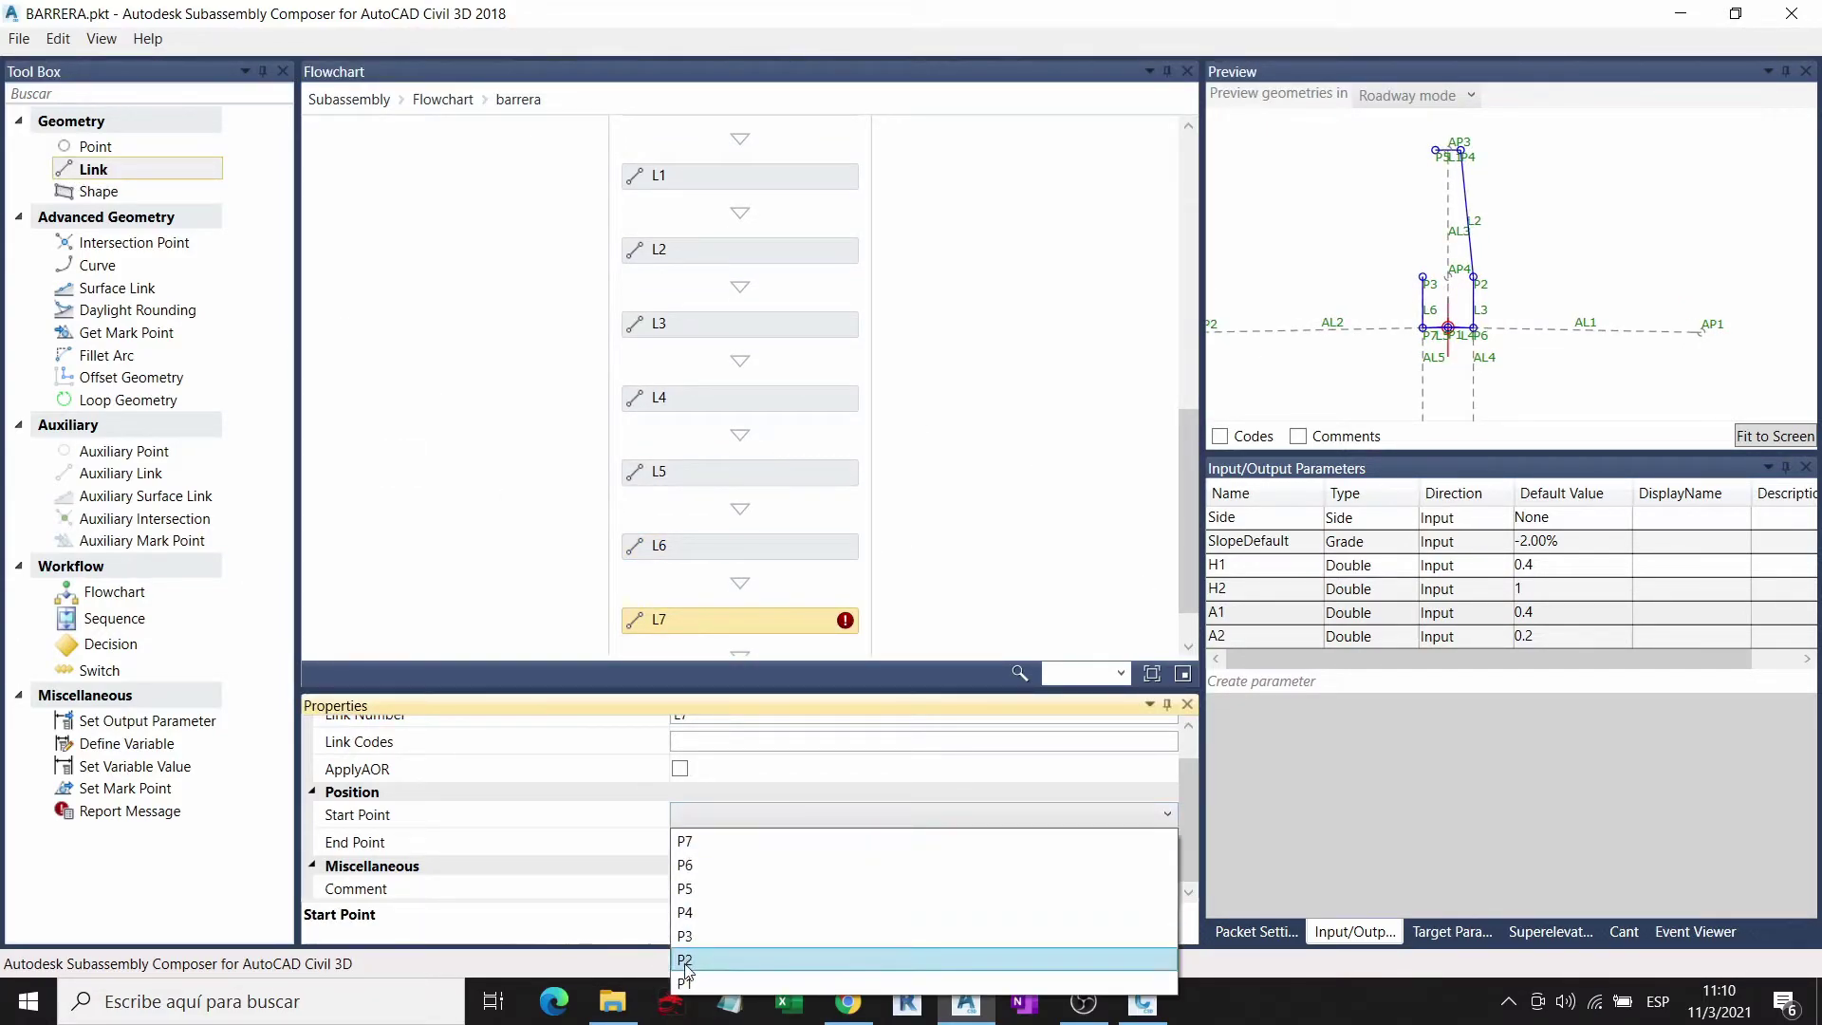
pyautogui.click(688, 935)
pyautogui.click(724, 841)
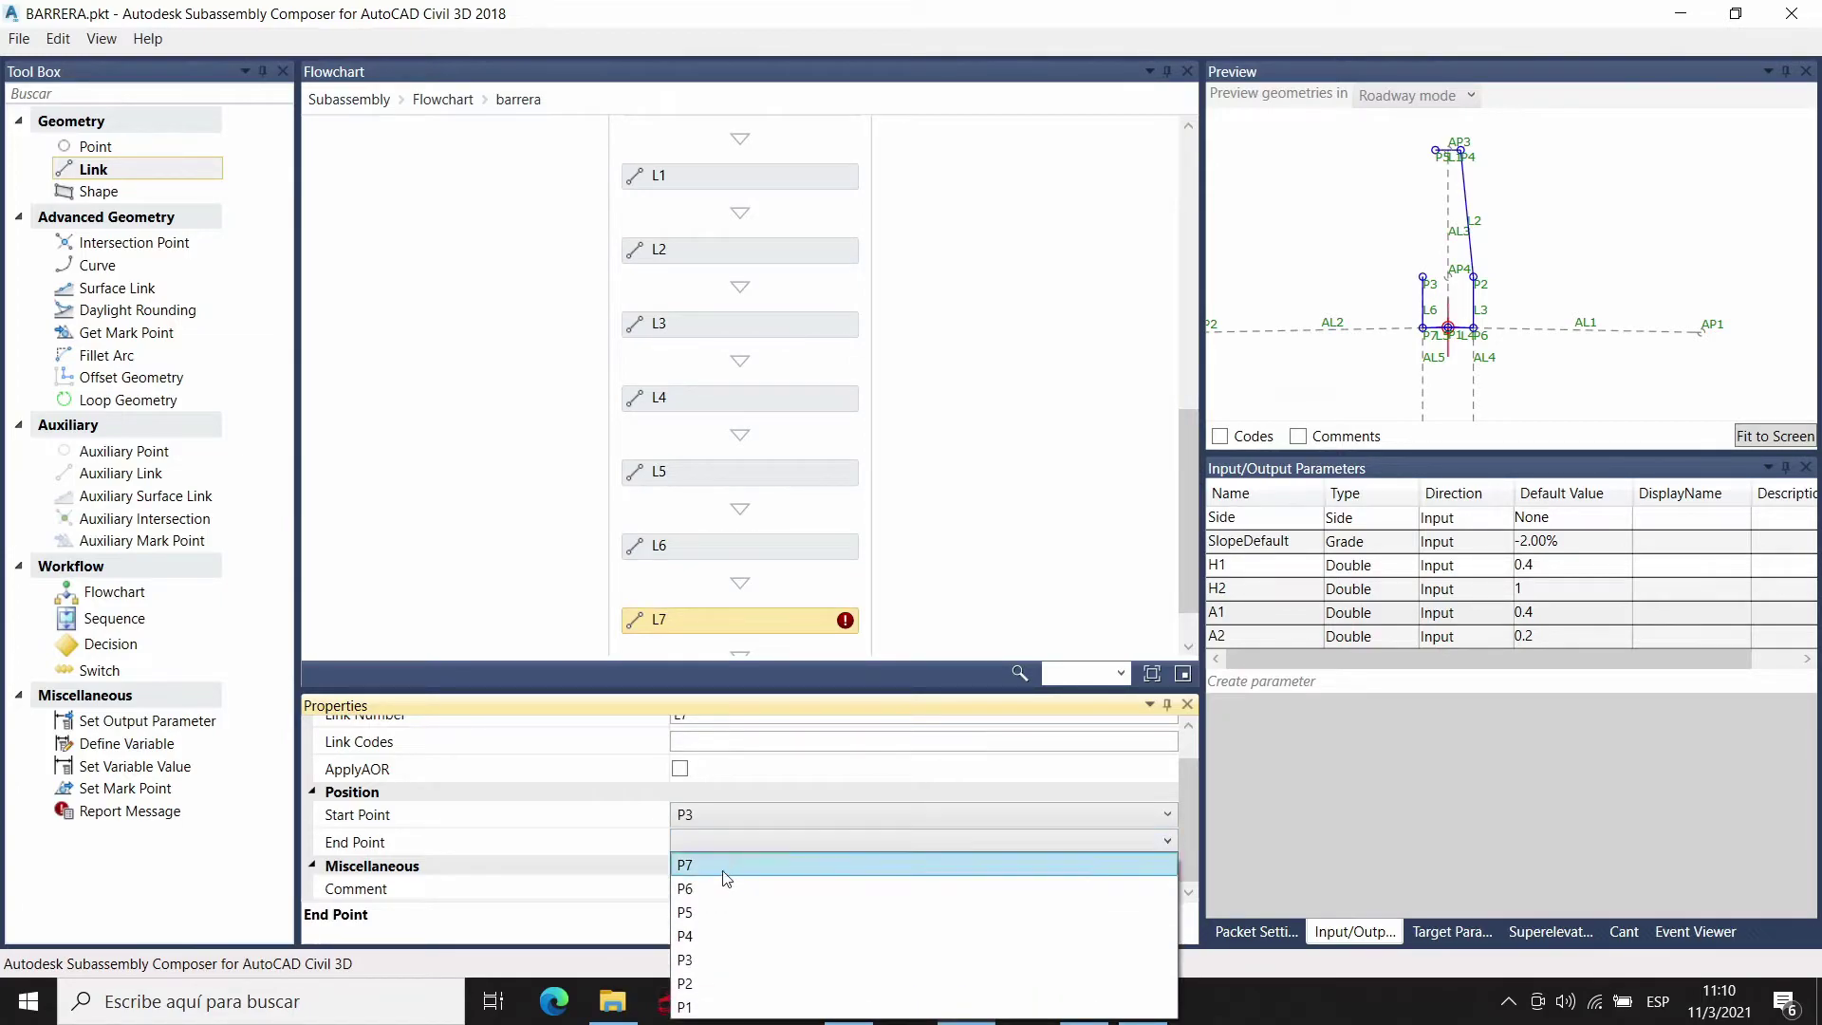
pyautogui.click(686, 911)
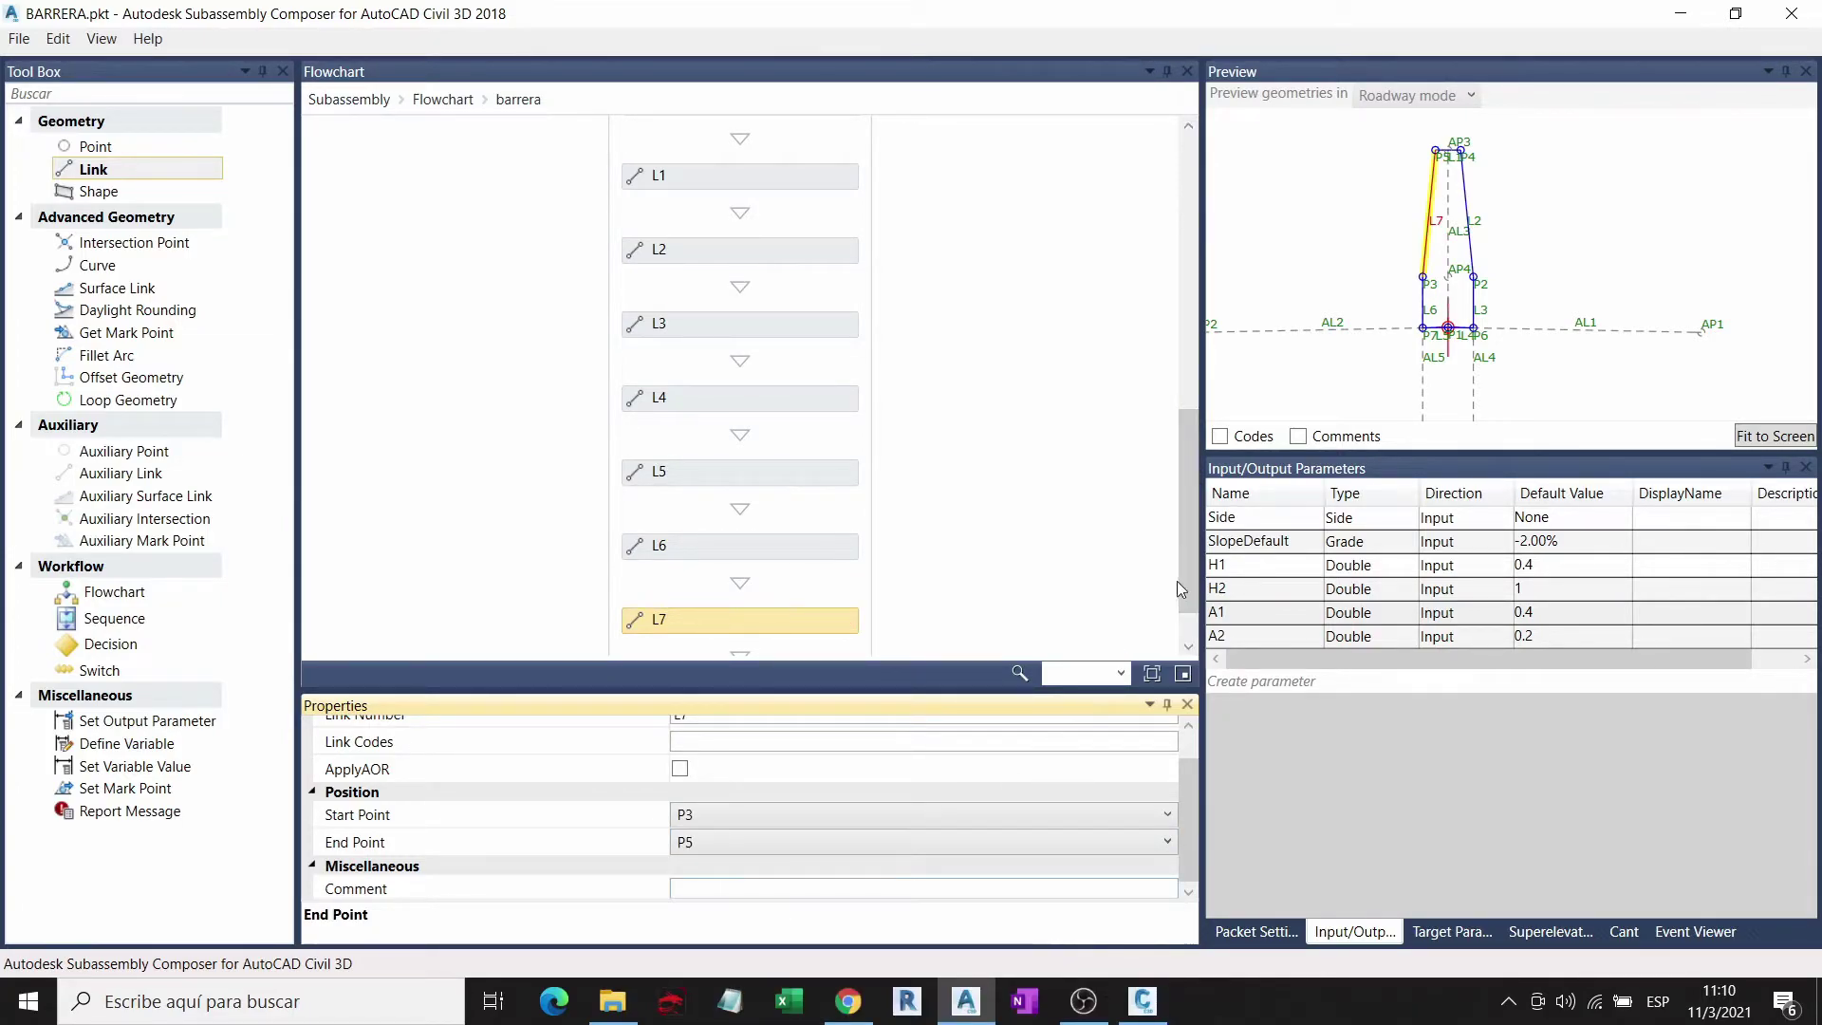
pyautogui.scroll(2, 977, 303)
pyautogui.scroll(3, 956, 317)
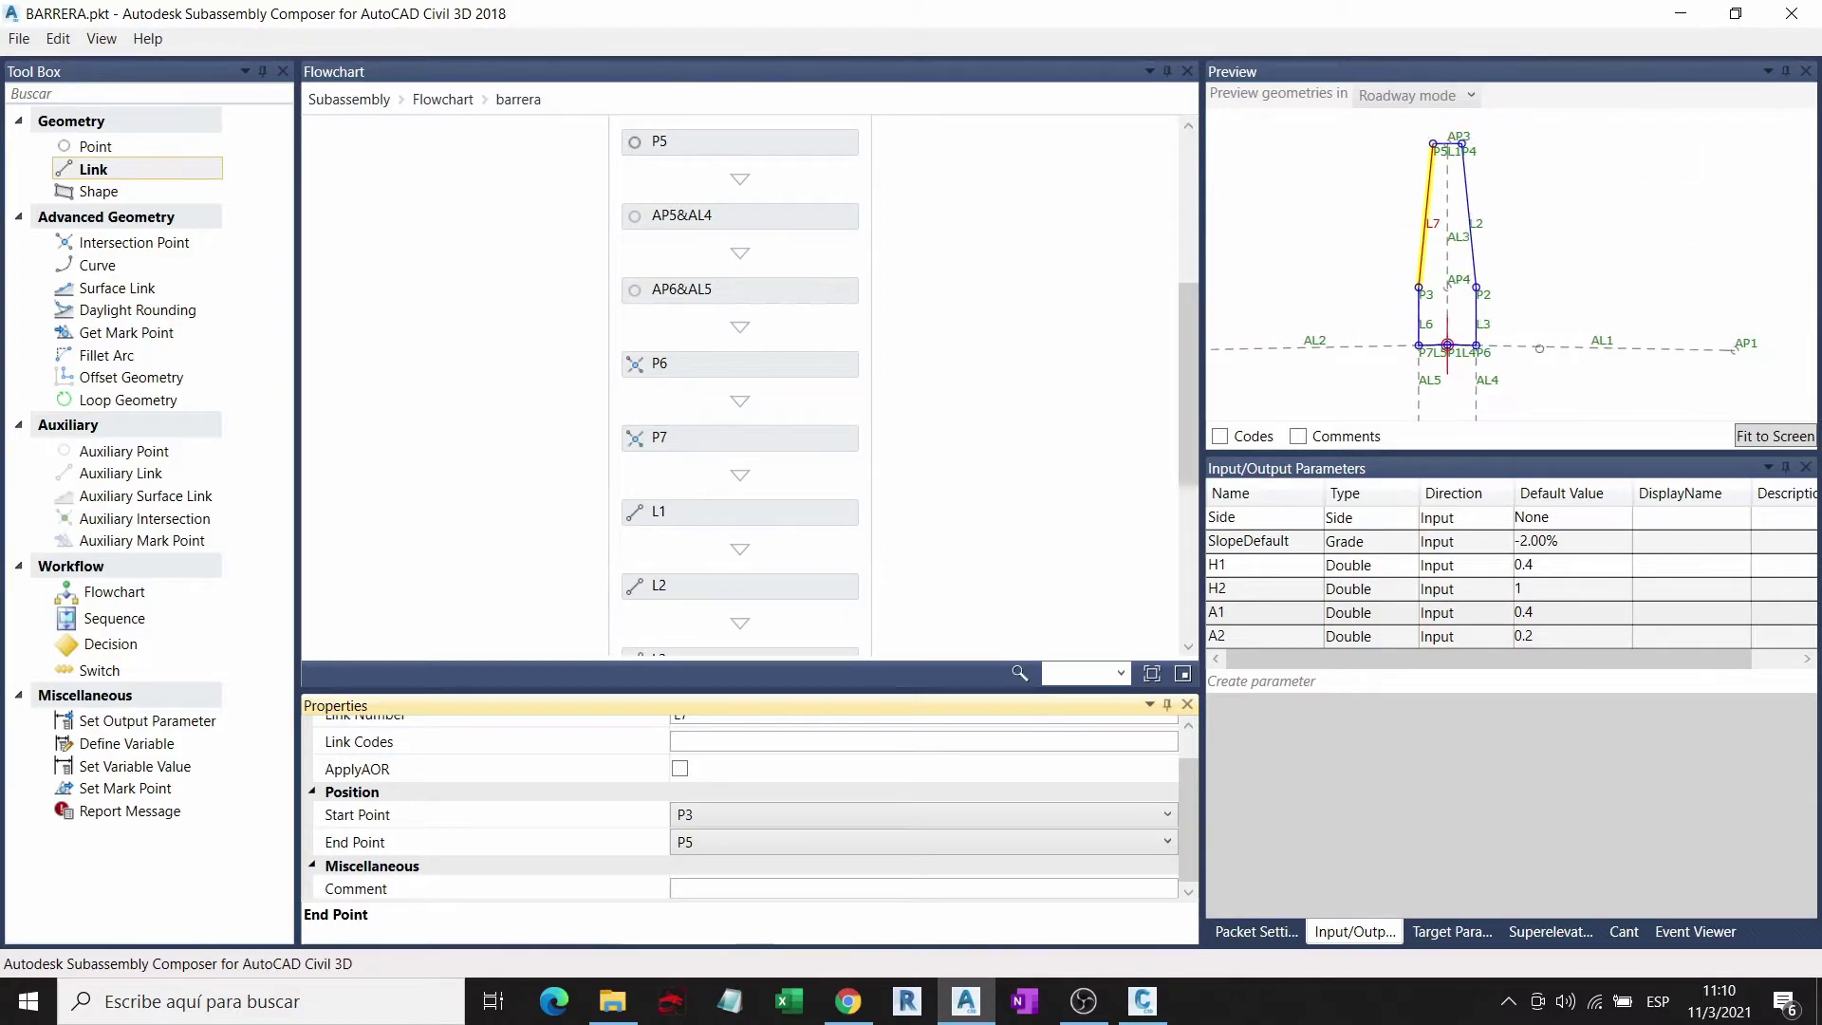
pyautogui.scroll(-1, 1470, 271)
pyautogui.scroll(-1, 1499, 252)
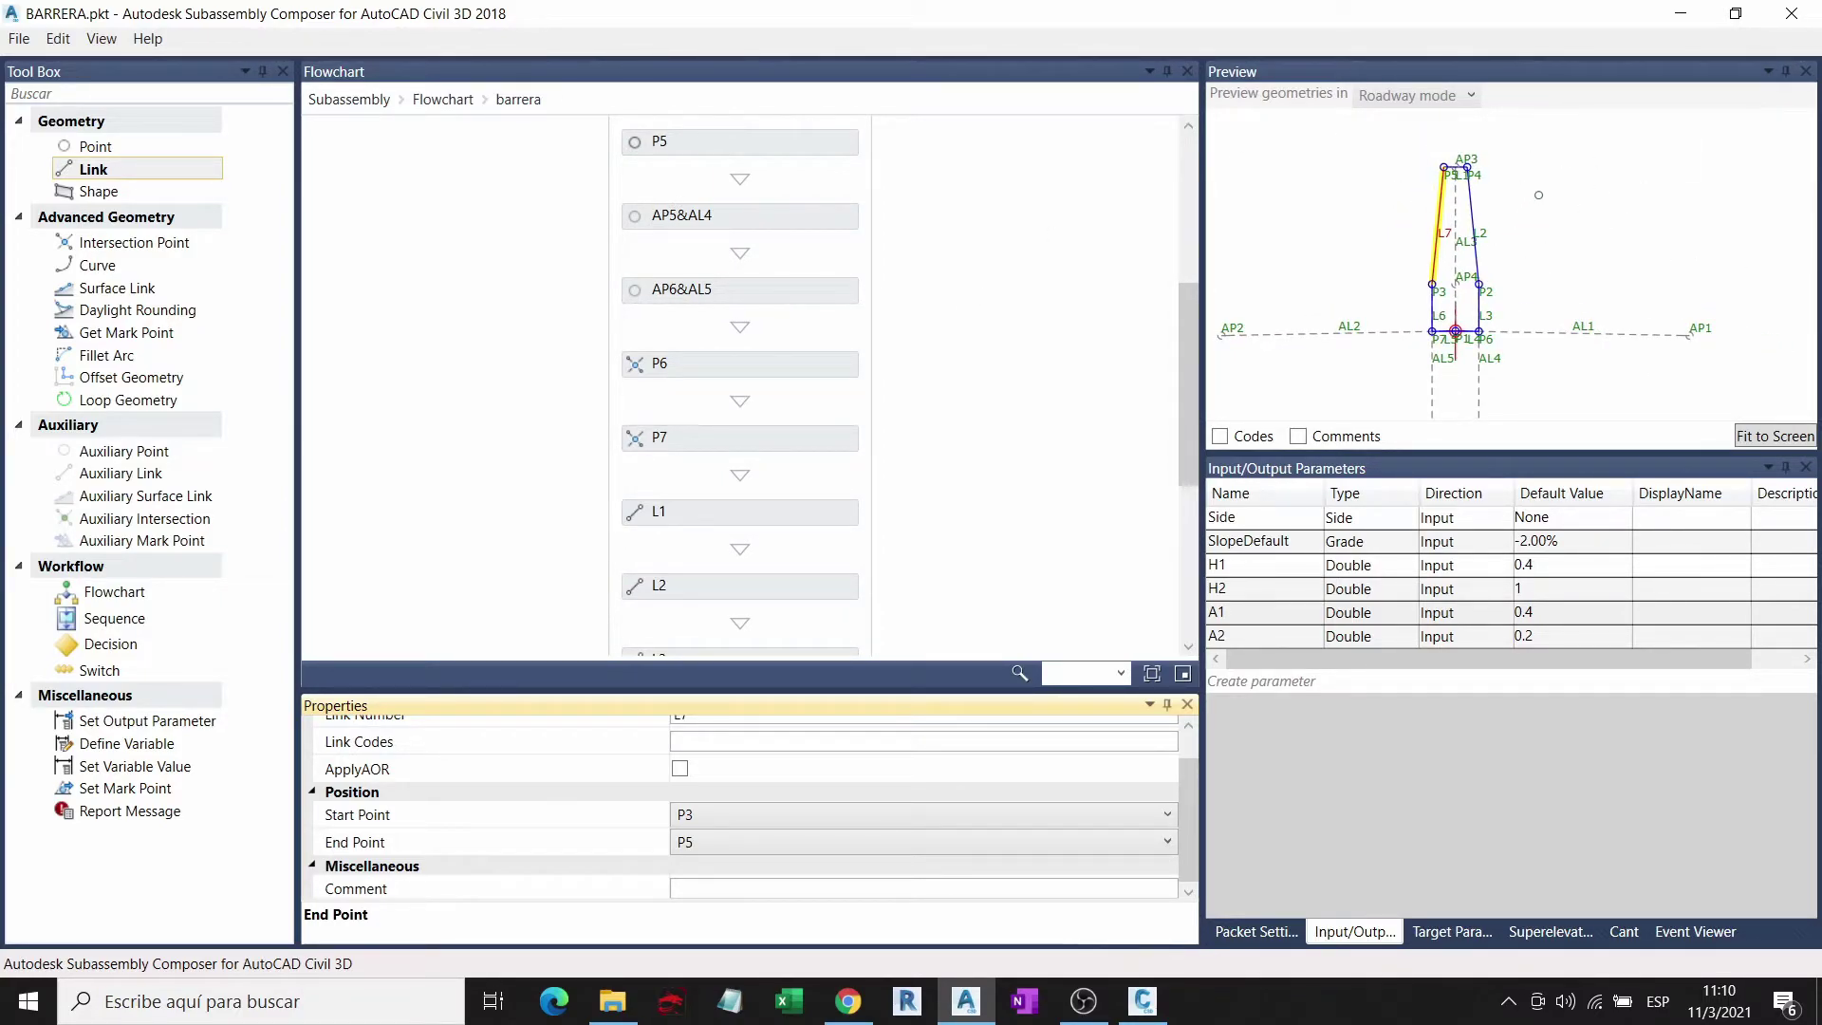
pyautogui.scroll(1, 1539, 184)
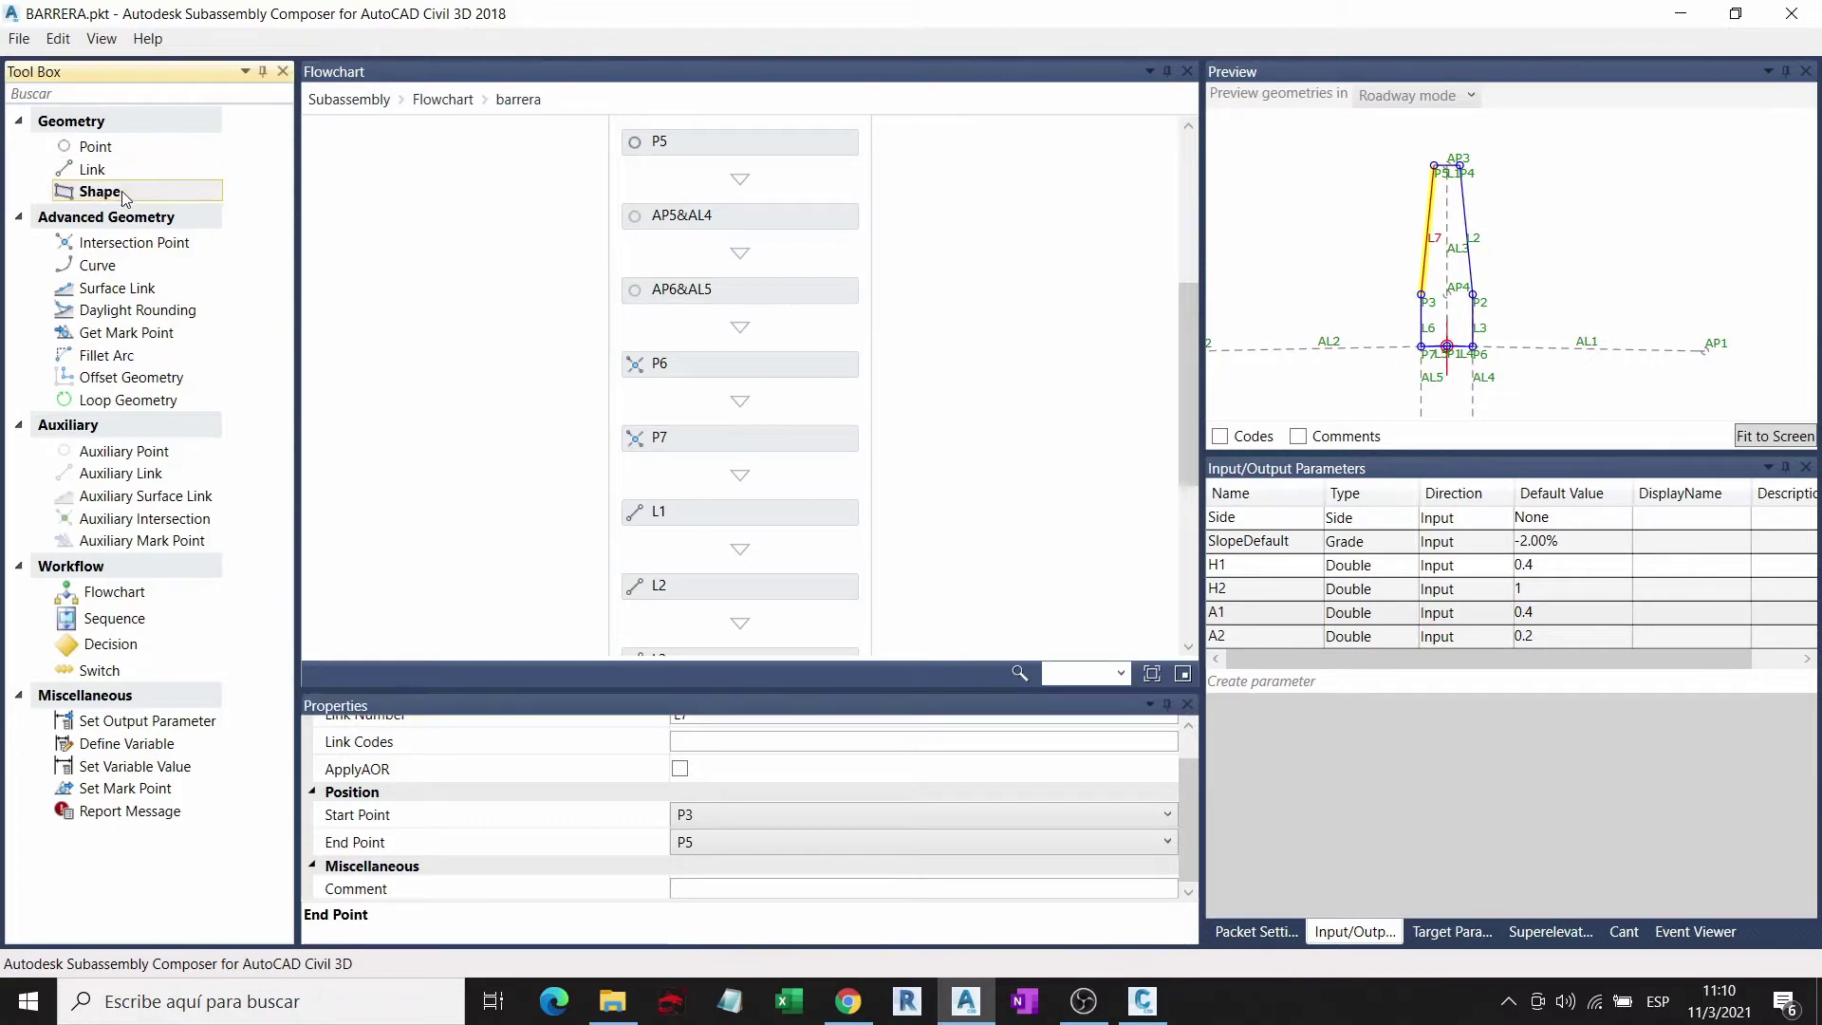
# Step: Add shape S1 by picking the barrier region enclosed by links L1–L7
pyautogui.moveTo(122, 191)
pyautogui.mouseDown()
pyautogui.moveTo(764, 612)
pyautogui.moveTo(766, 583)
pyautogui.mouseUp()
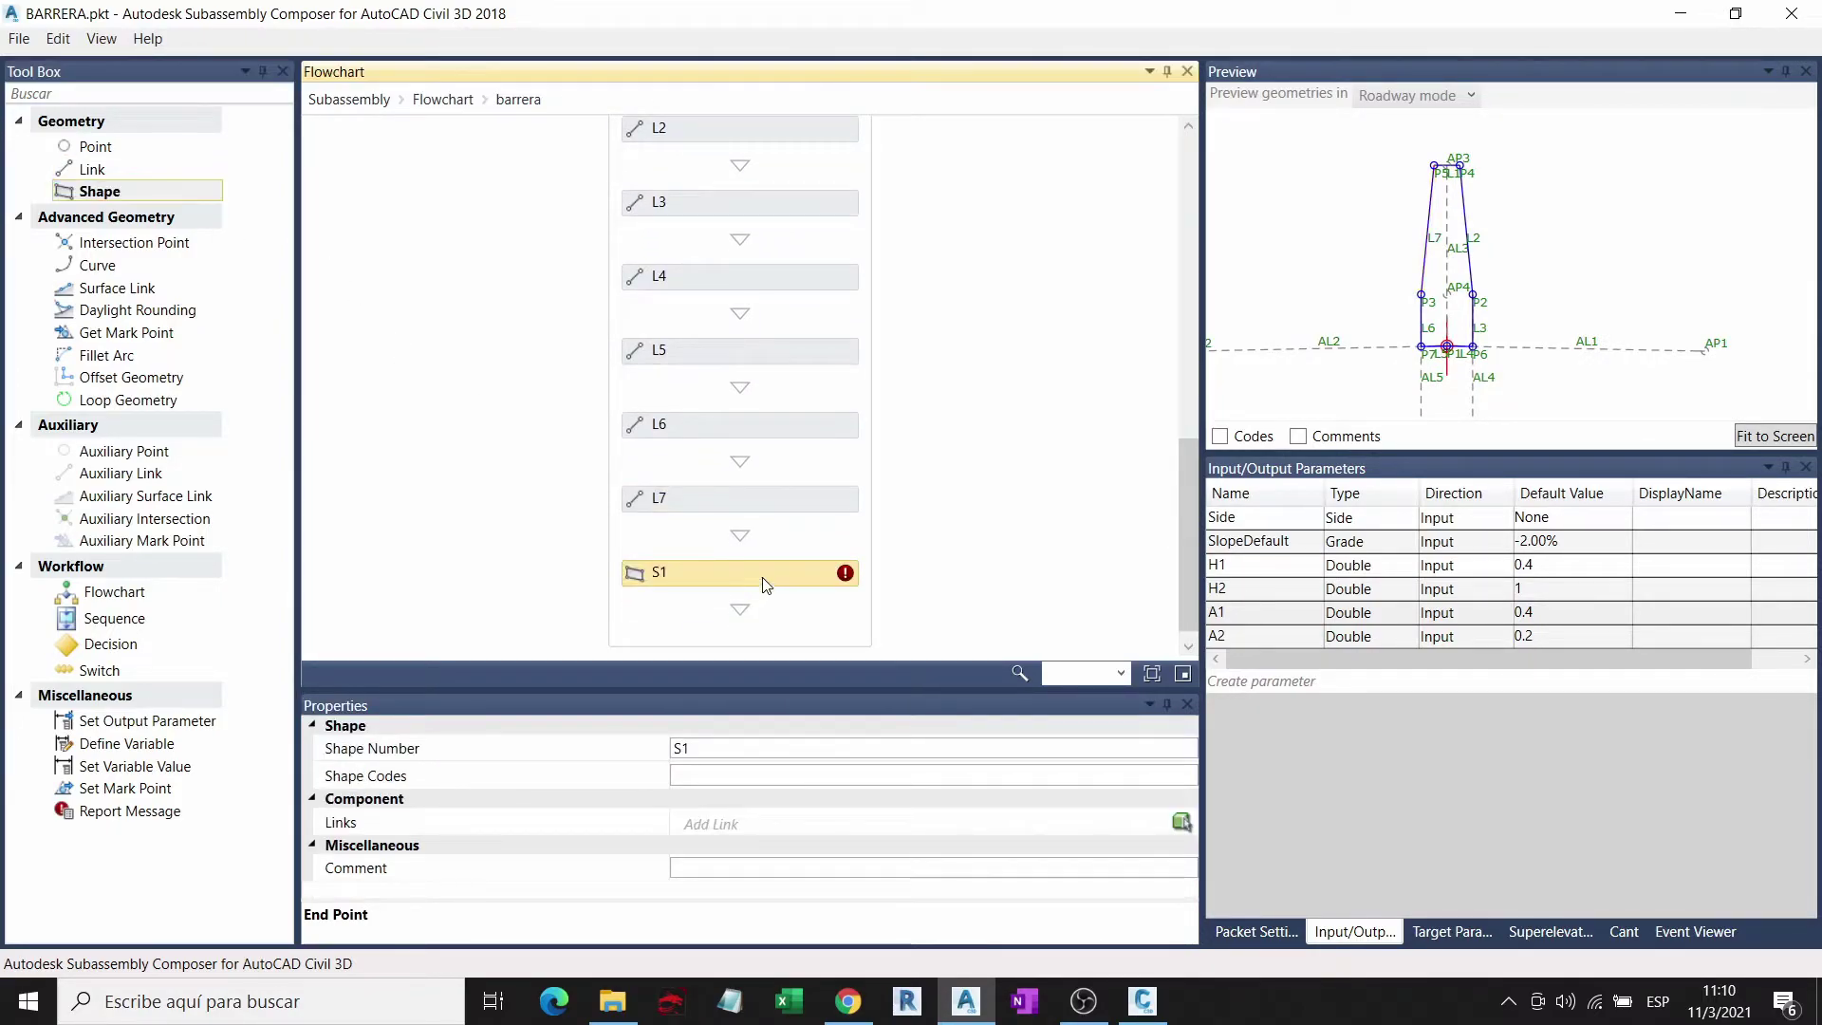
pyautogui.click(1178, 822)
pyautogui.click(1450, 312)
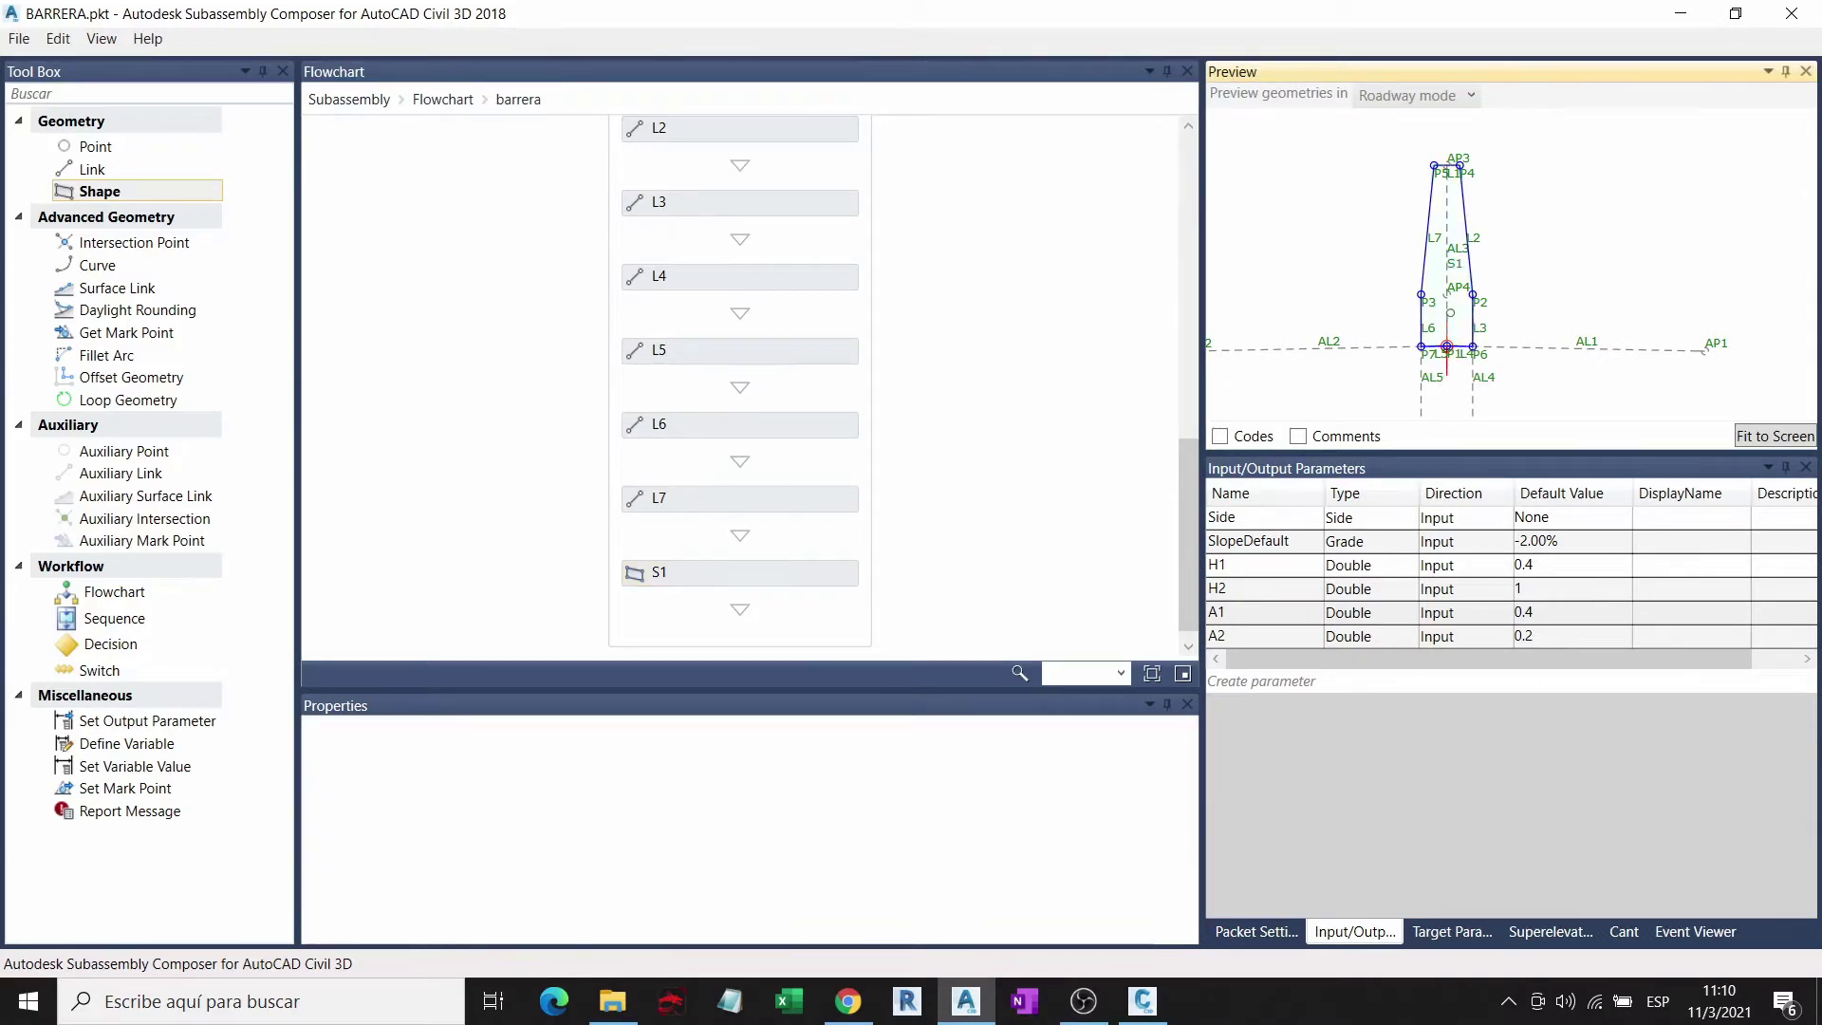
pyautogui.click(819, 578)
# Step: Give shape S1 the shape code "Hormigon Barrera" and verify it
pyautogui.click(732, 781)
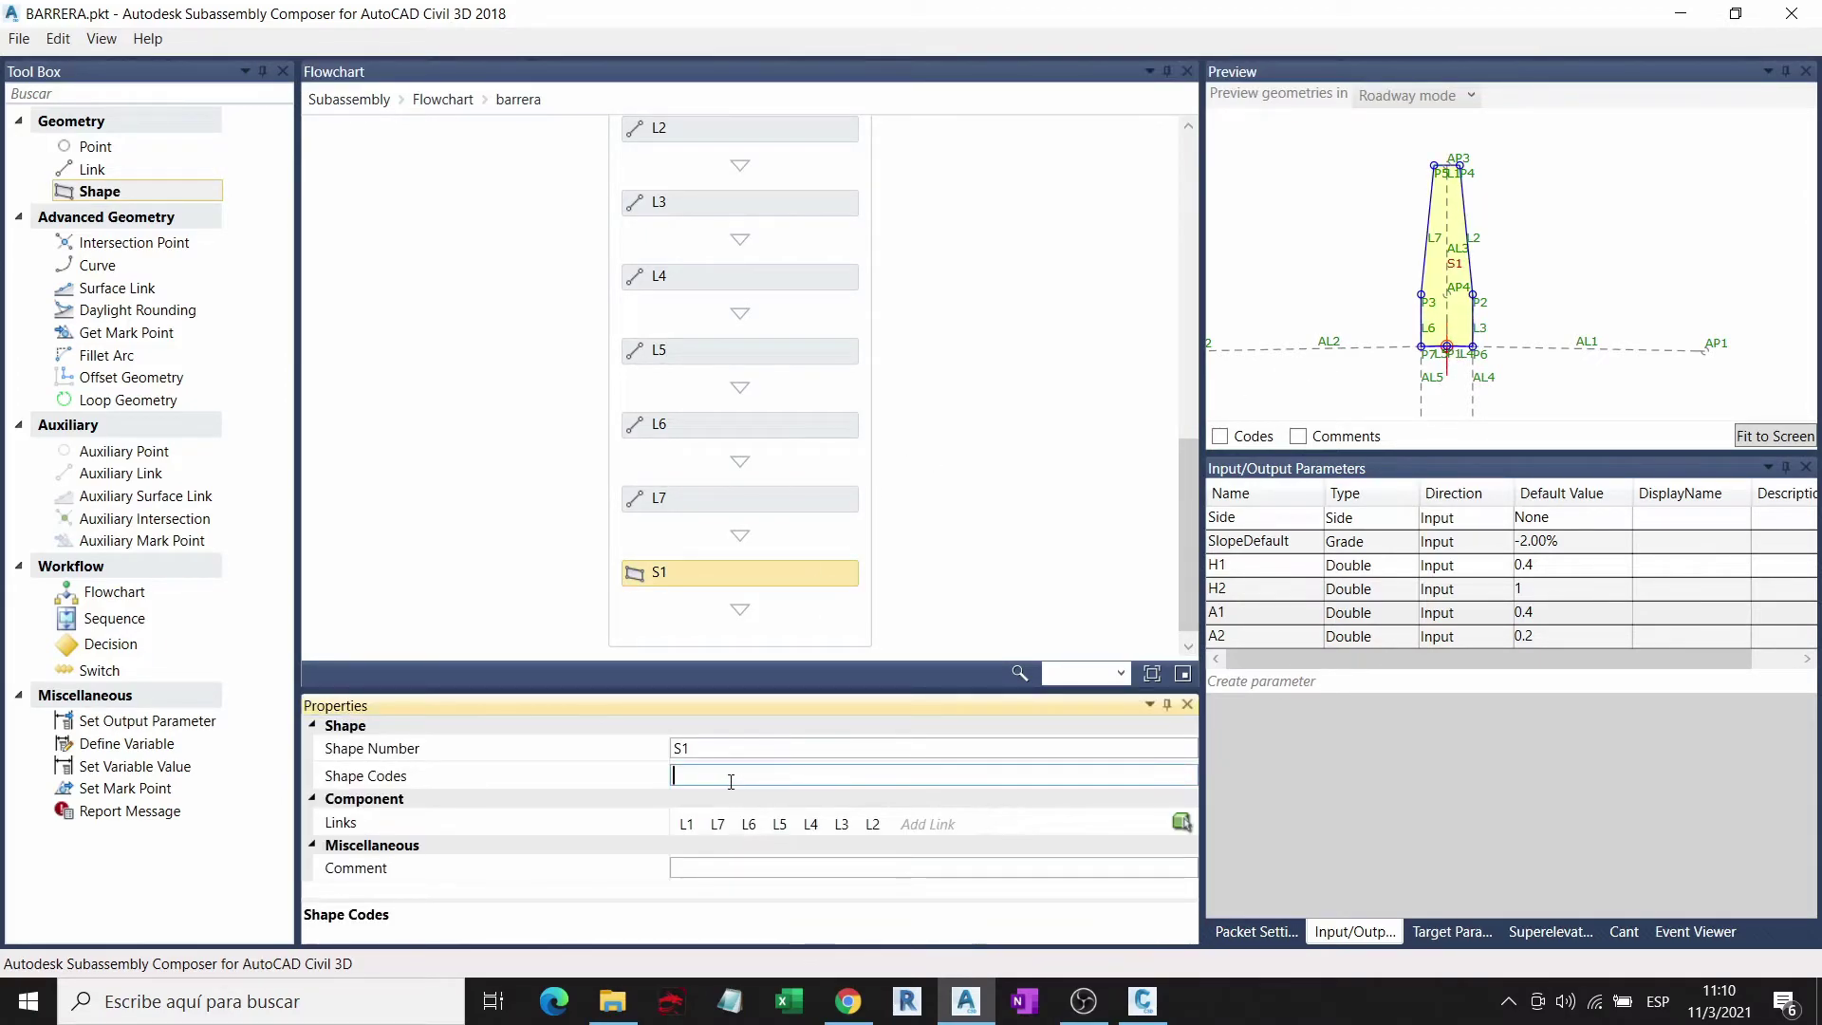
pyautogui.write('""Hor')
pyautogui.write('m')
pyautogui.press('Return')
pyautogui.write('""')
pyautogui.write('a')
pyautogui.write('rrera')
pyautogui.click(871, 435)
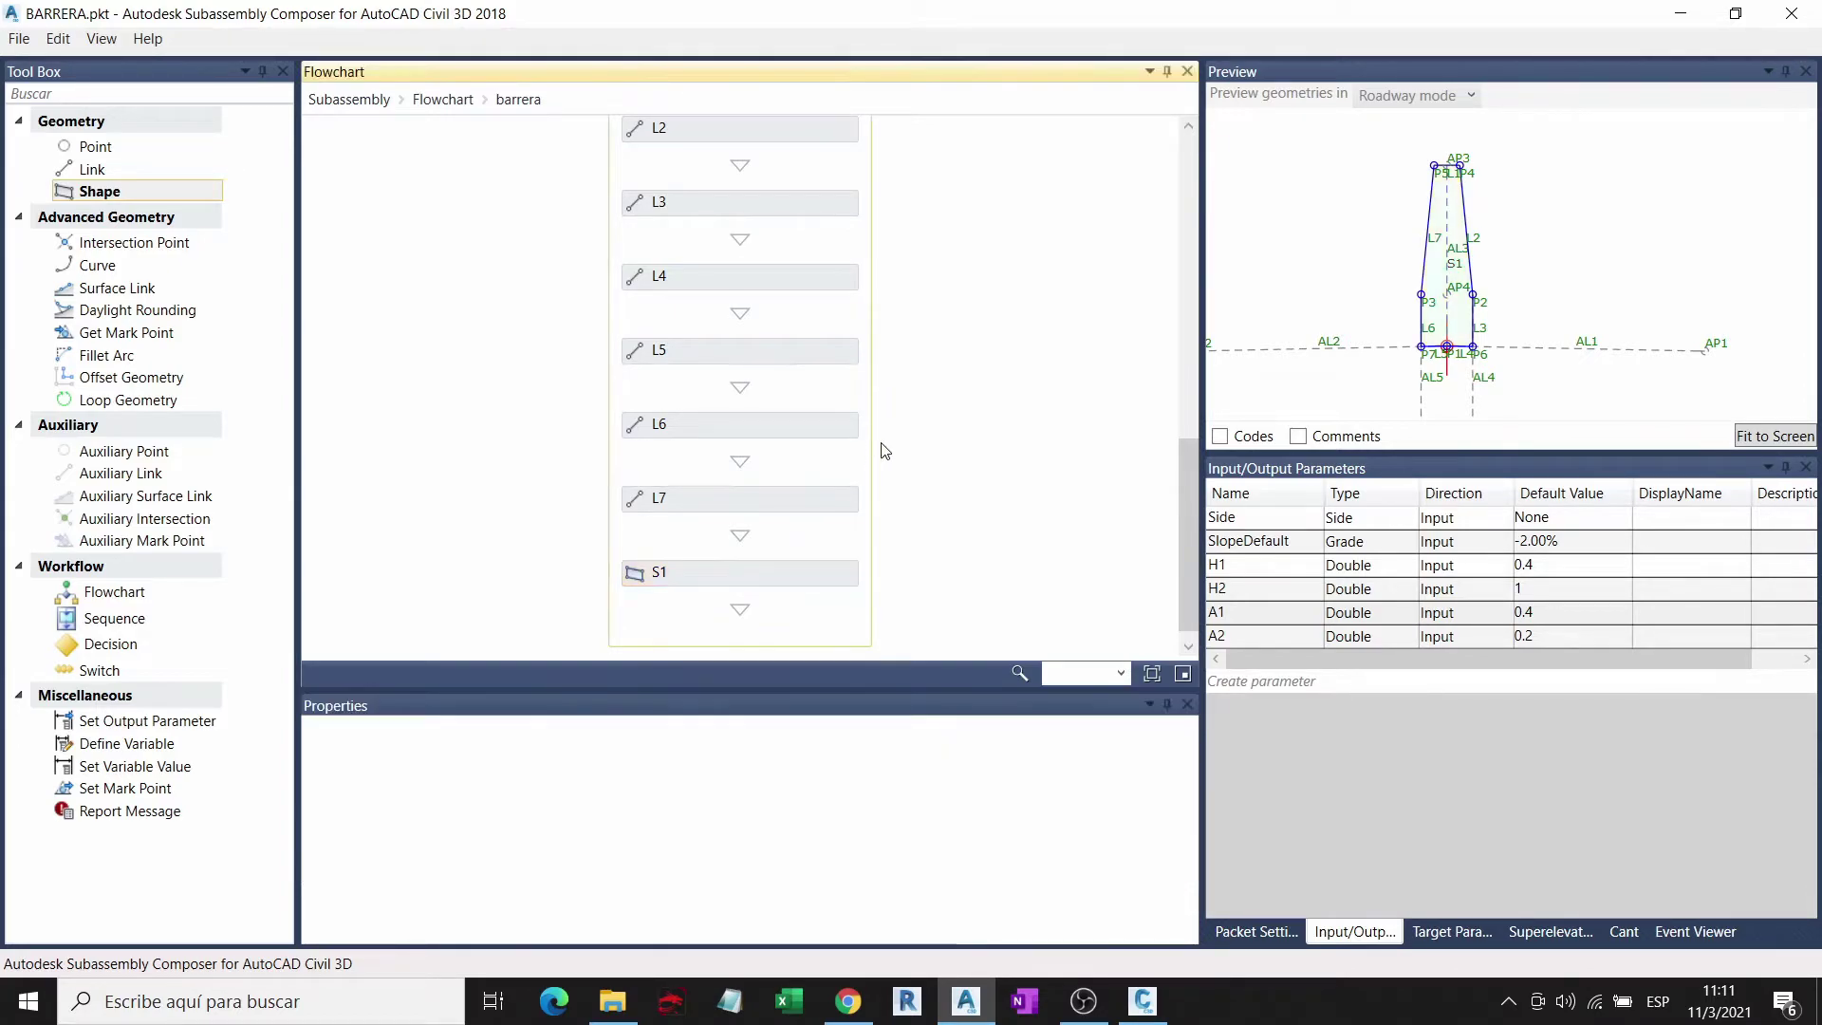
pyautogui.click(772, 569)
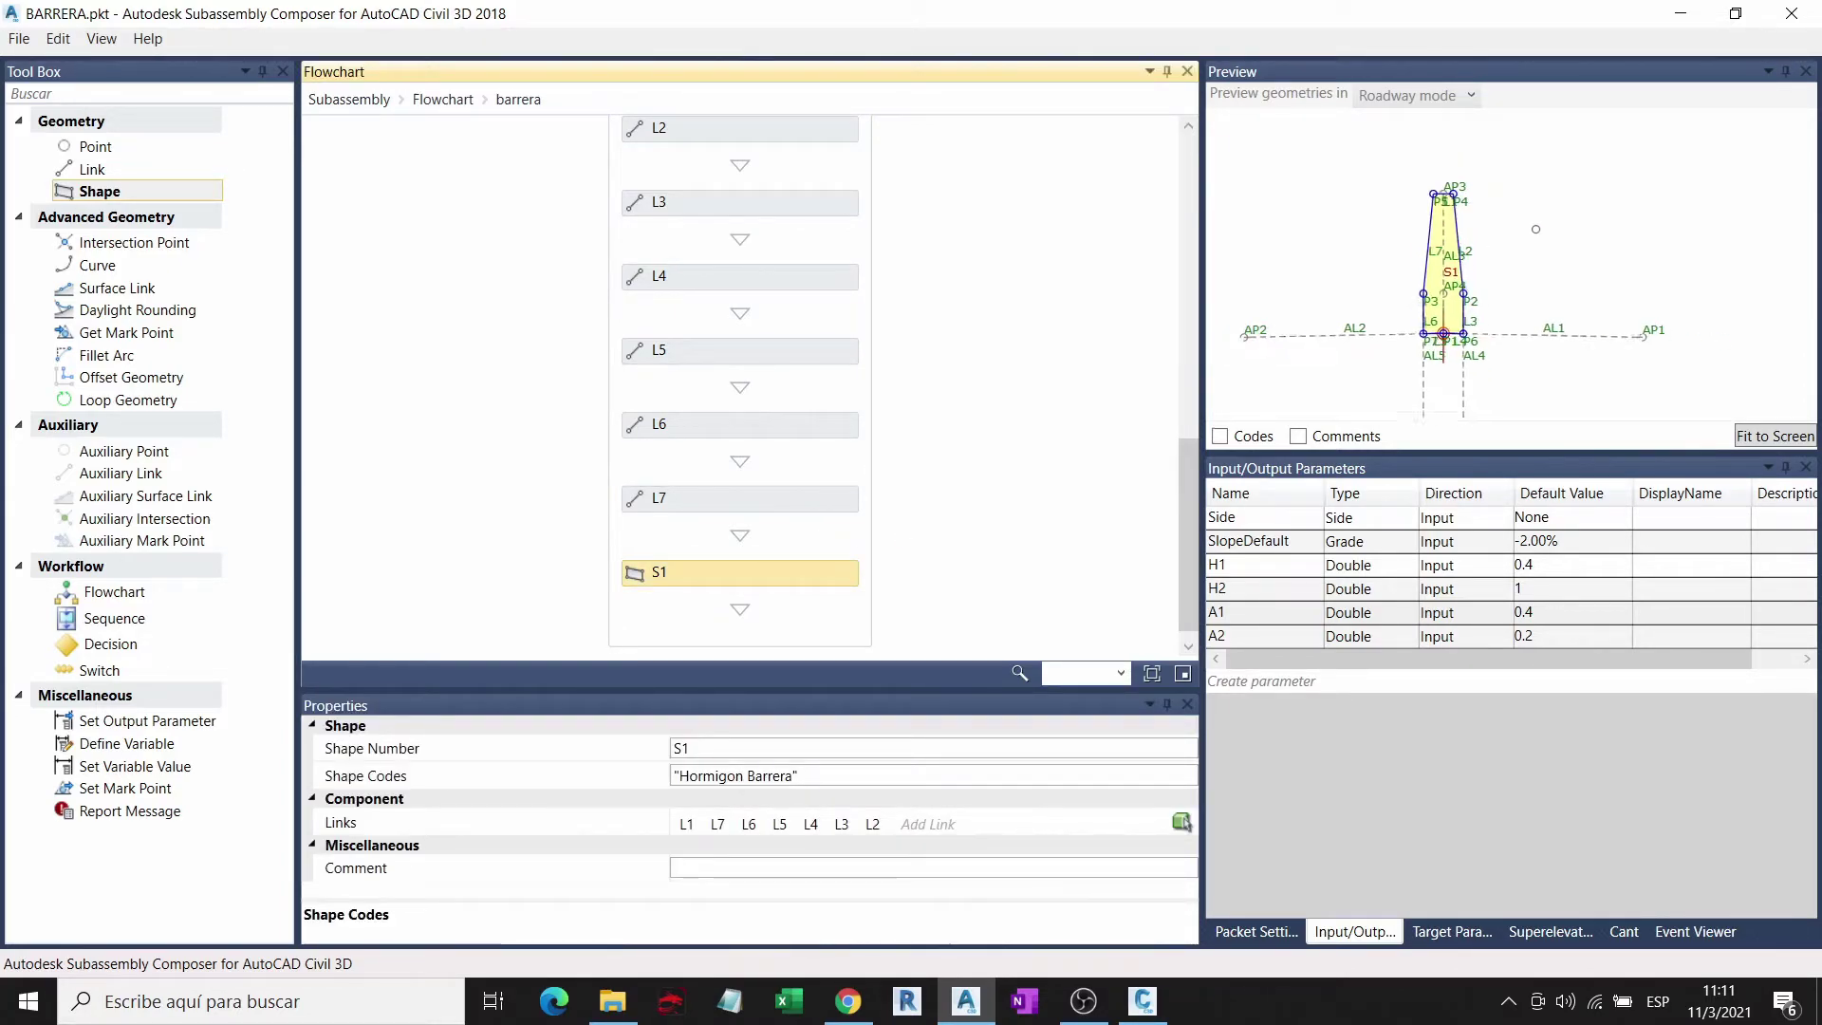
pyautogui.scroll(1, 1488, 349)
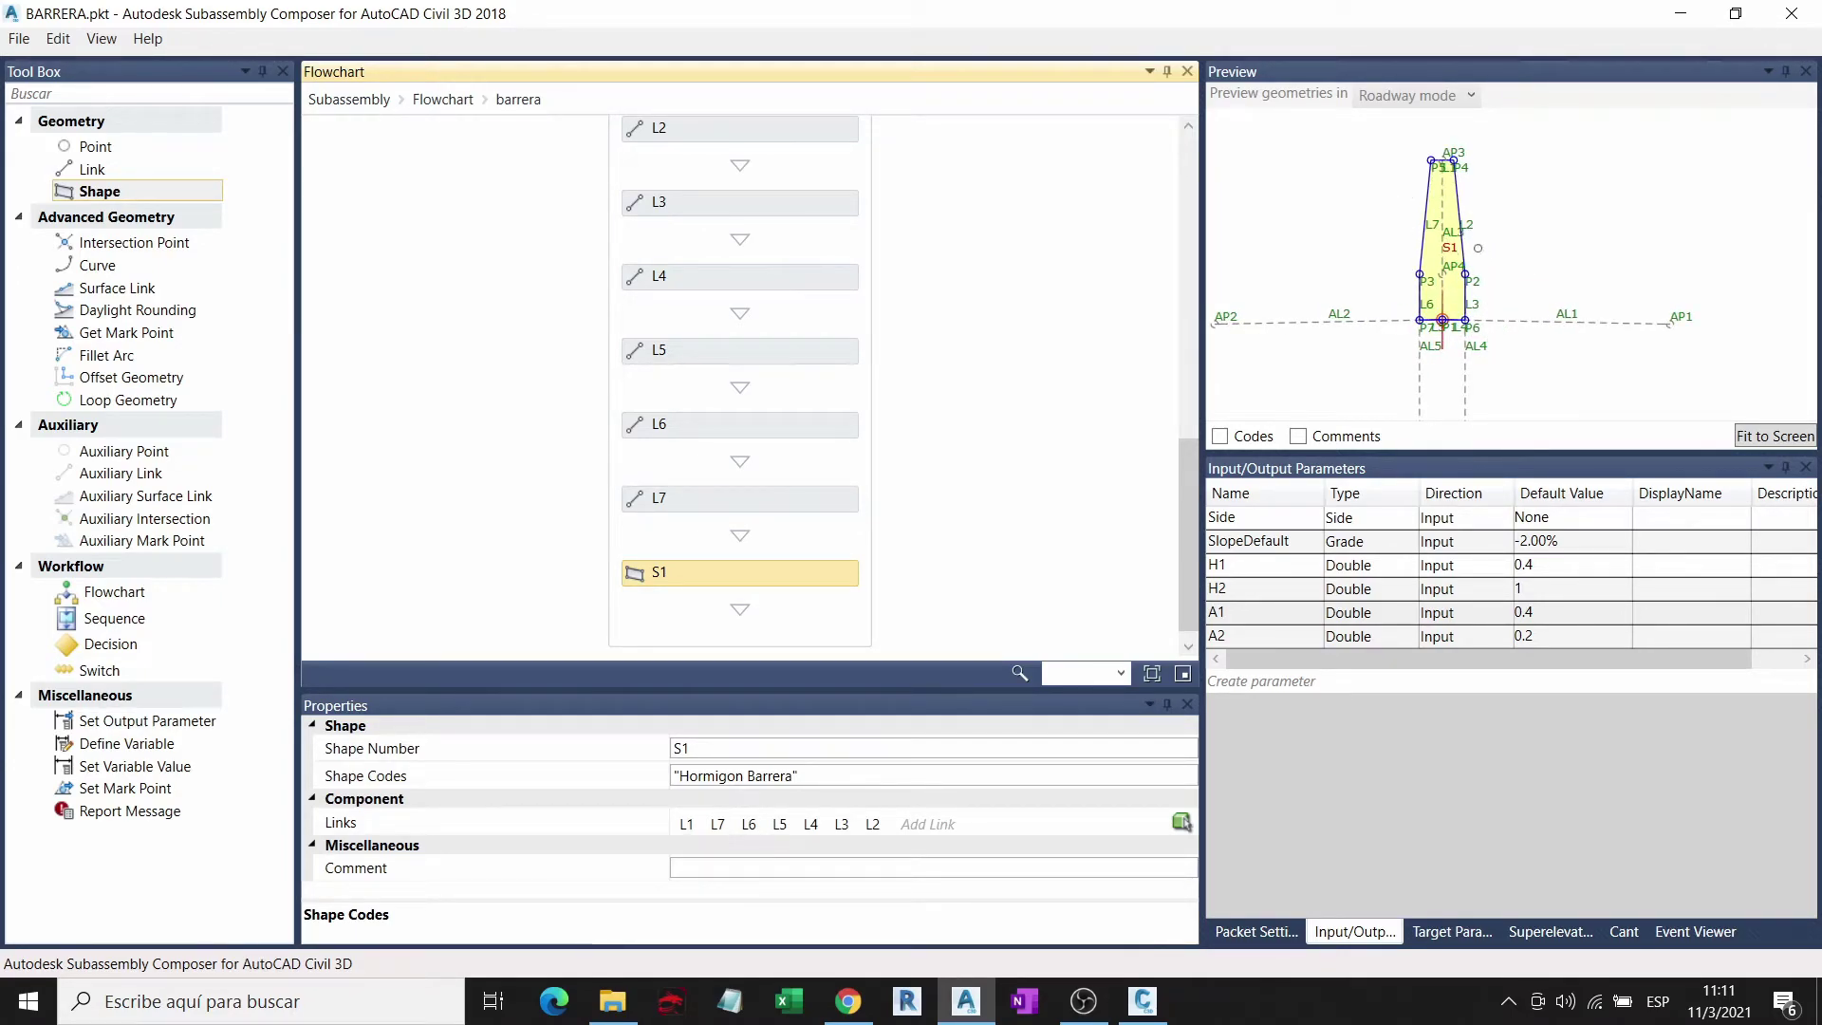
pyautogui.scroll(-2, 1477, 248)
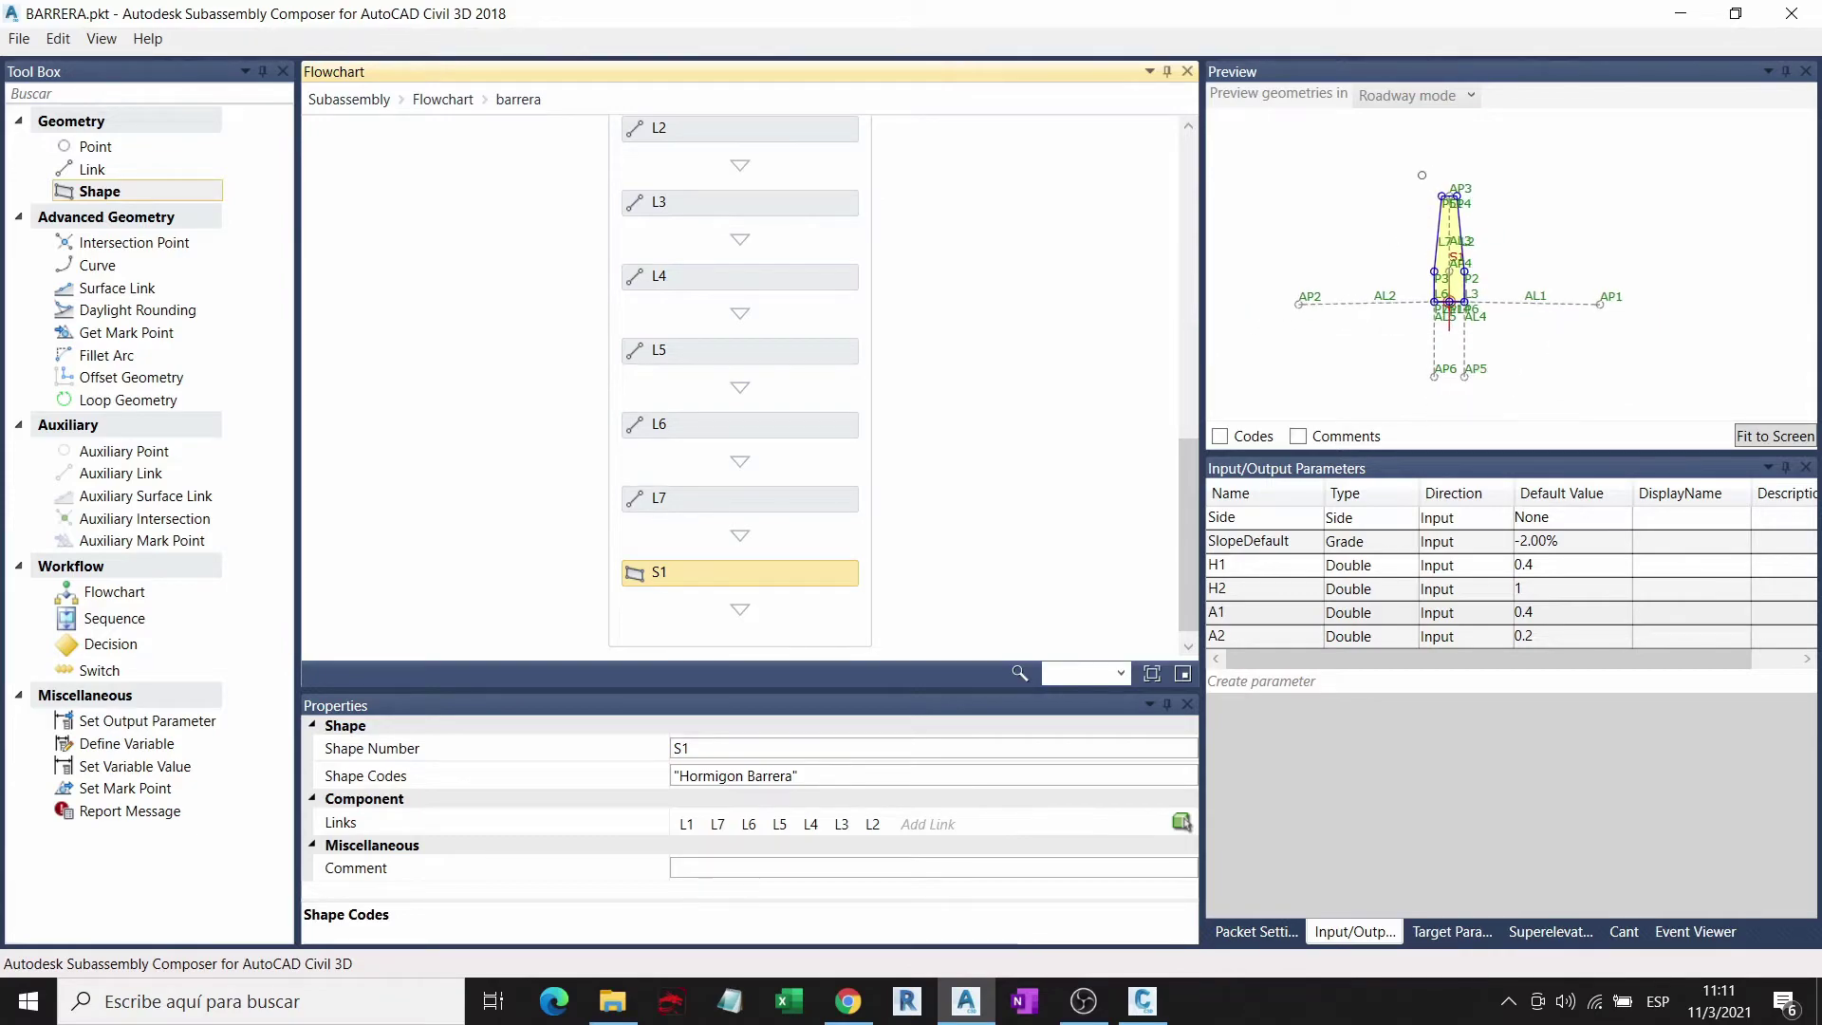
pyautogui.scroll(-2, 1421, 174)
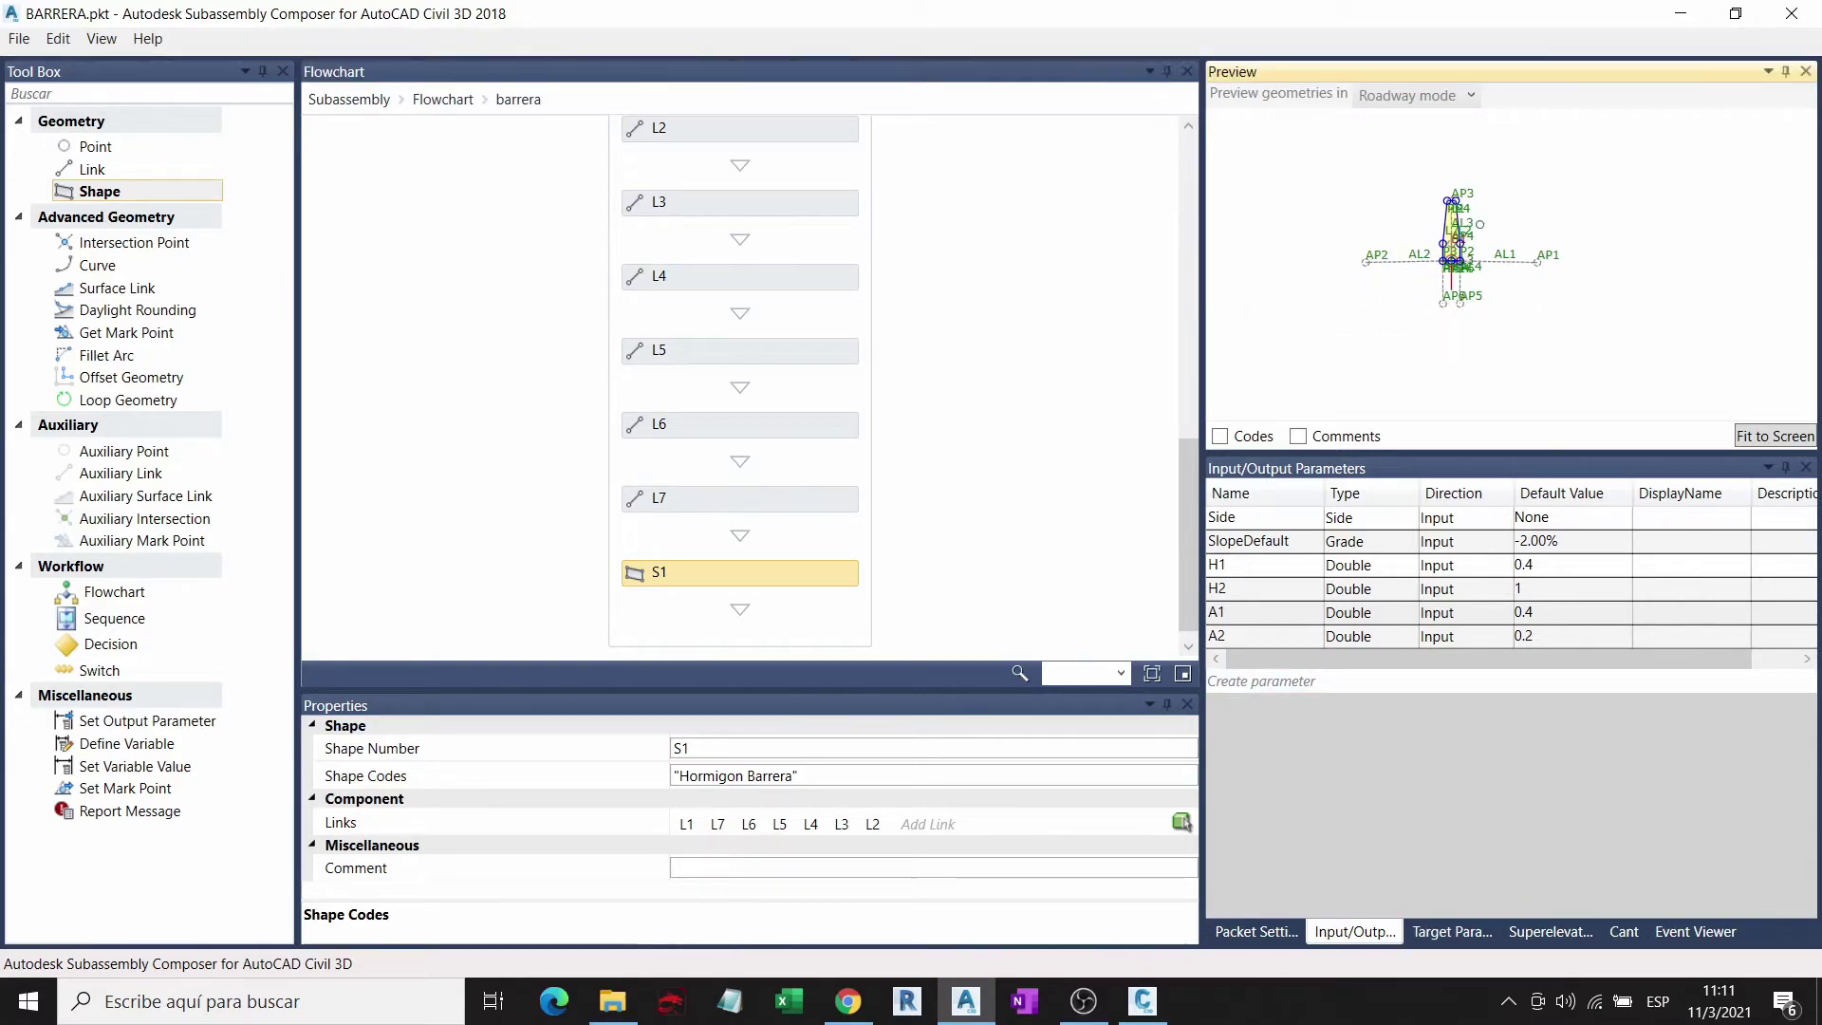
pyautogui.scroll(-2, 1385, 237)
# Step: Enable the 20.00% Right Outside Lane Slope superelevation in the preview
pyautogui.click(1458, 934)
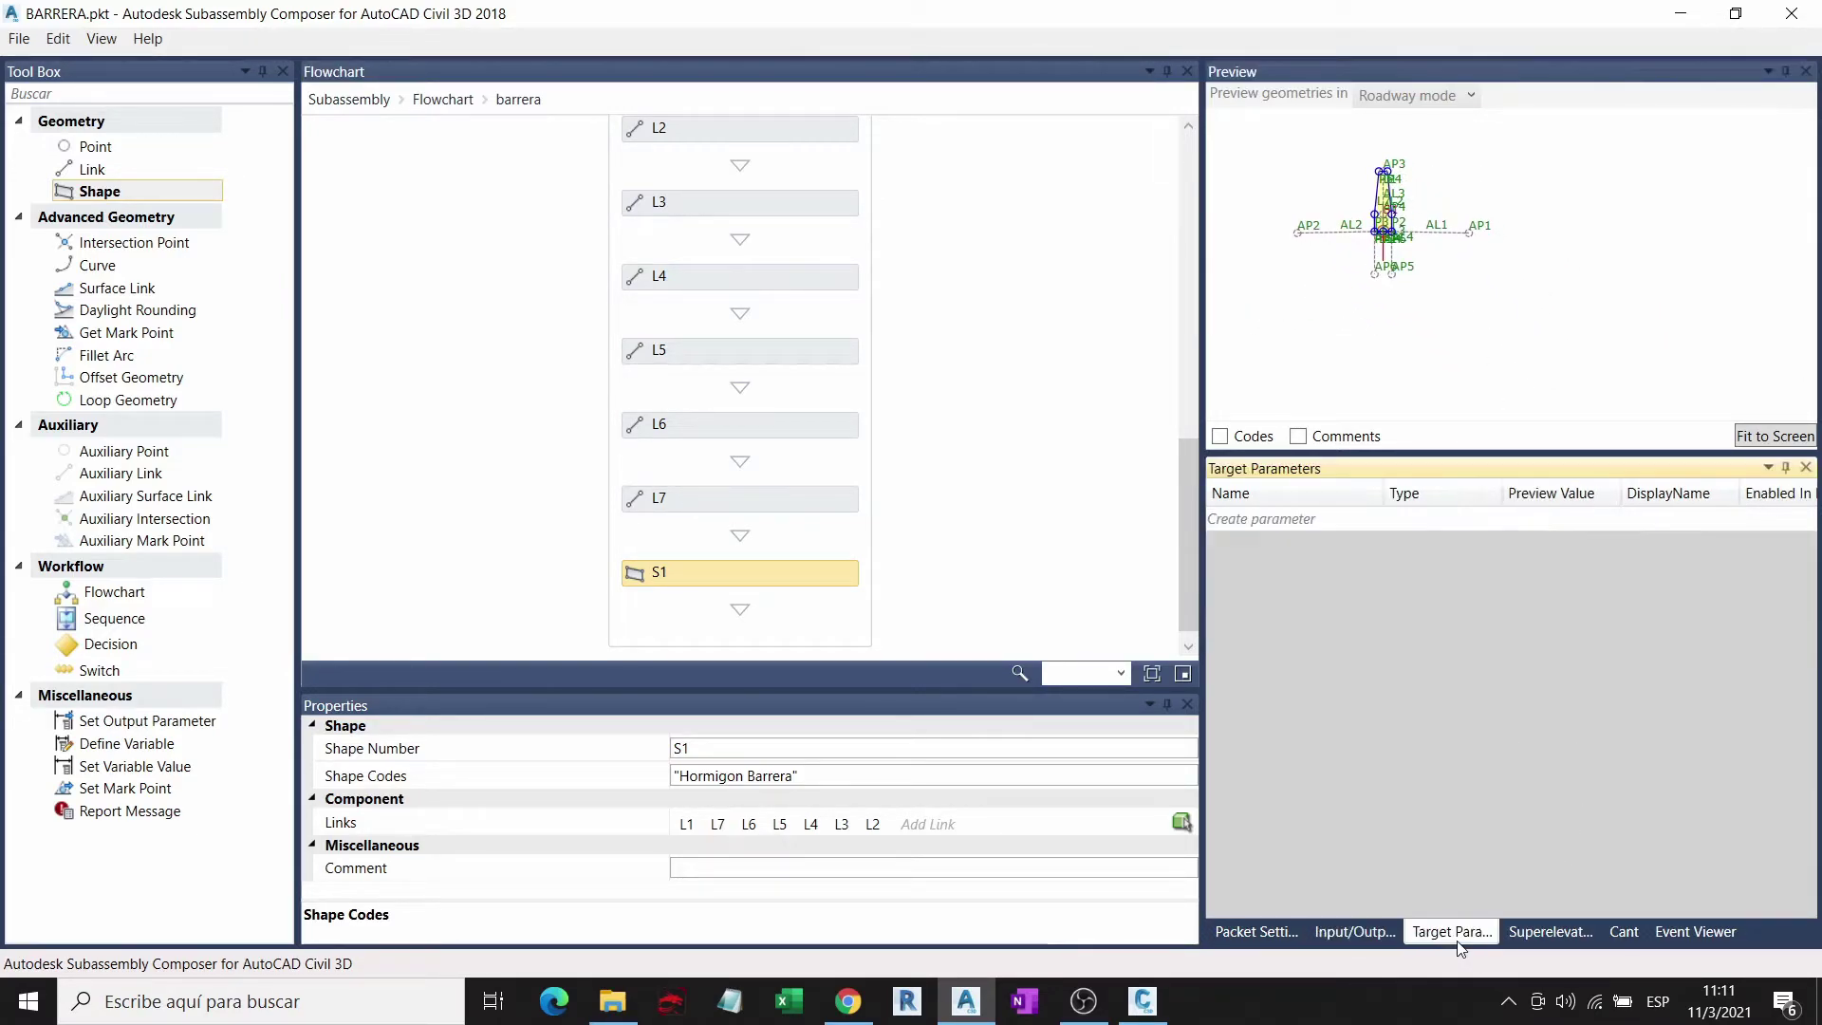
pyautogui.click(1559, 934)
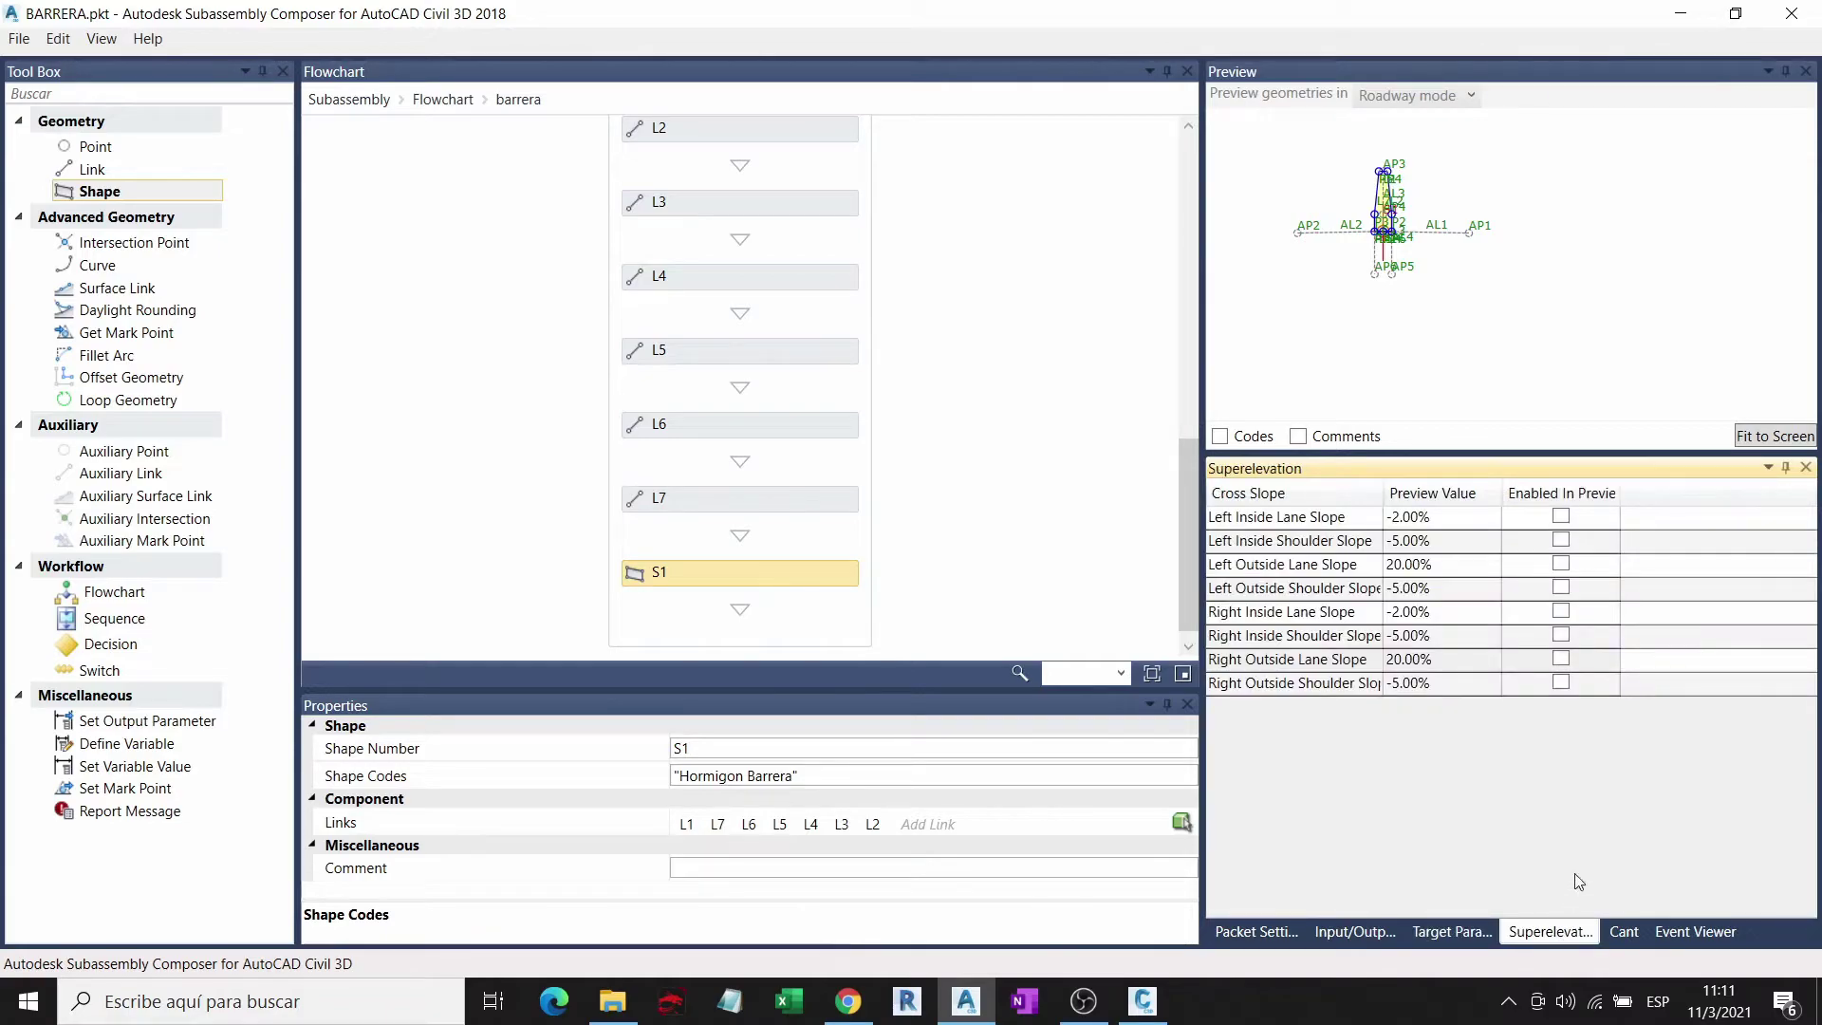
pyautogui.click(1563, 664)
pyautogui.click(1561, 659)
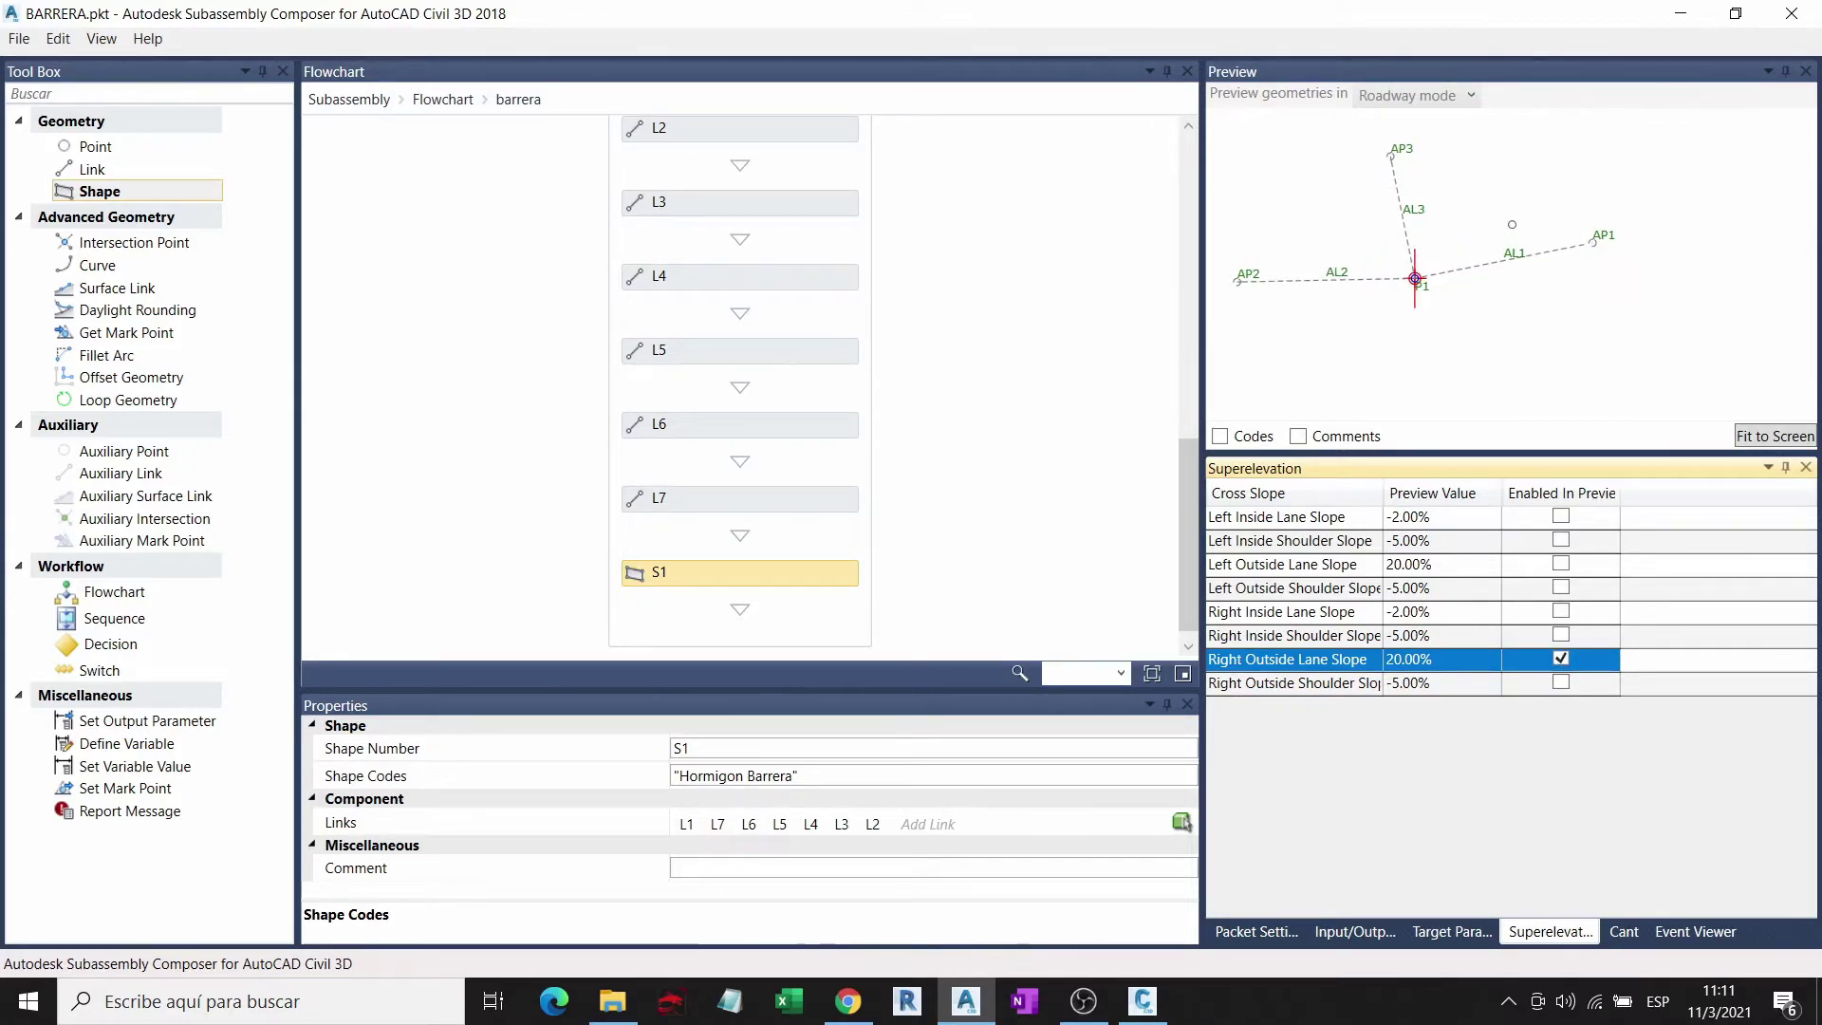
pyautogui.scroll(1, 635, 301)
pyautogui.scroll(5, 635, 302)
pyautogui.scroll(5, 635, 301)
# Step: Return to the top-level flowchart and inspect the top AP3&AL3 point and barrera sequence
pyautogui.click(442, 98)
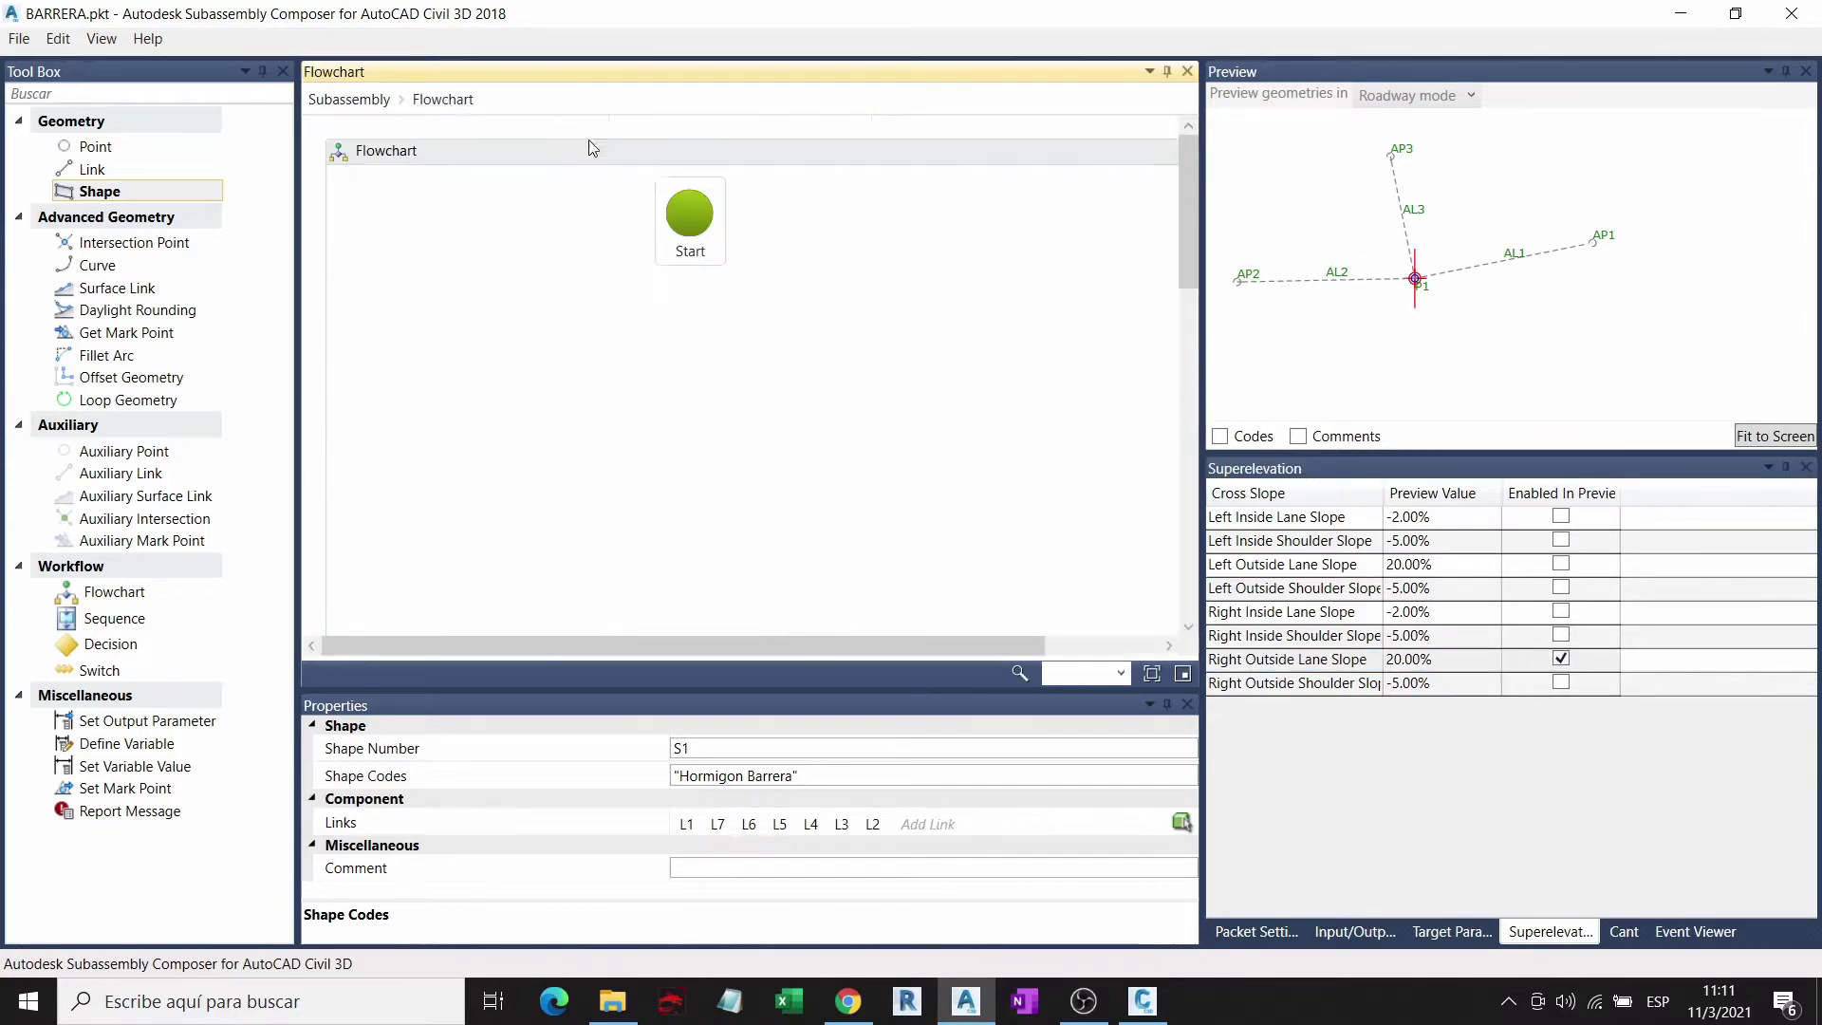
pyautogui.scroll(-5, 801, 303)
pyautogui.scroll(-4, 802, 304)
pyautogui.scroll(3, 918, 403)
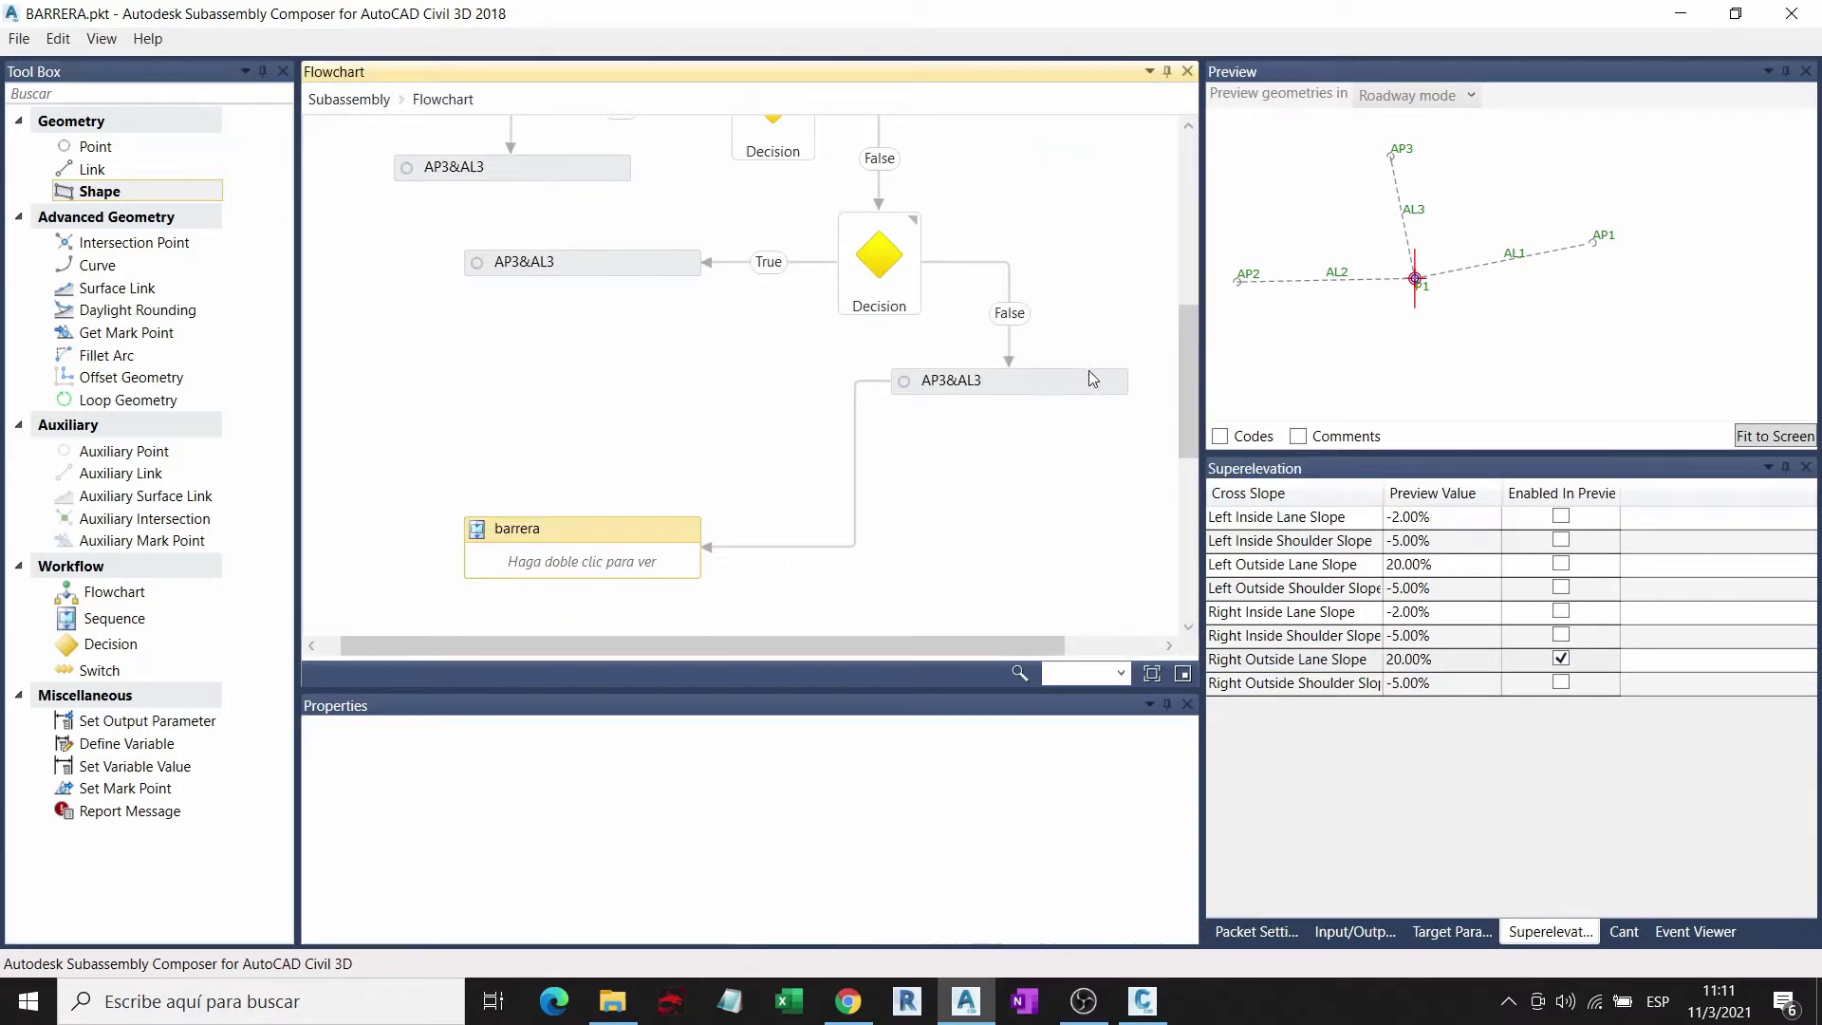
pyautogui.scroll(-6, 806, 498)
pyautogui.scroll(3, 911, 386)
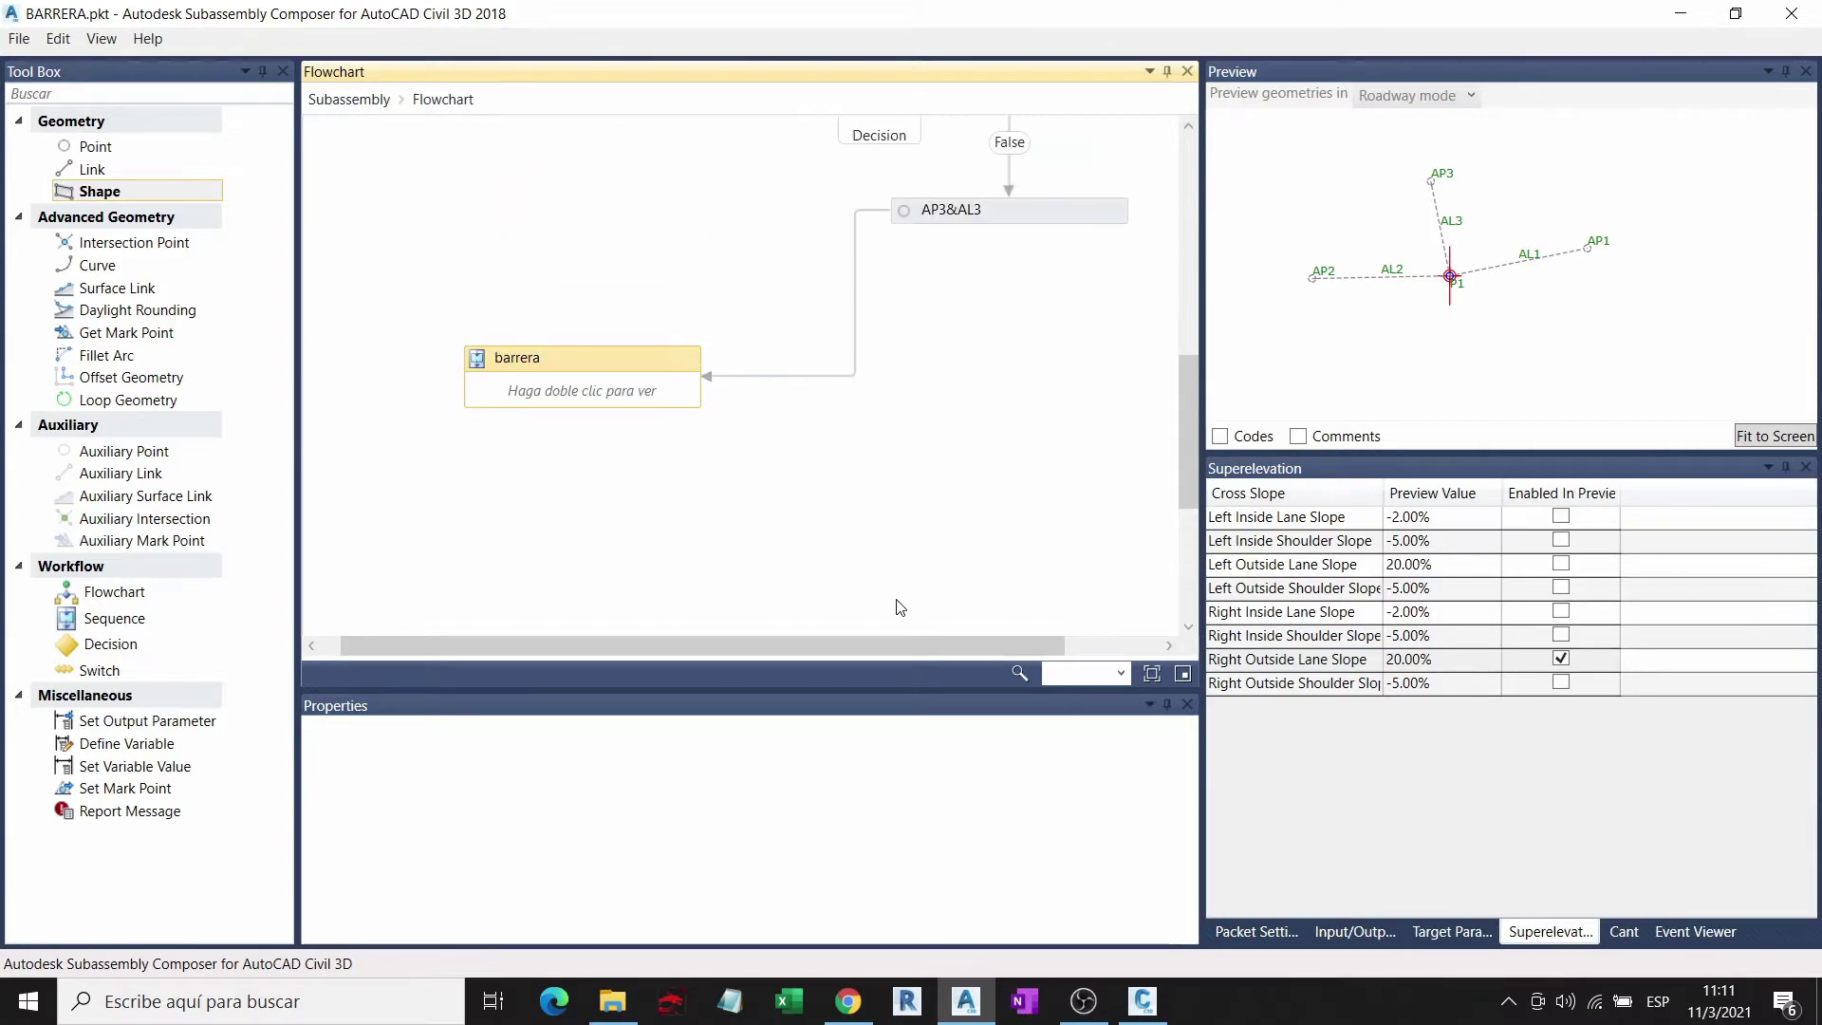
pyautogui.hscroll(-1, 879, 649)
pyautogui.scroll(3, 744, 500)
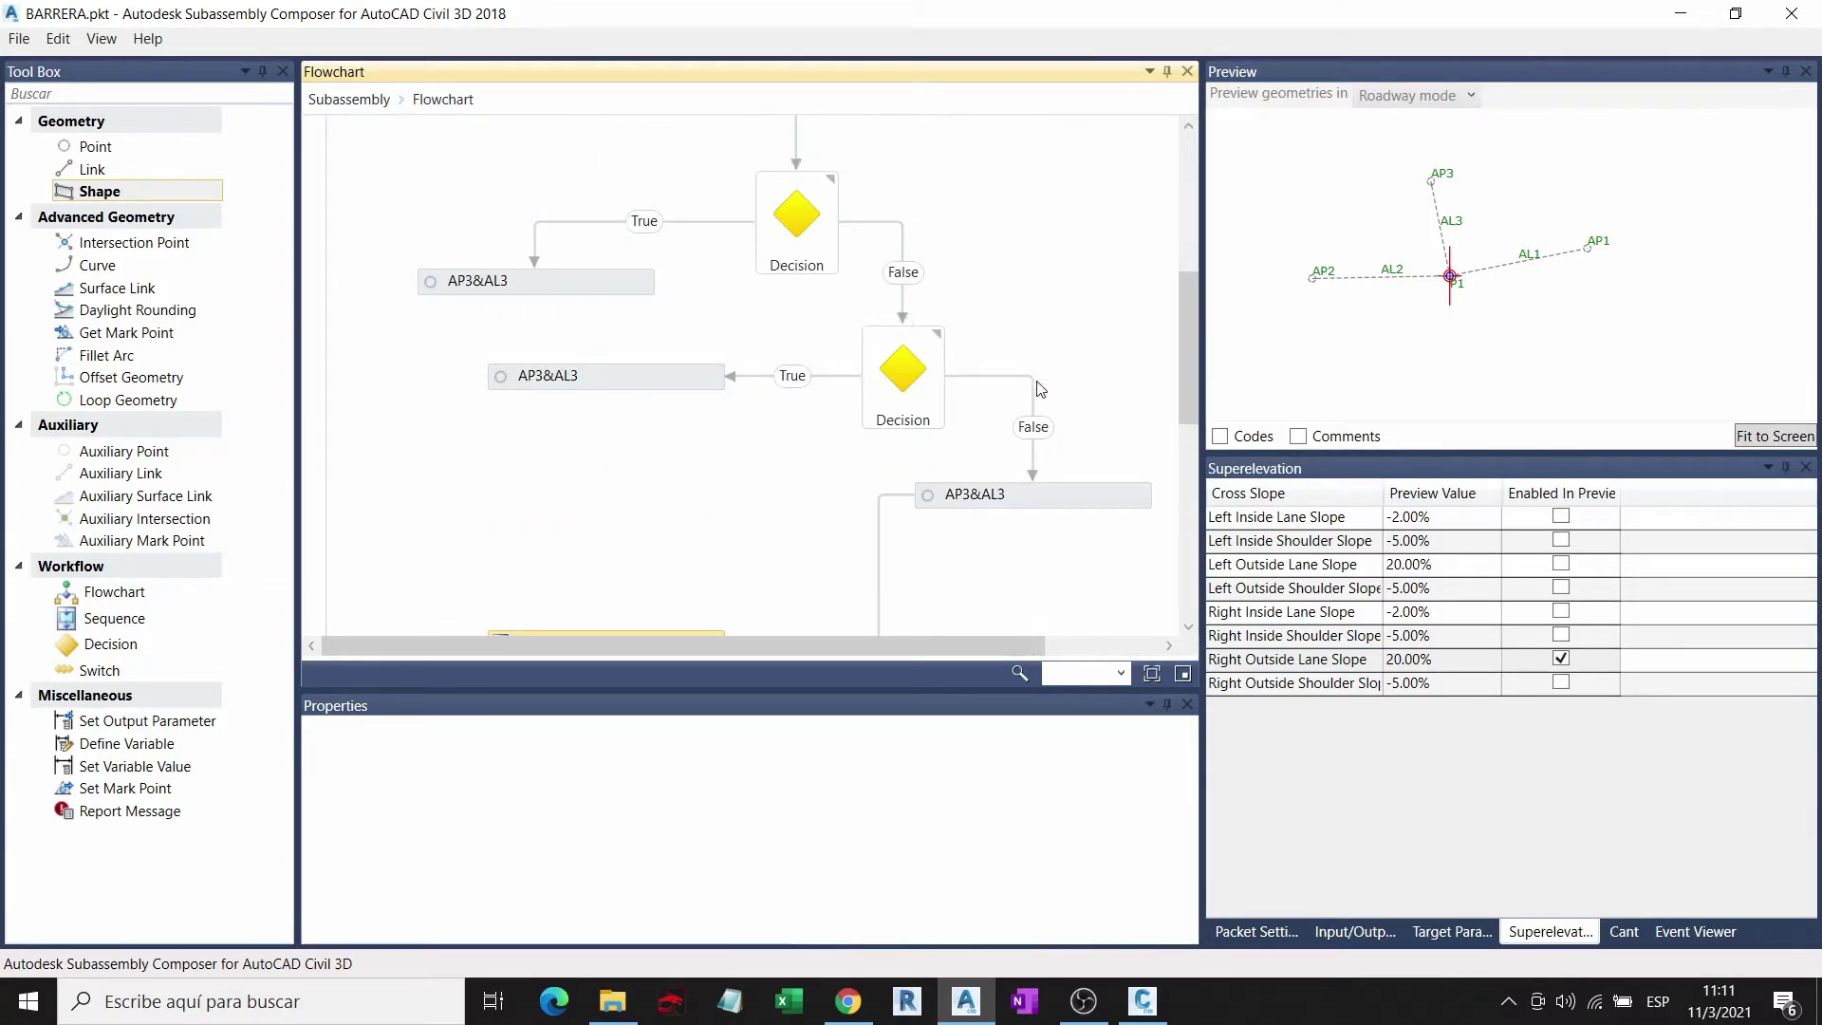
pyautogui.scroll(-2, 654, 507)
pyautogui.scroll(1, 1044, 305)
pyautogui.click(569, 207)
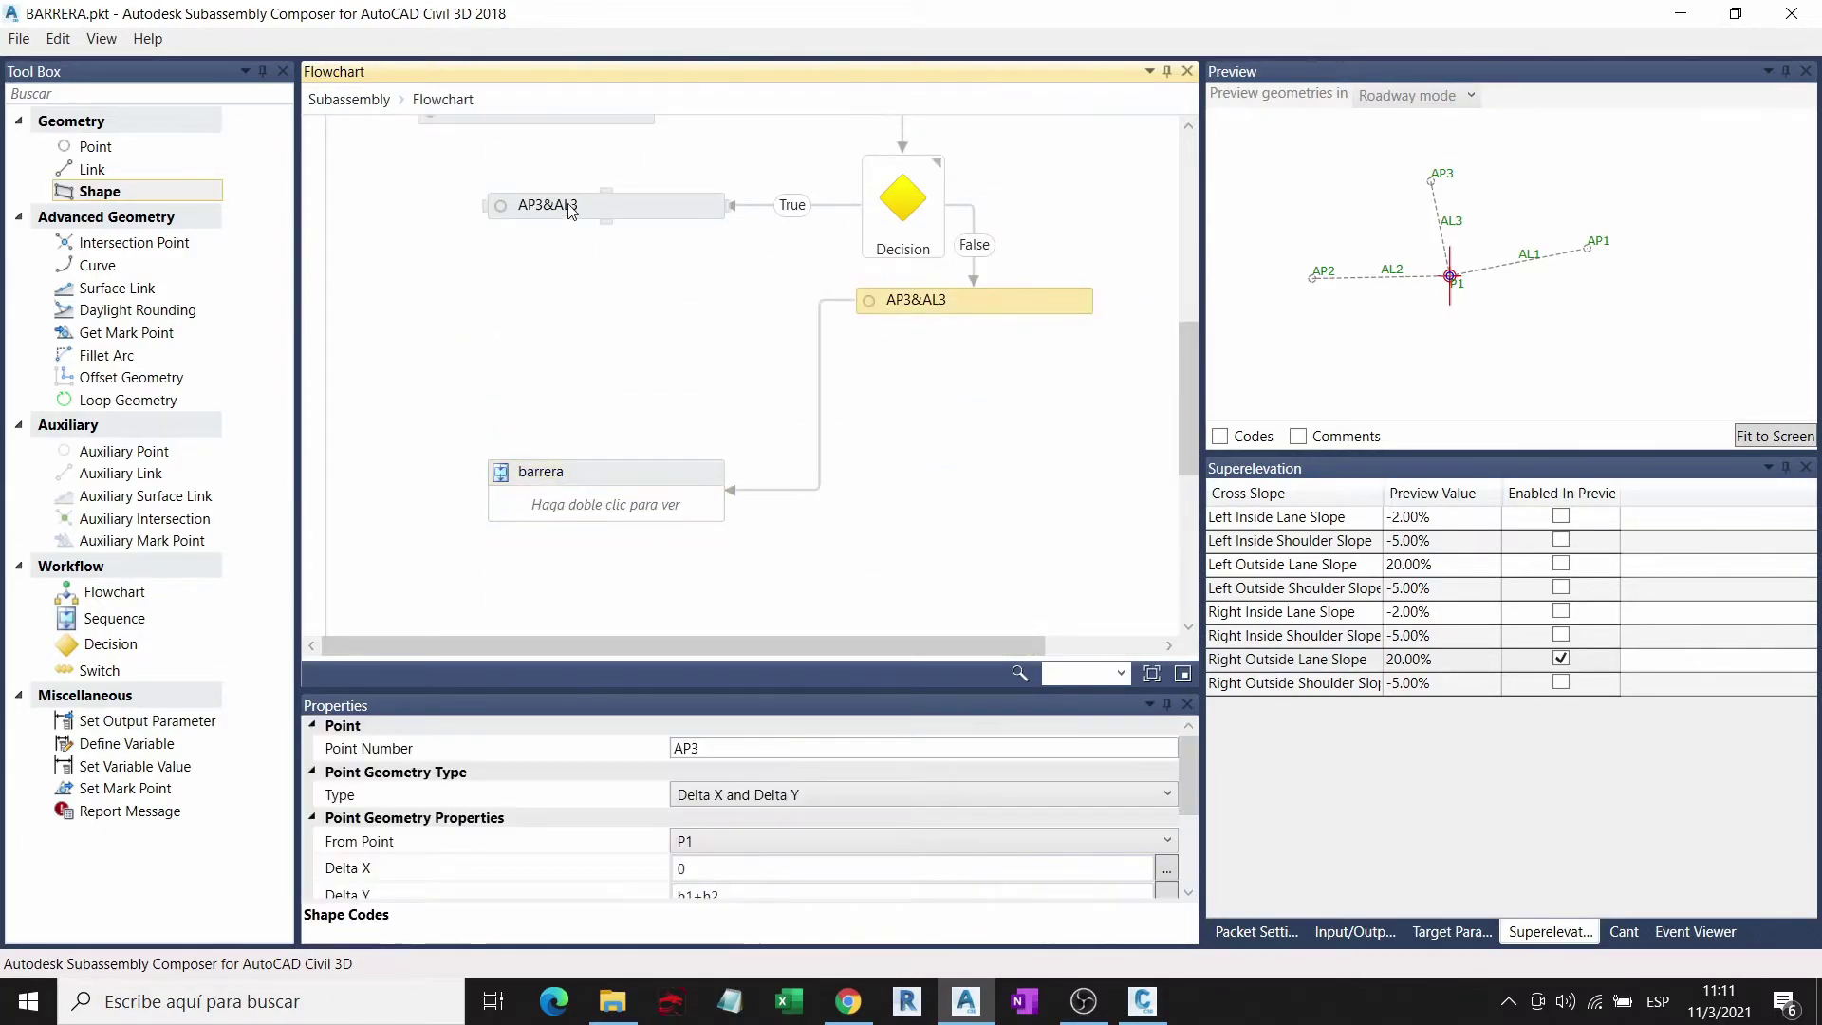
pyautogui.click(649, 493)
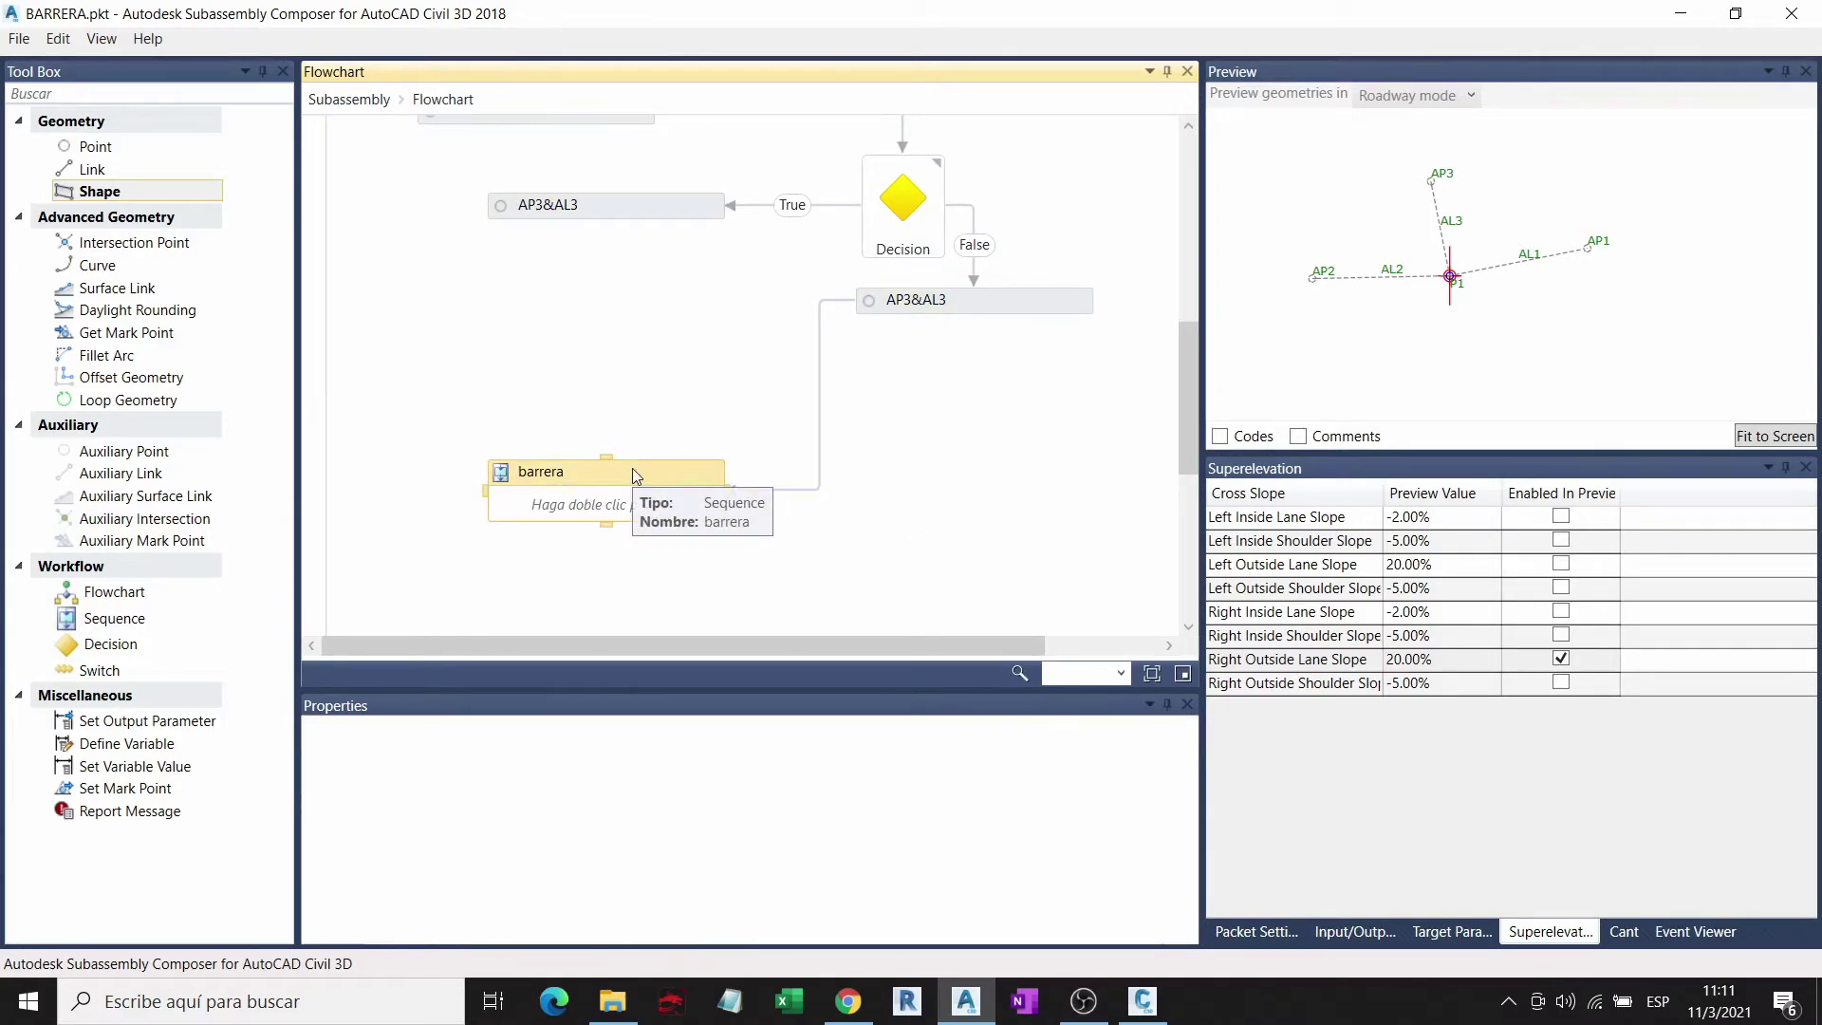
# Step: Connect the middle and top AP3&AL3 nodes into the barrera sequence
pyautogui.click(649, 211)
pyautogui.scroll(1, 653, 213)
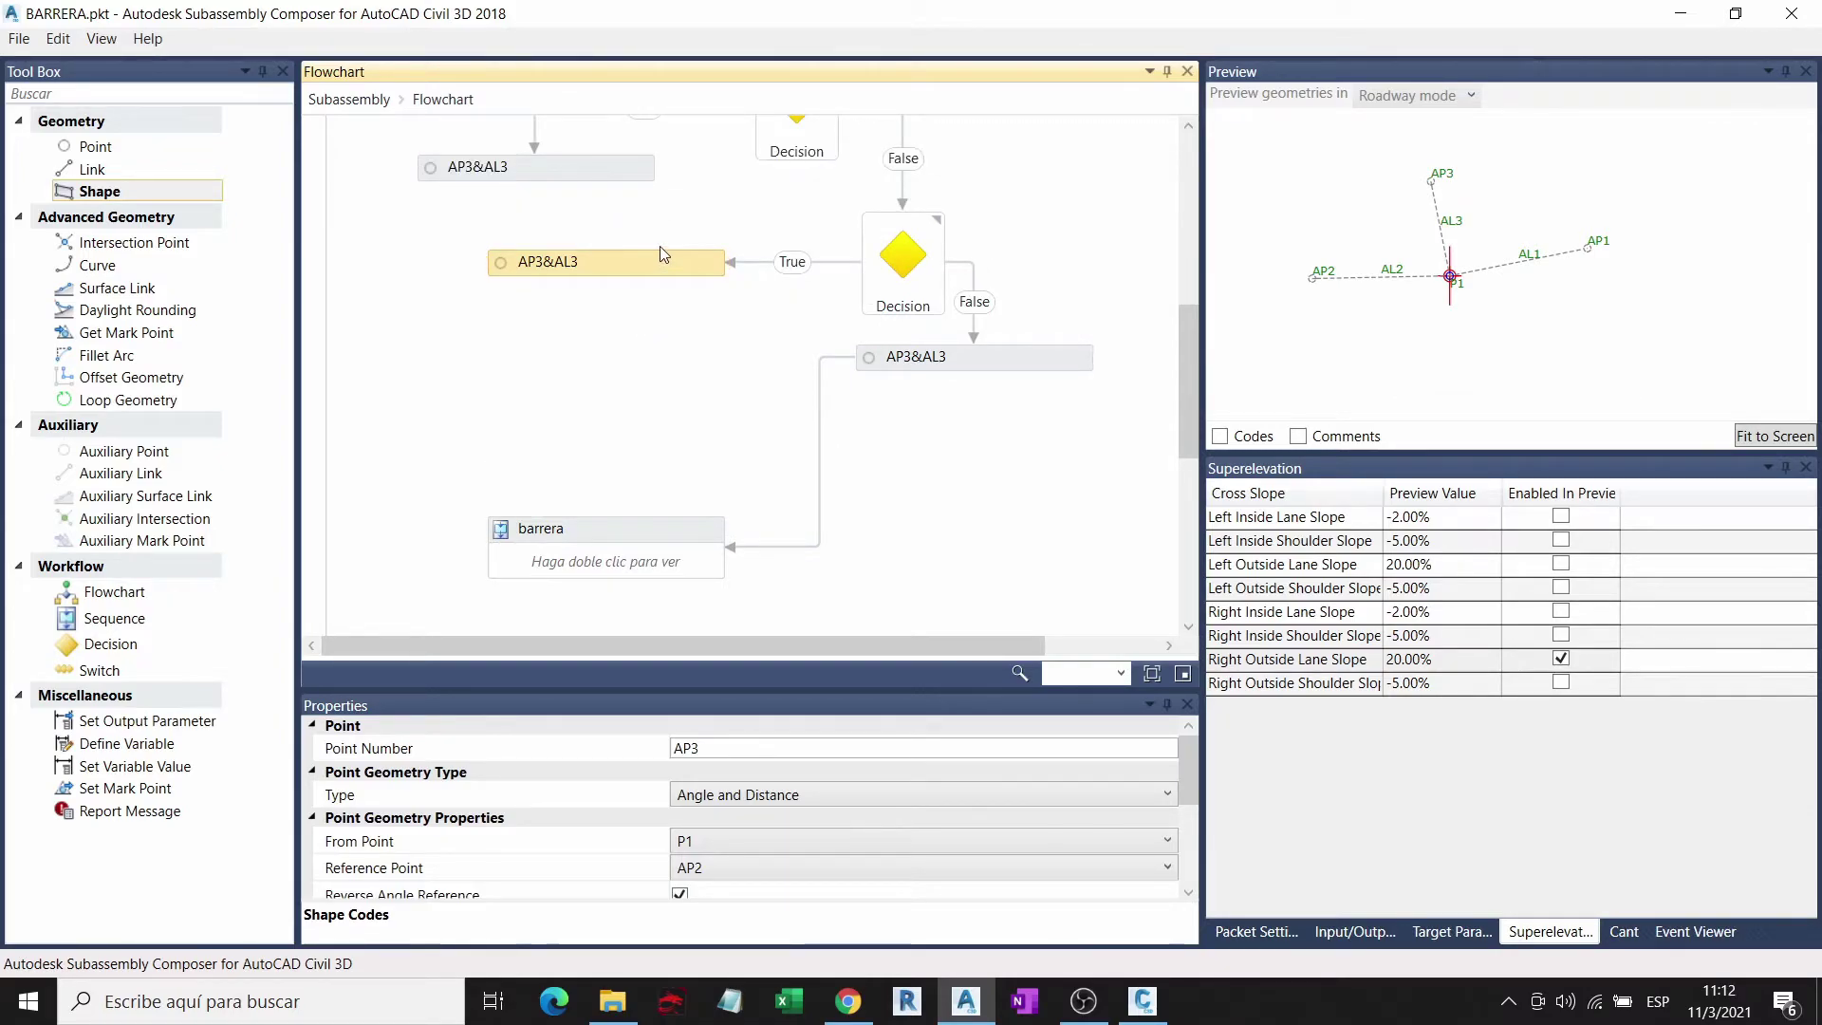
pyautogui.moveTo(605, 204)
pyautogui.moveTo(604, 277); pyautogui.dragTo(605, 524)
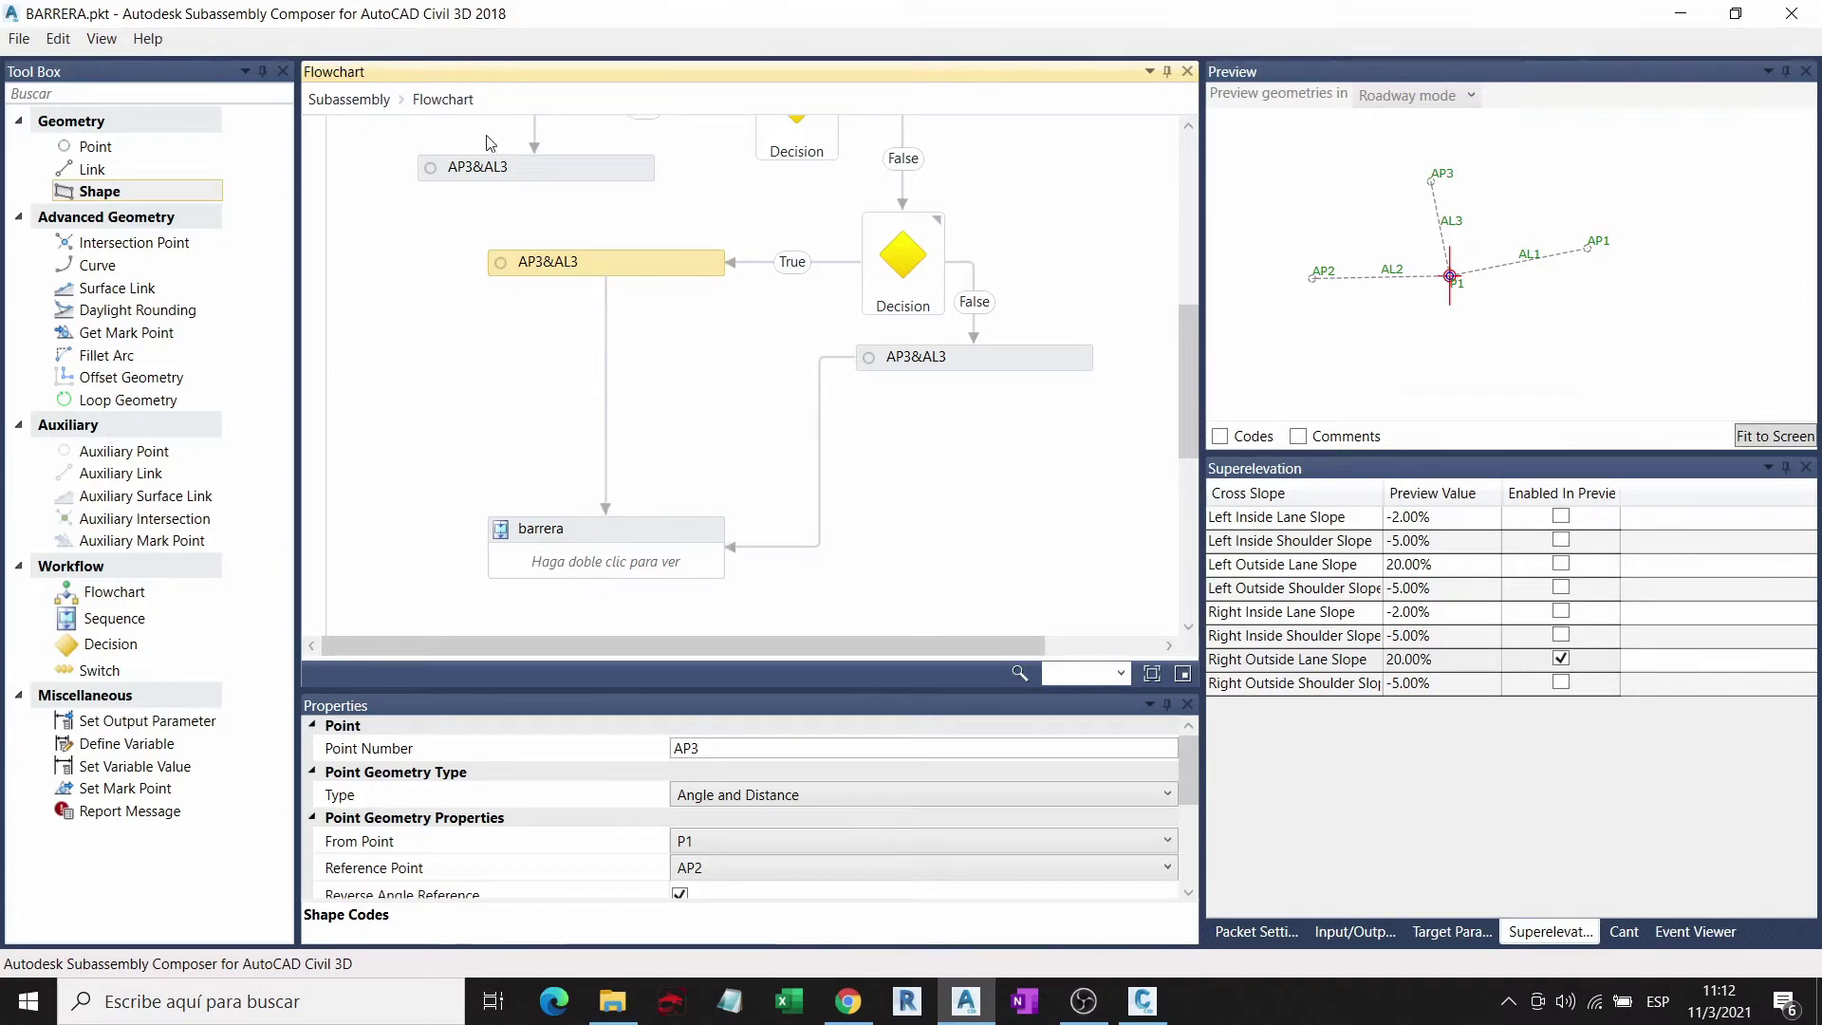
pyautogui.click(429, 171)
pyautogui.moveTo(414, 177); pyautogui.dragTo(486, 546)
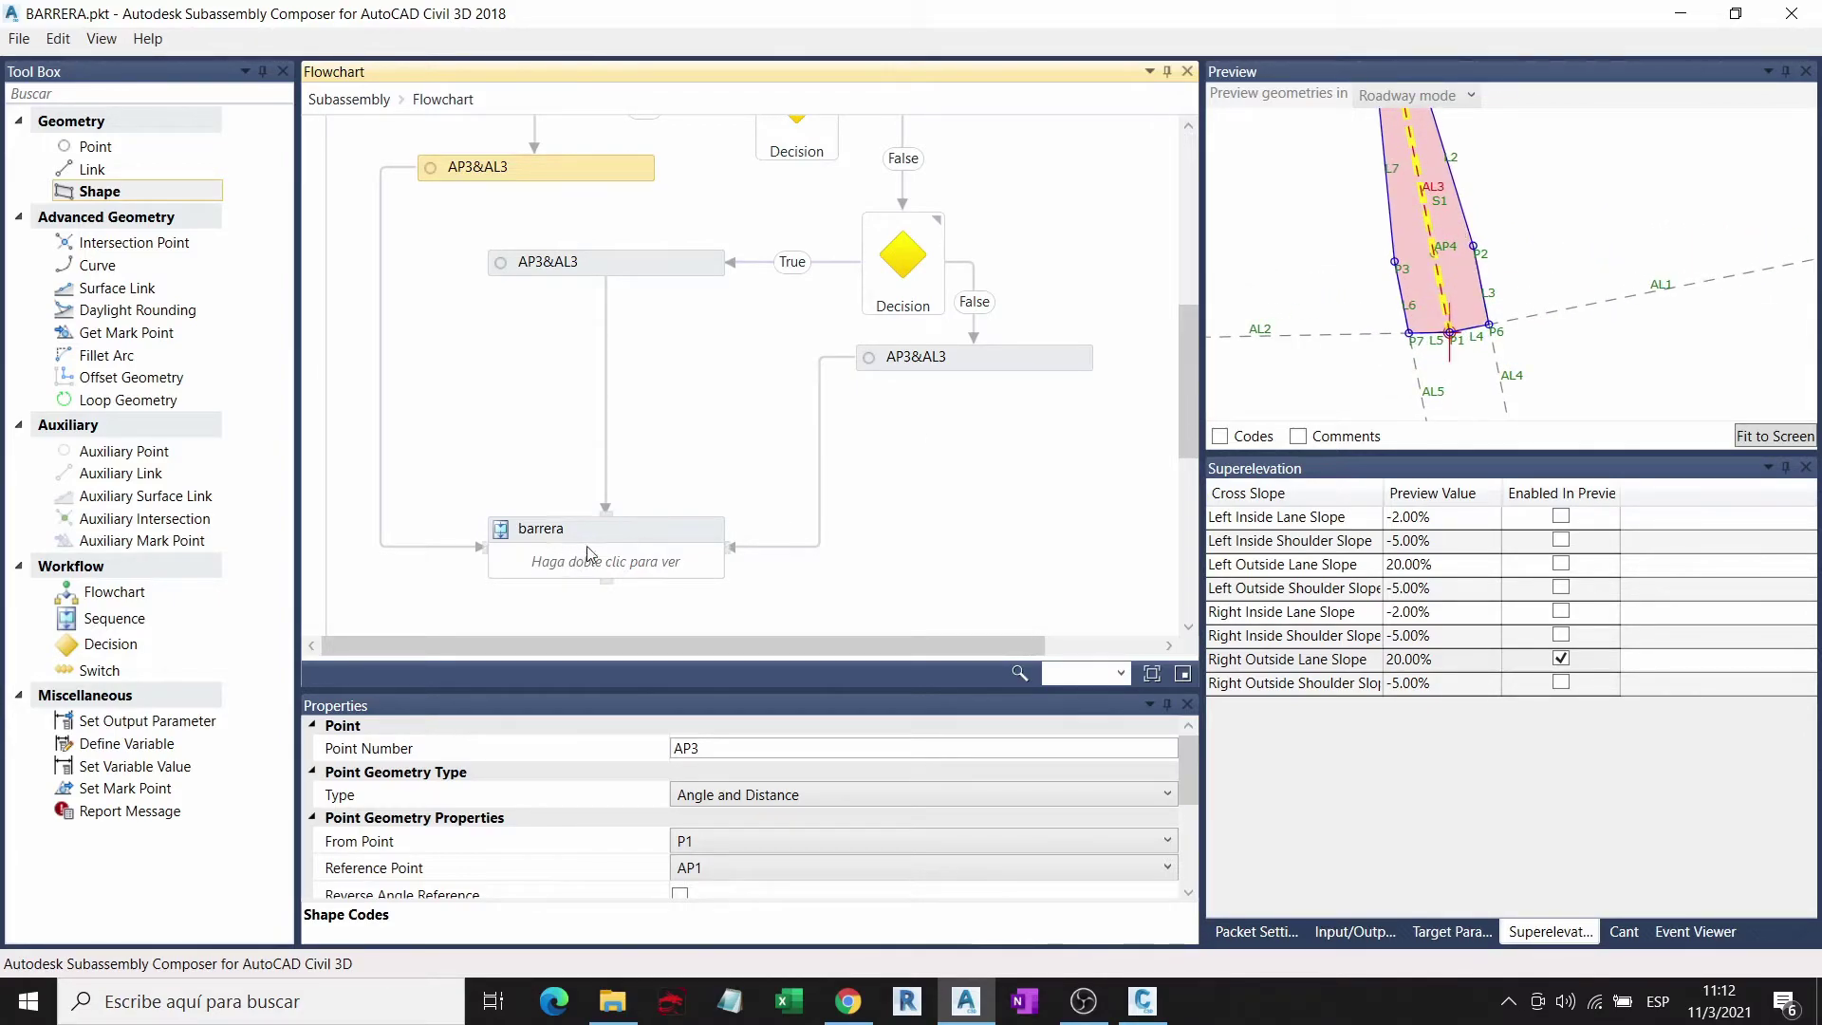
# Step: Review the barrera sequence and the middle and lower AP3&AL3 point settings
pyautogui.click(681, 526)
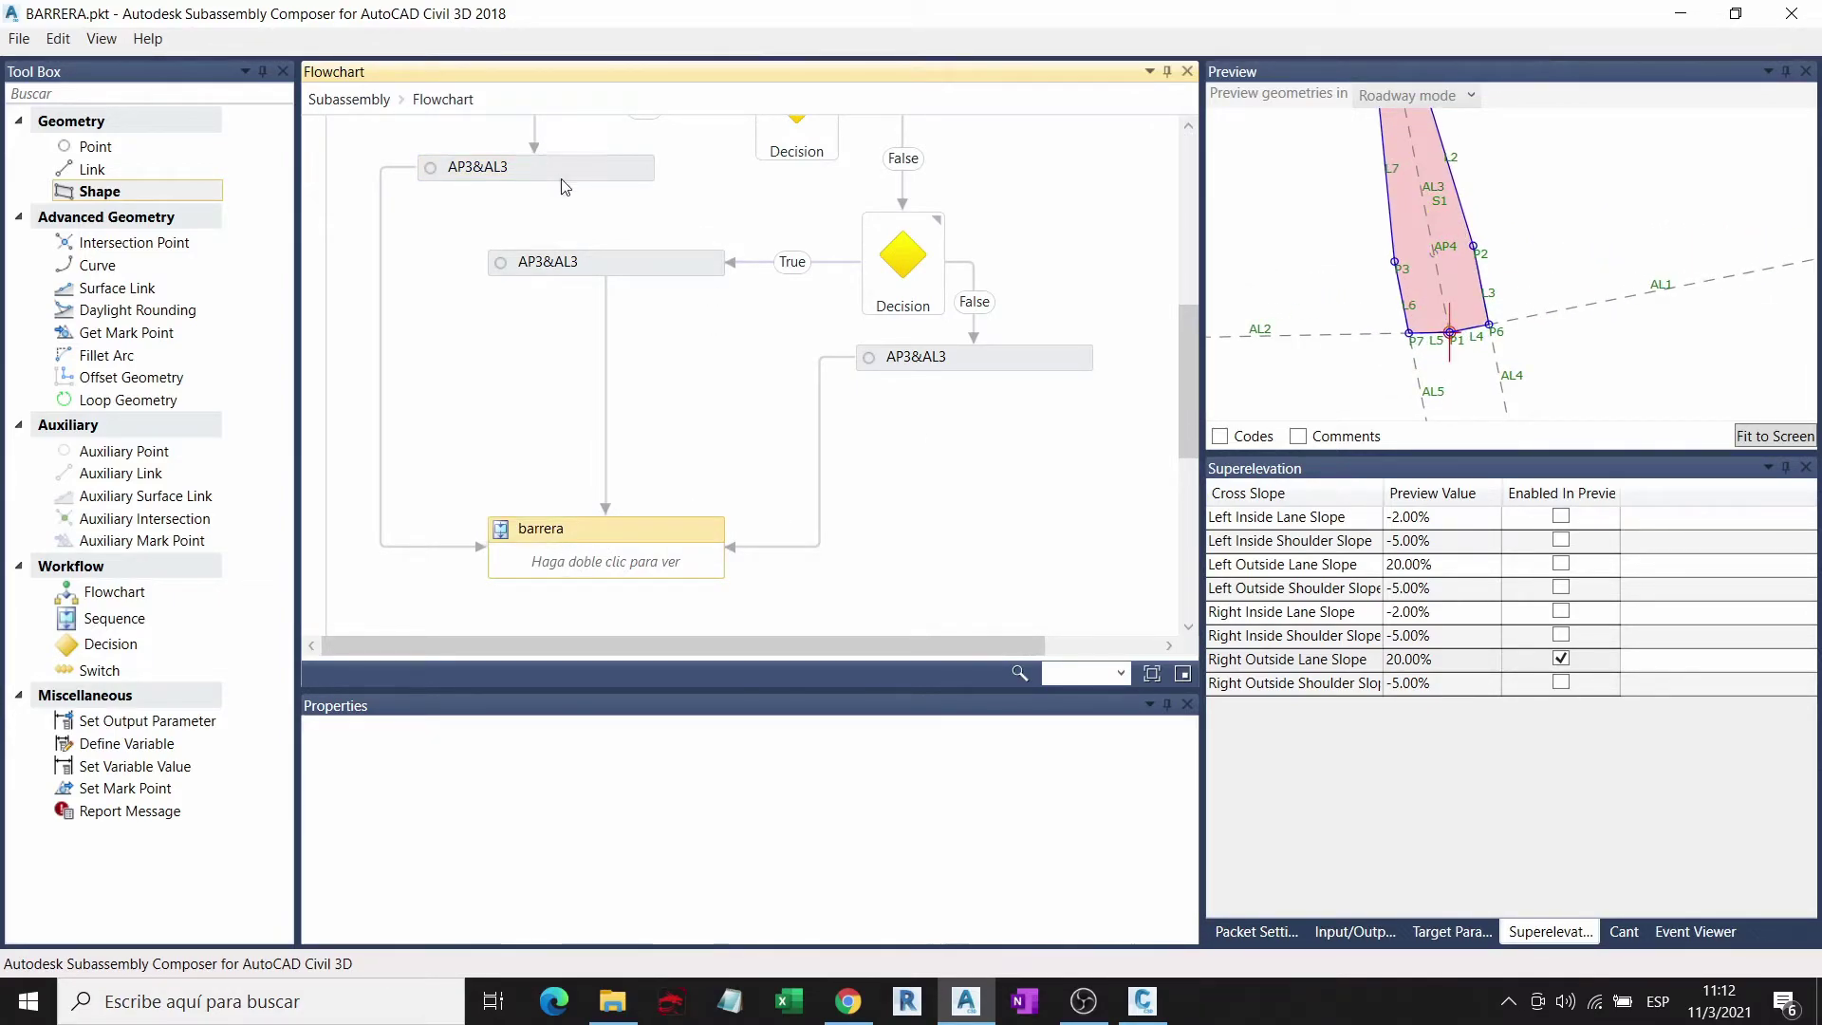
pyautogui.click(654, 262)
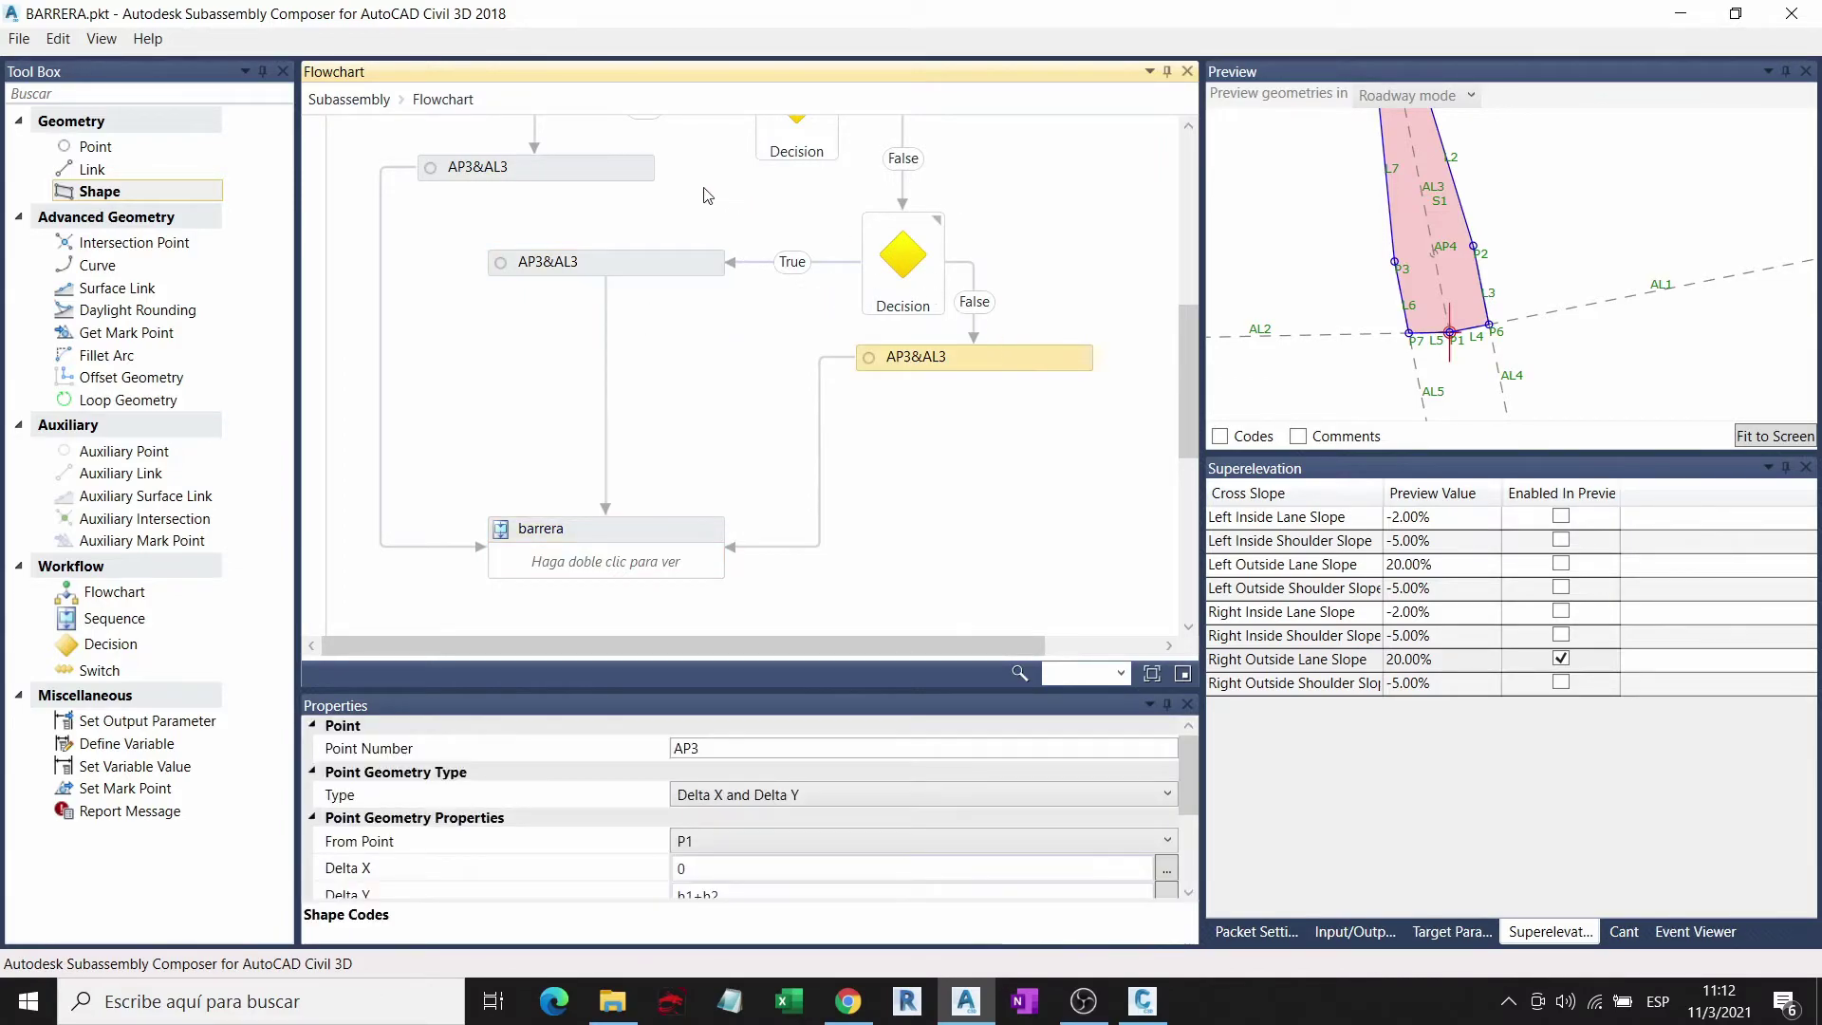
pyautogui.click(1017, 358)
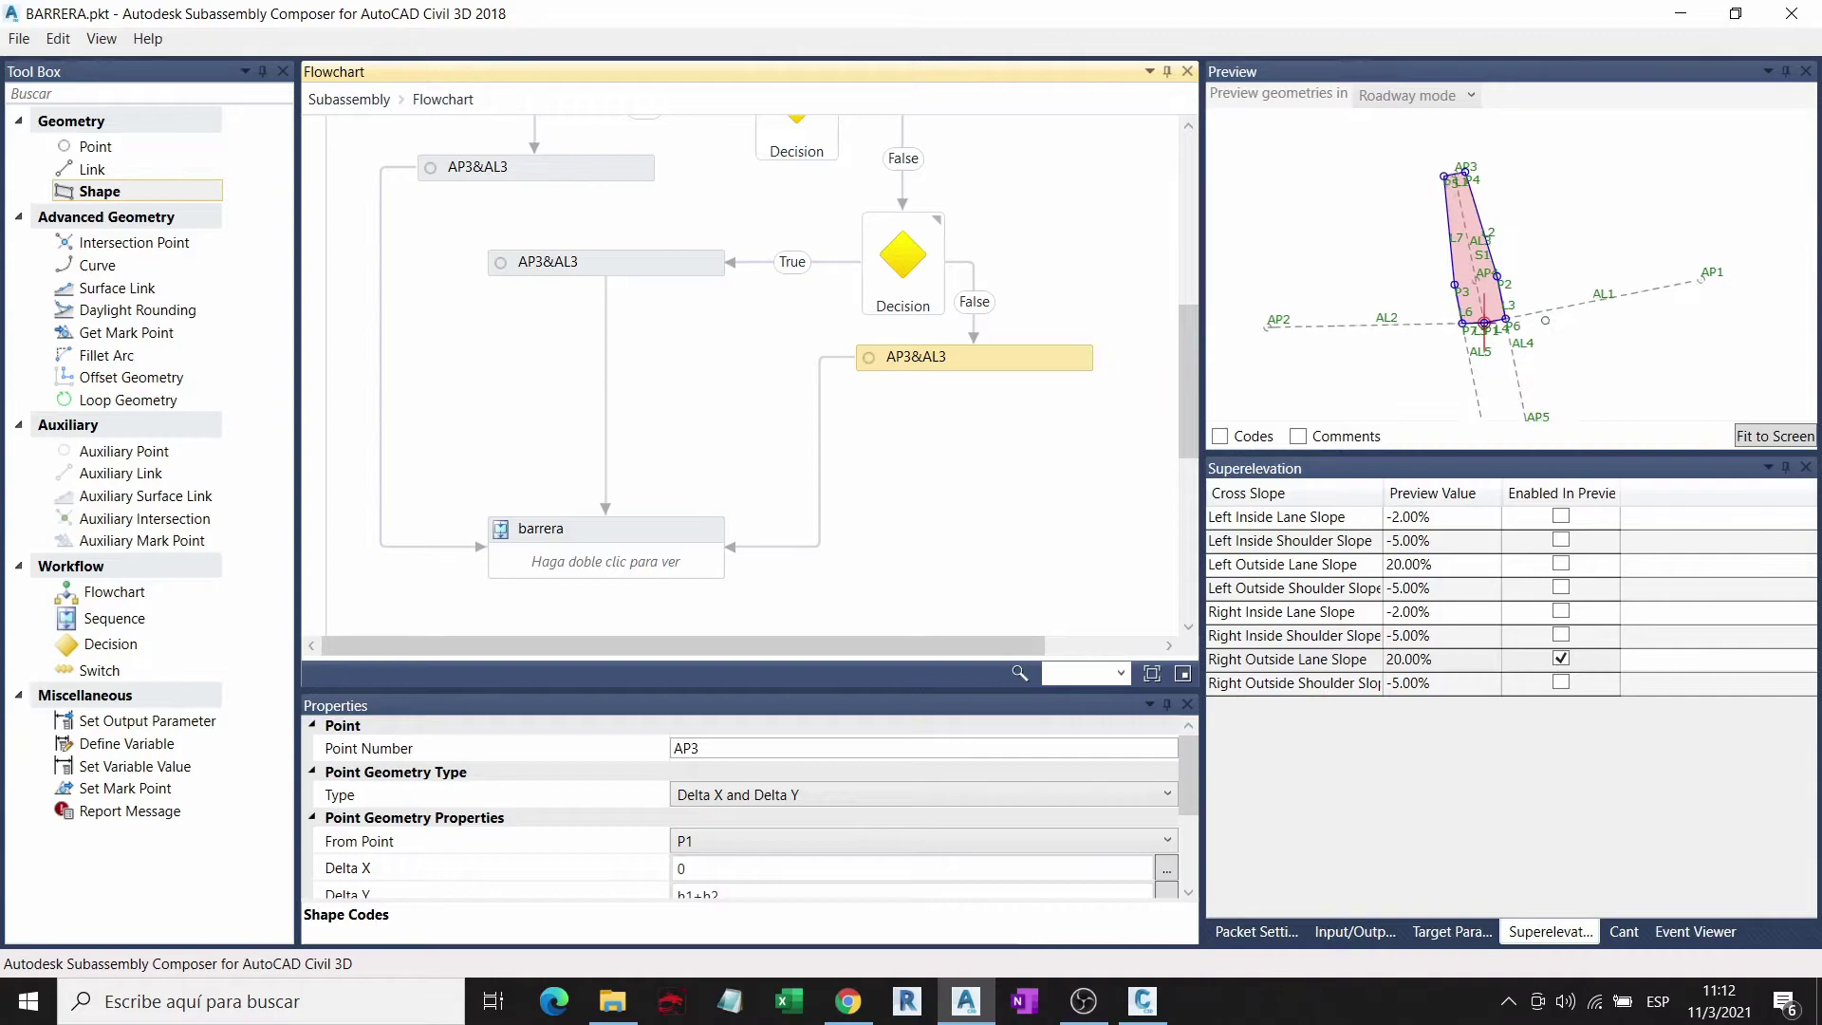
pyautogui.scroll(2, 1434, 293)
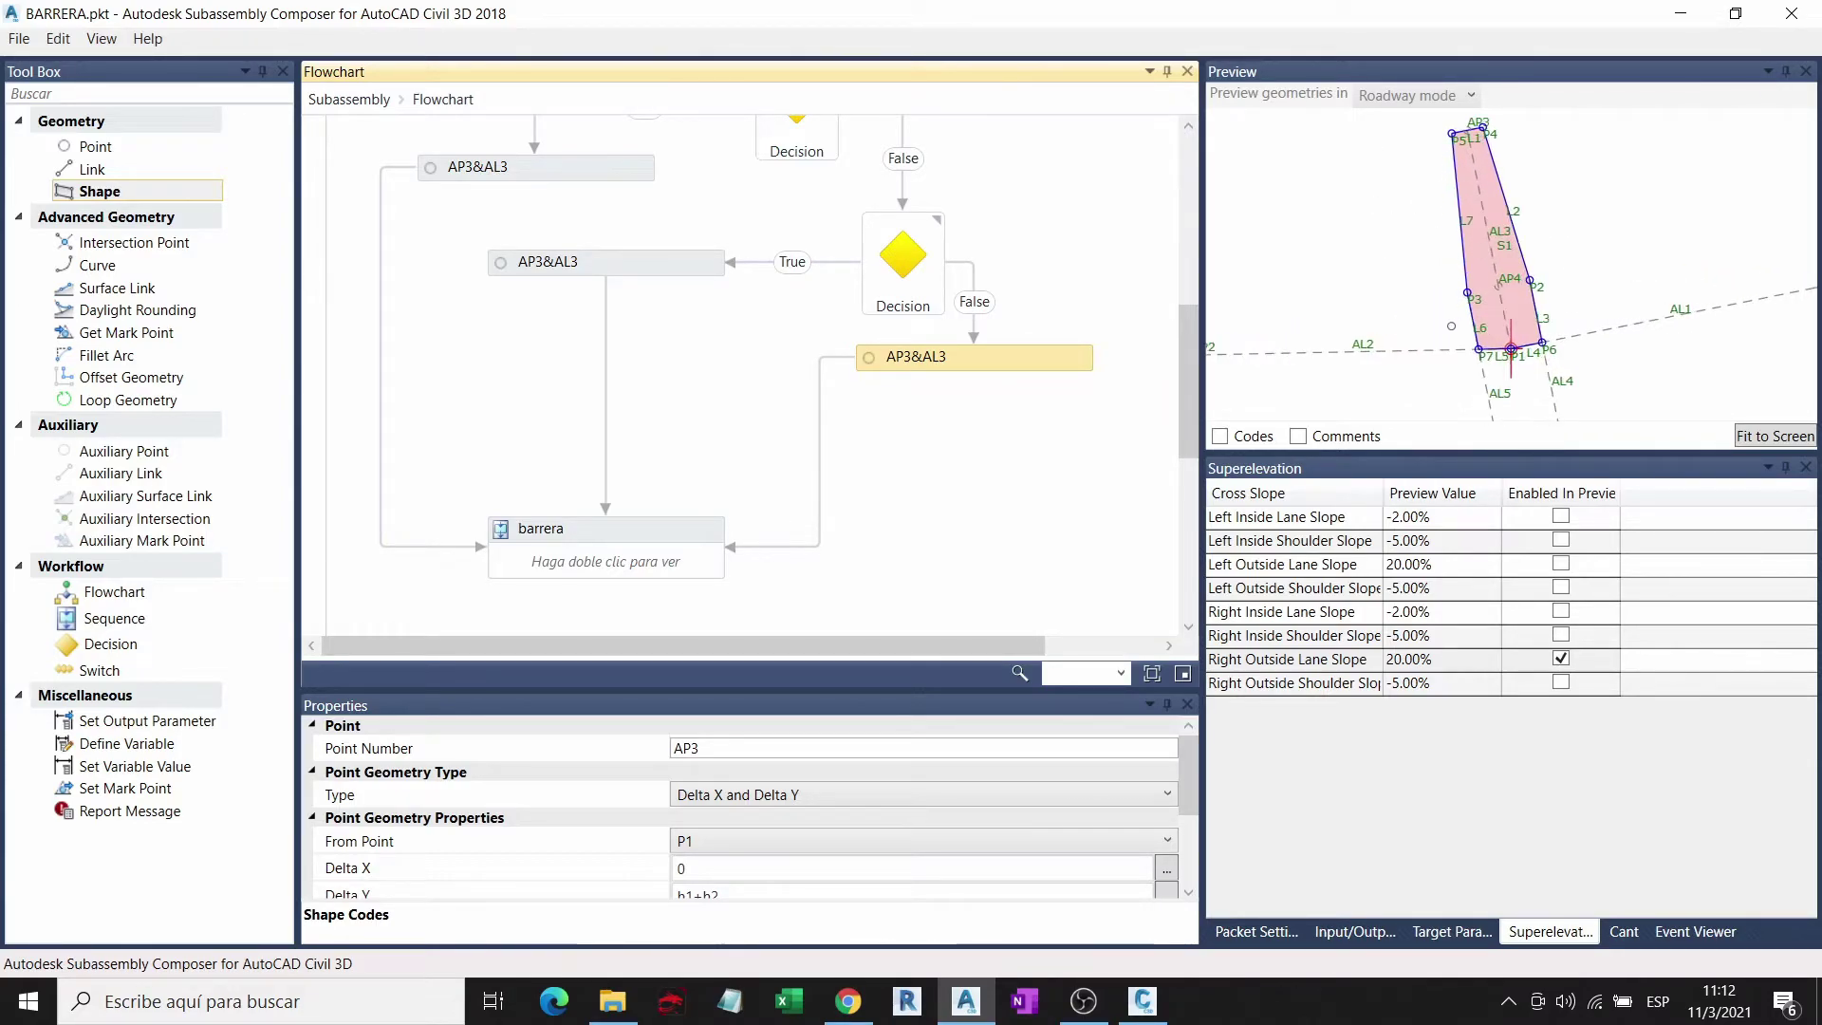
pyautogui.scroll(2, 1434, 294)
pyautogui.scroll(1, 1551, 322)
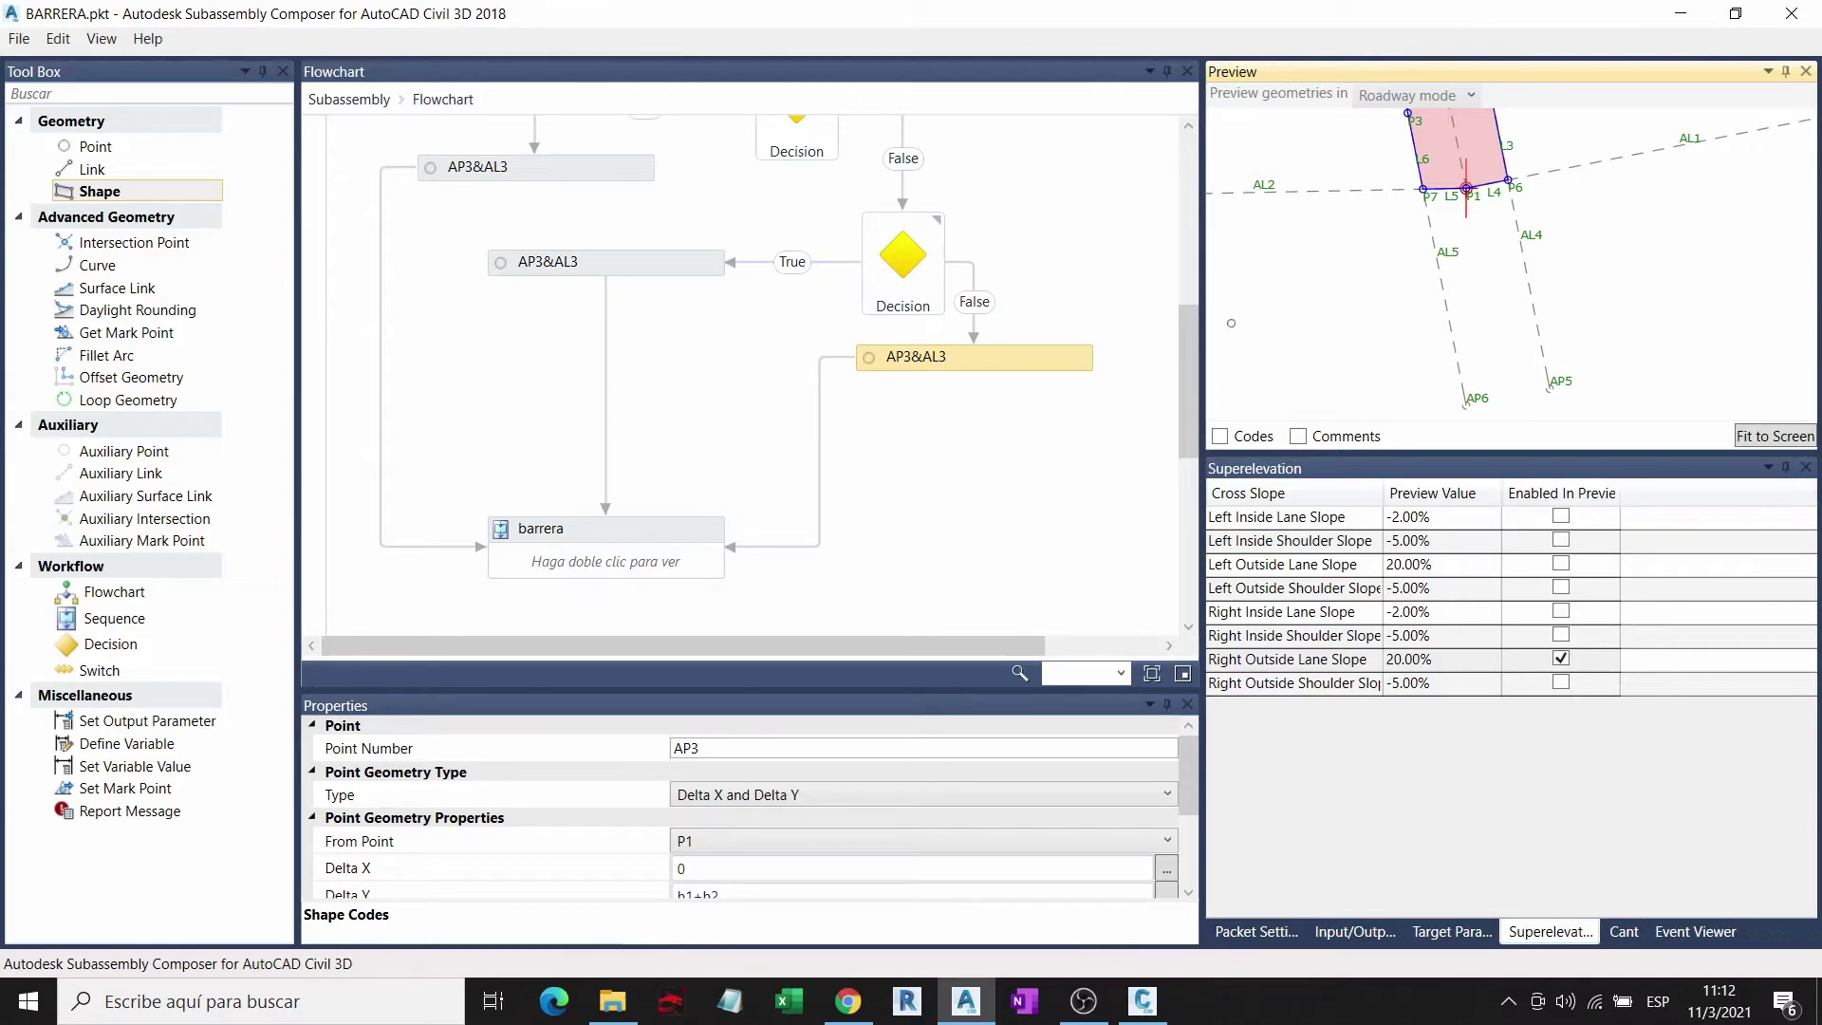
pyautogui.scroll(2, 1461, 228)
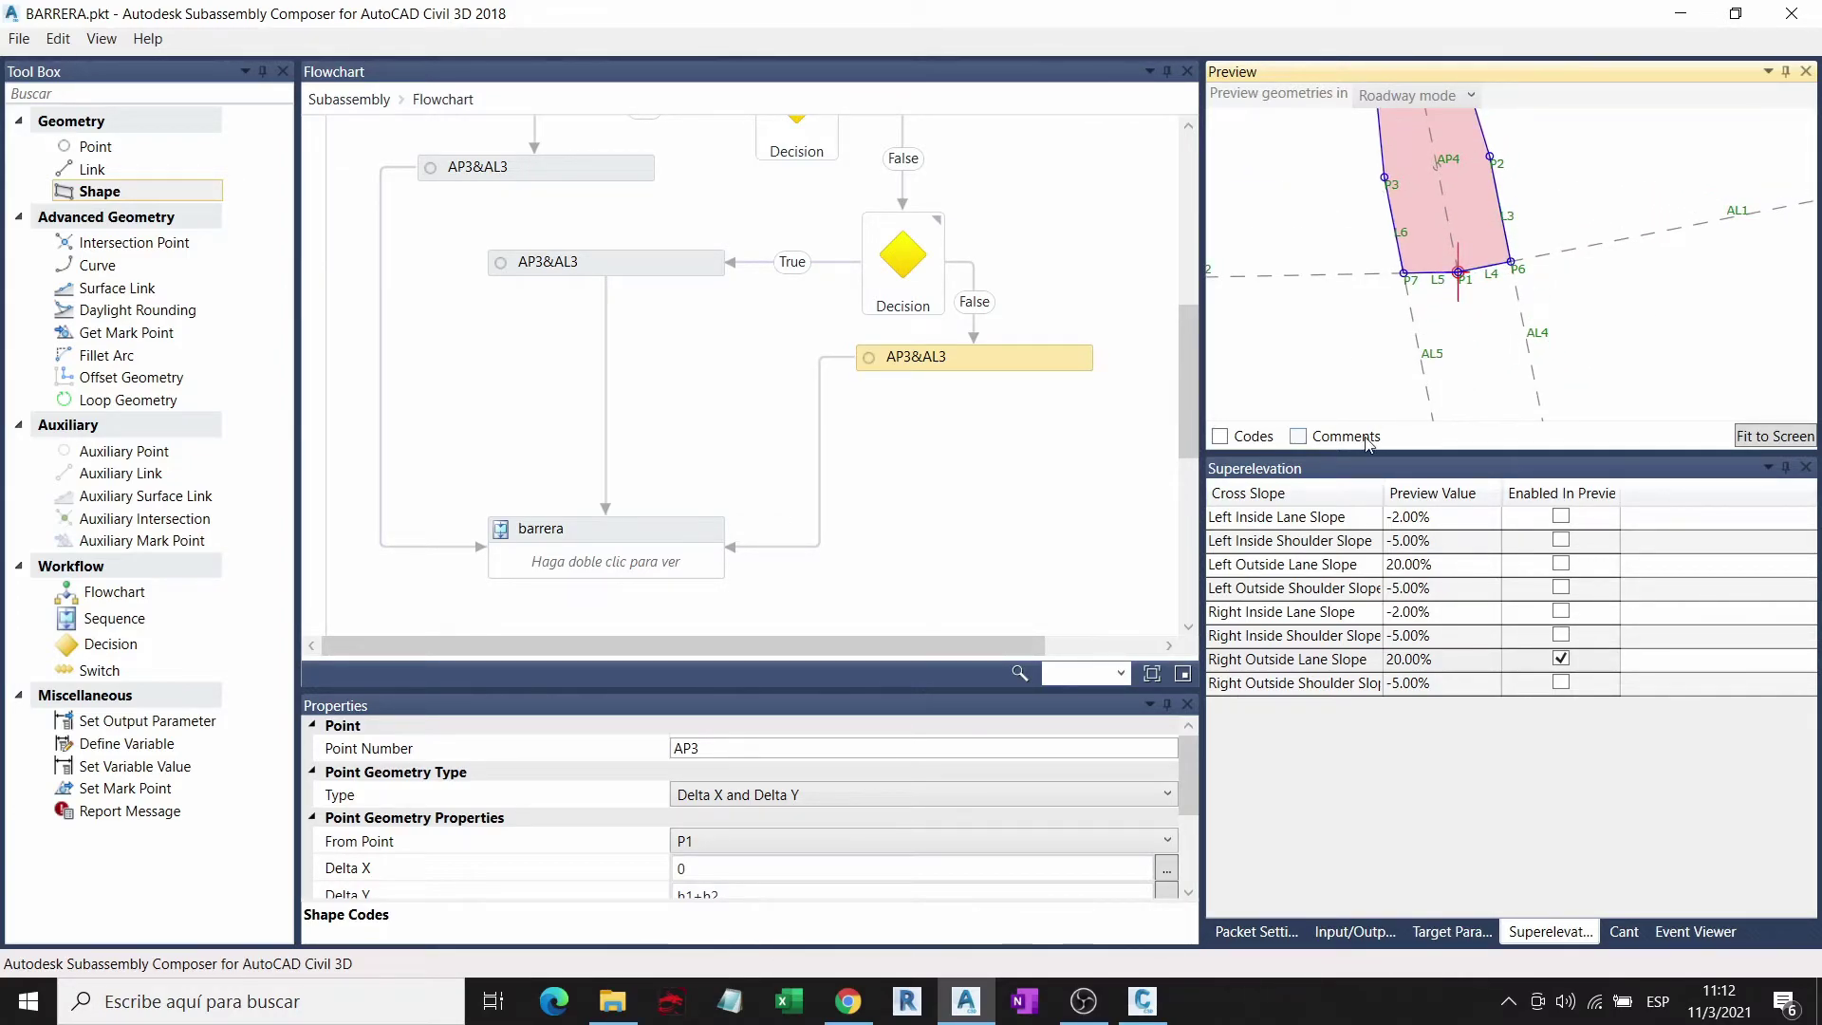
pyautogui.scroll(-1, 1414, 231)
pyautogui.scroll(-1, 1414, 232)
pyautogui.scroll(-1, 1413, 232)
pyautogui.scroll(-1, 1414, 231)
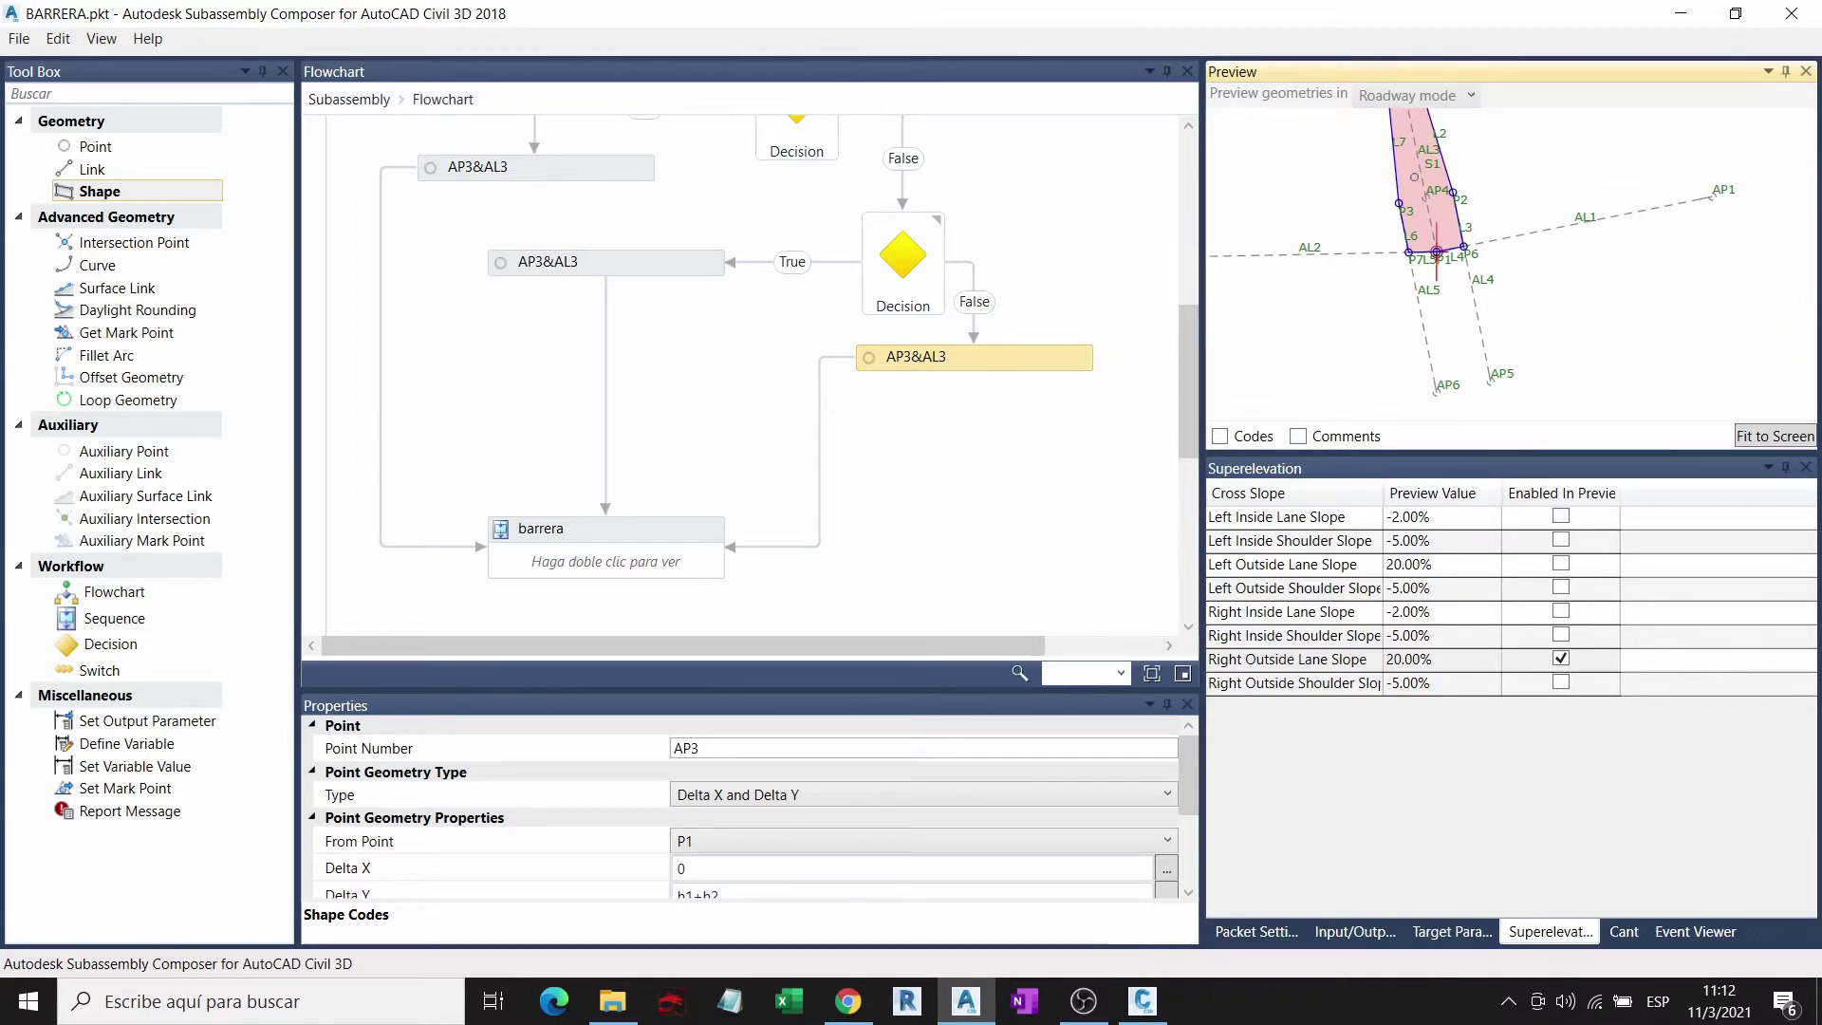
pyautogui.scroll(1, 1601, 237)
pyautogui.scroll(1, 1602, 236)
pyautogui.scroll(1, 1601, 236)
pyautogui.scroll(1, 1601, 236)
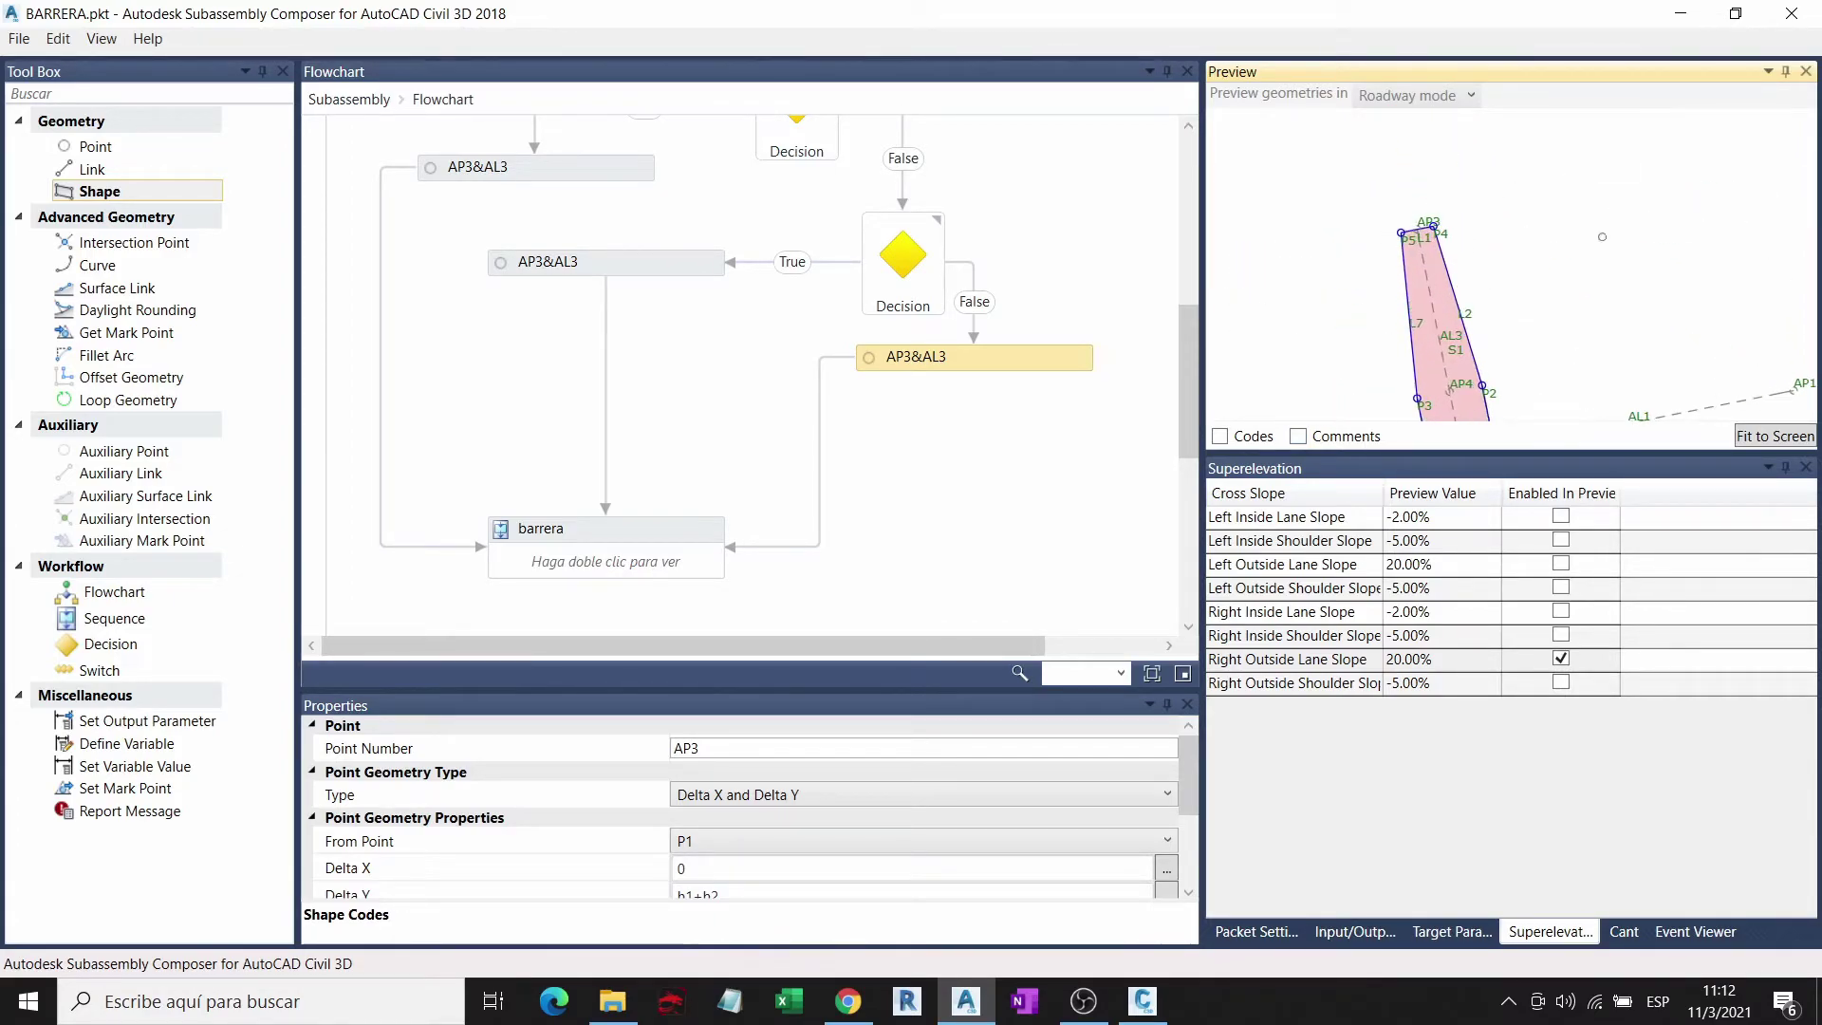
pyautogui.scroll(-1, 1547, 260)
# Step: Test Right and Left Outside Lane Slope previews, leaving both unchecked so the barrier stands upright
pyautogui.click(1562, 660)
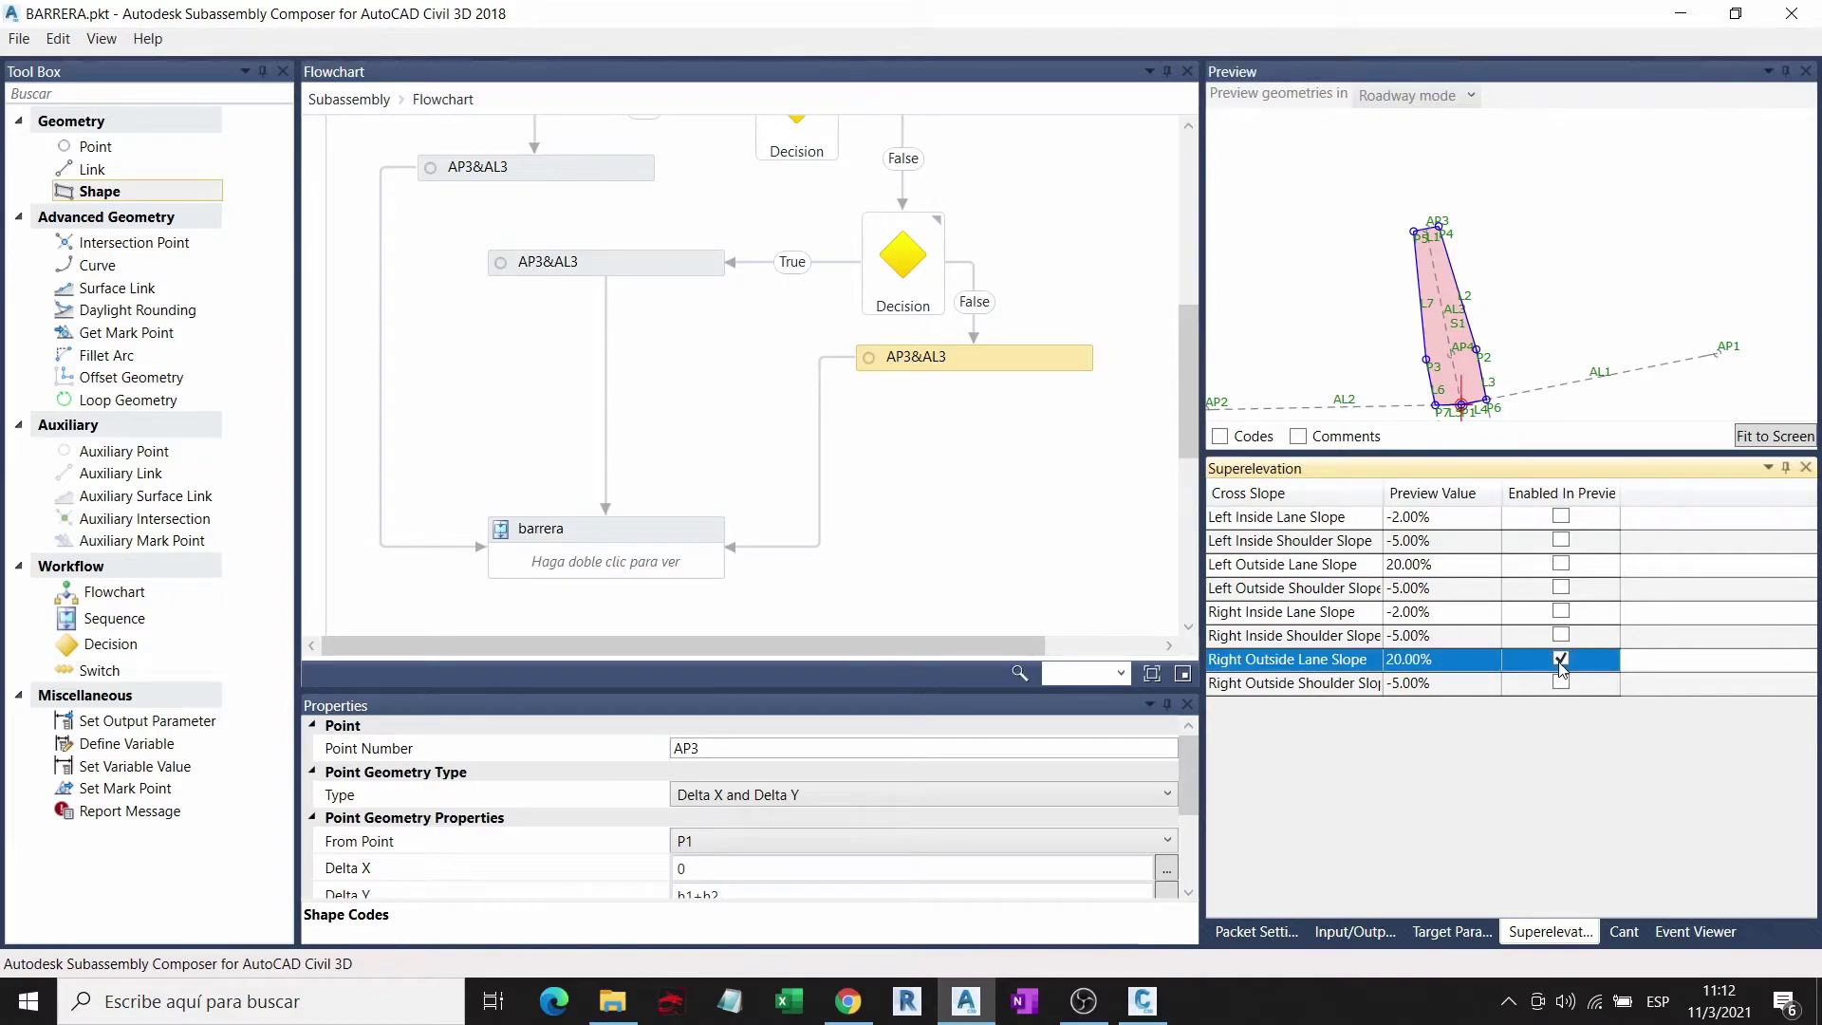
pyautogui.click(1561, 565)
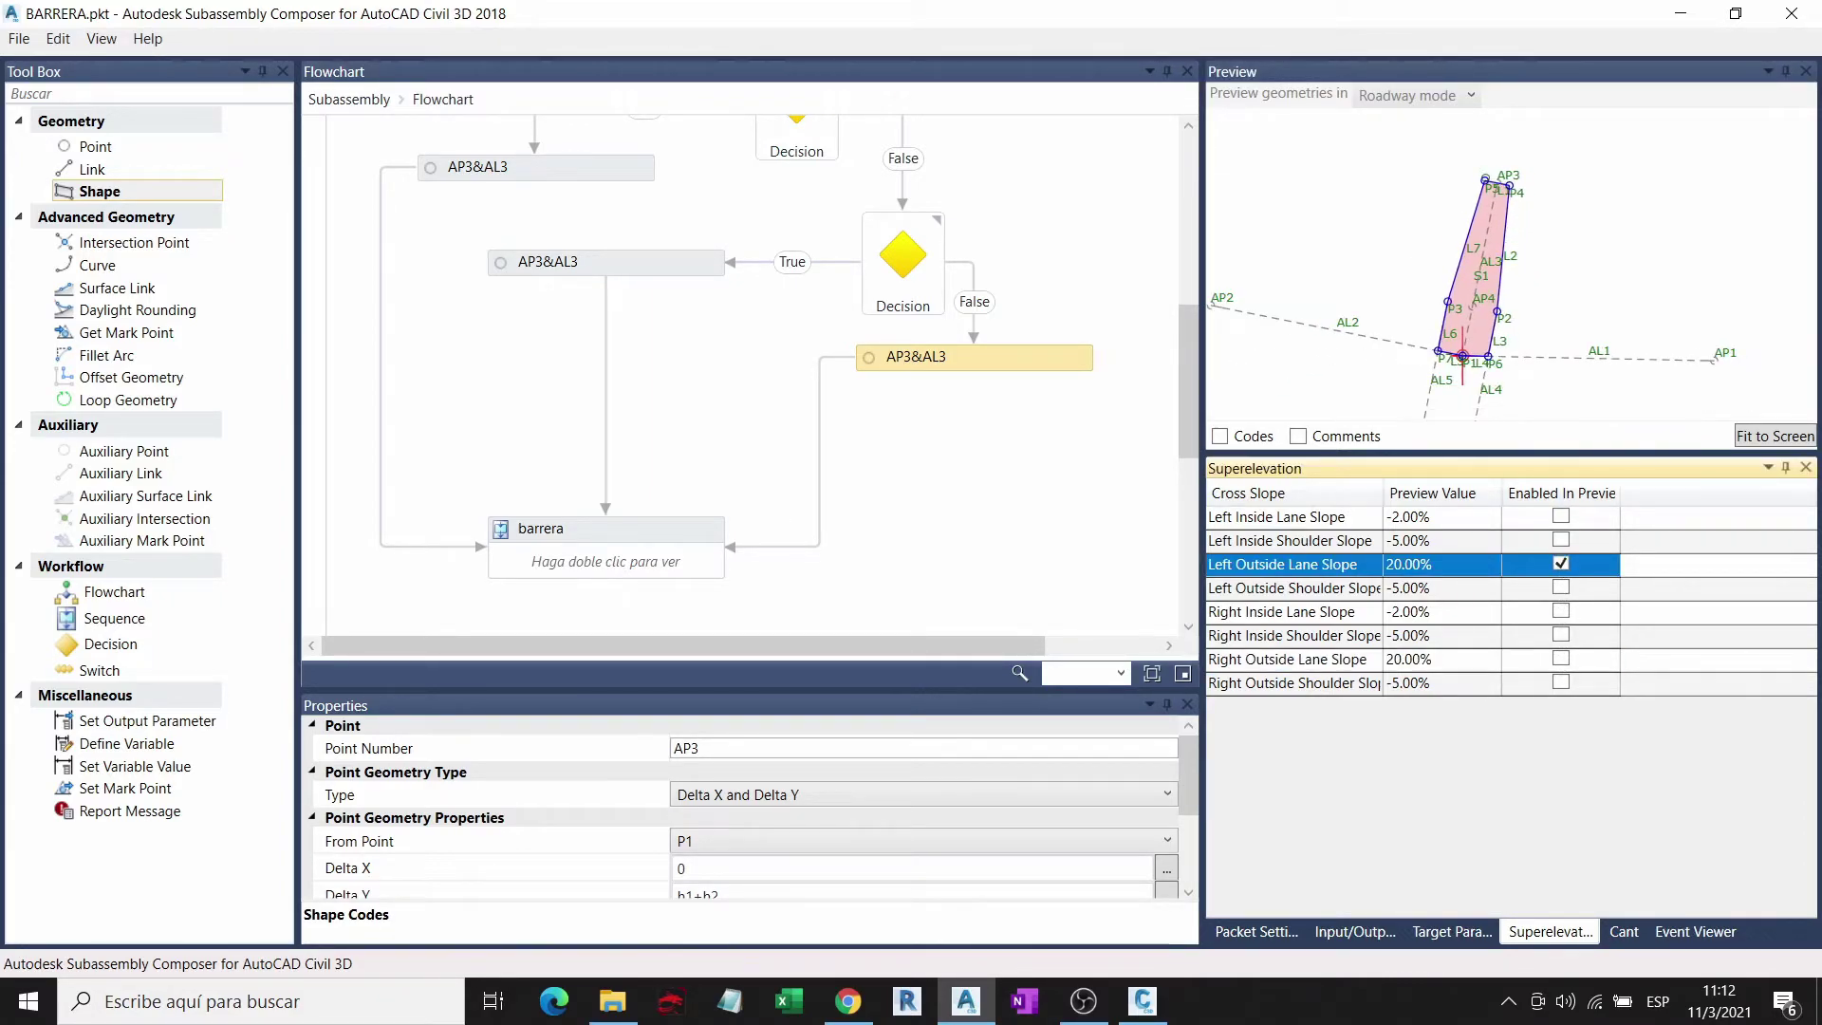
pyautogui.scroll(-2, 1508, 266)
pyautogui.click(1561, 564)
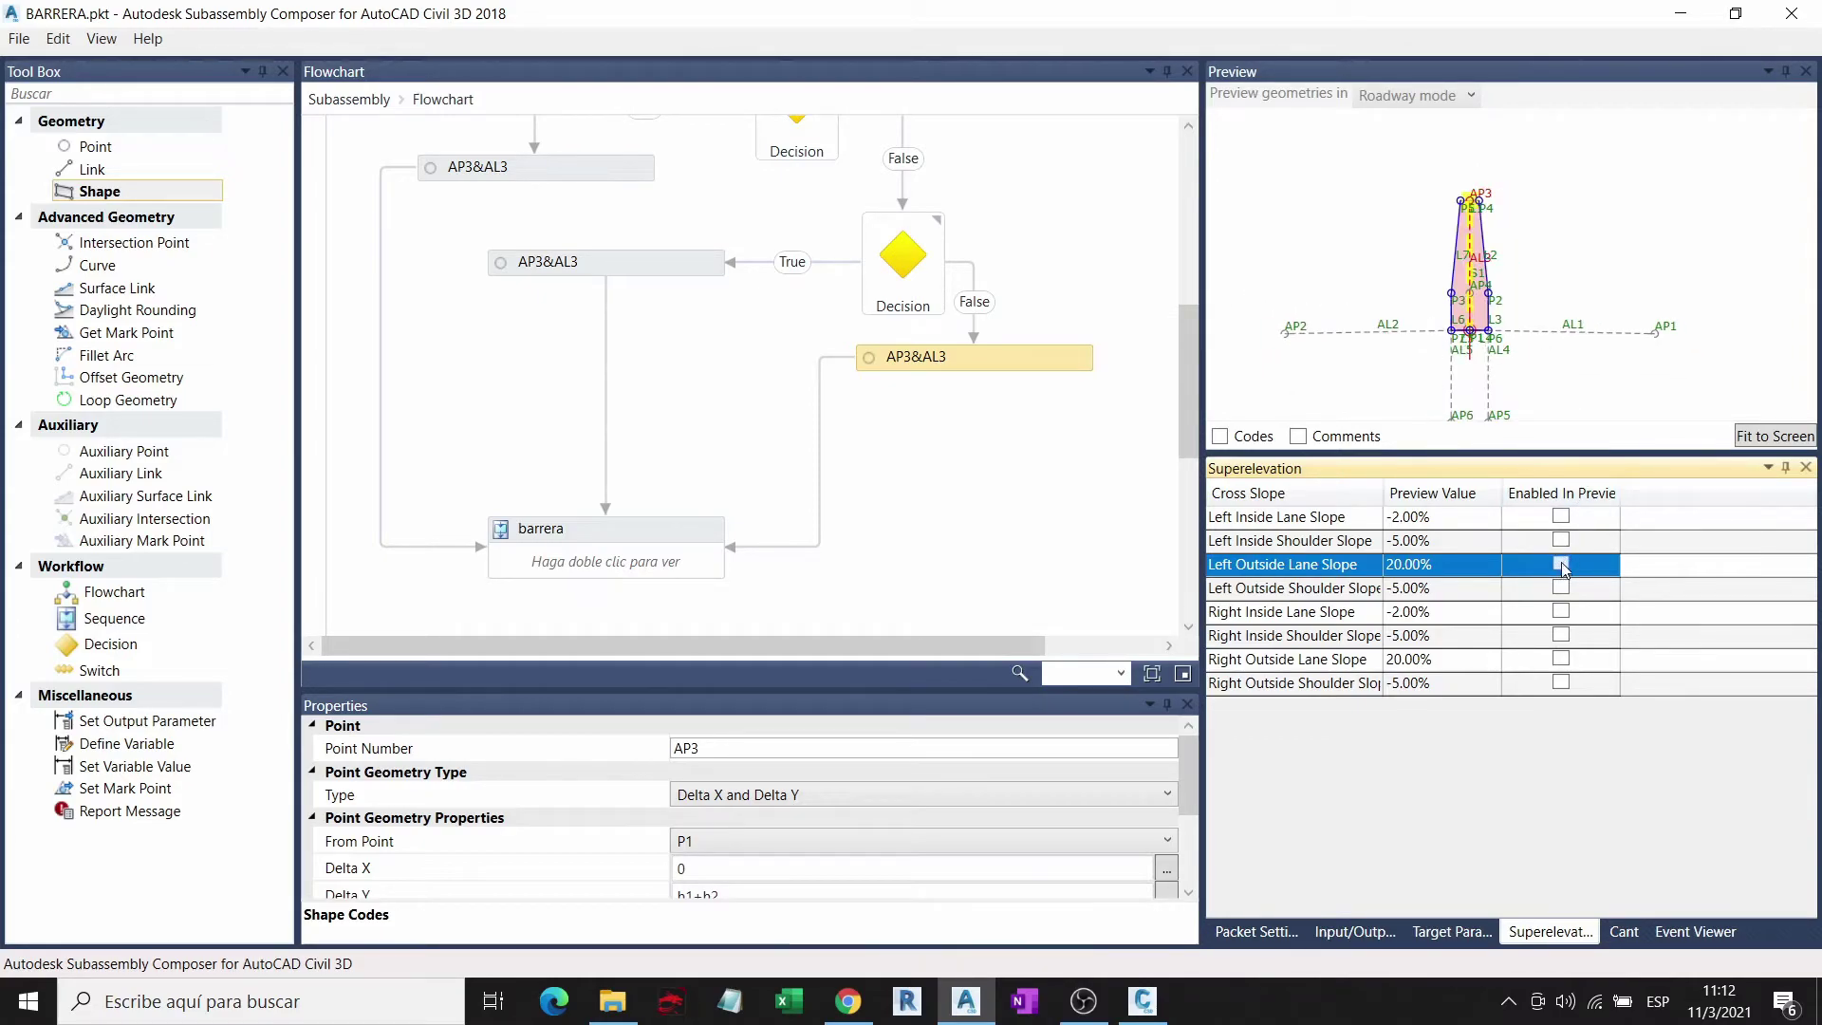
pyautogui.click(1561, 564)
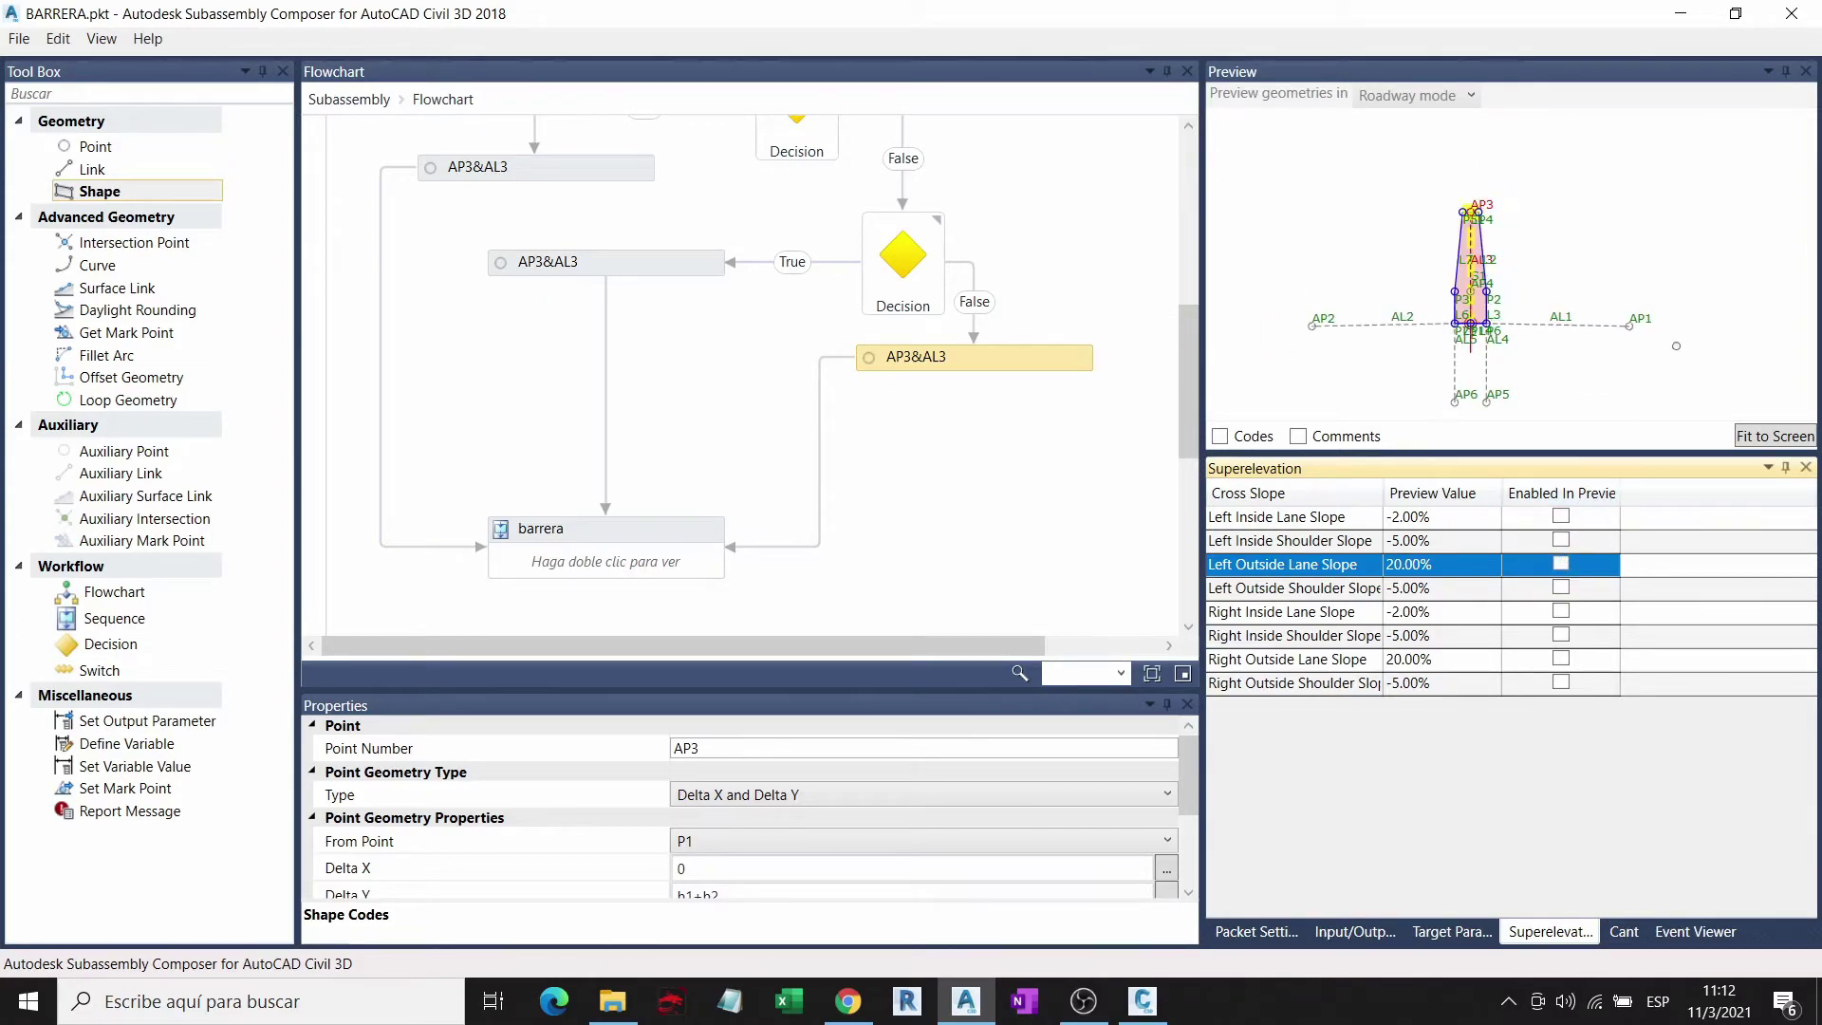
pyautogui.scroll(-2, 750, 379)
pyautogui.scroll(6, 845, 408)
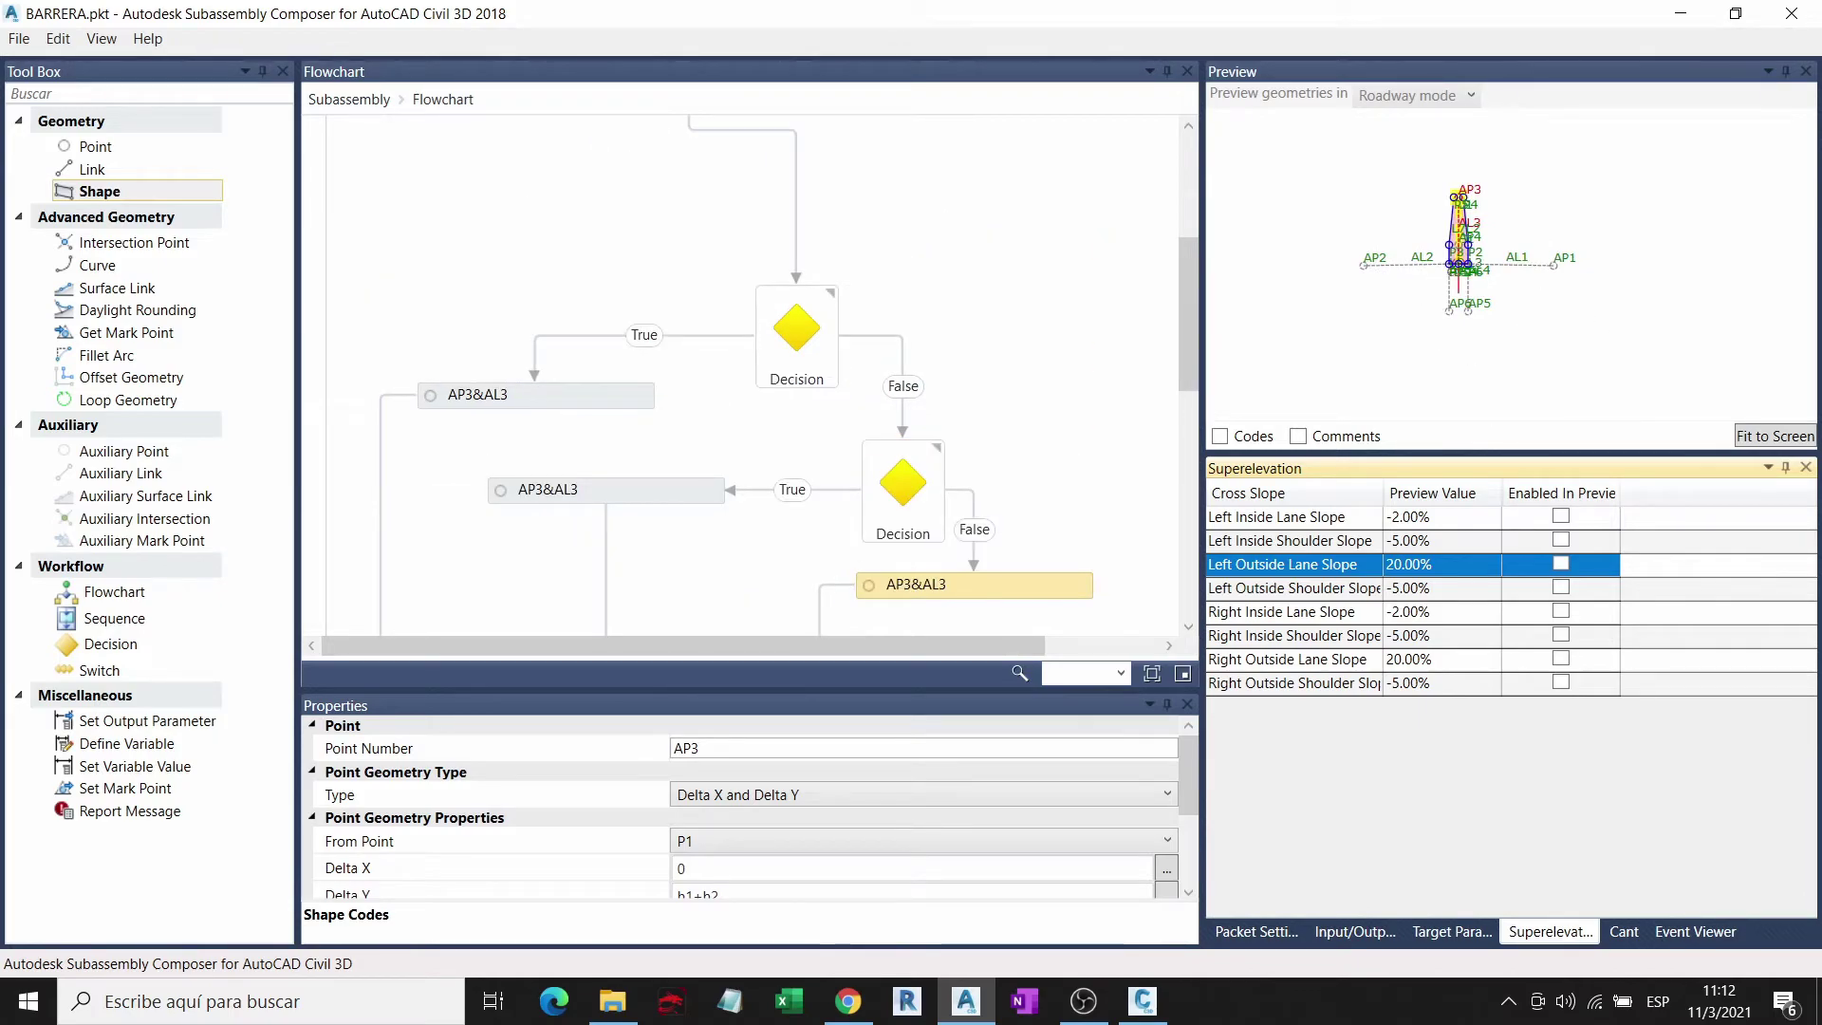
pyautogui.scroll(-1, 845, 408)
pyautogui.scroll(-5, 771, 342)
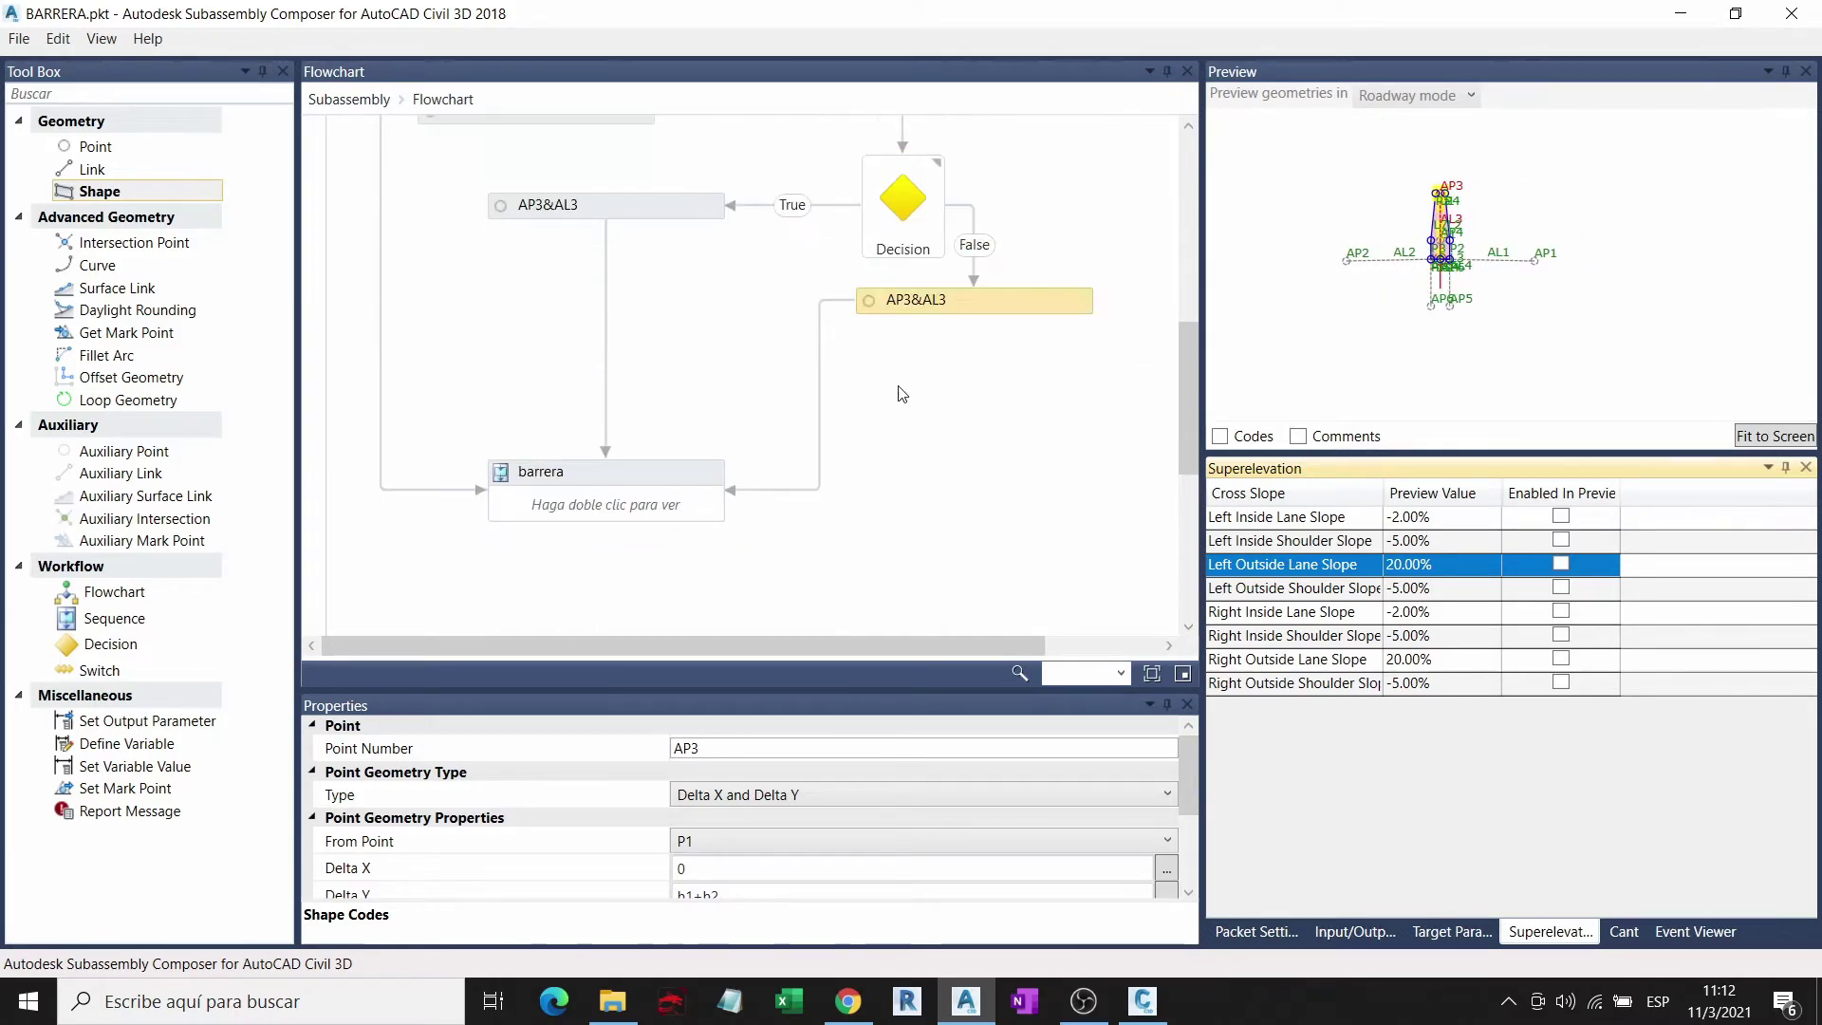
pyautogui.scroll(5, 906, 319)
pyautogui.scroll(2, 934, 323)
pyautogui.scroll(2, 902, 394)
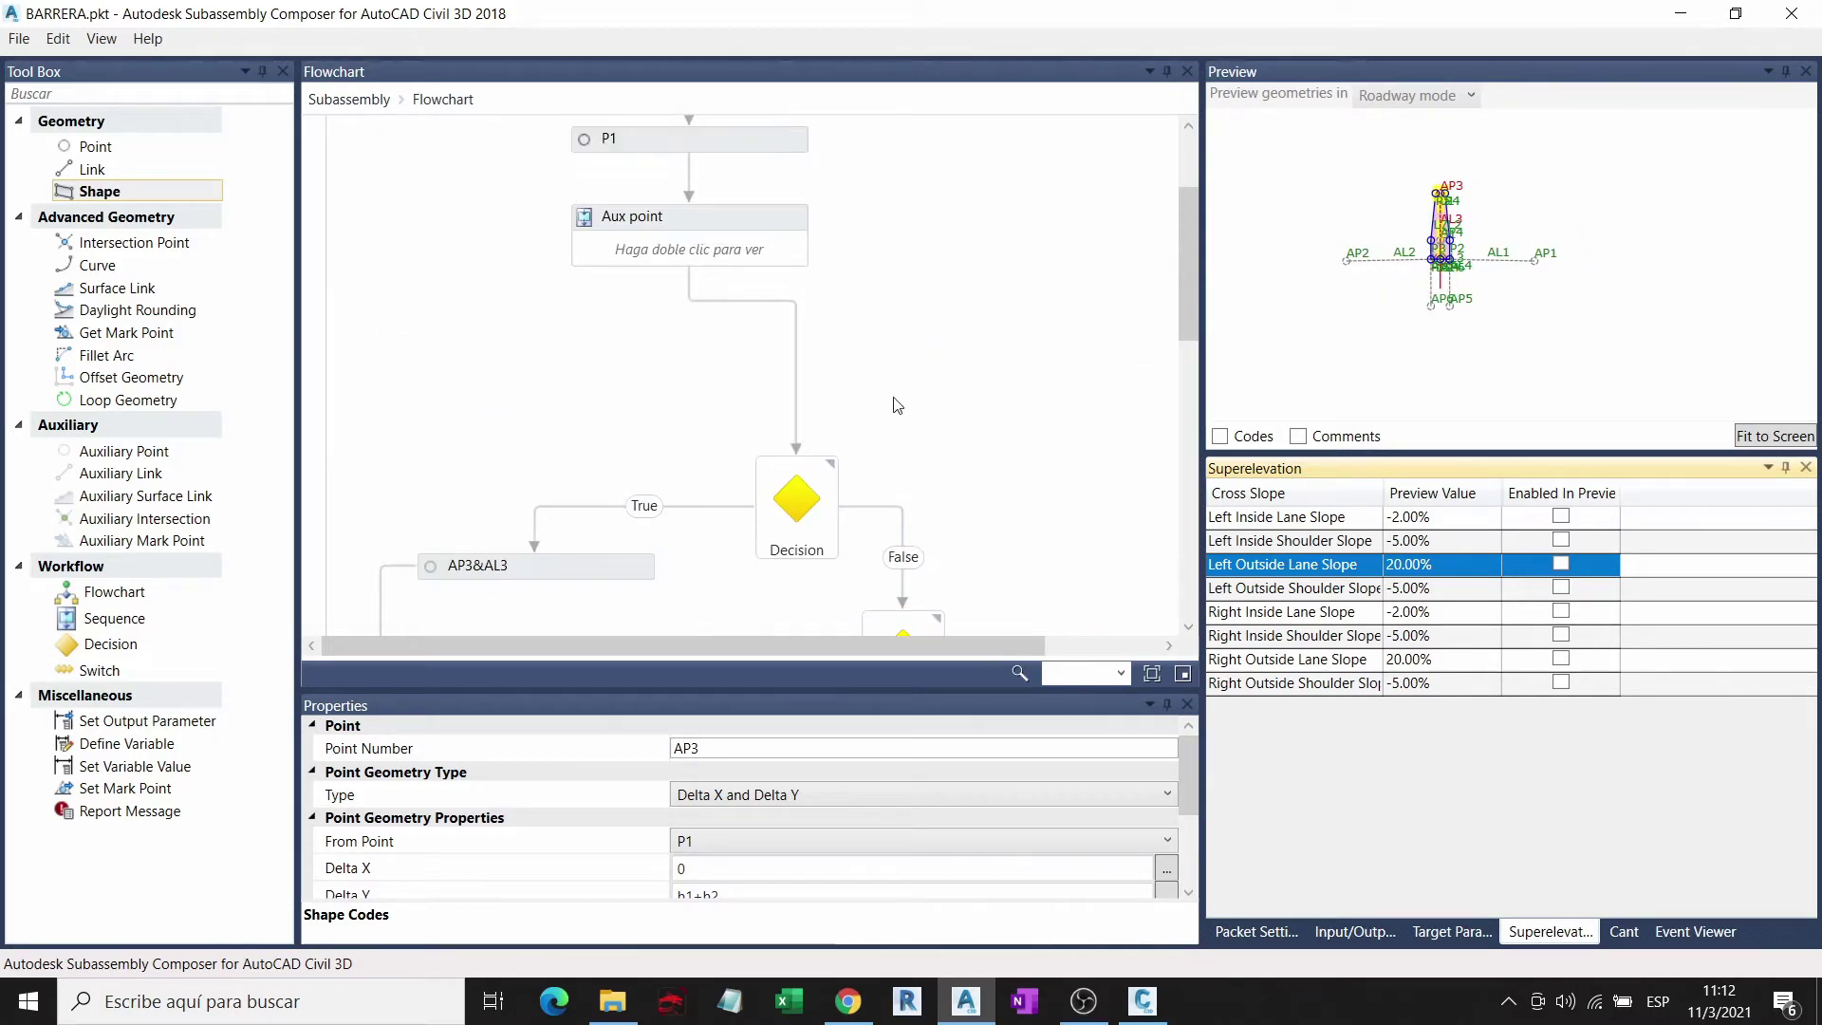
# Step: Inspect the Al1.slope>0 decision and nudge it and the lower AP3&AL3 node down
pyautogui.click(814, 504)
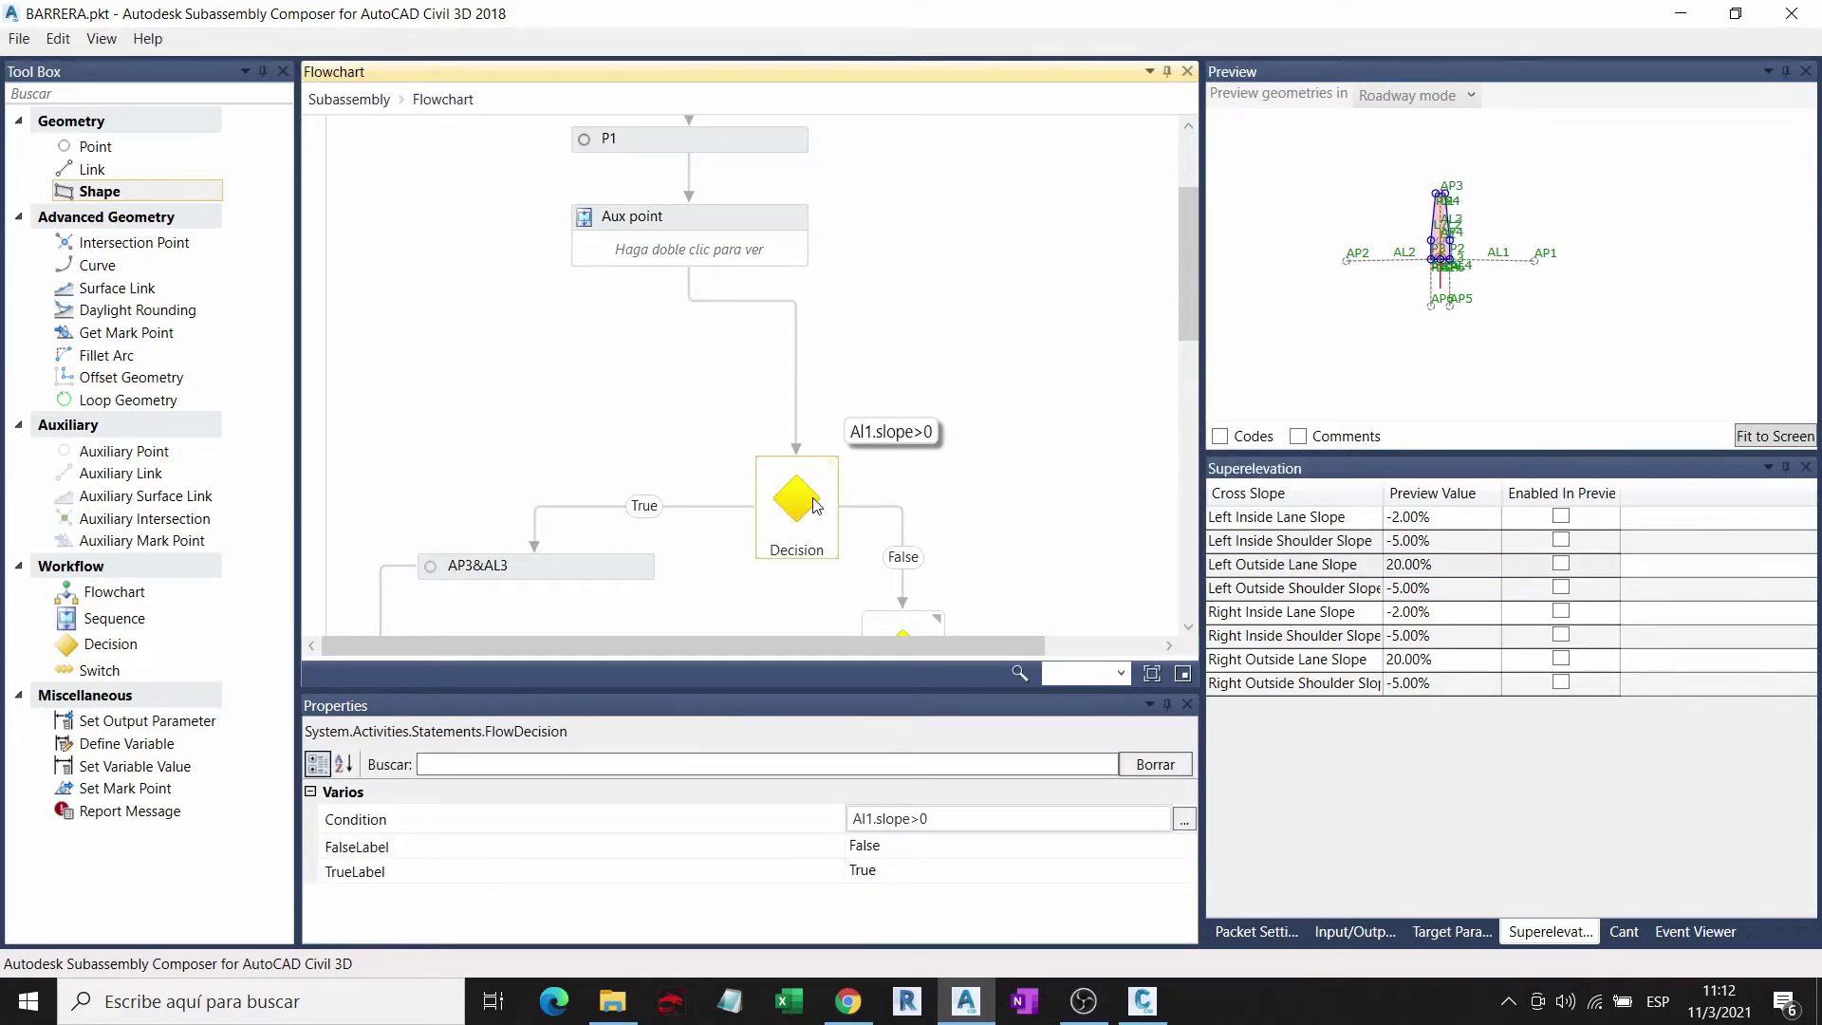
pyautogui.moveTo(814, 505); pyautogui.dragTo(814, 517)
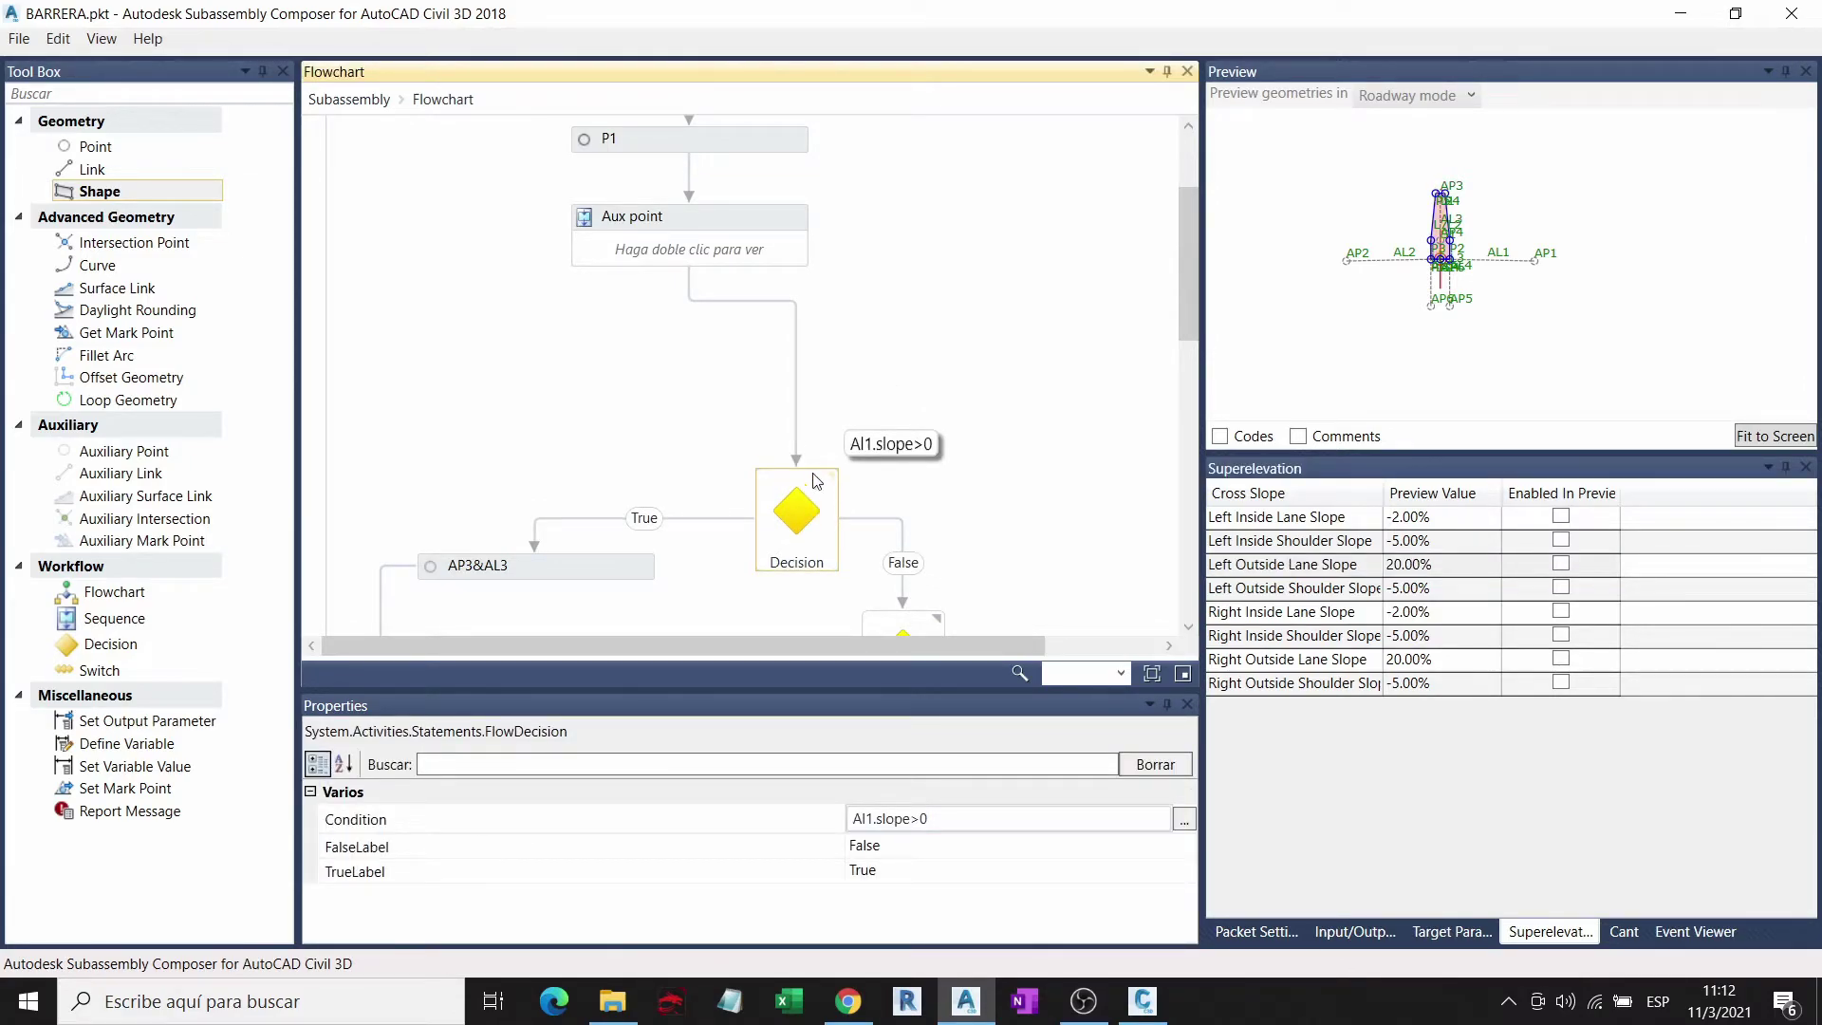
pyautogui.scroll(-4, 901, 455)
pyautogui.scroll(-2, 996, 437)
pyautogui.click(1030, 424)
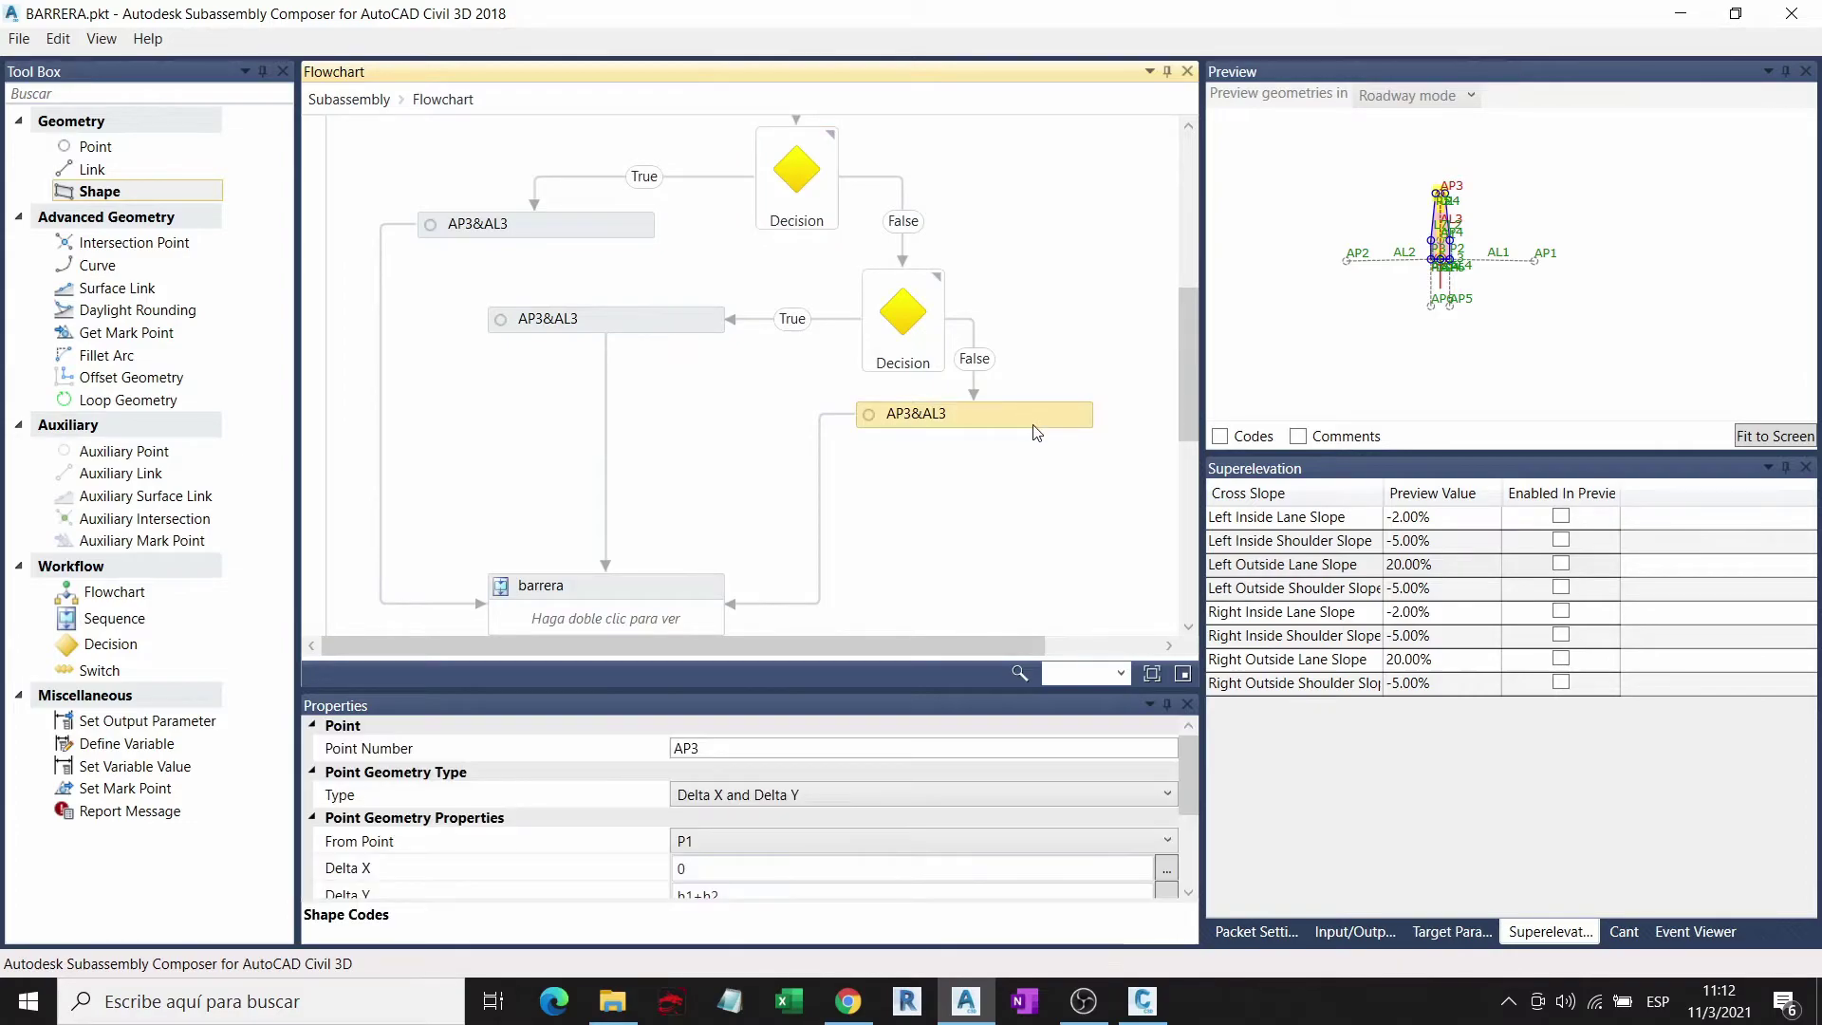
pyautogui.press('Down')
pyautogui.press('Down')
pyautogui.press('Down')
pyautogui.press('Down')
pyautogui.press('Down')
pyautogui.press('Down')
pyautogui.press('Down')
pyautogui.press('Down')
pyautogui.press('Down')
pyautogui.press('Down')
pyautogui.press('Down')
pyautogui.press('Down')
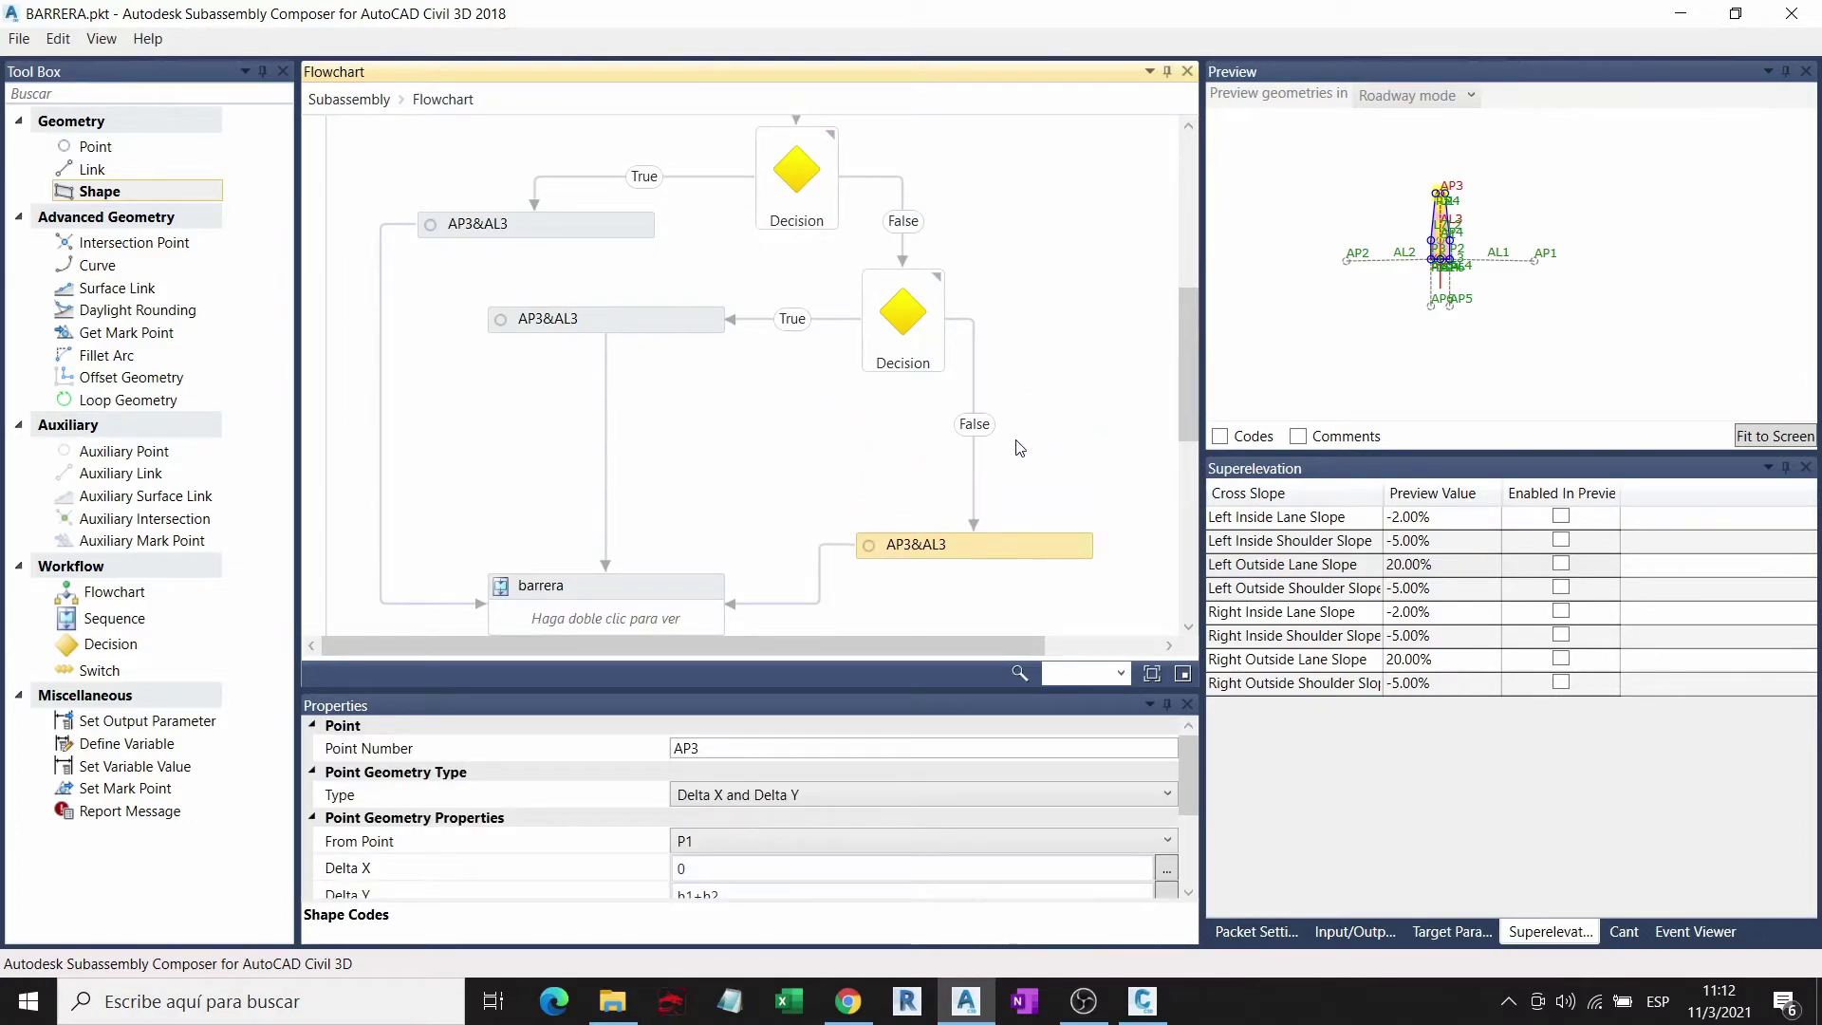
pyautogui.press('Down')
pyautogui.press('Down')
pyautogui.press('Down')
# Step: Shift the second decision, middle and top AP3&AL3 nodes and first decision lower
pyautogui.press('Down')
pyautogui.press('Down')
pyautogui.press('Down')
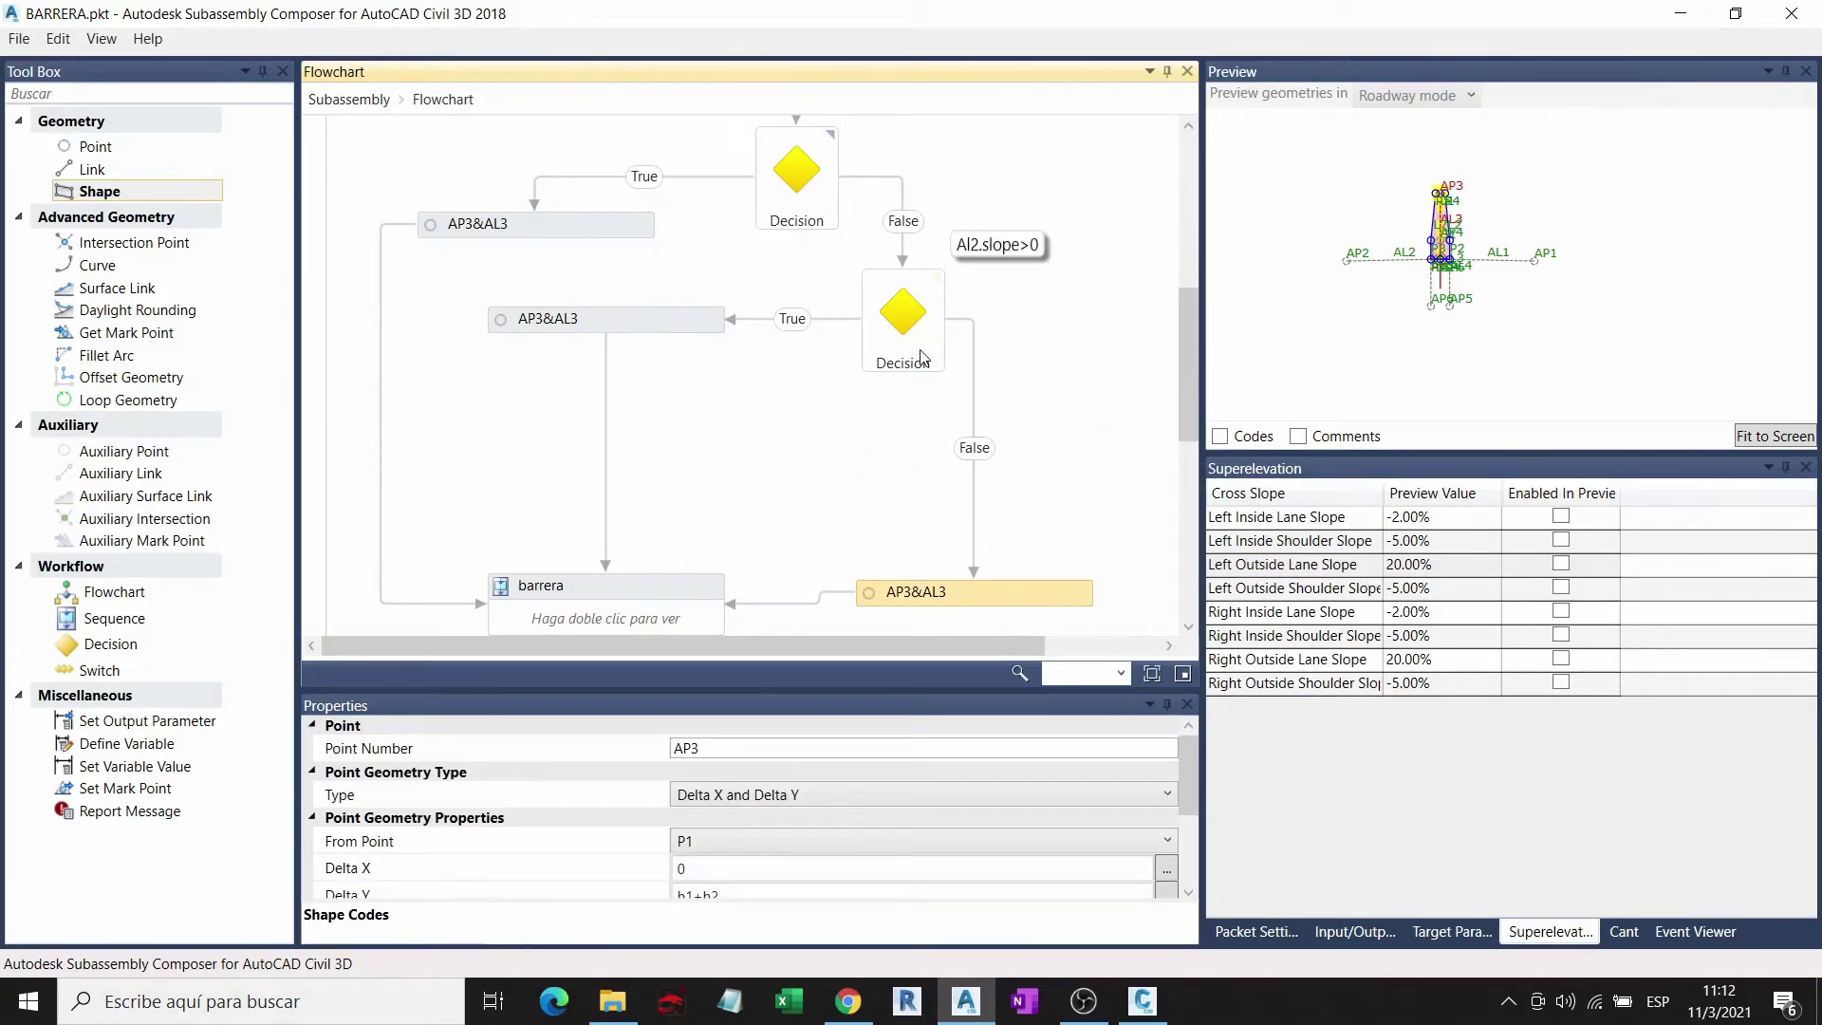
pyautogui.click(920, 357)
pyautogui.press('Down')
pyautogui.press('Down')
pyautogui.press('Down')
pyautogui.press('Down')
pyautogui.press('Down')
pyautogui.press('Down')
pyautogui.press('Down')
pyautogui.press('Down')
pyautogui.press('Down')
pyautogui.press('Down')
pyautogui.press('Down')
pyautogui.press('Down')
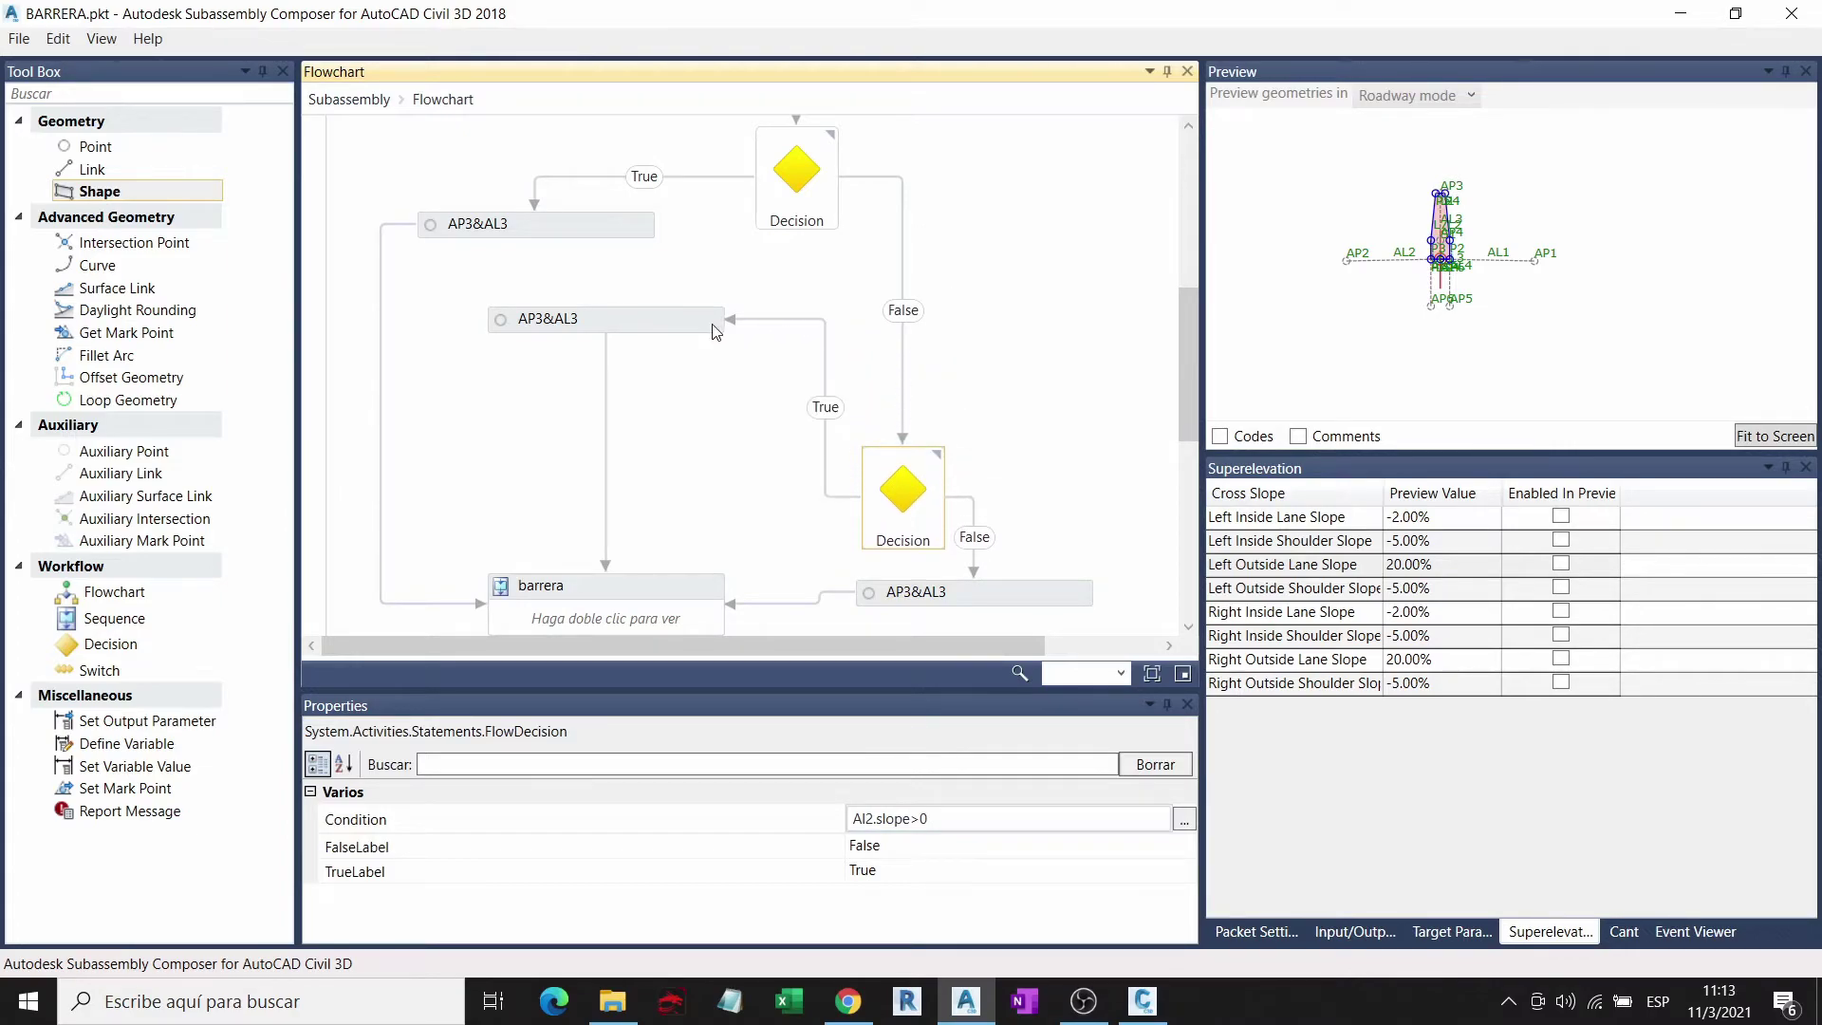
pyautogui.click(714, 330)
pyautogui.press('Down')
pyautogui.press('Down')
pyautogui.press('Down')
pyautogui.press('Down')
pyautogui.press('Down')
pyautogui.press('Down')
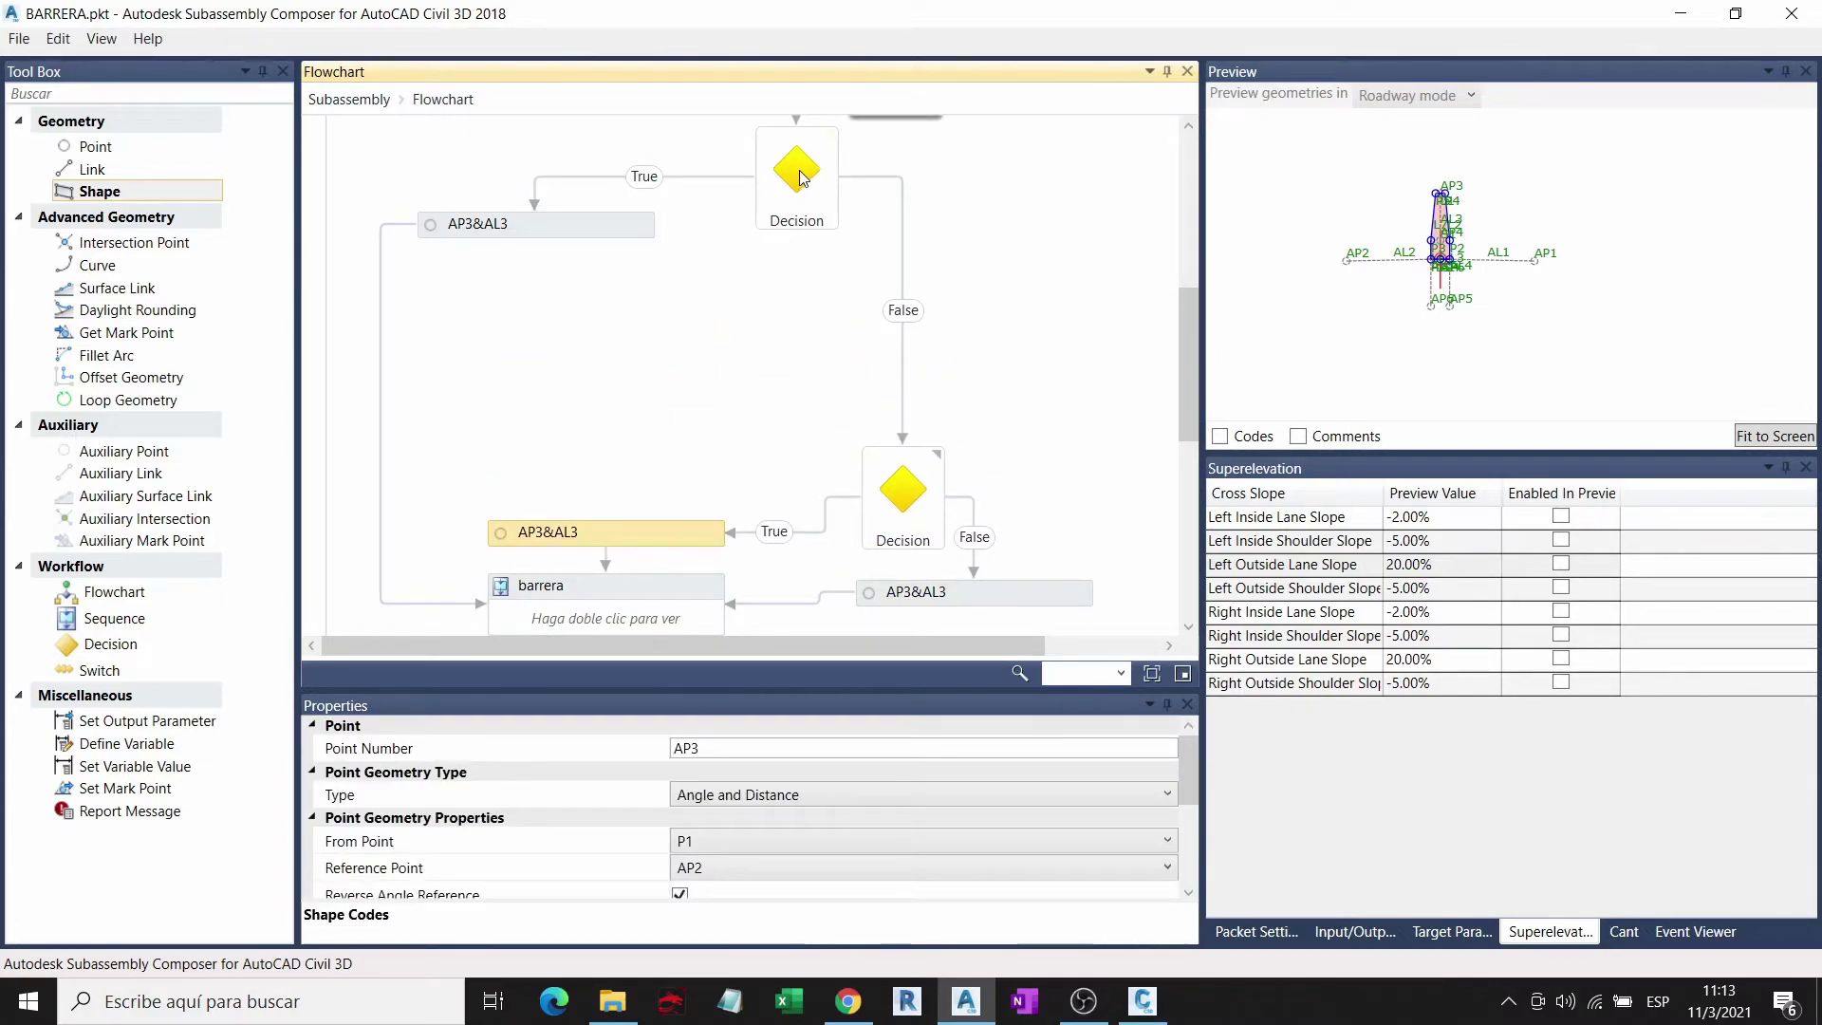
pyautogui.click(800, 177)
pyautogui.press('Down')
pyautogui.press('Down')
pyautogui.press('Down')
pyautogui.click(615, 226)
pyautogui.press('Down')
pyautogui.press('Down')
pyautogui.press('Down')
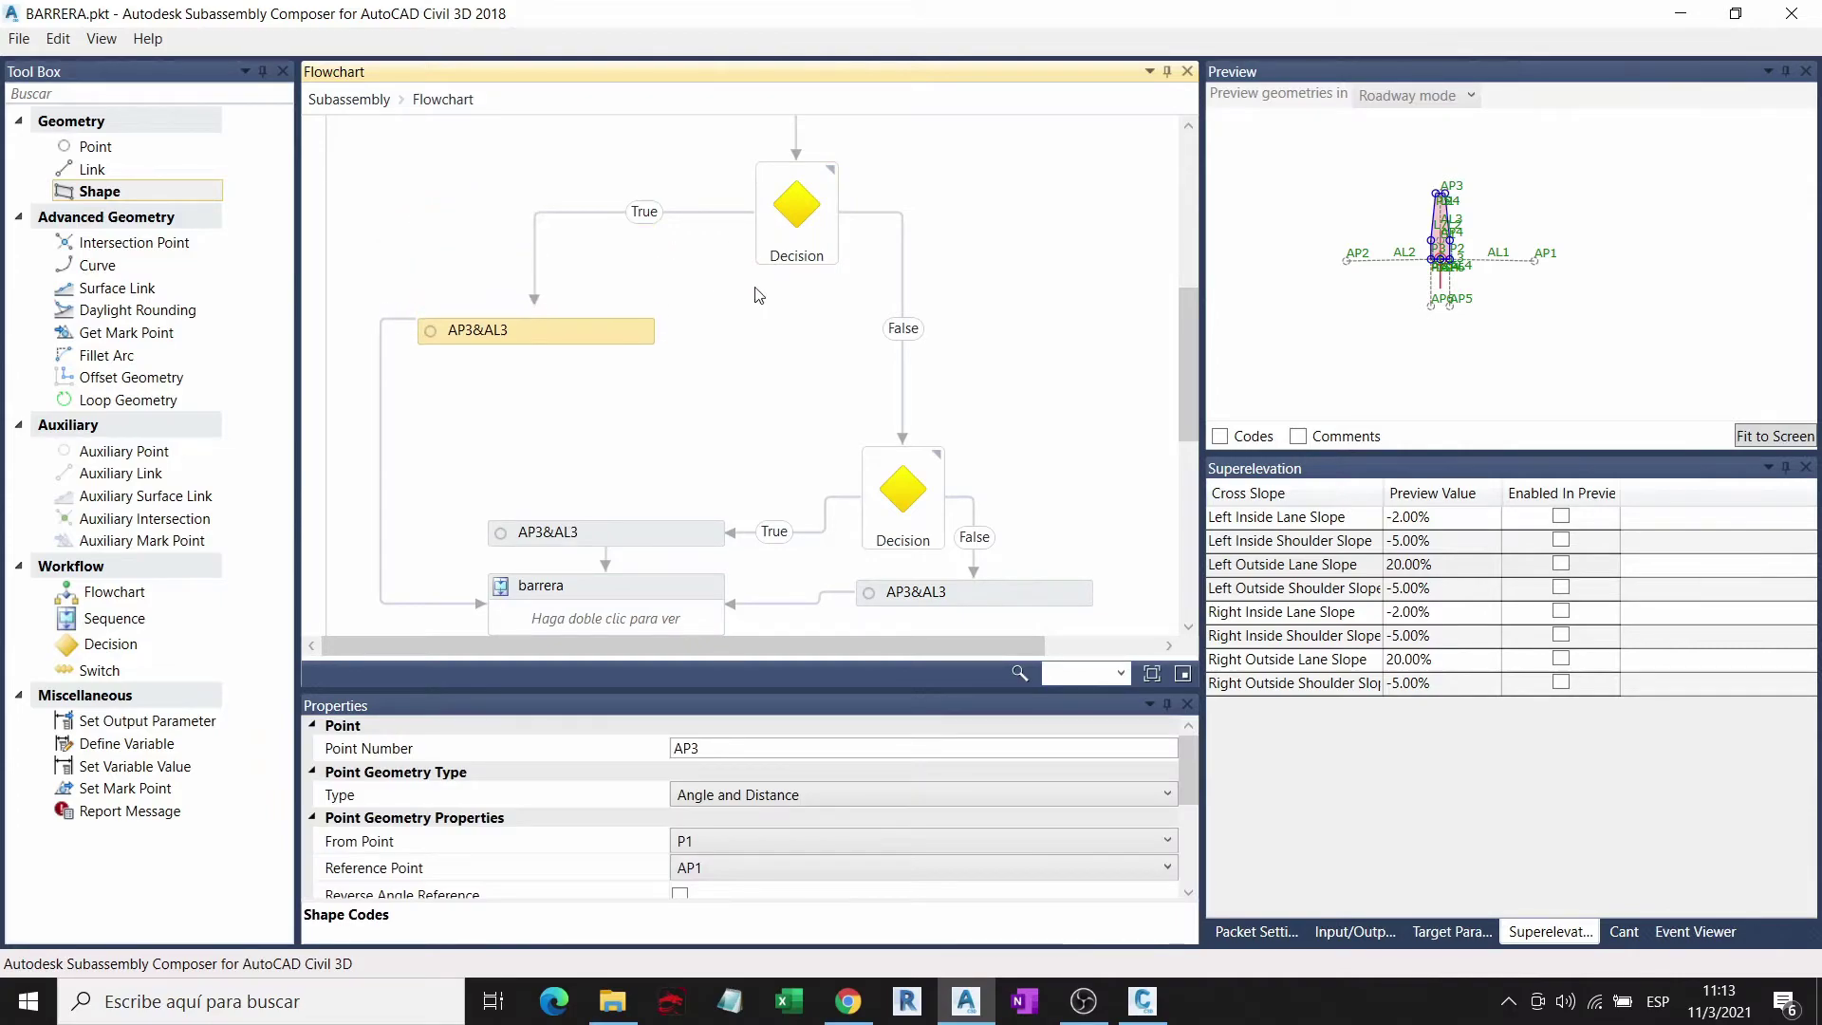
pyautogui.press('Down')
pyautogui.press('Down')
pyautogui.press('Down')
pyautogui.click(799, 211)
pyautogui.press('Down')
pyautogui.press('Down')
pyautogui.press('Down')
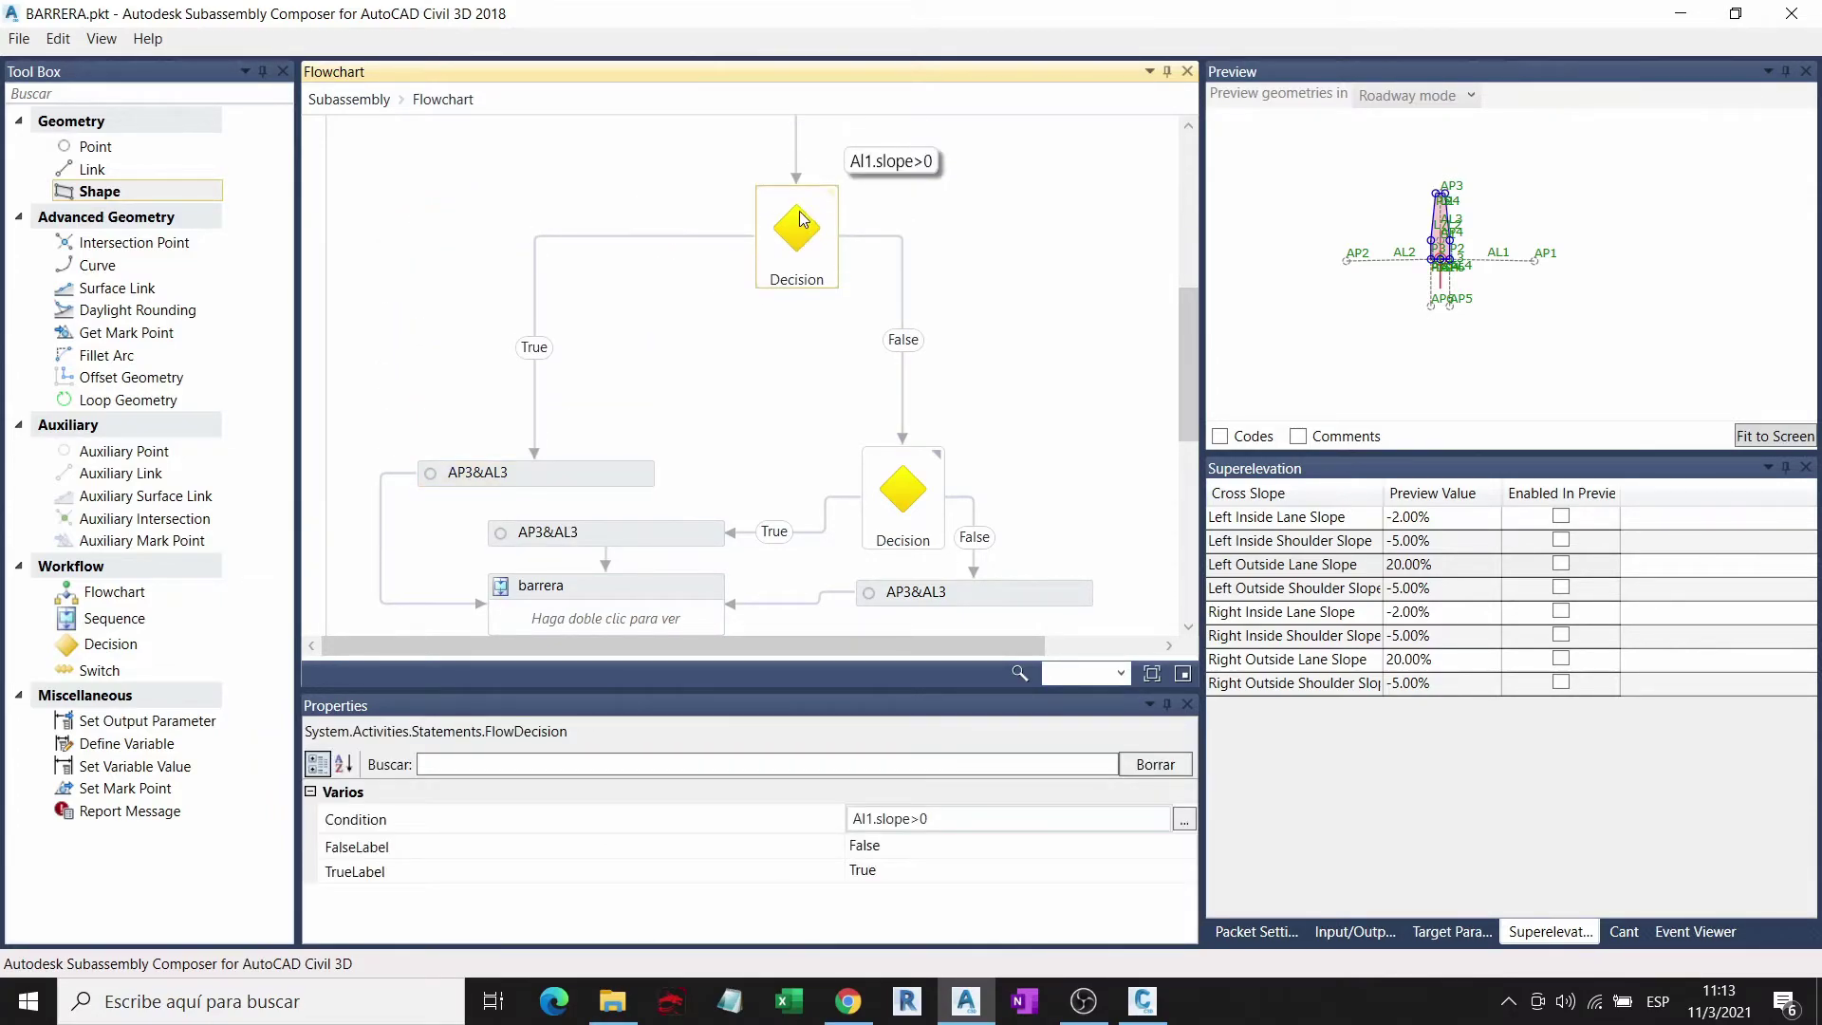
pyautogui.press('Down')
pyautogui.press('Down')
pyautogui.press('Down')
pyautogui.press('Down')
pyautogui.press('Down')
pyautogui.press('Down')
# Step: Delete the connector leading into the top Decision
pyautogui.scroll(1, 1091, 232)
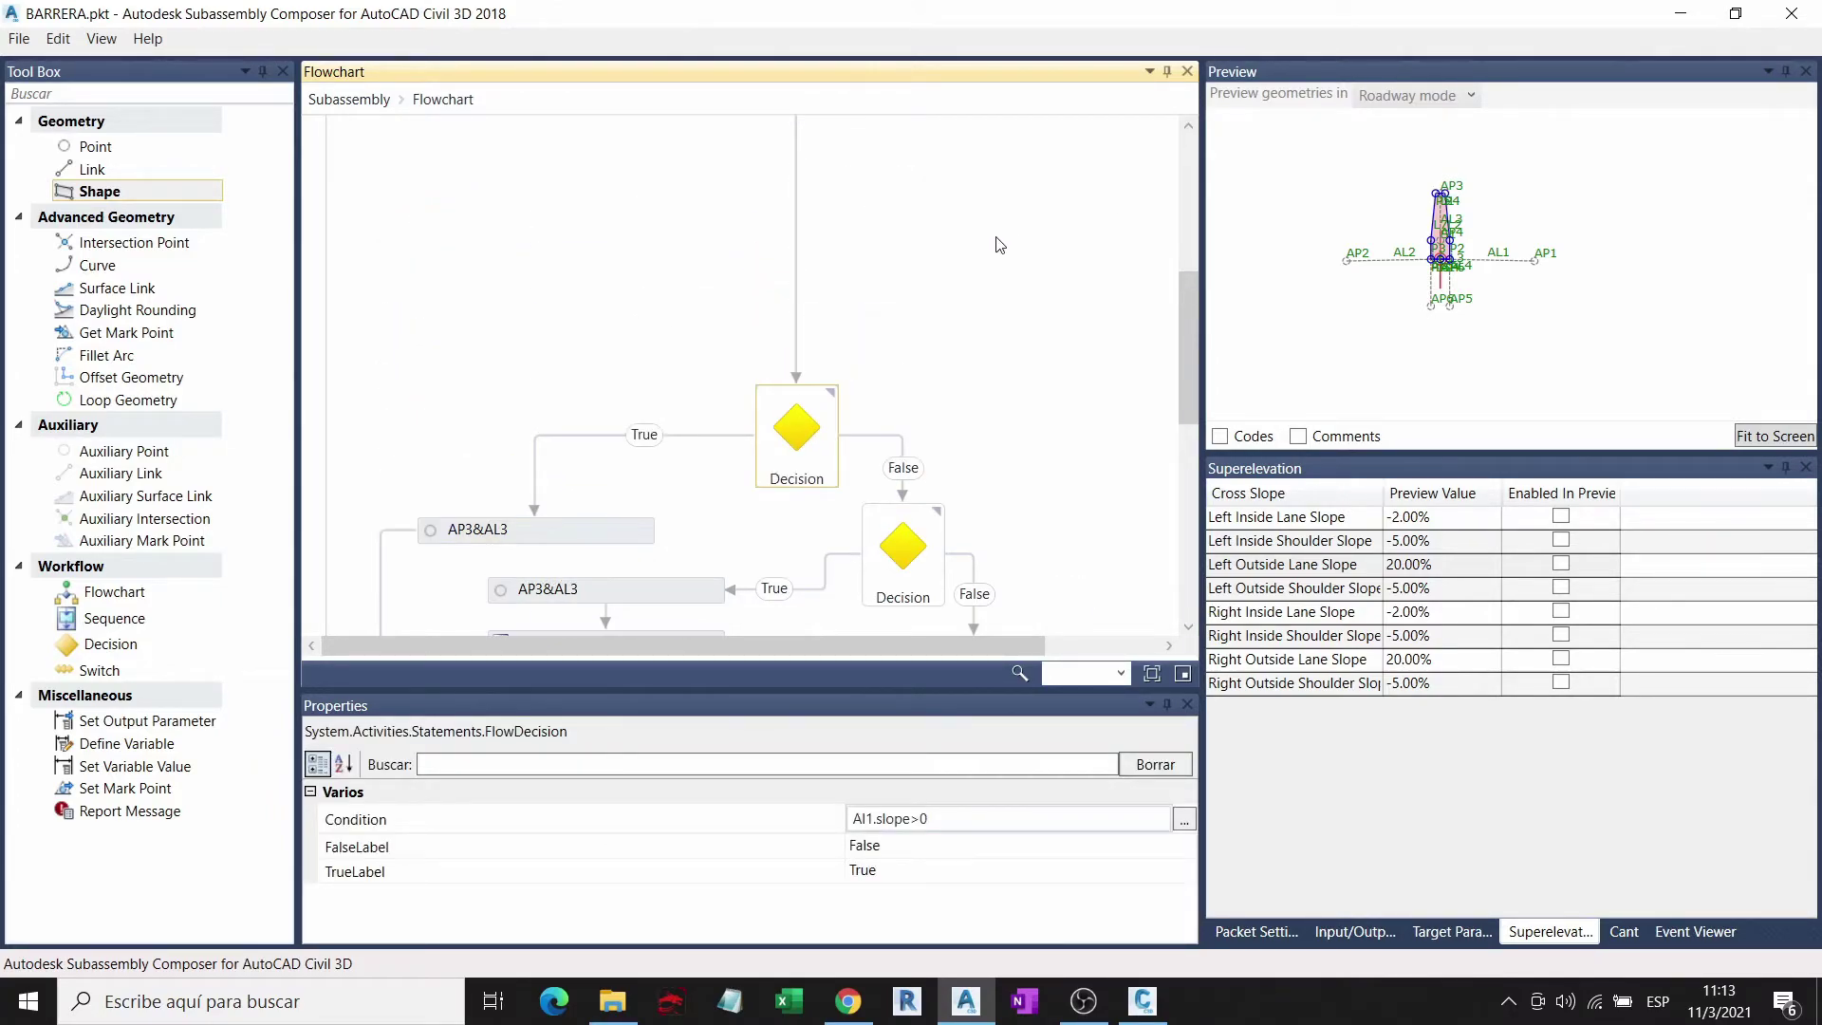
pyautogui.scroll(3, 991, 285)
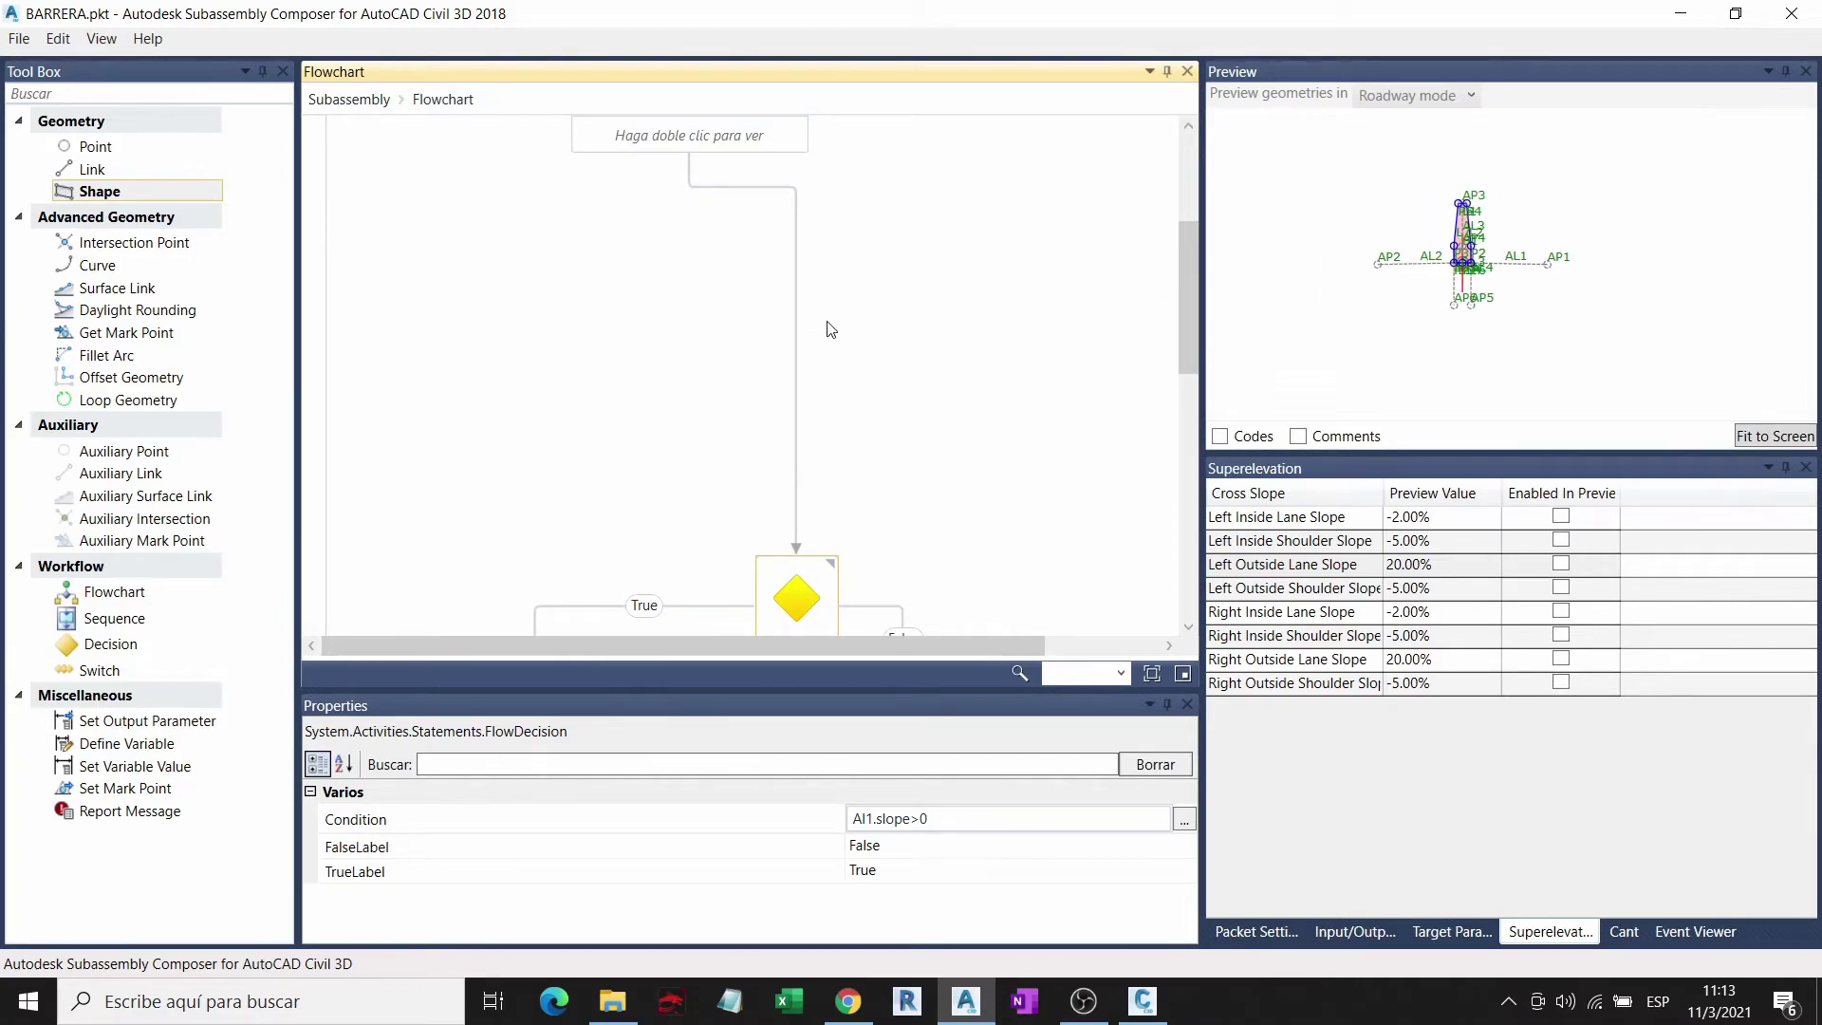
pyautogui.click(796, 336)
pyautogui.press('Delete')
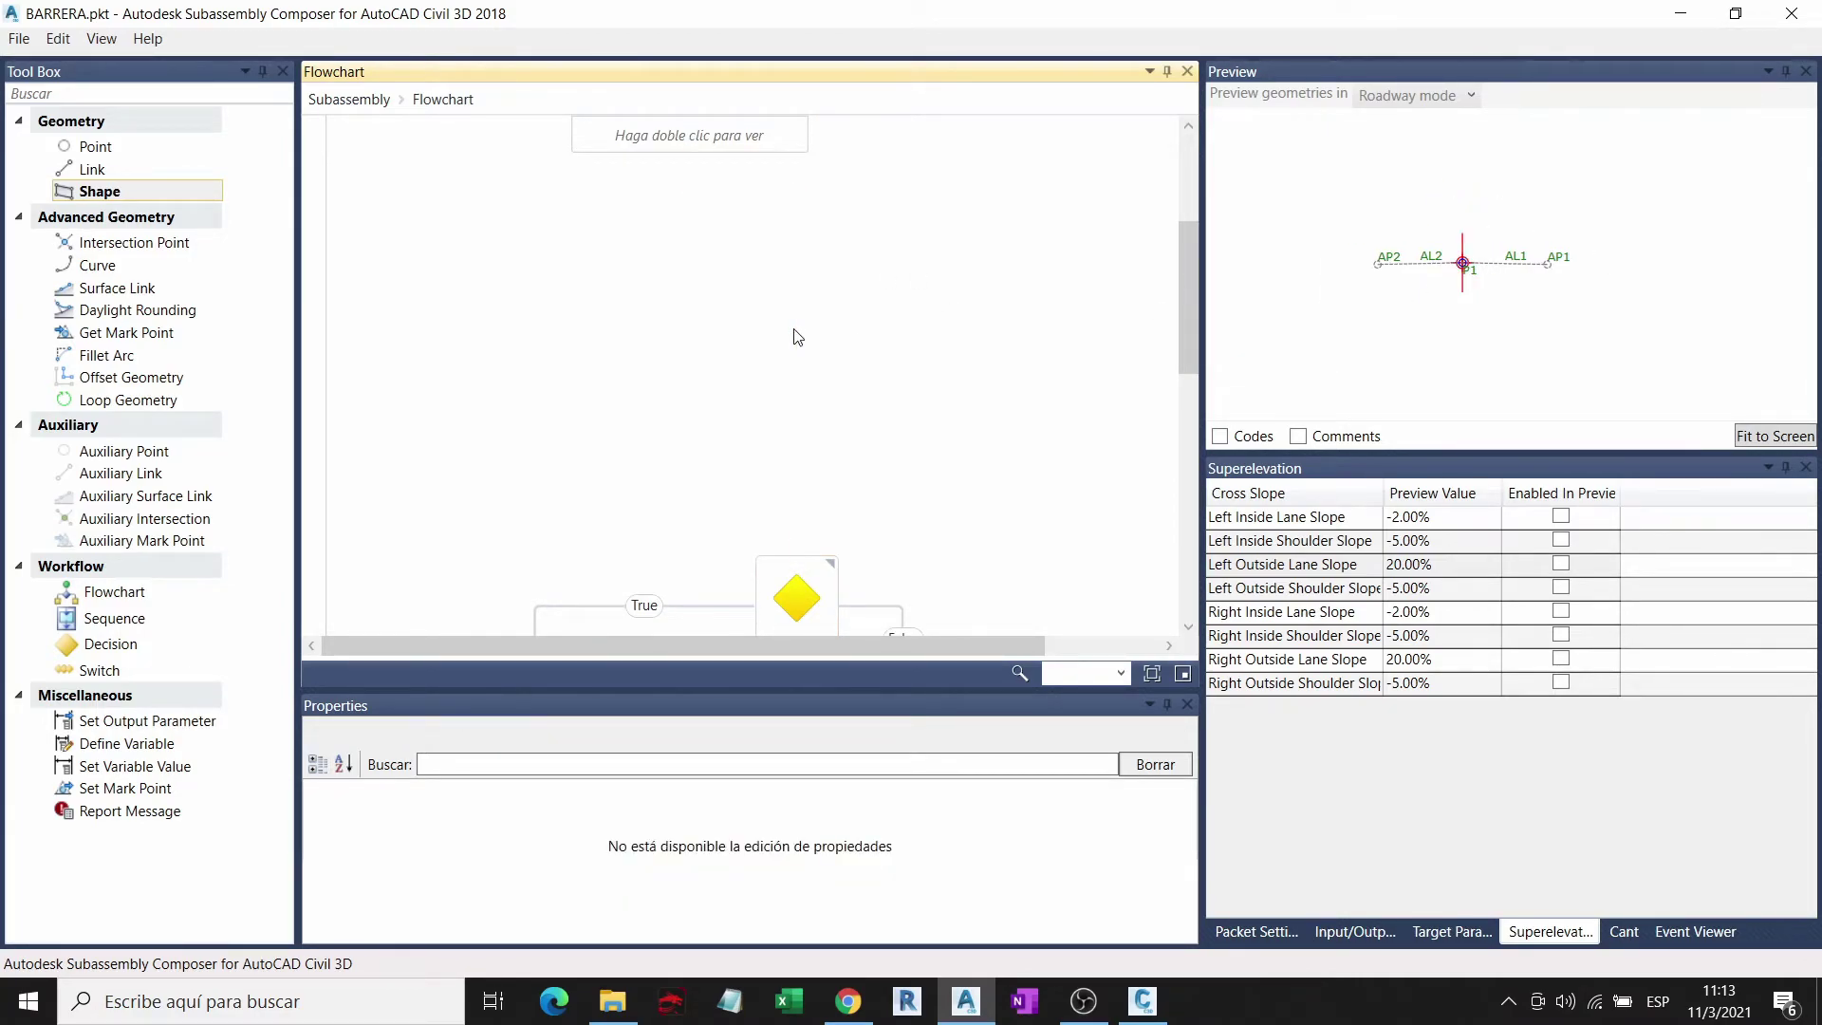
# Step: Create TargetParameter1 as an Offset target and rename it to Barrera
pyautogui.click(1452, 931)
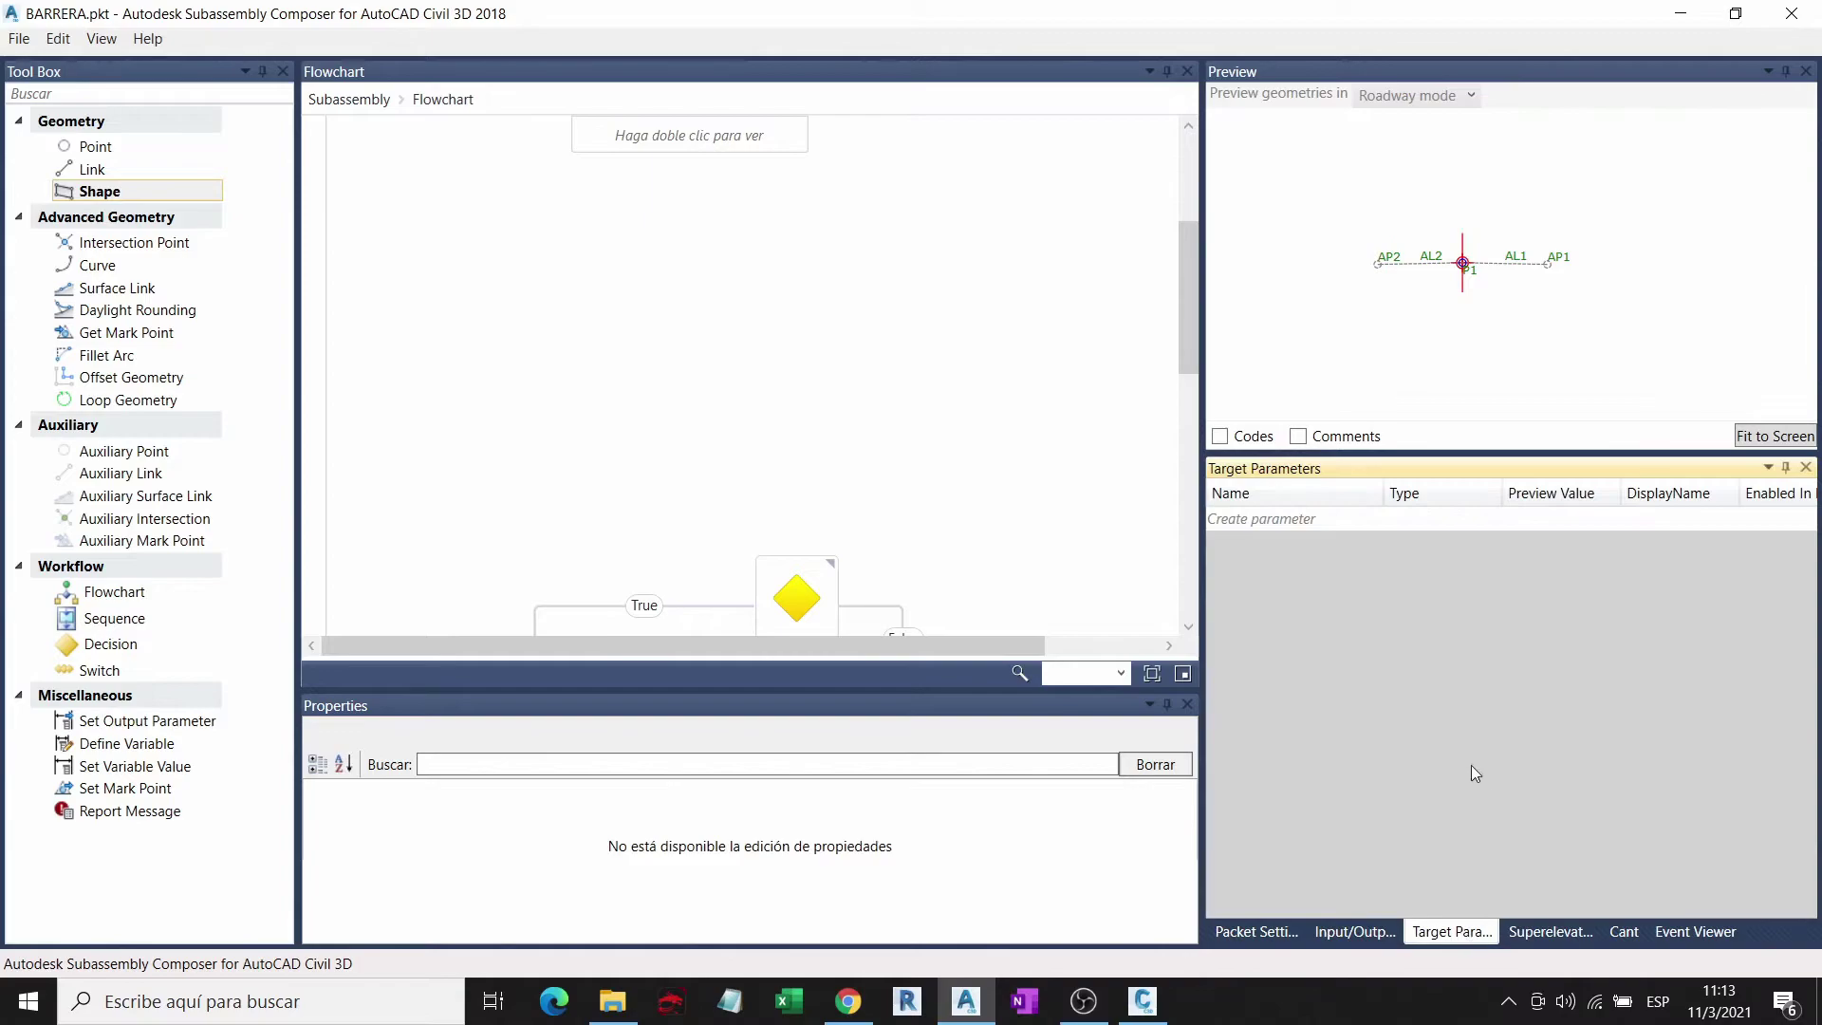
pyautogui.click(1296, 532)
pyautogui.click(1410, 520)
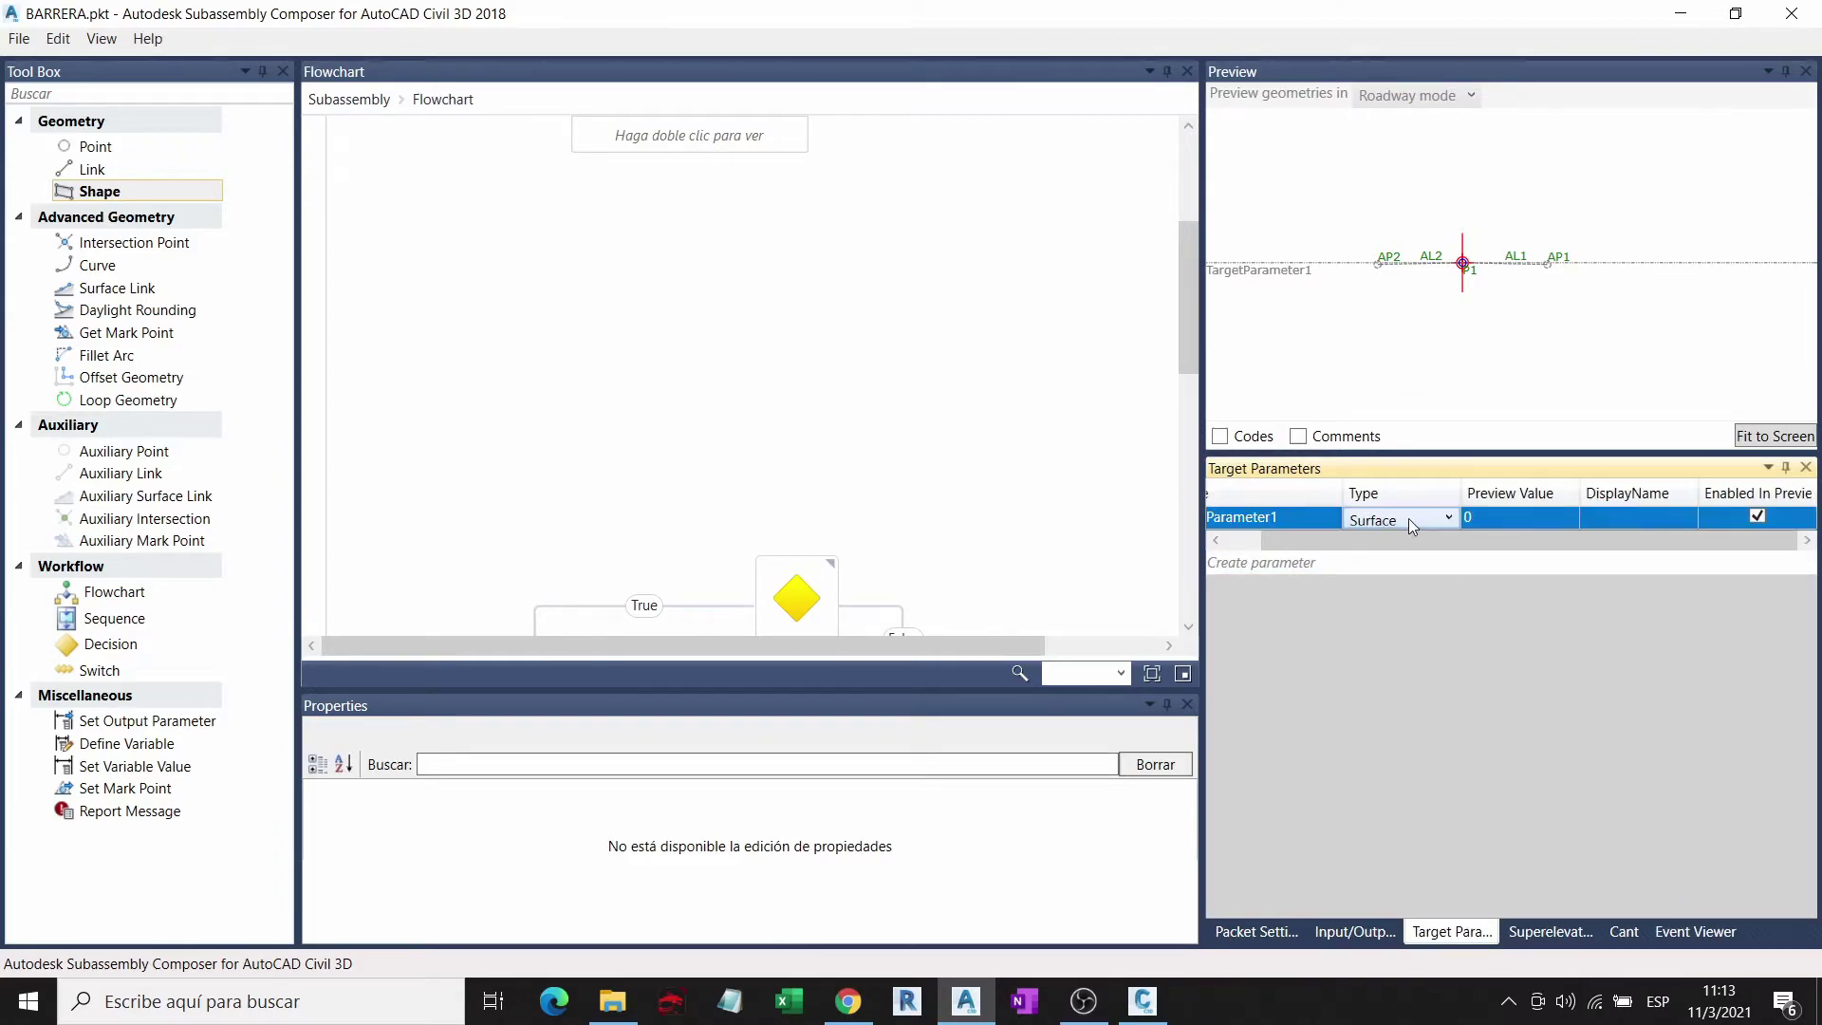
pyautogui.click(1418, 563)
pyautogui.click(1292, 515)
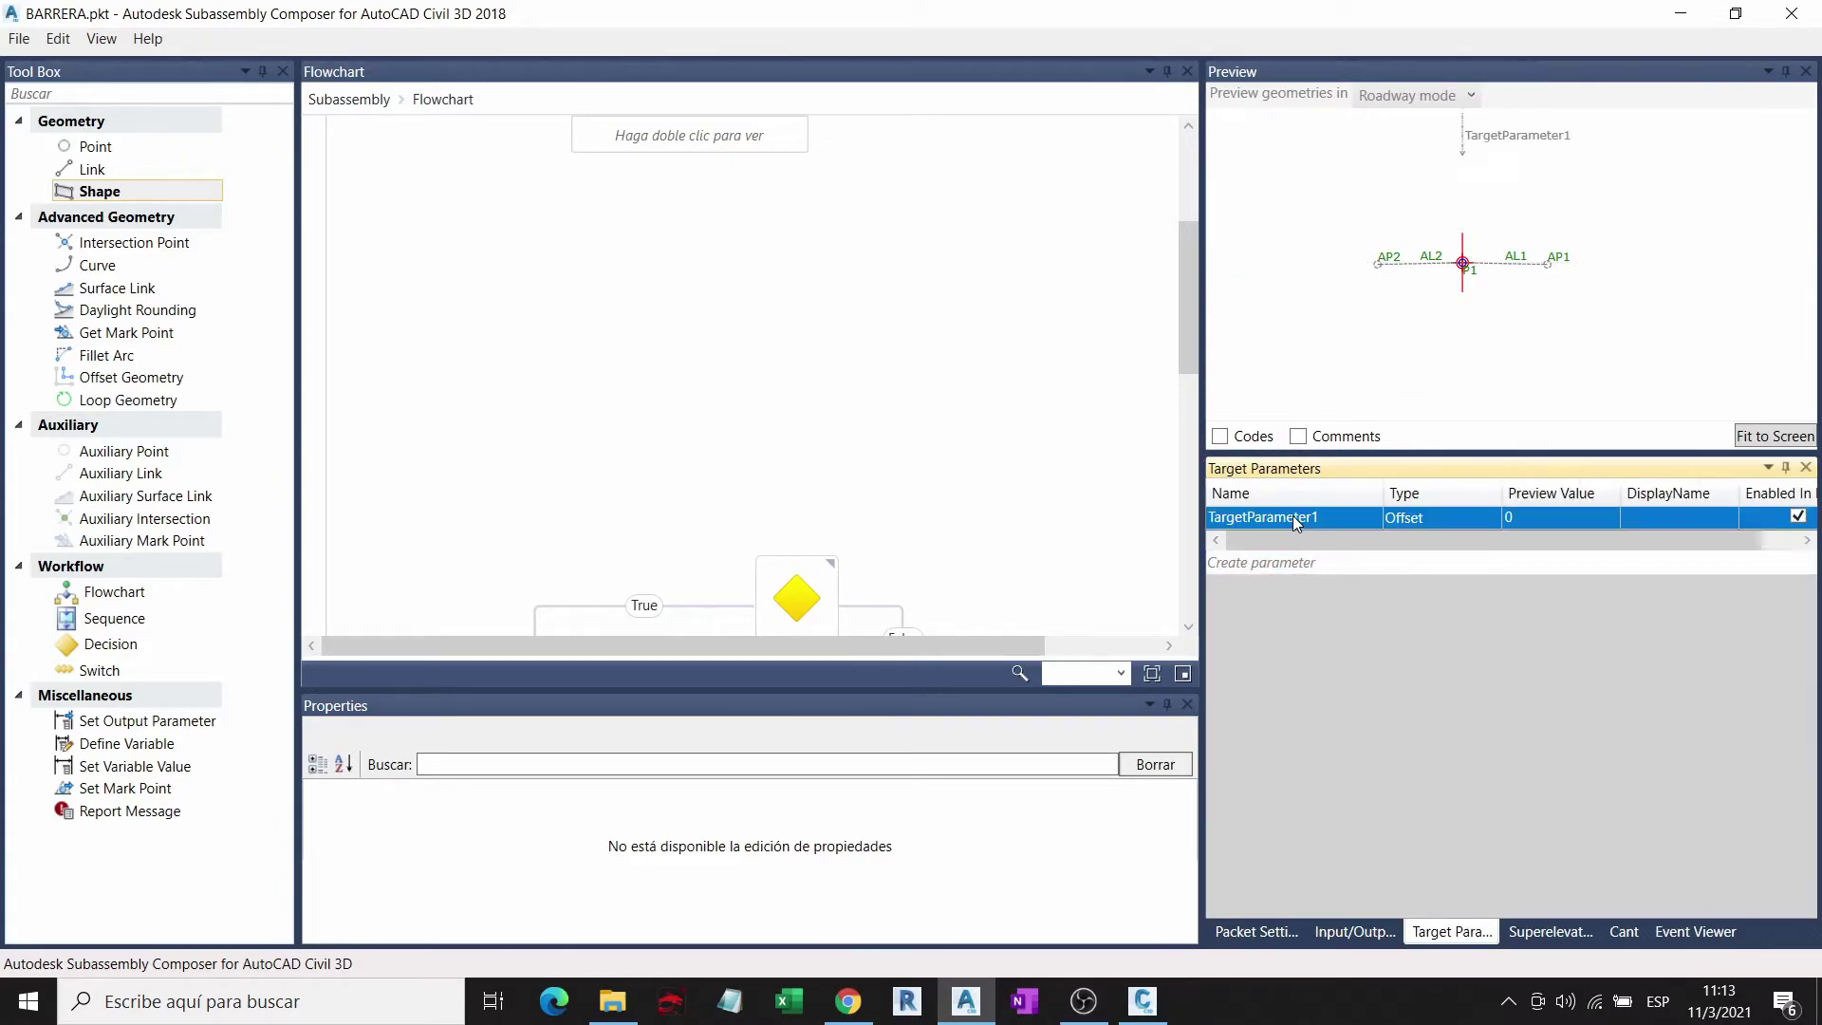
pyautogui.click(1311, 518)
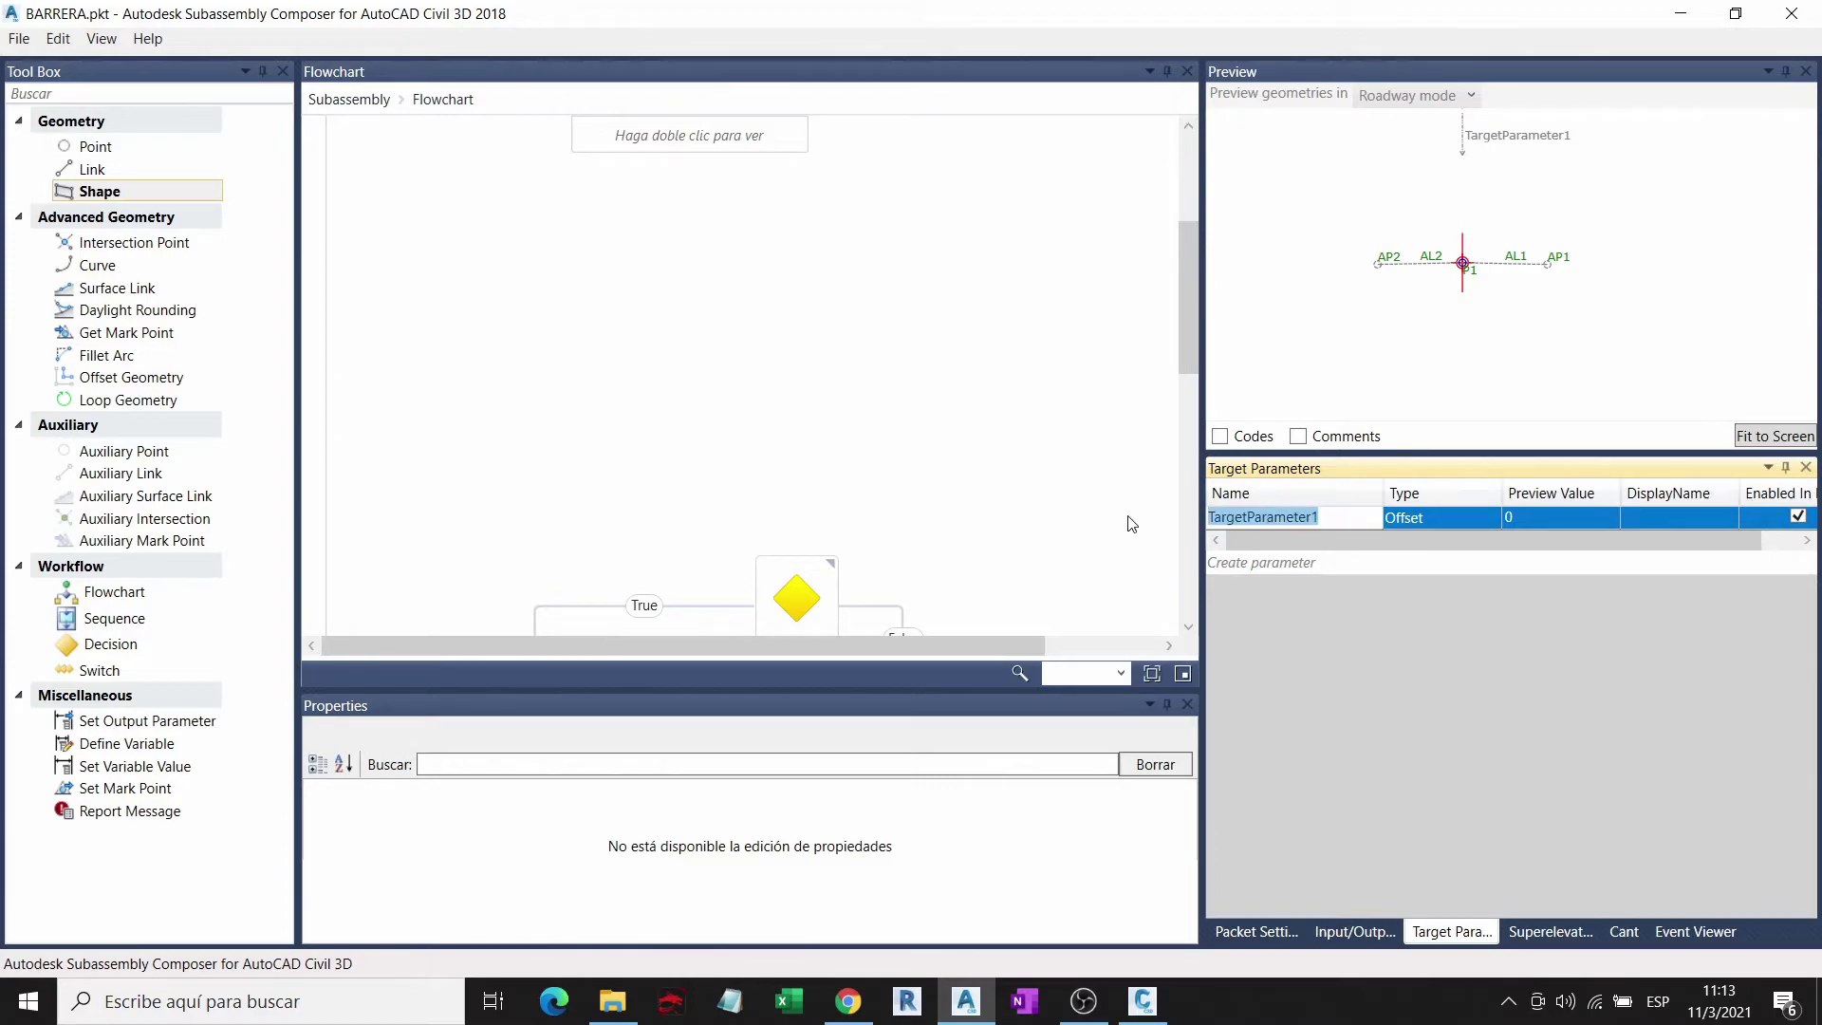
pyautogui.write('ba')
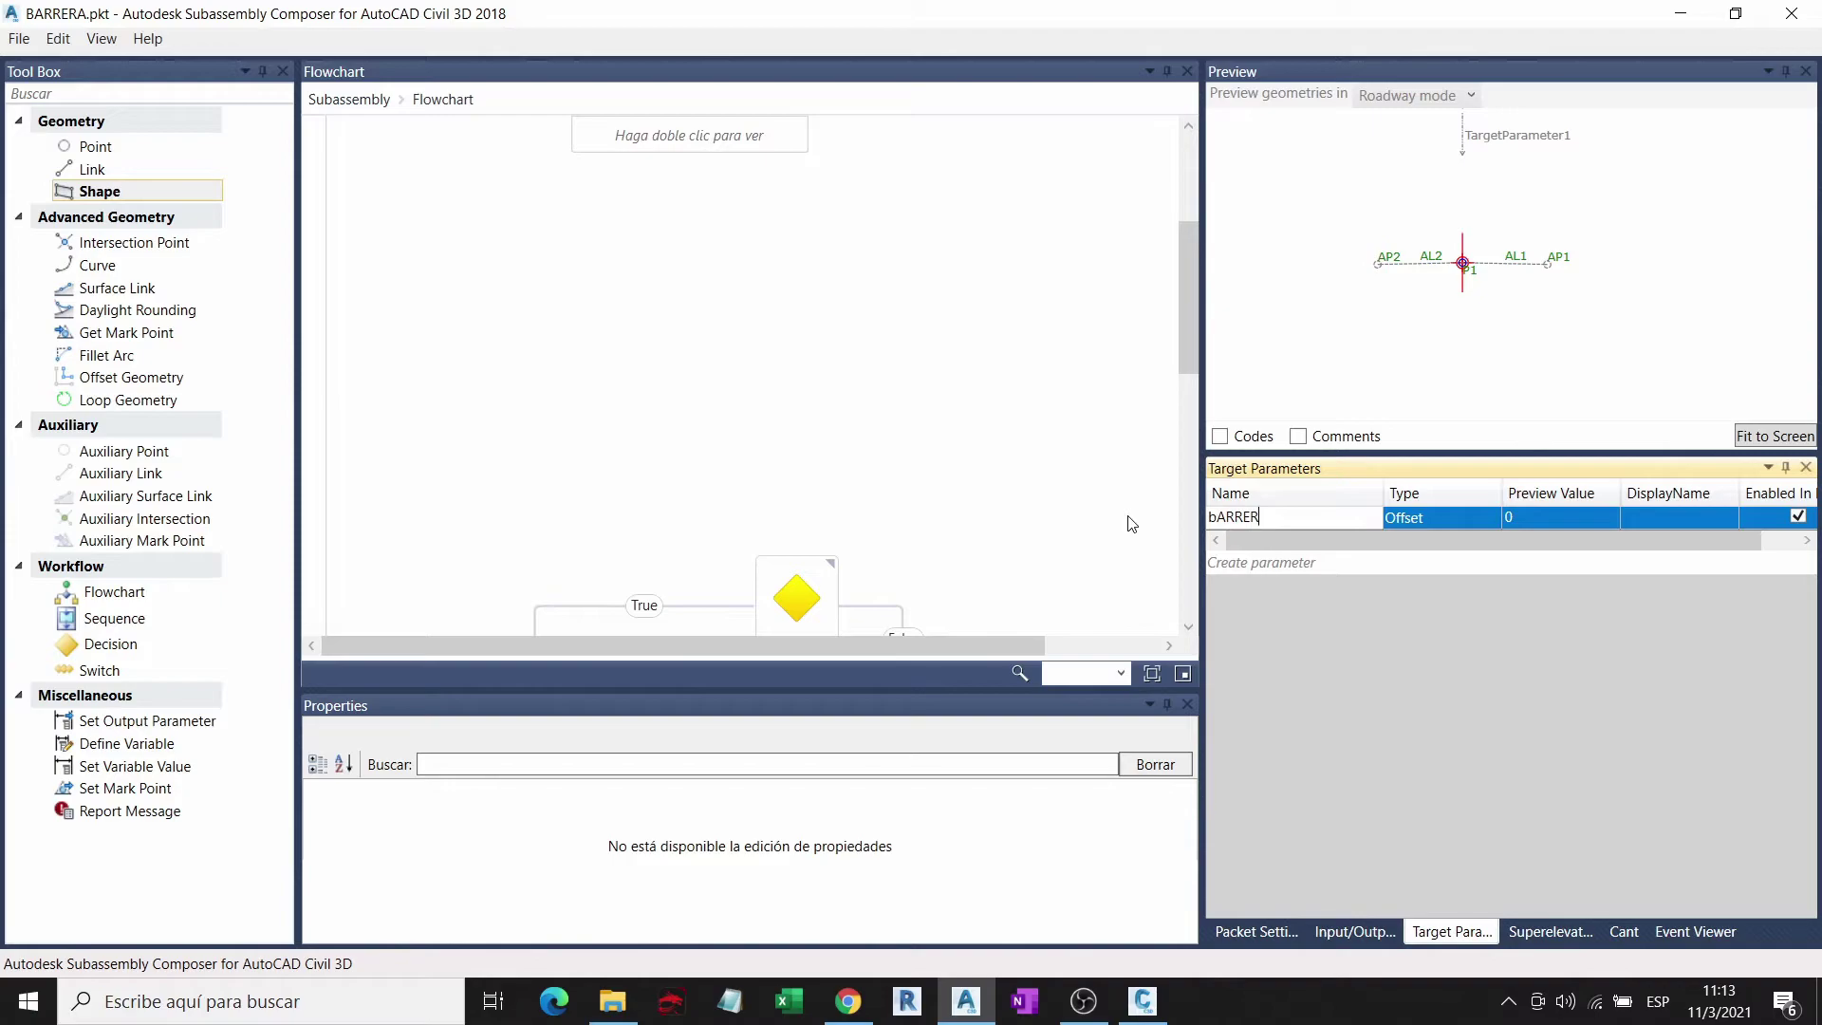
pyautogui.press('BackSpace')
pyautogui.press('BackSpace')
pyautogui.press('BackSpace')
pyautogui.write('Barrera')
pyautogui.click(1659, 521)
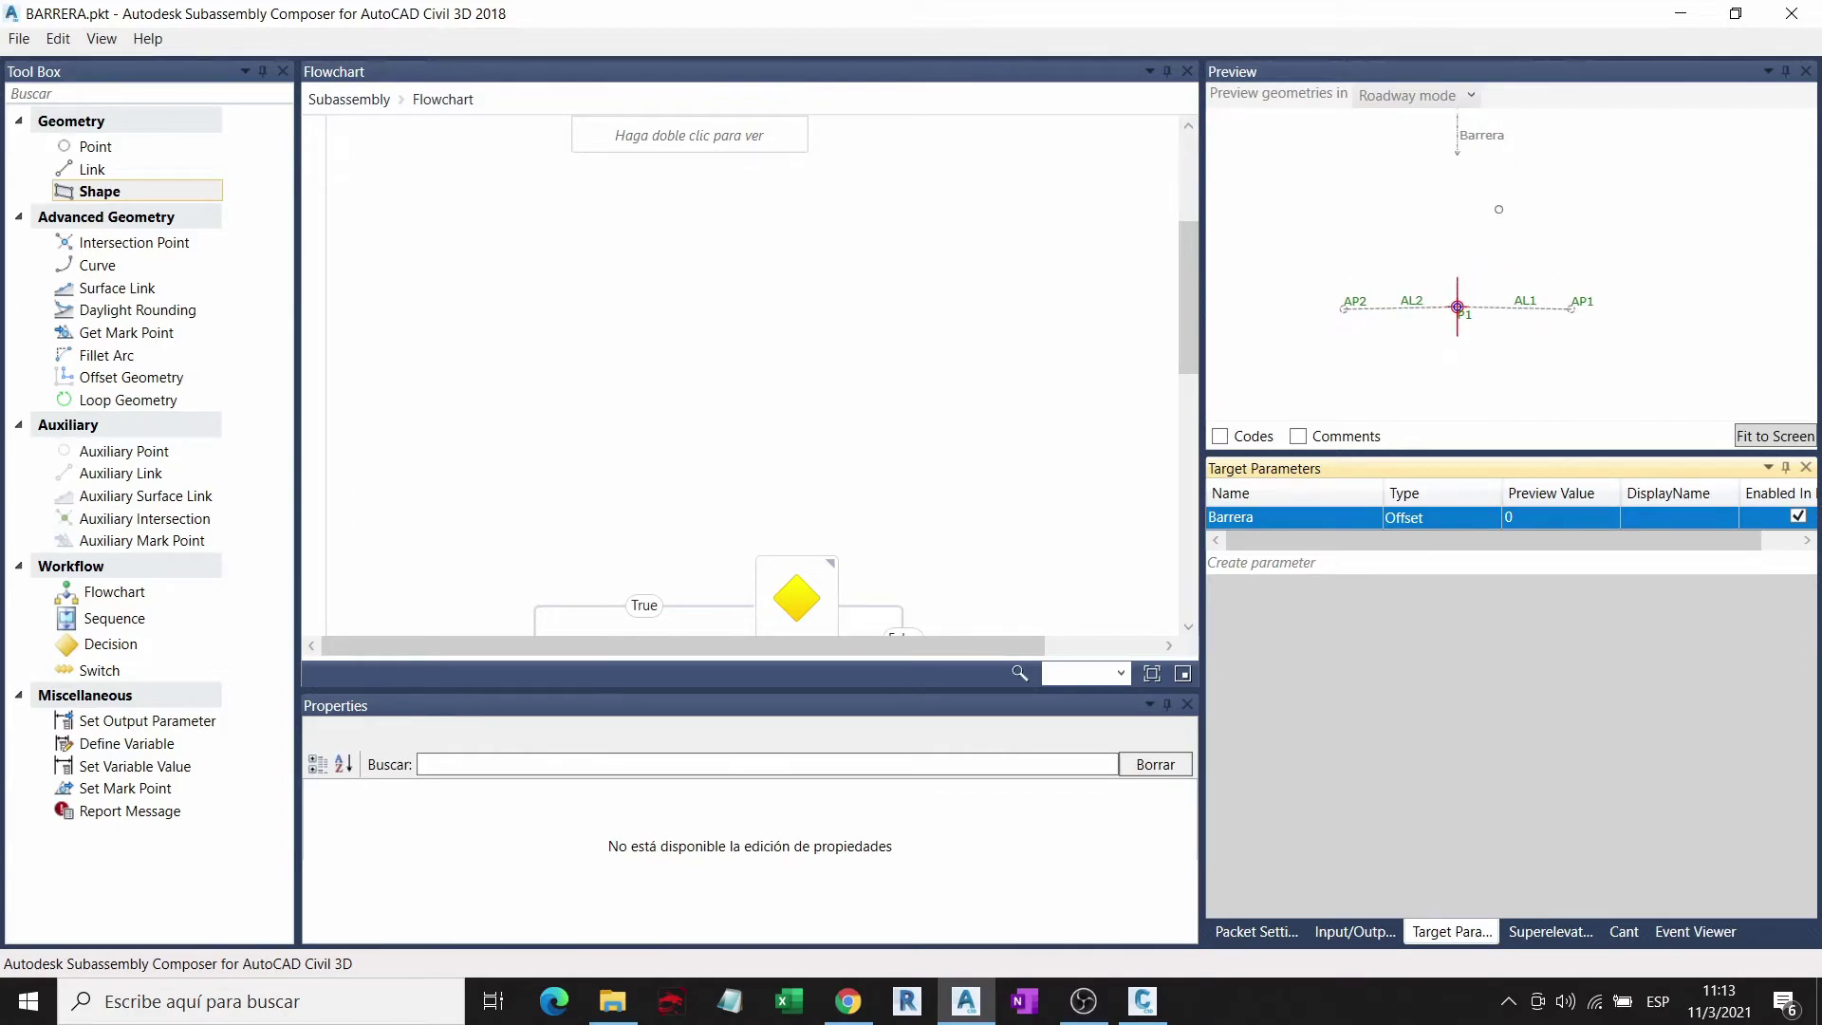
pyautogui.scroll(-2, 840, 389)
# Step: Add a new Decision, remove its stray connector, and route its True branch to the lower Decision
pyautogui.scroll(5, 869, 366)
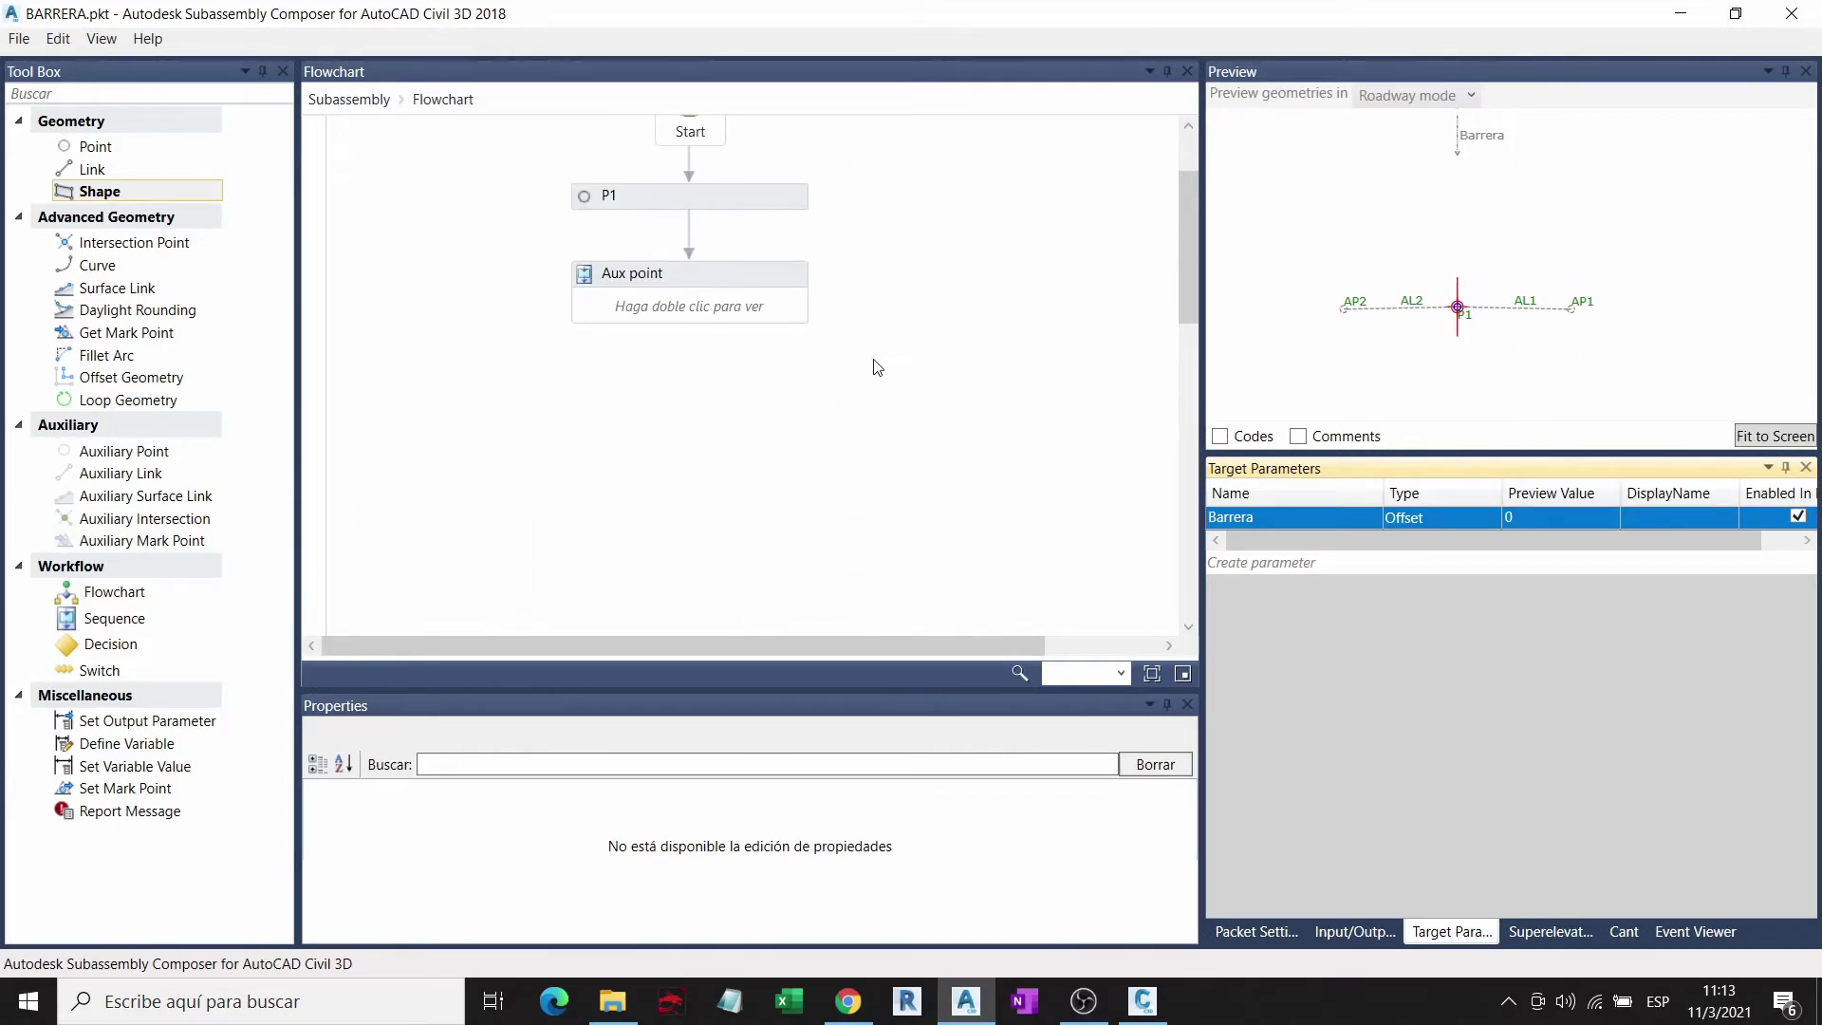
pyautogui.scroll(-4, 869, 370)
pyautogui.moveTo(112, 644); pyautogui.dragTo(891, 327)
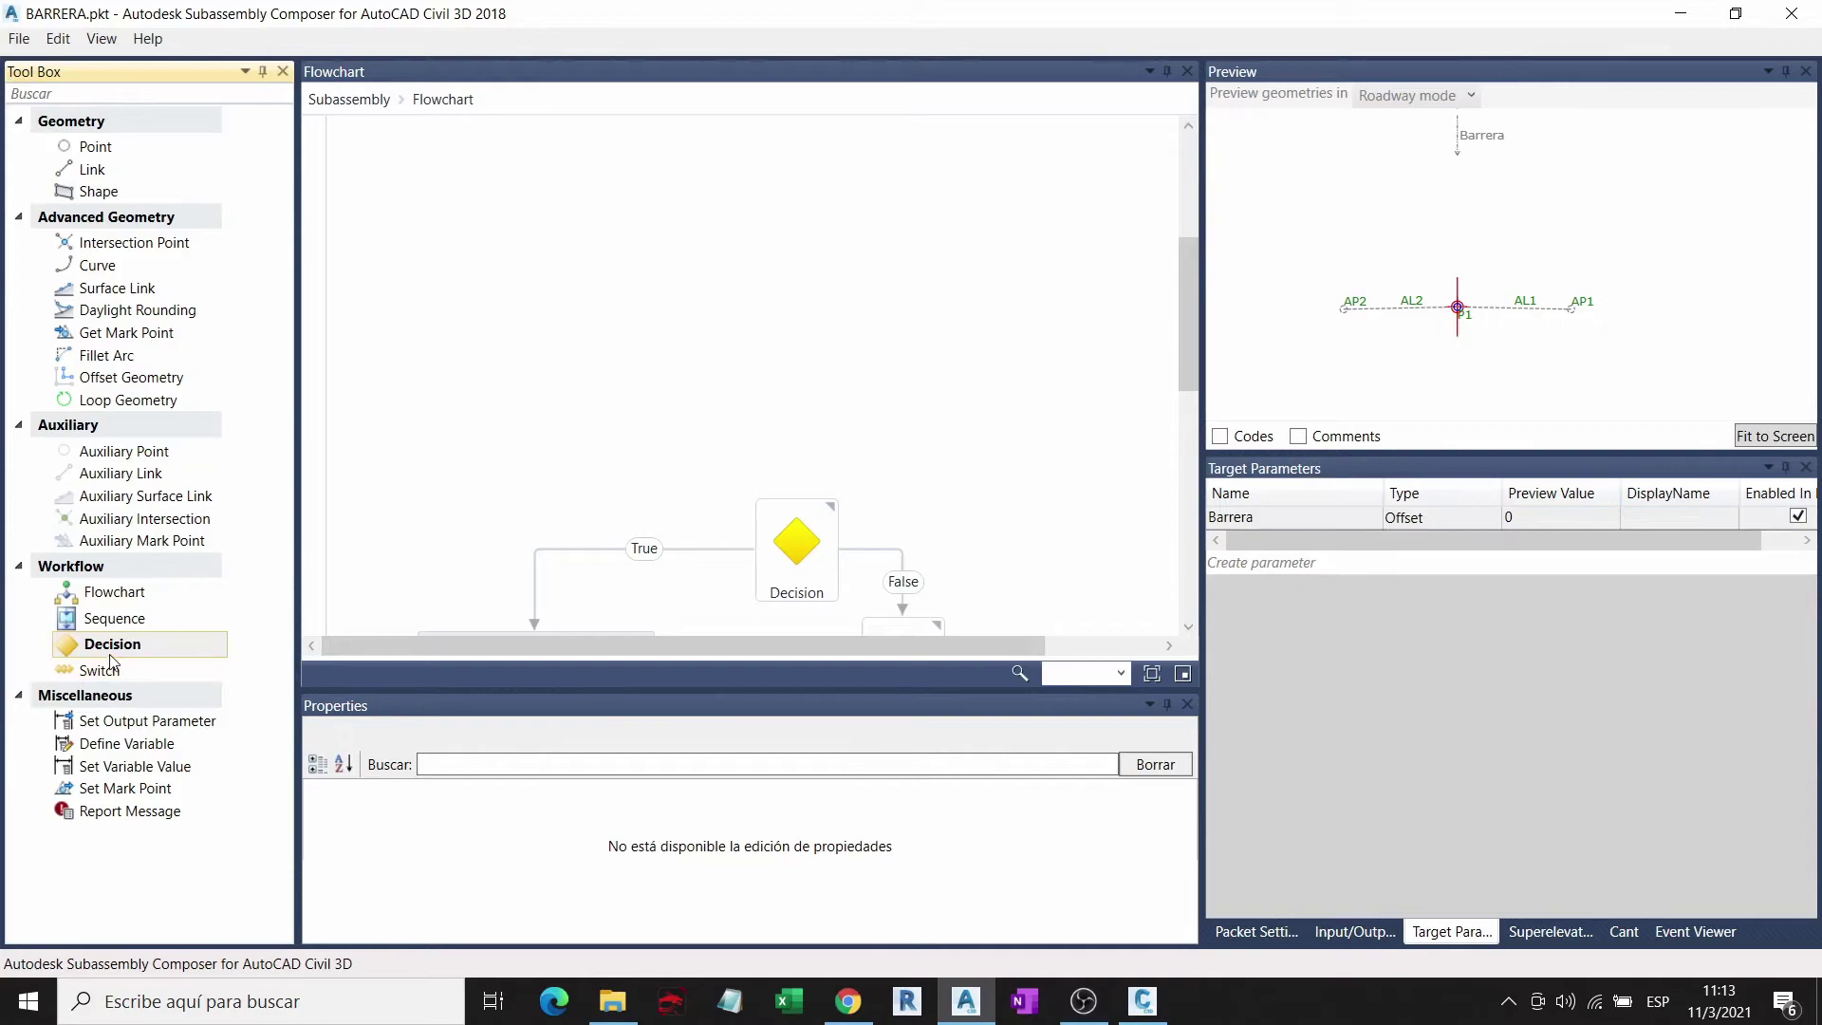
pyautogui.scroll(1, 892, 379)
pyautogui.click(866, 443)
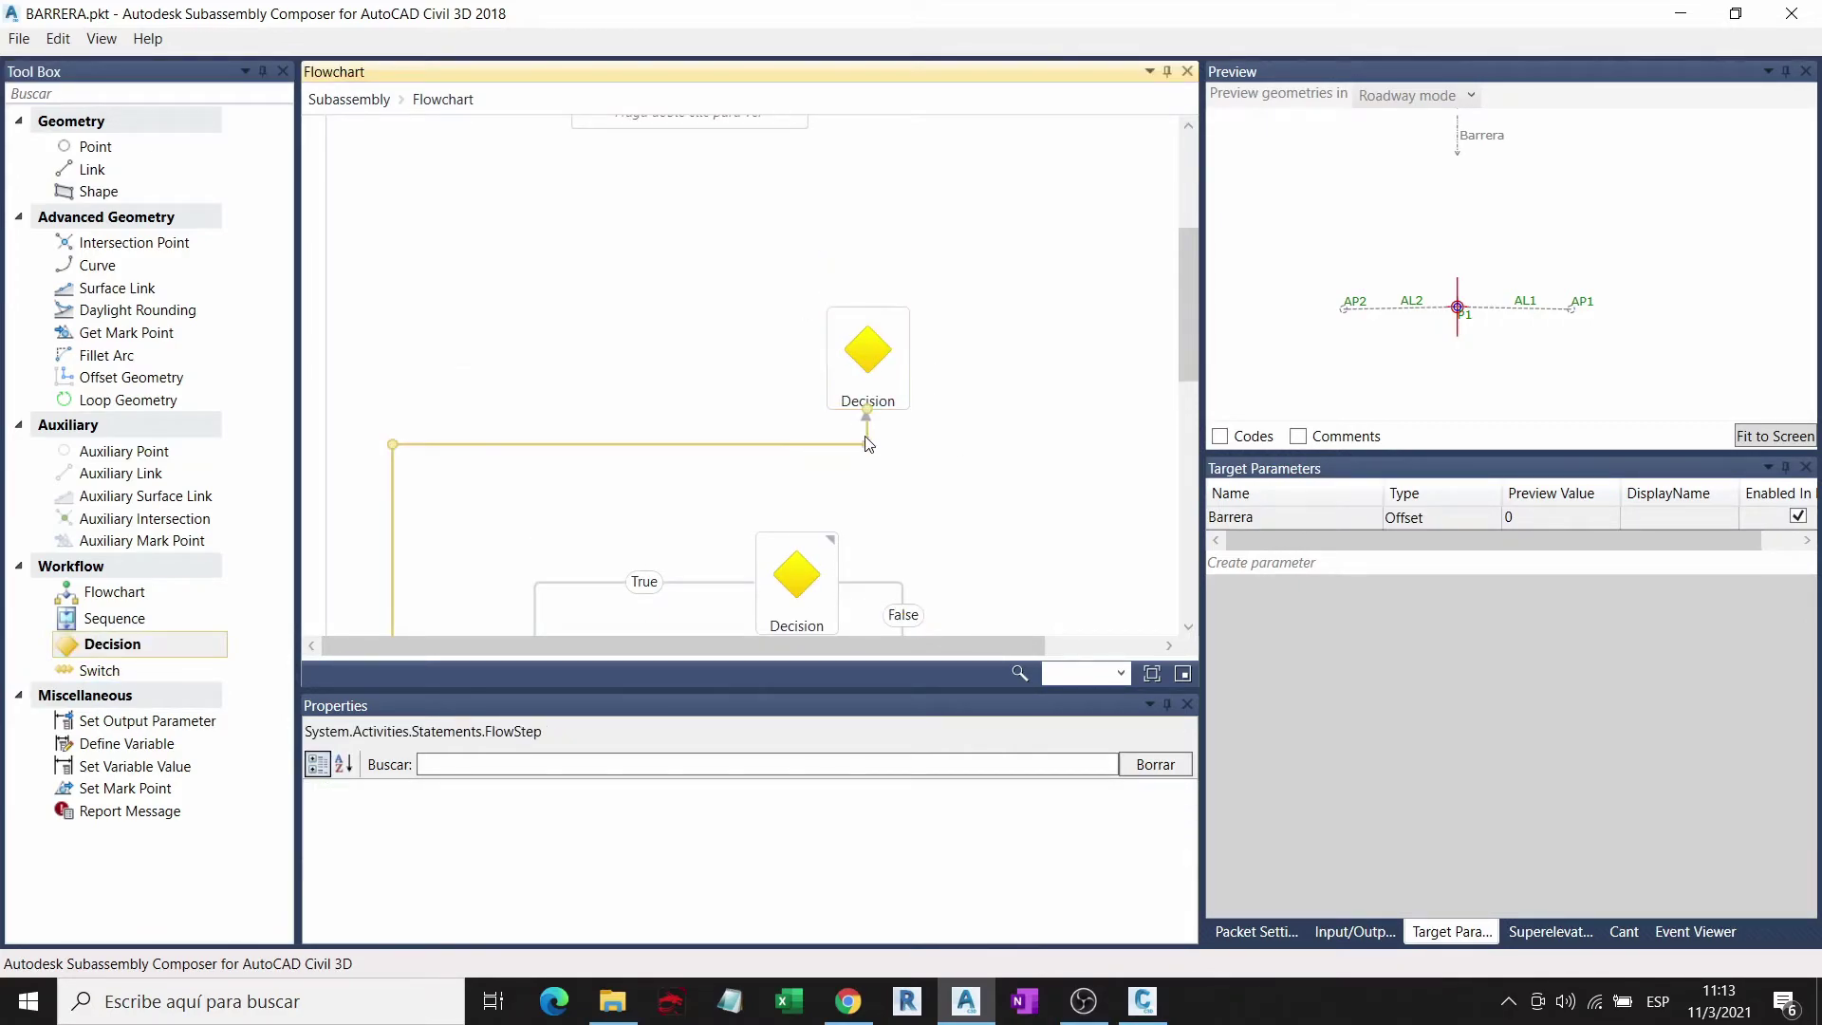
pyautogui.press('Delete')
pyautogui.moveTo(867, 358)
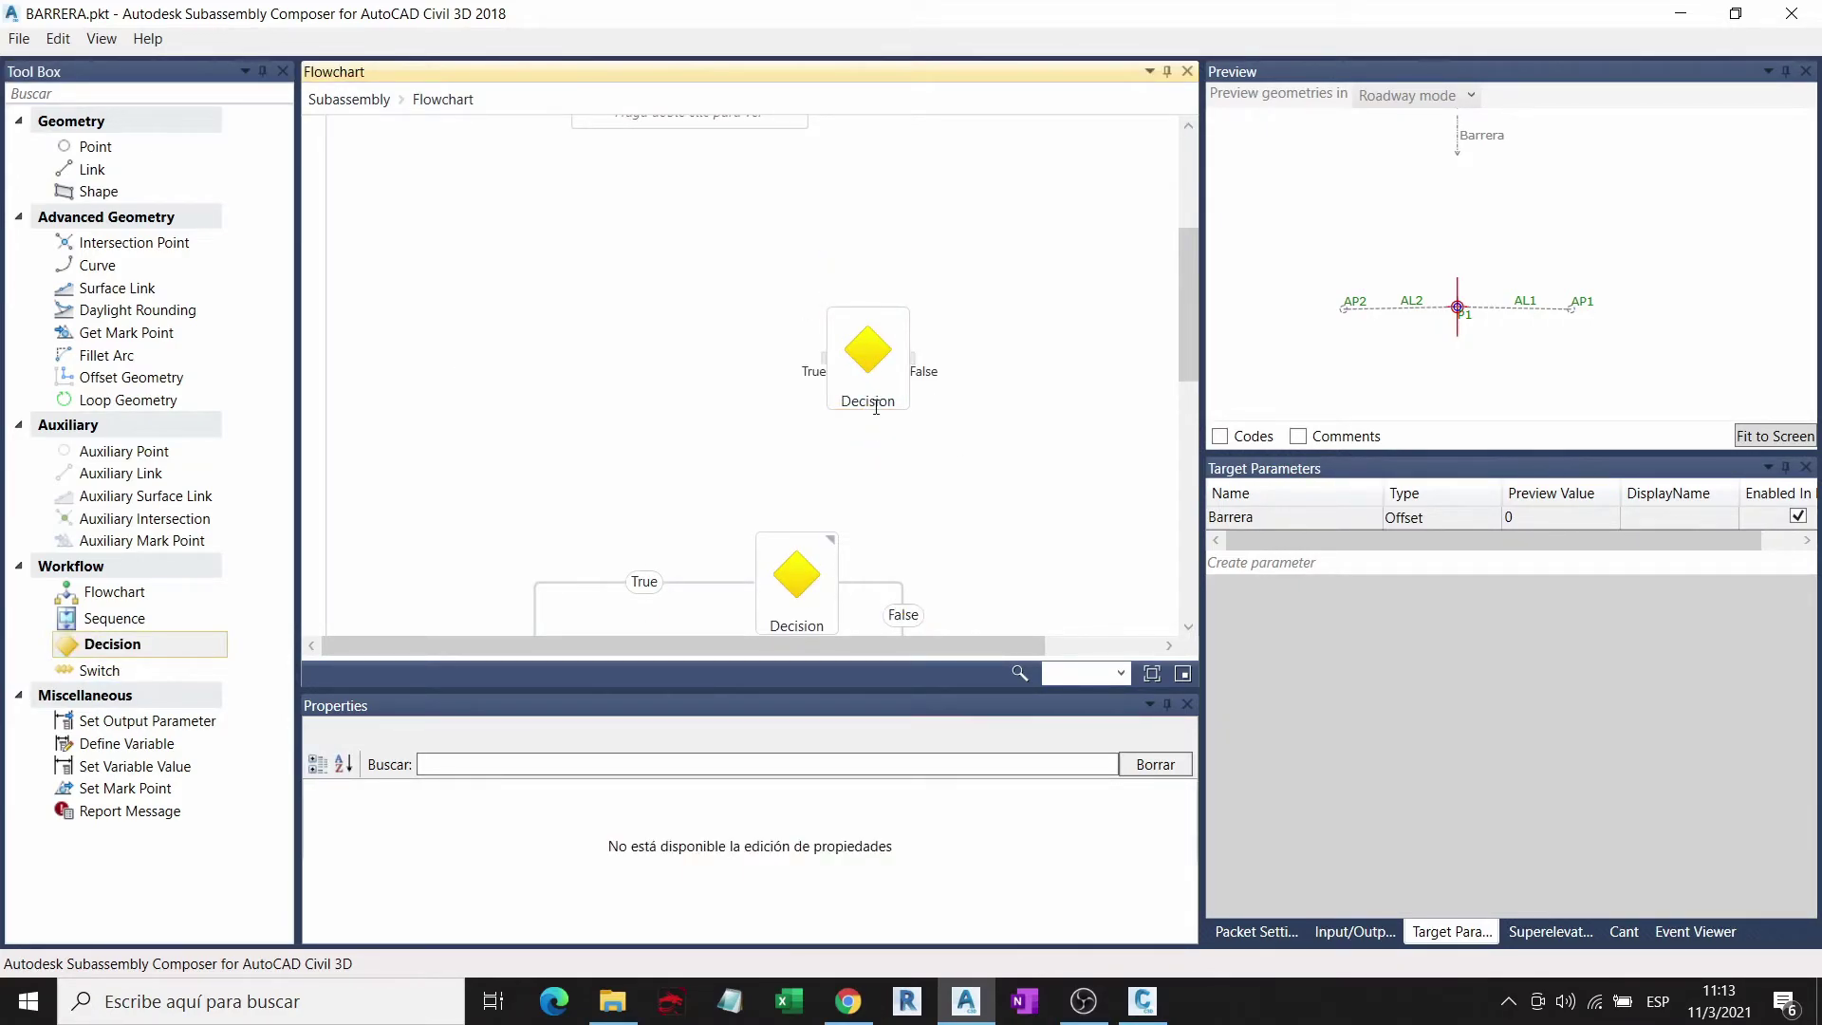
pyautogui.moveTo(827, 365); pyautogui.dragTo(797, 569)
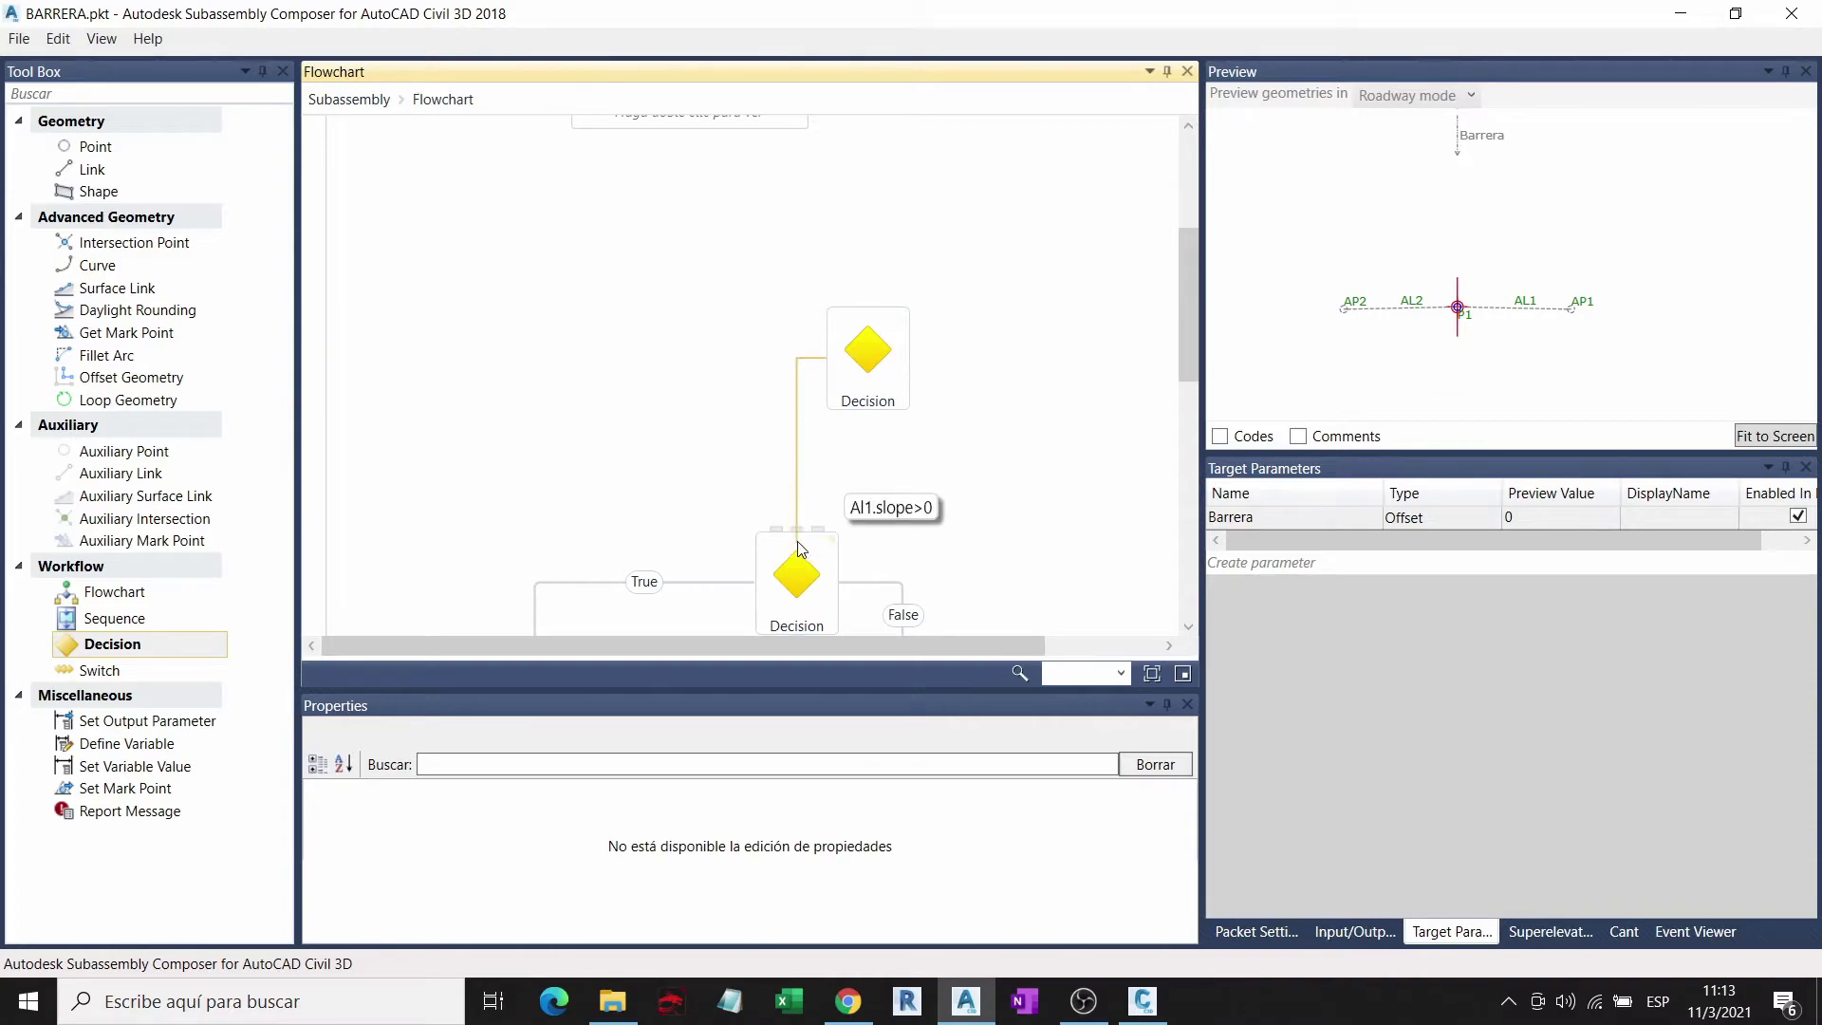
# Step: Set the new Decision's condition to barrera.isvalid and connect Aux point into it
pyautogui.click(882, 384)
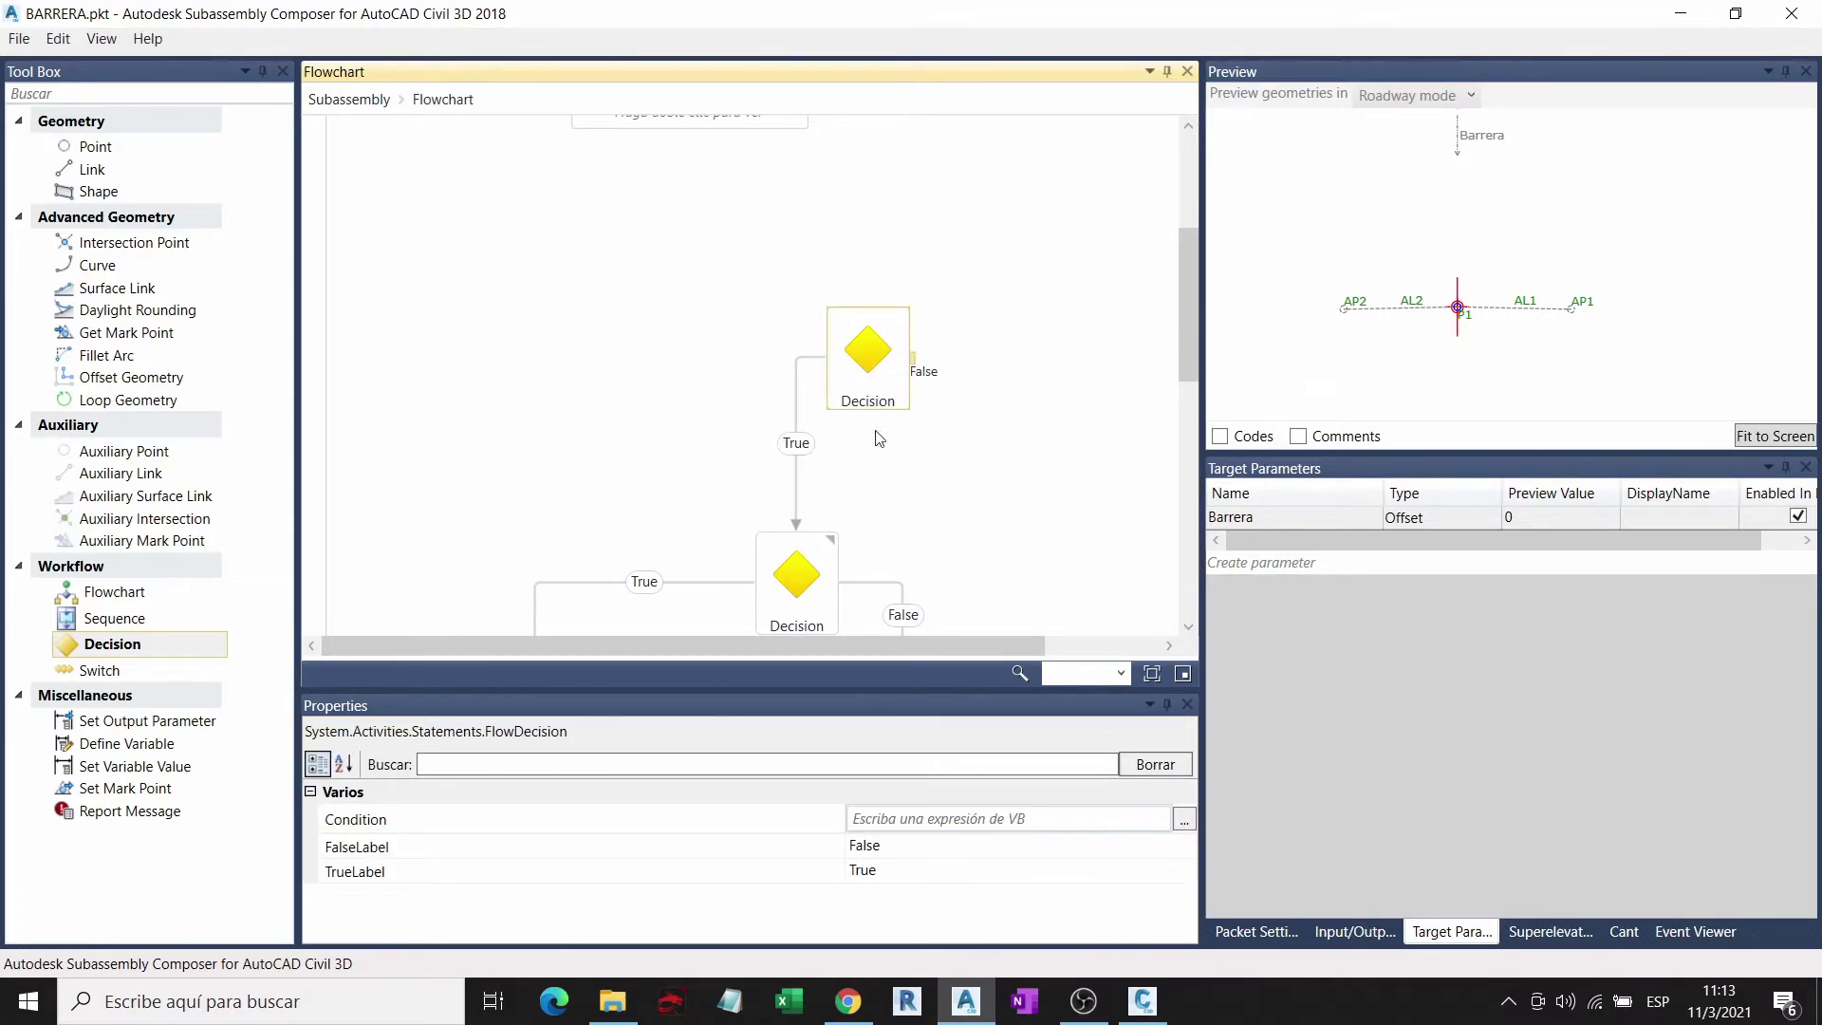
pyautogui.click(925, 818)
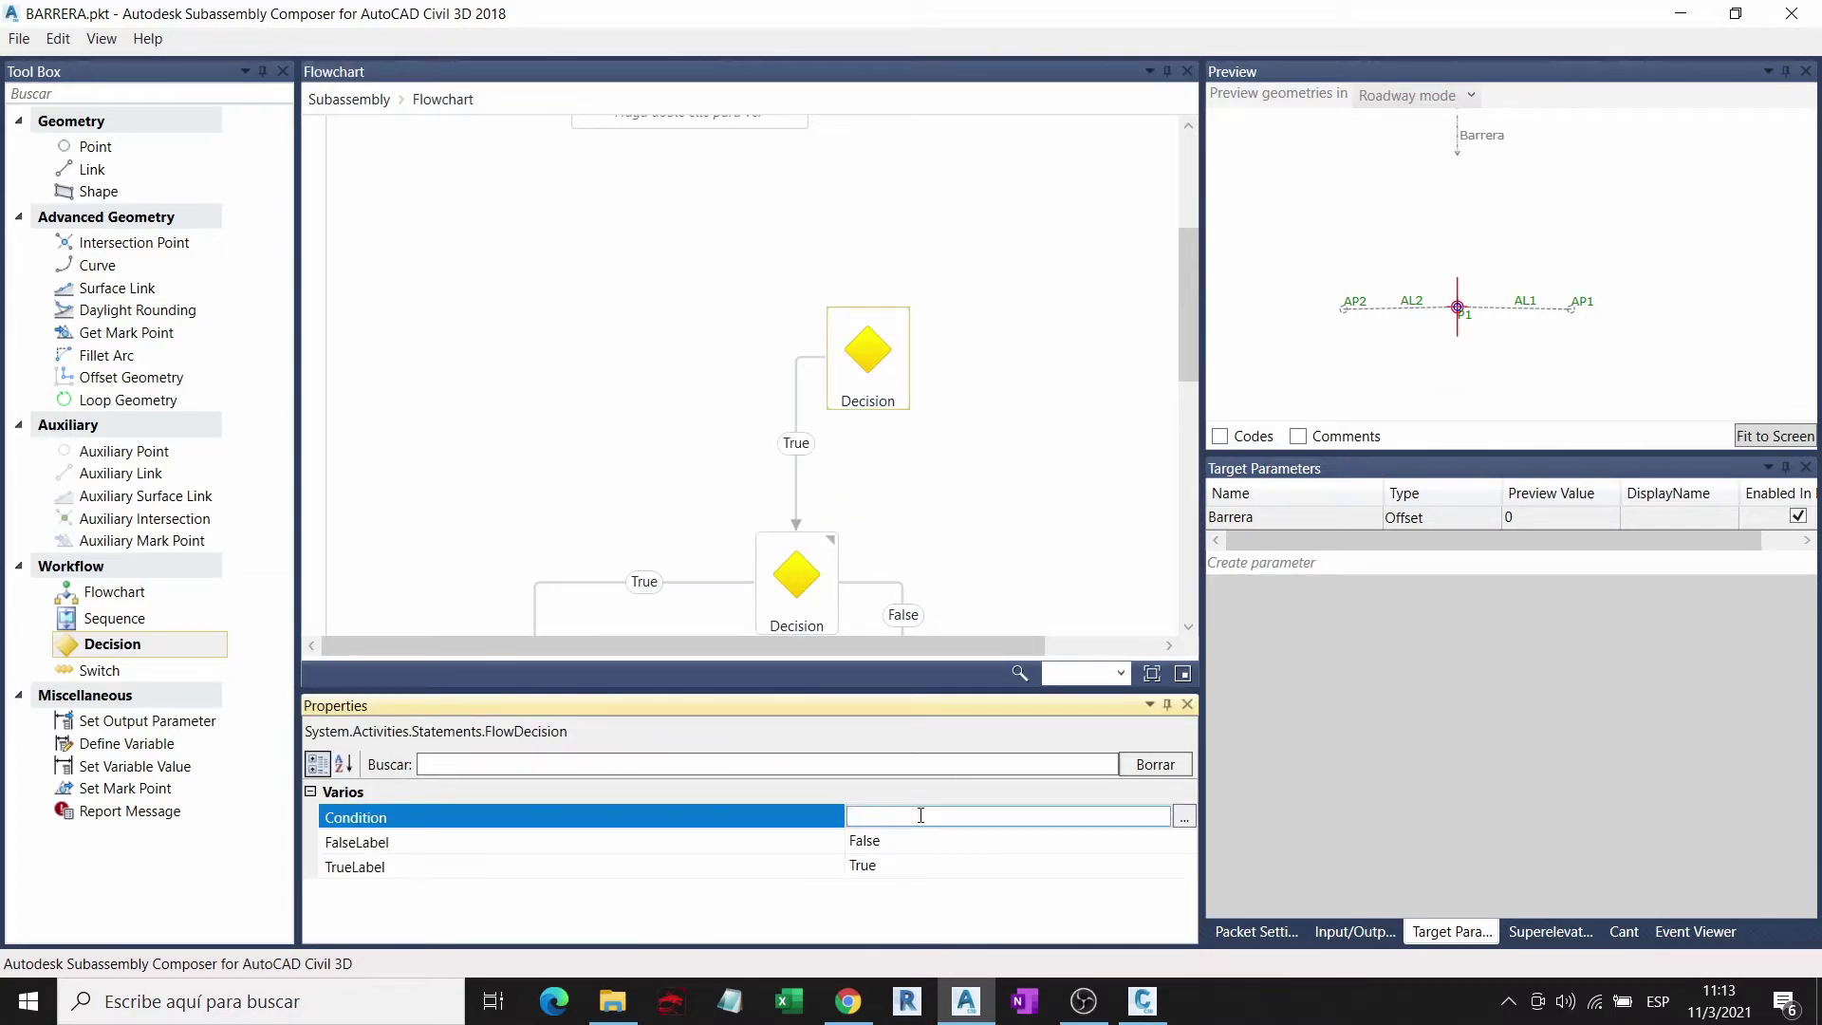
pyautogui.write('barrera.isvalid')
pyautogui.click(962, 393)
pyautogui.click(841, 369)
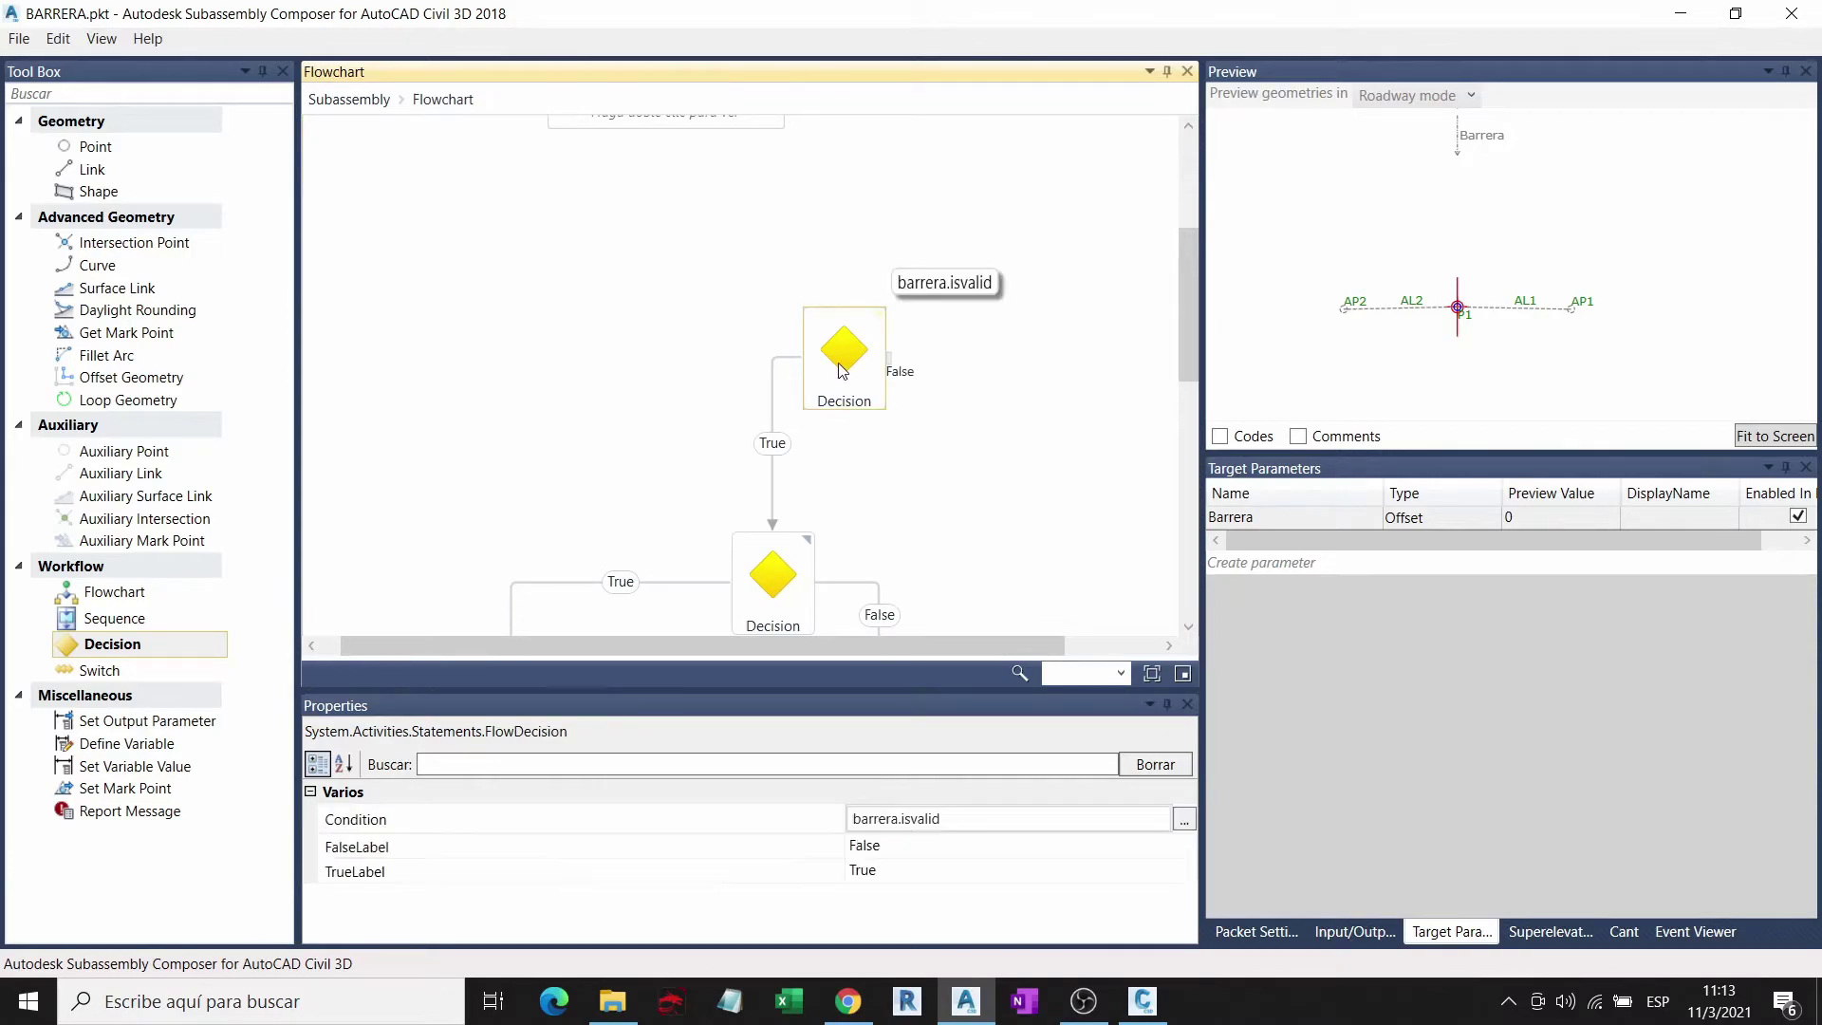
pyautogui.scroll(2, 851, 374)
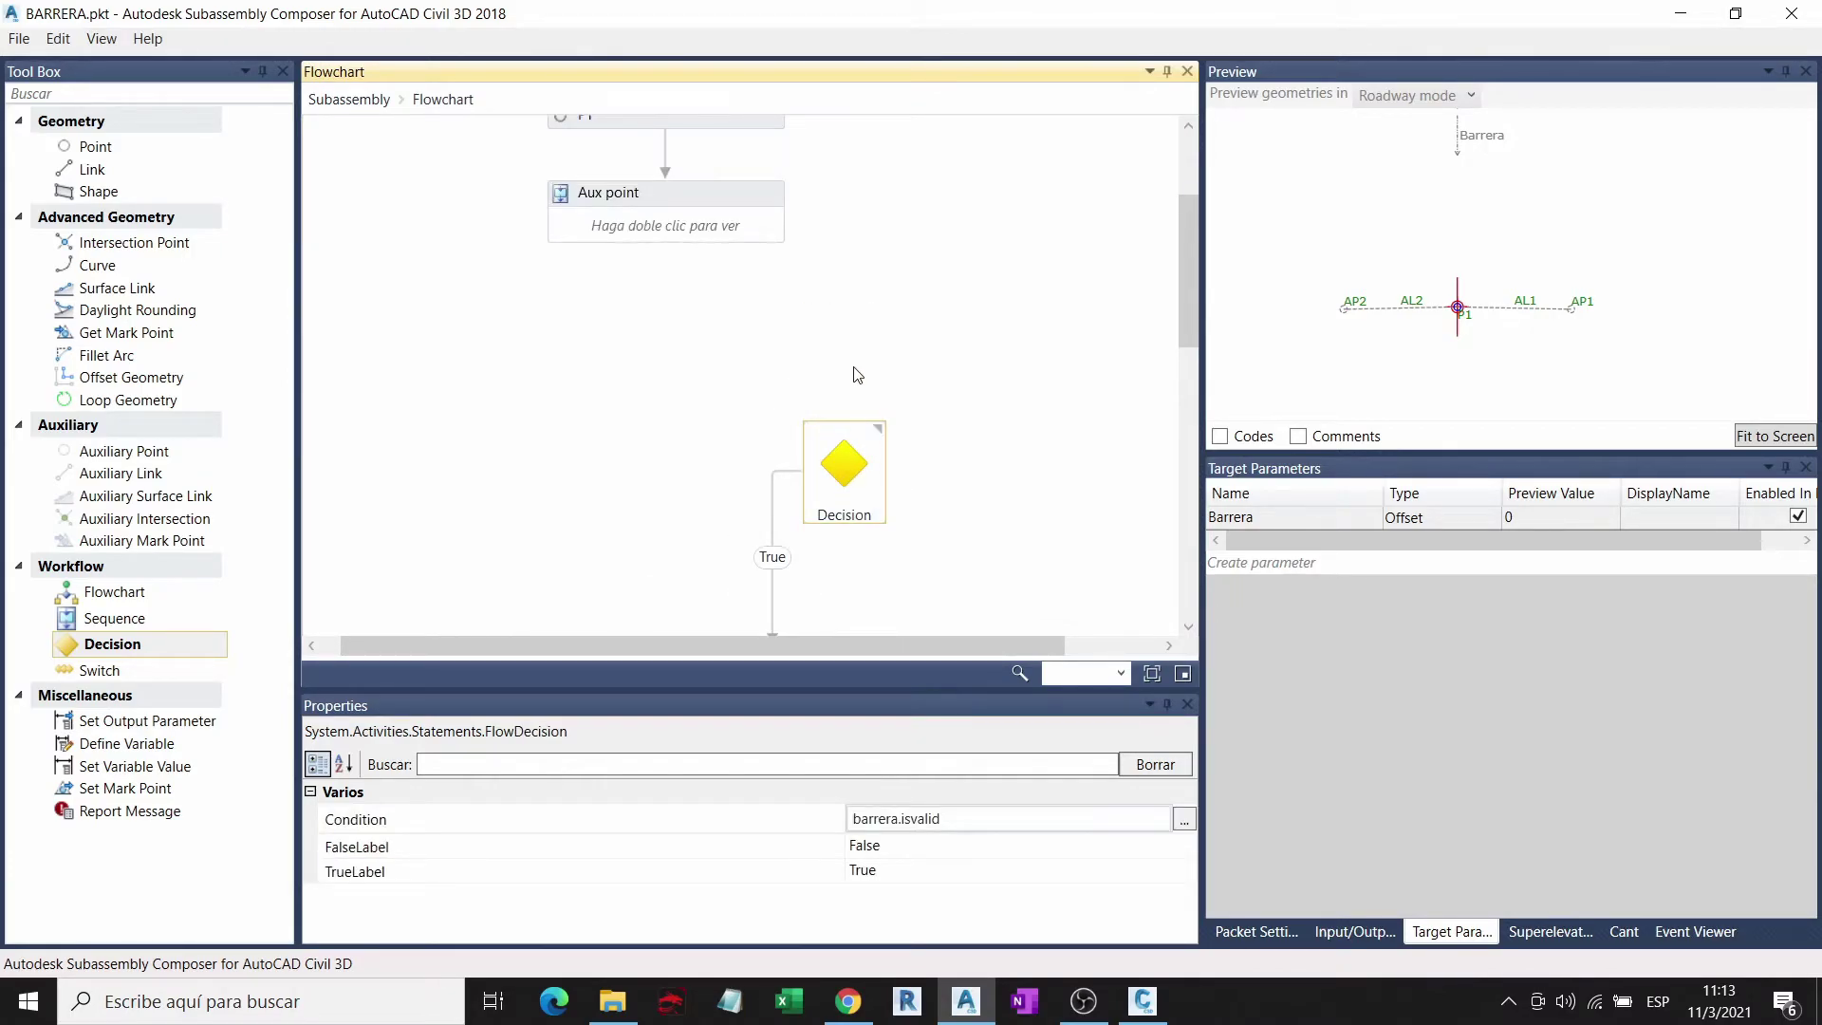
pyautogui.moveTo(664, 211)
pyautogui.moveTo(786, 216); pyautogui.dragTo(859, 456)
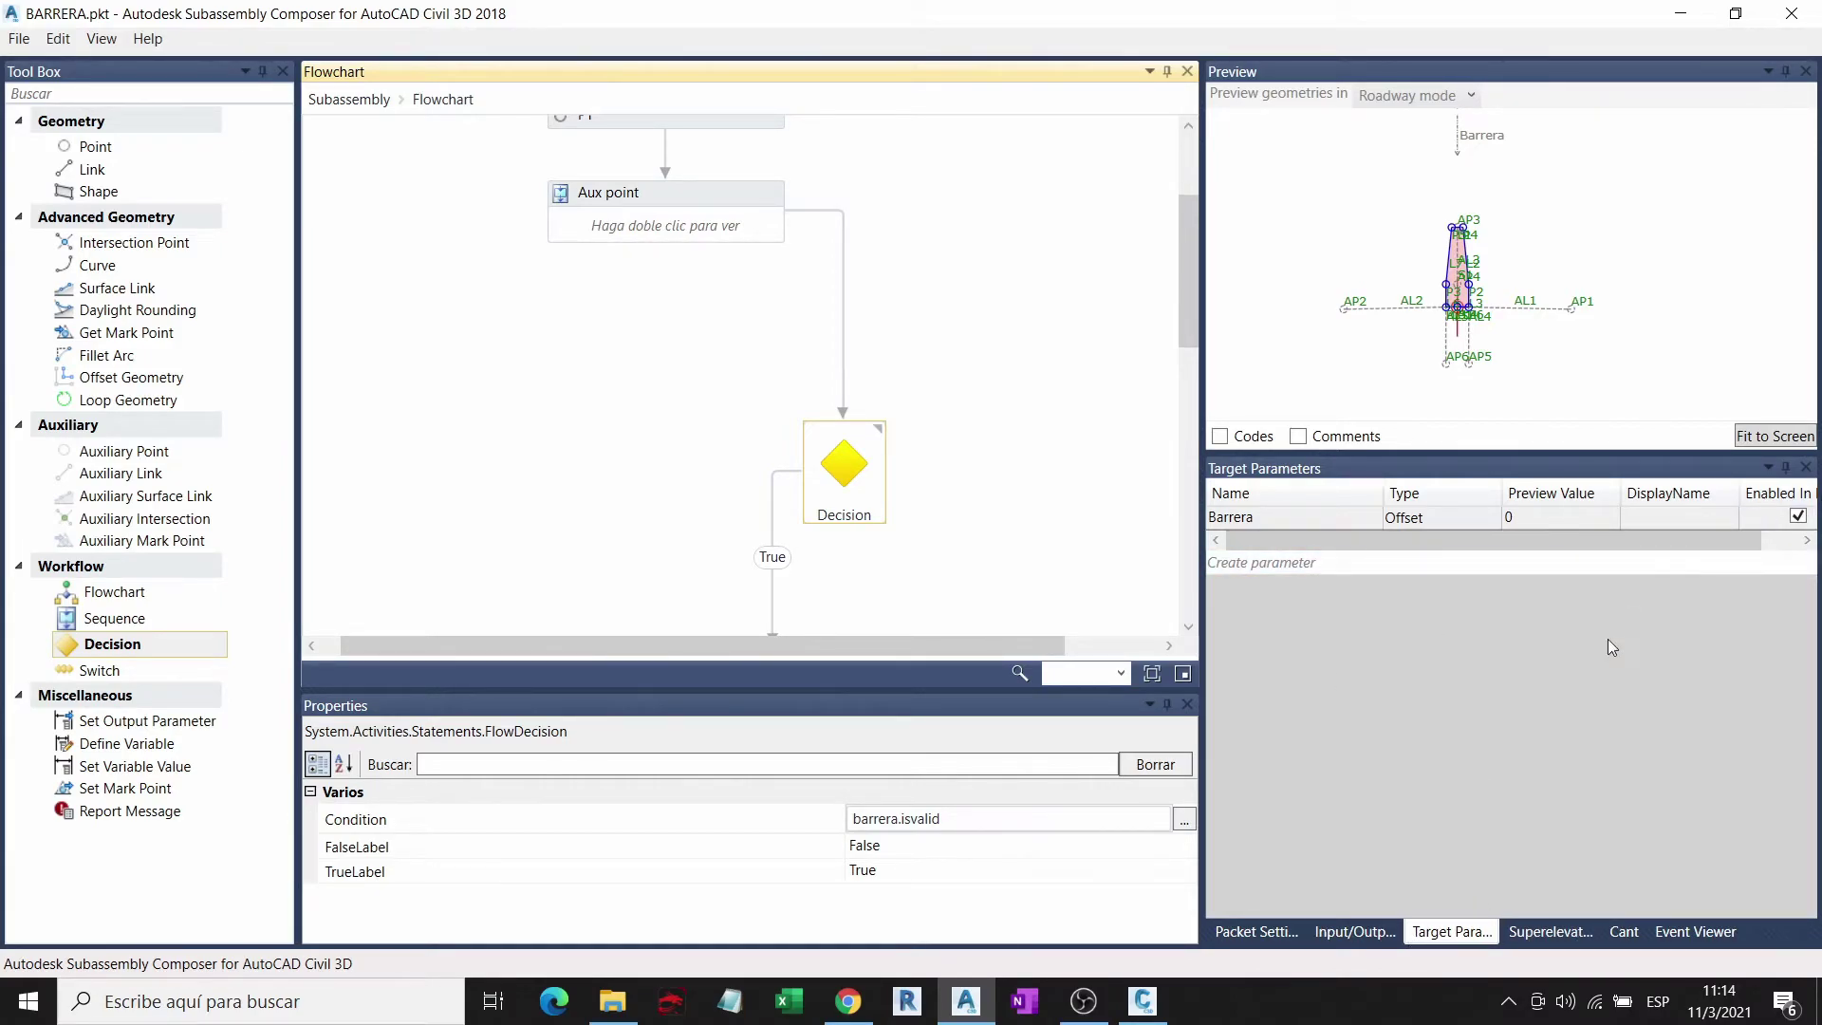
# Step: Toggle the Barrera target's Enabled In Preview checkbox on and off to compare
pyautogui.moveTo(1406, 538); pyautogui.dragTo(1701, 518)
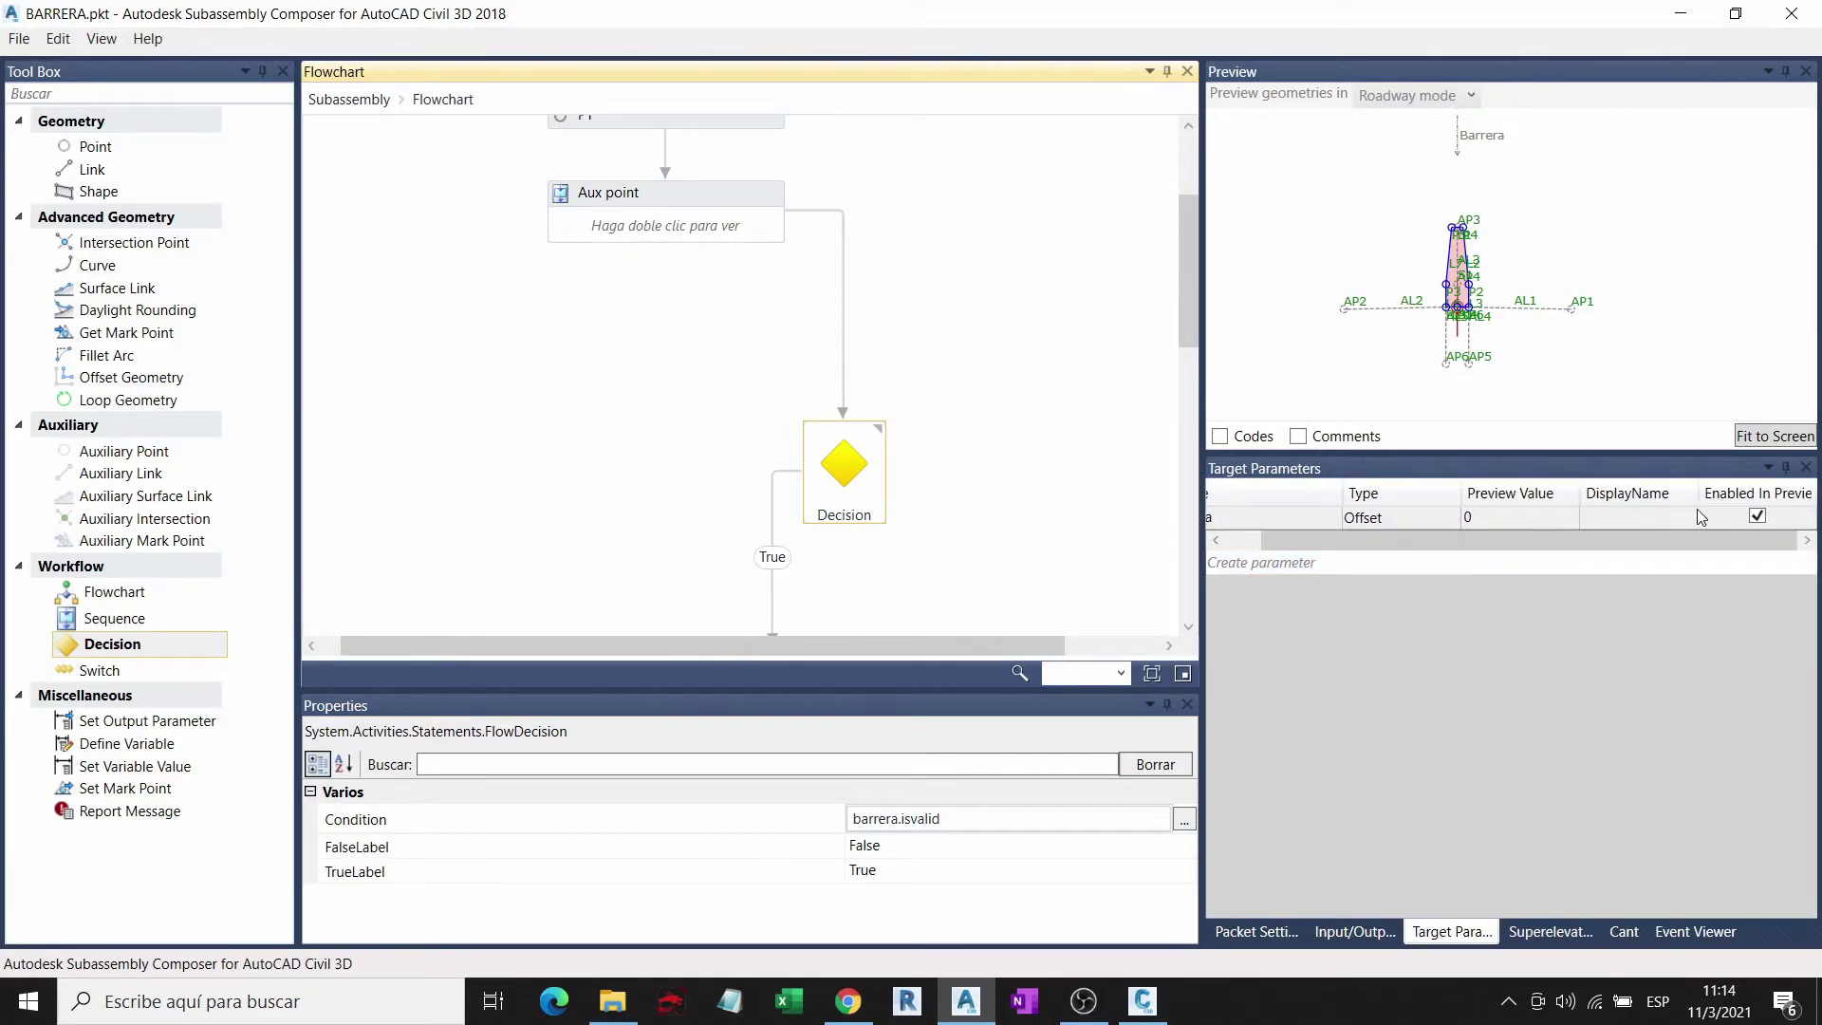
pyautogui.click(1756, 517)
pyautogui.click(1756, 517)
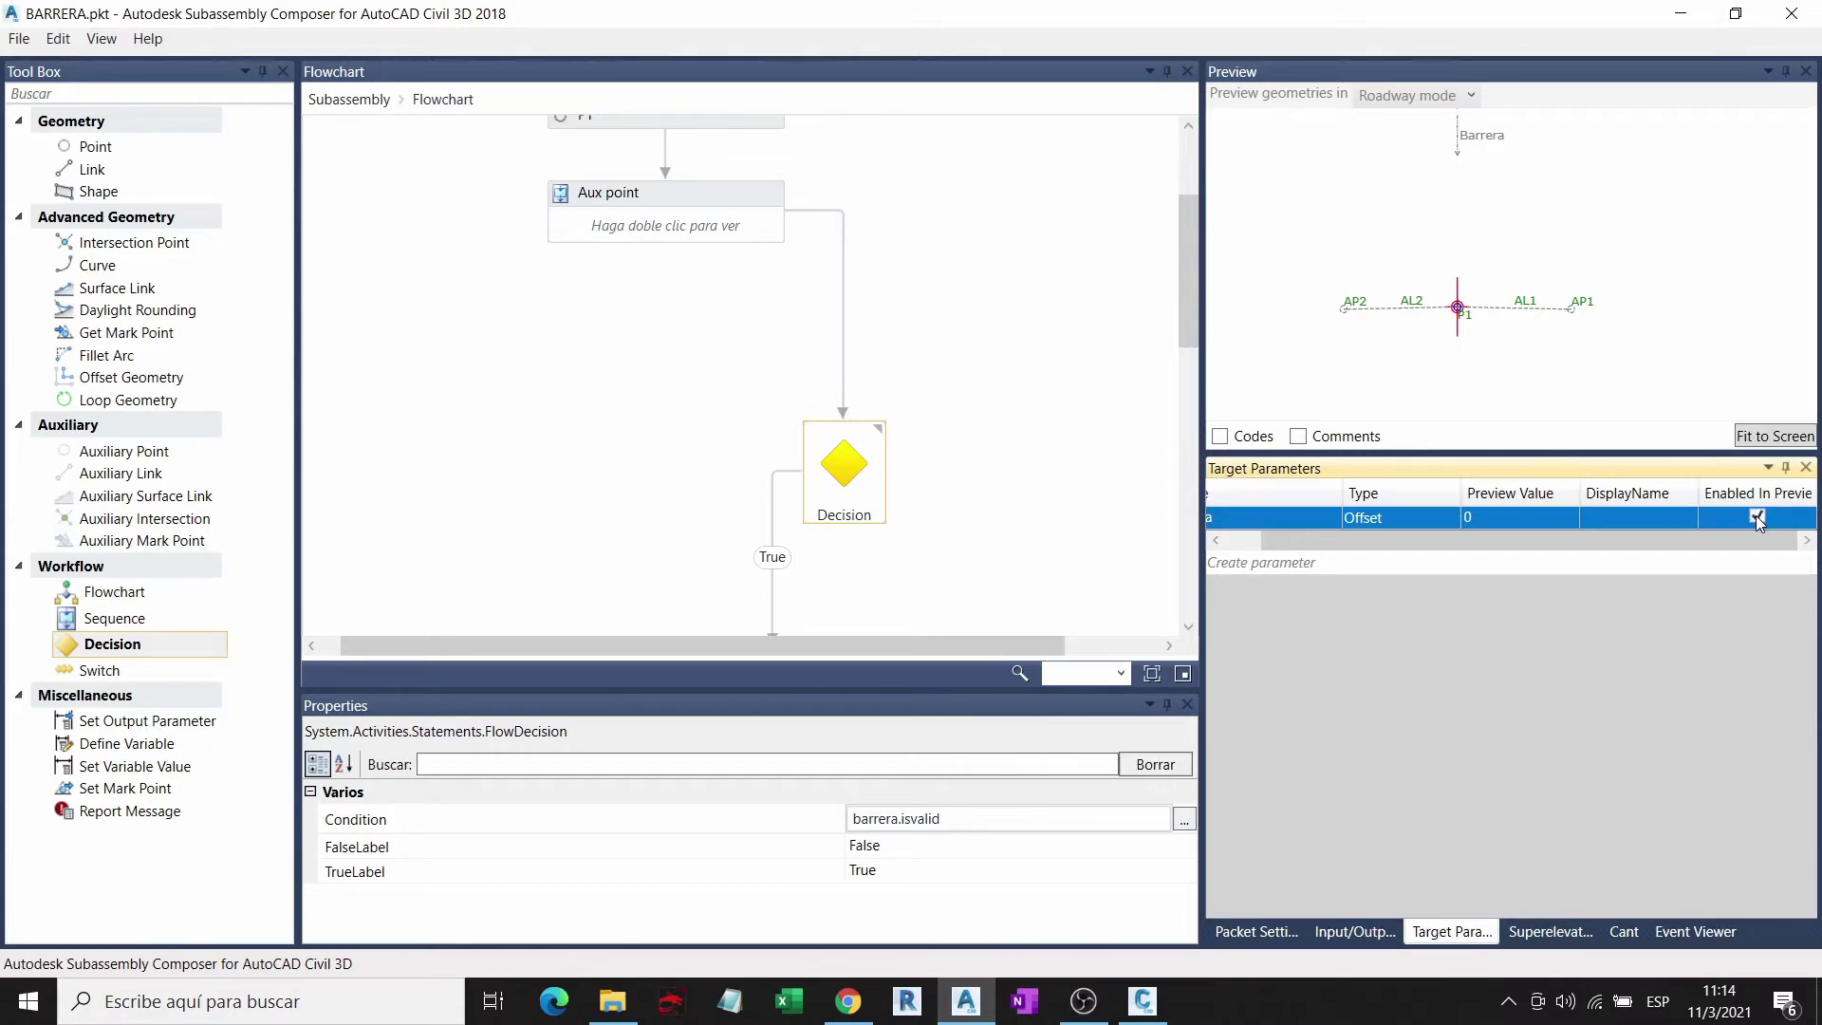
pyautogui.click(1756, 517)
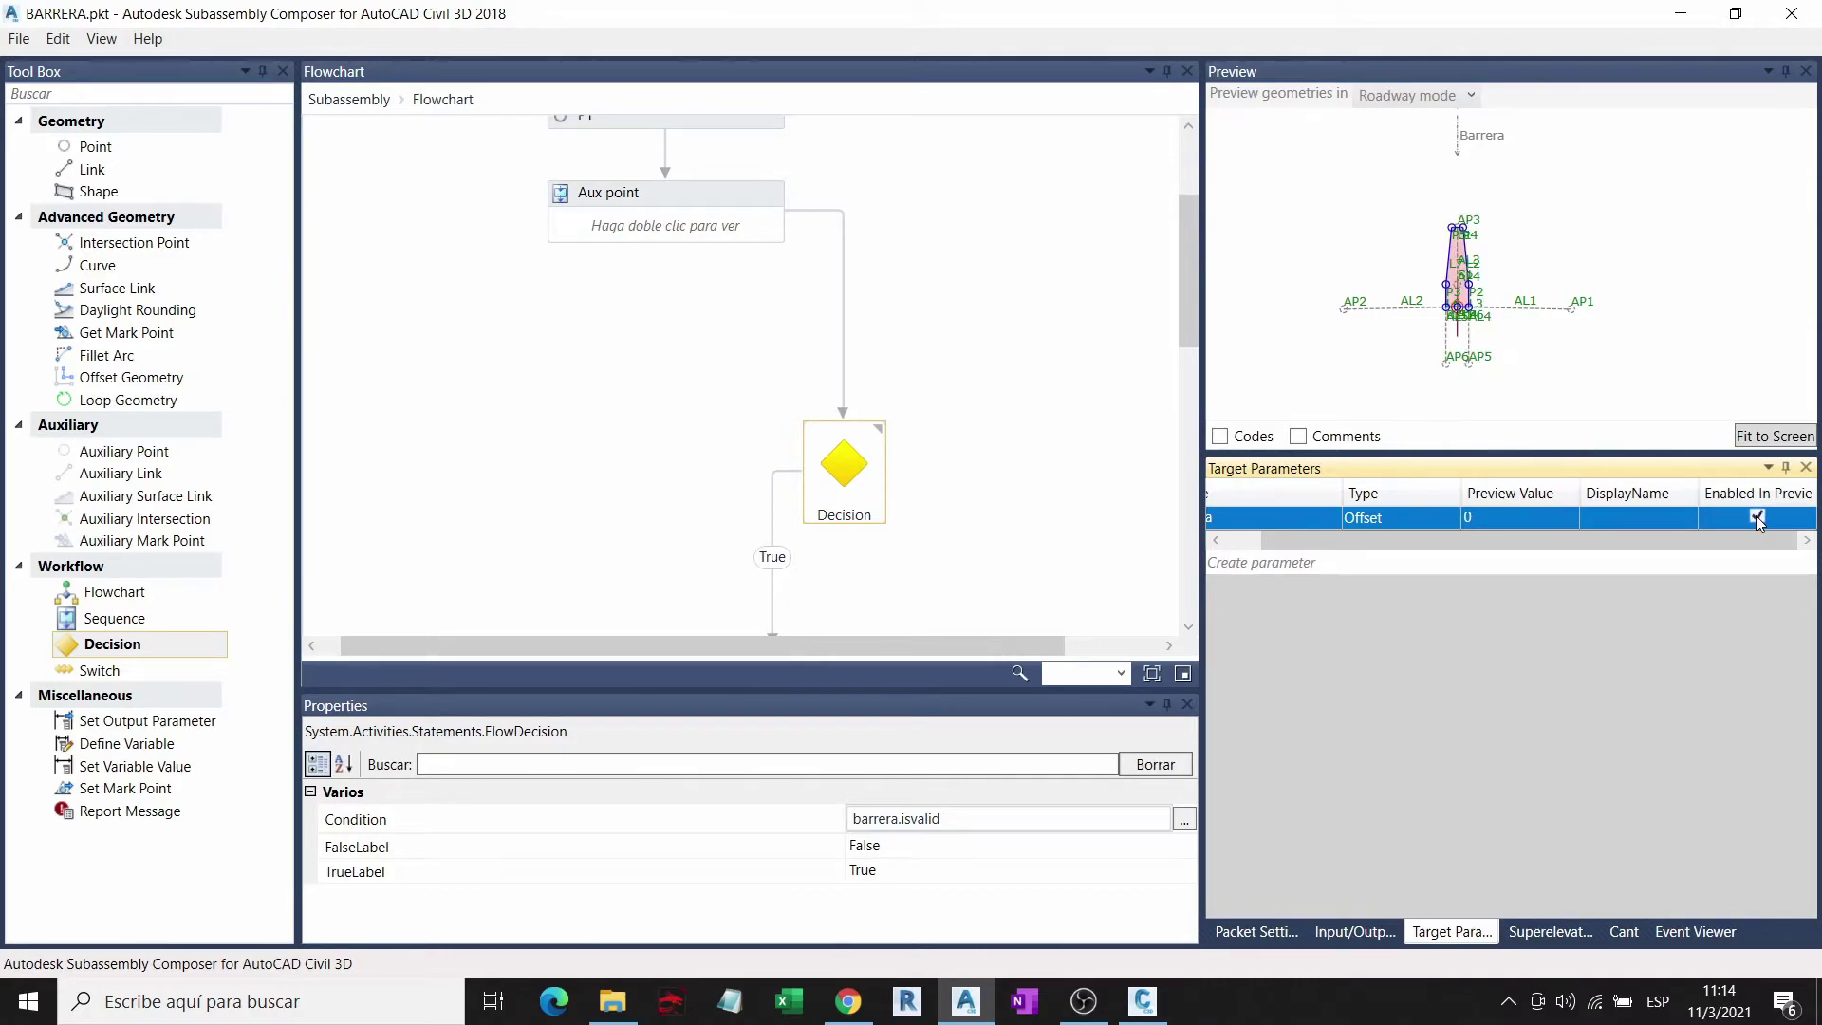
pyautogui.click(1756, 517)
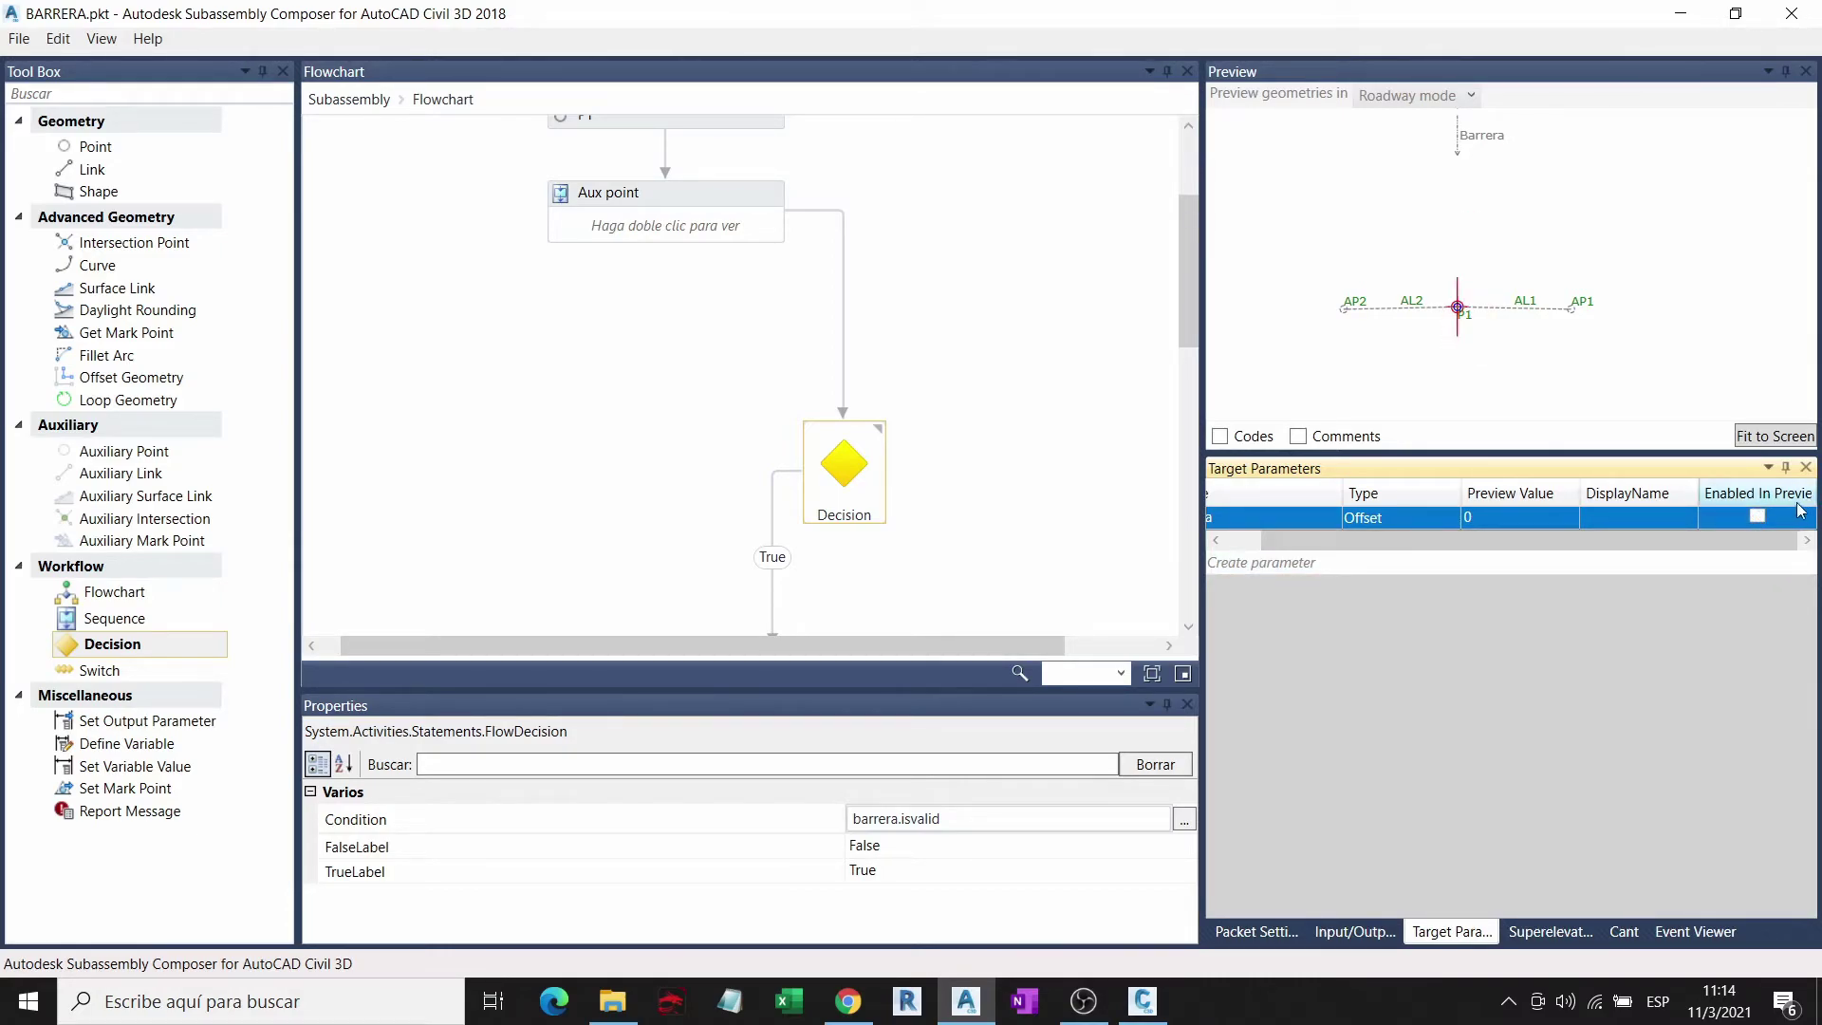
pyautogui.click(1756, 516)
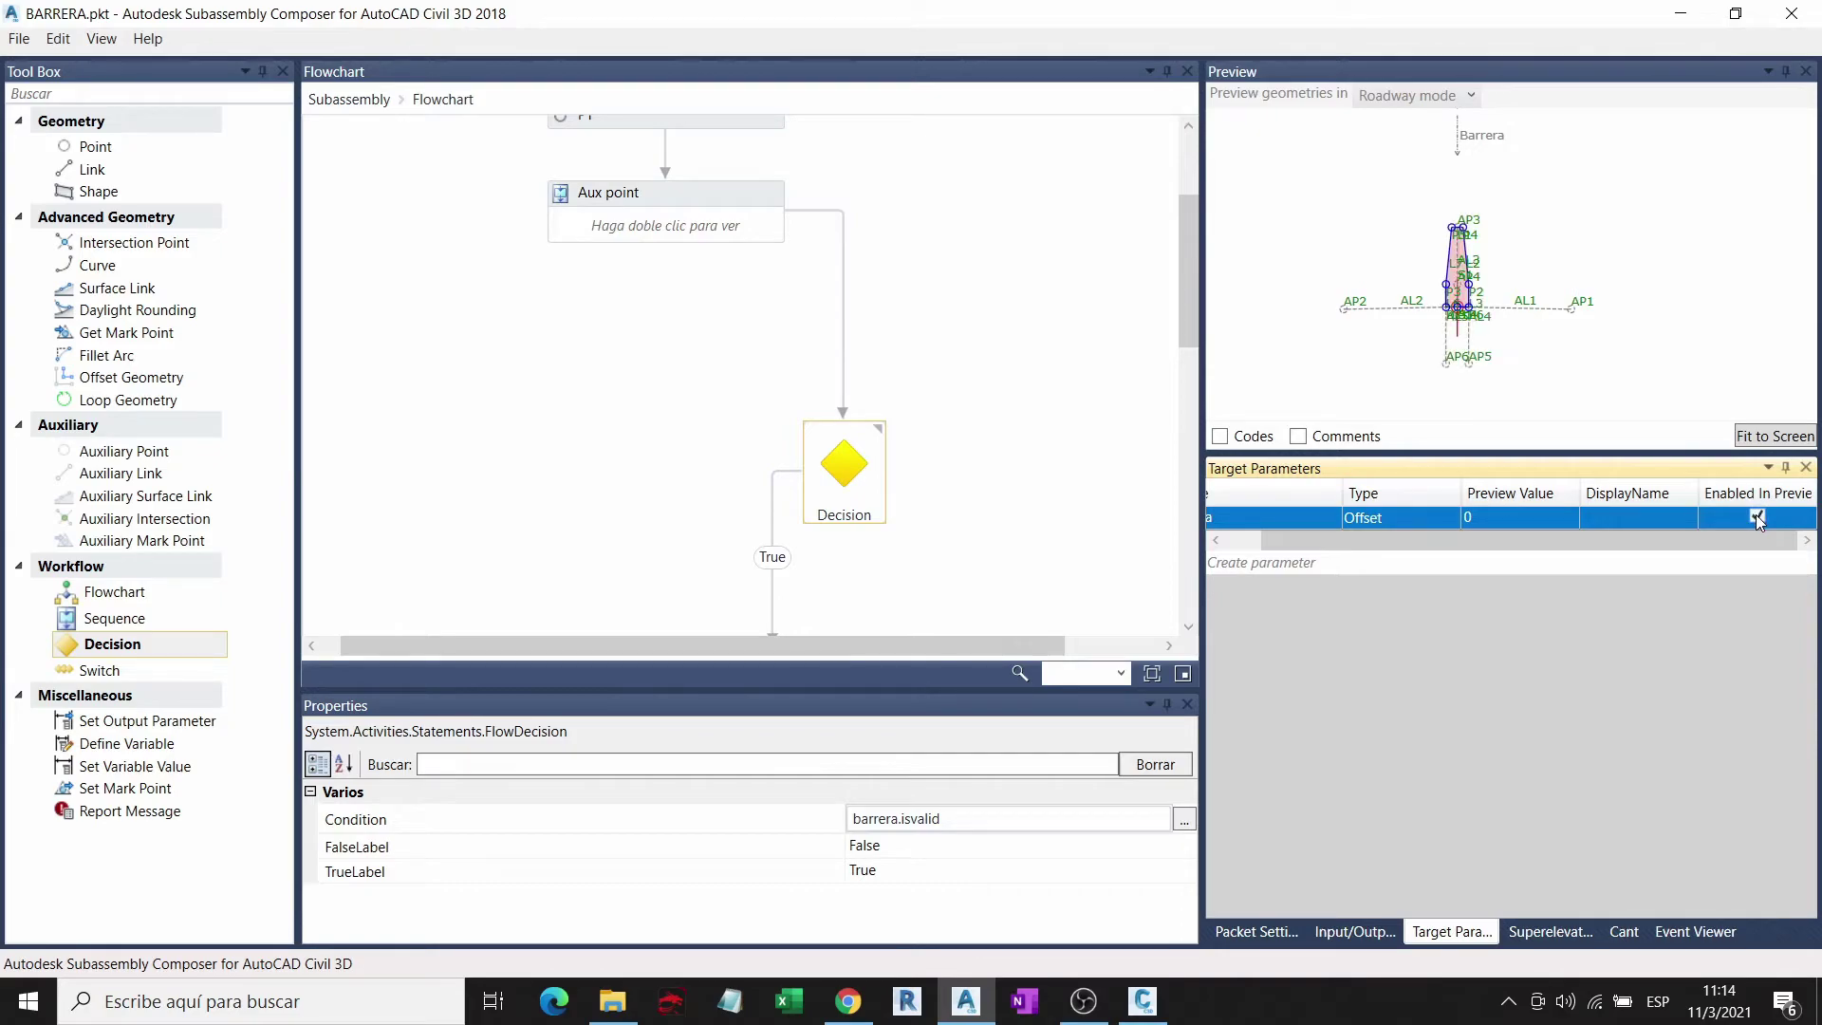
# Step: Switch preview geometry to Layout mode with Barrera disabled in preview
pyautogui.click(1413, 95)
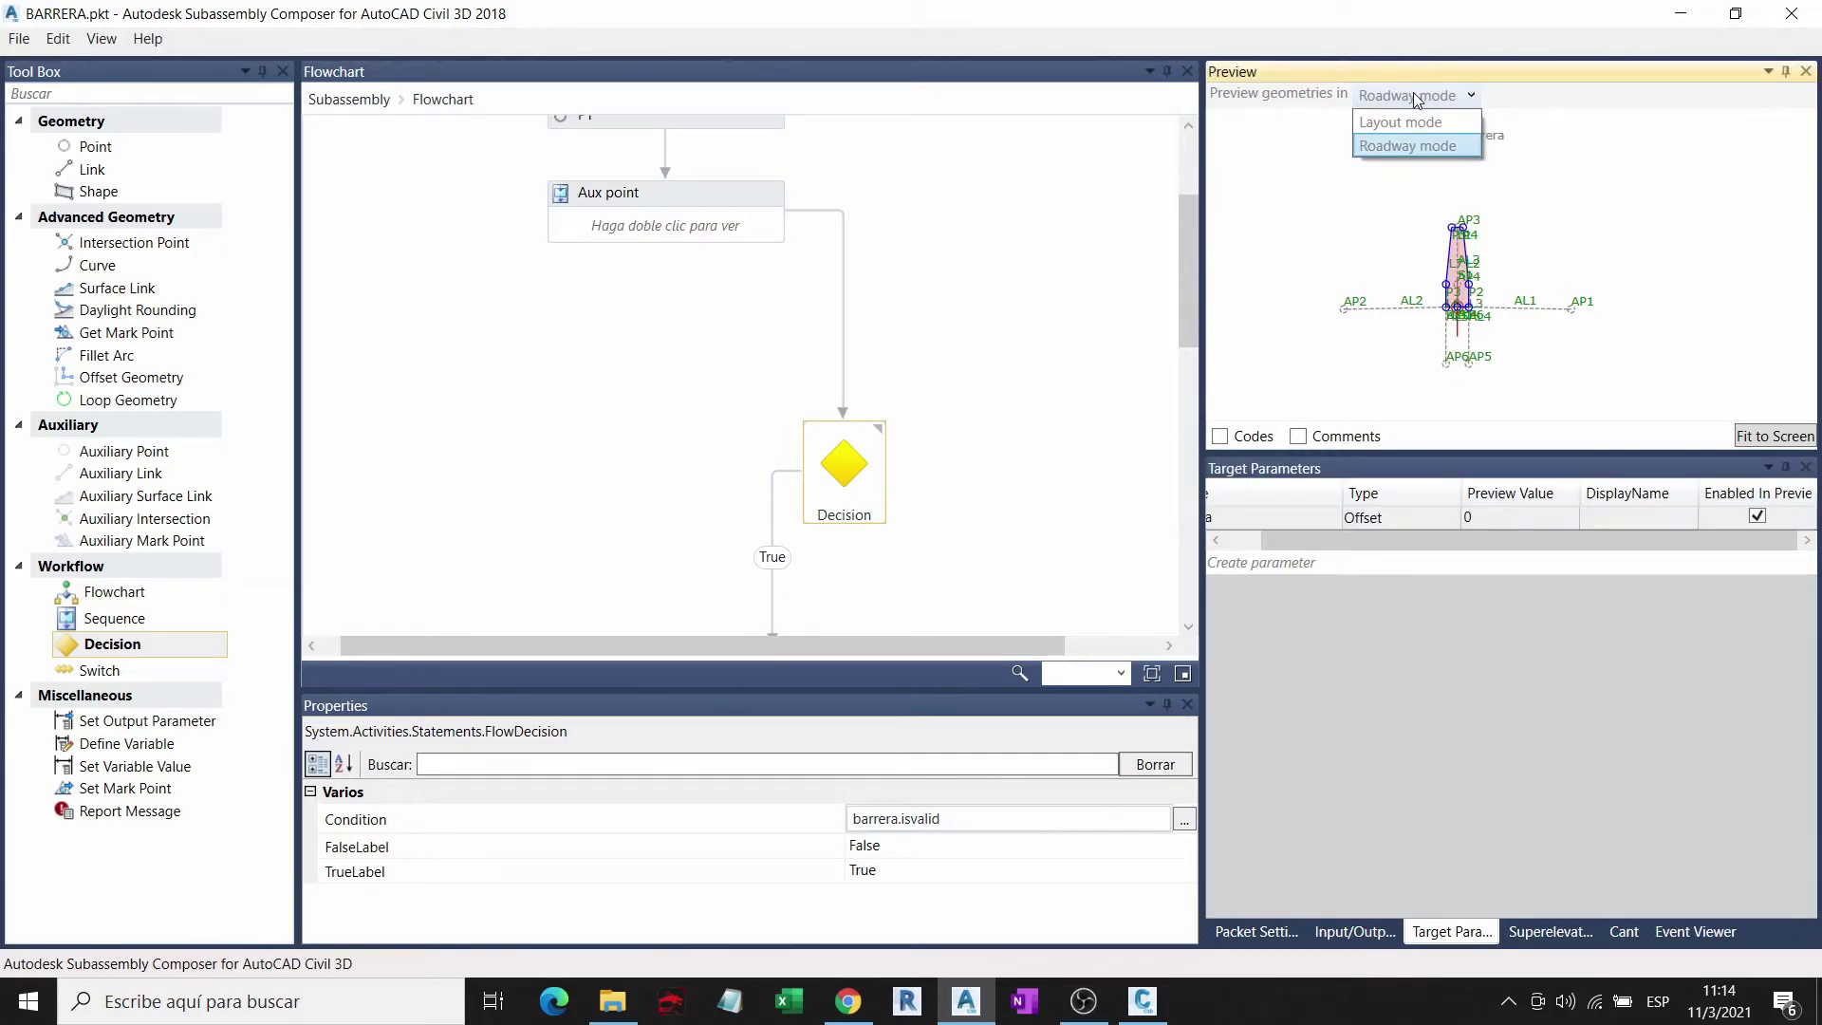
pyautogui.click(1402, 116)
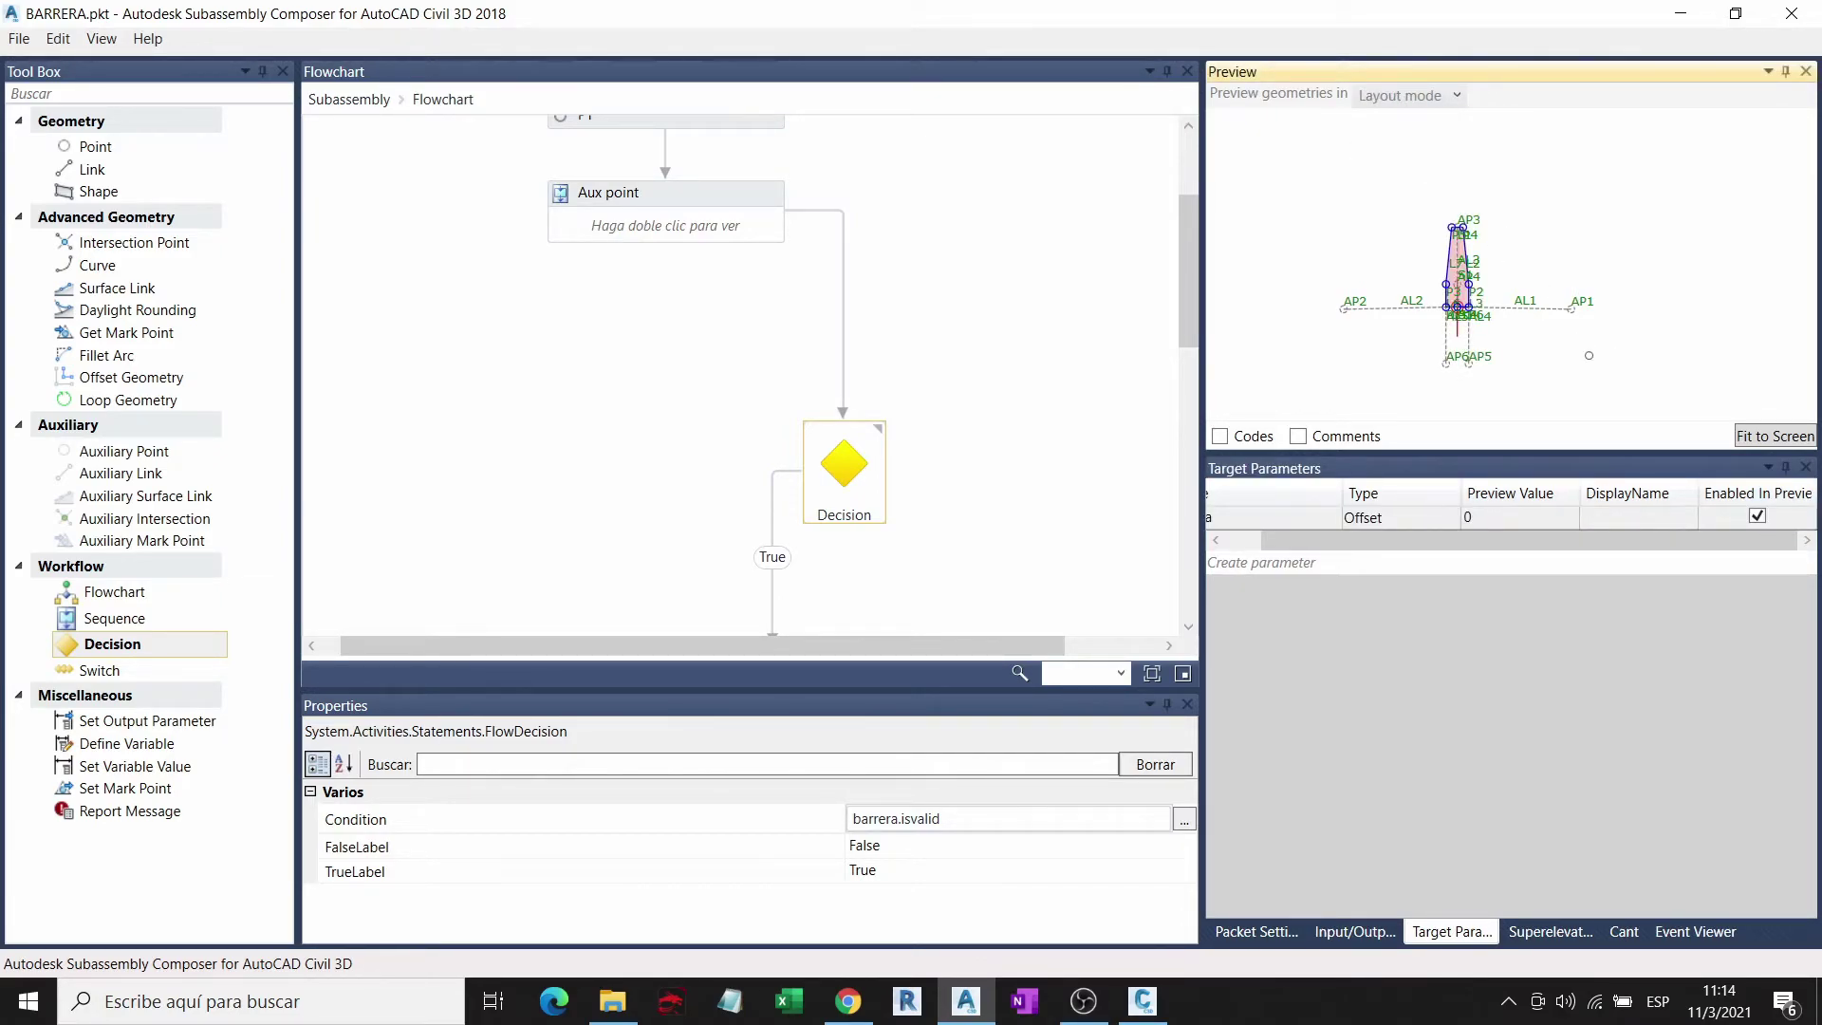
pyautogui.click(1756, 515)
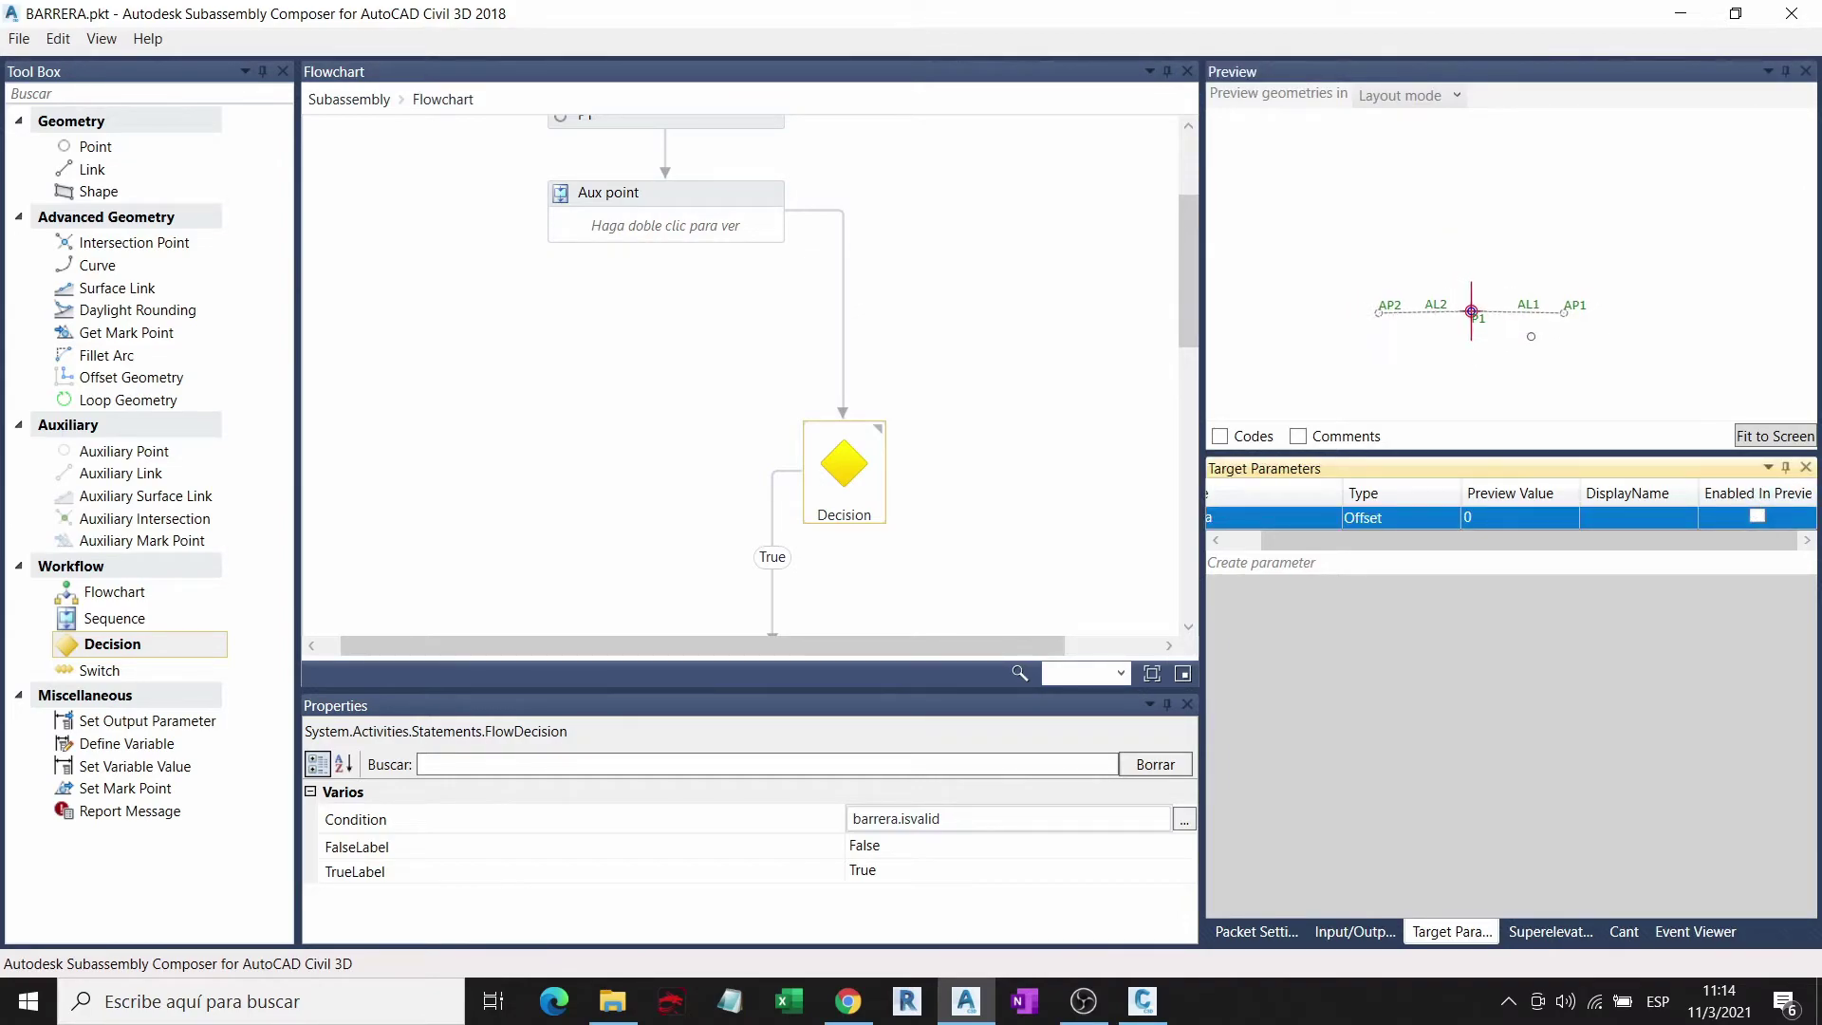
pyautogui.scroll(-3, 1531, 336)
pyautogui.scroll(1, 1489, 265)
pyautogui.scroll(1, 1488, 265)
pyautogui.scroll(1, 1443, 262)
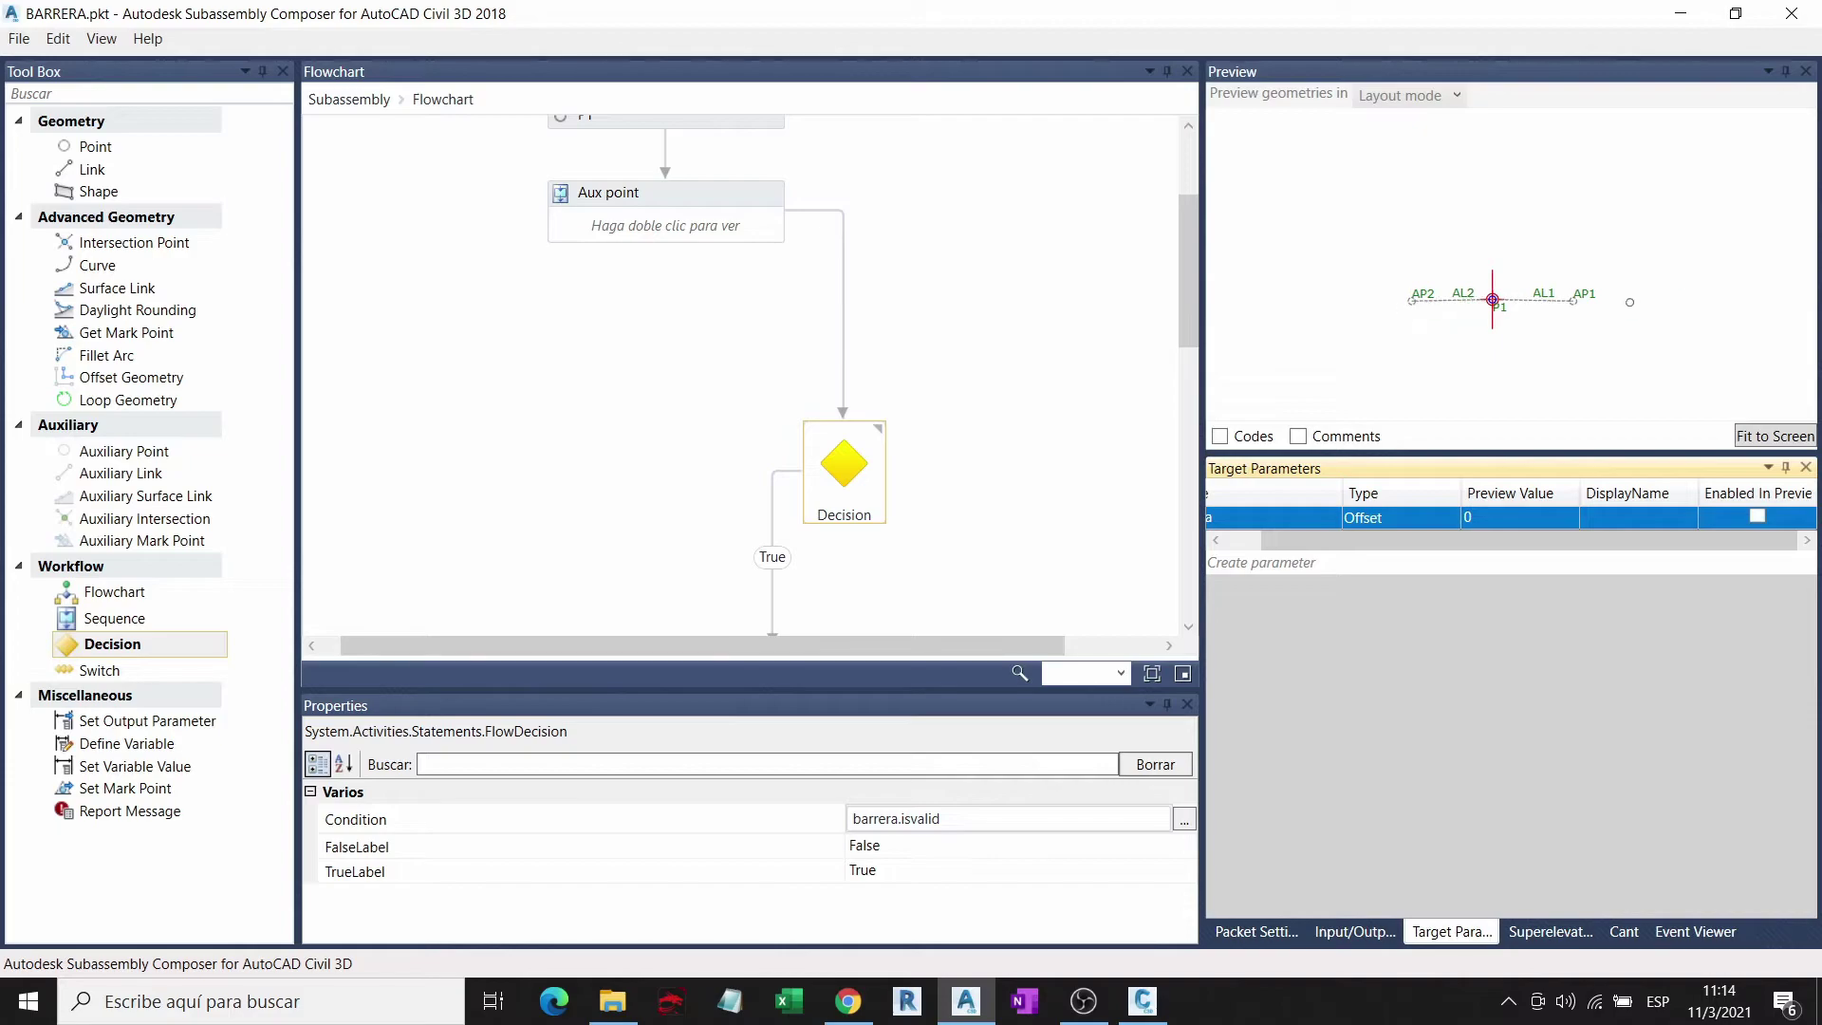
pyautogui.scroll(-5, 1011, 498)
# Step: Move the barrera.isvalid Decision right and down and delete the link feeding it
pyautogui.click(846, 254)
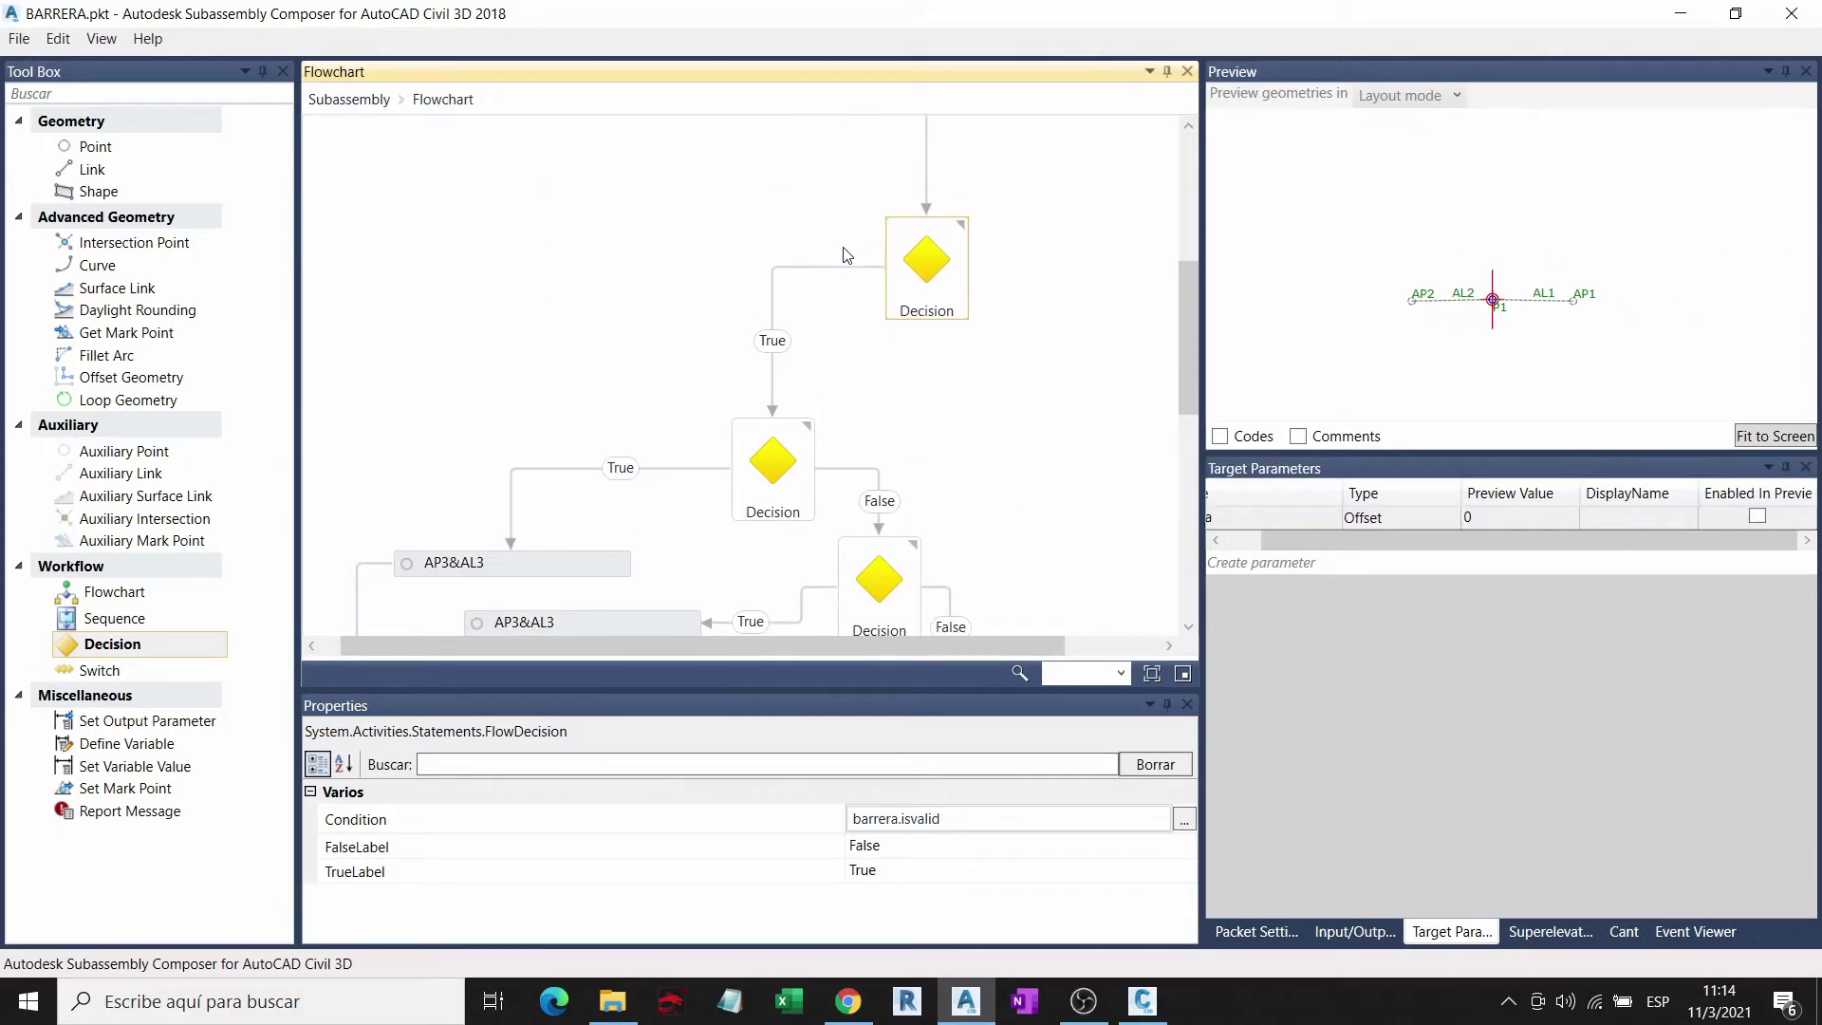
pyautogui.moveTo(845, 255); pyautogui.dragTo(928, 314)
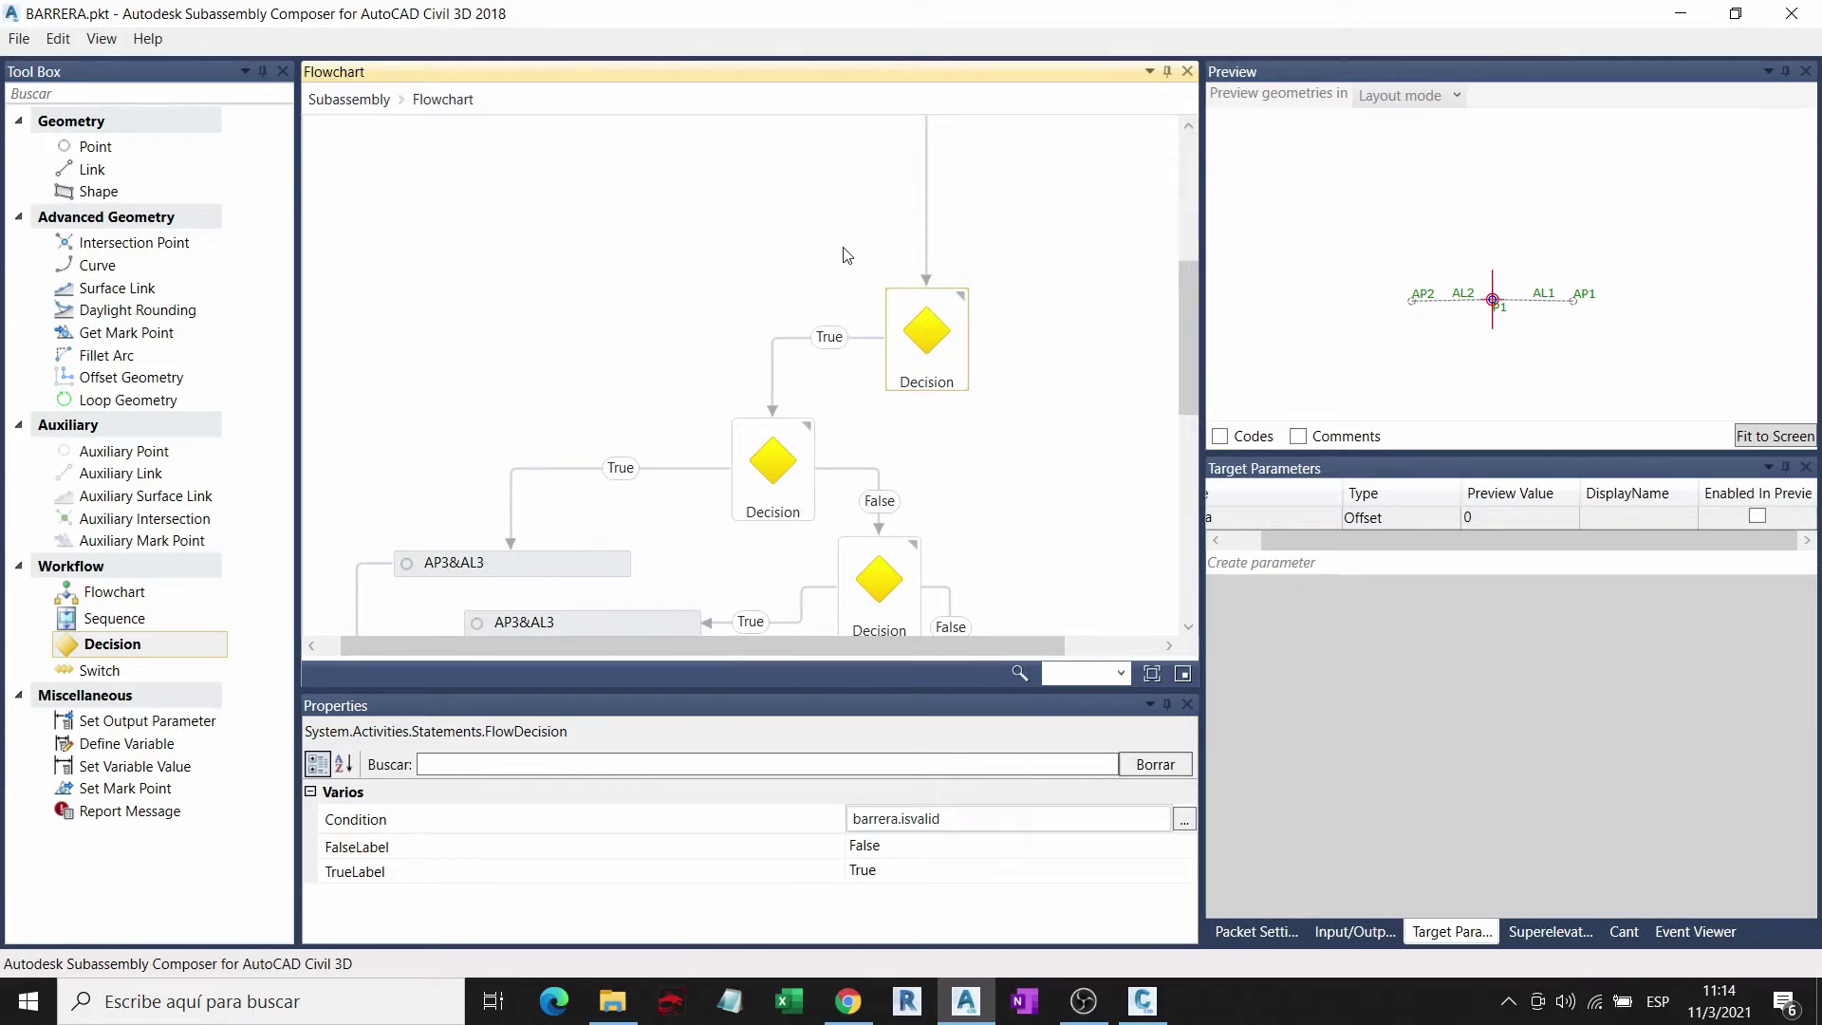
pyautogui.scroll(2, 926, 351)
pyautogui.click(927, 346)
pyautogui.press('Delete')
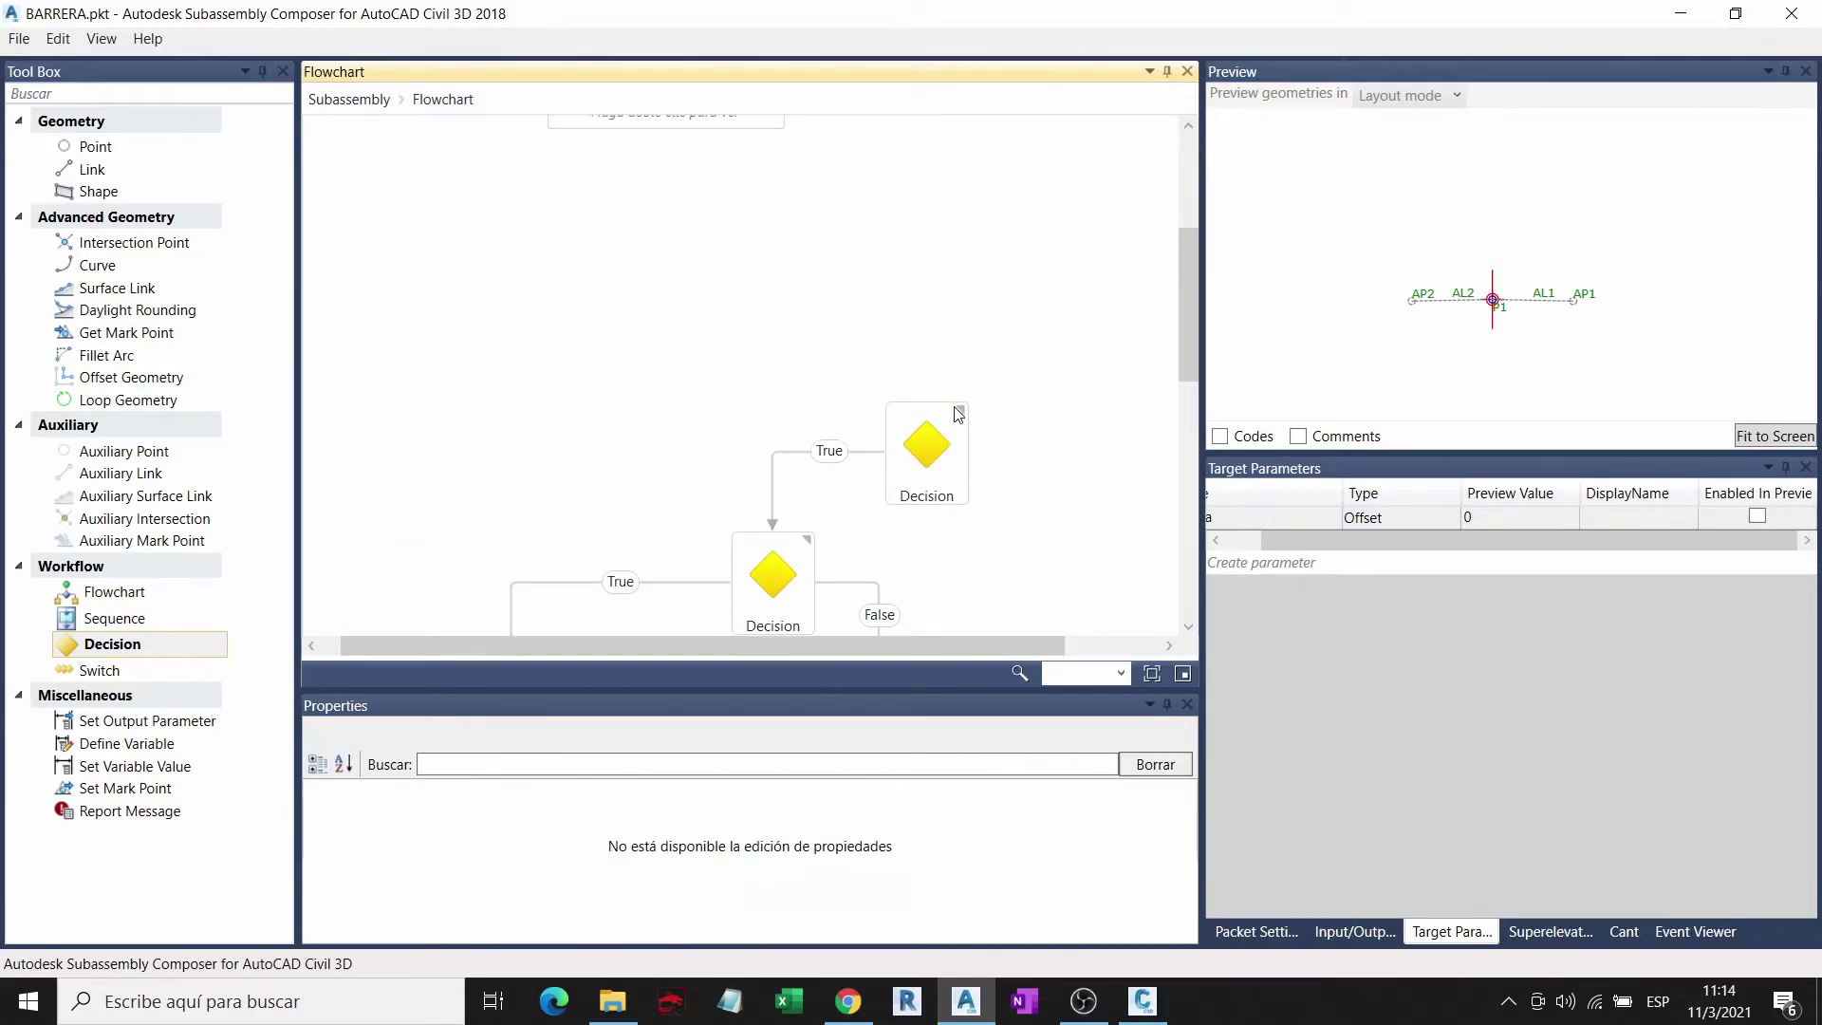
# Step: Place a new Decision above the others, remove a leftover link, and connect Aux point to it
pyautogui.click(958, 414)
pyautogui.moveTo(134, 646)
pyautogui.mouseDown()
pyautogui.moveTo(394, 548)
pyautogui.moveTo(837, 258)
pyautogui.mouseUp()
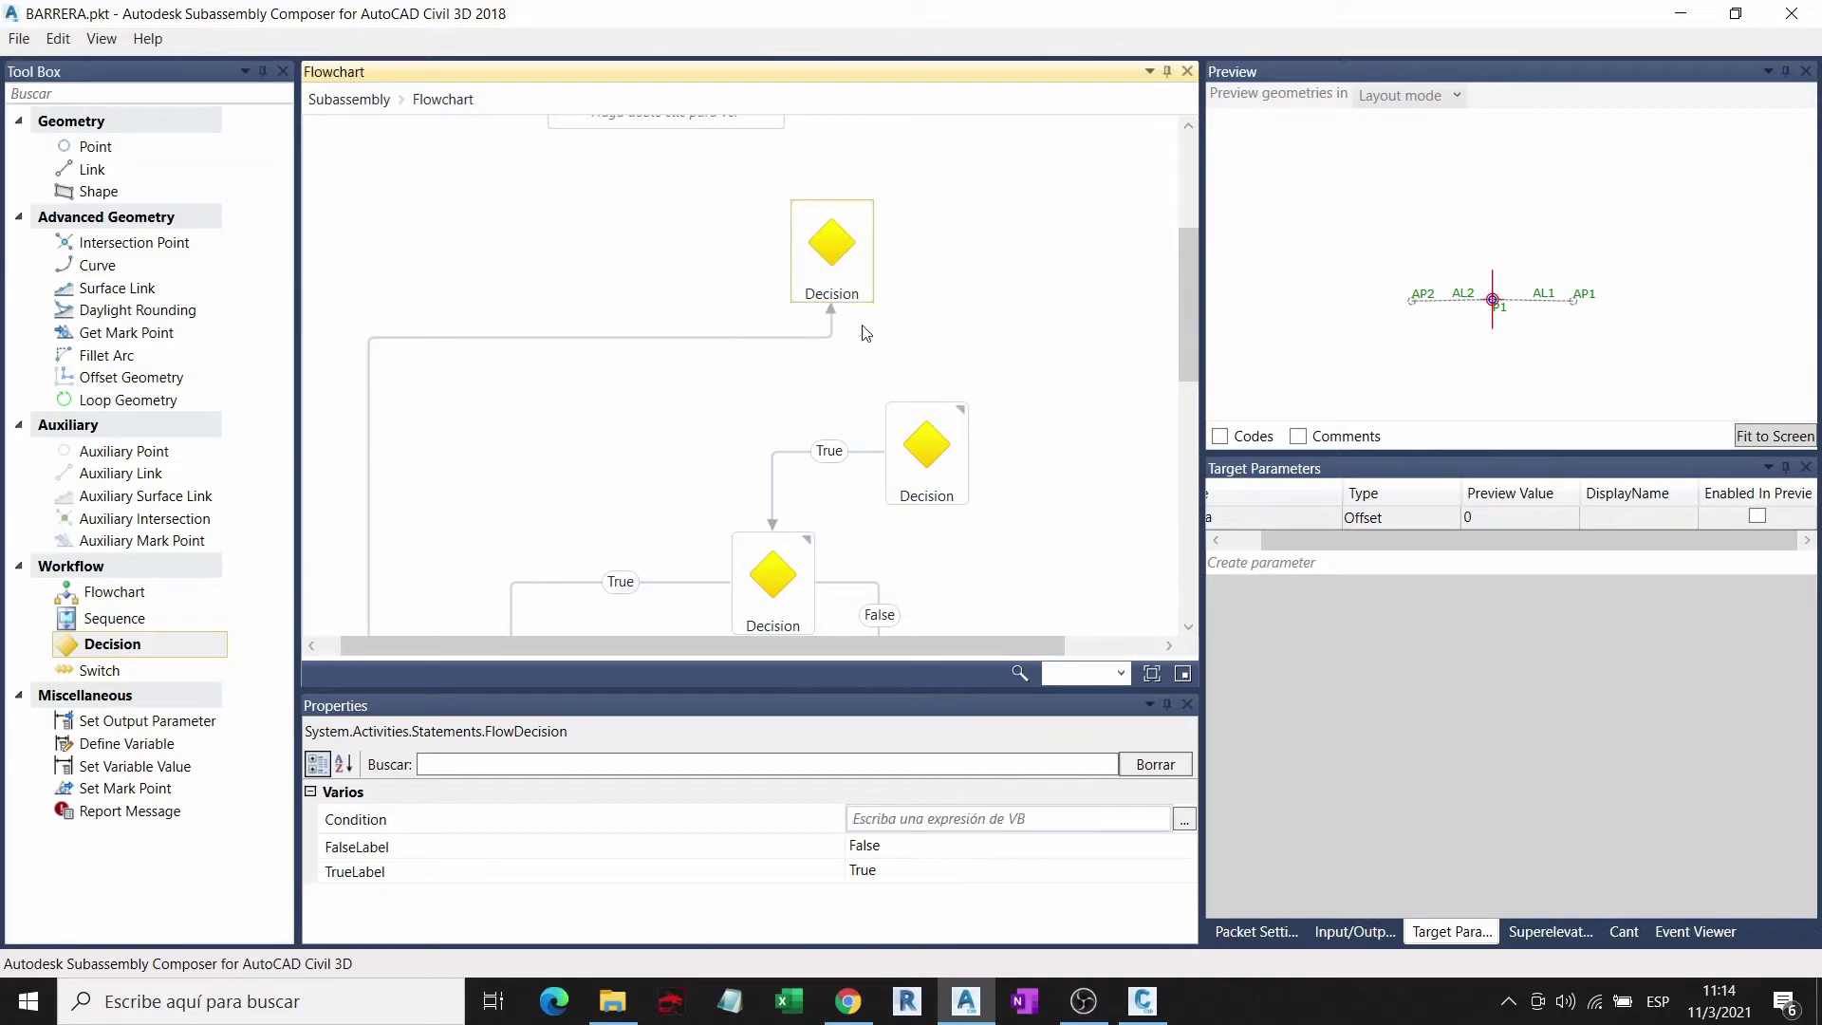
pyautogui.click(777, 338)
pyautogui.press('Delete')
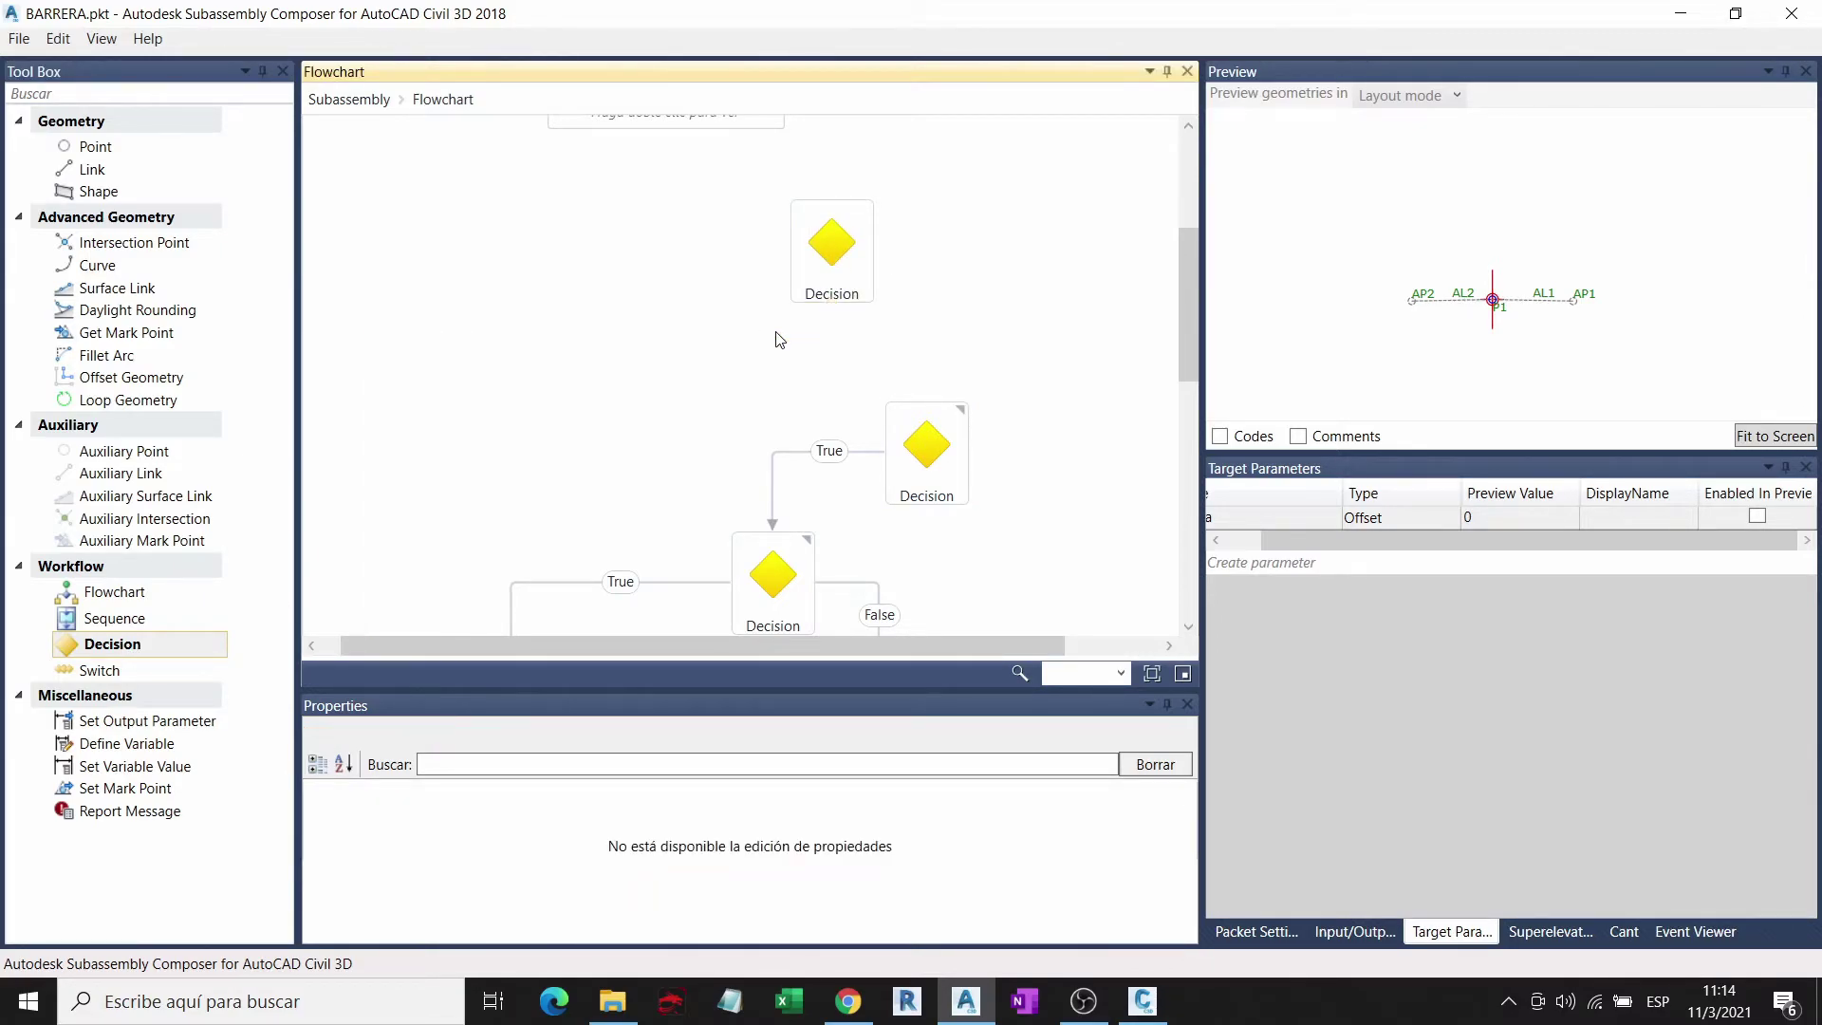
pyautogui.scroll(2, 981, 376)
pyautogui.moveTo(866, 358); pyautogui.dragTo(776, 366)
pyautogui.moveTo(799, 226); pyautogui.dragTo(769, 328)
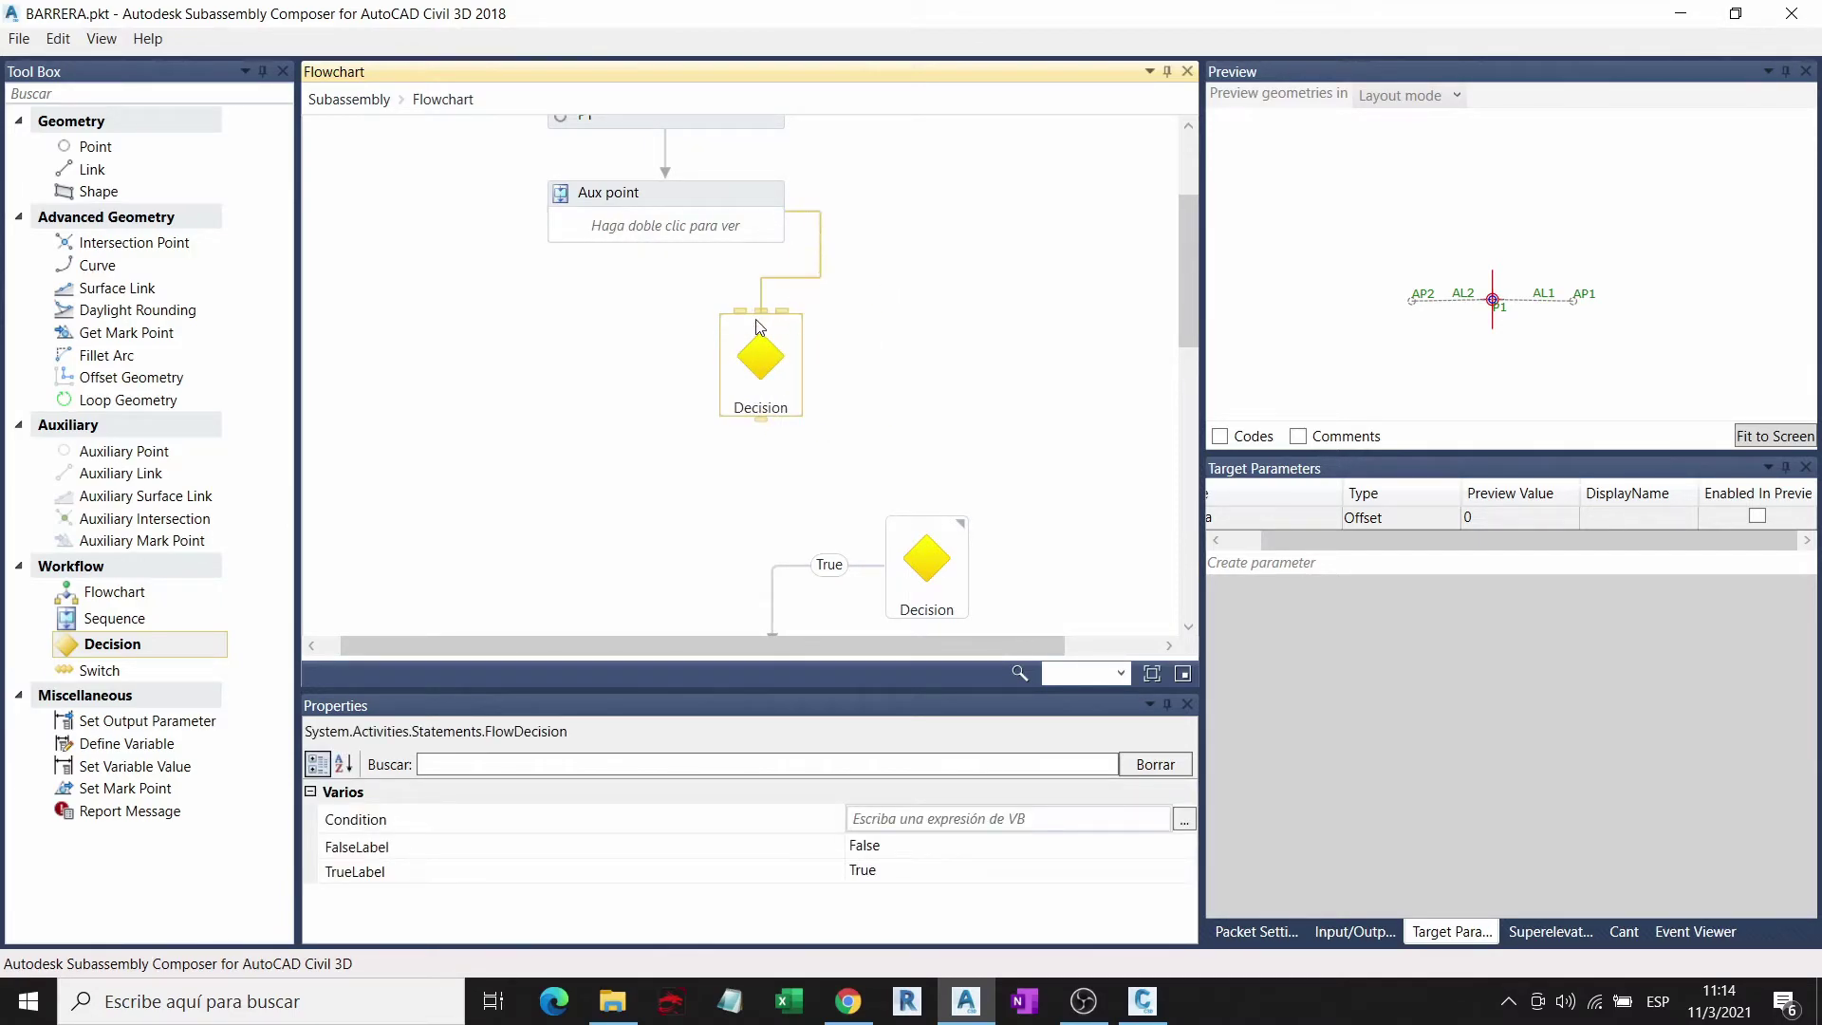
# Step: Set the new Decision's condition to sa.islayout
pyautogui.click(964, 816)
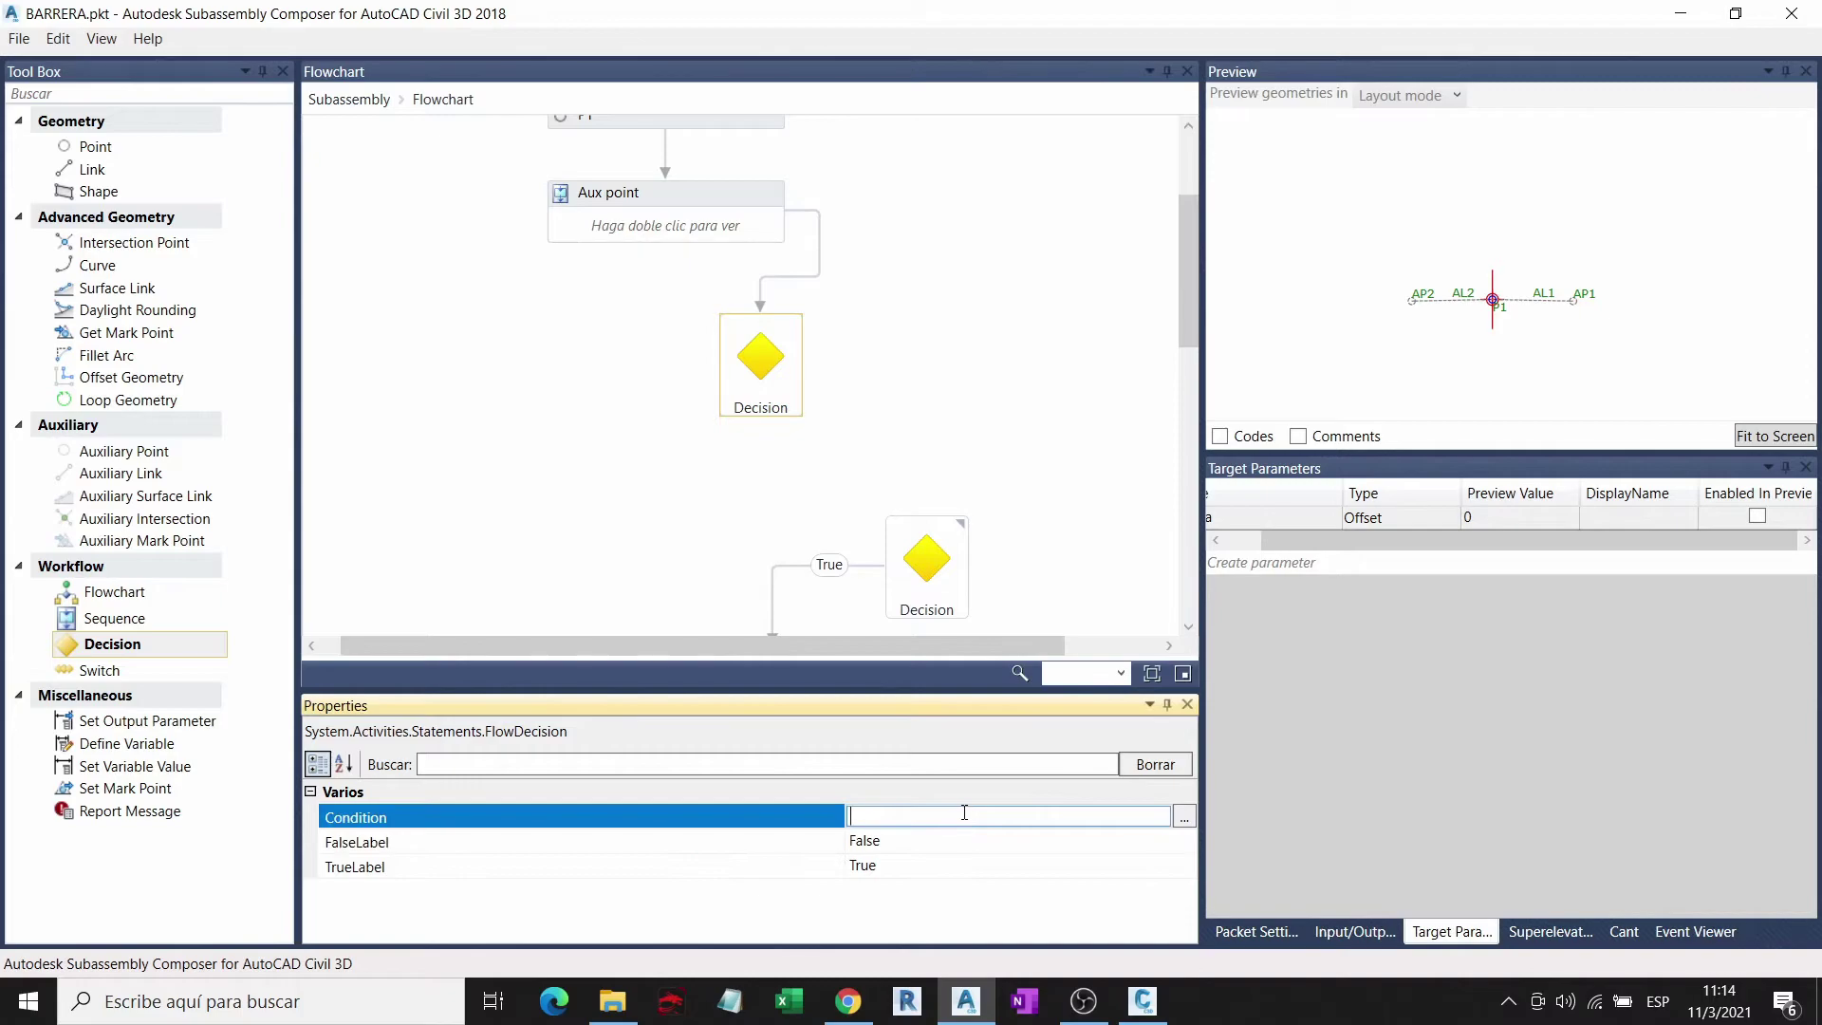
pyautogui.write('sa')
pyautogui.write('ut')
pyautogui.click(975, 439)
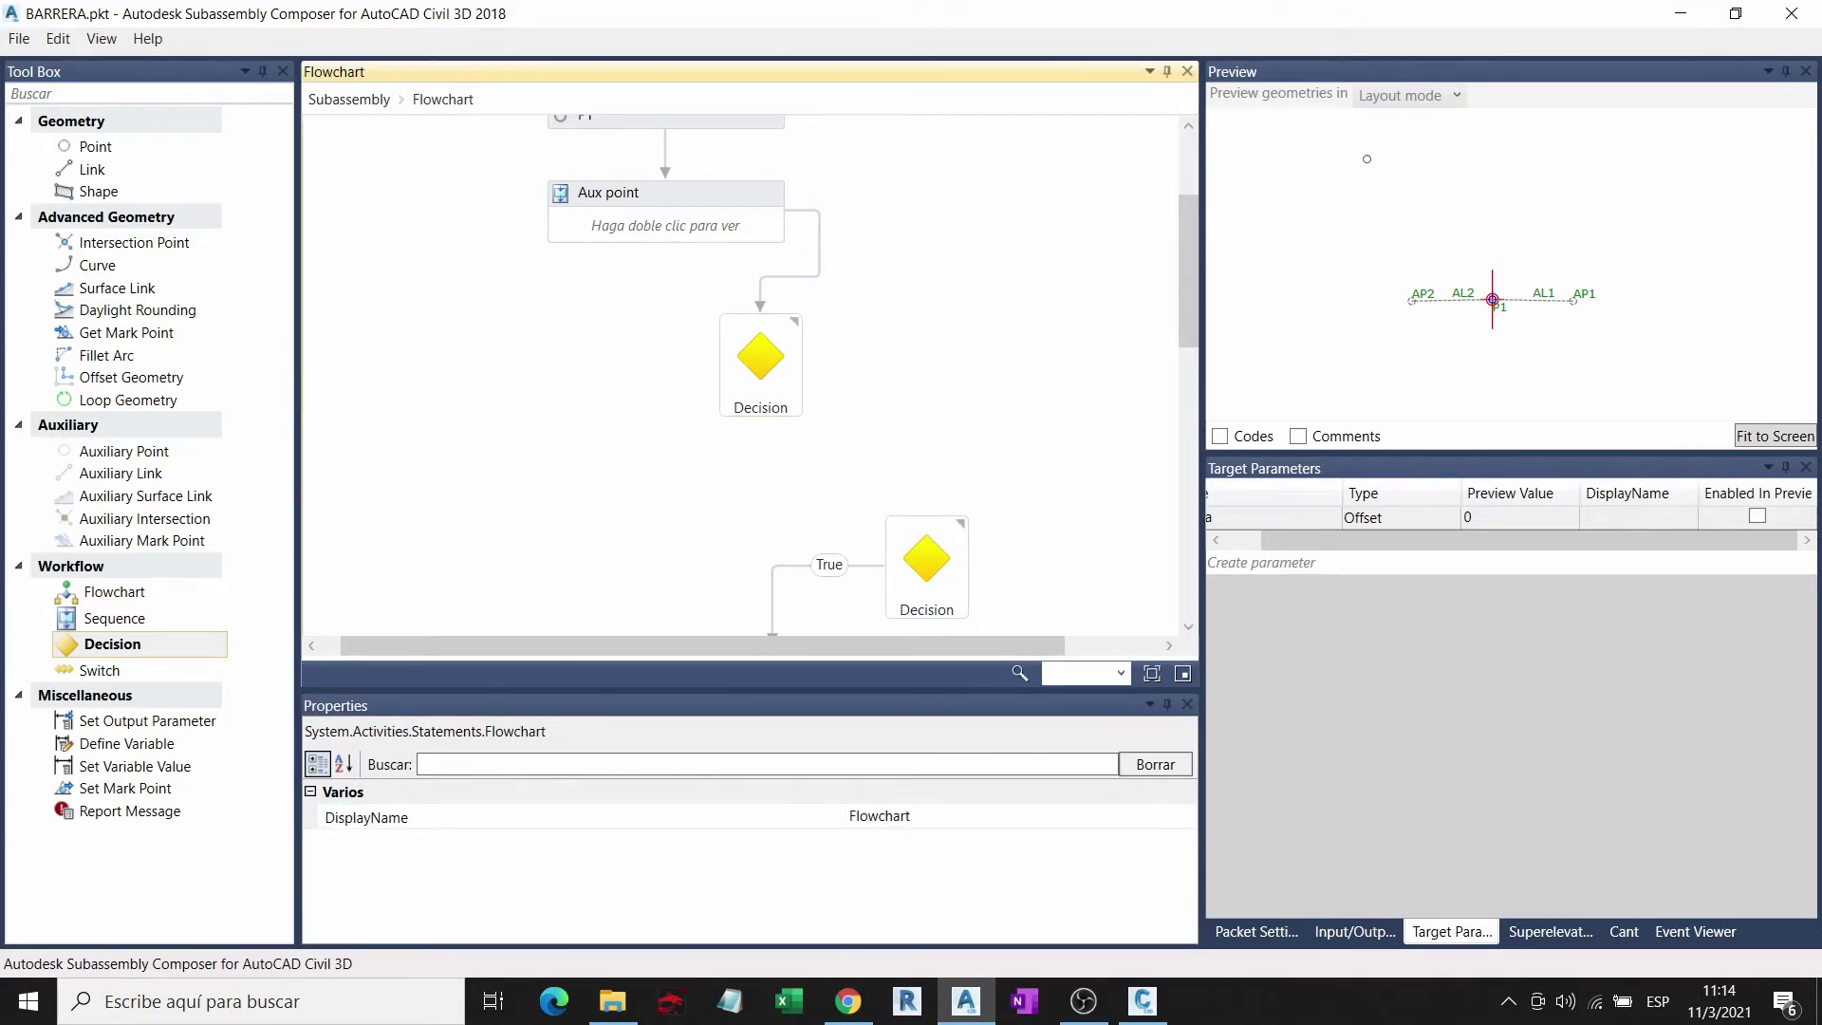
# Step: Preview in Roadway mode and route the sa.islayout False branch to the barrera.isvalid Decision
pyautogui.click(1420, 99)
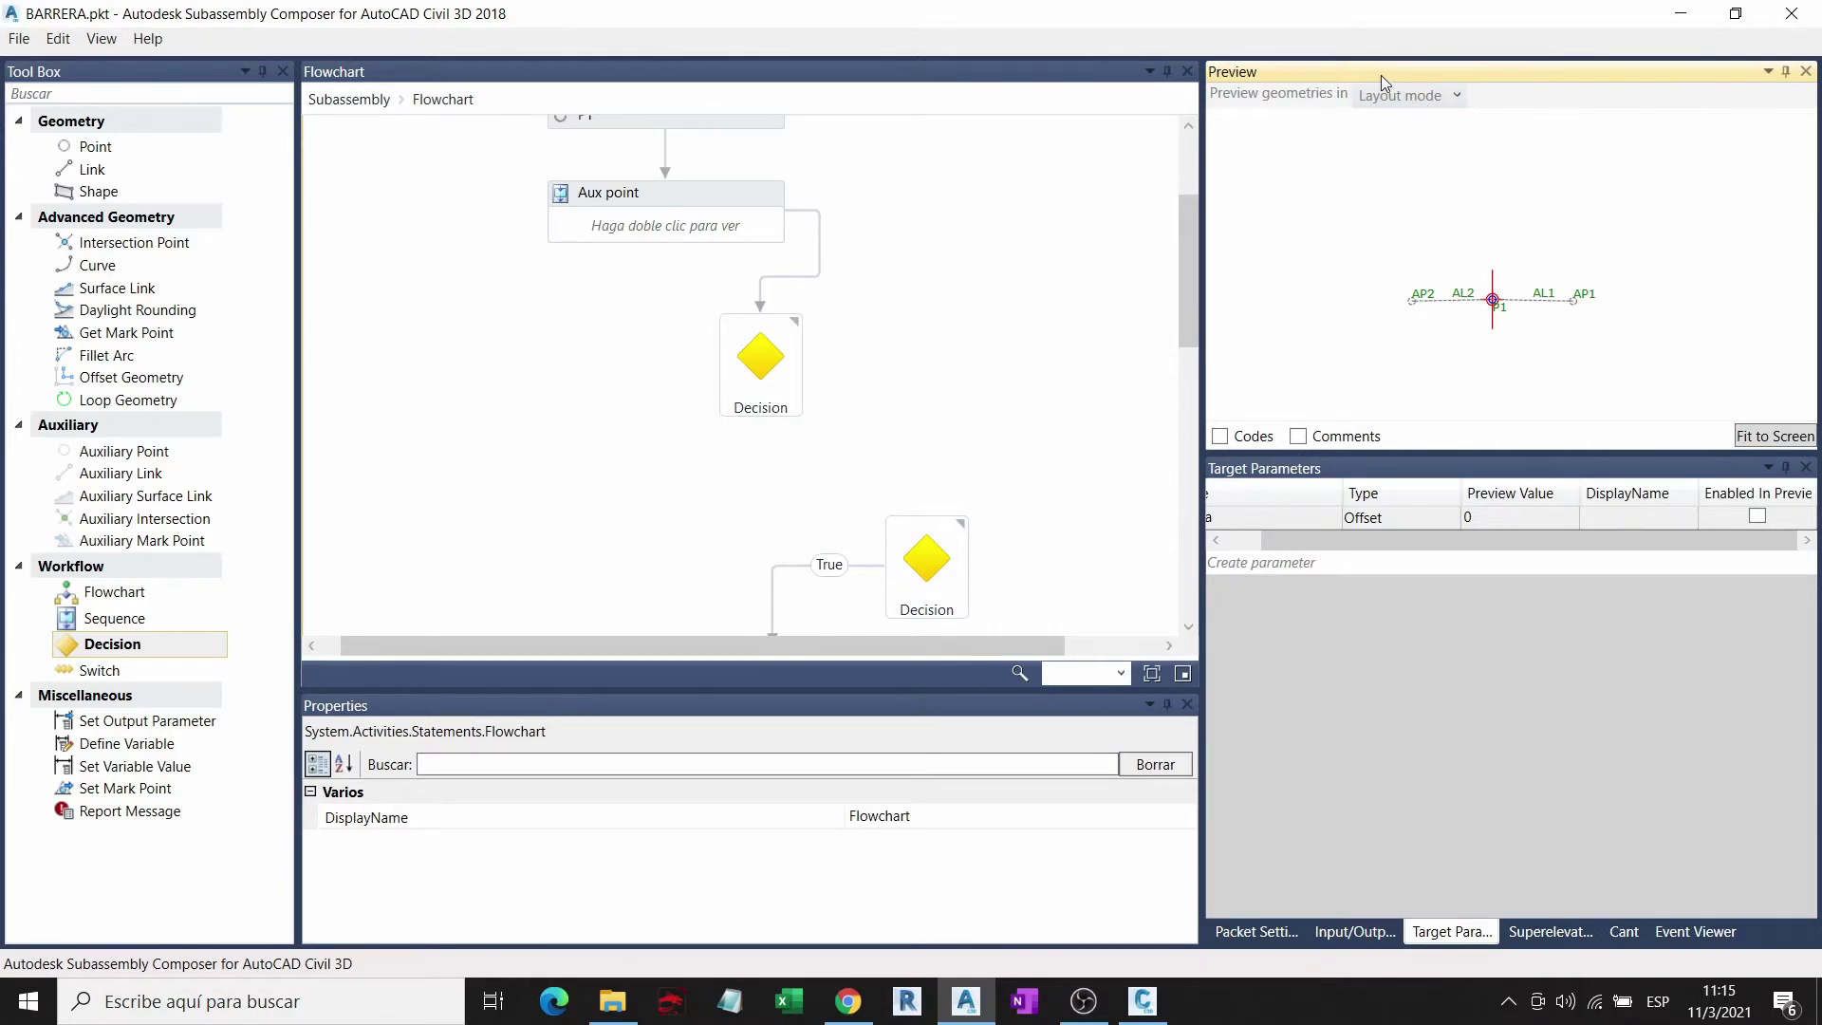
pyautogui.click(1387, 96)
pyautogui.click(1403, 148)
pyautogui.moveTo(804, 366); pyautogui.dragTo(926, 528)
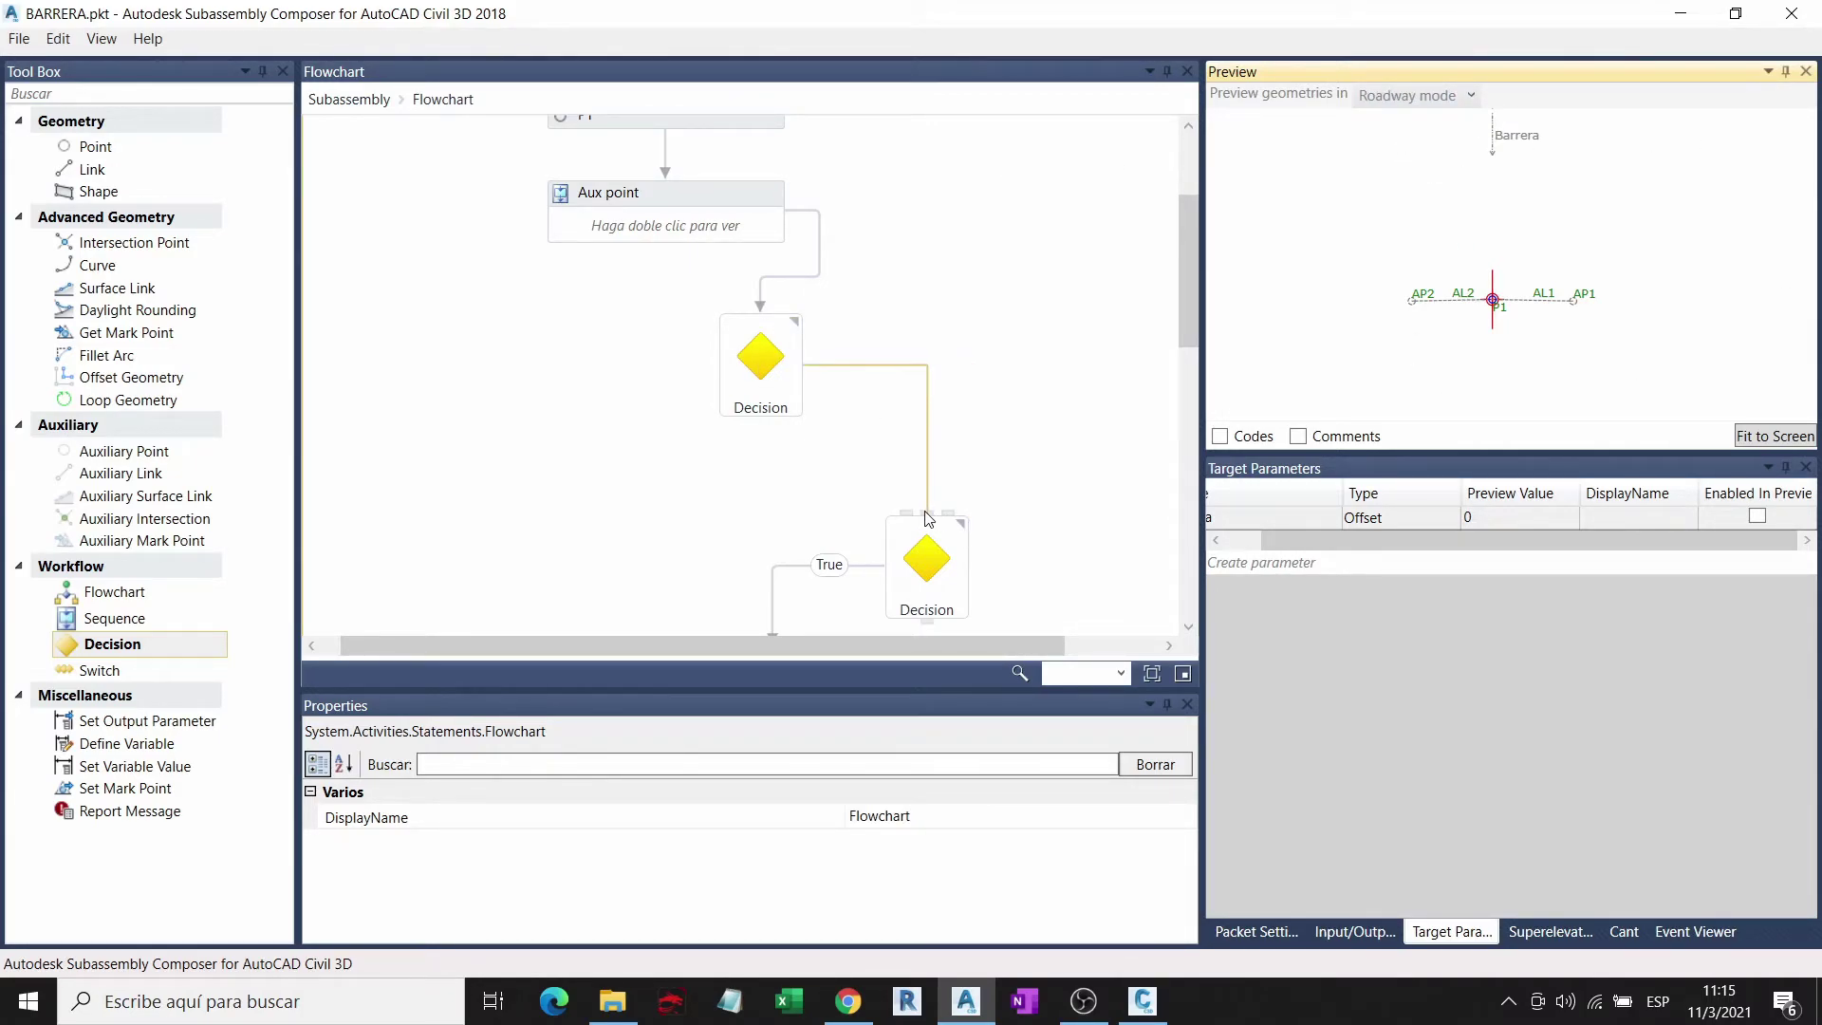
pyautogui.moveTo(760, 359)
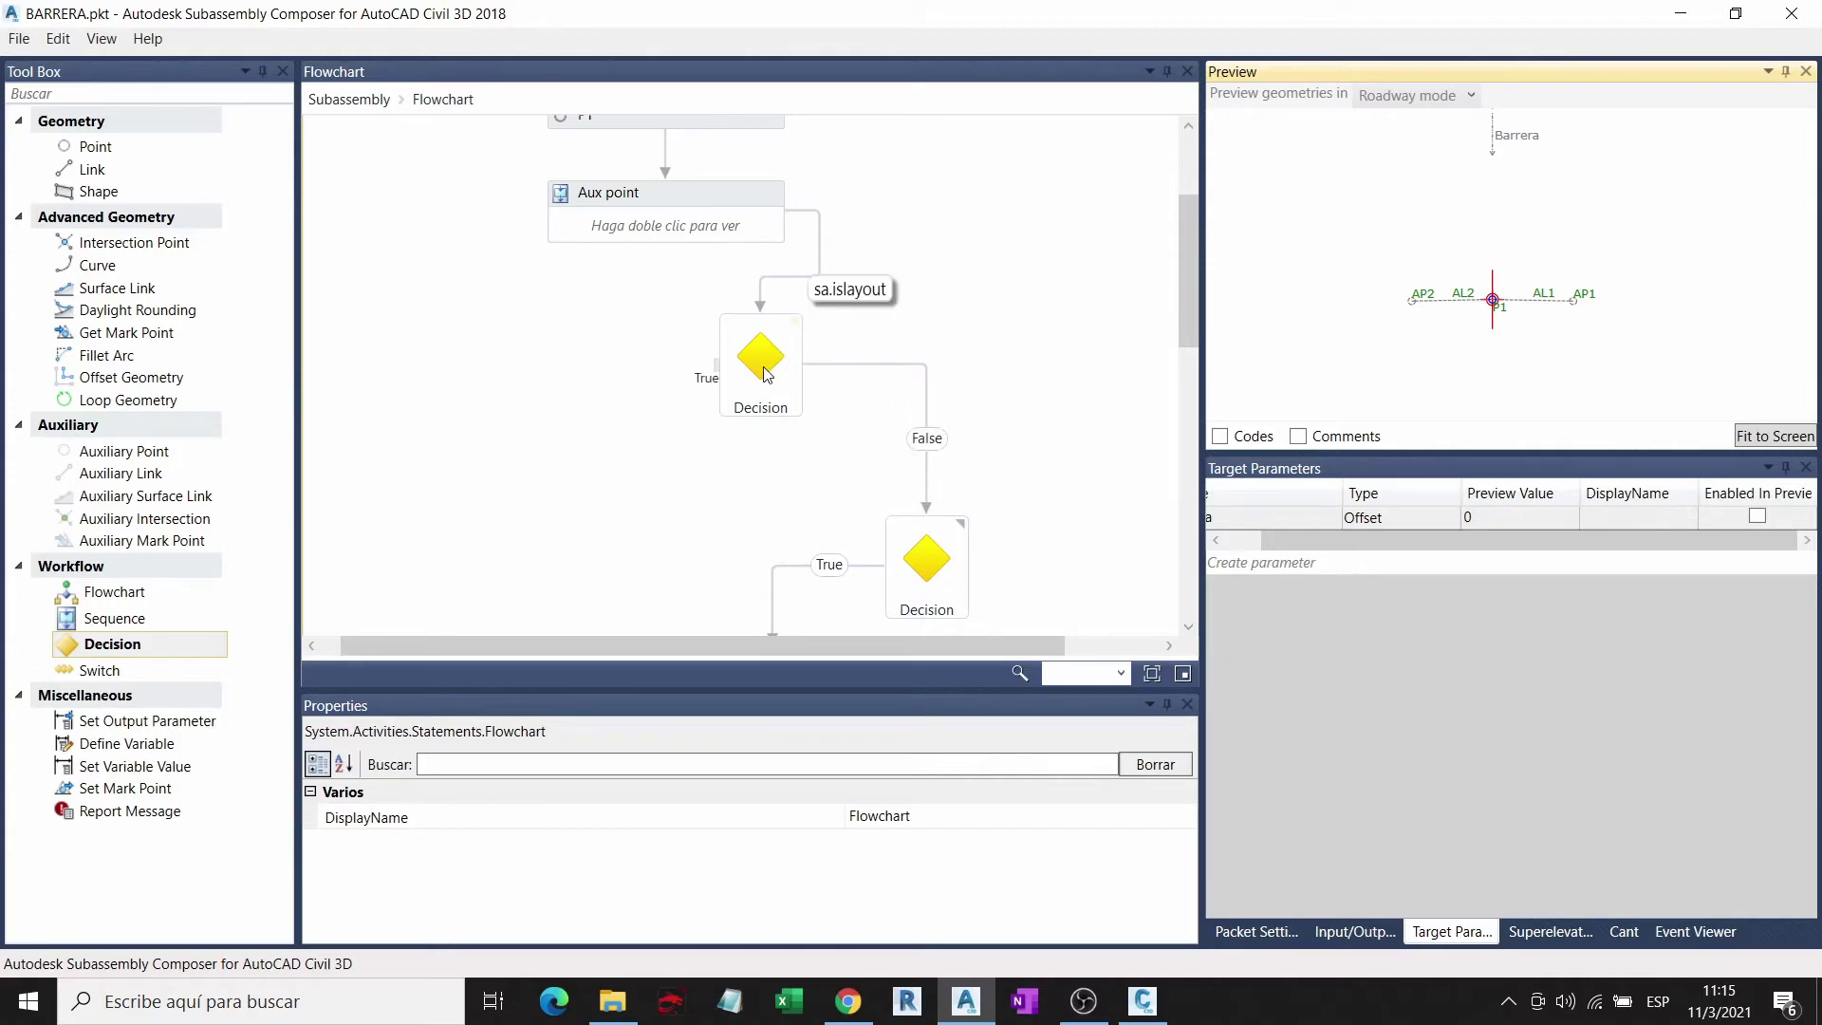
pyautogui.scroll(1, 765, 373)
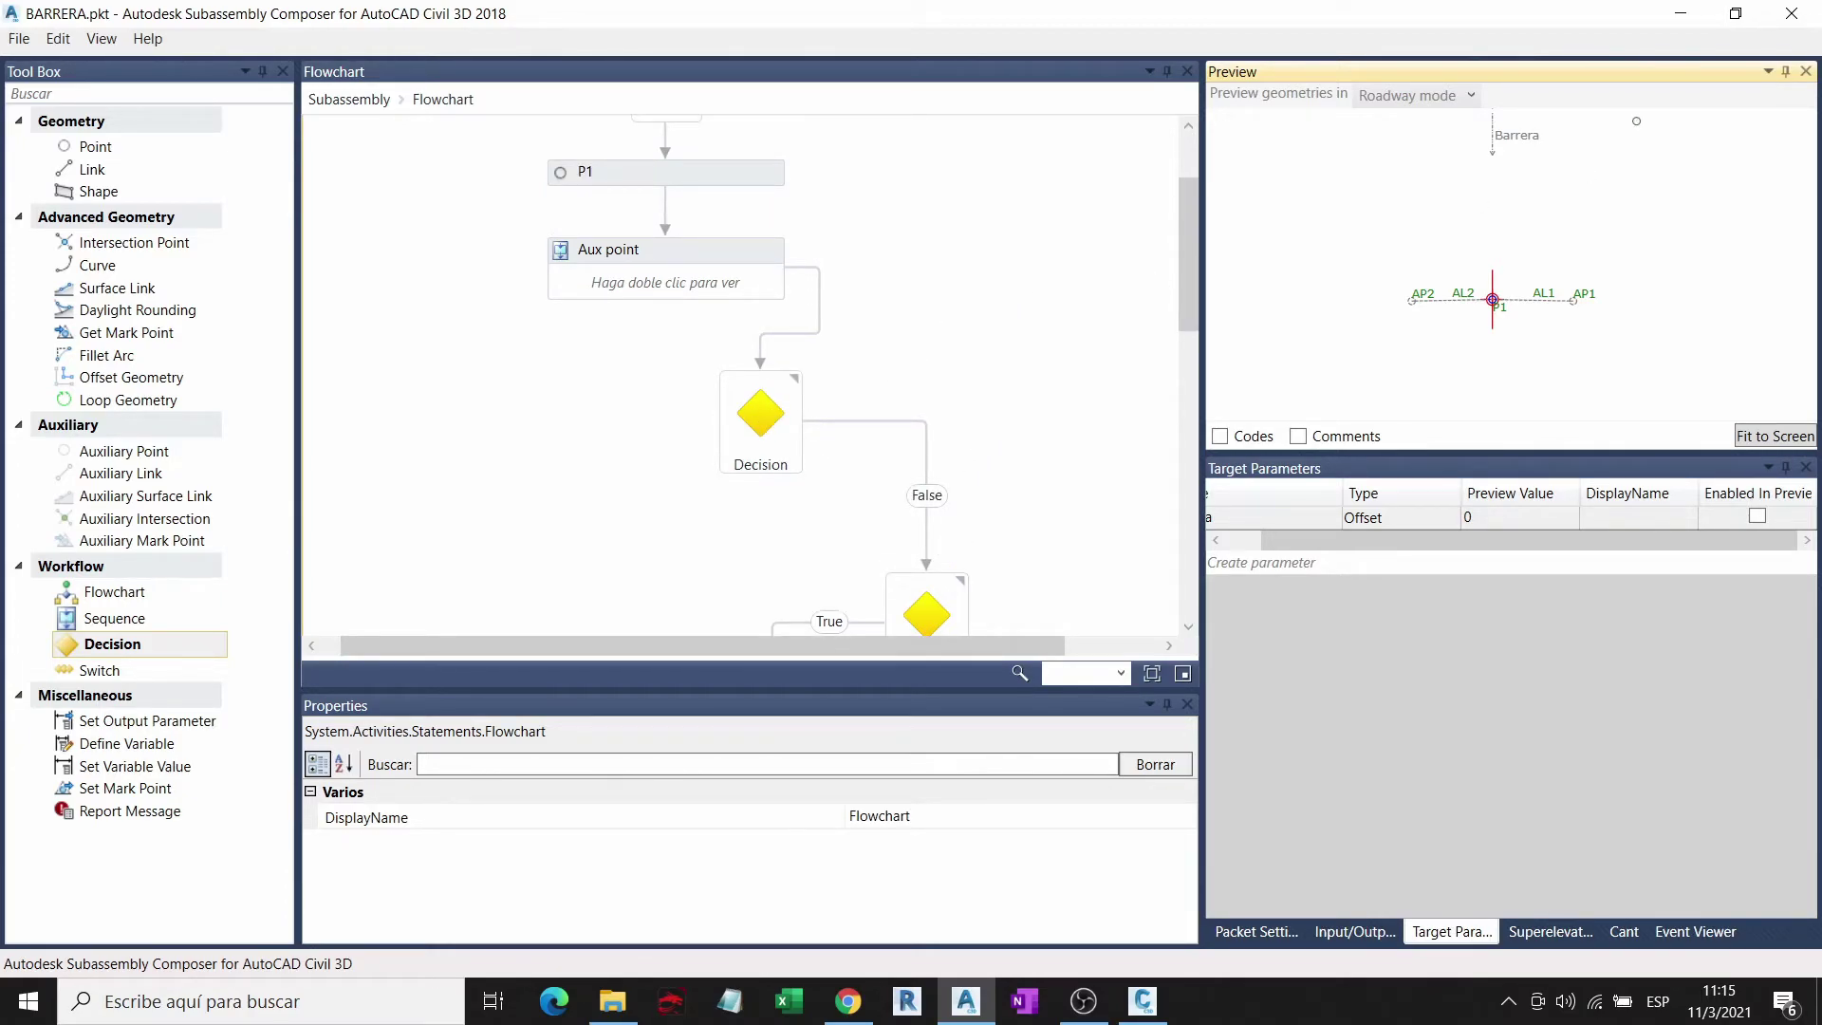
pyautogui.click(760, 412)
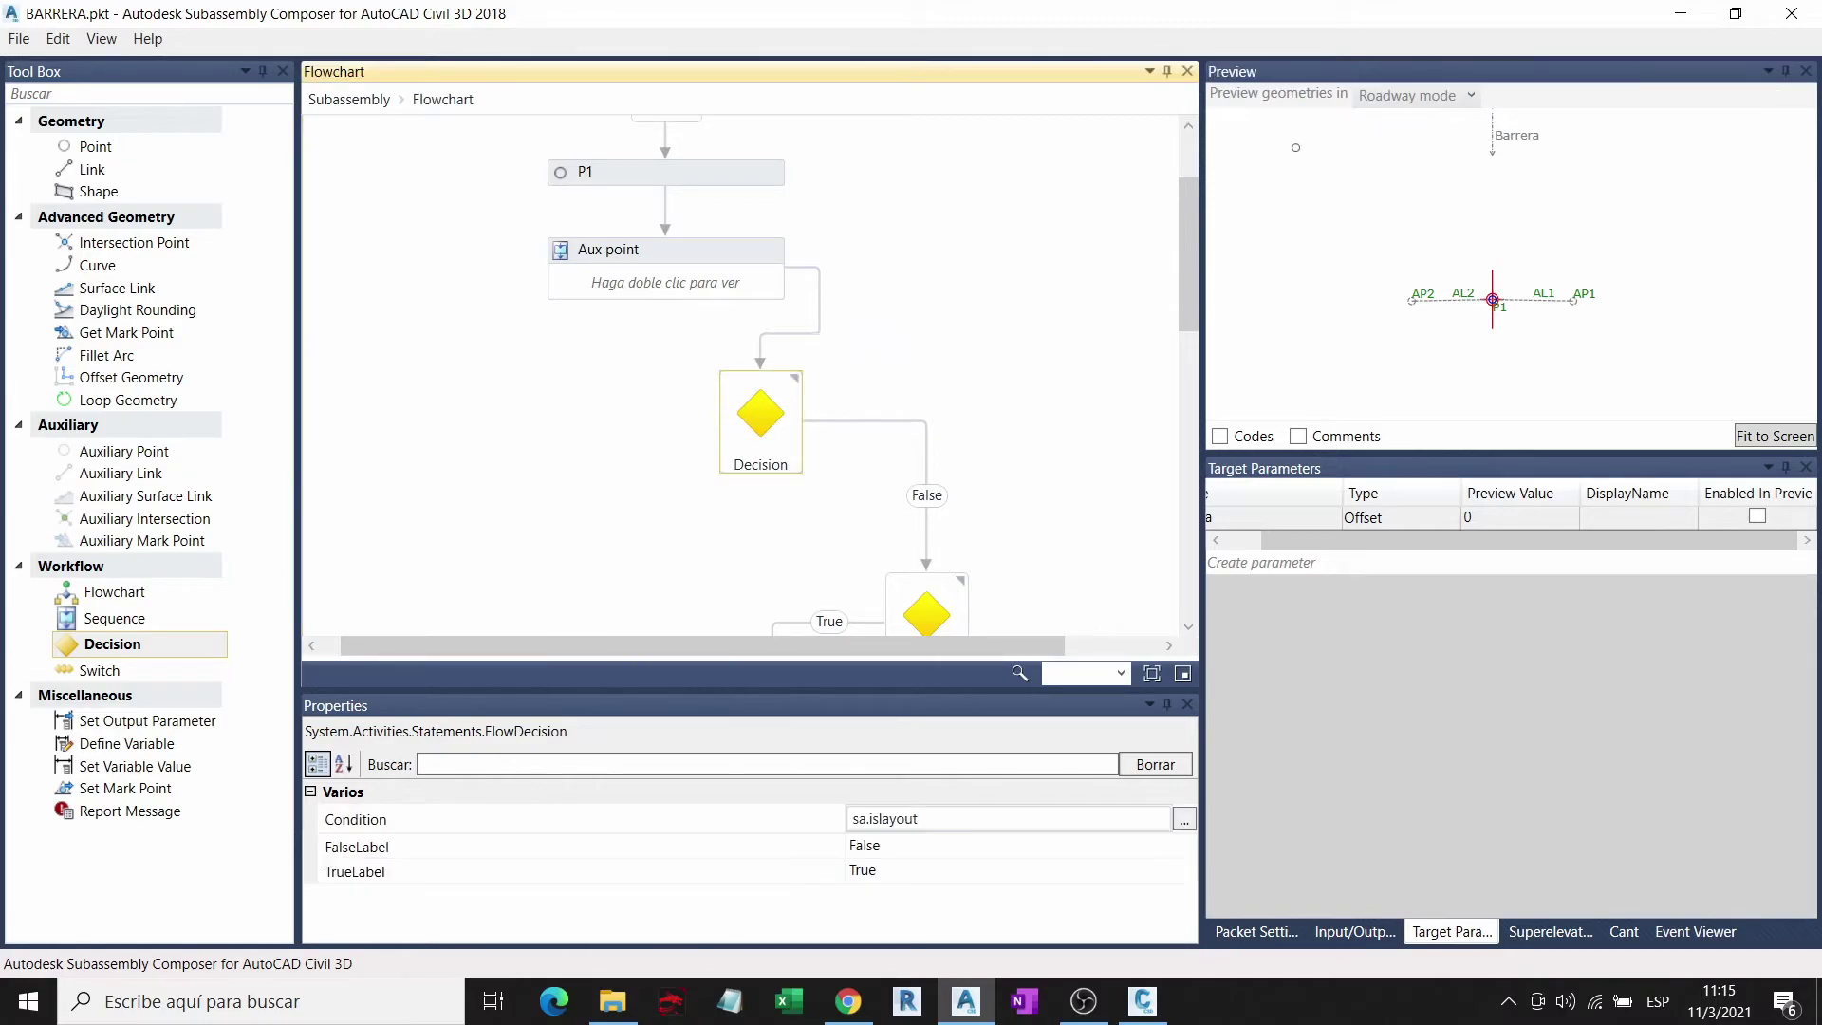
# Step: Restore the default window layout, docking the floating Preview back beside the flowchart
pyautogui.doubleClick(1424, 85)
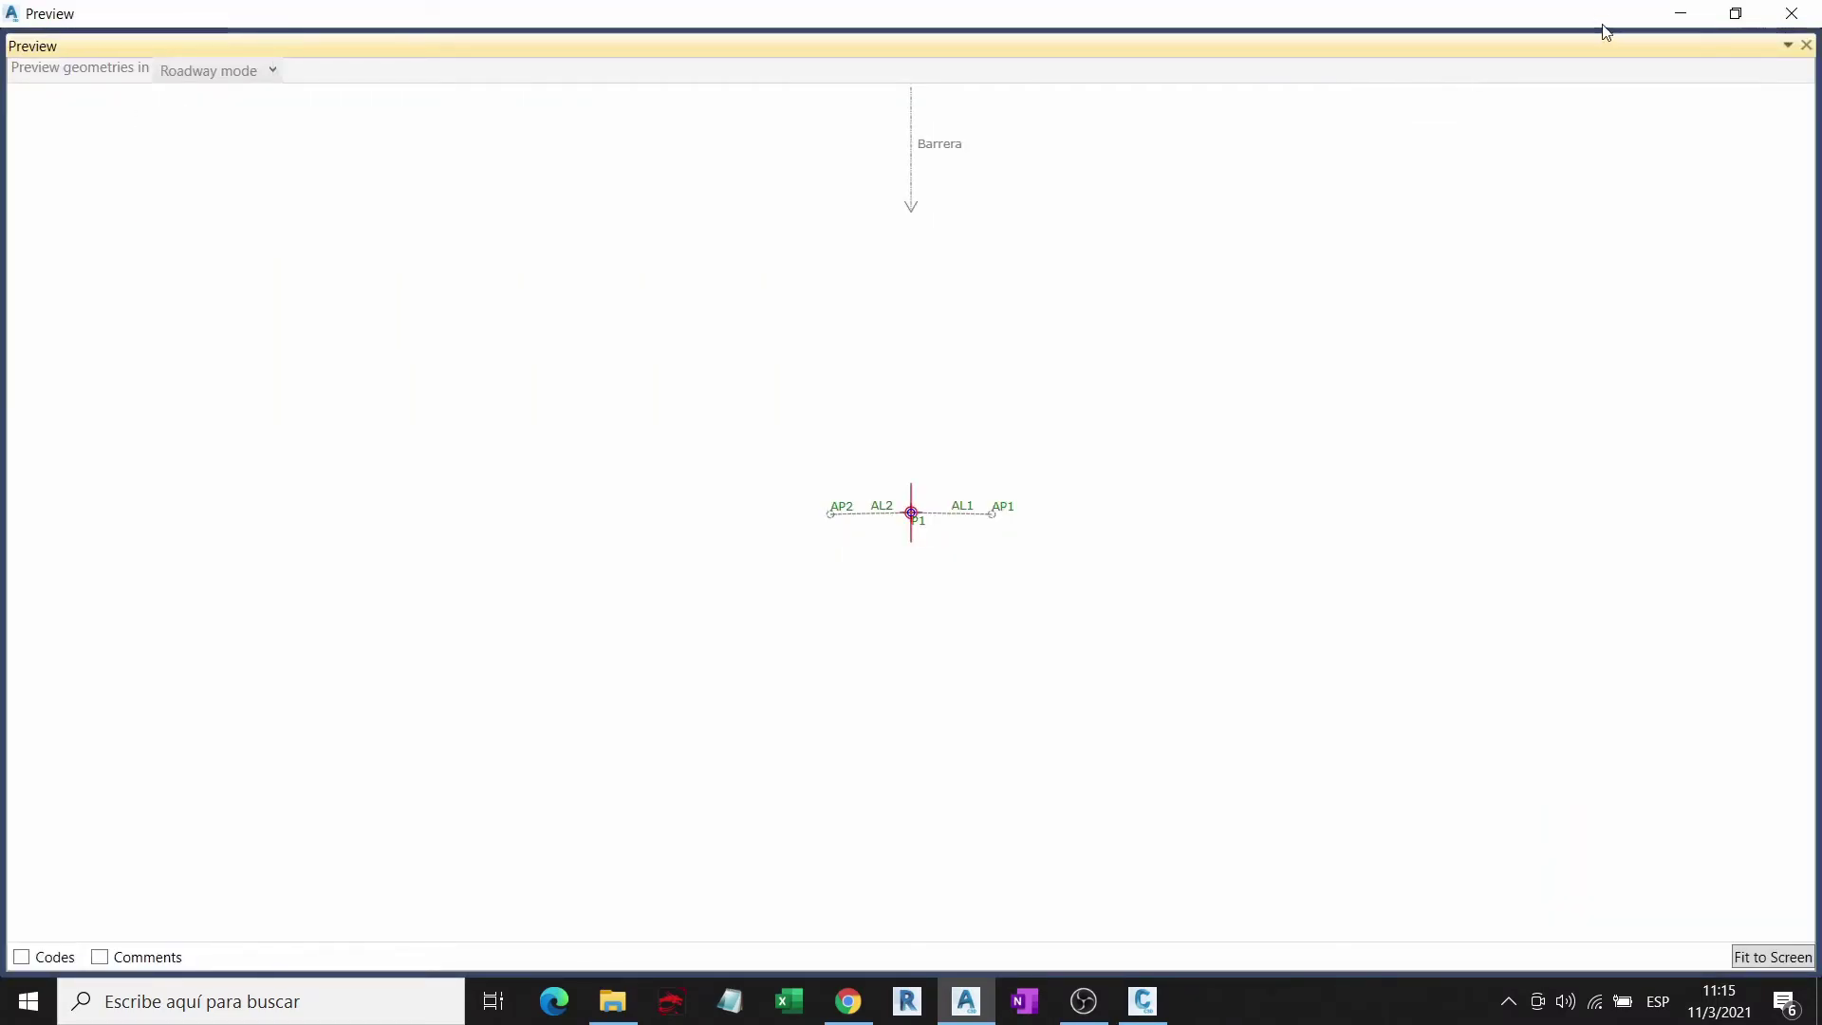
pyautogui.click(1736, 13)
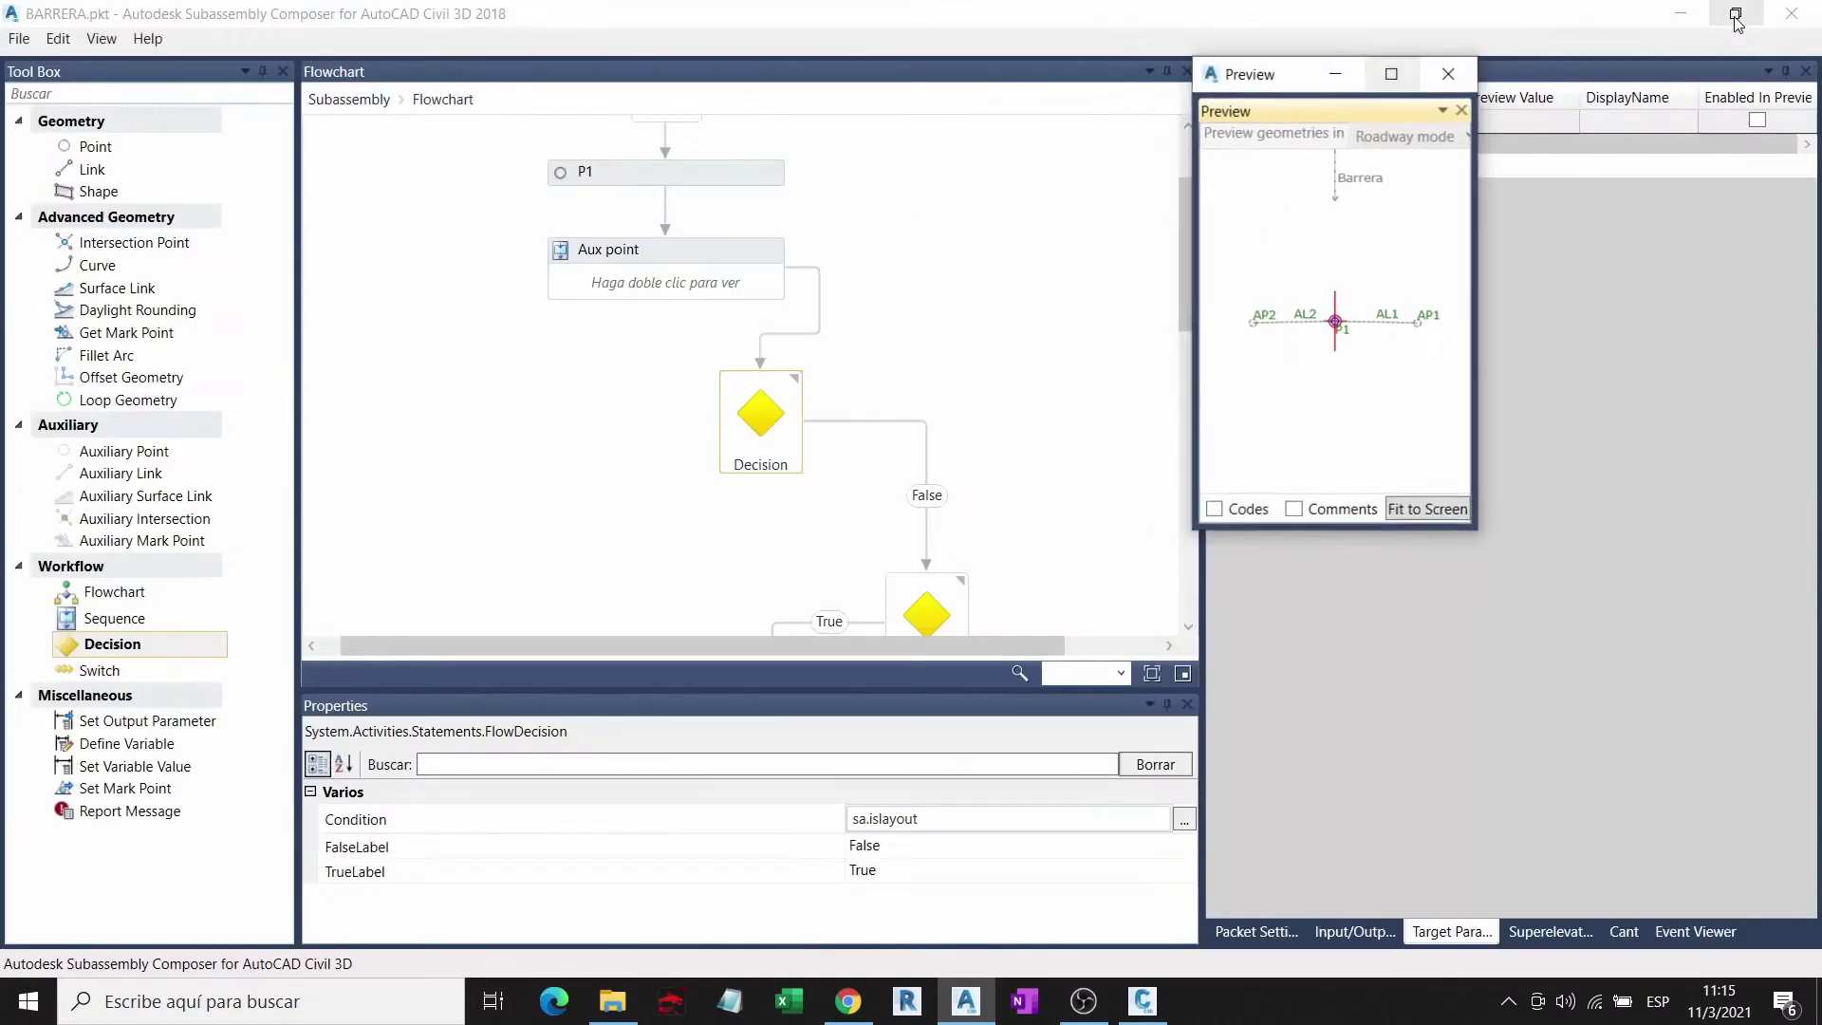
pyautogui.click(97, 38)
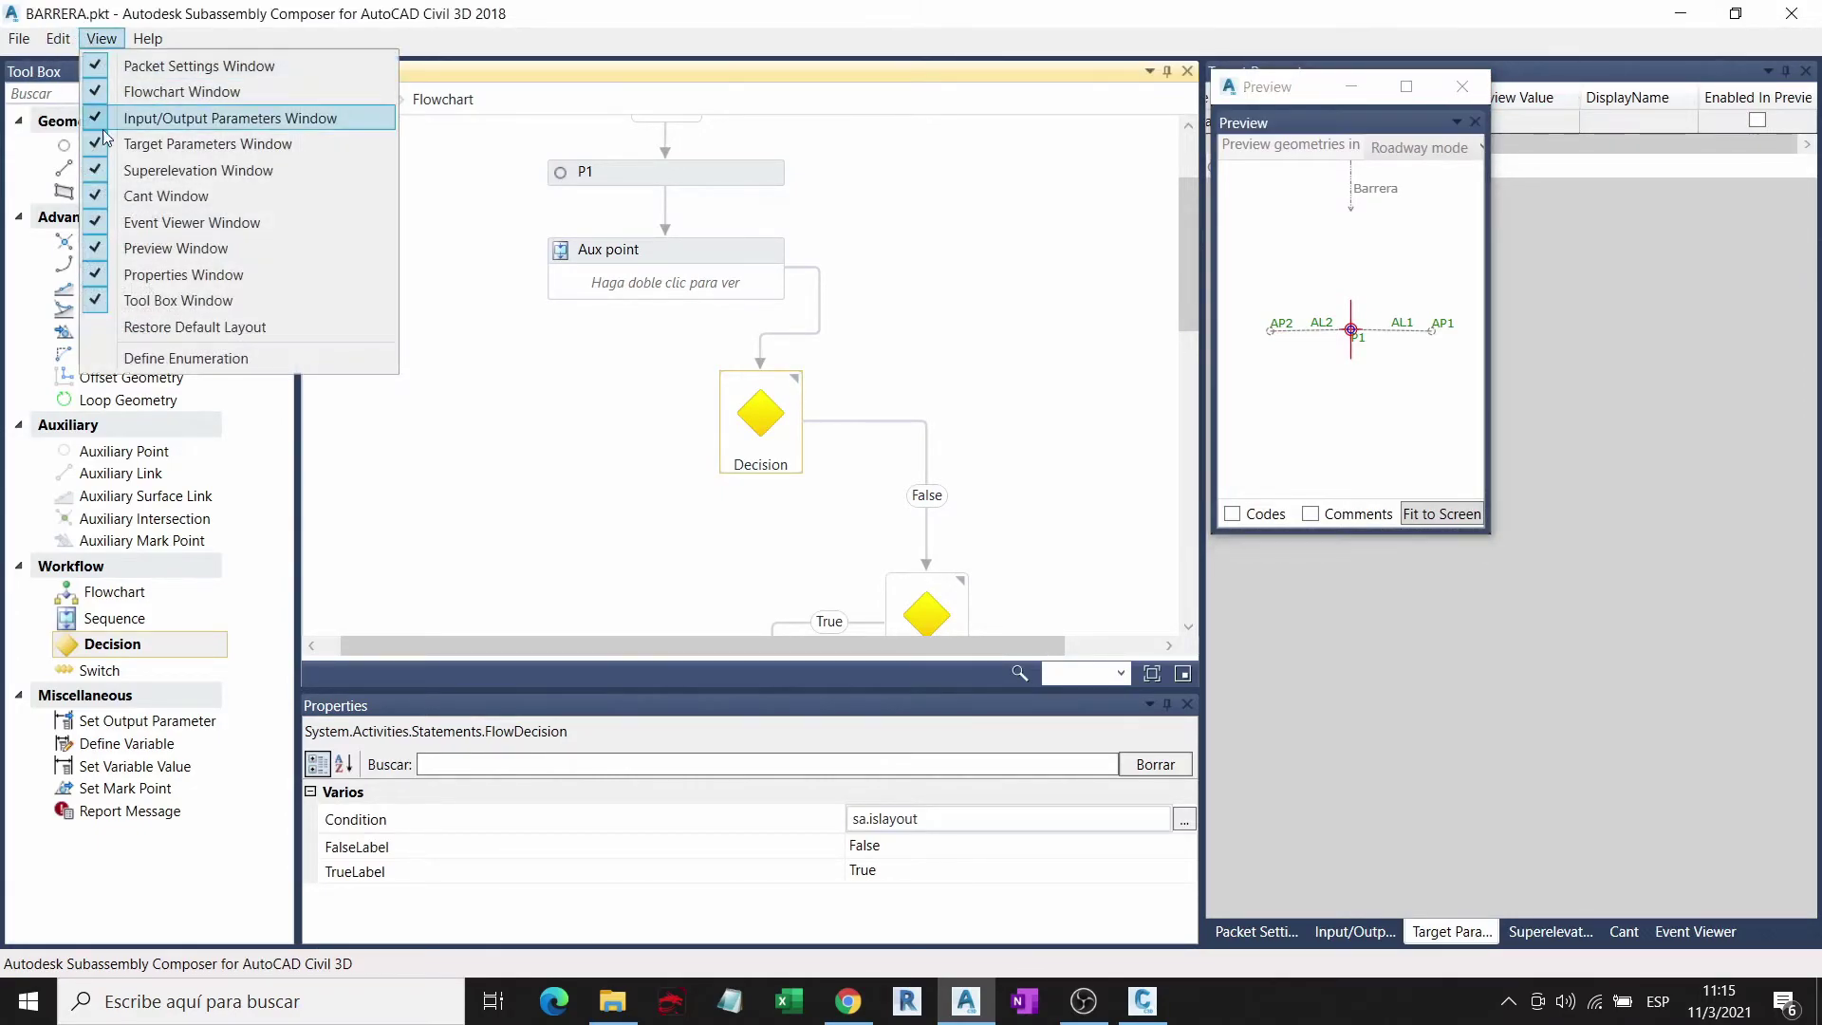
pyautogui.click(147, 327)
# Step: Switch the preview to Layout mode and nudge the sa.islayout decision slightly upward
pyautogui.scroll(-3, 657, 319)
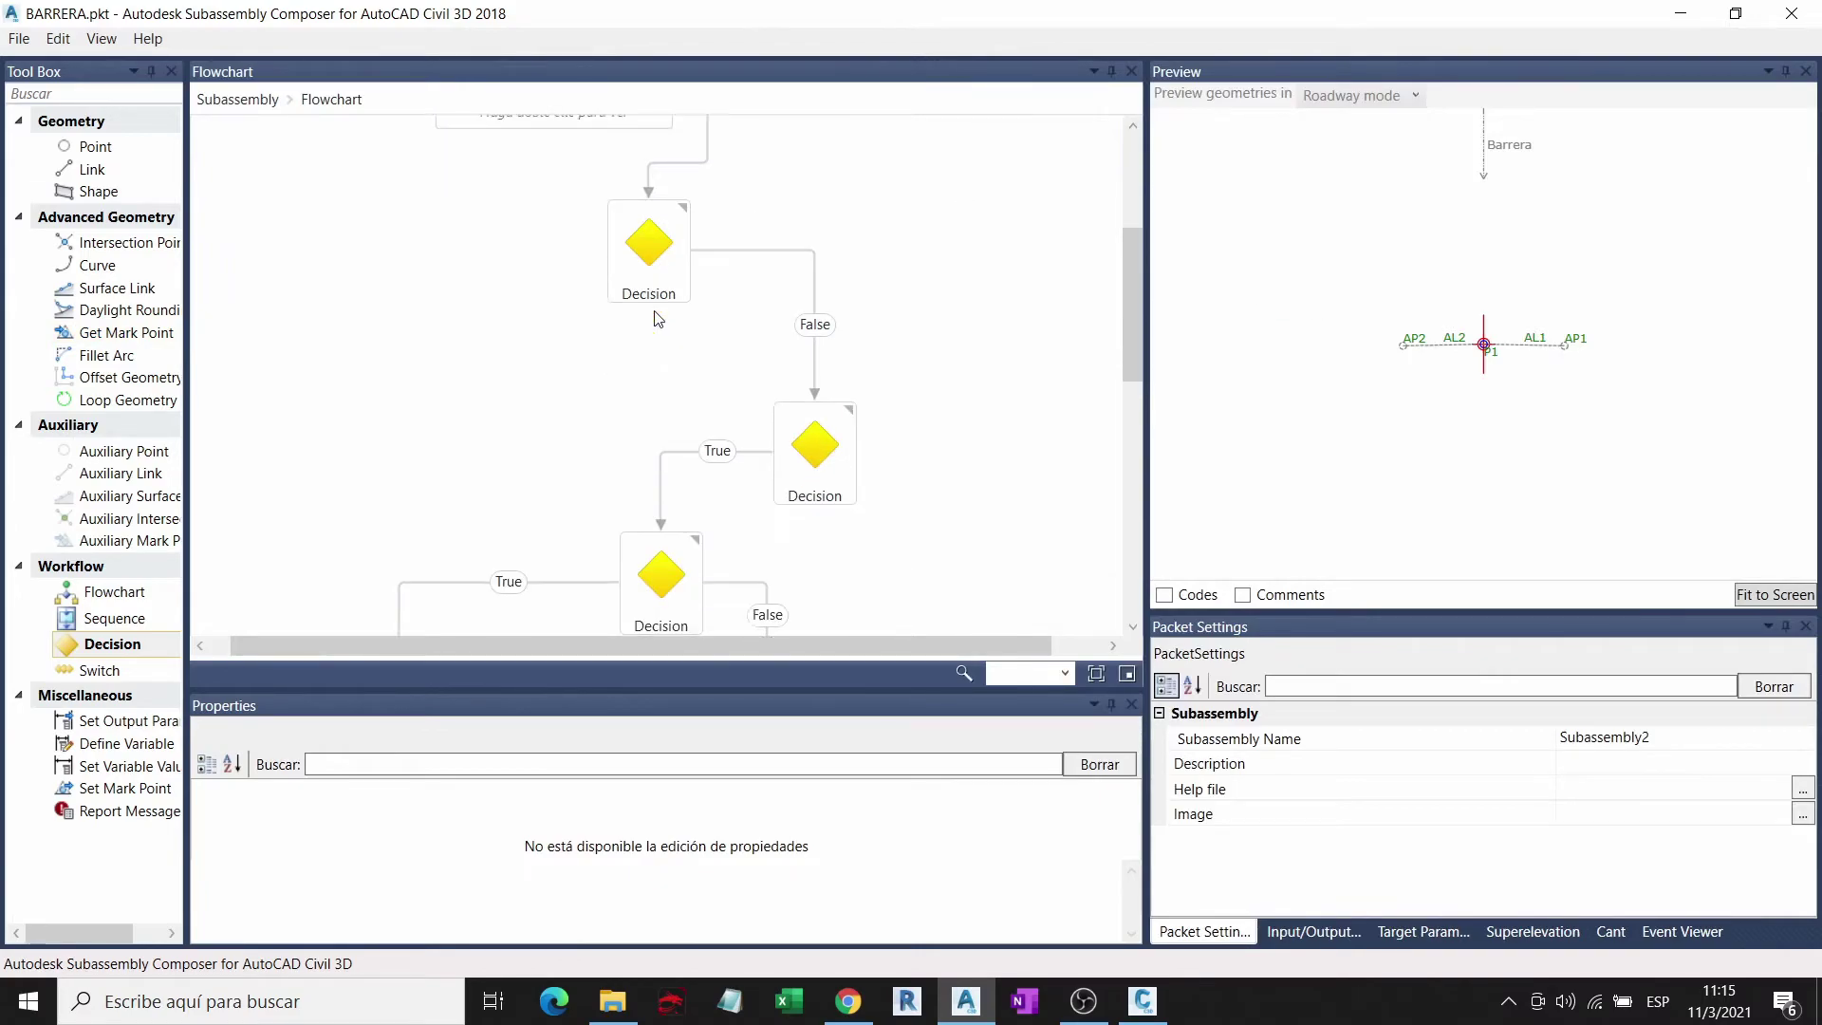
pyautogui.scroll(1, 817, 353)
pyautogui.scroll(1, 641, 325)
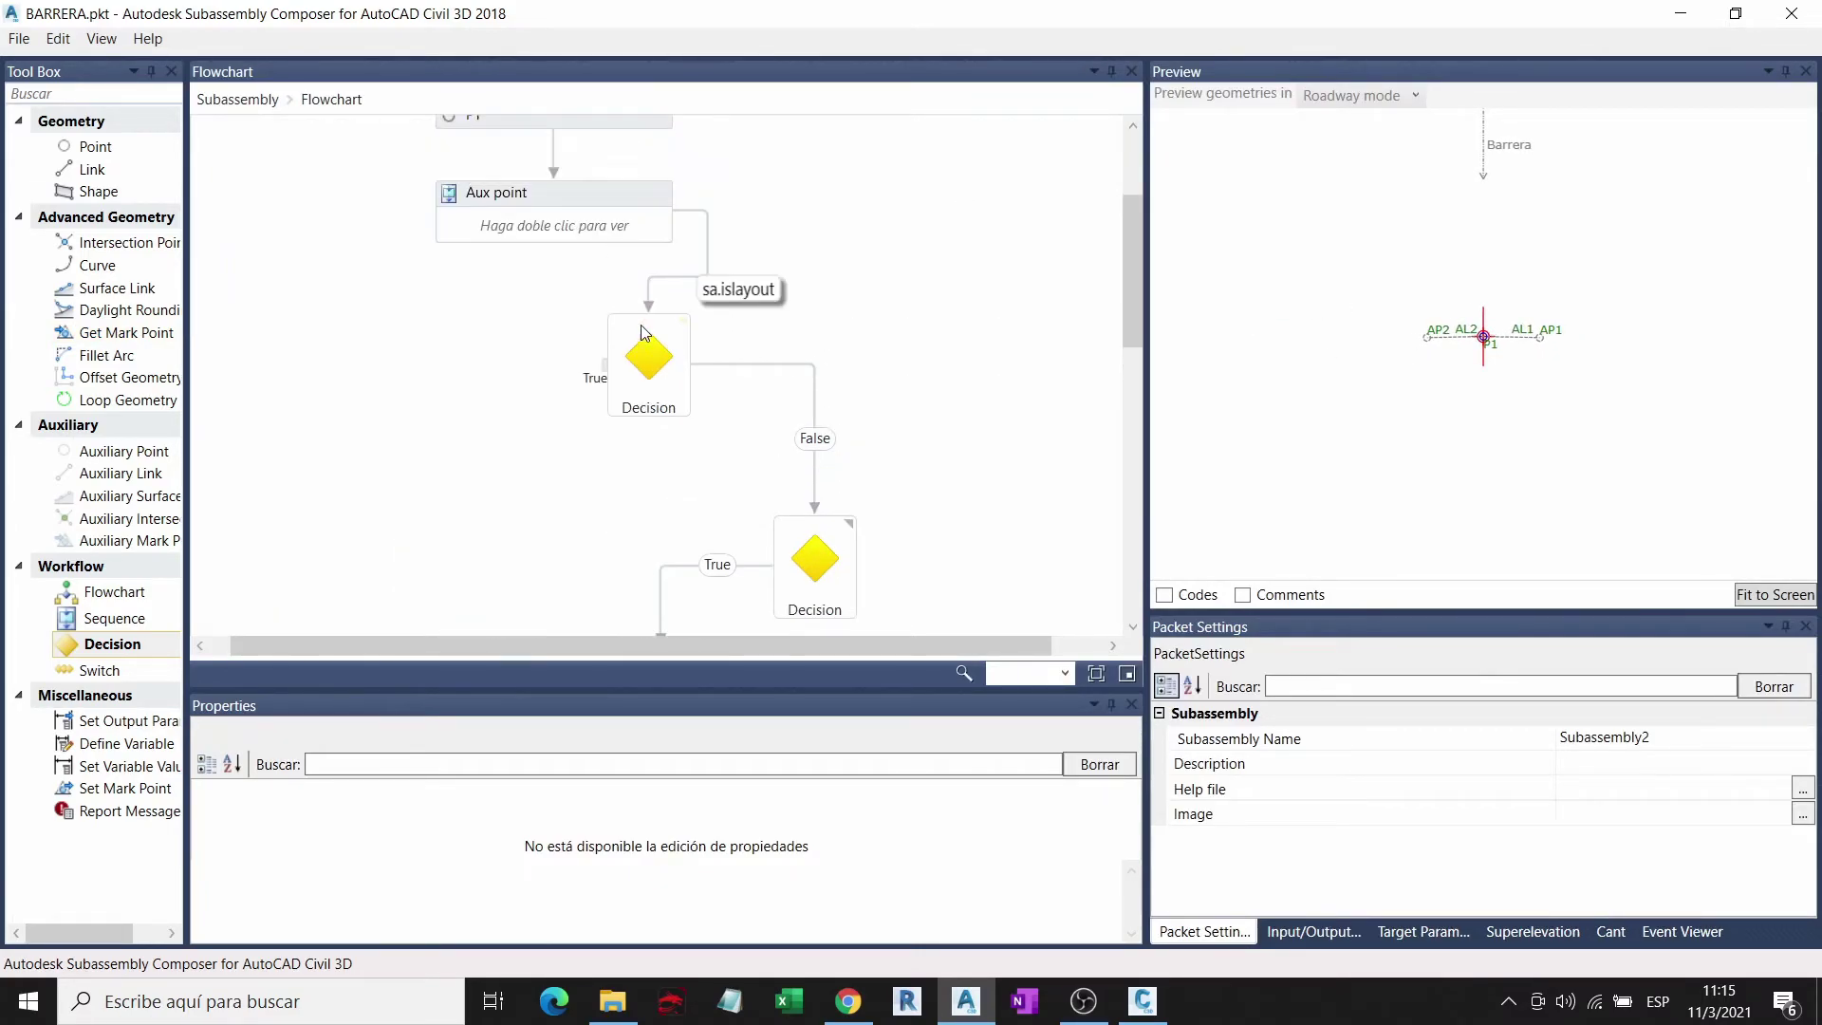
pyautogui.click(1353, 101)
pyautogui.click(1353, 122)
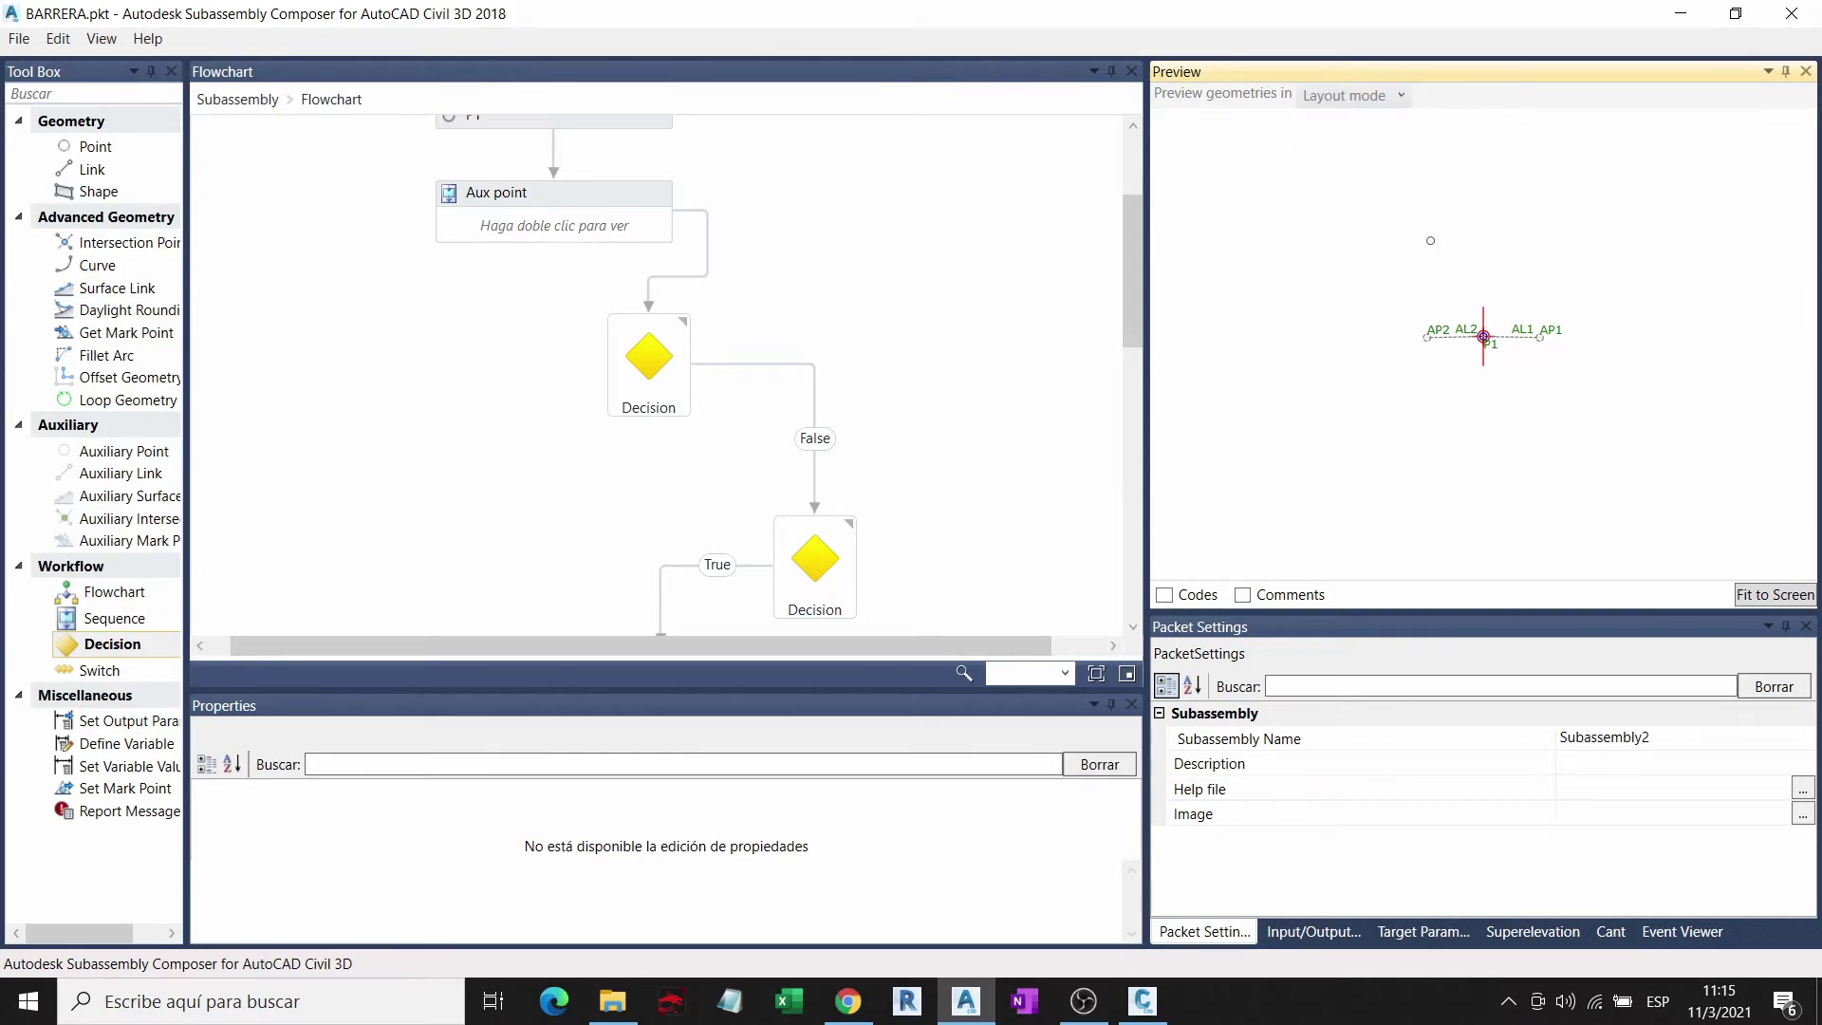
pyautogui.moveTo(640, 342); pyautogui.dragTo(640, 323)
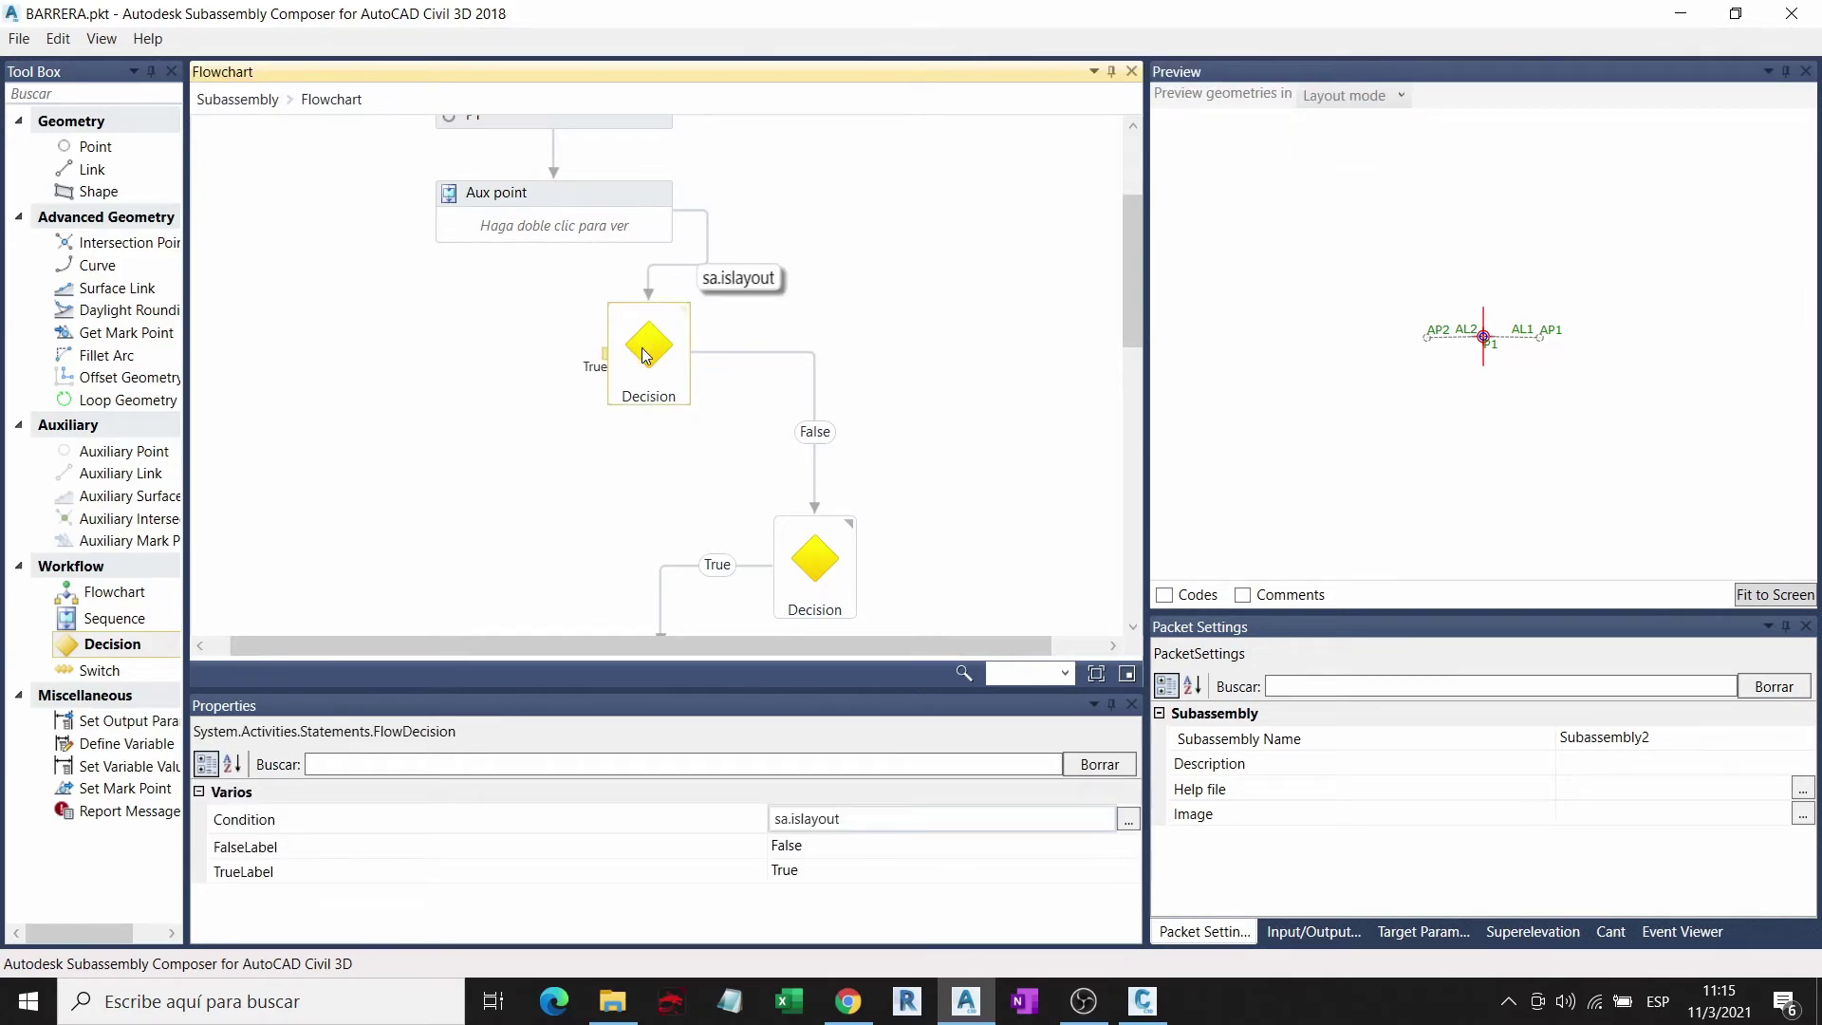
pyautogui.scroll(-3, 757, 344)
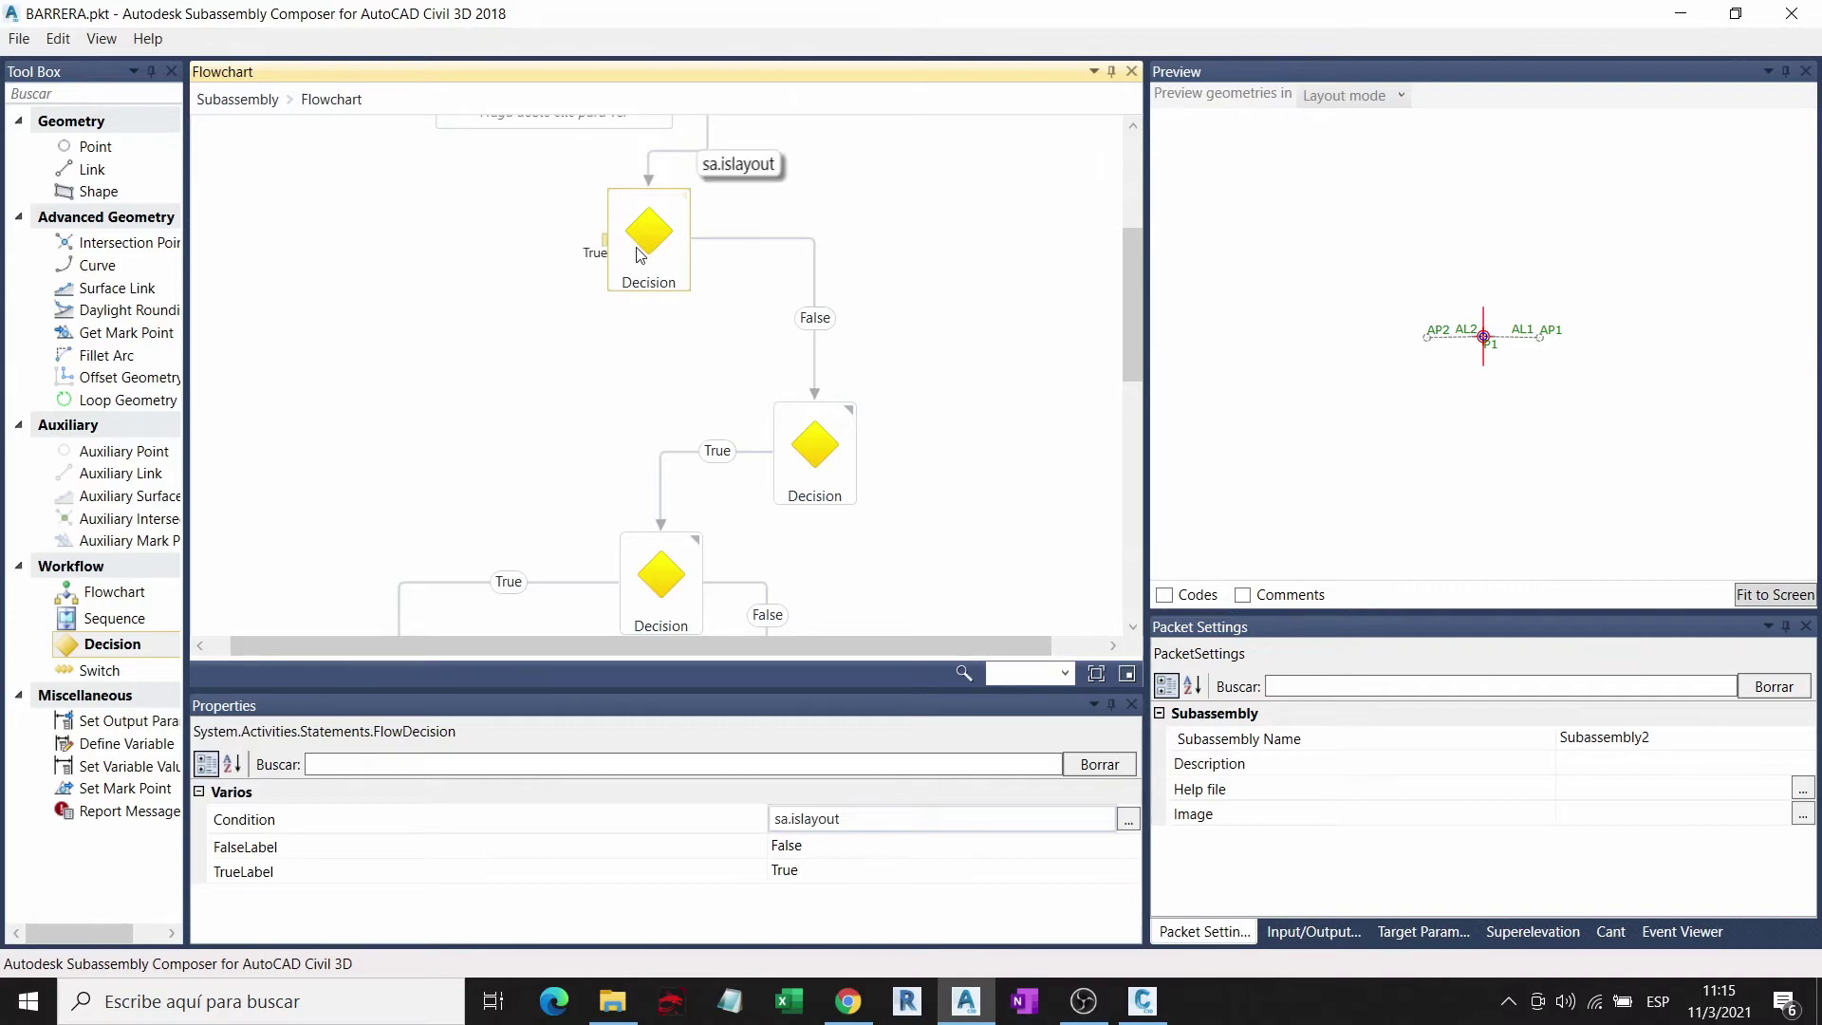
# Step: Connect sa.islayout's True branch to the Al1.slope>0 decision, moving barrera.isvalid up and right
pyautogui.moveTo(608, 239)
pyautogui.mouseDown()
pyautogui.moveTo(669, 581)
pyautogui.moveTo(669, 552)
pyautogui.mouseUp()
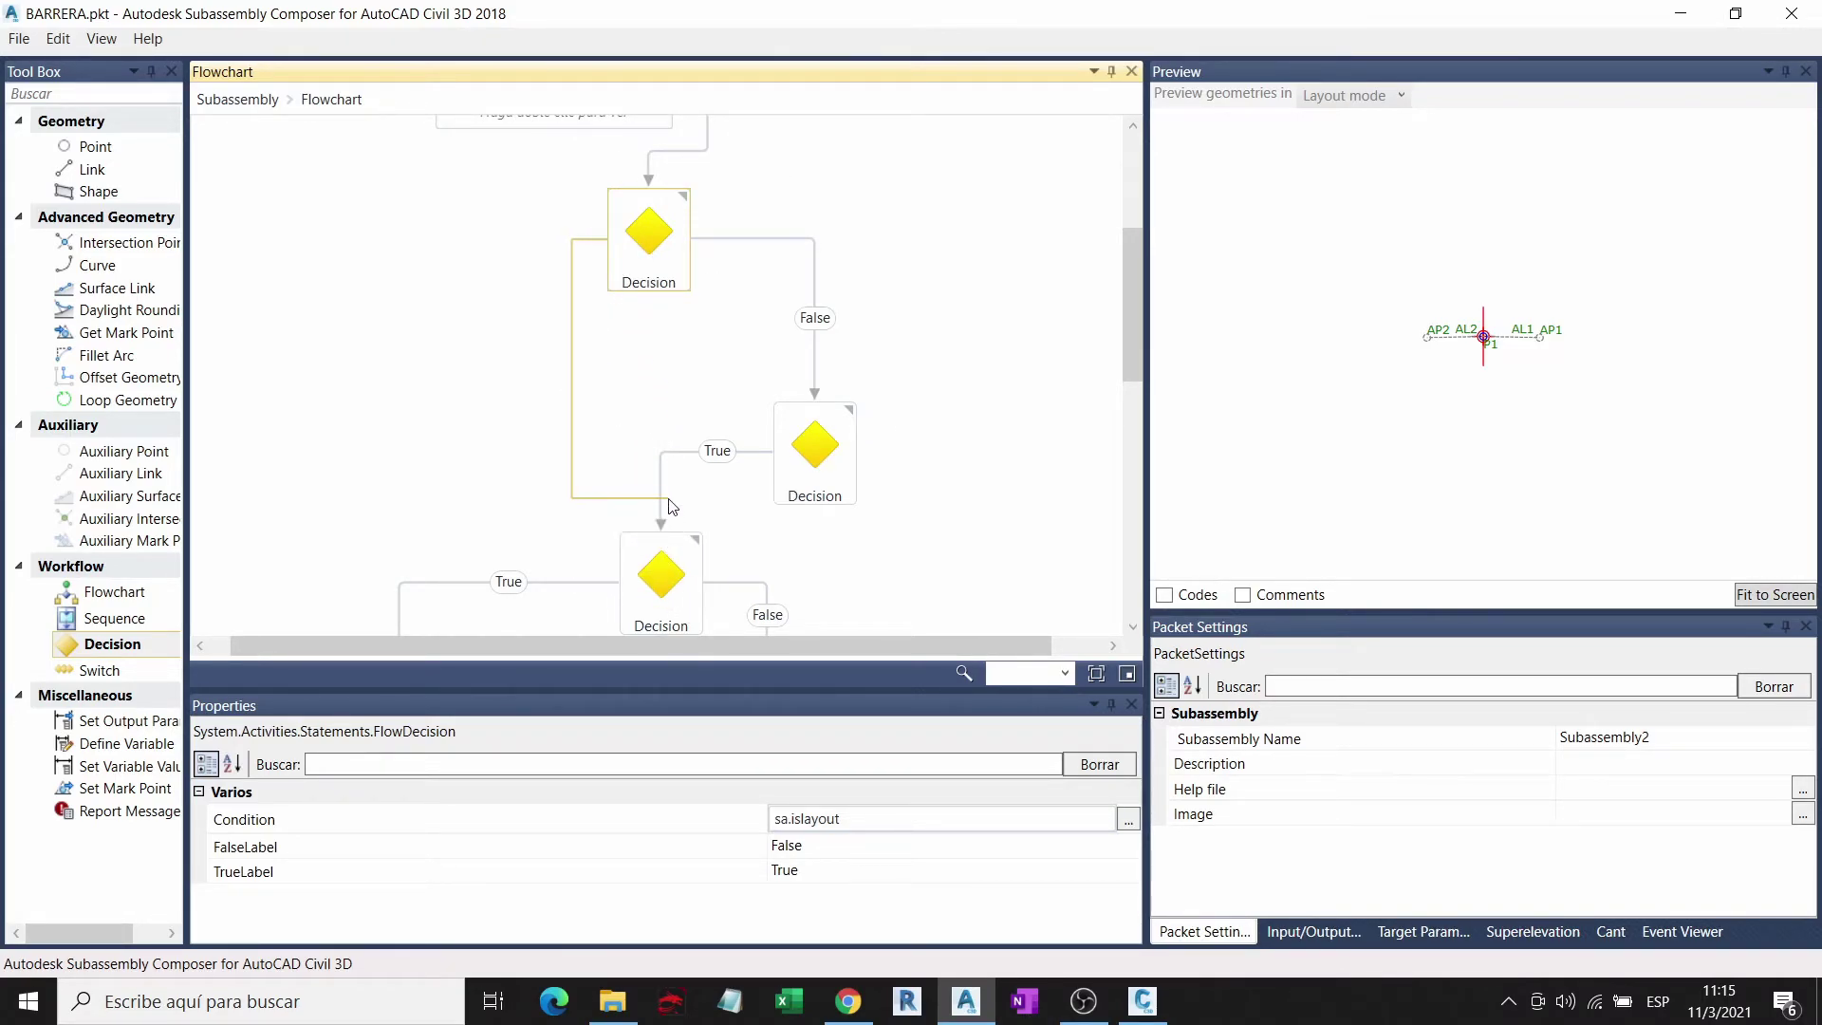
pyautogui.moveTo(665, 546); pyautogui.dragTo(662, 534)
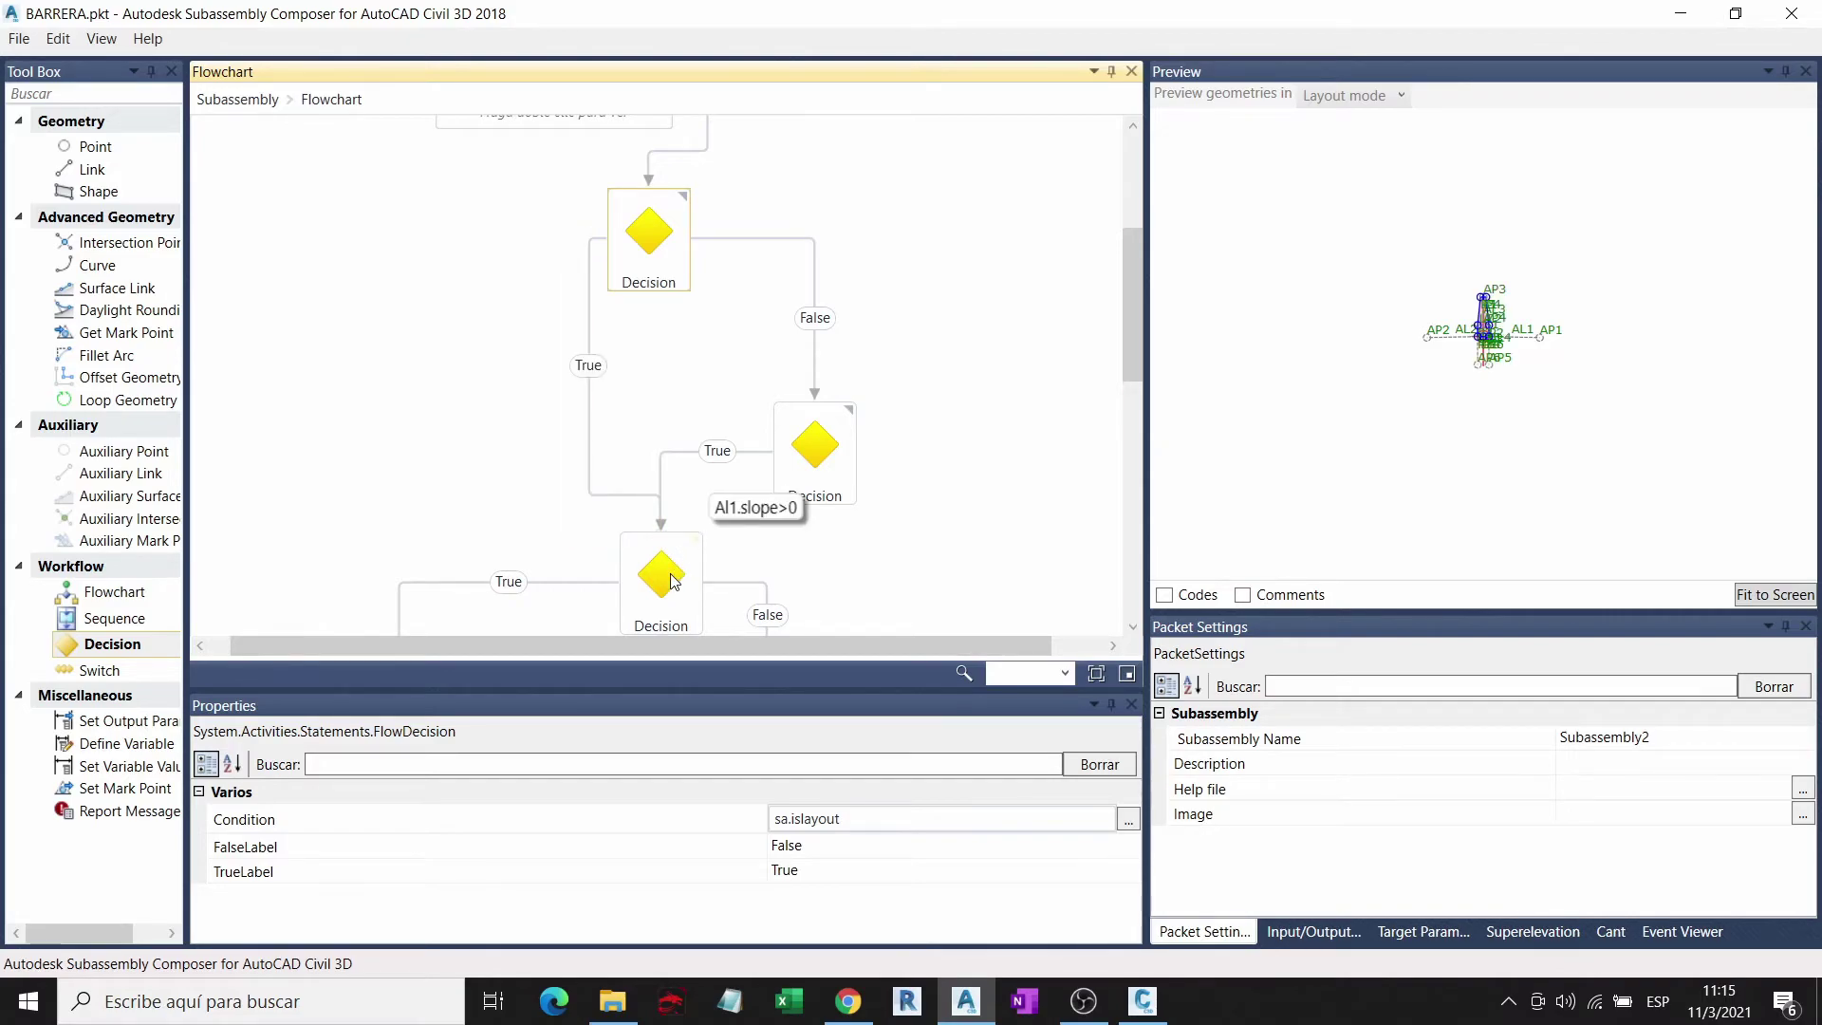
pyautogui.click(839, 453)
pyautogui.moveTo(831, 441)
pyautogui.mouseDown()
pyautogui.moveTo(925, 368)
pyautogui.moveTo(937, 389)
pyautogui.mouseUp()
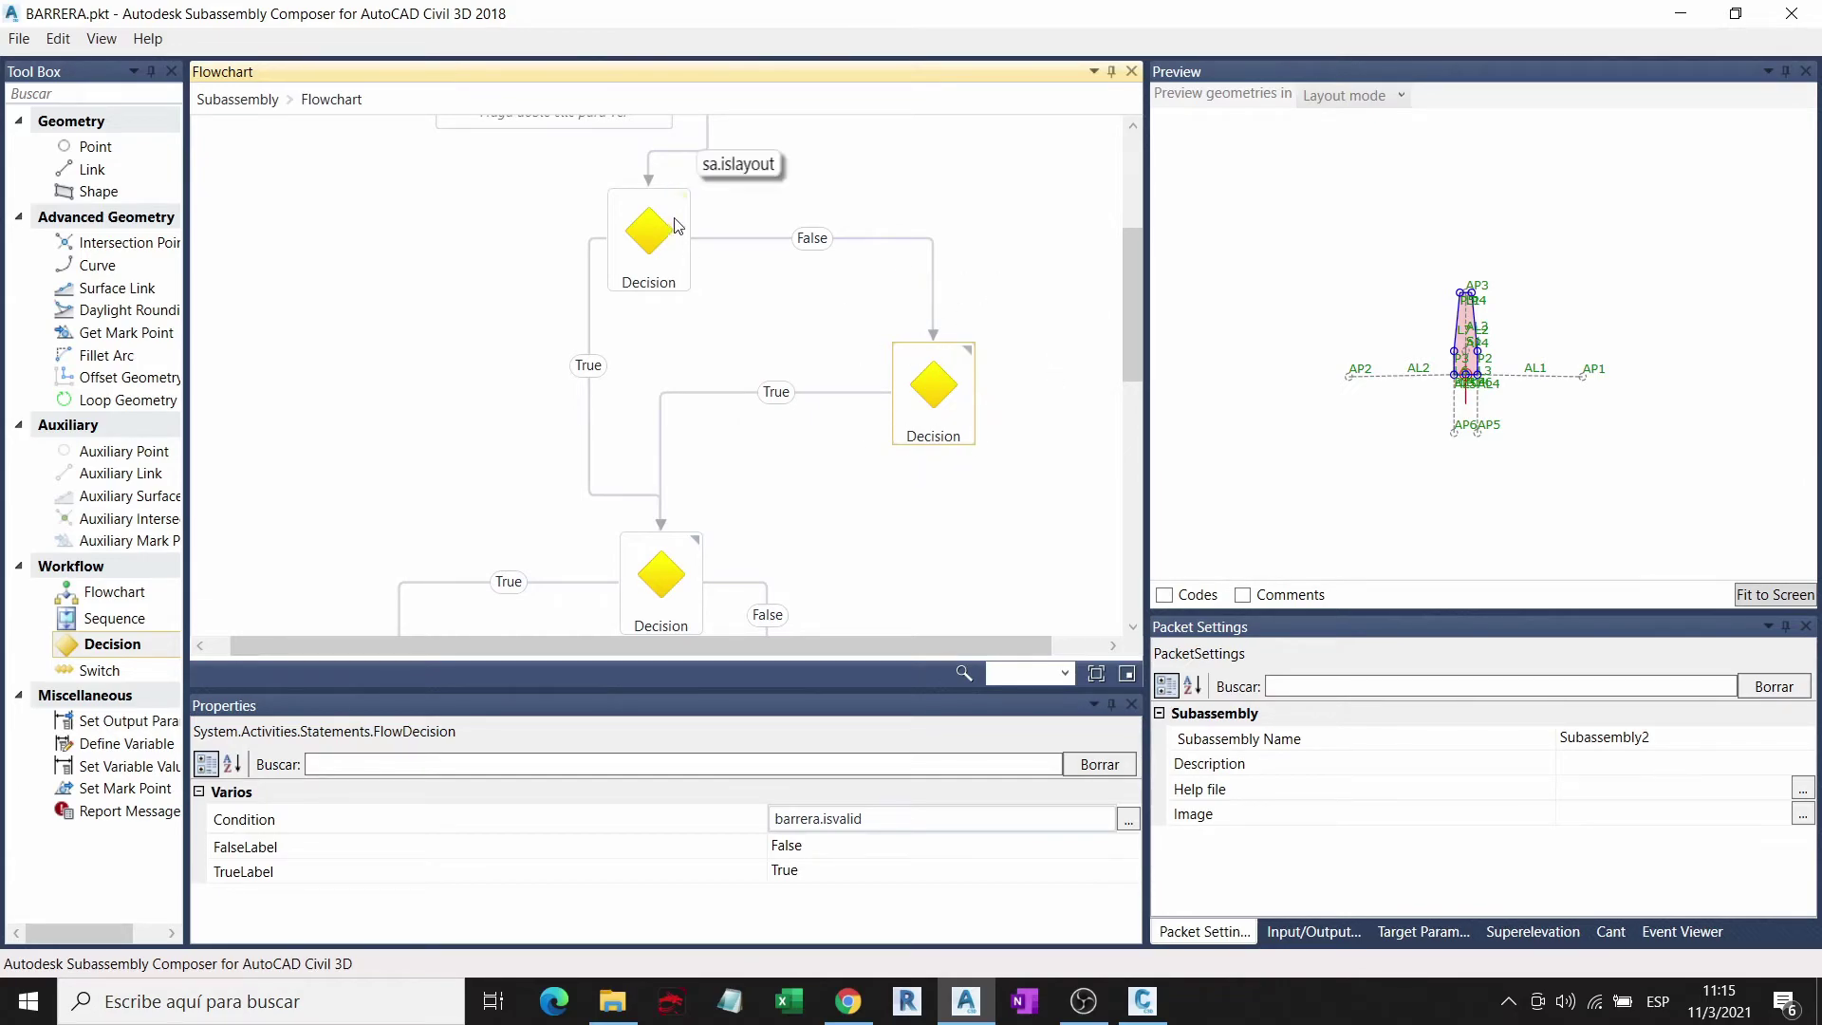
pyautogui.click(671, 577)
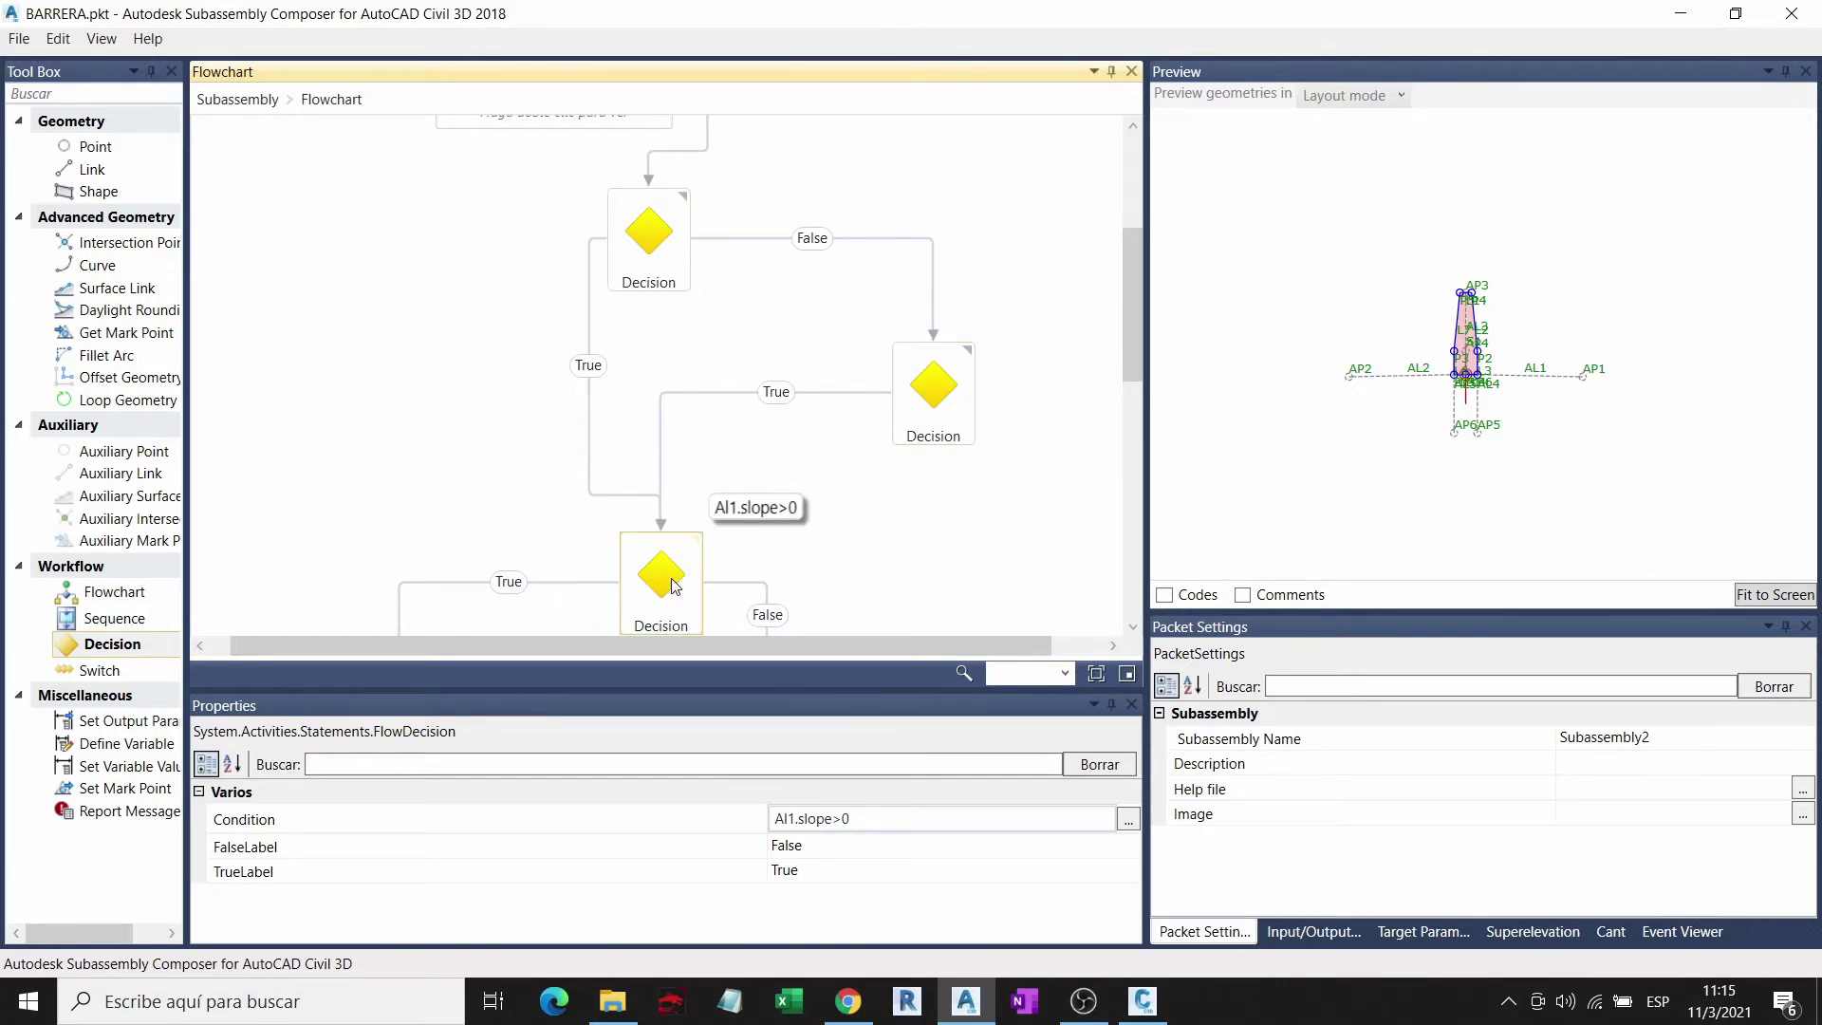
# Step: Return the preview to Roadway mode, where the barrier is omitted
pyautogui.scroll(1, 1512, 356)
pyautogui.scroll(1, 1513, 356)
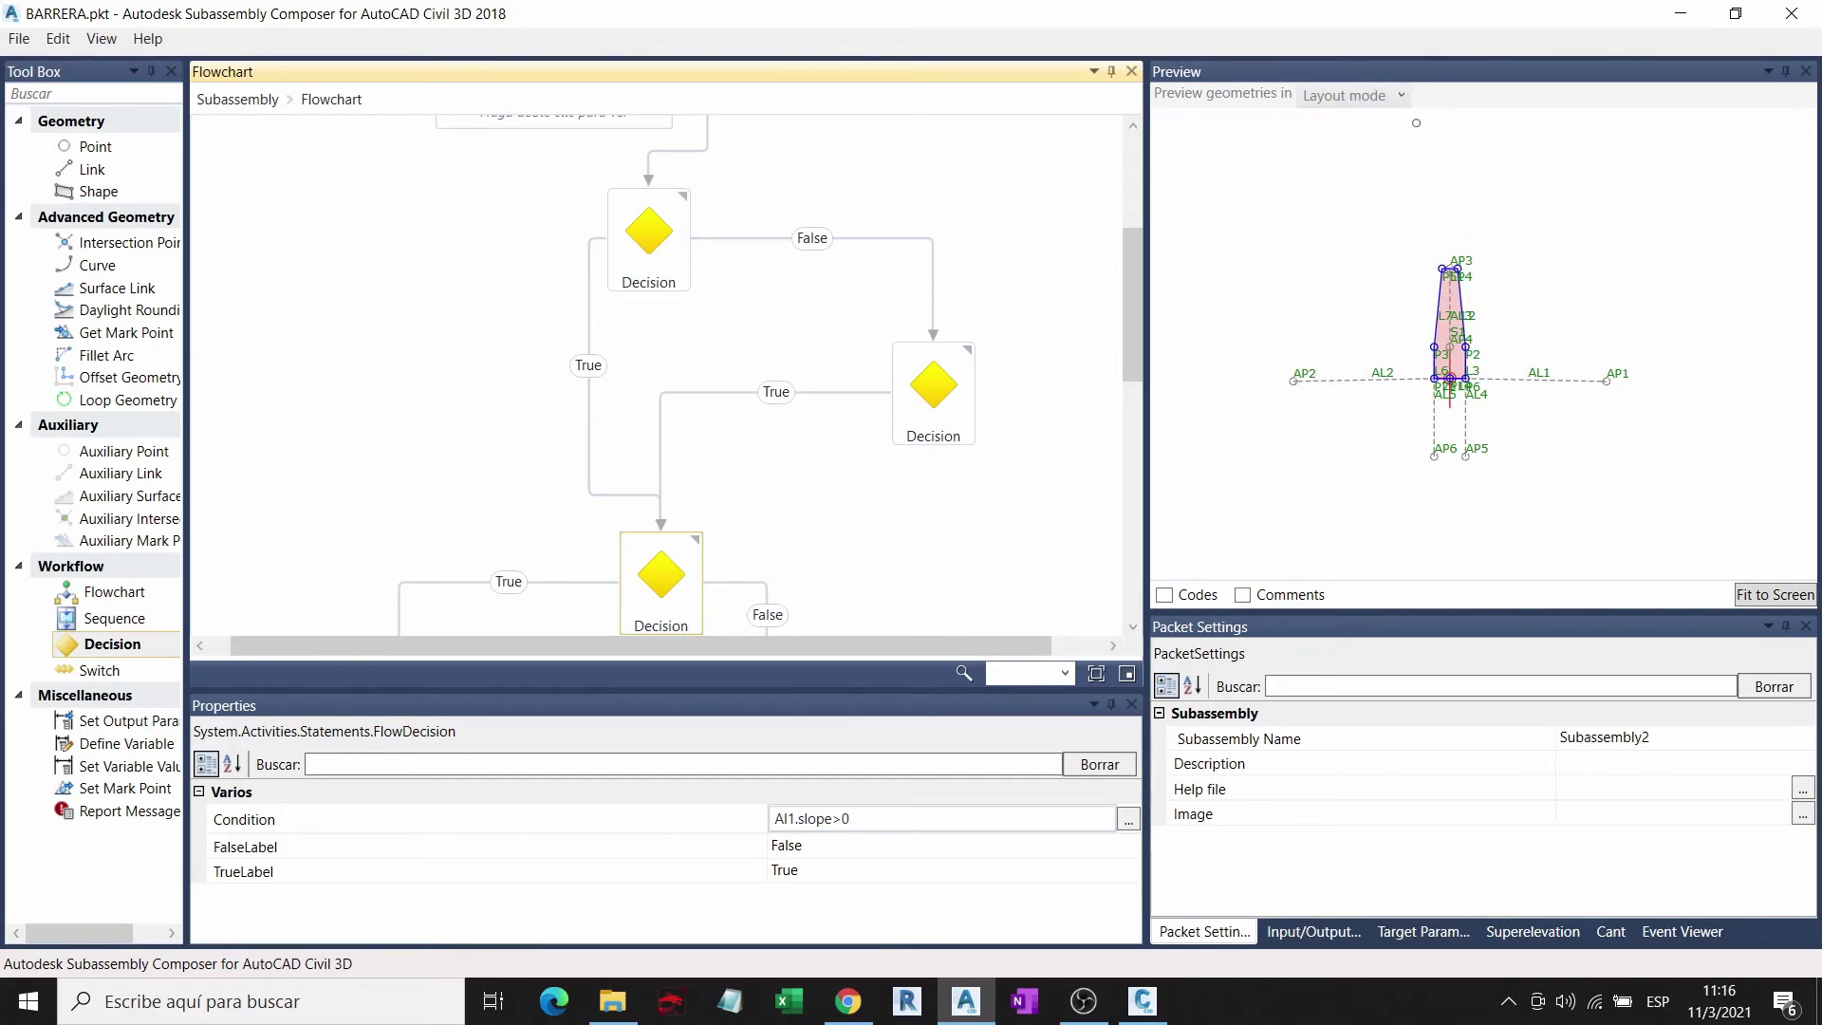
pyautogui.click(1381, 95)
pyautogui.click(1359, 147)
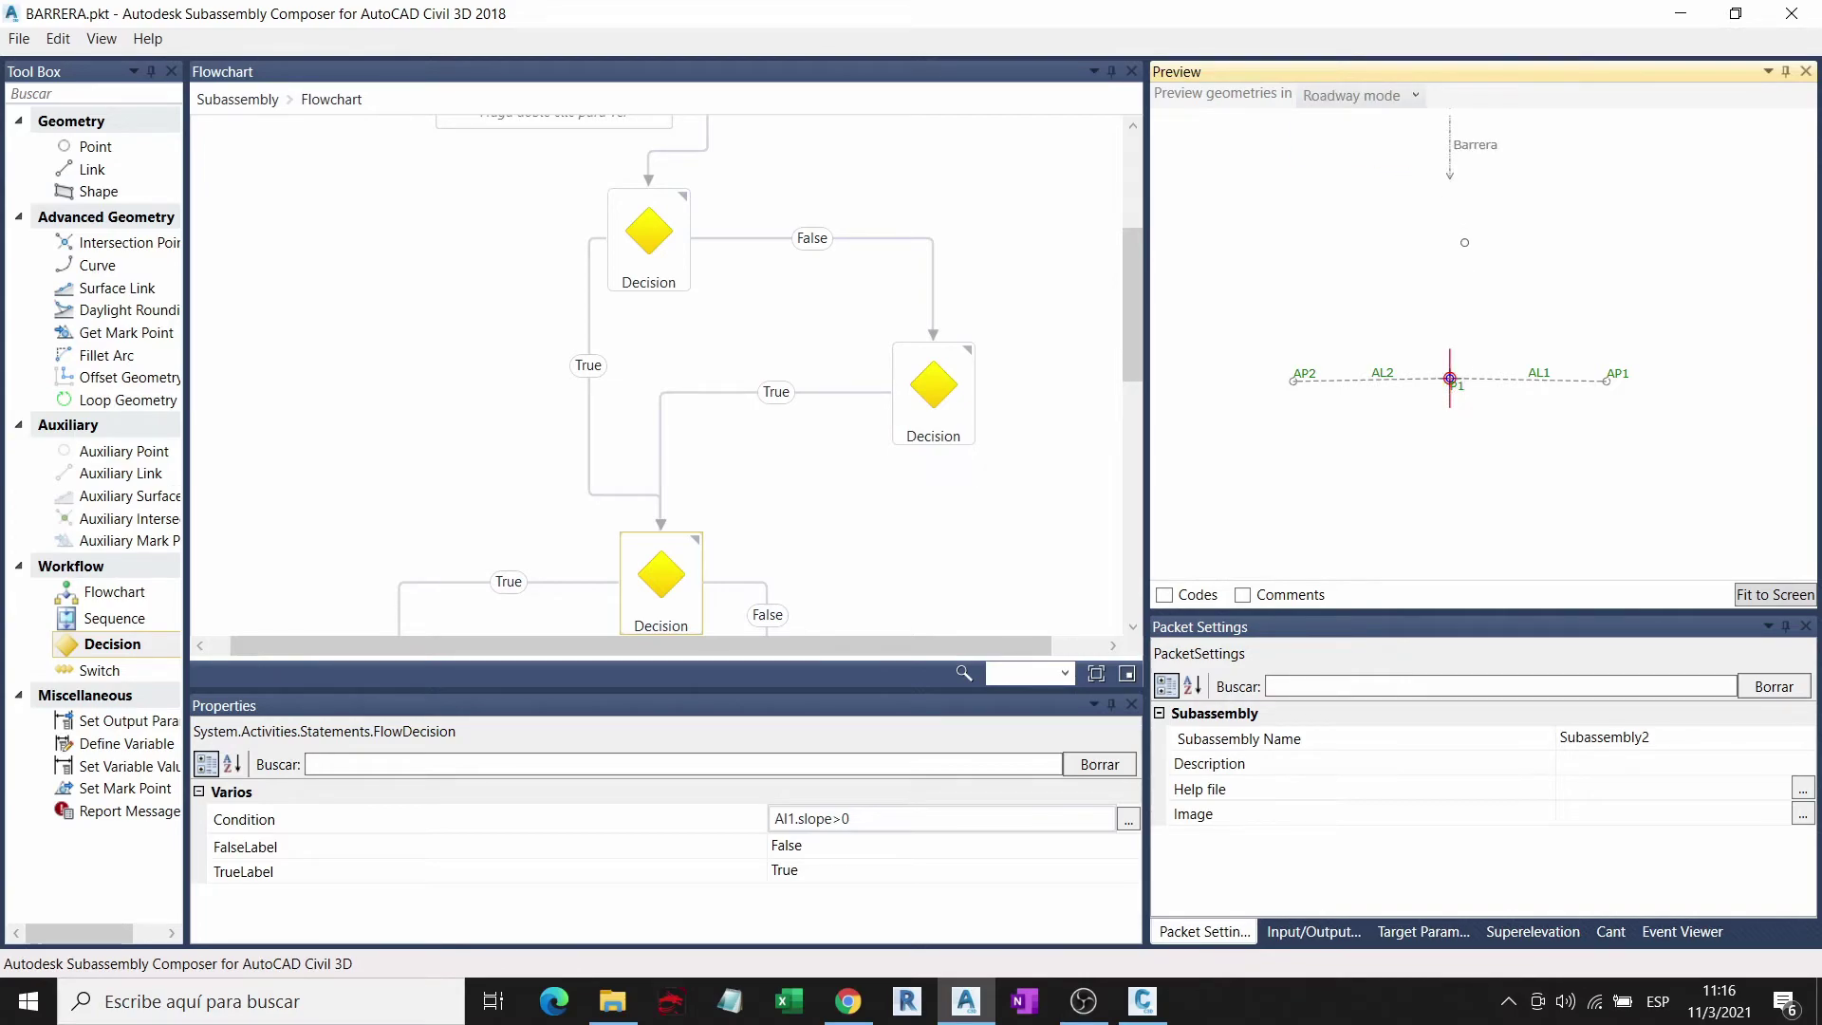
pyautogui.scroll(-1, 1381, 334)
pyautogui.scroll(-1, 1381, 334)
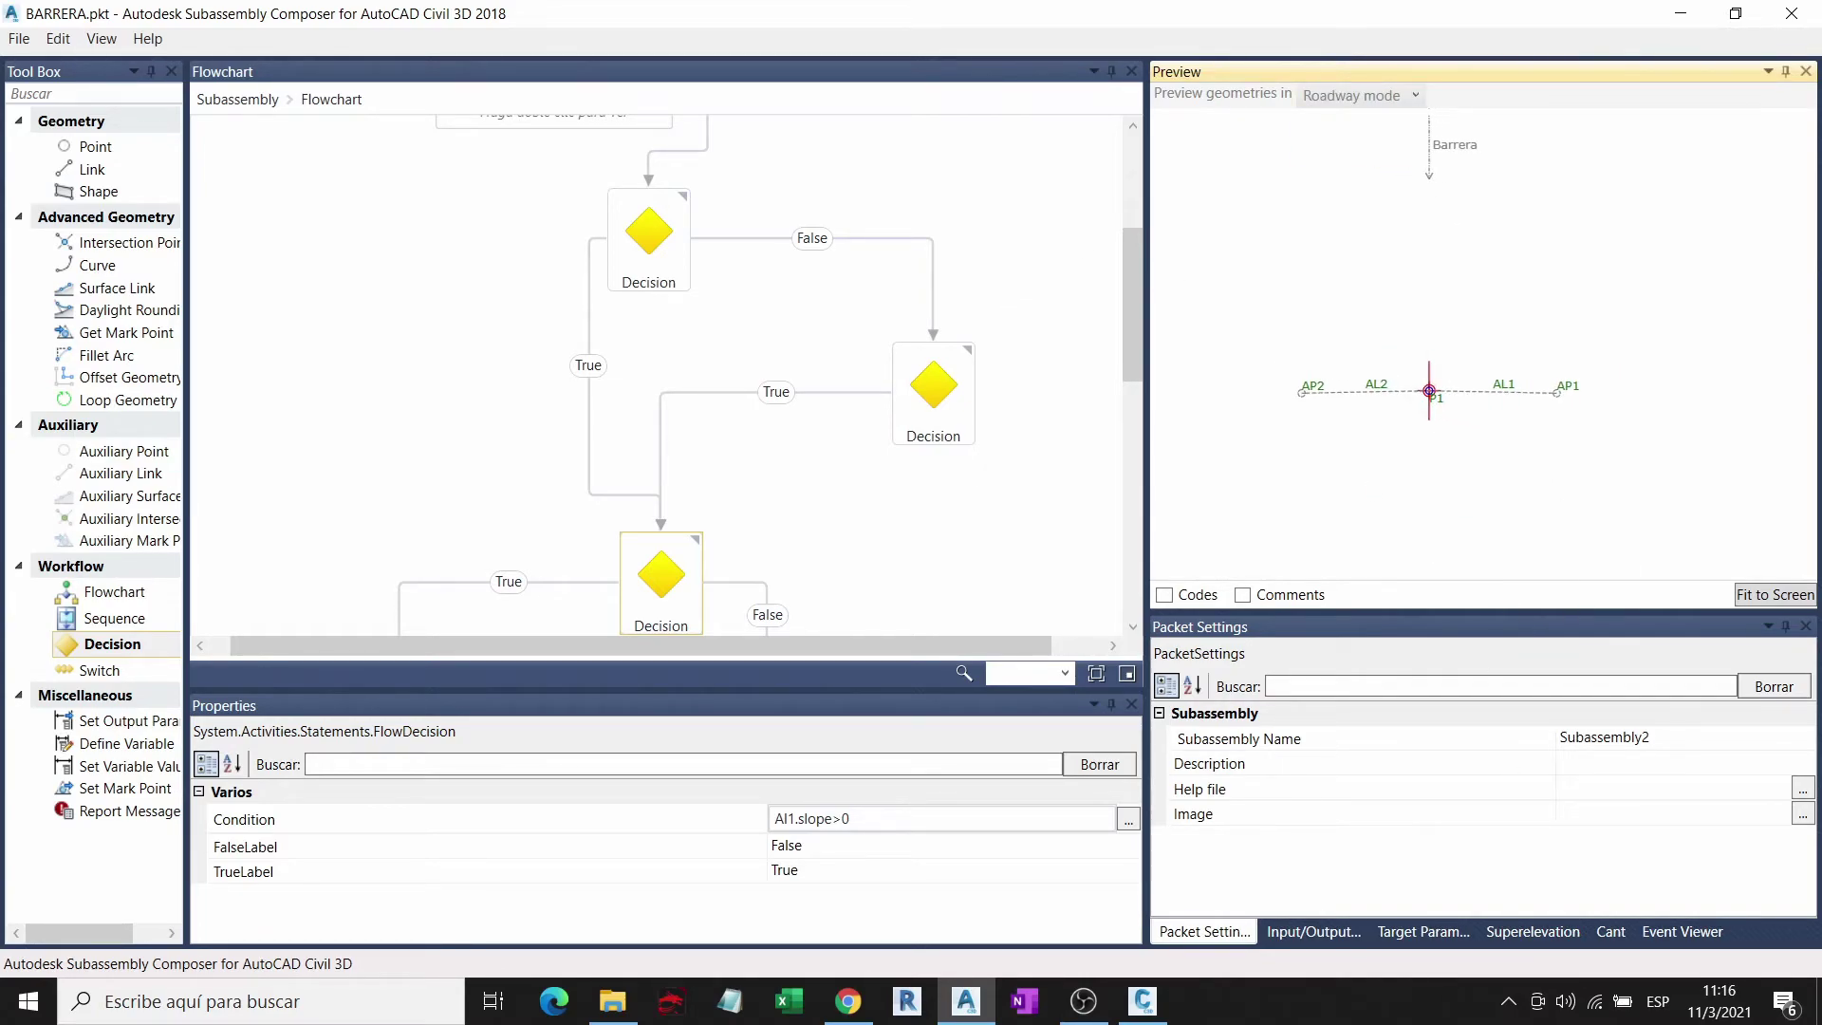
# Step: Enable the Barrera target in the preview and save the packet
pyautogui.click(1425, 934)
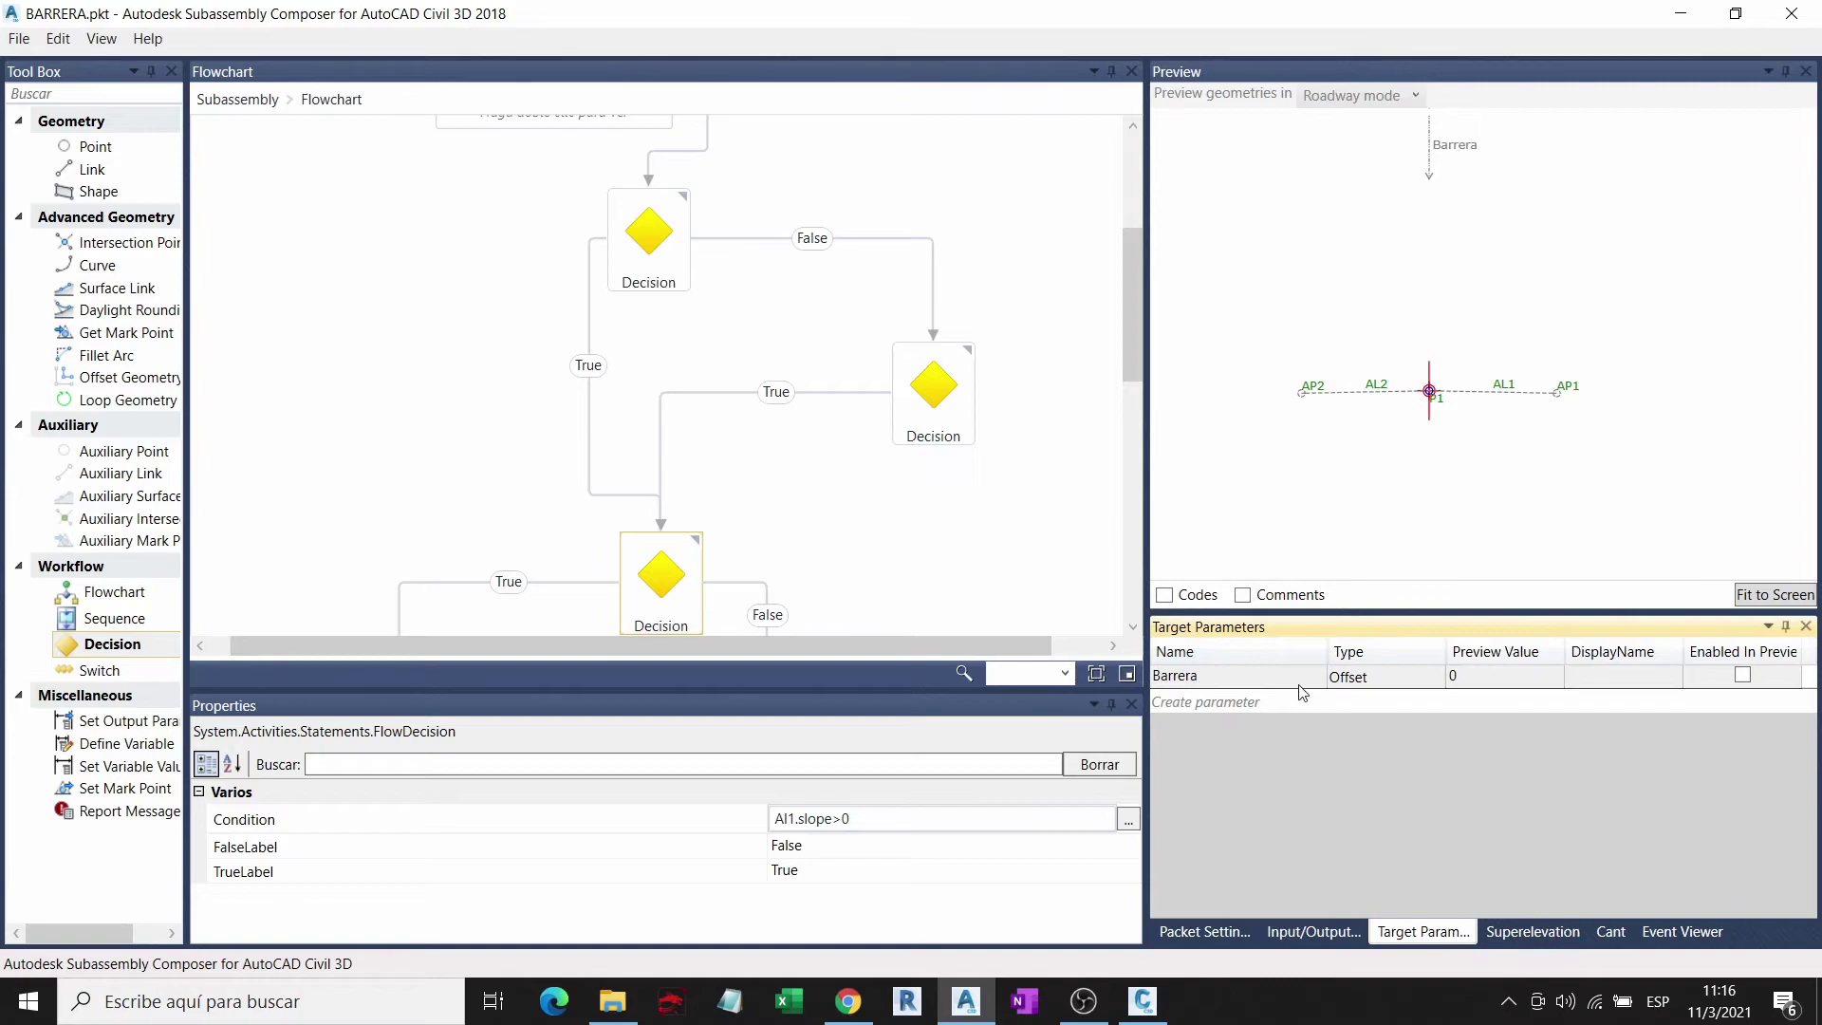
pyautogui.click(1742, 676)
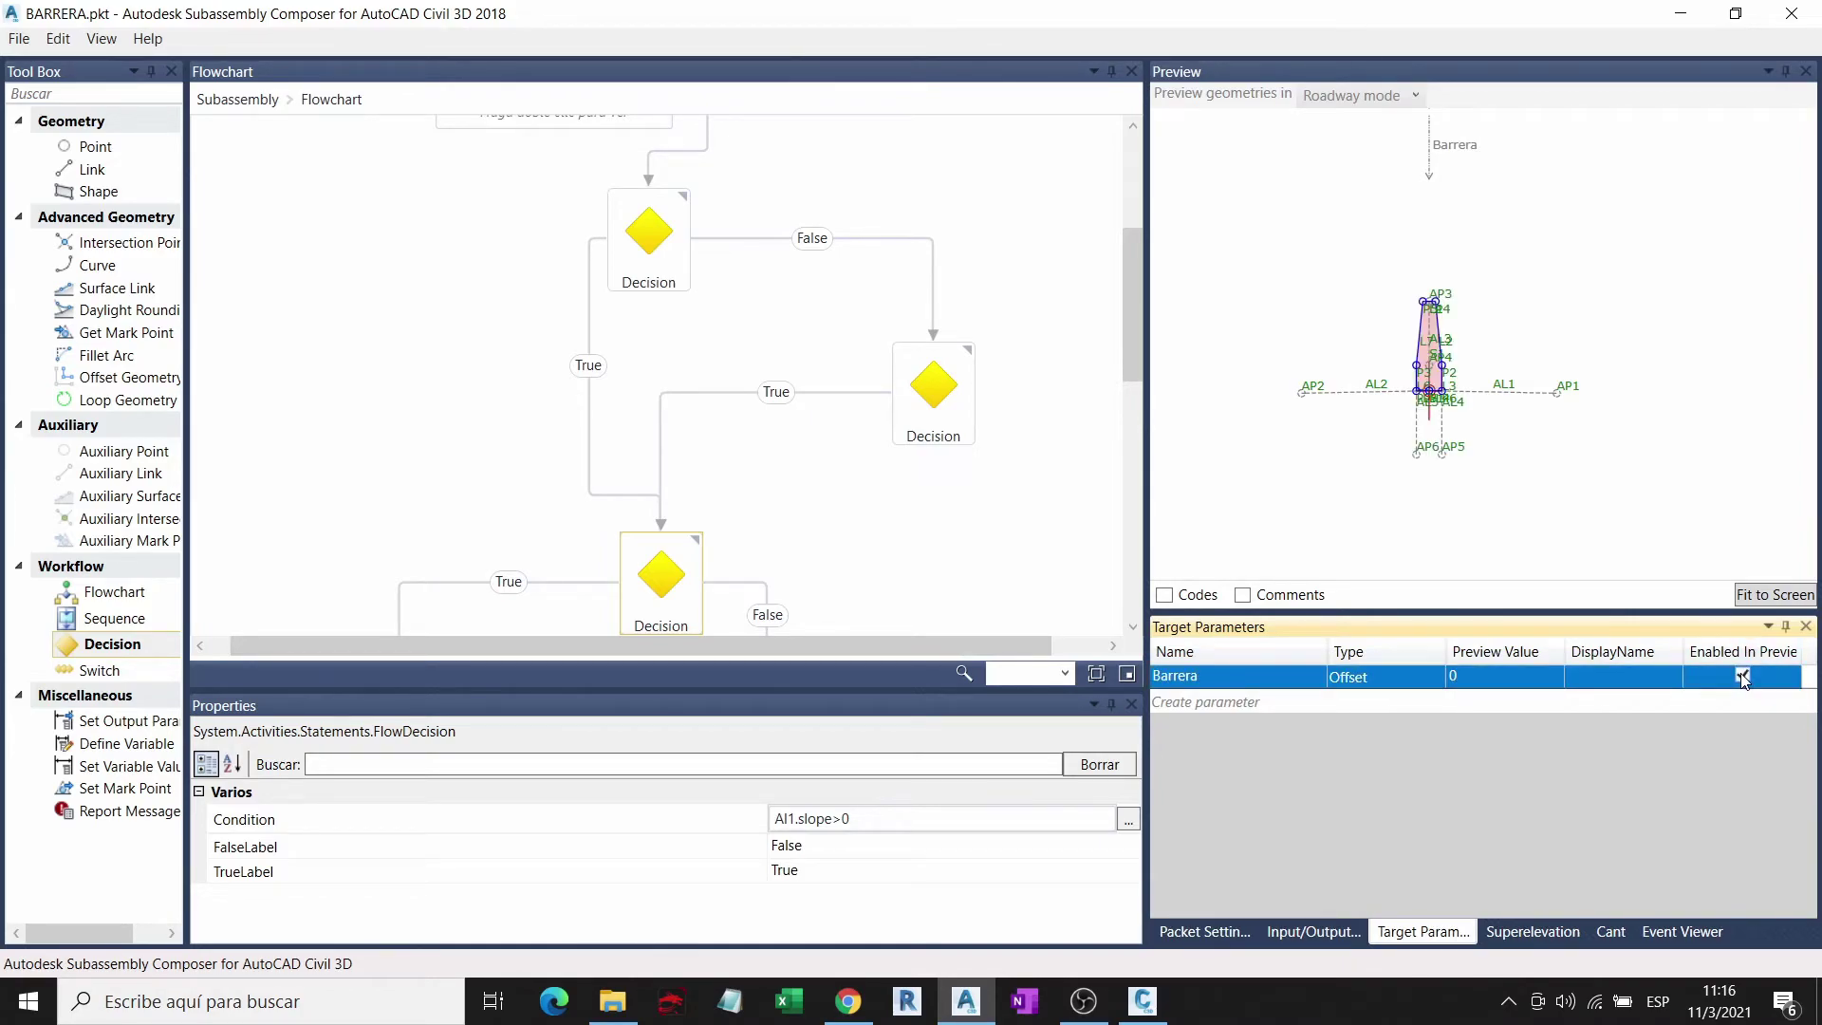
pyautogui.scroll(-1, 805, 398)
pyautogui.scroll(5, 816, 403)
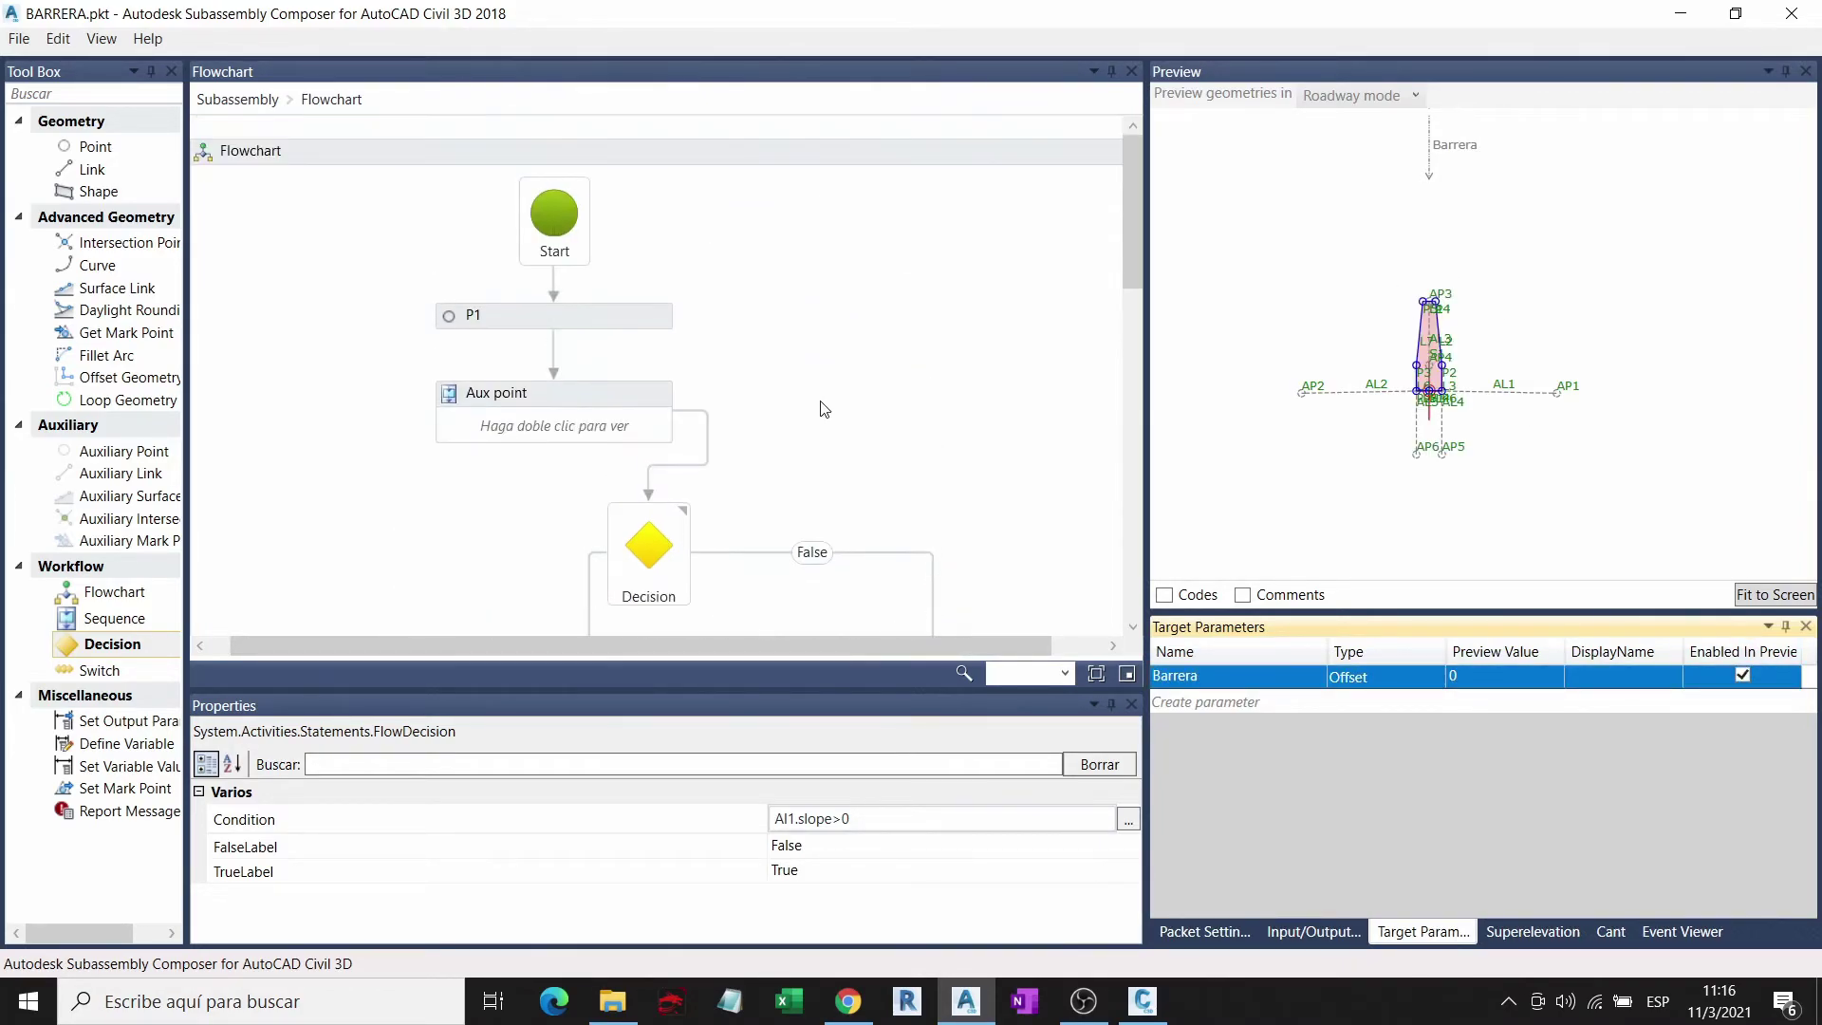
pyautogui.scroll(-3, 549, 338)
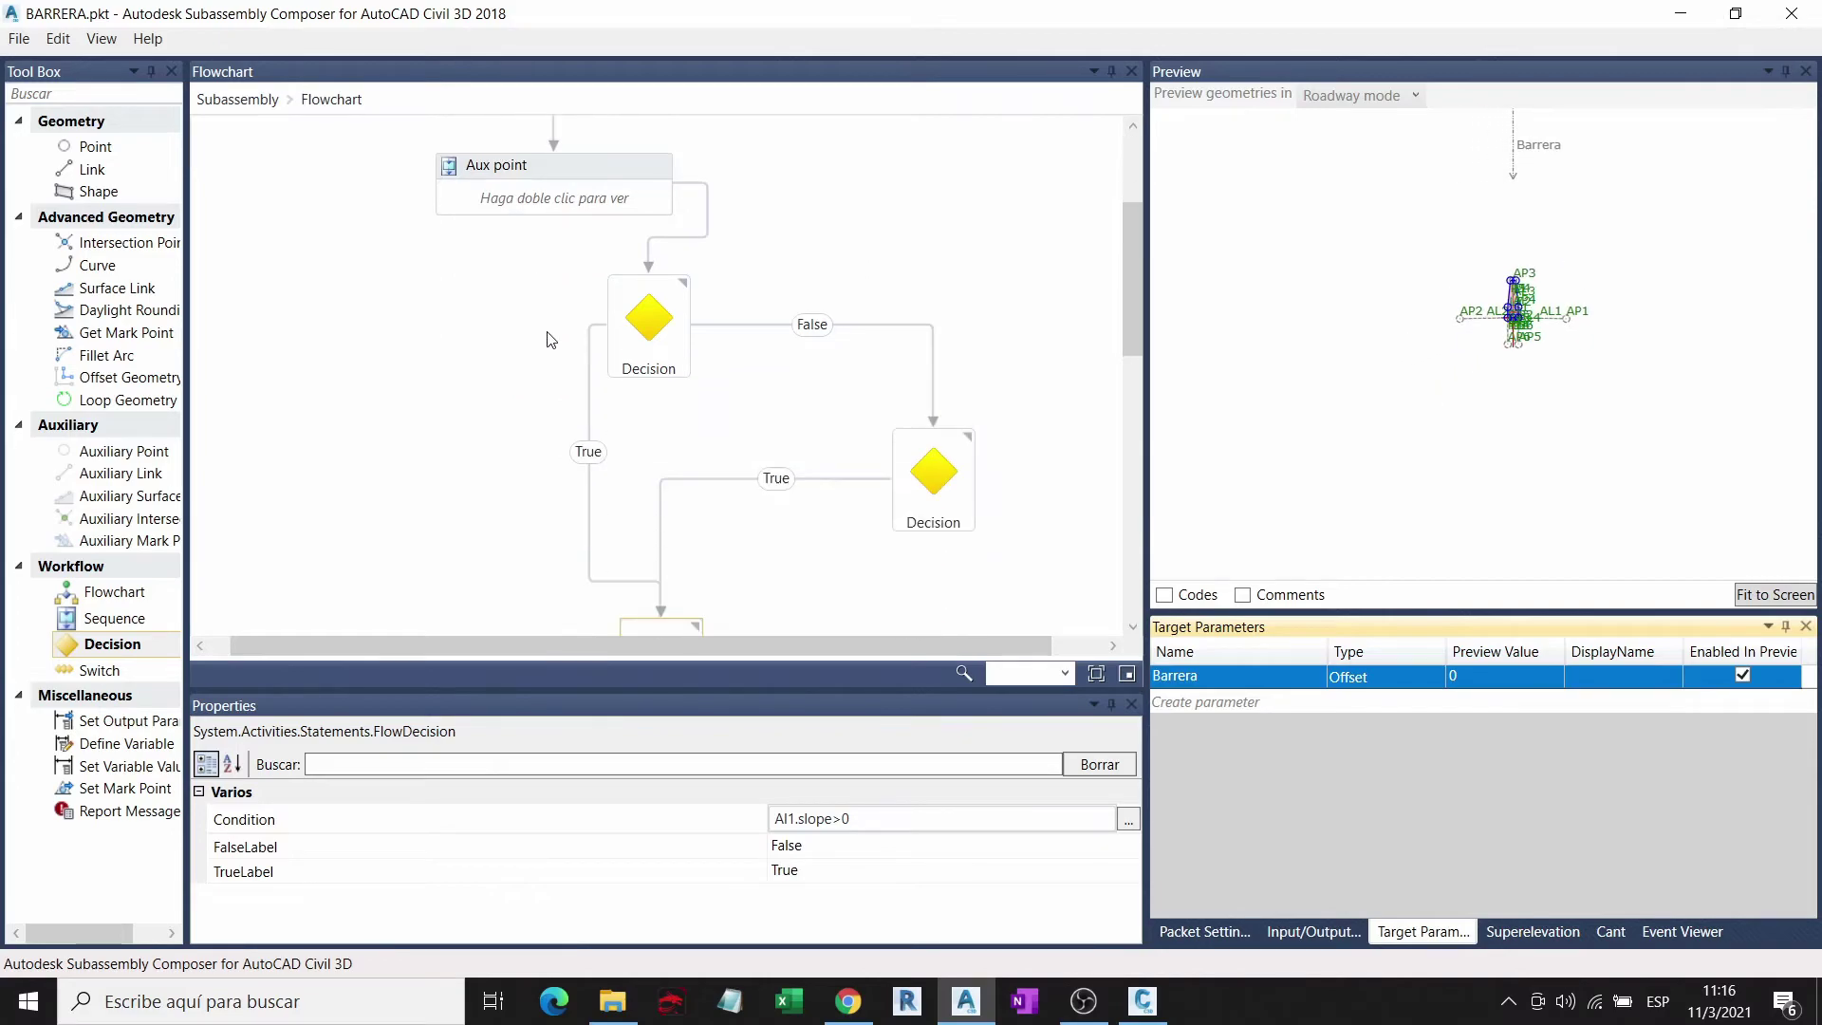
pyautogui.scroll(-4, 651, 367)
pyautogui.scroll(-3, 664, 408)
pyautogui.scroll(6, 699, 488)
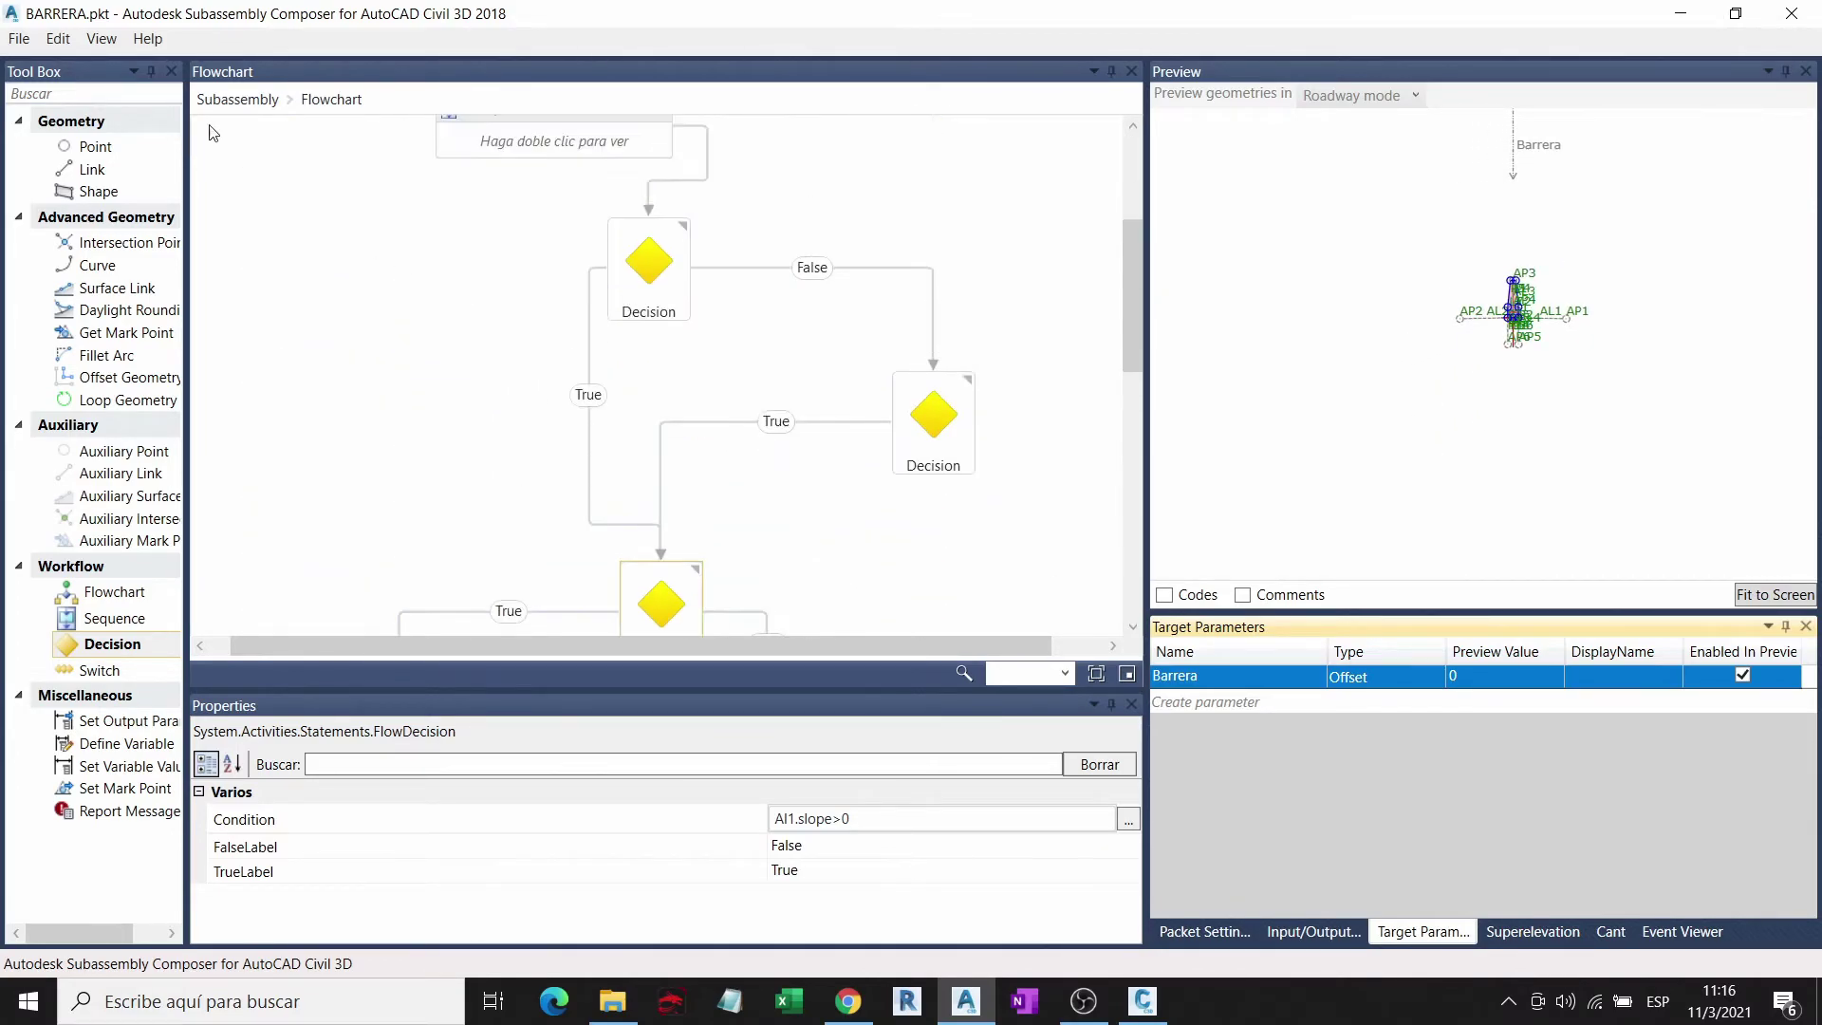
pyautogui.click(23, 44)
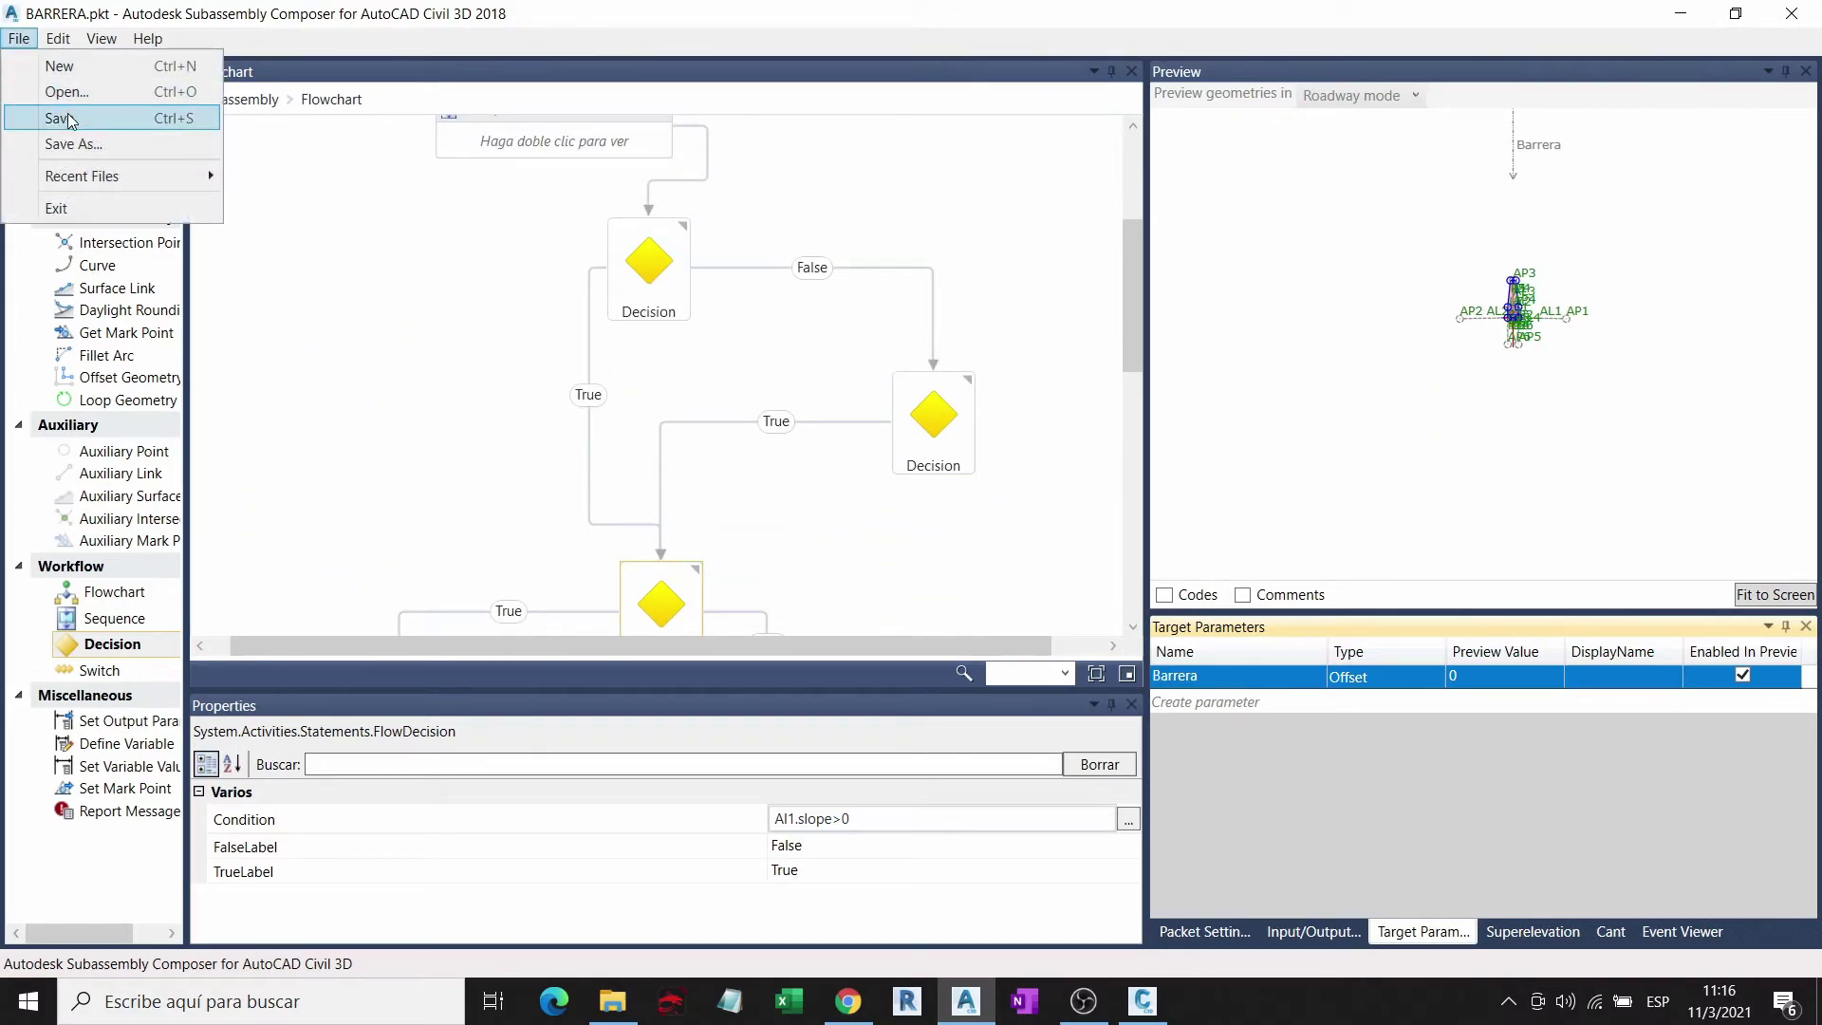
pyautogui.click(69, 120)
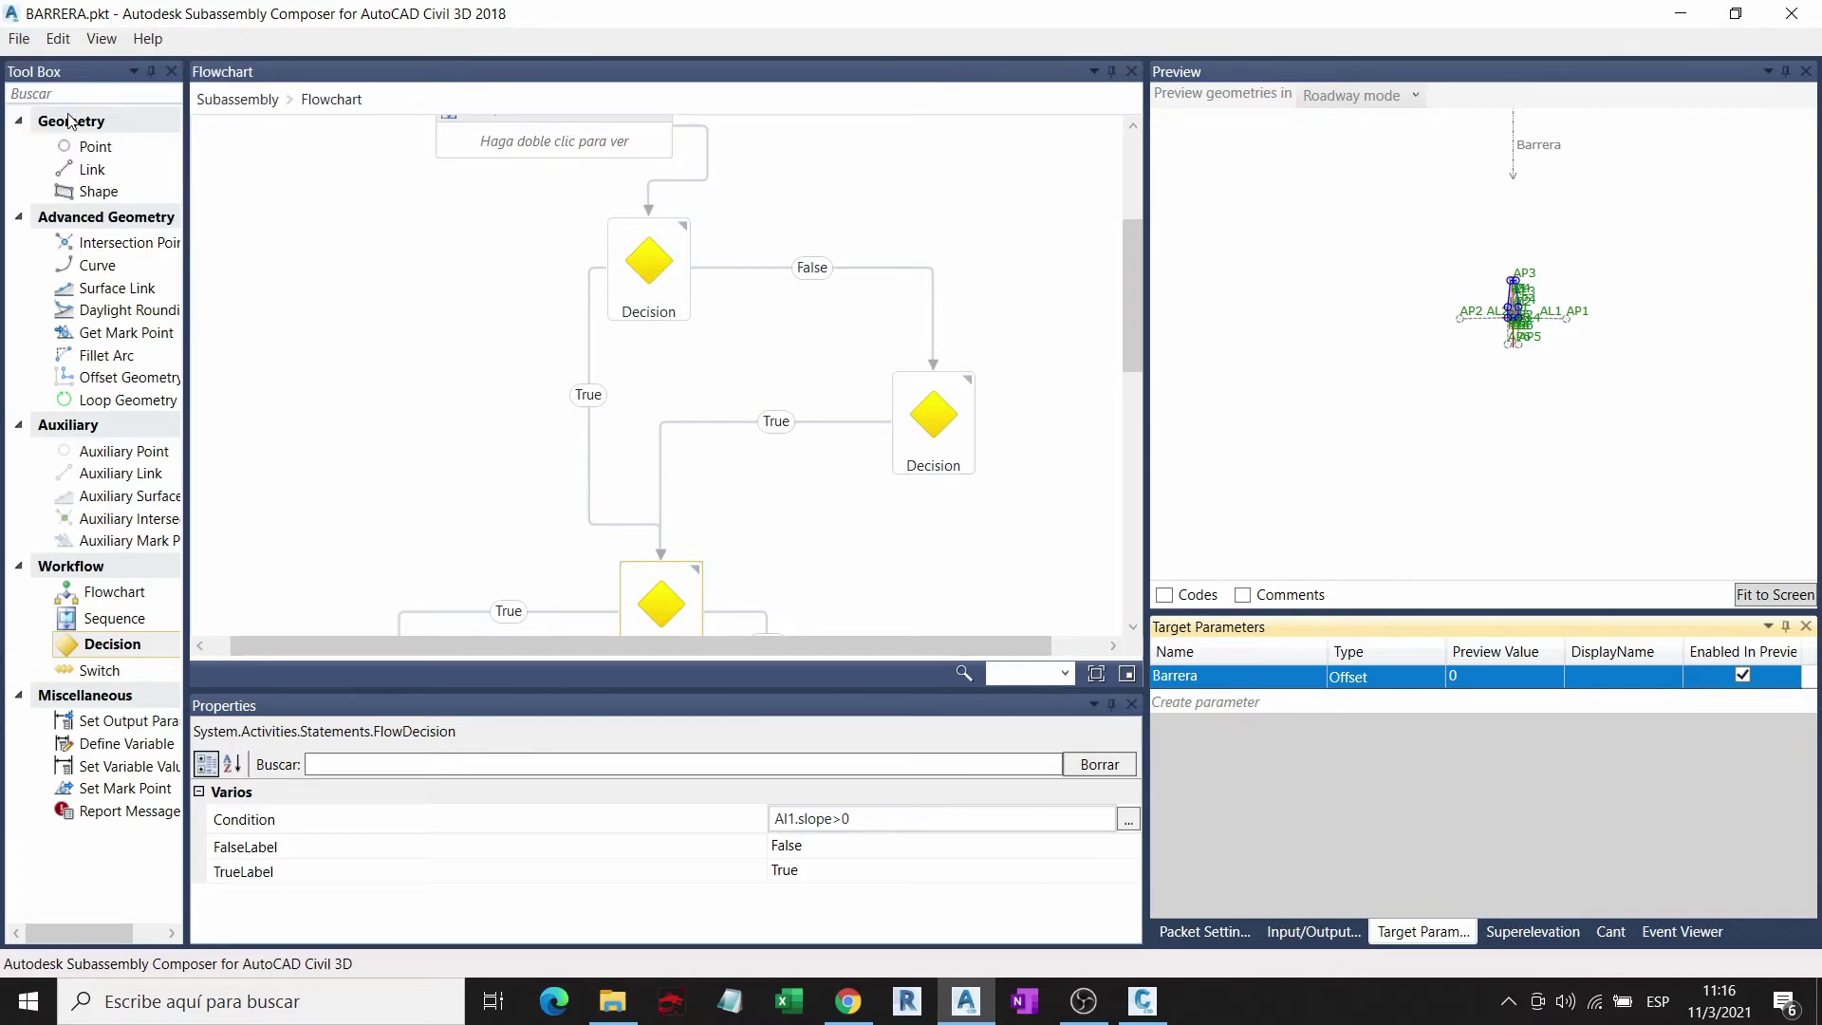
pyautogui.scroll(-5, 683, 223)
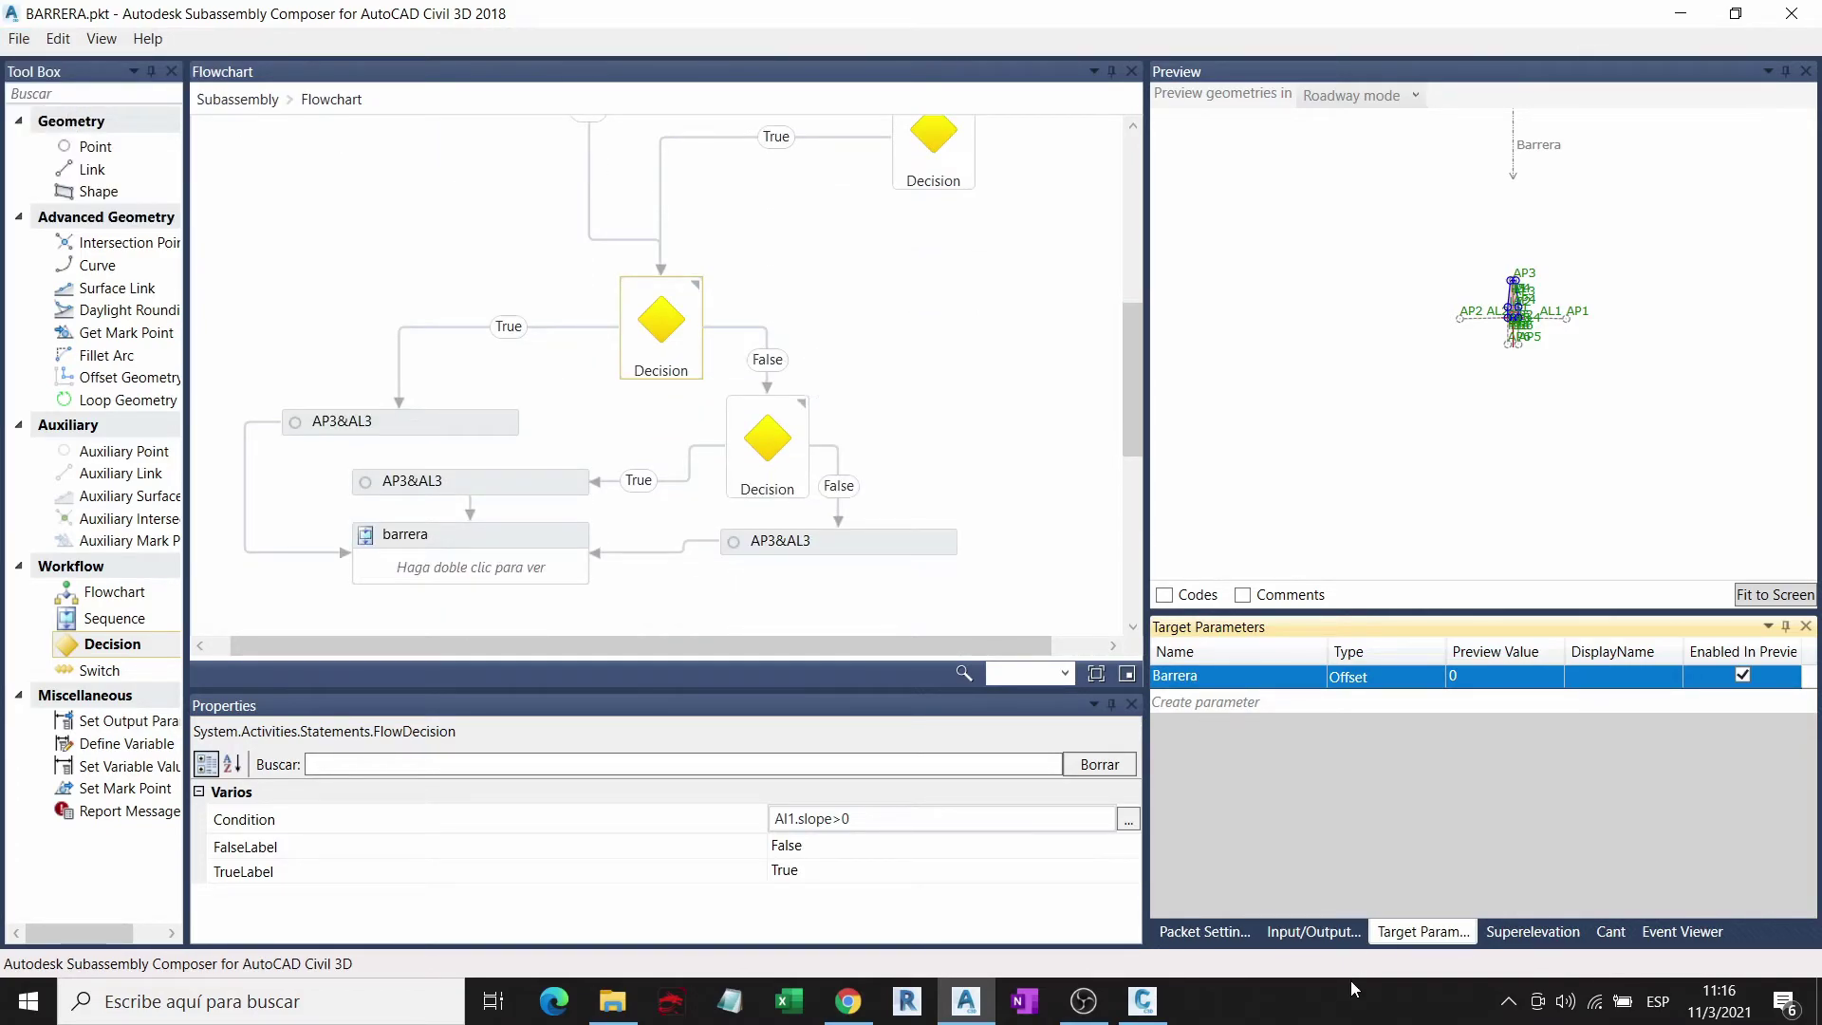
# Step: Change the Subassembly Name from Subassembly2 to barrera and save BARRERA.pkt
pyautogui.click(1202, 930)
pyautogui.click(1468, 748)
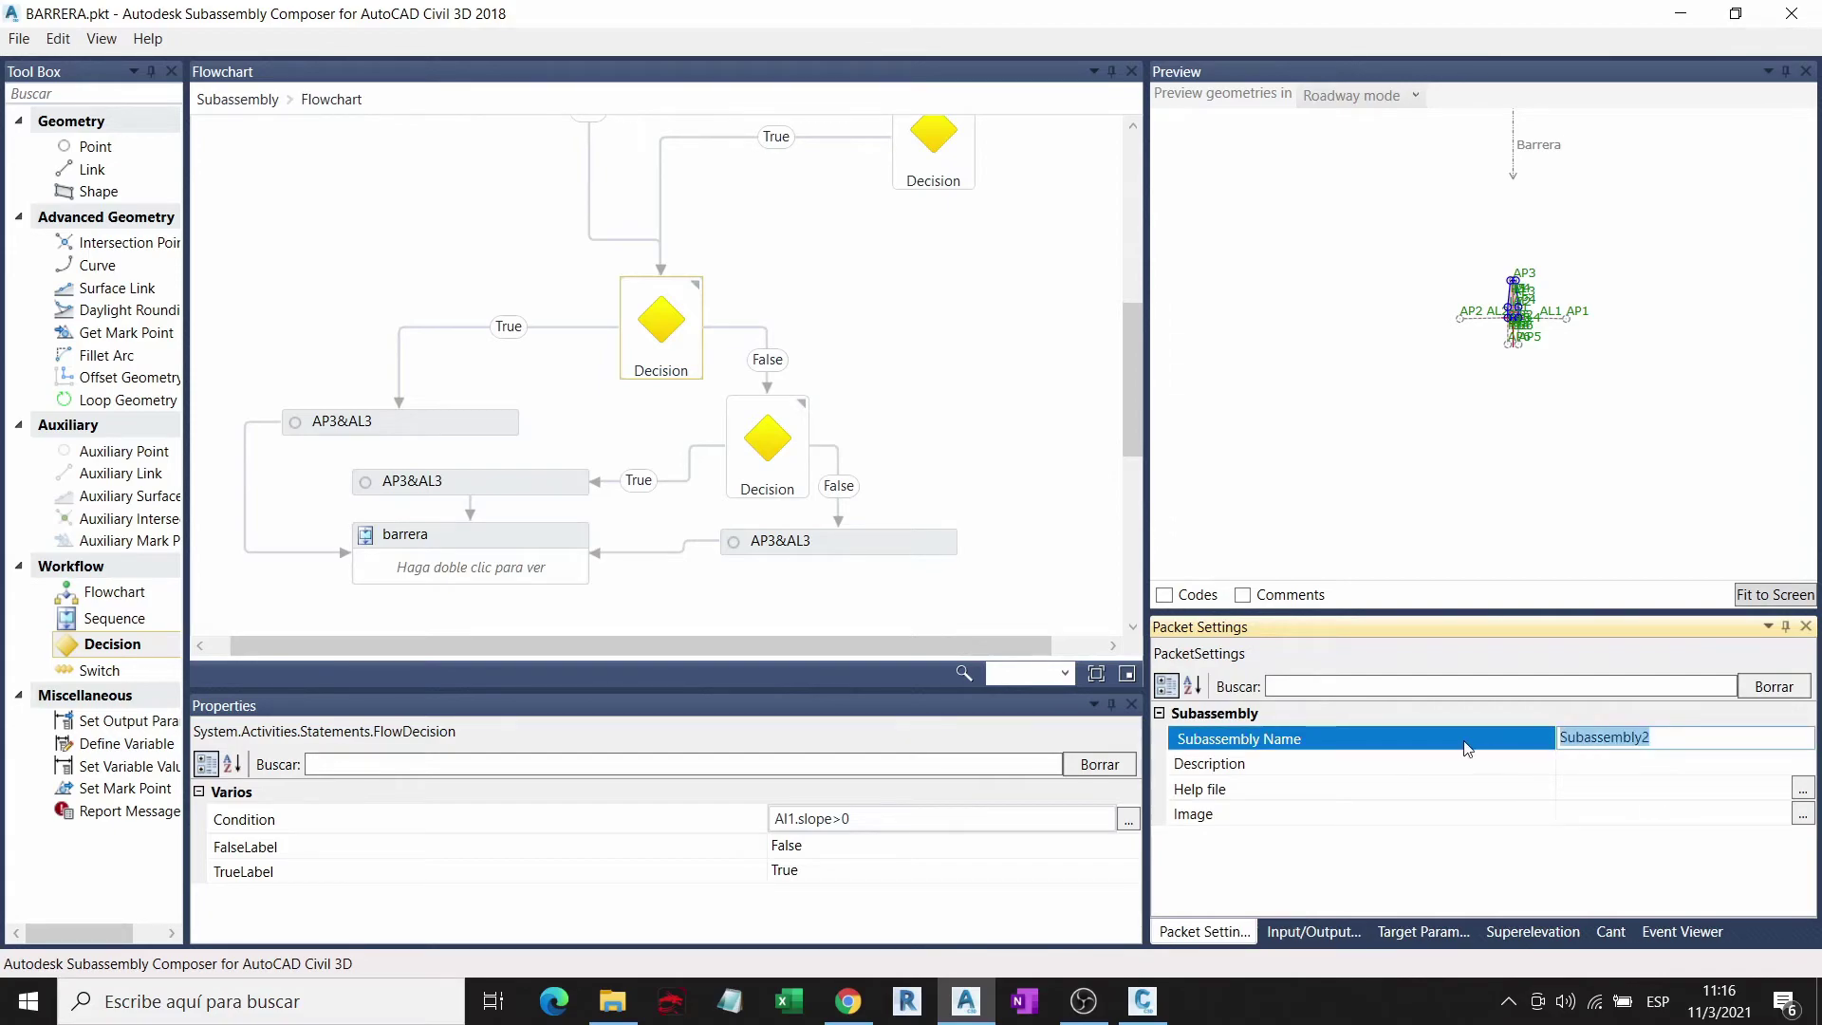
pyautogui.write('barrera')
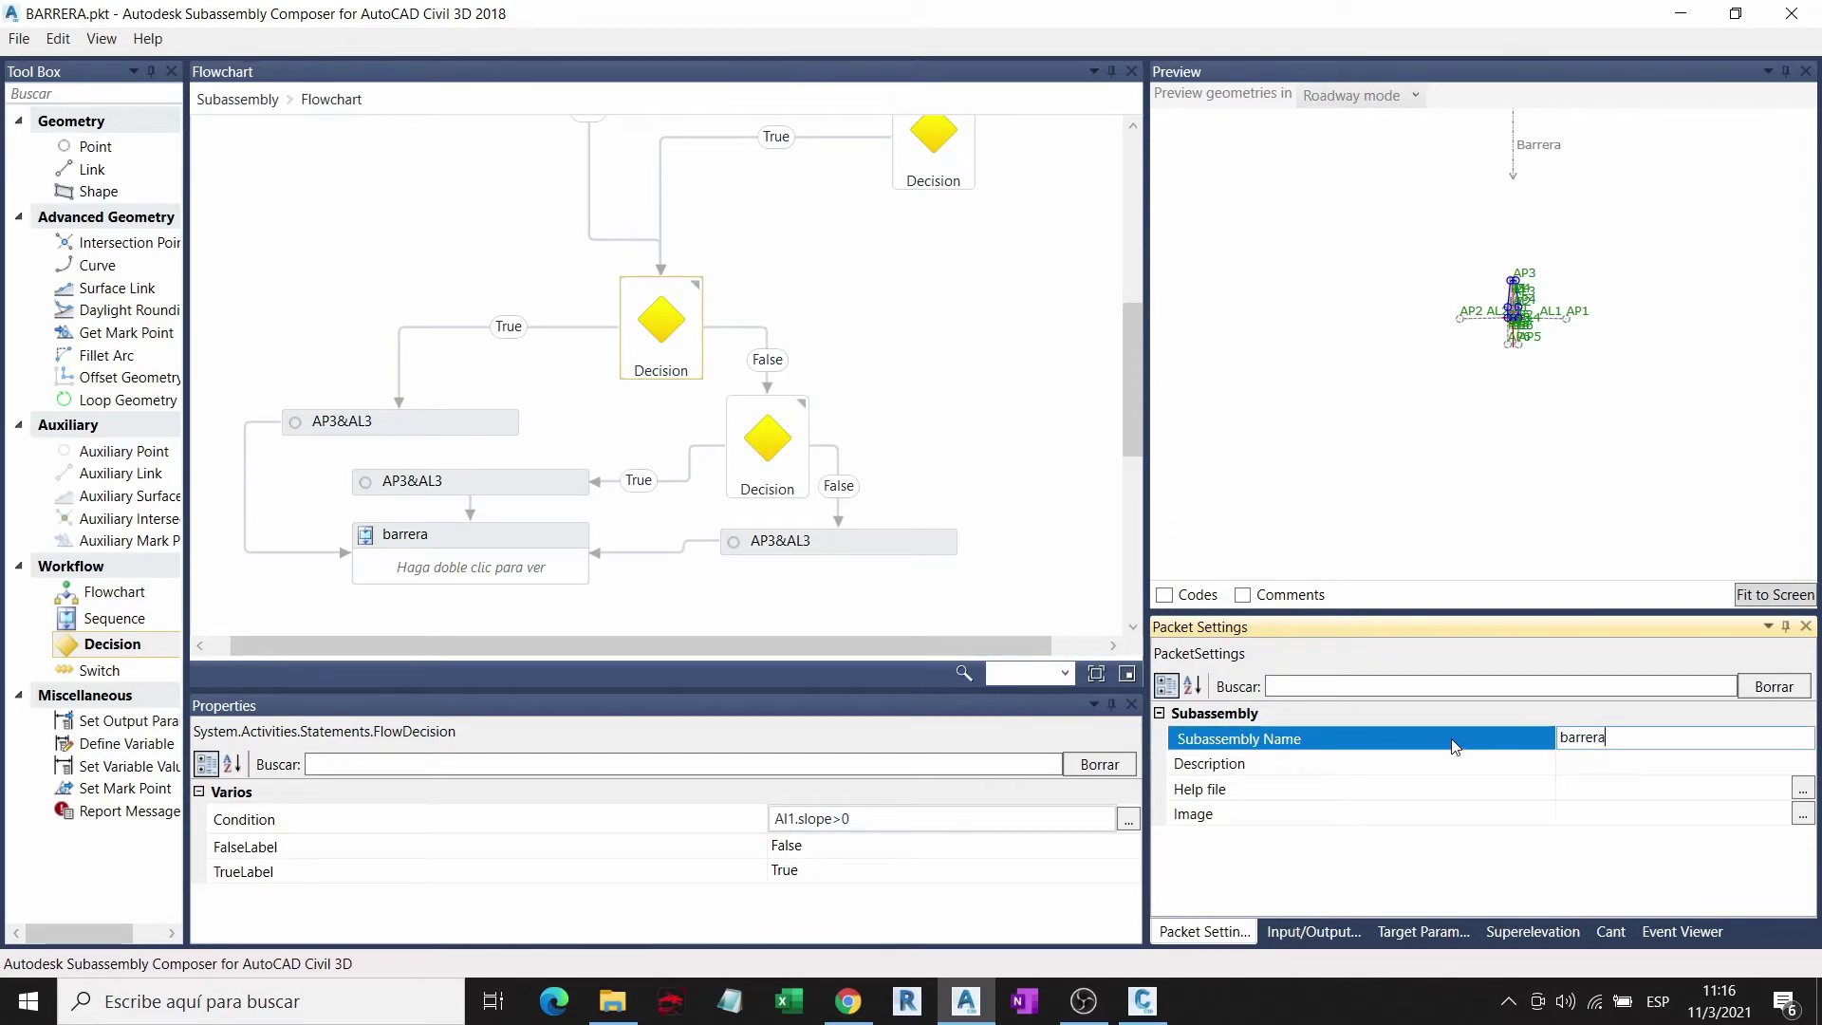
pyautogui.click(1423, 401)
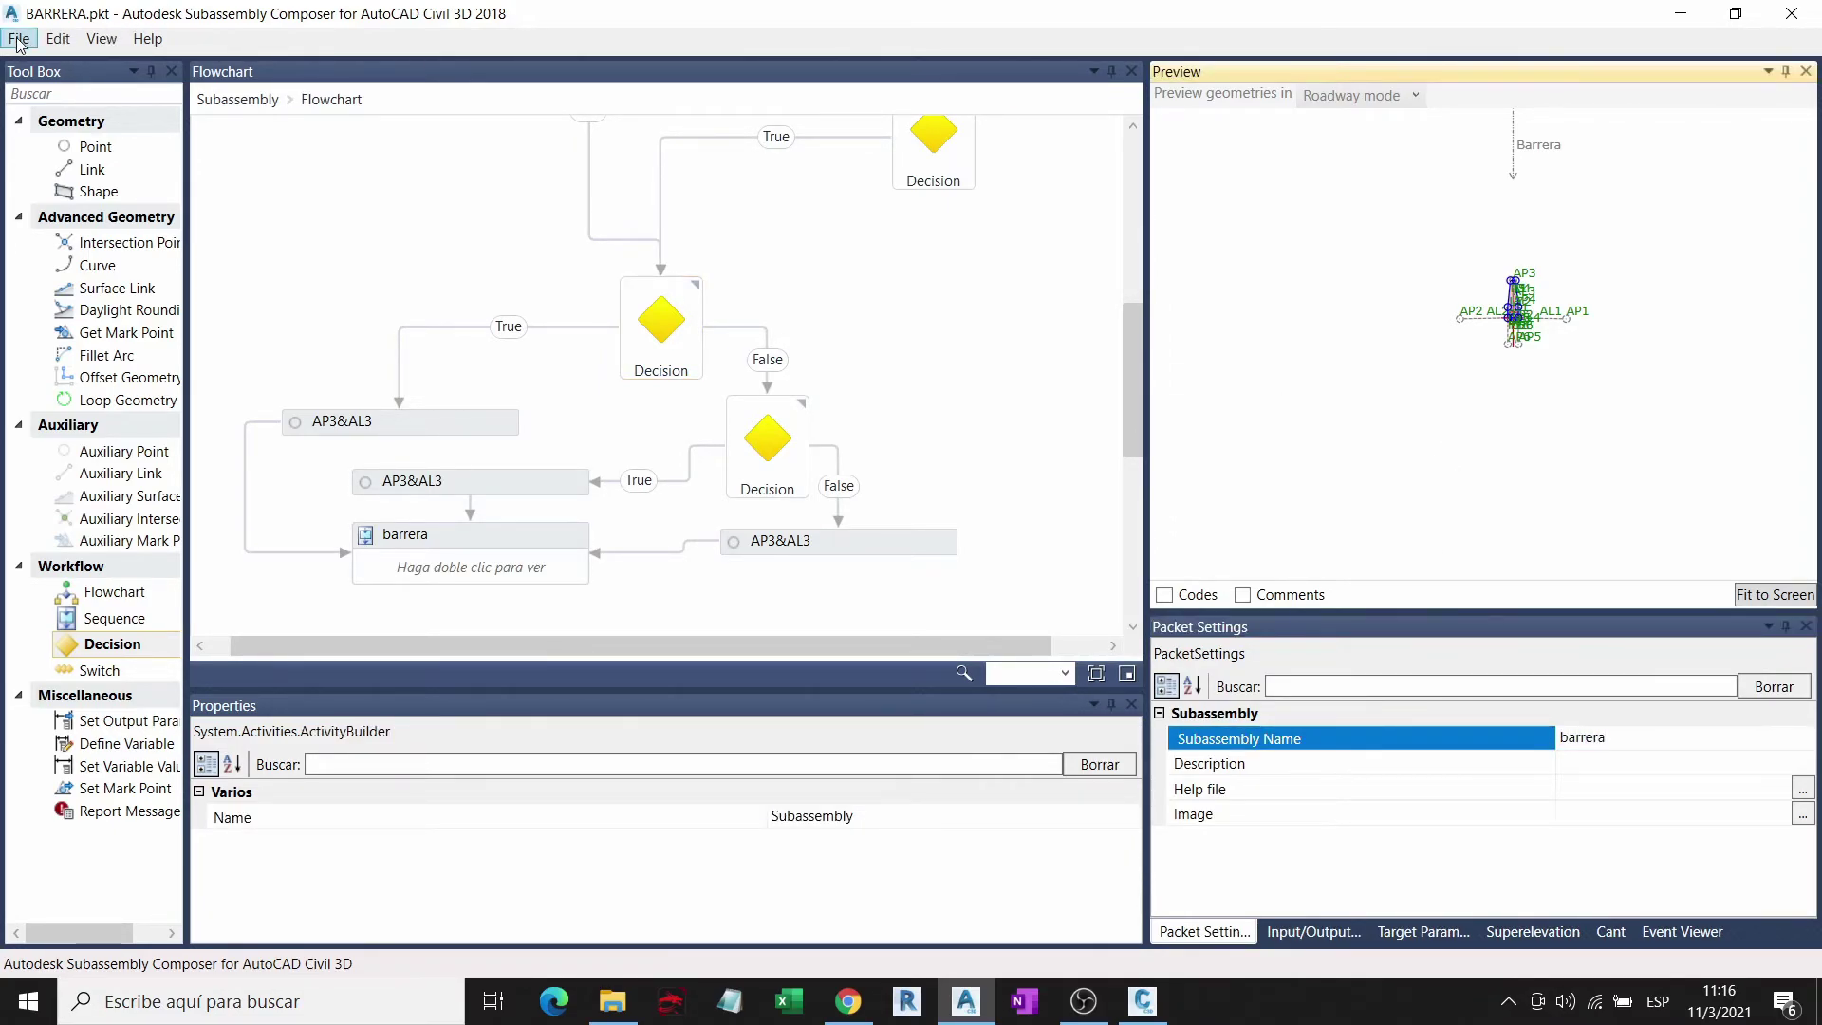
pyautogui.click(58, 38)
pyautogui.click(44, 121)
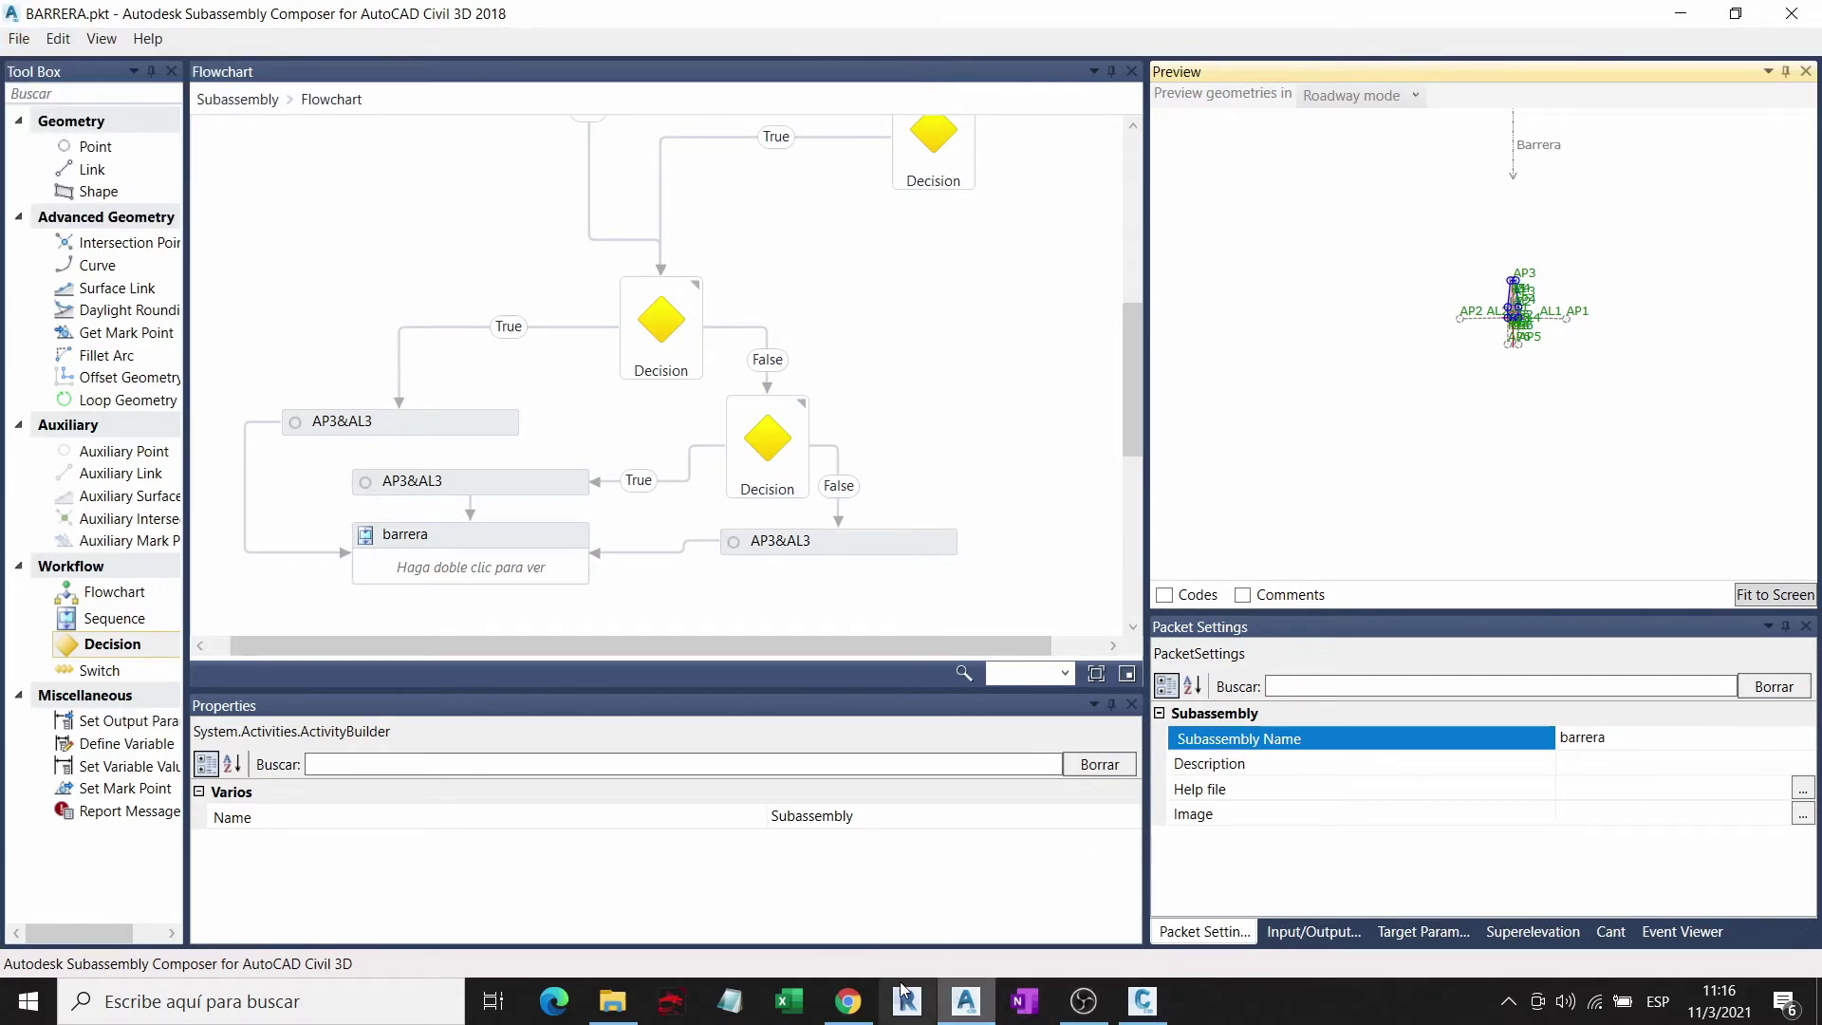
# Step: Go to the Practica 1 Canal Rev 2 drawing in Civil 3D and pick the barrier line along the road
pyautogui.click(1142, 1000)
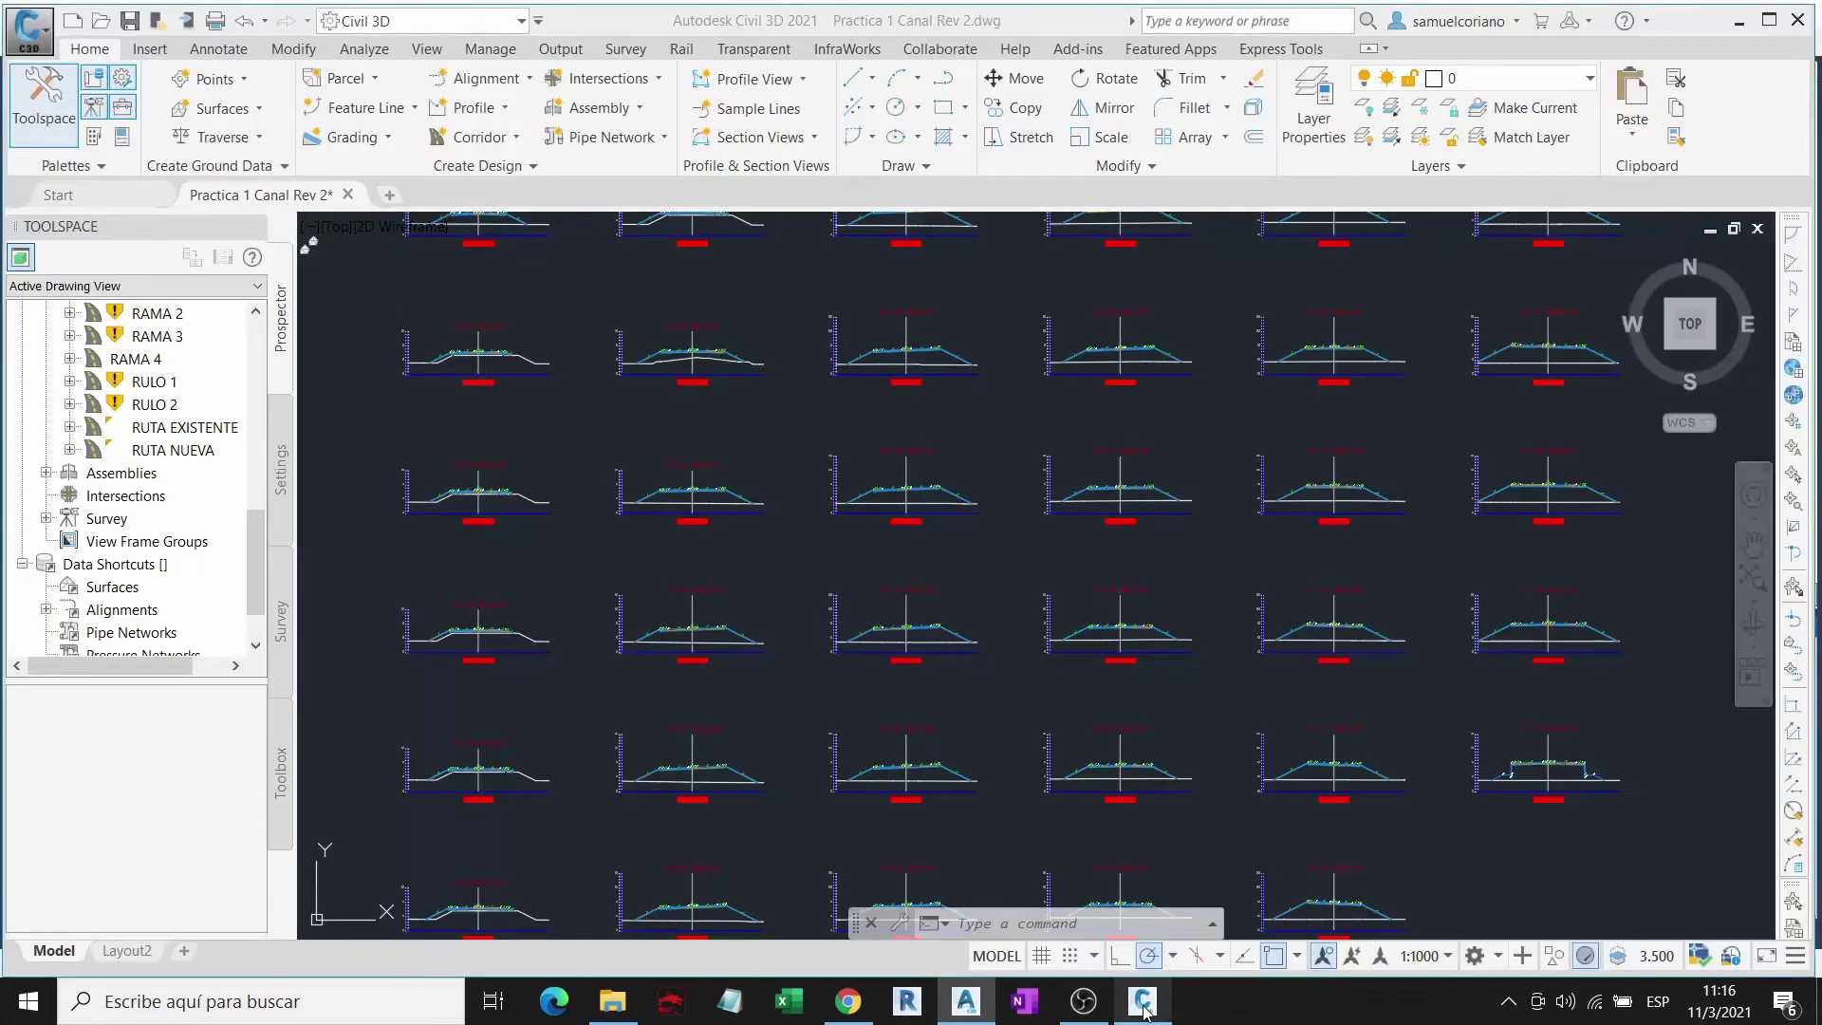
pyautogui.scroll(-5, 1395, 532)
pyautogui.scroll(3, 1226, 358)
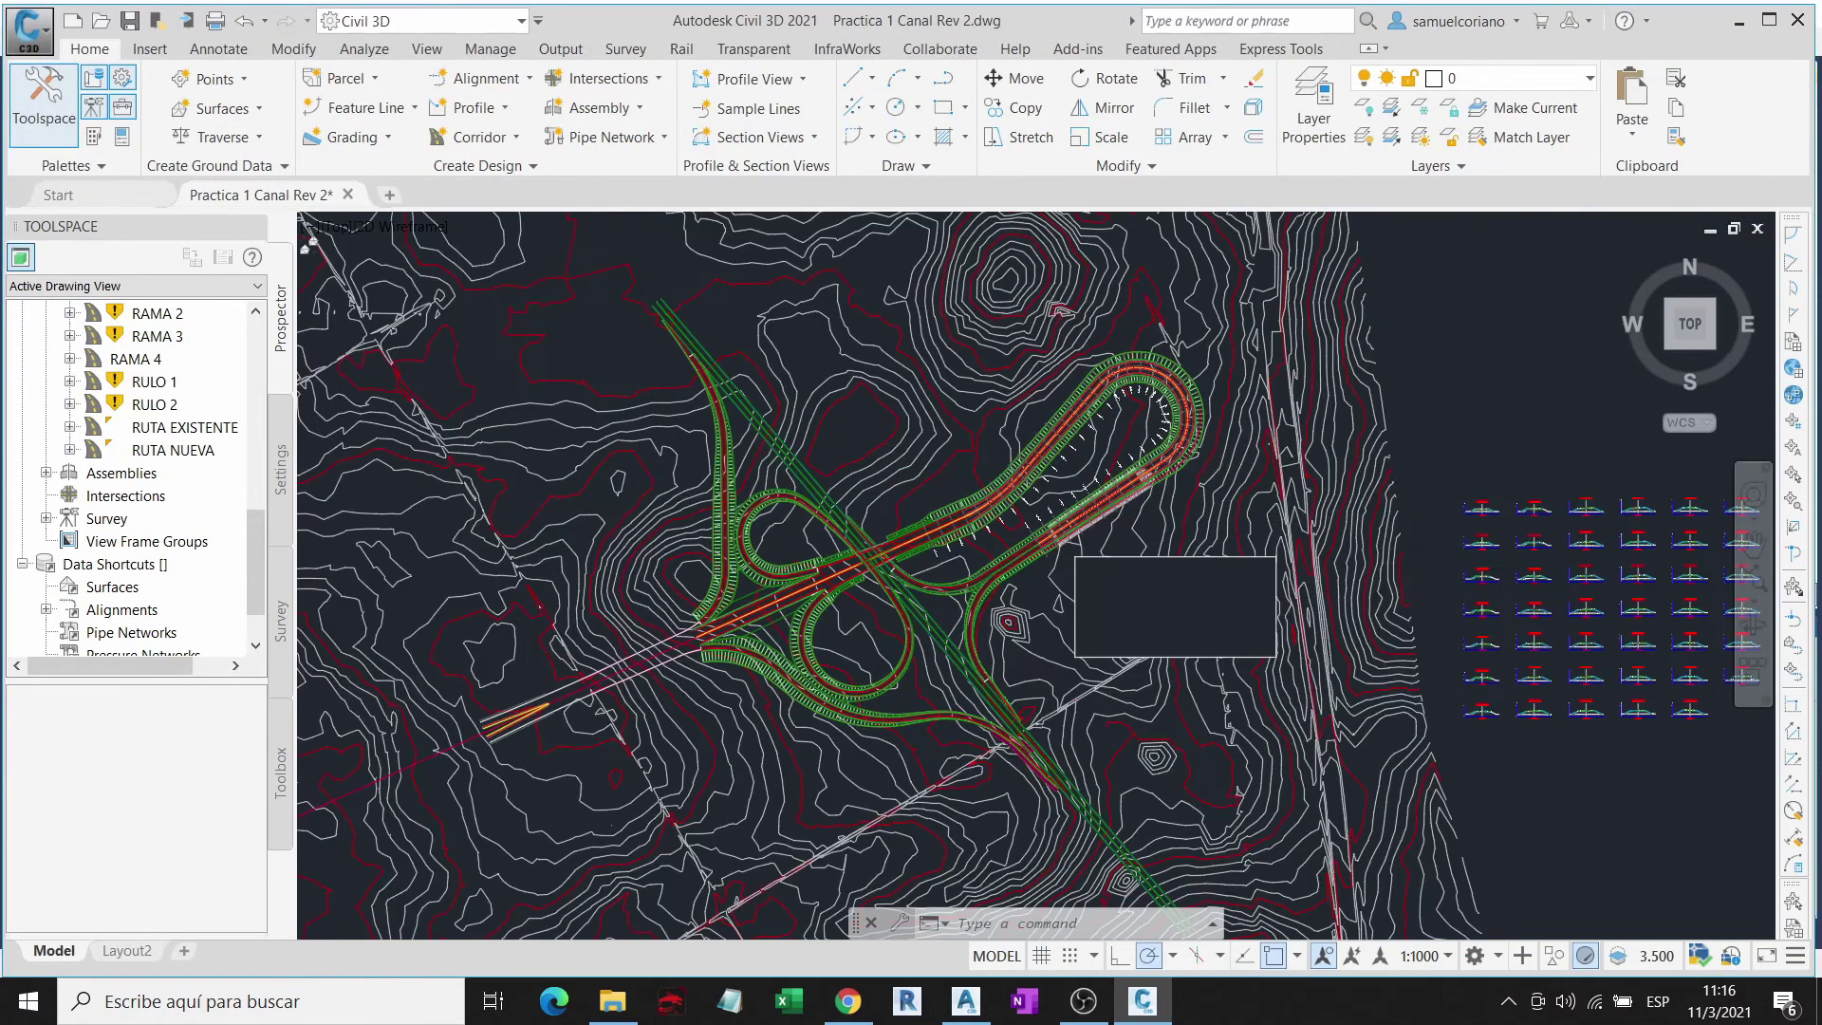
pyautogui.scroll(3, 1226, 358)
pyautogui.scroll(3, 1226, 359)
pyautogui.moveTo(1225, 359); pyautogui.dragTo(1107, 311, button='middle')
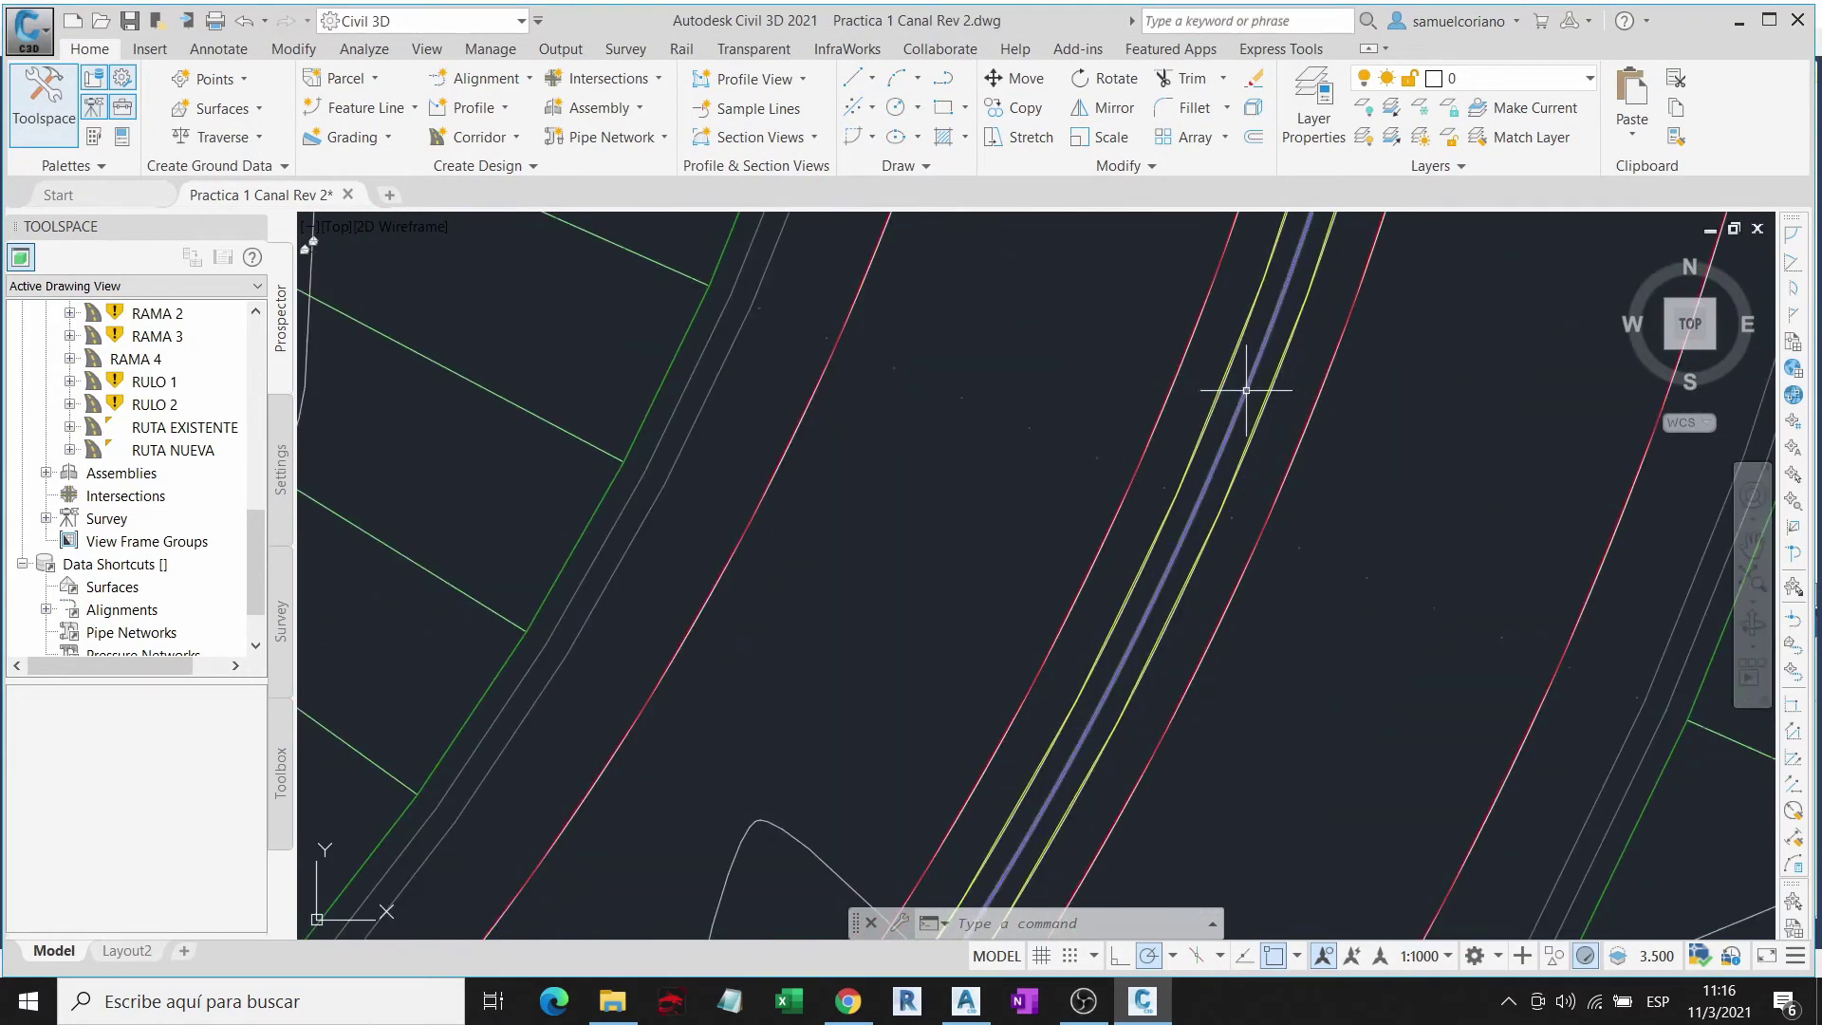
pyautogui.click(1181, 385)
# Step: Clear the selection, then select the RUTA NUEVA corridor at the loop curve
pyautogui.scroll(-3, 1129, 437)
pyautogui.scroll(-3, 1128, 437)
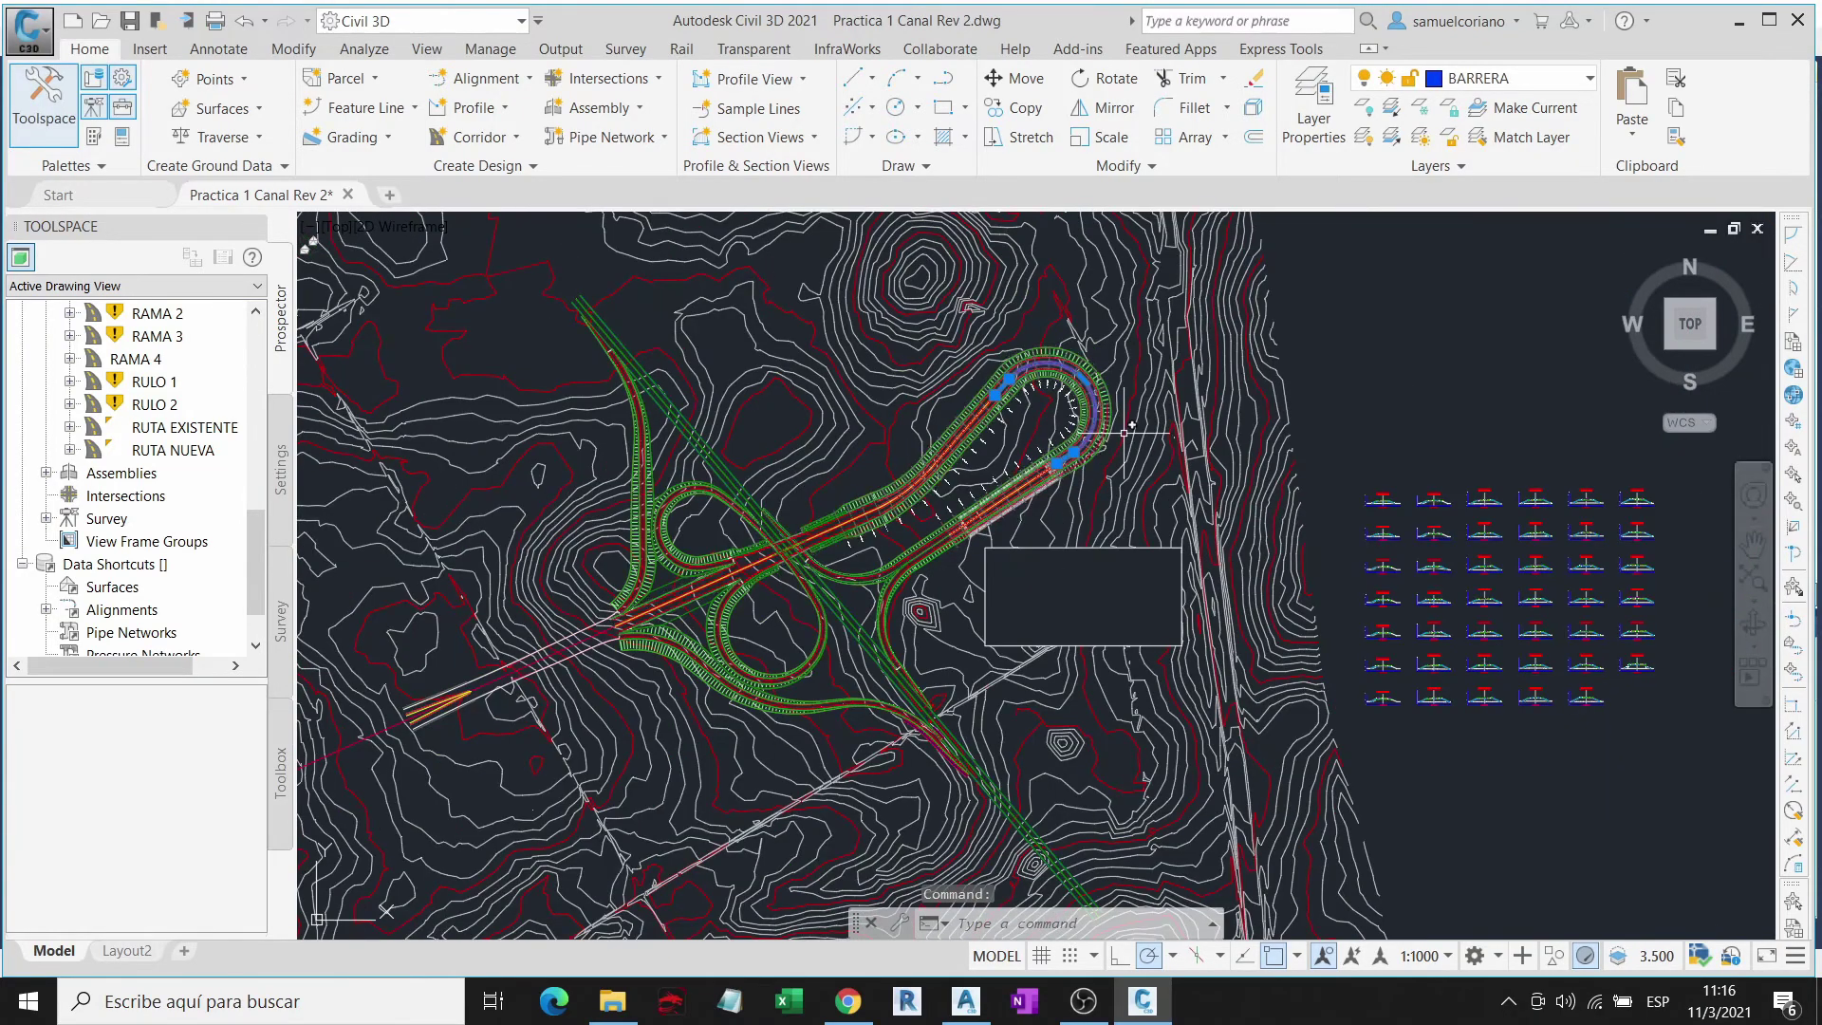
pyautogui.scroll(3, 1587, 567)
pyautogui.scroll(2, 1423, 651)
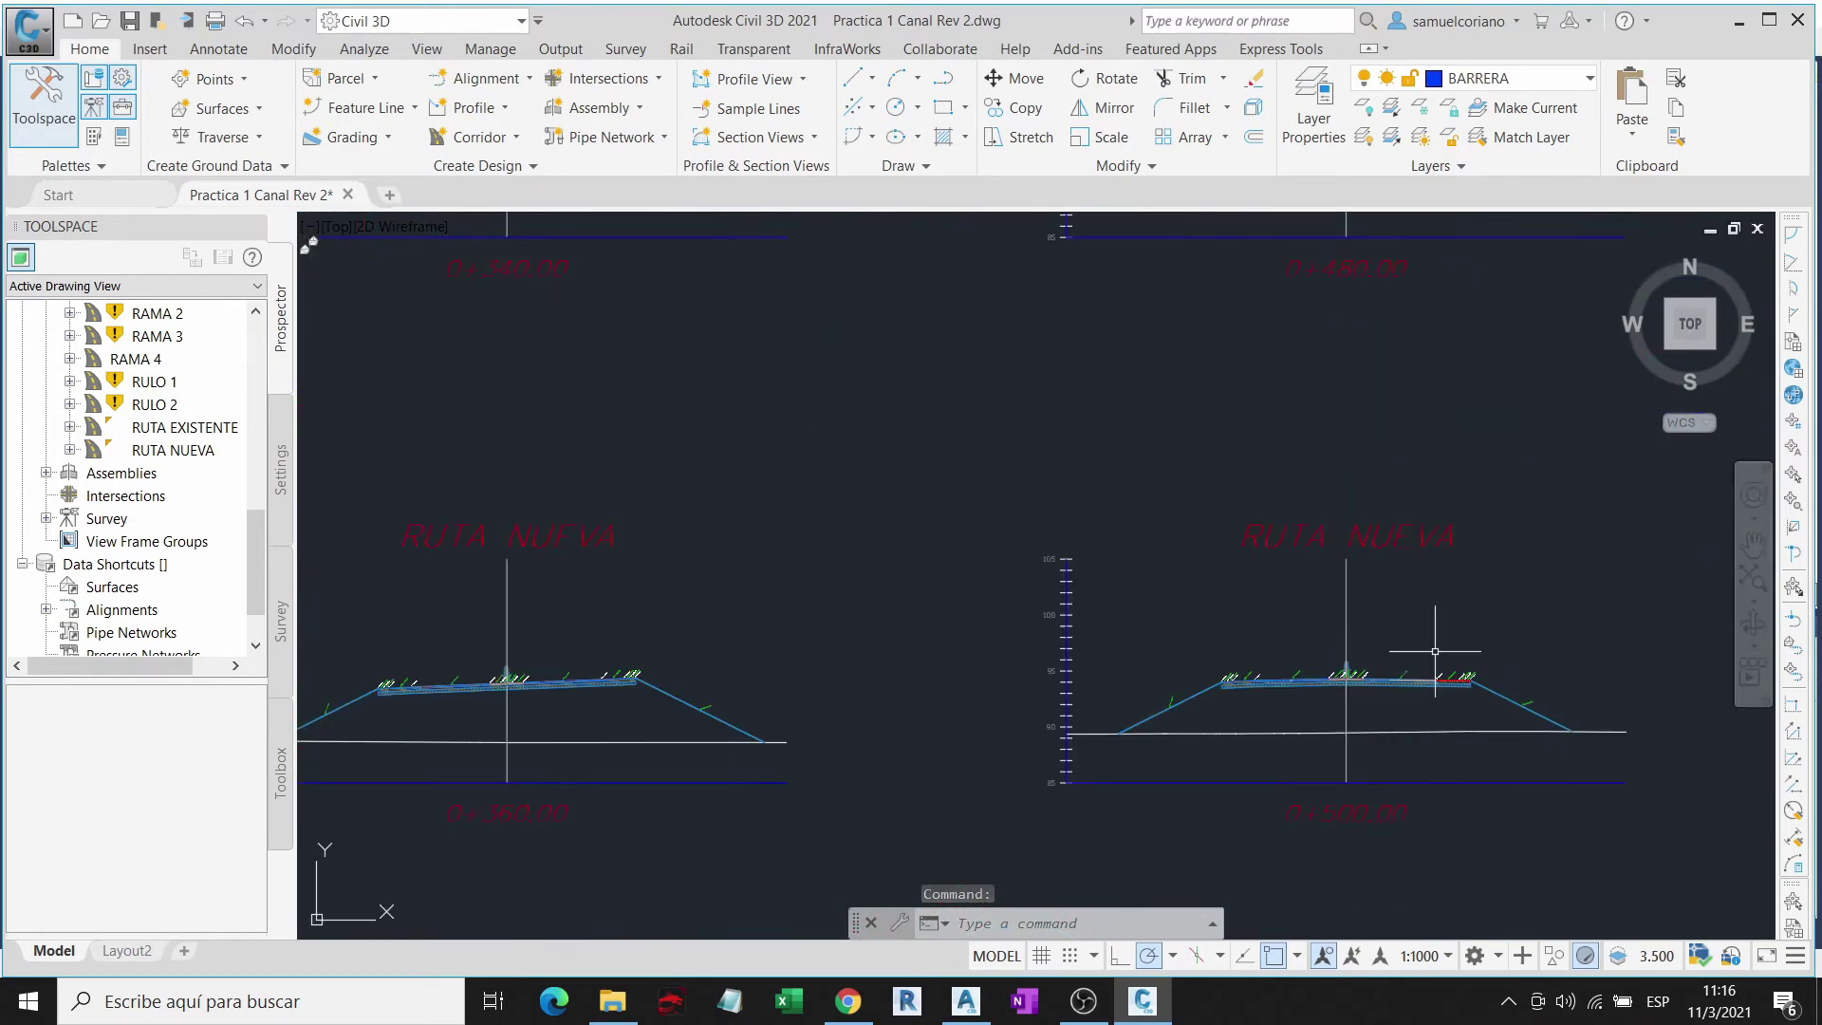
pyautogui.scroll(2, 1171, 455)
pyautogui.scroll(-5, 1446, 441)
pyautogui.scroll(-3, 939, 424)
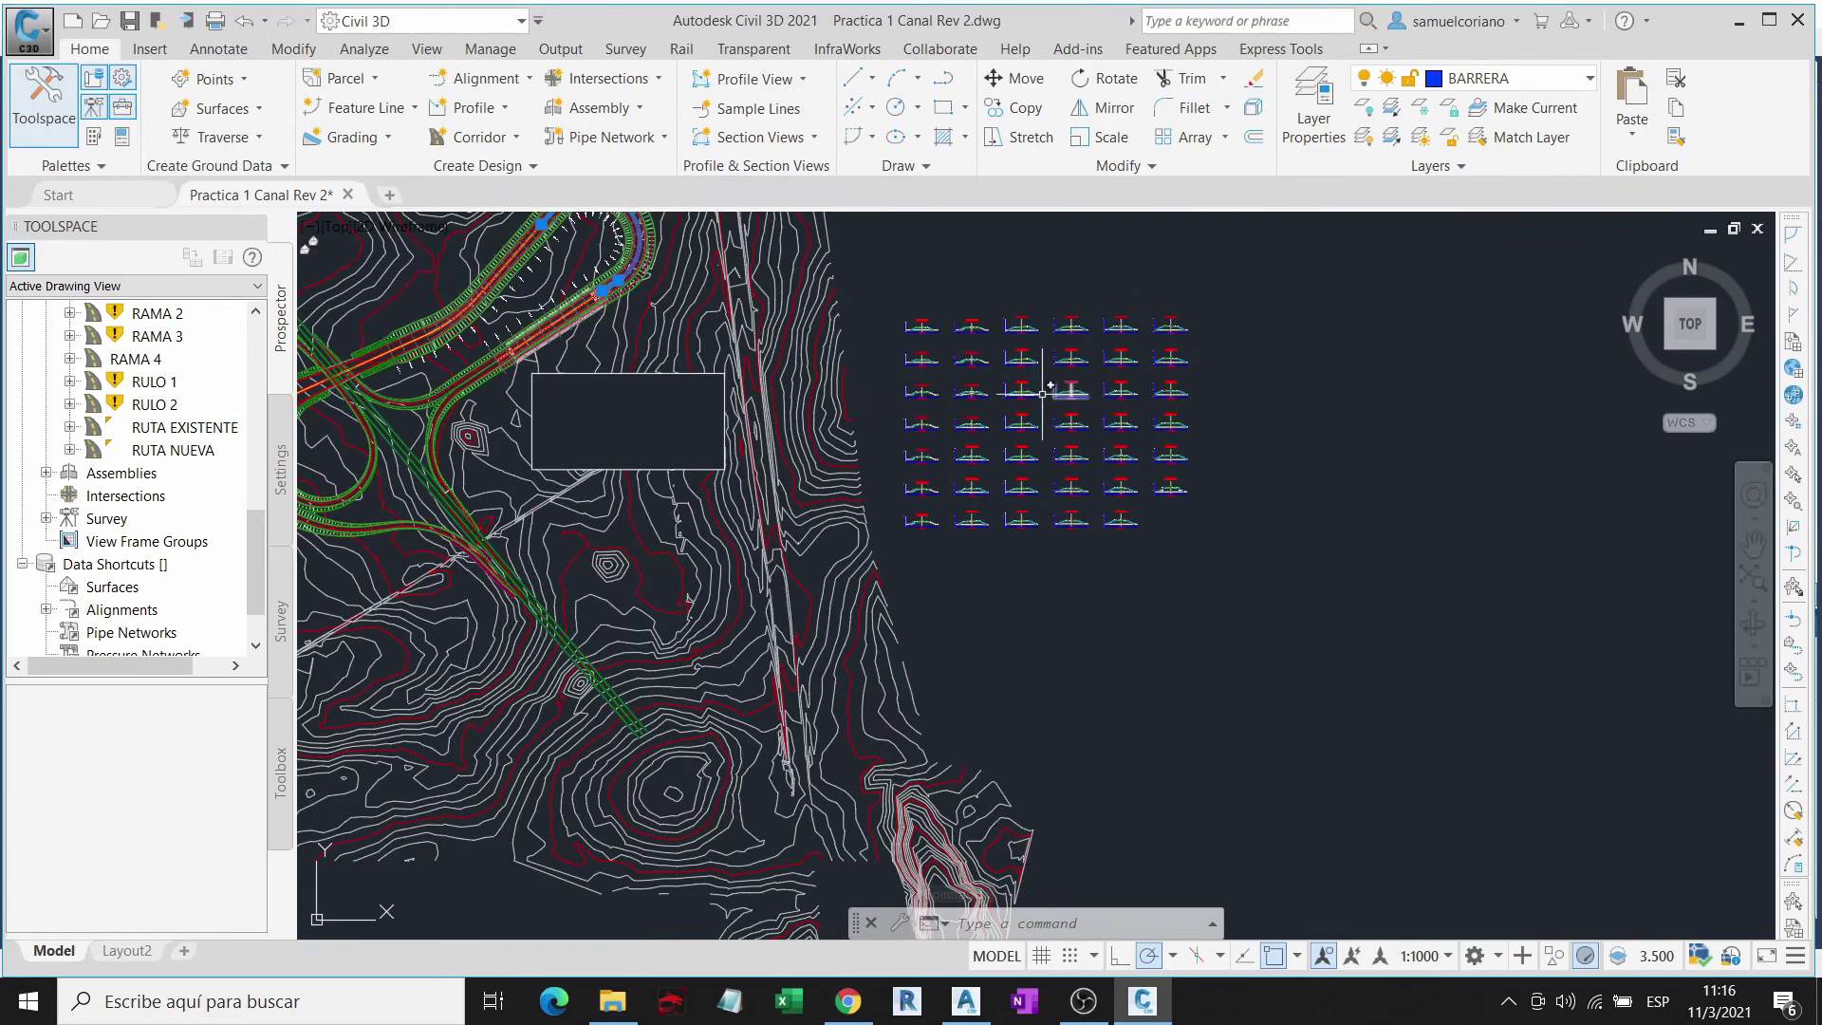
pyautogui.scroll(4, 1158, 312)
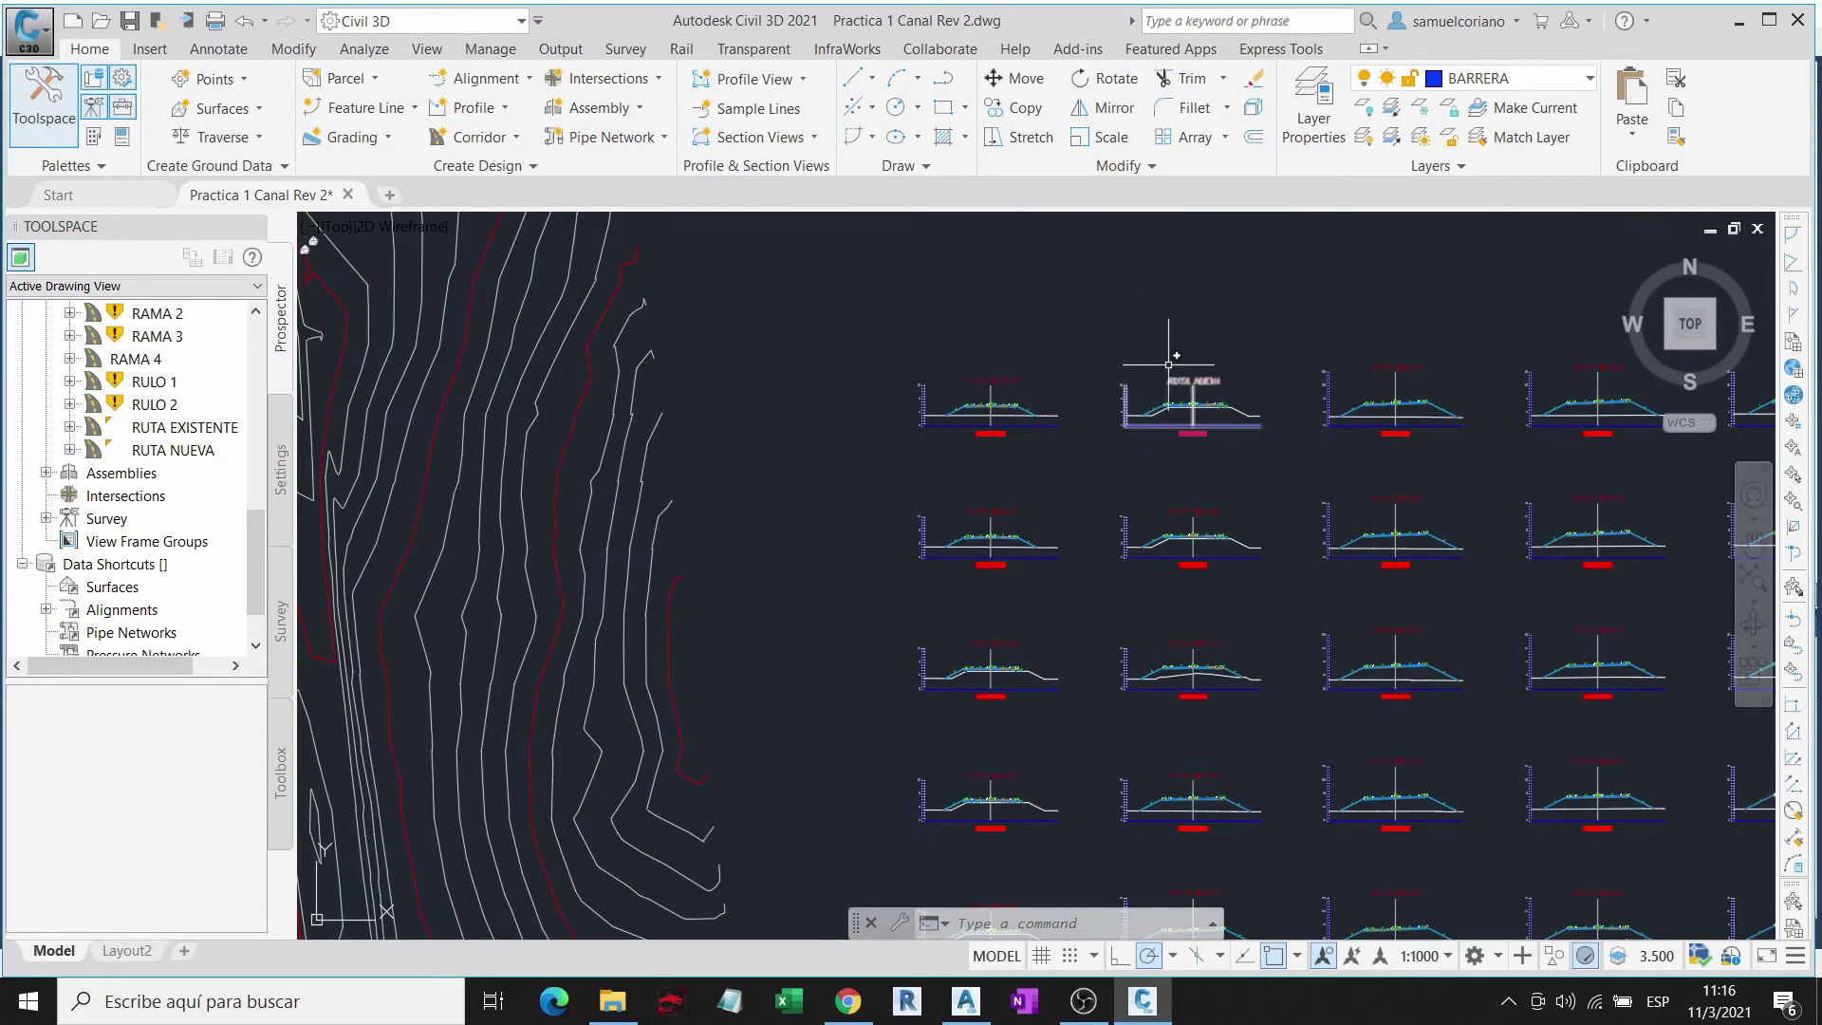
pyautogui.scroll(-2, 1233, 399)
pyautogui.scroll(-1, 1292, 434)
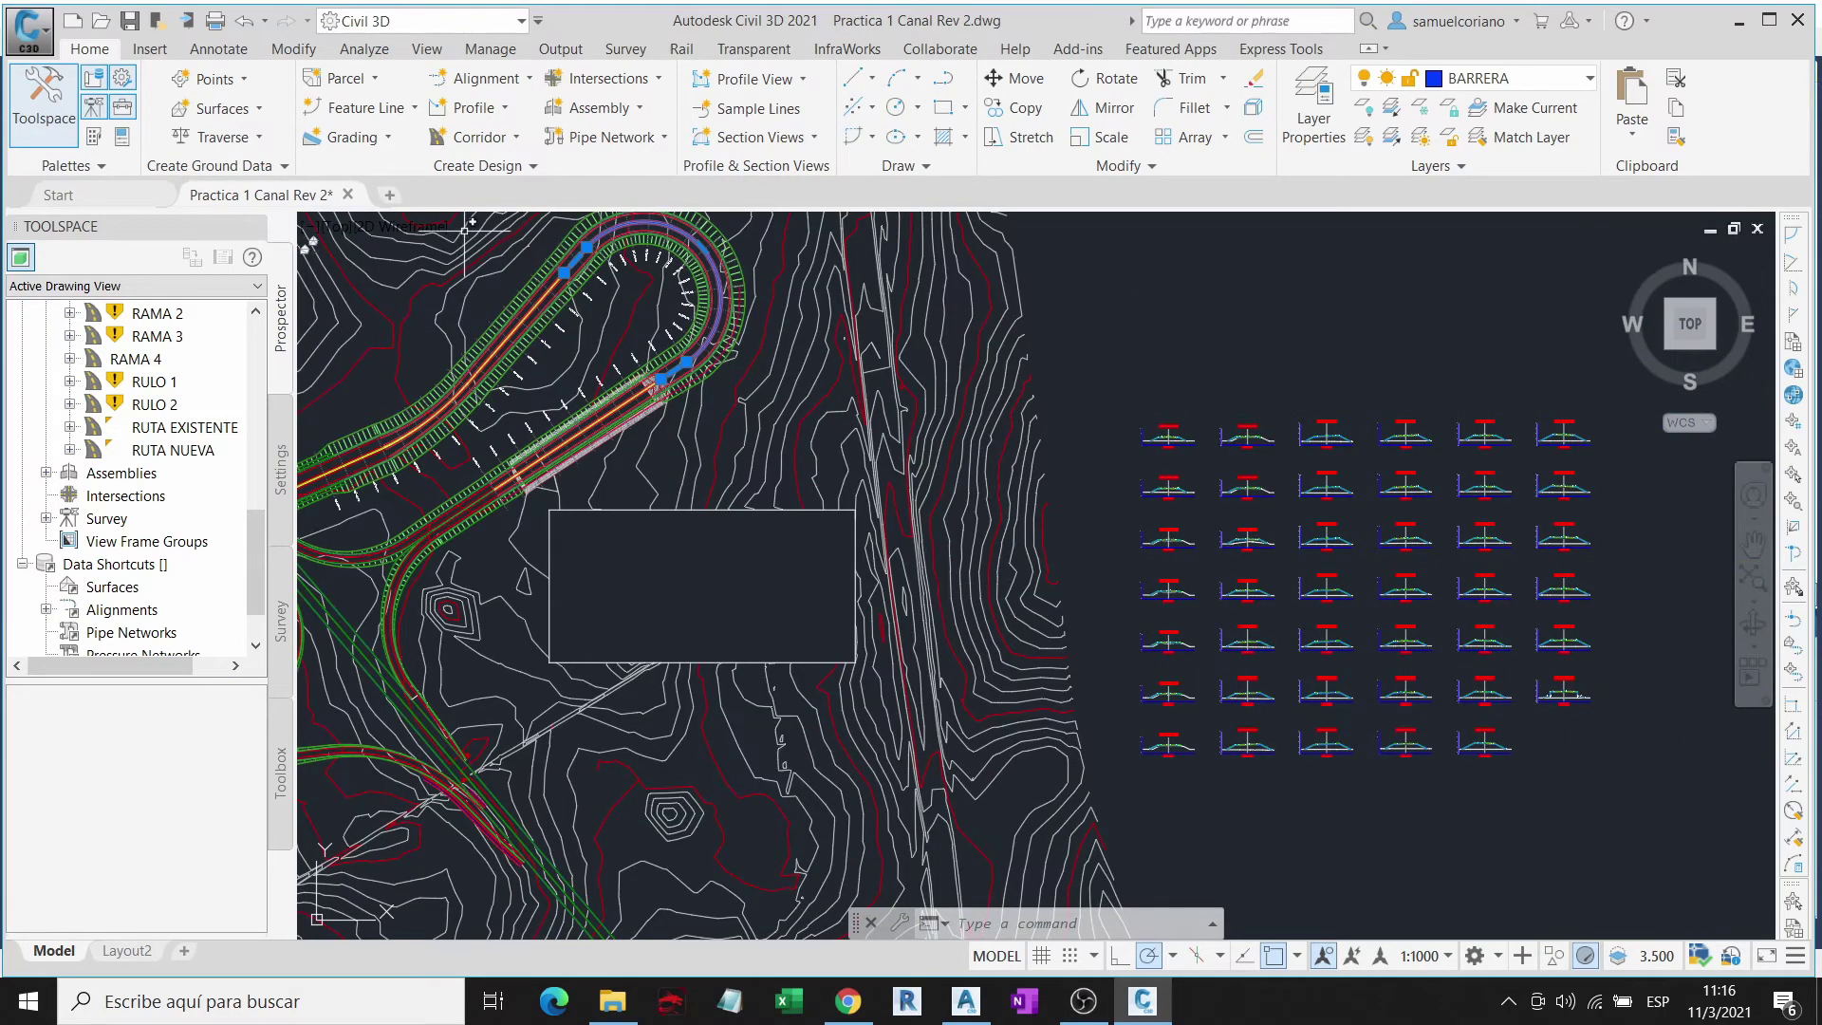
pyautogui.moveTo(871, 379)
pyautogui.mouseDown(button='middle')
pyautogui.moveTo(1060, 513)
pyautogui.moveTo(1105, 508)
pyautogui.mouseUp(button='middle')
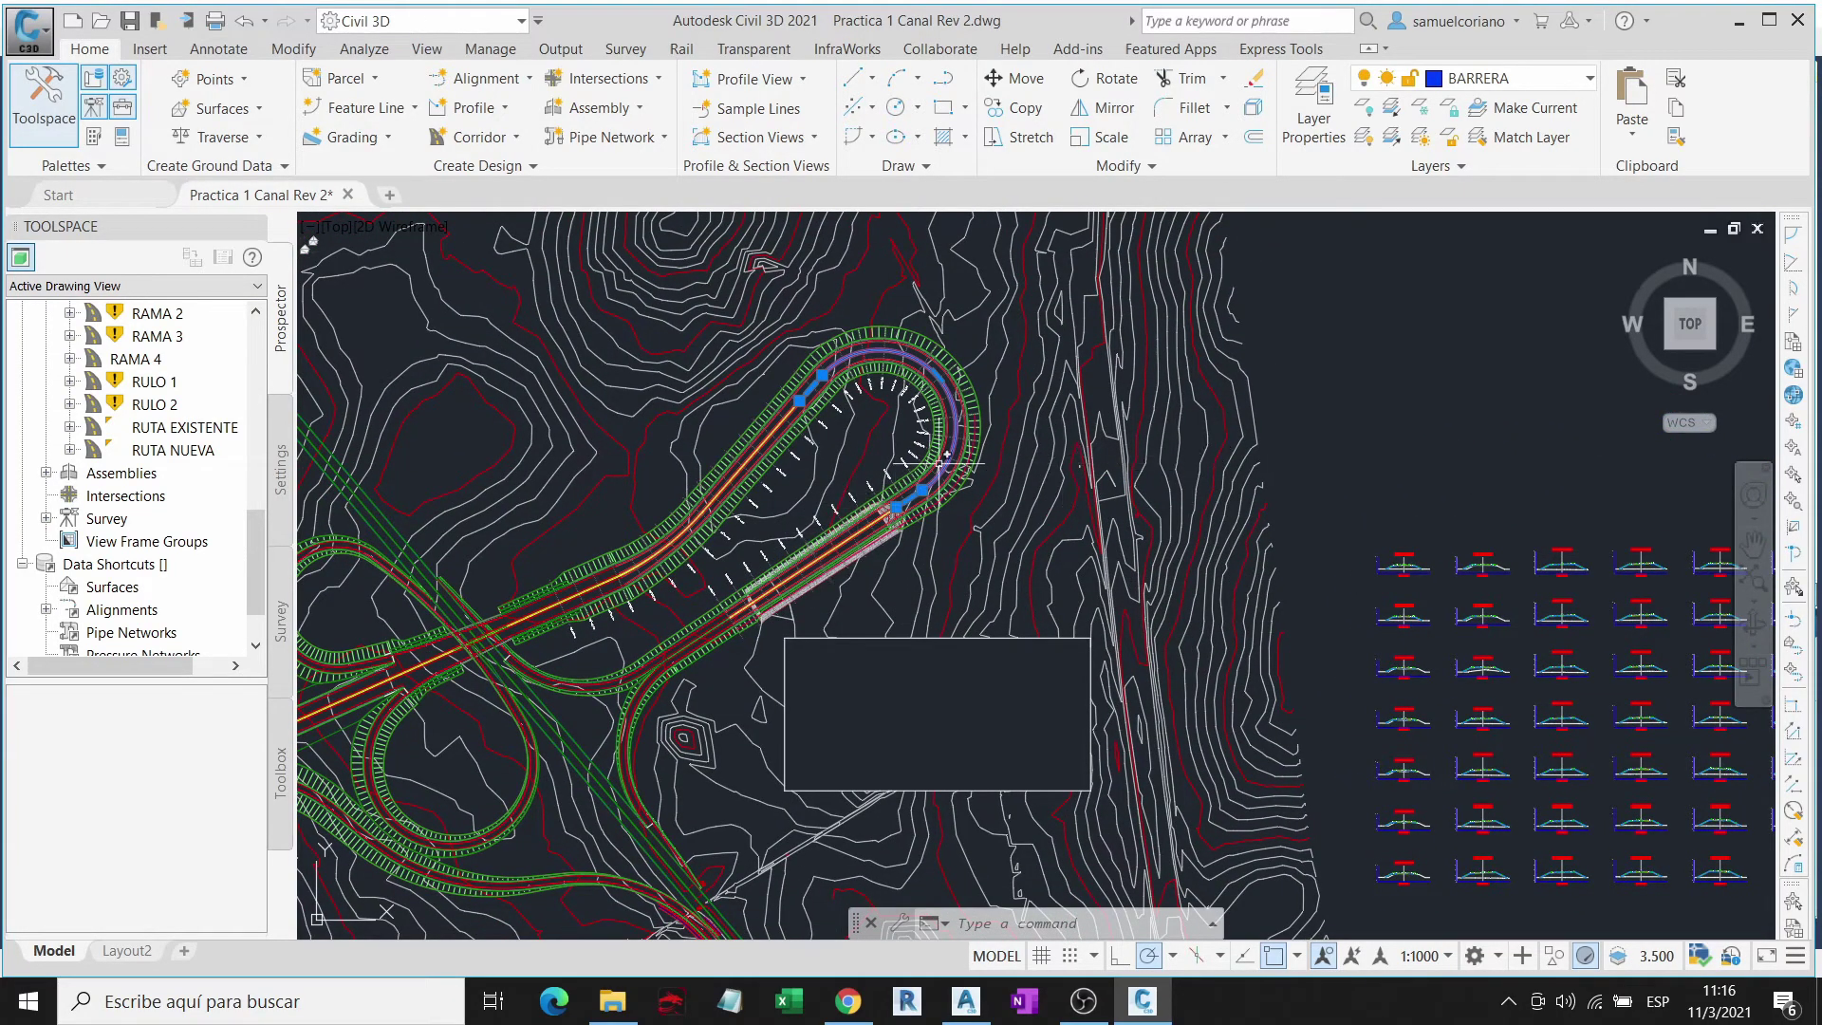
pyautogui.press('Escape')
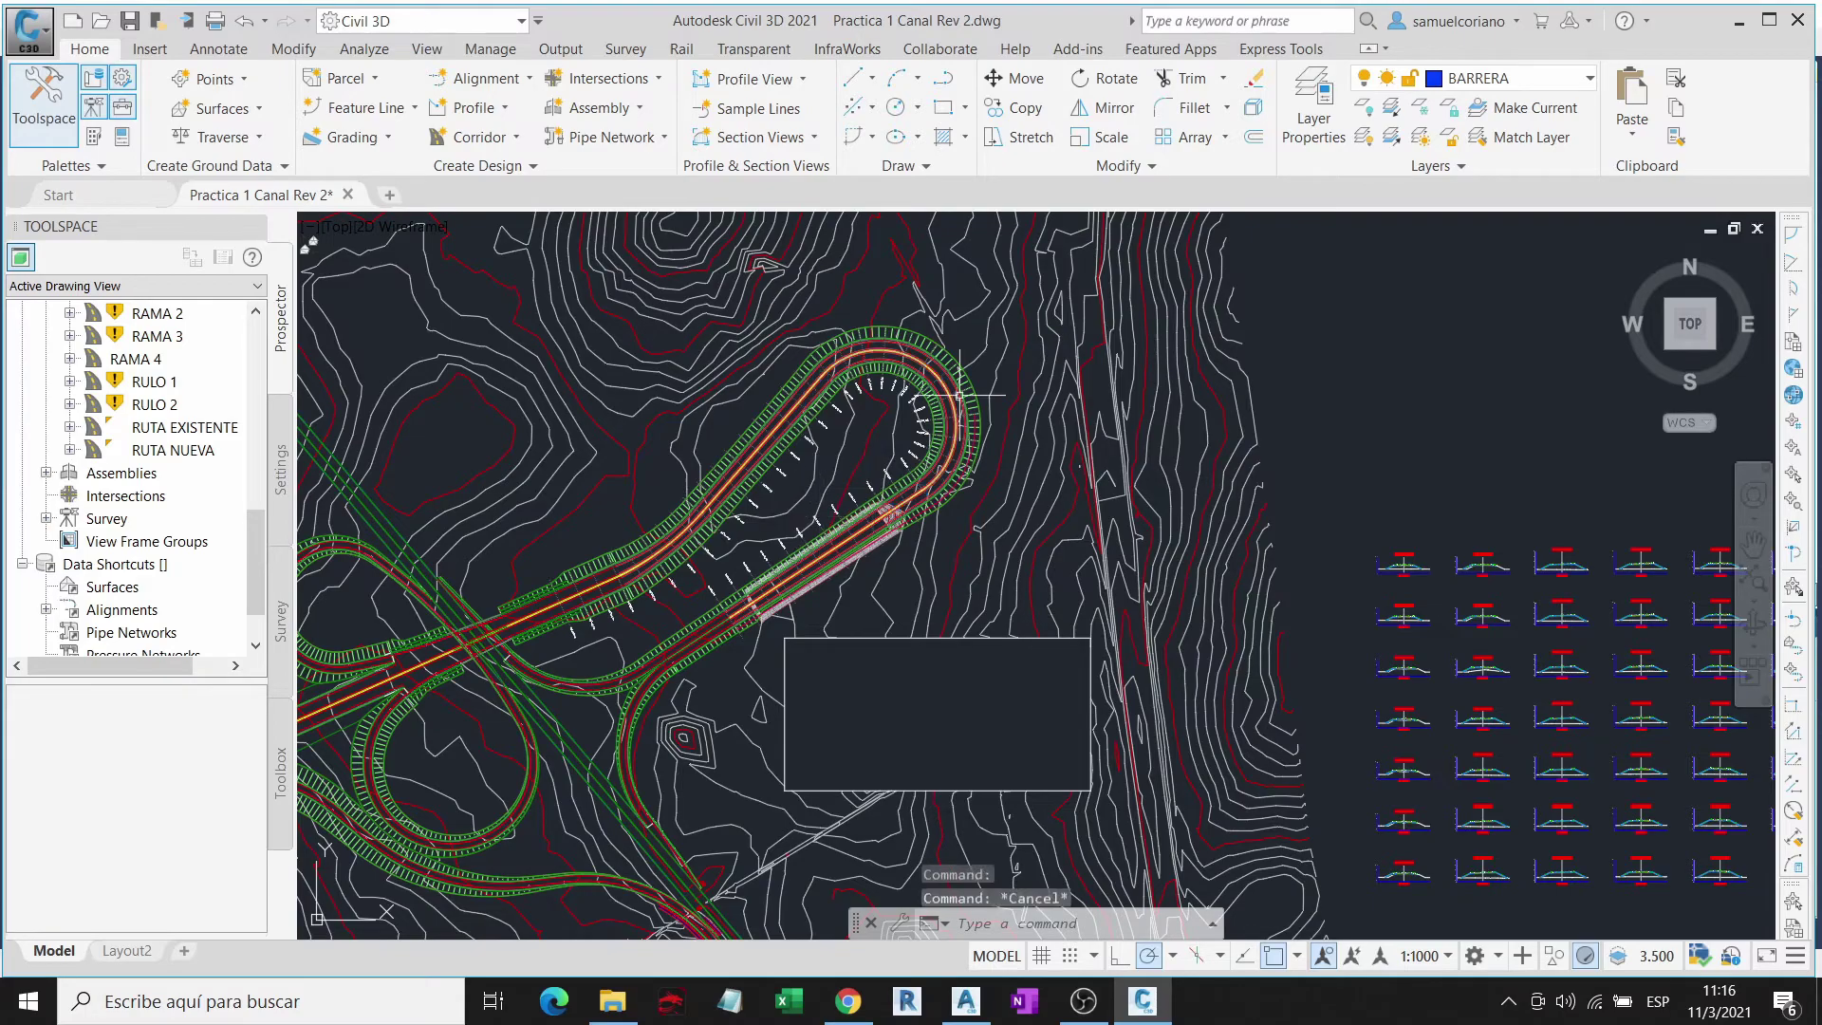
pyautogui.press('Escape')
pyautogui.scroll(5, 922, 368)
pyautogui.click(909, 377)
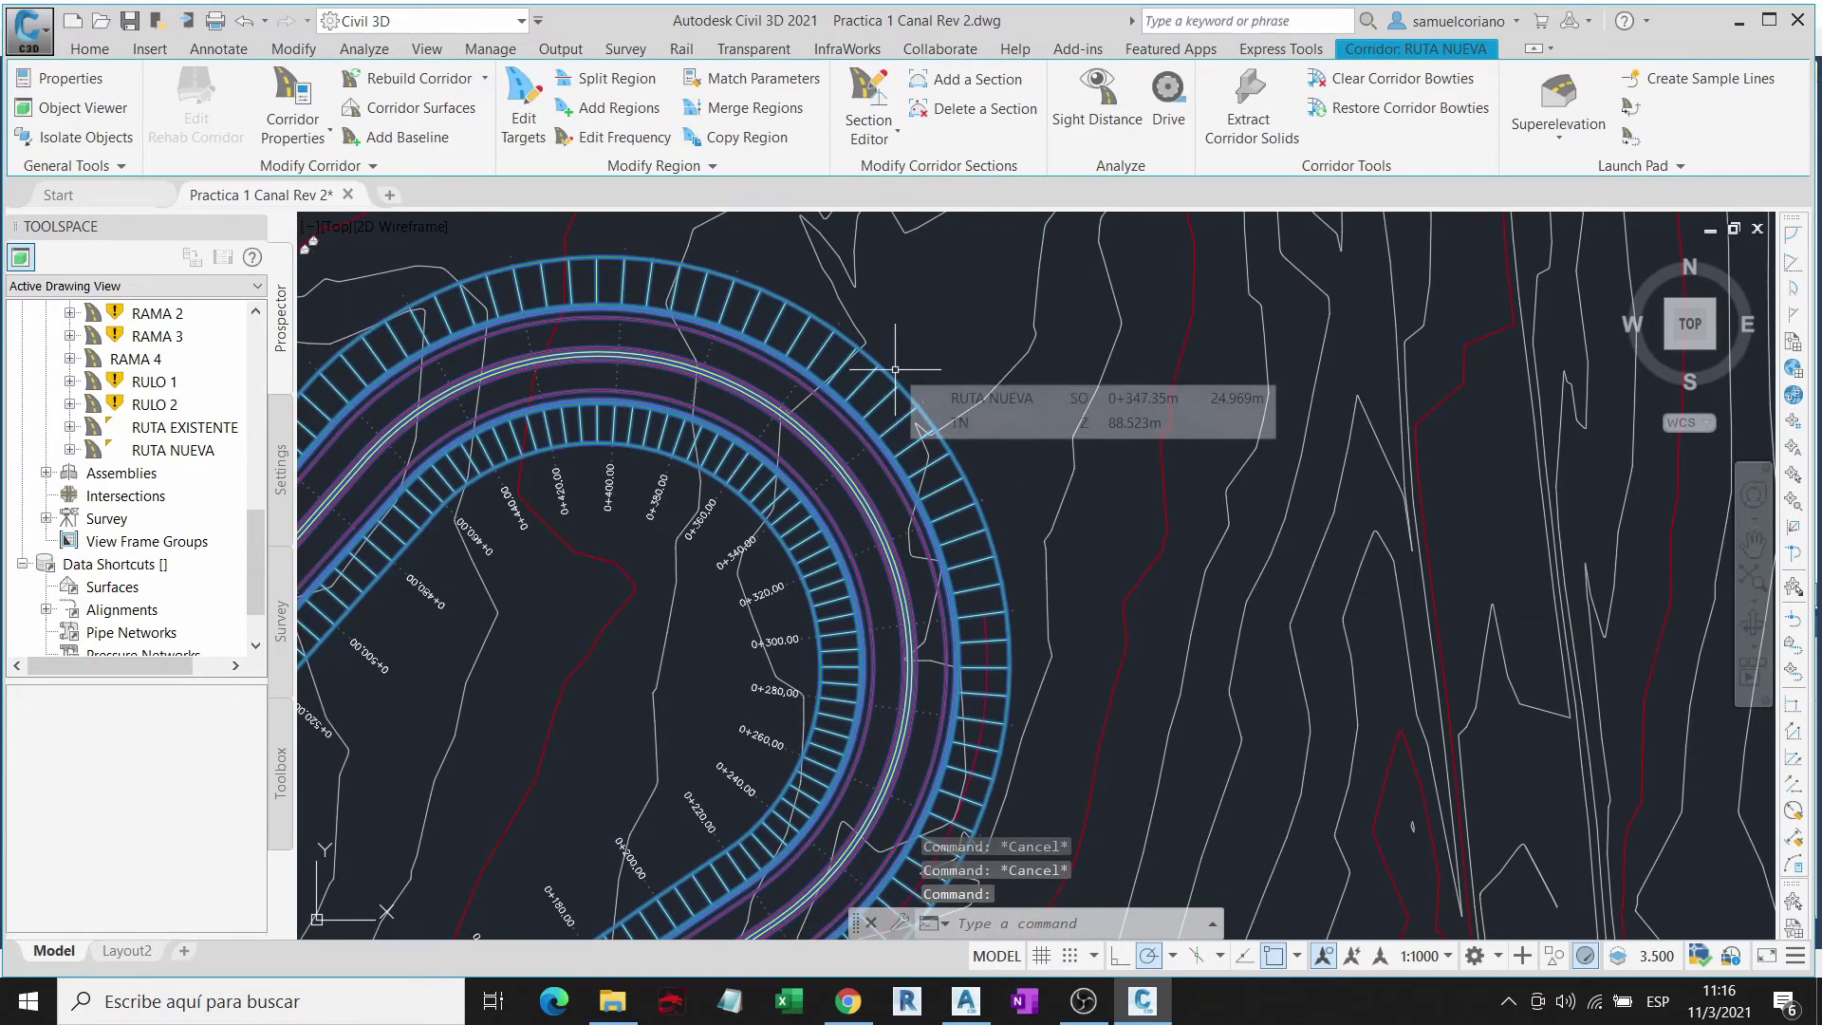
# Step: Open Target Mapping for RUTA NUEVA's first Road Type 1 region from Corridor Properties
pyautogui.rightClick(894, 369)
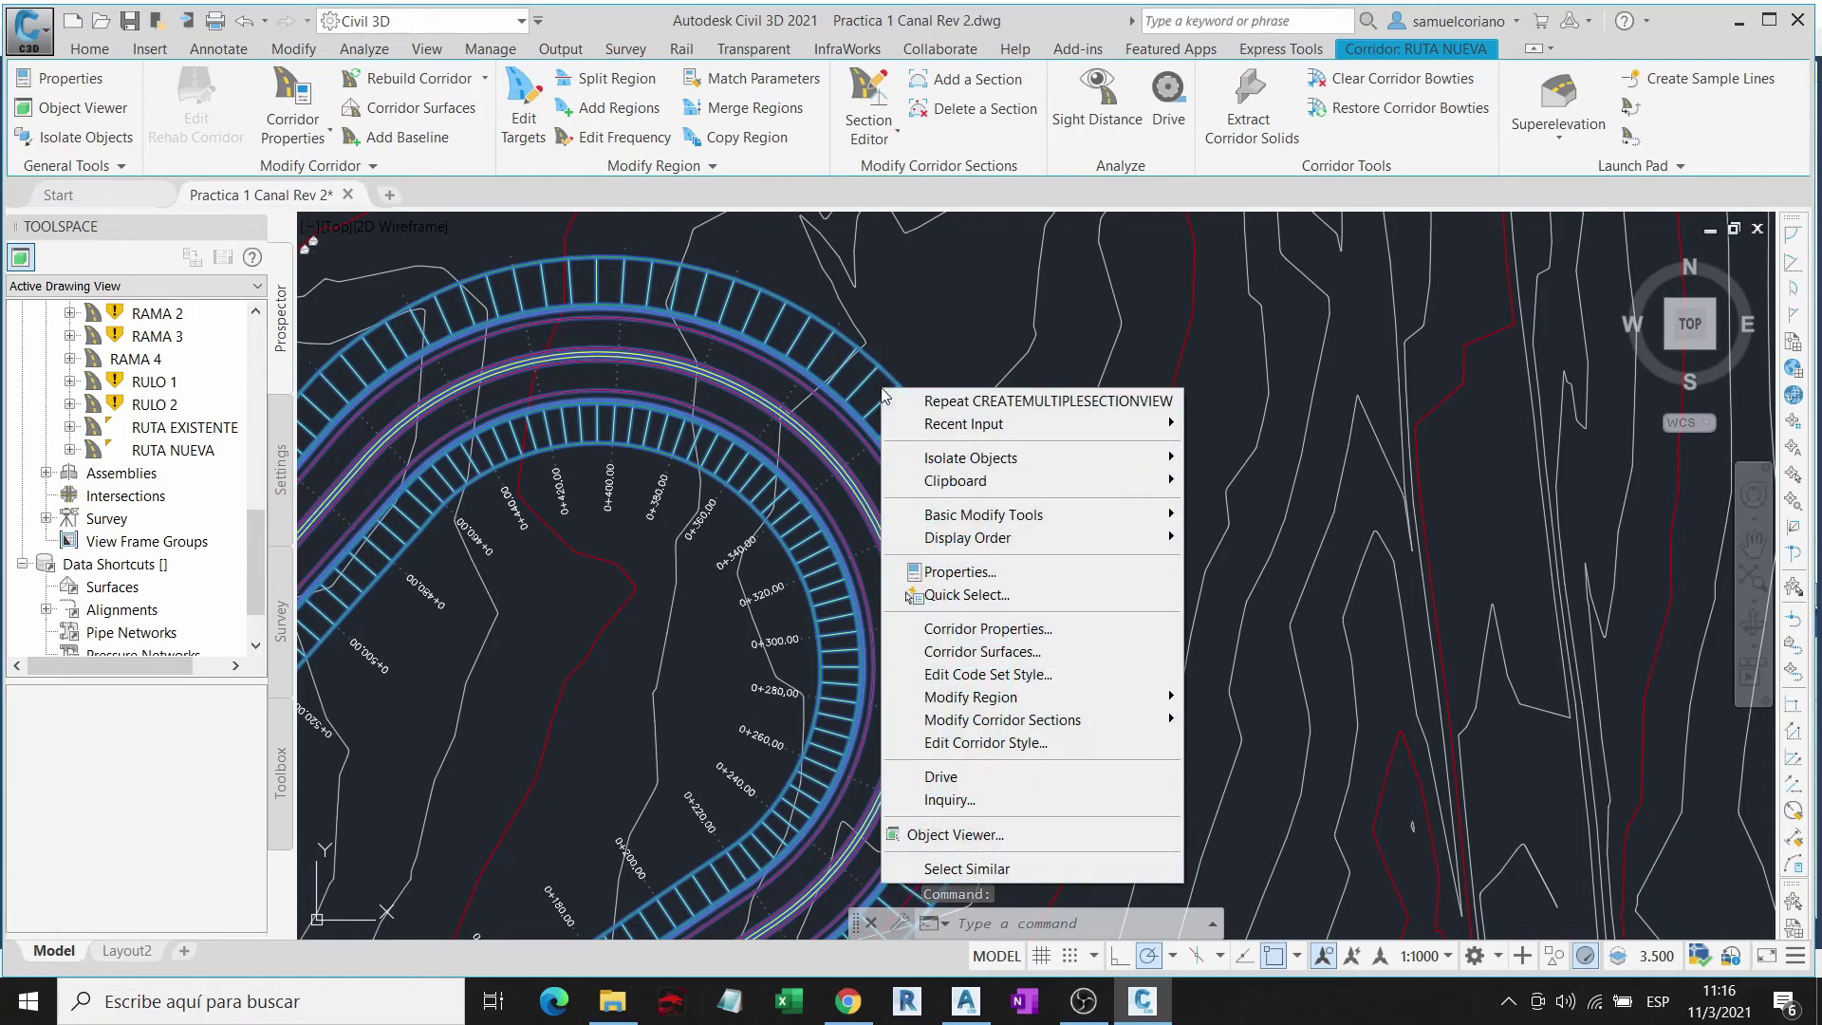
pyautogui.click(1021, 629)
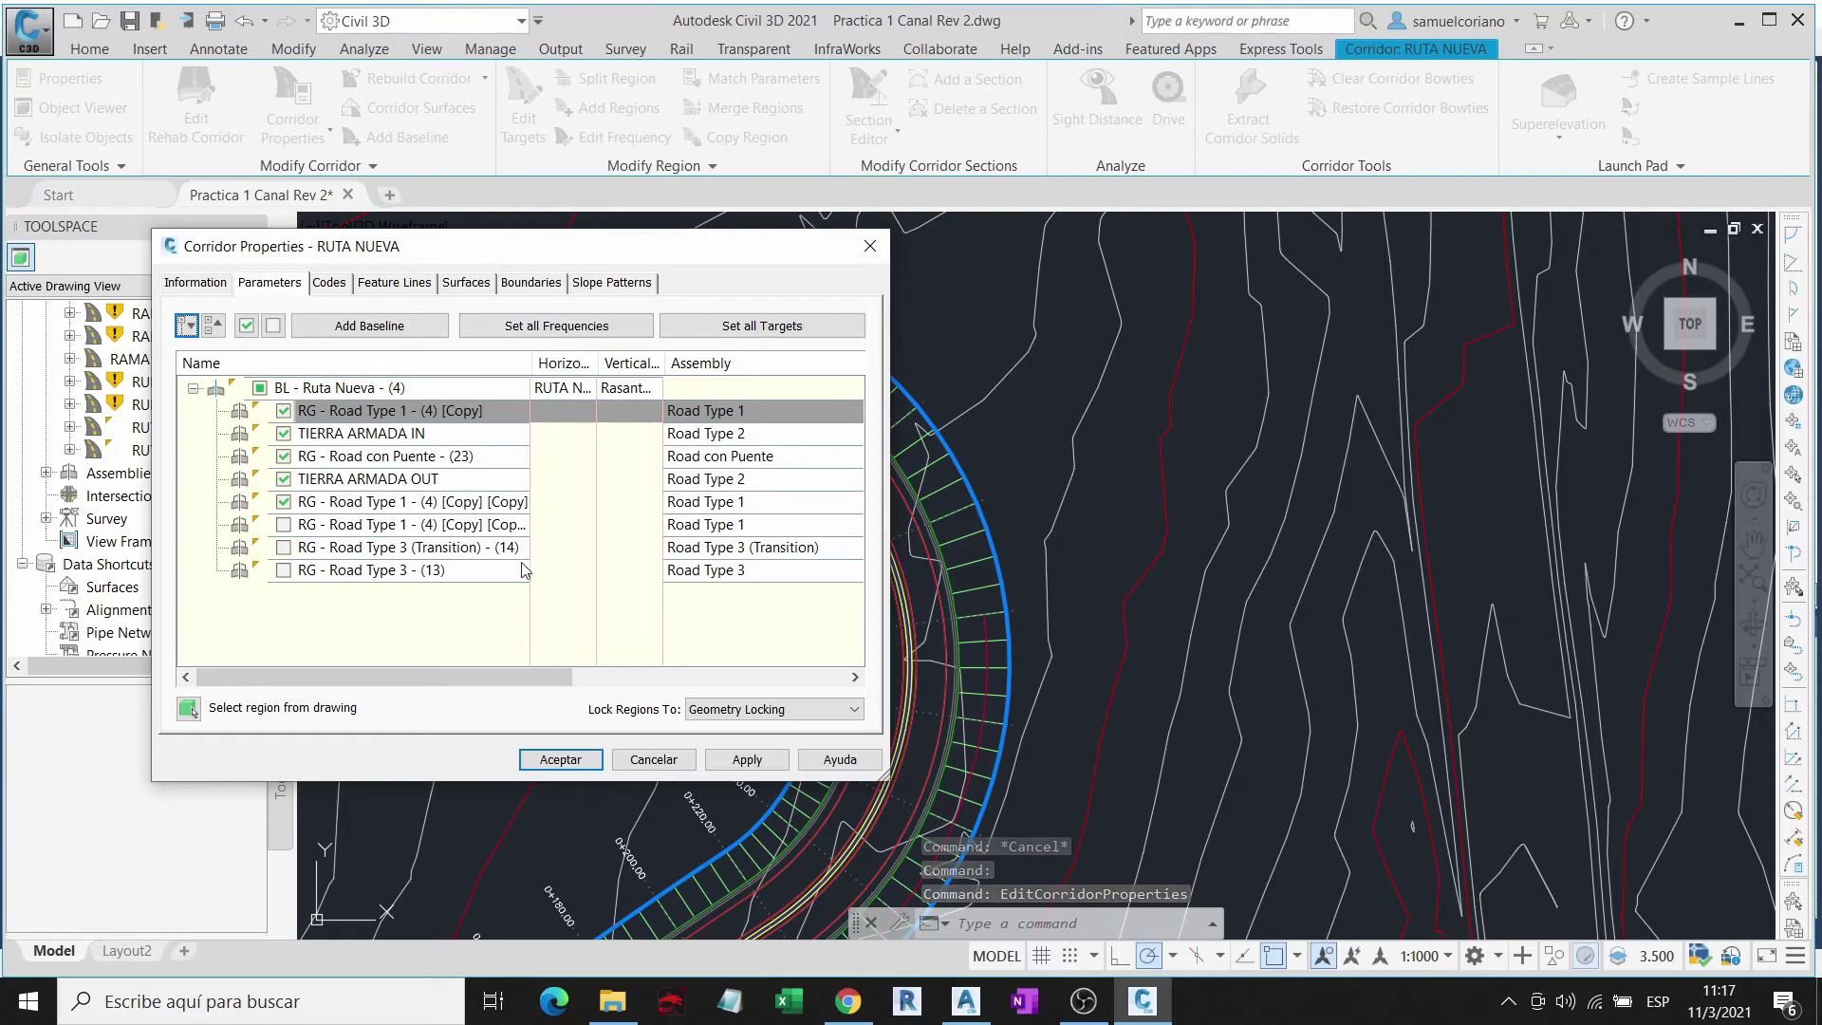
pyautogui.moveTo(516, 676); pyautogui.dragTo(790, 674)
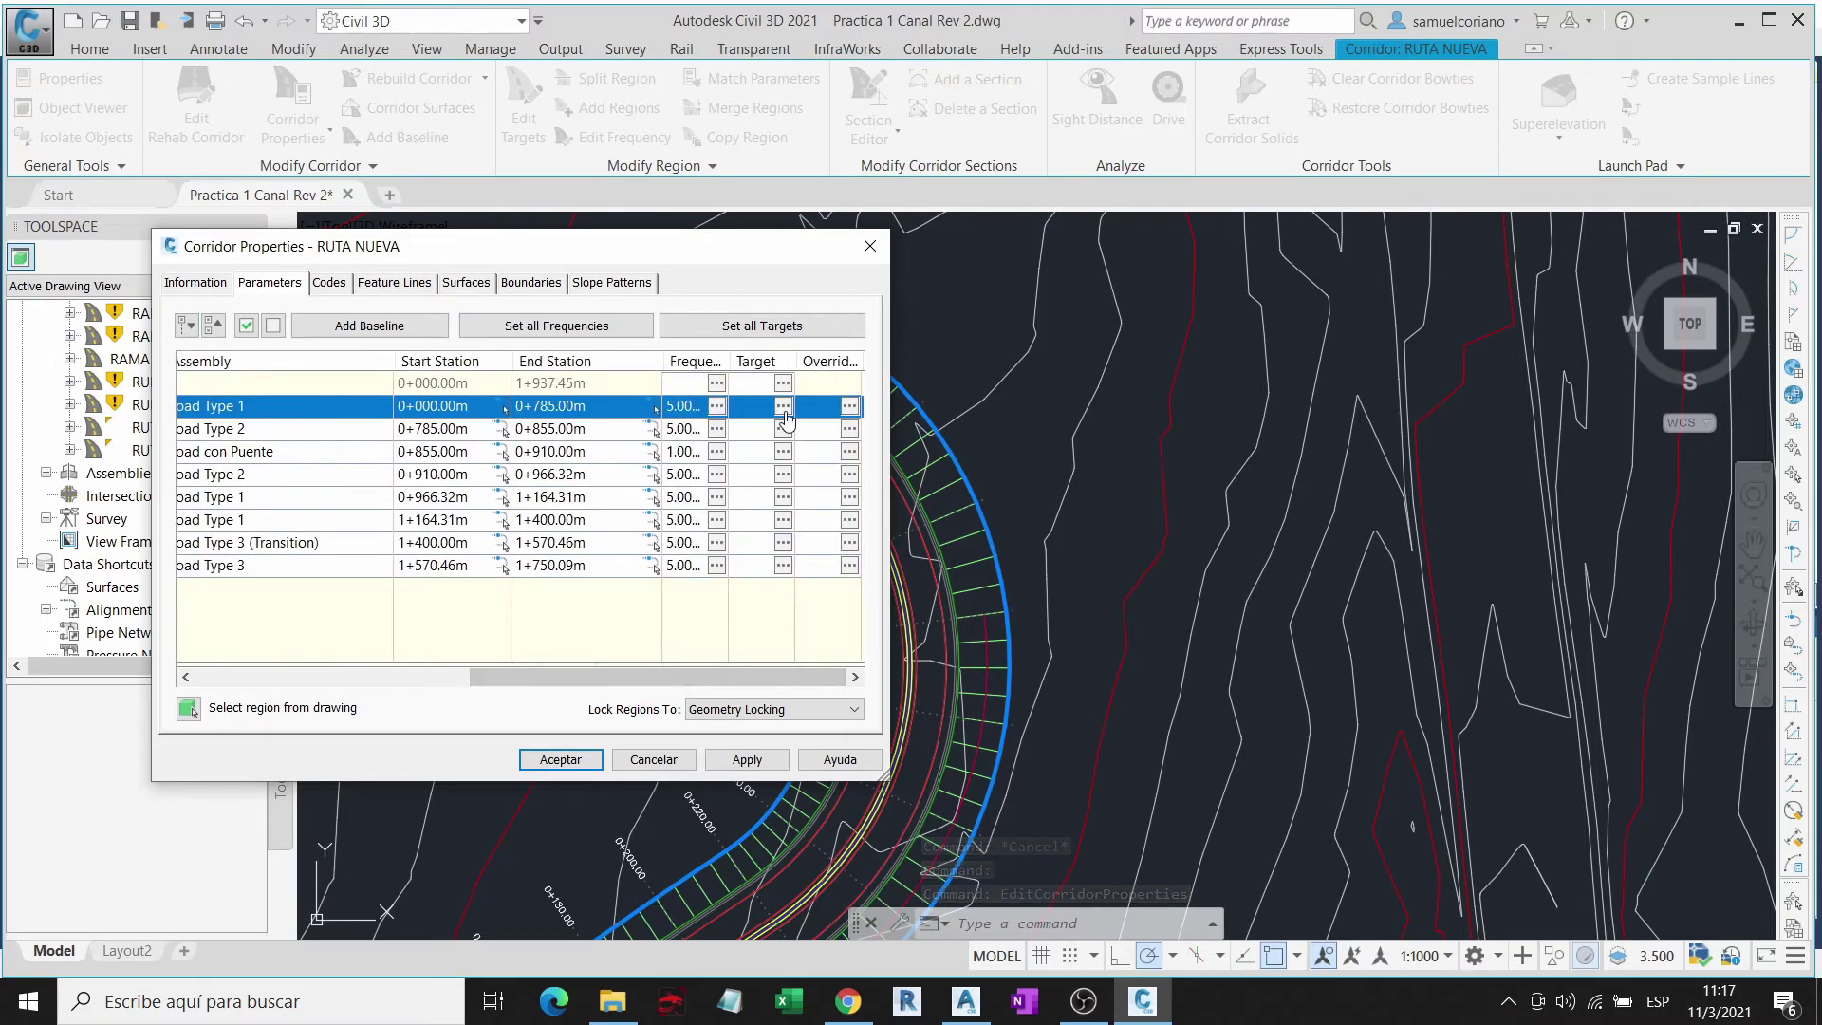
pyautogui.click(784, 408)
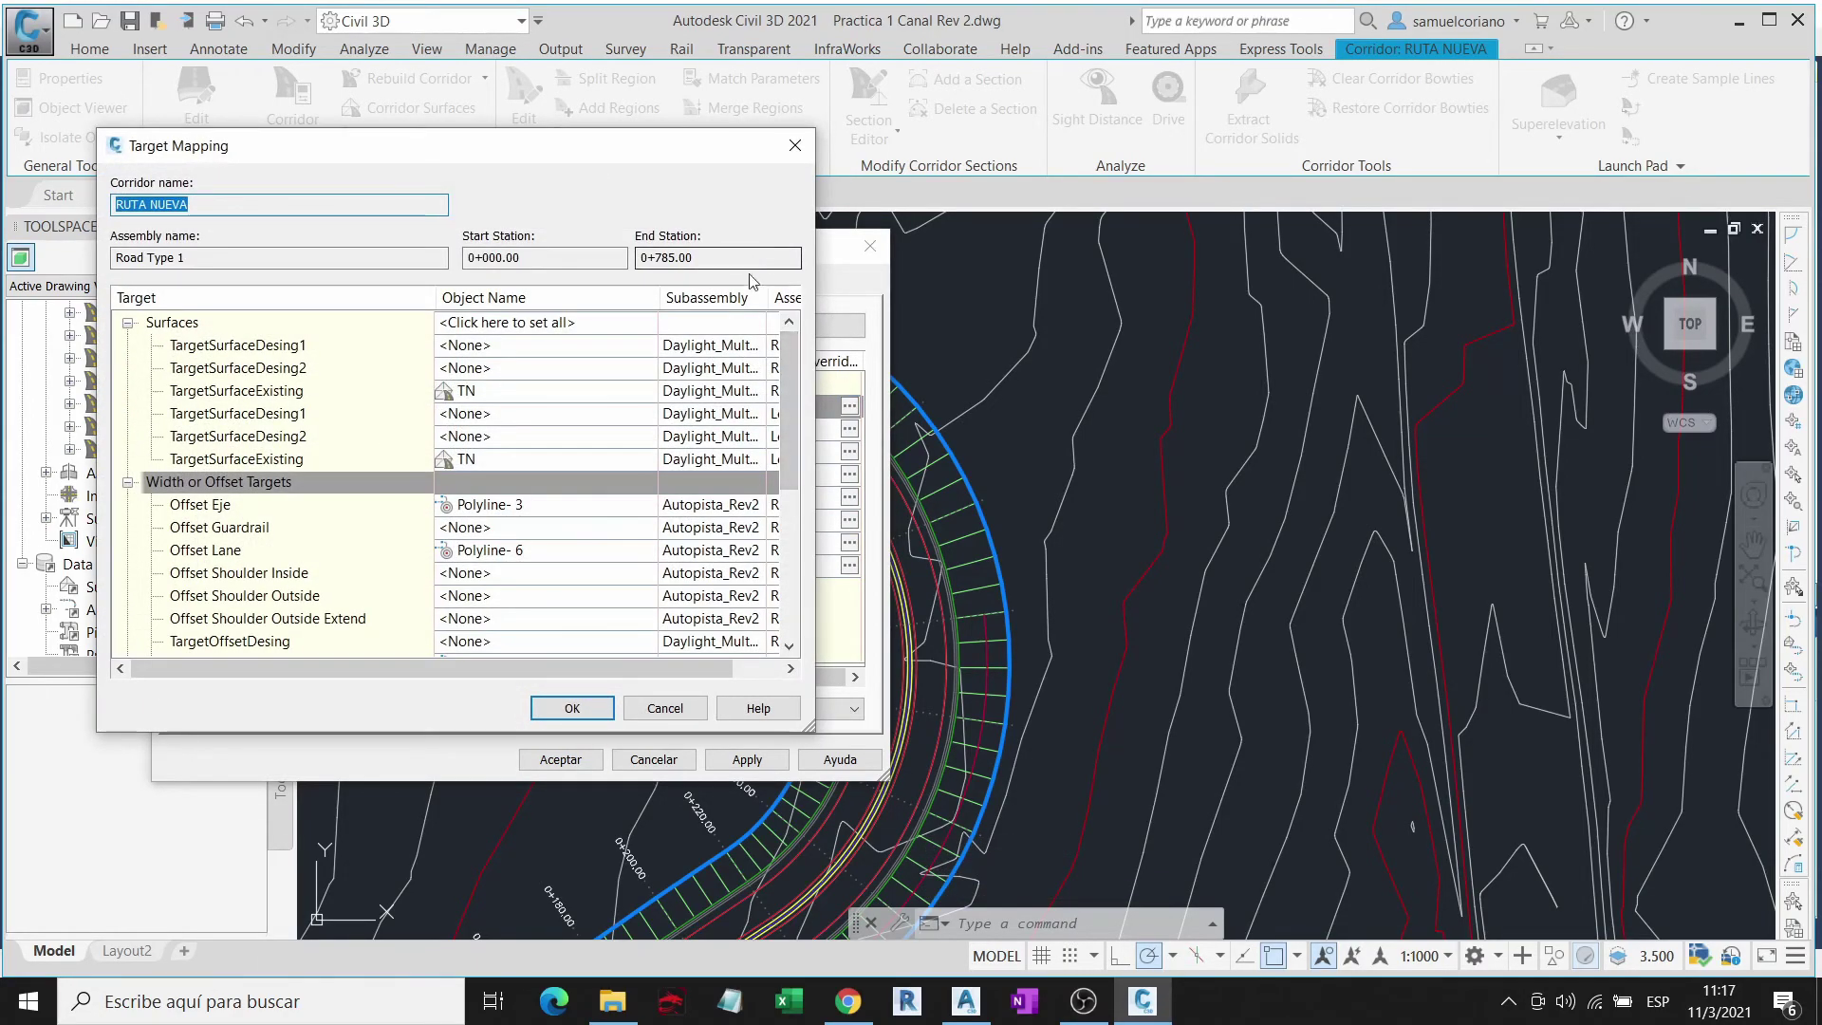
# Step: Check that both BARRERA offset targets are mapped to RUTA NUEVA
pyautogui.scroll(-4, 708, 408)
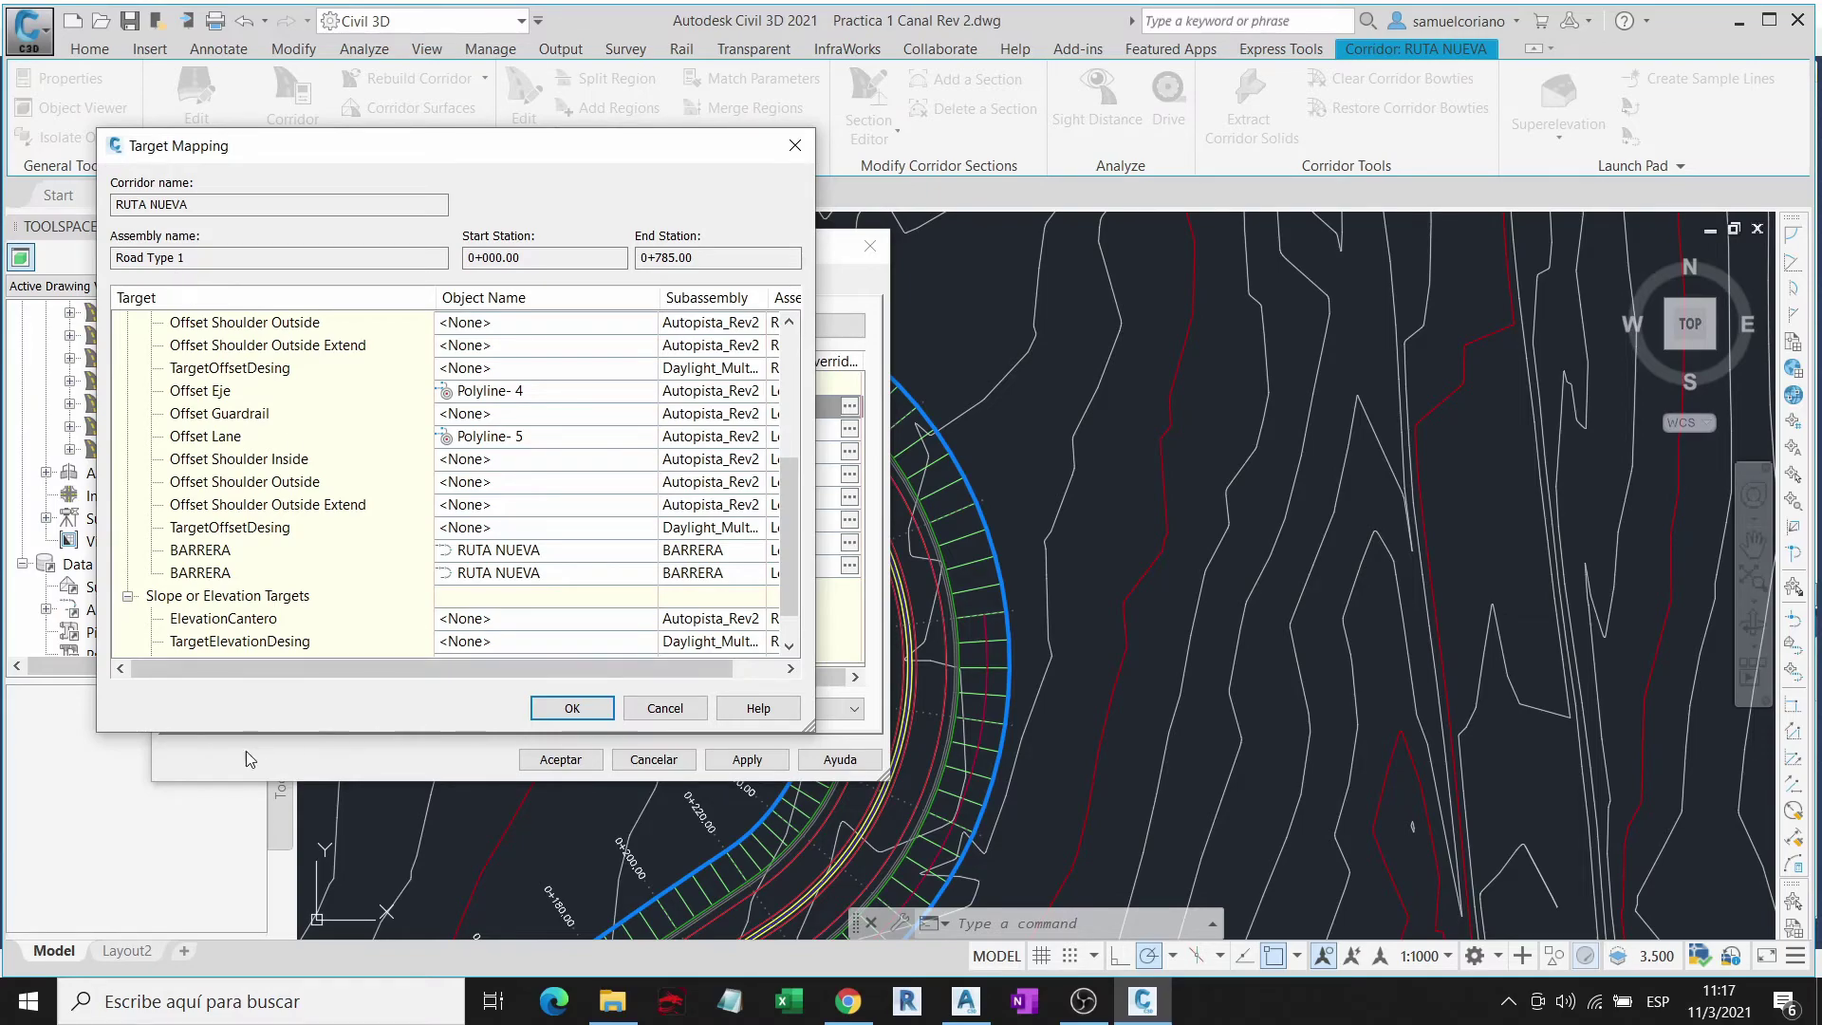
pyautogui.click(253, 550)
pyautogui.click(231, 550)
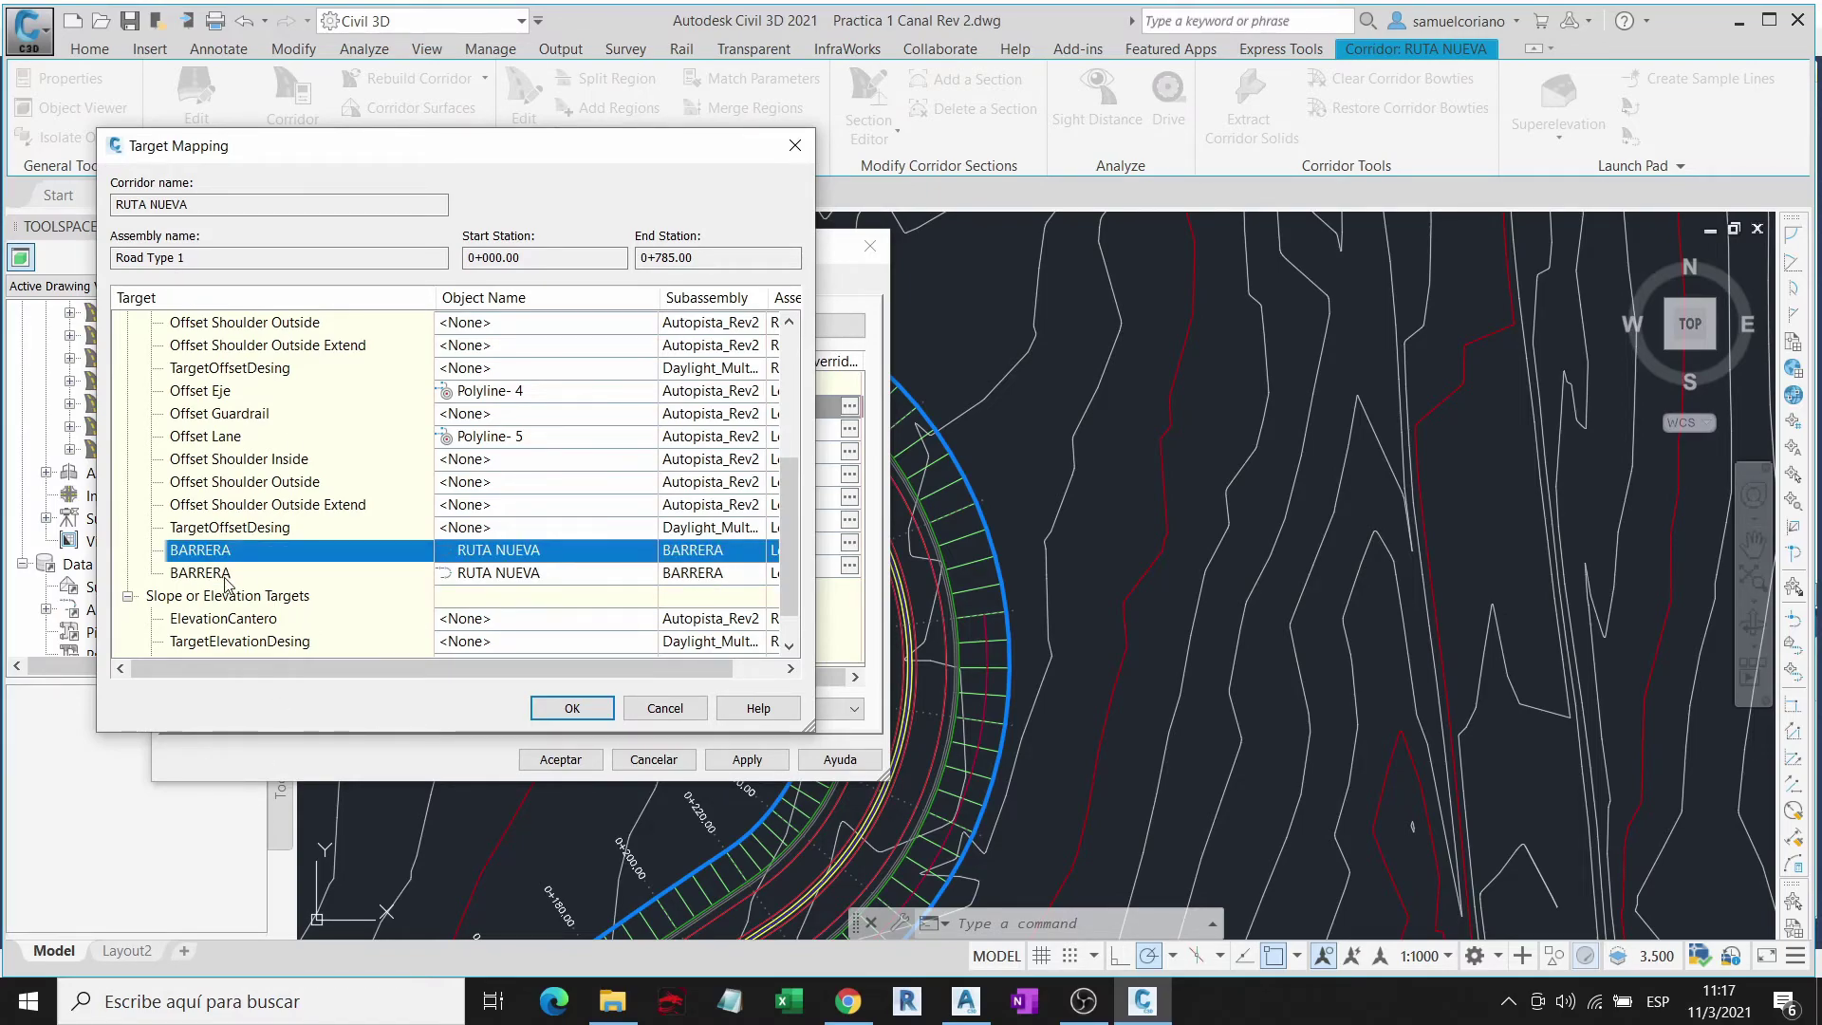
pyautogui.click(225, 575)
pyautogui.click(212, 572)
pyautogui.click(213, 573)
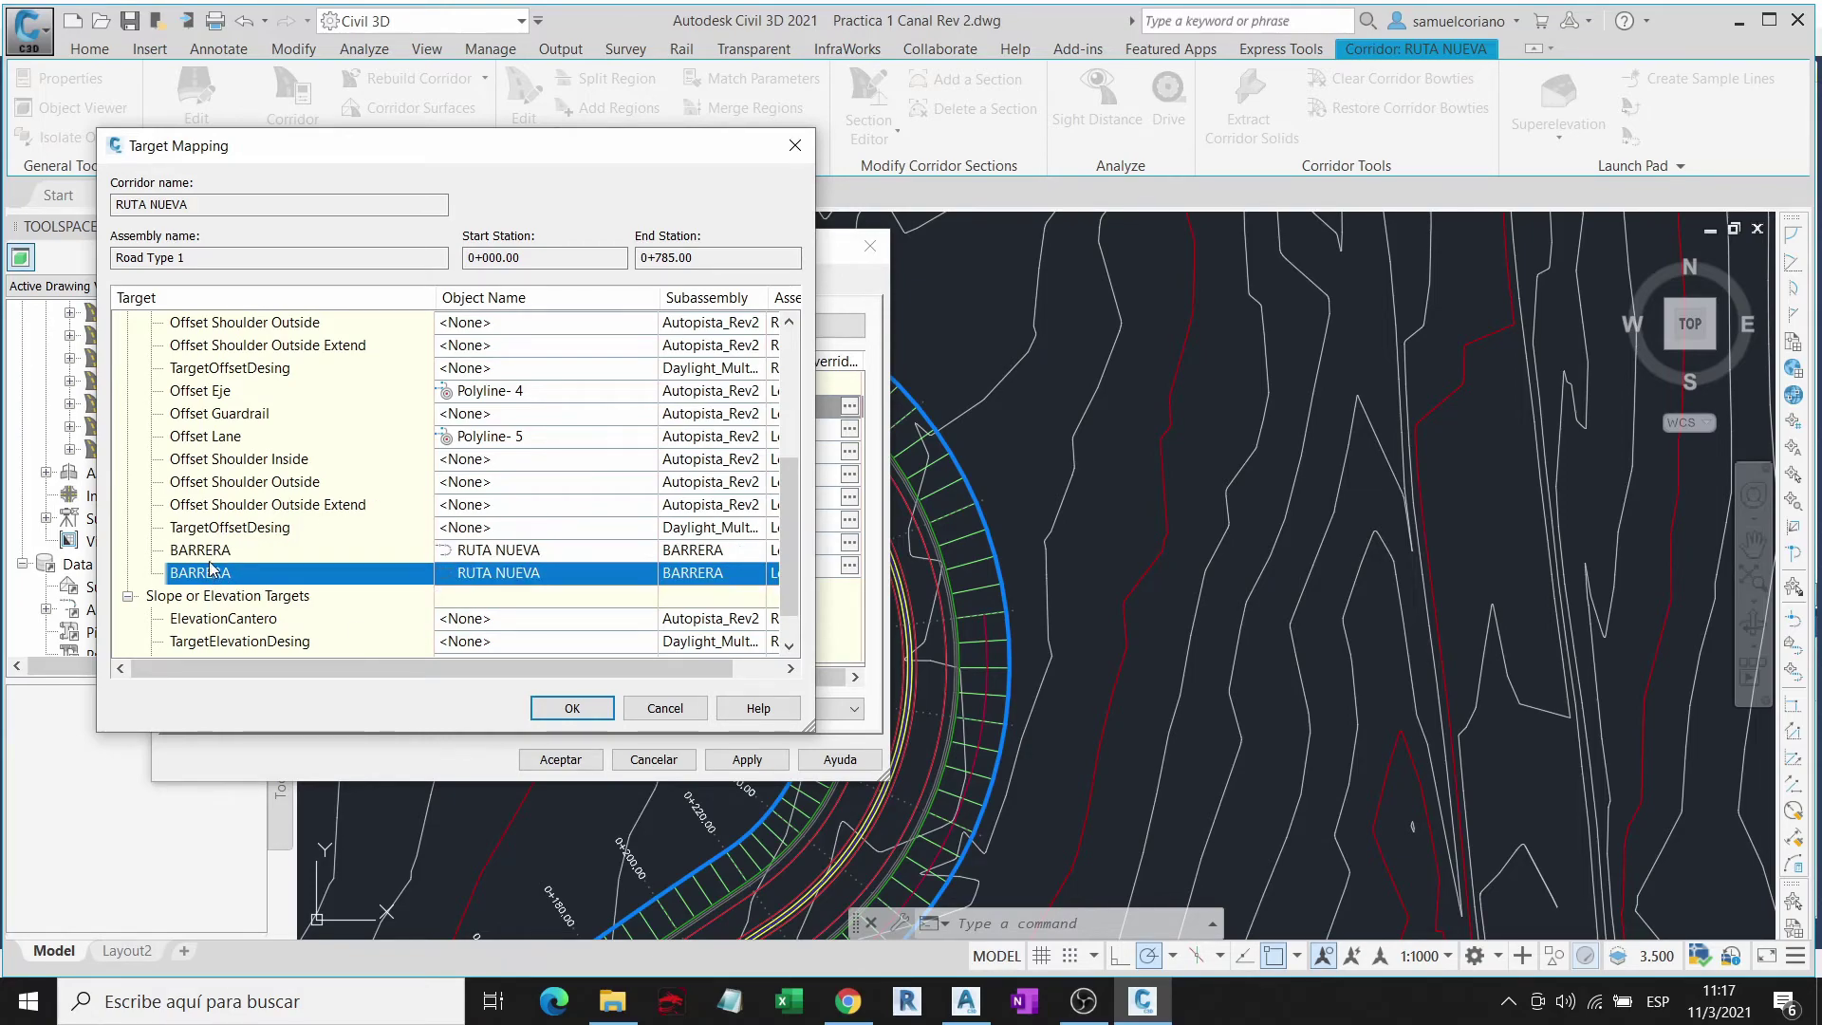
pyautogui.click(209, 575)
pyautogui.click(207, 575)
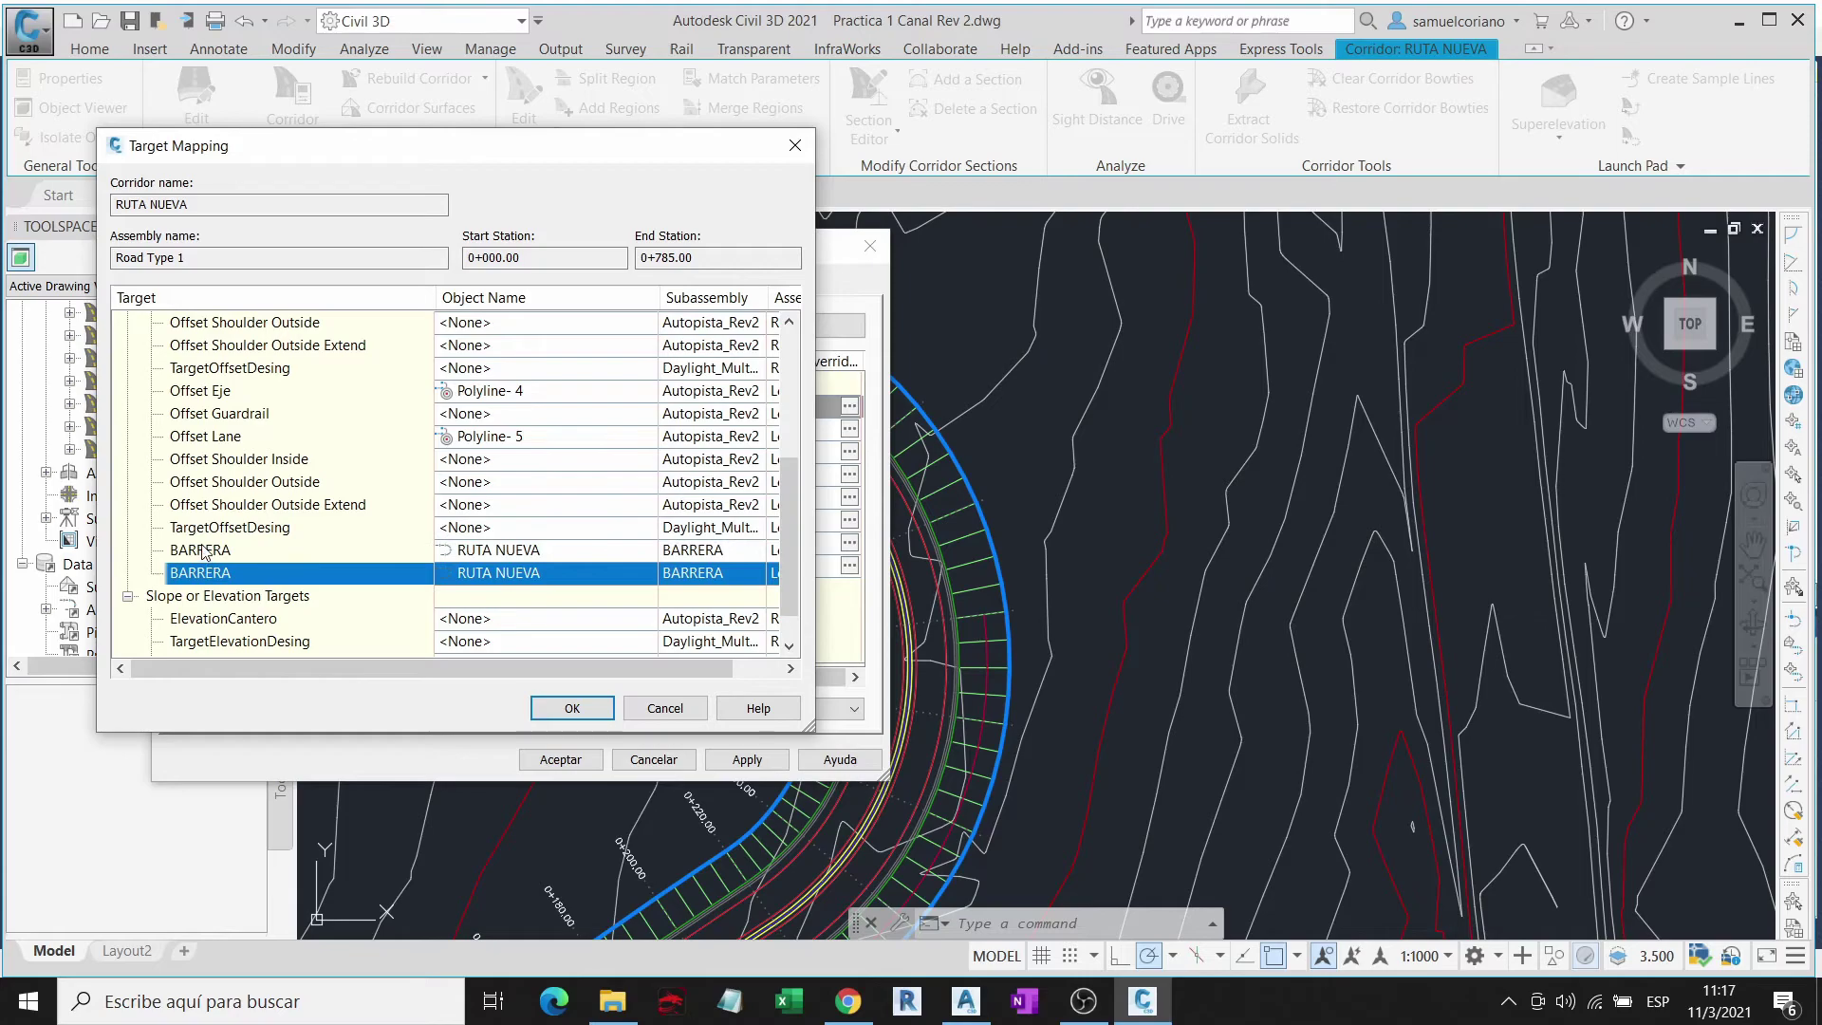
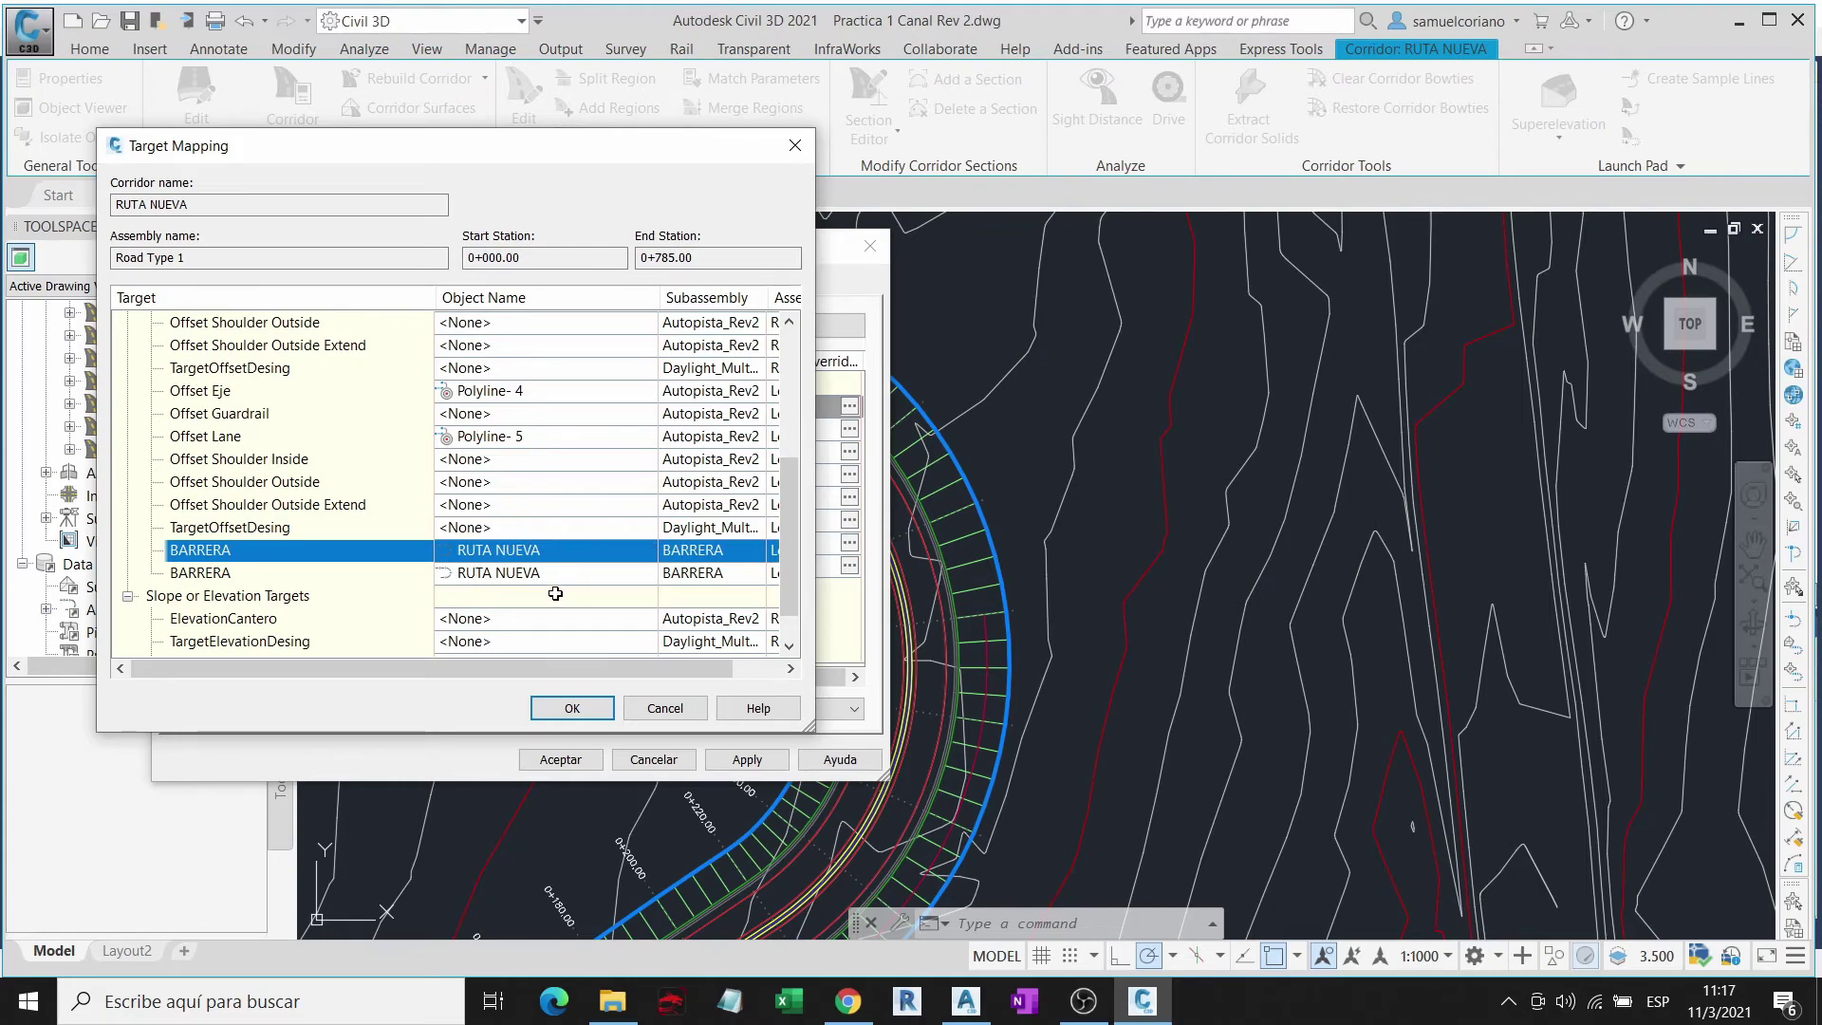
# Step: Pick Polyline-24 in the drawing as a polyline width target for the first BARRERA
pyautogui.click(531, 550)
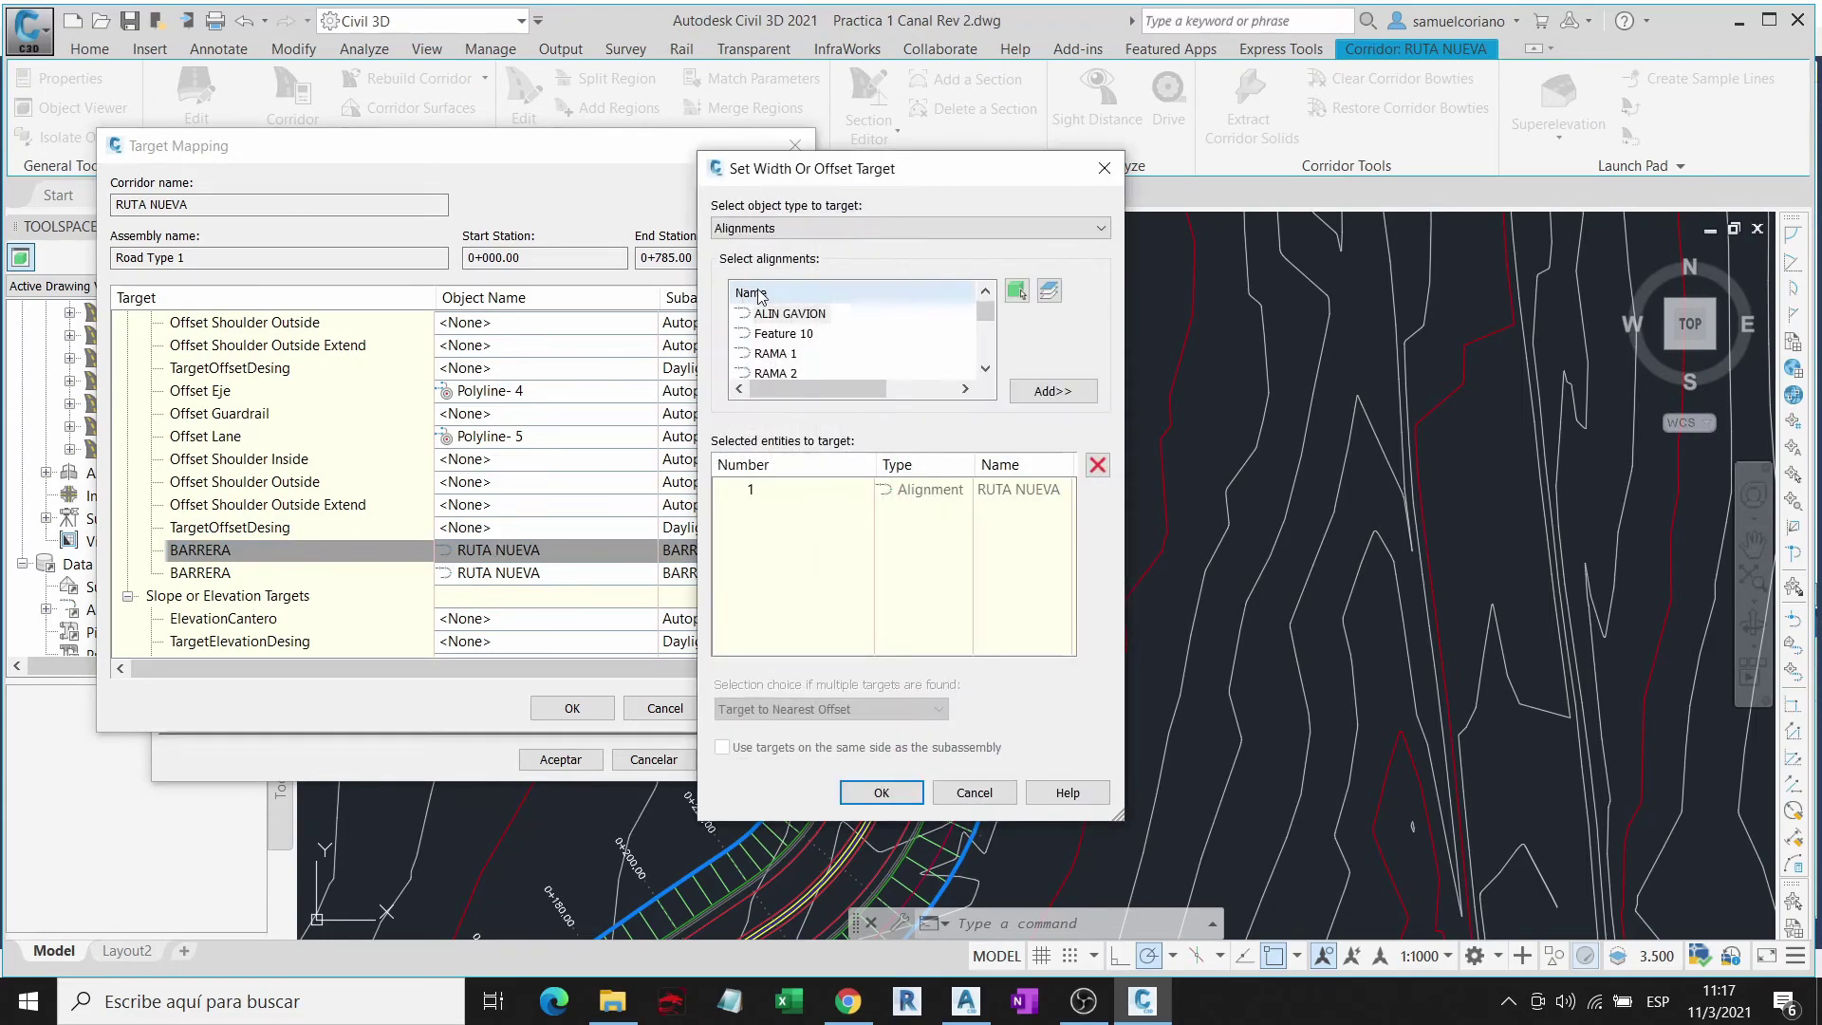
pyautogui.click(951, 229)
pyautogui.click(771, 258)
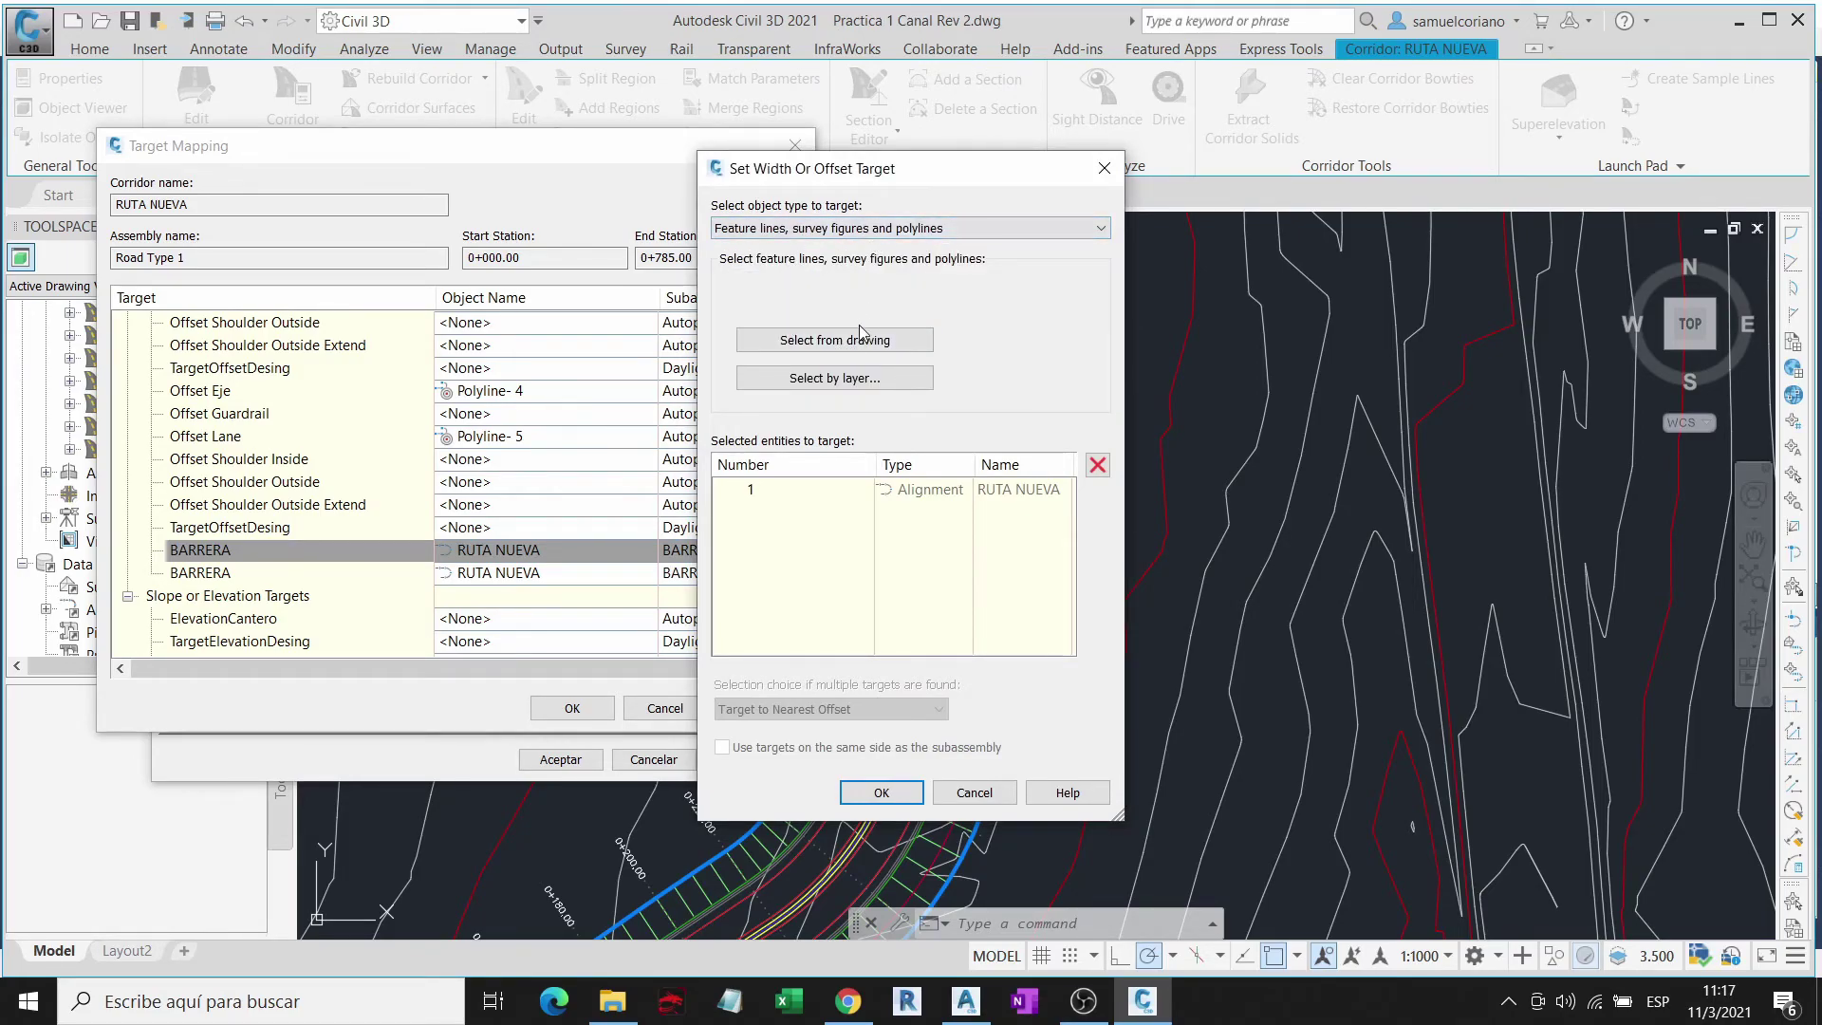
pyautogui.click(862, 338)
pyautogui.scroll(3, 863, 601)
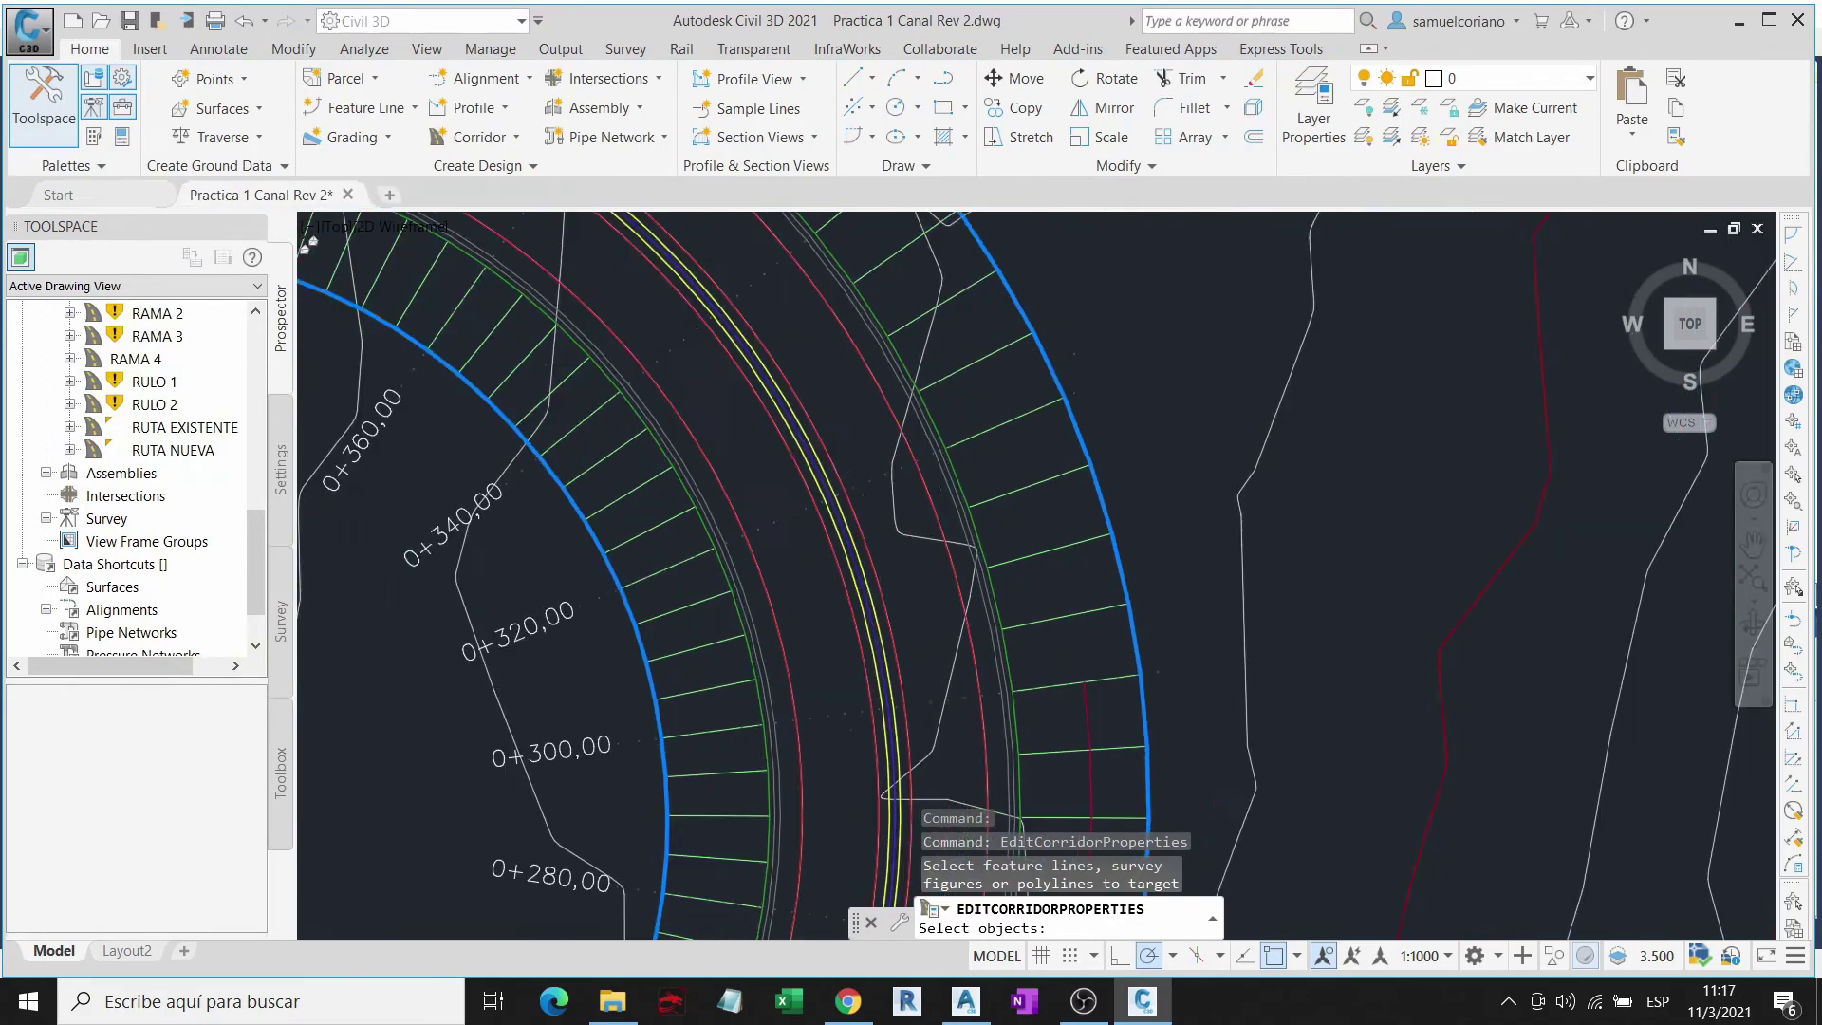
pyautogui.scroll(2, 862, 601)
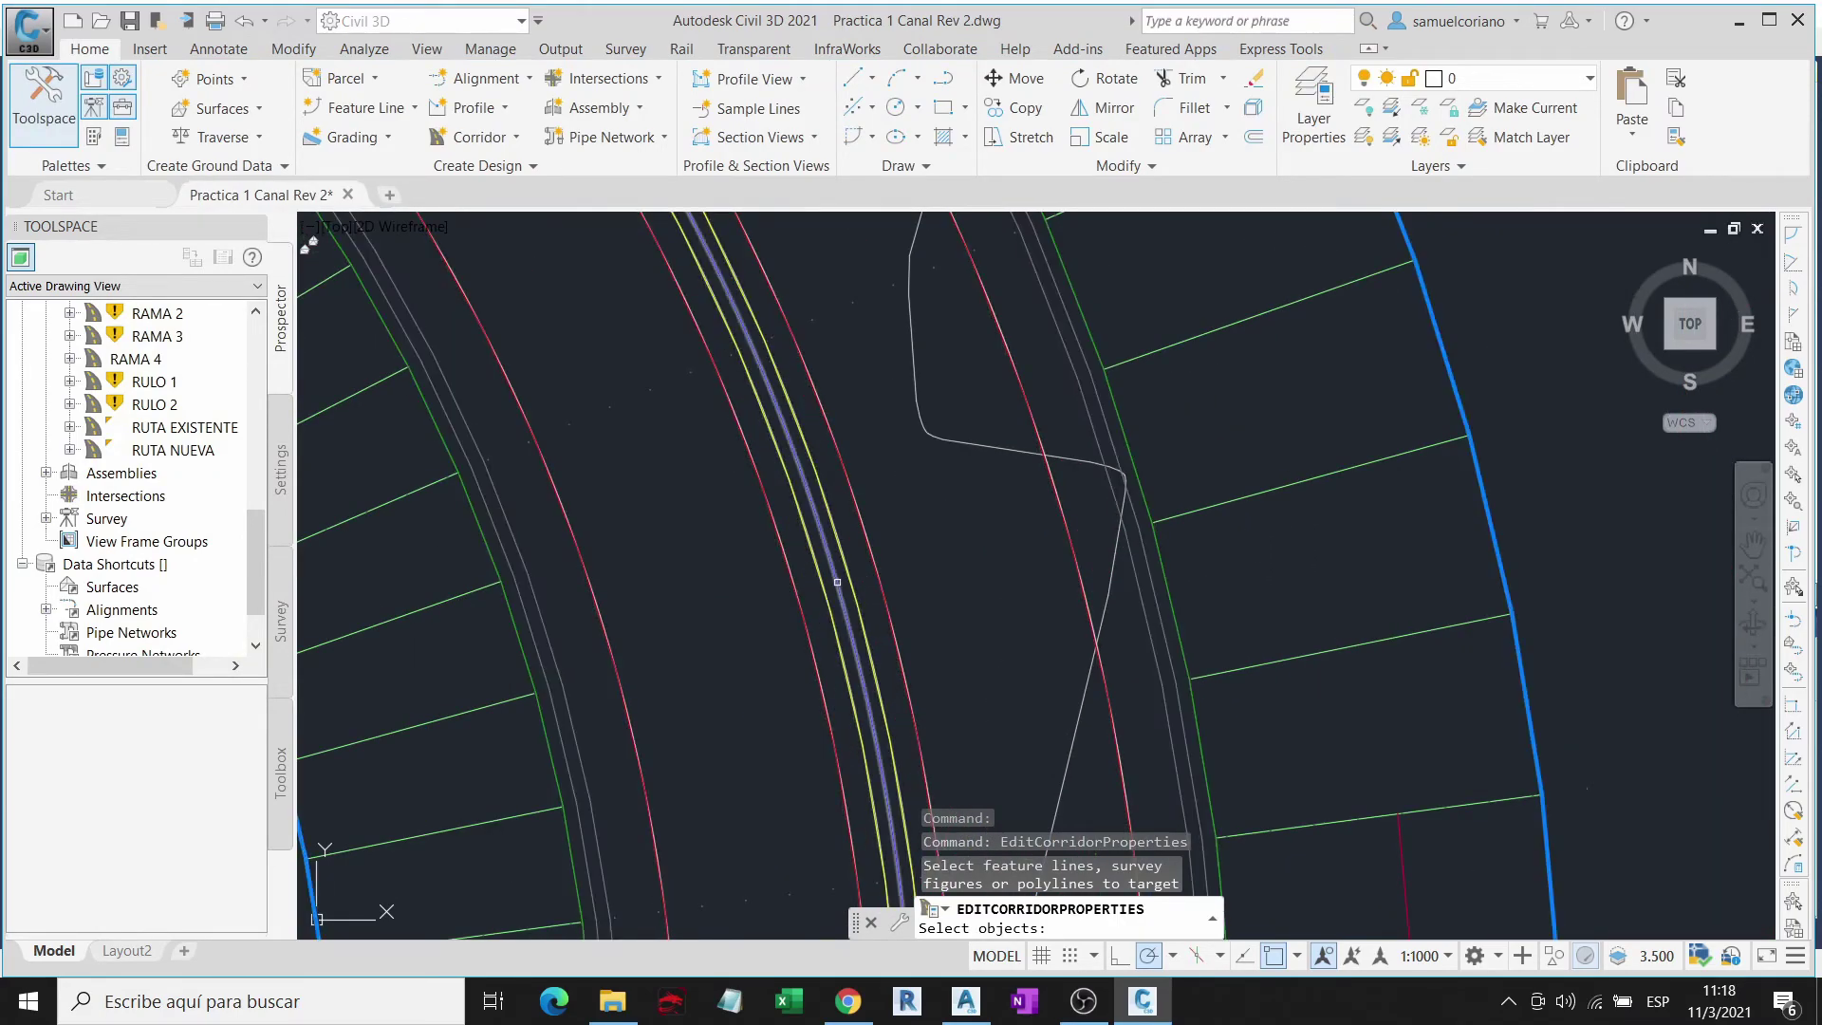
pyautogui.click(851, 600)
pyautogui.scroll(-5, 1172, 433)
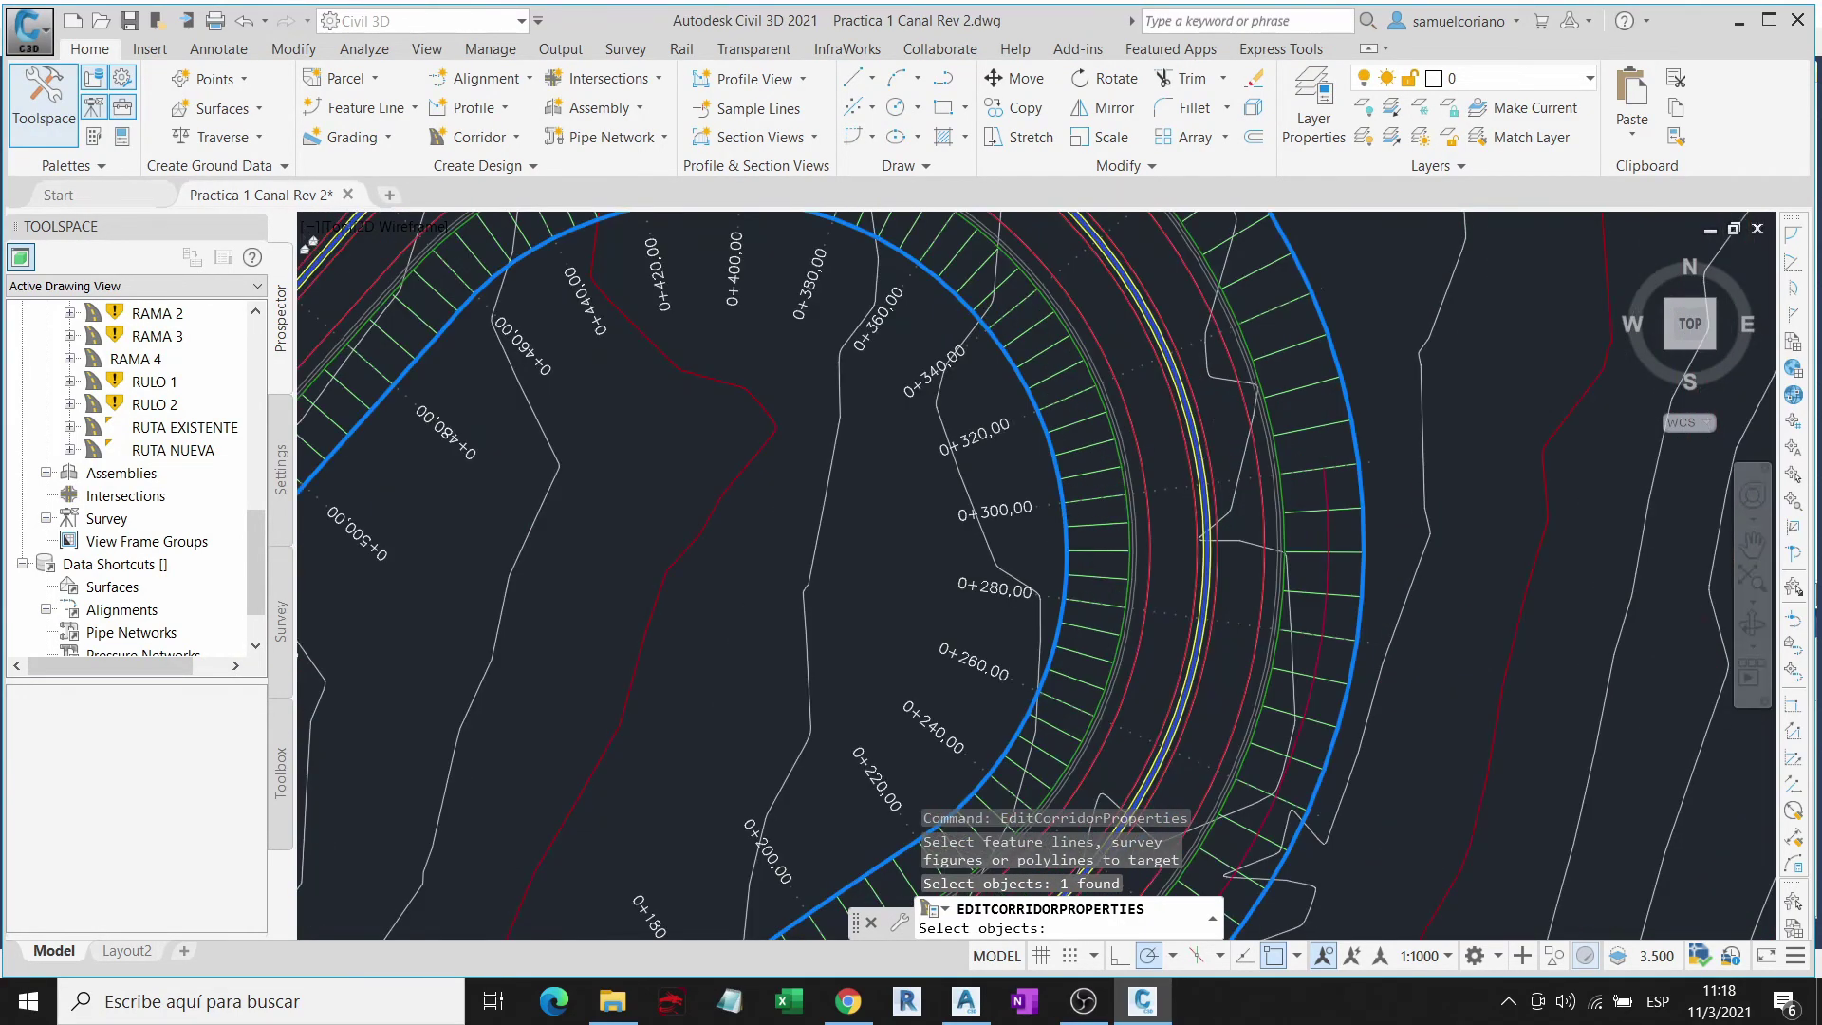
pyautogui.press('Return')
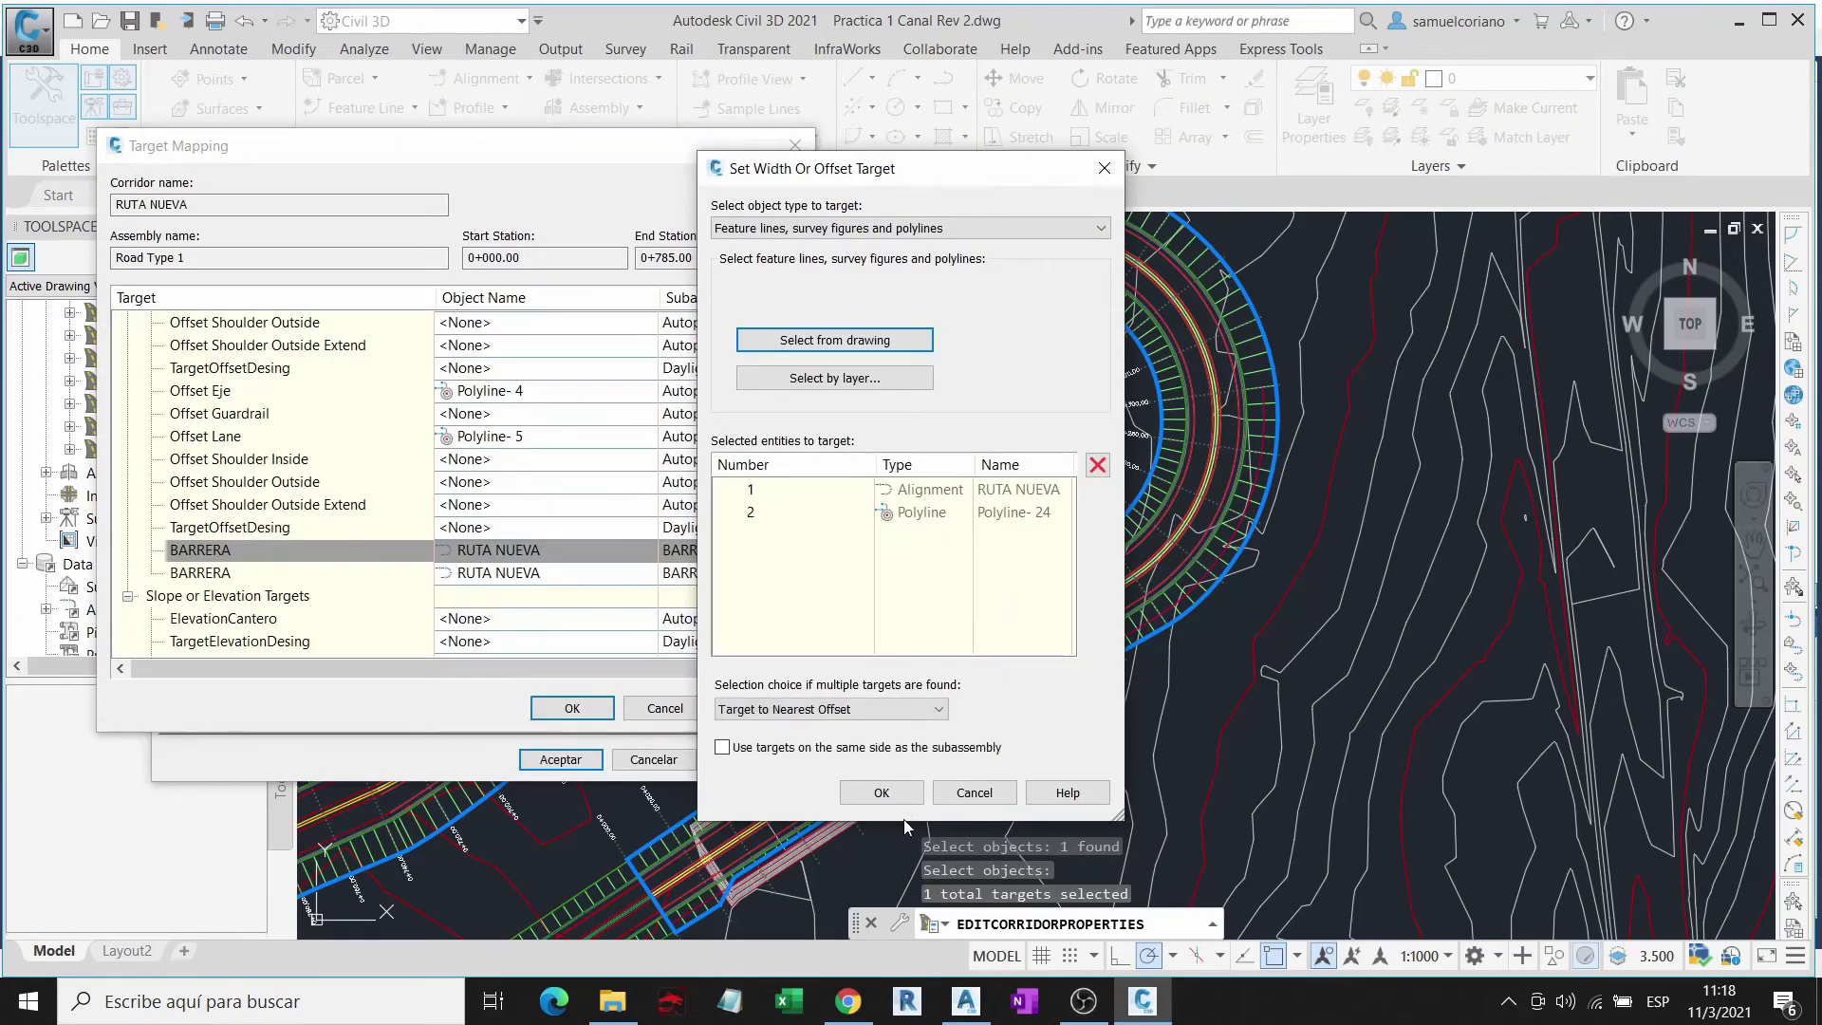
# Step: Remove the RUTA NUEVA alignment from the first BARRERA's targets and confirm Polyline-24
pyautogui.click(920, 492)
pyautogui.click(1098, 465)
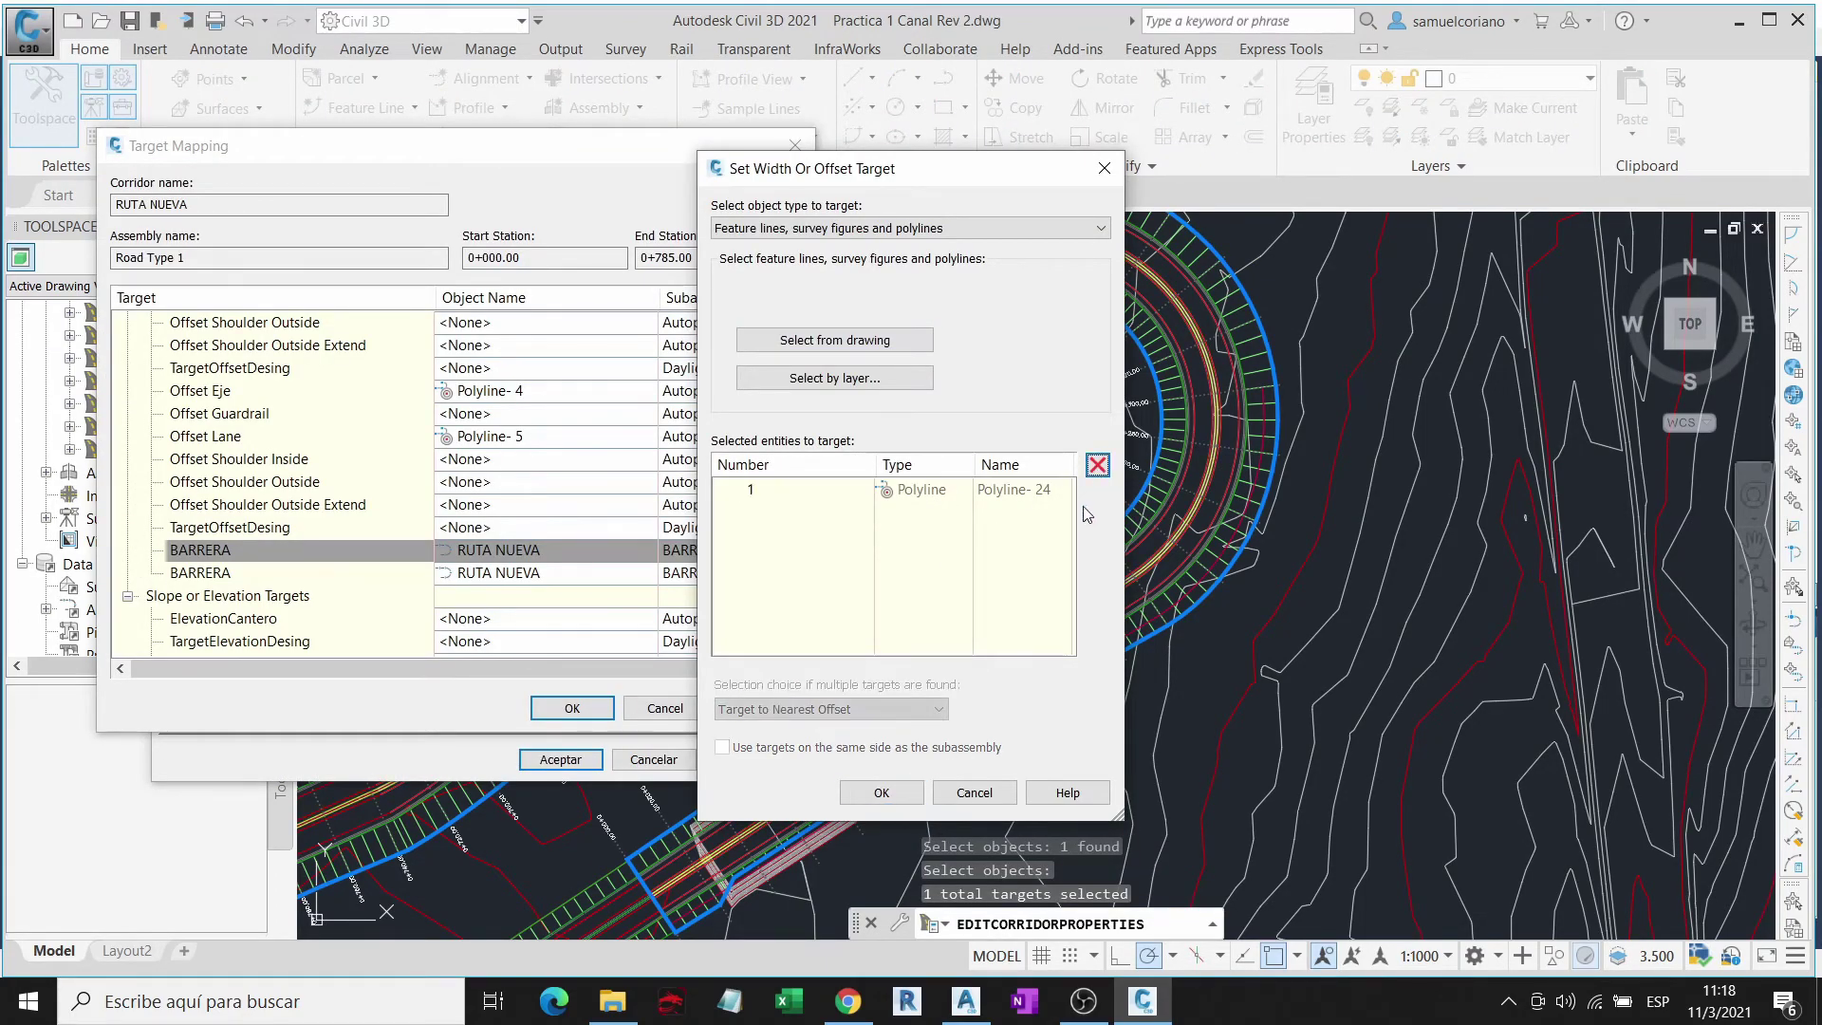
pyautogui.click(881, 797)
pyautogui.click(581, 573)
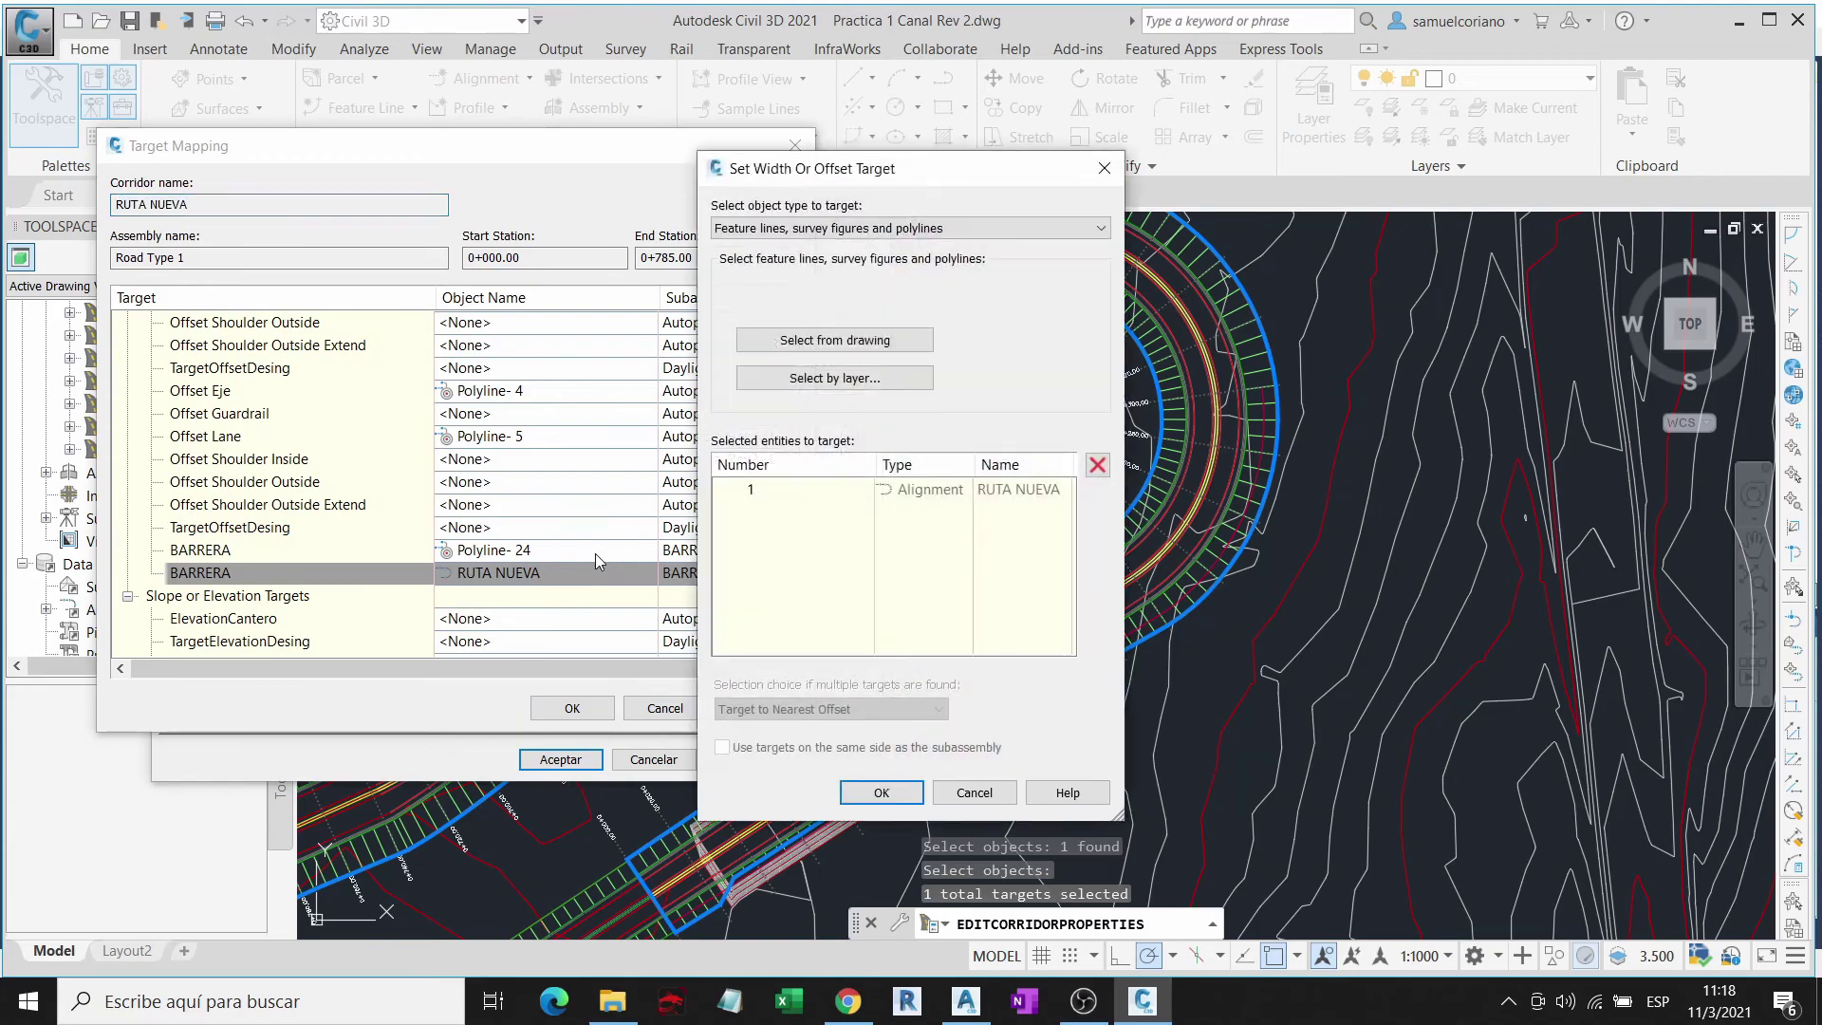
# Step: Remove the alignment from the second BARRERA and pick Polyline-24 as its target
pyautogui.click(1097, 464)
pyautogui.click(835, 339)
pyautogui.click(1234, 370)
pyautogui.scroll(5, 1224, 399)
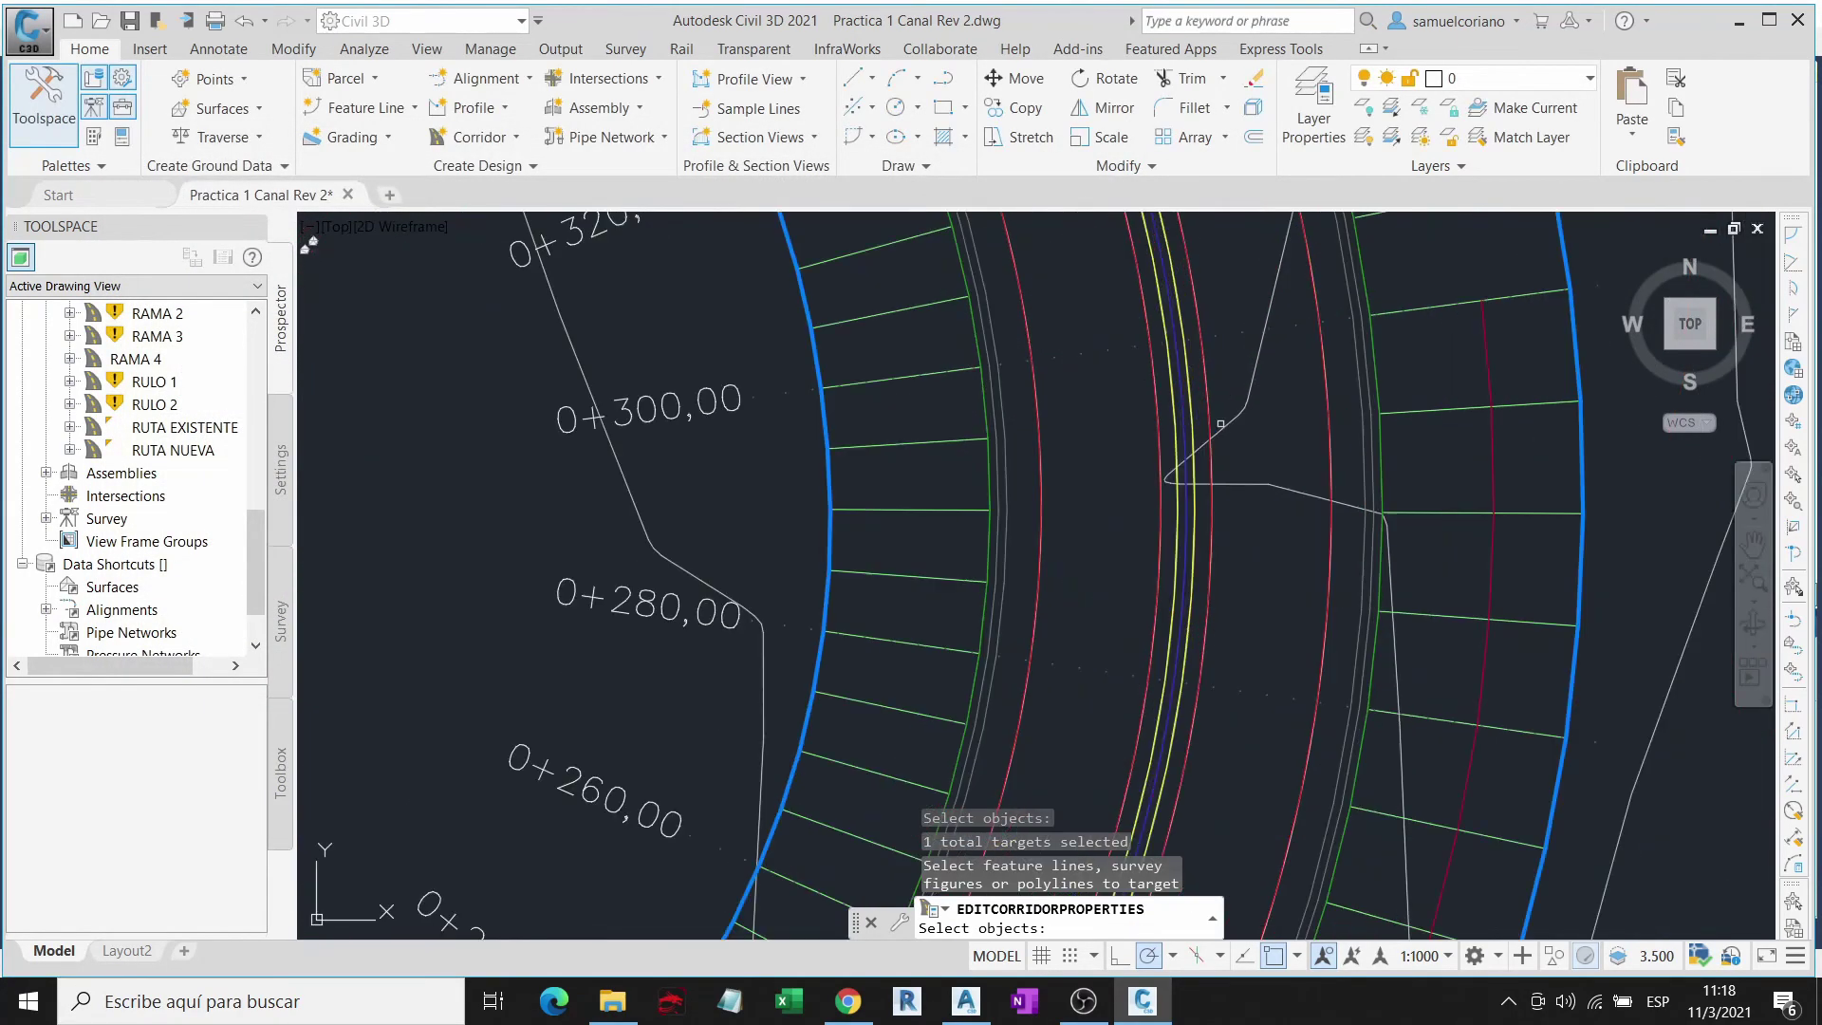
pyautogui.scroll(2, 1203, 489)
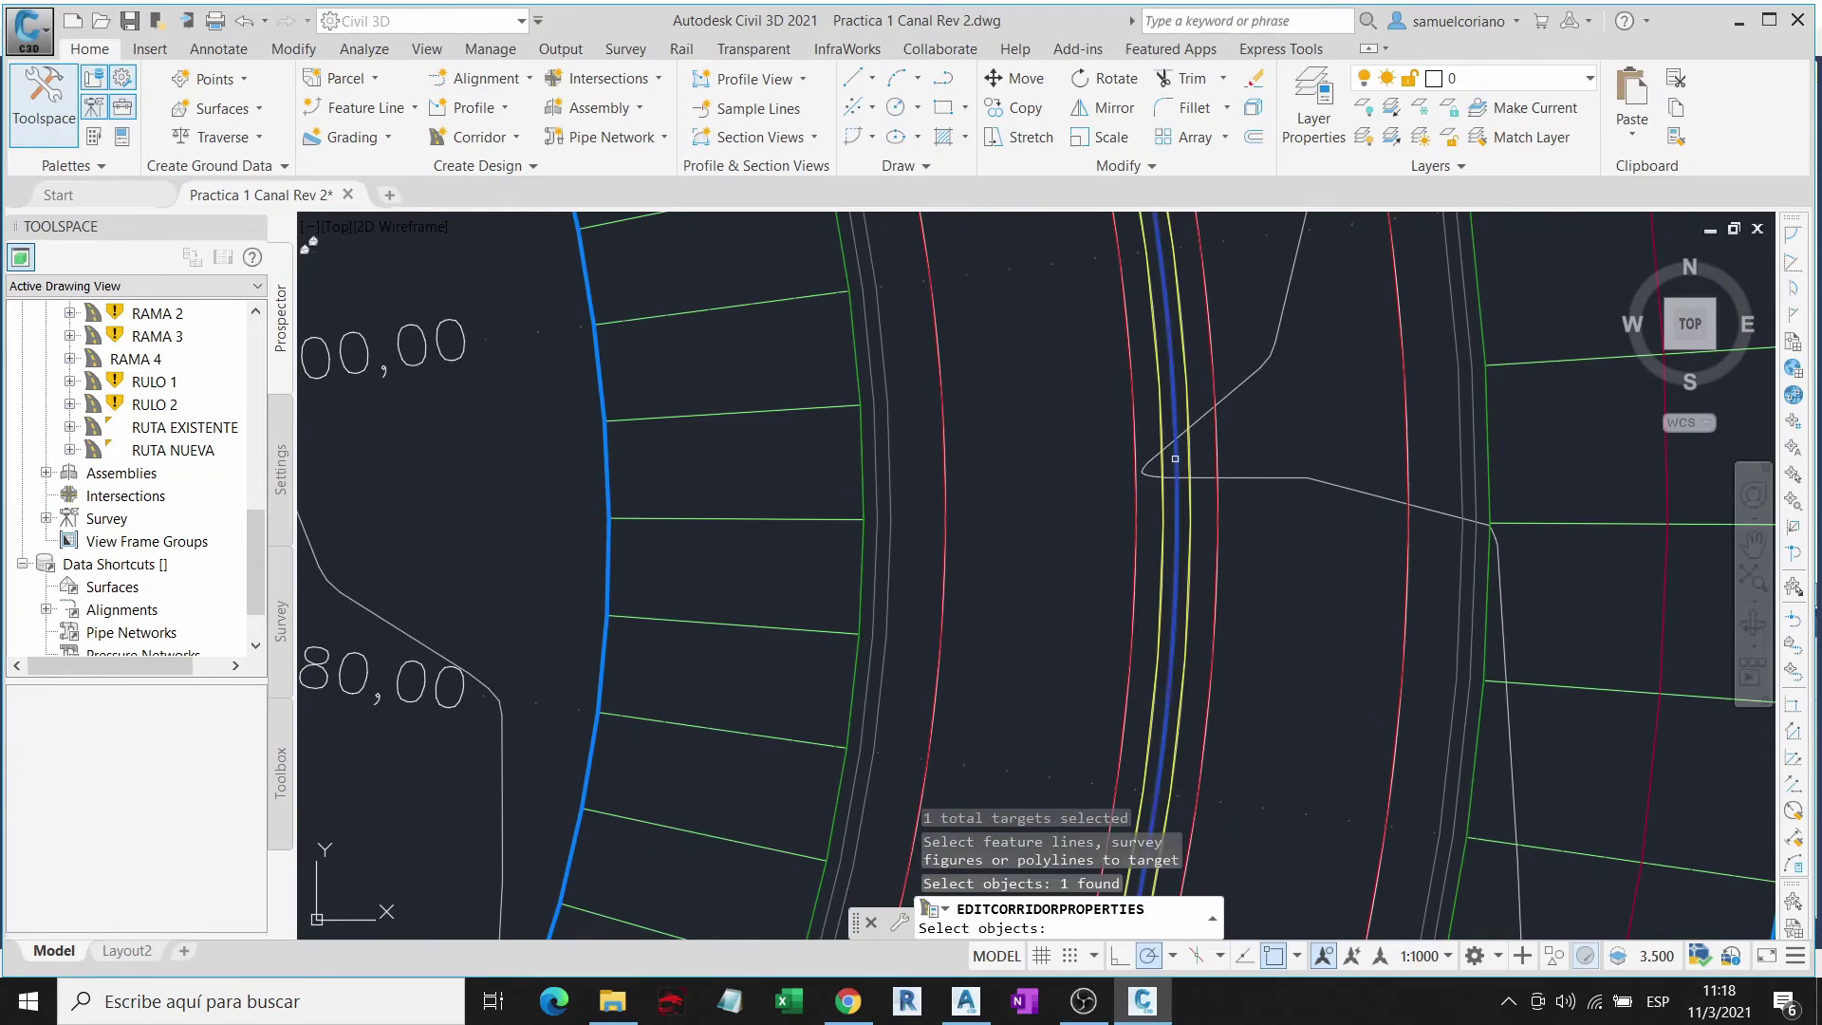
pyautogui.click(1180, 459)
# Step: Confirm Polyline-24 for the second BARRERA and accept the target mapping
pyautogui.scroll(-5, 1157, 436)
pyautogui.scroll(5, 928, 452)
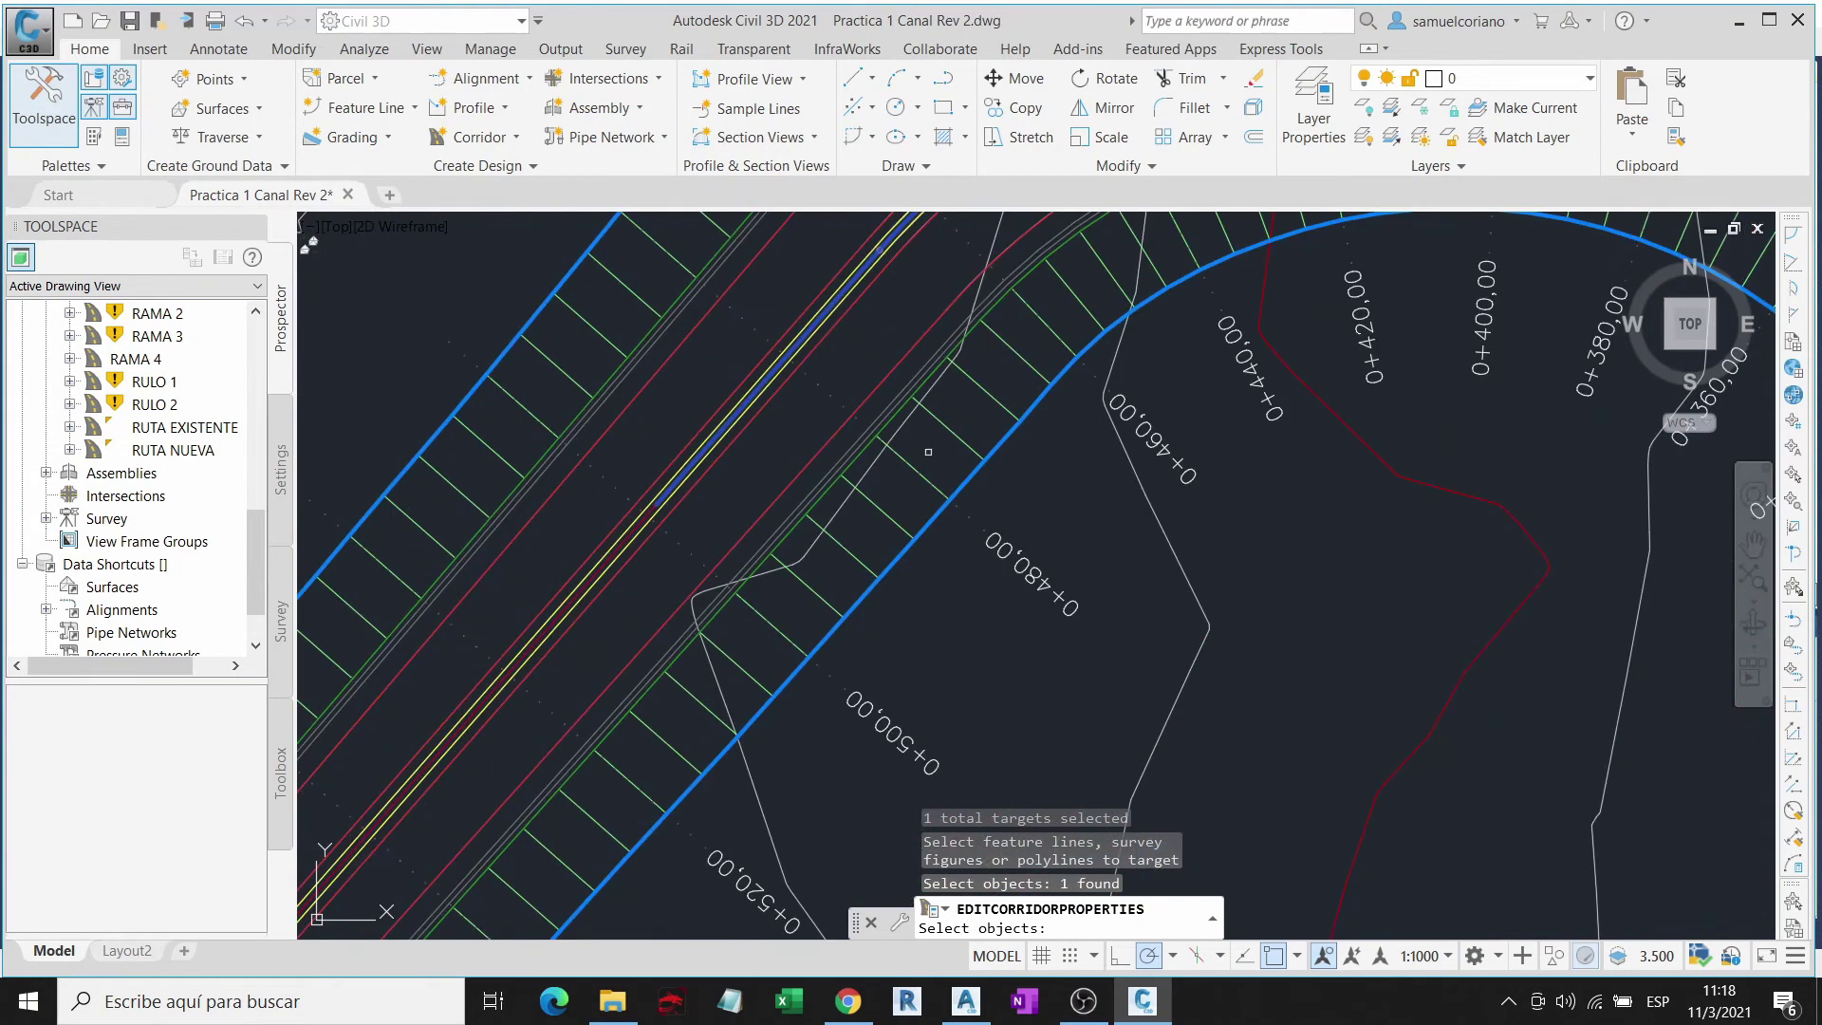
pyautogui.scroll(-5, 596, 585)
pyautogui.scroll(-2, 596, 584)
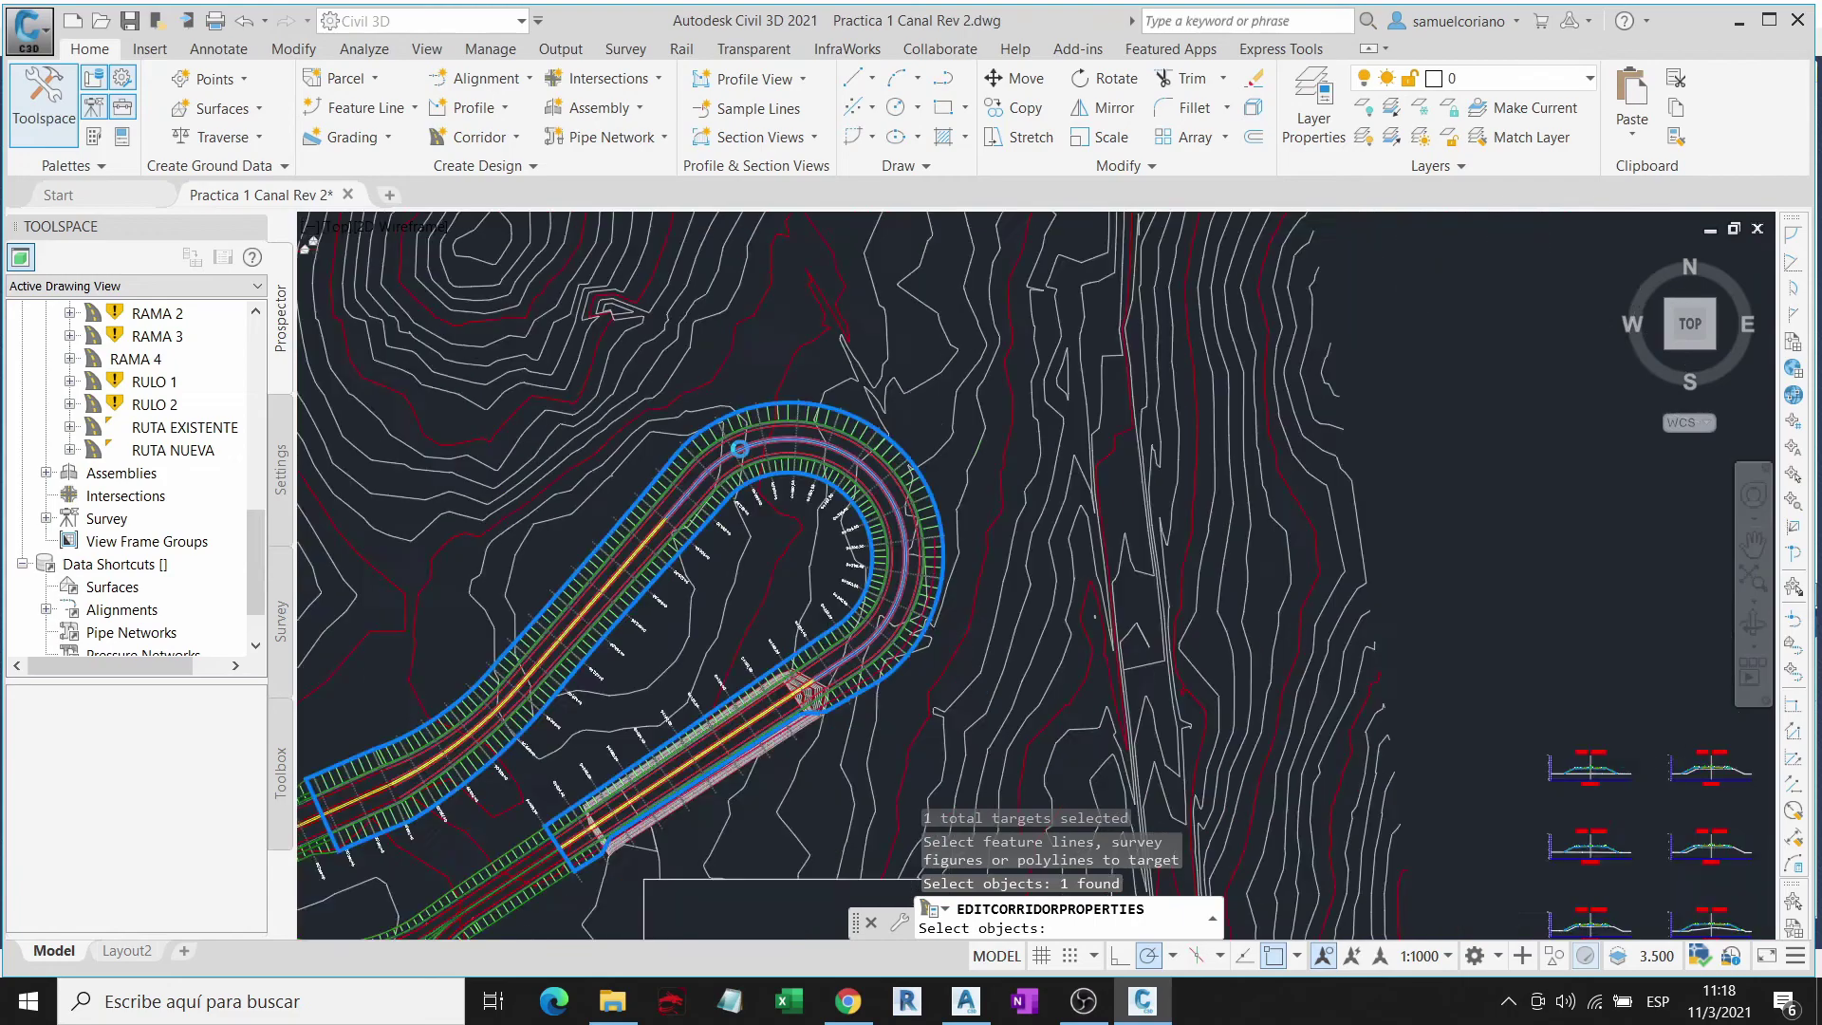
pyautogui.scroll(-2, 596, 585)
pyautogui.press('Return')
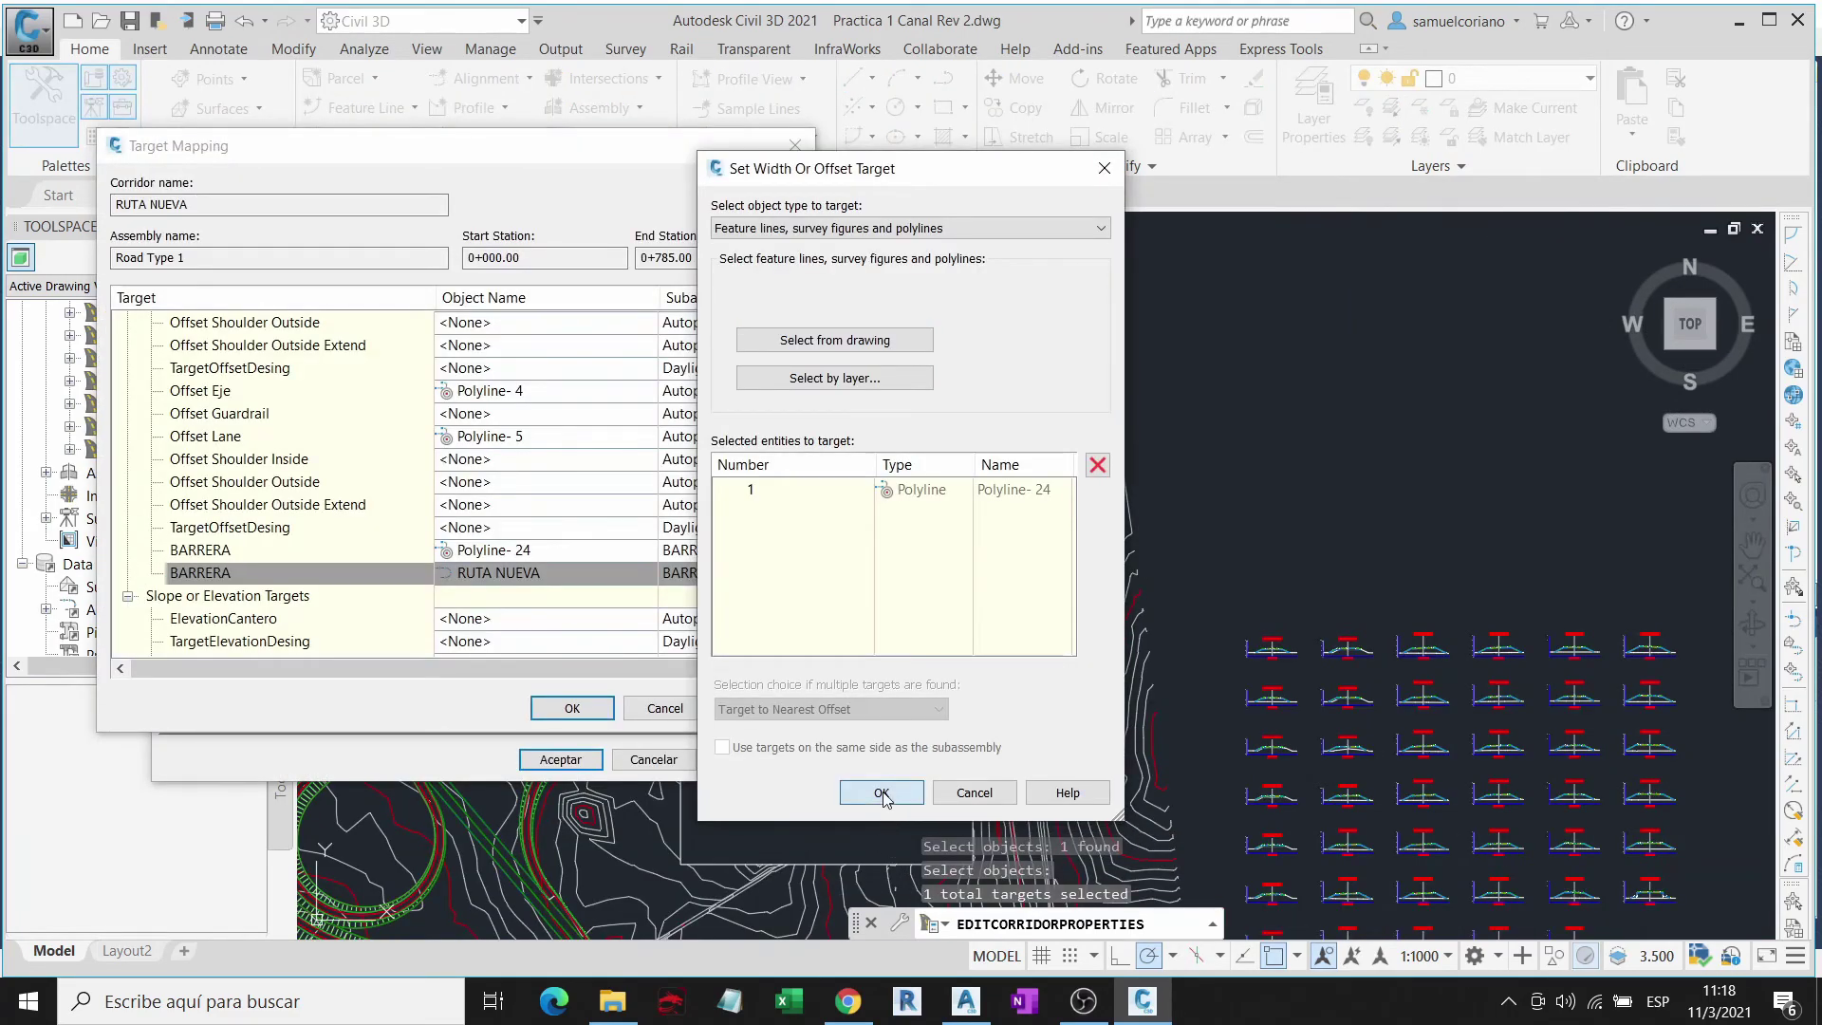
pyautogui.click(883, 825)
pyautogui.click(570, 702)
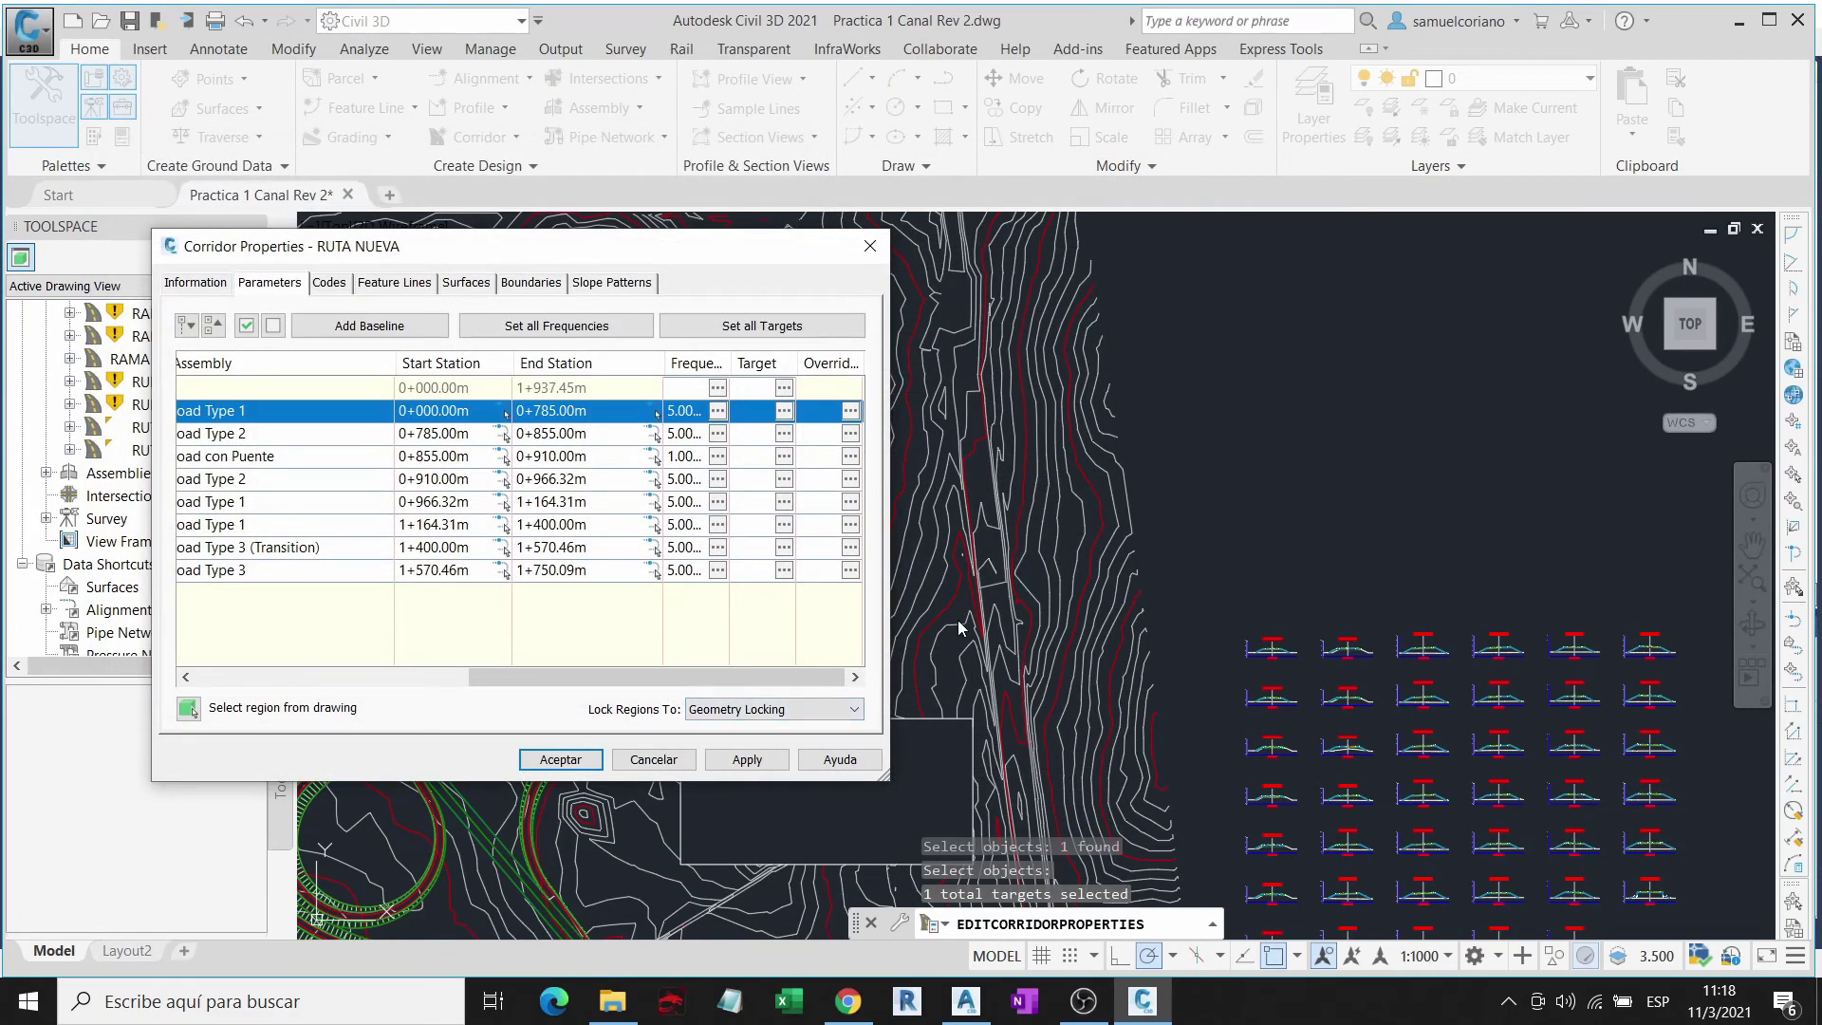
# Step: Accept RUTA NUEVA's Corridor Properties so it rebuilds with both barriers on Polyline-24
pyautogui.moveTo(748, 262)
pyautogui.mouseDown()
pyautogui.moveTo(1095, 236)
pyautogui.moveTo(1027, 268)
pyautogui.mouseUp()
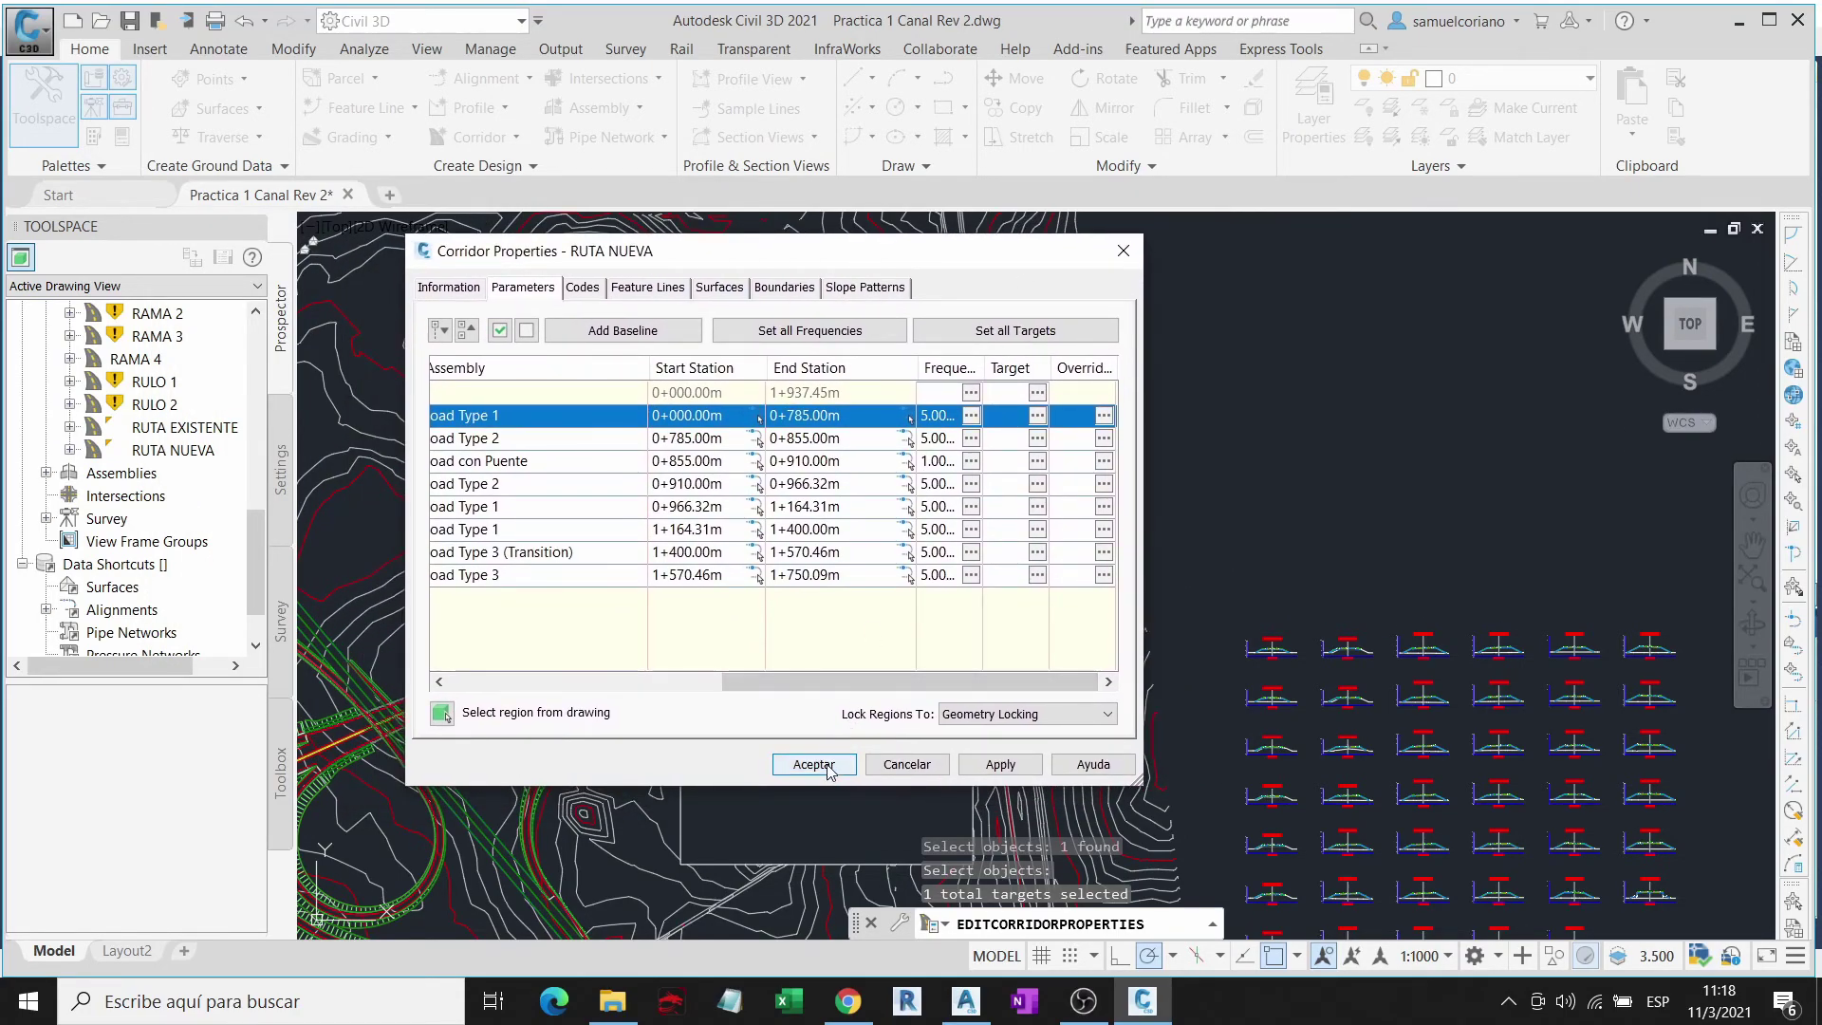
pyautogui.click(826, 766)
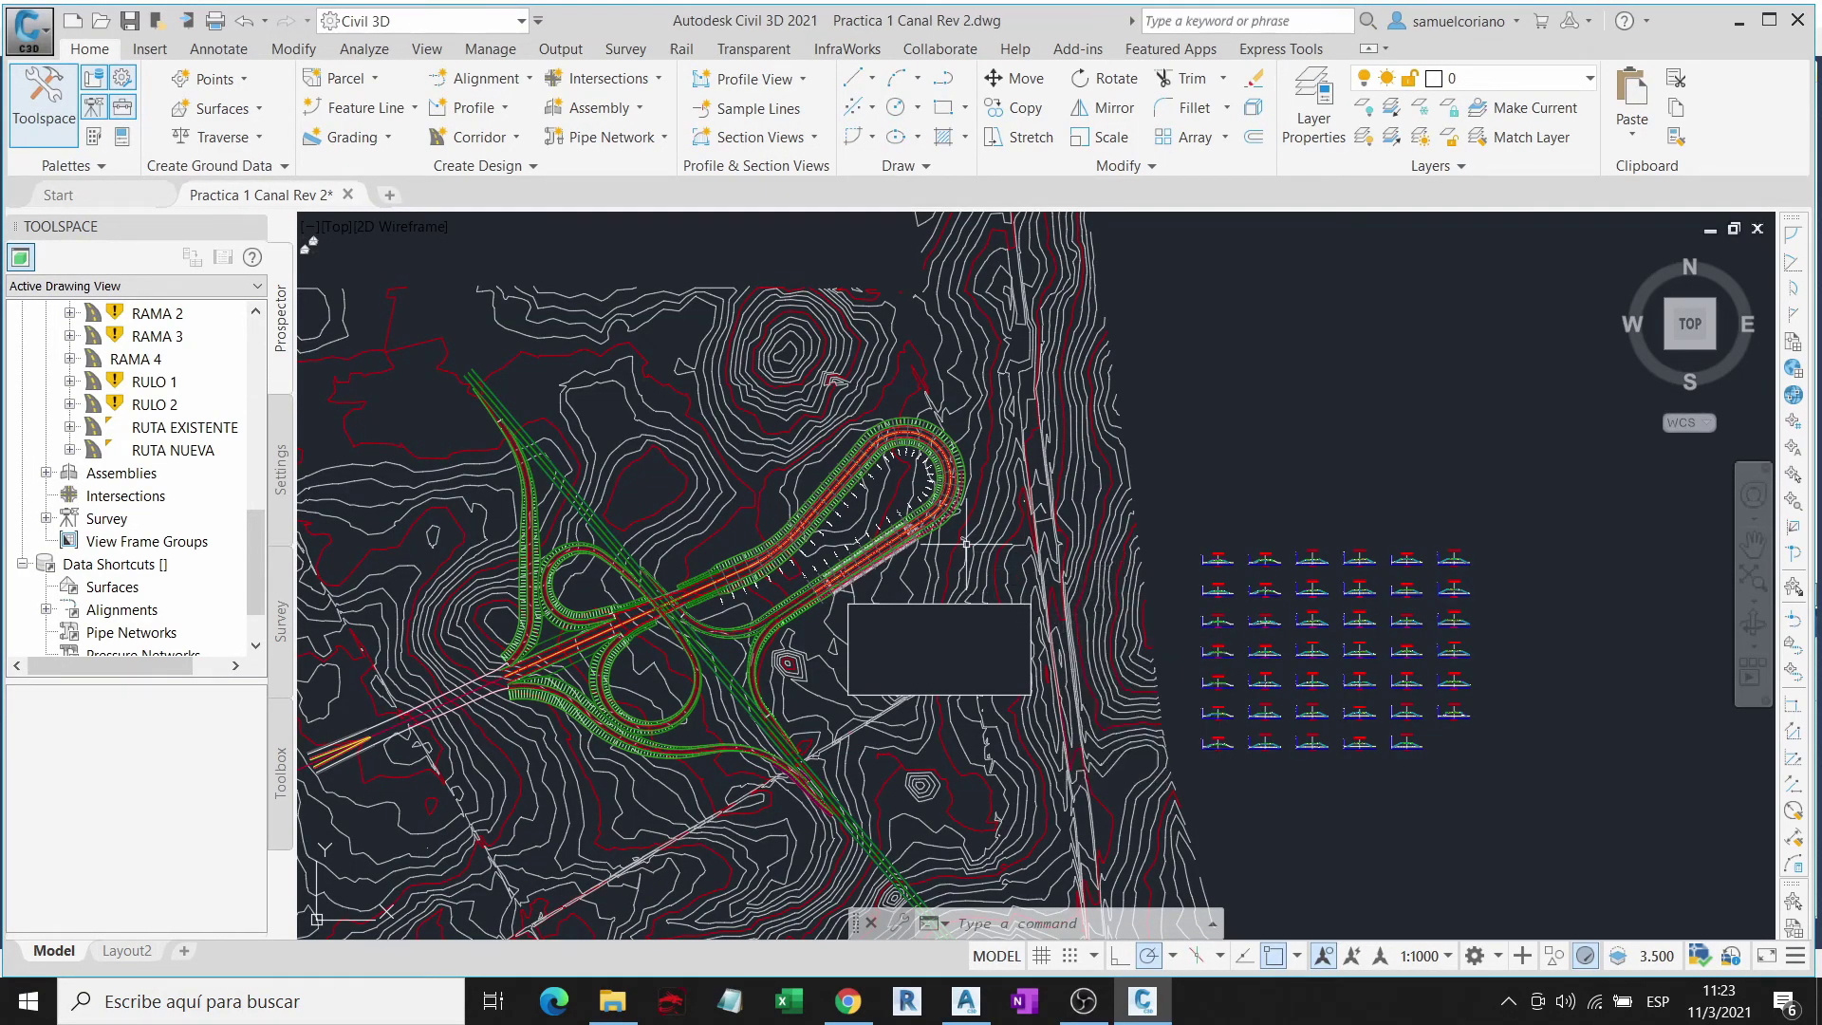
pyautogui.scroll(3, 889, 560)
pyautogui.scroll(3, 998, 415)
pyautogui.scroll(-2, 998, 416)
pyautogui.scroll(-3, 998, 416)
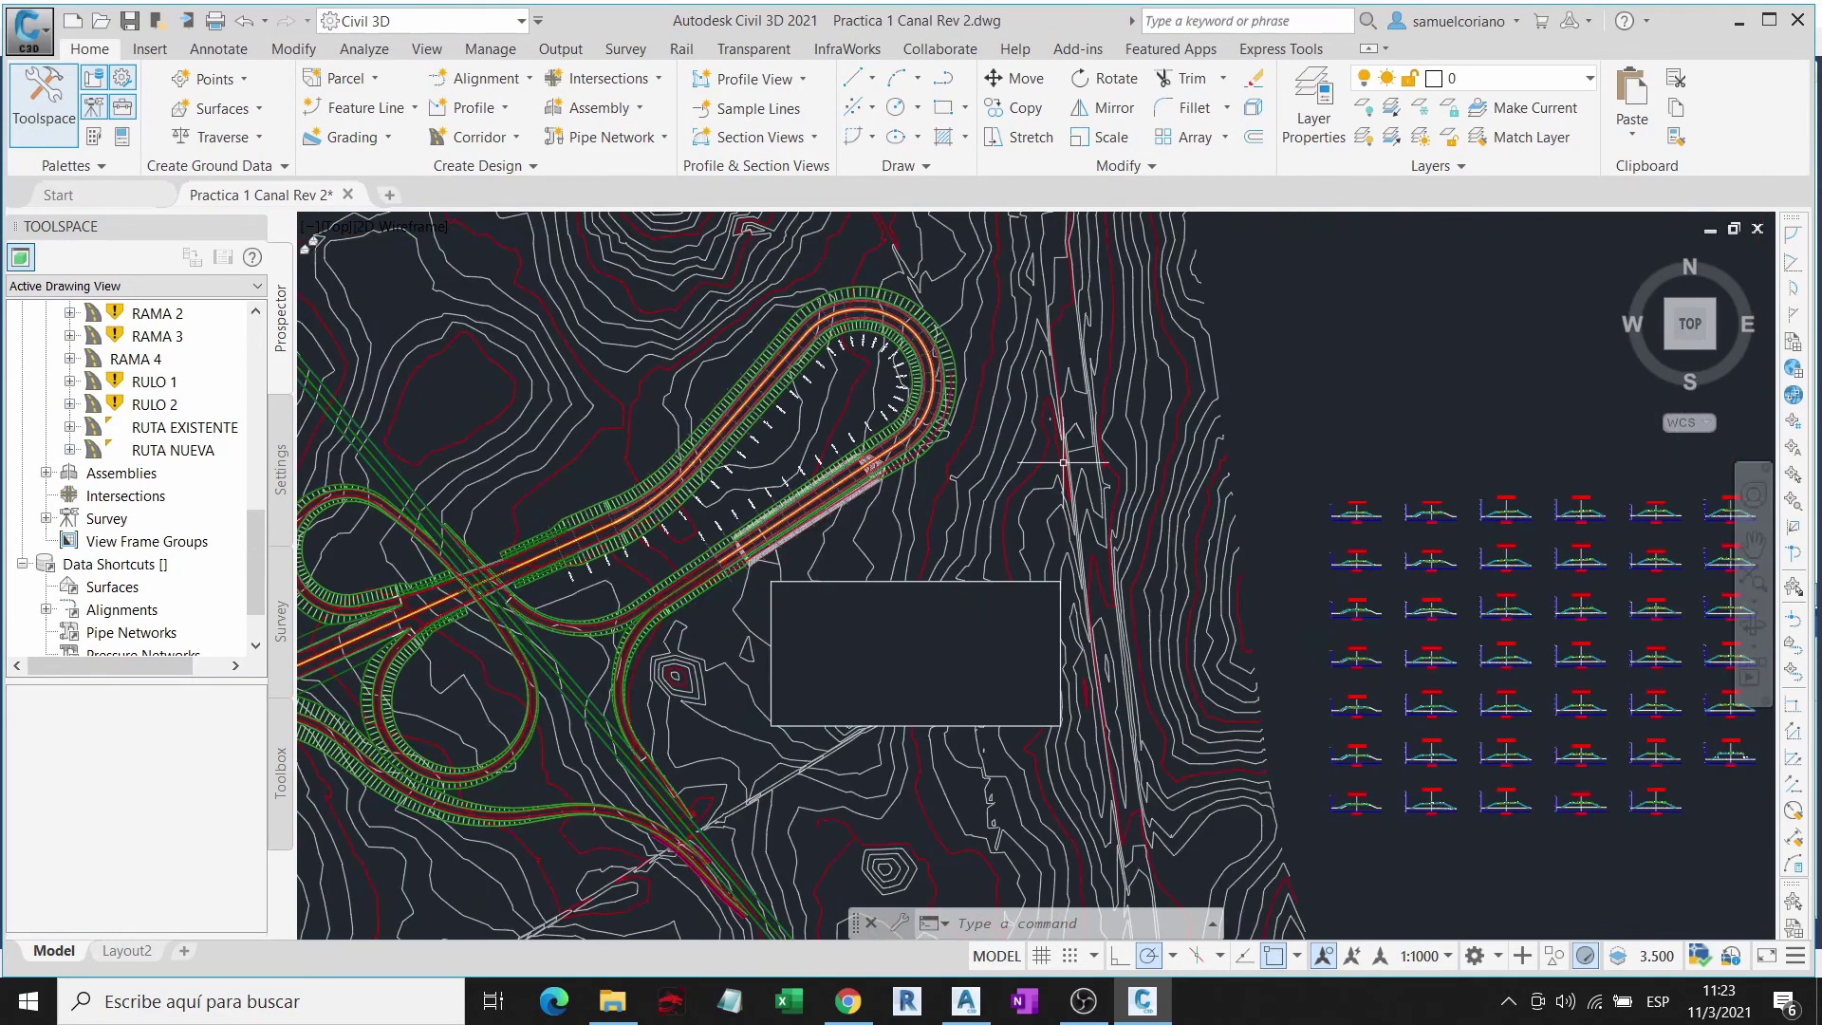
pyautogui.moveTo(1328, 532); pyautogui.dragTo(1091, 531, button='middle')
pyautogui.scroll(4, 1167, 524)
pyautogui.scroll(1, 1166, 525)
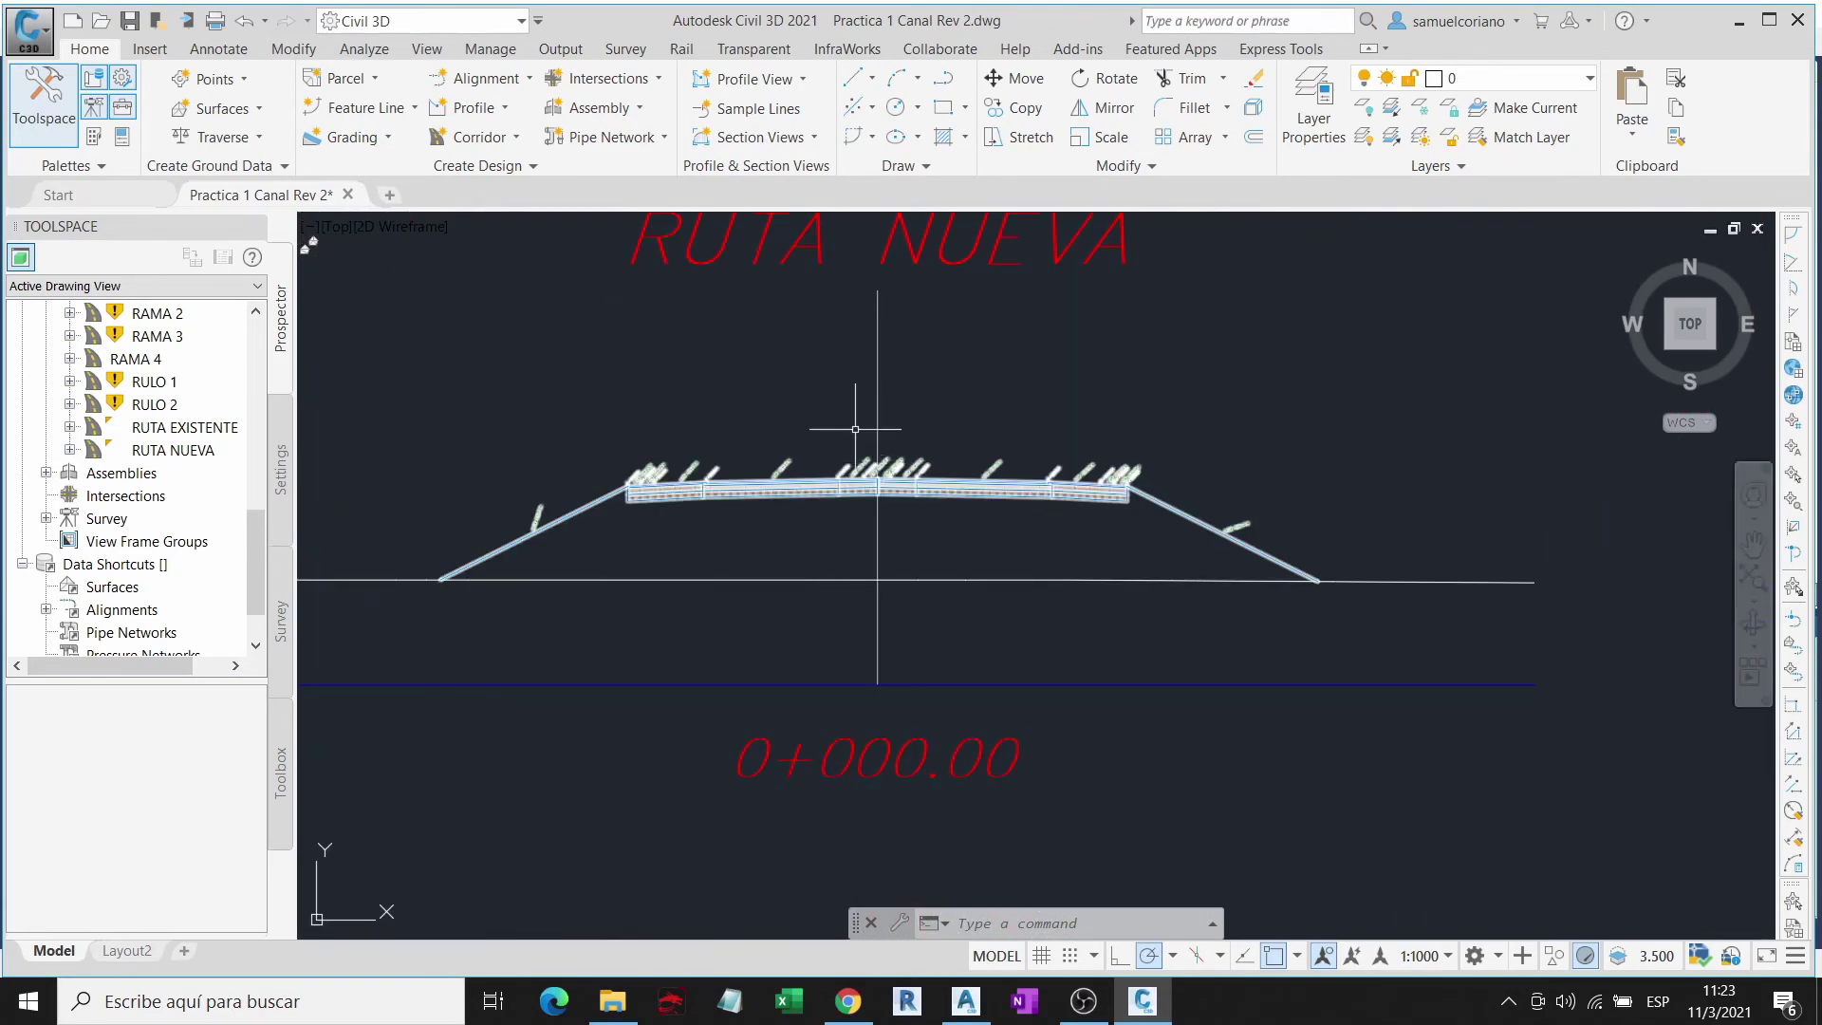
pyautogui.scroll(-7, 1153, 569)
pyautogui.moveTo(1164, 595)
pyautogui.mouseDown(button='middle')
pyautogui.moveTo(1122, 600)
pyautogui.moveTo(1120, 570)
pyautogui.mouseUp(button='middle')
pyautogui.scroll(5, 971, 737)
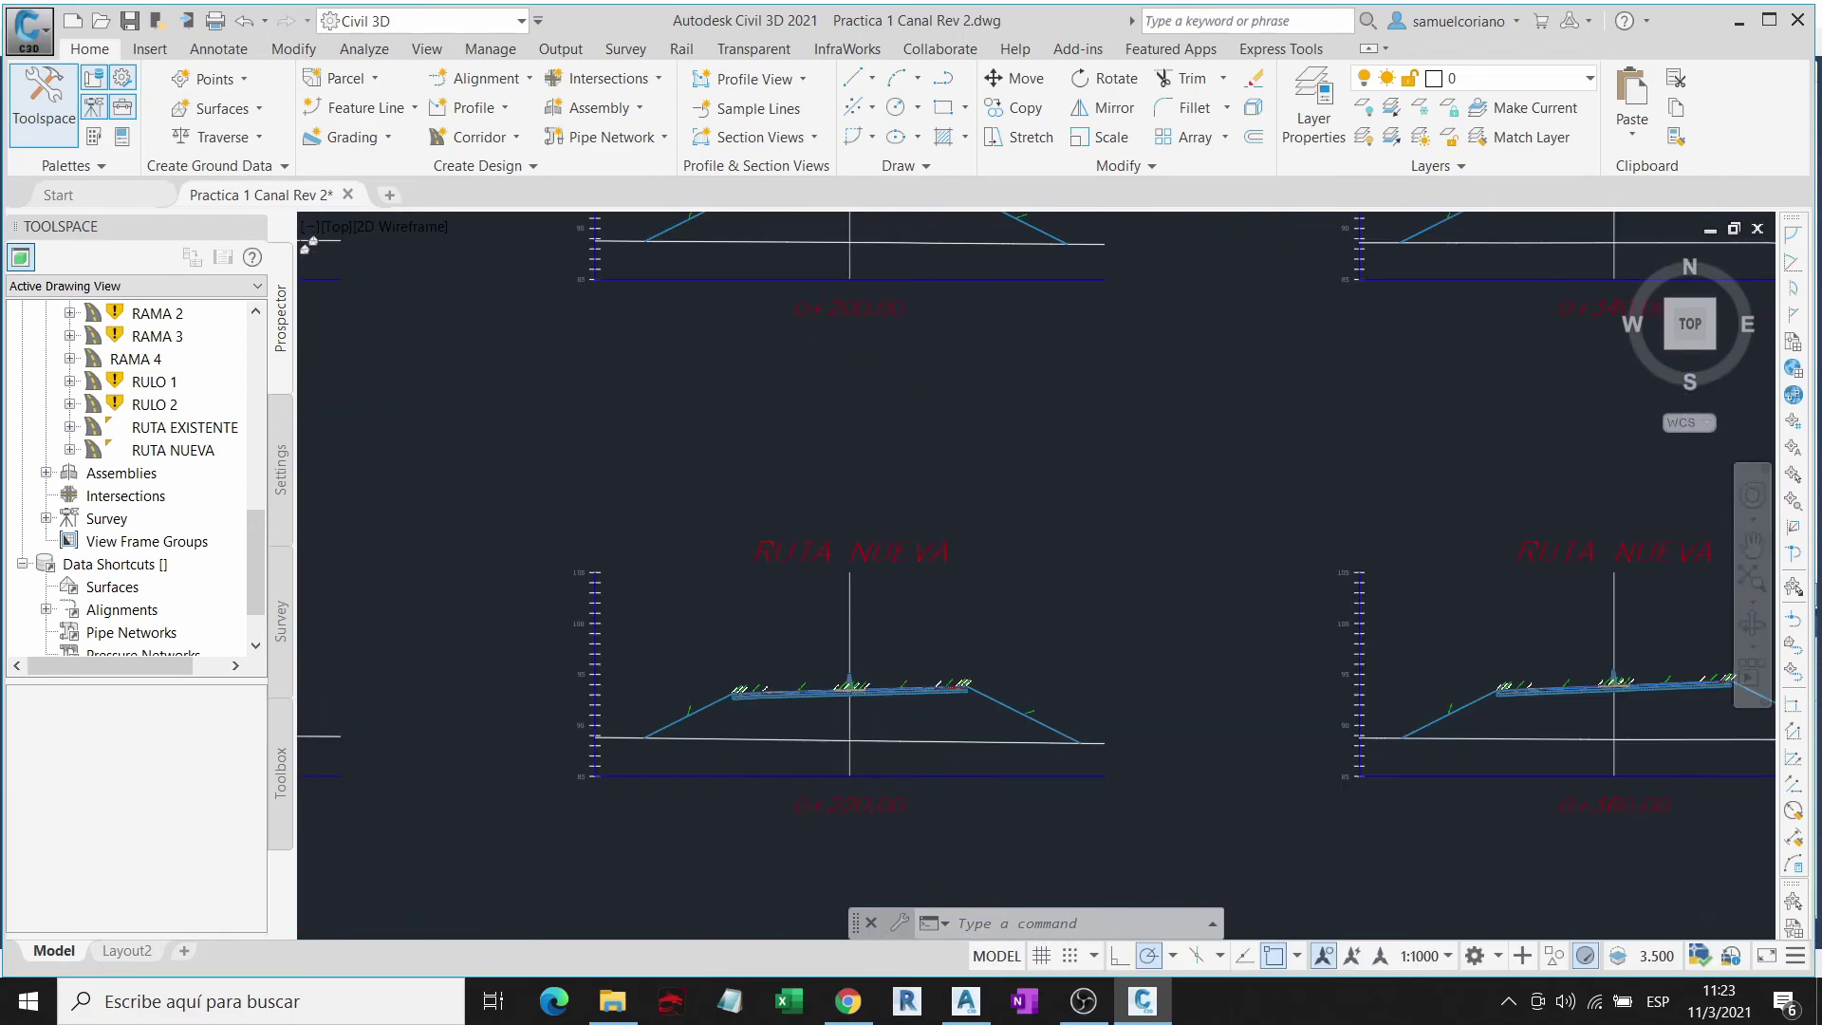
pyautogui.scroll(4, 651, 395)
pyautogui.scroll(-5, 1044, 496)
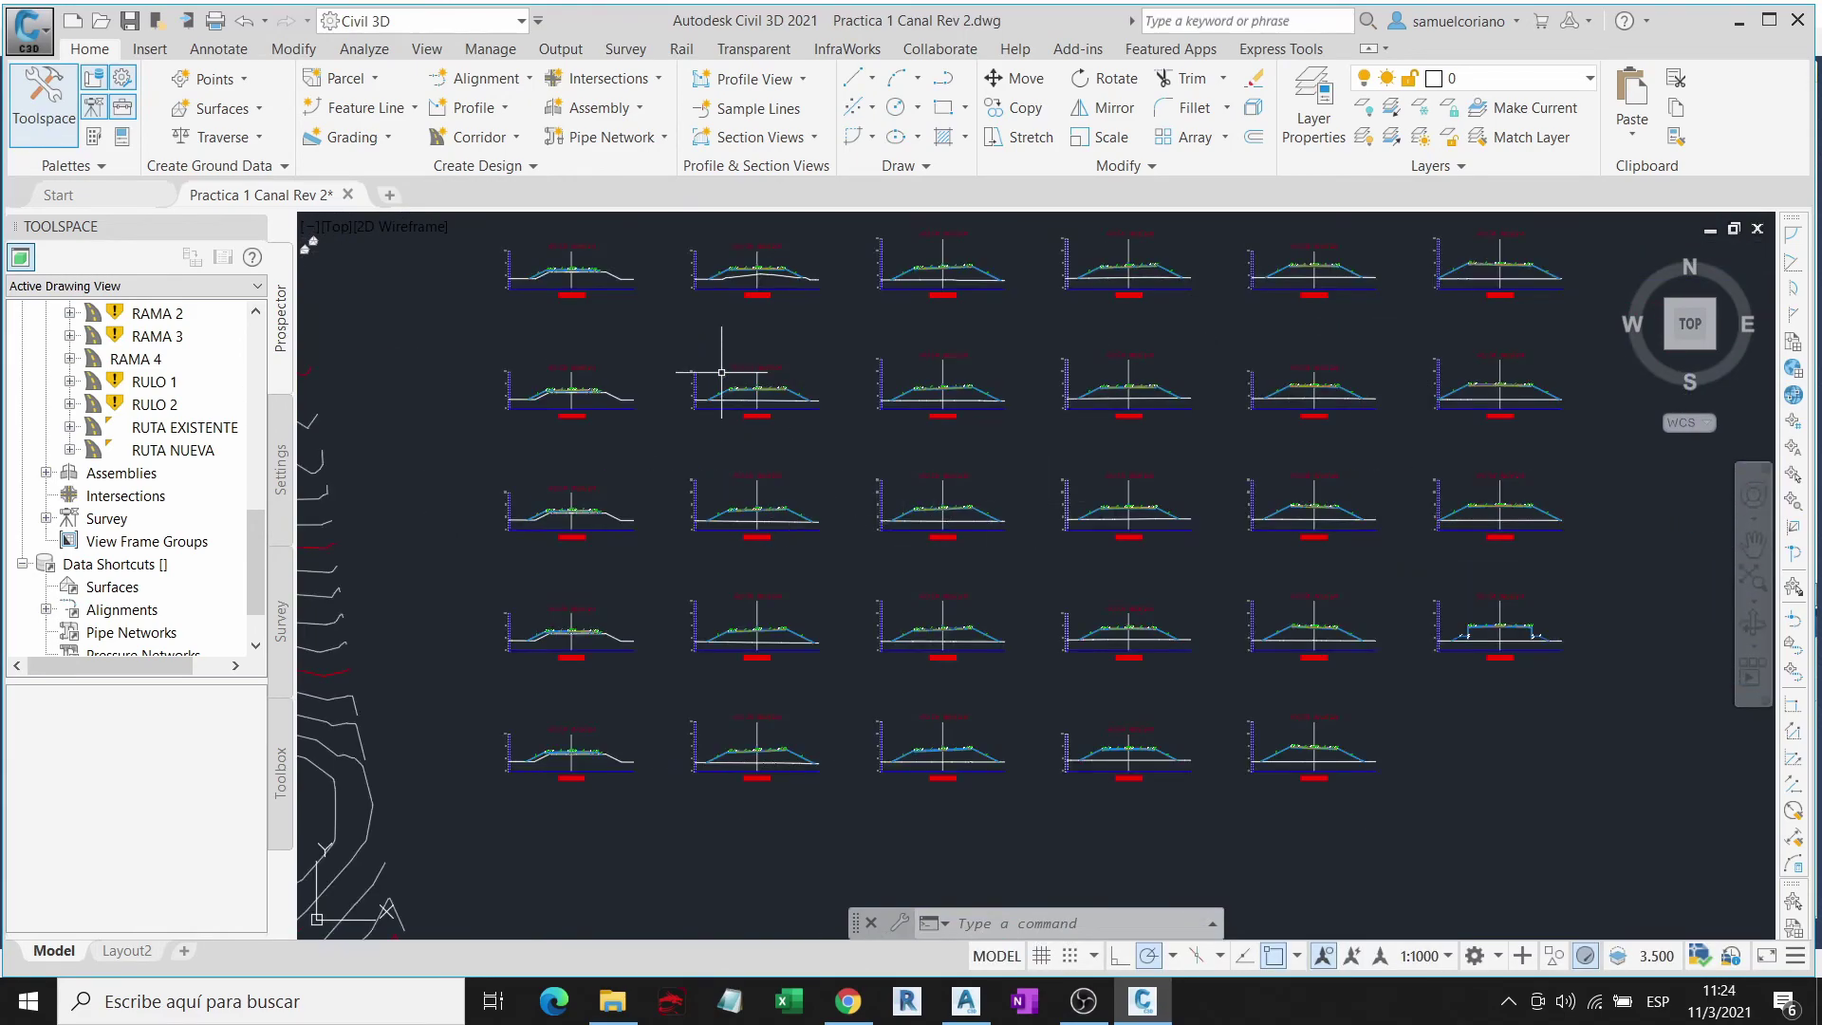
pyautogui.scroll(4, 749, 386)
pyautogui.scroll(2, 846, 447)
pyautogui.scroll(2, 846, 447)
pyautogui.scroll(1, 939, 512)
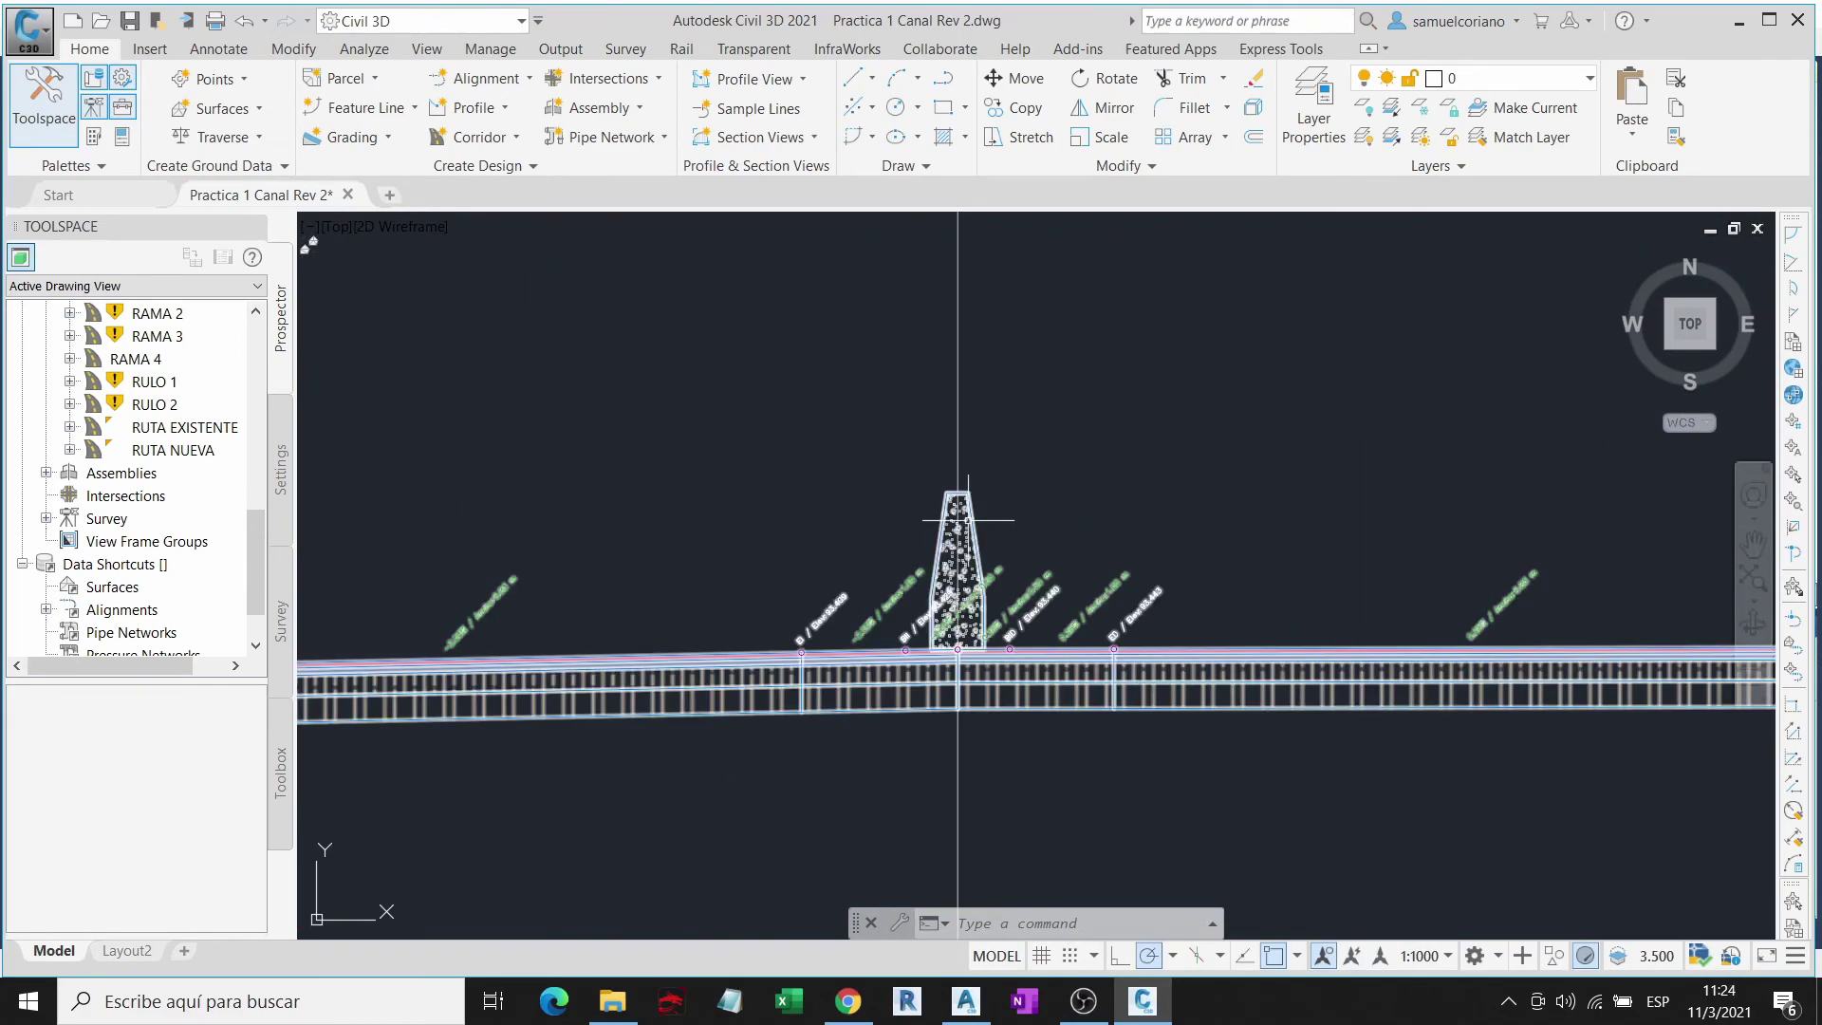
pyautogui.click(891, 569)
pyautogui.scroll(-3, 892, 569)
pyautogui.scroll(-3, 889, 607)
pyautogui.scroll(-2, 1313, 598)
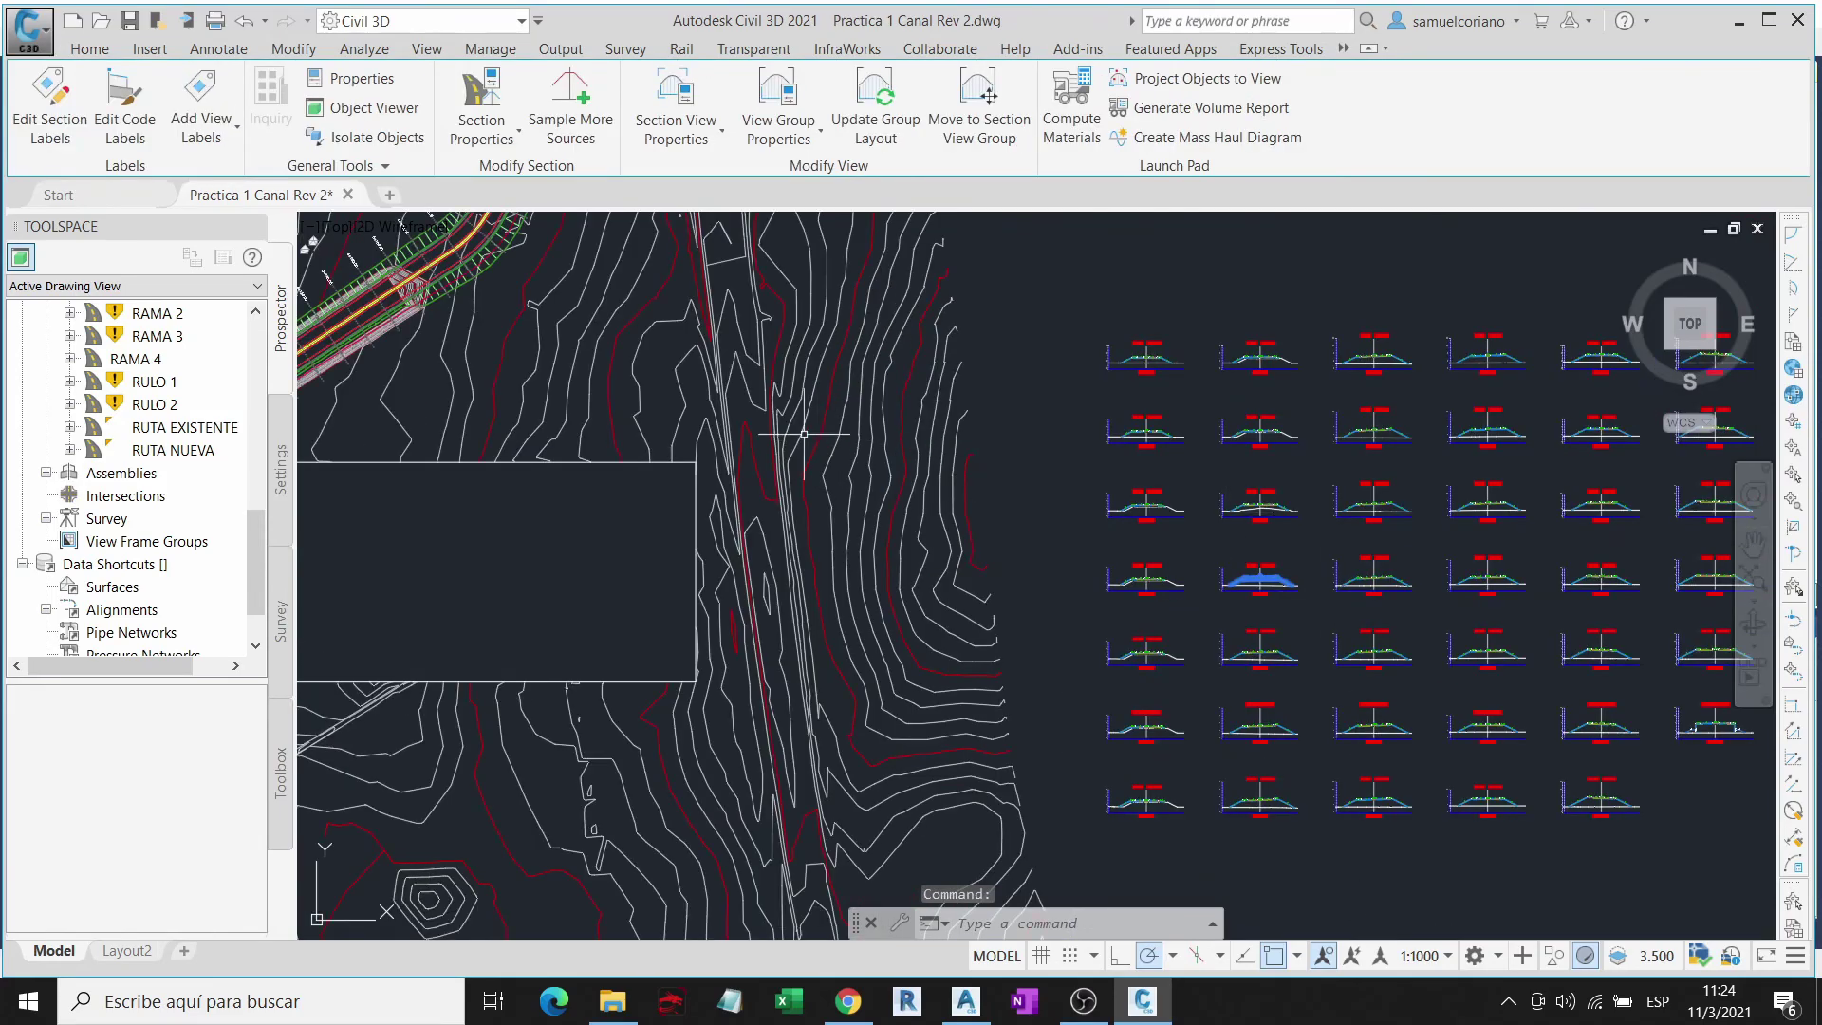
pyautogui.scroll(3, 772, 427)
pyautogui.scroll(3, 1375, 582)
pyautogui.scroll(2, 1176, 389)
pyautogui.press('Escape')
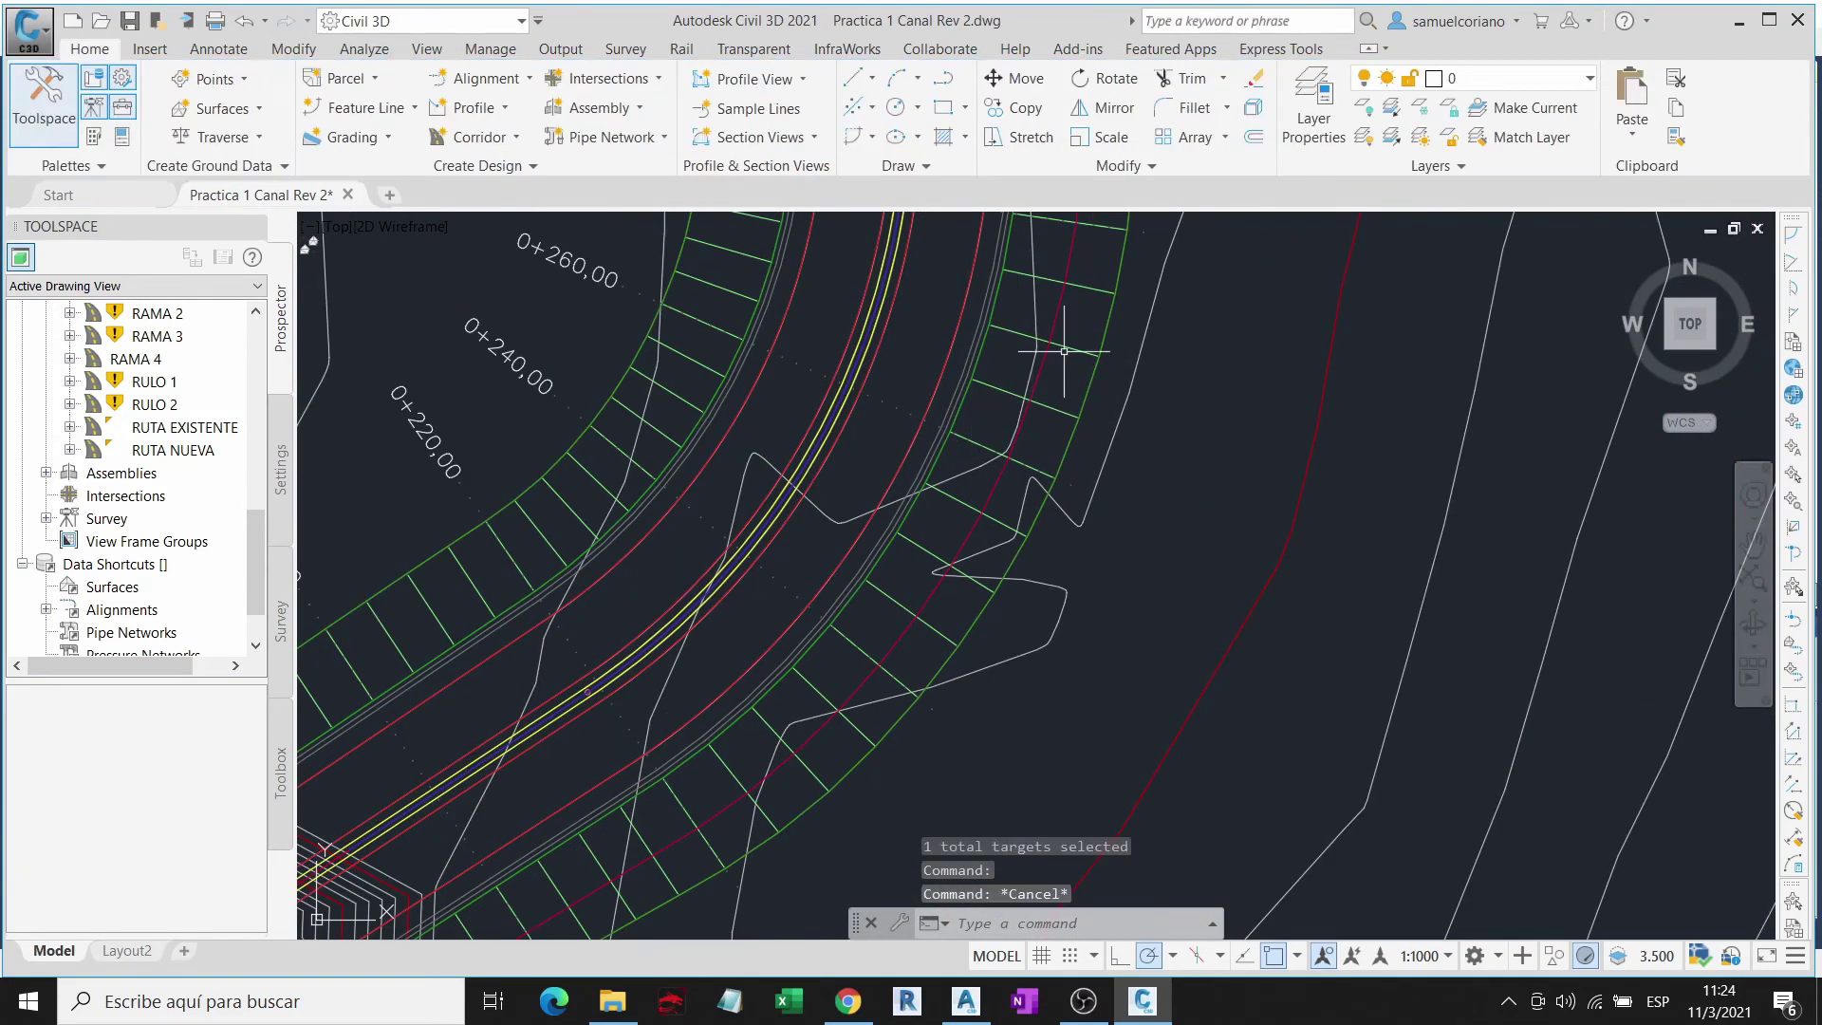
pyautogui.press('Escape')
# Step: Isolate the RUTA NUEVA corridor and show it in a southwest isometric view
pyautogui.click(1014, 334)
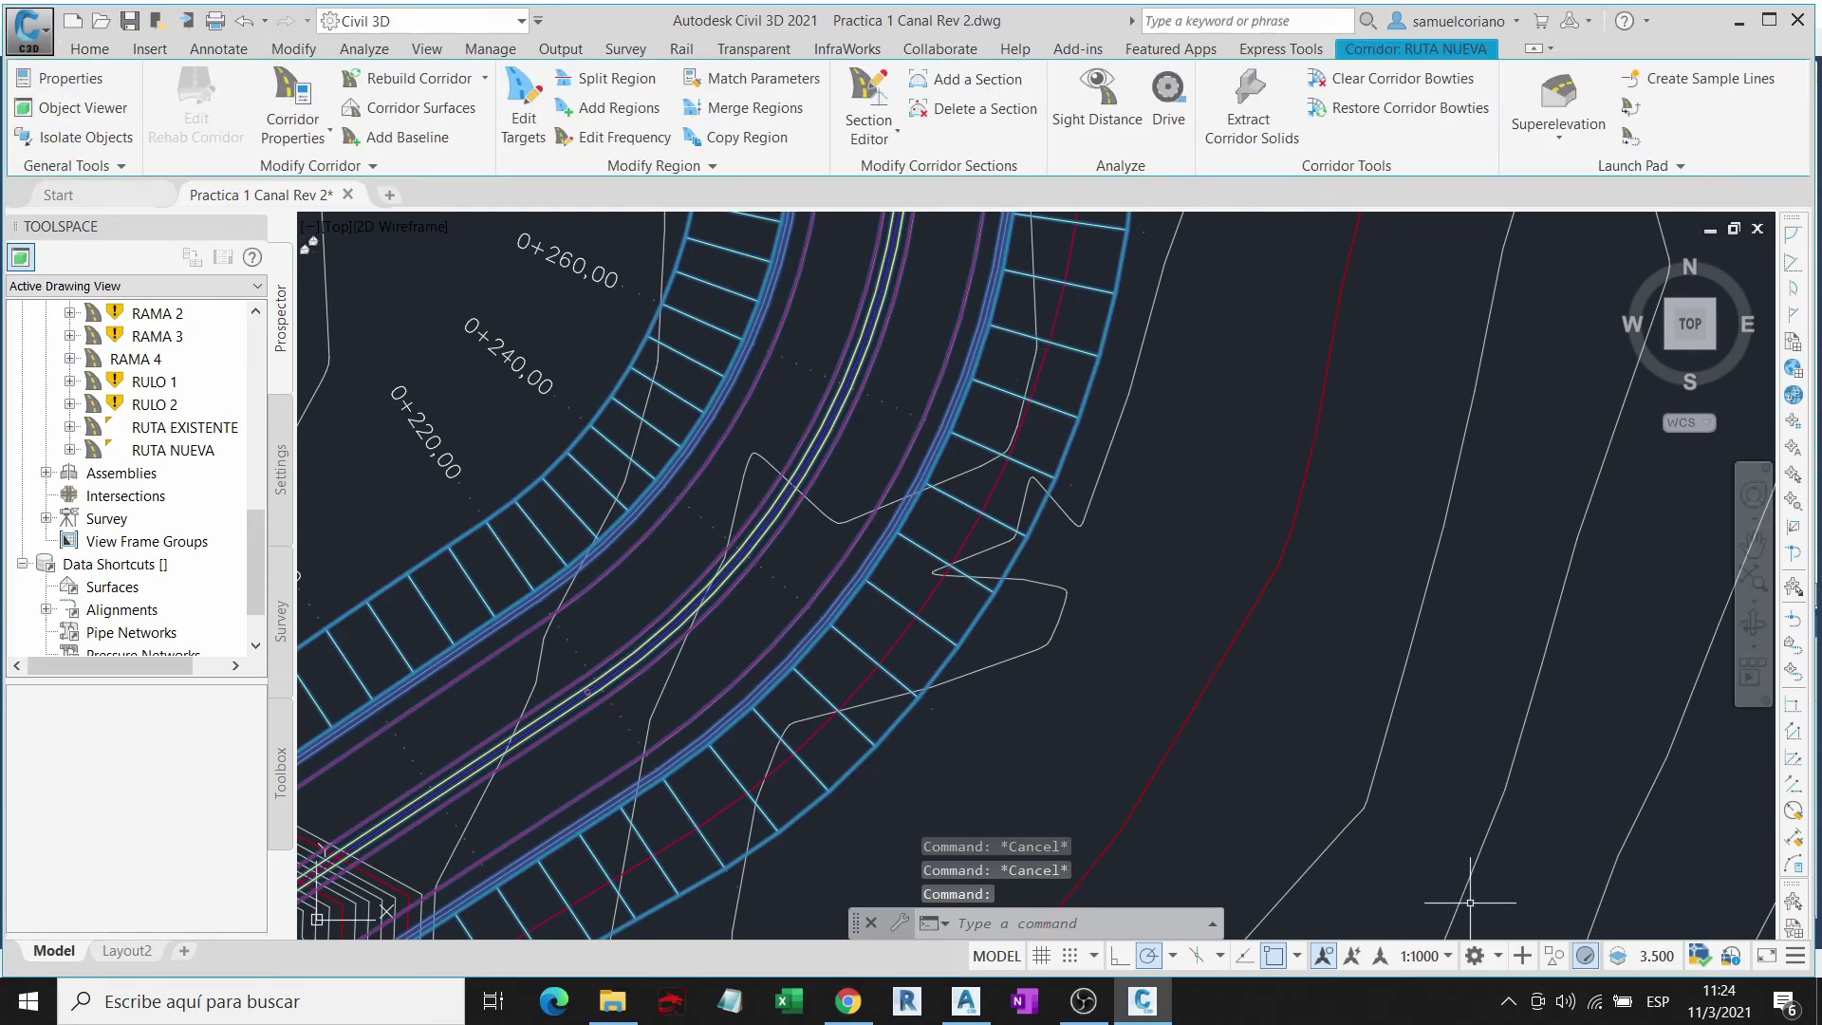
pyautogui.click(1560, 956)
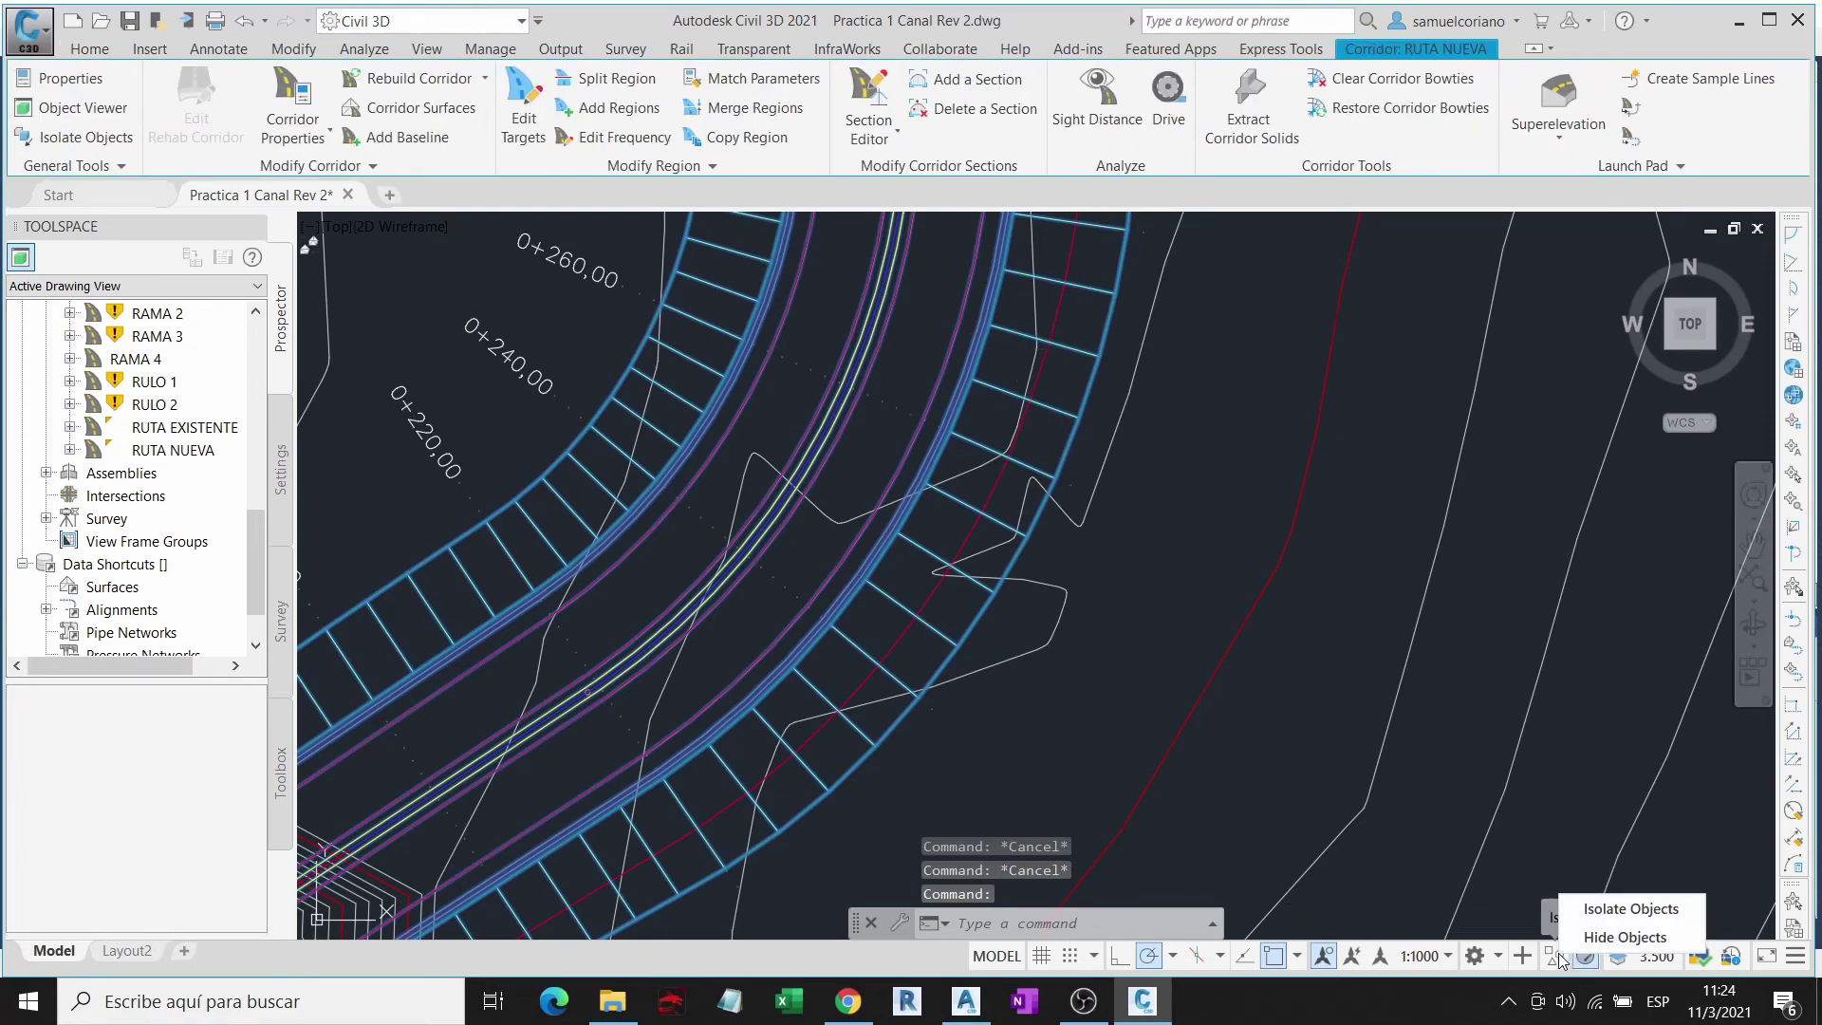
pyautogui.click(1618, 909)
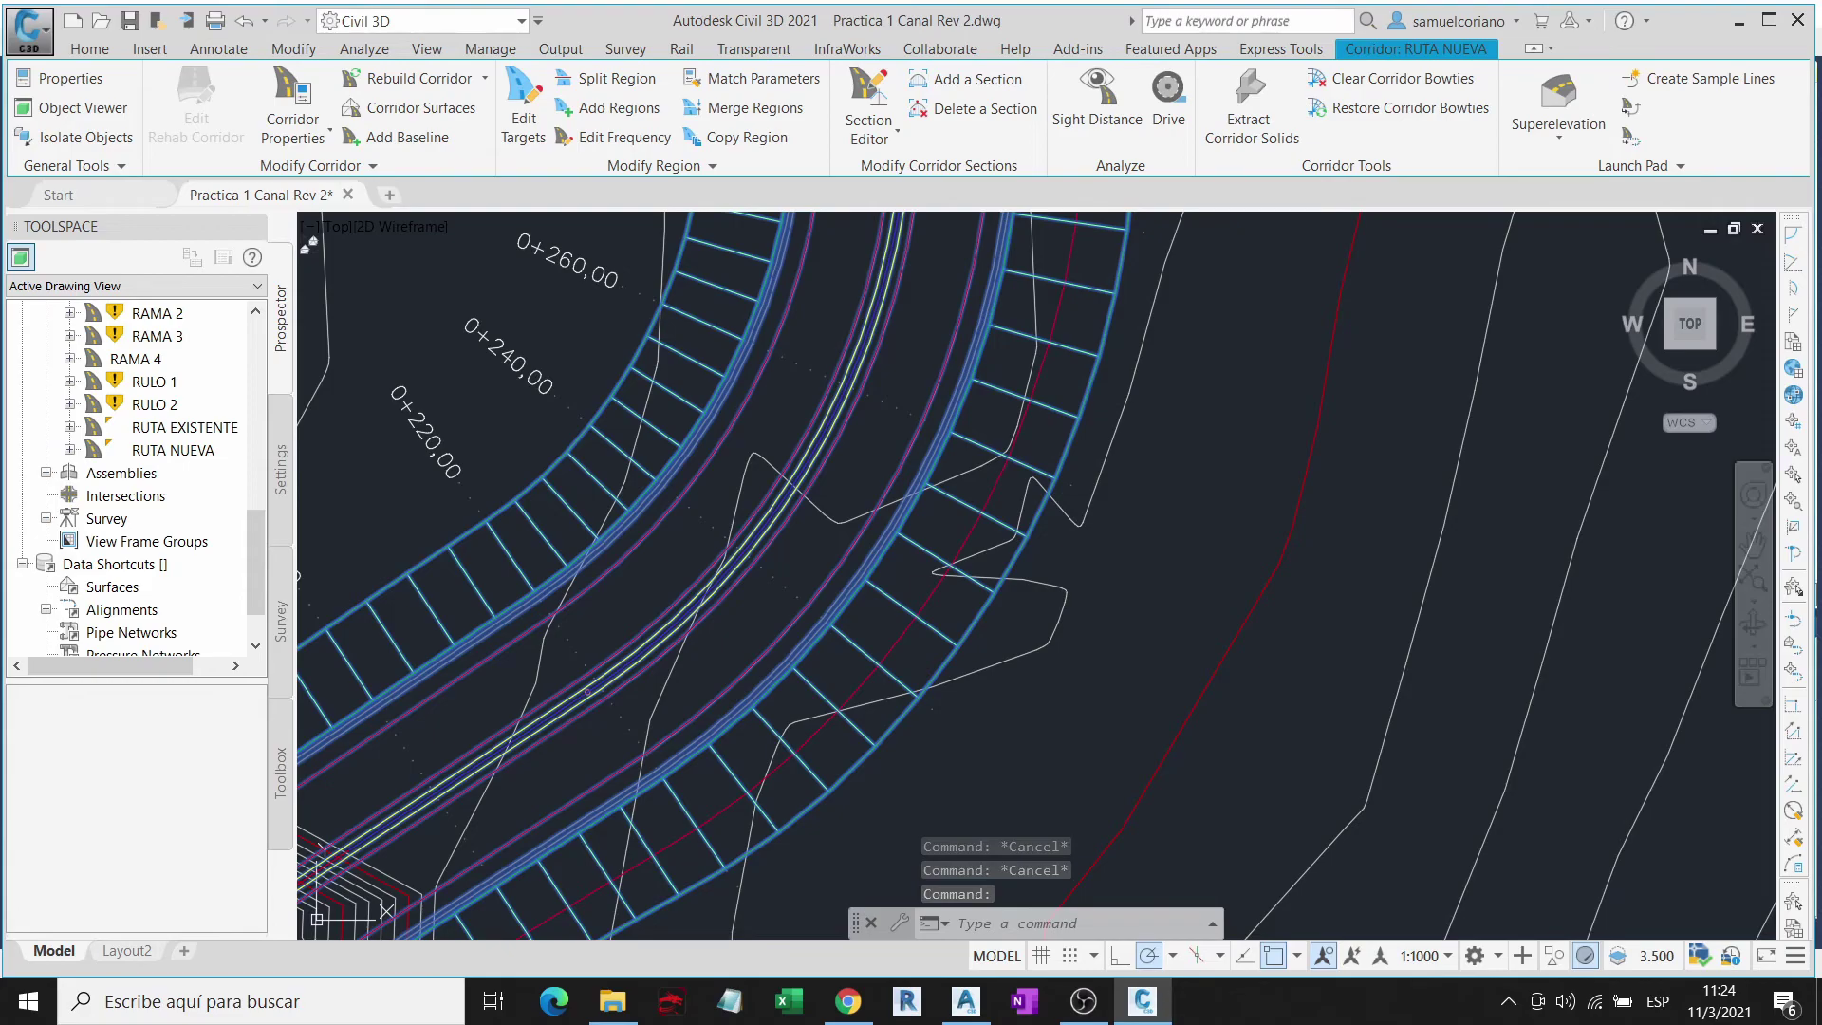
pyautogui.scroll(-3, 1133, 474)
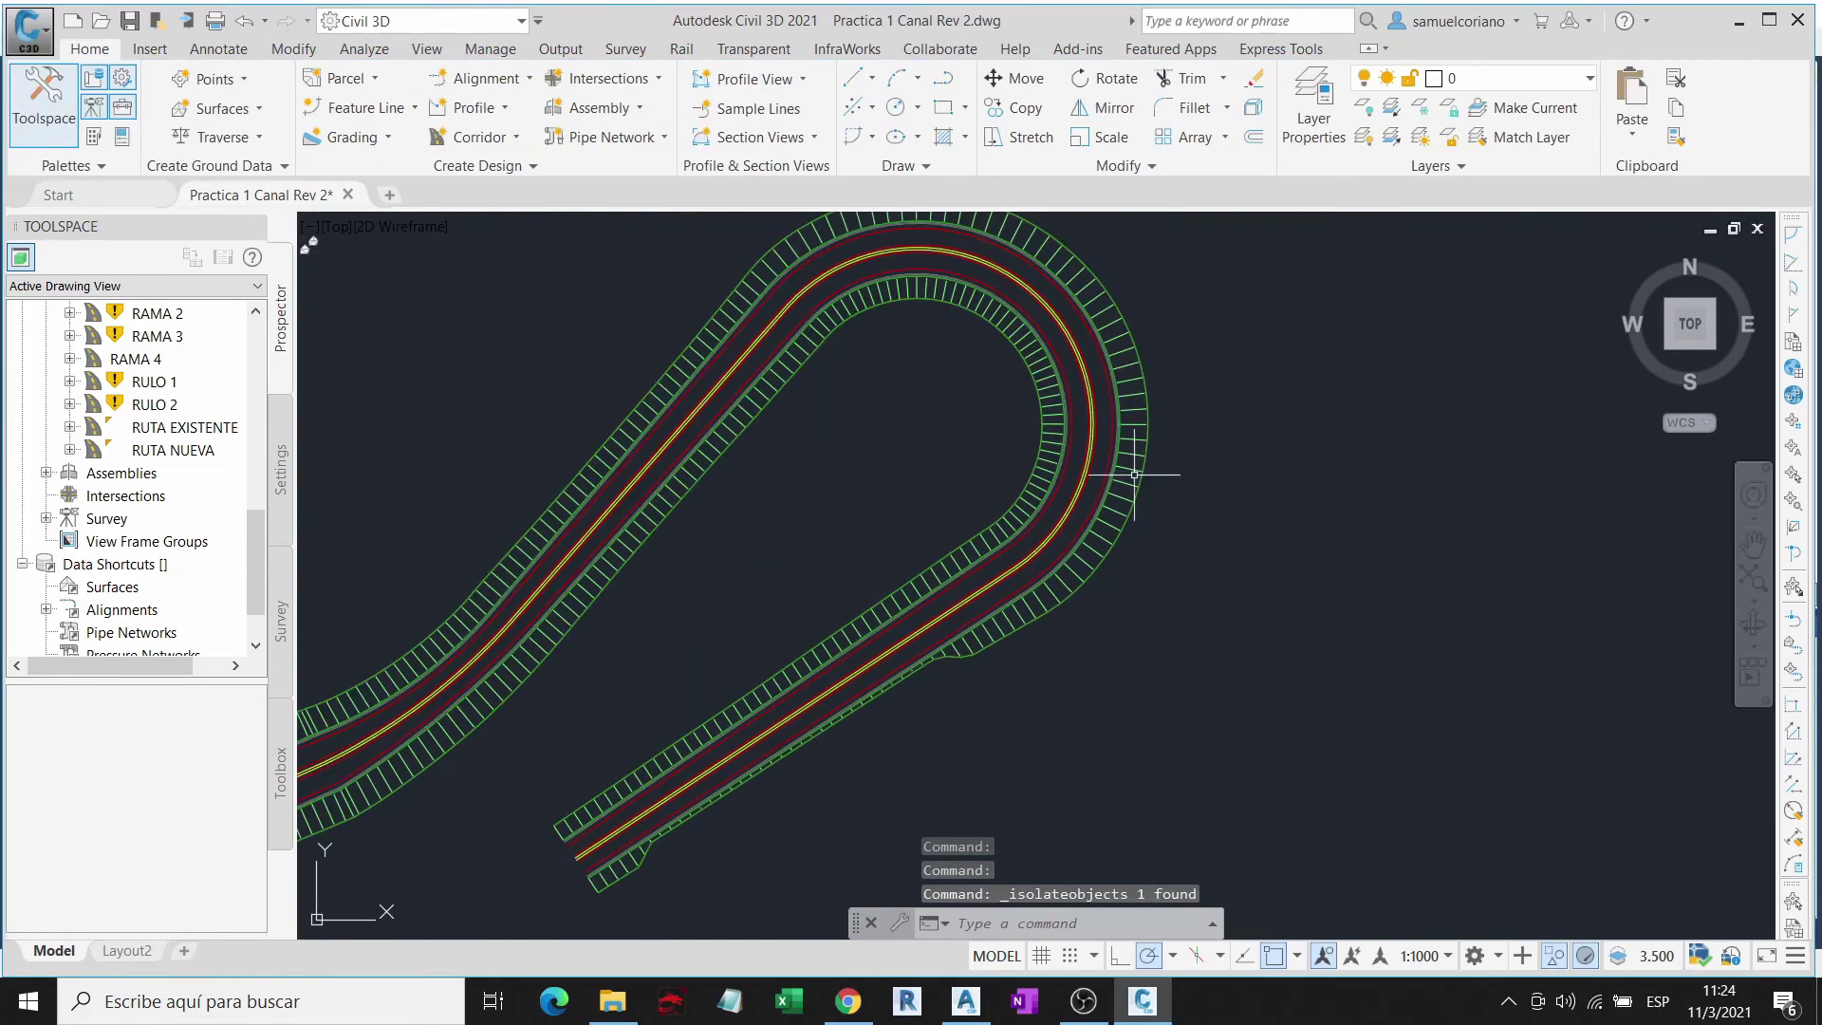
pyautogui.click(1134, 474)
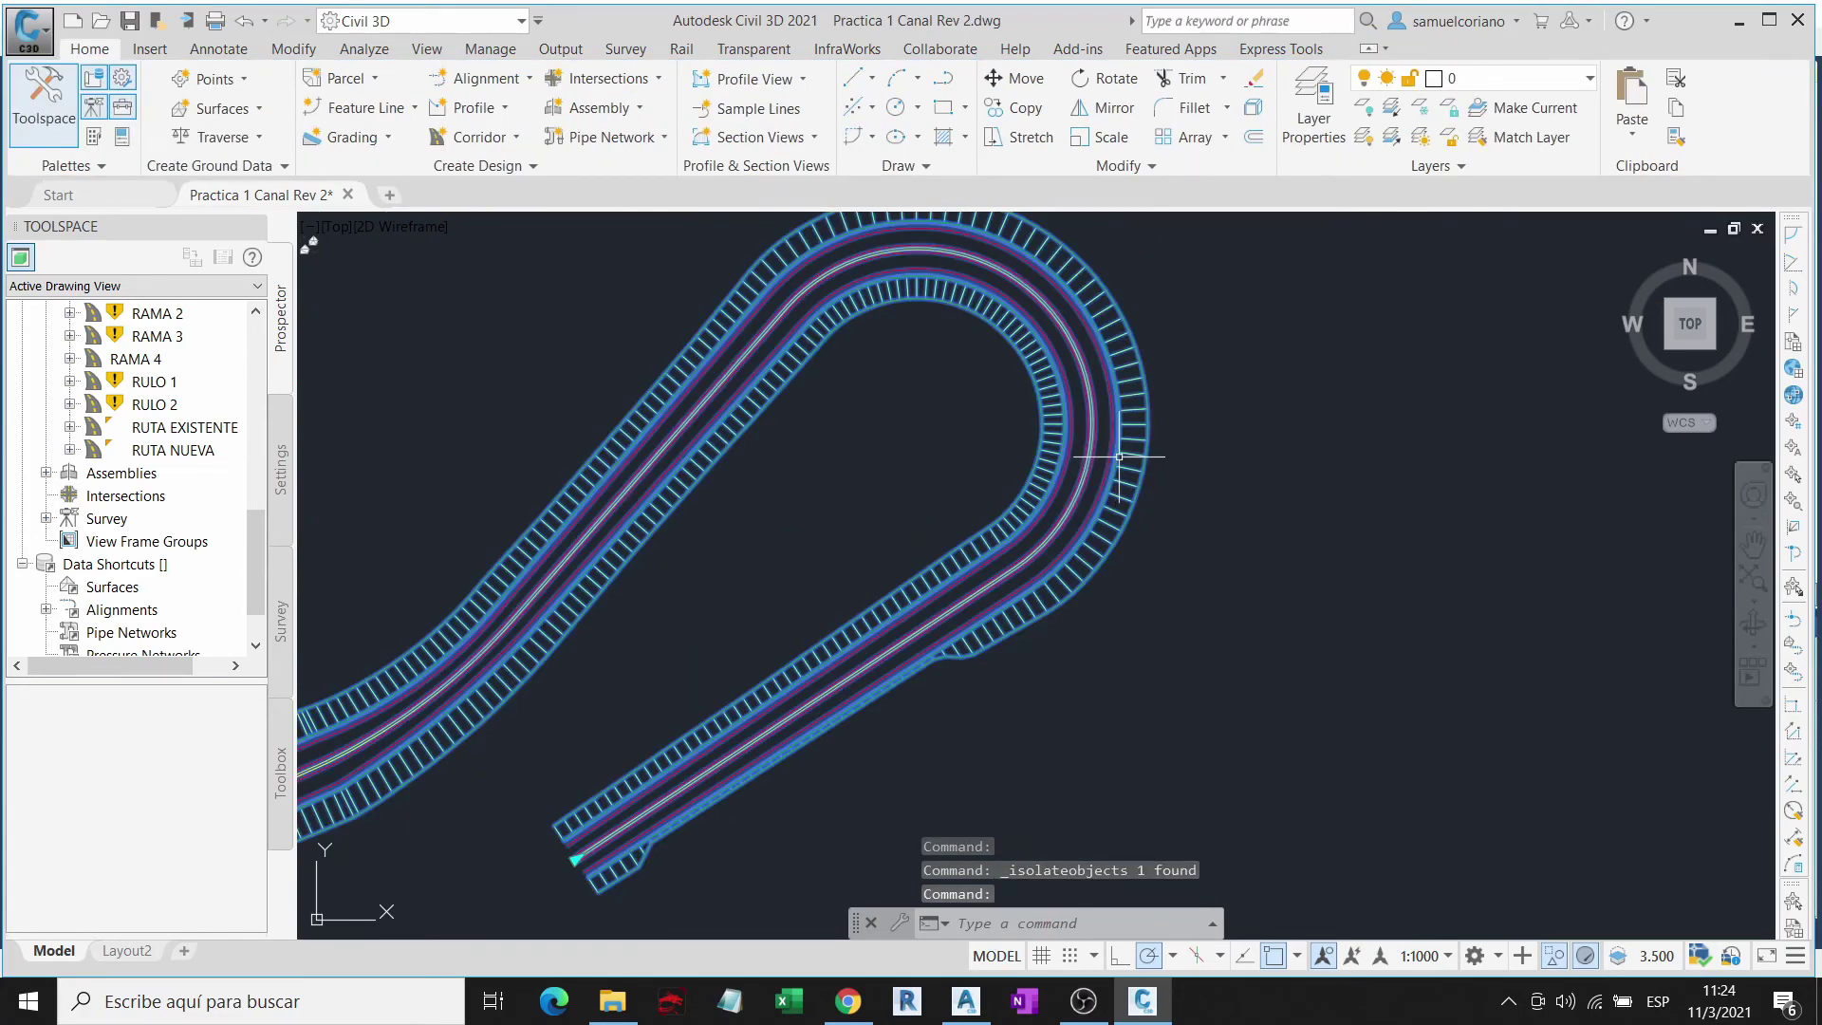
pyautogui.click(1667, 351)
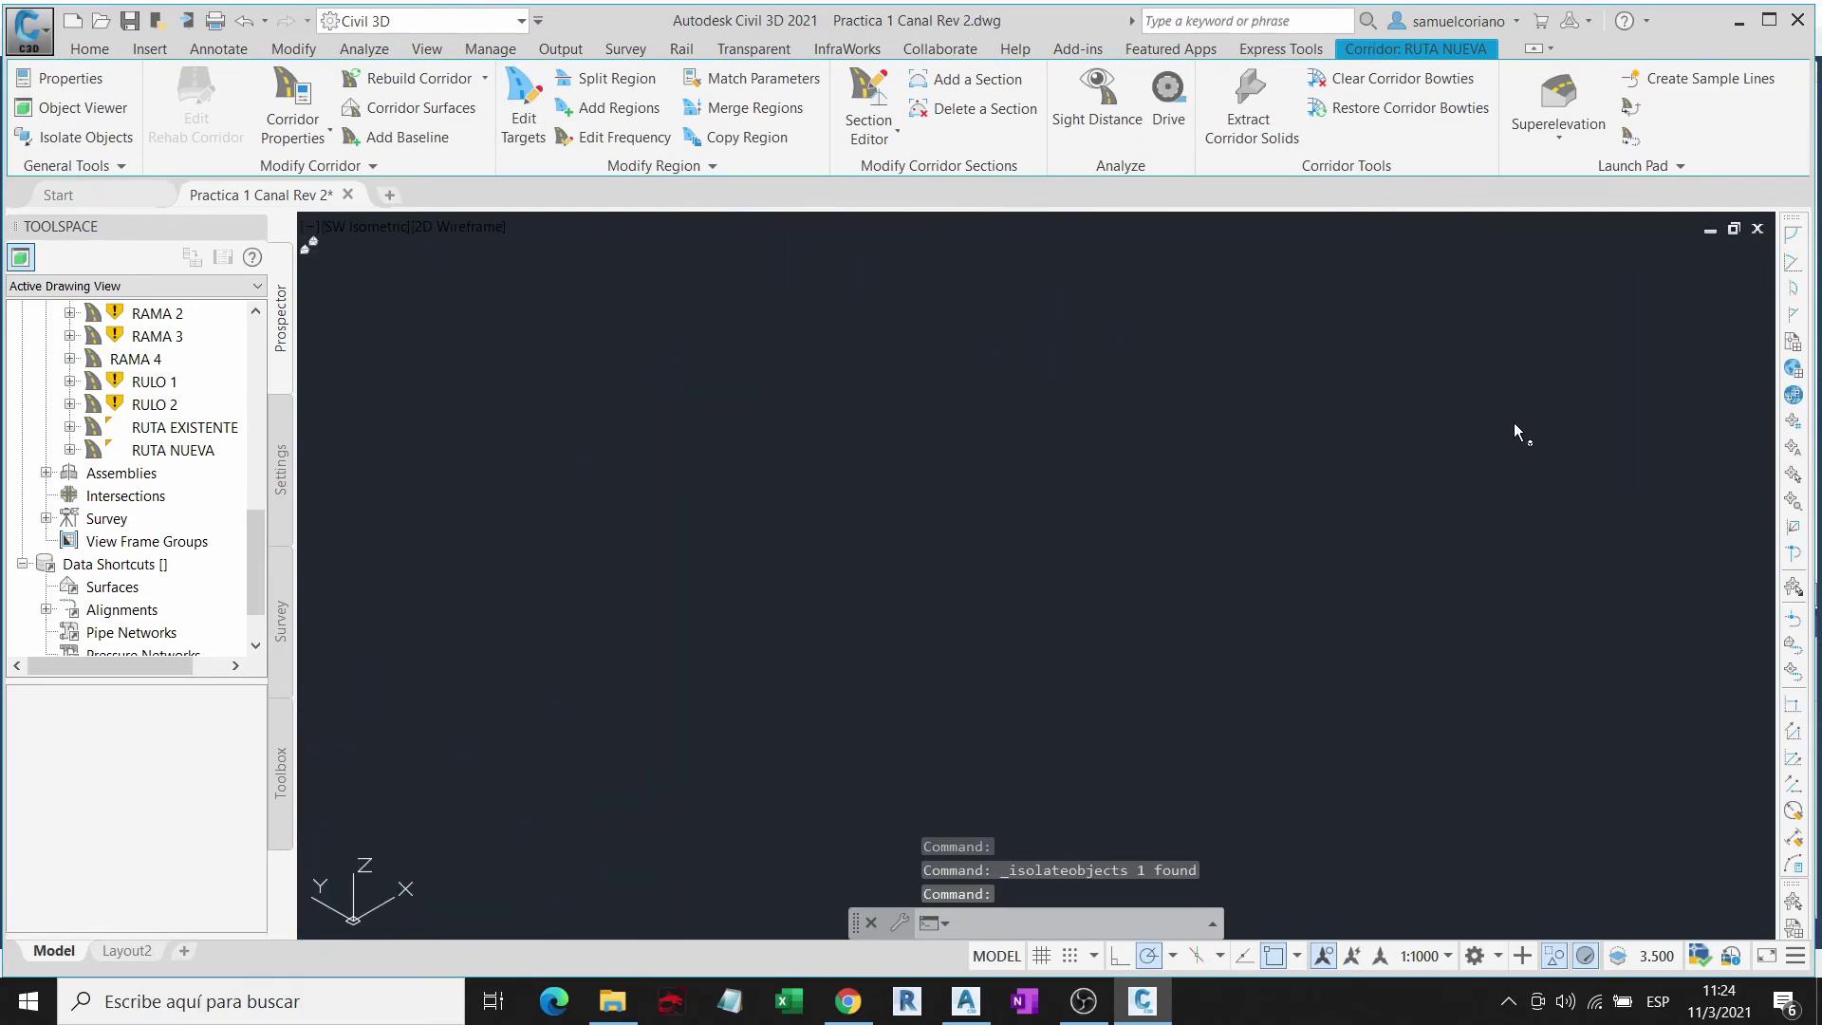
# Step: Zoom extents, then zoom and pan in on the corridor's U-shaped bend
pyautogui.middleClick(1415, 444)
pyautogui.middleClick(1416, 444)
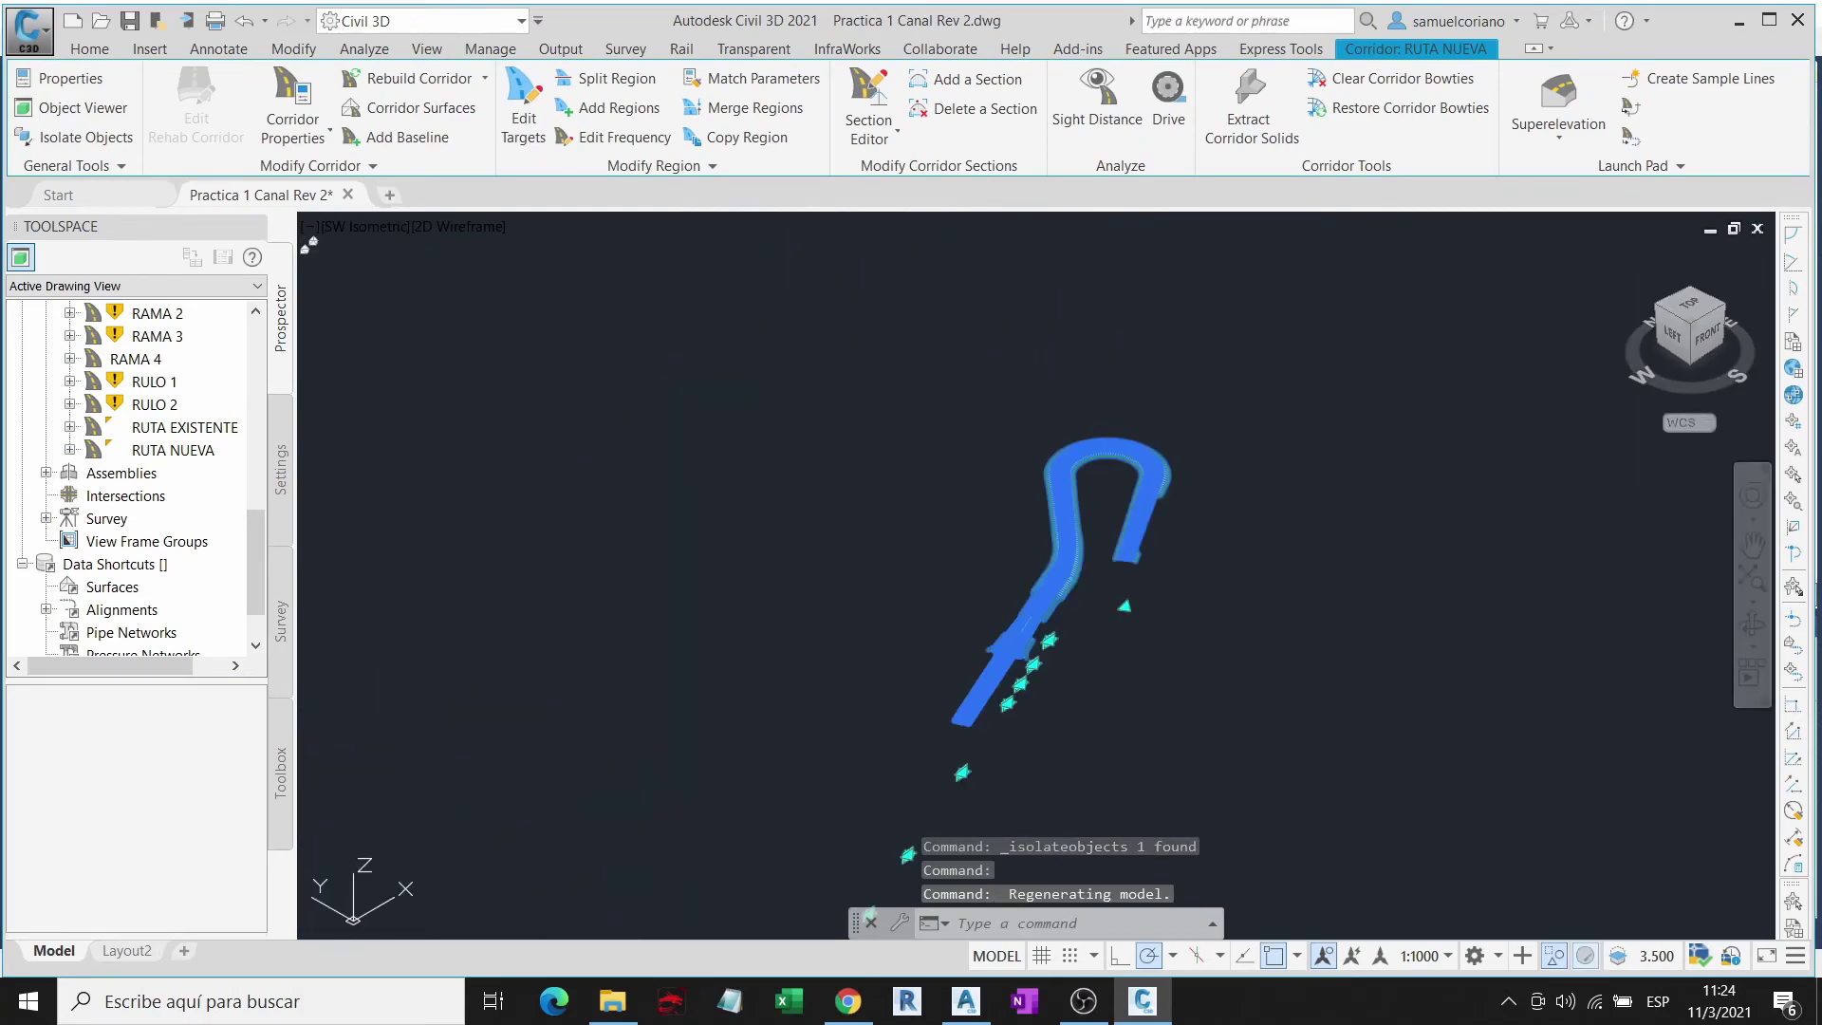
pyautogui.scroll(2, 1141, 448)
pyautogui.scroll(3, 1140, 448)
pyautogui.scroll(3, 1233, 531)
pyautogui.press('Escape')
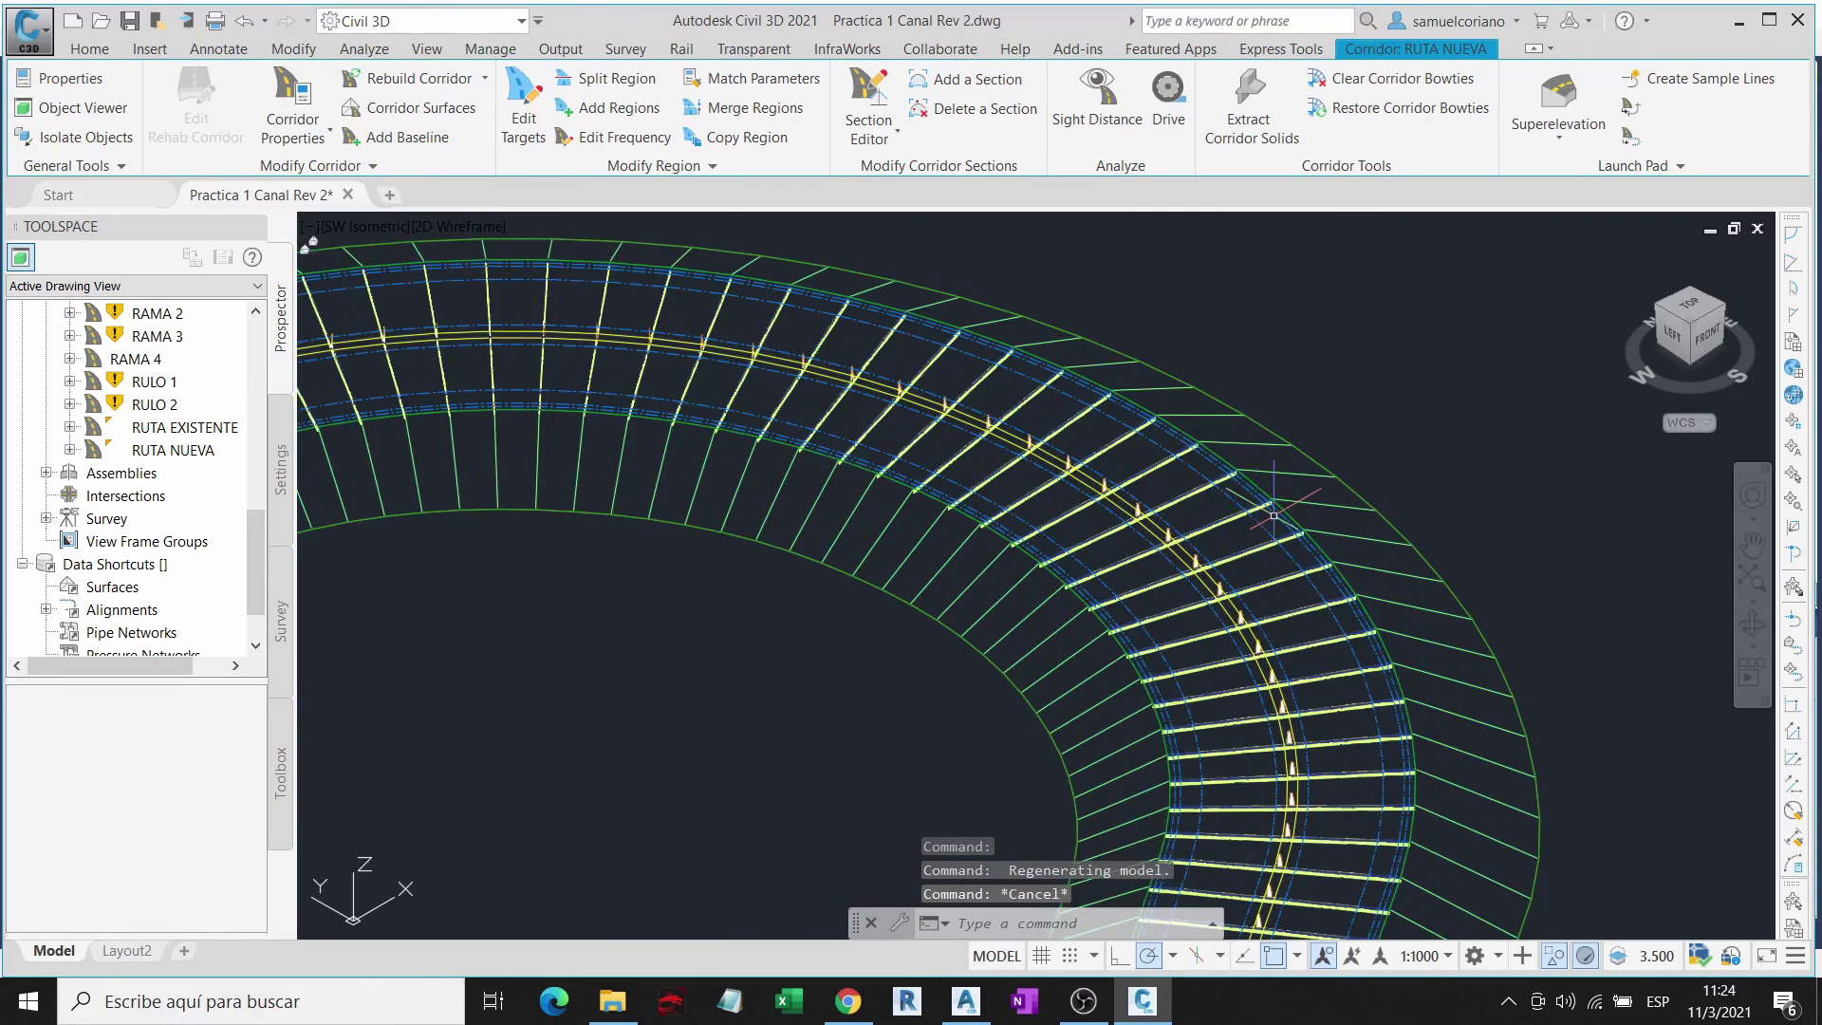
pyautogui.moveTo(1274, 649)
pyautogui.mouseDown(button='middle')
pyautogui.moveTo(1296, 627)
pyautogui.moveTo(915, 542)
pyautogui.moveTo(874, 395)
pyautogui.mouseUp(button='middle')
pyautogui.scroll(-2, 1298, 626)
pyautogui.scroll(2, 914, 543)
pyautogui.scroll(-2, 915, 543)
pyautogui.scroll(-3, 766, 379)
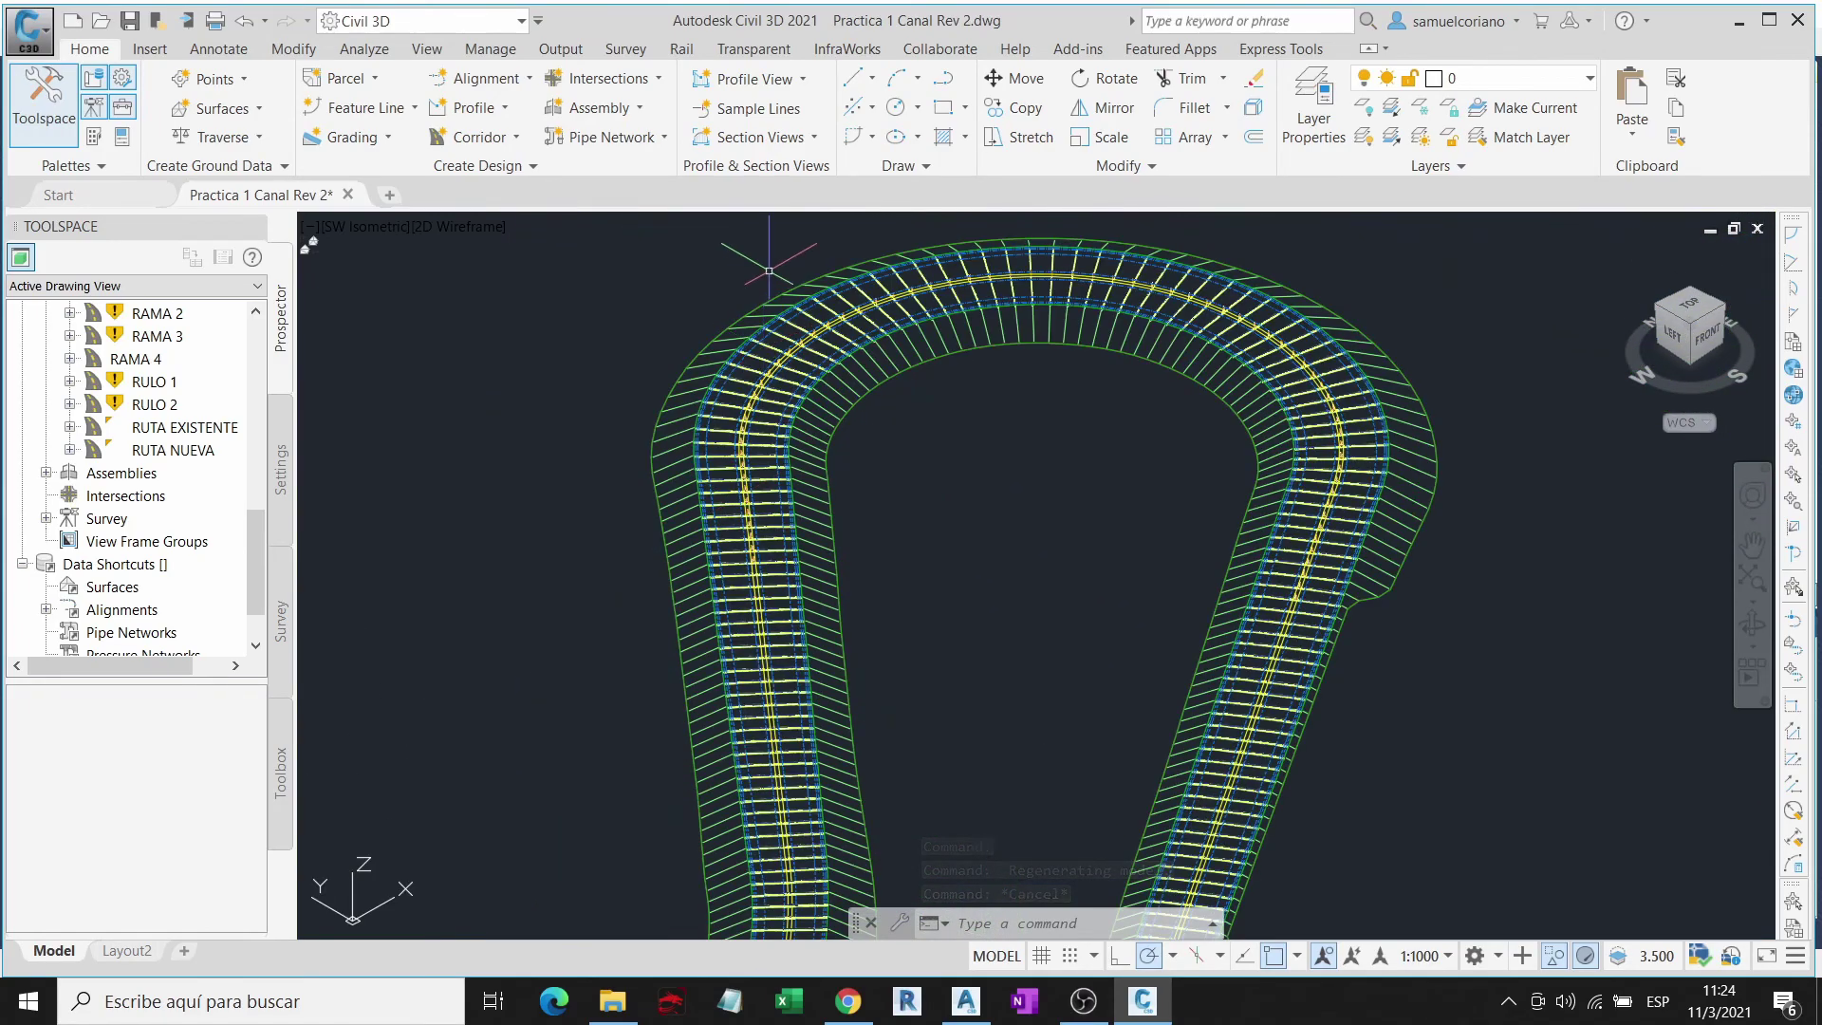
pyautogui.click(472, 229)
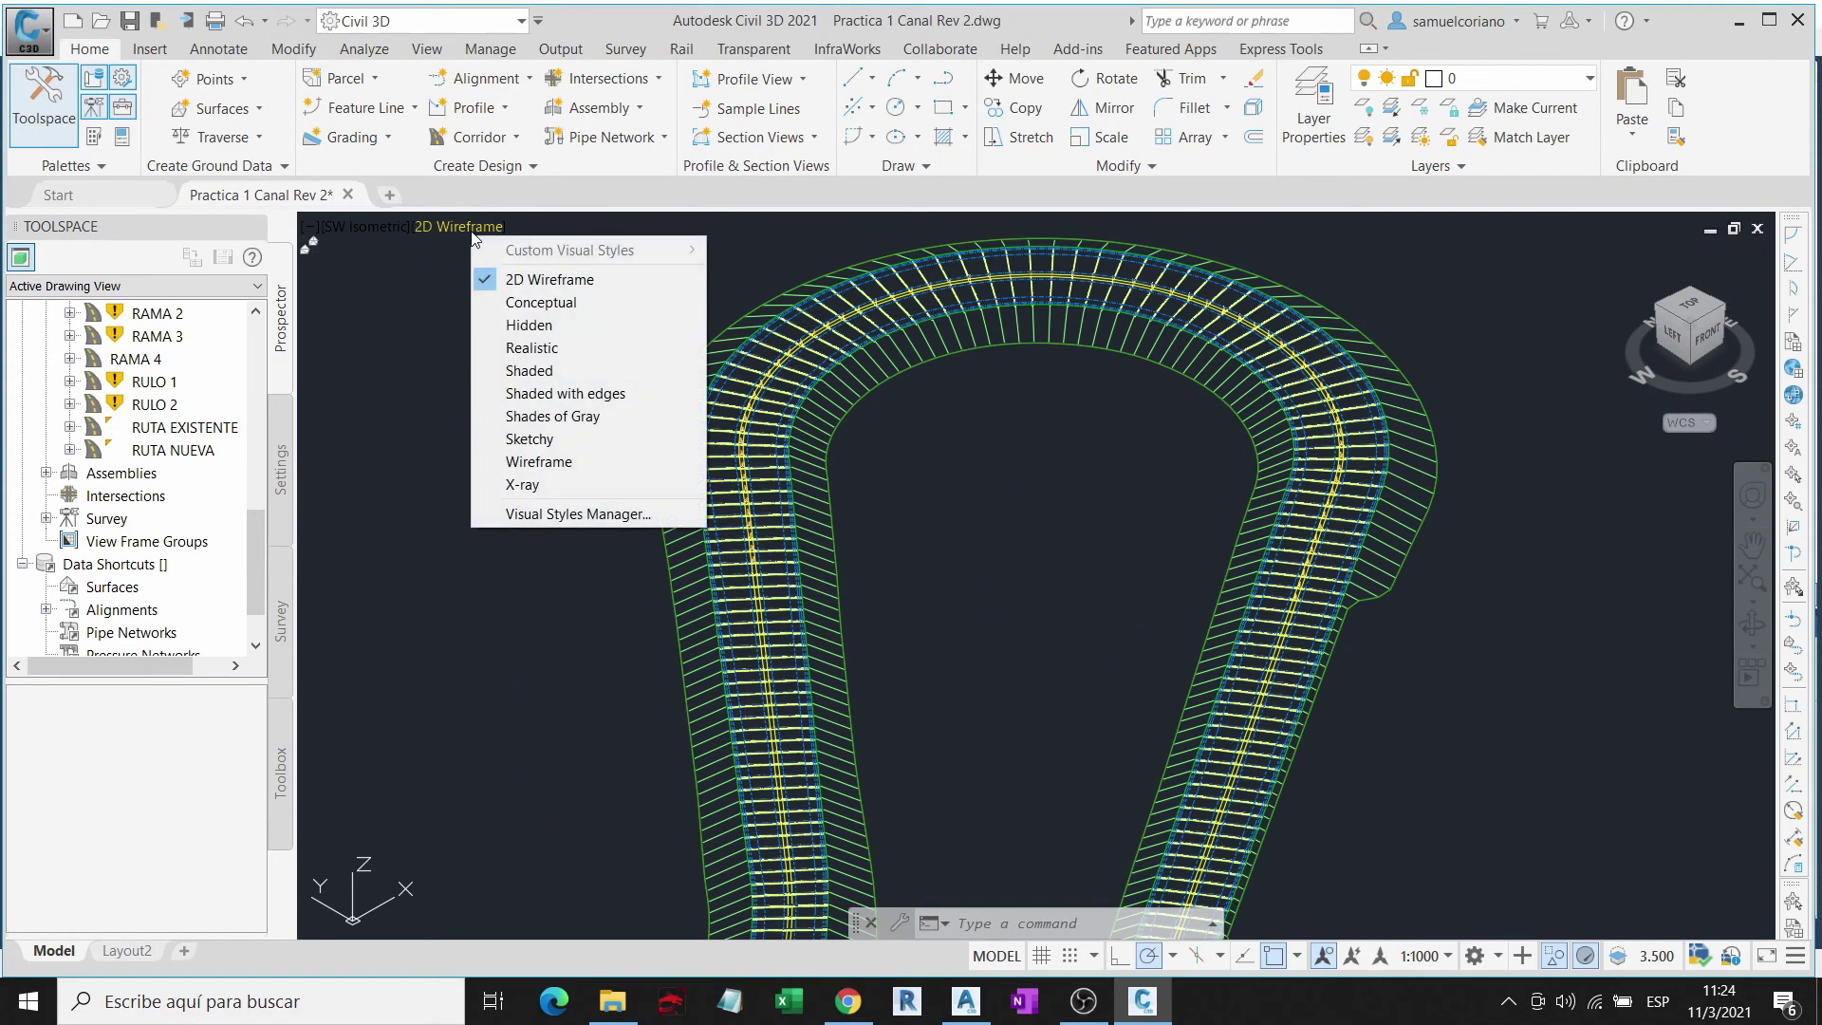
# Step: Shade the corridor in Conceptual style, orbit to inspect it, then view it from Top
pyautogui.click(538, 302)
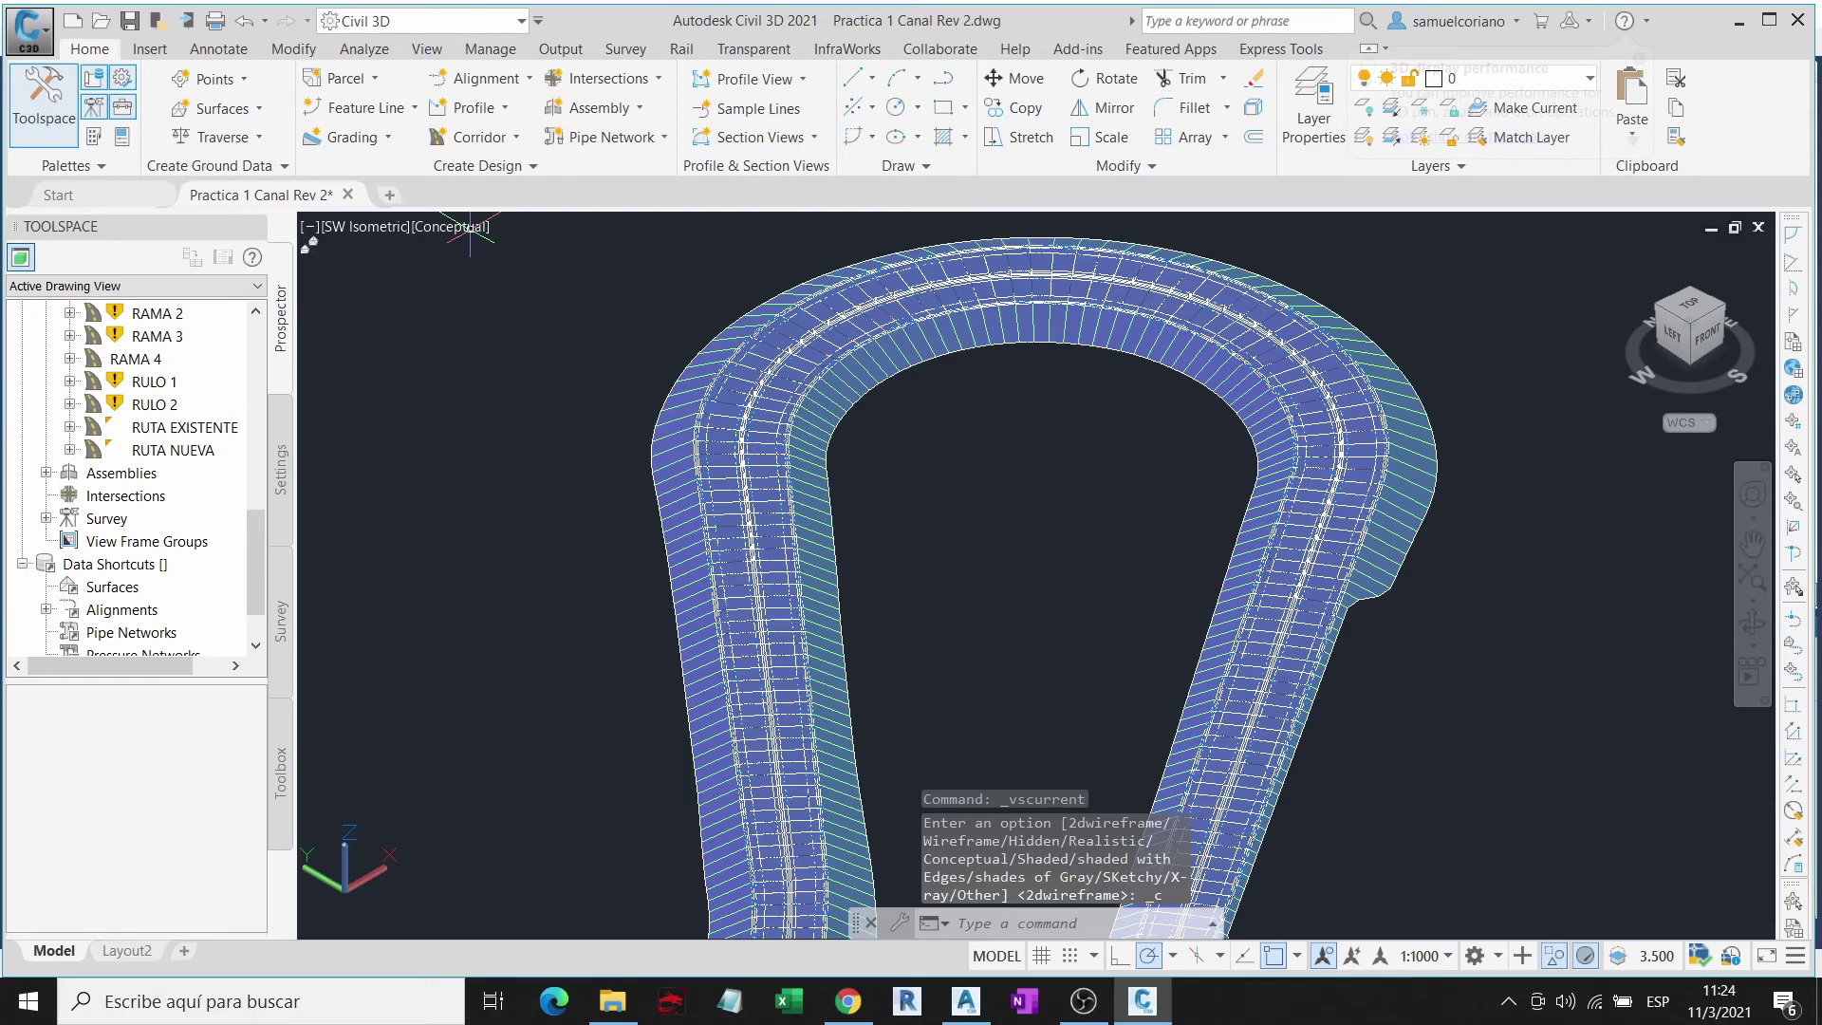
pyautogui.scroll(2, 1328, 361)
pyautogui.scroll(3, 1329, 361)
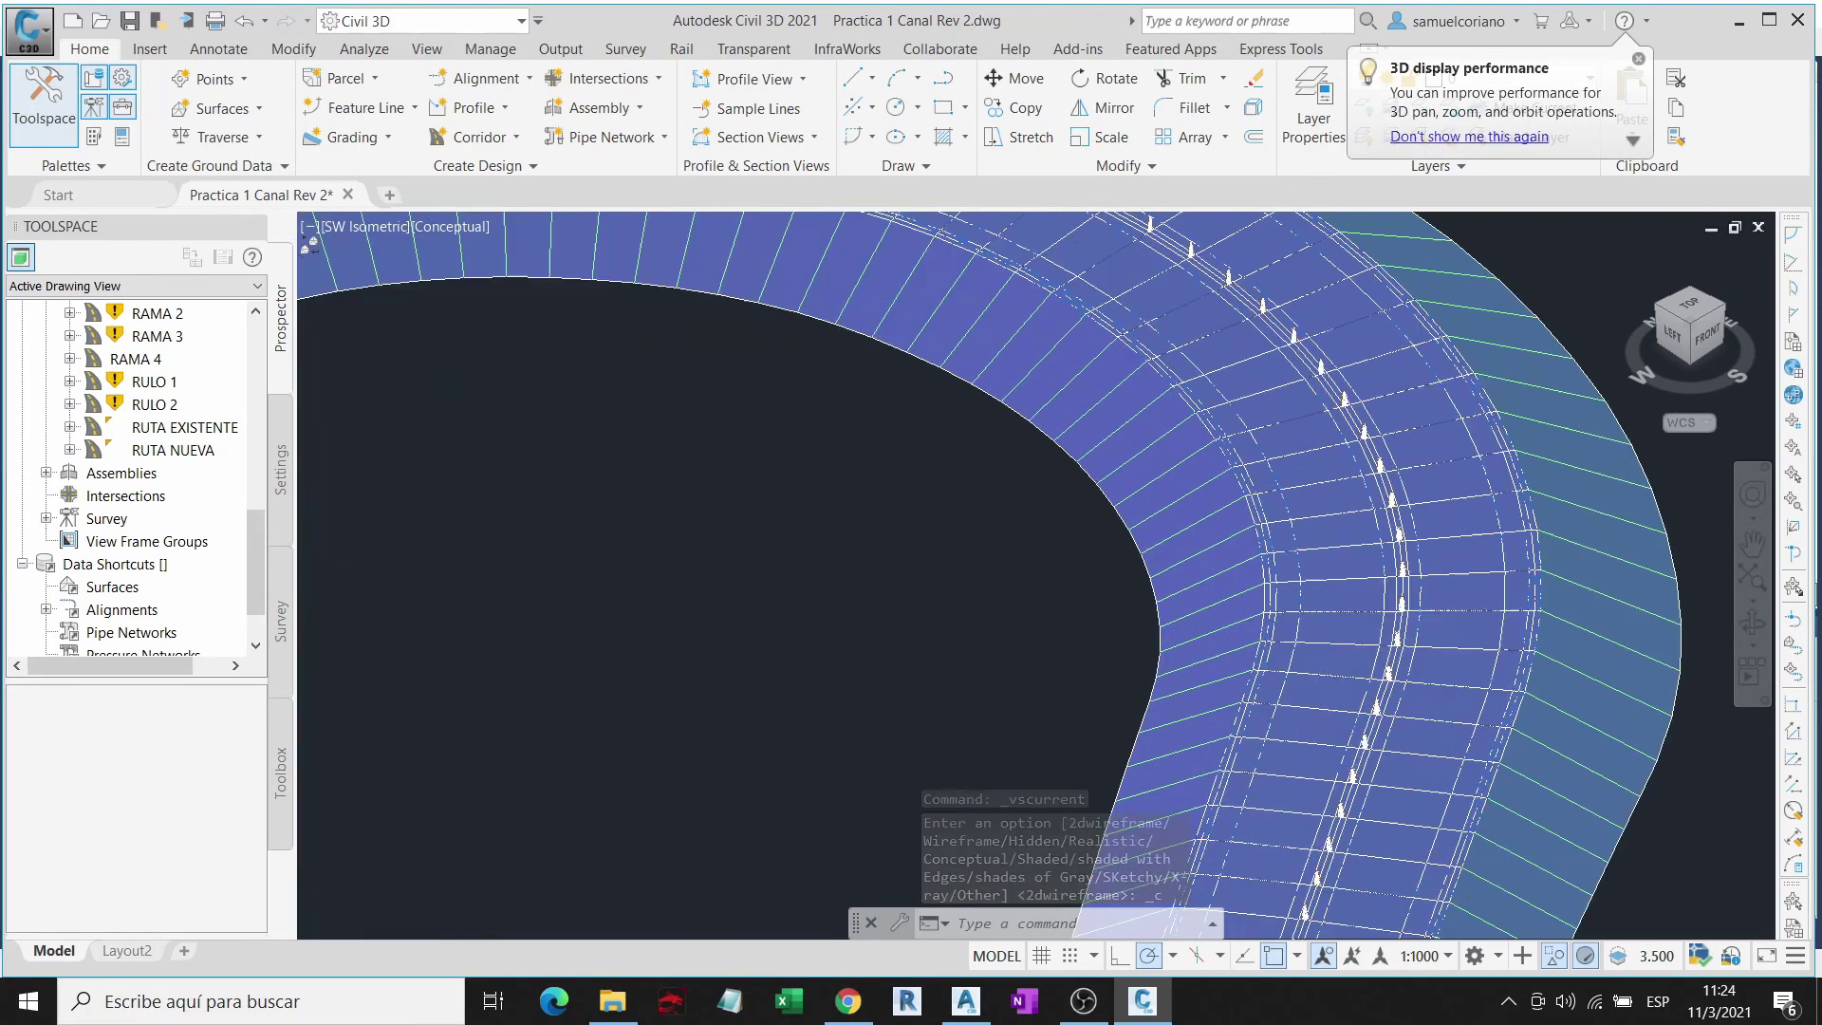
pyautogui.moveTo(1324, 406)
pyautogui.keyDown('shift'); pyautogui.mouseDown(button='middle')
pyautogui.moveTo(1399, 414)
pyautogui.moveTo(1409, 450)
pyautogui.mouseUp(button='middle'); pyautogui.keyUp('shift')
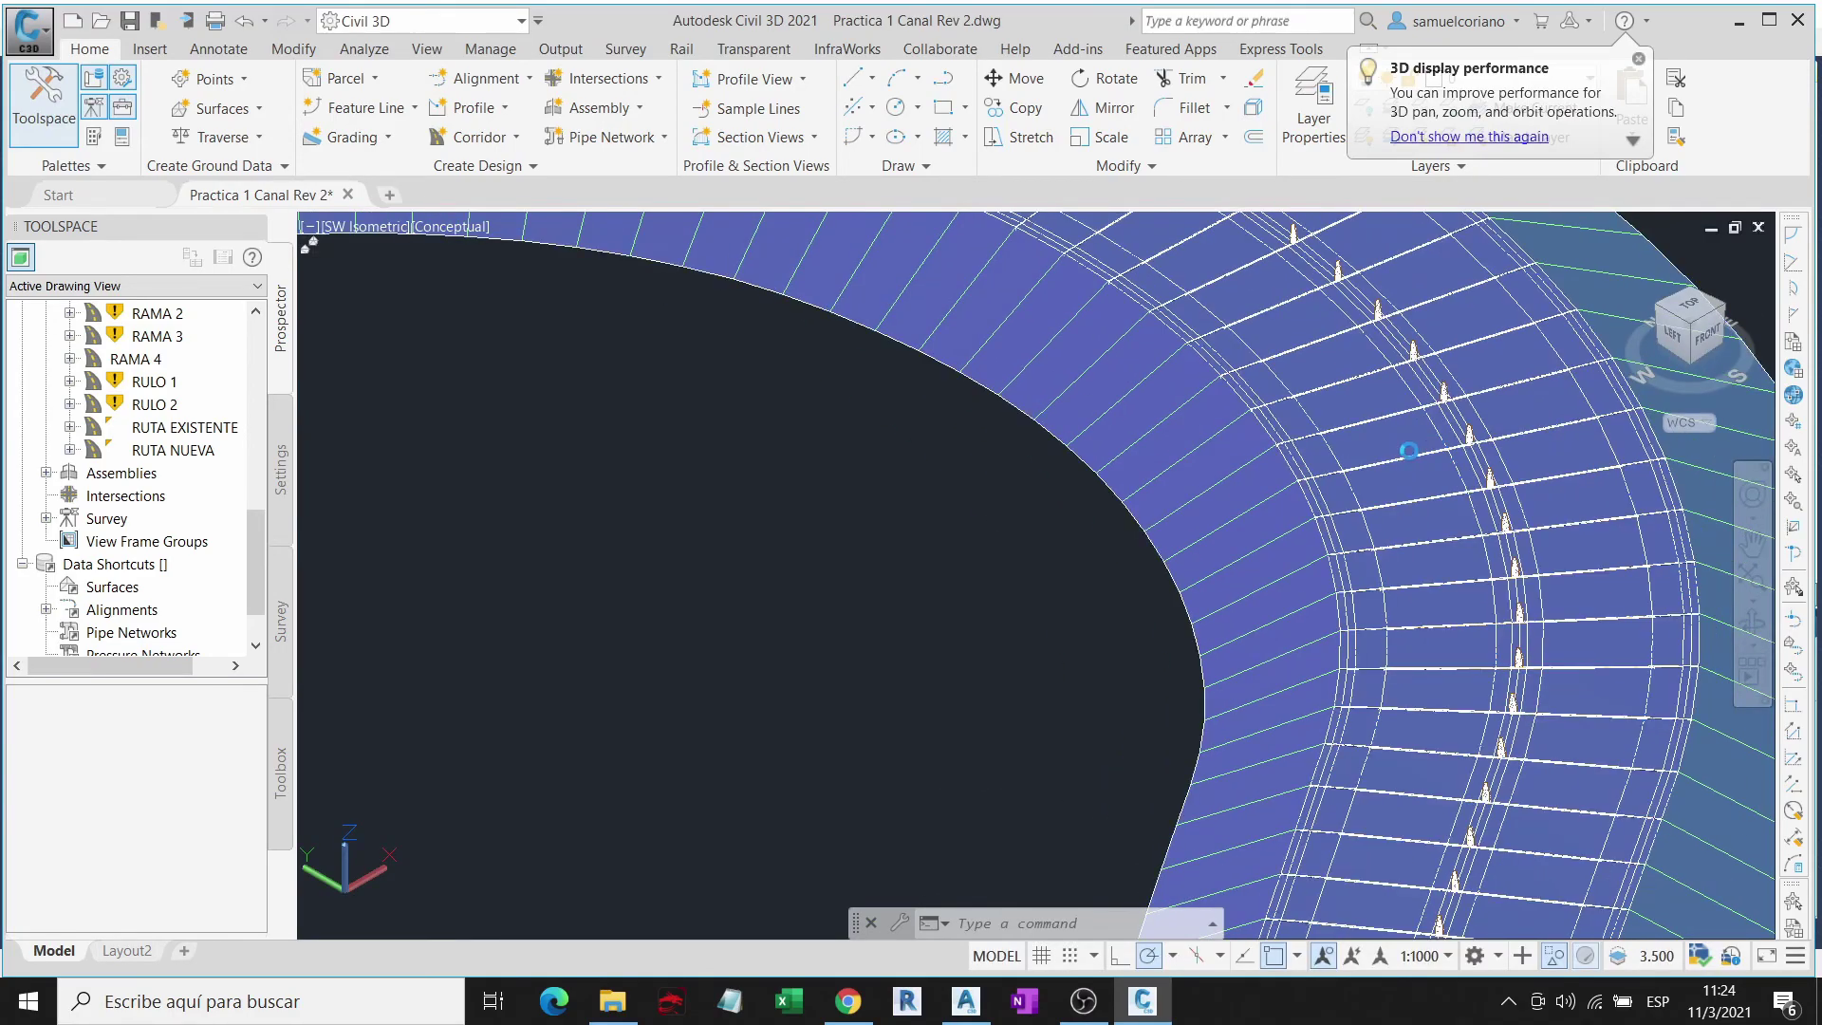
pyautogui.scroll(-3, 1395, 457)
pyautogui.scroll(-2, 1404, 589)
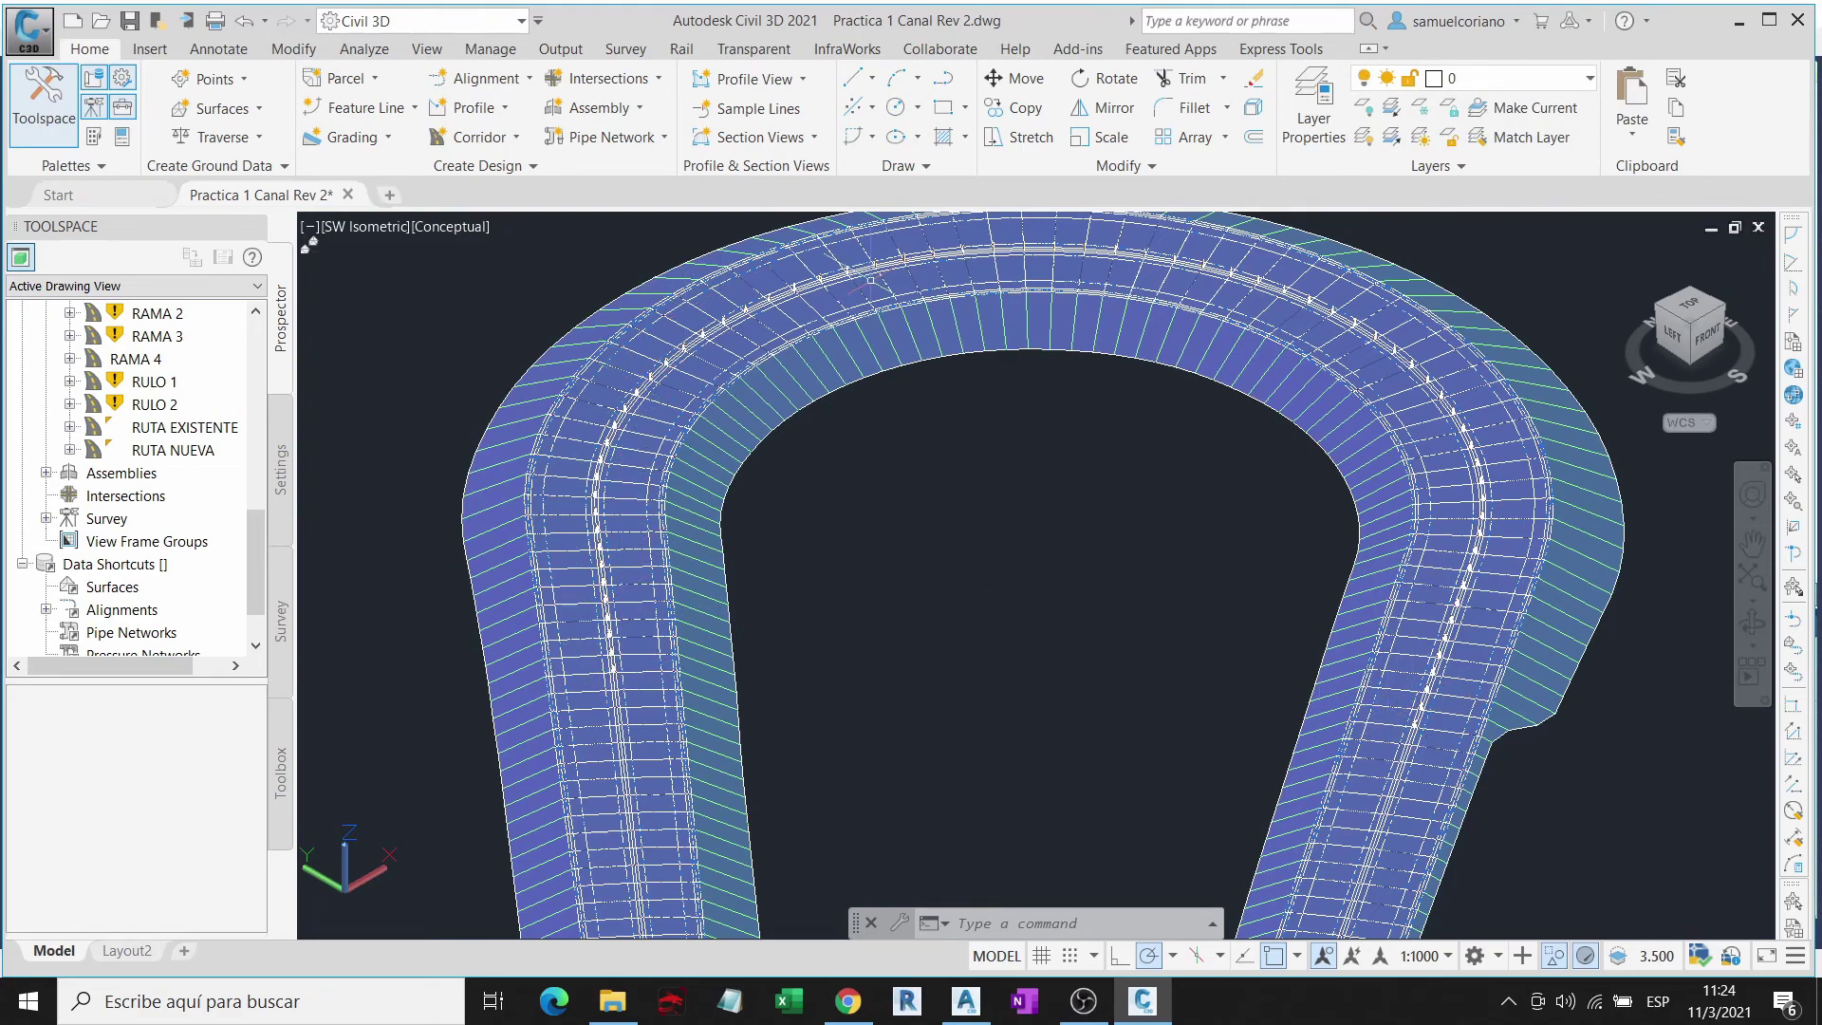
pyautogui.click(1688, 314)
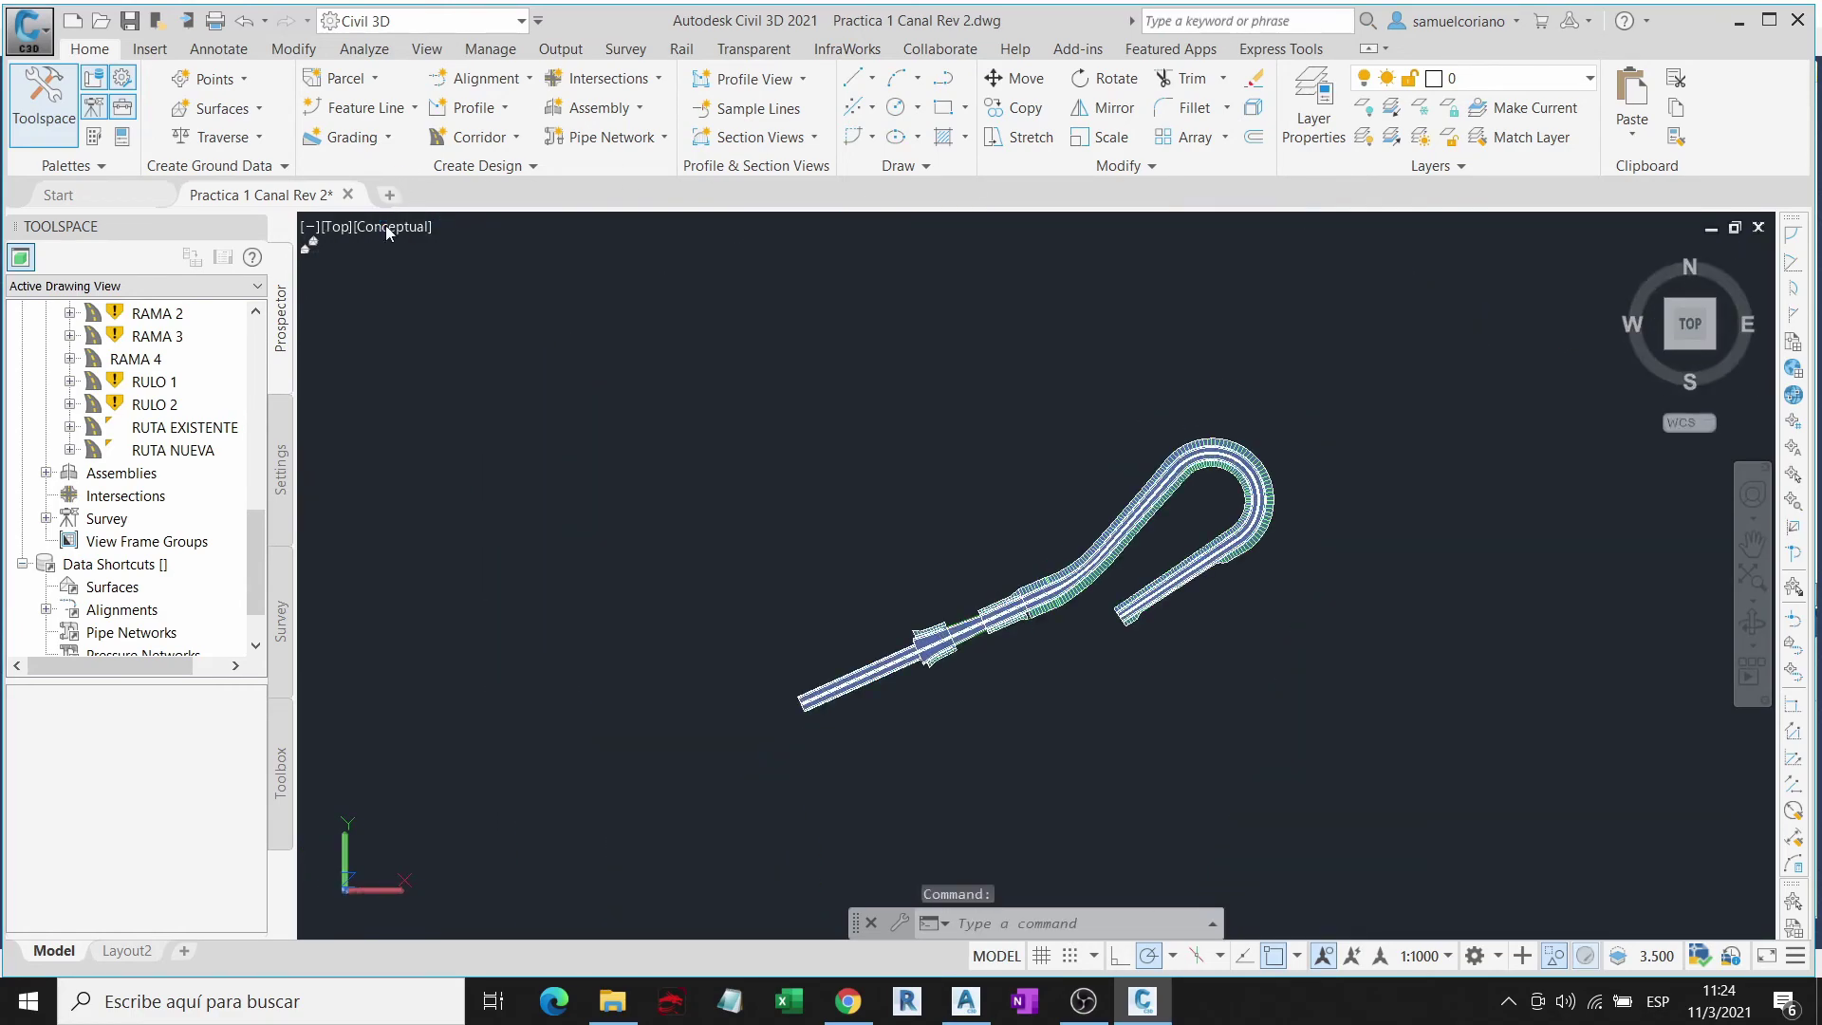
# Step: Switch the viewport visual style back to 2D Wireframe
pyautogui.click(396, 226)
pyautogui.click(452, 279)
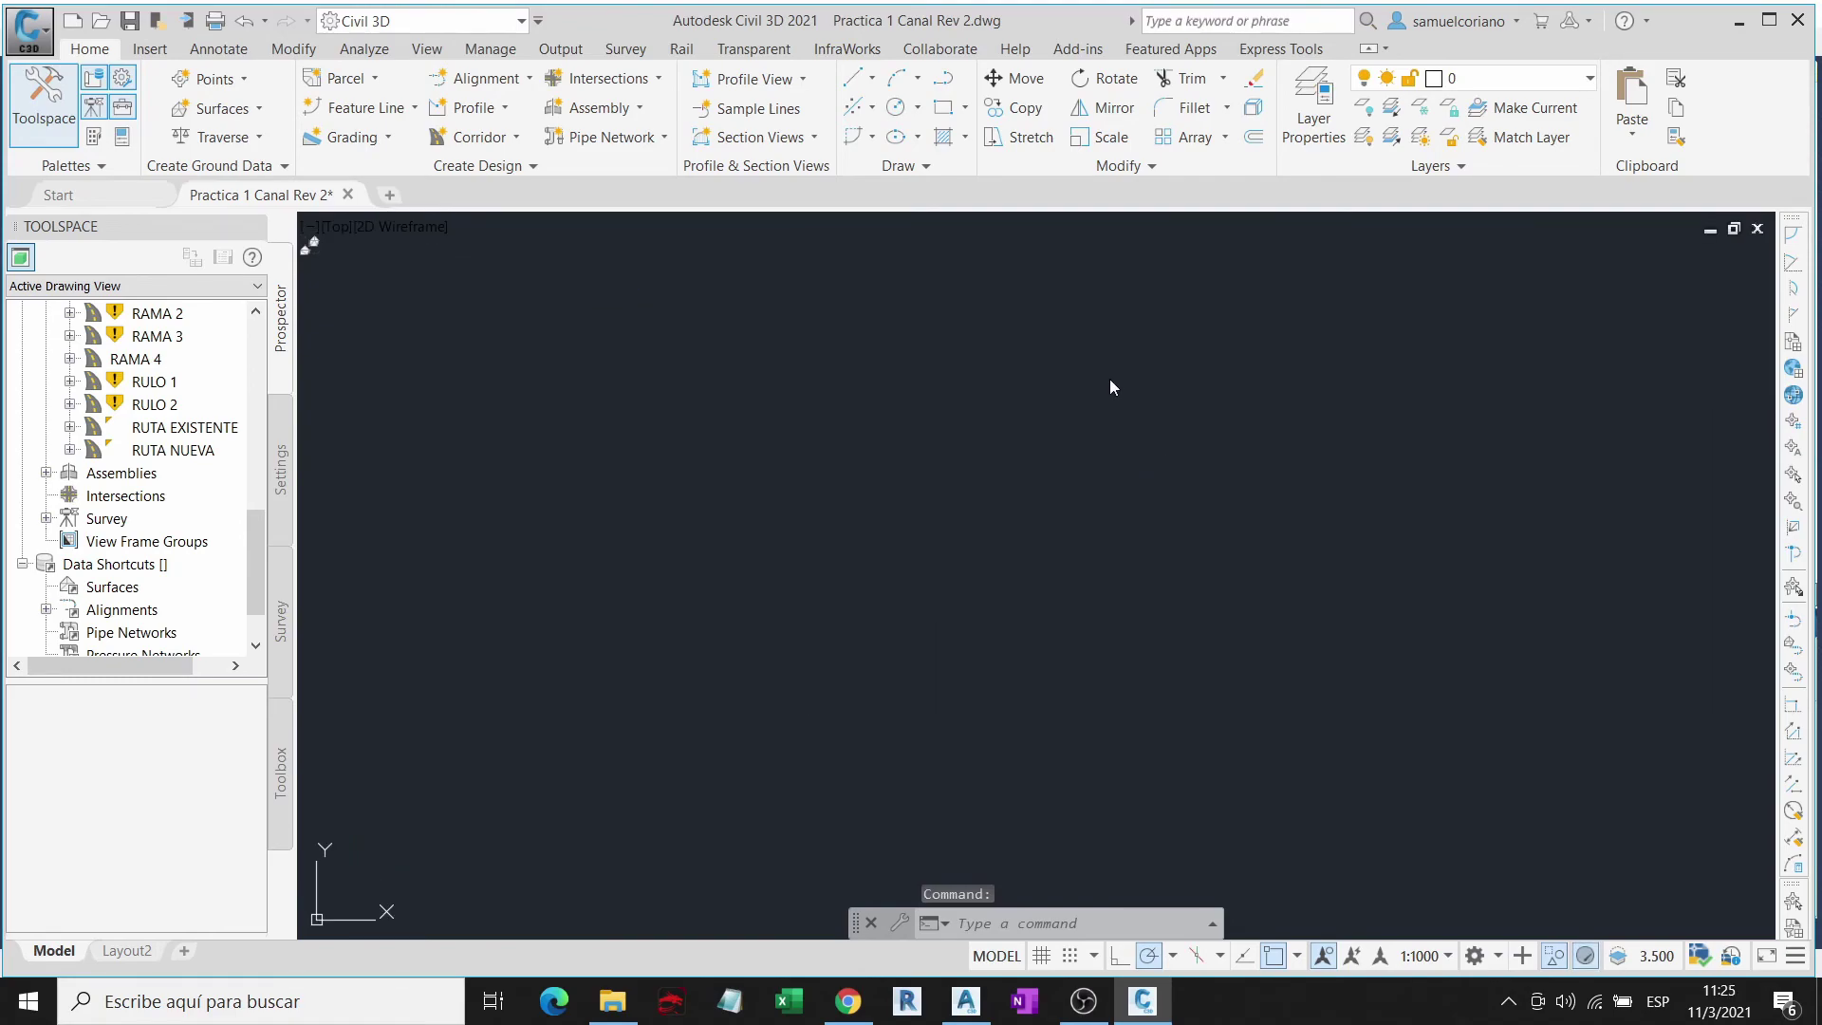
pyautogui.scroll(5, 1254, 550)
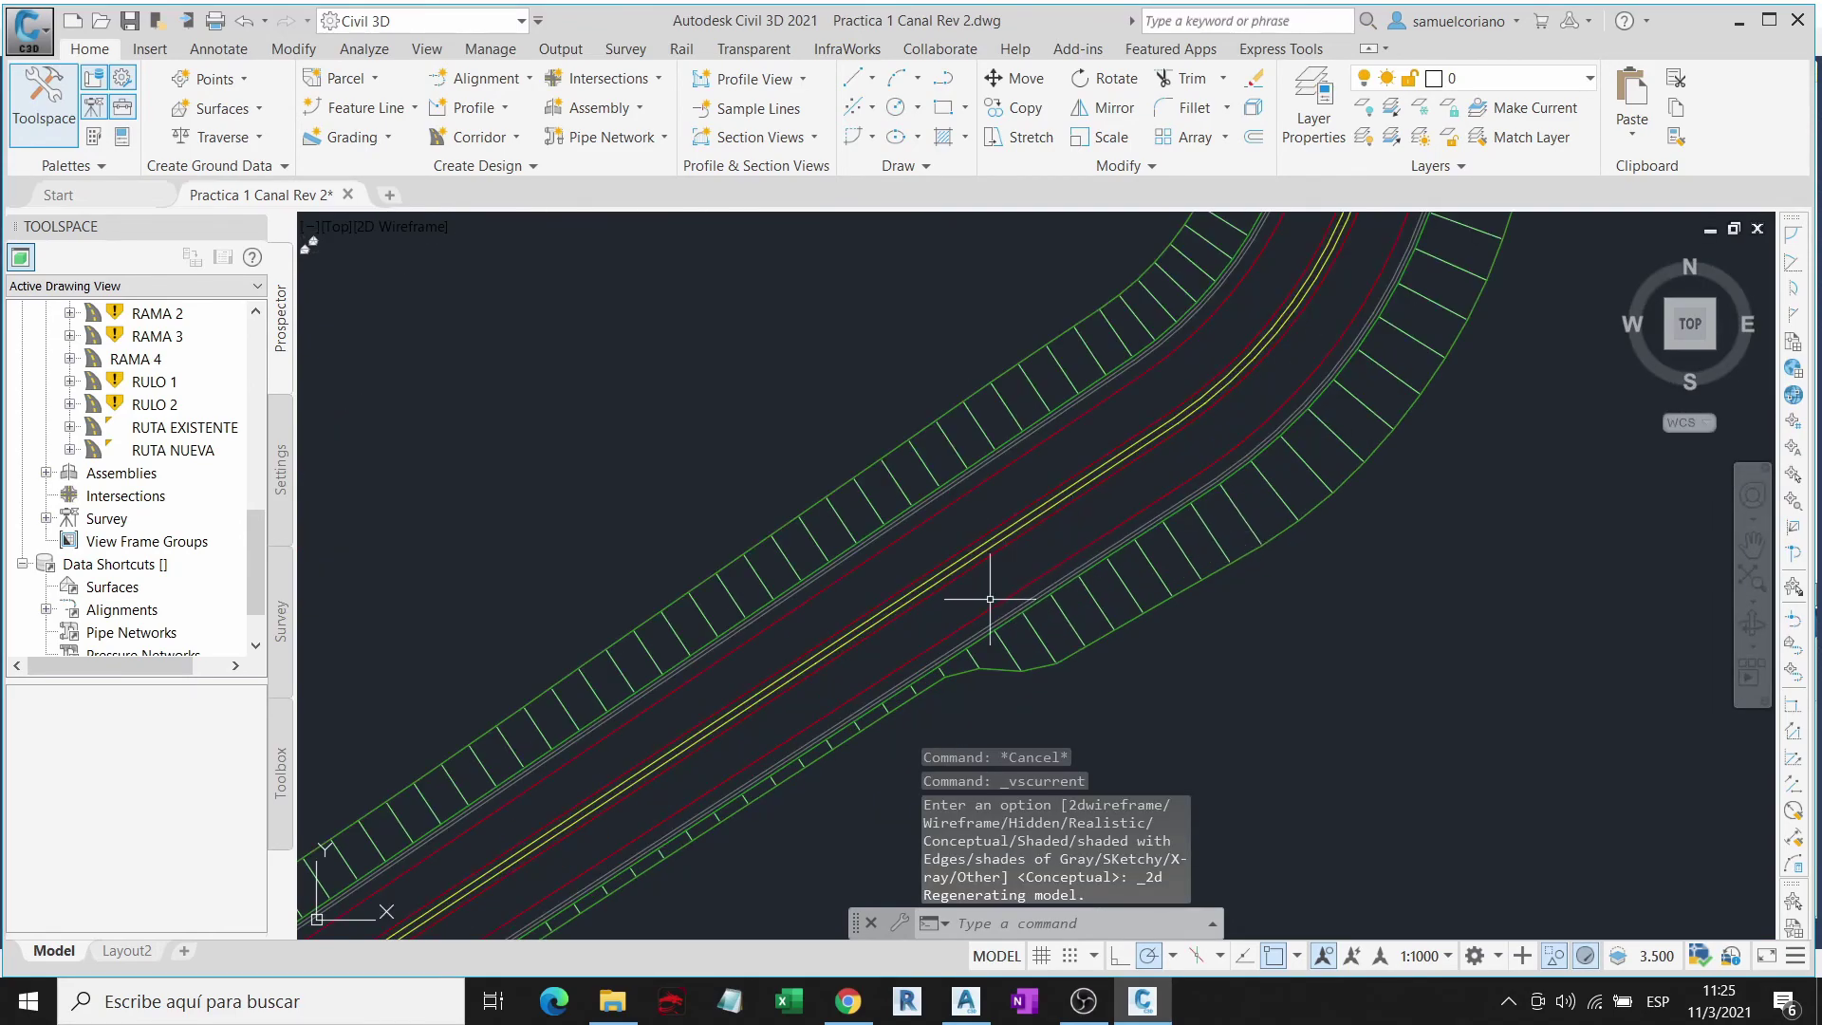
pyautogui.scroll(-5, 988, 601)
pyautogui.scroll(5, 949, 663)
pyautogui.scroll(-3, 749, 675)
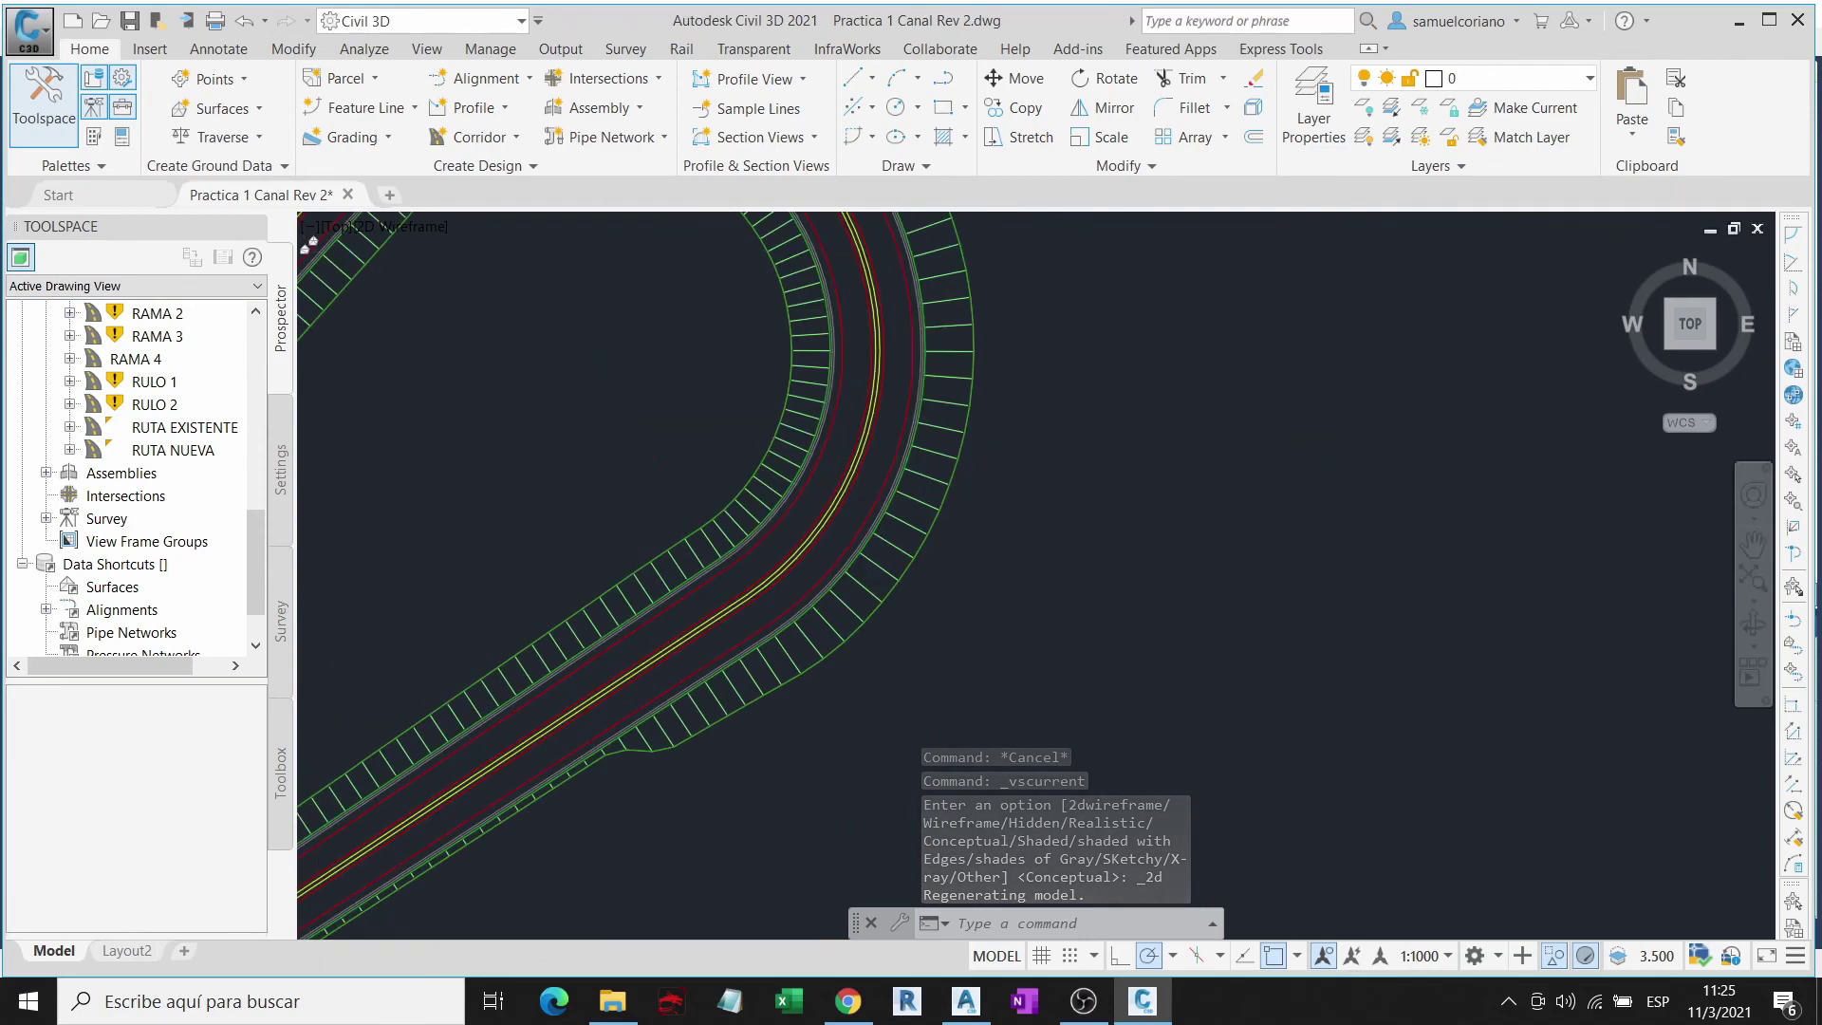
pyautogui.scroll(-2, 744, 731)
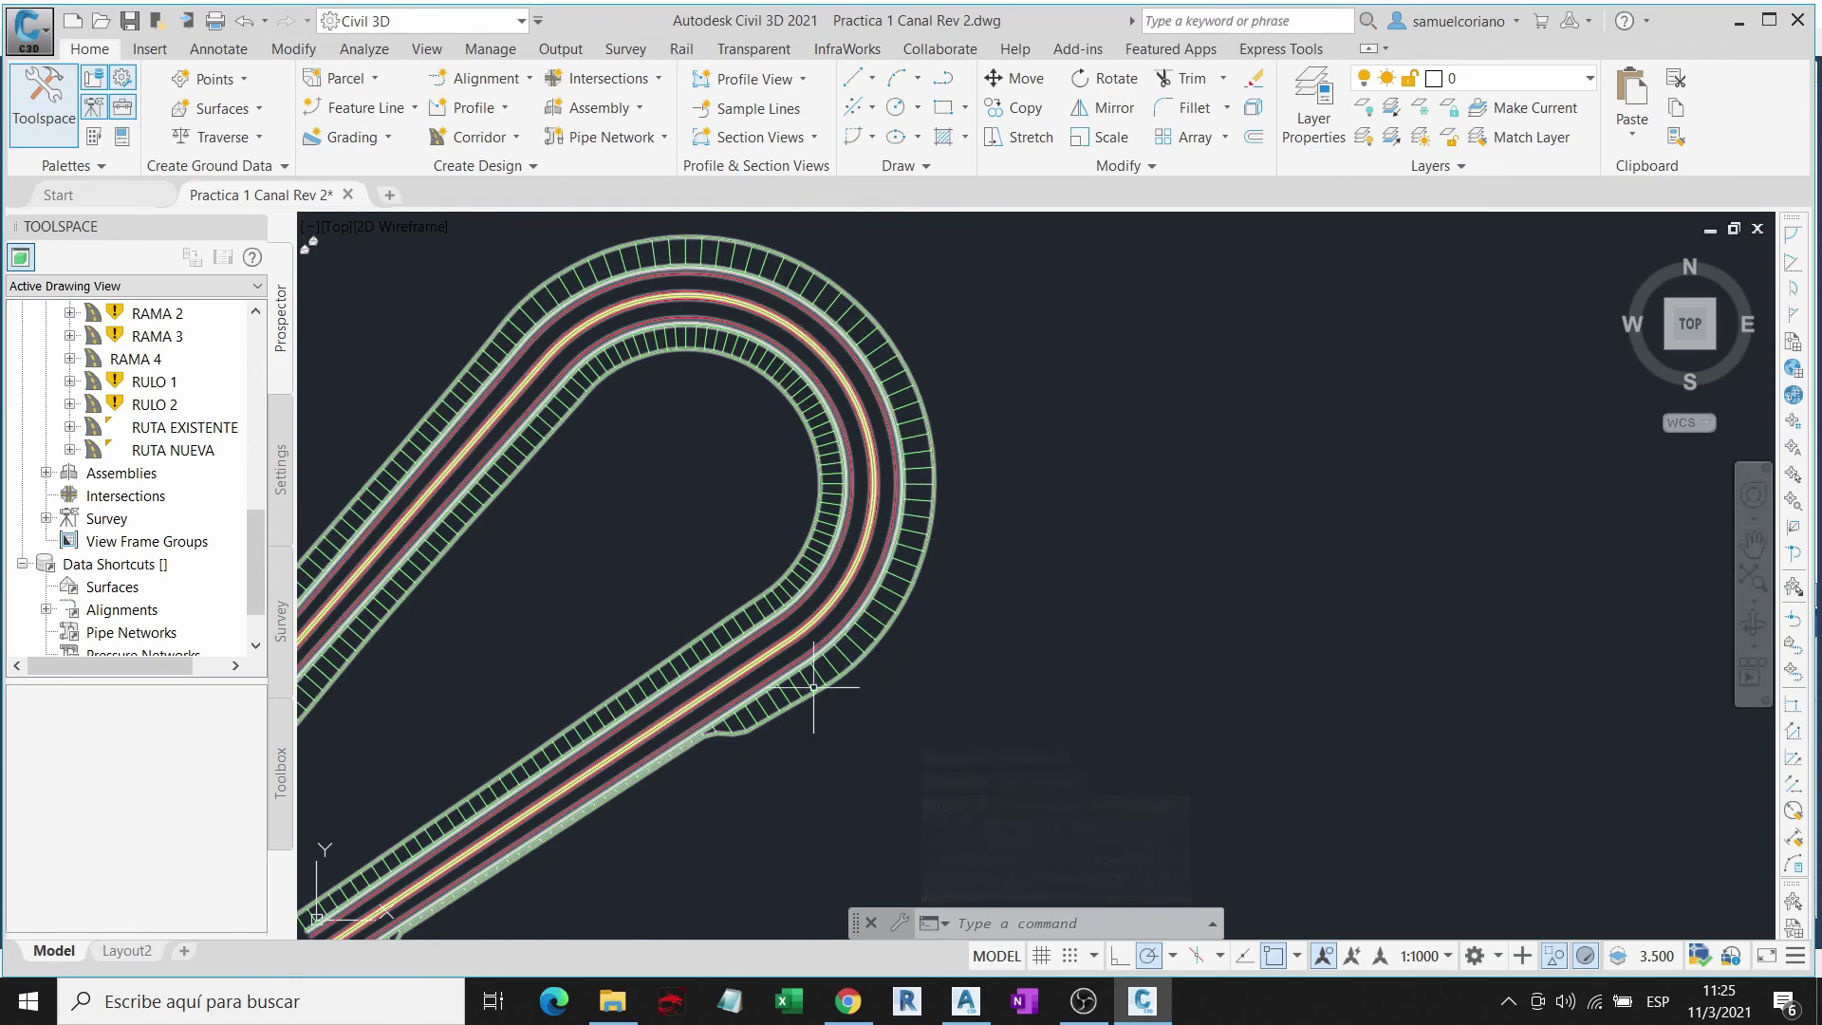
# Step: Centre the hairpin bend in plan and end the object isolation
pyautogui.moveTo(954, 476); pyautogui.dragTo(1097, 491, button='middle')
pyautogui.moveTo(976, 597); pyautogui.dragTo(1128, 628, button='middle')
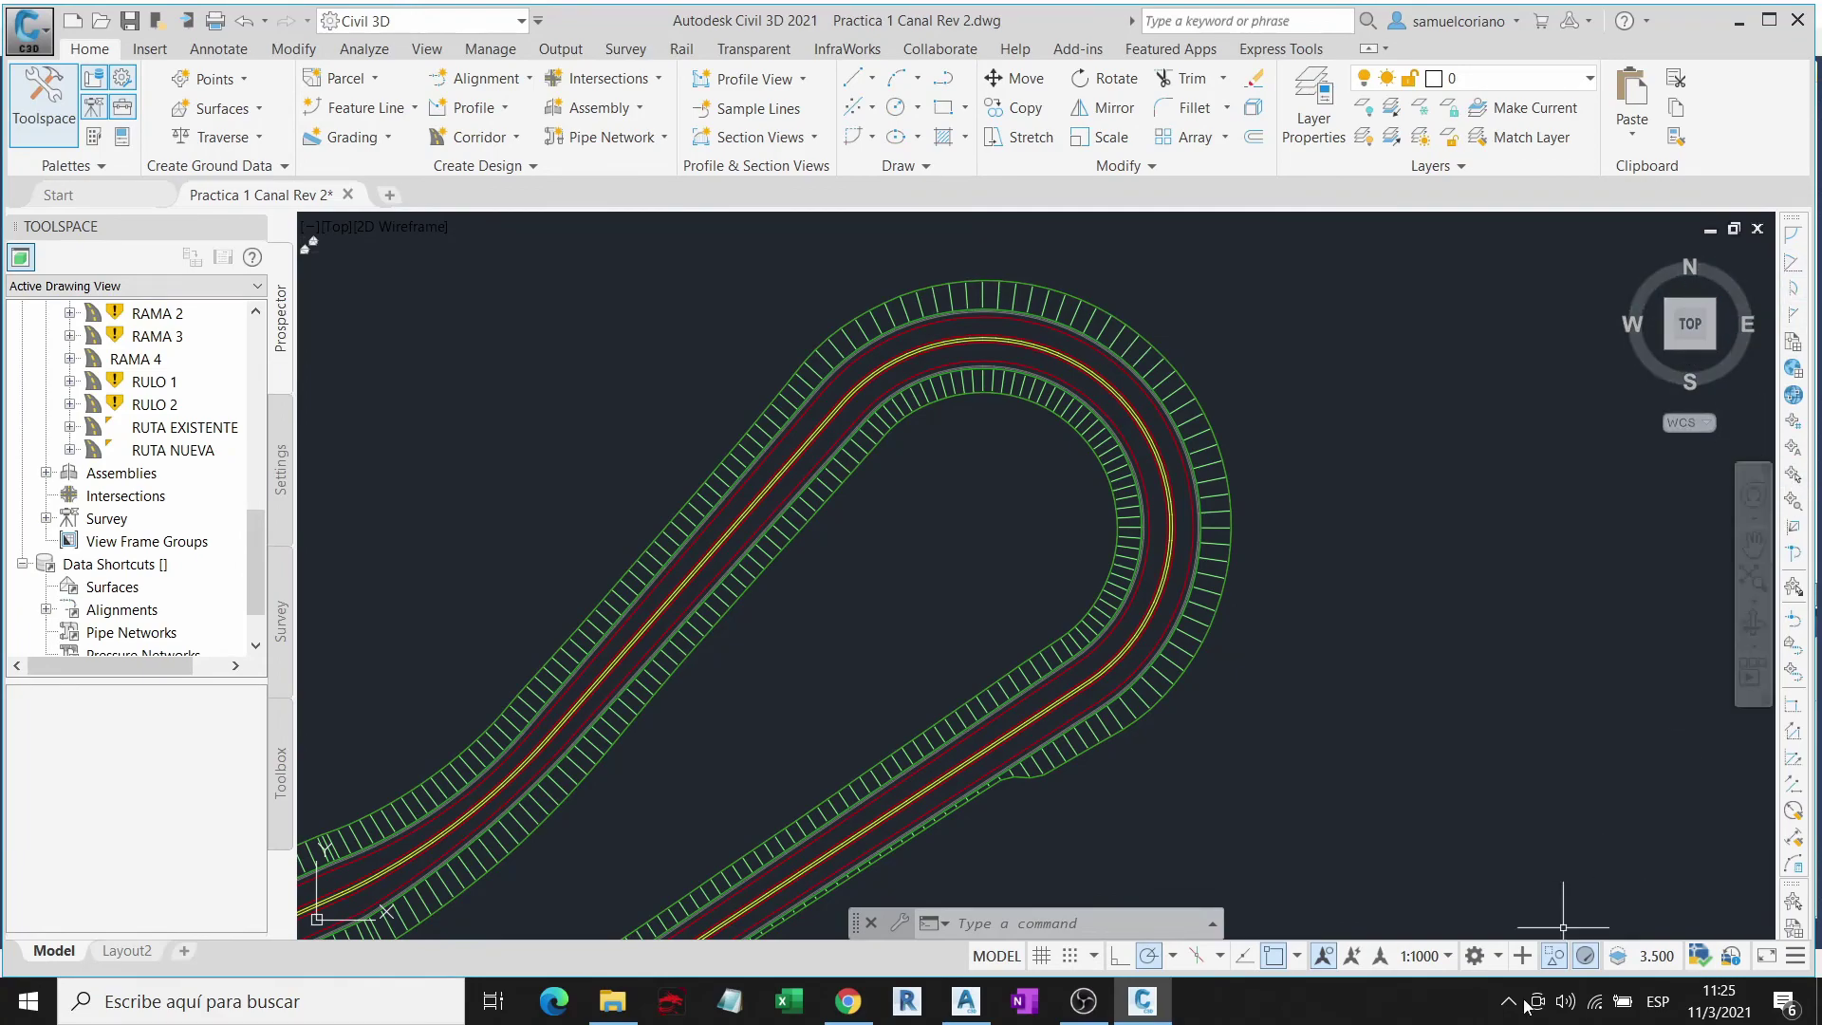
pyautogui.click(1553, 956)
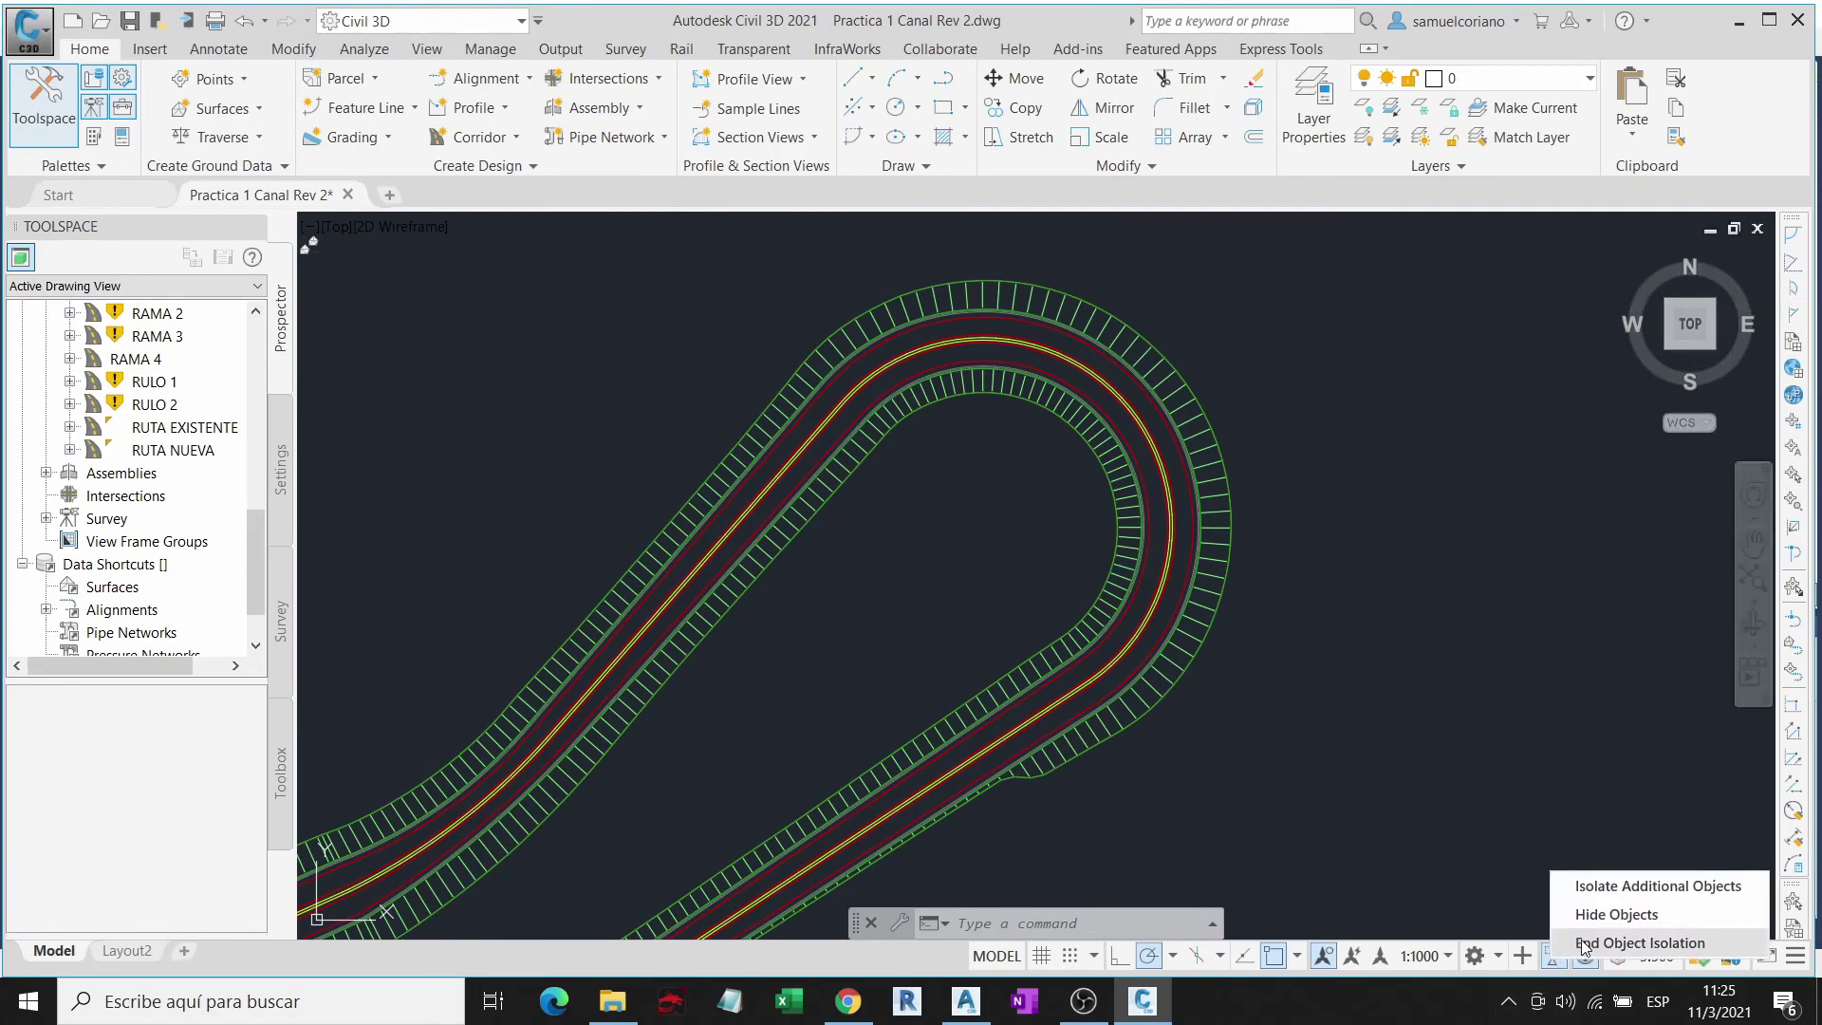
pyautogui.click(1581, 942)
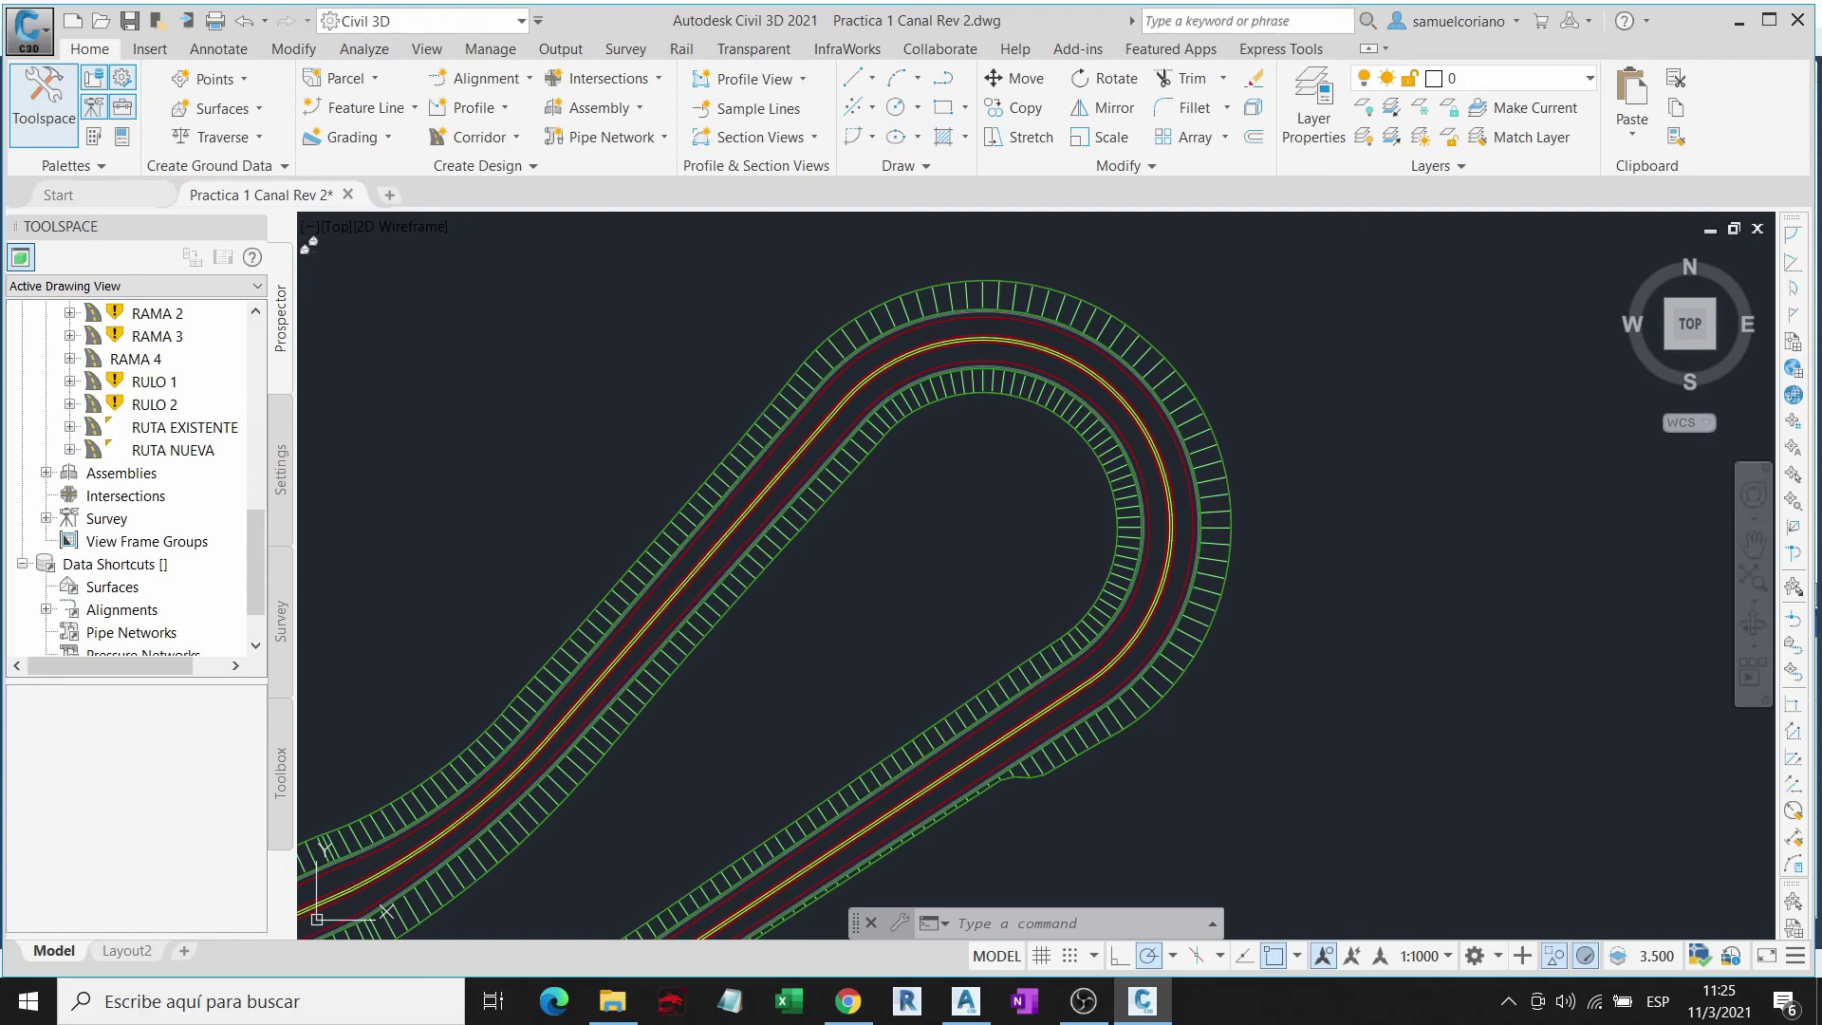
# Step: Unhide all objects with UNISOLATEOBJECTS and pan over to the section-view grid
pyautogui.press('Return')
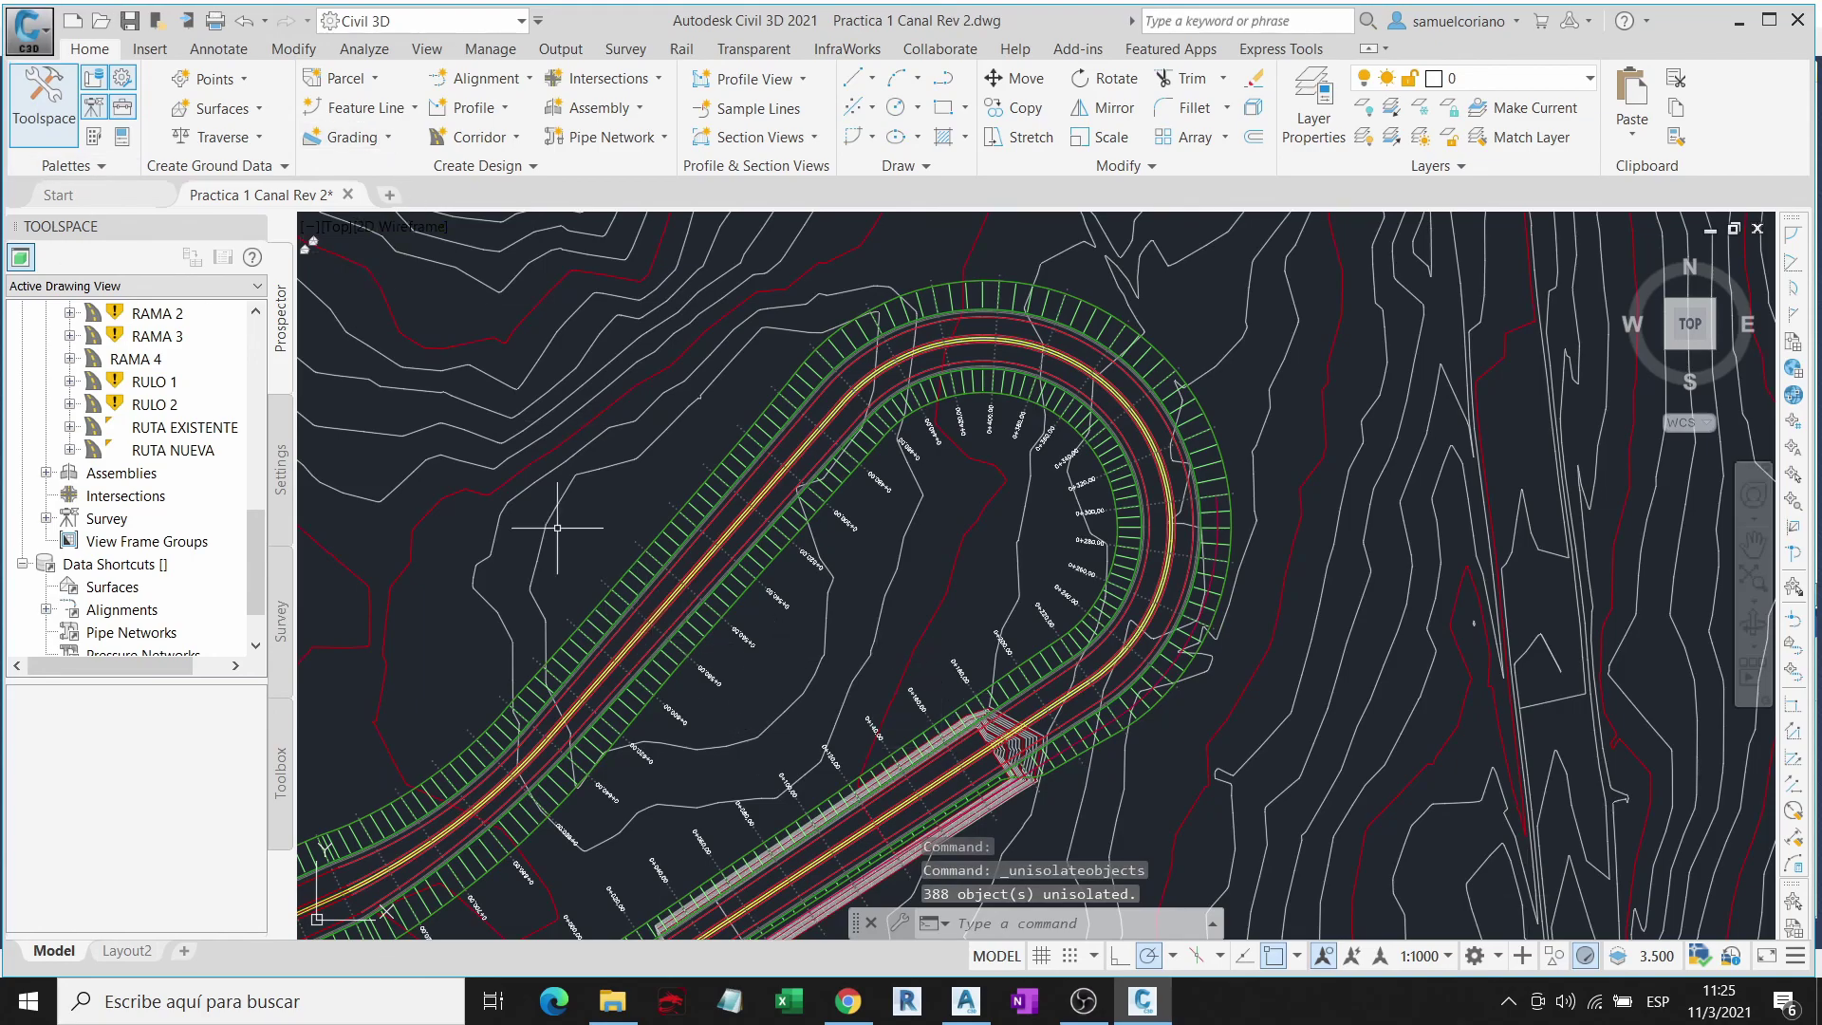
pyautogui.scroll(-2, 658, 633)
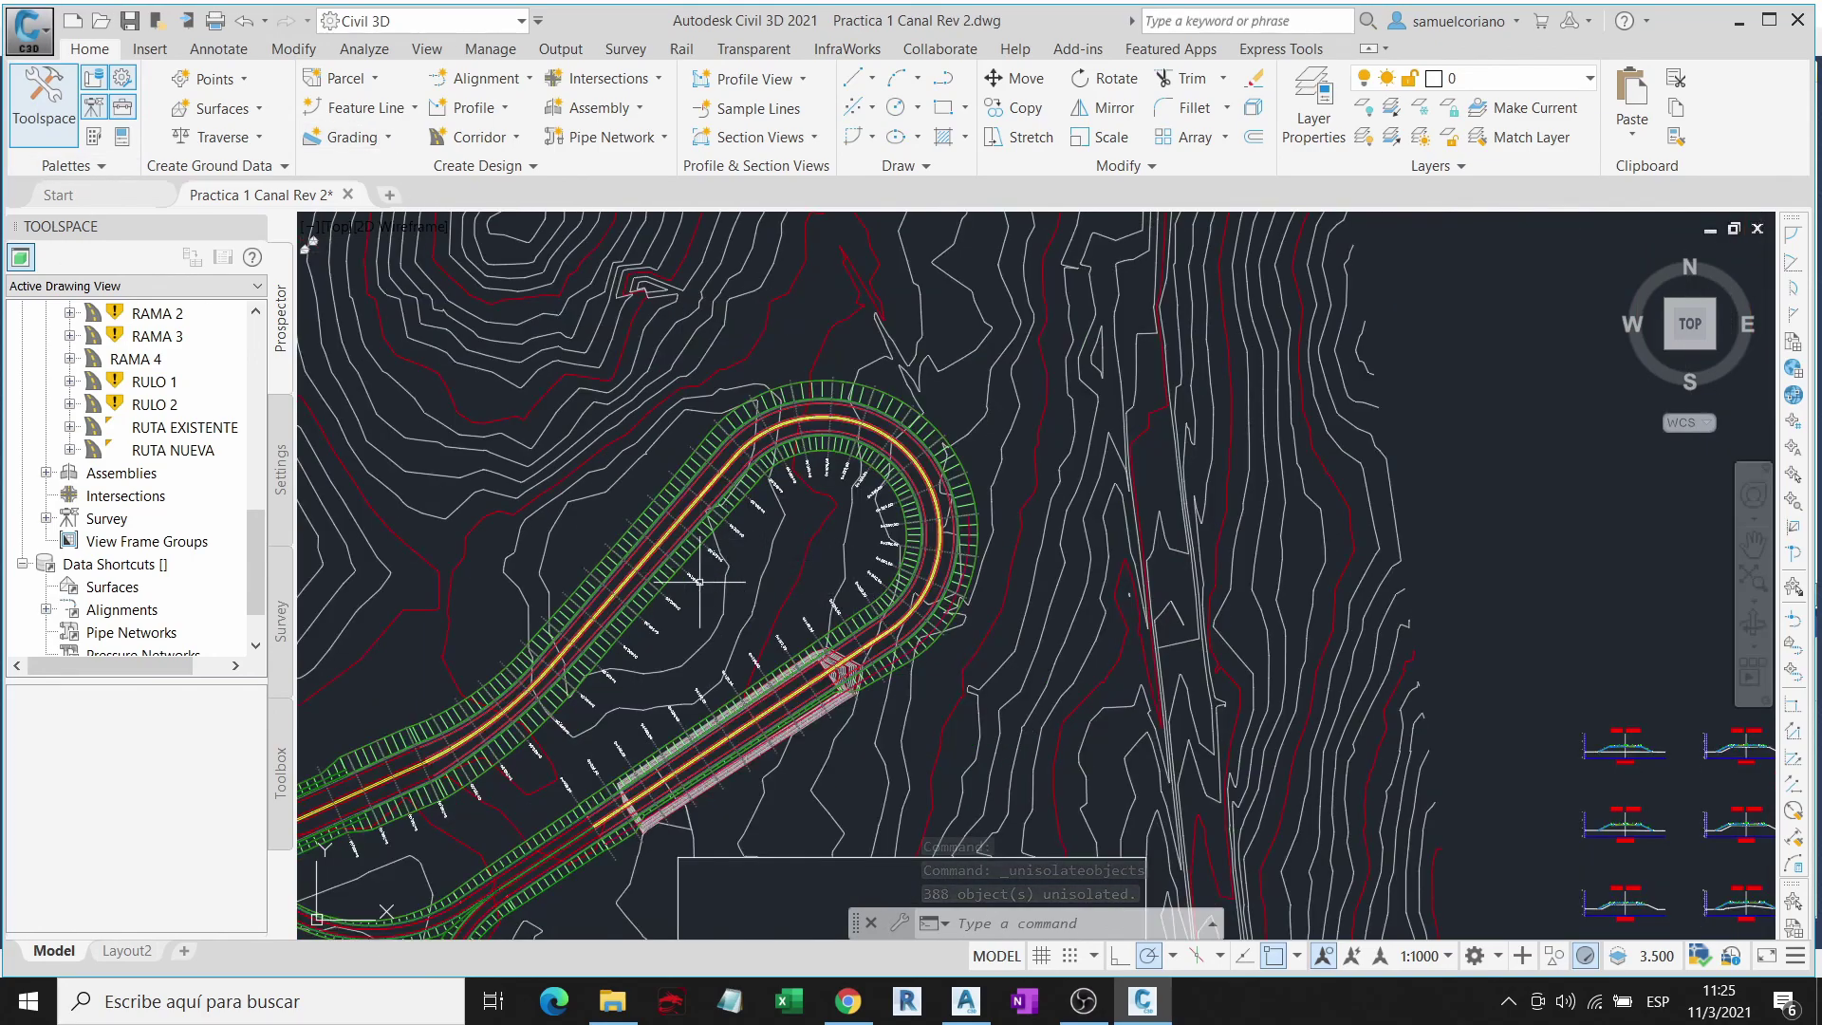
pyautogui.scroll(5, 665, 559)
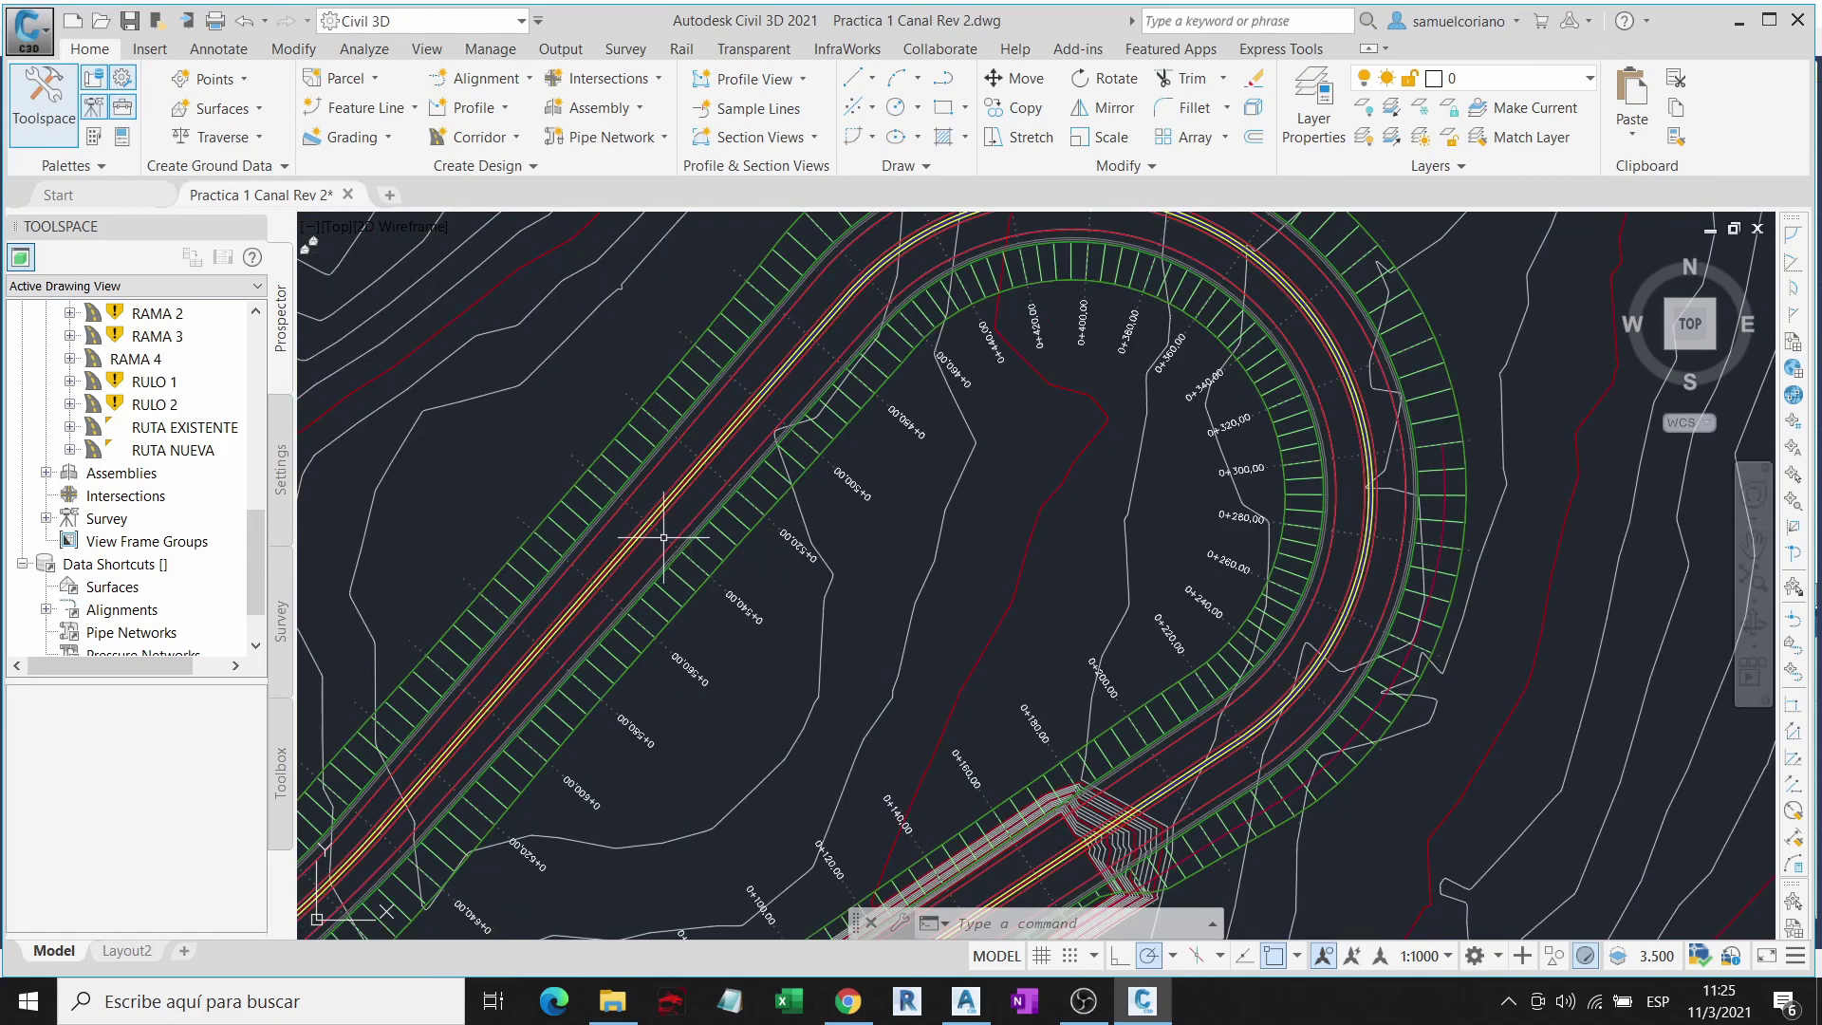
pyautogui.scroll(-3, 750, 608)
pyautogui.scroll(-3, 717, 550)
pyautogui.moveTo(1594, 683); pyautogui.dragTo(1089, 529, button='middle')
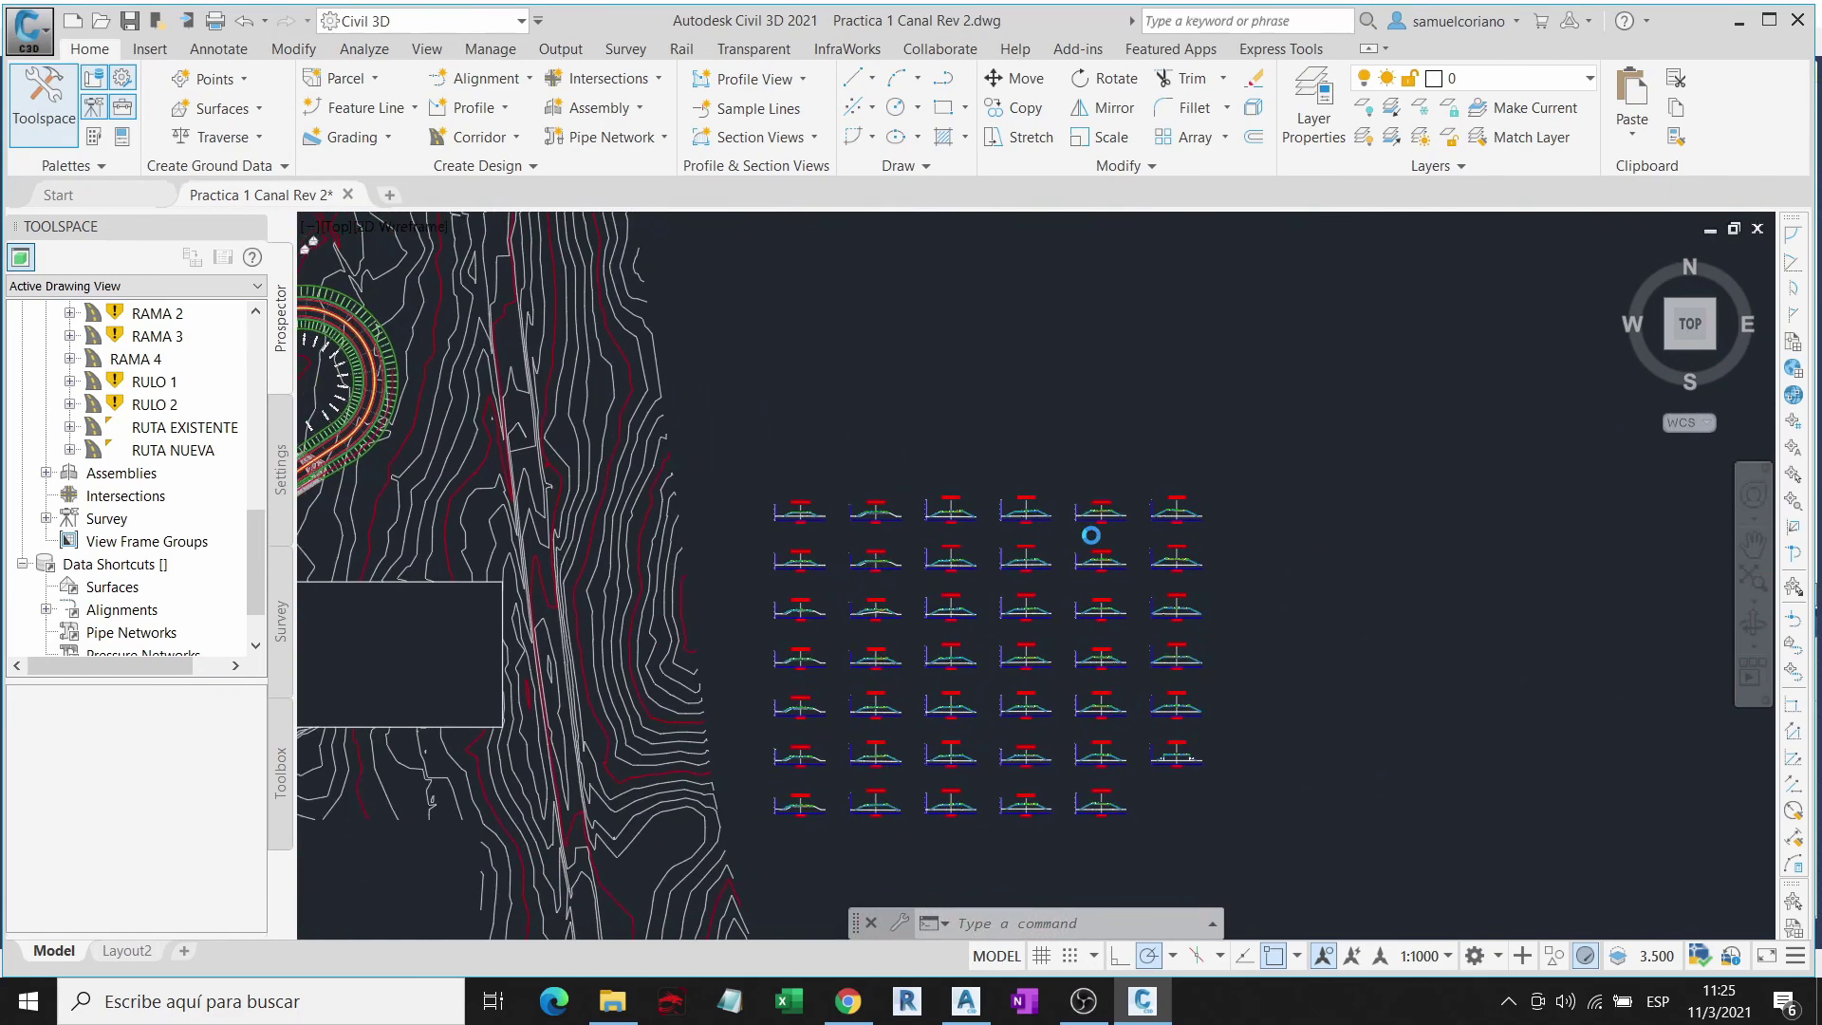
pyautogui.scroll(2, 974, 565)
pyautogui.scroll(4, 1116, 516)
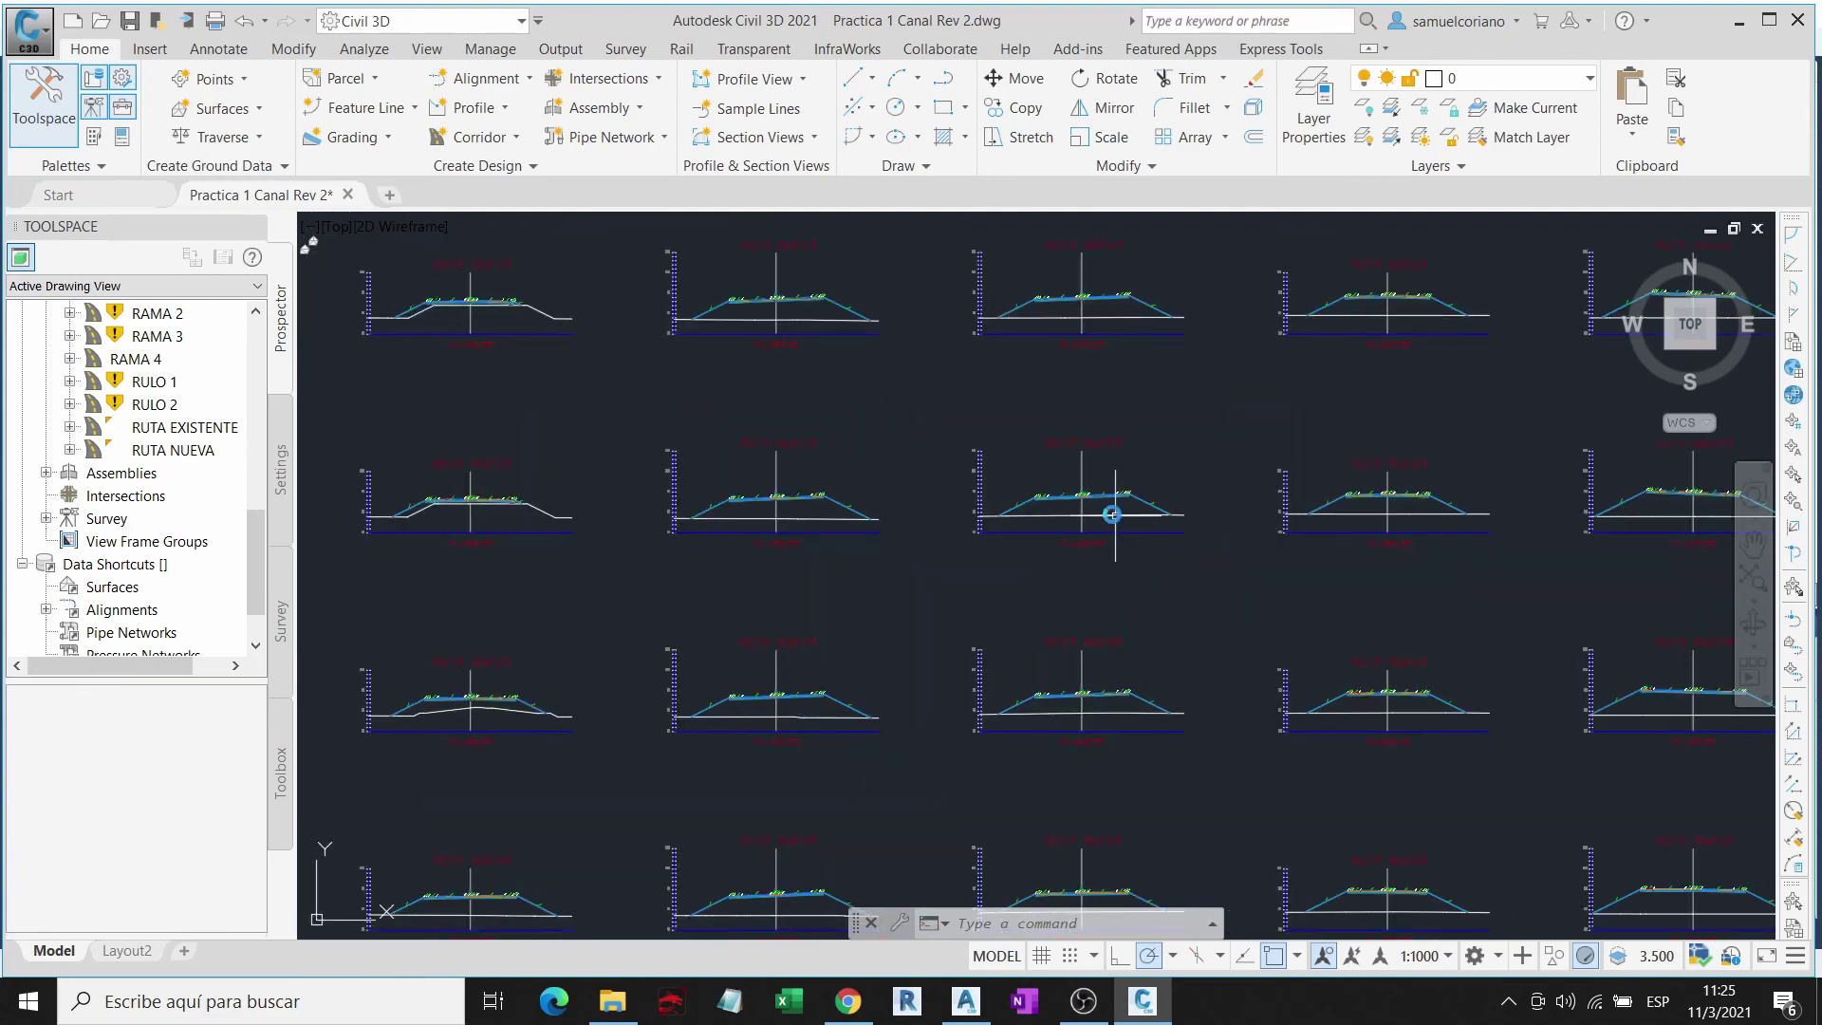
pyautogui.scroll(4, 1115, 516)
pyautogui.scroll(-10, 1251, 471)
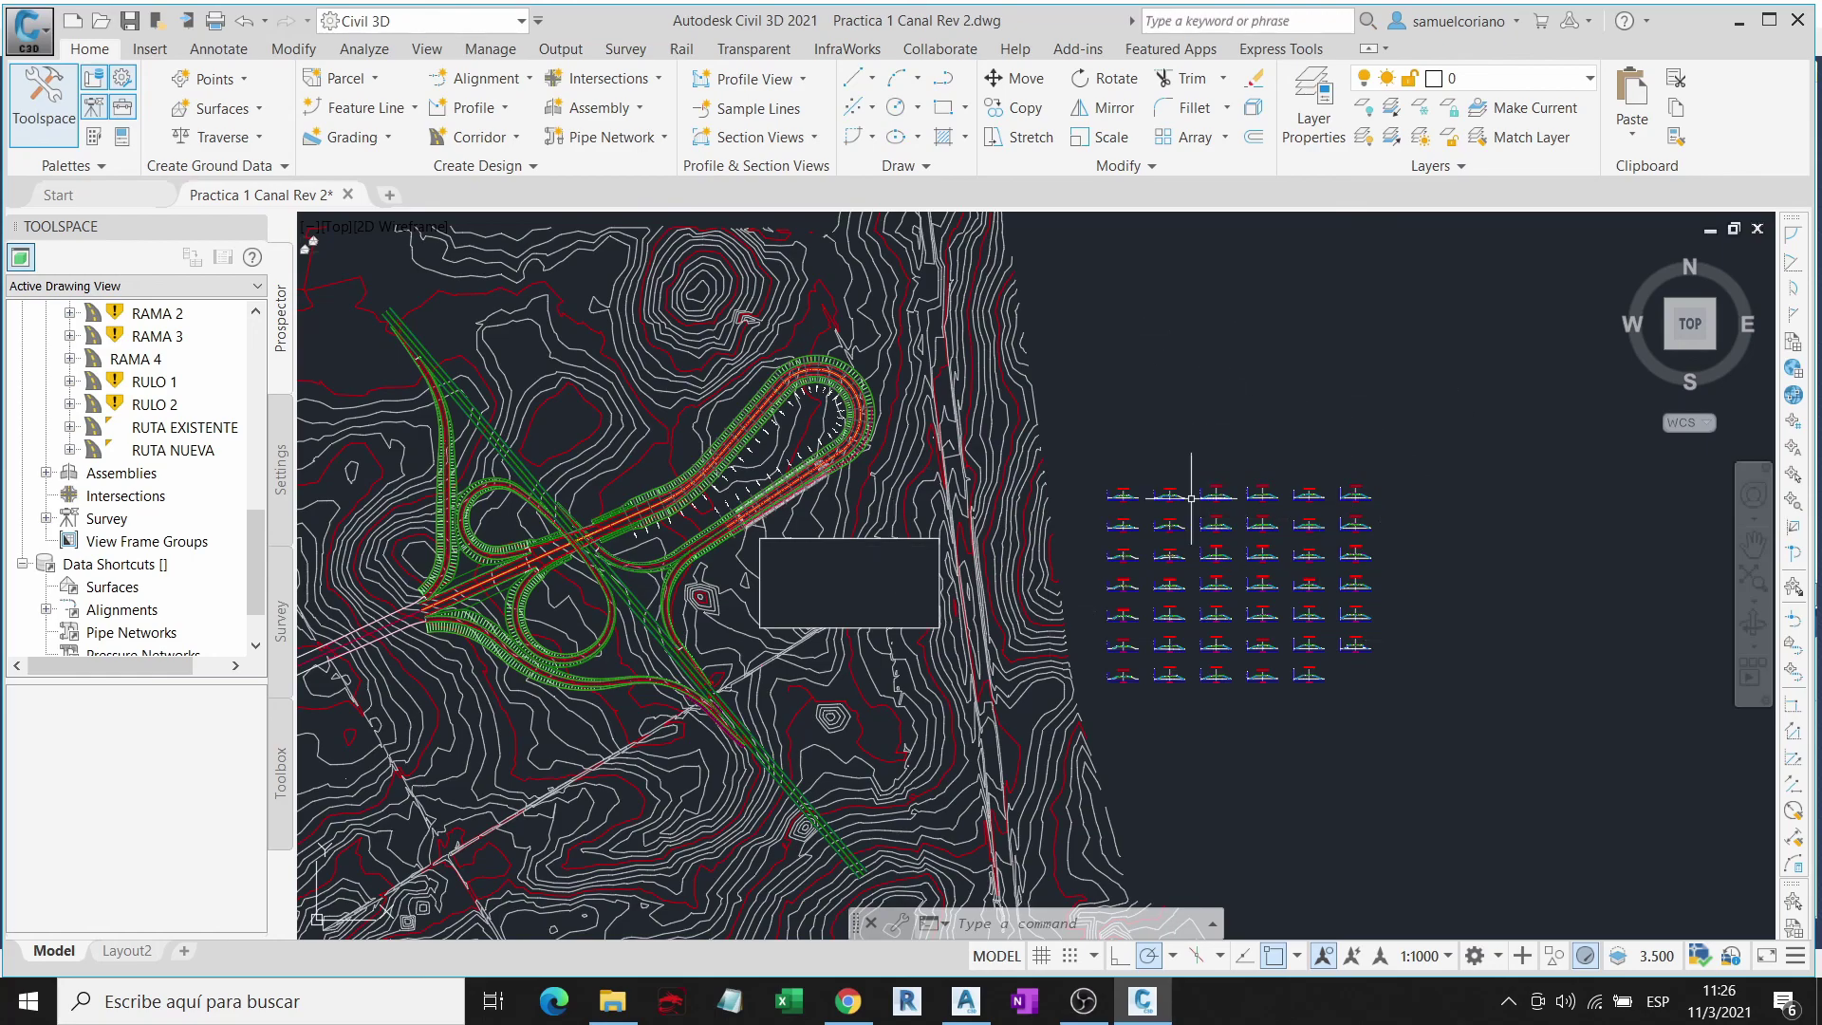
# Step: Zoom into section view 0+280.00 and pan it slightly left
pyautogui.scroll(5, 1215, 465)
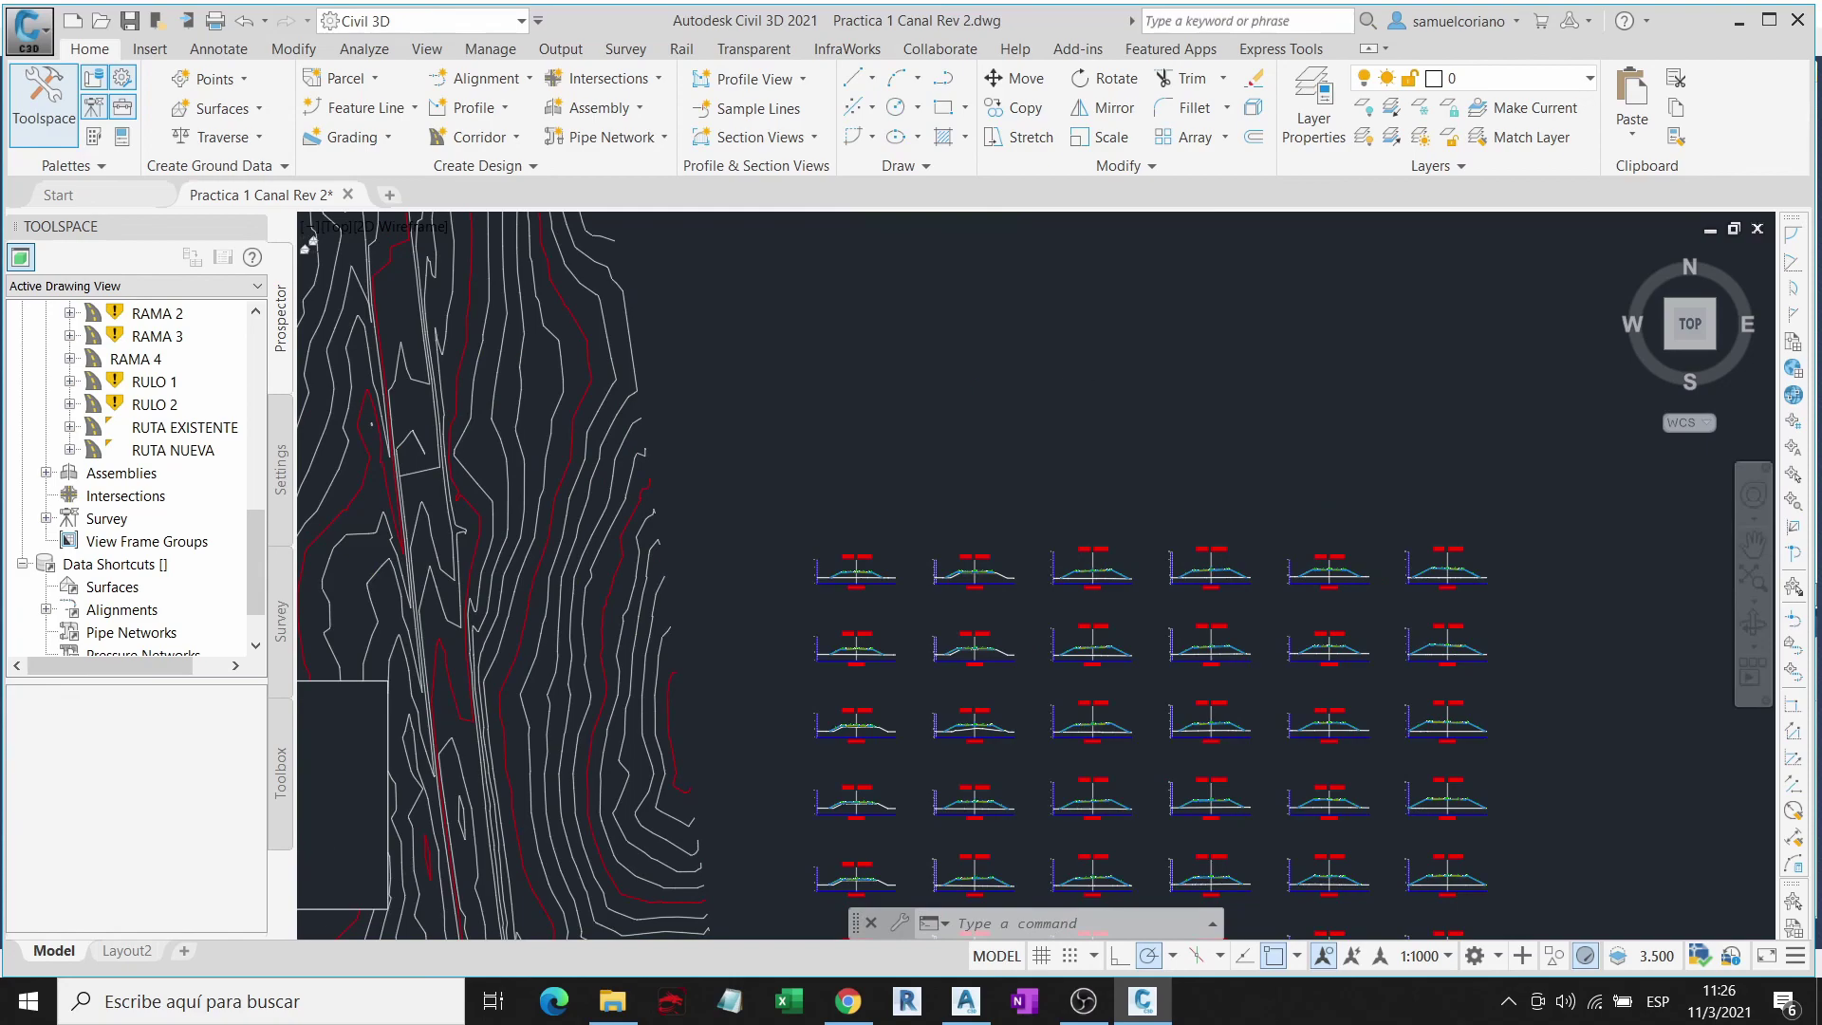
pyautogui.scroll(-5, 984, 559)
pyautogui.scroll(6, 987, 474)
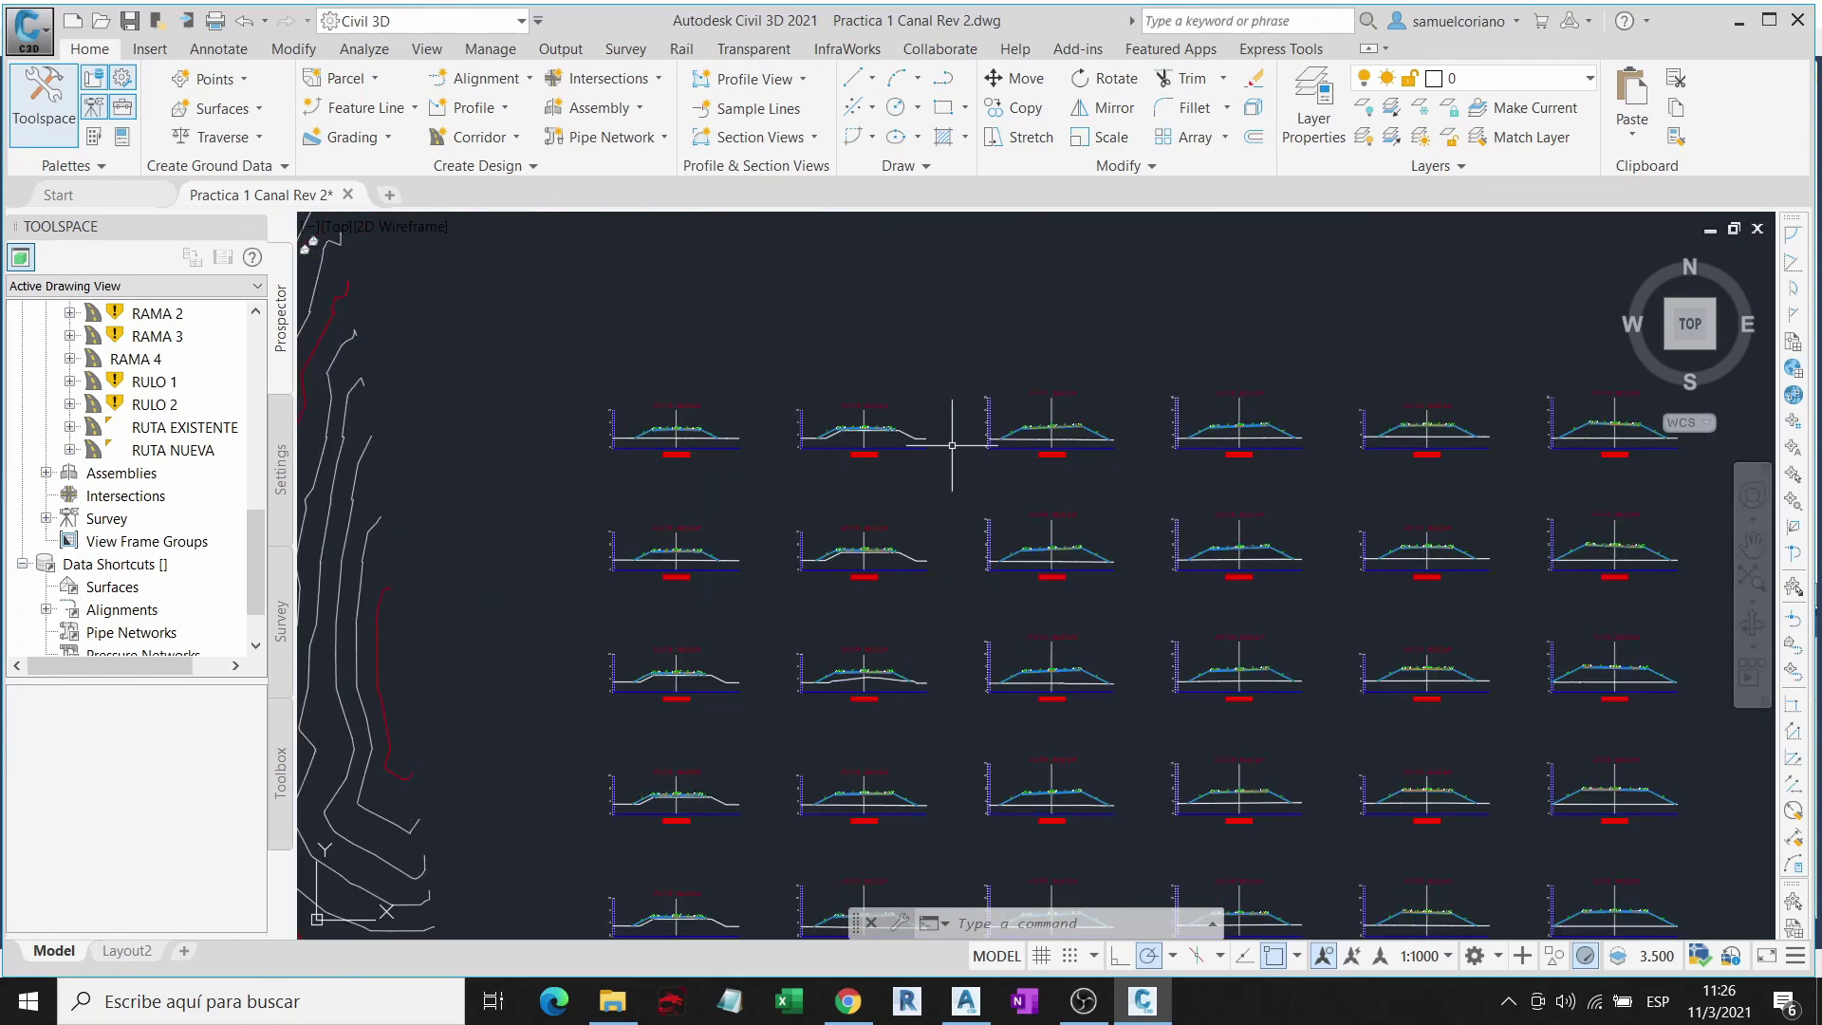
pyautogui.scroll(4, 1186, 446)
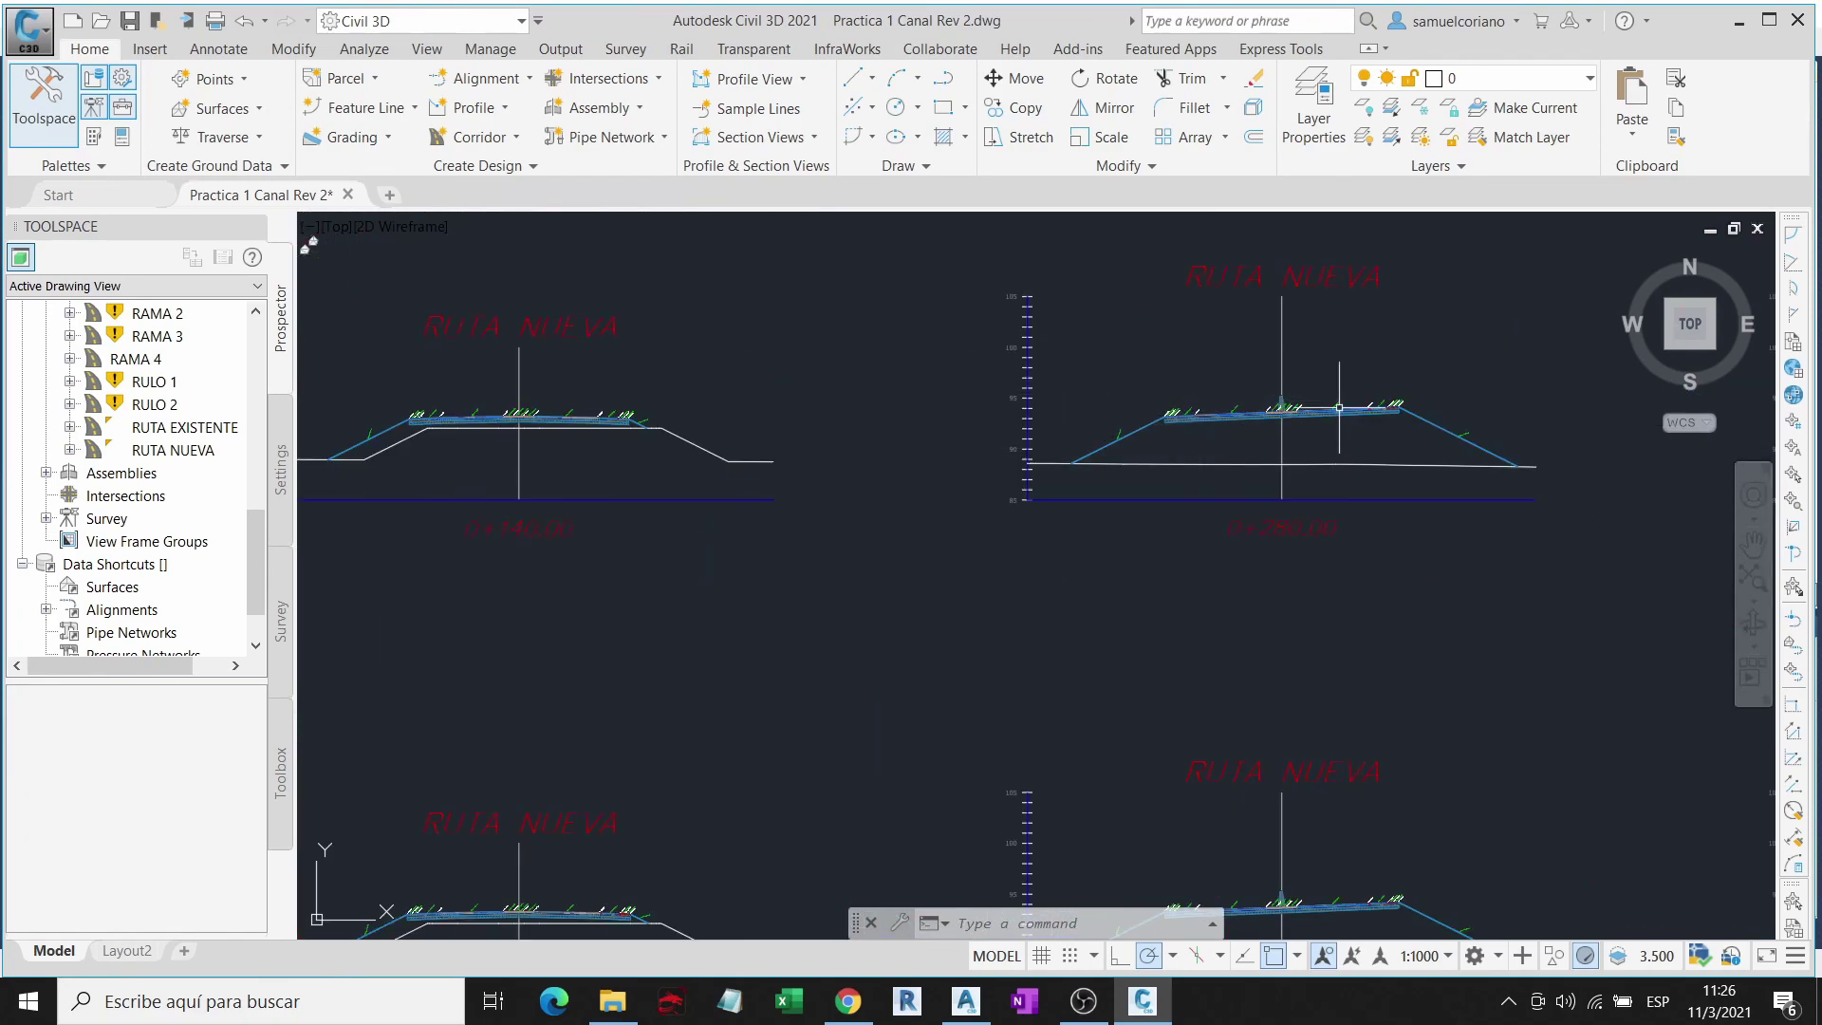
pyautogui.scroll(6, 1339, 408)
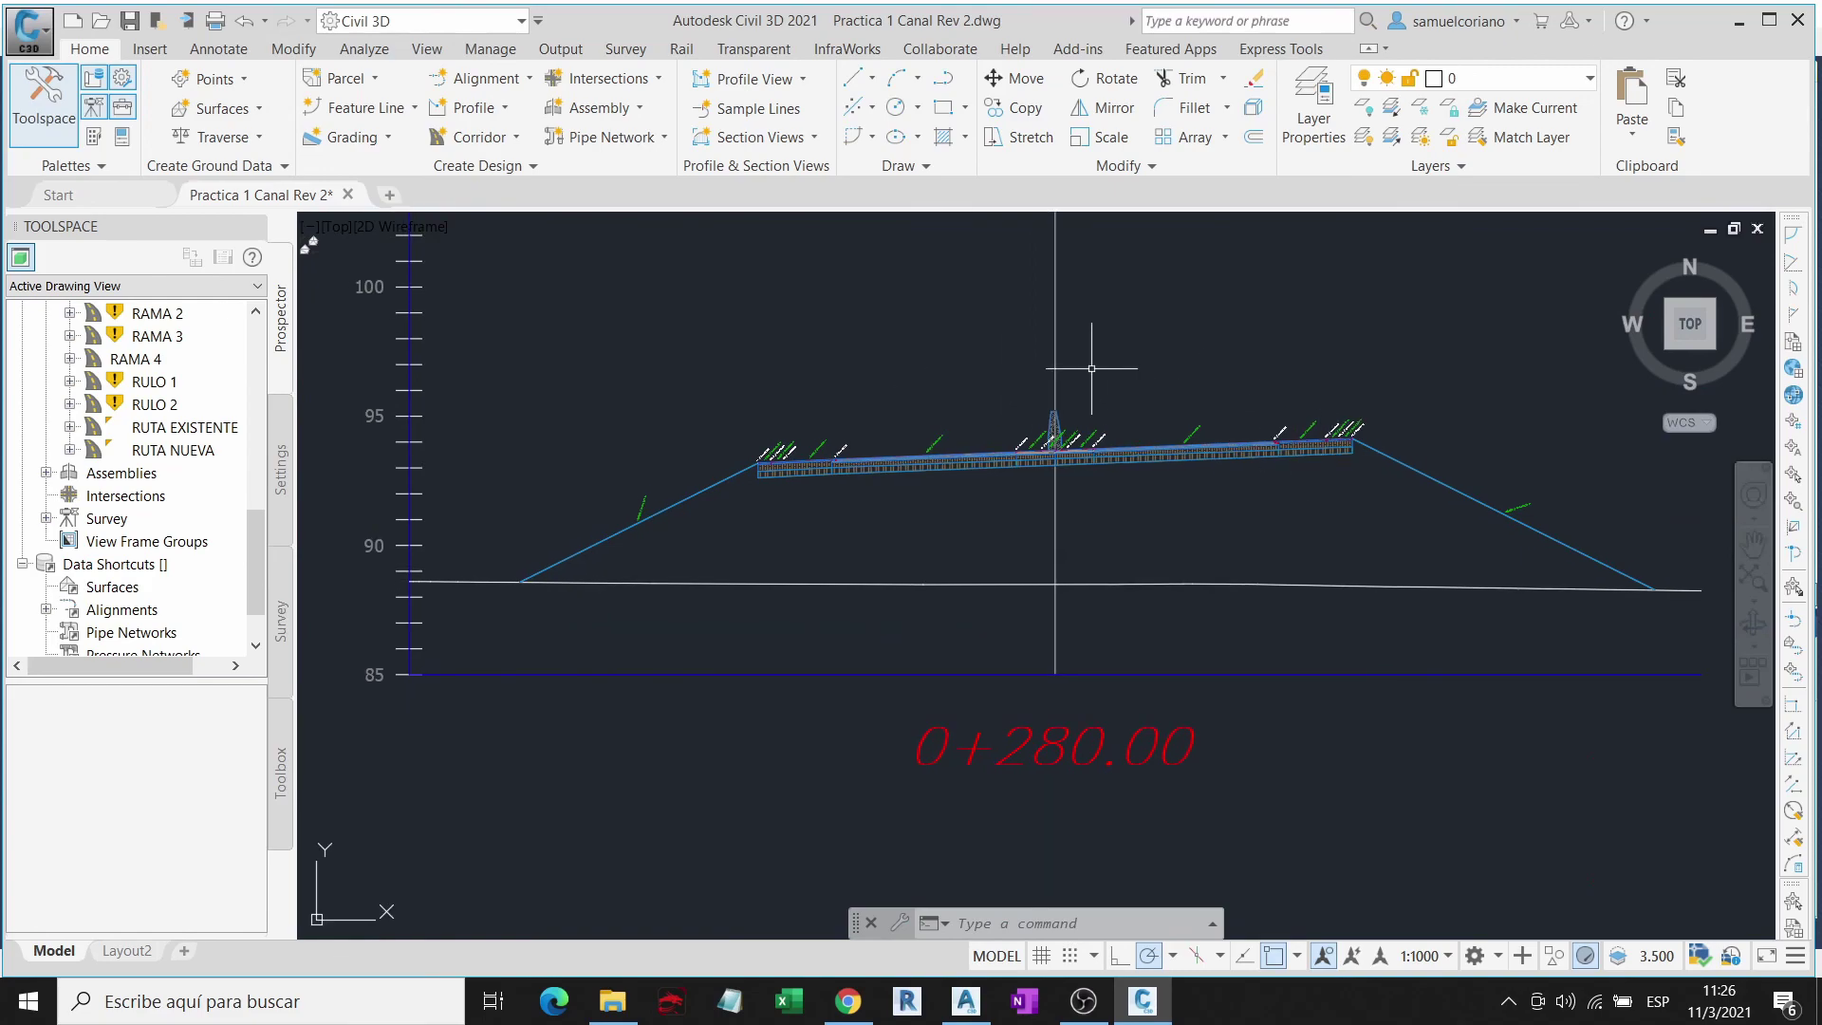
pyautogui.scroll(-1, 1366, 583)
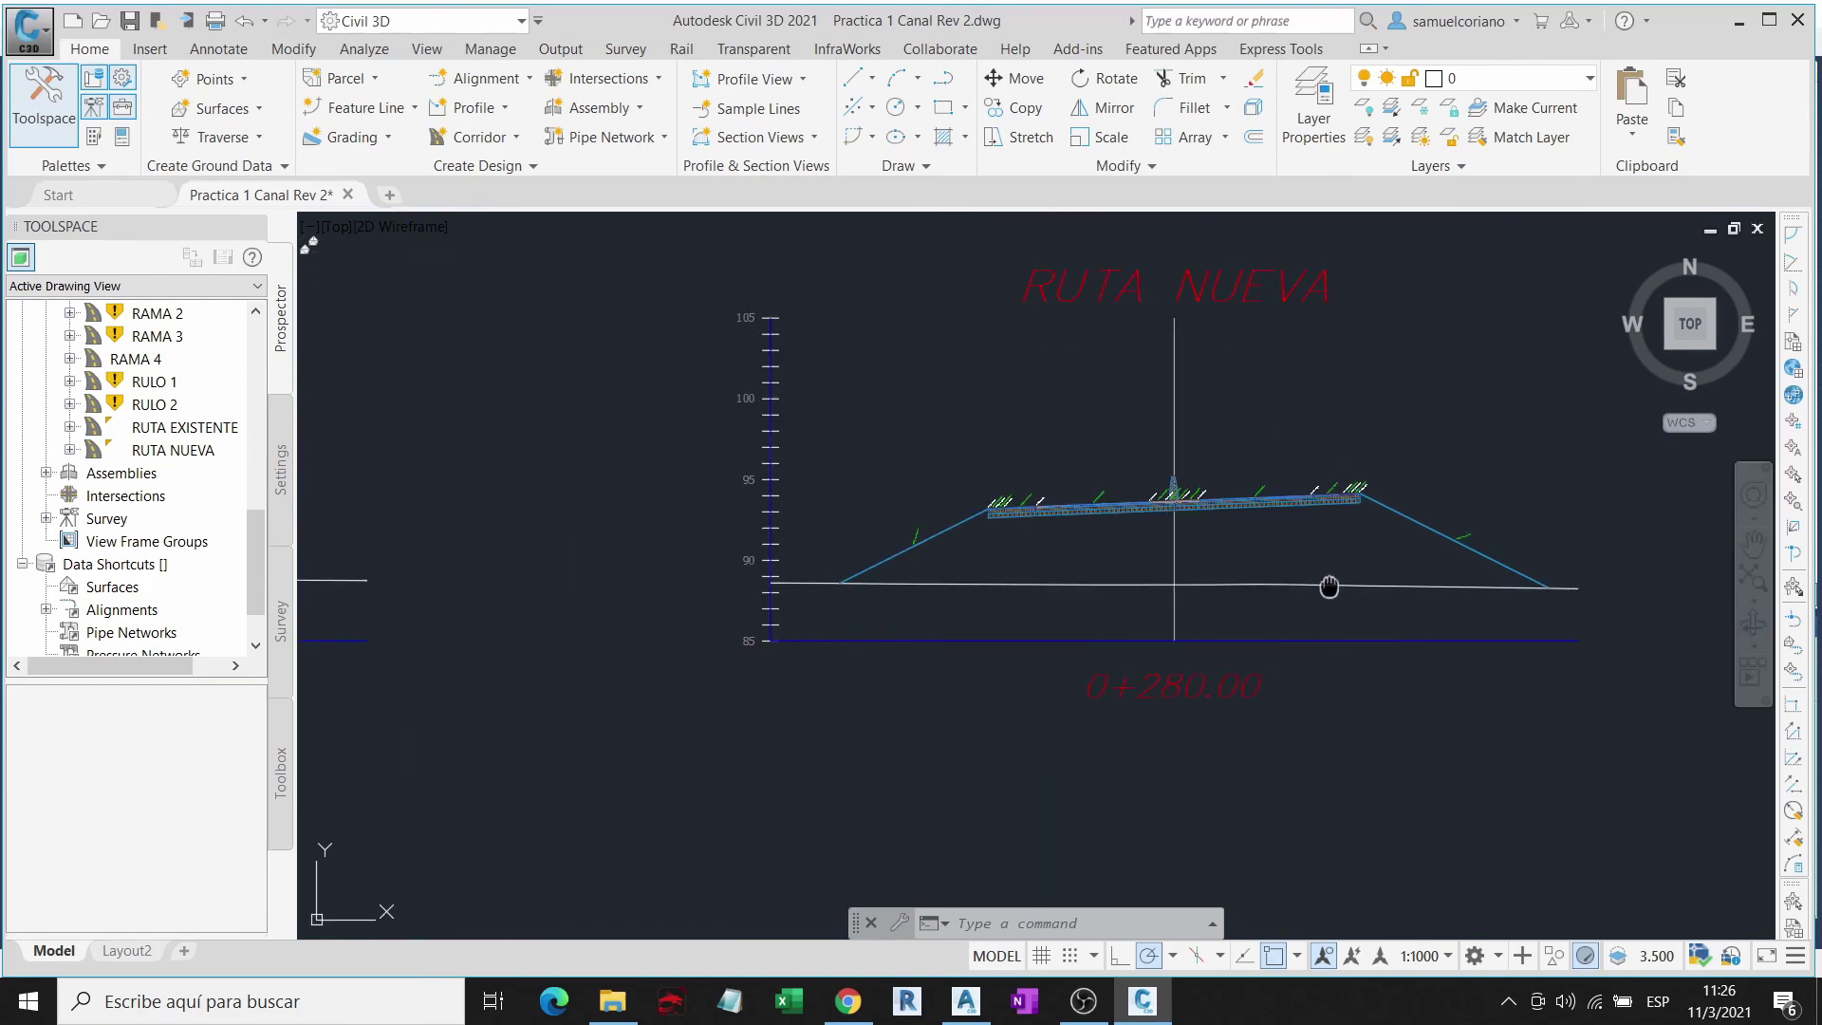
pyautogui.moveTo(1325, 586); pyautogui.dragTo(1251, 596, button='middle')
# Step: Zoom back out to the full grid of section views
pyautogui.scroll(2, 1093, 560)
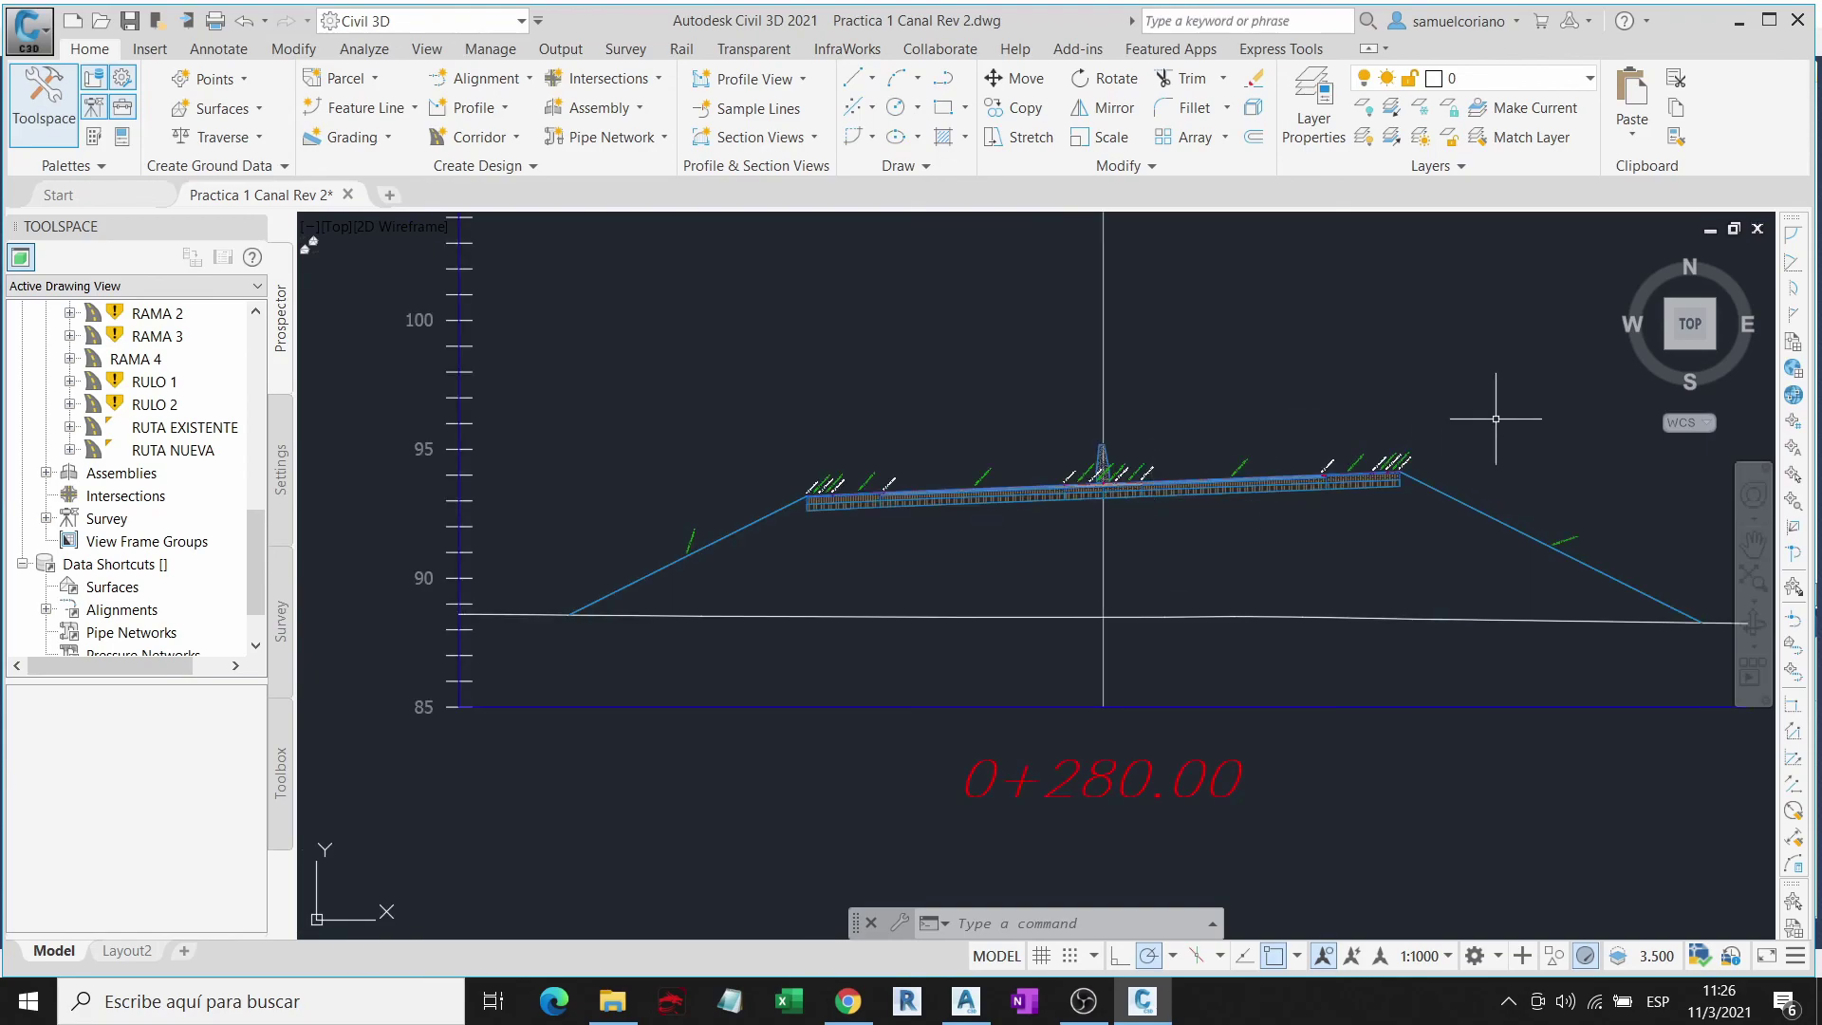
pyautogui.scroll(-5, 1240, 582)
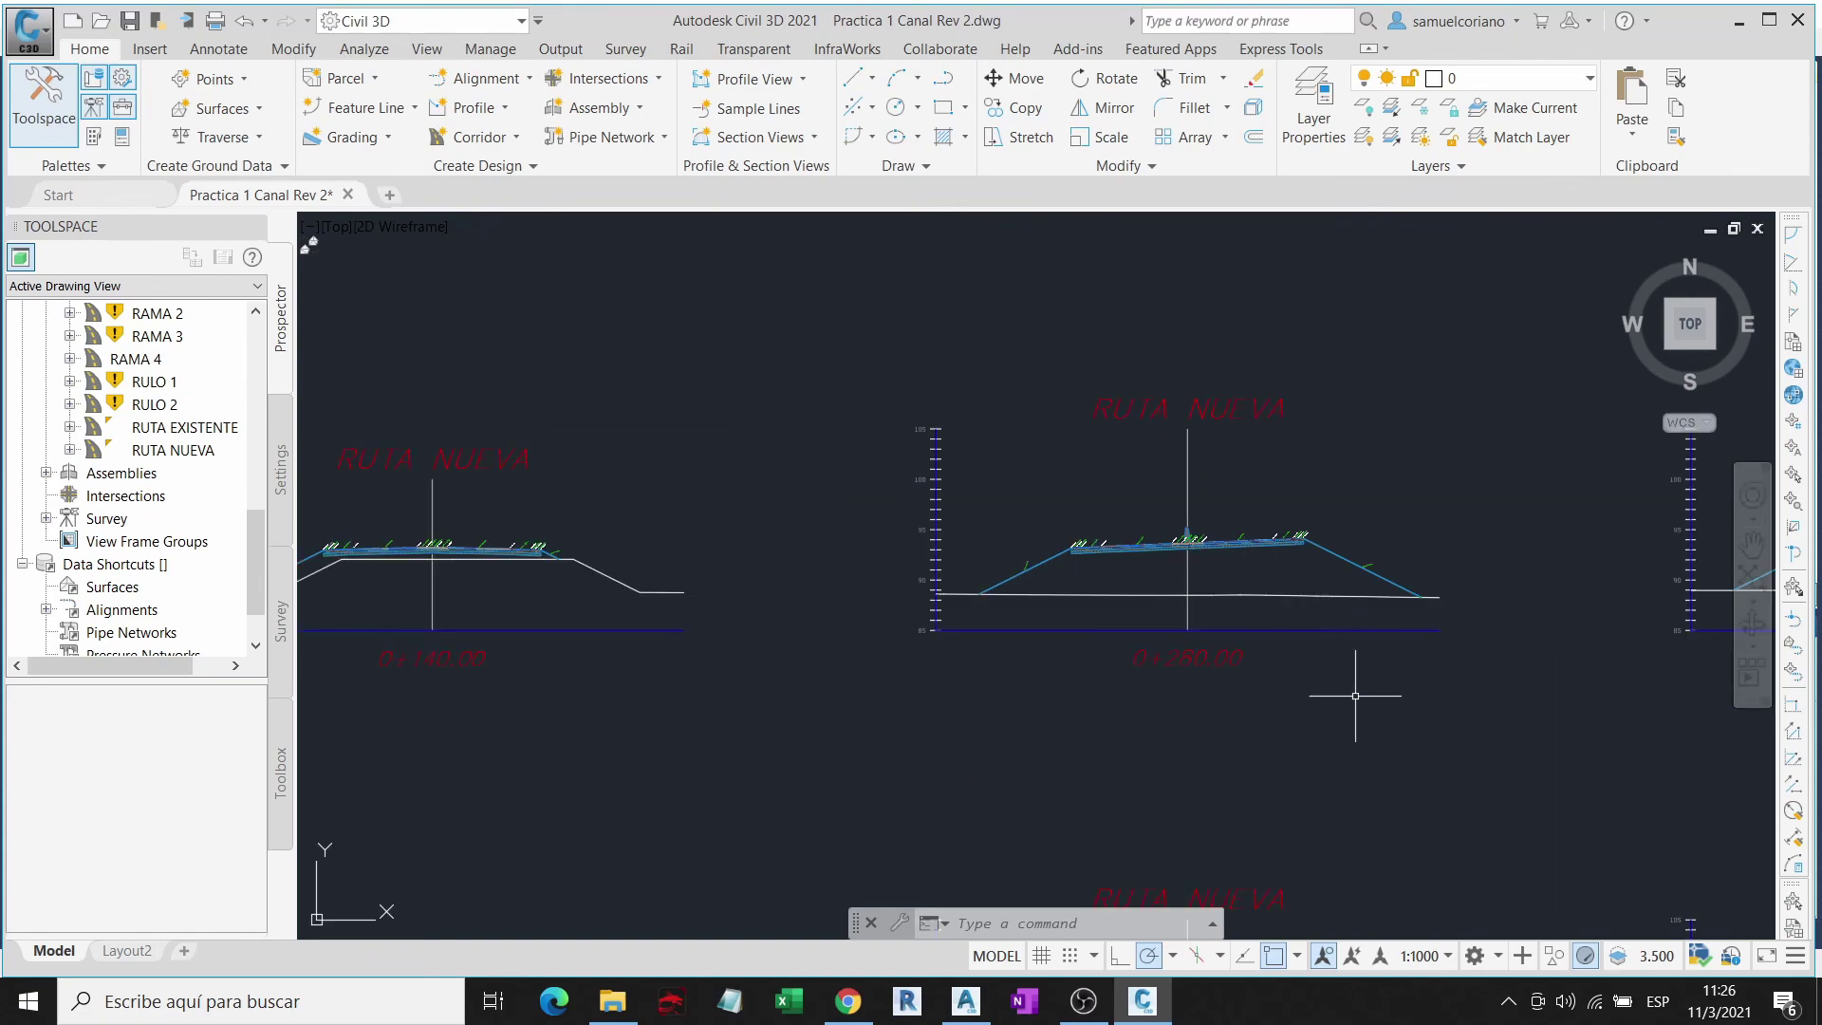
pyautogui.scroll(-1, 1240, 630)
pyautogui.scroll(-4, 1223, 538)
pyautogui.scroll(-2, 1222, 539)
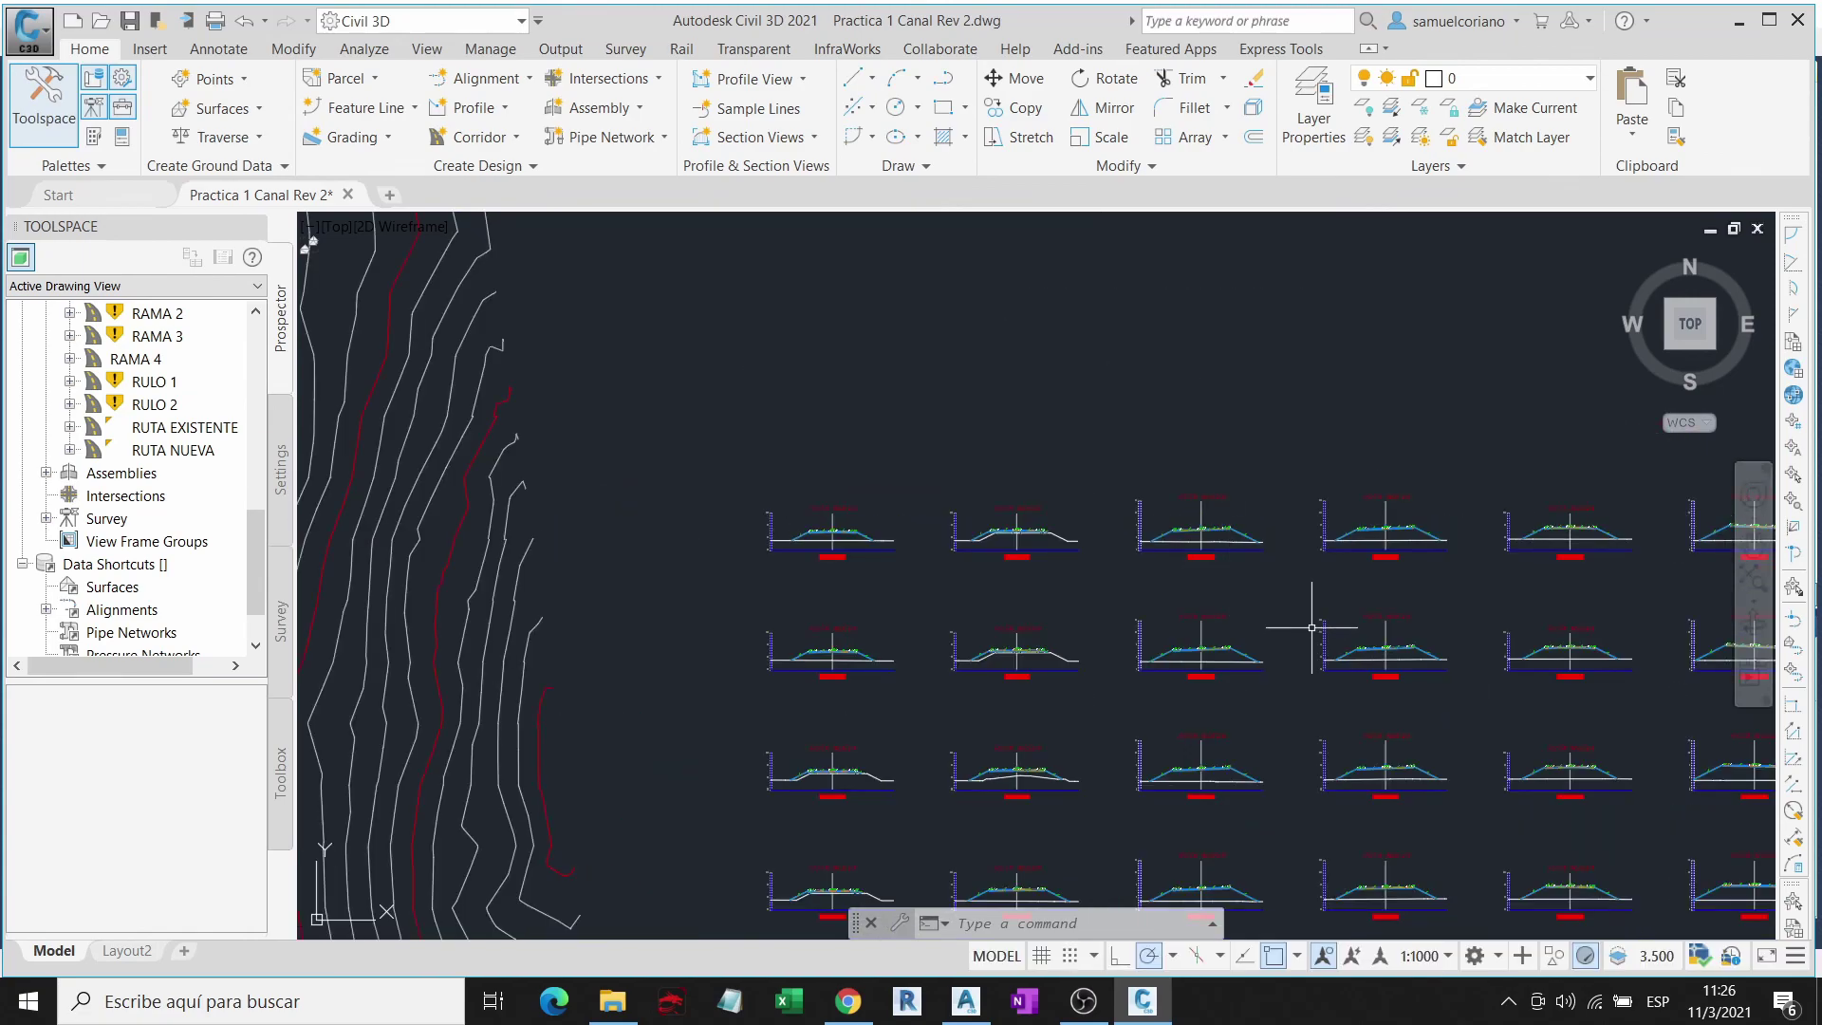